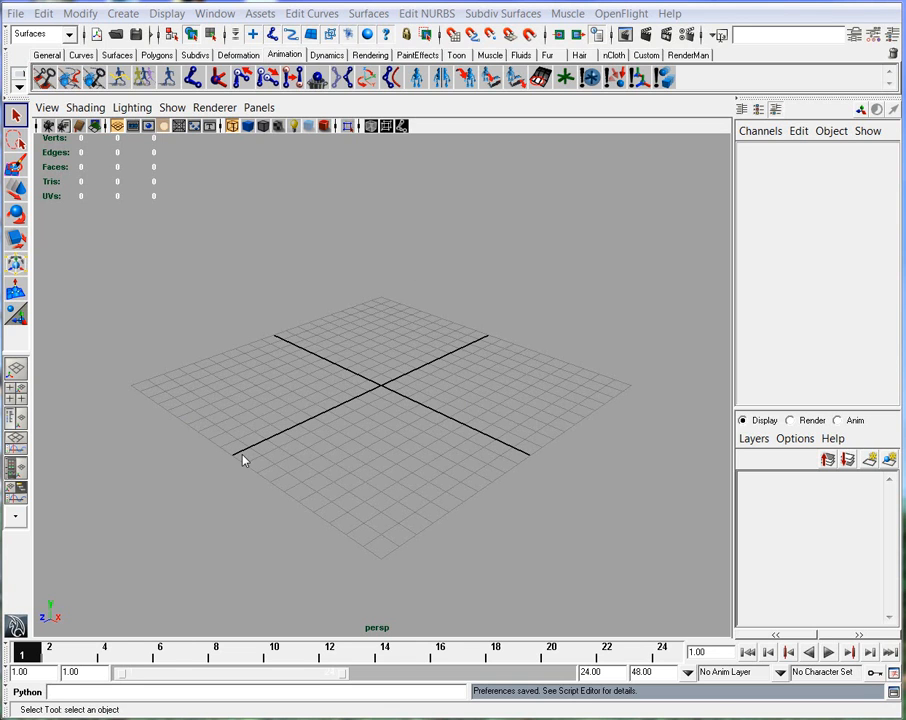
pyautogui.click(135, 719)
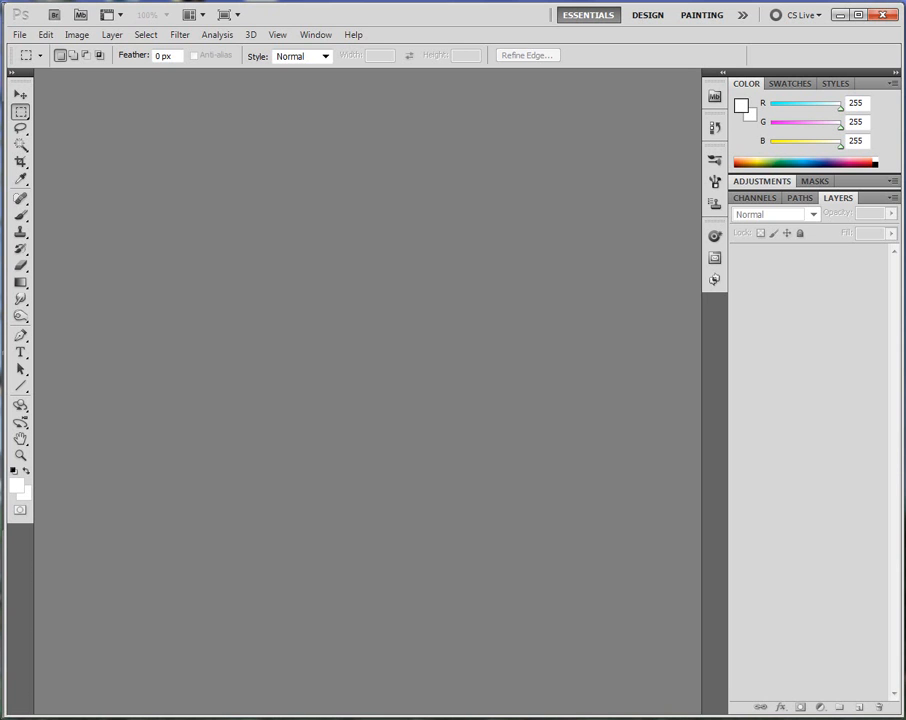
pyautogui.click(838, 16)
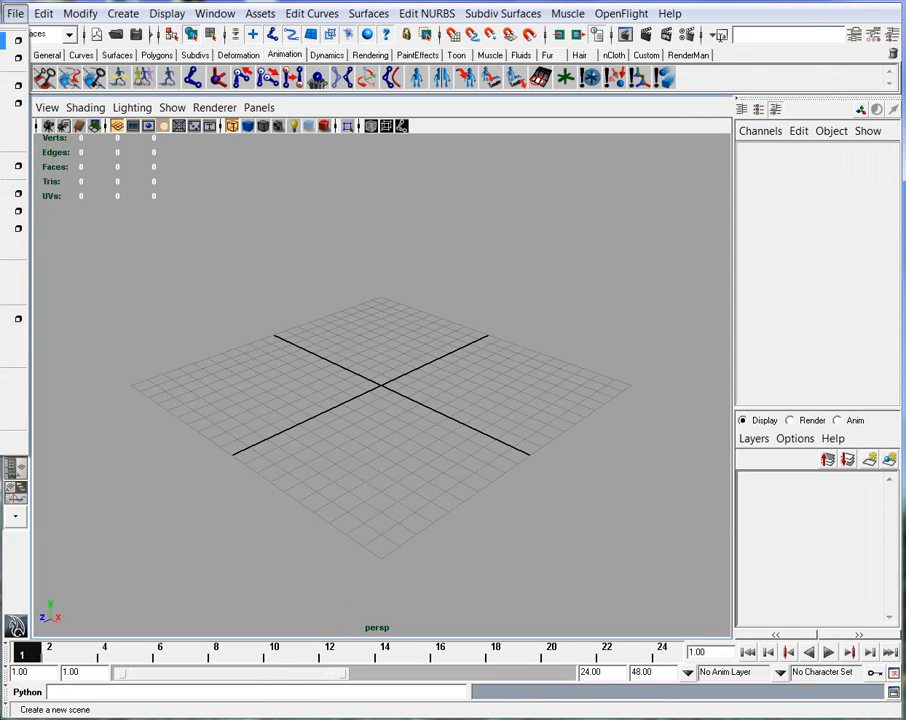
# Check which project folder the scene would be saved in, leaving the scene unsaved
pyautogui.click(13, 13)
pyautogui.moveTo(68, 12); pyautogui.dragTo(113, 25)
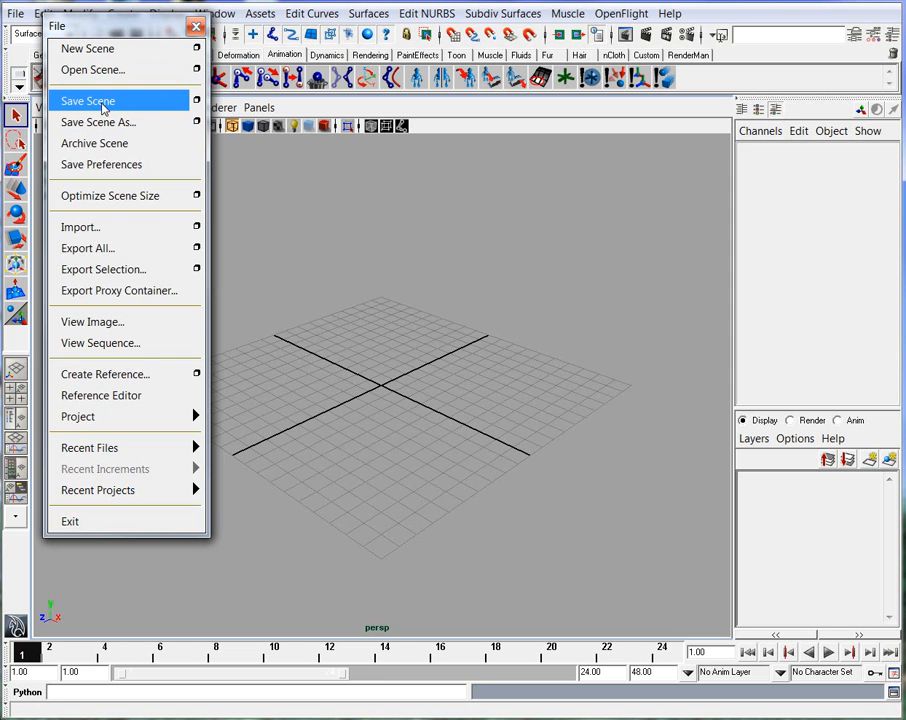
pyautogui.click(104, 104)
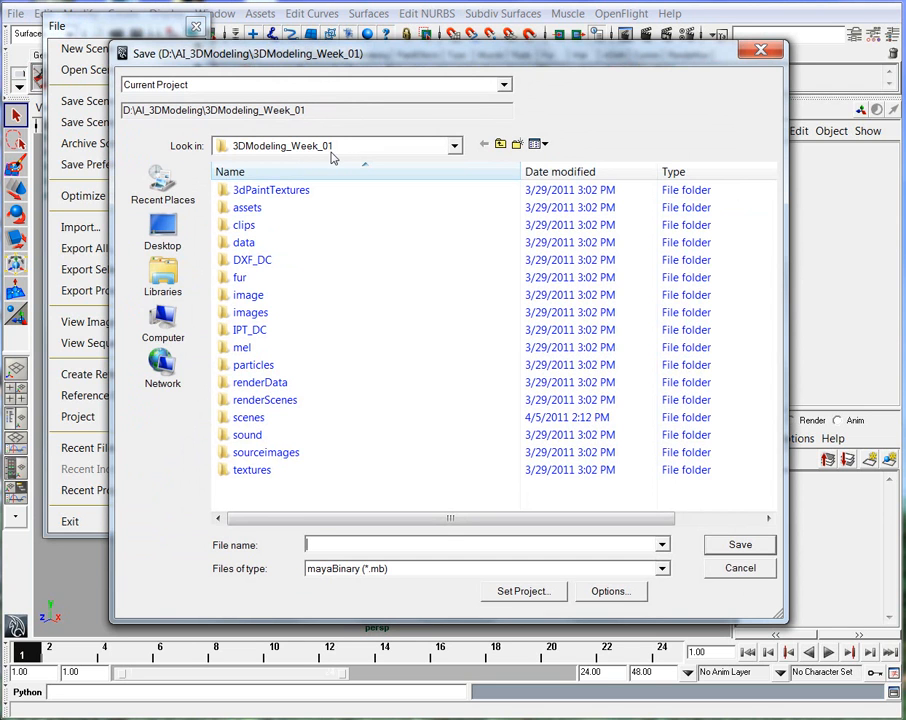
pyautogui.click(740, 567)
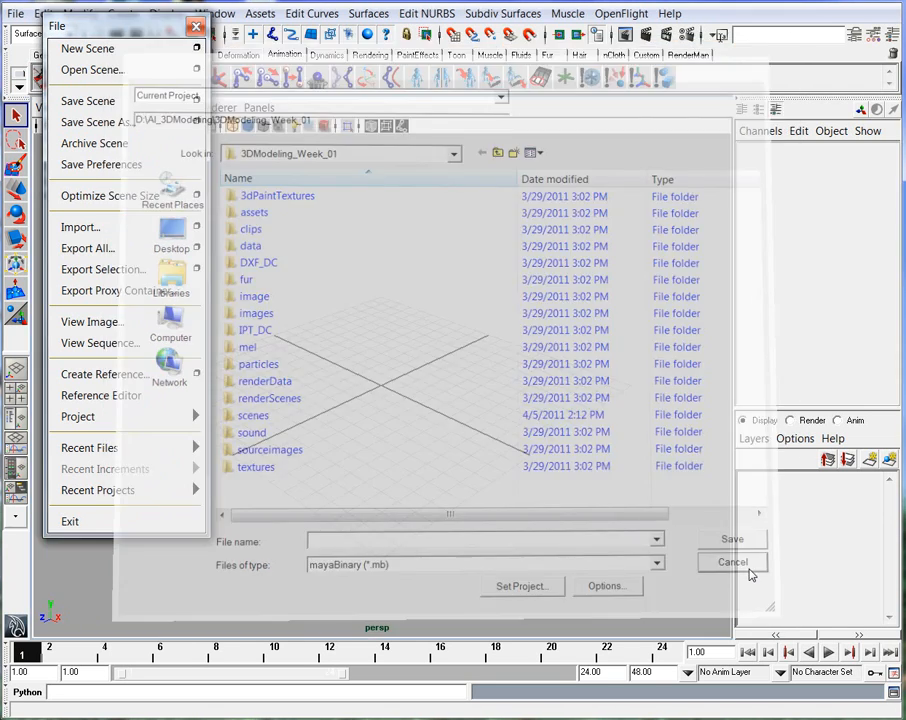
# Start a new project and name it Week_02
pyautogui.click(121, 418)
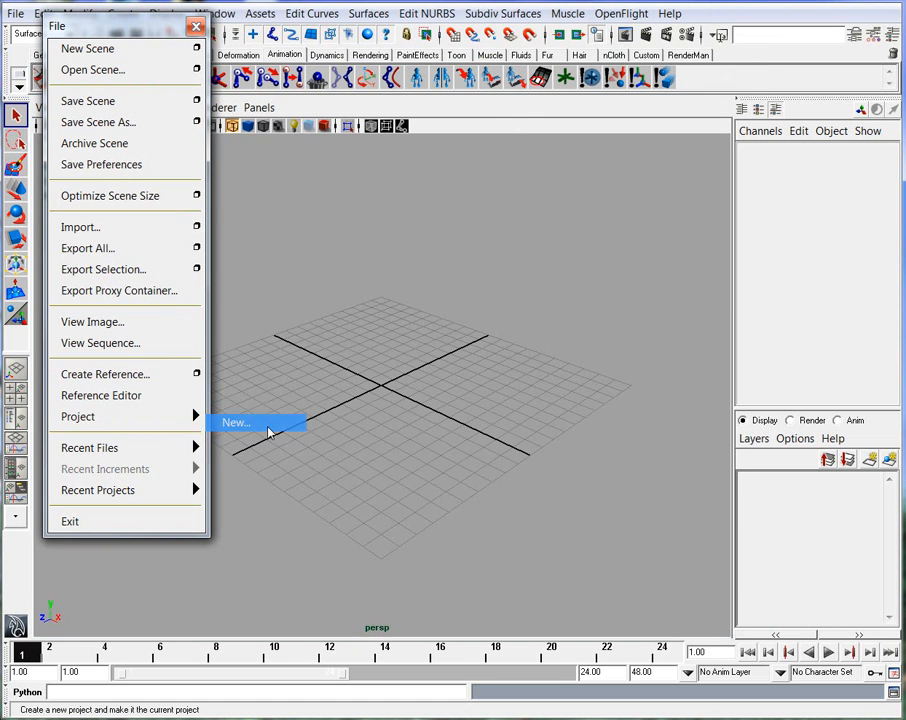
pyautogui.click(266, 426)
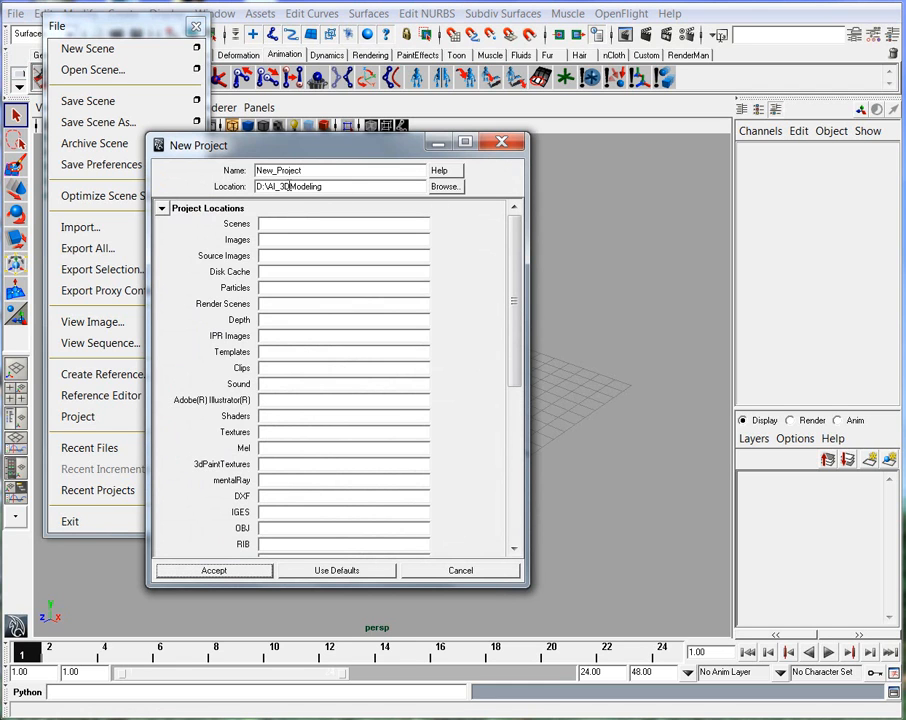
pyautogui.doubleClick(258, 171)
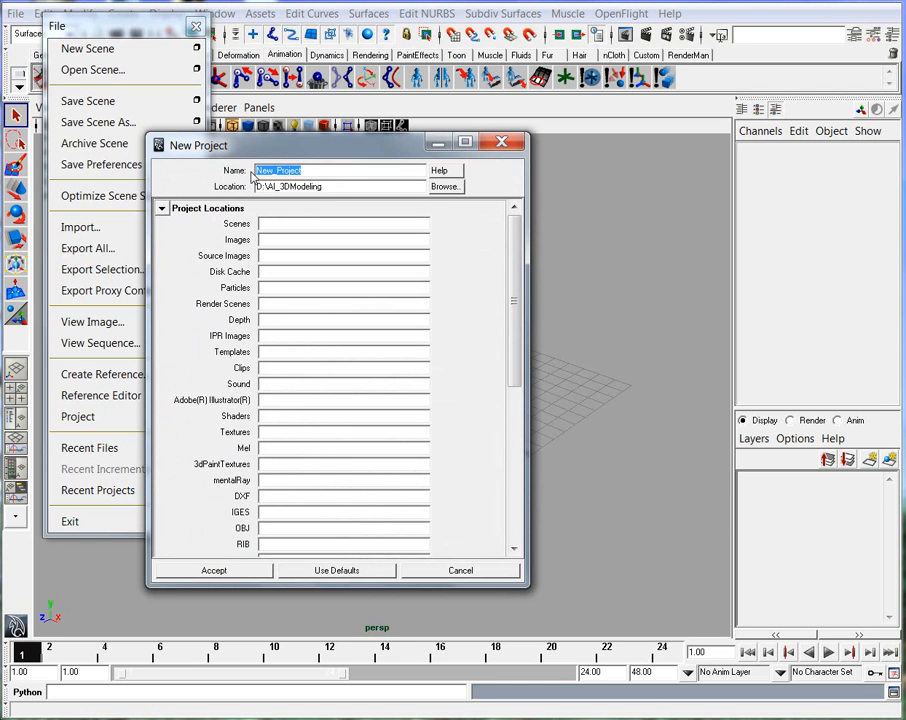
pyautogui.press('BackSpace')
pyautogui.write('Week_02')
# Check the naming of the existing project folders in AI_3DModeling in Windows Explorer and return to the New Project window in Maya
pyautogui.click(140, 718)
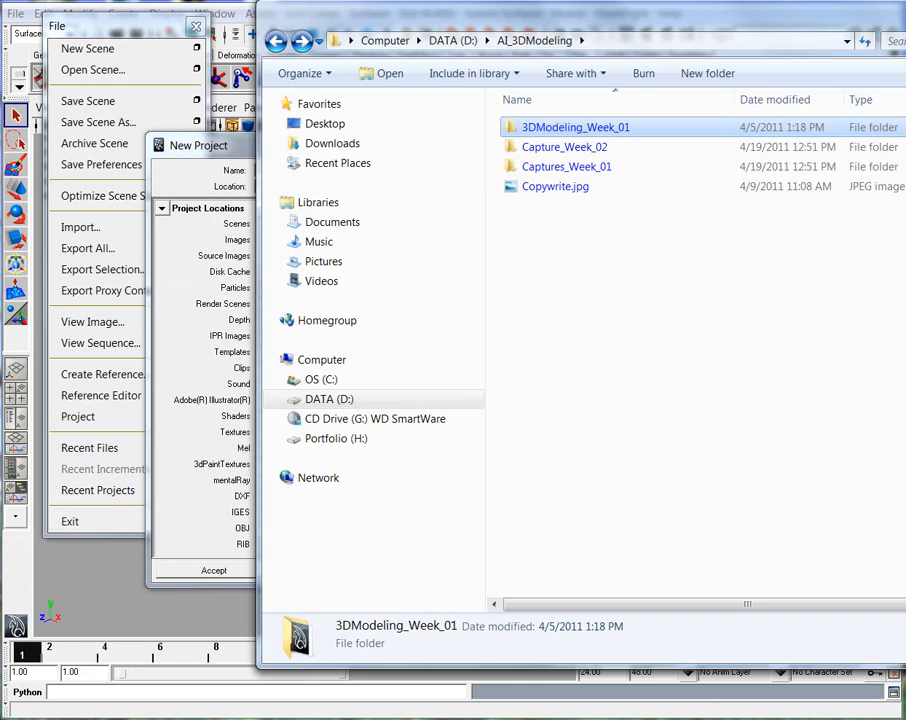
pyautogui.moveTo(410, 16); pyautogui.dragTo(353, 30)
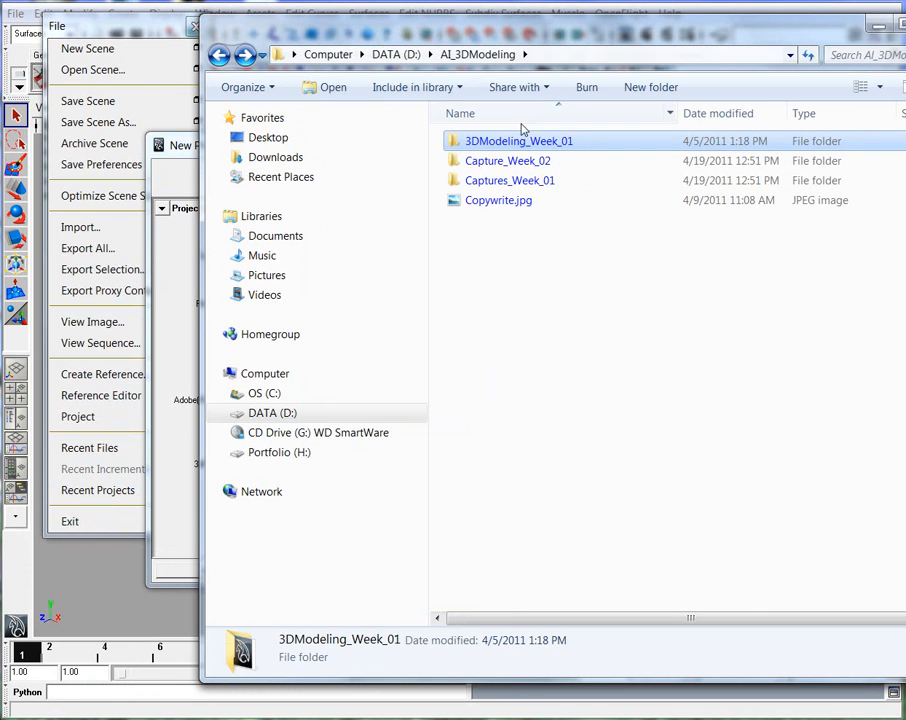
pyautogui.click(486, 230)
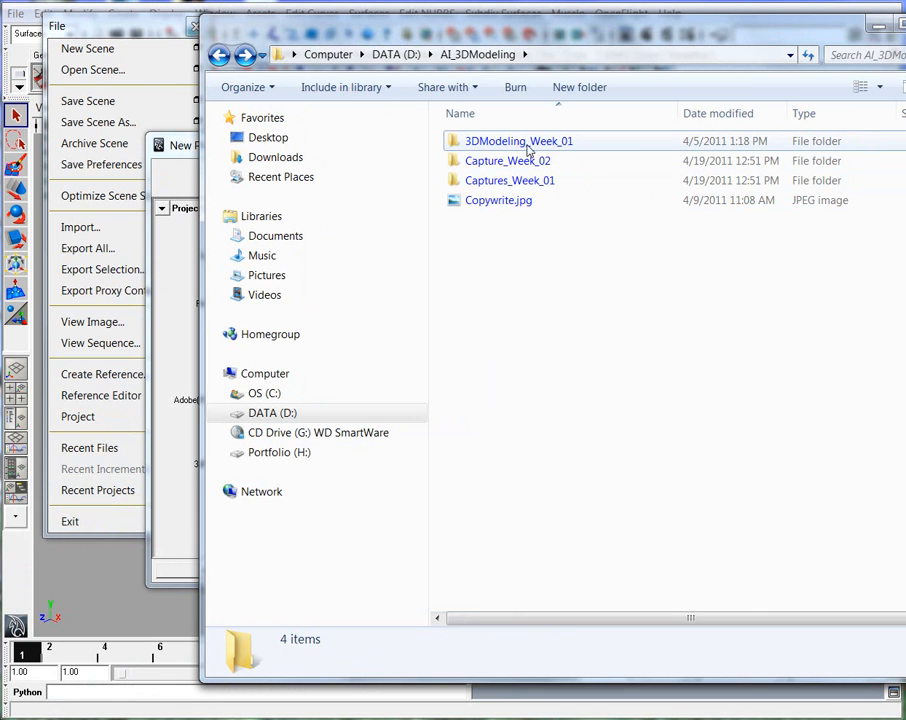
pyautogui.click(179, 147)
# Extend the project name to 3D_Modeling_Week_02 and create the project with the default folder locations
pyautogui.click(260, 171)
pyautogui.write('3D_Mod')
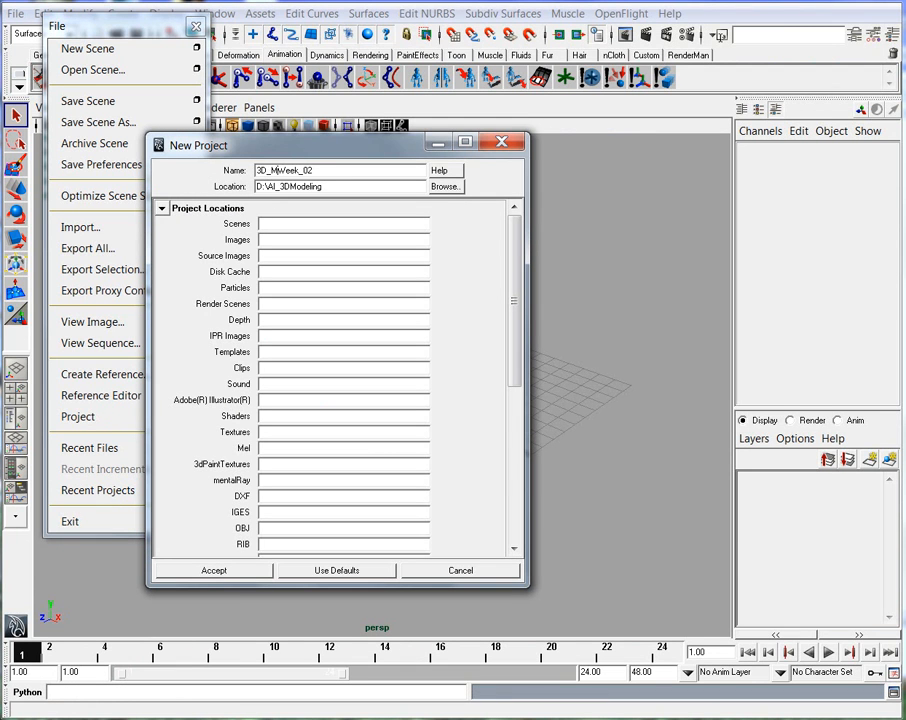
pyautogui.write('eling_')
pyautogui.click(331, 188)
pyautogui.click(348, 573)
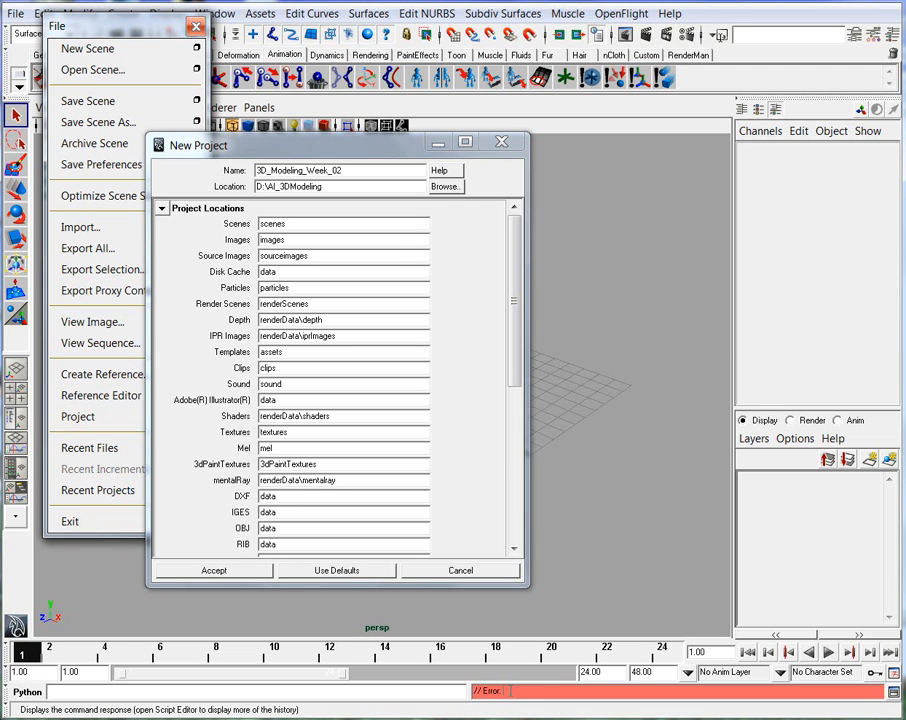
# Examine the subfolders of 3D_Modeling_Week_02 in Windows Explorer, return to Maya and close the New Project window
pyautogui.hotkey('alt', 'Tab')
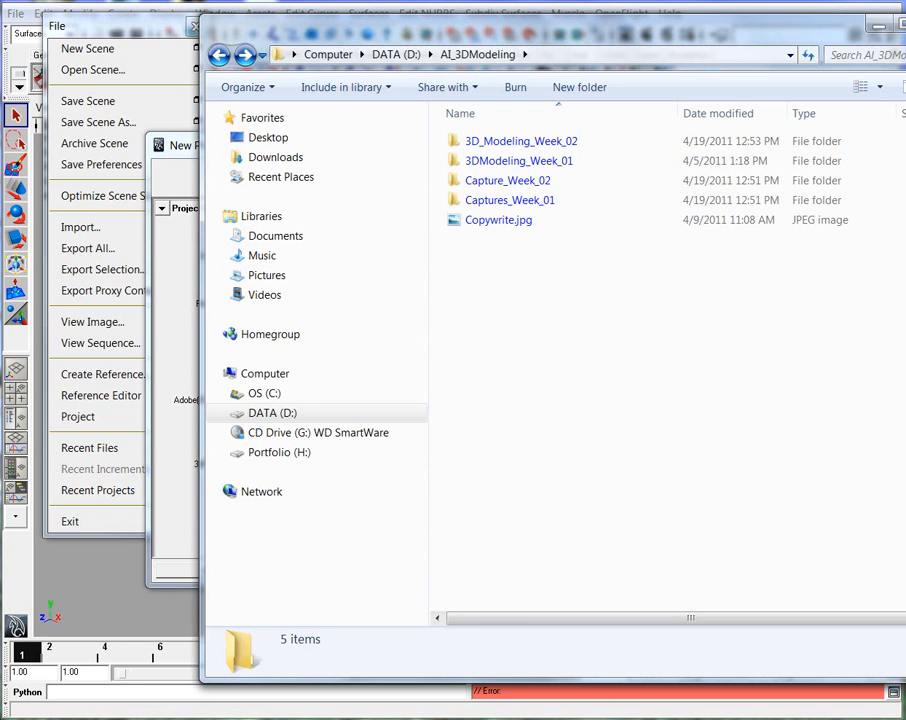
pyautogui.click(457, 149)
pyautogui.doubleClick(461, 149)
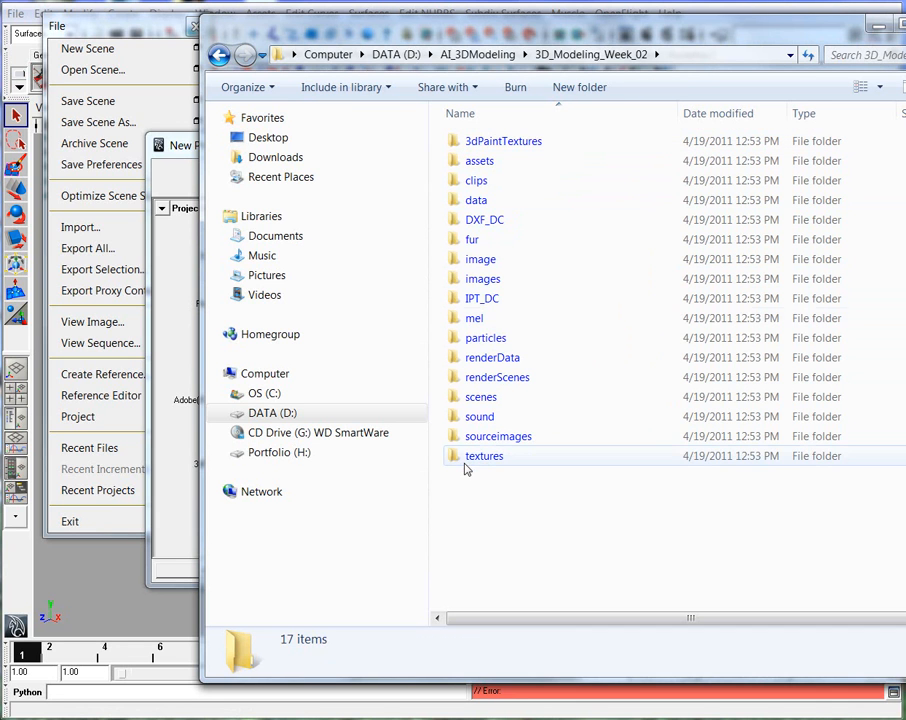
pyautogui.click(217, 56)
pyautogui.click(189, 148)
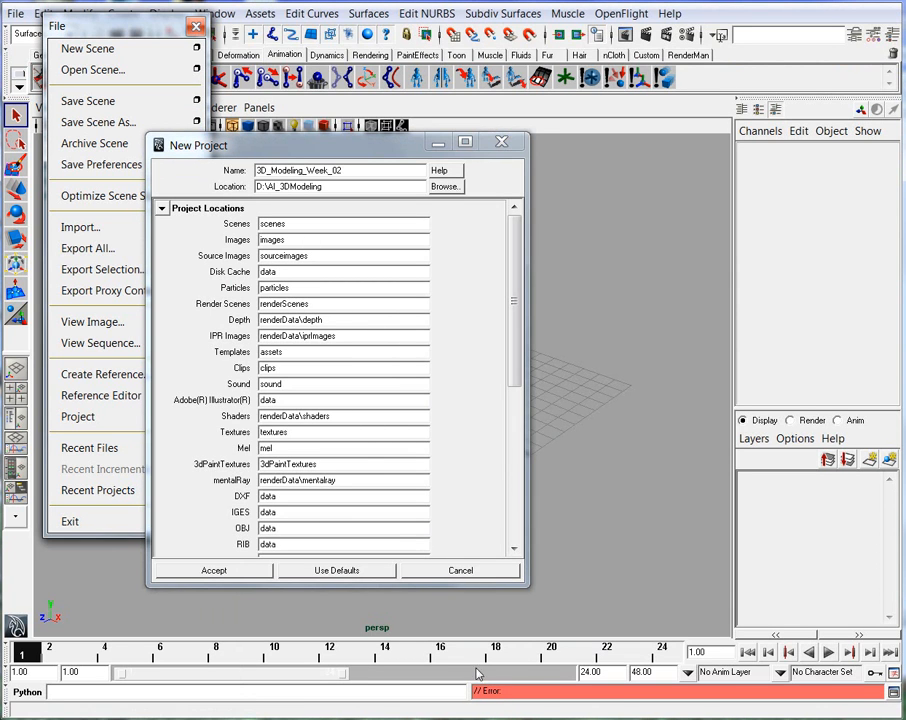
pyautogui.click(470, 572)
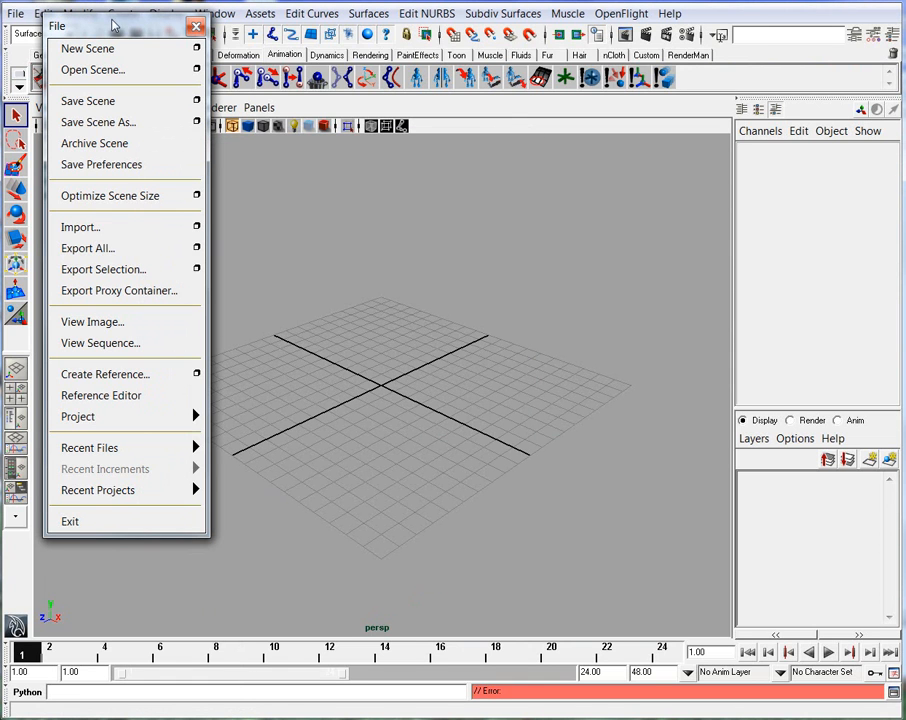
pyautogui.click(195, 27)
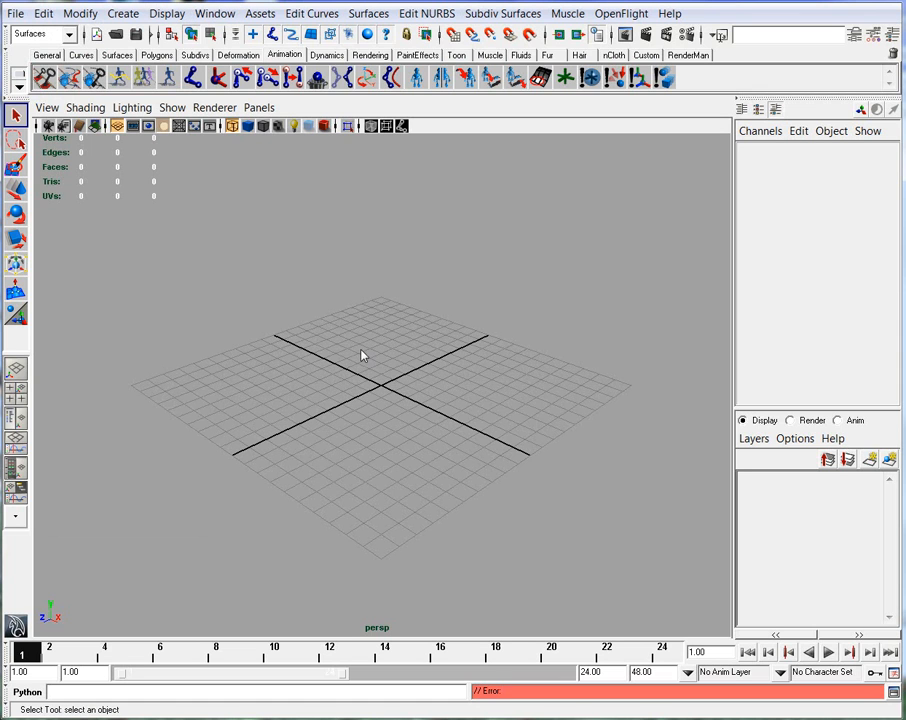
# Start saving the scene under a new name and set the project to 3D_Modeling_Week_02
pyautogui.click(14, 14)
pyautogui.click(14, 14)
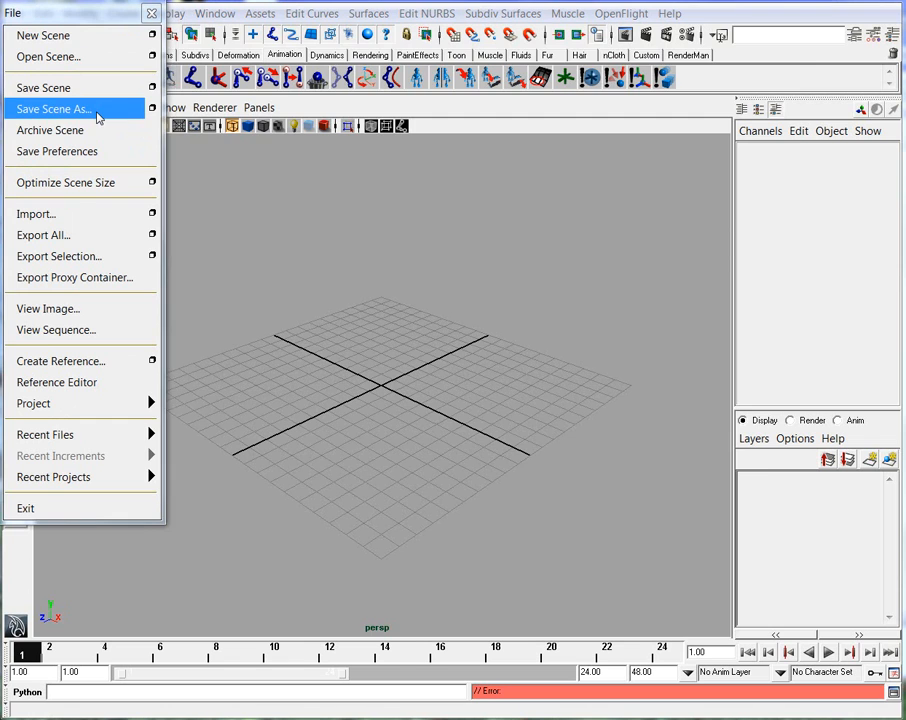
pyautogui.click(98, 112)
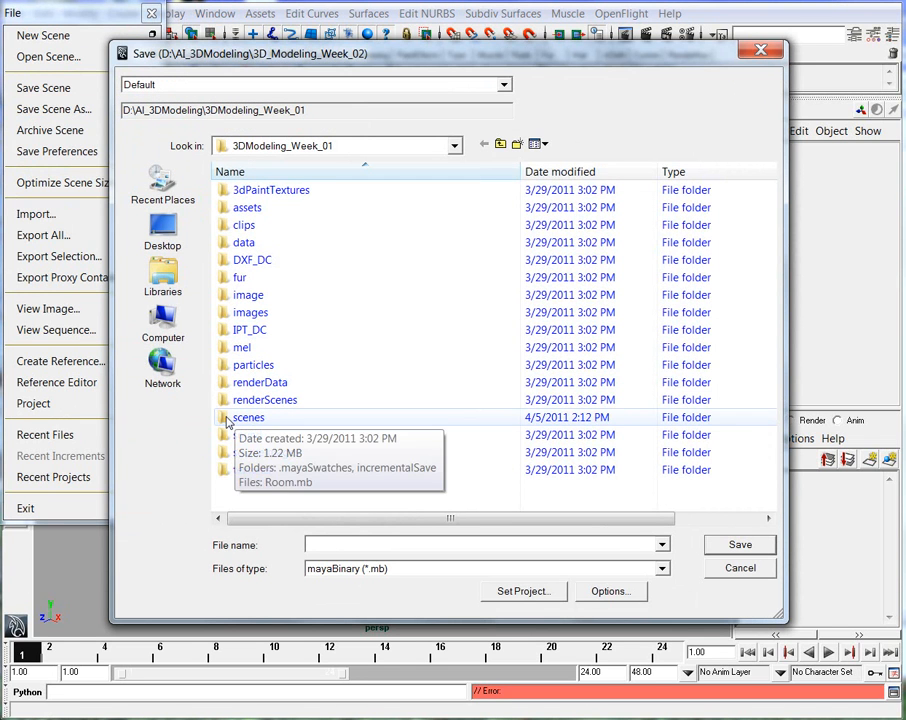
pyautogui.doubleClick(230, 419)
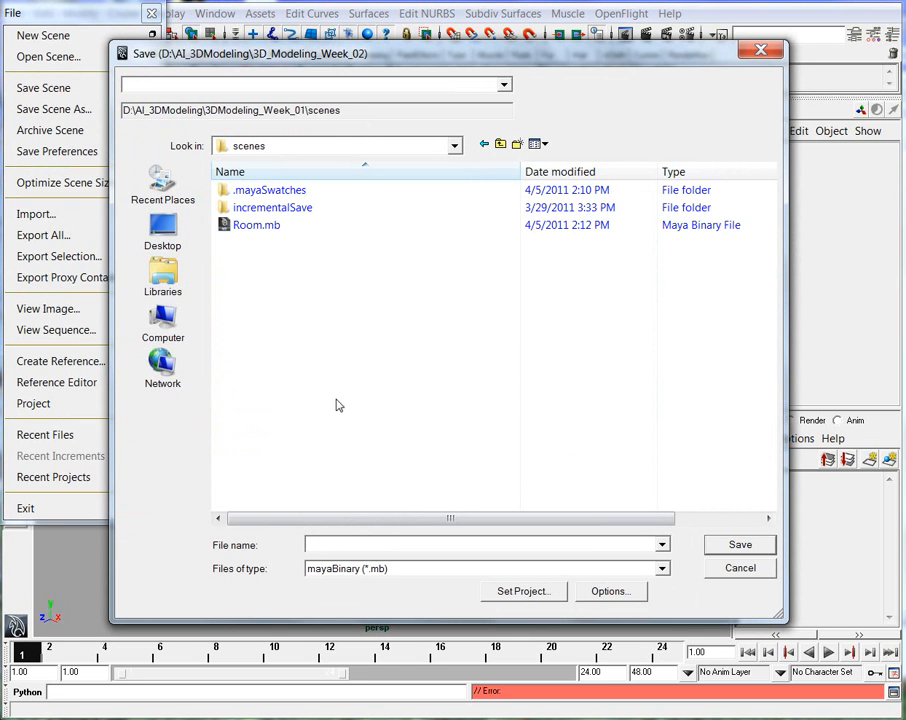
pyautogui.click(500, 144)
pyautogui.click(517, 592)
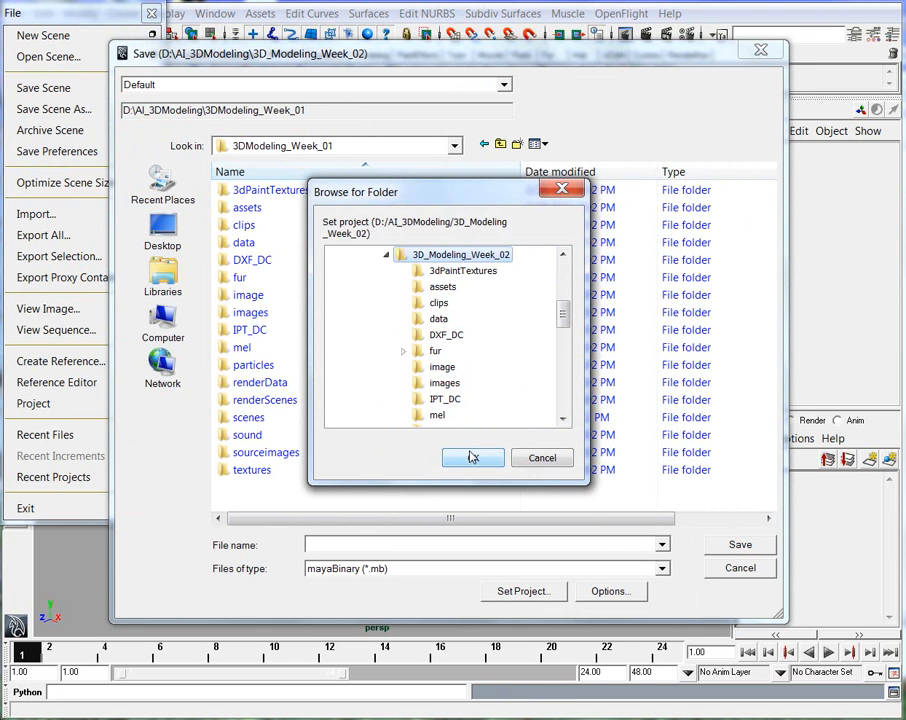
pyautogui.click(472, 456)
# Save the scene as Week_02 in the scenes folder of 3D_Modeling_Week_02
pyautogui.click(501, 145)
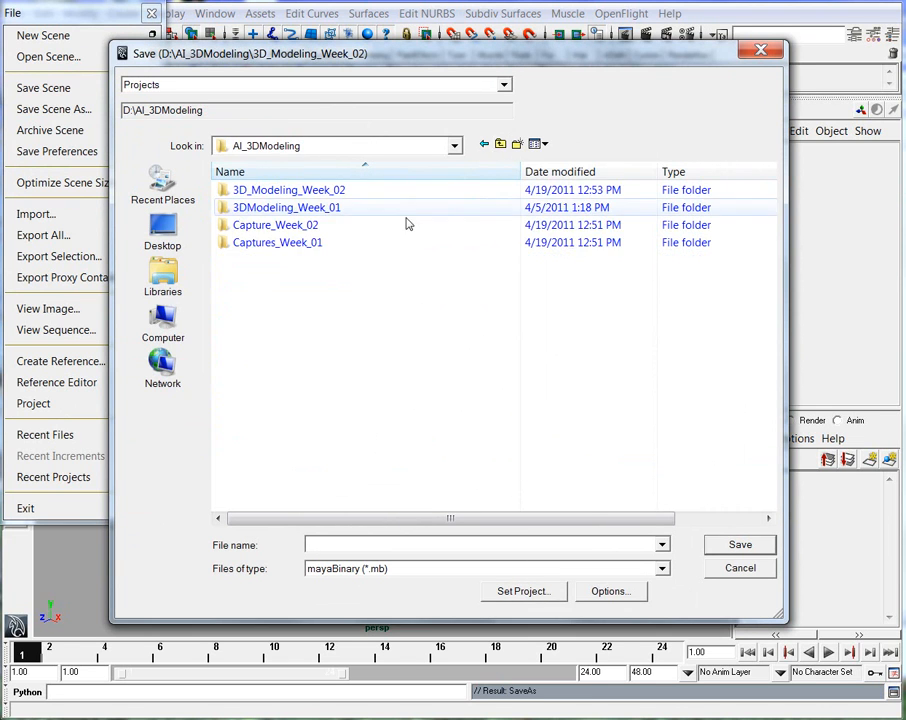
pyautogui.doubleClick(318, 192)
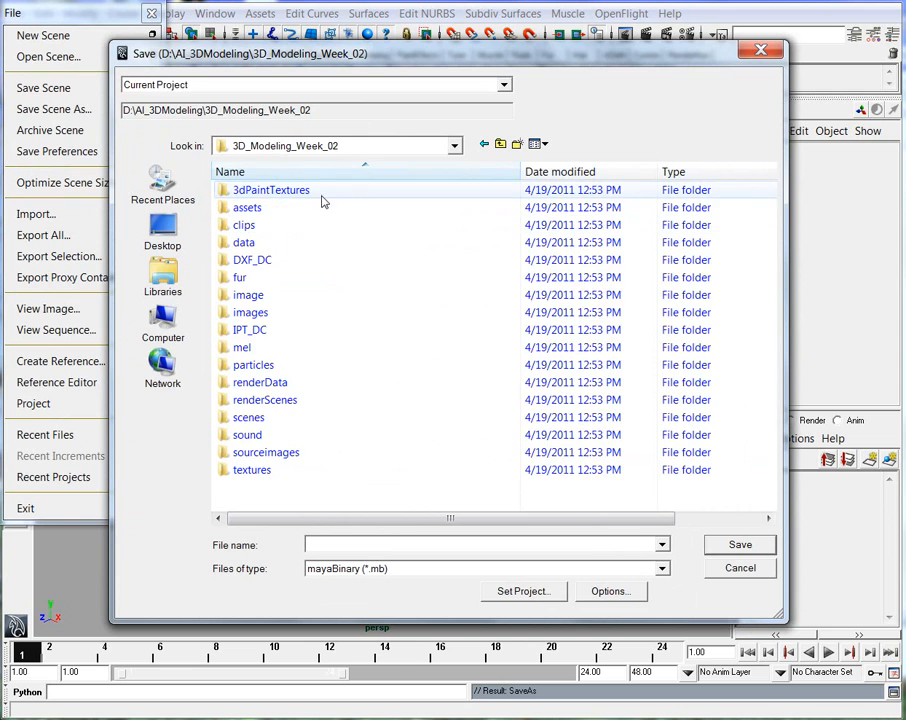
pyautogui.doubleClick(248, 418)
pyautogui.click(337, 543)
pyautogui.write('Week_02')
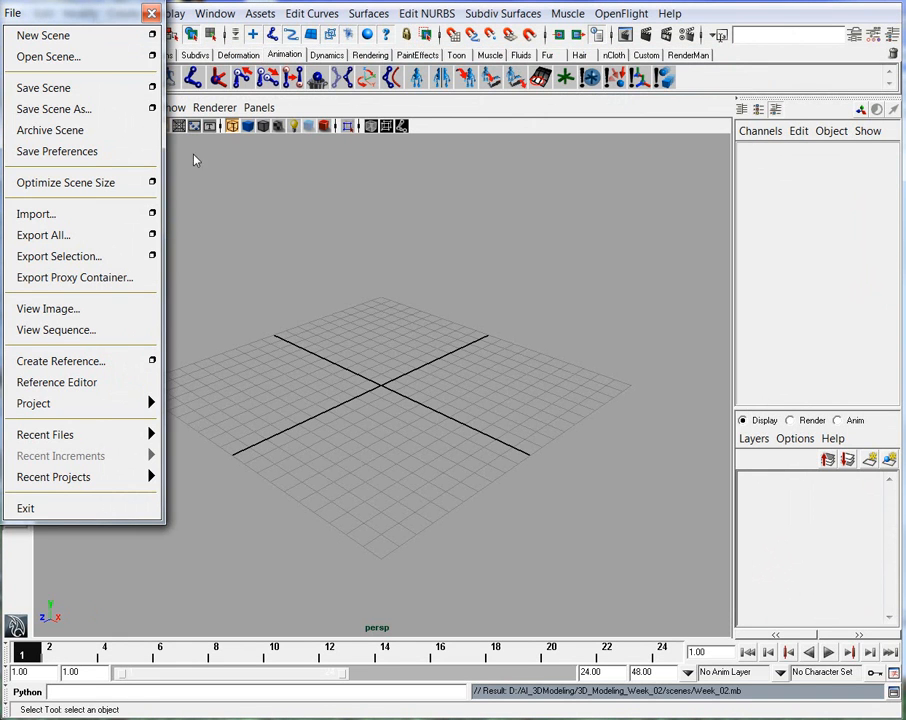
pyautogui.click(152, 14)
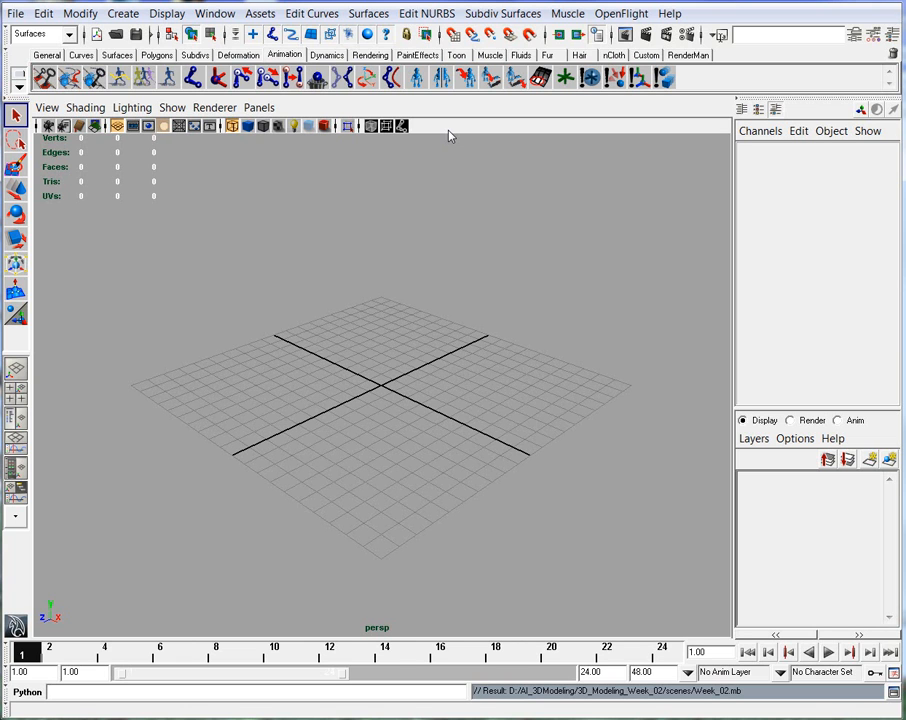
# Create a polygon plane at the origin and scale it uniformly to about 14.4
pyautogui.click(121, 14)
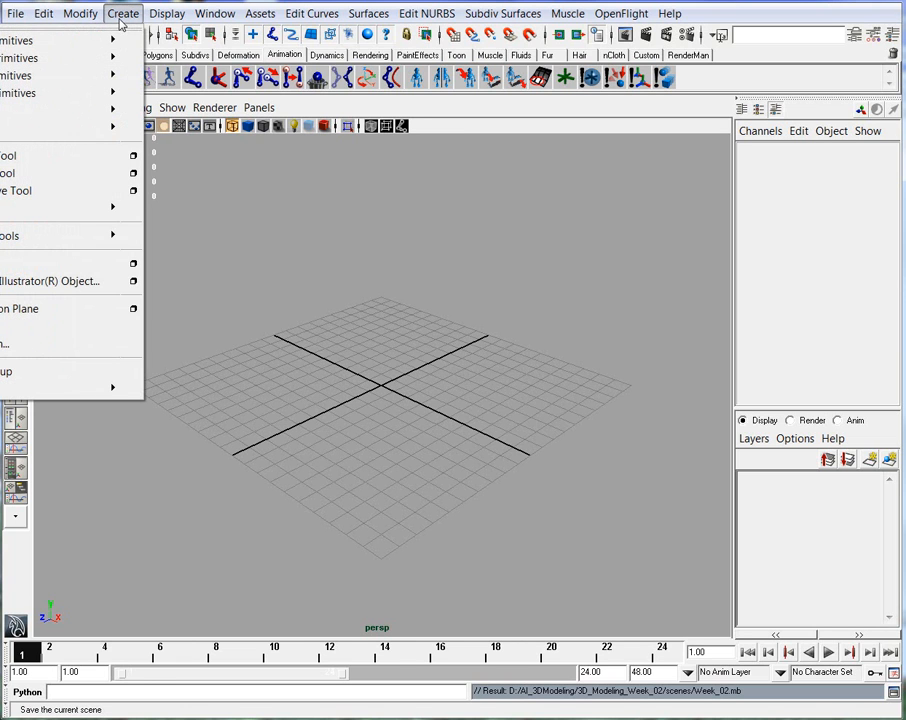
pyautogui.moveTo(198, 58)
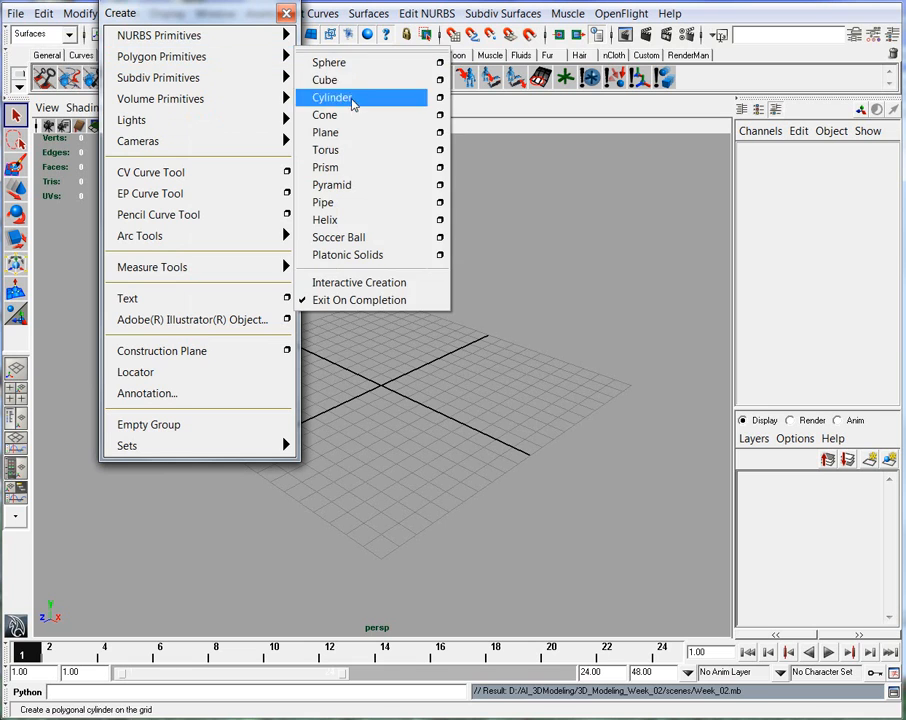
pyautogui.click(326, 133)
pyautogui.click(286, 13)
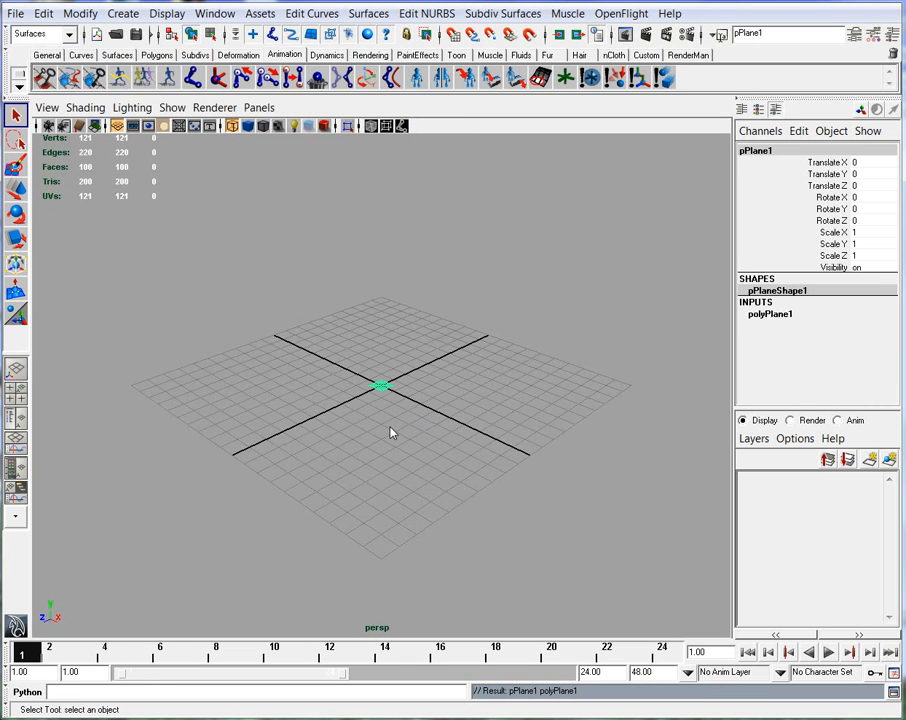
pyautogui.press('r')
pyautogui.moveTo(381, 387); pyautogui.dragTo(565, 402)
# Reduce the plane's width and height subdivisions to 1 and display it shaded
pyautogui.click(769, 316)
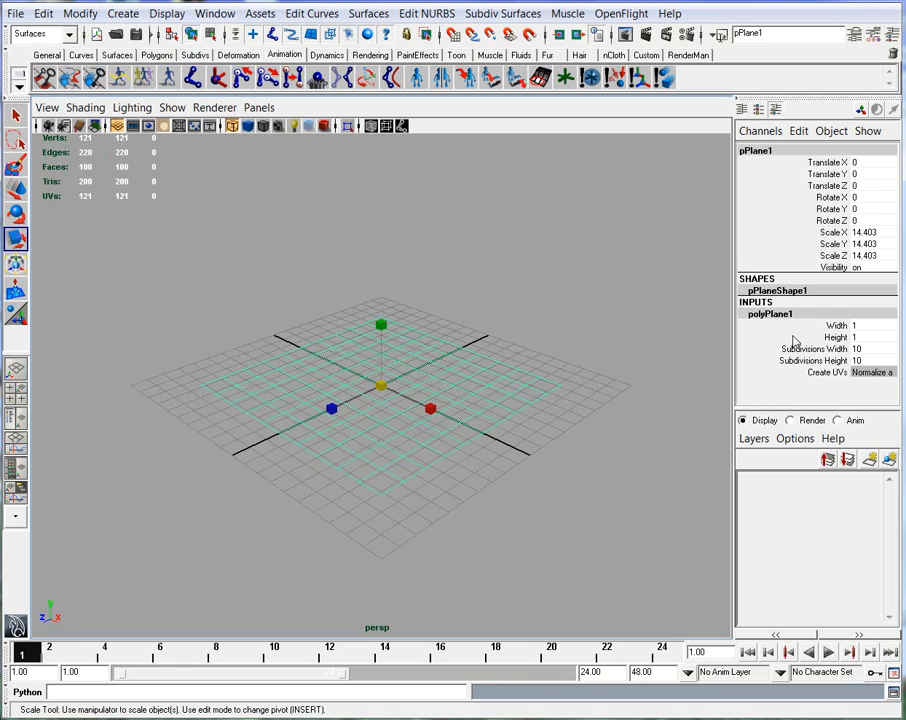
pyautogui.moveTo(812, 350); pyautogui.dragTo(810, 361)
pyautogui.moveTo(489, 335); pyautogui.dragTo(401, 337, button='middle')
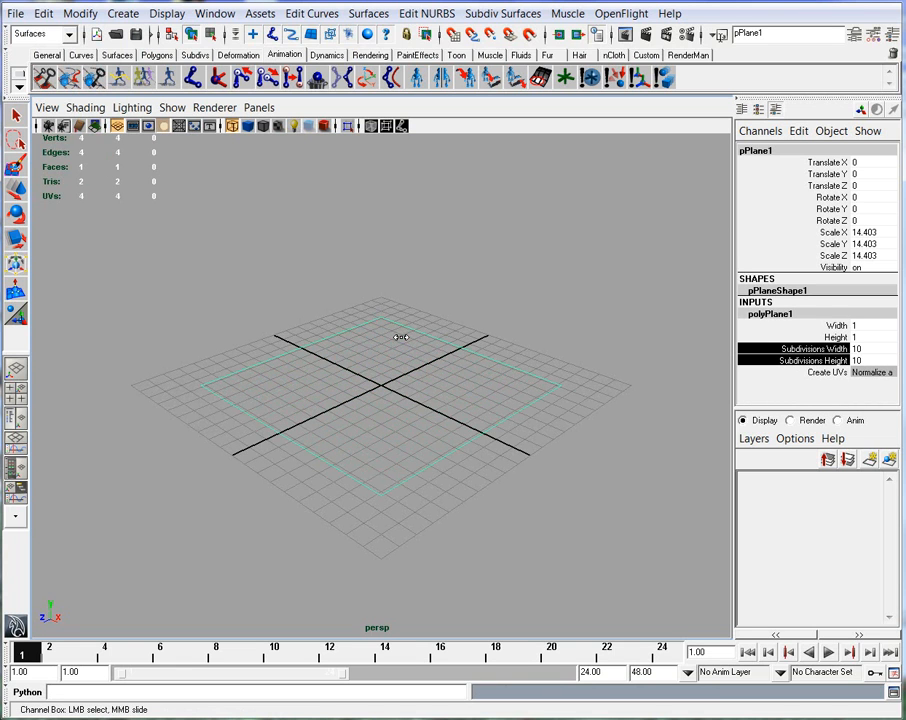
pyautogui.press('r')
pyautogui.press('5')
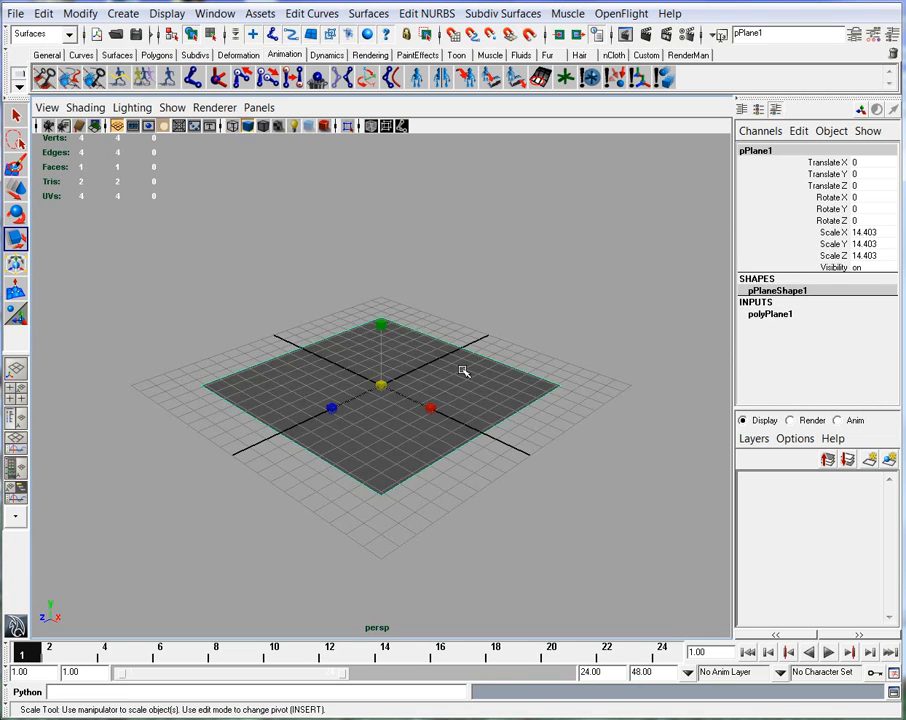
# Move the plane up to about 4.76 in Y and rotate it about -32.6 degrees around Z
pyautogui.press('w')
pyautogui.moveTo(384, 344); pyautogui.dragTo(210, 336)
pyautogui.press('e')
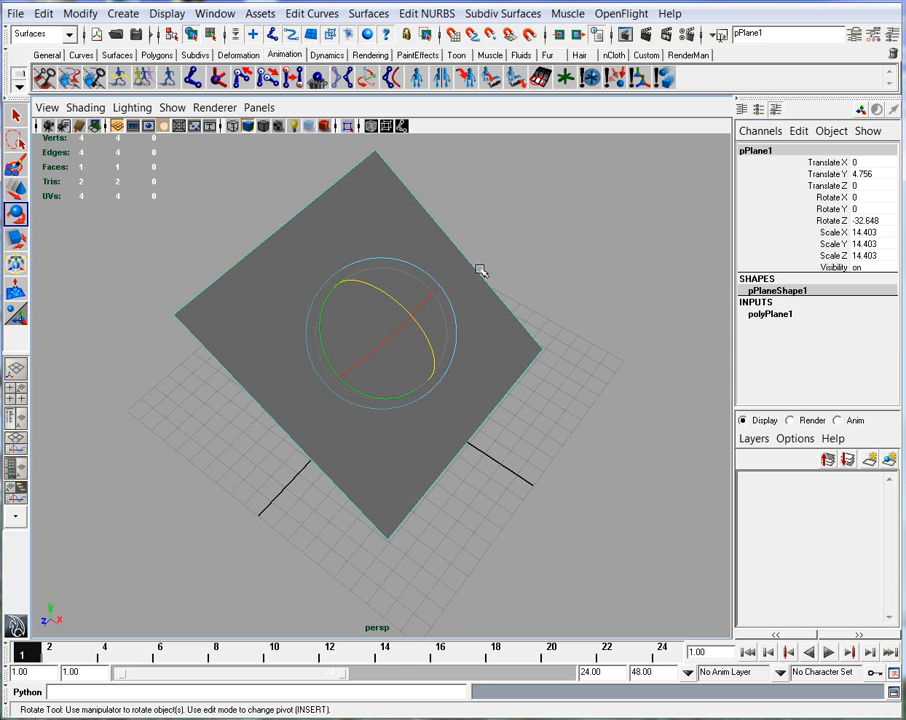
# Inspect the tilted plane from other angles with it deselected, and select it again
pyautogui.keyDown('alt'); pyautogui.moveTo(477, 457); pyautogui.dragTo(309, 427); pyautogui.keyUp('alt')
pyautogui.click(449, 439)
pyautogui.keyDown('alt'); pyautogui.moveTo(309, 427); pyautogui.dragTo(344, 431, button='right'); pyautogui.keyUp('alt')
pyautogui.keyDown('alt'); pyautogui.moveTo(344, 431); pyautogui.dragTo(342, 440, button='middle'); pyautogui.keyUp('alt')
pyautogui.keyDown('alt'); pyautogui.moveTo(342, 440); pyautogui.dragTo(363, 451); pyautogui.keyUp('alt')
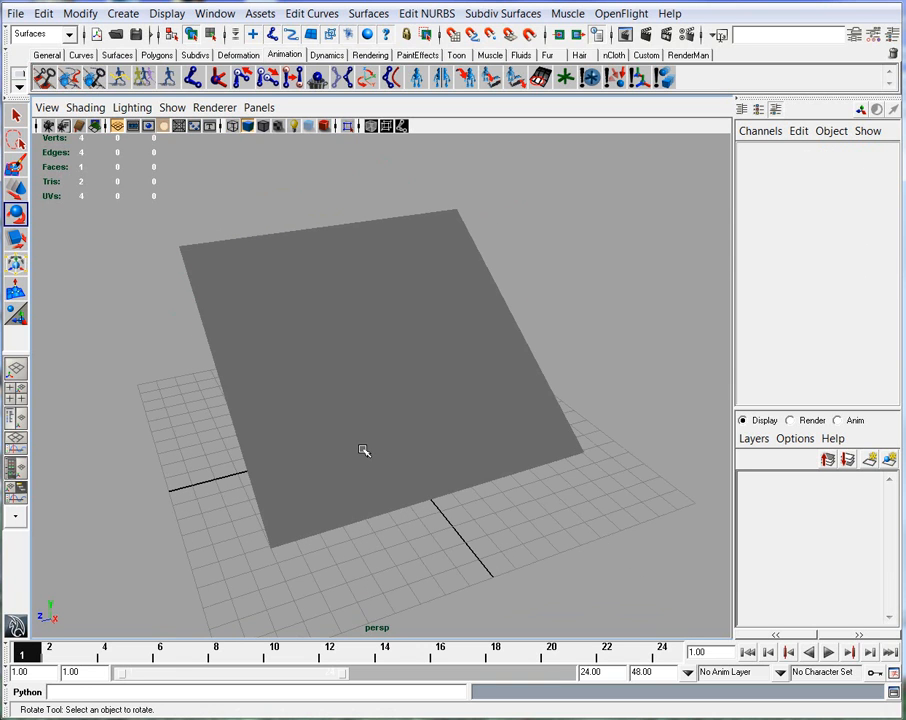
pyautogui.click(363, 451)
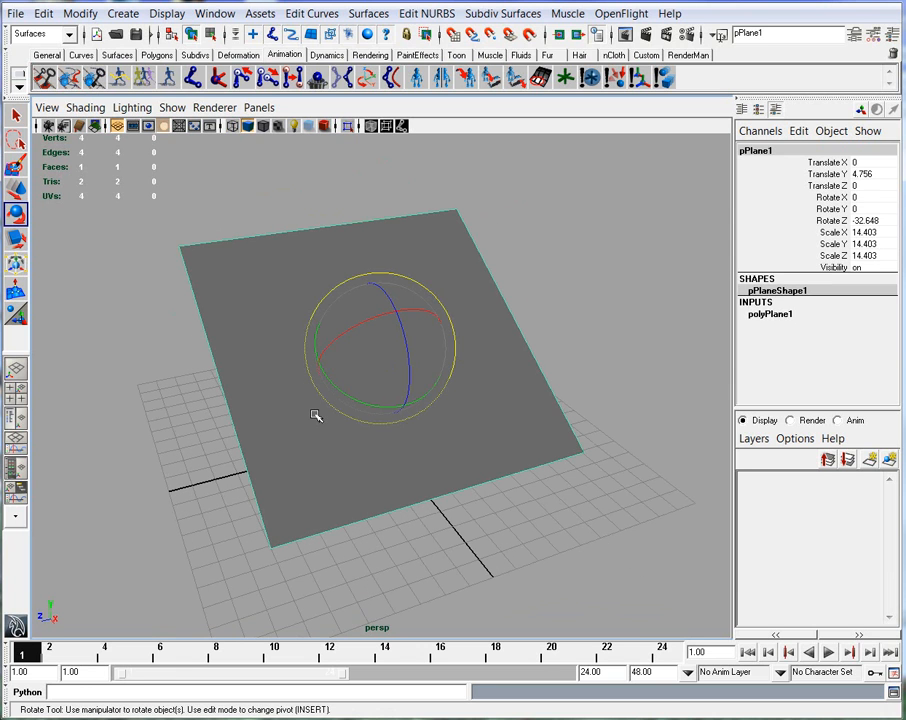
# Show the attributes of the plane's lambert1 material and open Hypershade, enlarged so that all its node categories show
pyautogui.hotkey('ctrl', 'a')
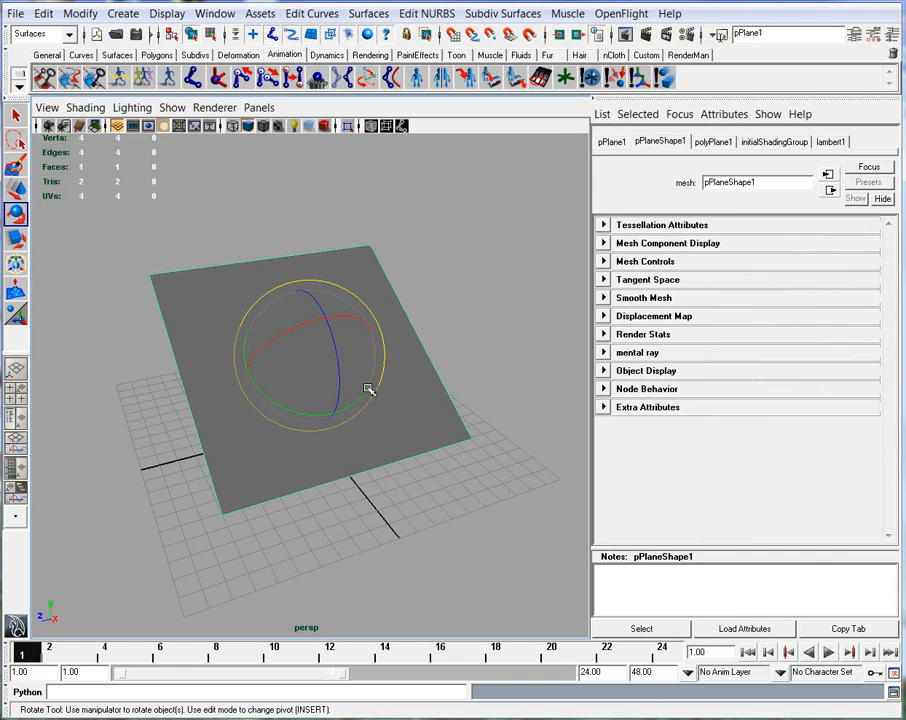
pyautogui.click(824, 144)
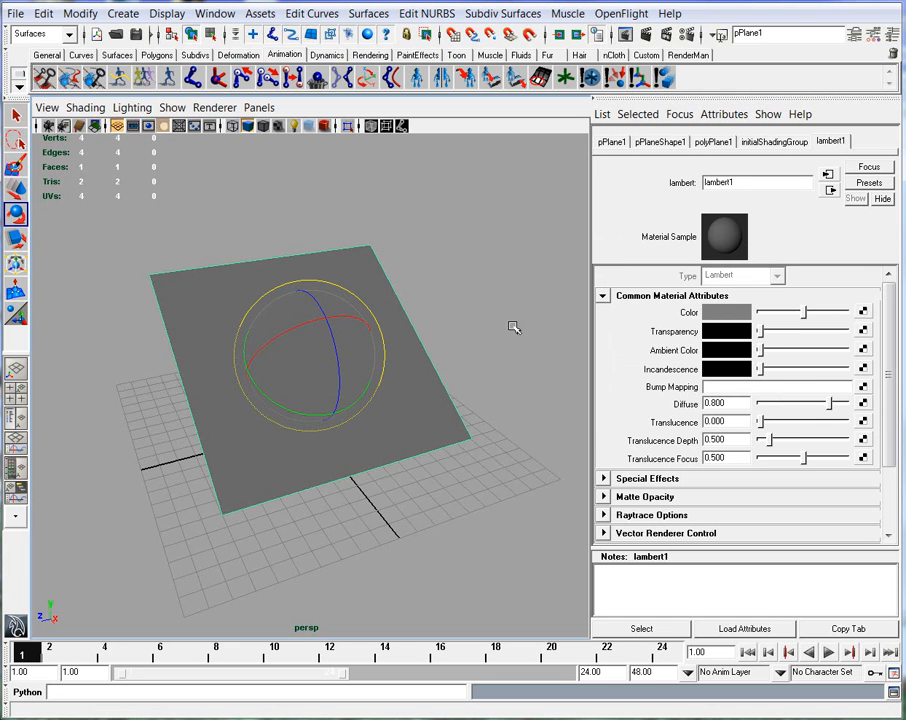
pyautogui.click(216, 13)
pyautogui.moveTo(176, 58)
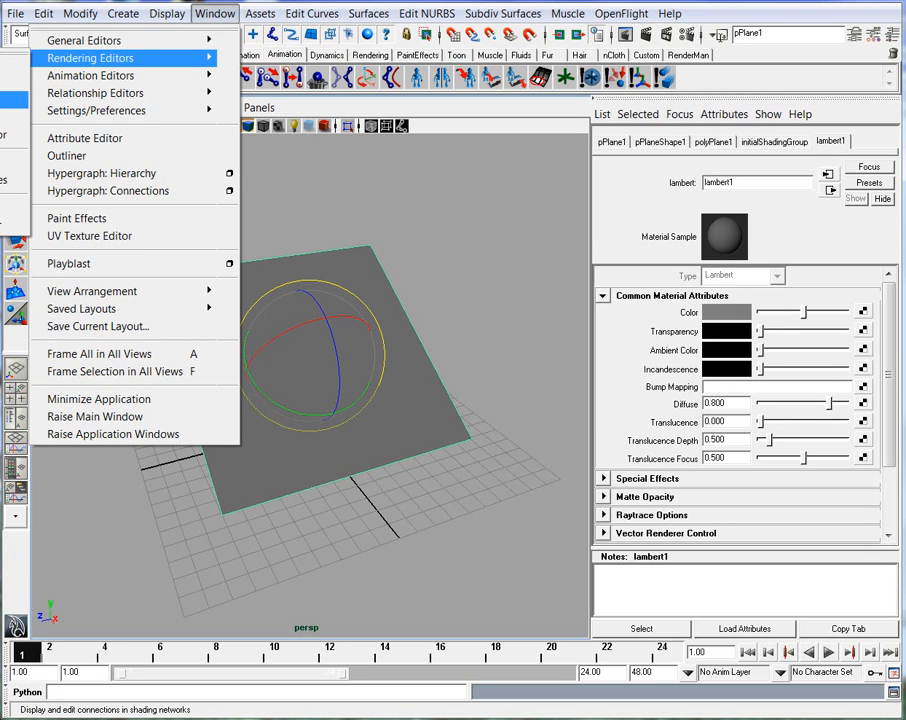
pyautogui.click(12, 99)
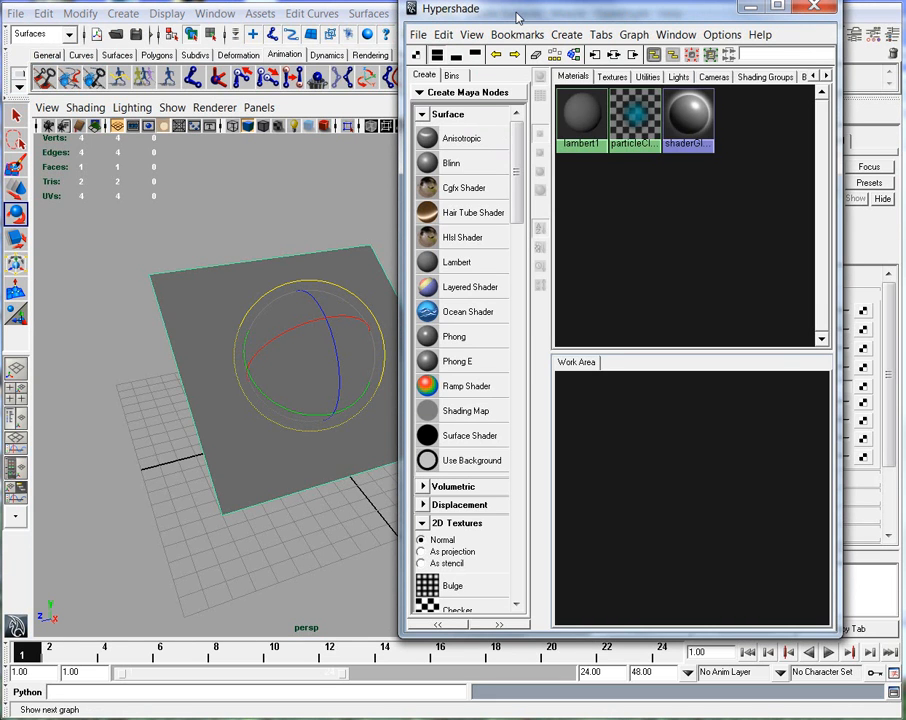
pyautogui.moveTo(516, 11); pyautogui.dragTo(406, 25)
pyautogui.moveTo(722, 648); pyautogui.dragTo(845, 600)
pyautogui.moveTo(645, 25); pyautogui.dragTo(650, 64)
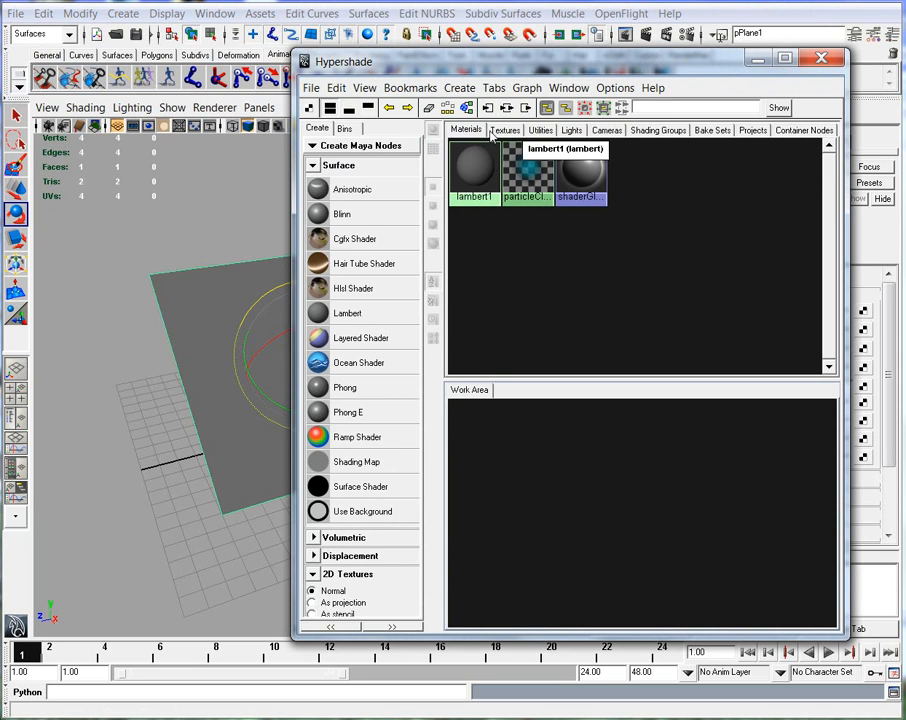
# Look through the textures, utilities, lights and cameras in Hypershade, and examine the default lambert1 and particleCloud1 materials
pyautogui.click(508, 131)
pyautogui.click(540, 131)
pyautogui.click(571, 131)
pyautogui.click(606, 131)
pyautogui.click(466, 132)
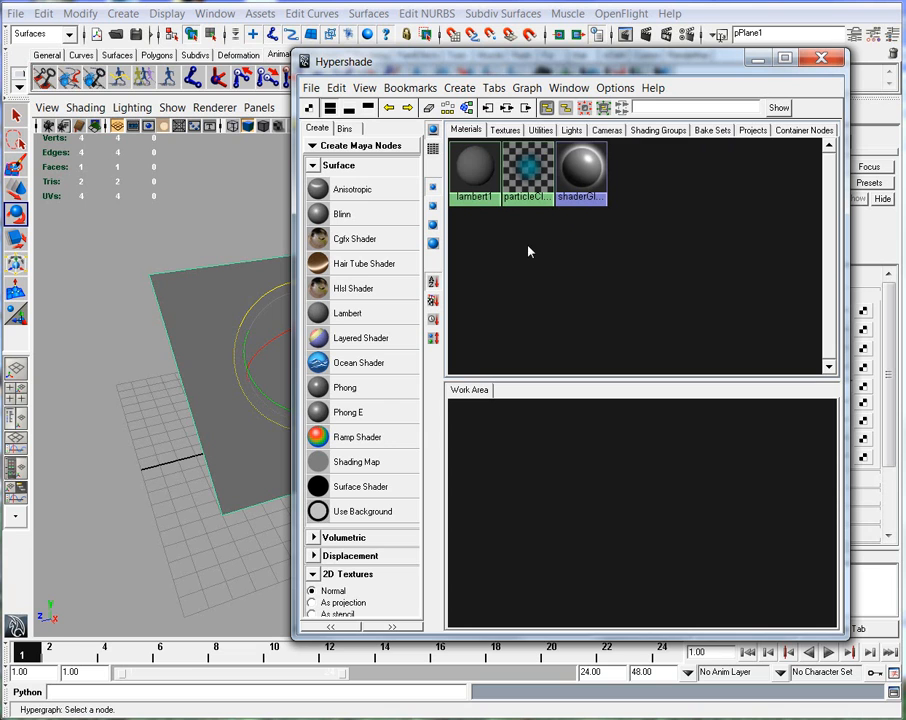
pyautogui.click(478, 173)
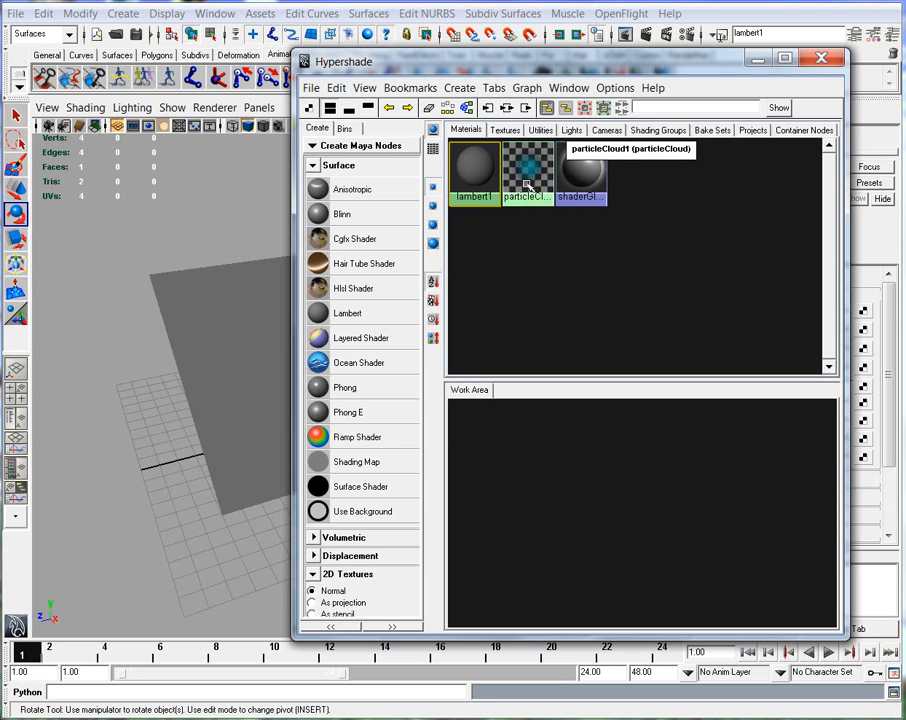
pyautogui.click(528, 174)
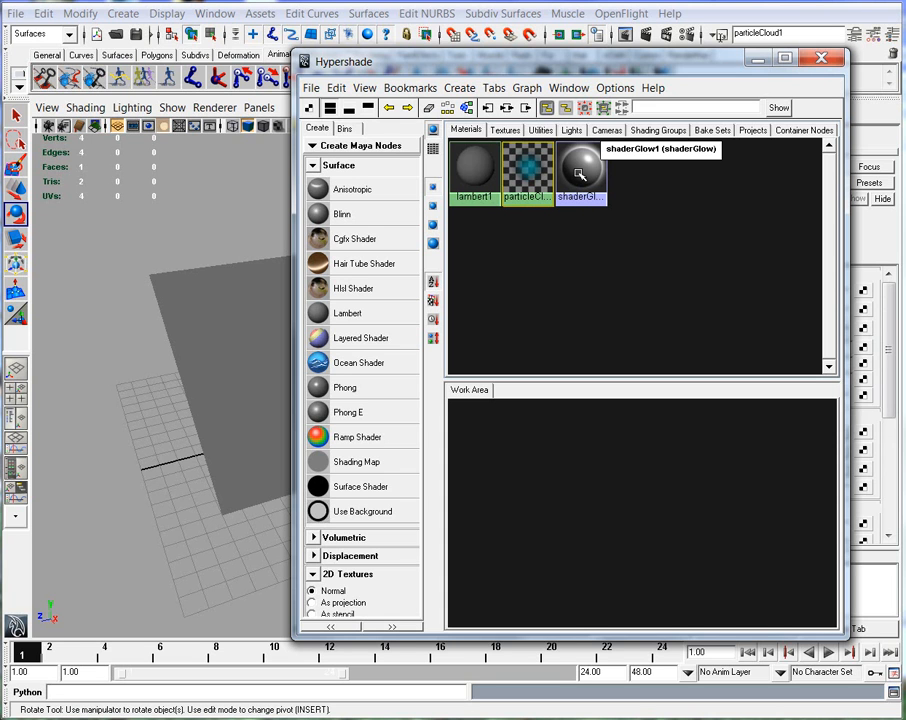
# Create a new Lambert material in Hypershade and open its attributes, with the plane left visible beside the window
pyautogui.moveTo(450, 62); pyautogui.dragTo(592, 88)
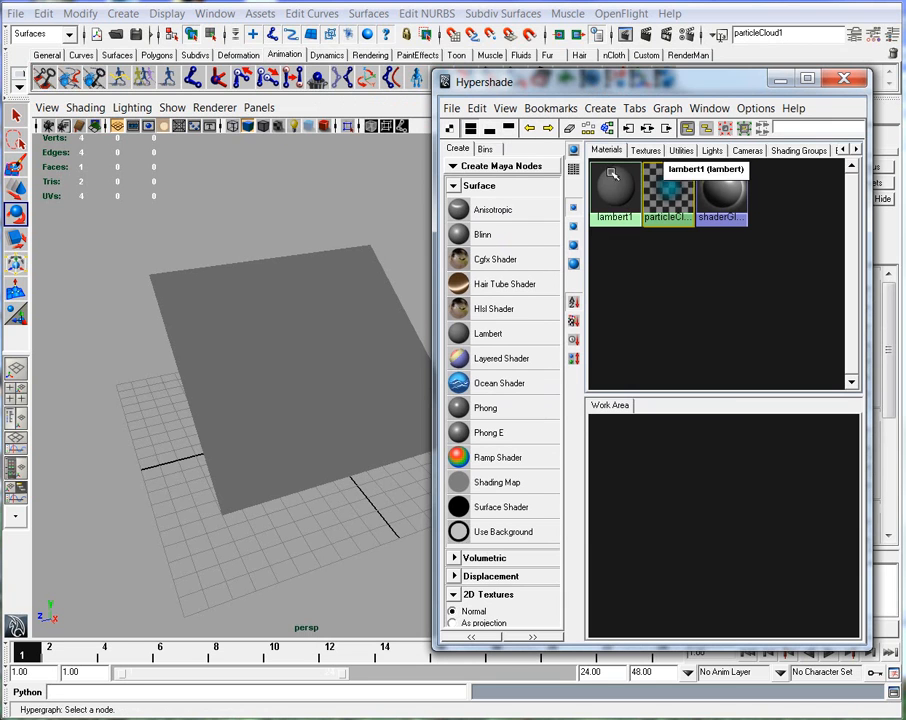
pyautogui.click(460, 335)
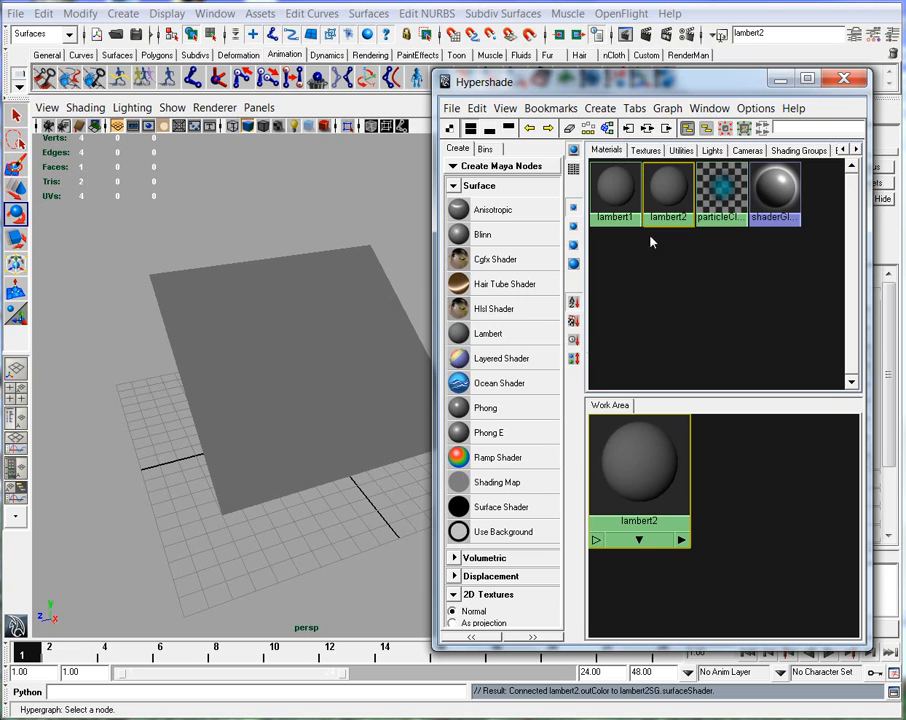
pyautogui.doubleClick(663, 191)
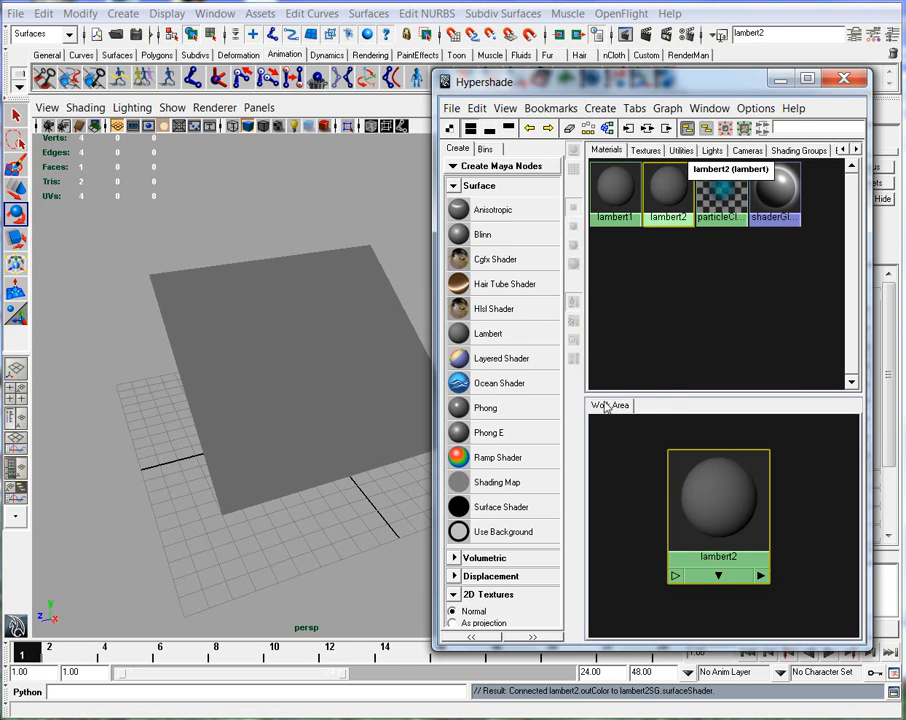
pyautogui.moveTo(657, 394); pyautogui.dragTo(657, 384)
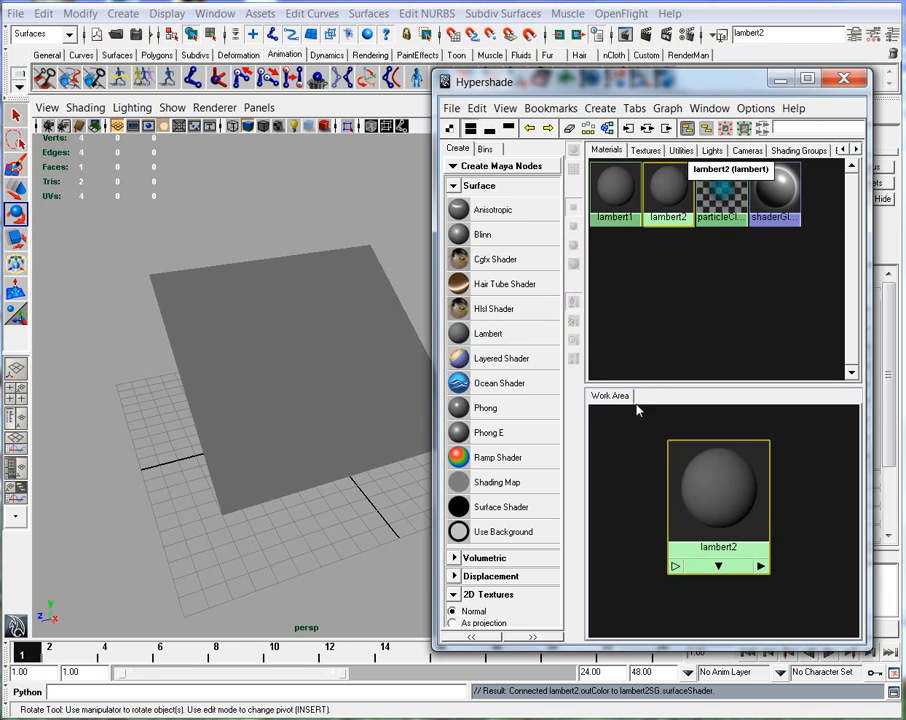
# Clear the Hypershade work area graph and place the lambert2 material back into it
pyautogui.click(664, 108)
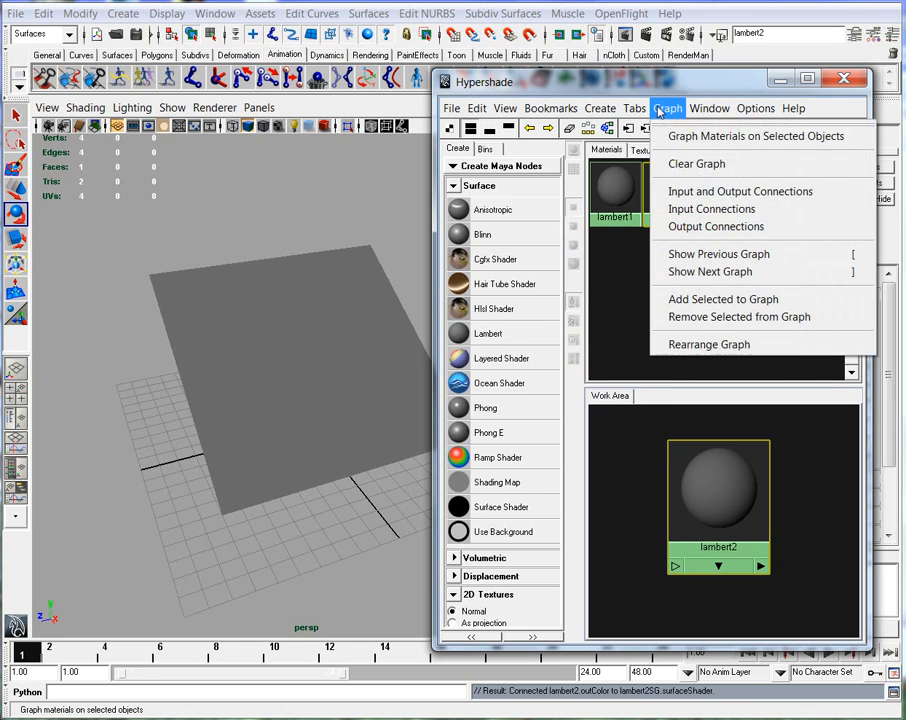
pyautogui.click(684, 163)
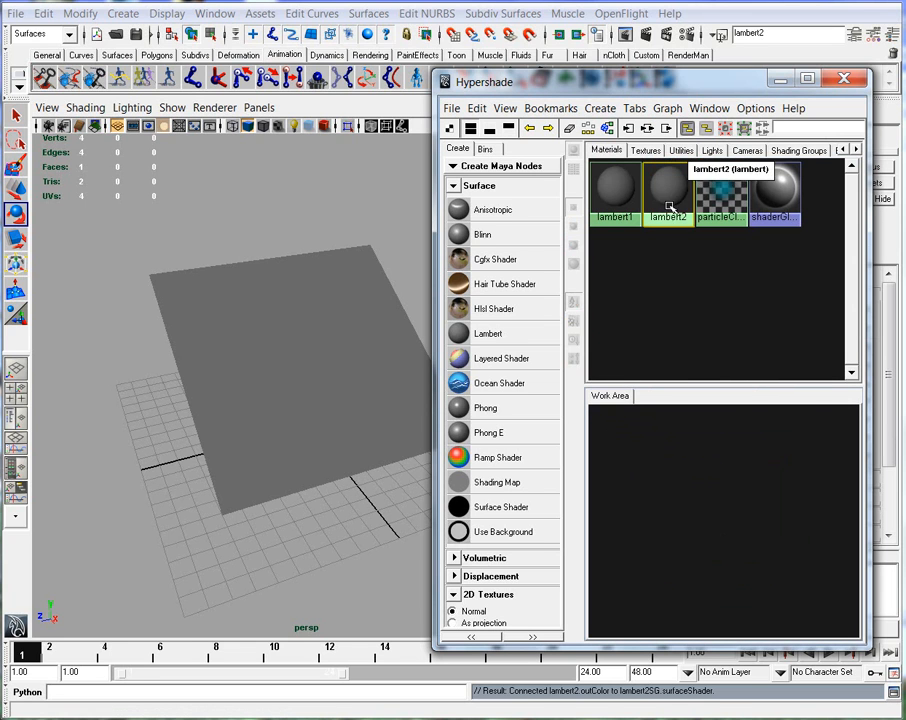
pyautogui.moveTo(666, 185); pyautogui.dragTo(676, 267, button='middle')
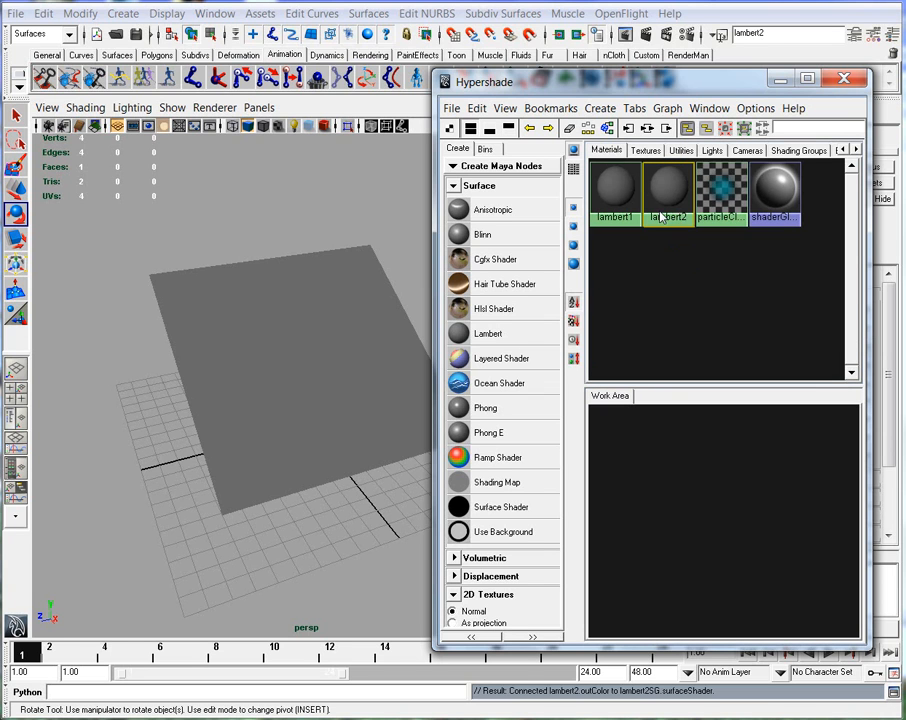
pyautogui.moveTo(660, 190); pyautogui.dragTo(716, 493, button='middle')
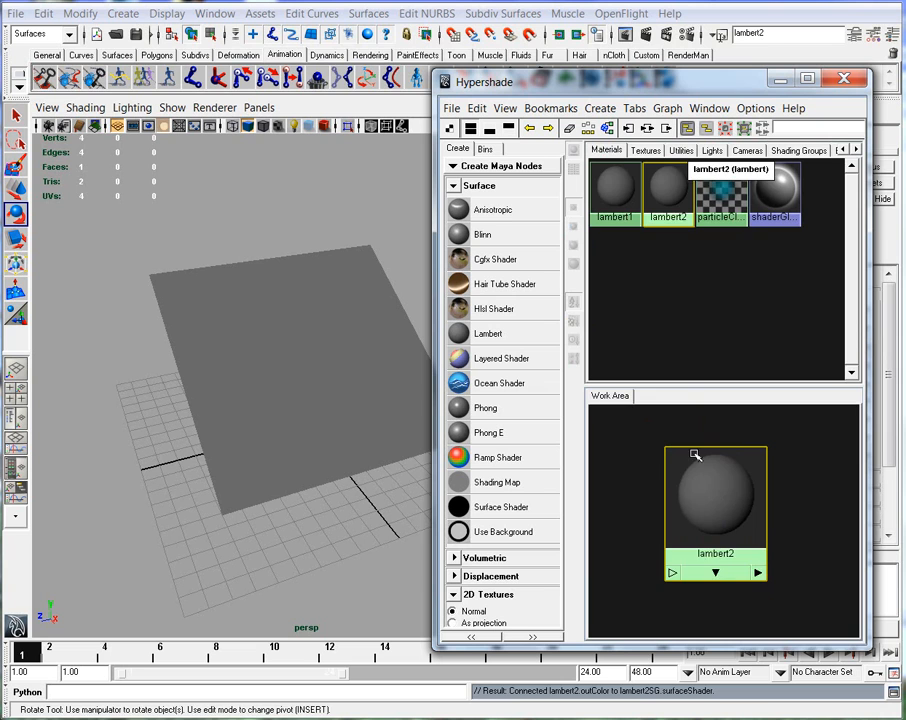
pyautogui.moveTo(660, 182); pyautogui.dragTo(660, 182, button='middle')
pyautogui.click(633, 467)
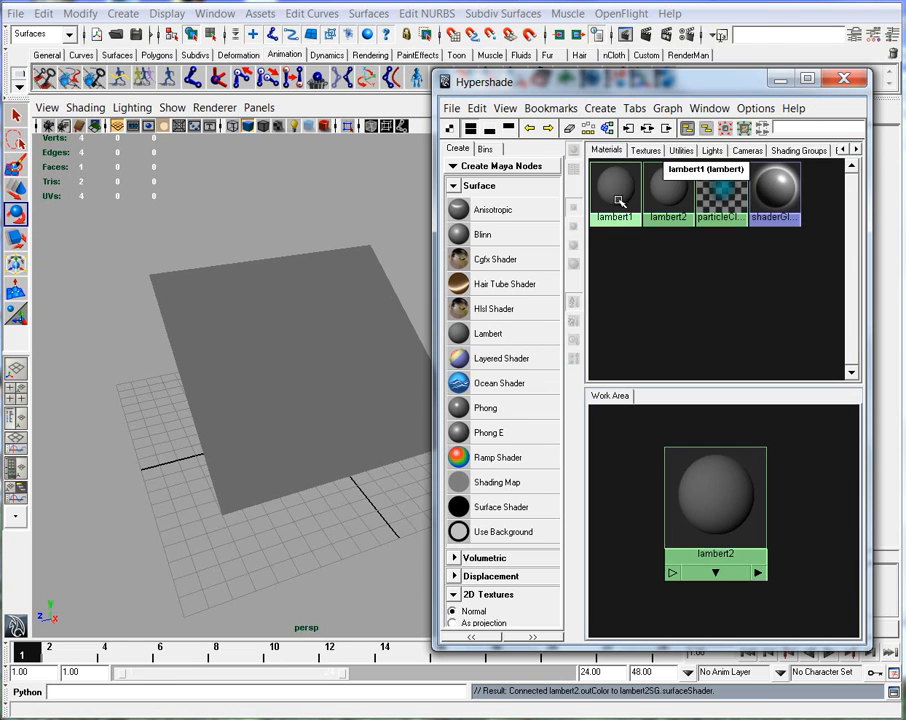
# Select lambert2 and arrange Hypershade beside the Attribute Editor so that the material's attributes are displayed
pyautogui.click(619, 198)
pyautogui.click(677, 194)
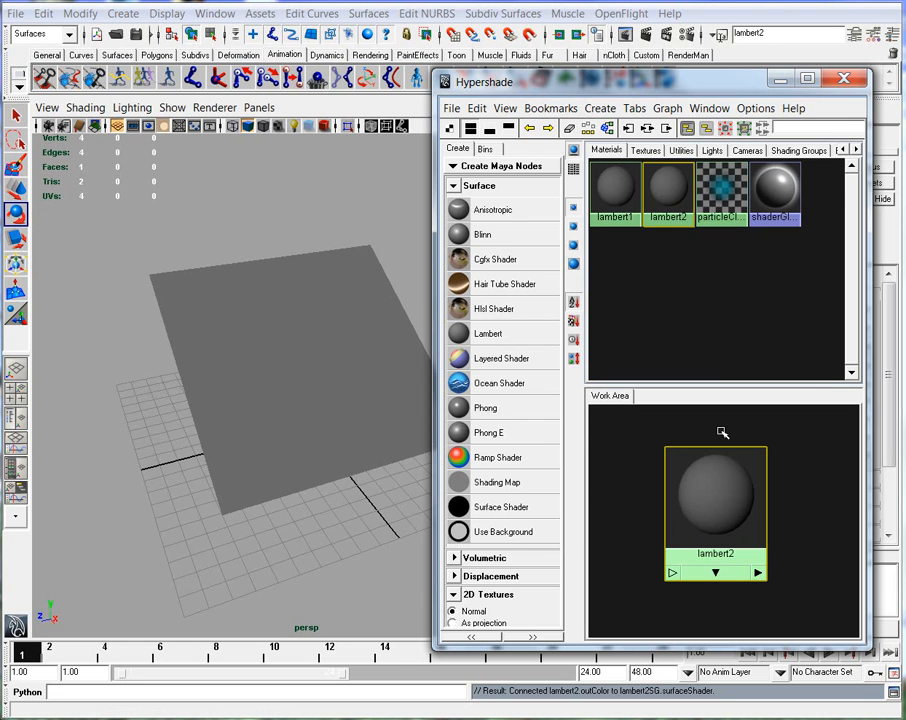
pyautogui.moveTo(770, 84); pyautogui.dragTo(331, 71)
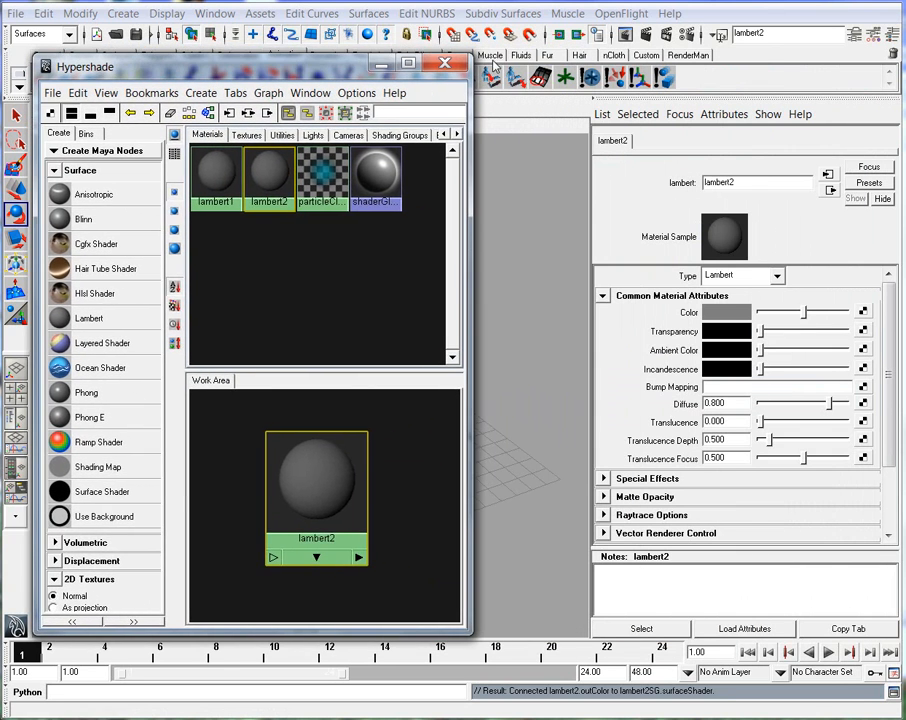
pyautogui.moveTo(464, 91); pyautogui.dragTo(553, 128)
pyautogui.moveTo(392, 147); pyautogui.dragTo(365, 107)
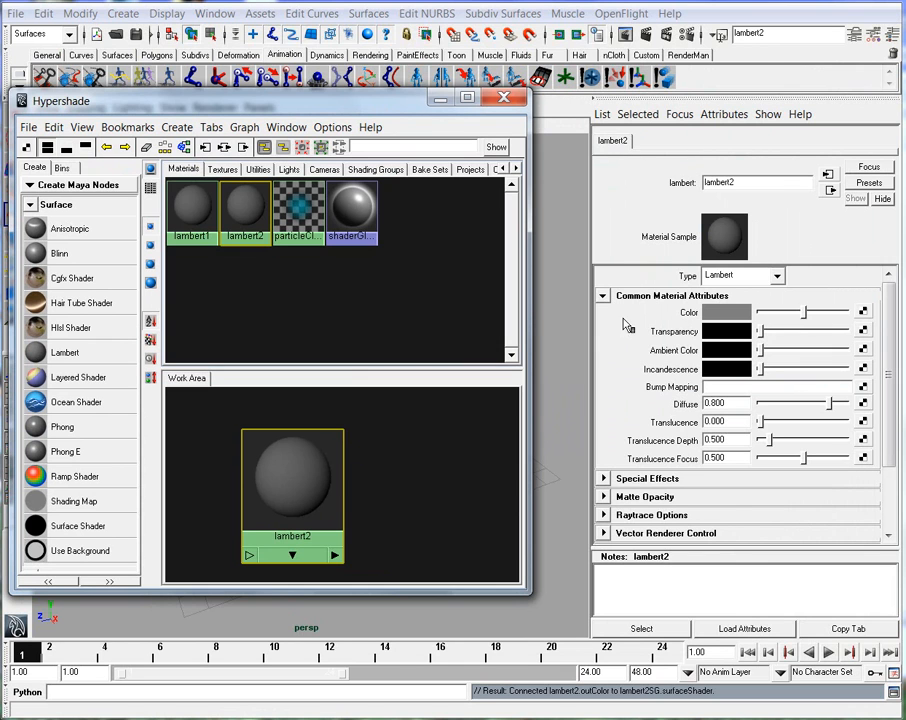
pyautogui.hotkey('ctrl', 'a')
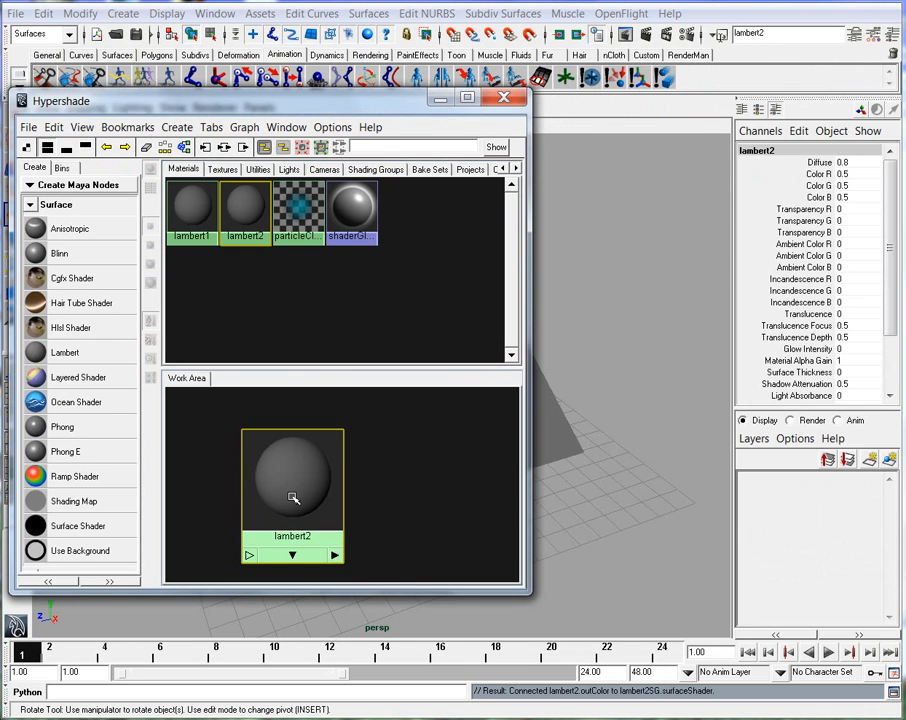
pyautogui.doubleClick(293, 498)
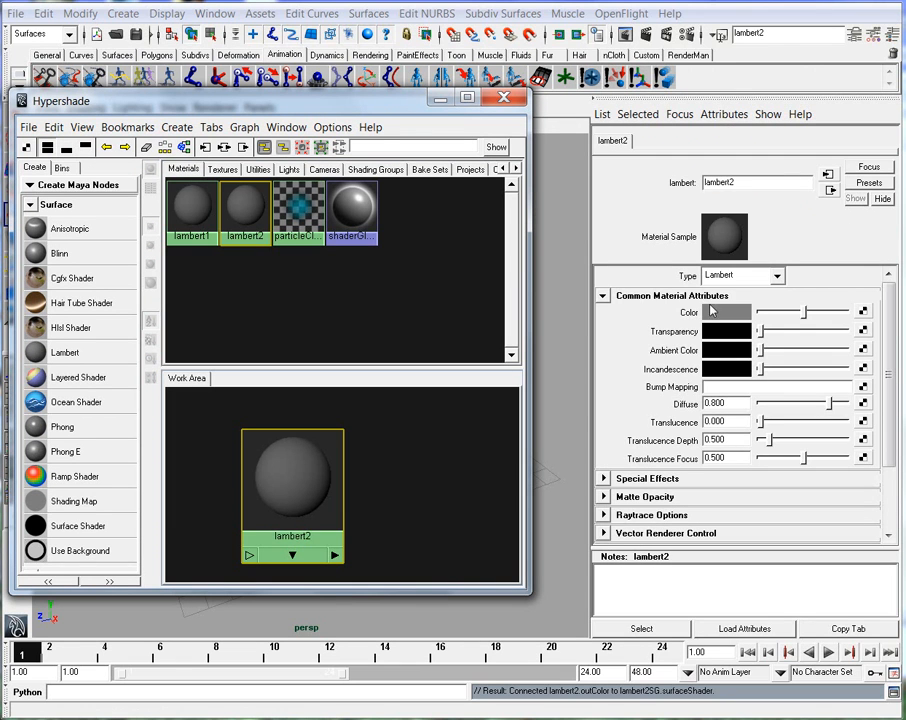
pyautogui.click(217, 494)
pyautogui.click(294, 490)
# Set lambert2's color to orange with hue 28.01, saturation 0.866 and value 0.879
pyautogui.click(724, 314)
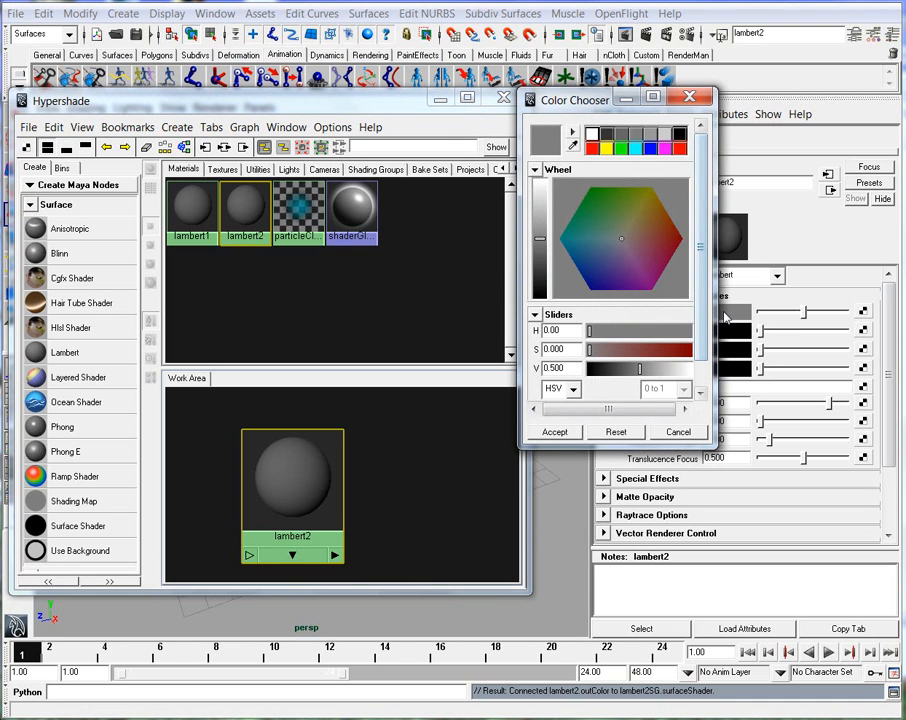
pyautogui.click(648, 242)
pyautogui.moveTo(648, 242); pyautogui.dragTo(661, 217)
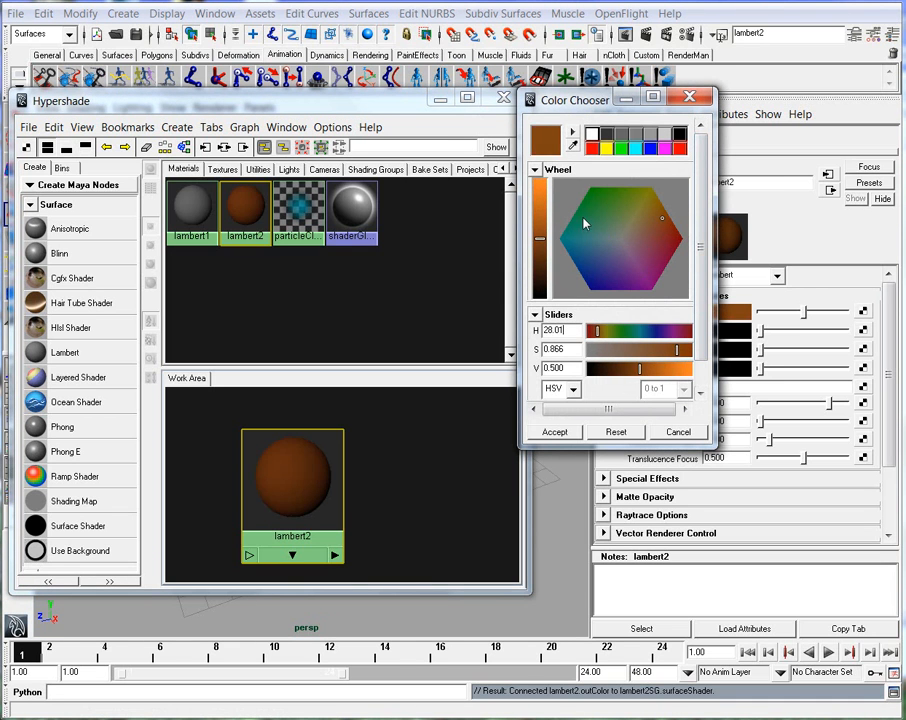
pyautogui.click(540, 194)
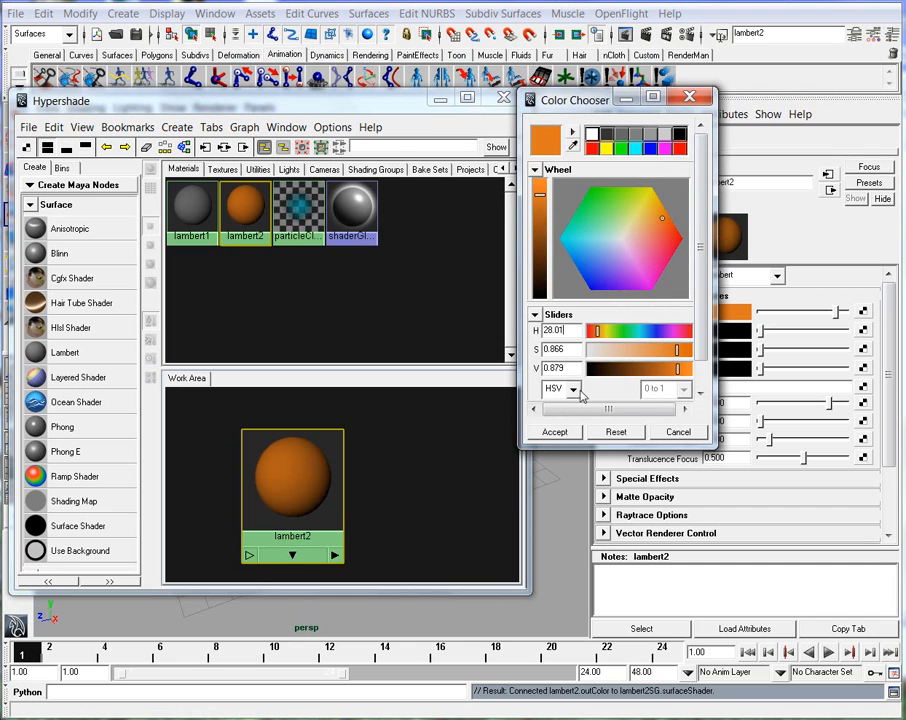
pyautogui.click(554, 431)
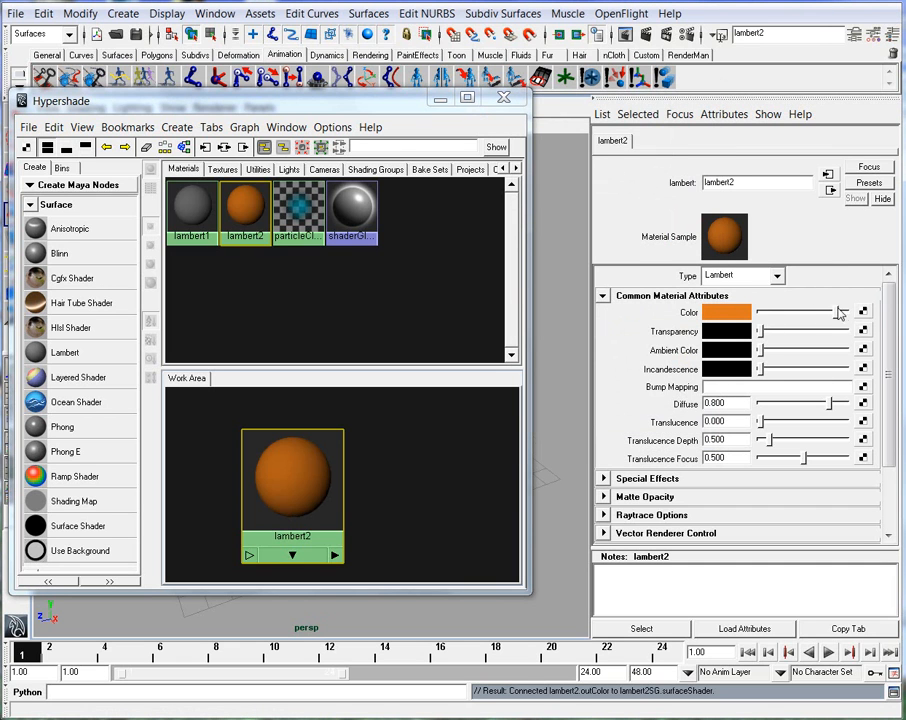
# Raise lambert2's color to full brightness, change it to pale pink, and switch the color sliders to RGB and back to HSV
pyautogui.moveTo(838, 312); pyautogui.dragTo(848, 312)
pyautogui.click(727, 316)
pyautogui.moveTo(651, 263); pyautogui.dragTo(638, 243)
pyautogui.click(606, 149)
pyautogui.scroll(-1, 600, 330)
pyautogui.click(563, 356)
pyautogui.click(573, 376)
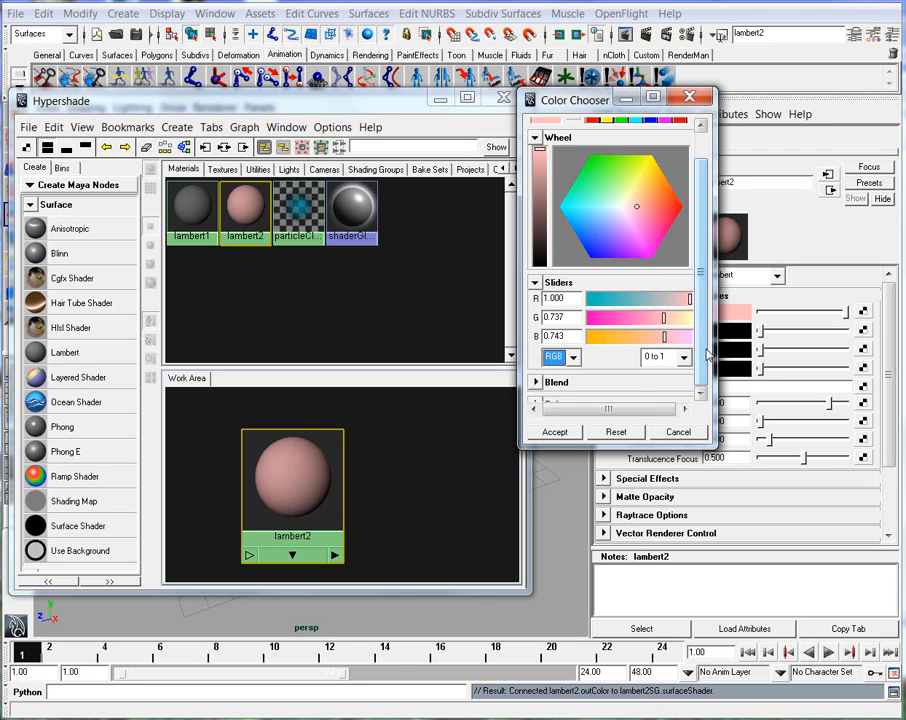
pyautogui.scroll(1, 569, 330)
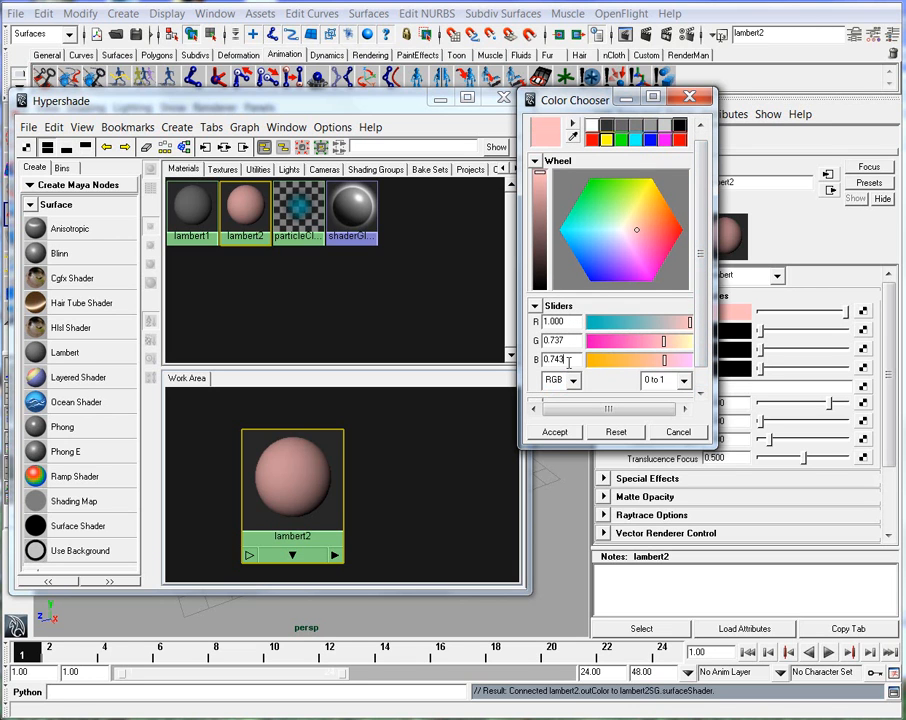
pyautogui.click(560, 380)
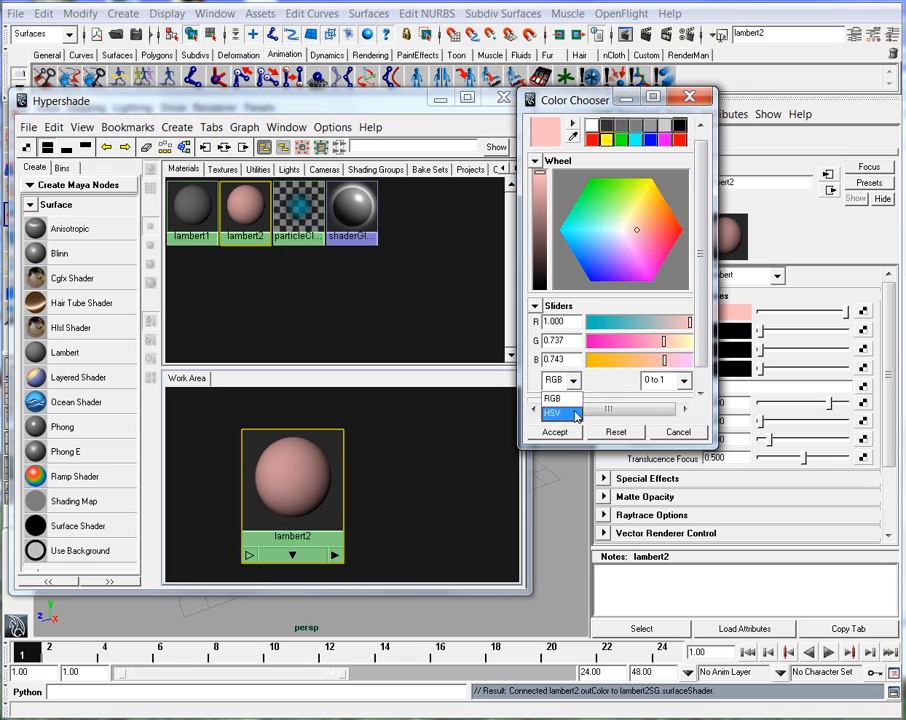
pyautogui.click(551, 411)
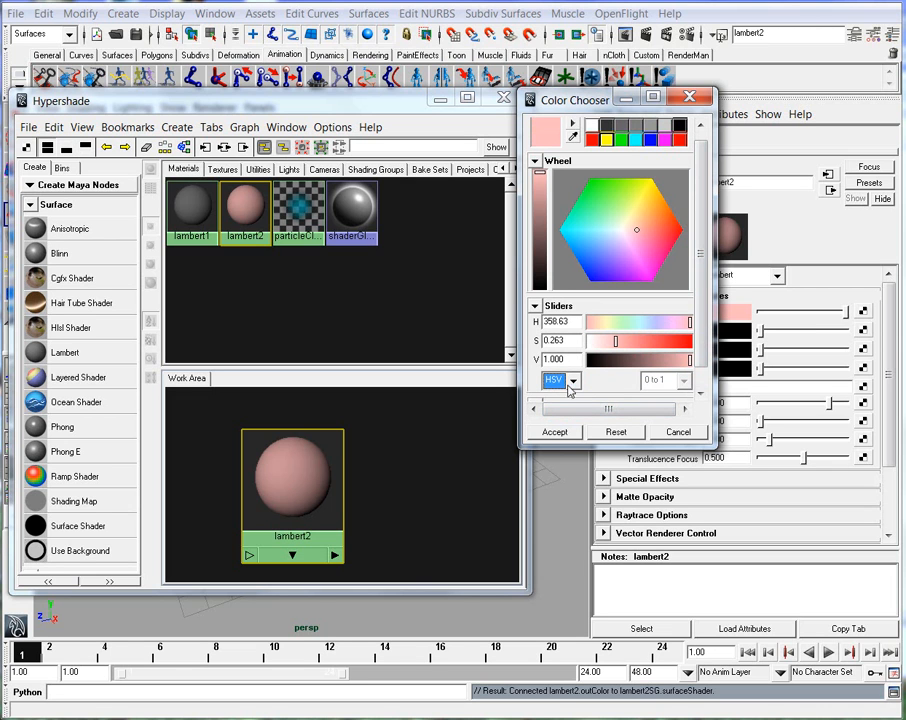
# Set lambert2's color to a muted blue with hue 229.14, saturation 0.467 and value 0.750
pyautogui.moveTo(701, 311); pyautogui.dragTo(702, 271)
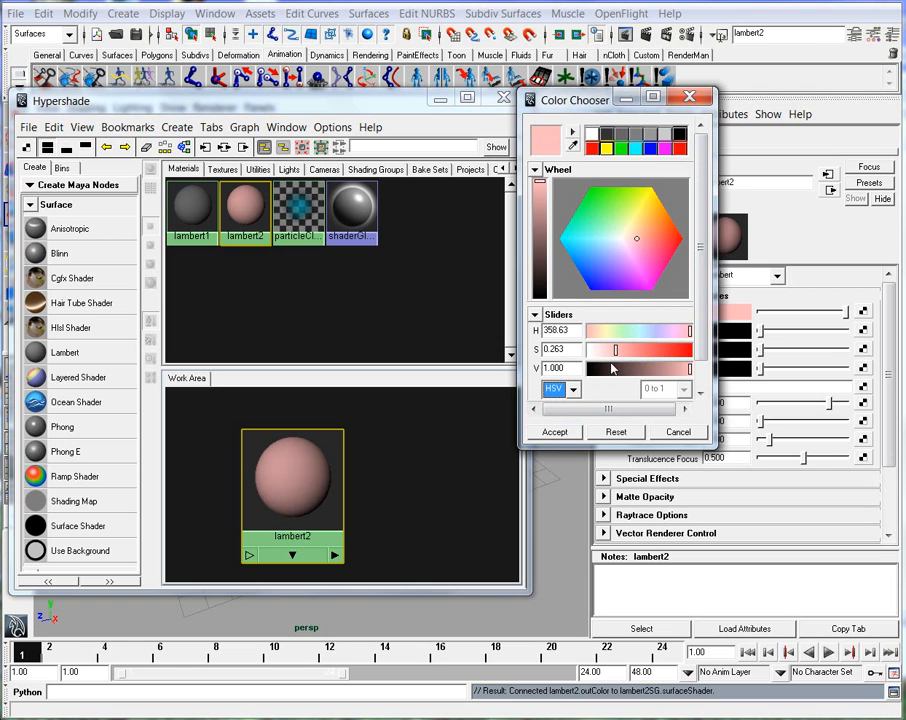
pyautogui.moveTo(627, 281)
pyautogui.mouseDown()
pyautogui.moveTo(625, 259)
pyautogui.moveTo(598, 265)
pyautogui.mouseUp()
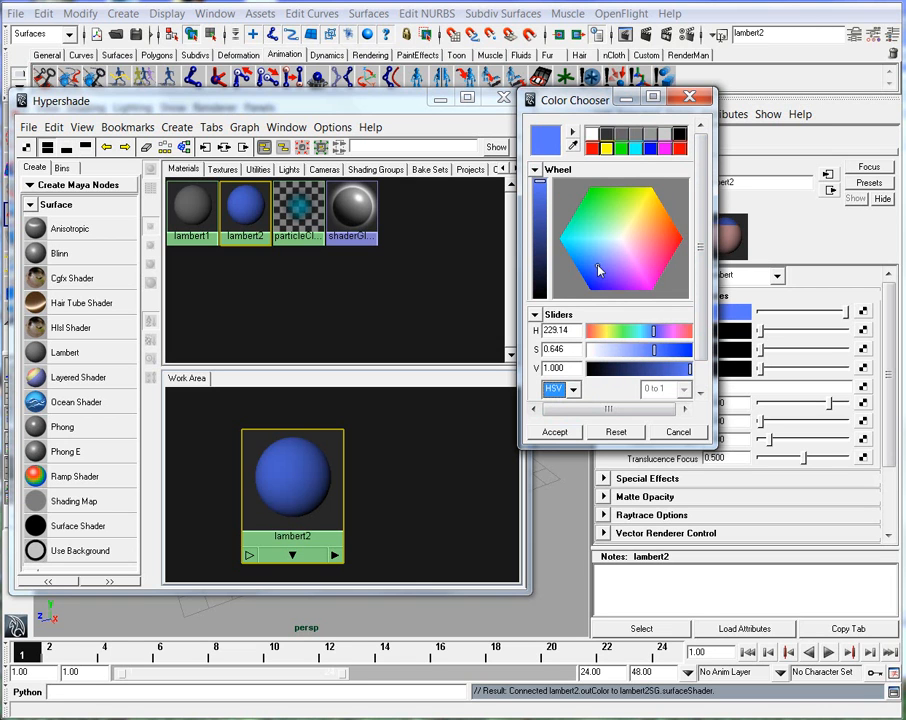
pyautogui.moveTo(652, 357)
pyautogui.mouseDown()
pyautogui.moveTo(636, 357)
pyautogui.moveTo(667, 355)
pyautogui.moveTo(640, 355)
pyautogui.moveTo(657, 369)
pyautogui.moveTo(601, 368)
pyautogui.moveTo(666, 373)
pyautogui.mouseUp()
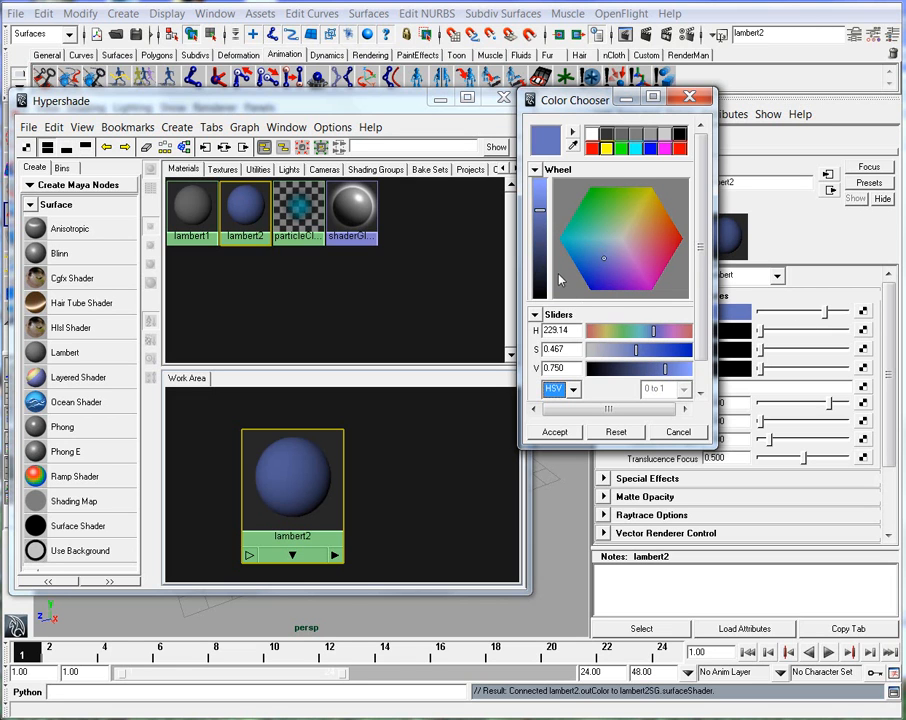
pyautogui.scroll(-1, 695, 290)
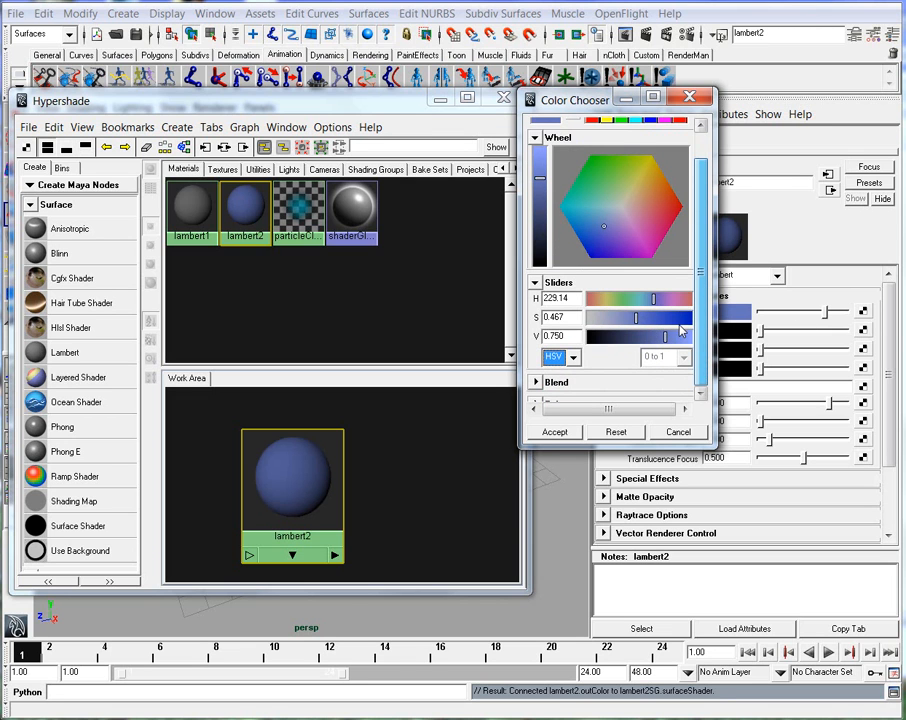
pyautogui.click(556, 432)
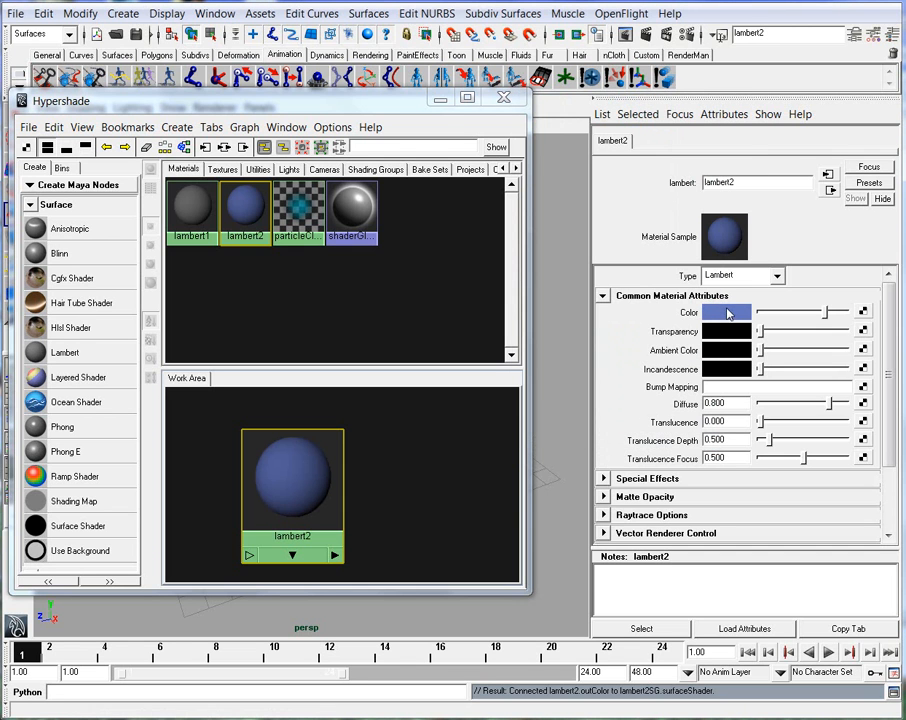
# Move Hypershade aside to uncover the viewport and assign lambert2 to the polygon plane
pyautogui.moveTo(220, 100); pyautogui.dragTo(610, 68)
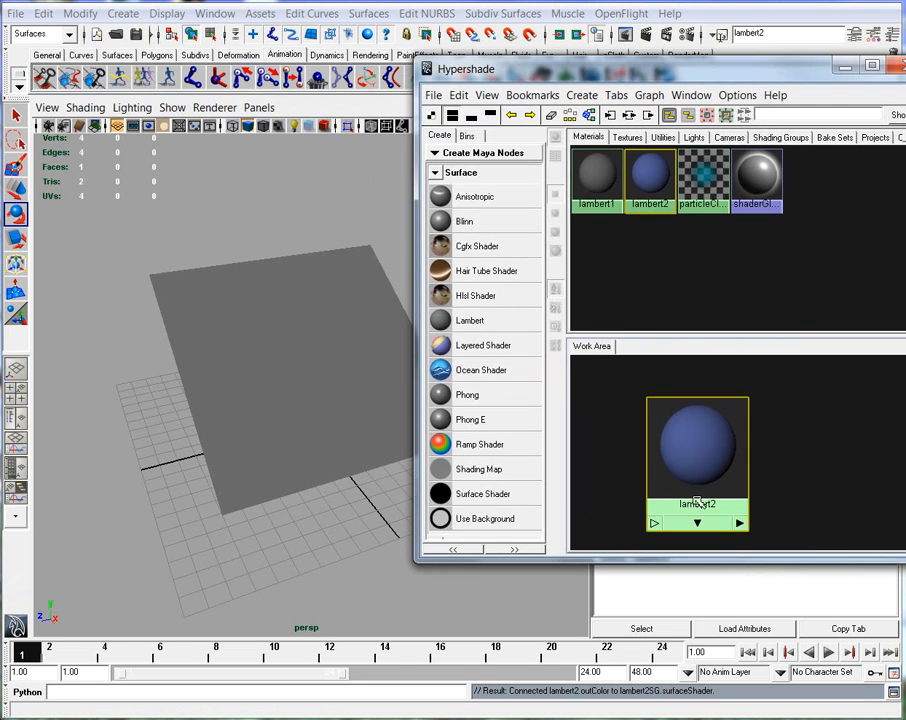
pyautogui.moveTo(700, 440); pyautogui.dragTo(323, 408, button='middle')
pyautogui.moveTo(247, 360); pyautogui.dragTo(246, 355, button='middle')
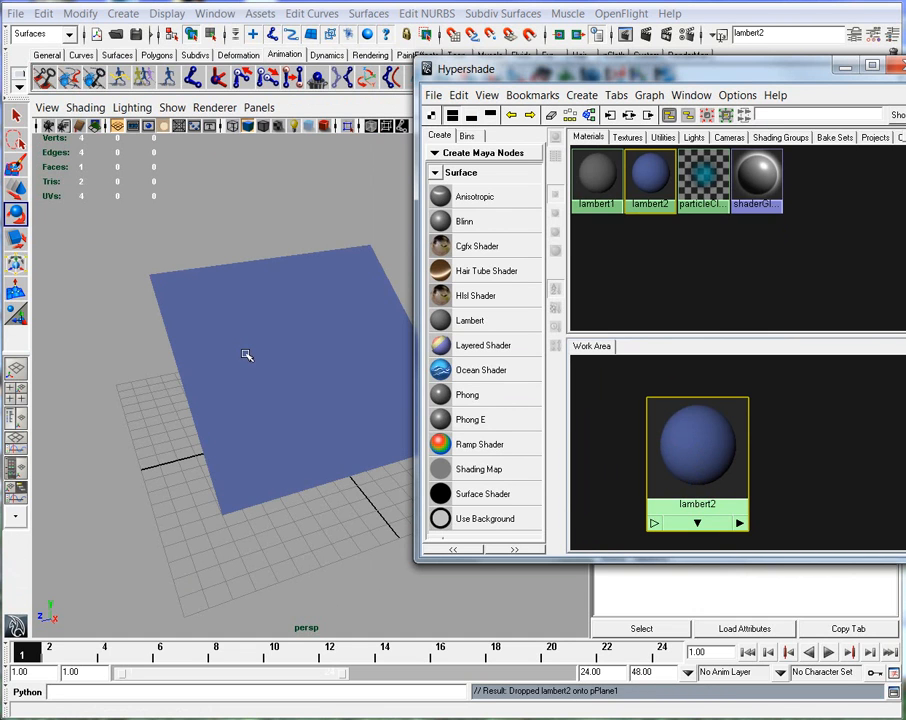
# Select the plane and review its pPlane1, pPlaneShape1, polyPlane1 and lambert2 attributes in the Attribute Editor
pyautogui.click(247, 355)
pyautogui.press('e')
pyautogui.moveTo(600, 66); pyautogui.dragTo(217, 373)
pyautogui.click(400, 221)
pyautogui.click(362, 288)
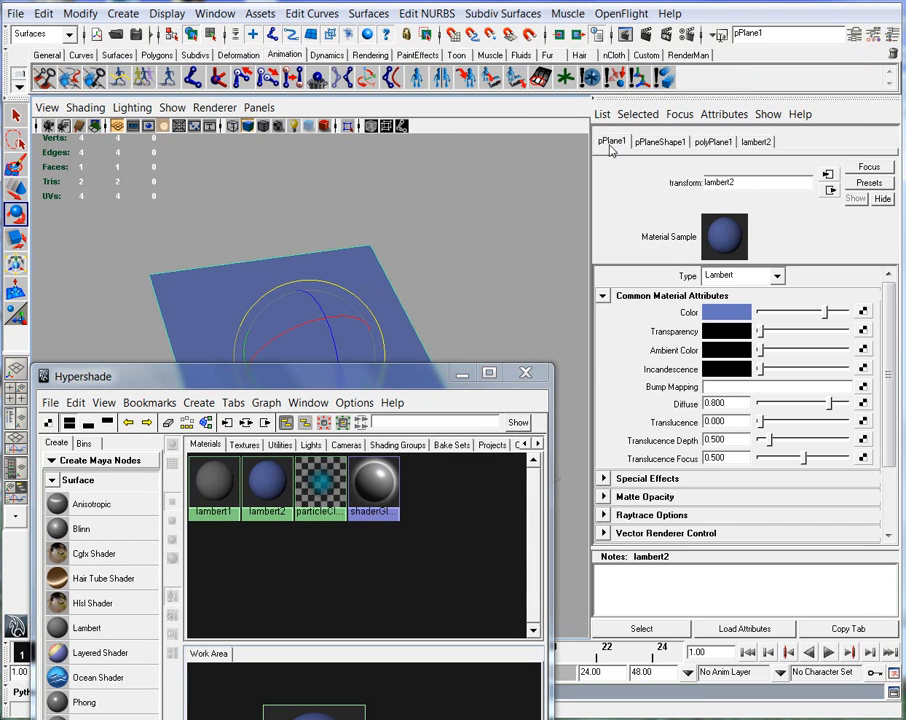
pyautogui.click(611, 141)
pyautogui.click(660, 141)
pyautogui.click(710, 142)
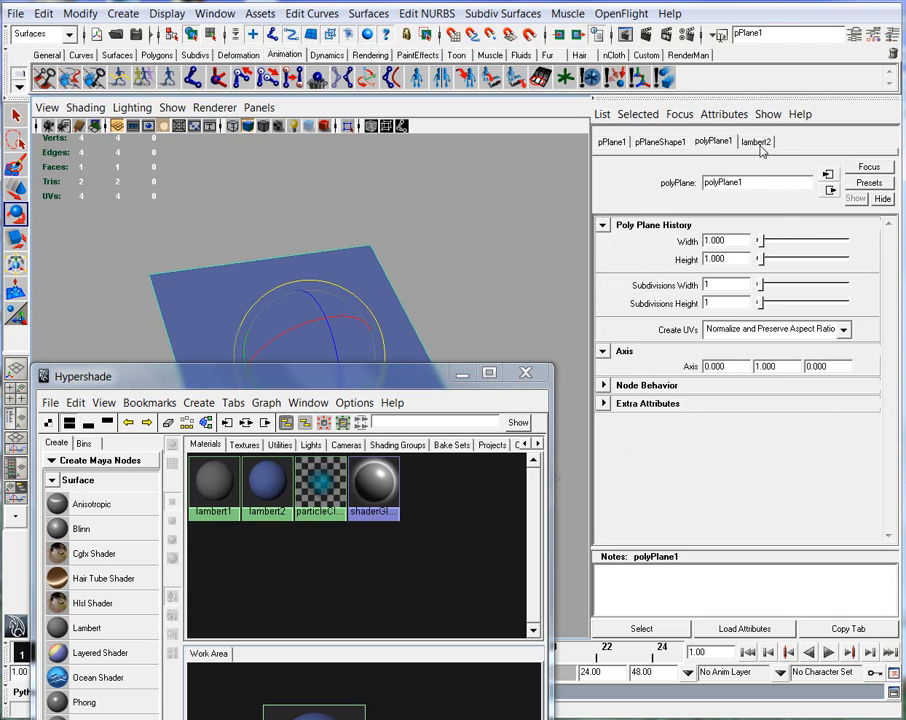
pyautogui.click(756, 142)
# Select lambert2 in Hypershade and narrow the window so that the plane and the material attributes are both visible
pyautogui.moveTo(330, 376); pyautogui.dragTo(398, 111)
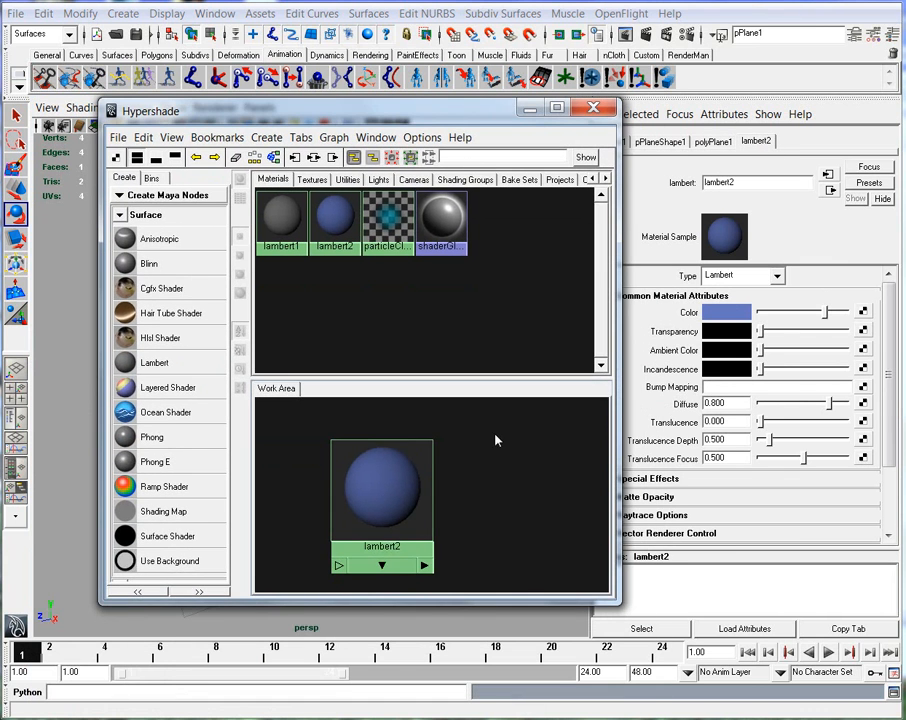
pyautogui.click(368, 491)
pyautogui.moveTo(483, 113); pyautogui.dragTo(413, 94)
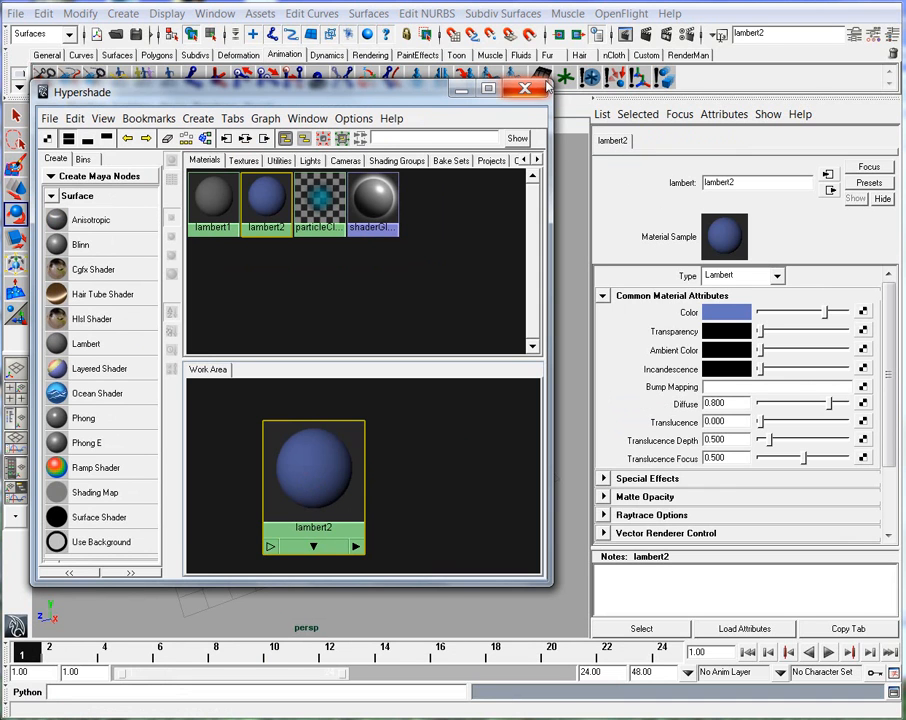
pyautogui.moveTo(550, 83); pyautogui.dragTo(314, 96)
pyautogui.moveTo(182, 103); pyautogui.dragTo(157, 146)
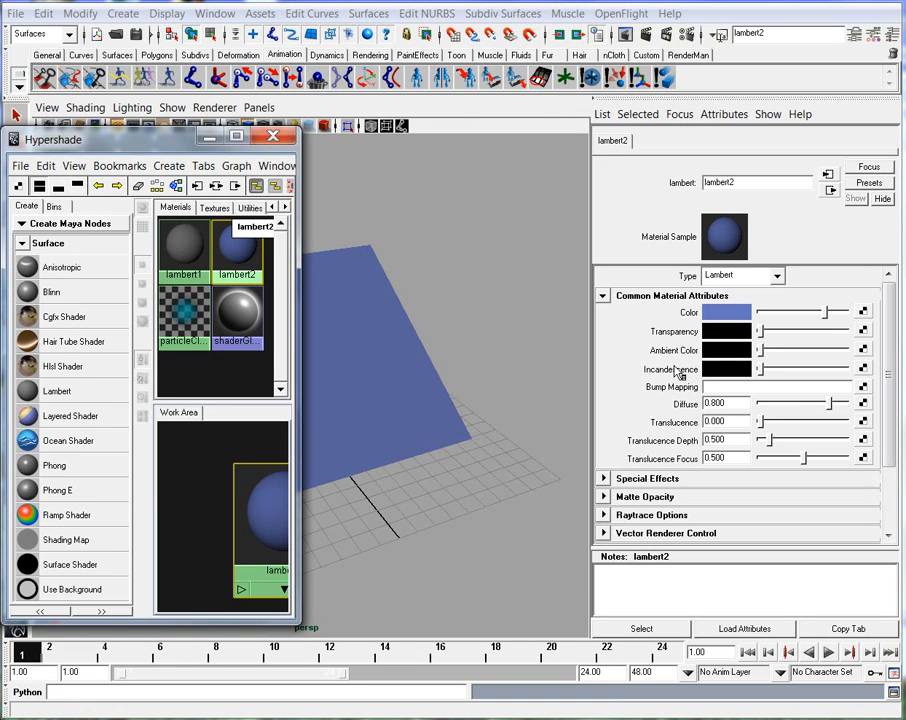
# Raise lambert2's transparency to light gray and look at the grid through the plane from different angles
pyautogui.moveTo(760, 334); pyautogui.dragTo(822, 334)
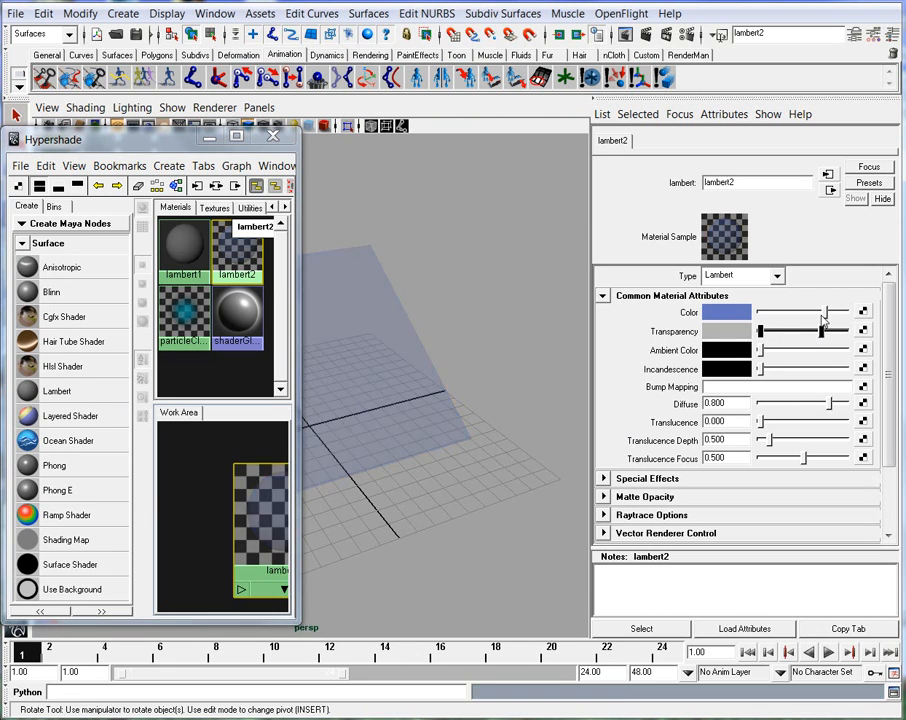
pyautogui.keyDown('alt'); pyautogui.moveTo(417, 397); pyautogui.dragTo(483, 486); pyautogui.keyUp('alt')
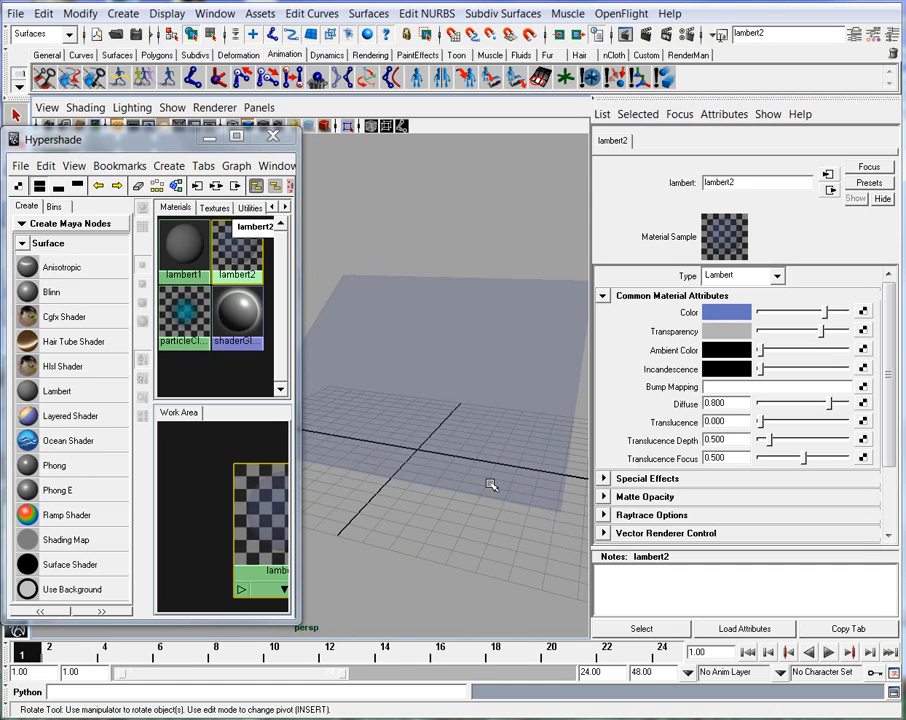
pyautogui.keyDown('alt'); pyautogui.moveTo(491, 487); pyautogui.dragTo(365, 482); pyautogui.keyUp('alt')
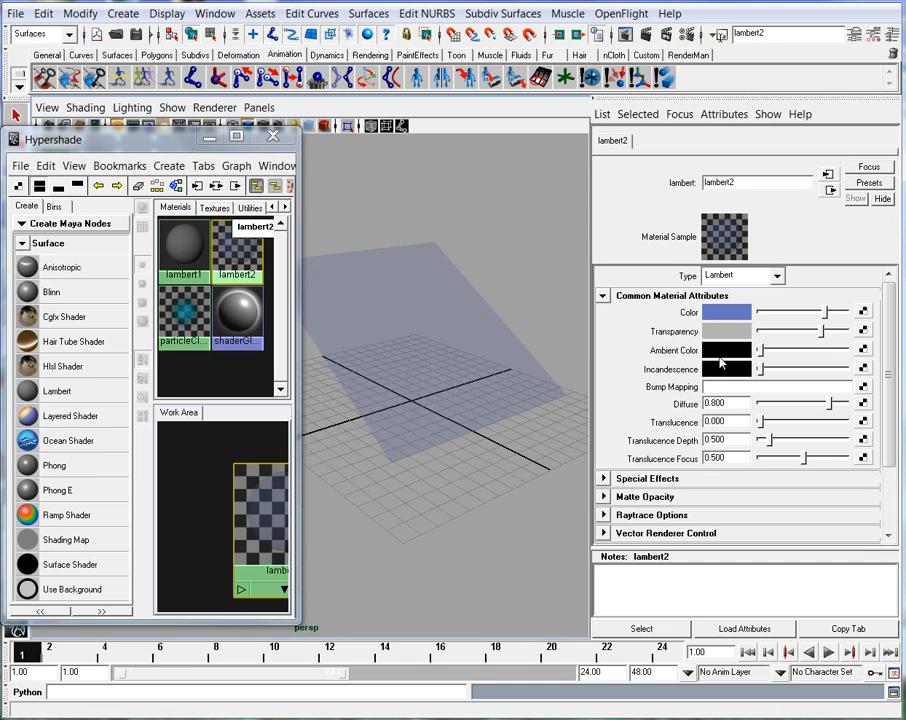
# Raise lambert2's transparency to pure white and select the invisible plane in the perspective view
pyautogui.moveTo(826, 336); pyautogui.dragTo(857, 336)
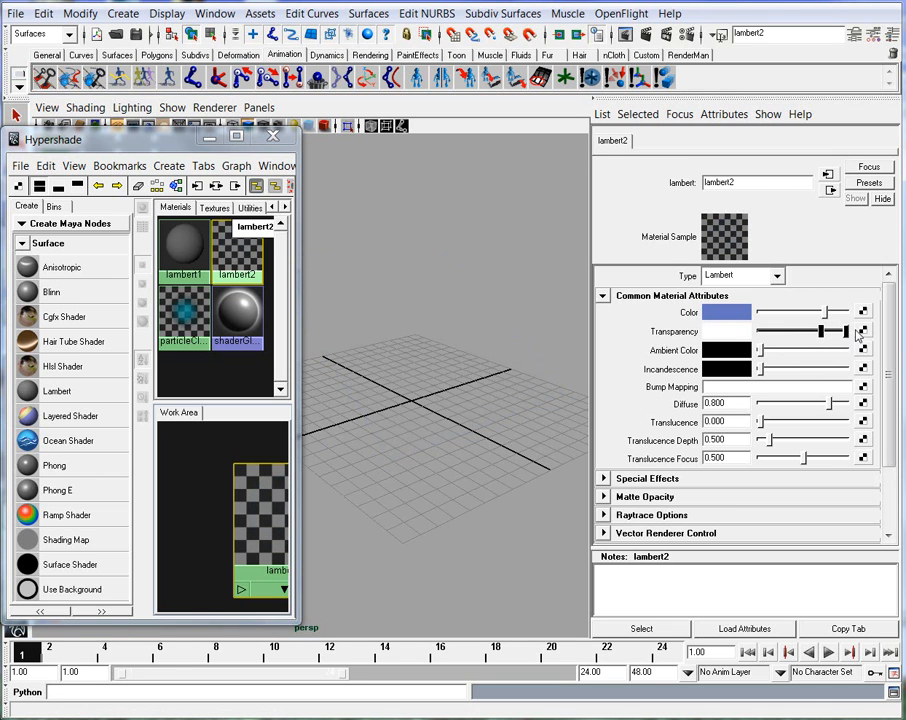
pyautogui.press('e')
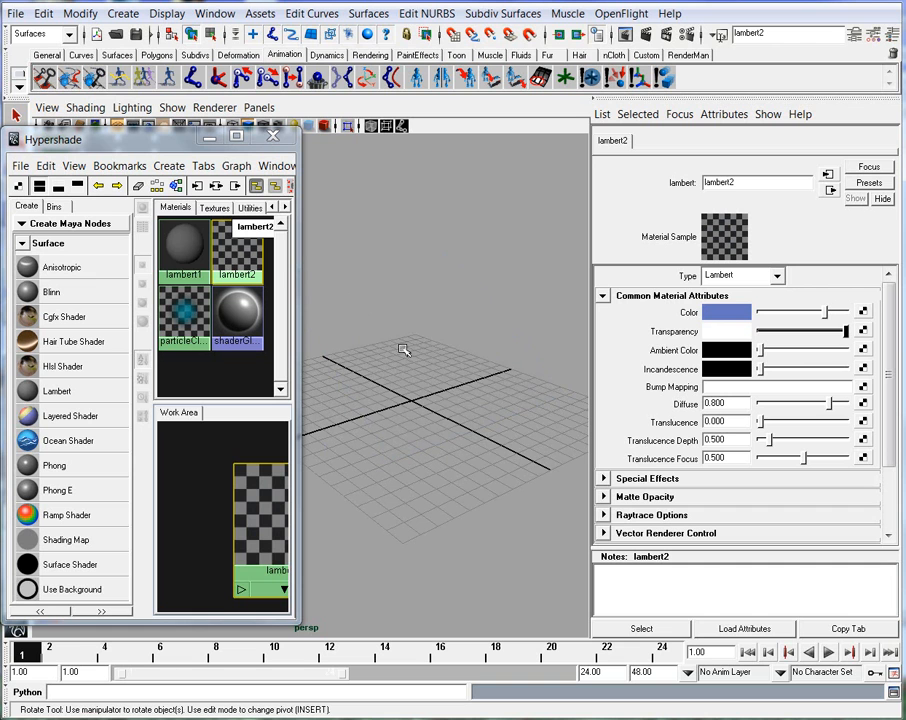
pyautogui.moveTo(423, 372)
pyautogui.keyDown('alt'); pyautogui.mouseDown(button='middle')
pyautogui.moveTo(443, 364)
pyautogui.moveTo(426, 364)
pyautogui.mouseUp(button='middle'); pyautogui.keyUp('alt')
pyautogui.click(424, 354)
pyautogui.keyDown('alt'); pyautogui.moveTo(406, 423); pyautogui.dragTo(374, 424); pyautogui.keyUp('alt')
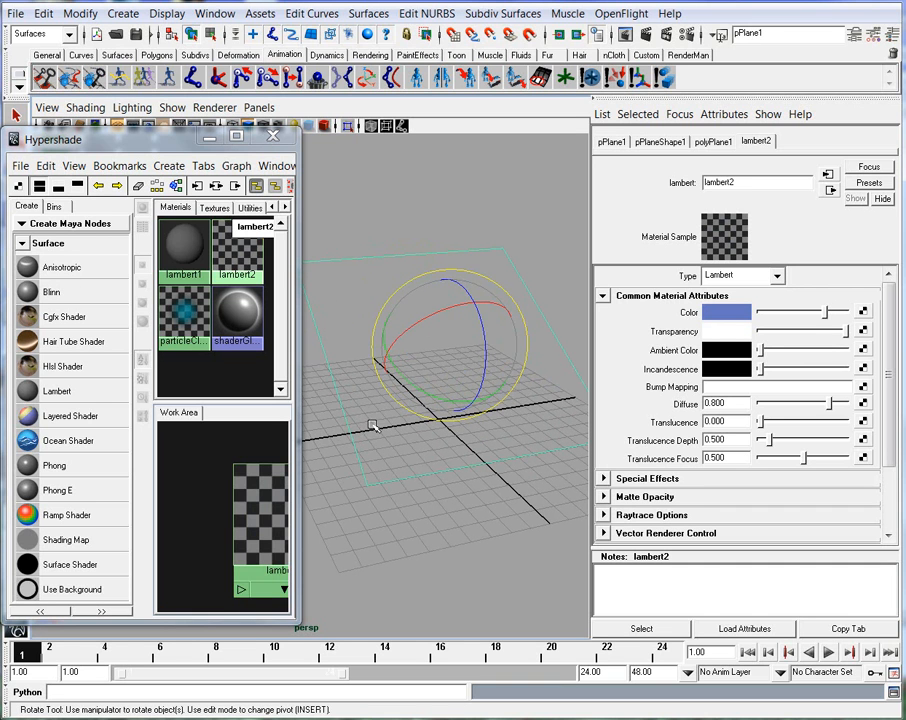
pyautogui.click(388, 229)
pyautogui.click(452, 299)
pyautogui.click(846, 332)
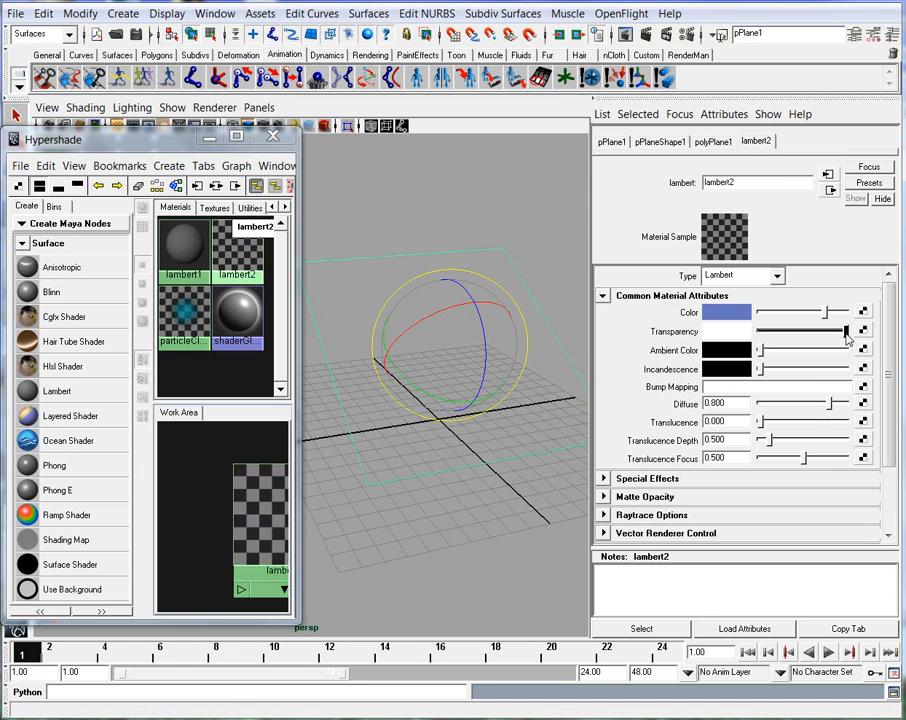
# Lower lambert2's transparency to medium gray, inspect the plane, and return the transparency to black
pyautogui.moveTo(846, 338); pyautogui.dragTo(803, 344)
pyautogui.moveTo(514, 360); pyautogui.dragTo(420, 300)
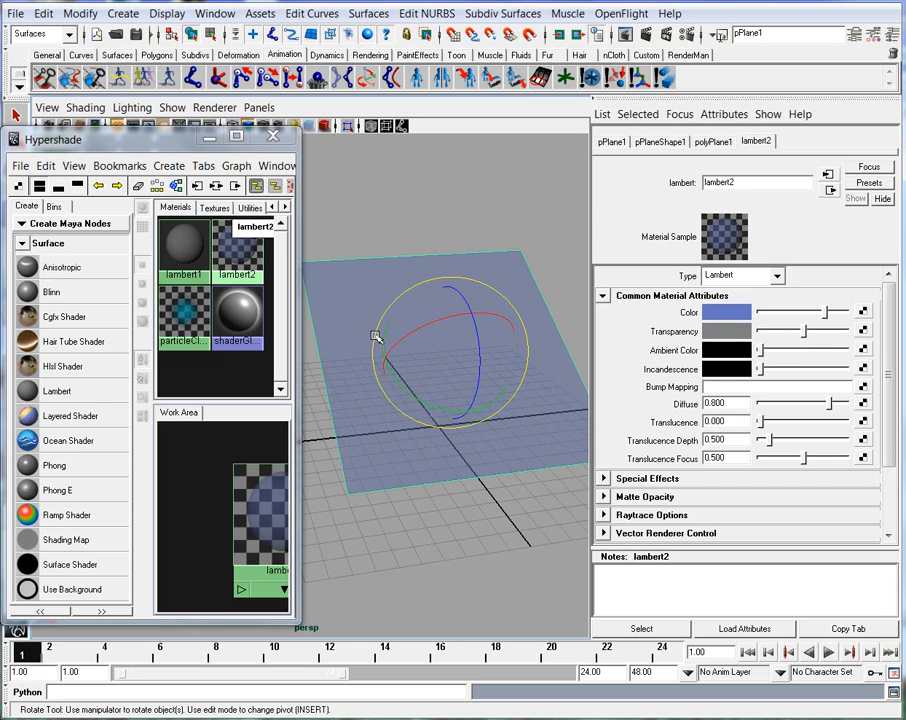
pyautogui.moveTo(376, 370); pyautogui.dragTo(384, 372)
pyautogui.click(759, 334)
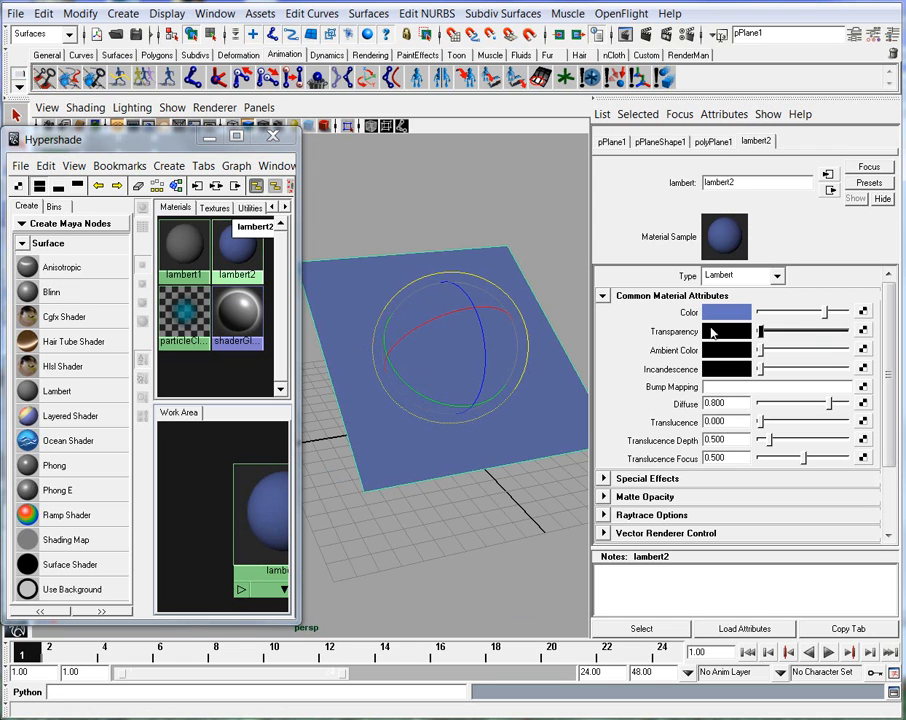
pyautogui.click(727, 338)
pyautogui.click(714, 336)
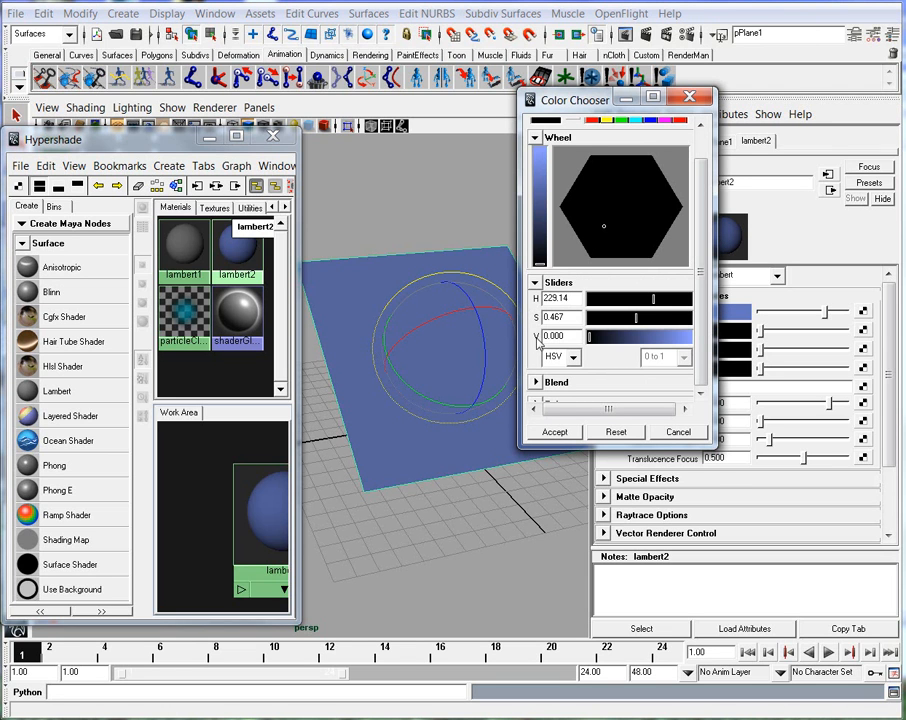
pyautogui.moveTo(570, 337); pyautogui.dragTo(538, 336)
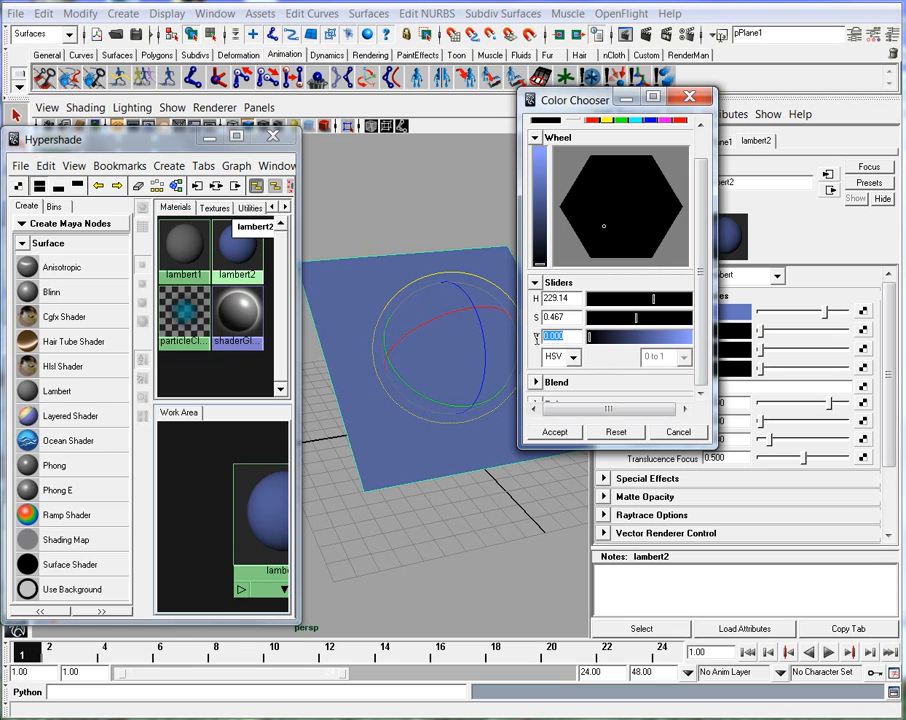
pyautogui.click(678, 432)
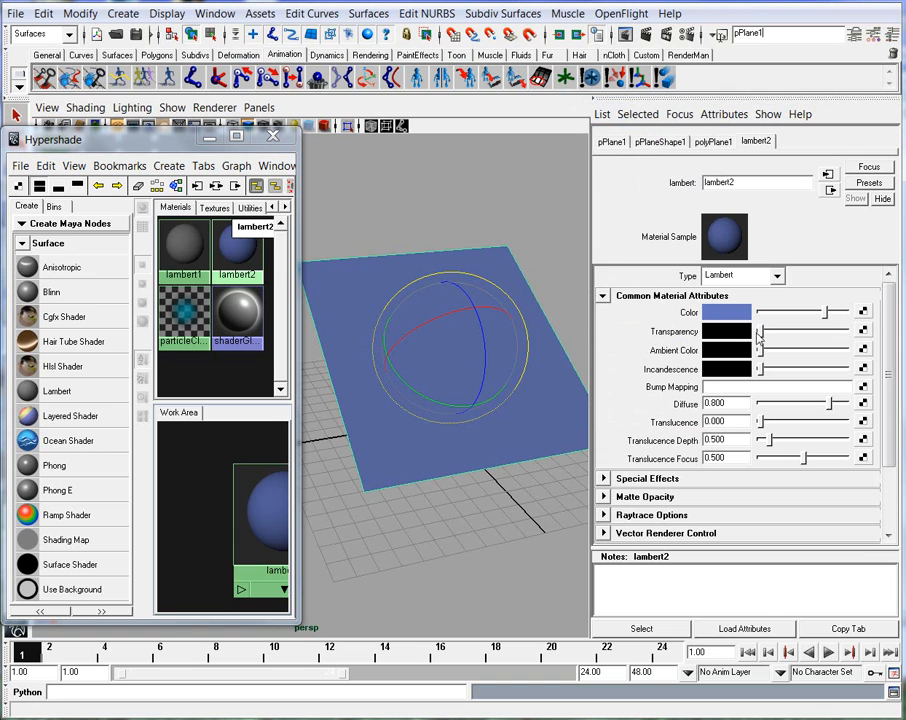
# Raise lambert2's transparency to white, then set the transparency color's value to 0.25
pyautogui.moveTo(760, 332); pyautogui.dragTo(846, 336)
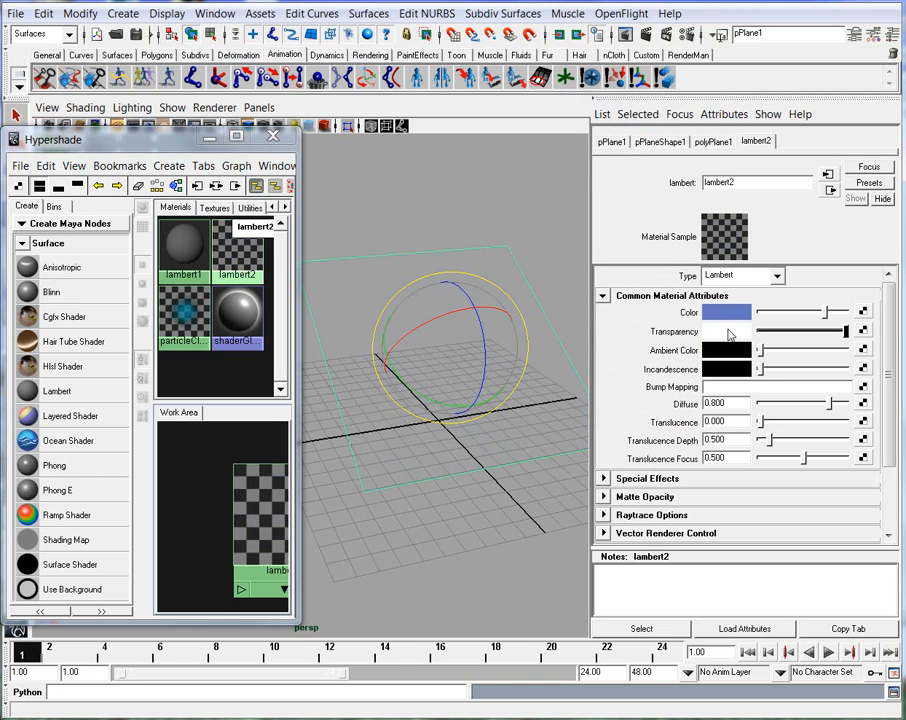
pyautogui.click(730, 336)
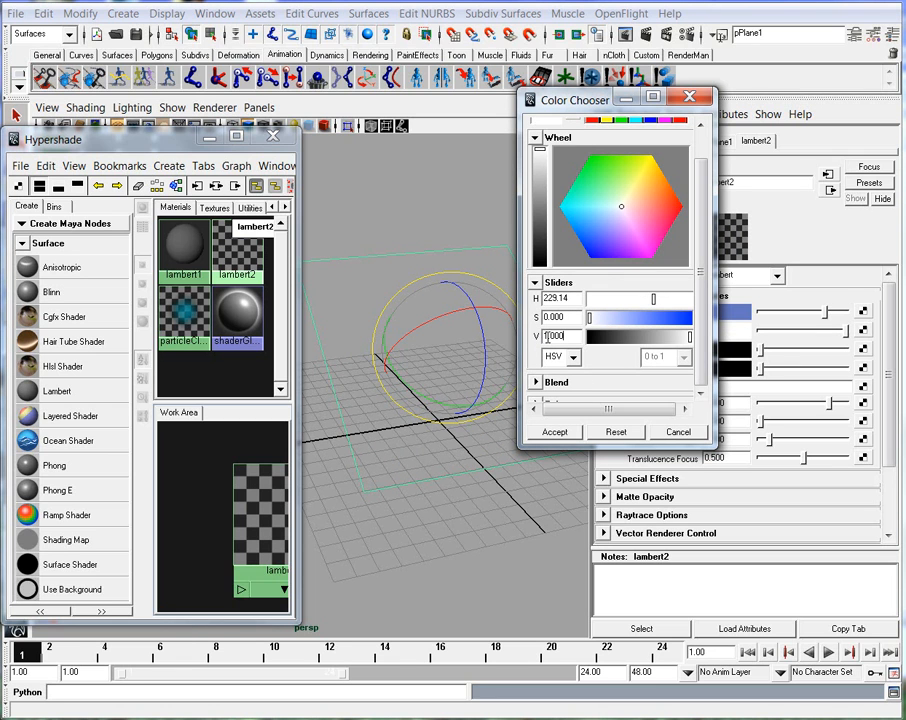
pyautogui.doubleClick(553, 337)
pyautogui.moveTo(688, 337); pyautogui.dragTo(619, 343)
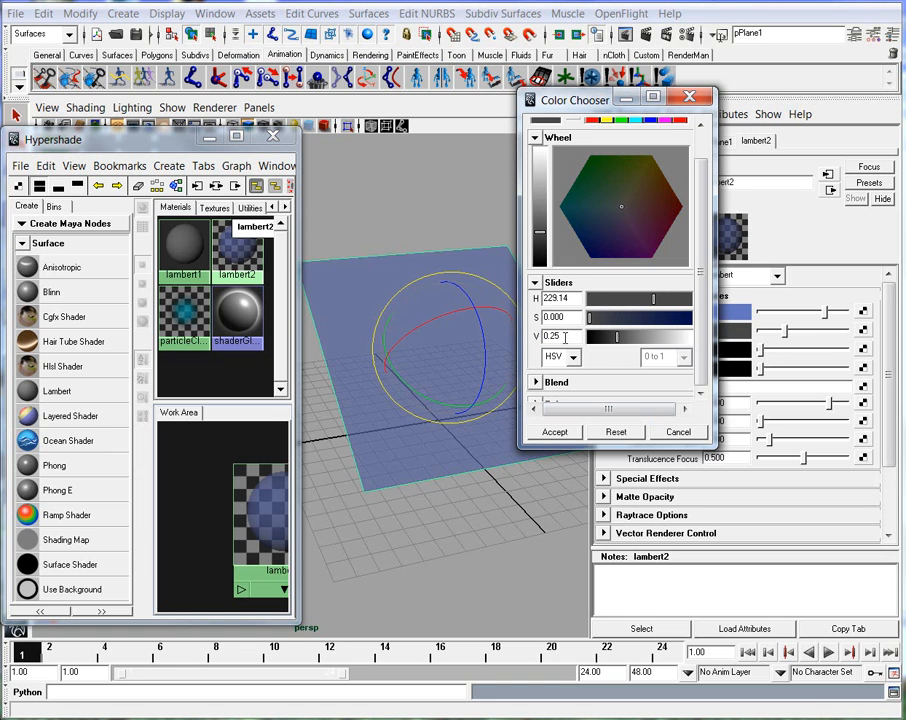
pyautogui.click(577, 318)
pyautogui.click(552, 433)
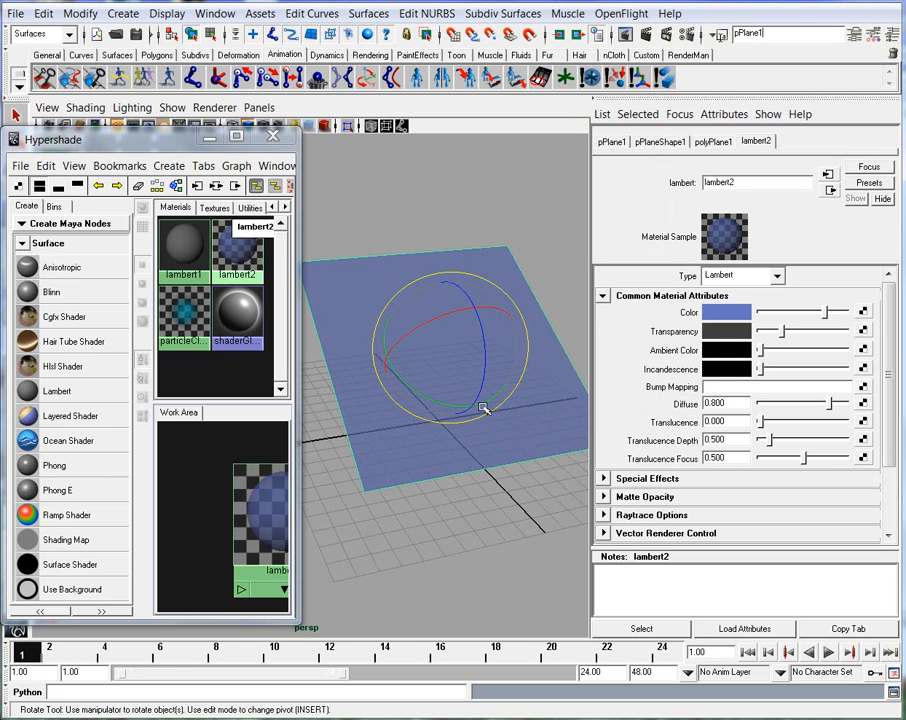
# Set the transparency color's value to 0.750, then return lambert2's transparency to black
pyautogui.click(726, 312)
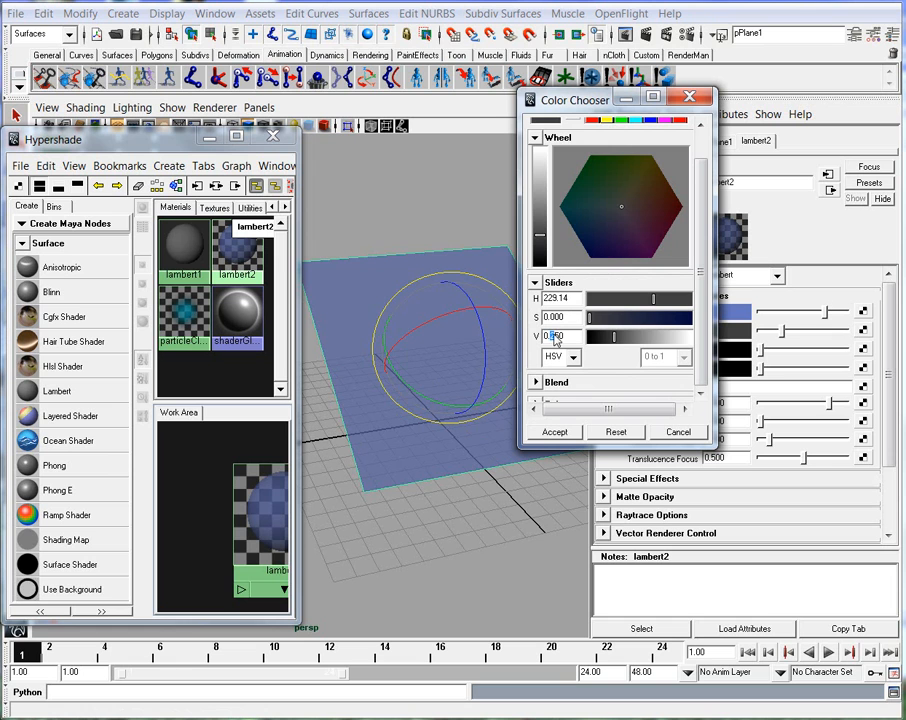
pyautogui.press('Return')
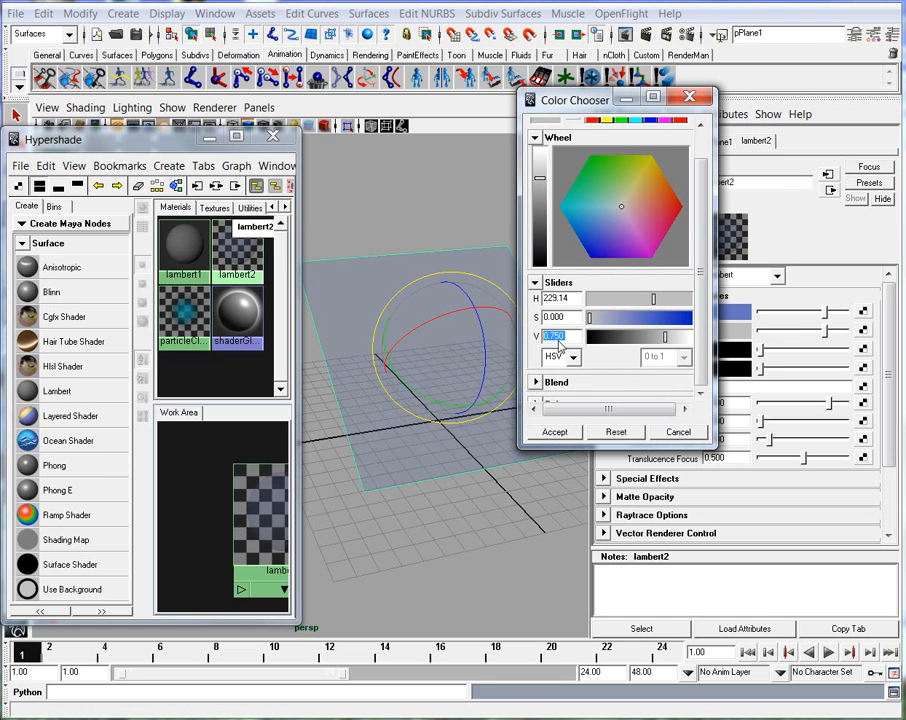
pyautogui.click(562, 431)
pyautogui.moveTo(825, 331); pyautogui.dragTo(748, 334)
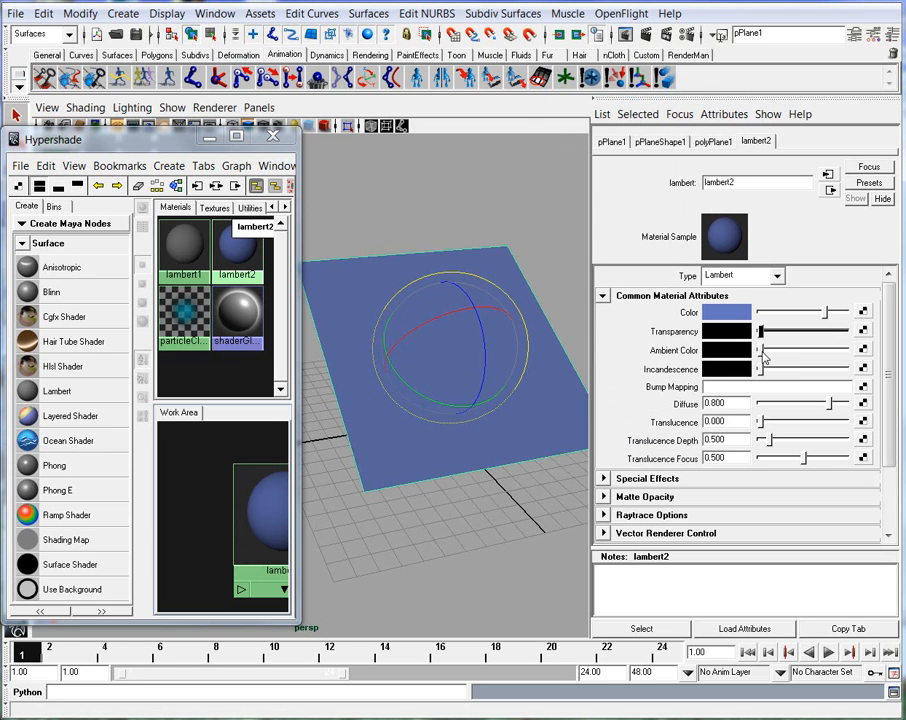
# Raise lambert2's ambient color in stages from dark gray to pure white
pyautogui.moveTo(760, 351); pyautogui.dragTo(782, 351)
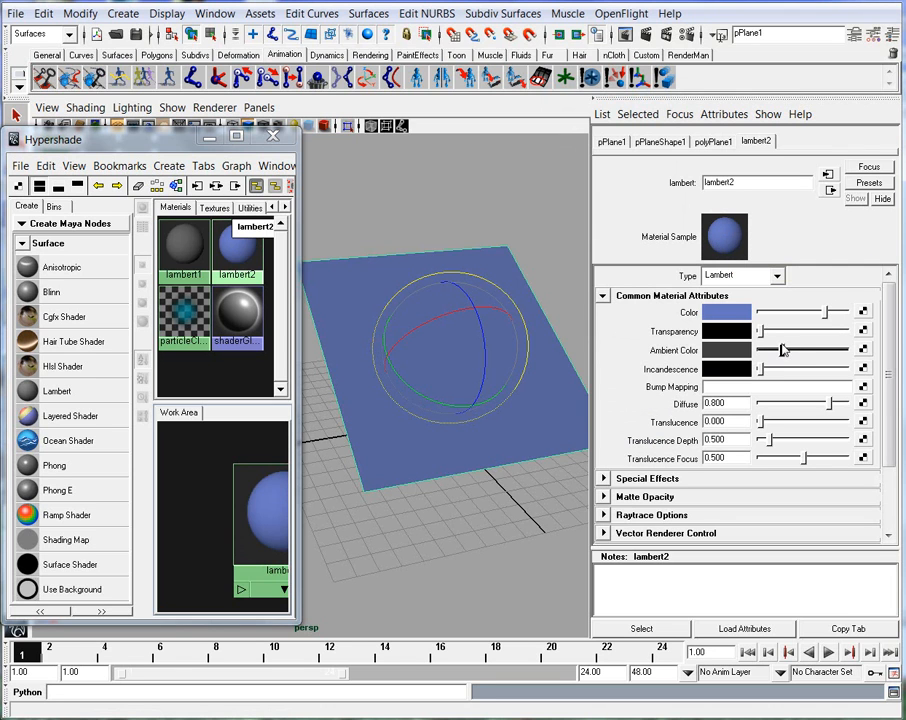
pyautogui.moveTo(783, 351); pyautogui.dragTo(839, 351)
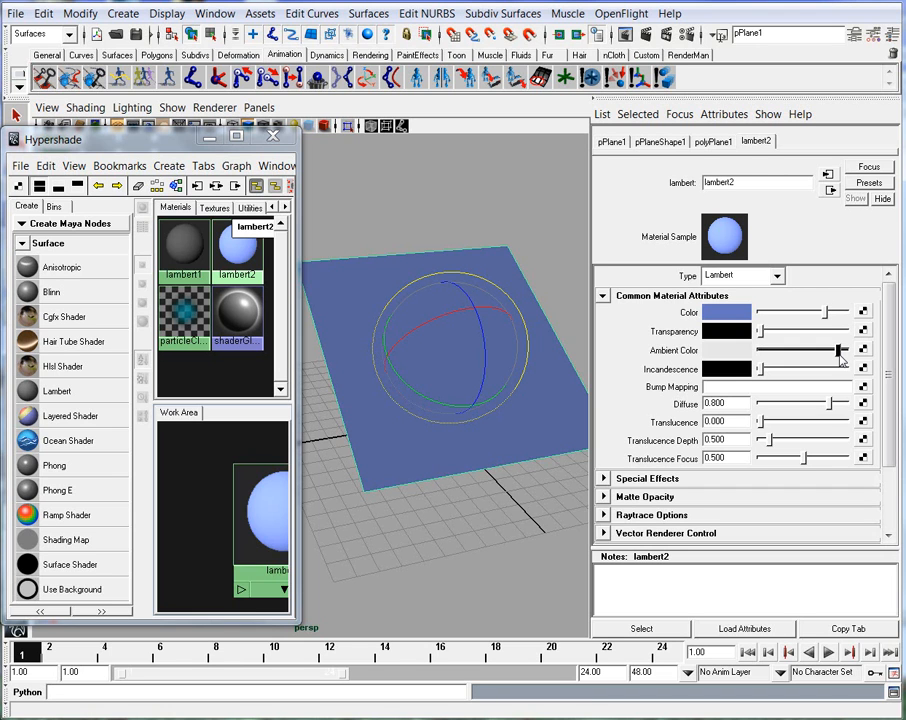
pyautogui.moveTo(839, 356); pyautogui.dragTo(845, 350)
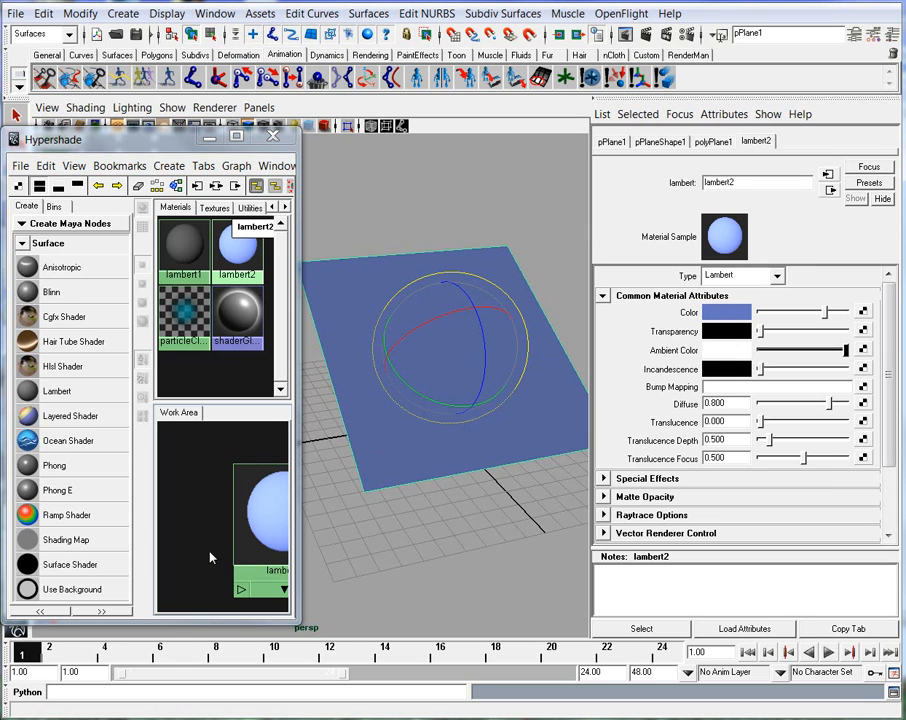
# Enlarge the lambert2 swatch in a wider Hypershade and set its ambient color to blue with hue 234.42, saturation 0.913 and value 1.000
pyautogui.moveTo(294, 540); pyautogui.dragTo(418, 556)
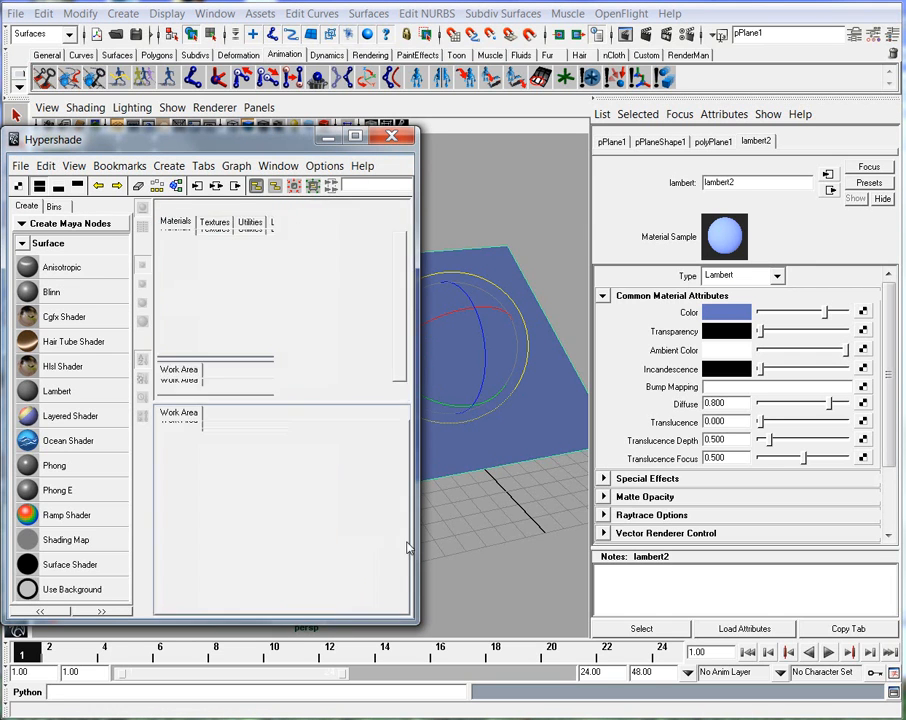
pyautogui.keyDown('alt'); pyautogui.moveTo(259, 550); pyautogui.dragTo(308, 525, button='right'); pyautogui.keyUp('alt')
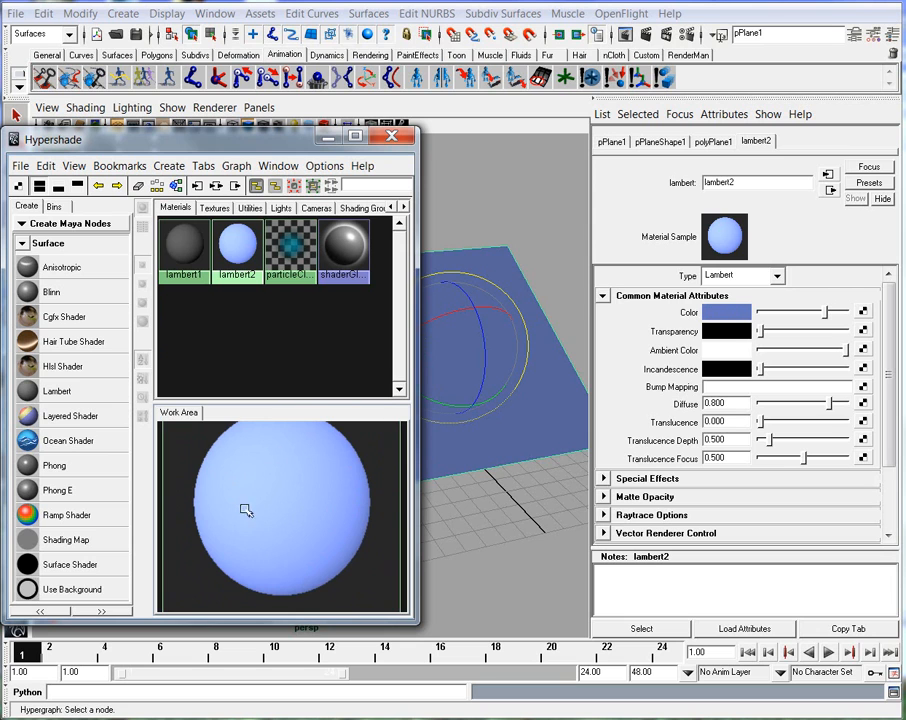
pyautogui.click(720, 355)
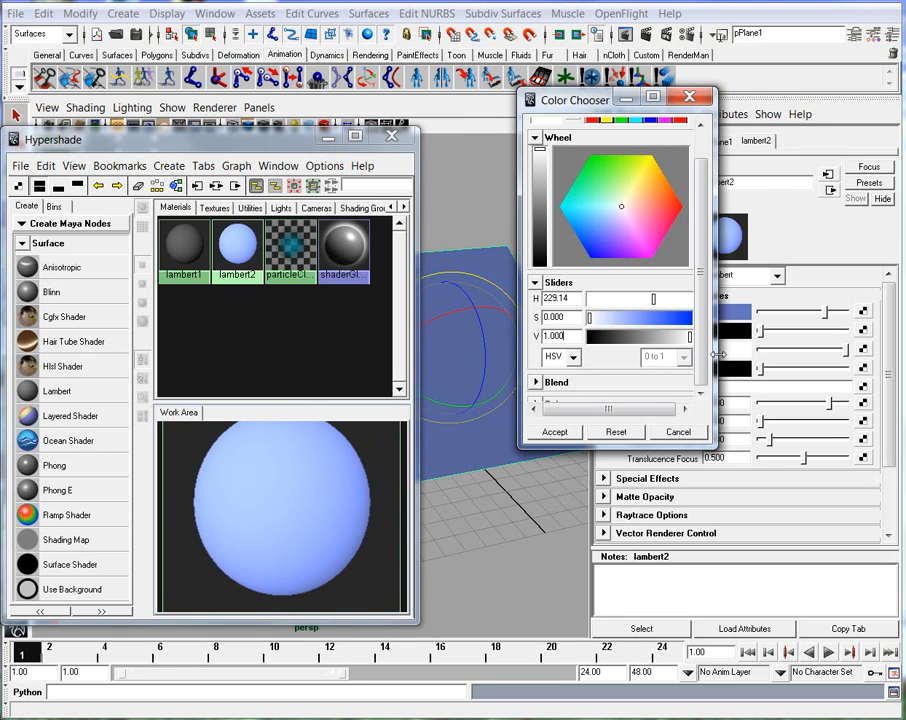
pyautogui.moveTo(604, 240)
pyautogui.mouseDown()
pyautogui.moveTo(598, 232)
pyautogui.moveTo(591, 252)
pyautogui.mouseUp()
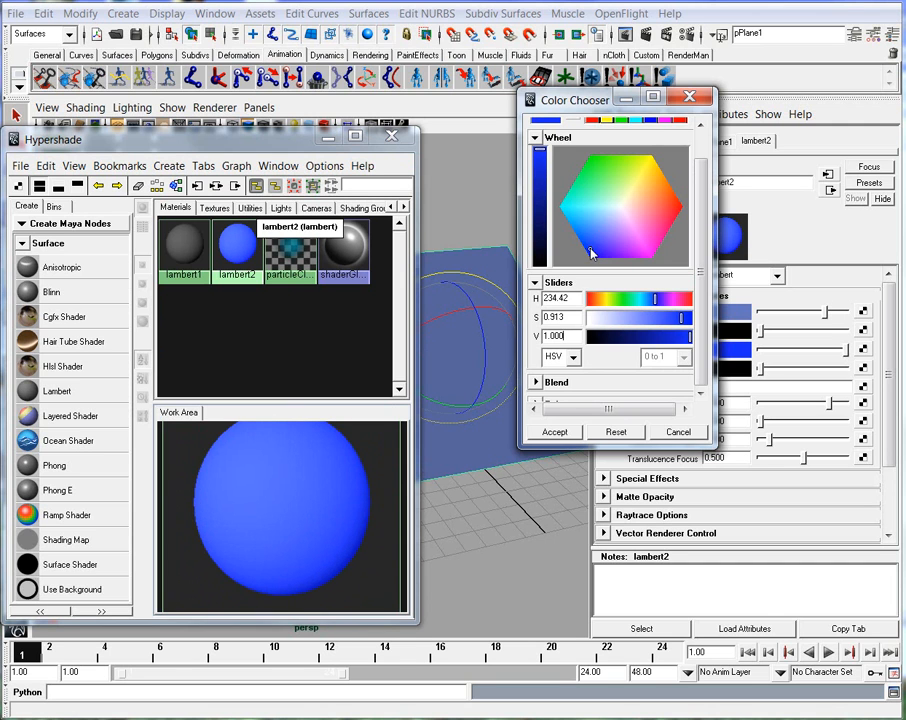
pyautogui.moveTo(597, 109); pyautogui.dragTo(556, 110)
pyautogui.click(514, 433)
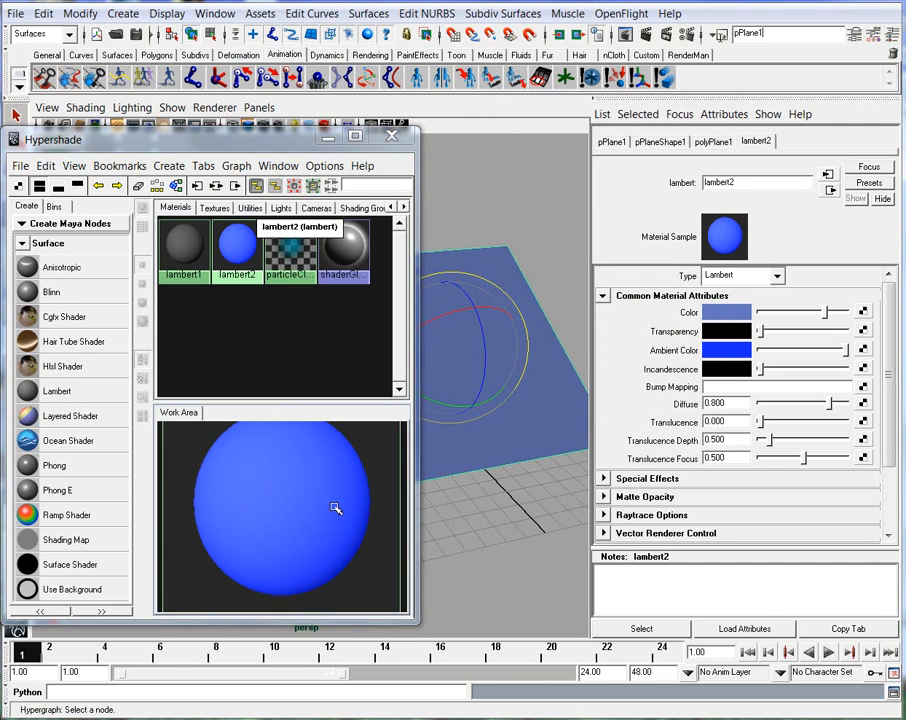
# Set the saturation of lambert2's ambient color to 0.000, then 0.866, and return the ambient color to black
pyautogui.click(727, 350)
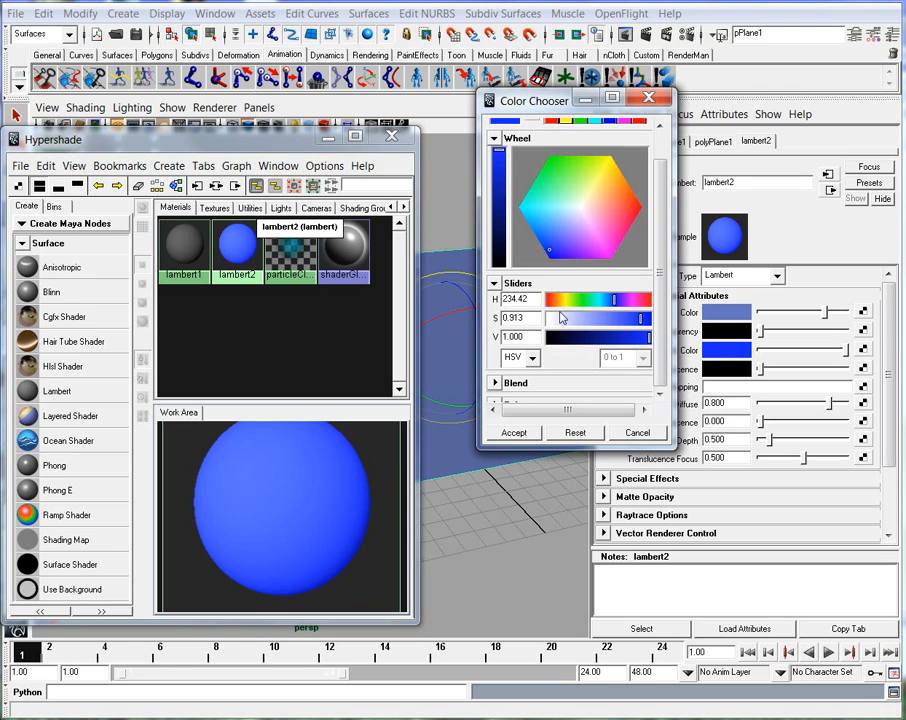
pyautogui.moveTo(641, 318); pyautogui.dragTo(548, 318)
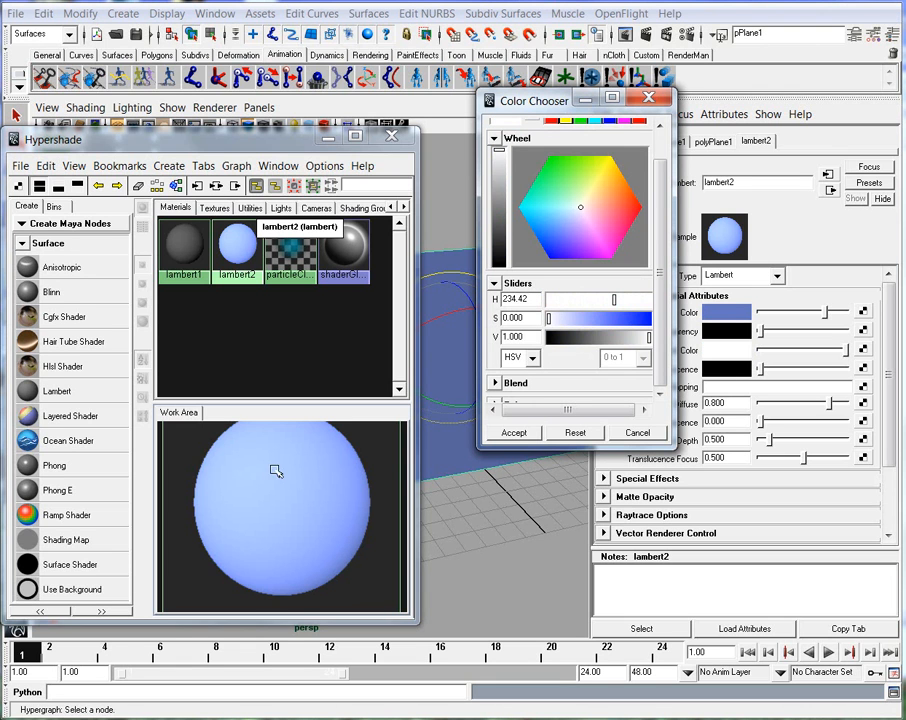
pyautogui.moveTo(641, 317); pyautogui.dragTo(638, 318)
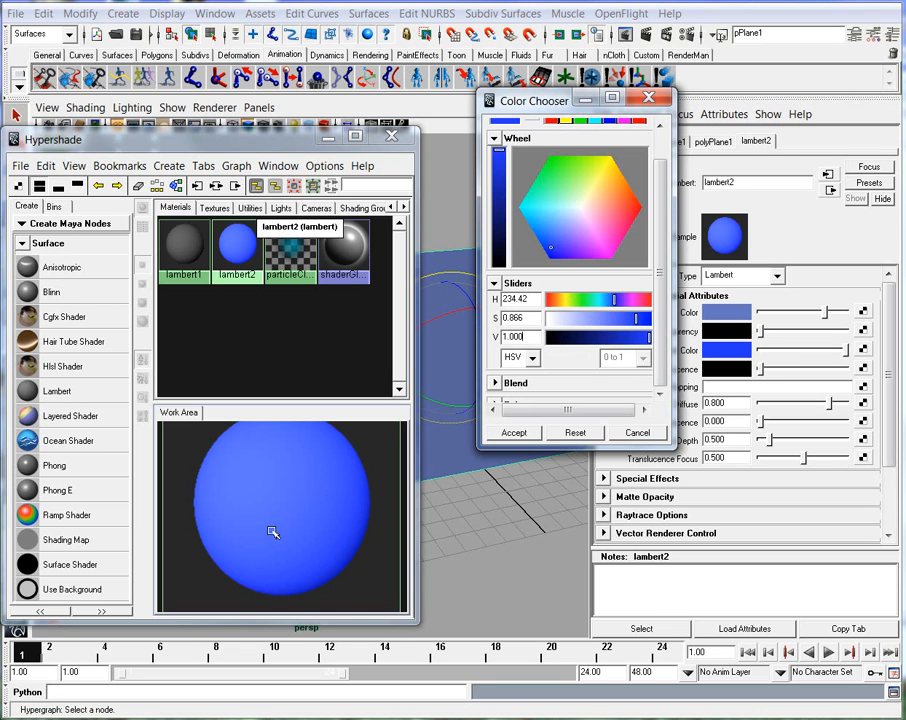
pyautogui.click(516, 433)
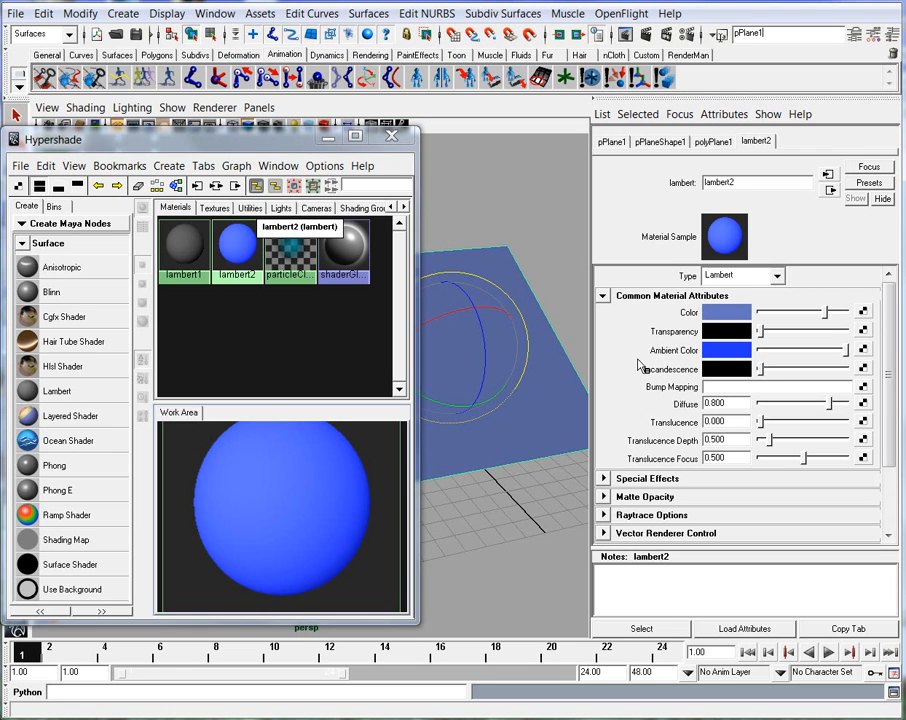
pyautogui.moveTo(414, 321); pyautogui.dragTo(352, 320)
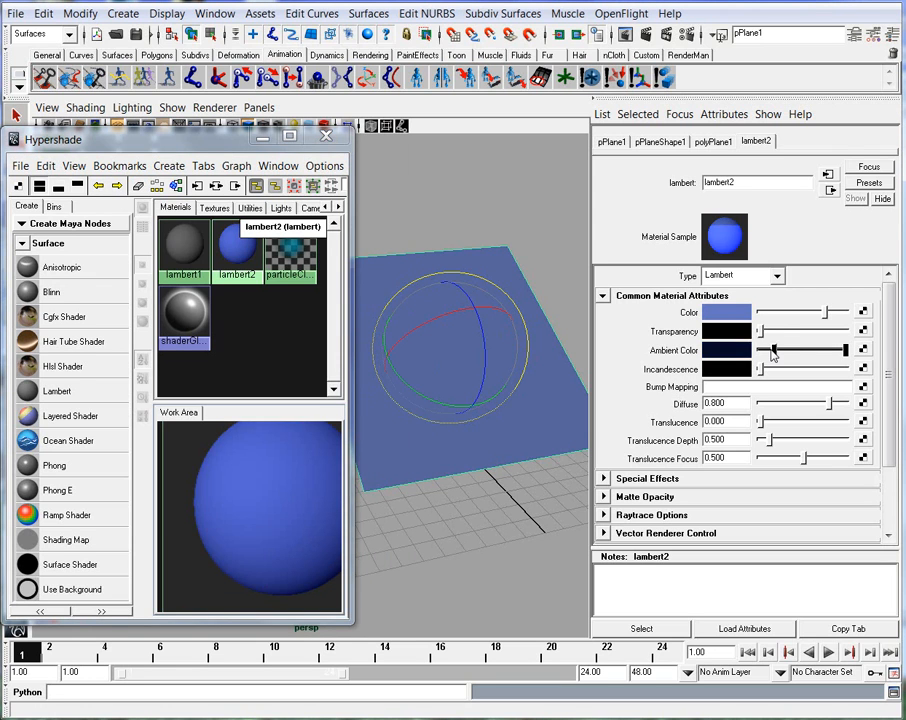
pyautogui.moveTo(845, 349); pyautogui.dragTo(760, 349)
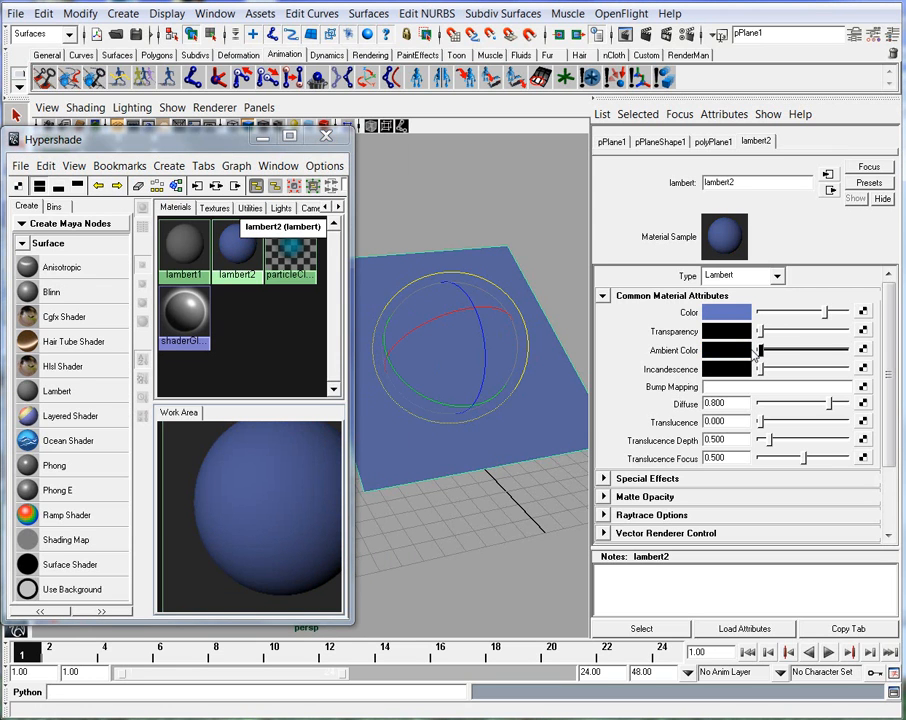
# Raise lambert2's incandescence to white, then make it yellow with hue 60.67, saturation 1.000 and value 1.000
pyautogui.moveTo(762, 370); pyautogui.dragTo(846, 372)
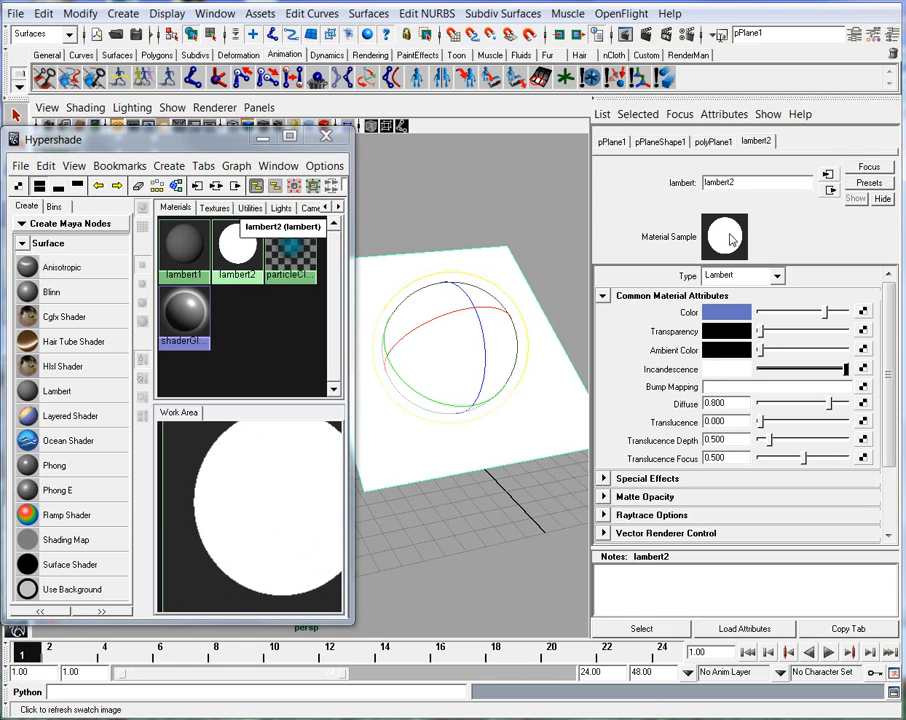
pyautogui.click(716, 370)
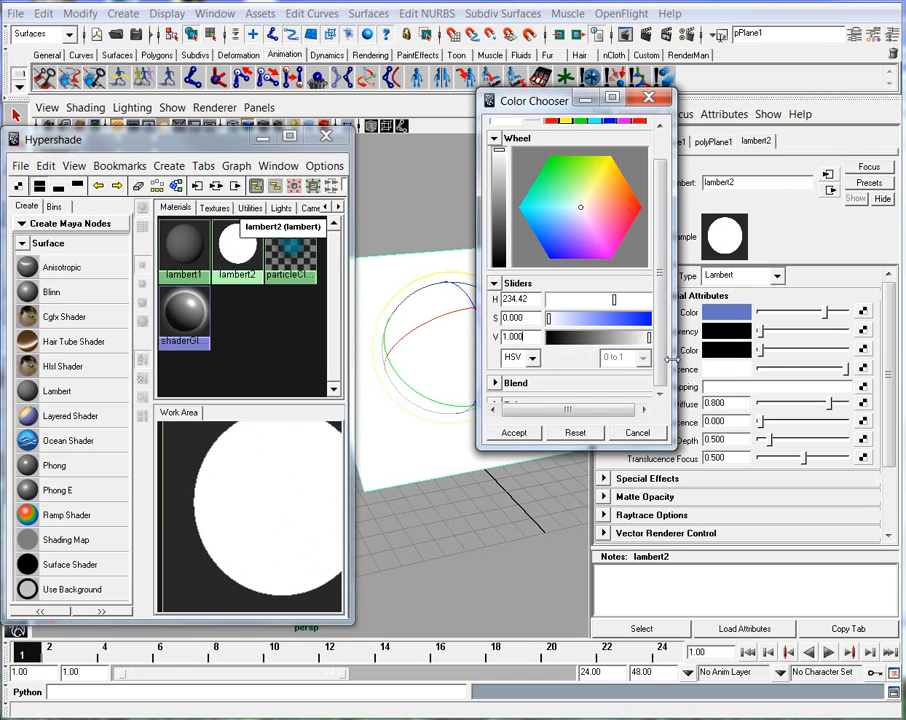
pyautogui.click(594, 238)
pyautogui.moveTo(596, 242)
pyautogui.mouseDown()
pyautogui.moveTo(617, 202)
pyautogui.moveTo(610, 157)
pyautogui.mouseUp()
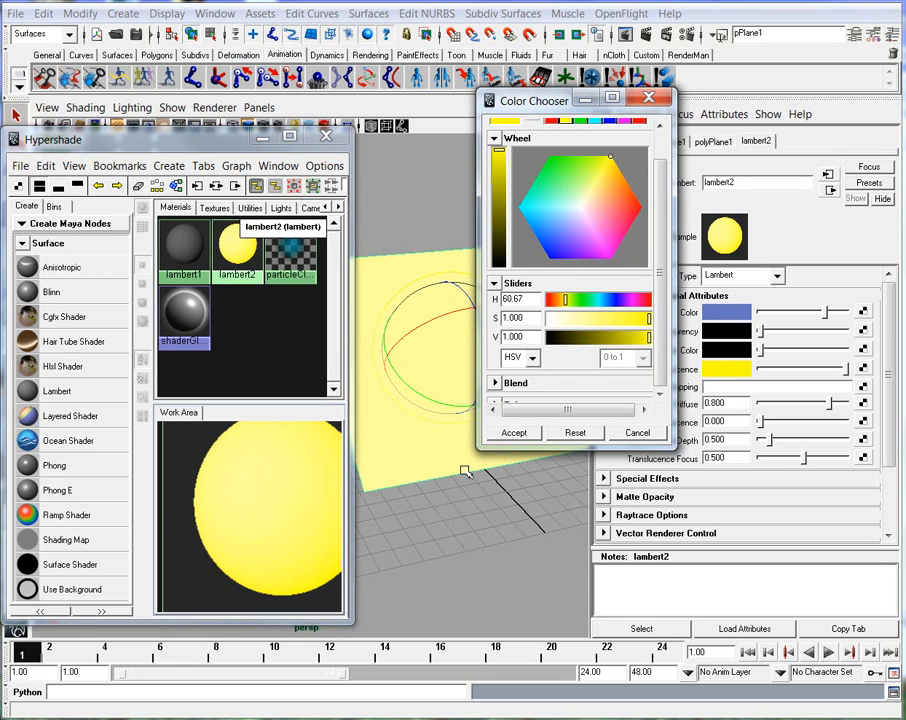
# Brighten lambert2's color to the maximum and set its incandescence to hue 180.53, saturation 0.677 and value 0.325
pyautogui.moveTo(825, 312); pyautogui.dragTo(862, 315)
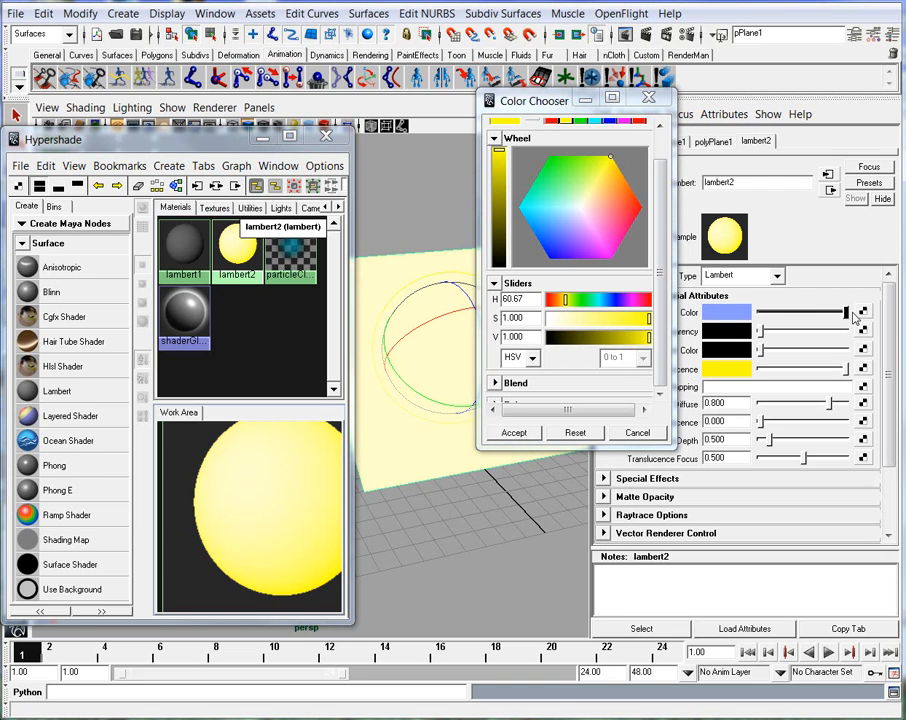
pyautogui.moveTo(592, 208); pyautogui.dragTo(539, 207)
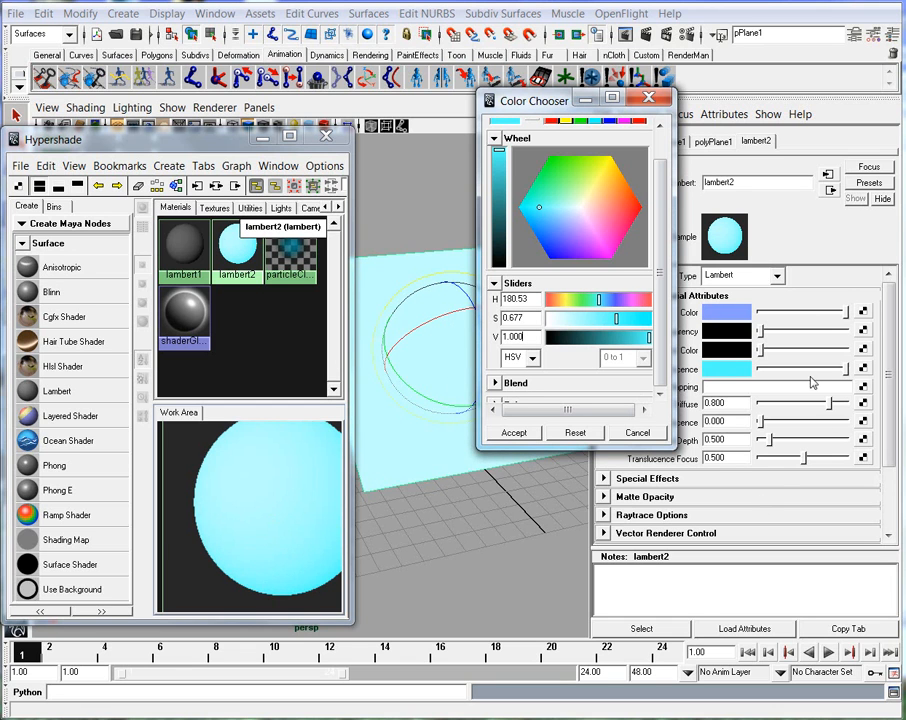
pyautogui.moveTo(817, 369); pyautogui.dragTo(789, 370)
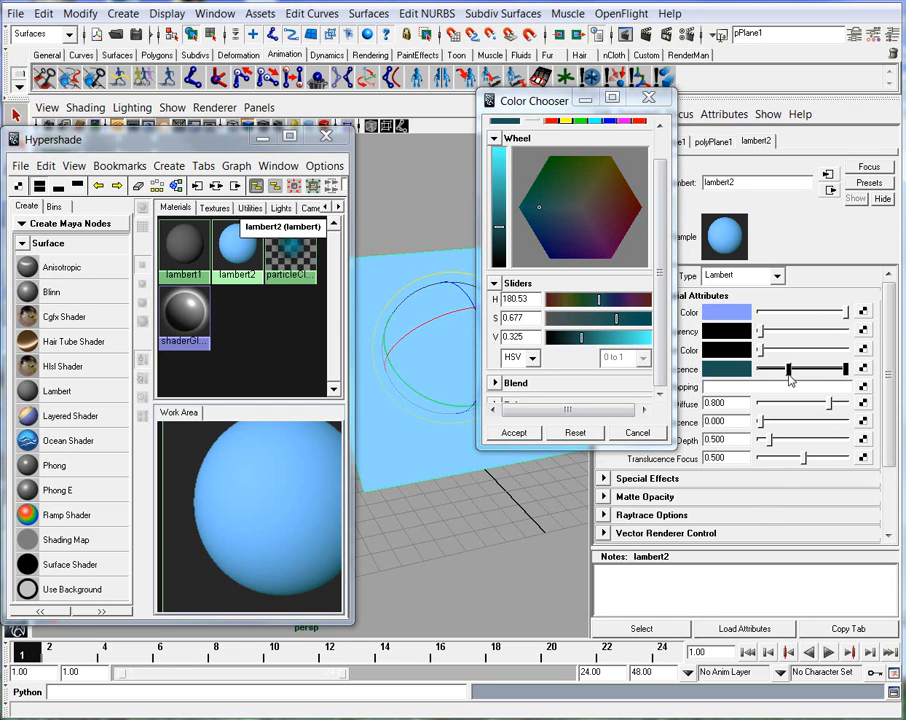
pyautogui.click(514, 434)
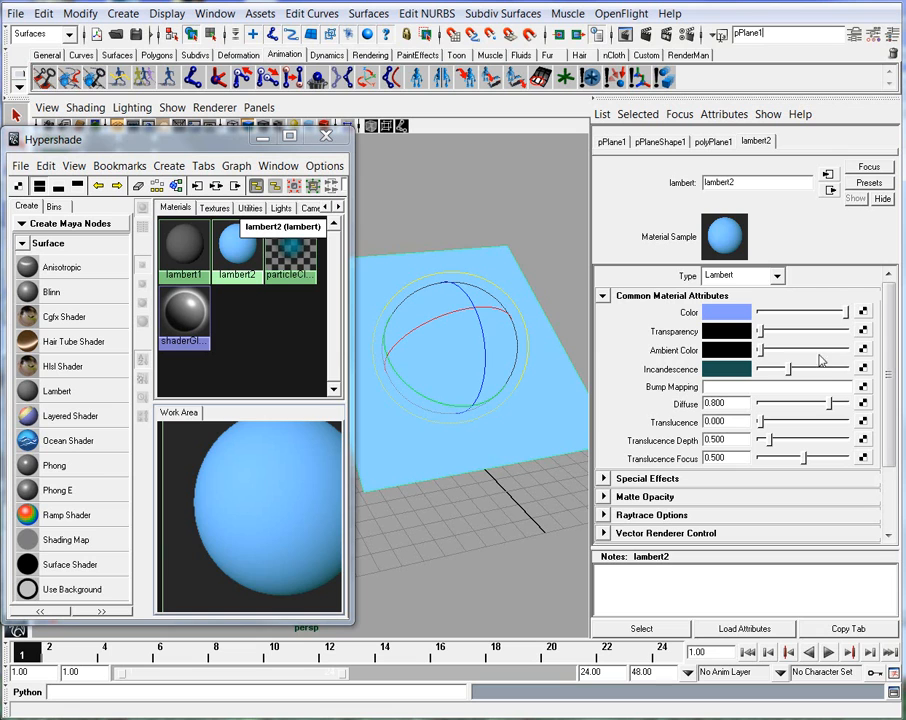
# Raise lambert2's cyan incandescence to full brightness, then return it to black
pyautogui.moveTo(825, 366); pyautogui.dragTo(857, 372)
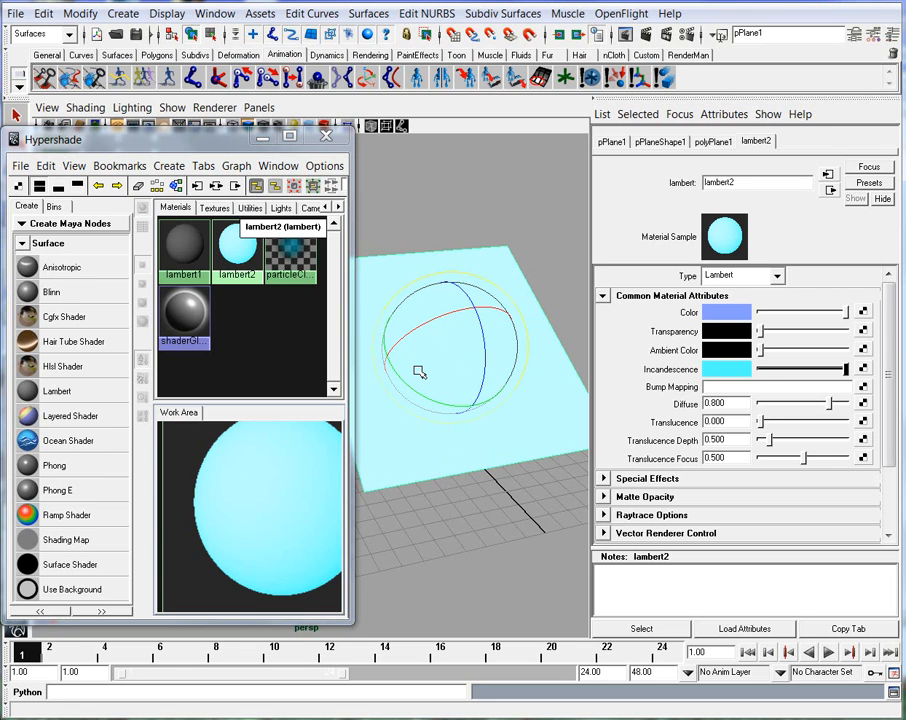
pyautogui.click(762, 371)
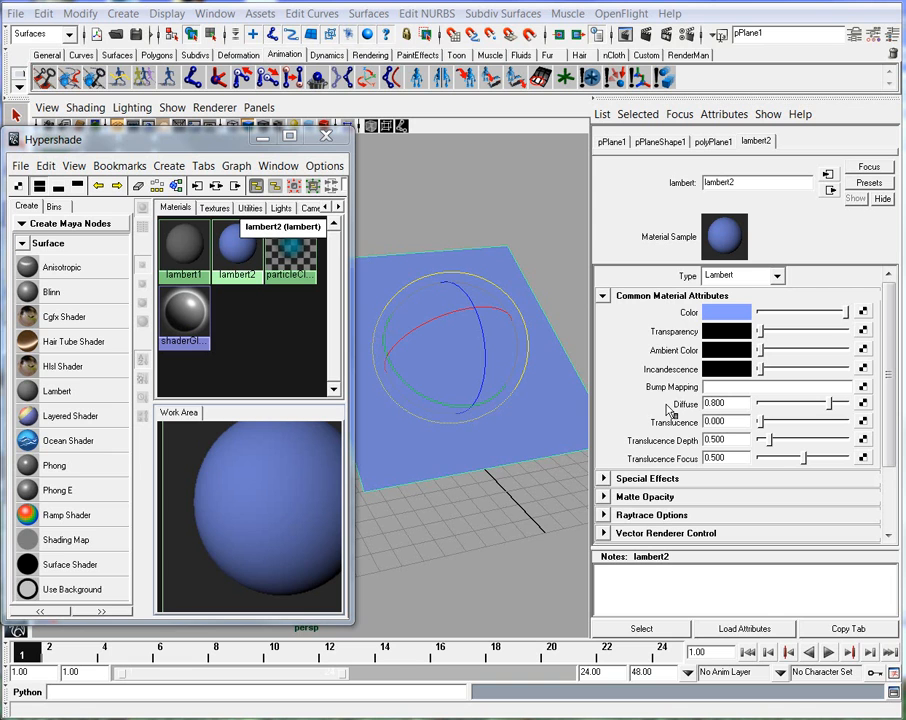
# Raise lambert2's diffuse to 1.000, then set it back to 0.8
pyautogui.moveTo(829, 404); pyautogui.dragTo(852, 417)
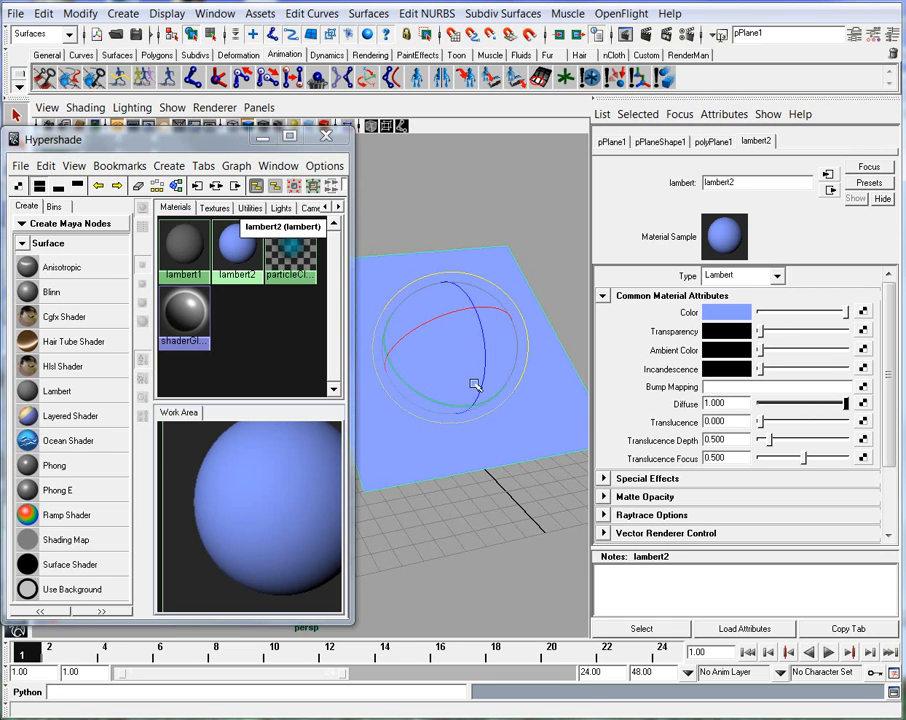
pyautogui.moveTo(845, 404); pyautogui.dragTo(828, 406)
pyautogui.doubleClick(712, 403)
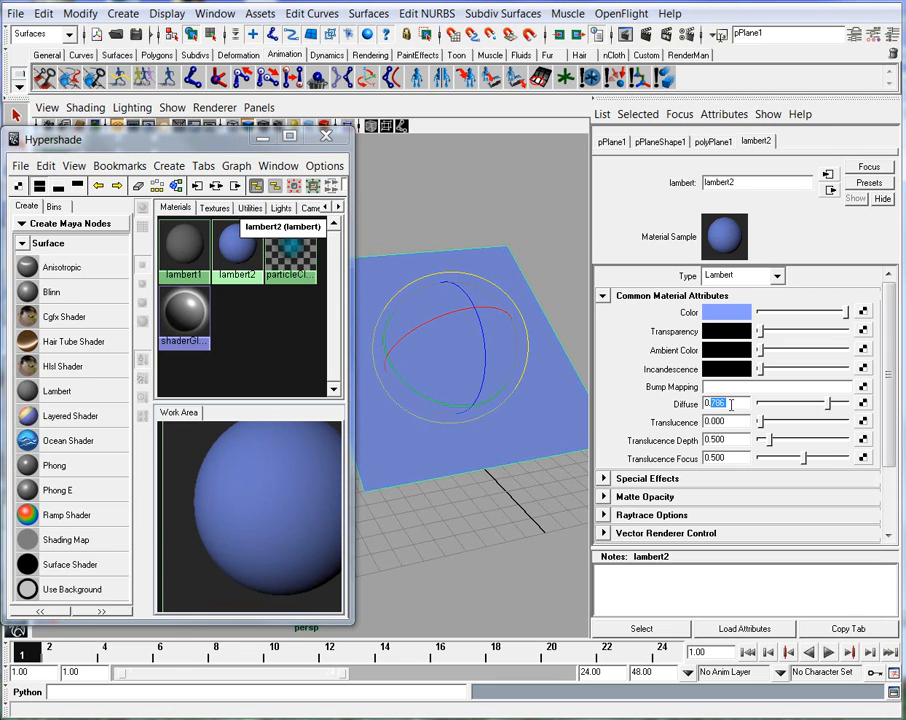
pyautogui.write('0.8')
pyautogui.press('Return')
pyautogui.click(730, 405)
# Map a 2D Checker texture with normal placement to lambert2's color, enlarging the Create Render Node window to show more textures
pyautogui.click(864, 314)
pyautogui.moveTo(428, 115); pyautogui.dragTo(476, 71)
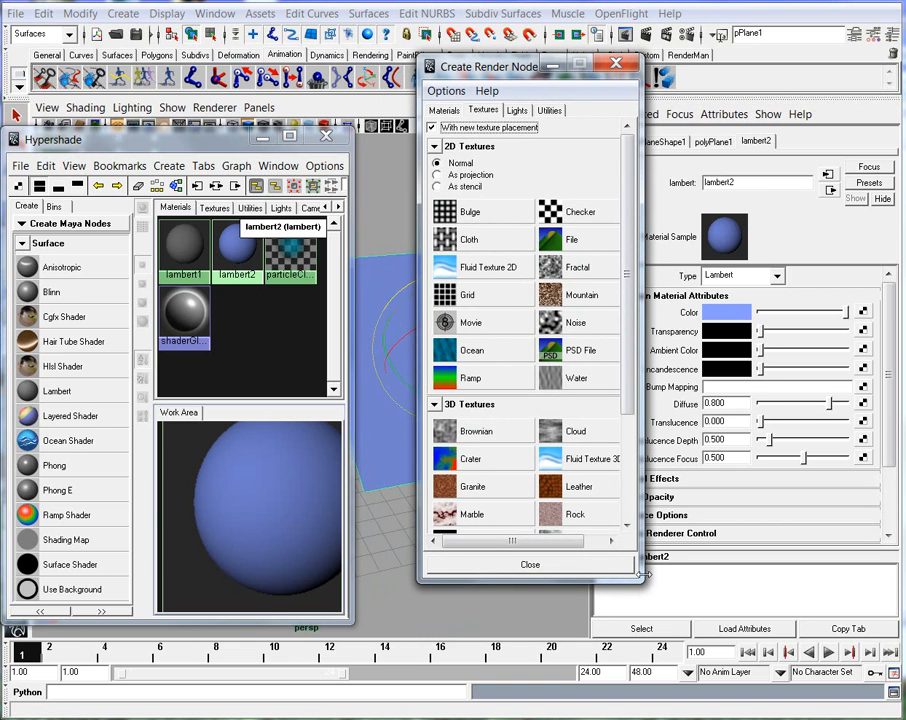
pyautogui.moveTo(640, 583); pyautogui.dragTo(661, 677)
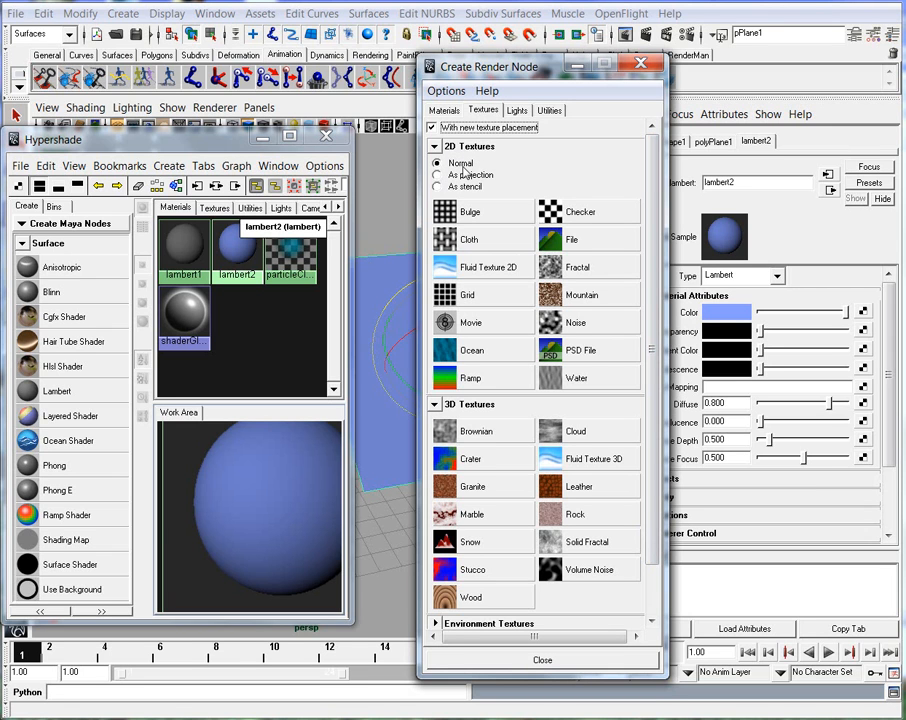
pyautogui.click(578, 215)
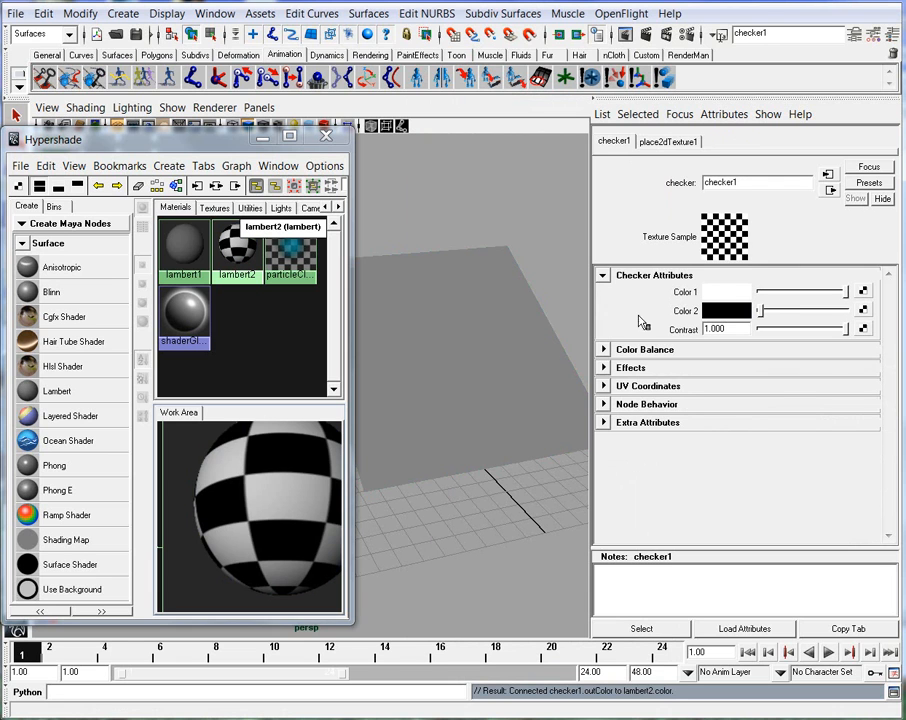
# Spread out the texture placement and checker nodes connected to lambert2 in the Hypershade work area
pyautogui.keyDown('alt'); pyautogui.moveTo(270, 506); pyautogui.dragTo(216, 524, button='right'); pyautogui.keyUp('alt')
pyautogui.keyDown('alt'); pyautogui.moveTo(216, 524); pyautogui.dragTo(230, 515, button='middle'); pyautogui.keyUp('alt')
pyautogui.keyDown('alt'); pyautogui.moveTo(273, 522); pyautogui.dragTo(250, 521, button='right'); pyautogui.keyUp('alt')
pyautogui.moveTo(181, 519); pyautogui.dragTo(131, 523)
pyautogui.keyDown('alt'); pyautogui.moveTo(335, 528); pyautogui.dragTo(235, 526, button='right'); pyautogui.keyUp('alt')
pyautogui.moveTo(206, 522); pyautogui.dragTo(287, 521)
pyautogui.keyDown('alt'); pyautogui.moveTo(293, 547); pyautogui.dragTo(325, 547, button='right'); pyautogui.keyUp('alt')
pyautogui.keyDown('alt'); pyautogui.moveTo(325, 547); pyautogui.dragTo(228, 546, button='middle'); pyautogui.keyUp('alt')
pyautogui.keyDown('alt'); pyautogui.moveTo(228, 546); pyautogui.dragTo(284, 564, button='right'); pyautogui.keyUp('alt')
# Move the checker1 node away from lambert2 in the work area, then select lambert2 to show its attributes
pyautogui.click(290, 570)
pyautogui.click(242, 516)
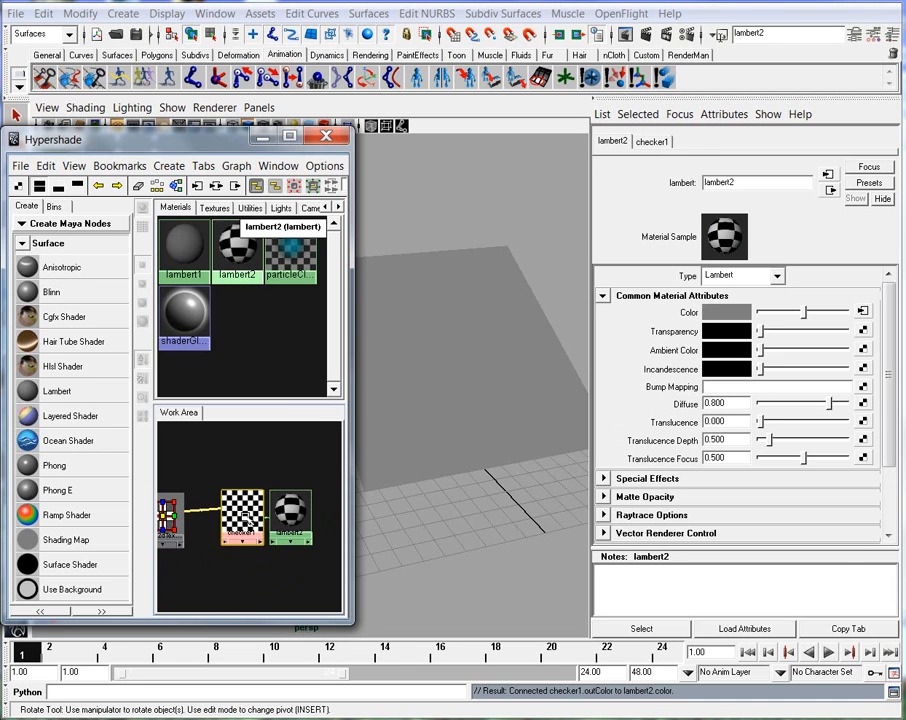
pyautogui.keyDown('alt'); pyautogui.moveTo(210, 562); pyautogui.dragTo(225, 555, button='middle'); pyautogui.keyUp('alt')
pyautogui.moveTo(262, 506); pyautogui.dragTo(243, 510)
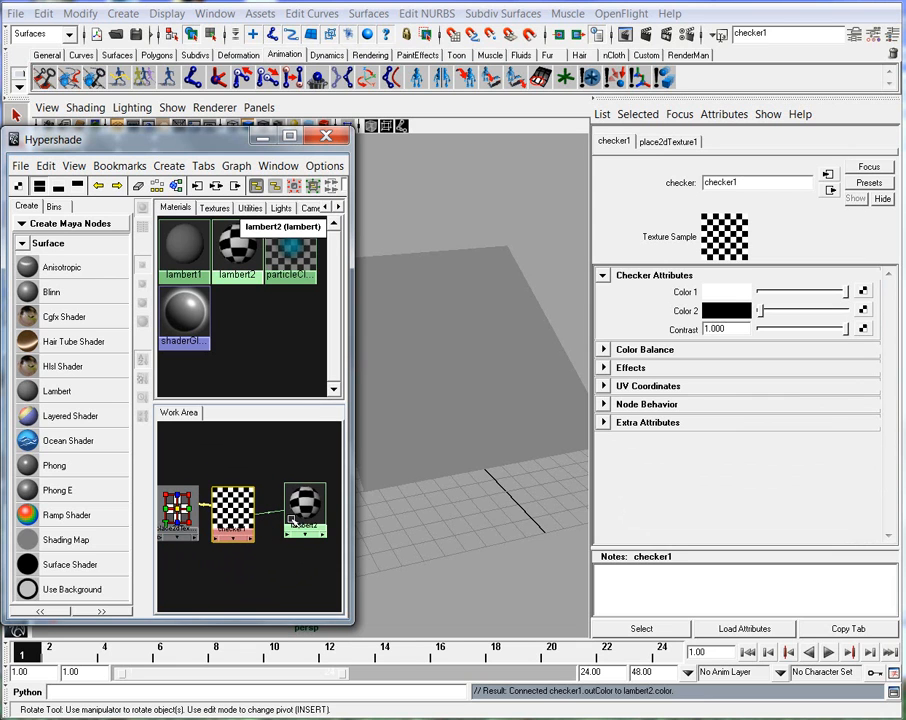
pyautogui.click(300, 513)
pyautogui.scroll(5, 287, 492)
pyautogui.scroll(1, 287, 492)
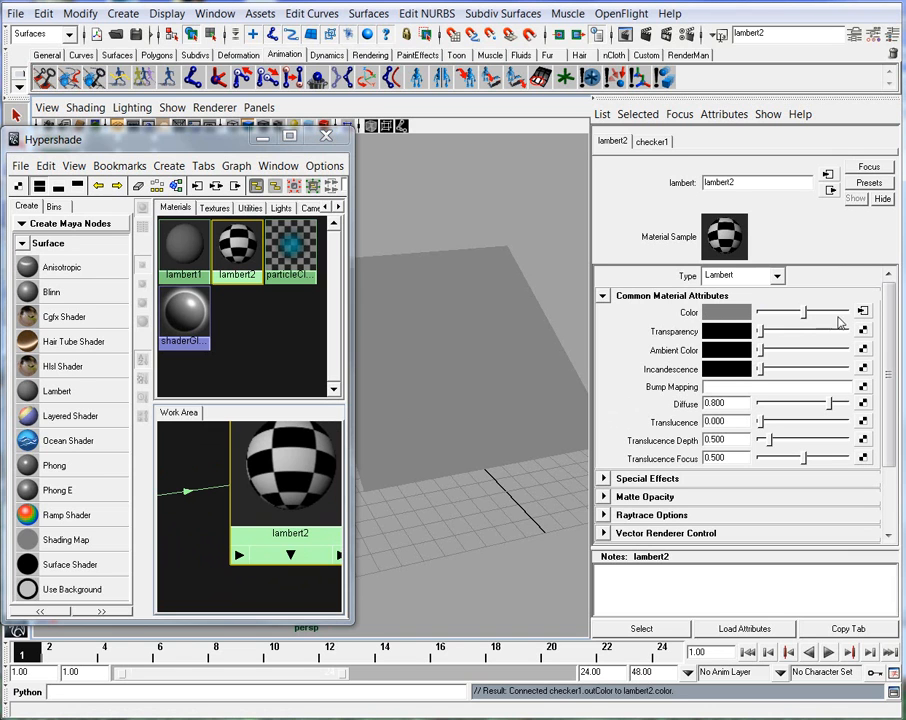
# Narrow the Hypershade window to uncover the plane, then switch the viewport through wireframe and shaded to textured display
pyautogui.keyDown('alt'); pyautogui.moveTo(504, 368); pyautogui.dragTo(511, 369, button='middle'); pyautogui.keyUp('alt')
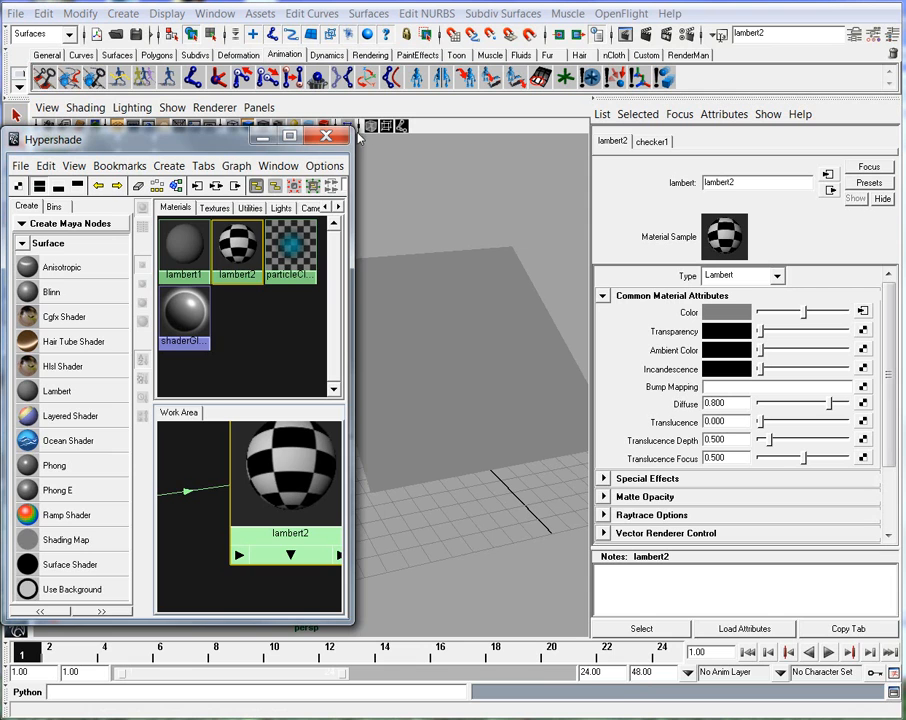
pyautogui.moveTo(350, 129); pyautogui.dragTo(258, 135)
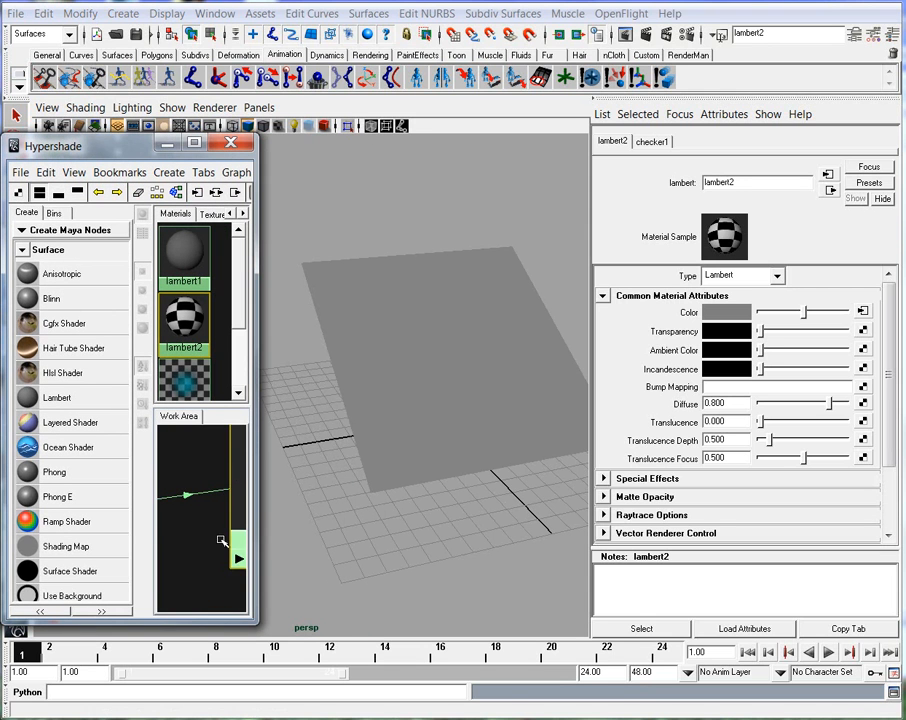
pyautogui.scroll(-5, 182, 562)
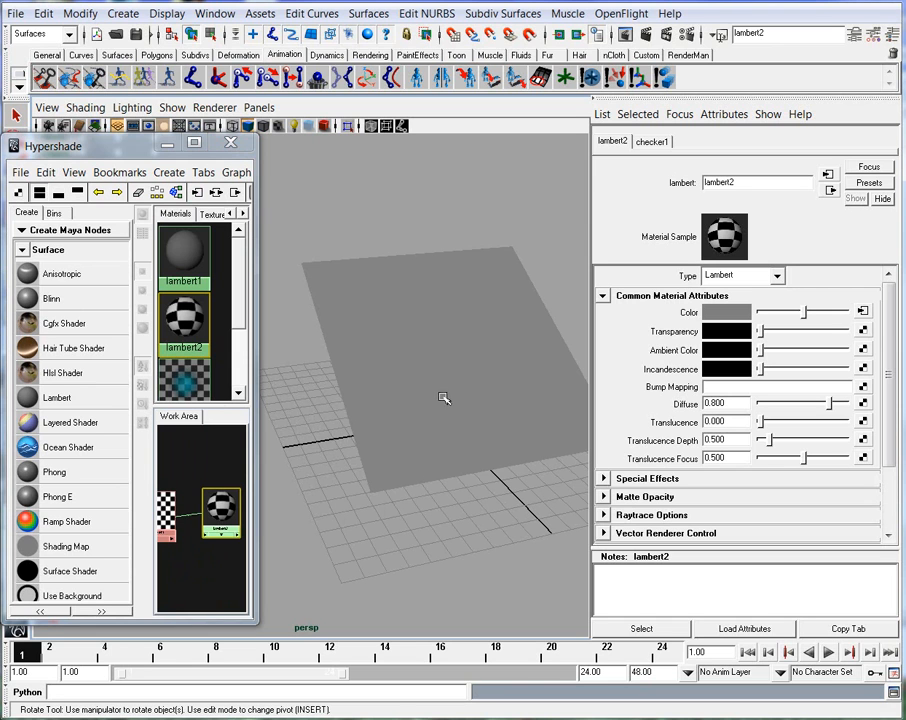
pyautogui.keyDown('alt'); pyautogui.moveTo(479, 439); pyautogui.dragTo(446, 440, button='middle'); pyautogui.keyUp('alt')
pyautogui.keyDown('alt'); pyautogui.moveTo(446, 440); pyautogui.dragTo(456, 445); pyautogui.keyUp('alt')
pyautogui.keyDown('alt'); pyautogui.moveTo(456, 445); pyautogui.dragTo(435, 471, button='middle'); pyautogui.keyUp('alt')
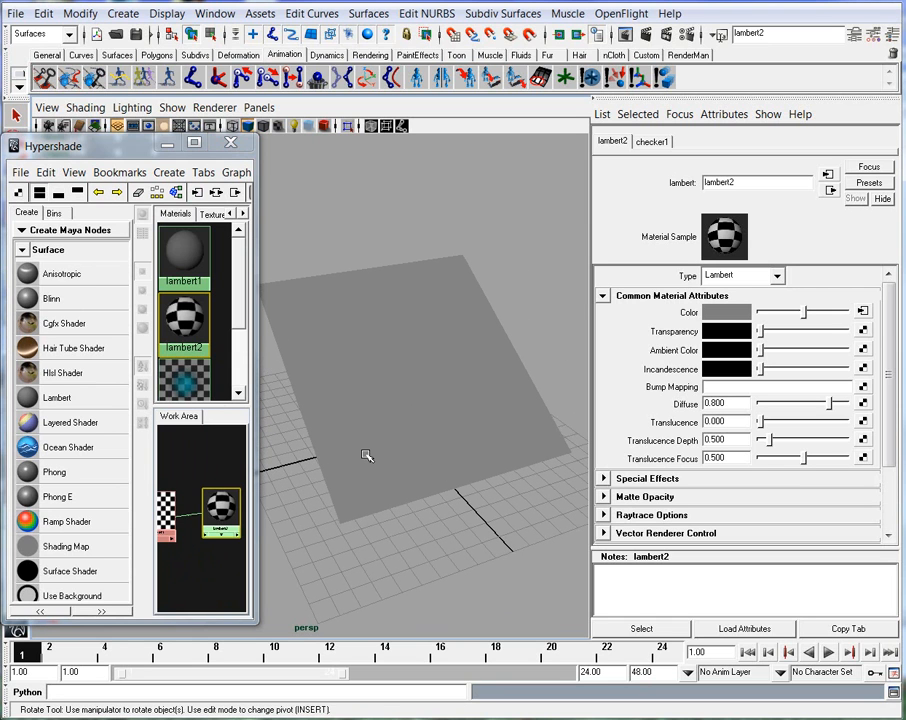
pyautogui.press('4')
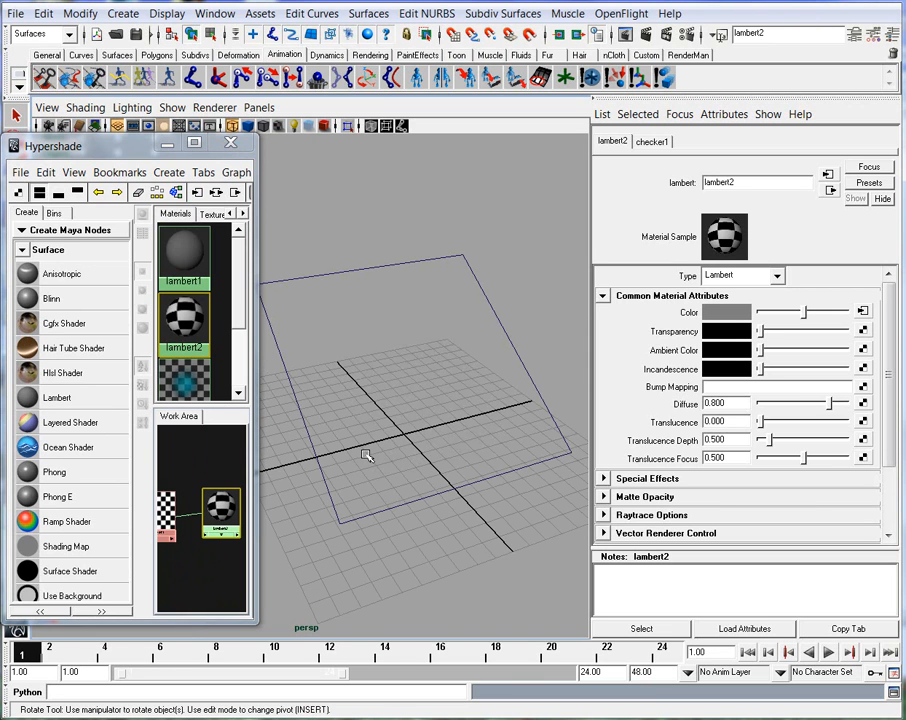
pyautogui.press('5')
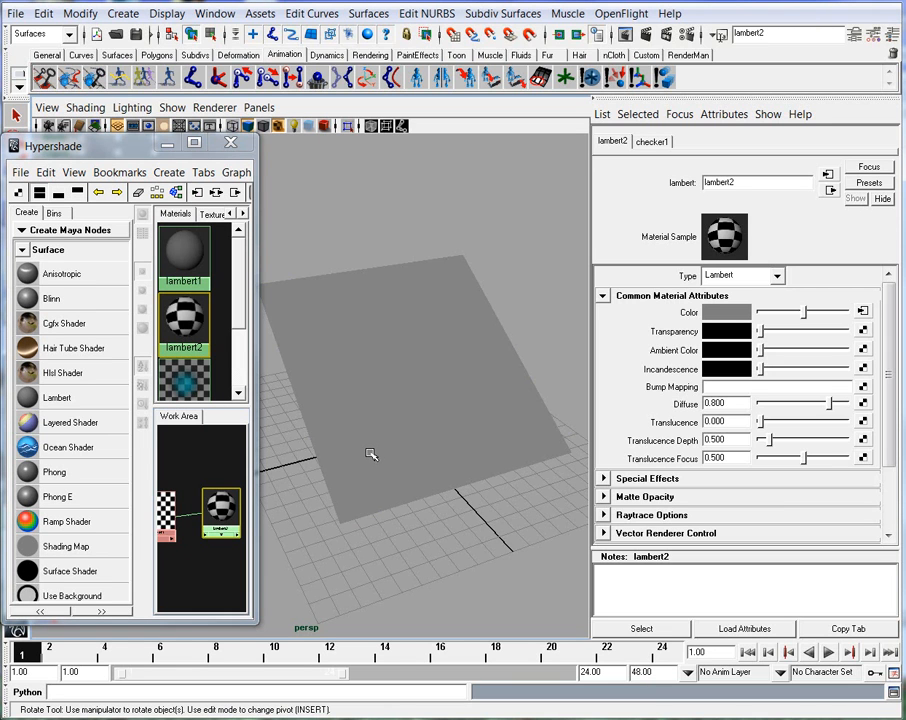
pyautogui.press('6')
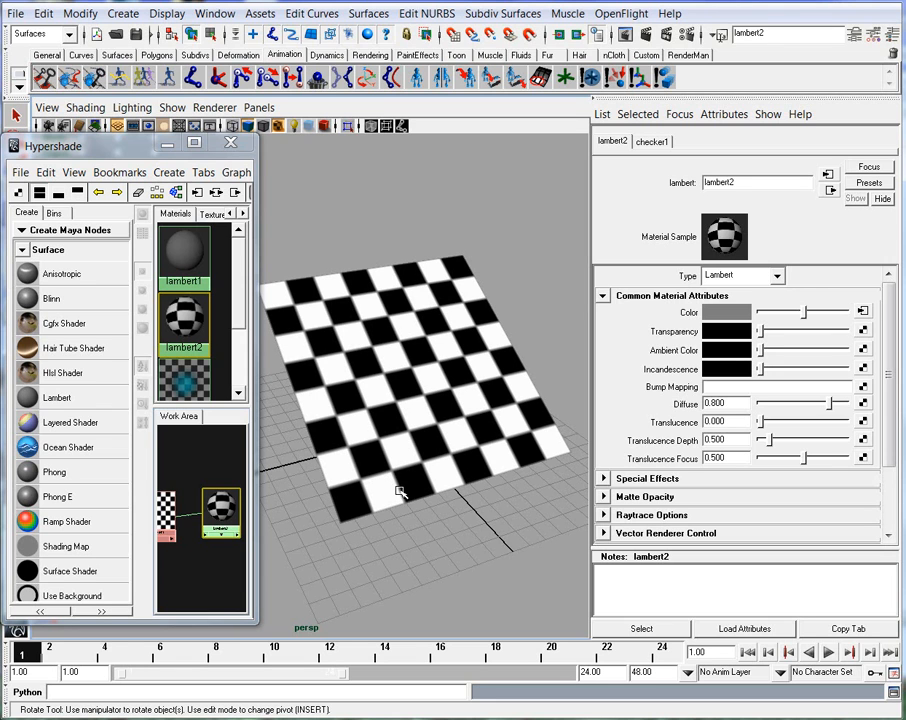
# Select the checkered plane, activate the Move tool and examine the checker pattern from several angles
pyautogui.click(396, 411)
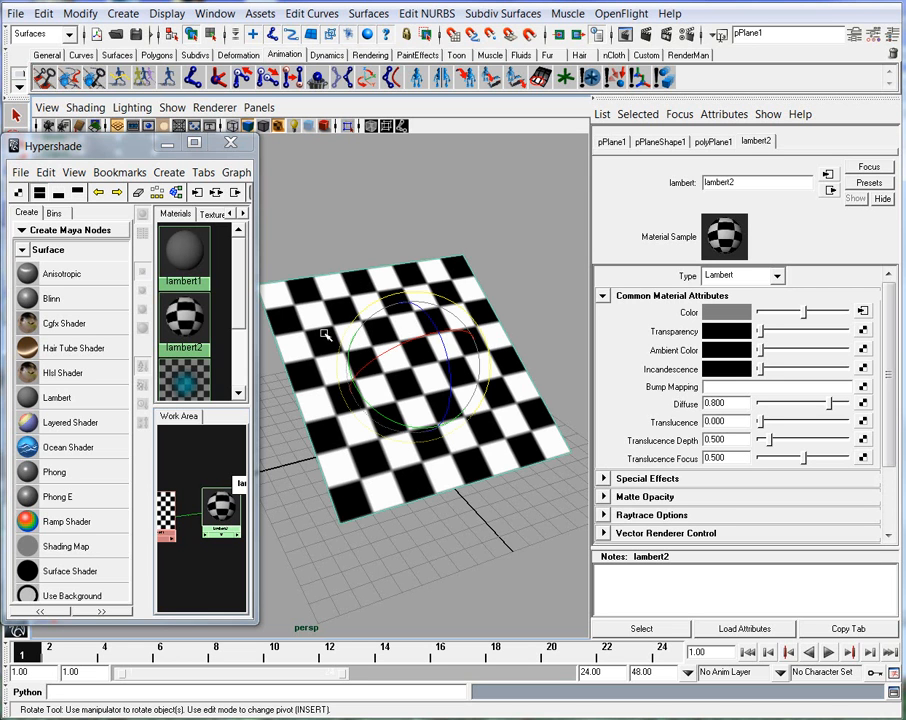
pyautogui.keyDown('alt'); pyautogui.moveTo(437, 452); pyautogui.dragTo(357, 471); pyautogui.keyUp('alt')
pyautogui.keyDown('alt'); pyautogui.moveTo(357, 471); pyautogui.dragTo(374, 392, button='middle'); pyautogui.keyUp('alt')
pyautogui.keyDown('alt'); pyautogui.moveTo(384, 404); pyautogui.dragTo(501, 414); pyautogui.keyUp('alt')
pyautogui.keyDown('alt'); pyautogui.moveTo(367, 353); pyautogui.dragTo(356, 412, button='middle'); pyautogui.keyUp('alt')
pyautogui.keyDown('alt'); pyautogui.moveTo(356, 412); pyautogui.dragTo(370, 455); pyautogui.keyUp('alt')
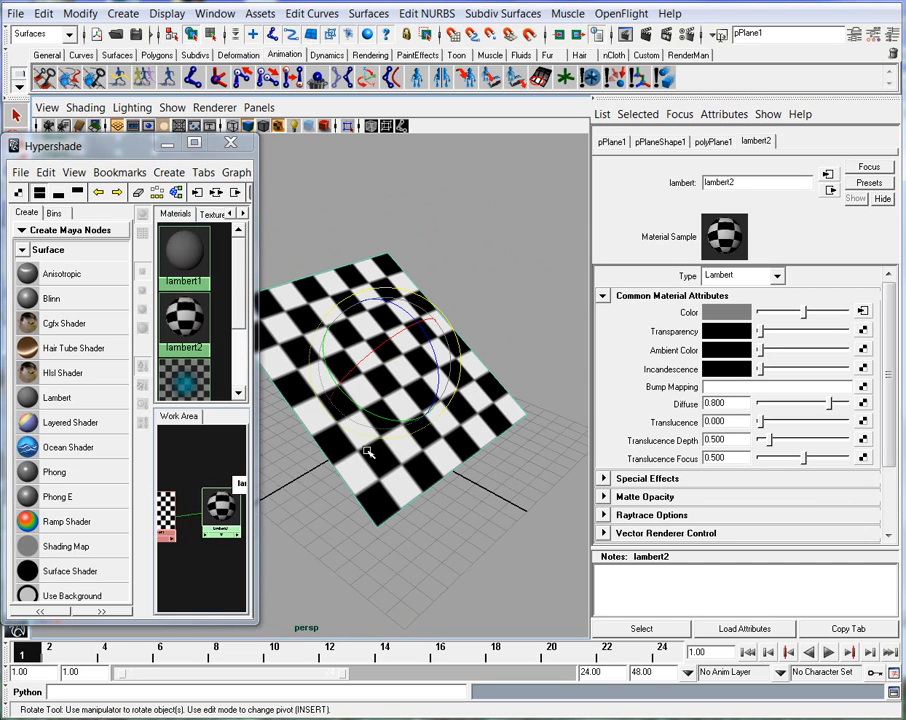
pyautogui.press('w')
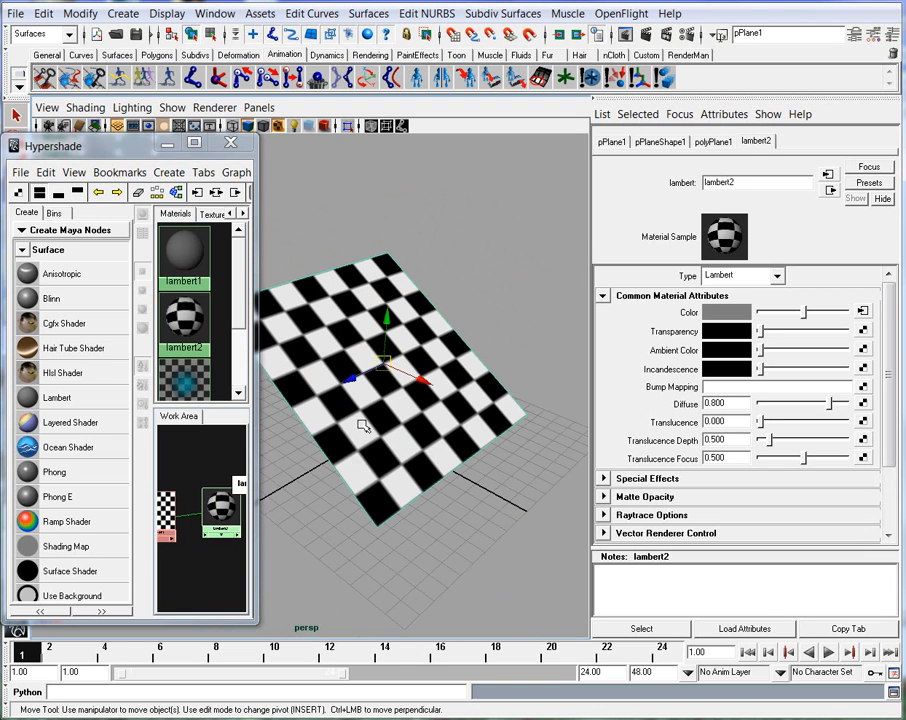
pyautogui.keyDown('alt'); pyautogui.moveTo(363, 426); pyautogui.dragTo(427, 435); pyautogui.keyUp('alt')
# Widen the Hypershade window to fit the whole shader network and inspect the connection from checker1 to lambert2
pyautogui.moveTo(258, 509); pyautogui.dragTo(480, 507)
pyautogui.keyDown('alt'); pyautogui.moveTo(249, 518); pyautogui.dragTo(391, 497, button='middle'); pyautogui.keyUp('alt')
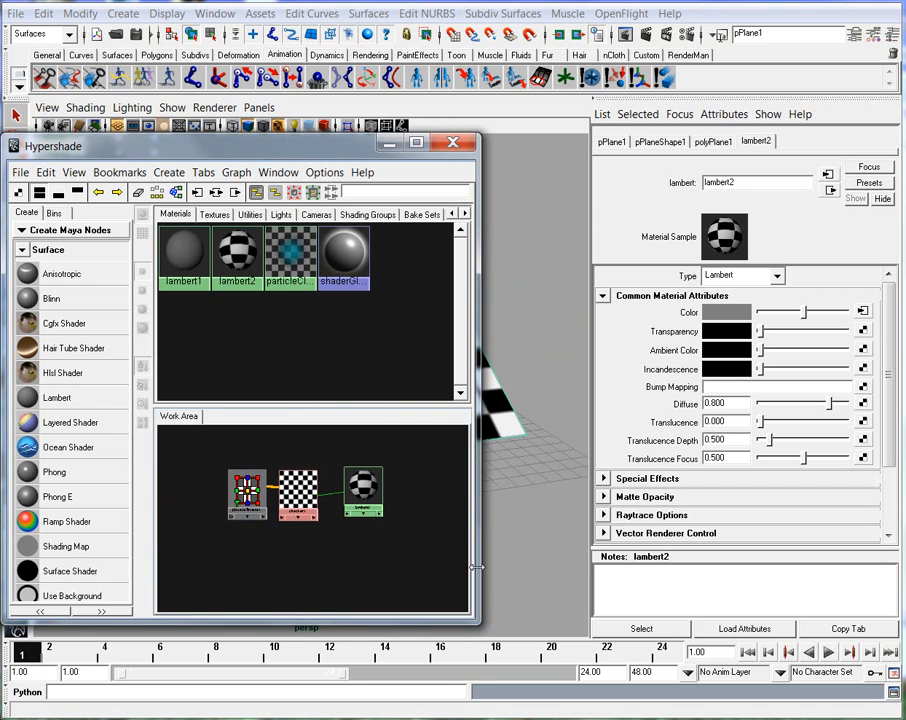
pyautogui.moveTo(478, 567); pyautogui.dragTo(560, 567)
pyautogui.scroll(3, 390, 548)
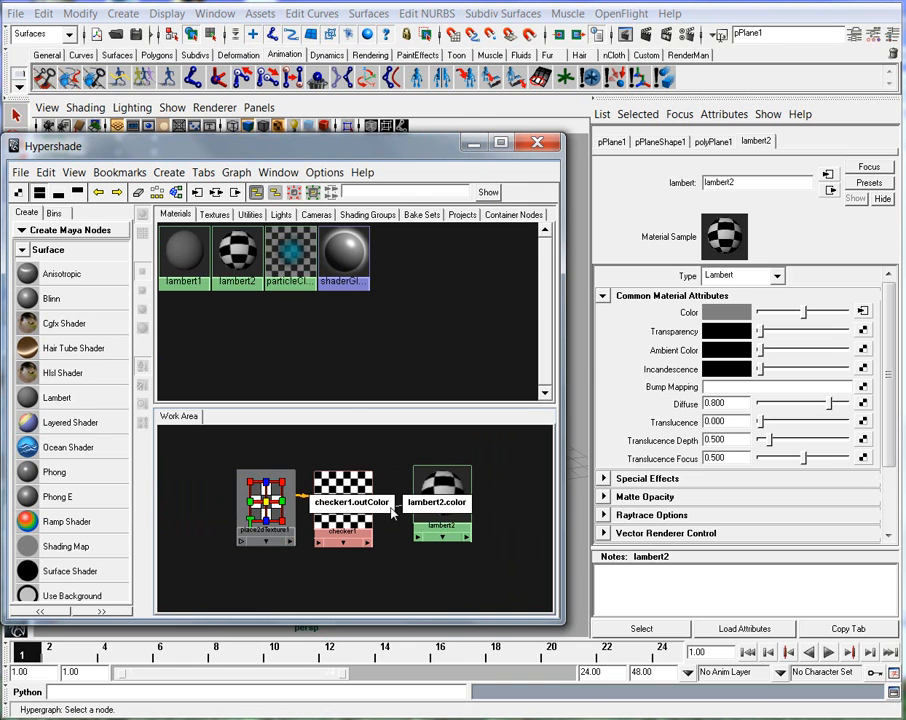
# Move the lambert2 node slightly closer to checker1, then select each of them to examine the connected color attributes
pyautogui.click(393, 512)
pyautogui.click(437, 497)
pyautogui.moveTo(437, 497)
pyautogui.mouseDown()
pyautogui.moveTo(412, 510)
pyautogui.moveTo(455, 494)
pyautogui.moveTo(420, 499)
pyautogui.mouseUp()
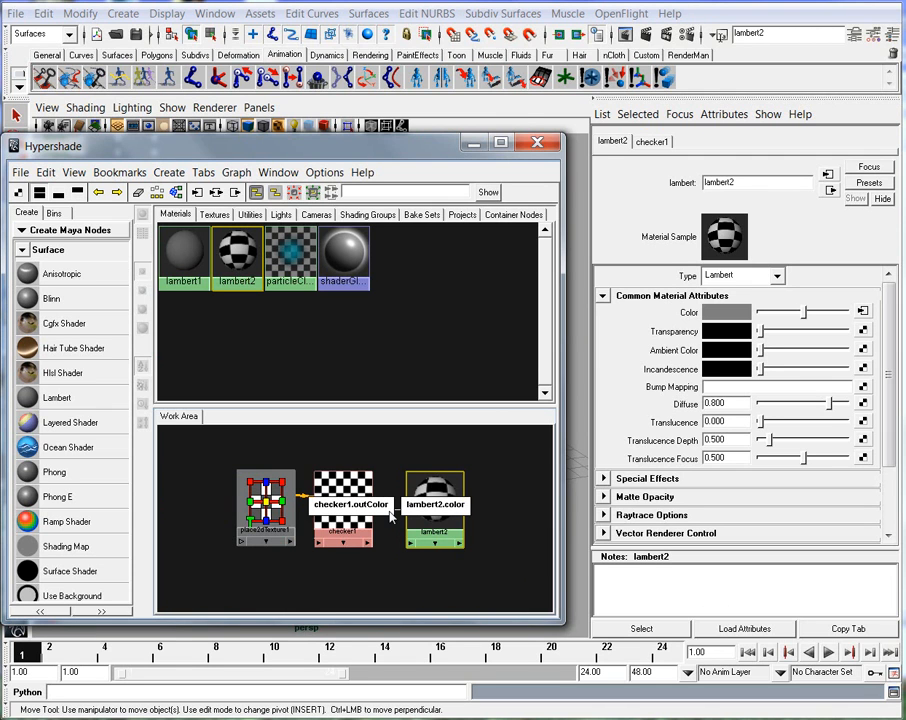
pyautogui.click(368, 522)
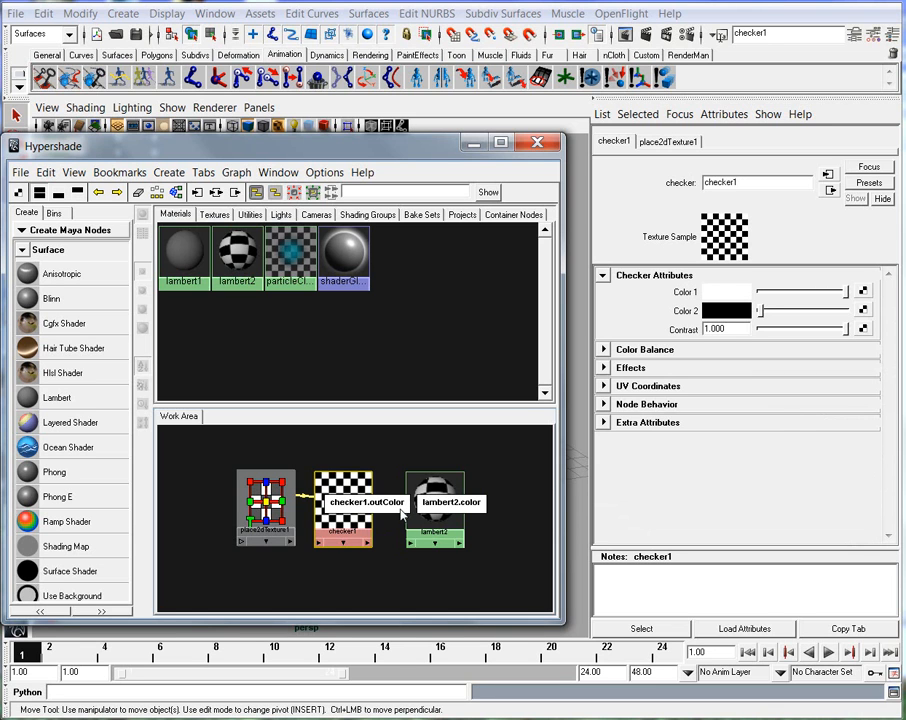
pyautogui.click(434, 500)
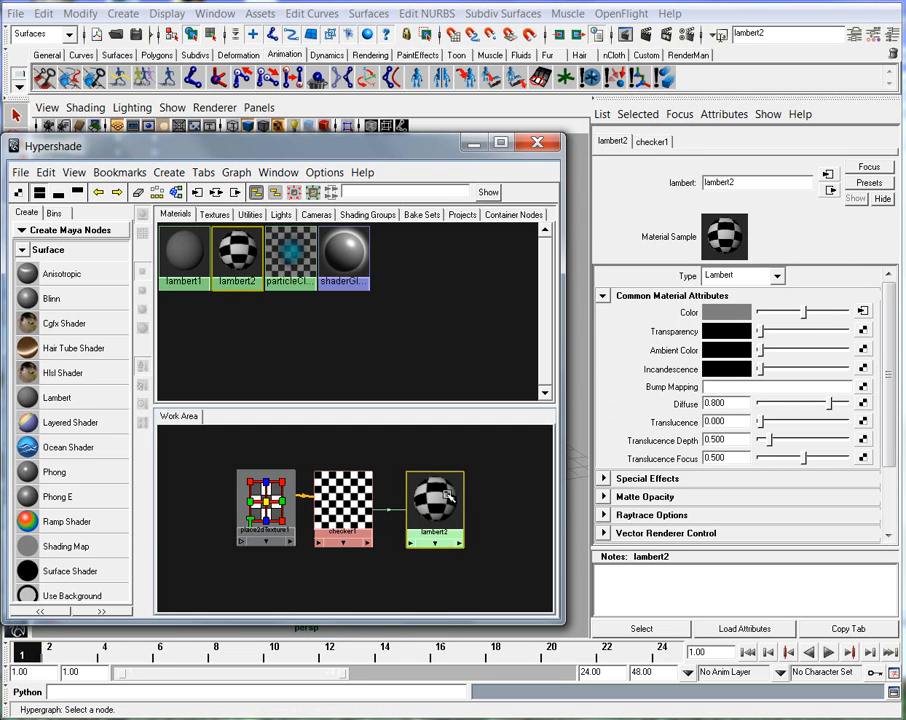
# Set Color 1 of checker1 to salmon pink with hue 5.10, saturation 0.507 and value 1.000
pyautogui.click(352, 508)
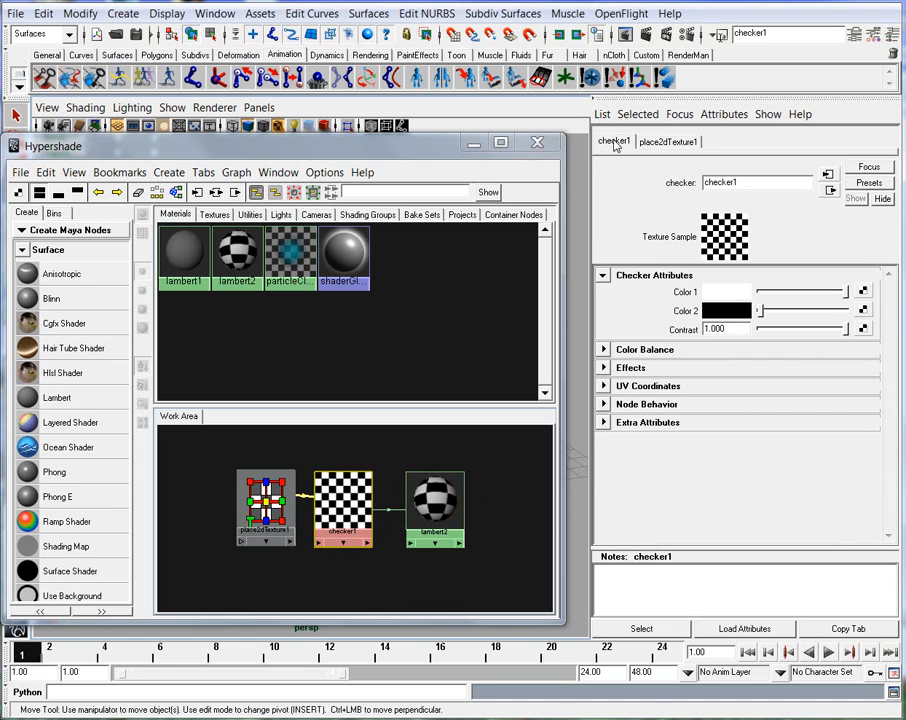
pyautogui.click(713, 296)
pyautogui.moveTo(582, 208); pyautogui.dragTo(611, 204)
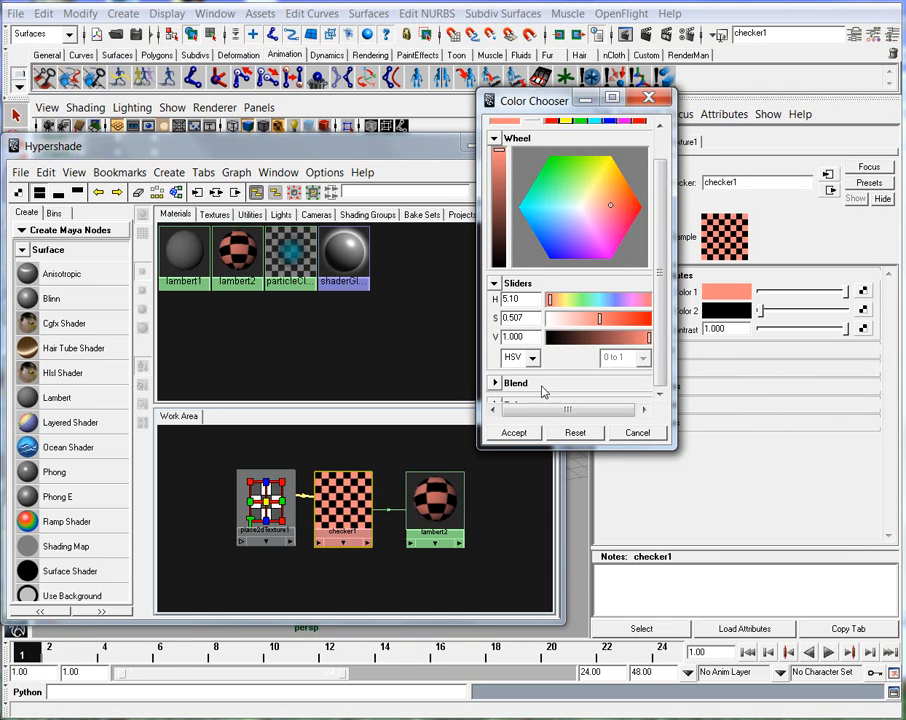
pyautogui.click(519, 434)
# Set Color 2 of checker1 to dark blue with hue 207.97, saturation 0.958 and value 0.452
pyautogui.click(727, 310)
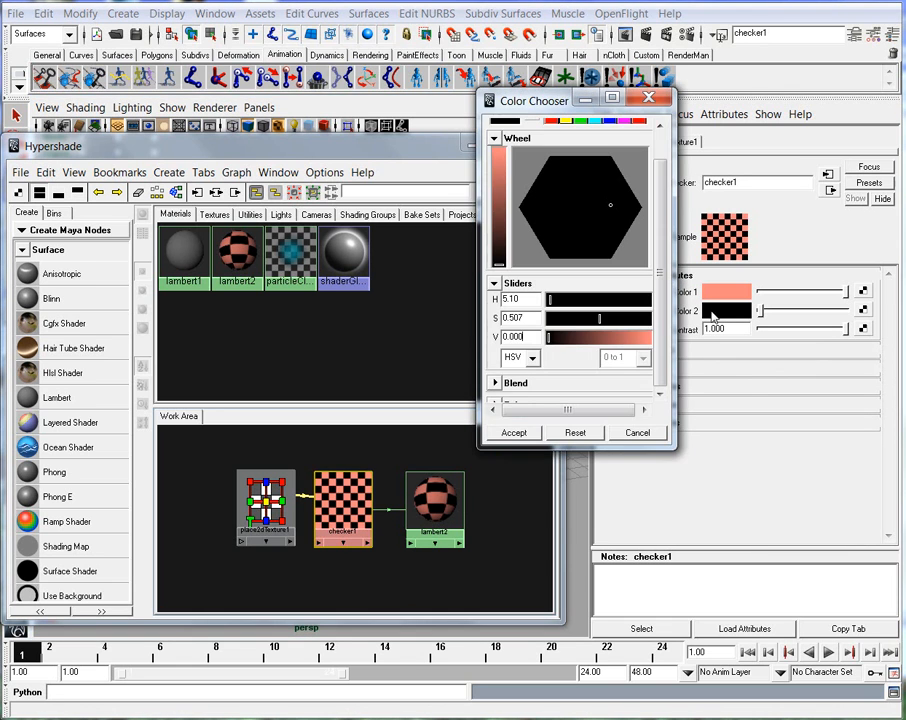
pyautogui.click(534, 230)
pyautogui.moveTo(497, 220); pyautogui.dragTo(497, 195)
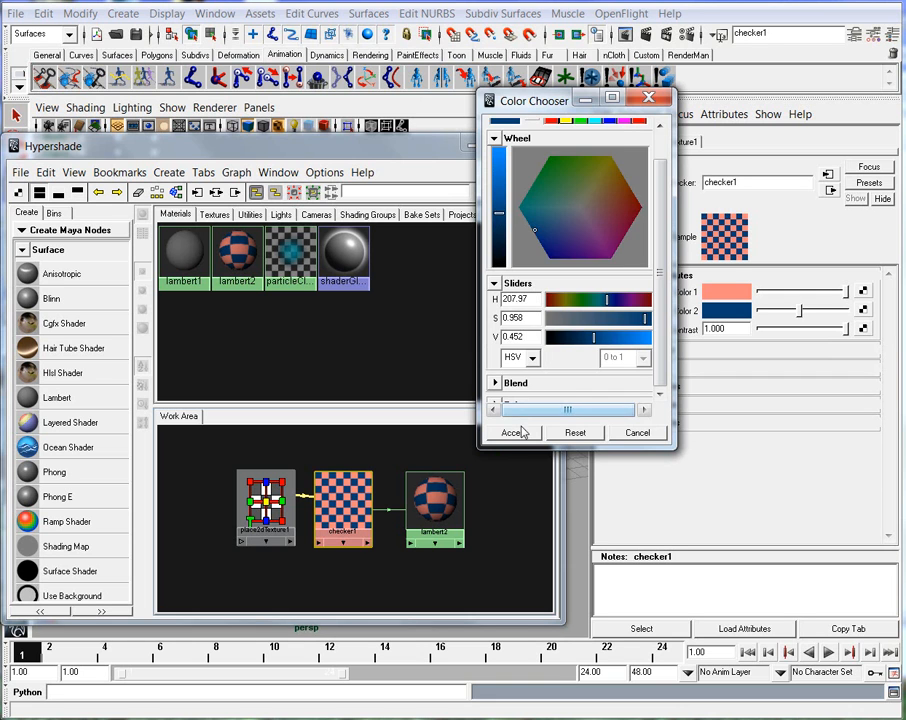
pyautogui.click(514, 432)
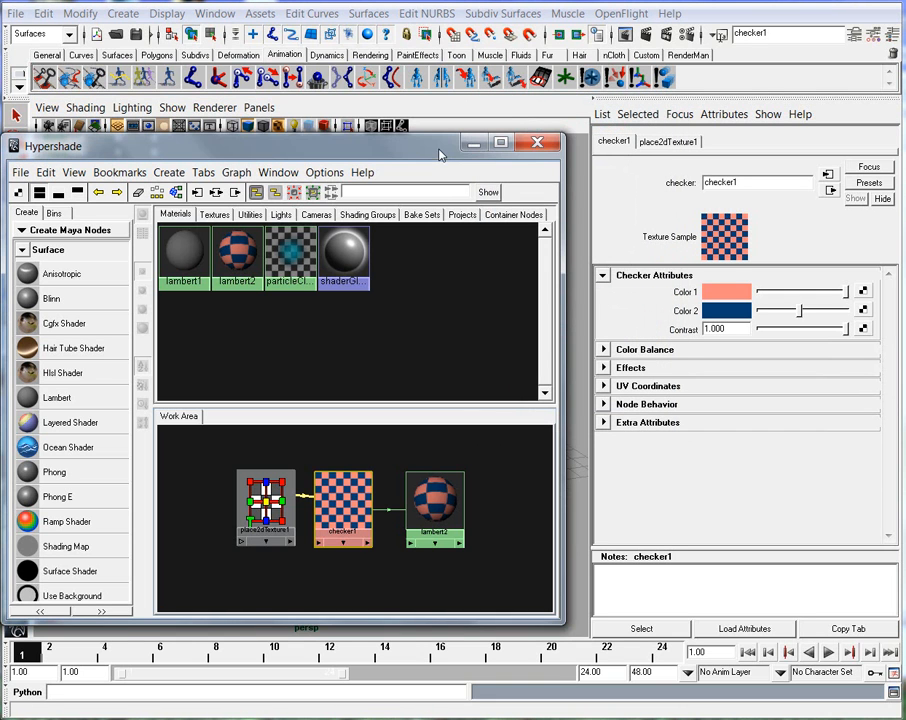
# Narrow the Hypershade window to uncover the plane and brighten checker1's Color 2 to a medium blue
pyautogui.moveTo(563, 140); pyautogui.dragTo(364, 140)
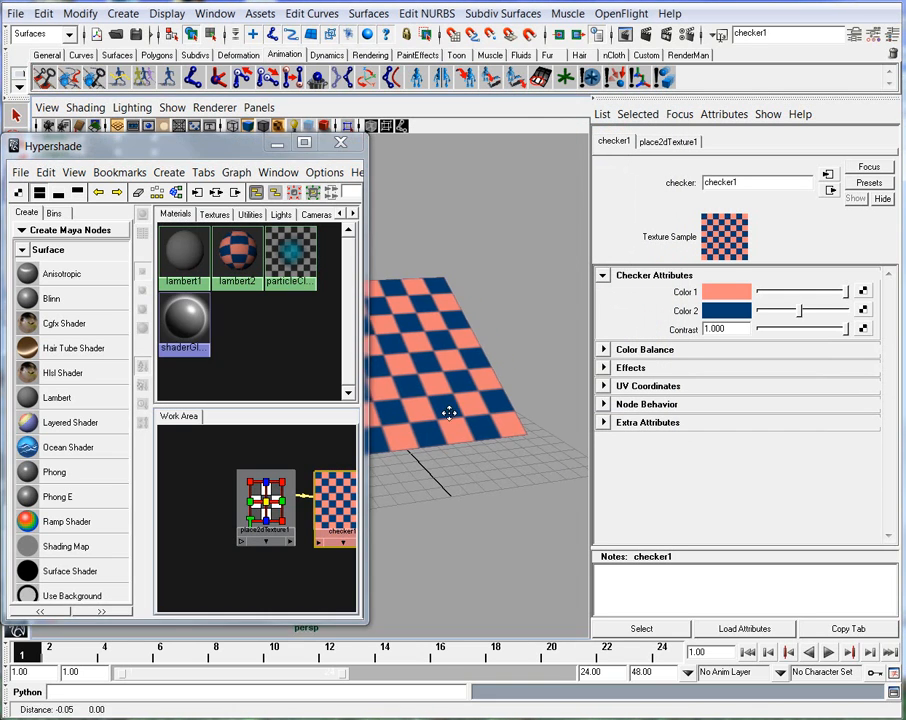
pyautogui.keyDown('alt'); pyautogui.moveTo(426, 404); pyautogui.dragTo(540, 424); pyautogui.keyUp('alt')
pyautogui.keyDown('alt'); pyautogui.moveTo(540, 424); pyautogui.dragTo(519, 437, button='right'); pyautogui.keyUp('alt')
pyautogui.keyDown('alt'); pyautogui.moveTo(519, 437); pyautogui.dragTo(463, 463); pyautogui.keyUp('alt')
pyautogui.moveTo(799, 311); pyautogui.dragTo(818, 314)
pyautogui.keyDown('alt'); pyautogui.moveTo(516, 438); pyautogui.dragTo(356, 484); pyautogui.keyUp('alt')
# Change Color 1 of checker1 to pale yellow
pyautogui.click(614, 144)
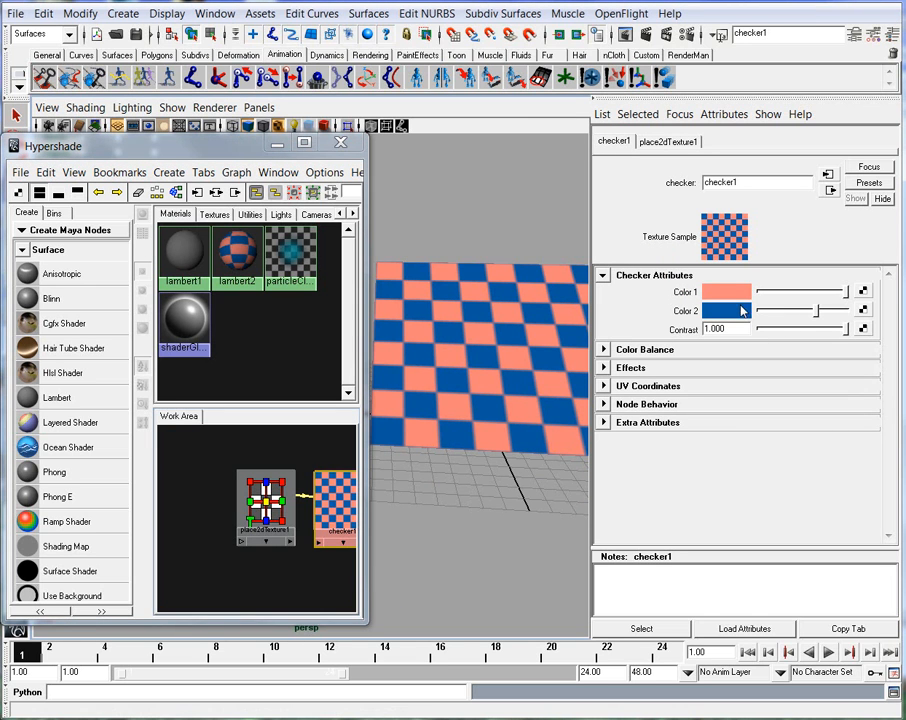
pyautogui.click(726, 291)
pyautogui.click(594, 187)
pyautogui.click(514, 437)
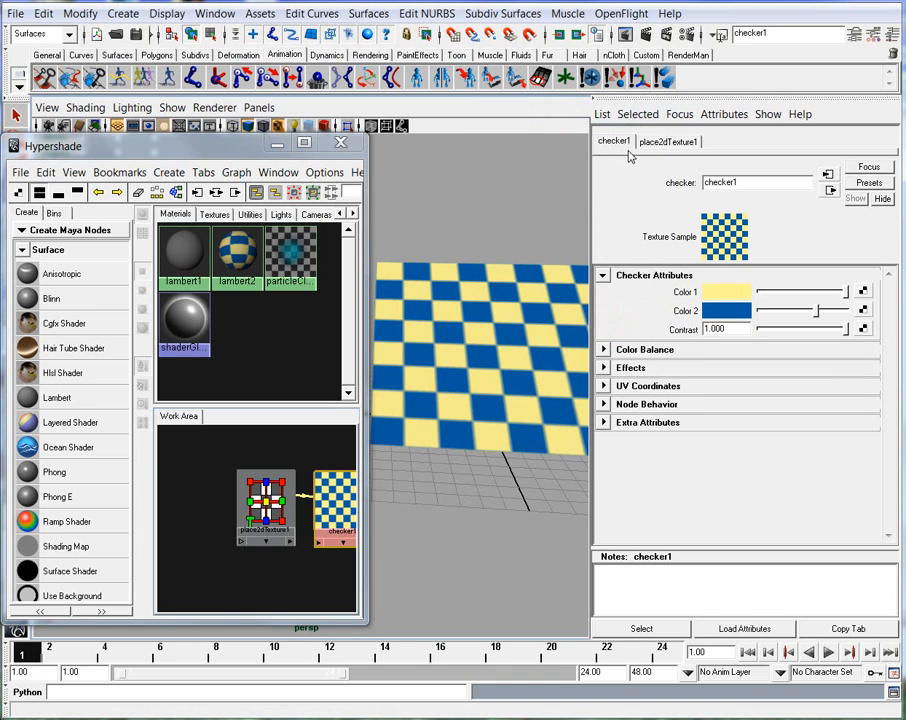
# Line up the place2dTexture1 and checker1 nodes in the work area, then examine the attributes of both nodes and of the plane's material
pyautogui.keyDown('alt'); pyautogui.moveTo(307, 483); pyautogui.dragTo(280, 481, button='middle'); pyautogui.keyUp('alt')
pyautogui.moveTo(234, 491); pyautogui.dragTo(230, 482)
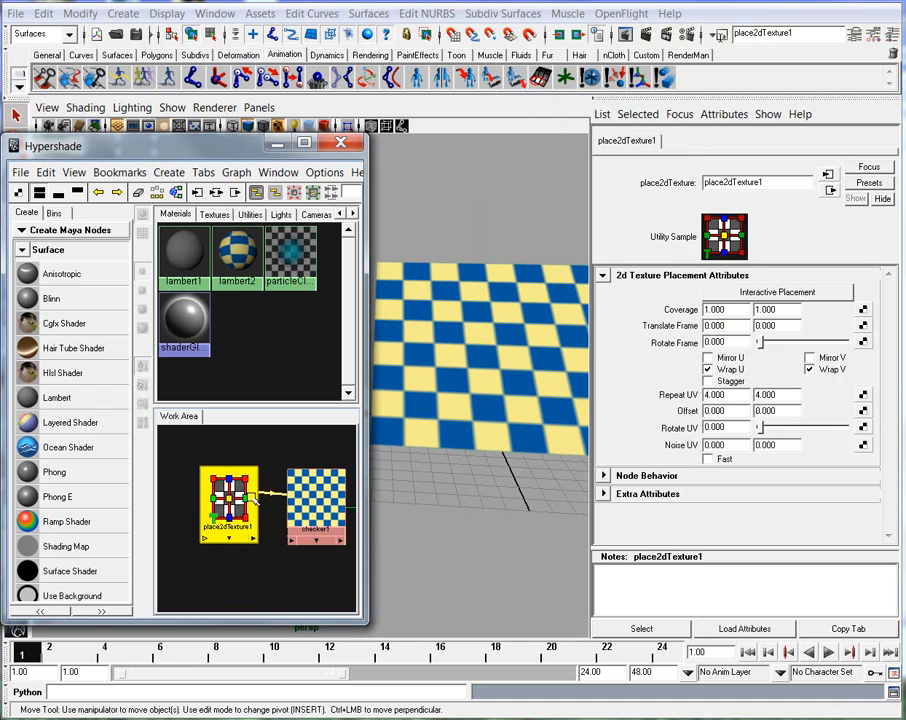
pyautogui.click(316, 503)
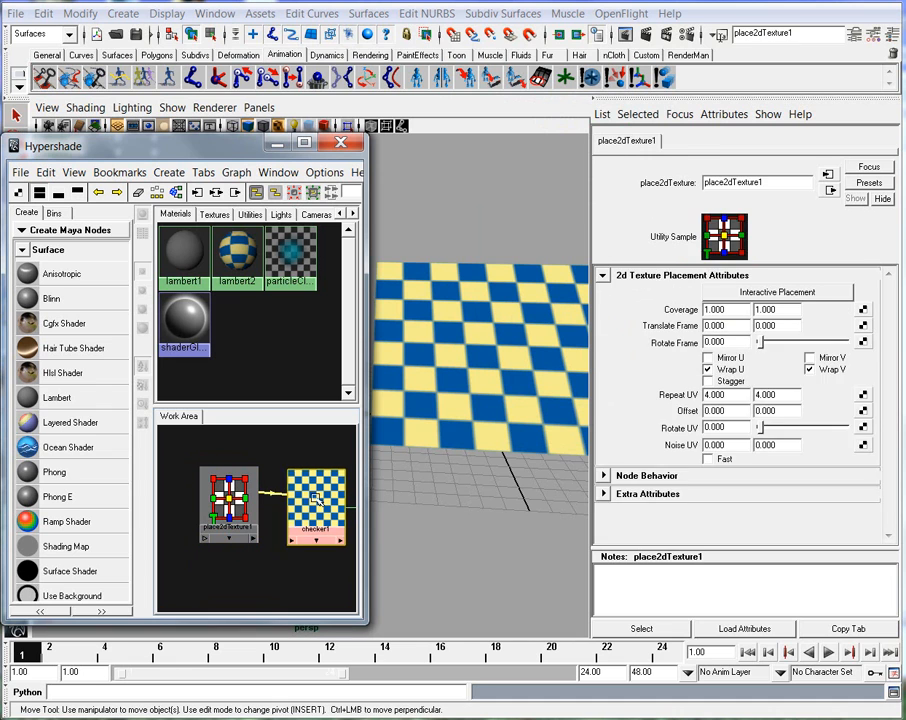
pyautogui.click(228, 508)
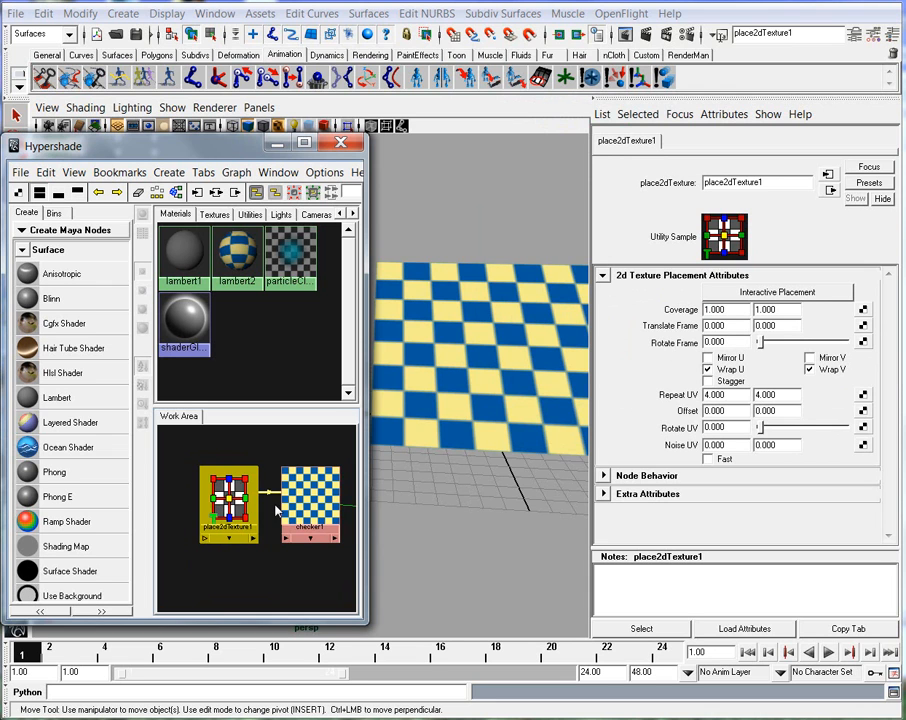
pyautogui.click(308, 495)
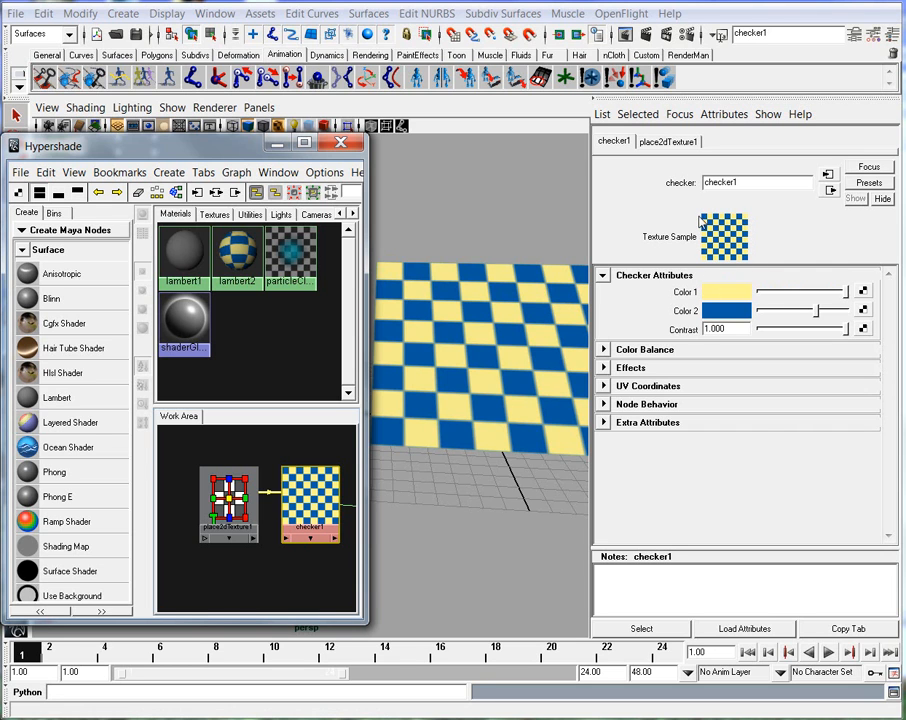
pyautogui.click(496, 333)
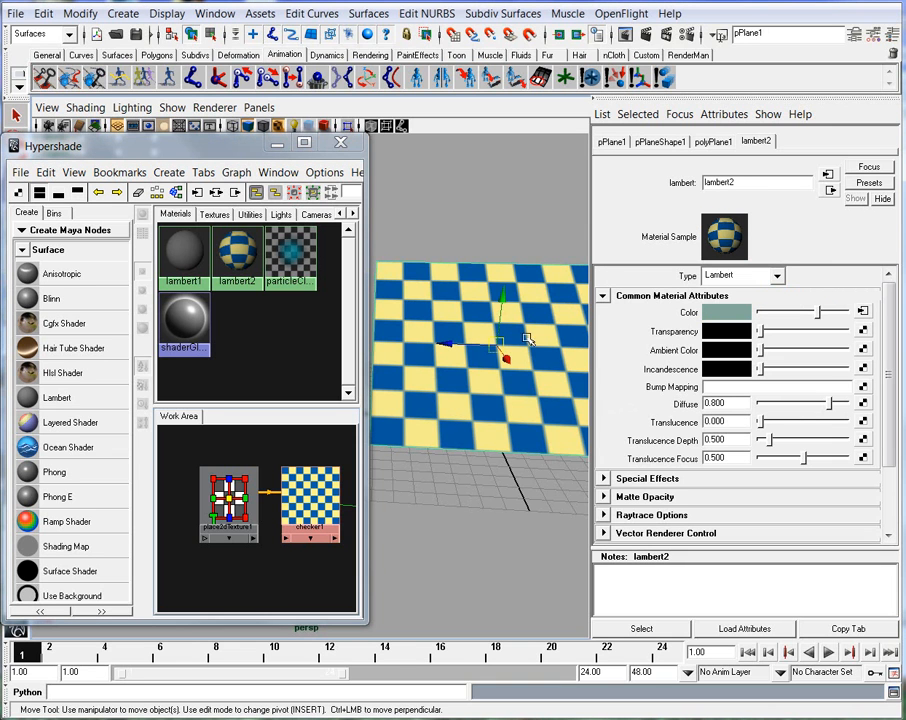
# Set the Rotate Frame of place2dTexture1 to 45 and examine the rotated checker pattern on the plane
pyautogui.click(221, 507)
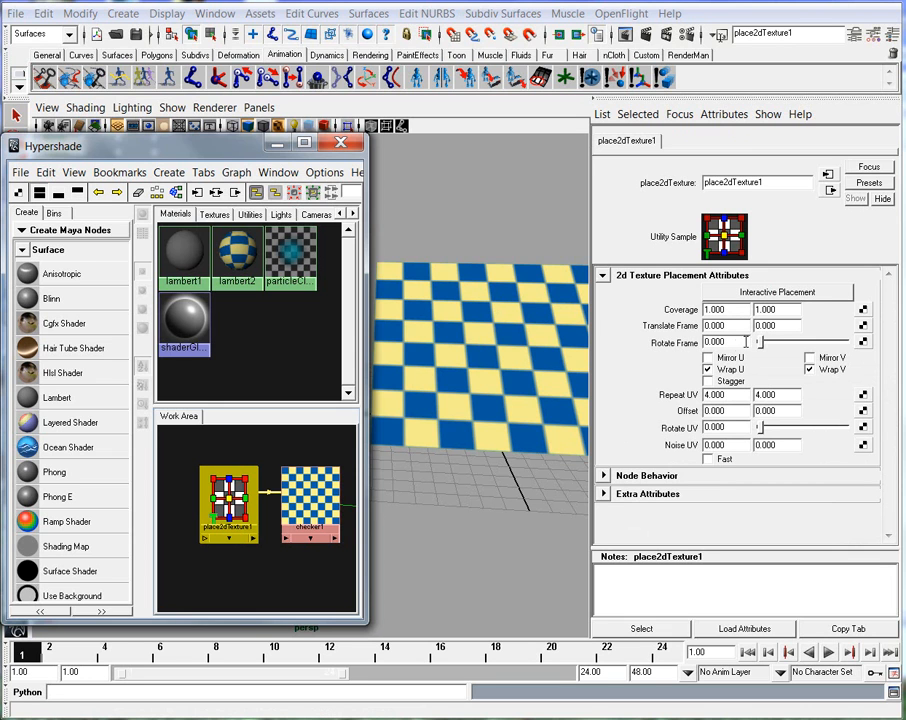
pyautogui.moveTo(762, 344); pyautogui.dragTo(706, 343)
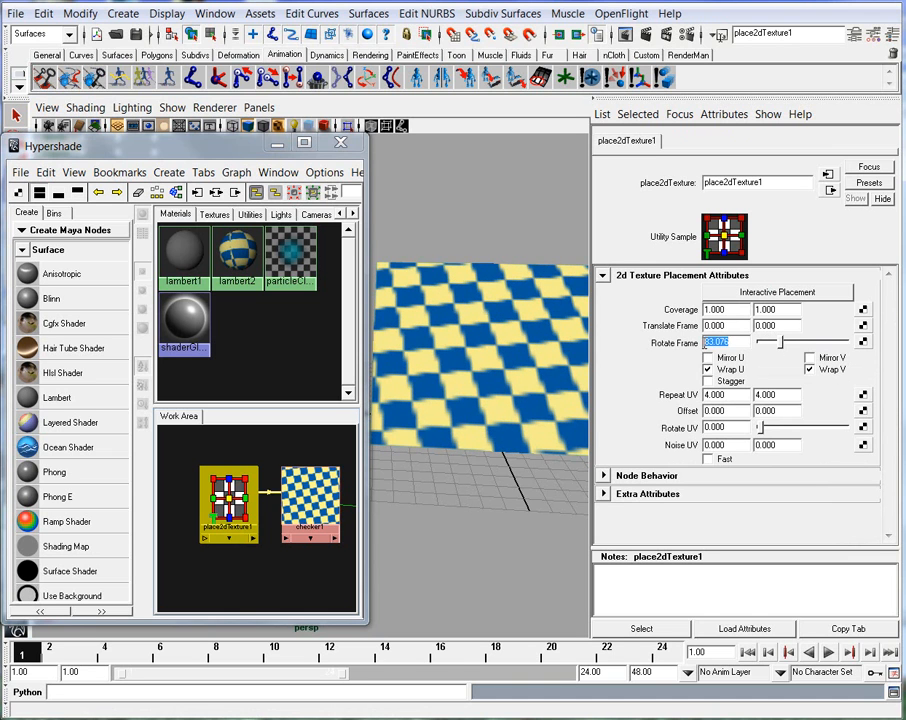
pyautogui.write('45')
pyautogui.press('Return')
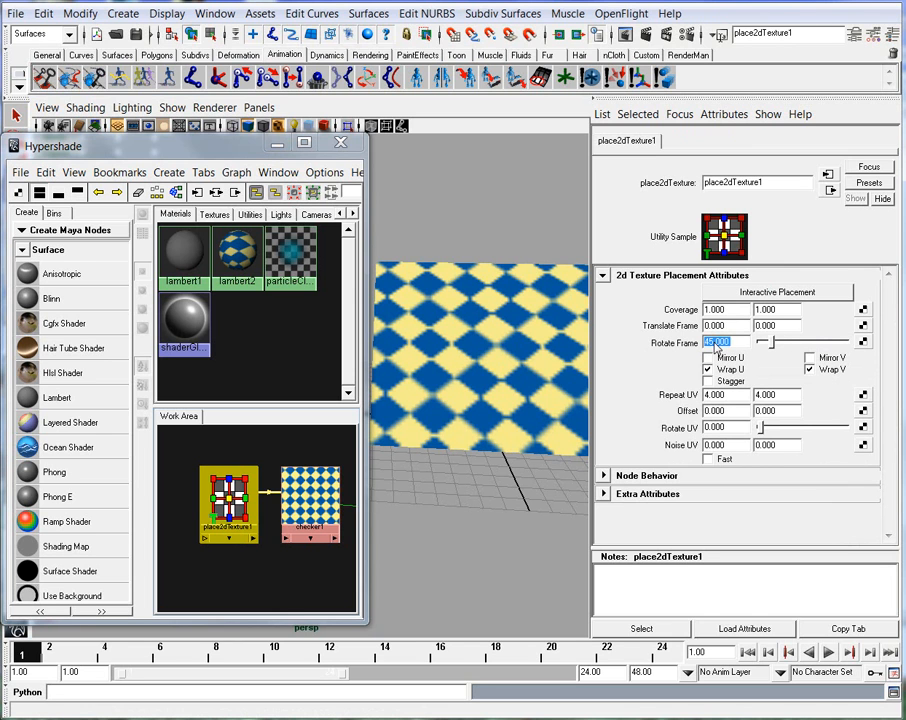
pyautogui.keyDown('alt'); pyautogui.moveTo(515, 382); pyautogui.dragTo(462, 395, button='middle'); pyautogui.keyUp('alt')
pyautogui.keyDown('alt'); pyautogui.moveTo(462, 395); pyautogui.dragTo(481, 402, button='right'); pyautogui.keyUp('alt')
pyautogui.keyDown('alt'); pyautogui.moveTo(481, 402); pyautogui.dragTo(505, 413, button='middle'); pyautogui.keyUp('alt')
pyautogui.keyDown('alt'); pyautogui.moveTo(505, 413); pyautogui.dragTo(518, 411); pyautogui.keyUp('alt')
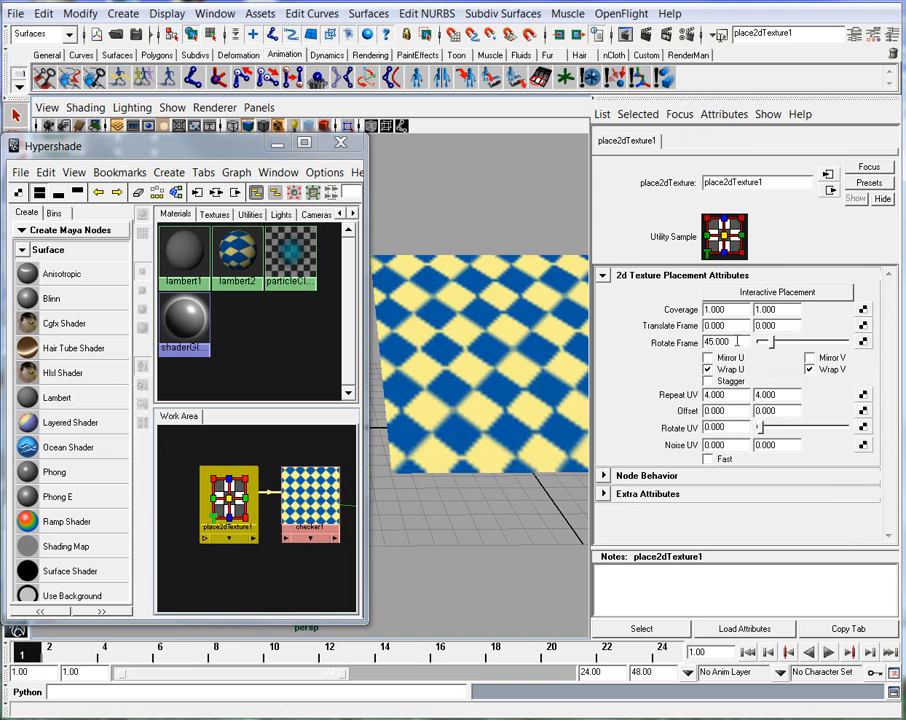
# Return Rotate Frame to 0 to compare the unrotated pattern, then set it to 45 again
pyautogui.moveTo(769, 344); pyautogui.dragTo(754, 345)
pyautogui.keyDown('alt'); pyautogui.moveTo(539, 362); pyautogui.dragTo(494, 360, button='middle'); pyautogui.keyUp('alt')
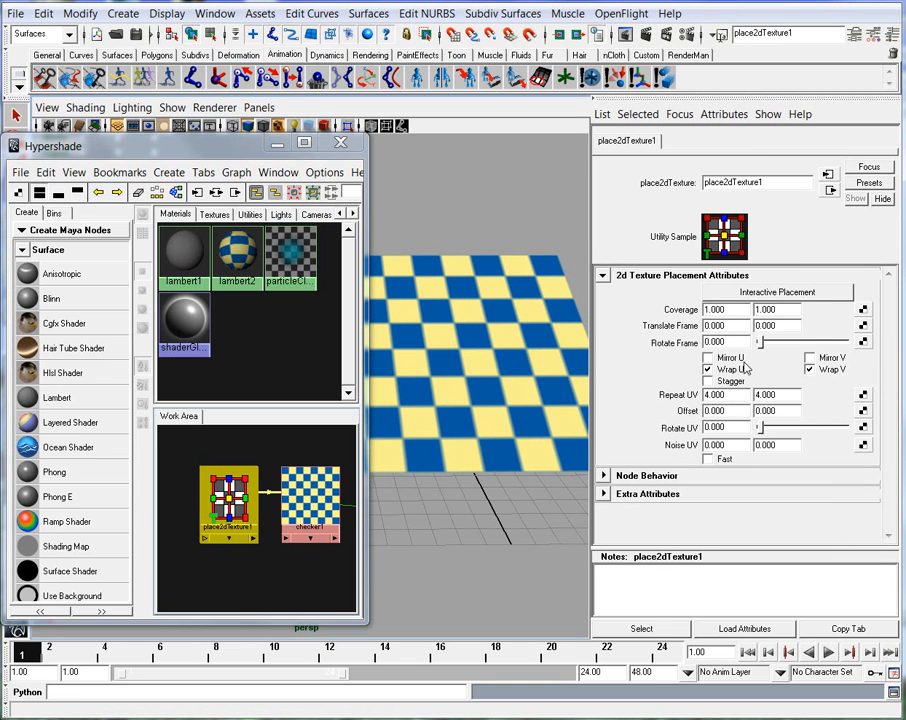
pyautogui.click(726, 342)
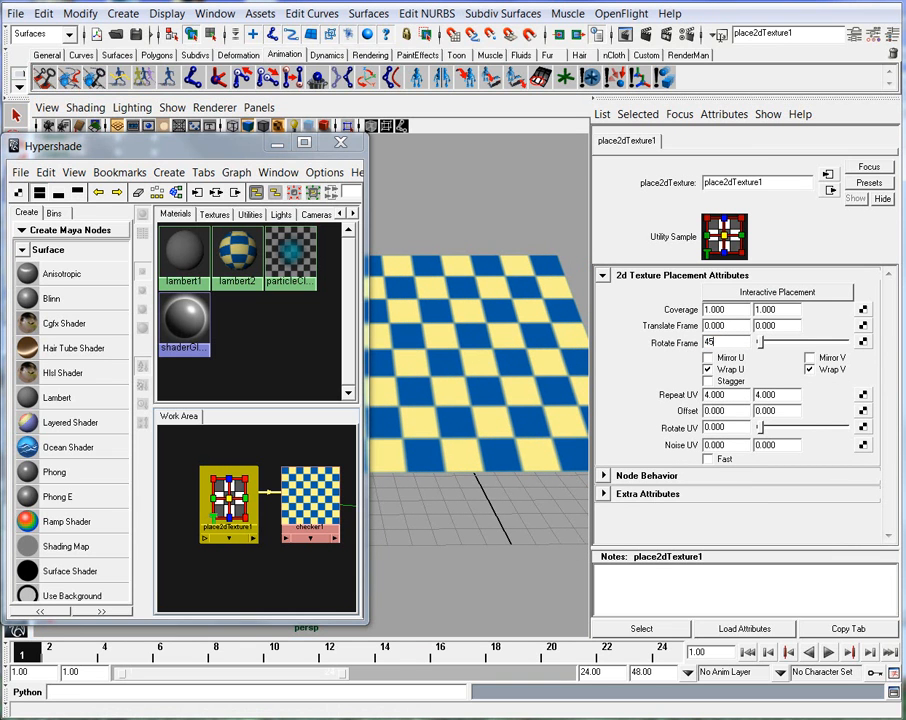
pyautogui.write('45')
pyautogui.press('Return')
pyautogui.keyDown('alt'); pyautogui.moveTo(483, 369); pyautogui.dragTo(450, 366); pyautogui.keyUp('alt')
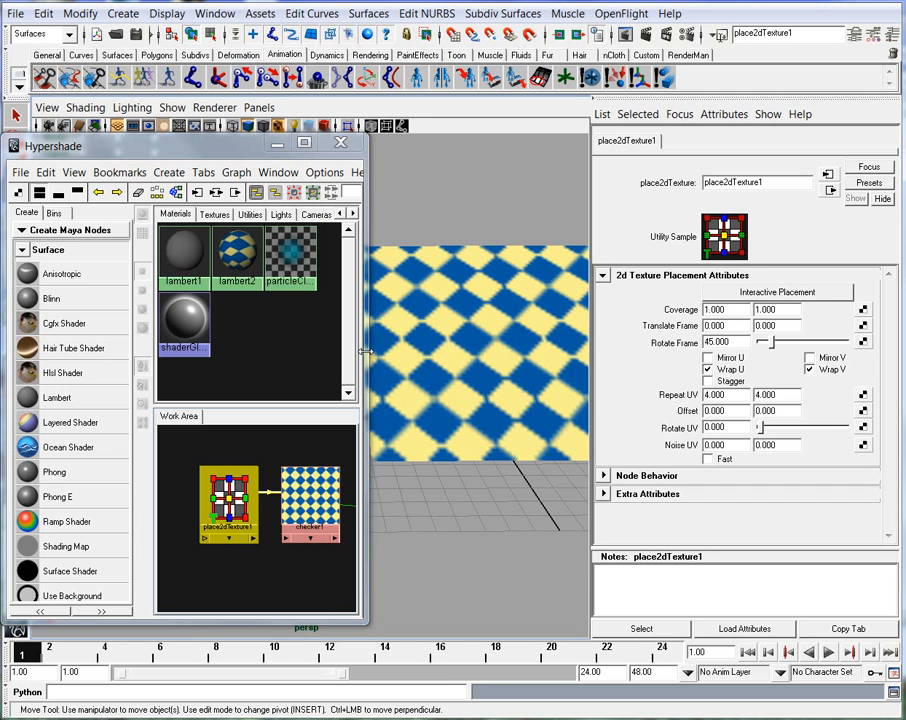
# Narrow the Hypershade window further to view the whole plane and reset Rotate Frame to 0
pyautogui.moveTo(367, 358); pyautogui.dragTo(320, 364)
pyautogui.keyDown('alt'); pyautogui.moveTo(505, 366); pyautogui.dragTo(402, 370, button='middle'); pyautogui.keyUp('alt')
pyautogui.keyDown('alt'); pyautogui.moveTo(385, 375); pyautogui.dragTo(463, 386); pyautogui.keyUp('alt')
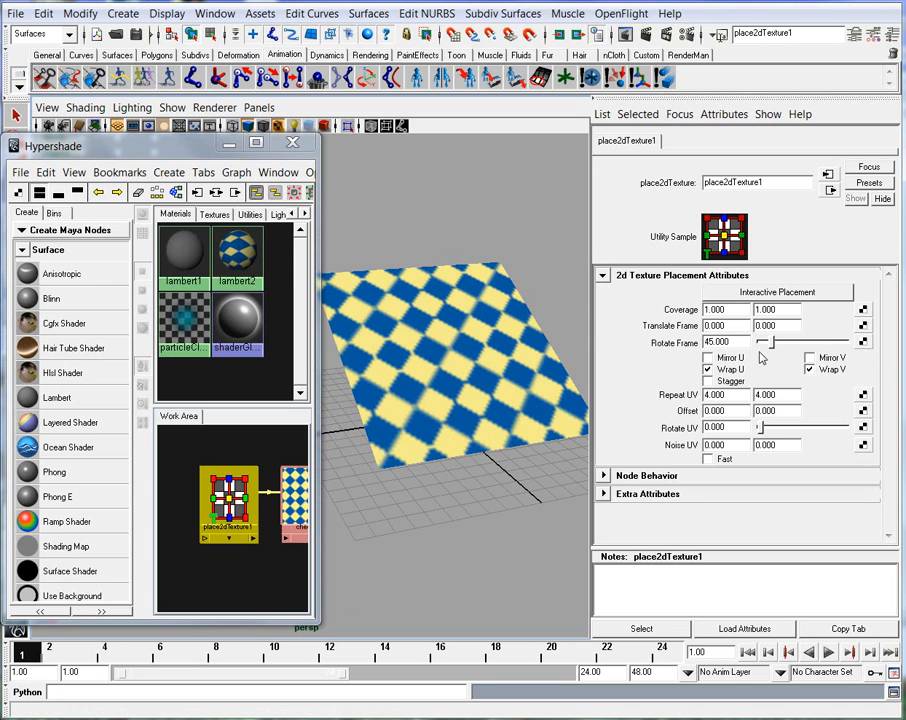
pyautogui.moveTo(775, 345); pyautogui.dragTo(758, 344)
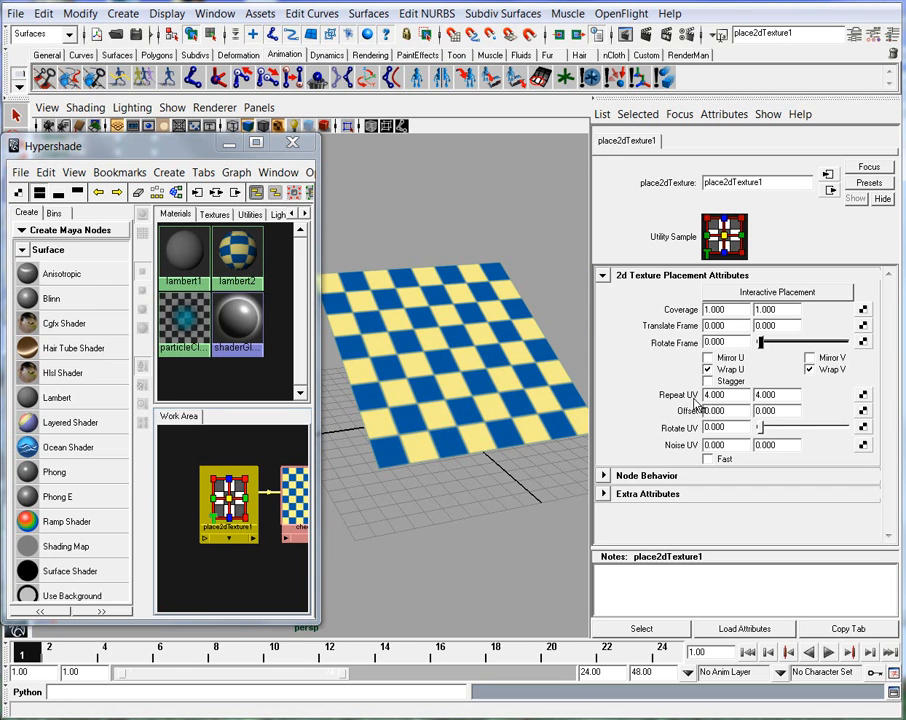
pyautogui.keyDown('alt'); pyautogui.moveTo(421, 368); pyautogui.dragTo(366, 307); pyautogui.keyUp('alt')
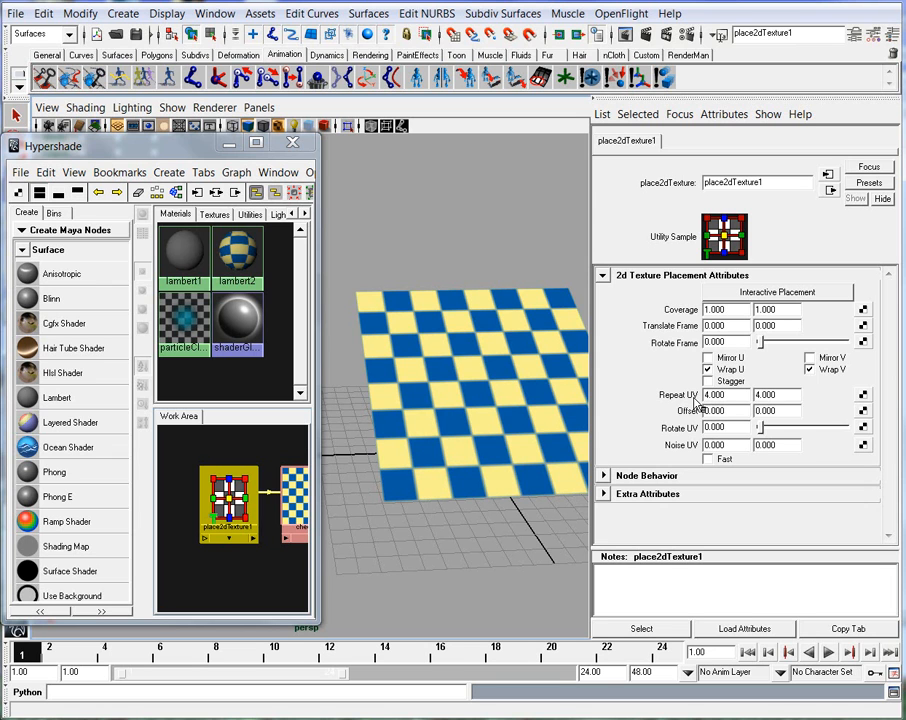
# Select the checkered plane and follow its lambert2 color connection through checker1 to the place2dTexture1 attributes
pyautogui.click(441, 393)
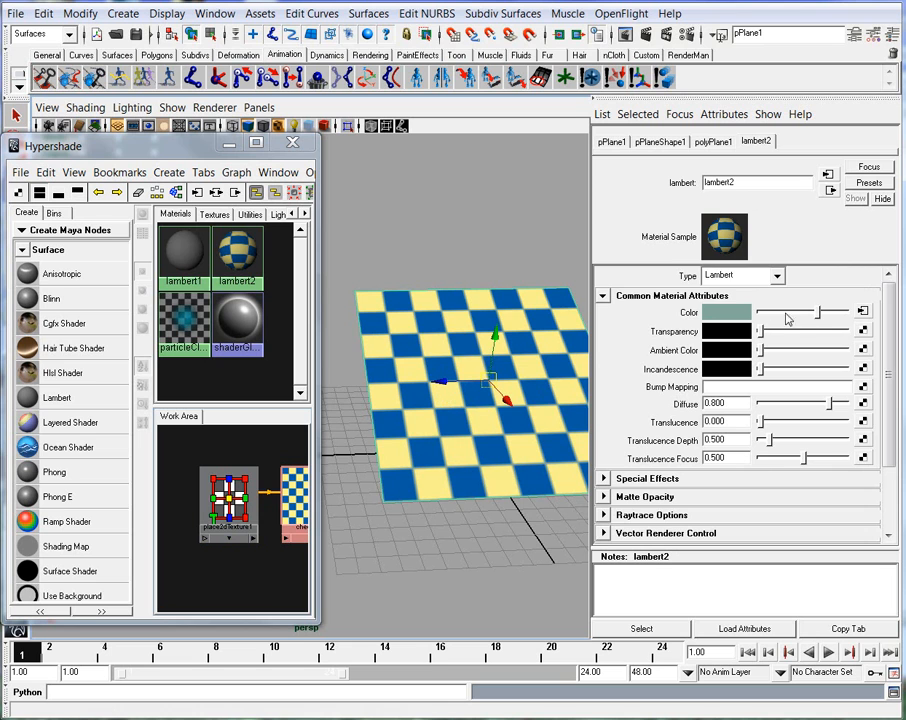
pyautogui.click(862, 313)
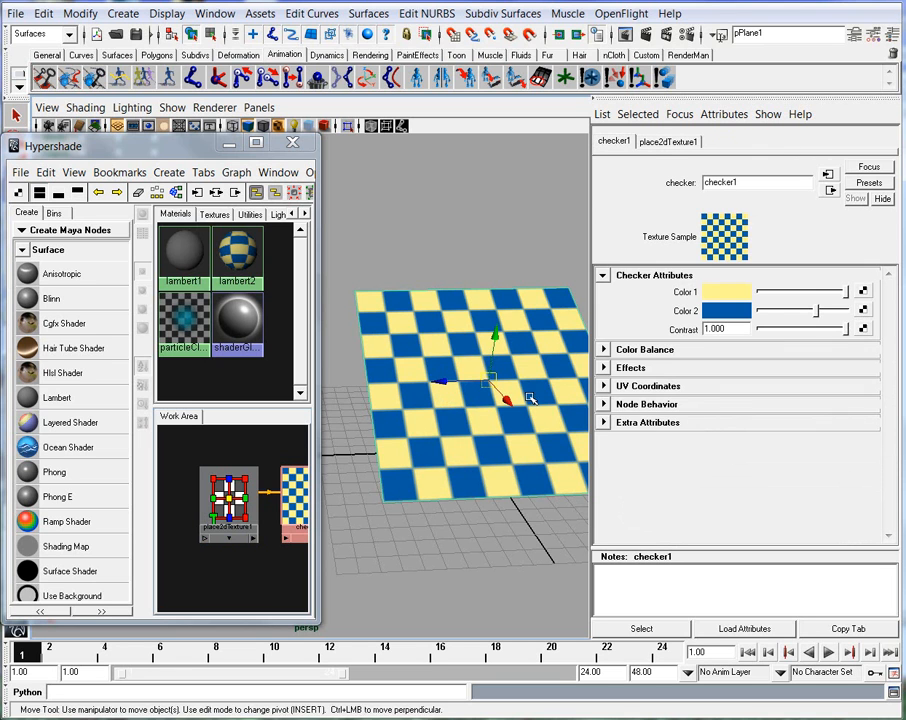
pyautogui.click(668, 141)
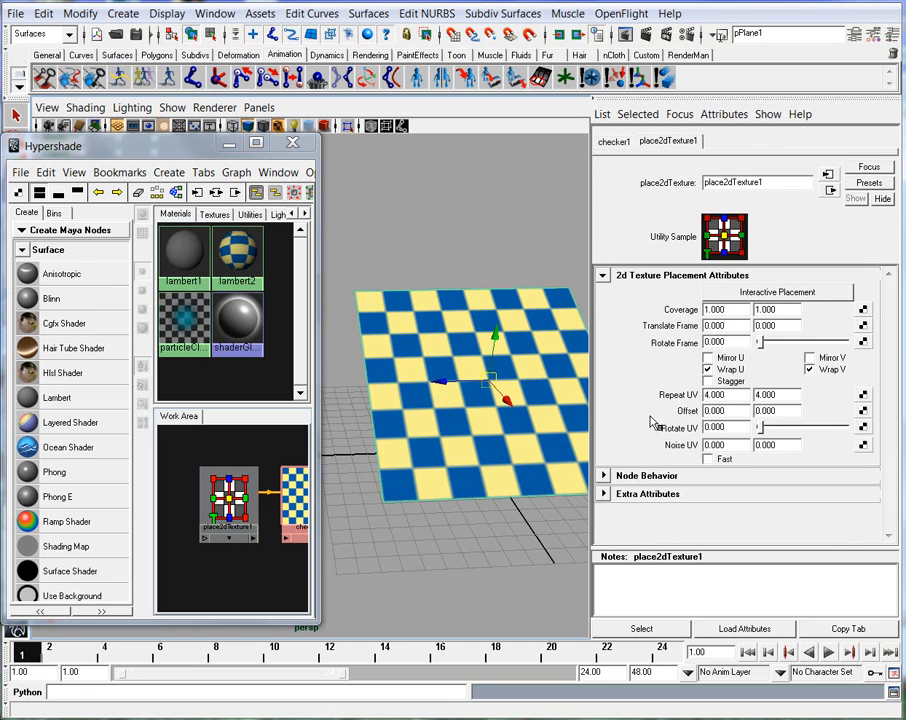
# Set the U value of Repeat UV to 1 and examine the stretched checkers on the plane
pyautogui.moveTo(729, 396); pyautogui.dragTo(695, 390)
pyautogui.moveTo(788, 394); pyautogui.dragTo(688, 400)
pyautogui.click(734, 400)
pyautogui.write('1')
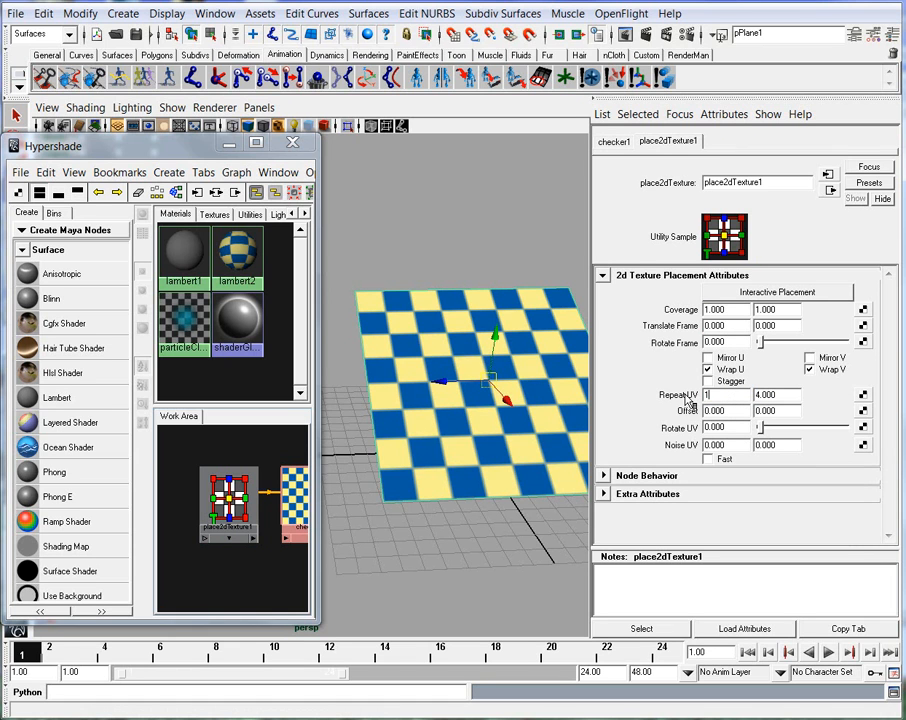
pyautogui.click(792, 394)
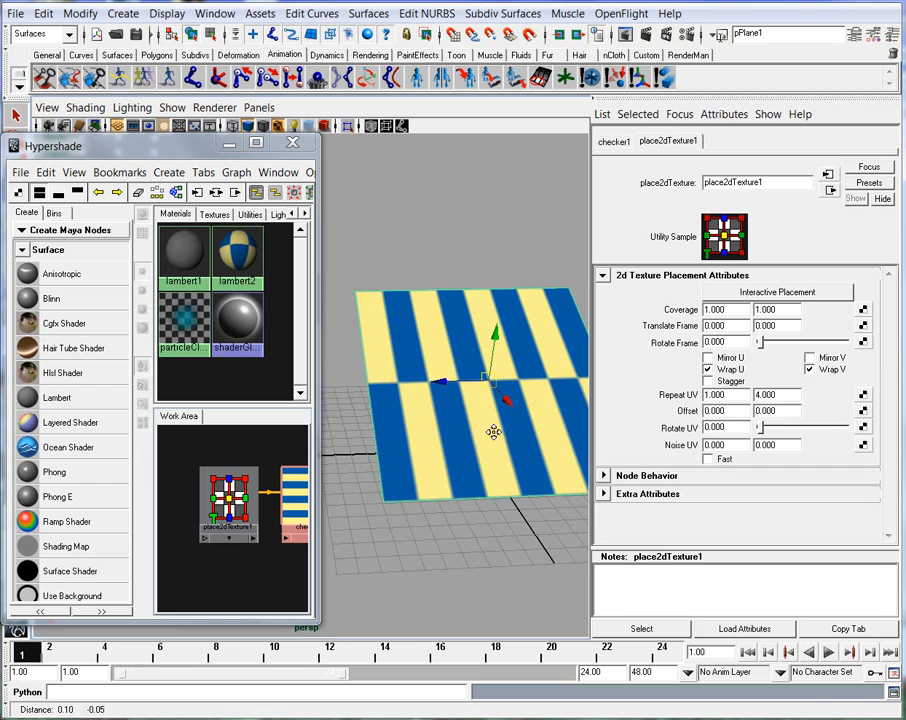
pyautogui.keyDown('alt'); pyautogui.moveTo(510, 439); pyautogui.dragTo(471, 439); pyautogui.keyUp('alt')
pyautogui.keyDown('alt'); pyautogui.moveTo(471, 439); pyautogui.dragTo(480, 443, button='middle'); pyautogui.keyUp('alt')
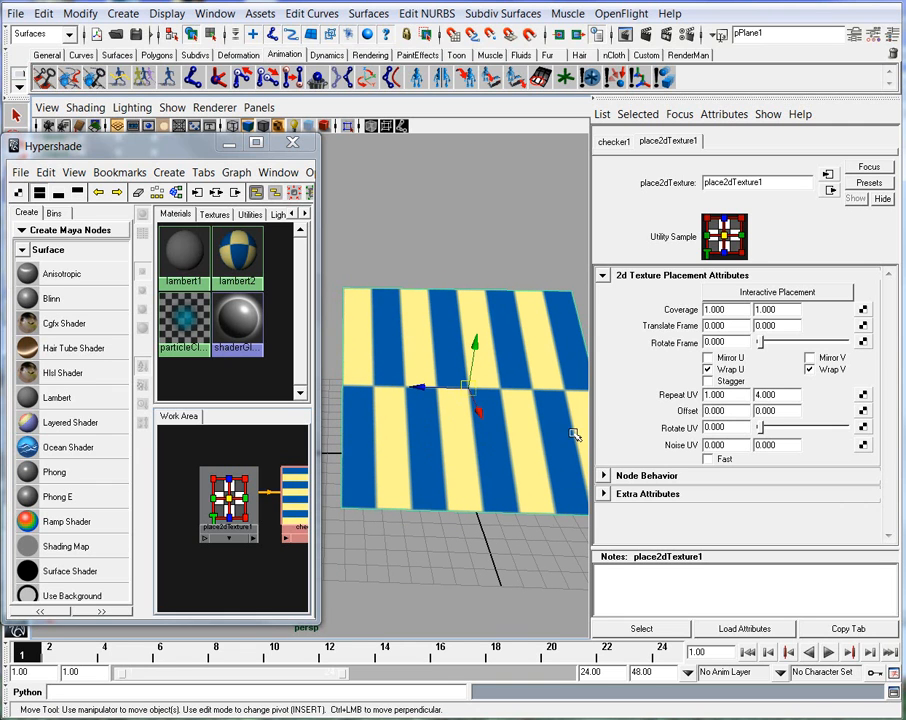
# Set the V value of Repeat UV to 1 and examine the enlarged checker pattern on the plane
pyautogui.doubleClick(785, 395)
pyautogui.write('1')
pyautogui.press('Return')
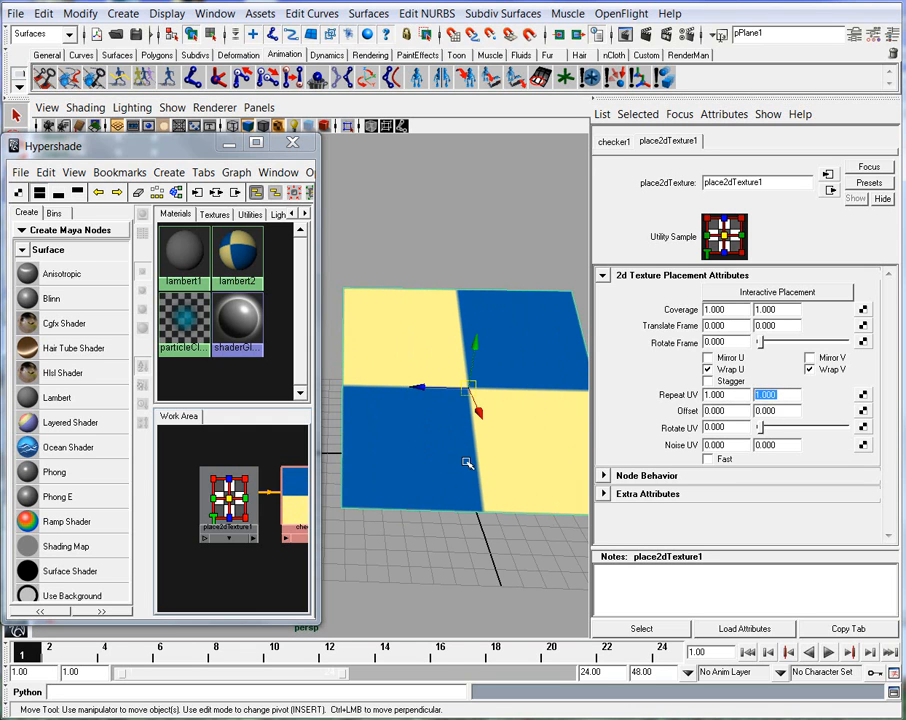
pyautogui.keyDown('alt'); pyautogui.moveTo(480, 440); pyautogui.dragTo(476, 422, button='middle'); pyautogui.keyUp('alt')
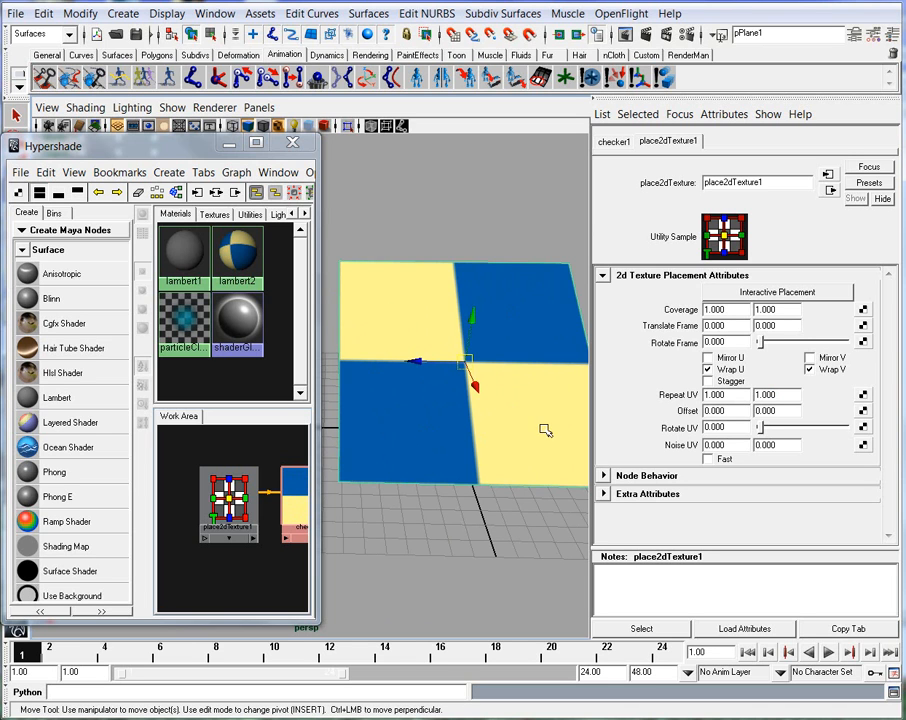
# Set both the U and V values of Repeat UV to 6
pyautogui.click(706, 395)
pyautogui.write('3')
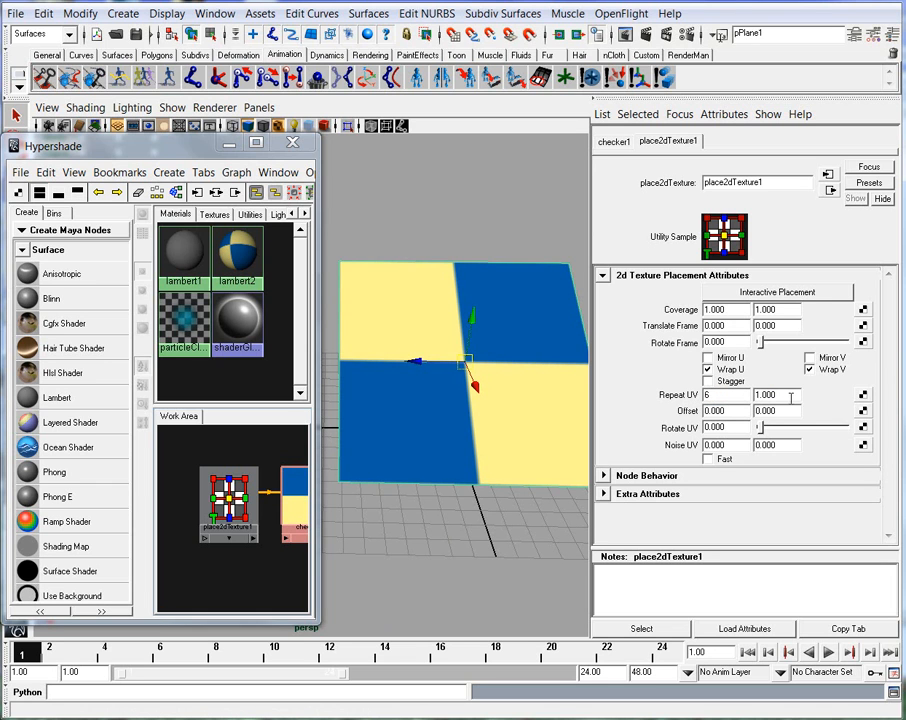
pyautogui.press('Tab')
pyautogui.write('6')
pyautogui.press('Return')
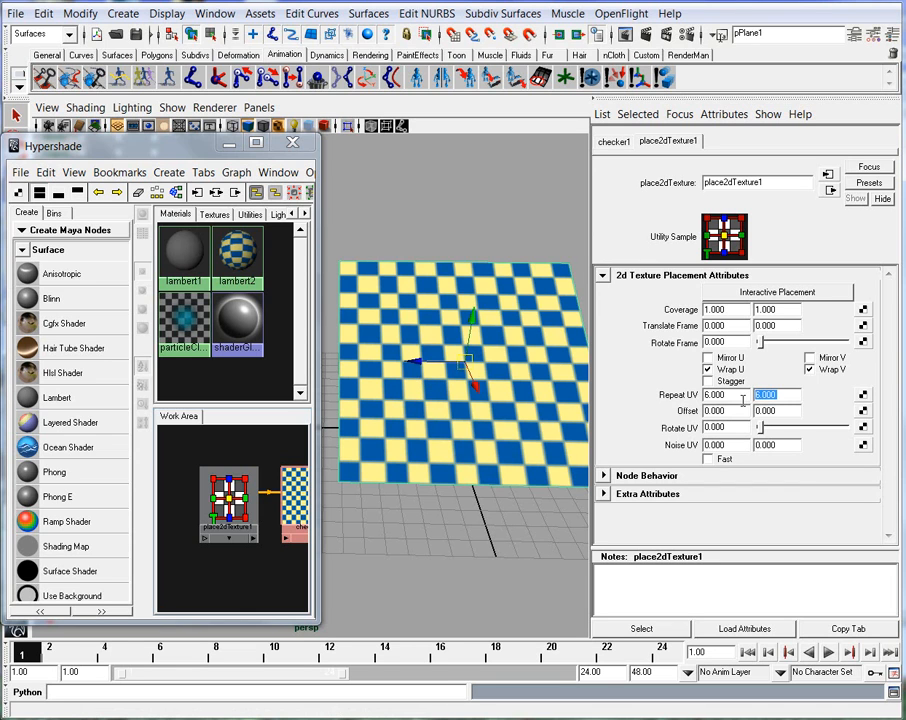
# Set both the U and V values of Repeat UV to 10
pyautogui.moveTo(727, 395); pyautogui.dragTo(685, 393)
pyautogui.write('10')
pyautogui.press('Tab')
pyautogui.write('10')
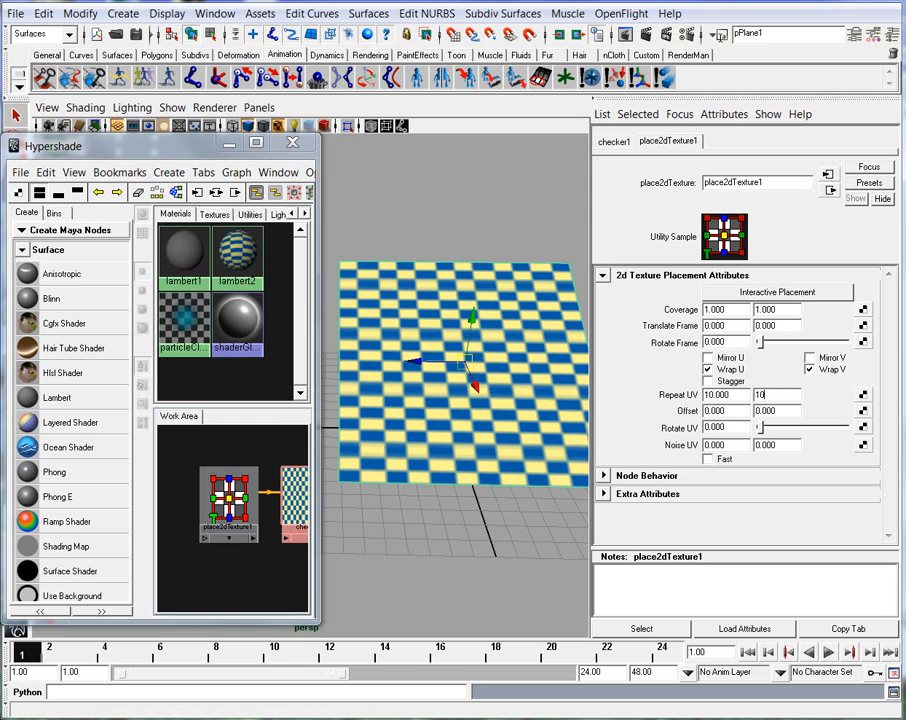
pyautogui.press('Return')
# Examine the checker squares on the plane up close and from a distance
pyautogui.keyDown('alt'); pyautogui.moveTo(432, 452); pyautogui.dragTo(426, 452, button='middle'); pyautogui.keyUp('alt')
pyautogui.keyDown('alt'); pyautogui.moveTo(441, 416); pyautogui.dragTo(502, 443, button='right'); pyautogui.keyUp('alt')
pyautogui.keyDown('alt'); pyautogui.moveTo(502, 443); pyautogui.dragTo(436, 445, button='middle'); pyautogui.keyUp('alt')
pyautogui.keyDown('alt'); pyautogui.moveTo(436, 445); pyautogui.dragTo(541, 451, button='right'); pyautogui.keyUp('alt')
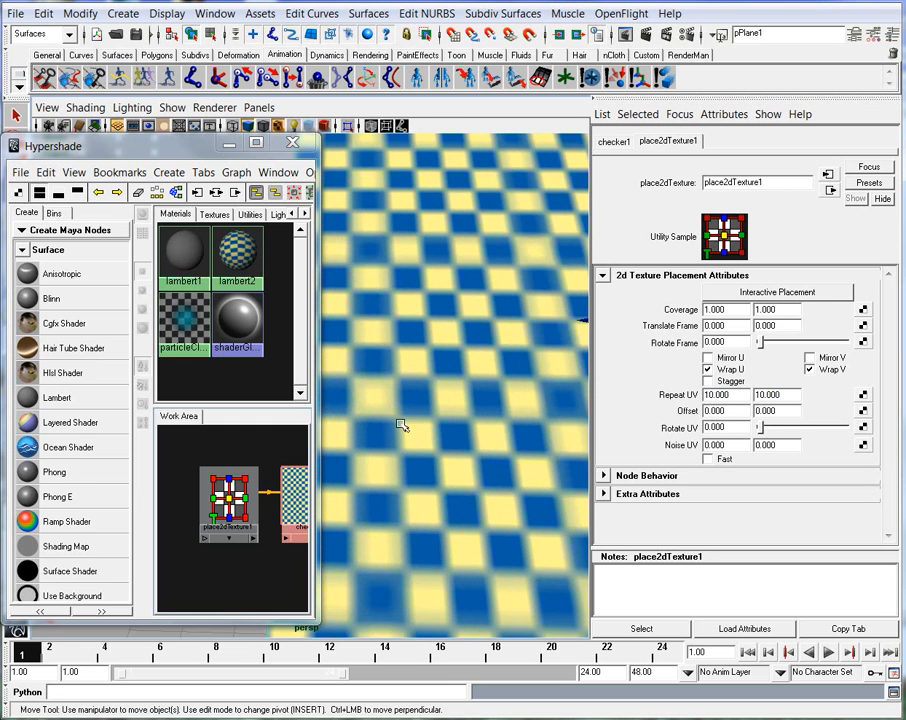
pyautogui.keyDown('alt'); pyautogui.moveTo(401, 427); pyautogui.dragTo(453, 436, button='middle'); pyautogui.keyUp('alt')
pyautogui.keyDown('alt'); pyautogui.moveTo(513, 458); pyautogui.dragTo(374, 452, button='right'); pyautogui.keyUp('alt')
pyautogui.keyDown('alt'); pyautogui.moveTo(495, 490); pyautogui.dragTo(480, 494, button='middle'); pyautogui.keyUp('alt')
pyautogui.keyDown('alt'); pyautogui.moveTo(493, 515); pyautogui.dragTo(486, 477); pyautogui.keyUp('alt')
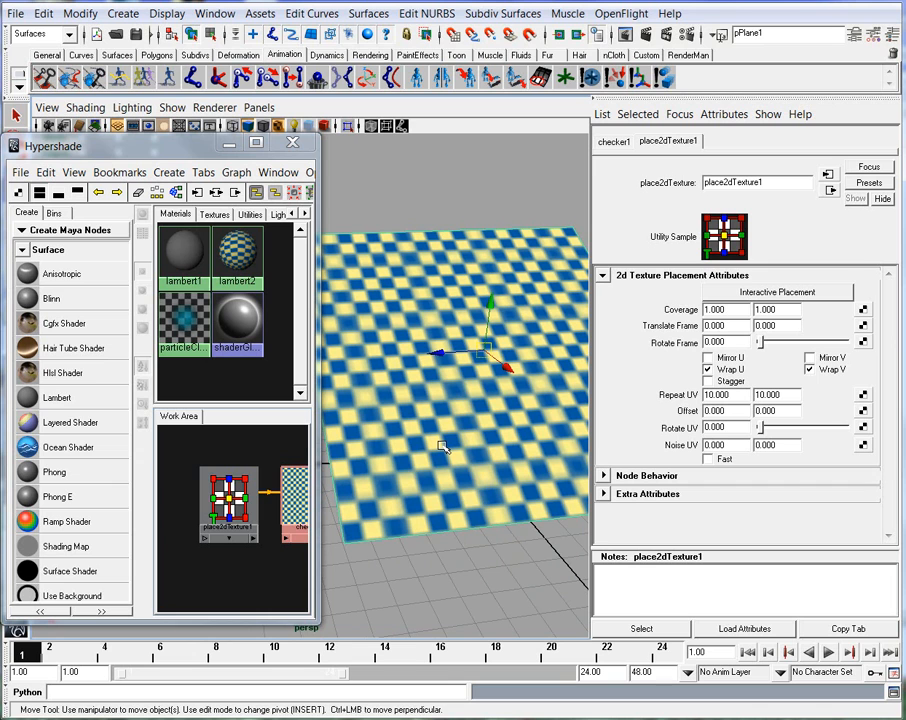
# Set both the U and V values of Repeat UV to 100 and view the dense pattern on the plane
pyautogui.click(739, 395)
pyautogui.write('100')
pyautogui.press('Return')
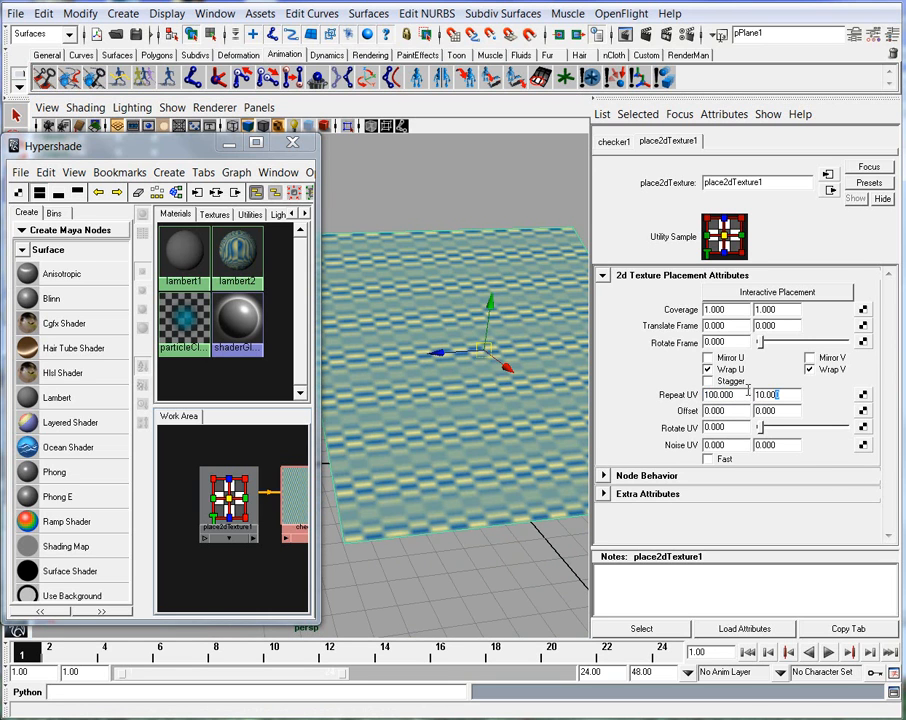
pyautogui.click(790, 394)
pyautogui.write('100')
pyautogui.press('Return')
pyautogui.keyDown('alt'); pyautogui.moveTo(500, 428); pyautogui.dragTo(430, 436, button='right'); pyautogui.keyUp('alt')
# Set both the U and V values of Repeat UV to 4 and view the whole plane at an angle
pyautogui.moveTo(794, 398); pyautogui.dragTo(683, 400)
pyautogui.write('44')
pyautogui.press('Return')
pyautogui.keyDown('alt'); pyautogui.moveTo(557, 448); pyautogui.dragTo(512, 437); pyautogui.keyUp('alt')
pyautogui.keyDown('alt'); pyautogui.moveTo(512, 437); pyautogui.dragTo(443, 431, button='right'); pyautogui.keyUp('alt')
pyautogui.keyDown('alt'); pyautogui.moveTo(443, 431); pyautogui.dragTo(457, 431); pyautogui.keyUp('alt')
pyautogui.keyDown('alt'); pyautogui.moveTo(457, 431); pyautogui.dragTo(491, 436, button='middle'); pyautogui.keyUp('alt')
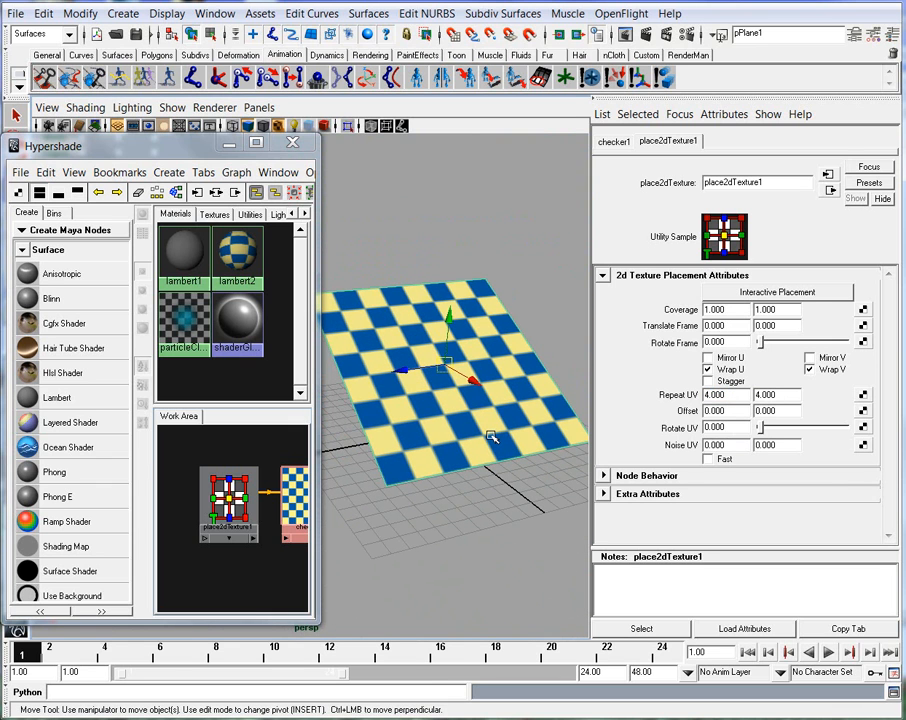
# Move the Hypershade window slightly aside and deselect the checkered plane
pyautogui.moveTo(196, 148); pyautogui.dragTo(179, 148)
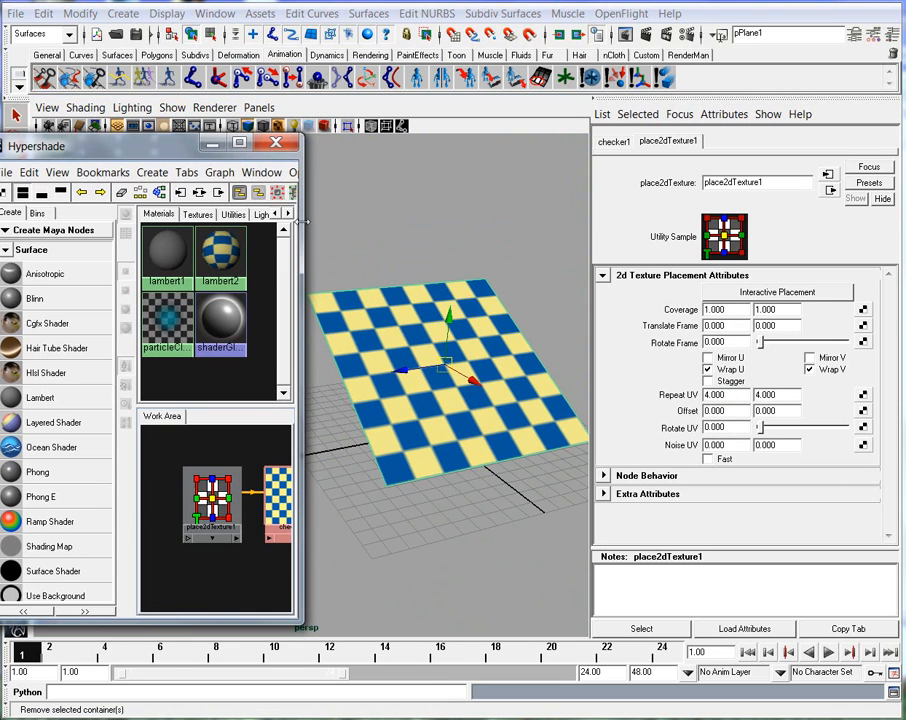
pyautogui.keyDown('alt'); pyautogui.moveTo(474, 385); pyautogui.dragTo(498, 386, button='middle'); pyautogui.keyUp('alt')
pyautogui.keyDown('alt'); pyautogui.moveTo(498, 386); pyautogui.dragTo(460, 340); pyautogui.keyUp('alt')
pyautogui.keyDown('alt'); pyautogui.moveTo(520, 402); pyautogui.dragTo(432, 390, button='right'); pyautogui.keyUp('alt')
pyautogui.keyDown('alt'); pyautogui.moveTo(432, 390); pyautogui.dragTo(435, 425); pyautogui.keyUp('alt')
pyautogui.click(433, 423)
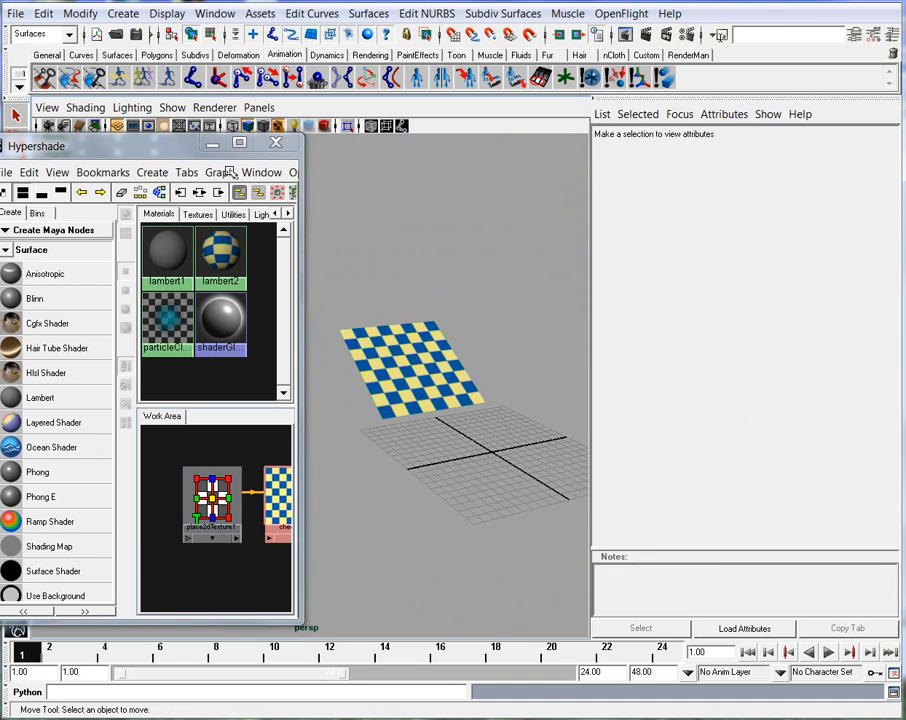
# Create a polygon sphere at the center of the grid
pyautogui.click(123, 13)
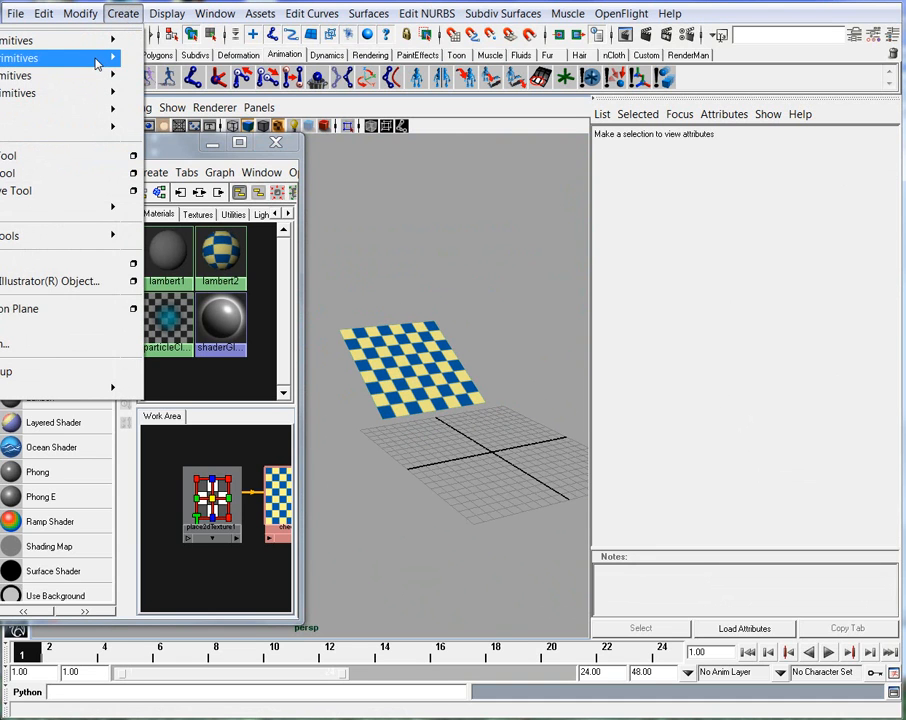
pyautogui.click(0, 59)
pyautogui.keyDown('alt'); pyautogui.moveTo(497, 441); pyautogui.dragTo(457, 421, button='middle'); pyautogui.keyUp('alt')
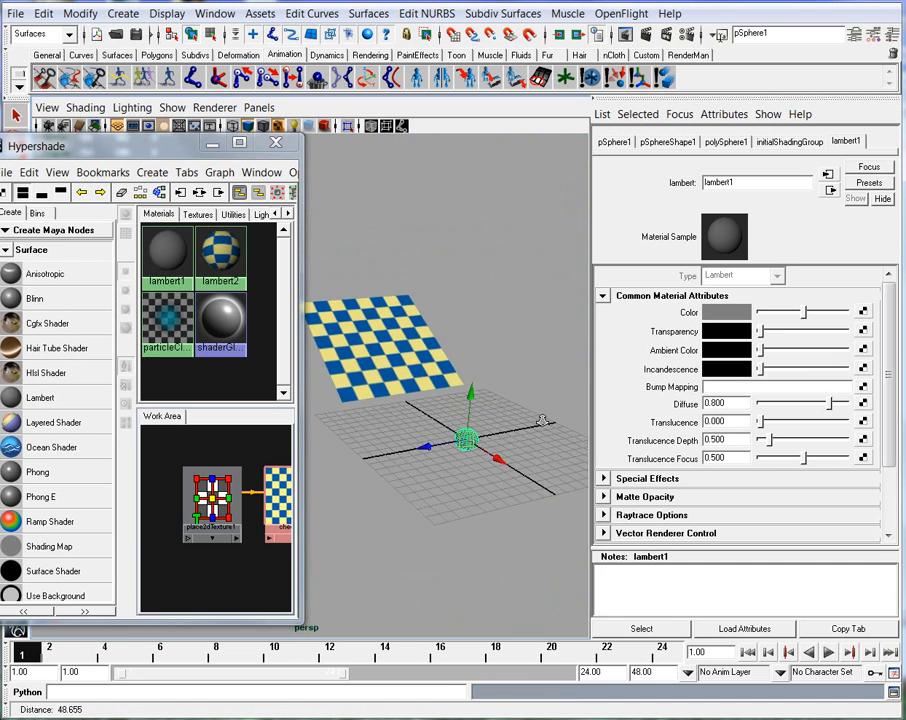
pyautogui.keyDown('alt'); pyautogui.moveTo(457, 421); pyautogui.dragTo(520, 443, button='right'); pyautogui.keyUp('alt')
pyautogui.keyDown('alt'); pyautogui.moveTo(520, 443); pyautogui.dragTo(442, 396, button='middle'); pyautogui.keyUp('alt')
pyautogui.keyDown('alt'); pyautogui.moveTo(442, 396); pyautogui.dragTo(516, 464, button='right'); pyautogui.keyUp('alt')
pyautogui.keyDown('alt'); pyautogui.moveTo(516, 464); pyautogui.dragTo(473, 464, button='middle'); pyautogui.keyUp('alt')
# Assign the lambert2 material from the Hypershade work area to the sphere and clear the selection
pyautogui.keyDown('alt'); pyautogui.moveTo(236, 477); pyautogui.dragTo(118, 482, button='middle'); pyautogui.keyUp('alt')
pyautogui.keyDown('alt'); pyautogui.moveTo(269, 505); pyautogui.dragTo(446, 430, button='middle'); pyautogui.keyUp('alt')
pyautogui.keyDown('alt'); pyautogui.moveTo(417, 477); pyautogui.dragTo(484, 509, button='right'); pyautogui.keyUp('alt')
pyautogui.click(484, 509)
# Examine how the checker texture wraps around the sphere from several angles
pyautogui.keyDown('alt'); pyautogui.moveTo(484, 509); pyautogui.dragTo(400, 496); pyautogui.keyUp('alt')
pyautogui.keyDown('alt'); pyautogui.moveTo(394, 499); pyautogui.dragTo(404, 431, button='middle'); pyautogui.keyUp('alt')
pyautogui.keyDown('alt'); pyautogui.moveTo(404, 431); pyautogui.dragTo(502, 440, button='right'); pyautogui.keyUp('alt')
pyautogui.keyDown('alt'); pyautogui.moveTo(502, 440); pyautogui.dragTo(466, 408); pyautogui.keyUp('alt')
pyautogui.keyDown('alt'); pyautogui.moveTo(466, 408); pyautogui.dragTo(456, 444, button='middle'); pyautogui.keyUp('alt')
pyautogui.keyDown('alt'); pyautogui.moveTo(456, 444); pyautogui.dragTo(431, 451); pyautogui.keyUp('alt')
pyautogui.keyDown('alt'); pyautogui.moveTo(431, 451); pyautogui.dragTo(500, 445, button='middle'); pyautogui.keyUp('alt')
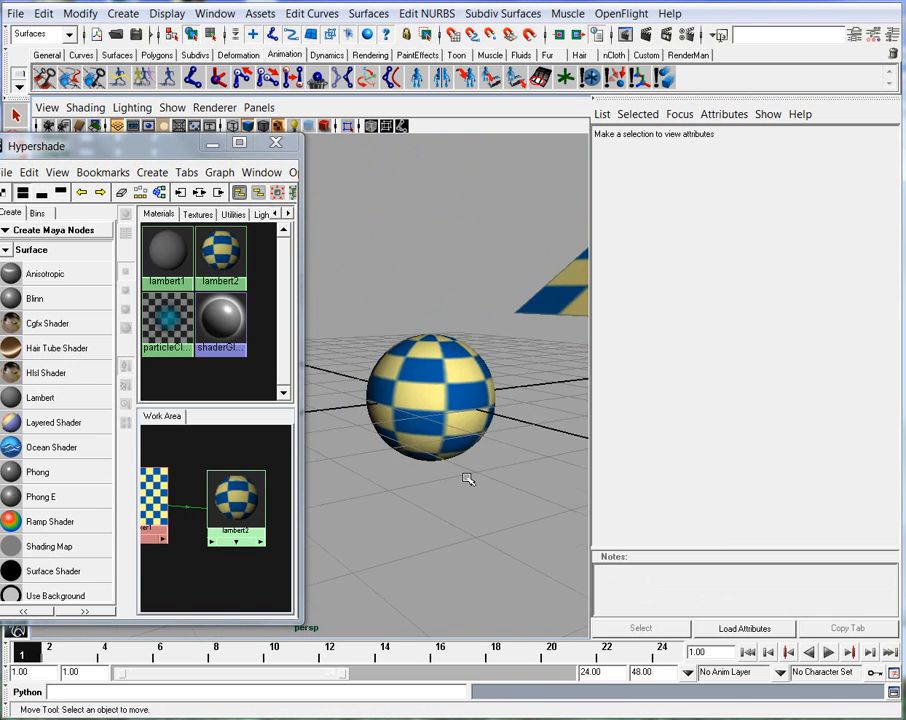
pyautogui.keyDown('alt'); pyautogui.moveTo(500, 445); pyautogui.dragTo(526, 461); pyautogui.keyUp('alt')
pyautogui.keyDown('alt'); pyautogui.moveTo(526, 461); pyautogui.dragTo(444, 449, button='middle'); pyautogui.keyUp('alt')
pyautogui.keyDown('alt'); pyautogui.moveTo(444, 449); pyautogui.dragTo(486, 453); pyautogui.keyUp('alt')
# Select the checker1 node, set both Repeat UV values to 1, and examine the pattern on the sphere
pyautogui.keyDown('alt'); pyautogui.moveTo(197, 504); pyautogui.dragTo(232, 503, button='middle'); pyautogui.keyUp('alt')
pyautogui.click(177, 502)
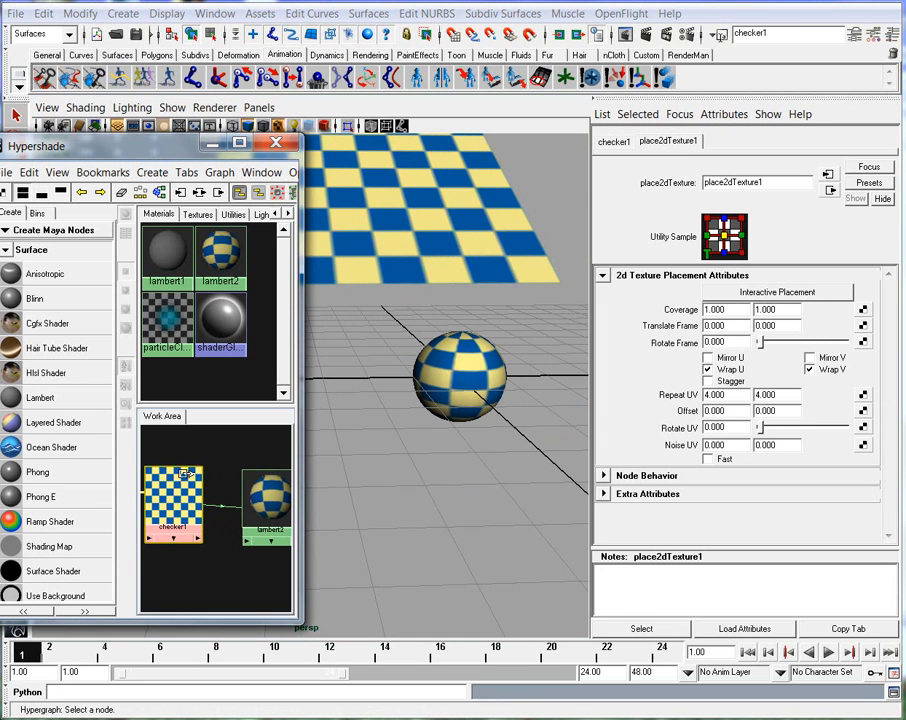
pyautogui.doubleClick(715, 394)
pyautogui.write('1')
pyautogui.press('Tab')
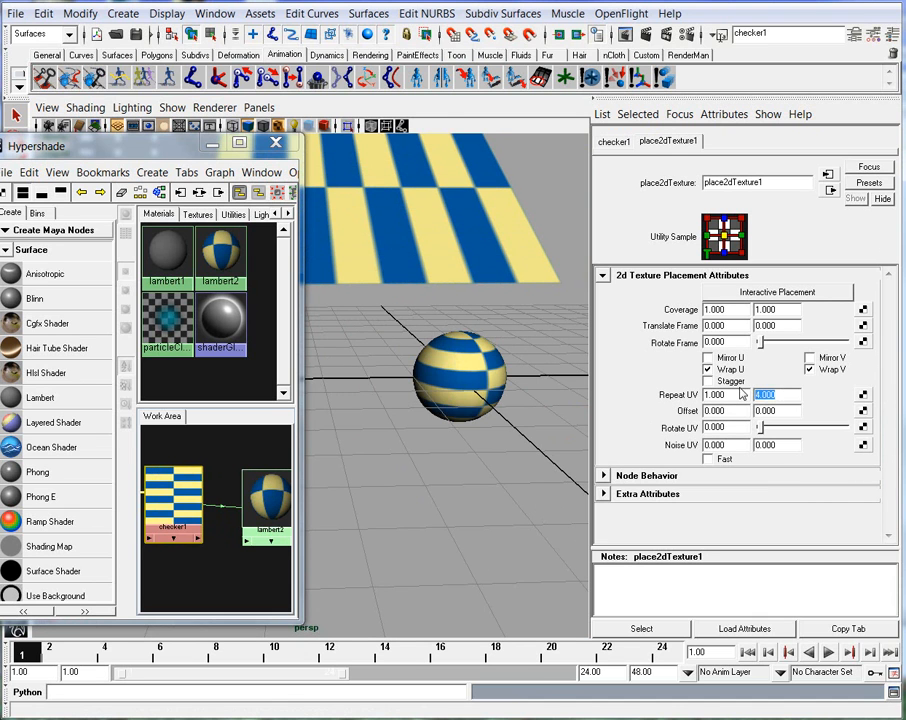
pyautogui.keyDown('alt'); pyautogui.moveTo(523, 402); pyautogui.dragTo(442, 411); pyautogui.keyUp('alt')
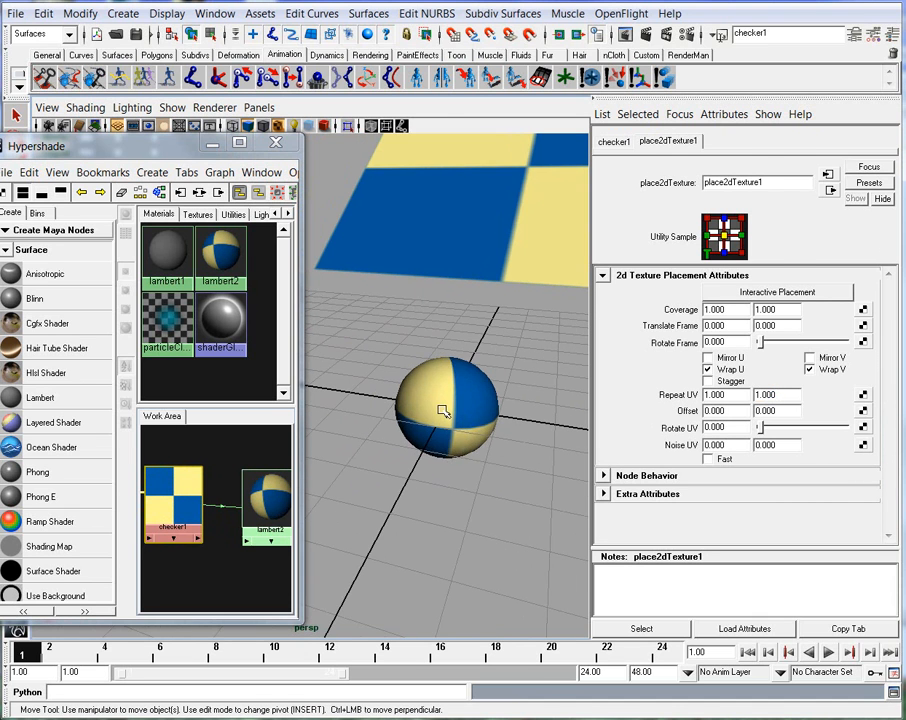
pyautogui.click(442, 411)
pyautogui.click(496, 453)
pyautogui.keyDown('alt'); pyautogui.moveTo(496, 453); pyautogui.dragTo(471, 498); pyautogui.keyUp('alt')
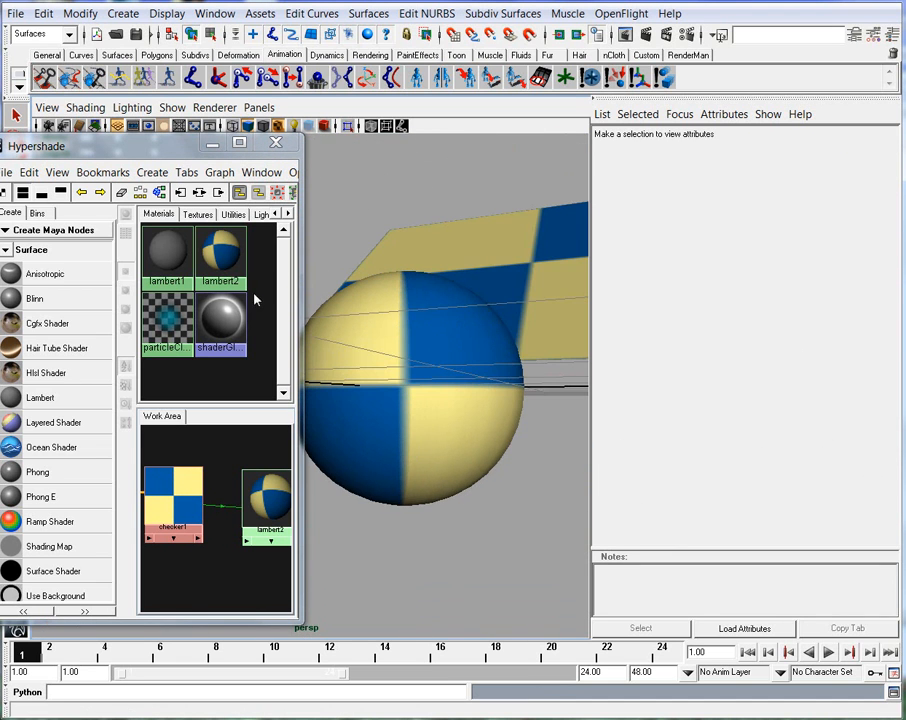
# Minimize the Hypershade, select the sphere, and follow its lambert2 color connection to the place2dTexture1 attributes
pyautogui.click(211, 144)
pyautogui.click(376, 360)
pyautogui.keyDown('alt'); pyautogui.moveTo(255, 433); pyautogui.dragTo(300, 455); pyautogui.keyUp('alt')
pyautogui.click(862, 311)
# Set the U and V values of Repeat UV to 4 each for the sphere's checker texture
pyautogui.click(740, 395)
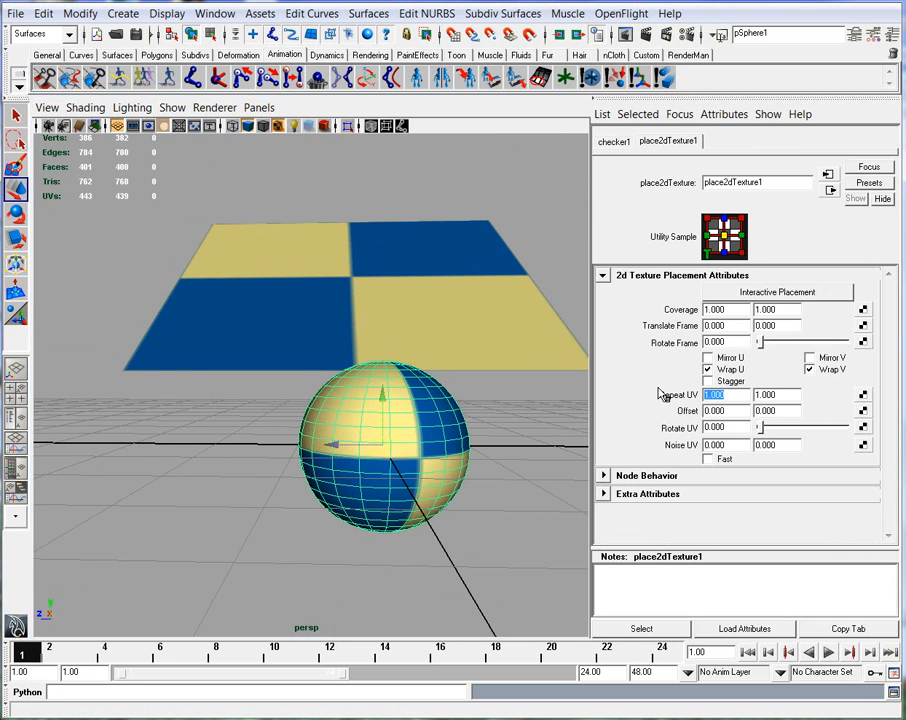
pyautogui.write('4')
pyautogui.press('Tab')
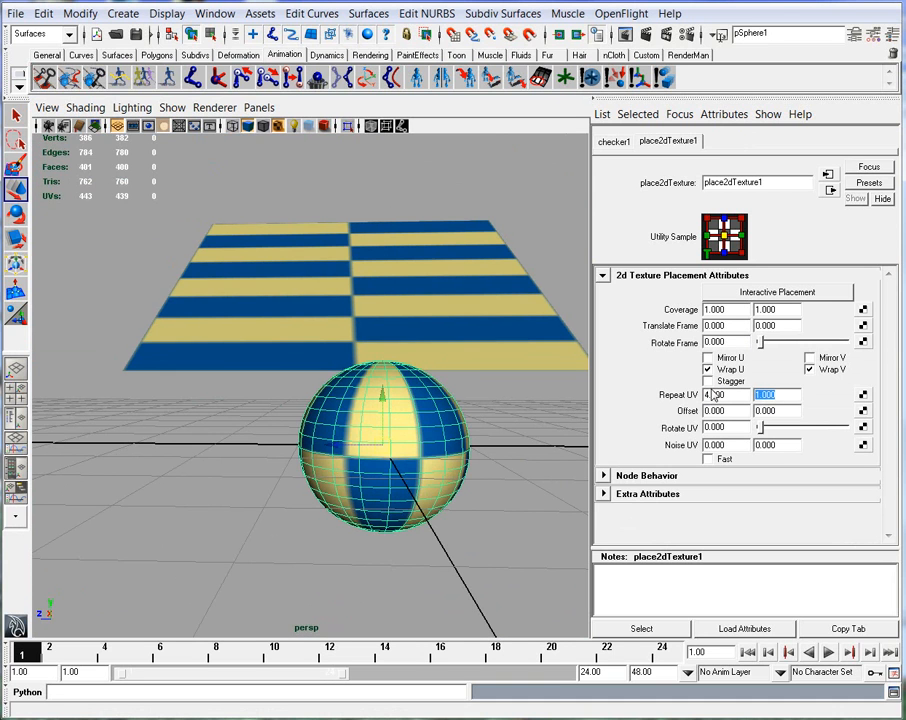
pyautogui.write('4')
pyautogui.press('Return')
# Compare the checker pattern on the selected sphere with the one on the plane
pyautogui.keyDown('alt'); pyautogui.moveTo(312, 396); pyautogui.dragTo(380, 410); pyautogui.keyUp('alt')
pyautogui.keyDown('alt'); pyautogui.moveTo(381, 414); pyautogui.dragTo(393, 504, button='right'); pyautogui.keyUp('alt')
pyautogui.keyDown('alt'); pyautogui.moveTo(393, 504); pyautogui.dragTo(393, 491, button='middle'); pyautogui.keyUp('alt')
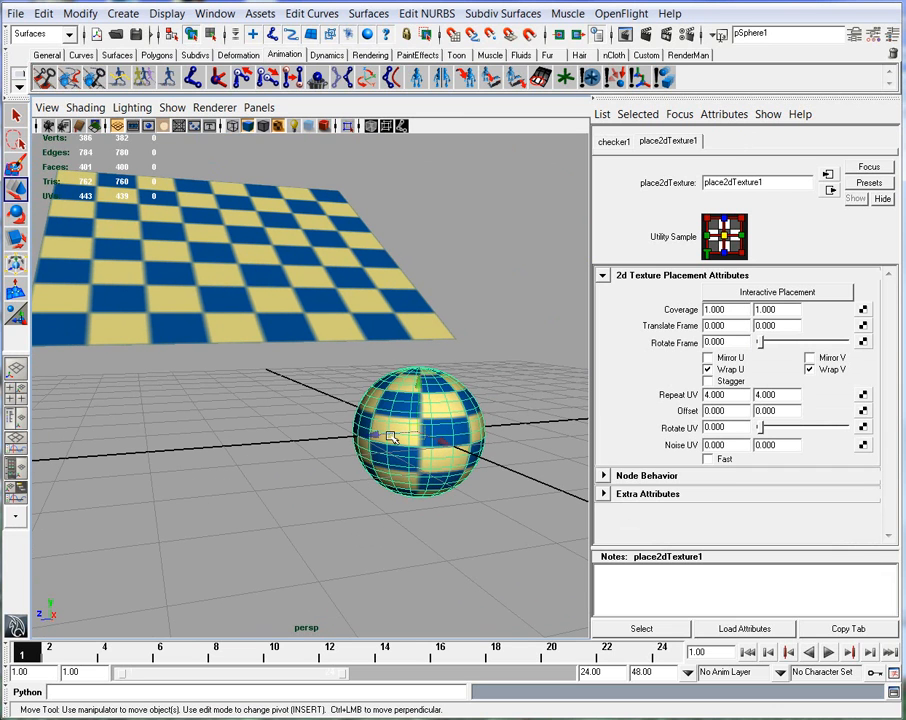
pyautogui.keyDown('alt'); pyautogui.moveTo(348, 429); pyautogui.dragTo(438, 454, button='middle'); pyautogui.keyUp('alt')
pyautogui.keyDown('alt'); pyautogui.moveTo(438, 454); pyautogui.dragTo(356, 441, button='right'); pyautogui.keyUp('alt')
pyautogui.keyDown('alt'); pyautogui.moveTo(362, 448); pyautogui.dragTo(404, 489); pyautogui.keyUp('alt')
pyautogui.keyDown('alt'); pyautogui.moveTo(430, 513); pyautogui.dragTo(428, 511, button='middle'); pyautogui.keyUp('alt')
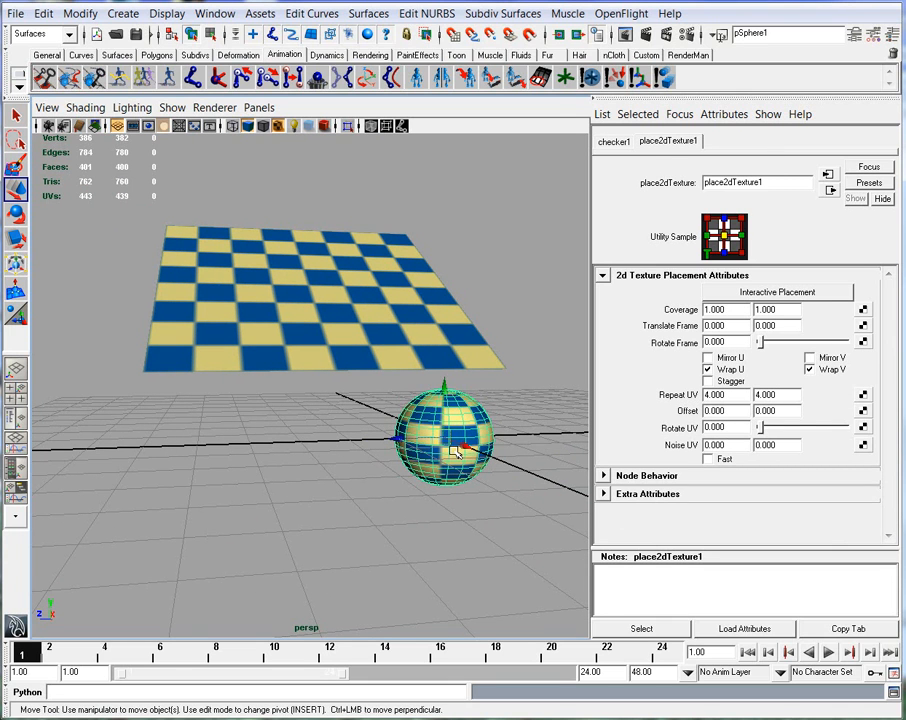
# Switch to the four-view layout and reframe the sphere in the front view
pyautogui.press('space')
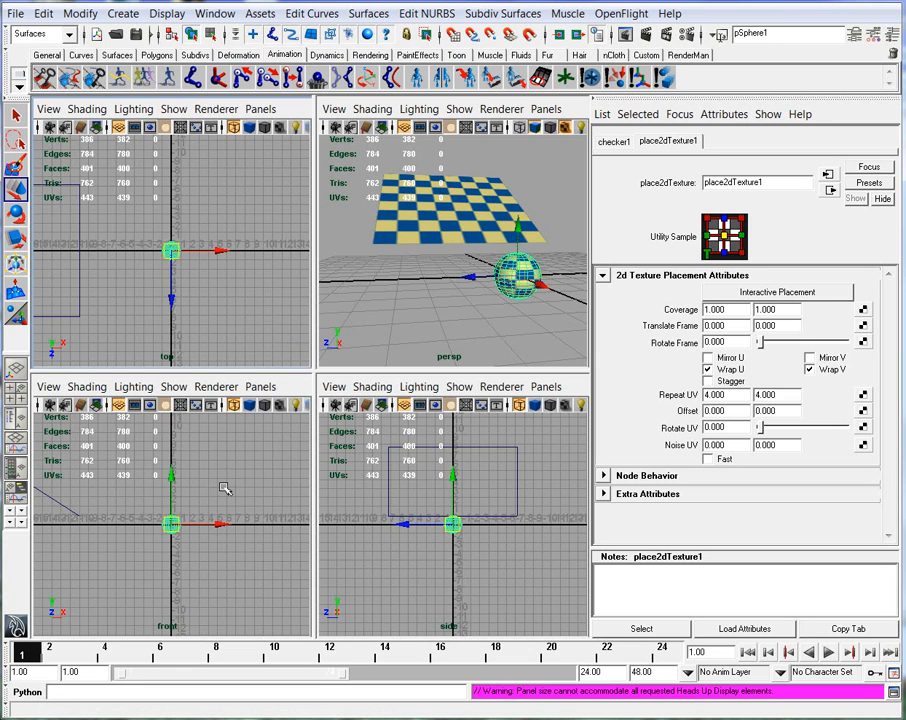
pyautogui.moveTo(206, 497); pyautogui.dragTo(207, 507, button='middle')
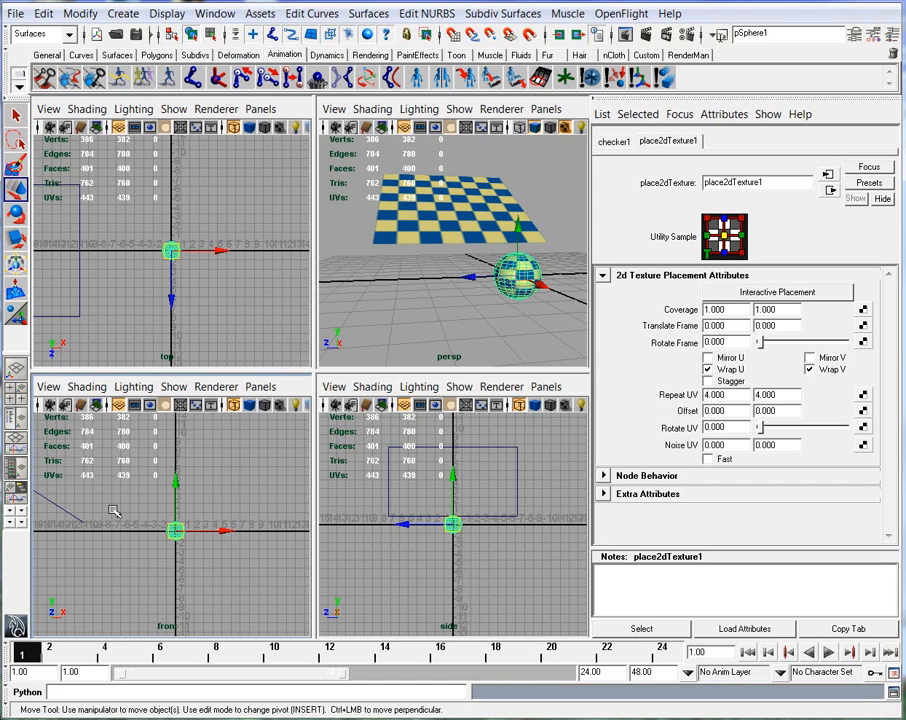
pyautogui.click(260, 386)
pyautogui.moveTo(216, 386)
pyautogui.click(194, 581)
pyautogui.keyDown('alt'); pyautogui.moveTo(197, 583); pyautogui.dragTo(177, 574, button='middle'); pyautogui.keyUp('alt')
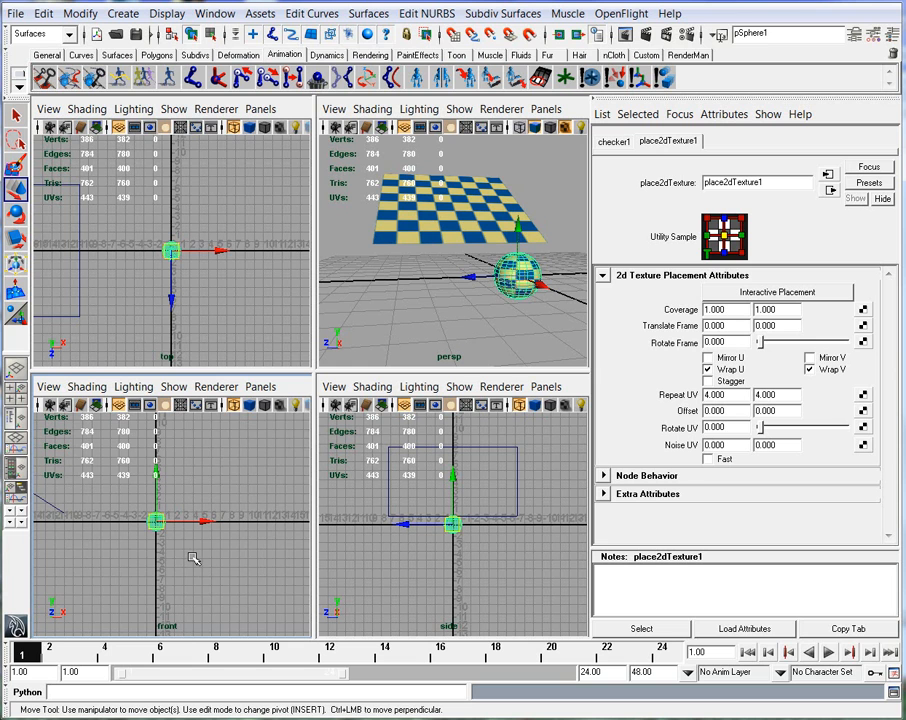
pyautogui.keyDown('alt'); pyautogui.moveTo(176, 520); pyautogui.dragTo(198, 500, button='middle'); pyautogui.keyUp('alt')
# Replace the front view with the UV Texture Editor and frame the sphere's UV layout
pyautogui.click(260, 387)
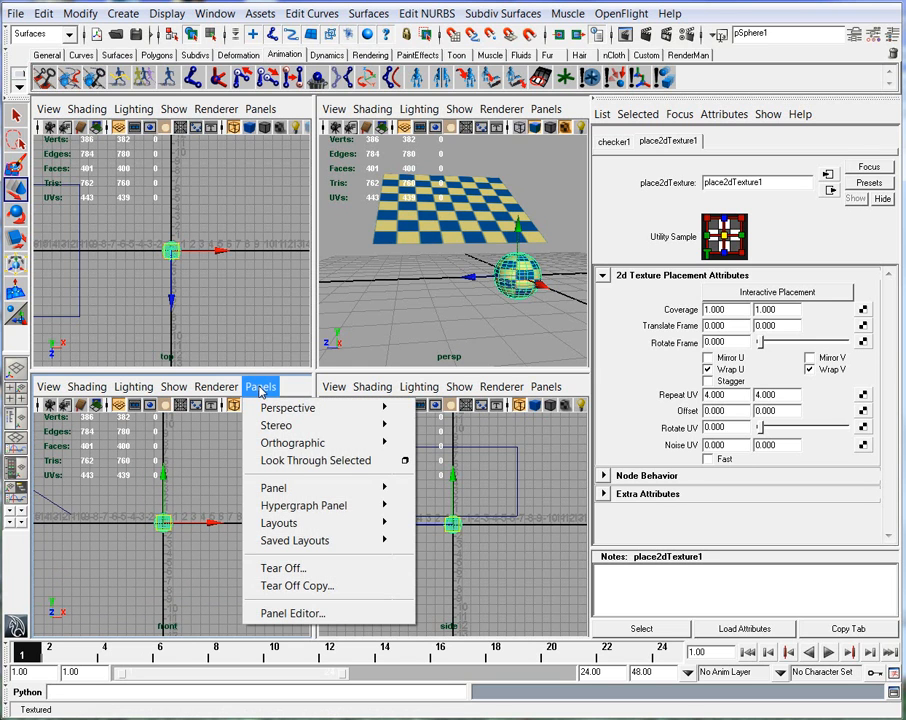
pyautogui.moveTo(279, 487)
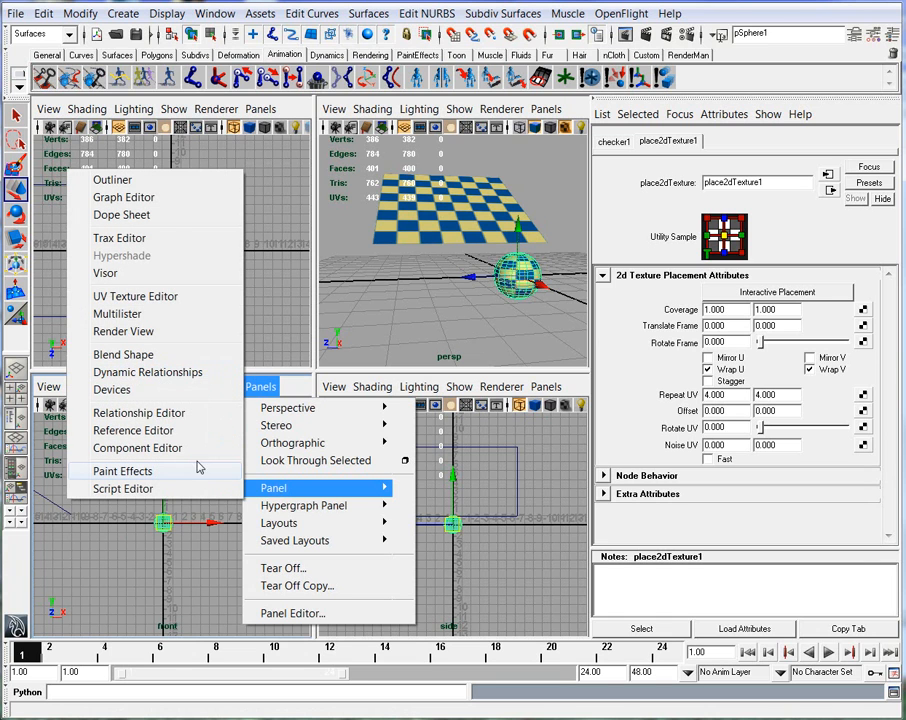
pyautogui.click(161, 301)
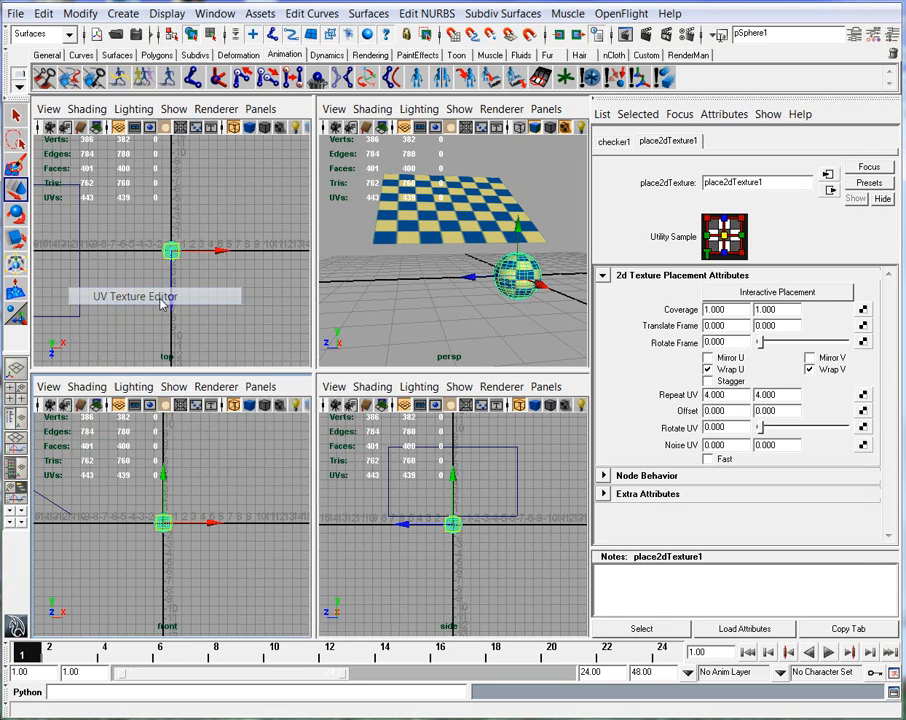
pyautogui.keyDown('alt'); pyautogui.moveTo(238, 573); pyautogui.dragTo(89, 571, button='right'); pyautogui.keyUp('alt')
pyautogui.keyDown('alt'); pyautogui.moveTo(160, 590); pyautogui.dragTo(162, 579, button='middle'); pyautogui.keyUp('alt')
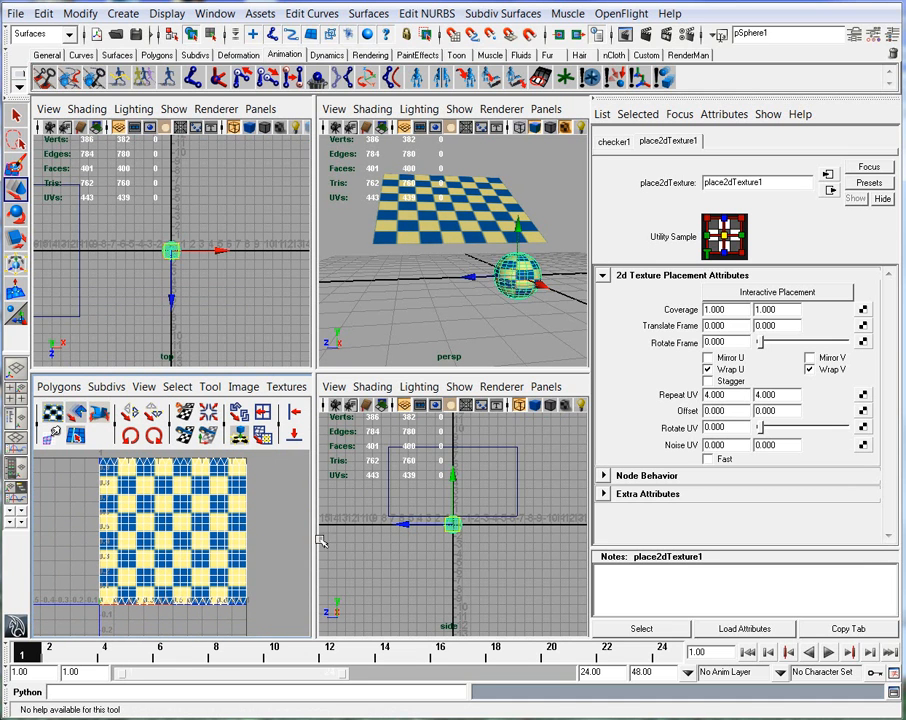
# Deselect and reselect the sphere to compare the empty UV grid with its UV layout over the checker texture
pyautogui.click(428, 333)
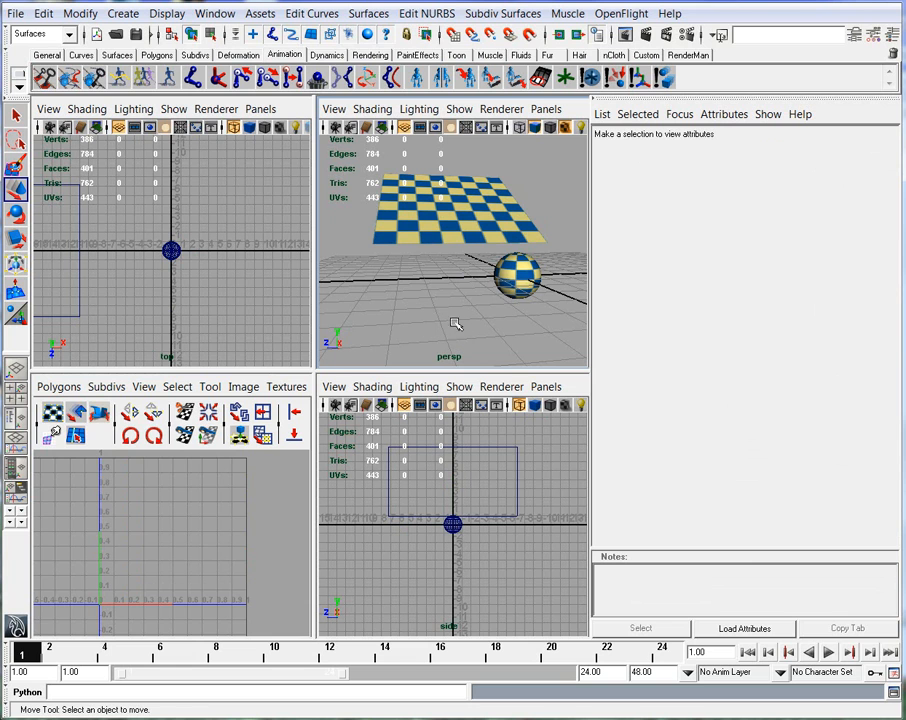
pyautogui.keyDown('alt'); pyautogui.moveTo(221, 478); pyautogui.dragTo(200, 570, button='right'); pyautogui.keyUp('alt')
pyautogui.keyDown('alt'); pyautogui.moveTo(216, 598); pyautogui.dragTo(233, 570, button='middle'); pyautogui.keyUp('alt')
pyautogui.keyDown('alt'); pyautogui.moveTo(233, 570); pyautogui.dragTo(198, 567, button='right'); pyautogui.keyUp('alt')
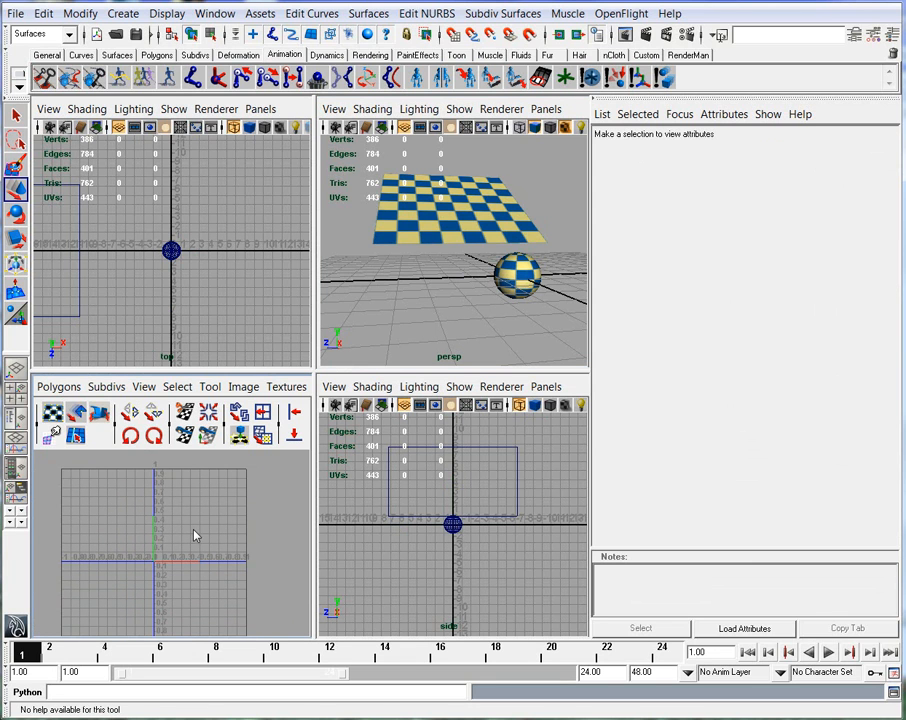
pyautogui.click(517, 274)
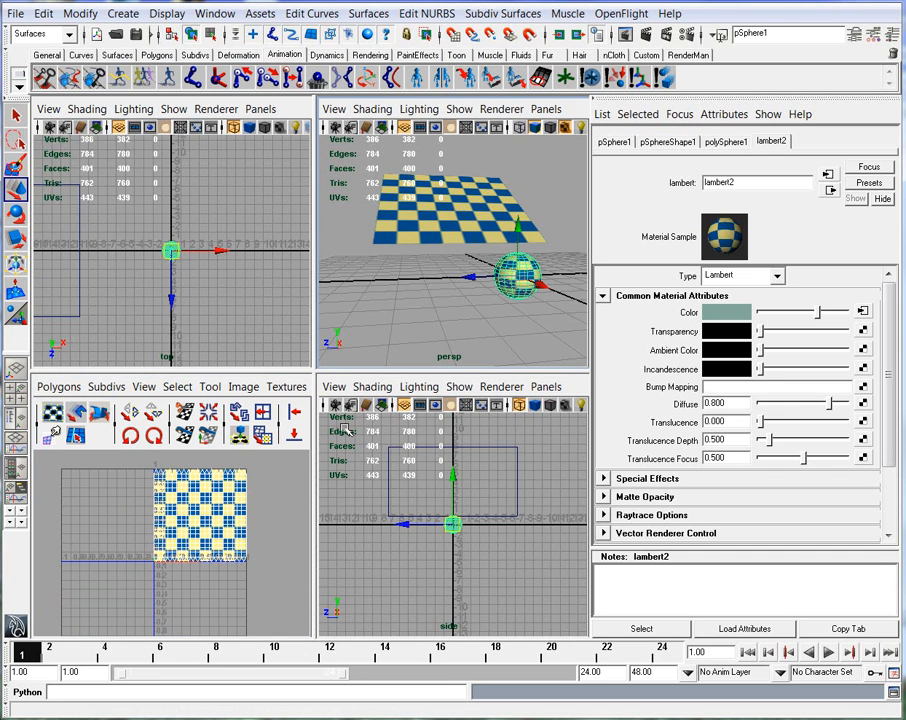
pyautogui.keyDown('alt'); pyautogui.moveTo(221, 525); pyautogui.dragTo(266, 548, button='right'); pyautogui.keyUp('alt')
pyautogui.moveTo(266, 548)
pyautogui.keyDown('alt'); pyautogui.mouseDown(button='middle')
pyautogui.moveTo(285, 566)
pyautogui.moveTo(279, 546)
pyautogui.mouseUp(button='middle'); pyautogui.keyUp('alt')
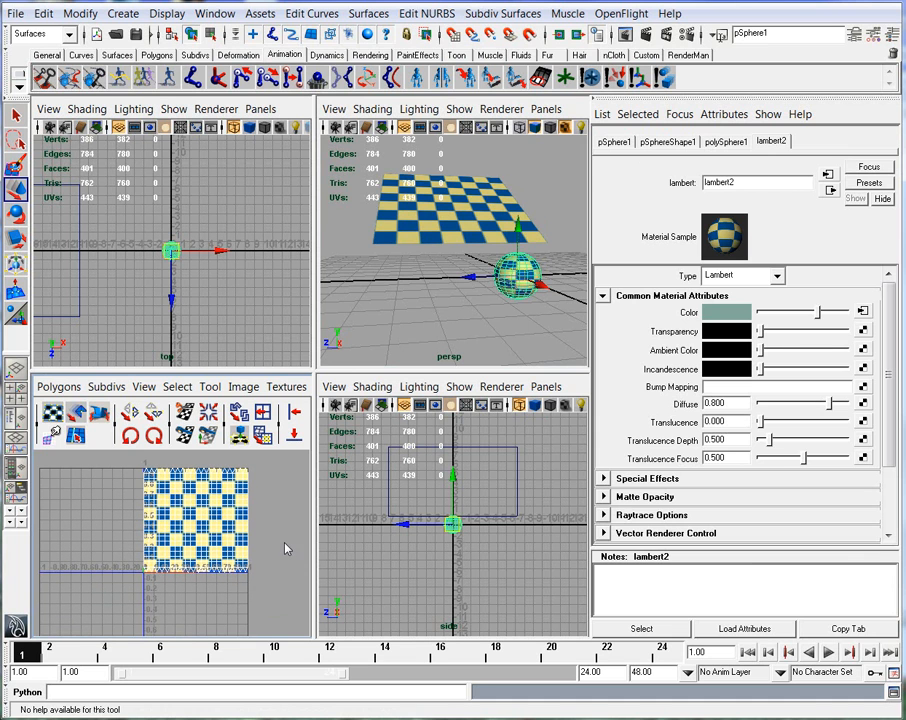
# Clear the selection and maximize the UV Texture Editor to fill the workspace
pyautogui.click(376, 294)
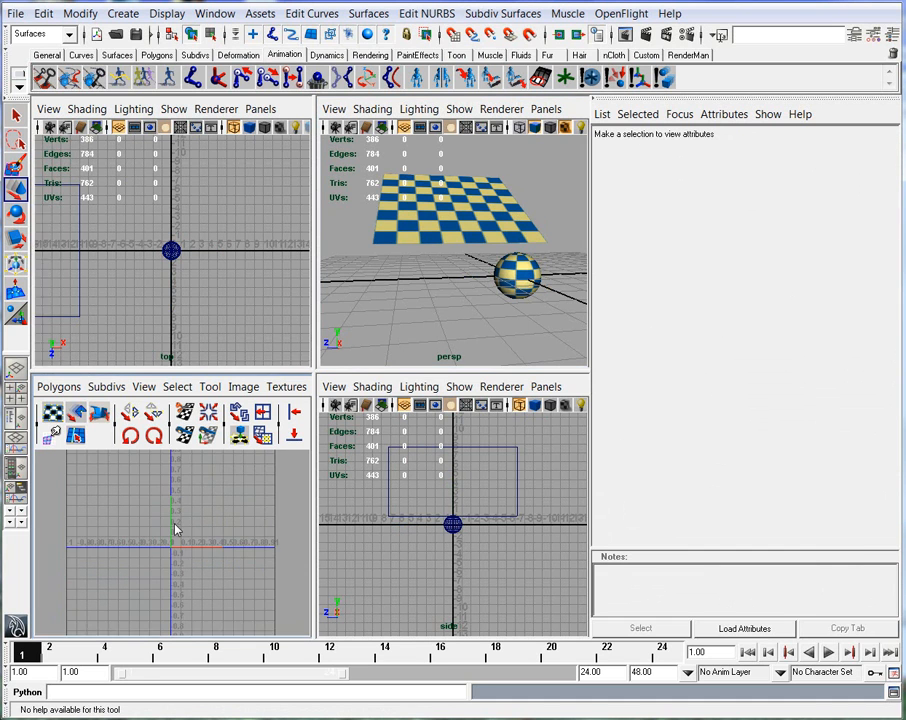
pyautogui.press('space')
pyautogui.keyDown('alt'); pyautogui.moveTo(340, 365); pyautogui.dragTo(332, 349, button='middle'); pyautogui.keyUp('alt')
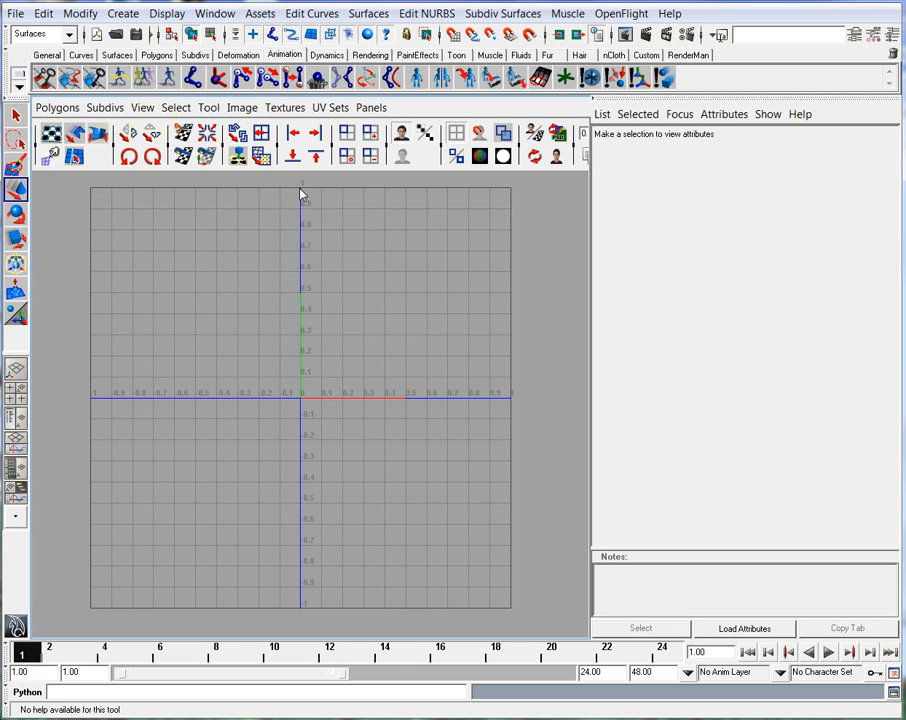
# Examine the numbered U and V axes of the UV grid out to their ends
pyautogui.keyDown('alt'); pyautogui.moveTo(308, 246); pyautogui.dragTo(269, 400, button='middle'); pyautogui.keyUp('alt')
pyautogui.keyDown('alt'); pyautogui.moveTo(269, 400); pyautogui.dragTo(603, 407, button='right'); pyautogui.keyUp('alt')
pyautogui.keyDown('alt'); pyautogui.moveTo(228, 382); pyautogui.dragTo(271, 390, button='middle'); pyautogui.keyUp('alt')
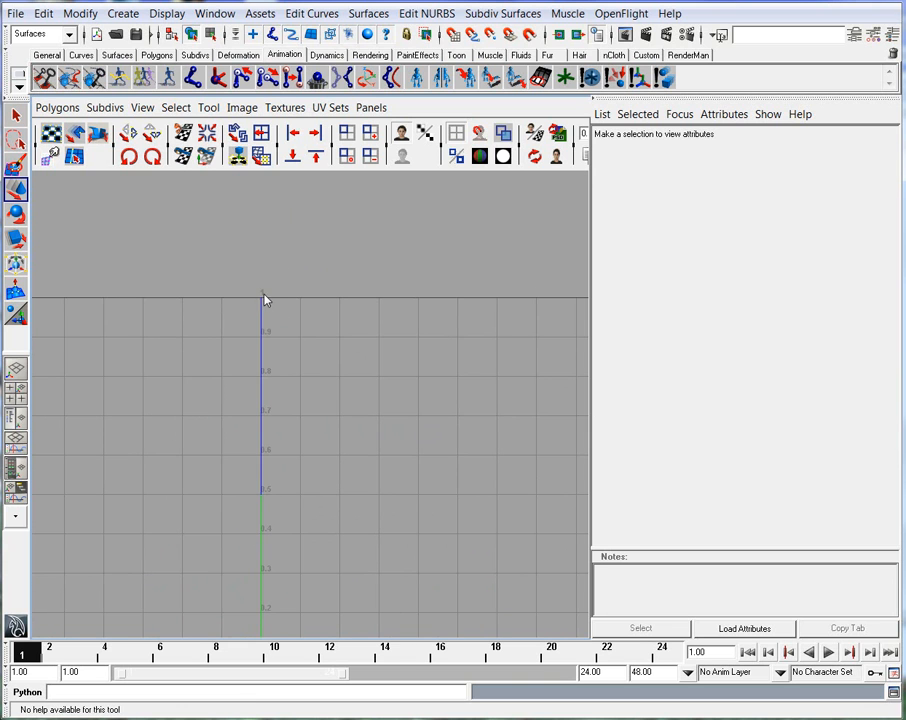
pyautogui.keyDown('alt'); pyautogui.moveTo(355, 534); pyautogui.dragTo(352, 246, button='middle'); pyautogui.keyUp('alt')
pyautogui.keyDown('alt'); pyautogui.moveTo(395, 480); pyautogui.dragTo(160, 465, button='middle'); pyautogui.keyUp('alt')
pyautogui.keyDown('alt'); pyautogui.moveTo(23, 524); pyautogui.dragTo(323, 334, button='middle'); pyautogui.keyUp('alt')
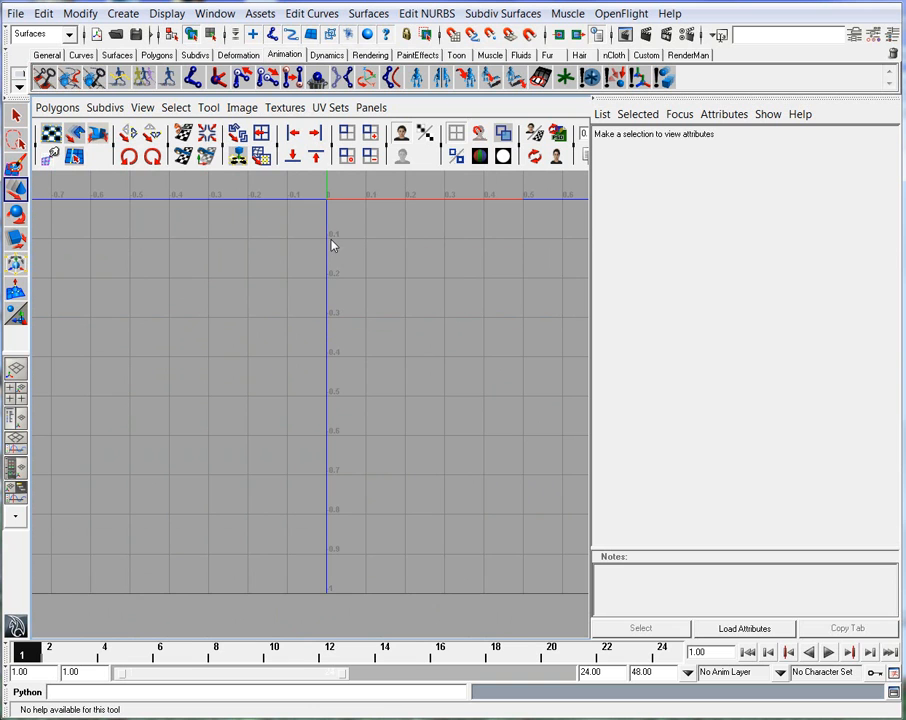
# Examine the whole UV grid around the origin, including its negative U and V quadrants
pyautogui.keyDown('alt'); pyautogui.moveTo(311, 351); pyautogui.dragTo(495, 451, button='middle'); pyautogui.keyUp('alt')
pyautogui.keyDown('alt'); pyautogui.moveTo(366, 266); pyautogui.dragTo(188, 472, button='middle'); pyautogui.keyUp('alt')
pyautogui.keyDown('alt'); pyautogui.moveTo(470, 320); pyautogui.dragTo(240, 450, button='right'); pyautogui.keyUp('alt')
pyautogui.keyDown('alt'); pyautogui.moveTo(420, 510); pyautogui.dragTo(330, 517, button='right'); pyautogui.keyUp('alt')
pyautogui.keyDown('alt'); pyautogui.moveTo(328, 517); pyautogui.dragTo(327, 476, button='middle'); pyautogui.keyUp('alt')
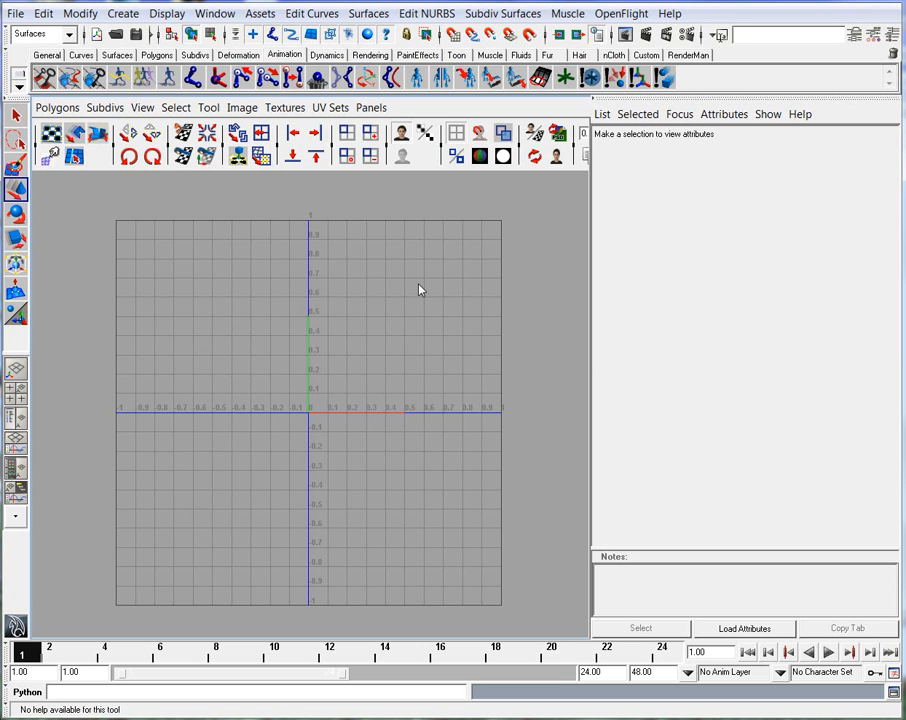
# Select the sphere and frame its UV layout in the maximized UV Texture Editor
pyautogui.press('space')
pyautogui.click(520, 273)
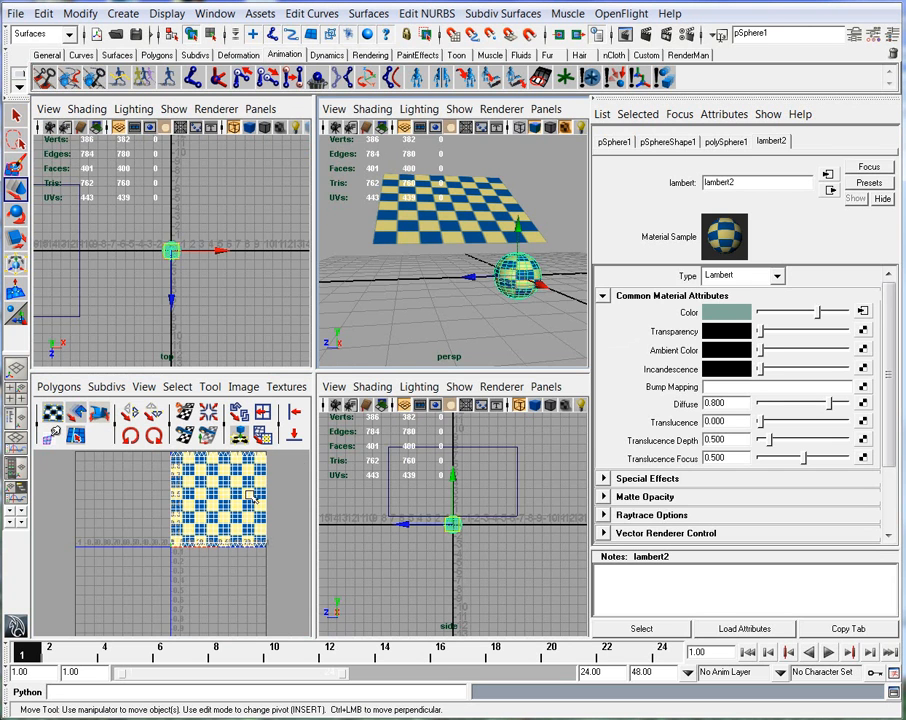
pyautogui.press('space')
pyautogui.keyDown('alt'); pyautogui.moveTo(381, 343); pyautogui.dragTo(362, 343); pyautogui.keyUp('alt')
pyautogui.scroll(1, 293, 312)
pyautogui.keyDown('alt'); pyautogui.moveTo(366, 297); pyautogui.dragTo(304, 374, button='middle'); pyautogui.keyUp('alt')
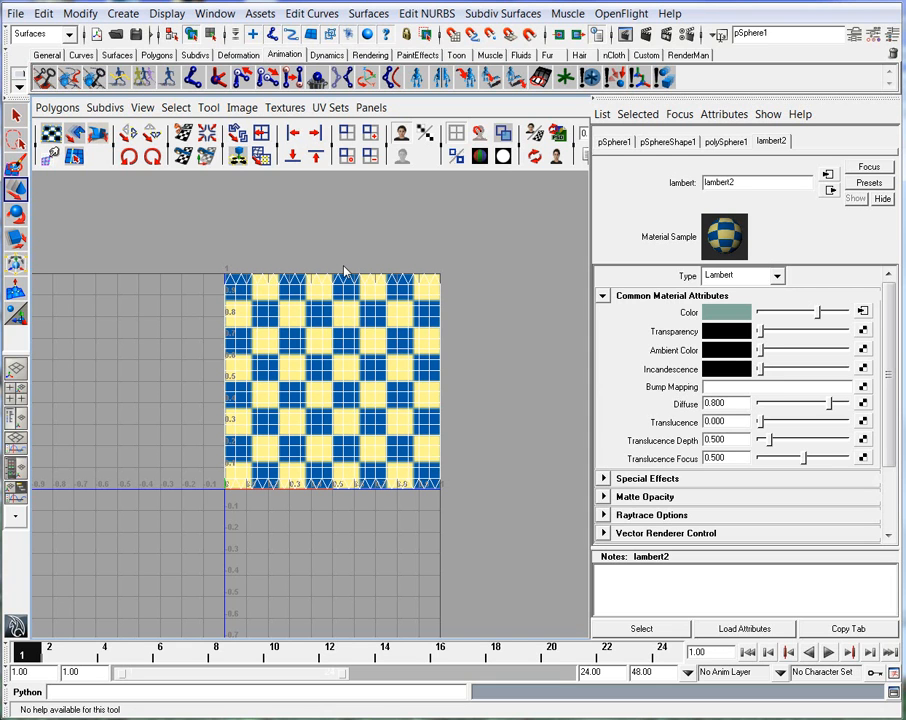
# Dim the checker image behind the sphere's UVs in the UV Texture Editor
pyautogui.click(241, 108)
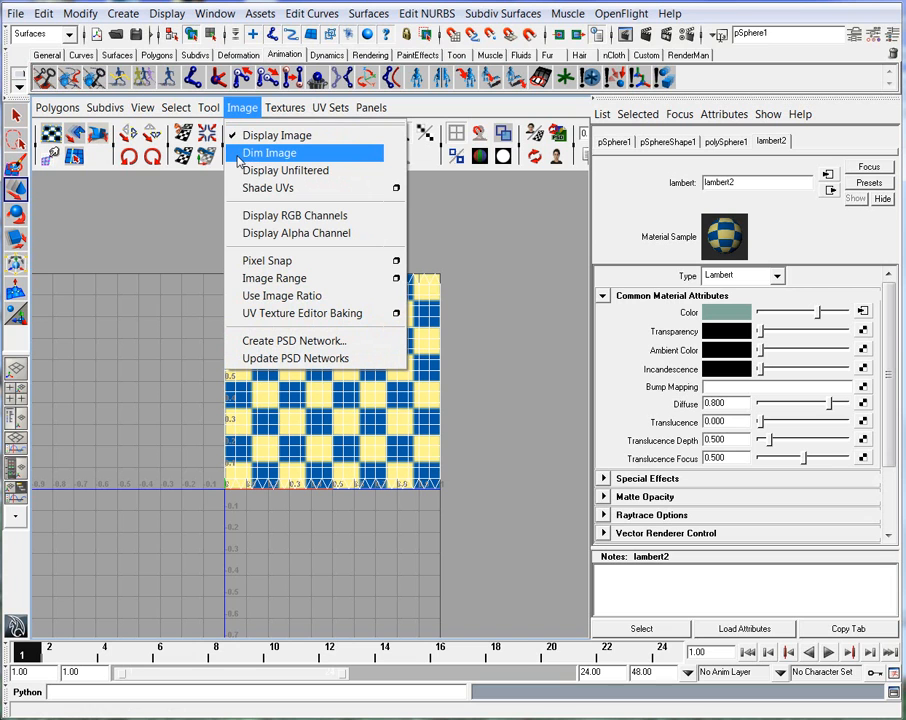
pyautogui.click(293, 158)
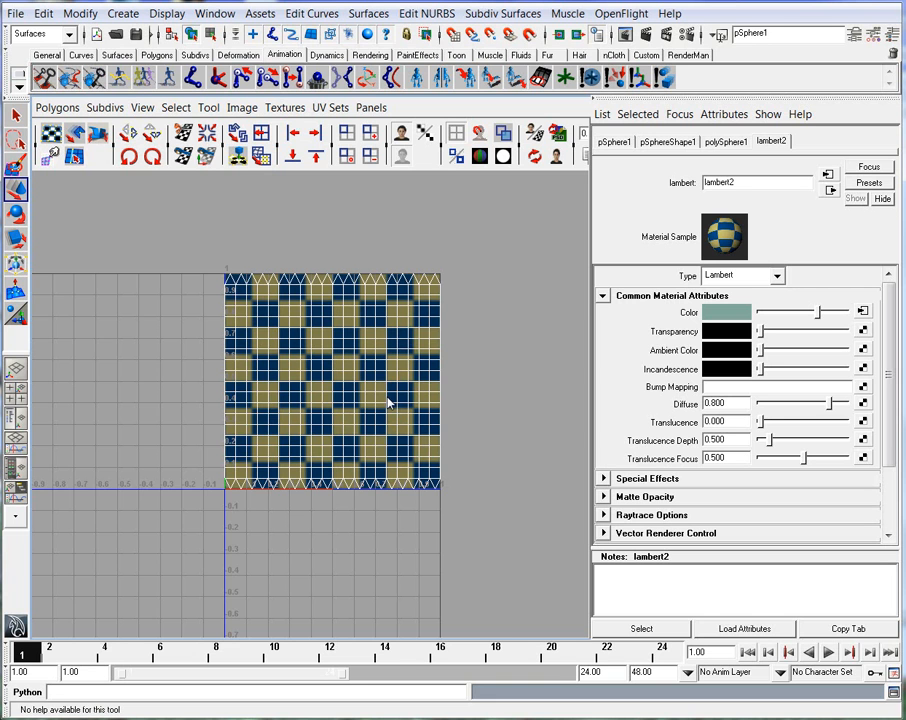
pyautogui.scroll(5, 388, 403)
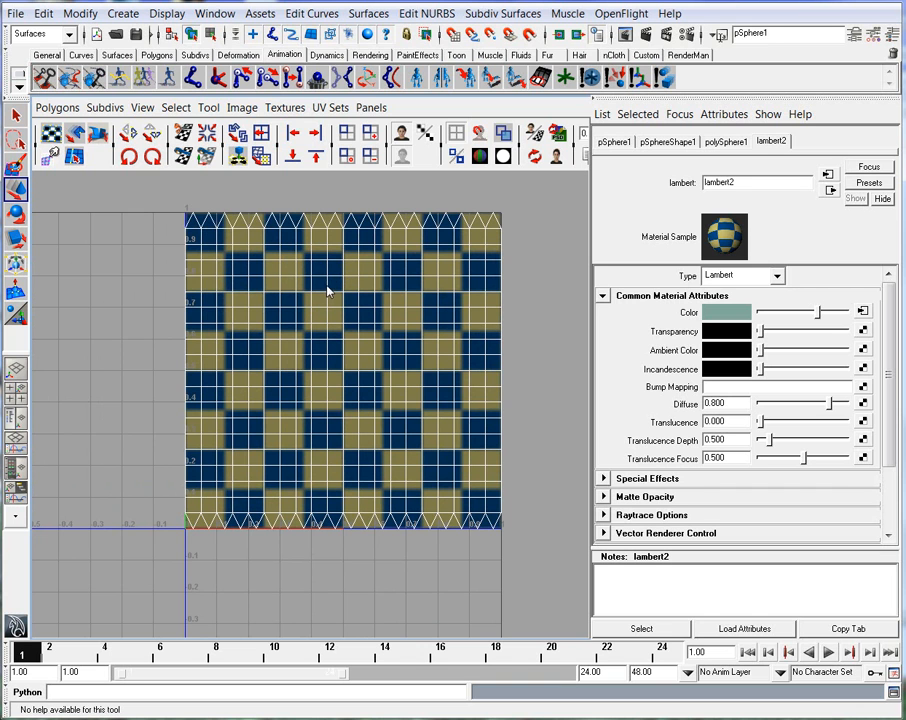
# Select one face within the blue square at the sphere's centre in face mode and locate it in the UV Texture Editor
pyautogui.press('space')
pyautogui.press('space')
pyautogui.keyDown('alt'); pyautogui.moveTo(465, 273); pyautogui.dragTo(530, 370, button='right'); pyautogui.keyUp('alt')
pyautogui.keyDown('alt'); pyautogui.moveTo(530, 370); pyautogui.dragTo(400, 480, button='middle'); pyautogui.keyUp('alt')
pyautogui.keyDown('alt'); pyautogui.moveTo(400, 480); pyautogui.dragTo(406, 421, button='right'); pyautogui.keyUp('alt')
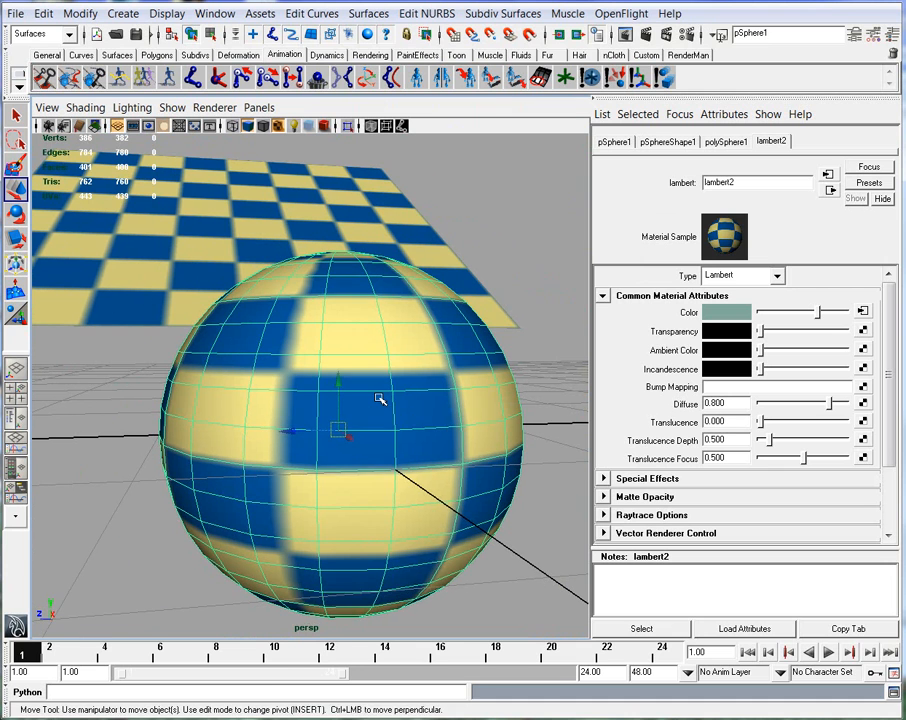
pyautogui.rightClick(378, 393)
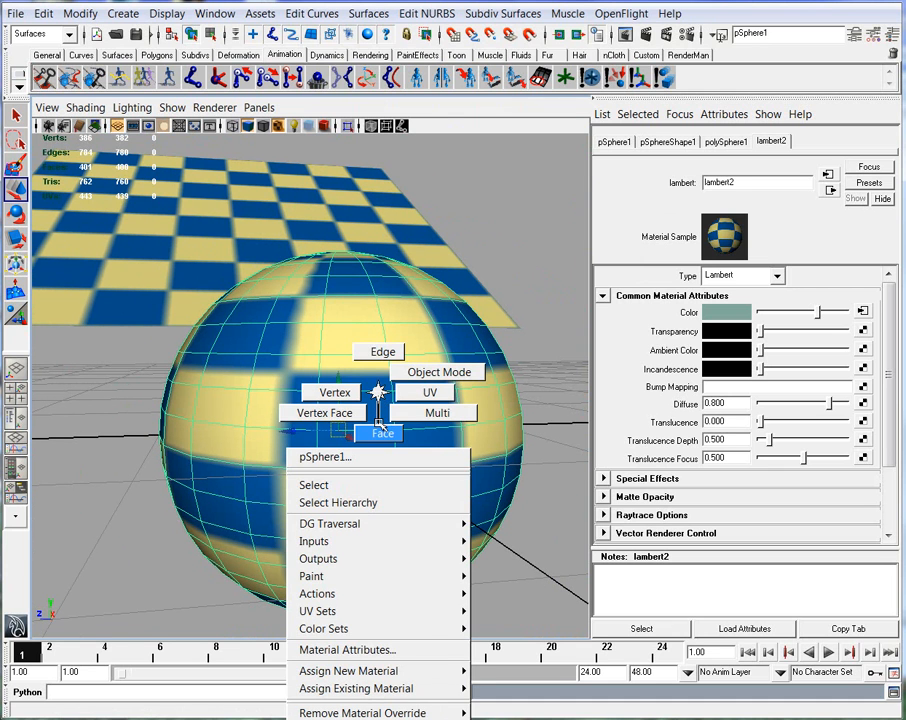
pyautogui.click(380, 425)
pyautogui.click(356, 411)
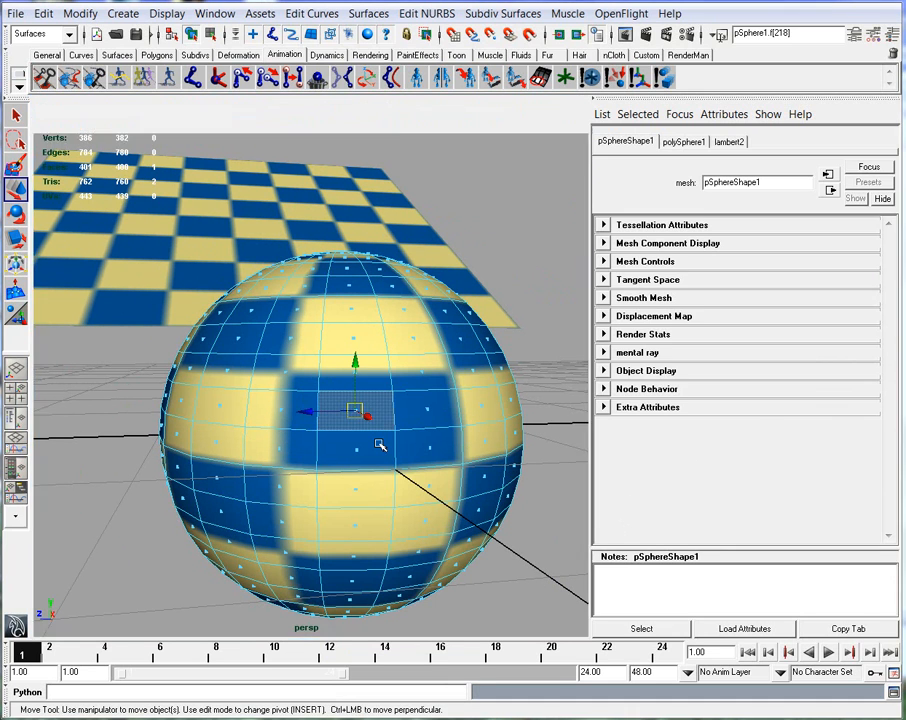
pyautogui.press('space')
pyautogui.press('space')
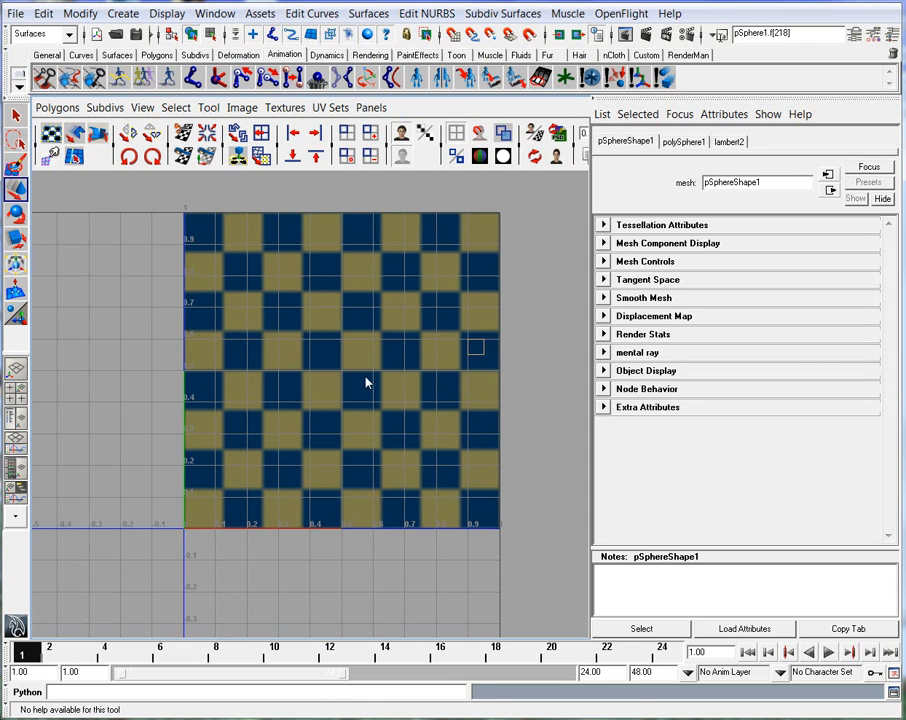
pyautogui.press('space')
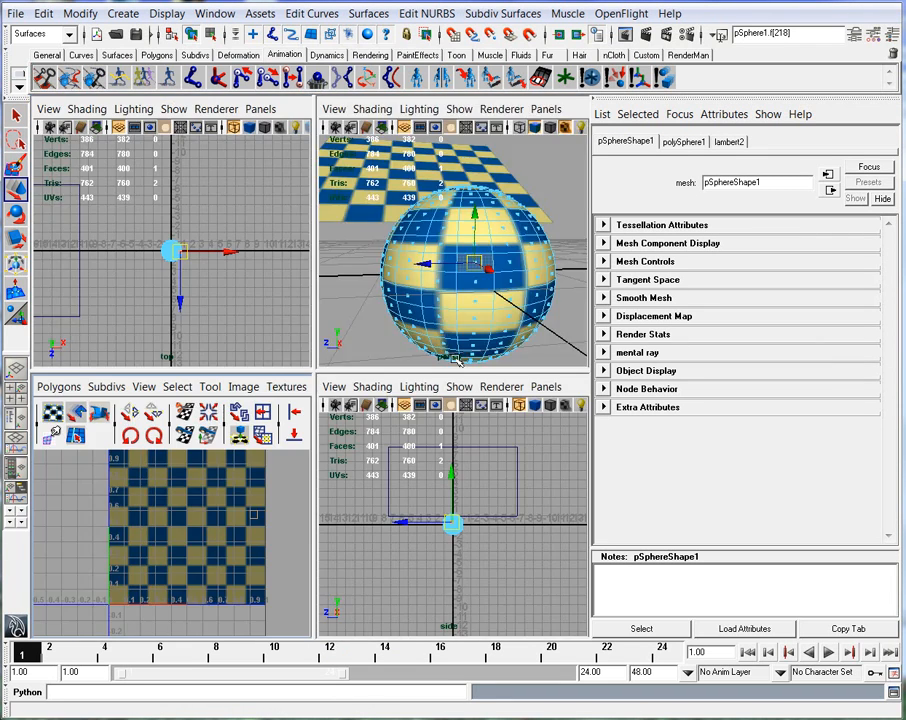
# Replace the single-face selection with a group of faces on the sphere's lower side and locate them in the UV layout
pyautogui.click(385, 343)
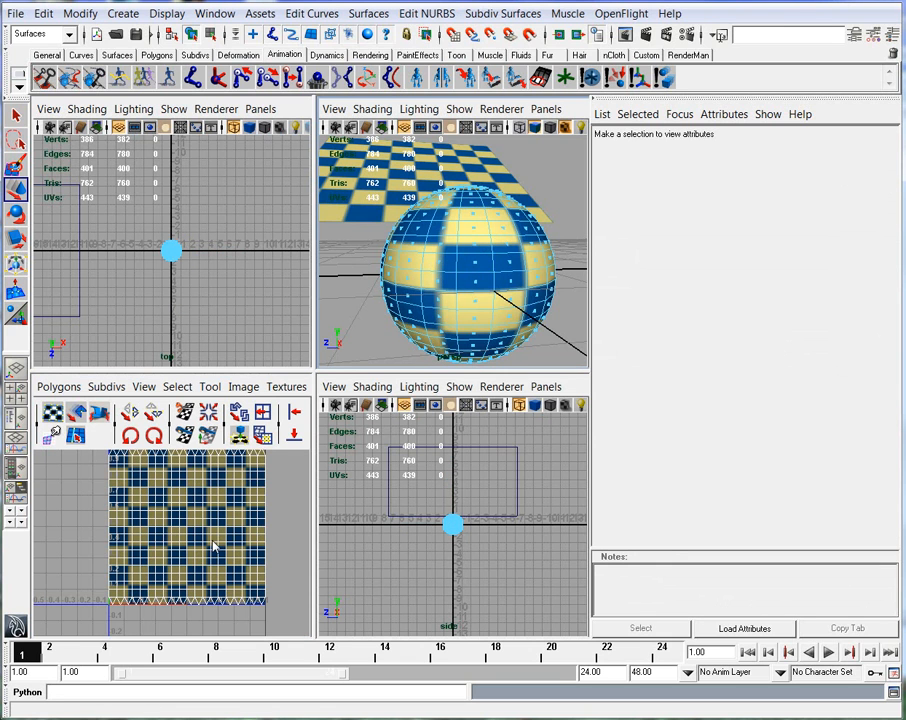
pyautogui.moveTo(283, 497); pyautogui.dragTo(228, 540)
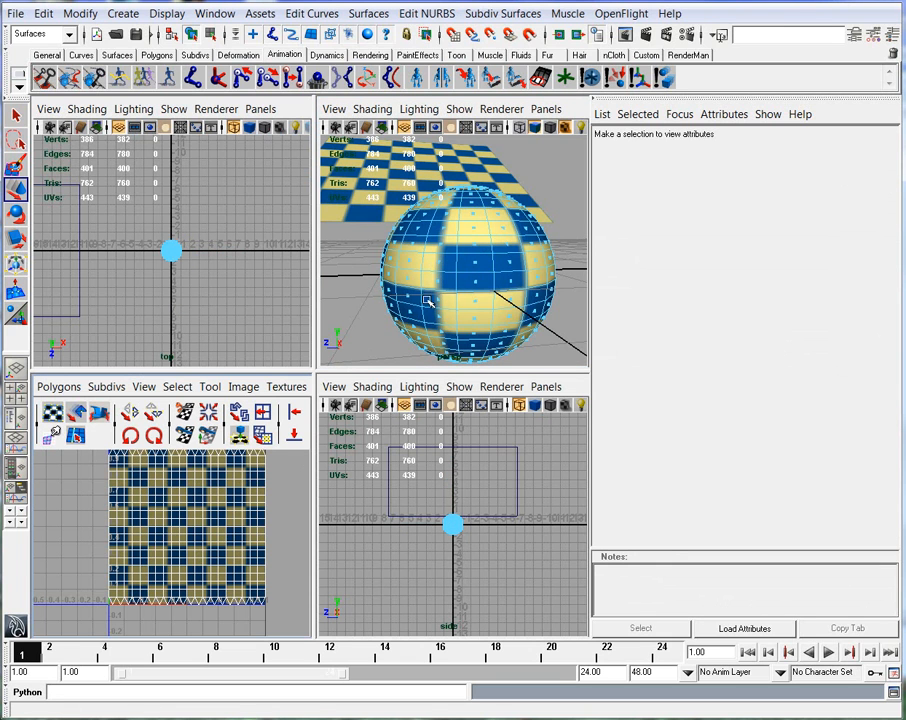
pyautogui.moveTo(357, 272); pyautogui.dragTo(476, 348)
pyautogui.press('space')
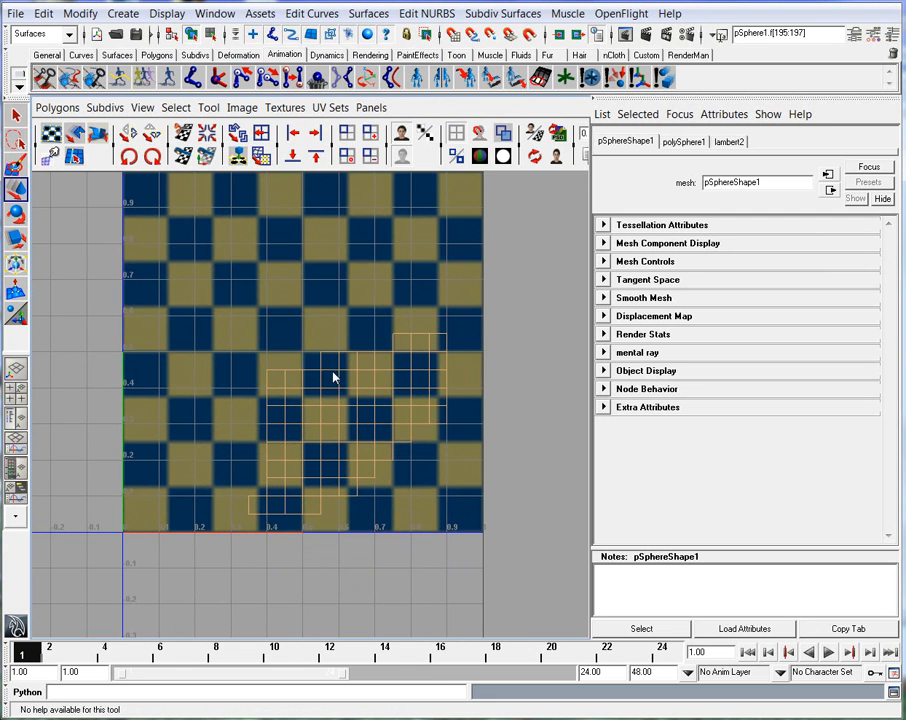
pyautogui.press('space')
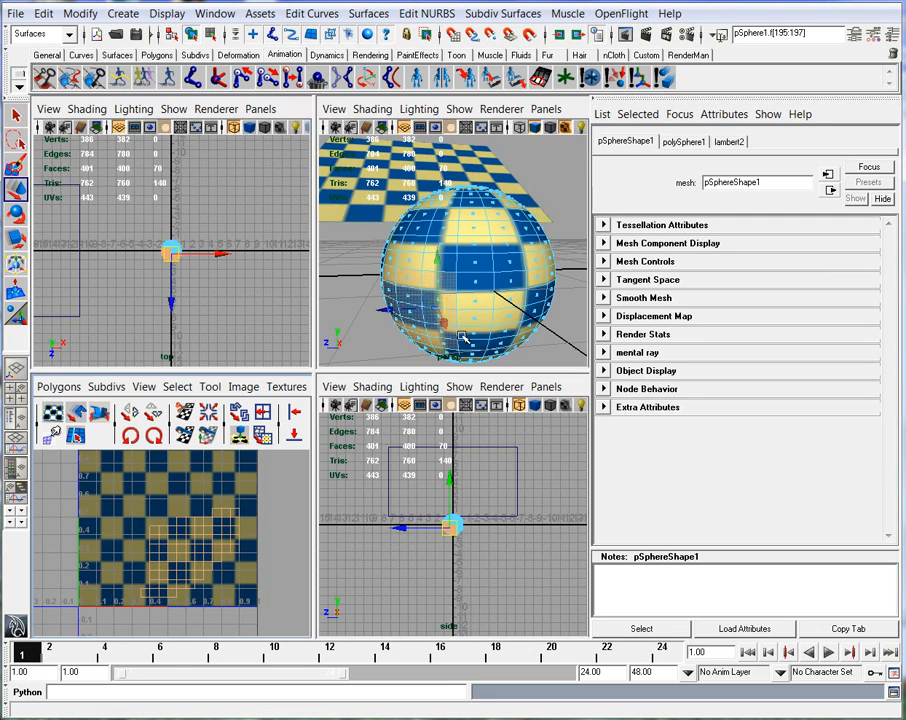
# Clear the faces, switch to vertex mode in the UV Texture Editor and select a five-by-five block of vertices near the middle
pyautogui.click(370, 330)
pyautogui.press('space')
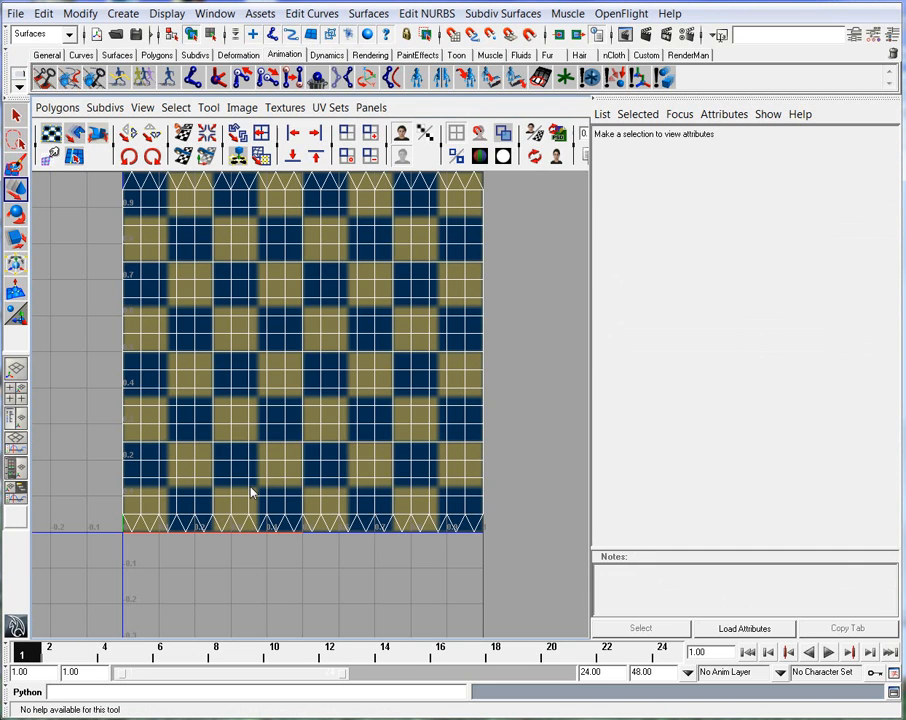
pyautogui.rightClick(342, 368)
pyautogui.moveTo(313, 370); pyautogui.dragTo(305, 369, button='right')
pyautogui.moveTo(366, 410); pyautogui.dragTo(286, 336)
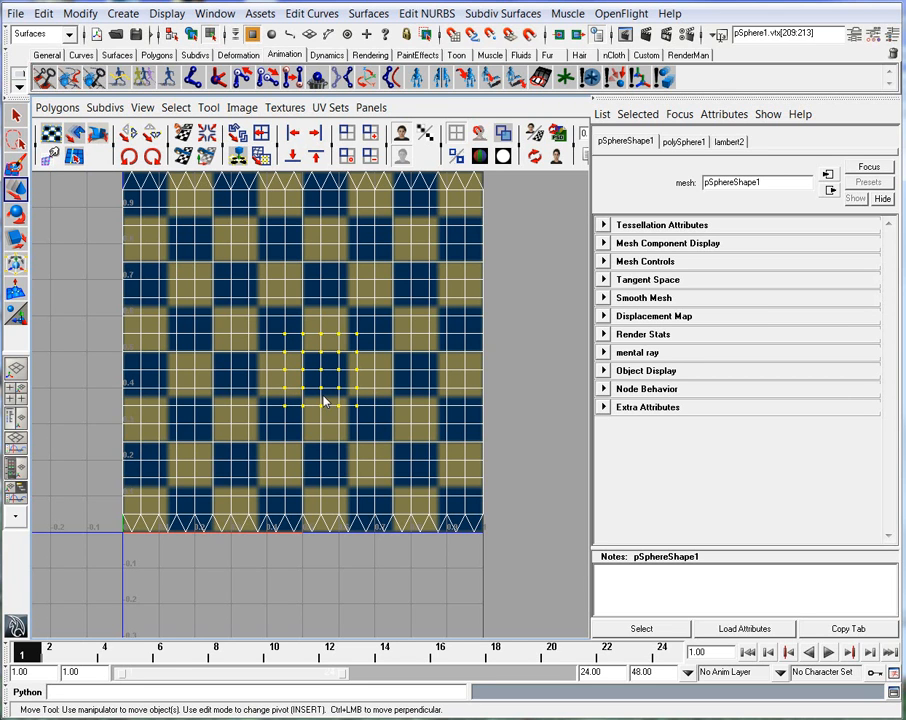
pyautogui.press('space')
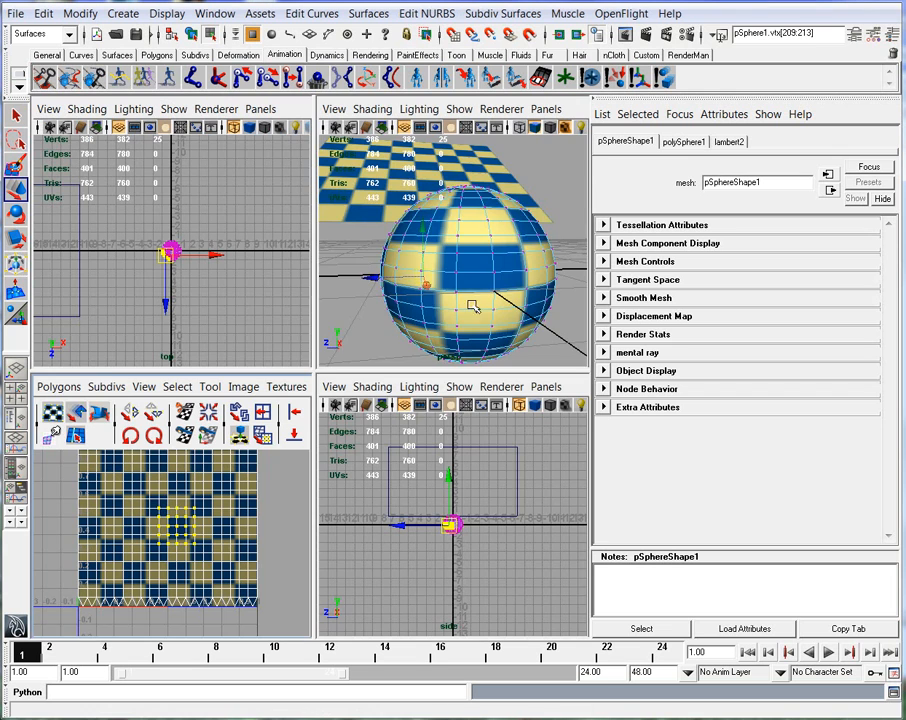
# Try selecting vertices on the sphere's side and pulling them outward while comparing the stretched checker pattern with the UV layout
pyautogui.keyDown('alt'); pyautogui.moveTo(424, 298); pyautogui.dragTo(528, 302); pyautogui.keyUp('alt')
pyautogui.moveTo(457, 243); pyautogui.dragTo(461, 305)
pyautogui.keyDown('alt'); pyautogui.moveTo(463, 304); pyautogui.dragTo(456, 303, button='right'); pyautogui.keyUp('alt')
pyautogui.moveTo(477, 280); pyautogui.dragTo(476, 307)
pyautogui.keyDown('alt'); pyautogui.moveTo(476, 310); pyautogui.dragTo(413, 302); pyautogui.keyUp('alt')
pyautogui.keyDown('alt'); pyautogui.moveTo(413, 302); pyautogui.dragTo(446, 295, button='right'); pyautogui.keyUp('alt')
pyautogui.keyDown('alt'); pyautogui.moveTo(446, 295); pyautogui.dragTo(480, 300); pyautogui.keyUp('alt')
pyautogui.keyDown('alt'); pyautogui.moveTo(480, 300); pyautogui.dragTo(439, 305, button='right'); pyautogui.keyUp('alt')
pyautogui.keyDown('alt'); pyautogui.moveTo(439, 305); pyautogui.dragTo(430, 301); pyautogui.keyUp('alt')
pyautogui.keyDown('alt'); pyautogui.moveTo(430, 301); pyautogui.dragTo(442, 276, button='middle'); pyautogui.keyUp('alt')
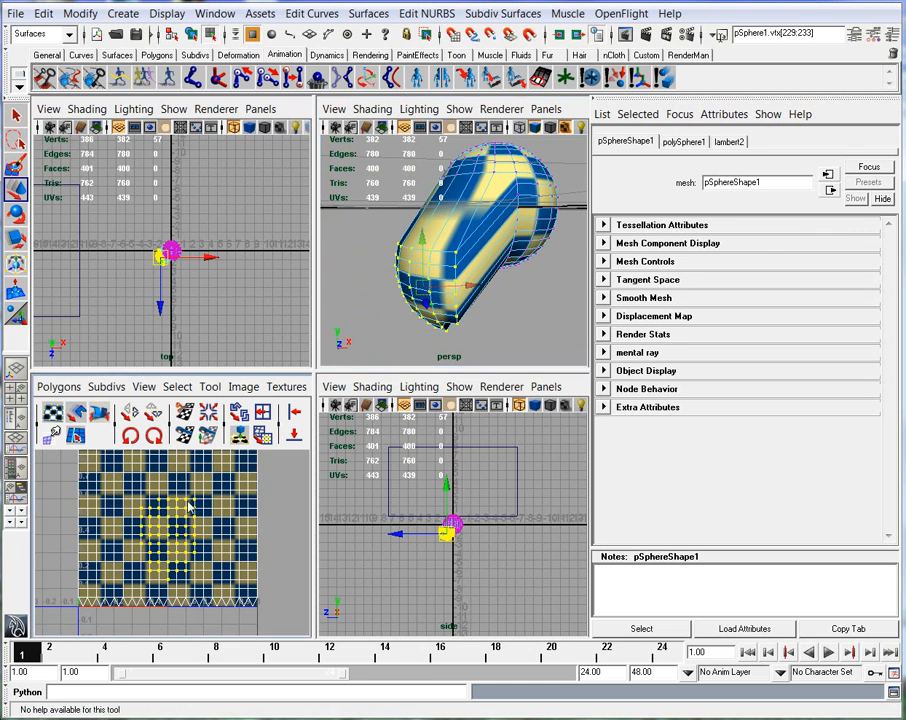
pyautogui.keyDown('alt'); pyautogui.moveTo(199, 516); pyautogui.dragTo(214, 523, button='middle'); pyautogui.keyUp('alt')
pyautogui.keyDown('alt'); pyautogui.moveTo(214, 523); pyautogui.dragTo(243, 508, button='right'); pyautogui.keyUp('alt')
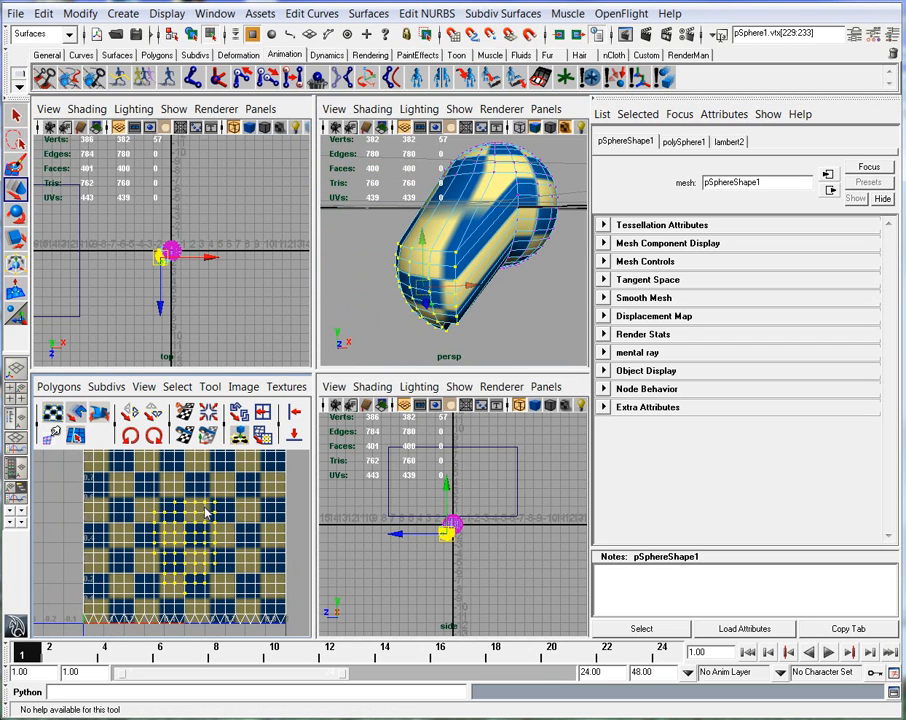
# Undo the vertex moves on the sphere and clear the vertex selection
pyautogui.hotkey('ctrl', 'z')
pyautogui.hotkey('ctrl', 'z')
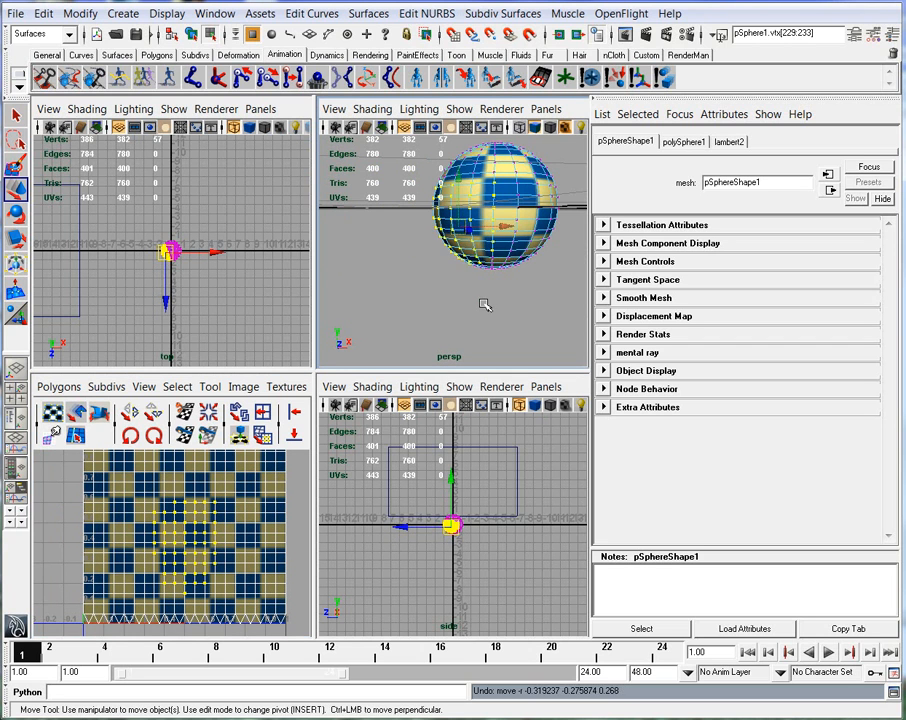
pyautogui.click(484, 304)
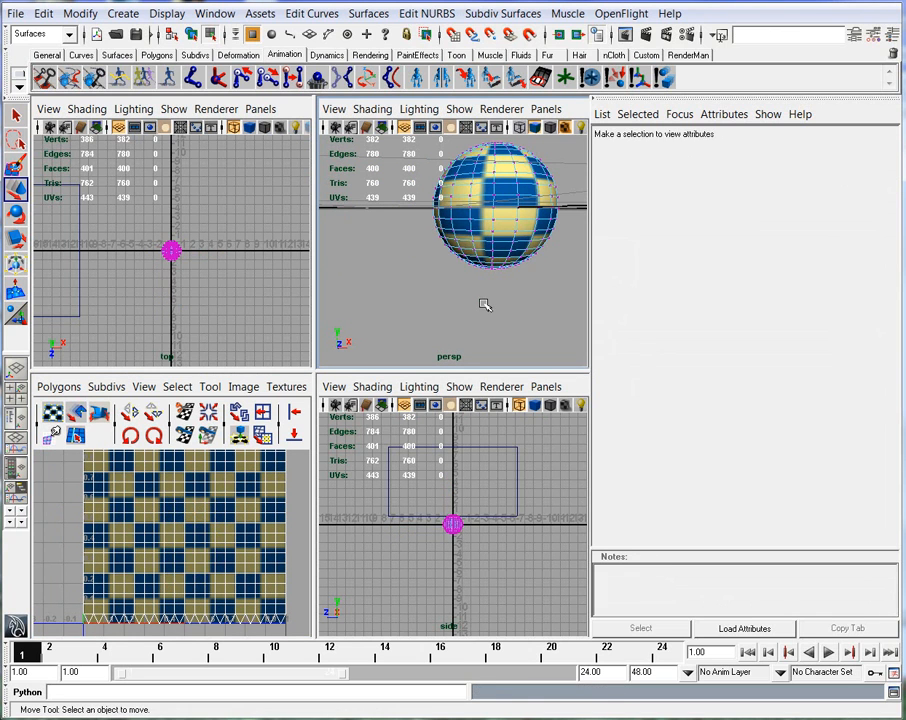
# Switch the sphere to UV component mode and select a patch of UVs on its lower side
pyautogui.rightClick(468, 238)
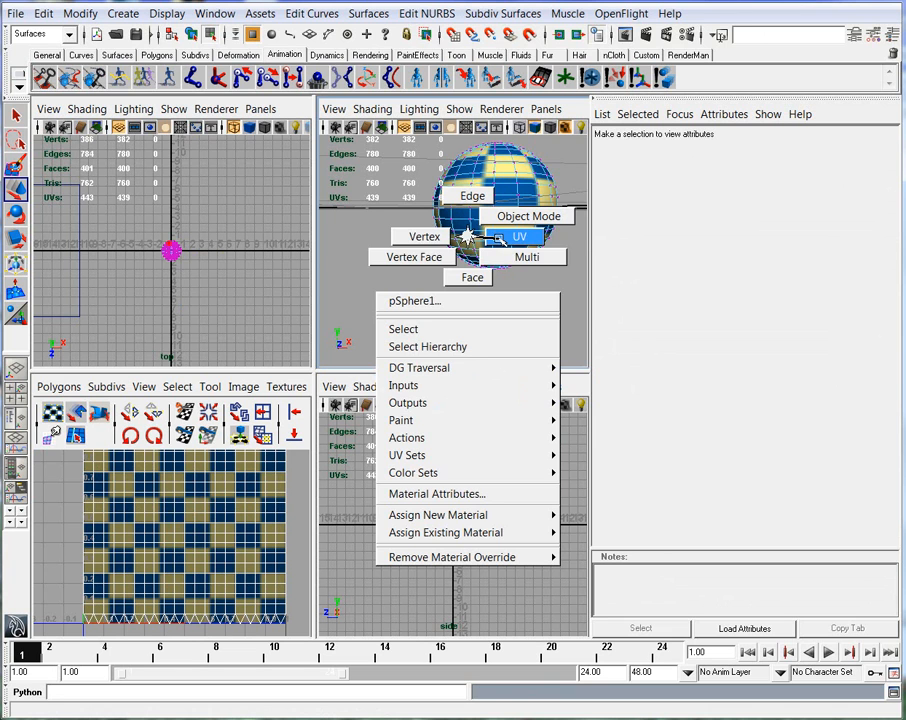
pyautogui.click(497, 238)
pyautogui.moveTo(416, 226); pyautogui.dragTo(473, 263)
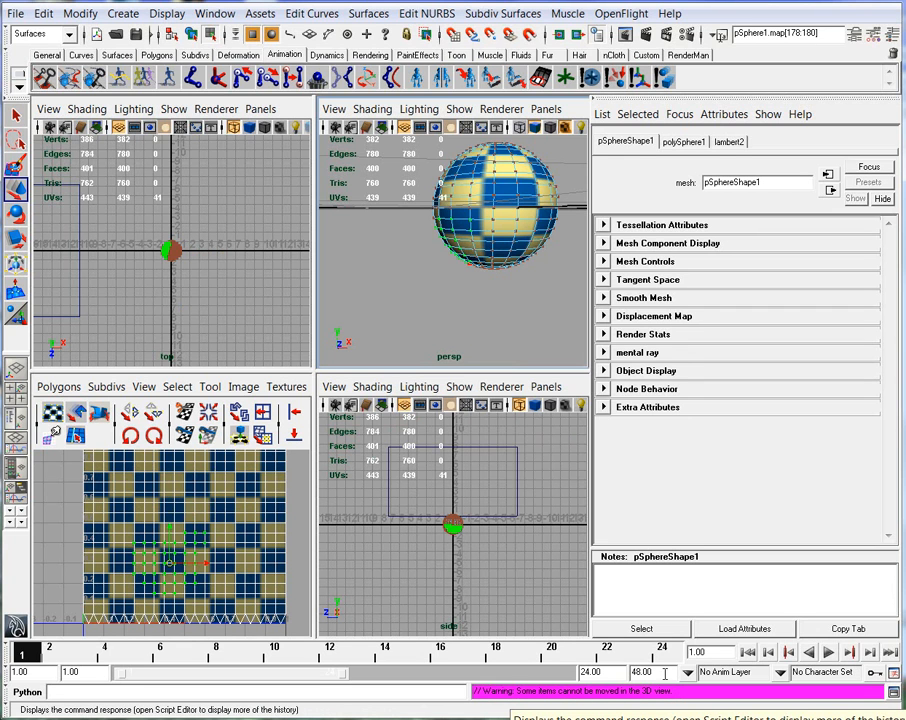
pyautogui.keyDown('alt'); pyautogui.moveTo(515, 170); pyautogui.dragTo(524, 247); pyautogui.keyUp('alt')
pyautogui.keyDown('alt'); pyautogui.moveTo(463, 237); pyautogui.dragTo(465, 271); pyautogui.keyUp('alt')
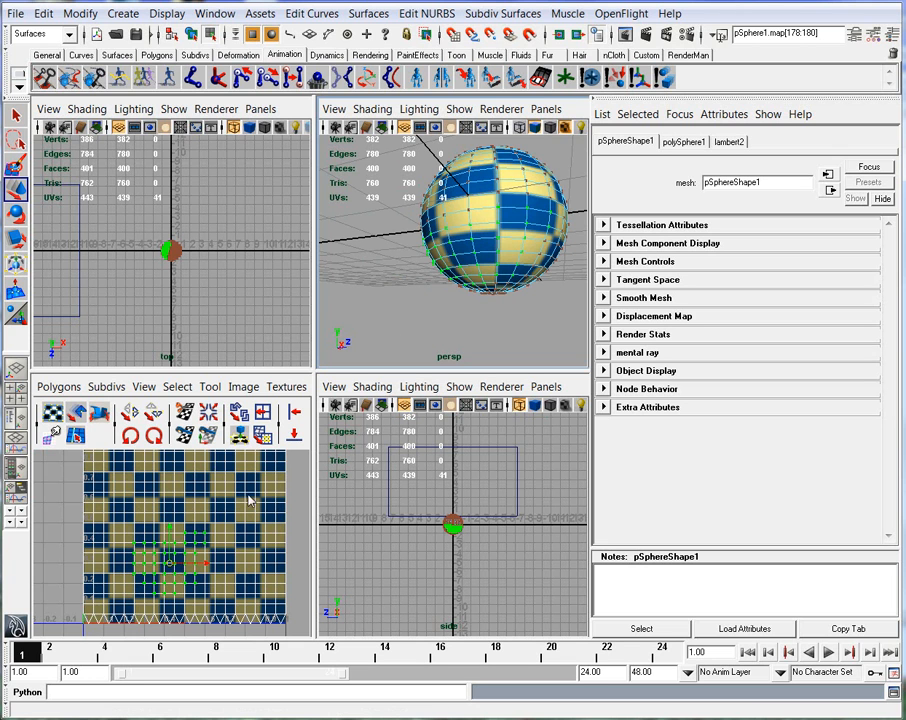
# Select a block of UVs two columns wide and six rows high in the UV Texture Editor with the Move tool active
pyautogui.scroll(3, 216, 590)
pyautogui.keyDown('alt'); pyautogui.moveTo(215, 583); pyautogui.dragTo(222, 578, button='middle'); pyautogui.keyUp('alt')
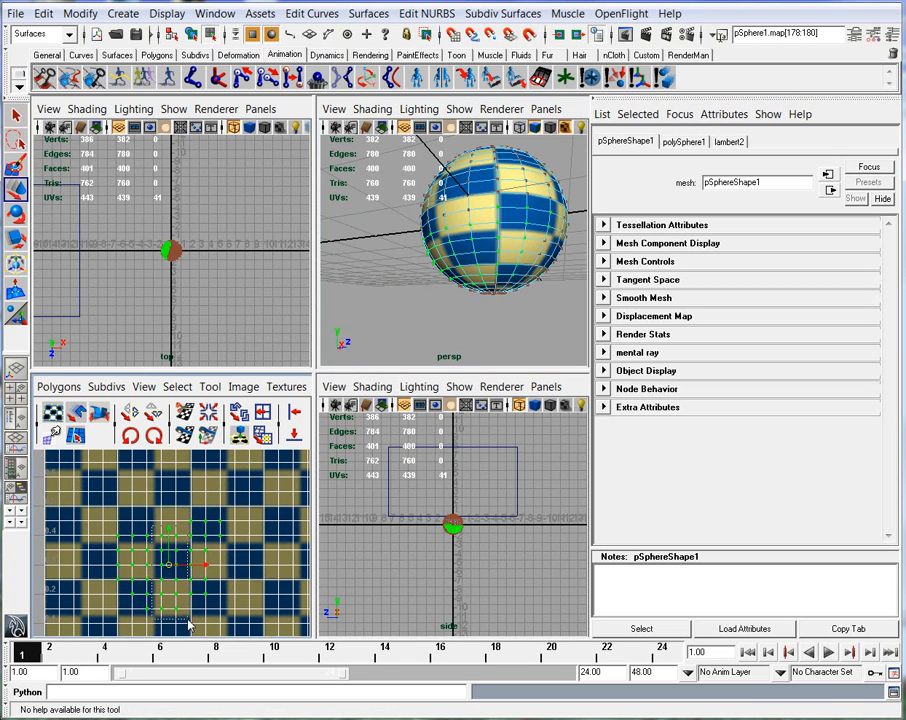
pyautogui.press('w')
pyautogui.keyDown('alt'); pyautogui.moveTo(154, 533); pyautogui.dragTo(153, 532, button='middle'); pyautogui.keyUp('alt')
pyautogui.moveTo(188, 612); pyautogui.dragTo(189, 616)
pyautogui.press('space')
pyautogui.keyDown('alt'); pyautogui.moveTo(239, 417); pyautogui.dragTo(368, 450, button='right'); pyautogui.keyUp('alt')
pyautogui.keyDown('alt'); pyautogui.moveTo(370, 450); pyautogui.dragTo(367, 355, button='middle'); pyautogui.keyUp('alt')
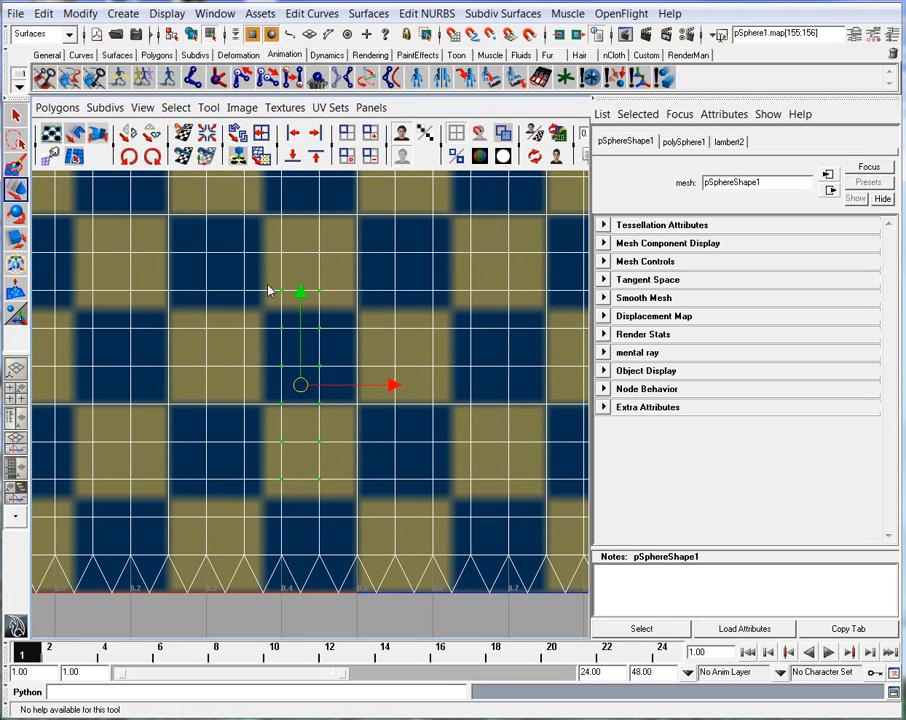
pyautogui.click(325, 490)
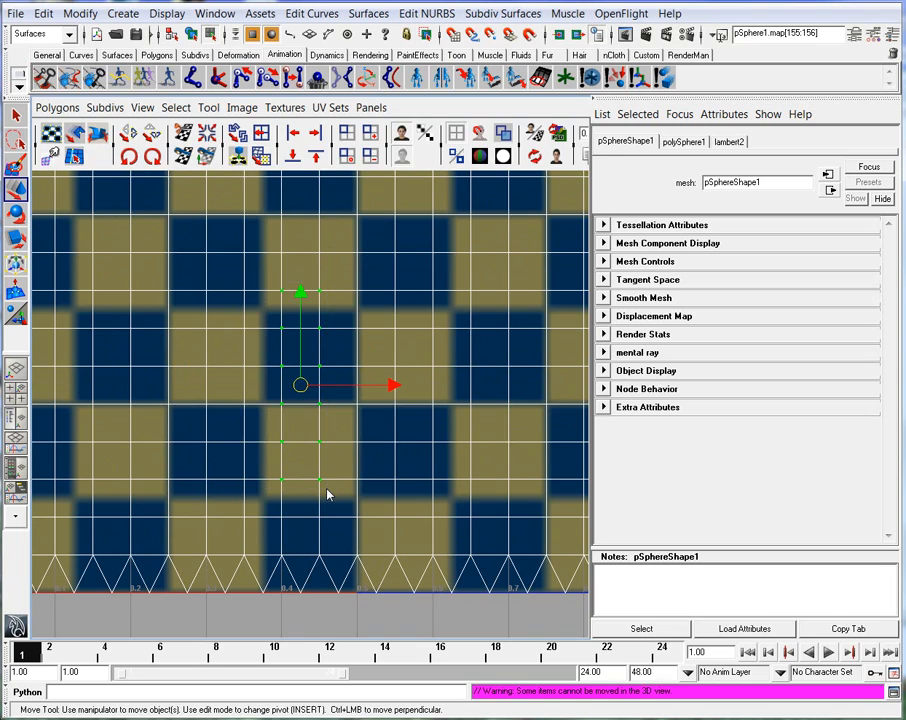
# Maximize the perspective view and show the sphere shaded without textures to examine the selected UVs on its surface
pyautogui.press('space')
pyautogui.press('space')
pyautogui.moveTo(368, 314)
pyautogui.keyDown('alt'); pyautogui.mouseDown()
pyautogui.moveTo(390, 297)
pyautogui.moveTo(366, 382)
pyautogui.moveTo(378, 396)
pyautogui.moveTo(337, 279)
pyautogui.mouseUp(); pyautogui.keyUp('alt')
pyautogui.press('5')
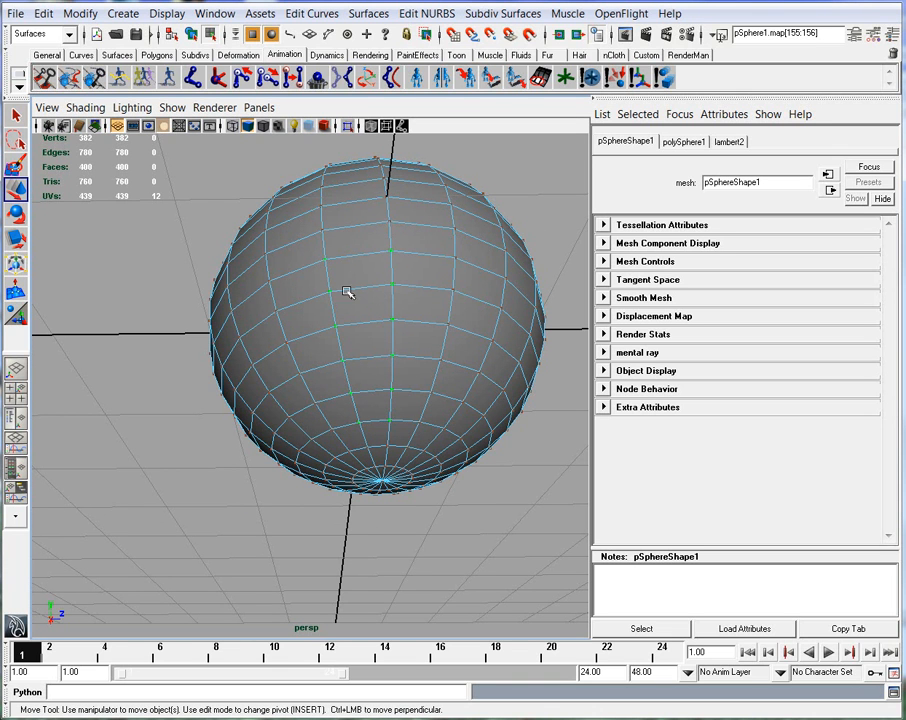
# Return to the four-view layout and try moving the selected UVs along U in the UV Texture Editor
pyautogui.press('space')
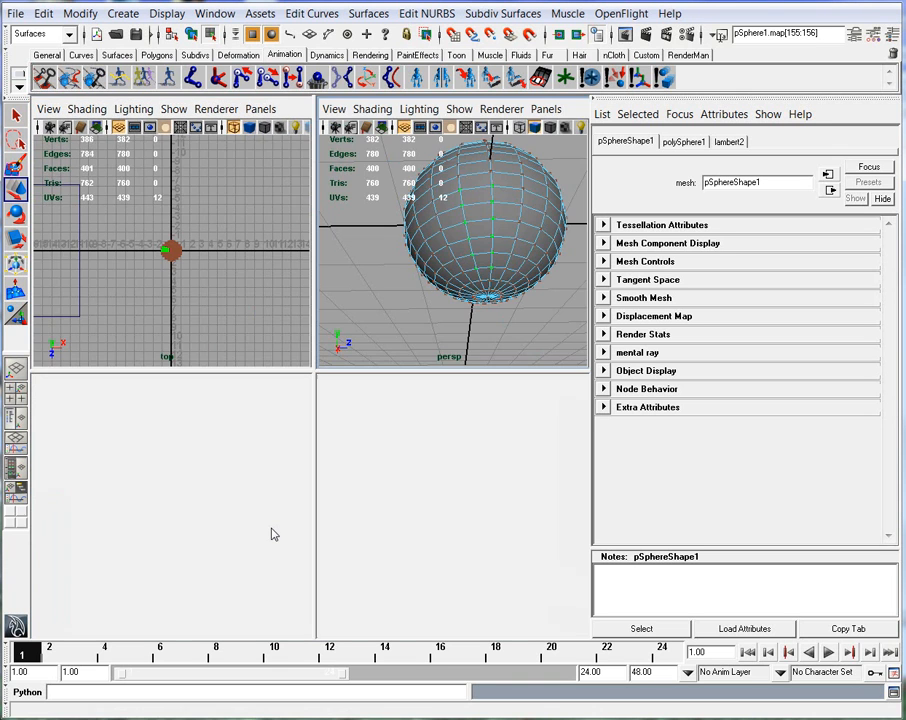
pyautogui.press('space')
pyautogui.press('space')
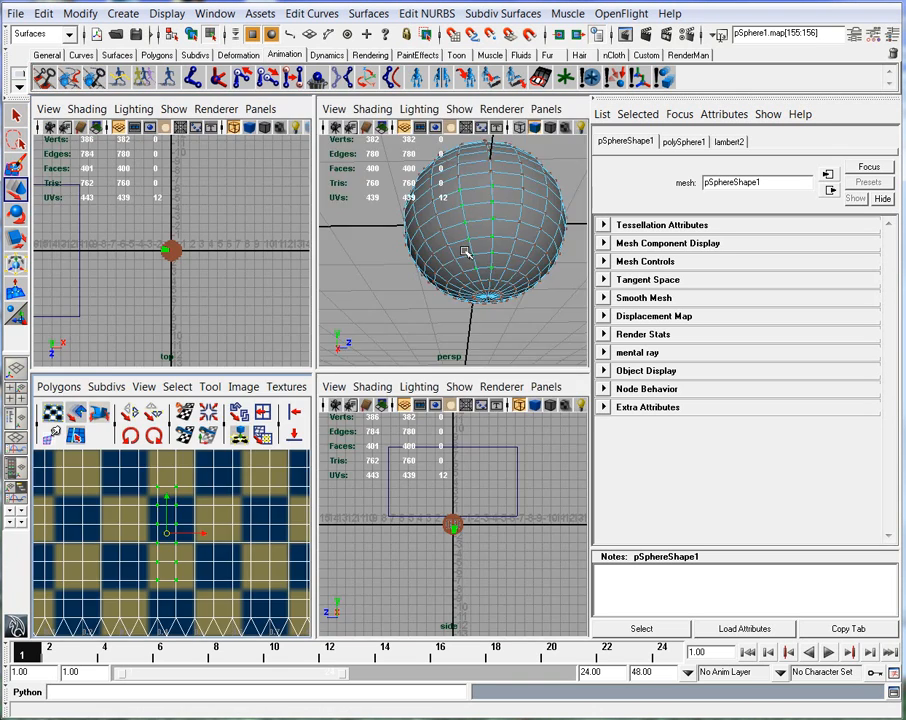
pyautogui.moveTo(202, 538)
pyautogui.mouseDown()
pyautogui.moveTo(245, 536)
pyautogui.moveTo(188, 537)
pyautogui.moveTo(222, 546)
pyautogui.moveTo(187, 545)
pyautogui.mouseUp()
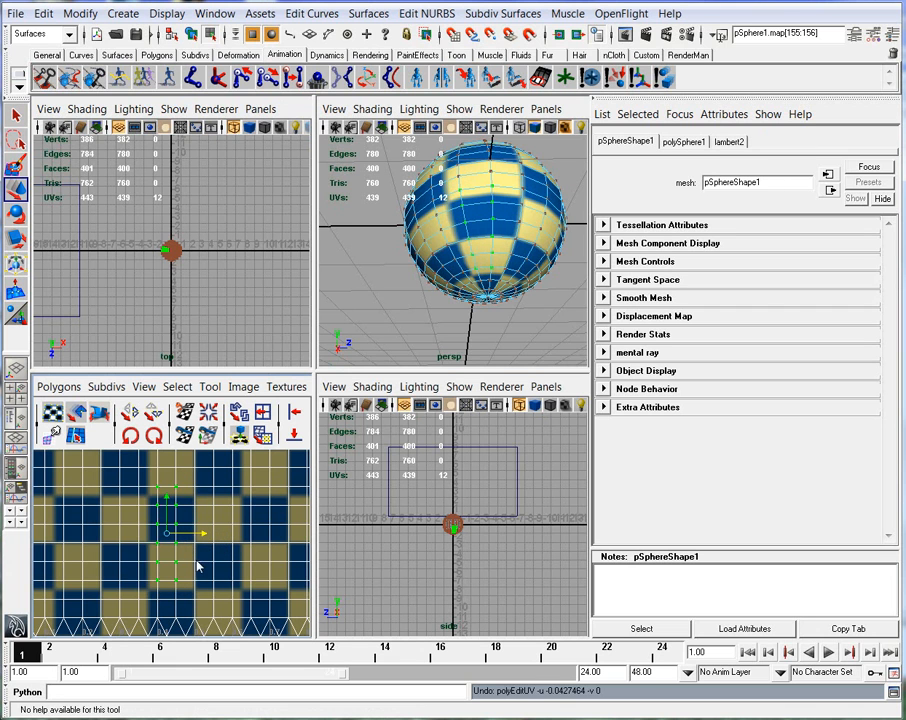
# Select the bottom rows of UVs across the full width of the sphere's UV layout
pyautogui.scroll(-5, 192, 536)
pyautogui.keyDown('alt'); pyautogui.moveTo(265, 575); pyautogui.dragTo(263, 576, button='right'); pyautogui.keyUp('alt')
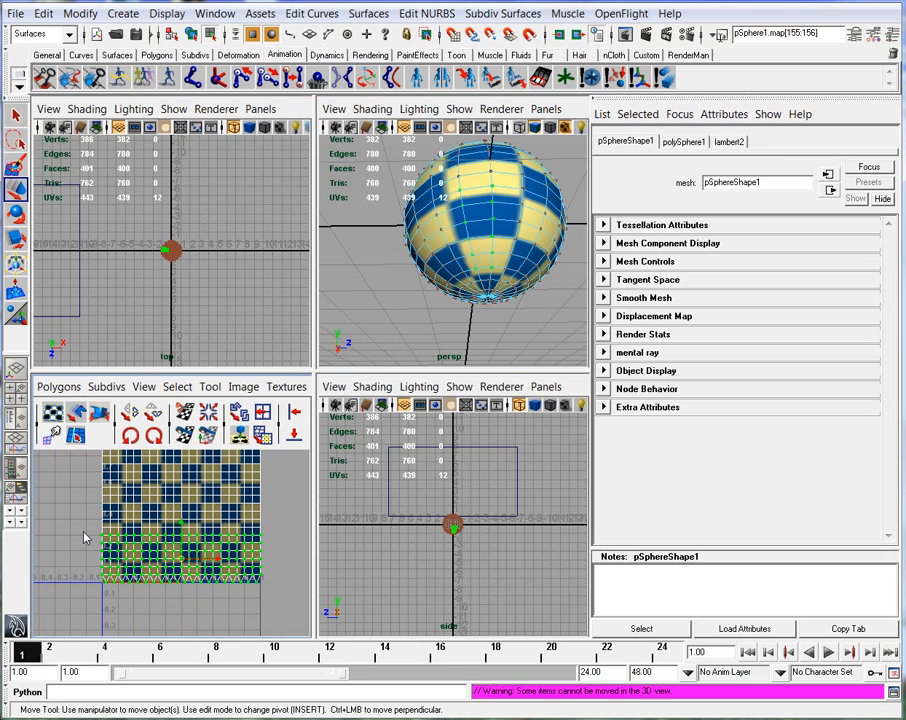
pyautogui.moveTo(84, 532); pyautogui.dragTo(84, 532)
pyautogui.keyDown('alt'); pyautogui.moveTo(172, 583); pyautogui.dragTo(226, 596, button='right'); pyautogui.keyUp('alt')
pyautogui.keyDown('alt'); pyautogui.moveTo(228, 599); pyautogui.dragTo(232, 582, button='middle'); pyautogui.keyUp('alt')
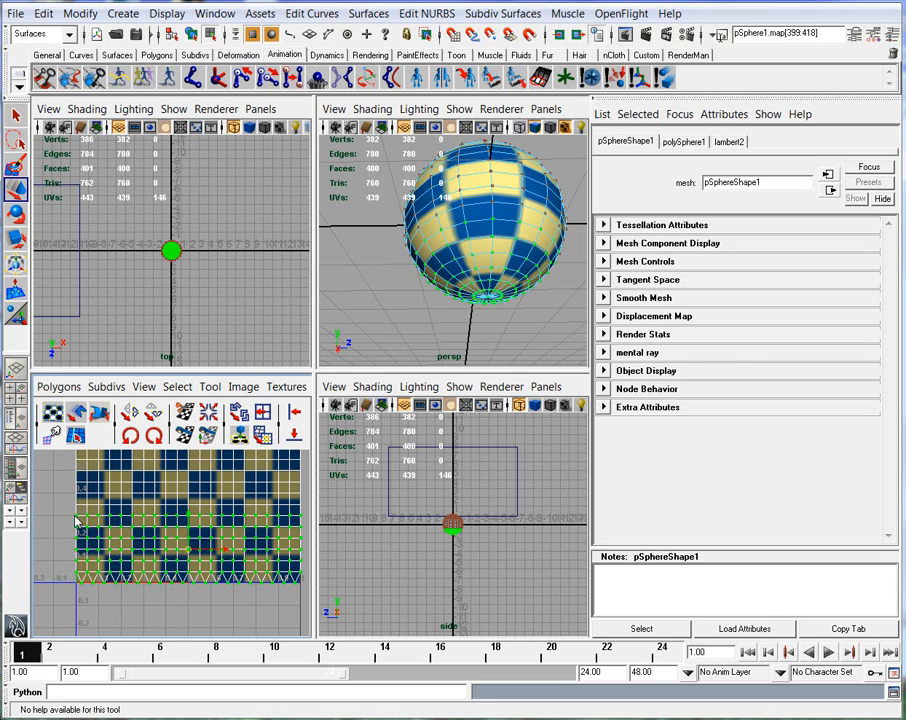
# Scale the selected bottom UV rows along V and inspect the checker pattern on the sphere's underside
pyautogui.press('r')
pyautogui.moveTo(190, 518); pyautogui.dragTo(191, 520)
pyautogui.keyDown('alt'); pyautogui.moveTo(440, 268); pyautogui.dragTo(455, 275, button='right'); pyautogui.keyUp('alt')
pyautogui.keyDown('alt'); pyautogui.moveTo(455, 275); pyautogui.dragTo(360, 340); pyautogui.keyUp('alt')
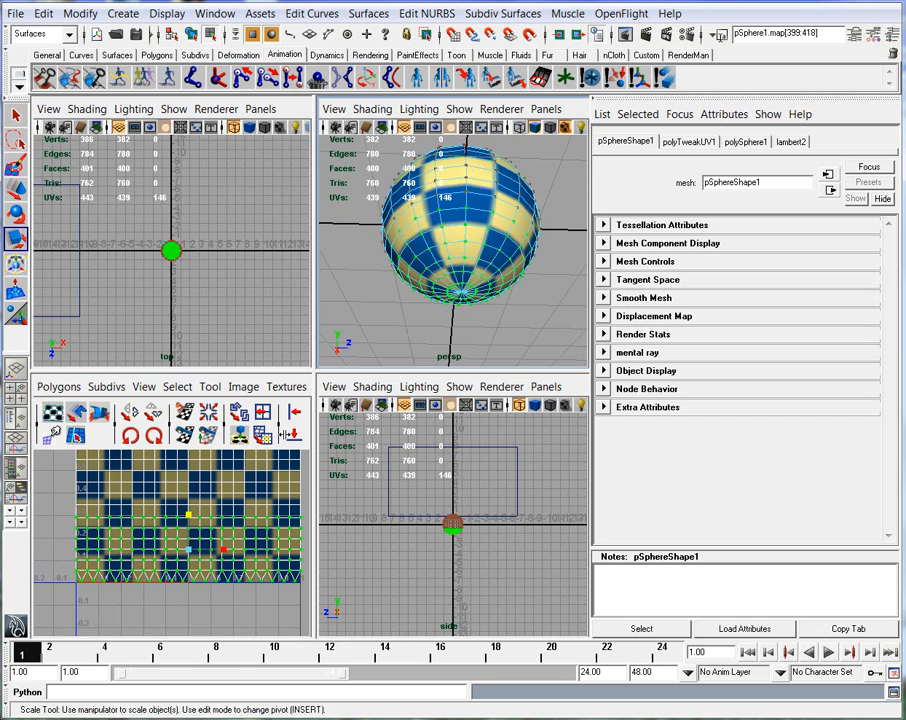
# Scale the selected bottom UV rows along V to compress them into a thin band
pyautogui.moveTo(192, 518); pyautogui.dragTo(190, 545)
pyautogui.keyDown('alt'); pyautogui.moveTo(216, 562); pyautogui.dragTo(327, 569, button='right'); pyautogui.keyUp('alt')
pyautogui.keyDown('alt'); pyautogui.moveTo(152, 522); pyautogui.dragTo(191, 481, button='middle'); pyautogui.keyUp('alt')
pyautogui.keyDown('alt'); pyautogui.moveTo(191, 481); pyautogui.dragTo(363, 498, button='right'); pyautogui.keyUp('alt')
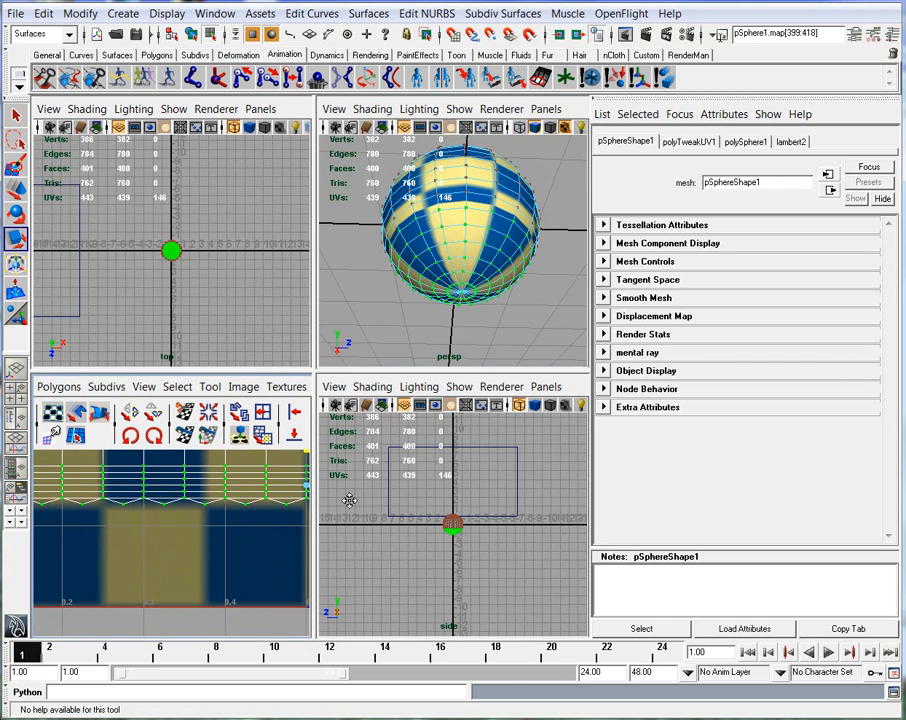
pyautogui.keyDown('alt'); pyautogui.moveTo(216, 513); pyautogui.dragTo(240, 554, button='middle'); pyautogui.keyUp('alt')
# Move the compressed band of bottom UVs up along V and check the checker stretch on the sphere's underside
pyautogui.press('w')
pyautogui.keyDown('alt'); pyautogui.moveTo(132, 538); pyautogui.dragTo(320, 534, button='right'); pyautogui.keyUp('alt')
pyautogui.keyDown('alt'); pyautogui.moveTo(203, 482); pyautogui.dragTo(205, 505, button='middle'); pyautogui.keyUp('alt')
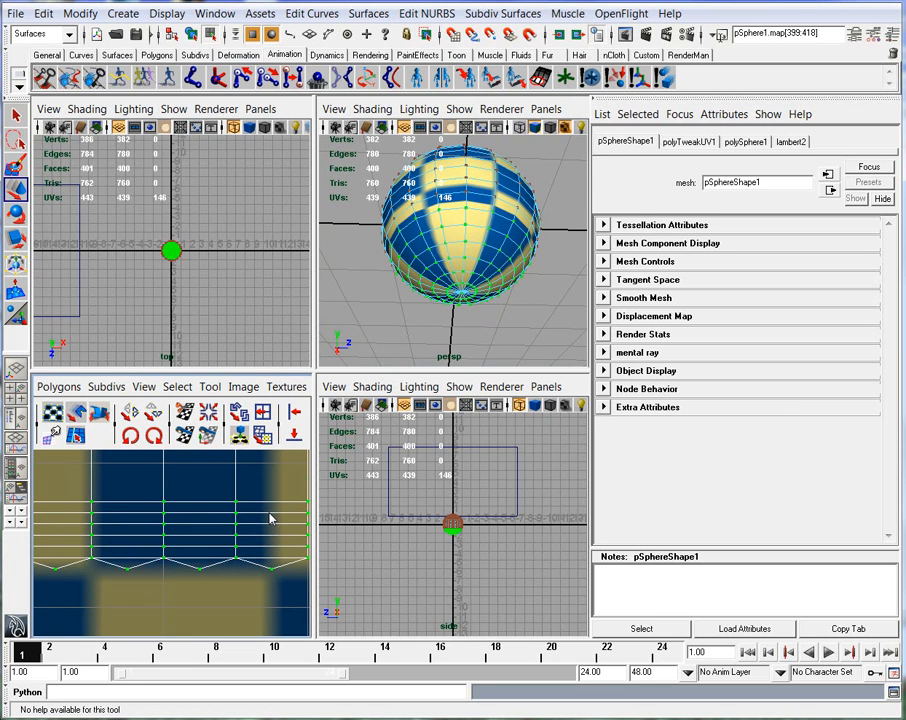
pyautogui.scroll(-8, 254, 530)
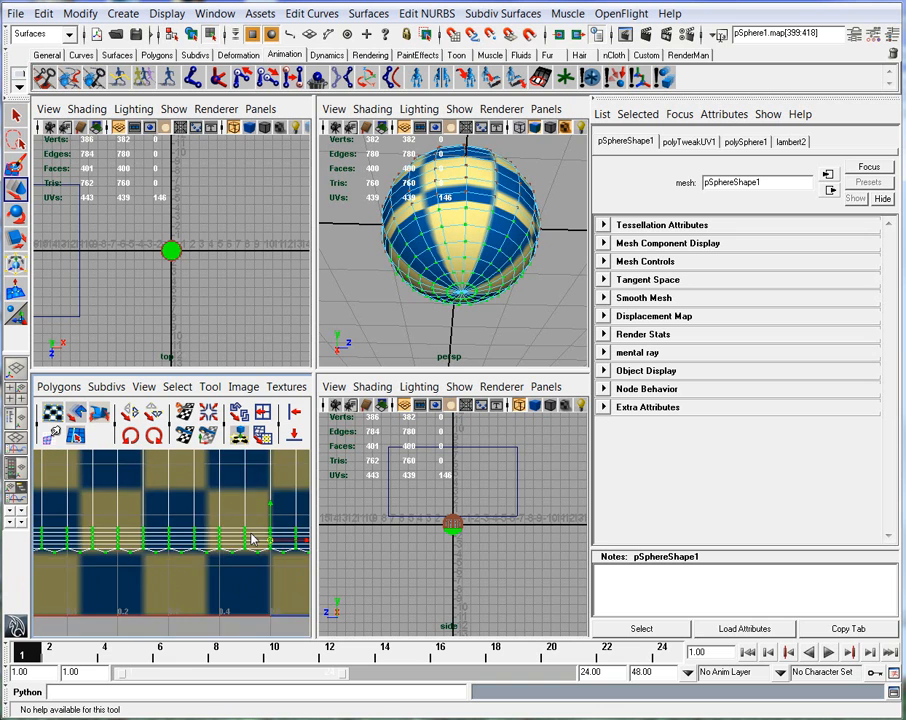
pyautogui.keyDown('alt'); pyautogui.moveTo(245, 564); pyautogui.dragTo(184, 574, button='right'); pyautogui.keyUp('alt')
pyautogui.keyDown('alt'); pyautogui.moveTo(520, 338); pyautogui.dragTo(518, 384); pyautogui.keyUp('alt')
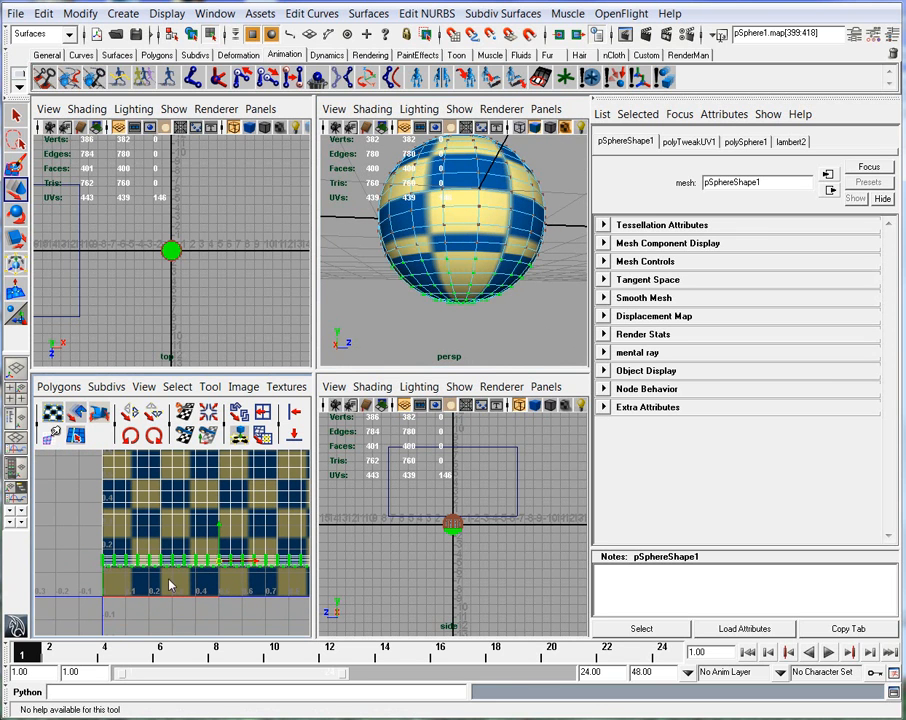
pyautogui.moveTo(222, 540); pyautogui.dragTo(231, 516)
pyautogui.keyDown('alt'); pyautogui.moveTo(453, 343); pyautogui.dragTo(474, 362); pyautogui.keyUp('alt')
pyautogui.keyDown('alt'); pyautogui.moveTo(251, 522); pyautogui.dragTo(173, 530, button='right'); pyautogui.keyUp('alt')
pyautogui.keyDown('alt'); pyautogui.moveTo(173, 530); pyautogui.dragTo(170, 586, button='middle'); pyautogui.keyUp('alt')
pyautogui.keyDown('alt'); pyautogui.moveTo(412, 310); pyautogui.dragTo(432, 218); pyautogui.keyUp('alt')
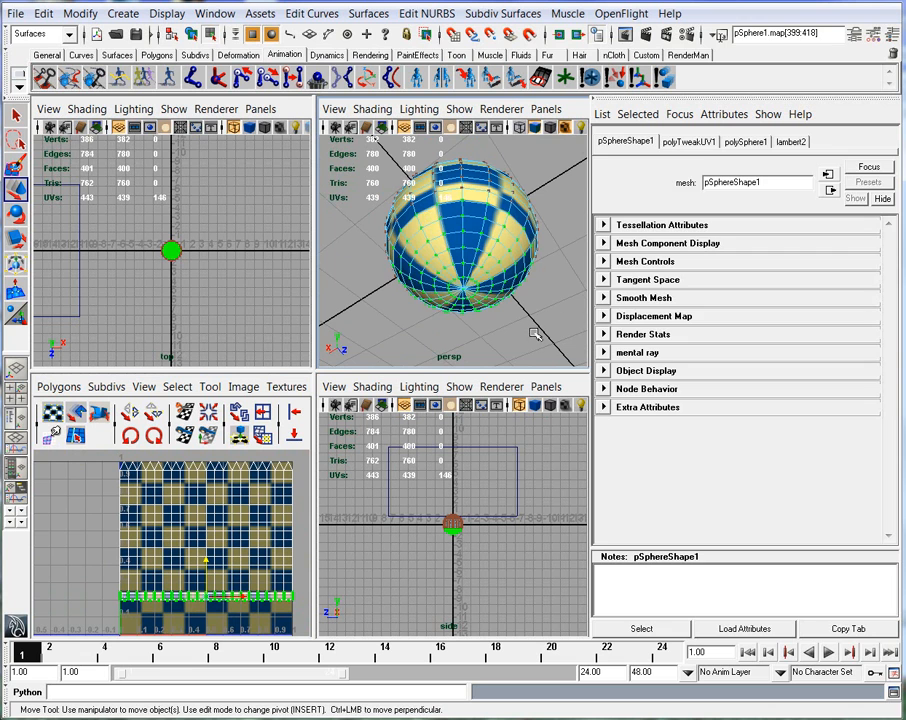
# Select the top rows of the sphere's UVs, compress them along V and move the band up to the layout's upper edge
pyautogui.click(531, 287)
pyautogui.keyDown('alt'); pyautogui.moveTo(466, 306); pyautogui.dragTo(448, 312); pyautogui.keyUp('alt')
pyautogui.keyDown('alt'); pyautogui.moveTo(158, 463); pyautogui.dragTo(156, 467, button='middle'); pyautogui.keyUp('alt')
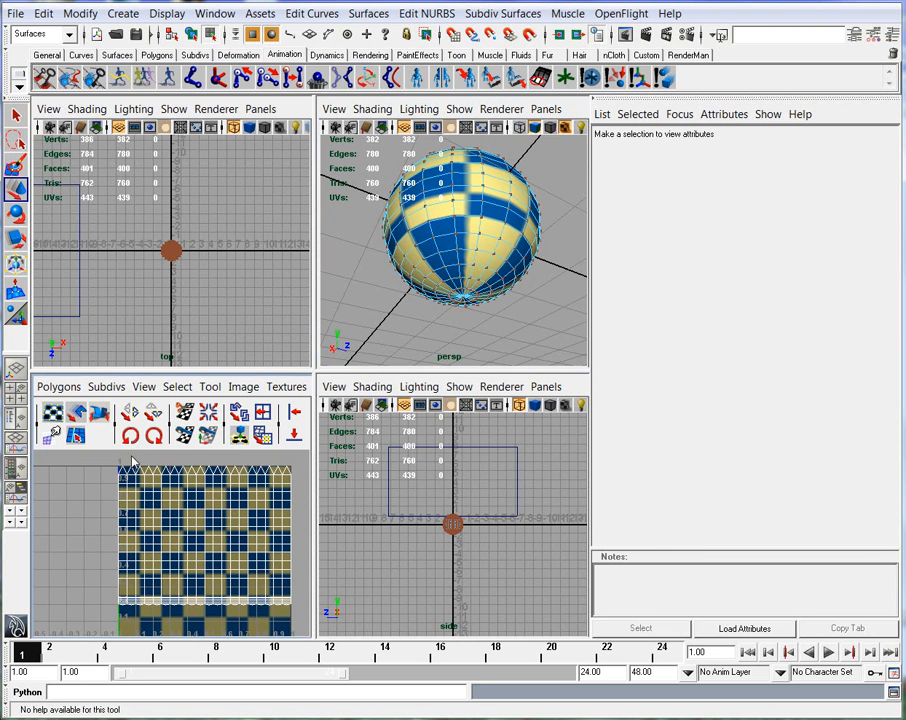
pyautogui.moveTo(332, 518); pyautogui.dragTo(332, 516)
pyautogui.keyDown('alt'); pyautogui.moveTo(230, 519); pyautogui.dragTo(234, 538, button='middle'); pyautogui.keyUp('alt')
pyautogui.press('r')
pyautogui.press('w')
pyautogui.moveTo(208, 492); pyautogui.dragTo(212, 455)
# Select a UV row below the compressed top band, move it up along V and inspect the top of the sphere
pyautogui.keyDown('alt'); pyautogui.moveTo(437, 274); pyautogui.dragTo(439, 340); pyautogui.keyUp('alt')
pyautogui.keyDown('alt'); pyautogui.moveTo(465, 277); pyautogui.dragTo(465, 330, button='middle'); pyautogui.keyUp('alt')
pyautogui.keyDown('alt'); pyautogui.moveTo(465, 312); pyautogui.dragTo(402, 361); pyautogui.keyUp('alt')
pyautogui.keyDown('alt'); pyautogui.moveTo(125, 528); pyautogui.dragTo(236, 502, button='right'); pyautogui.keyUp('alt')
pyautogui.keyDown('alt'); pyautogui.moveTo(236, 502); pyautogui.dragTo(223, 548, button='middle'); pyautogui.keyUp('alt')
pyautogui.keyDown('alt'); pyautogui.moveTo(419, 327); pyautogui.dragTo(422, 275); pyautogui.keyUp('alt')
pyautogui.keyDown('alt'); pyautogui.moveTo(422, 275); pyautogui.dragTo(489, 365, button='right'); pyautogui.keyUp('alt')
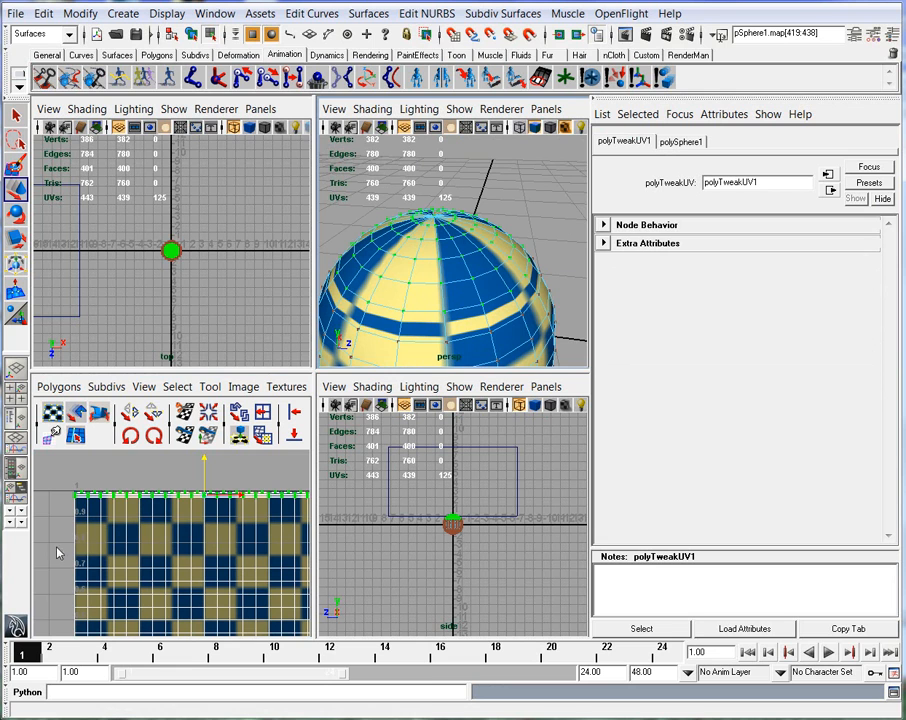
pyautogui.moveTo(56, 548); pyautogui.dragTo(304, 566)
pyautogui.moveTo(422, 567); pyautogui.dragTo(430, 575)
pyautogui.moveTo(207, 537); pyautogui.dragTo(218, 510, button='middle')
pyautogui.keyDown('alt'); pyautogui.moveTo(442, 283); pyautogui.dragTo(469, 263); pyautogui.keyUp('alt')
pyautogui.keyDown('alt'); pyautogui.moveTo(471, 264); pyautogui.dragTo(439, 289, button='right'); pyautogui.keyUp('alt')
pyautogui.keyDown('alt'); pyautogui.moveTo(428, 261); pyautogui.dragTo(420, 291); pyautogui.keyUp('alt')
# Return to object mode, select the whole sphere and maximize the perspective view
pyautogui.moveTo(430, 293); pyautogui.dragTo(489, 270, button='right')
pyautogui.click(506, 330)
pyautogui.click(446, 289)
pyautogui.press('space')
pyautogui.keyDown('alt'); pyautogui.moveTo(344, 414); pyautogui.dragTo(330, 337); pyautogui.keyUp('alt')
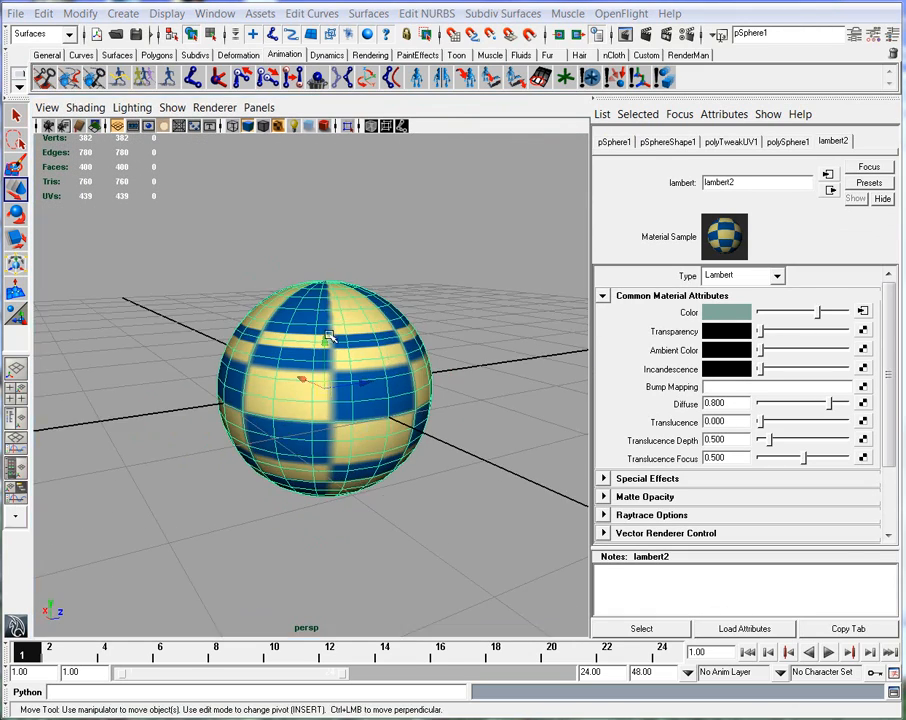
# Examine the sphere's full UV layout, and compare it with the sphere shaded without and with textures
pyautogui.press('space')
pyautogui.press('space')
pyautogui.keyDown('alt'); pyautogui.moveTo(388, 556); pyautogui.dragTo(352, 514, button='right'); pyautogui.keyUp('alt')
pyautogui.keyDown('alt'); pyautogui.moveTo(352, 514); pyautogui.dragTo(350, 415, button='middle'); pyautogui.keyUp('alt')
pyautogui.keyDown('alt'); pyautogui.moveTo(350, 415); pyautogui.dragTo(287, 468, button='right'); pyautogui.keyUp('alt')
pyautogui.press('space')
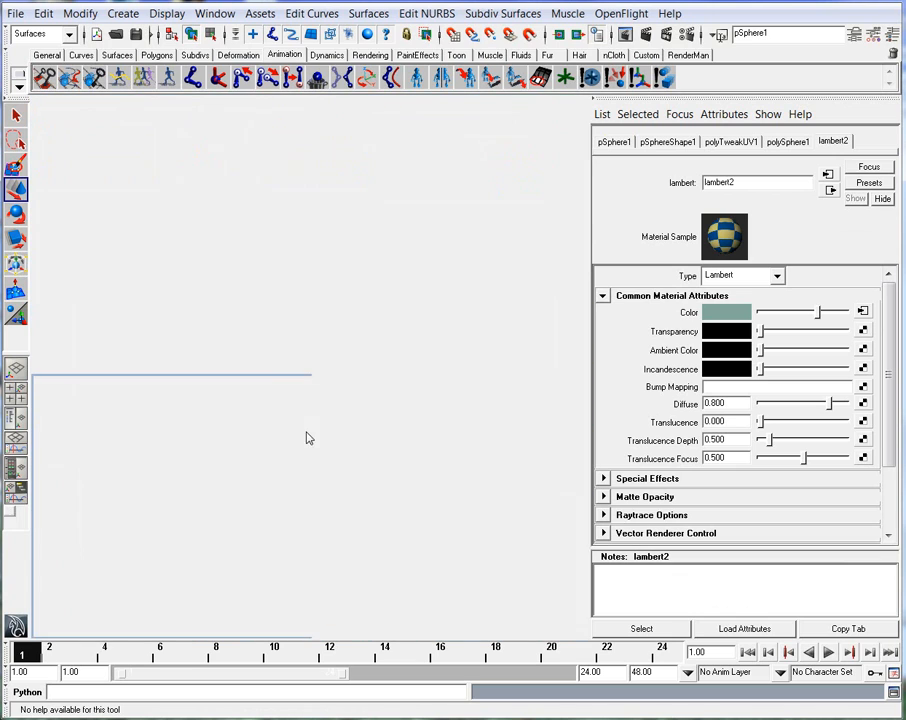
pyautogui.press('space')
pyautogui.moveTo(394, 460)
pyautogui.keyDown('alt'); pyautogui.mouseDown()
pyautogui.moveTo(330, 430)
pyautogui.moveTo(257, 415)
pyautogui.moveTo(464, 411)
pyautogui.moveTo(431, 466)
pyautogui.moveTo(265, 421)
pyautogui.moveTo(321, 324)
pyautogui.moveTo(372, 435)
pyautogui.moveTo(383, 439)
pyautogui.mouseUp(); pyautogui.keyUp('alt')
pyautogui.press('5')
pyautogui.press('6')
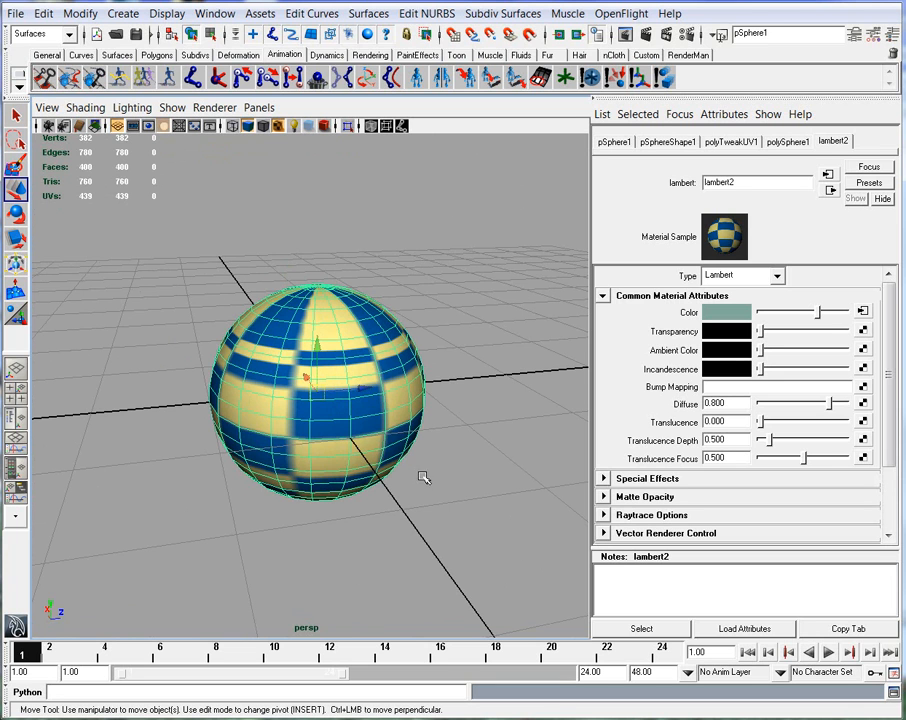
pyautogui.keyDown('alt'); pyautogui.moveTo(394, 468); pyautogui.dragTo(437, 461); pyautogui.keyUp('alt')
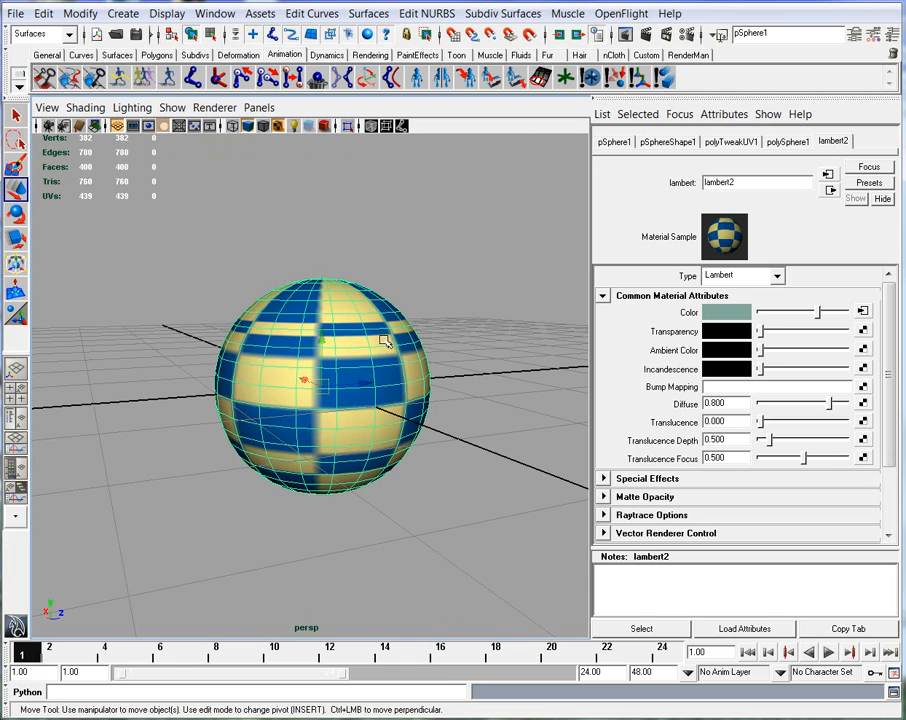
# Scale the sphere uniformly by about 1.59 and raise it above the grid
pyautogui.keyDown('alt'); pyautogui.moveTo(402, 352); pyautogui.dragTo(499, 404, button='middle'); pyautogui.keyUp('alt')
pyautogui.keyDown('alt'); pyautogui.moveTo(499, 404); pyautogui.dragTo(287, 396, button='right'); pyautogui.keyUp('alt')
pyautogui.keyDown('alt'); pyautogui.moveTo(287, 396); pyautogui.dragTo(500, 431, button='middle'); pyautogui.keyUp('alt')
pyautogui.keyDown('alt'); pyautogui.moveTo(500, 431); pyautogui.dragTo(200, 430, button='right'); pyautogui.keyUp('alt')
pyautogui.keyDown('alt'); pyautogui.moveTo(350, 448); pyautogui.dragTo(356, 448, button='middle'); pyautogui.keyUp('alt')
pyautogui.keyDown('alt'); pyautogui.moveTo(346, 453); pyautogui.dragTo(500, 465); pyautogui.keyUp('alt')
pyautogui.keyDown('alt'); pyautogui.moveTo(378, 453); pyautogui.dragTo(418, 455); pyautogui.keyUp('alt')
pyautogui.keyDown('alt'); pyautogui.moveTo(292, 442); pyautogui.dragTo(382, 440, button='middle'); pyautogui.keyUp('alt')
pyautogui.keyDown('alt'); pyautogui.moveTo(382, 440); pyautogui.dragTo(450, 483, button='right'); pyautogui.keyUp('alt')
pyautogui.keyDown('alt'); pyautogui.moveTo(450, 483); pyautogui.dragTo(436, 477); pyautogui.keyUp('alt')
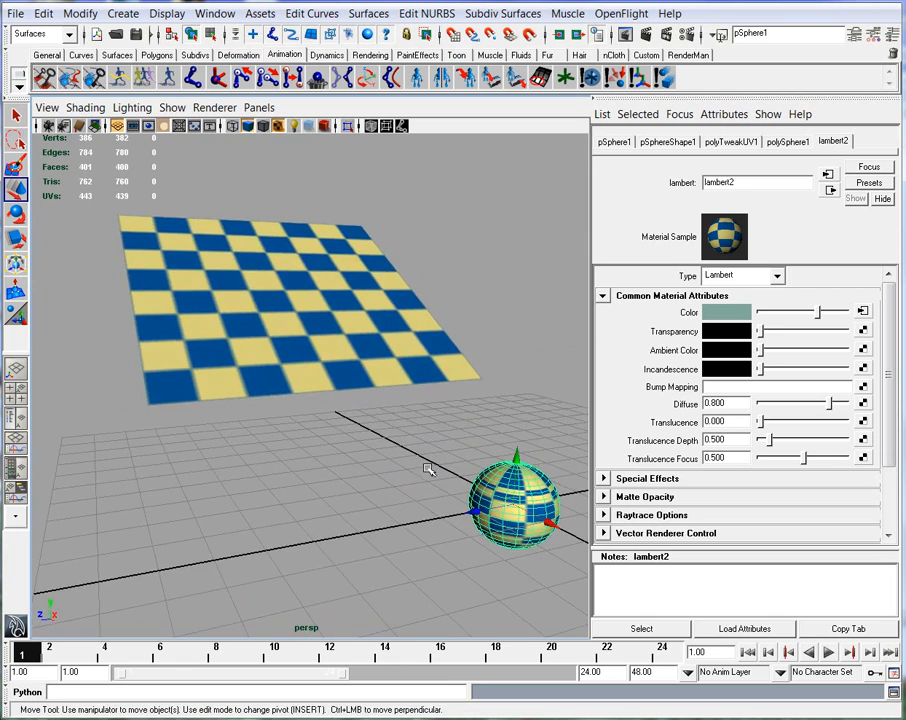
pyautogui.press('r')
pyautogui.moveTo(515, 508); pyautogui.dragTo(565, 505)
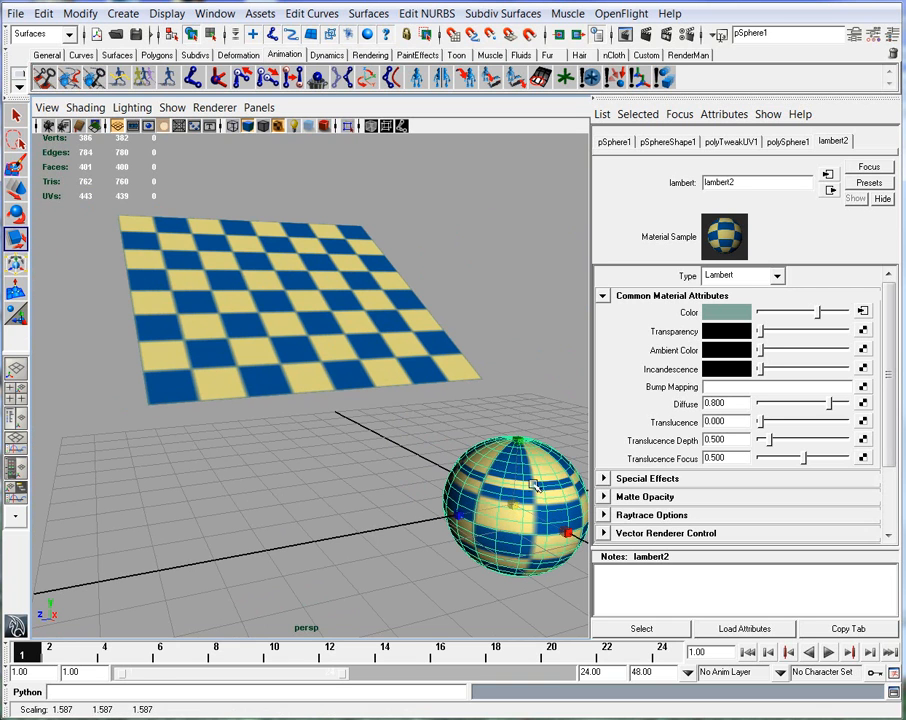
pyautogui.press('w')
pyautogui.moveTo(519, 460); pyautogui.dragTo(274, 448)
# Examine the checker bands on the enlarged sphere against its layout in the maximized UV Texture Editor
pyautogui.keyDown('alt'); pyautogui.moveTo(386, 443); pyautogui.dragTo(230, 452); pyautogui.keyUp('alt')
pyautogui.keyDown('alt'); pyautogui.moveTo(340, 455); pyautogui.dragTo(568, 514, button='right'); pyautogui.keyUp('alt')
pyautogui.keyDown('alt'); pyautogui.moveTo(350, 495); pyautogui.dragTo(449, 449, button='middle'); pyautogui.keyUp('alt')
pyautogui.keyDown('alt'); pyautogui.moveTo(449, 449); pyautogui.dragTo(351, 427, button='right'); pyautogui.keyUp('alt')
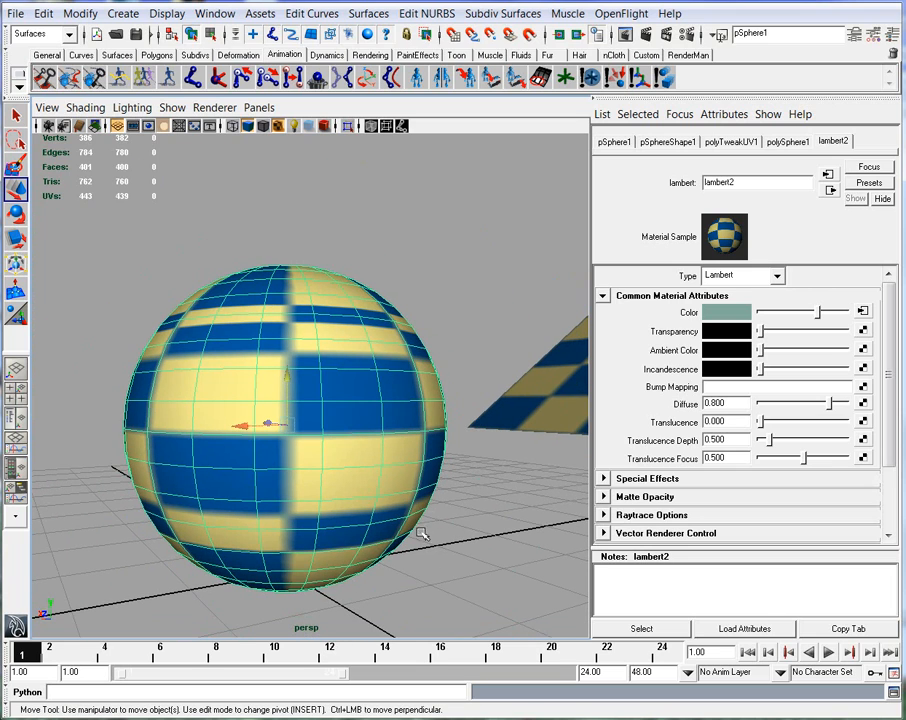
pyautogui.moveTo(400, 510)
pyautogui.keyDown('alt'); pyautogui.mouseDown()
pyautogui.moveTo(313, 542)
pyautogui.moveTo(388, 524)
pyautogui.mouseUp(); pyautogui.keyUp('alt')
pyautogui.press('space')
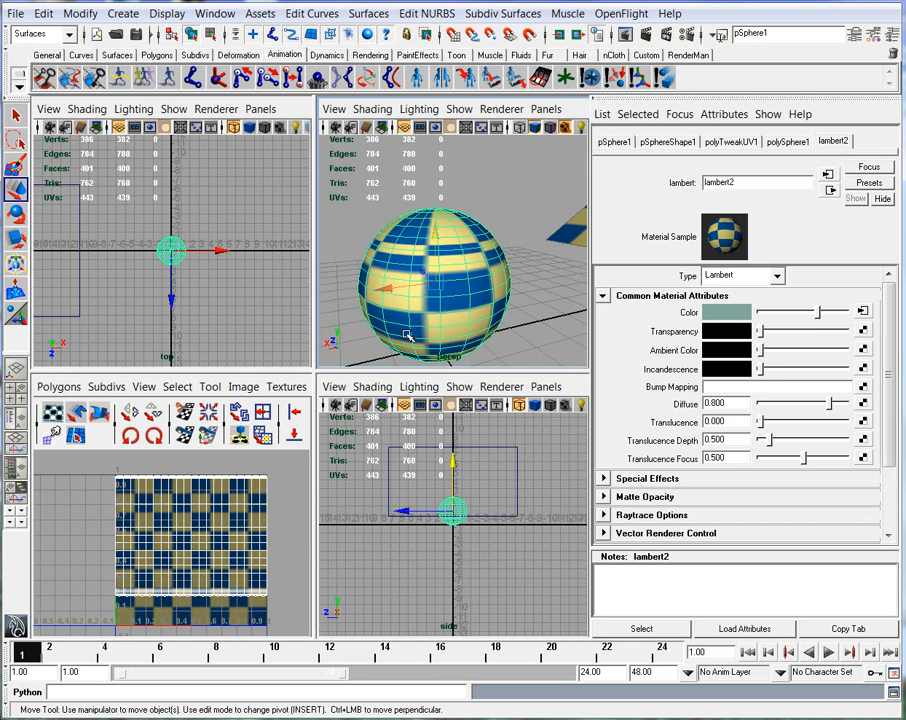
pyautogui.press('space')
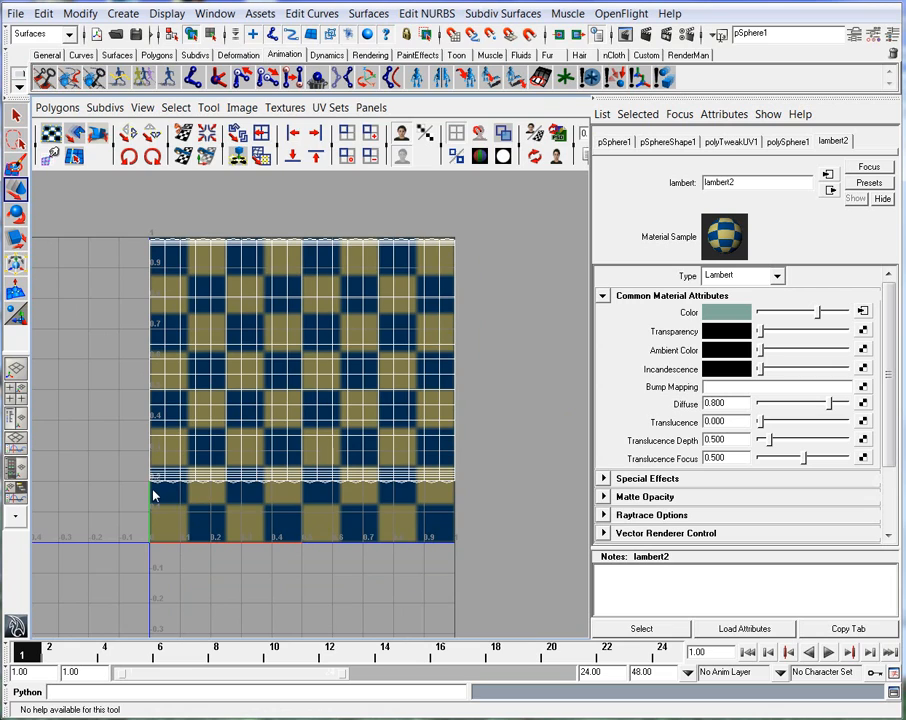
pyautogui.press('space')
pyautogui.press('space')
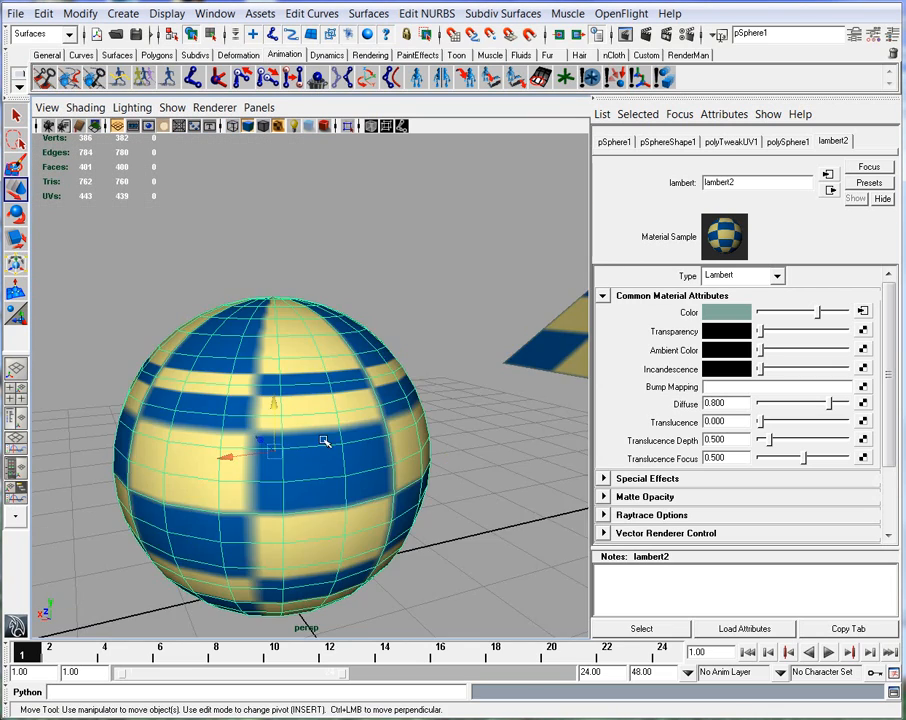
# Delete the sphere from the scene
pyautogui.keyDown('alt'); pyautogui.moveTo(269, 426); pyautogui.dragTo(230, 426, button='right'); pyautogui.keyUp('alt')
pyautogui.keyDown('alt'); pyautogui.moveTo(230, 426); pyautogui.dragTo(400, 425); pyautogui.keyUp('alt')
pyautogui.keyDown('alt'); pyautogui.moveTo(400, 425); pyautogui.dragTo(312, 422, button='right'); pyautogui.keyUp('alt')
pyautogui.keyDown('alt'); pyautogui.moveTo(312, 422); pyautogui.dragTo(352, 434, button='middle'); pyautogui.keyUp('alt')
pyautogui.keyDown('alt'); pyautogui.moveTo(352, 434); pyautogui.dragTo(320, 470); pyautogui.keyUp('alt')
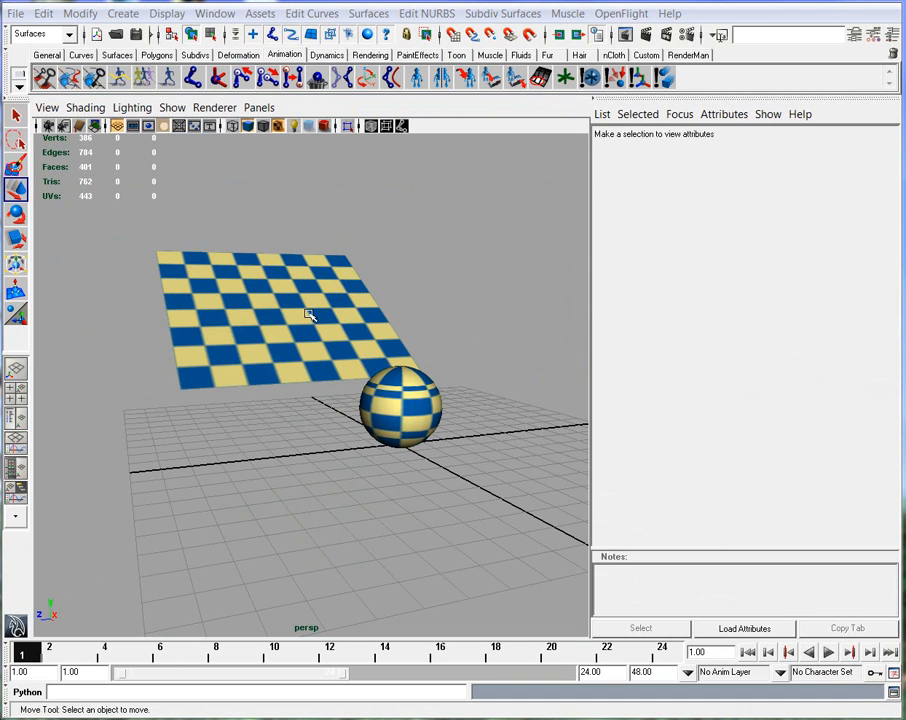
pyautogui.keyDown('alt'); pyautogui.moveTo(302, 354); pyautogui.dragTo(250, 282); pyautogui.keyUp('alt')
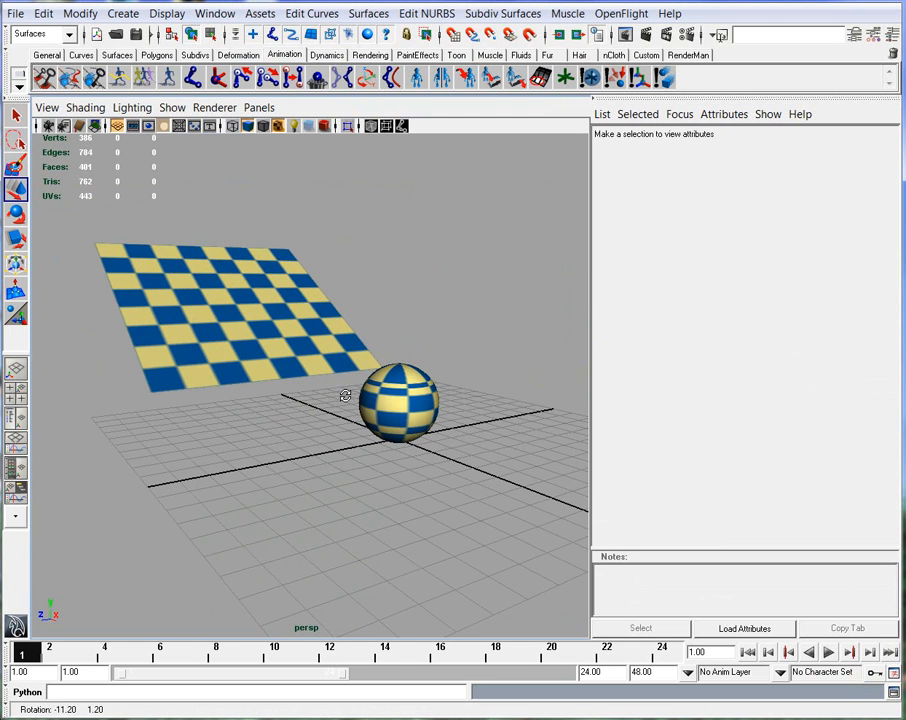
pyautogui.click(400, 400)
pyautogui.press('Delete')
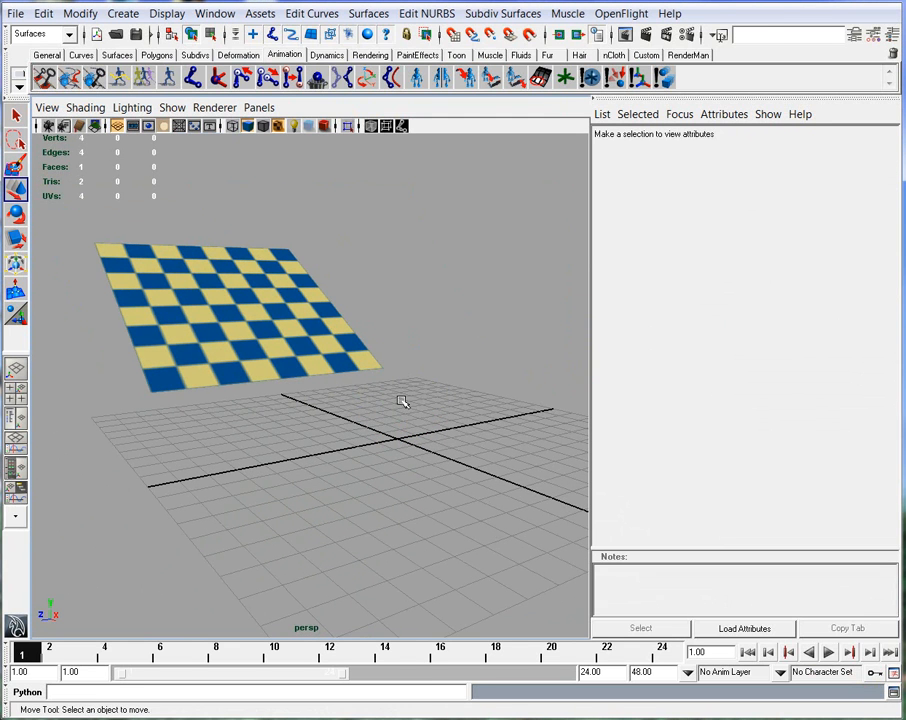
# Select the checkered plane and set its Translate X, Y, Z and Rotate X, Y, Z to 0
pyautogui.click(287, 363)
pyautogui.keyDown('alt'); pyautogui.moveTo(306, 433); pyautogui.dragTo(416, 438); pyautogui.keyUp('alt')
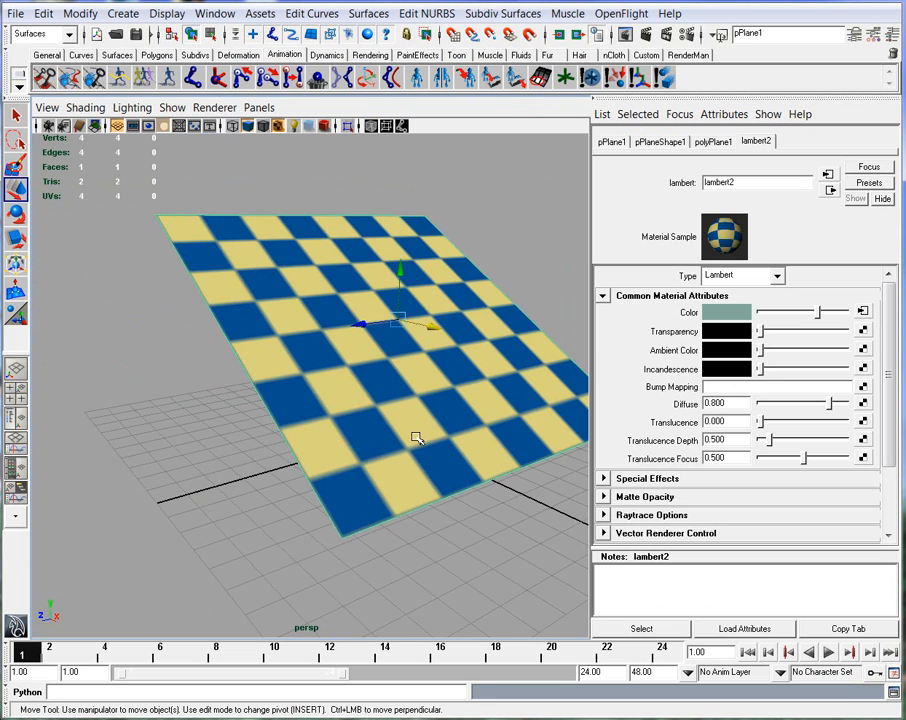
pyautogui.hotkey('ctrl', 'a')
pyautogui.moveTo(871, 222); pyautogui.dragTo(868, 162)
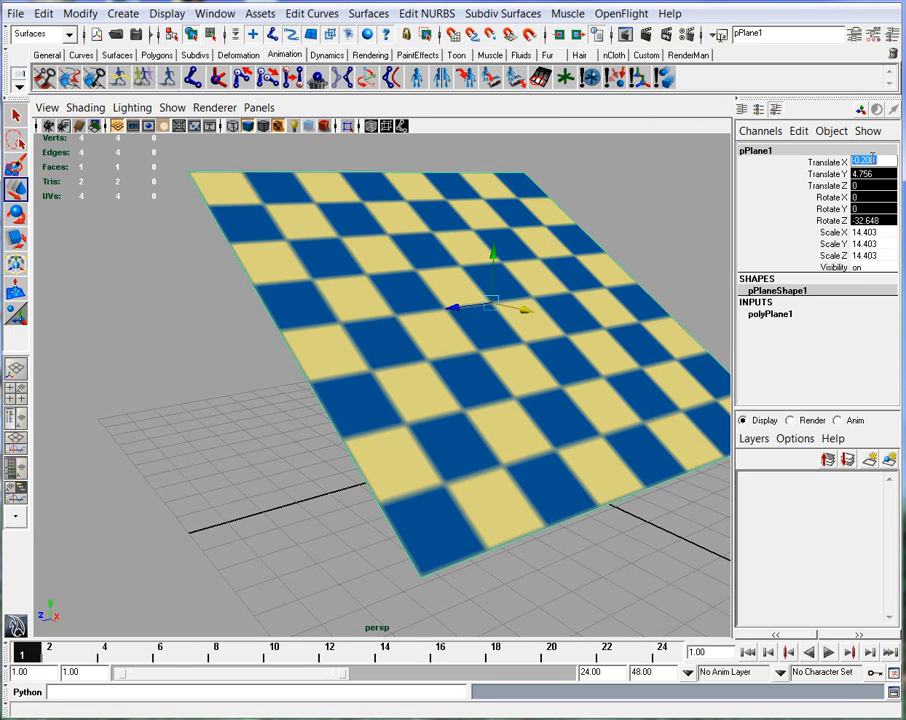
pyautogui.write('0')
pyautogui.press('Return')
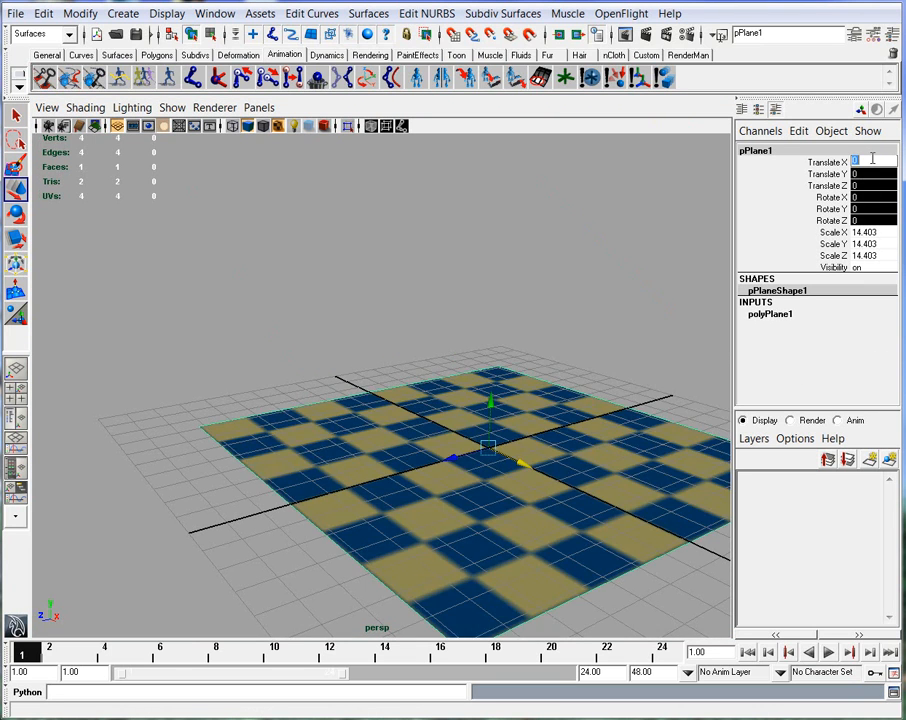
pyautogui.keyDown('alt'); pyautogui.moveTo(586, 155); pyautogui.dragTo(570, 320); pyautogui.keyUp('alt')
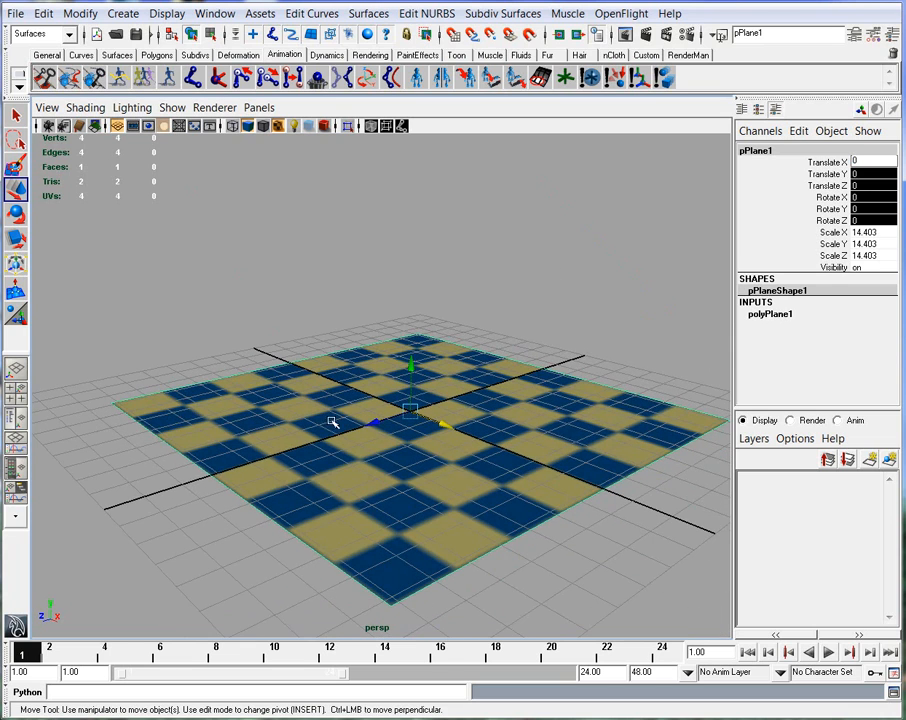
pyautogui.keyDown('alt'); pyautogui.moveTo(390, 475); pyautogui.dragTo(361, 471); pyautogui.keyUp('alt')
pyautogui.keyDown('alt'); pyautogui.moveTo(361, 471); pyautogui.dragTo(355, 430, button='middle'); pyautogui.keyUp('alt')
pyautogui.keyDown('alt'); pyautogui.moveTo(396, 437); pyautogui.dragTo(398, 443); pyautogui.keyUp('alt')
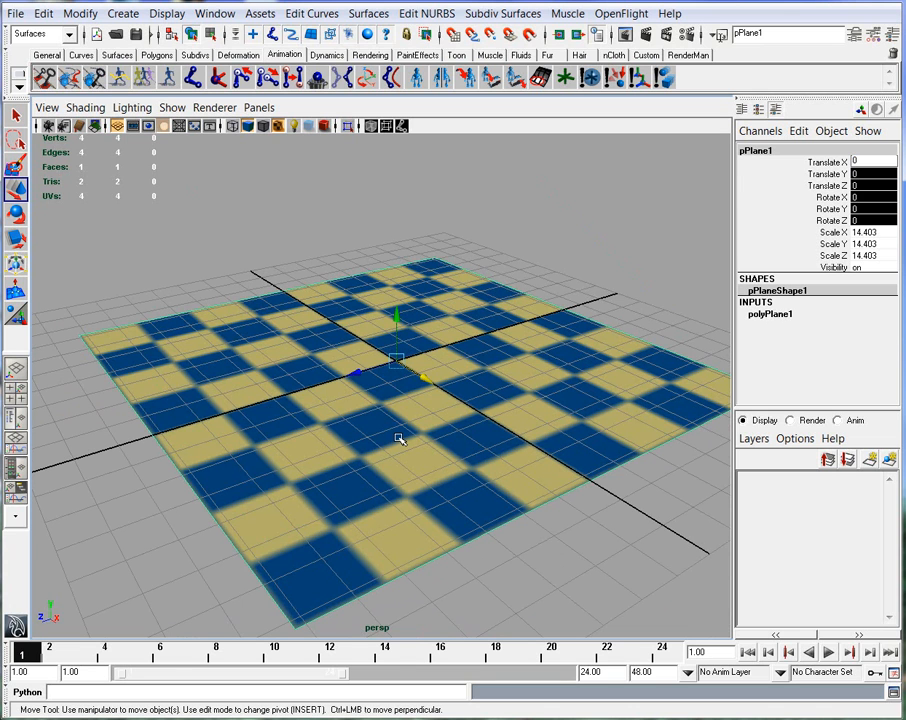
# Switch to Windows Explorer and copy ston11M.jpg and ston11Mb.jpg from the AI_3DModeling\Capture_Week_02 folder on DATA (D:)
pyautogui.click(300, 718)
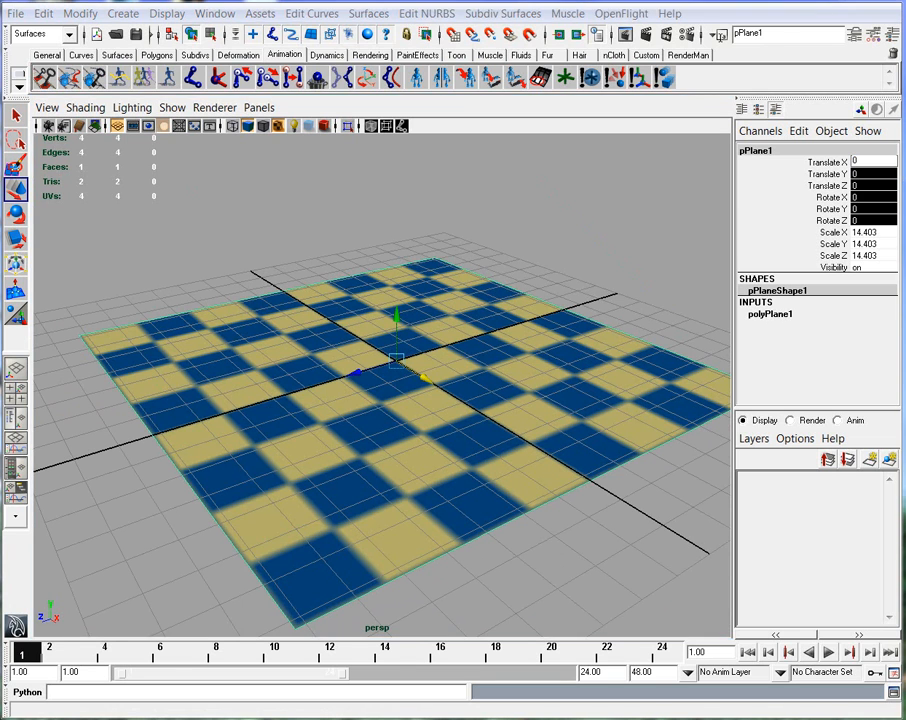
pyautogui.click(413, 58)
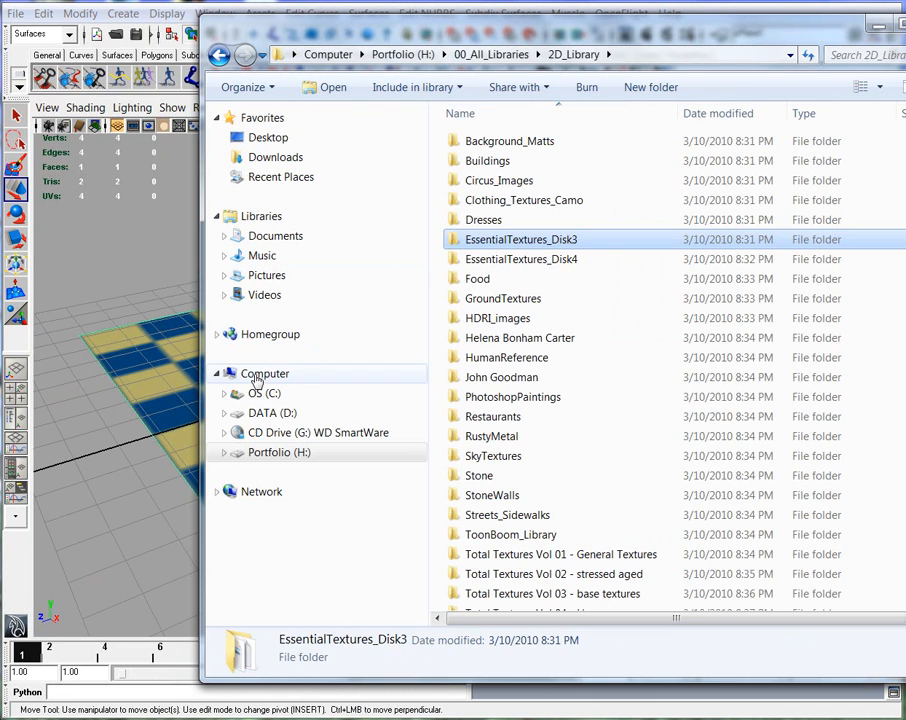
pyautogui.click(262, 412)
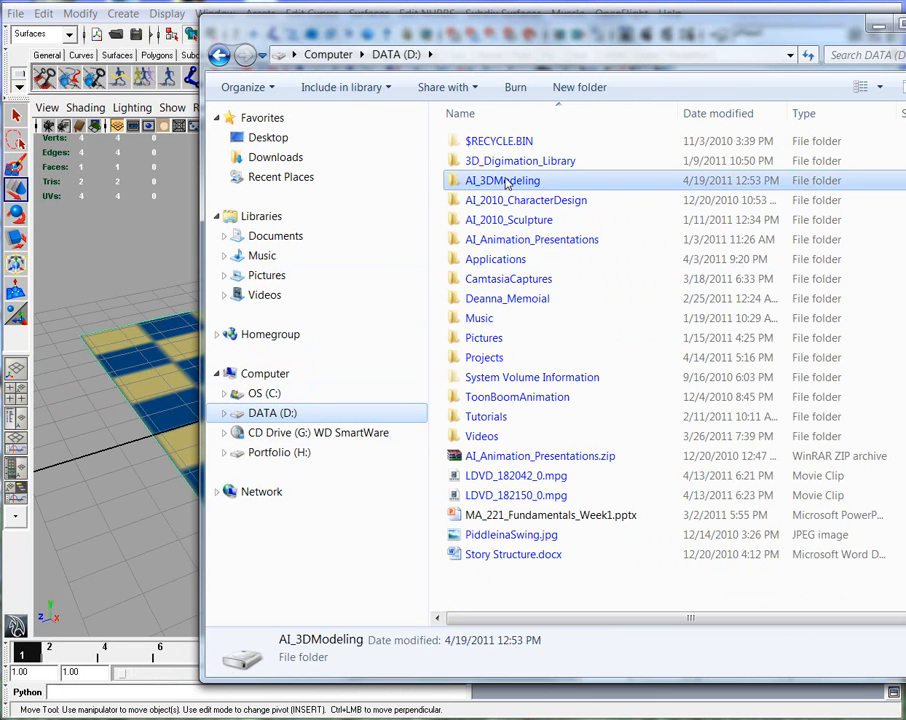
pyautogui.doubleClick(506, 178)
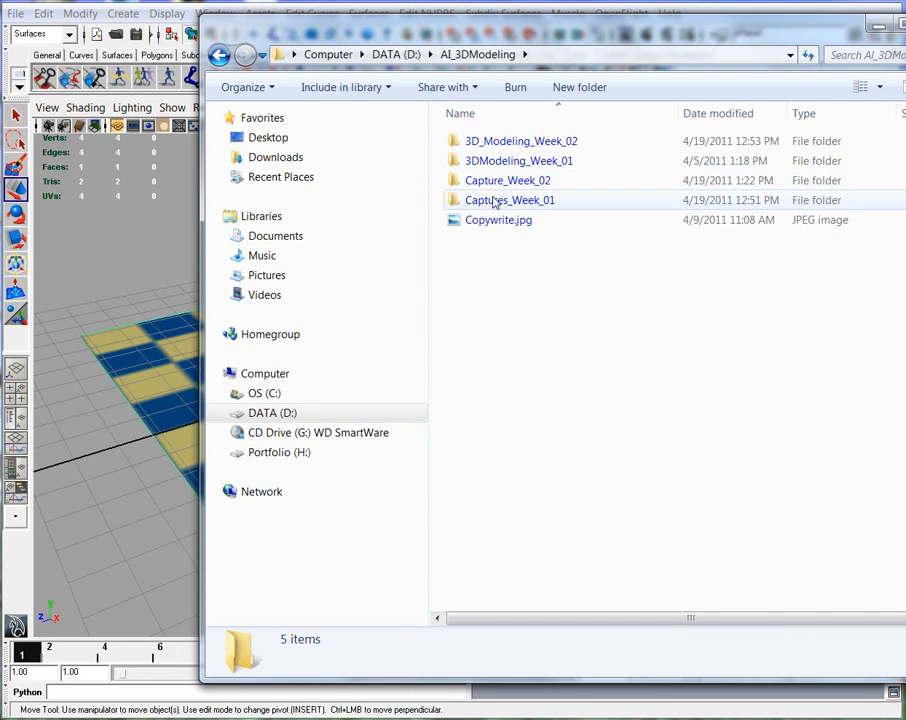
pyautogui.doubleClick(494, 182)
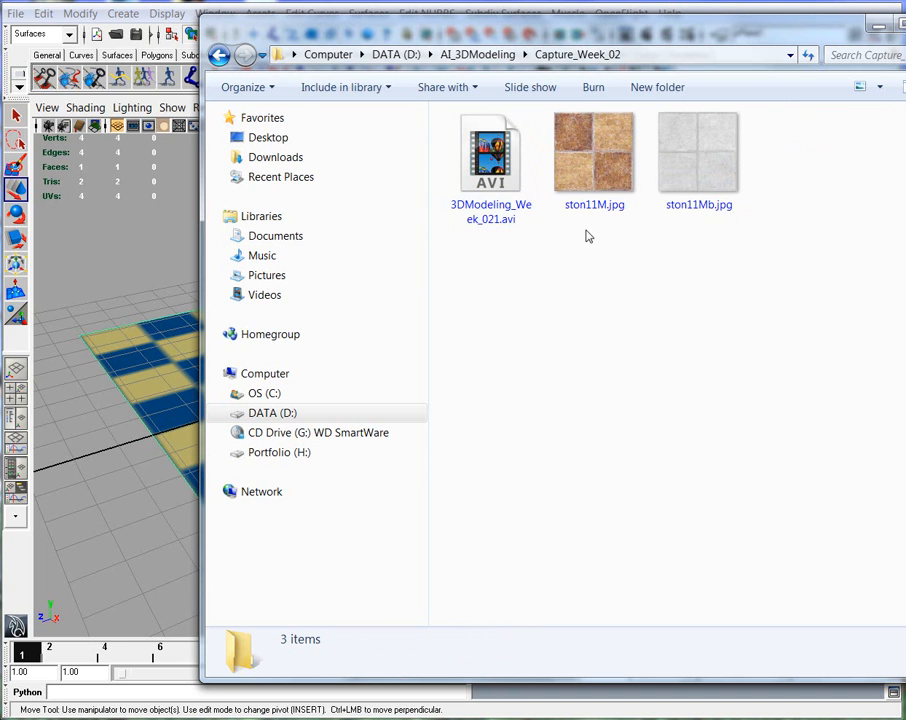
pyautogui.moveTo(567, 250); pyautogui.dragTo(722, 158)
pyautogui.moveTo(740, 280); pyautogui.dragTo(578, 162)
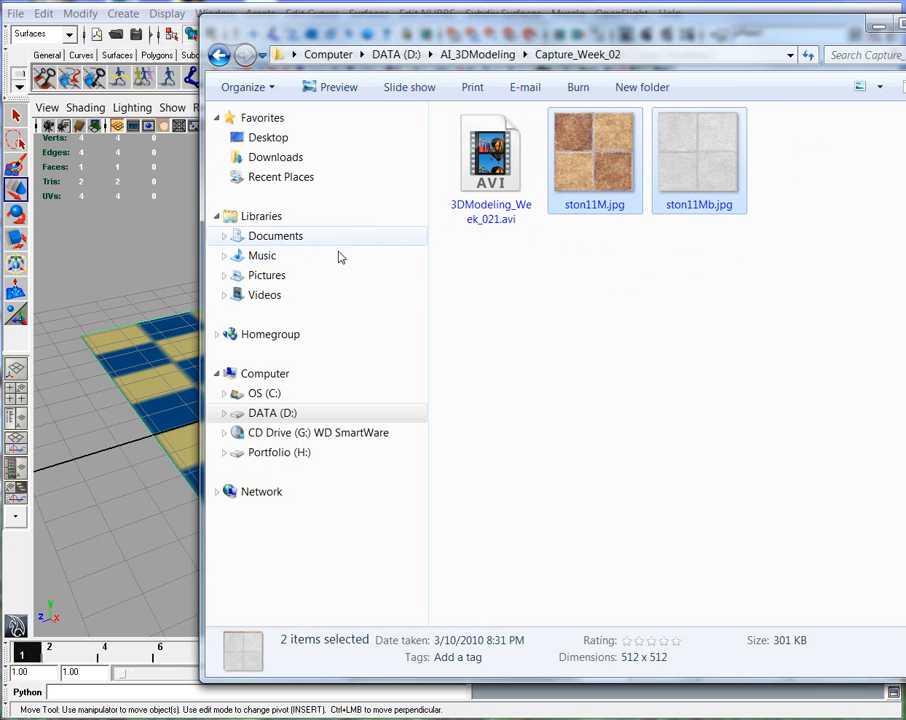
# Paste the two stone images into the 3D_Modeling_Week_02 project's sourceimages folder and go back to the AI_3DModeling folder
pyautogui.click(266, 414)
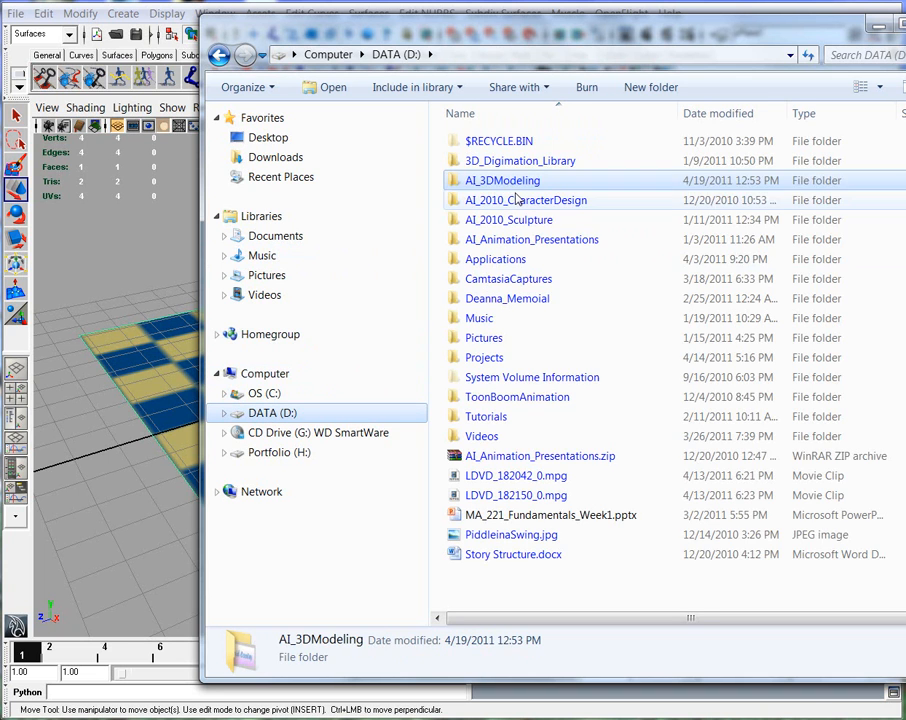
pyautogui.doubleClick(482, 181)
pyautogui.doubleClick(481, 145)
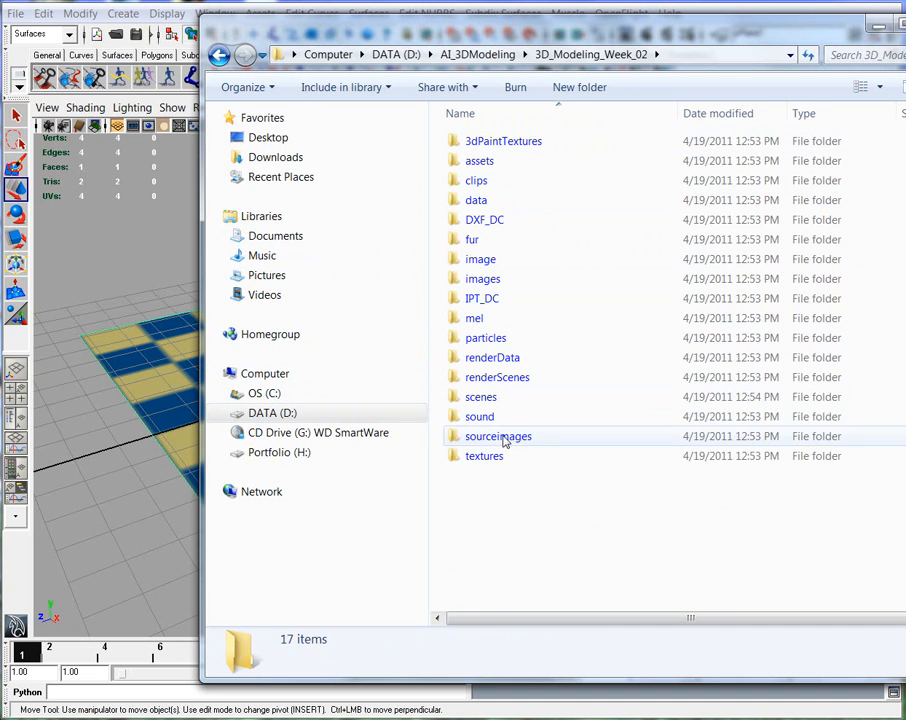
pyautogui.doubleClick(500, 438)
pyautogui.hotkey('ctrl', 'v')
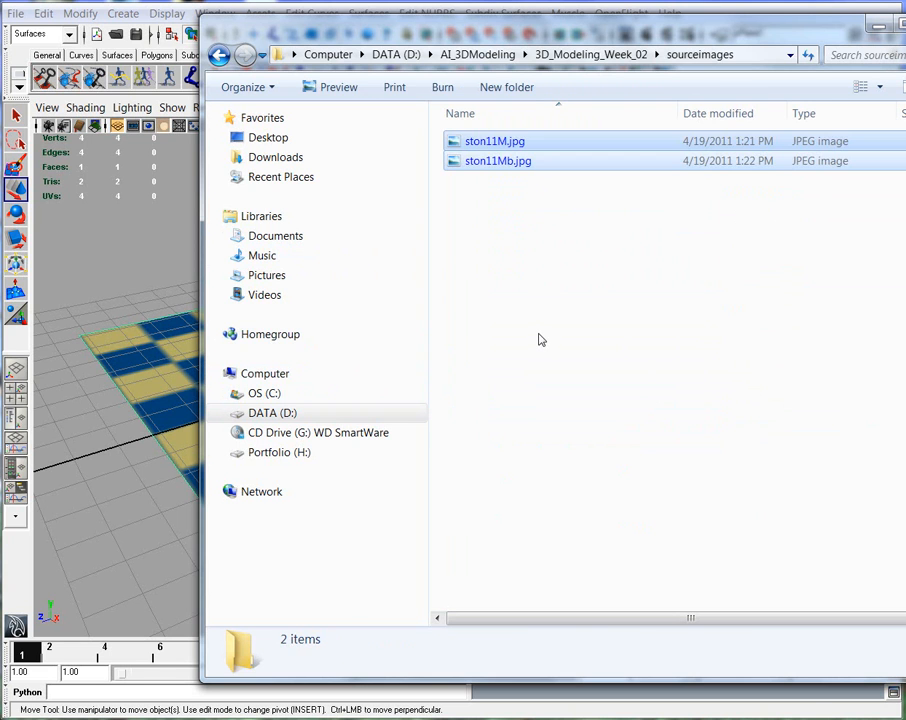
pyautogui.click(523, 331)
pyautogui.click(488, 58)
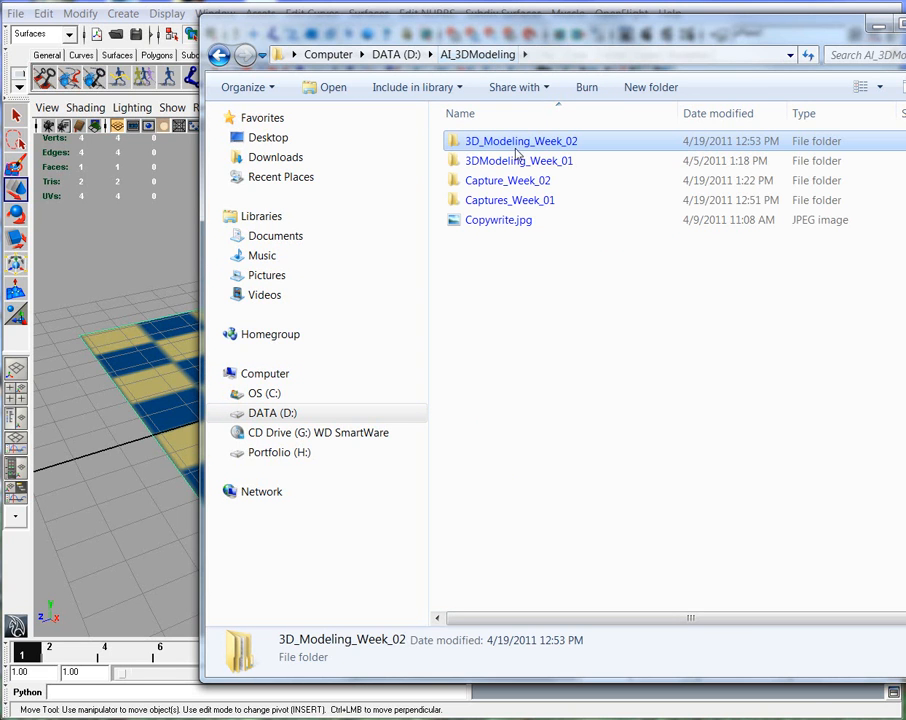
# Open the sourceimages folder inside 3D_Modeling_Week_02 to check the two stone images, and return to Maya
pyautogui.doubleClick(456, 148)
pyautogui.click(477, 440)
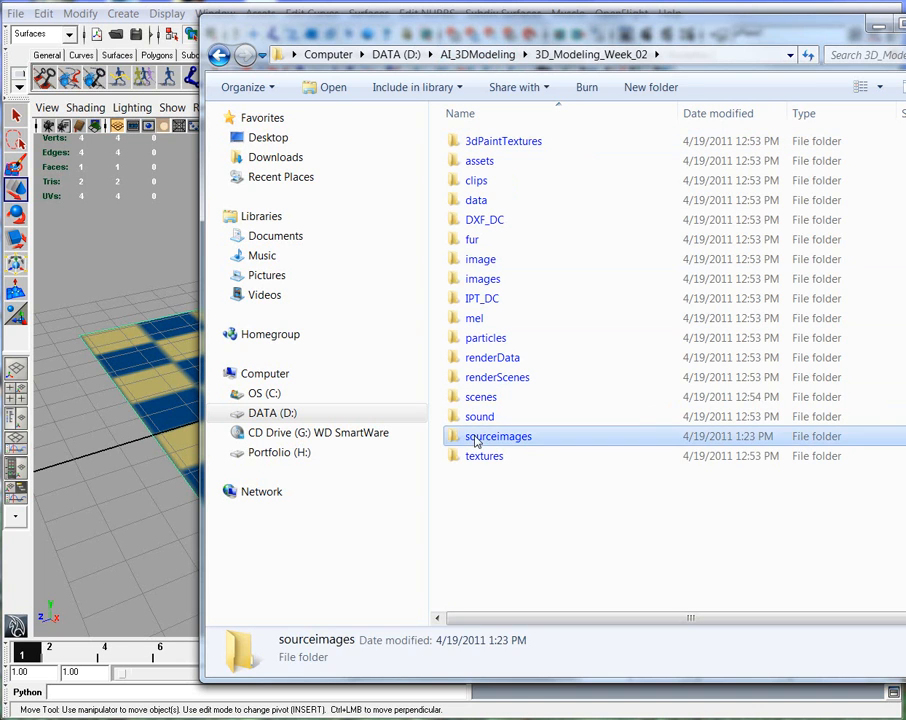
pyautogui.doubleClick(477, 440)
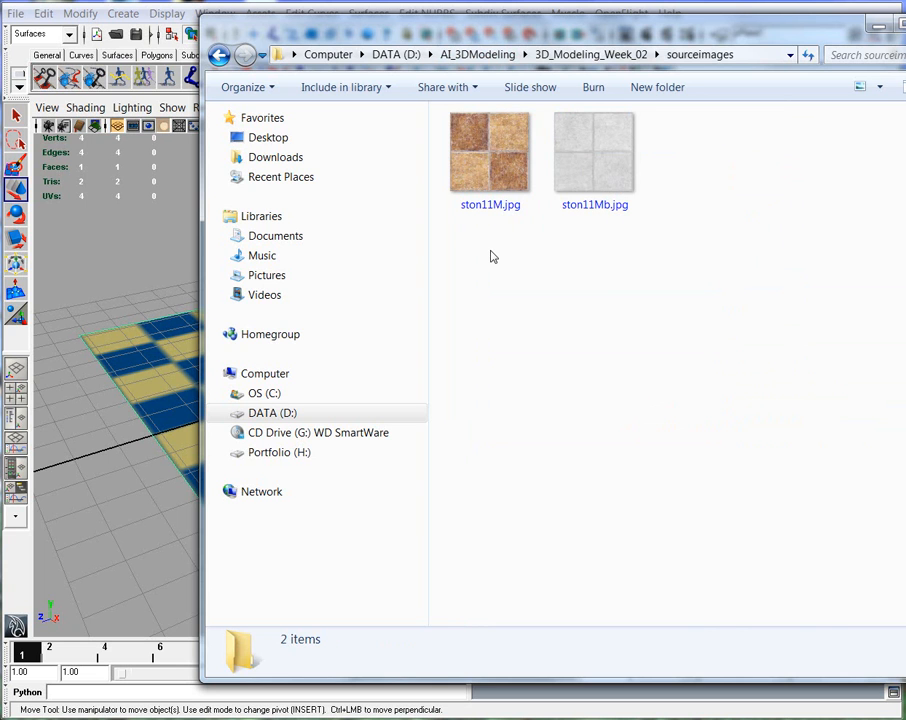
pyautogui.click(142, 249)
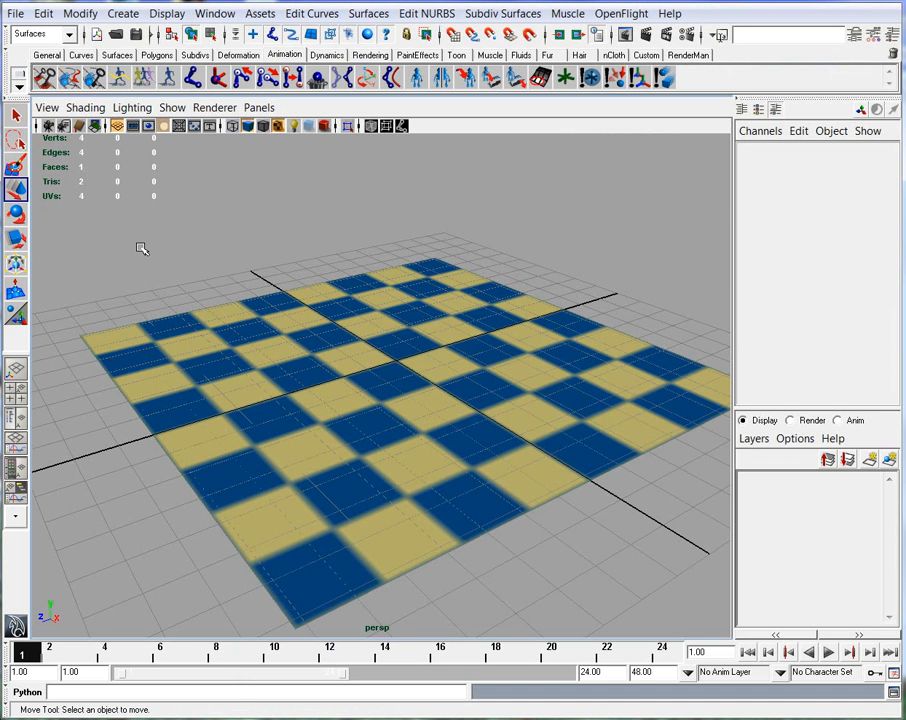
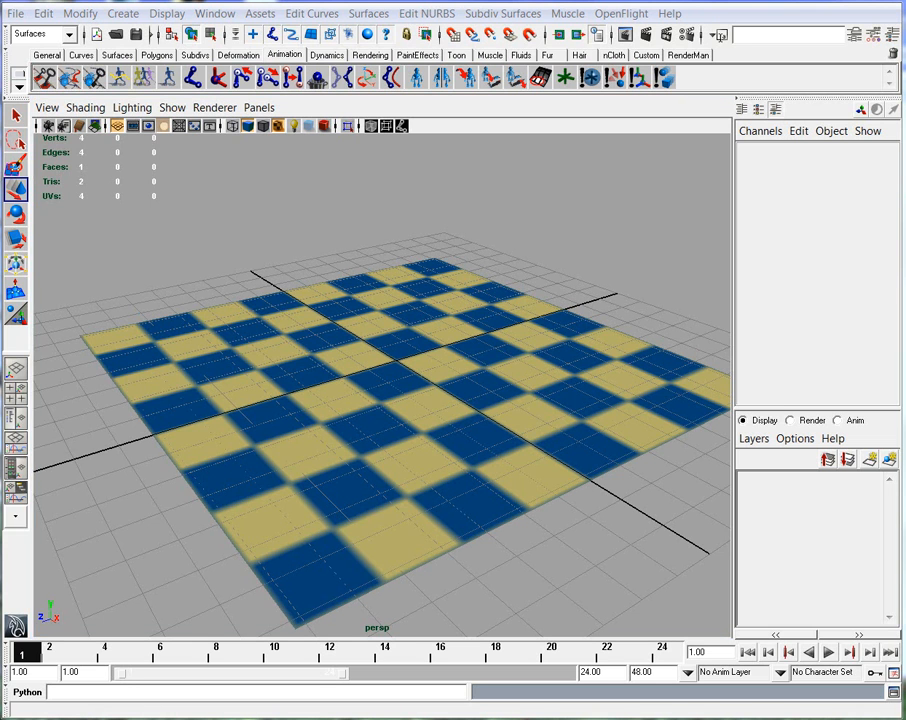
# In an enlarged Hypershade window, delete the checker1 and place2dTexture1 nodes feeding the lambert2 material
pyautogui.moveTo(146, 156); pyautogui.dragTo(182, 105)
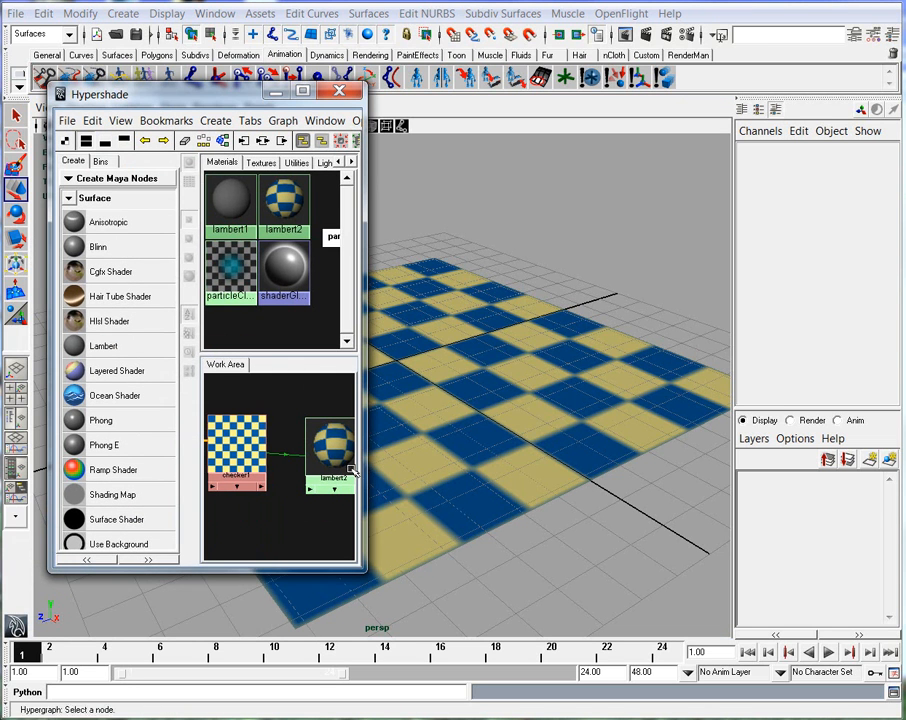
pyautogui.moveTo(355, 570); pyautogui.dragTo(557, 598)
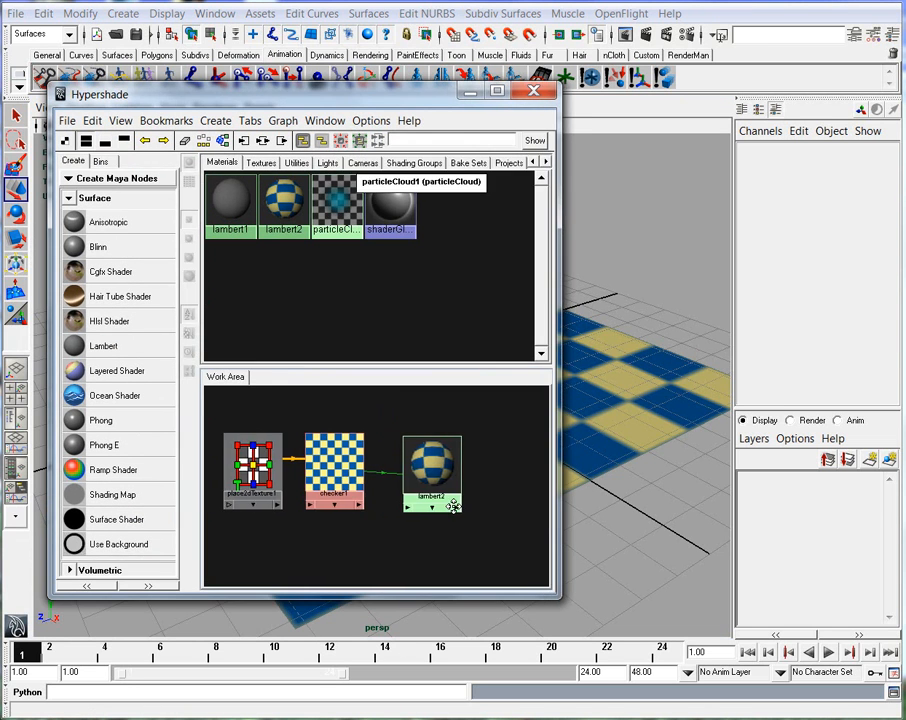
pyautogui.click(420, 472)
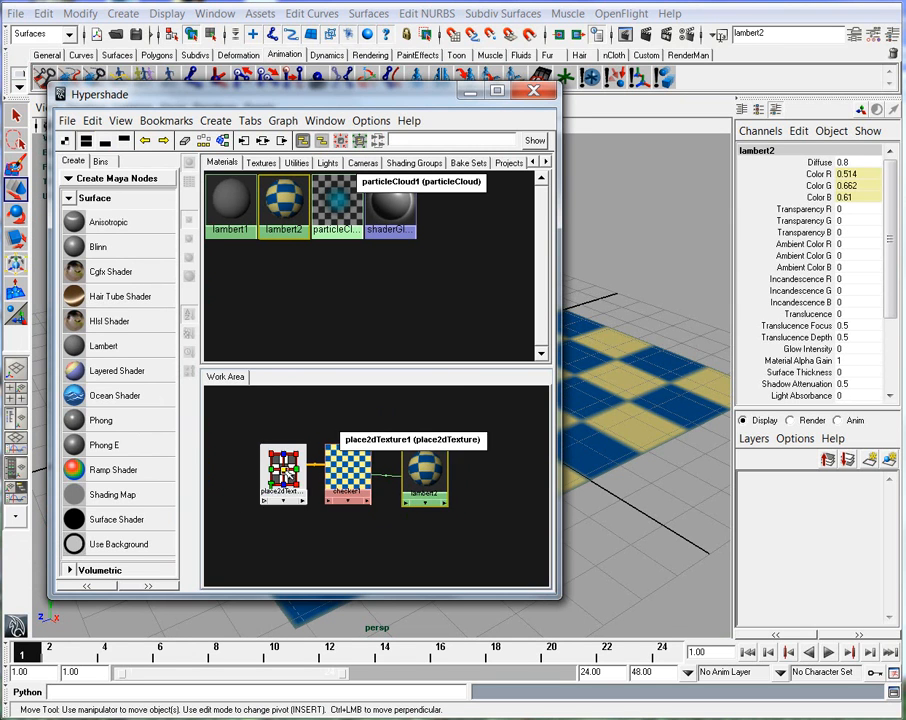
pyautogui.moveTo(359, 407); pyautogui.dragTo(280, 536)
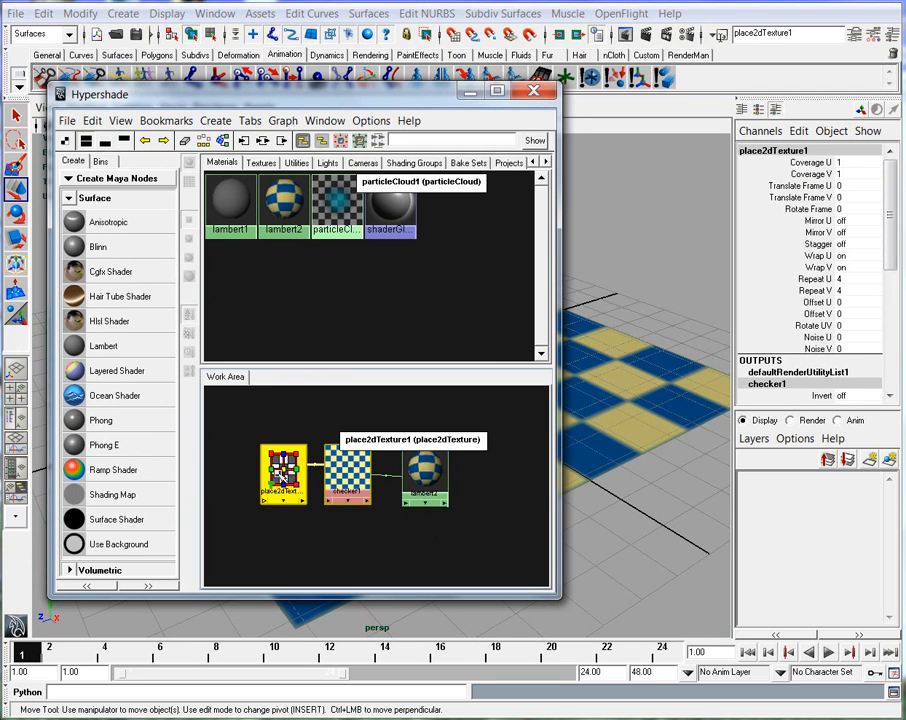
pyautogui.press('Delete')
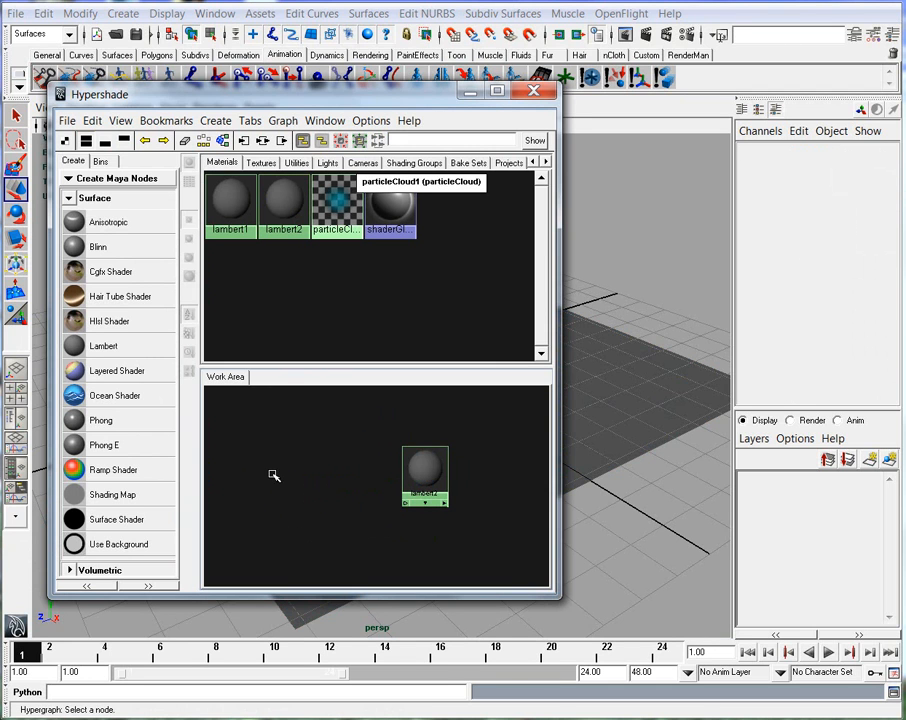
# Show the lambert2 material's attributes and connect a new 2D File texture to its Color
pyautogui.click(424, 472)
pyautogui.keyDown('alt'); pyautogui.moveTo(424, 472); pyautogui.dragTo(336, 464, button='middle'); pyautogui.keyUp('alt')
pyautogui.keyDown('alt'); pyautogui.moveTo(328, 472); pyautogui.dragTo(364, 483, button='right'); pyautogui.keyUp('alt')
pyautogui.keyDown('alt'); pyautogui.moveTo(364, 483); pyautogui.dragTo(390, 489, button='middle'); pyautogui.keyUp('alt')
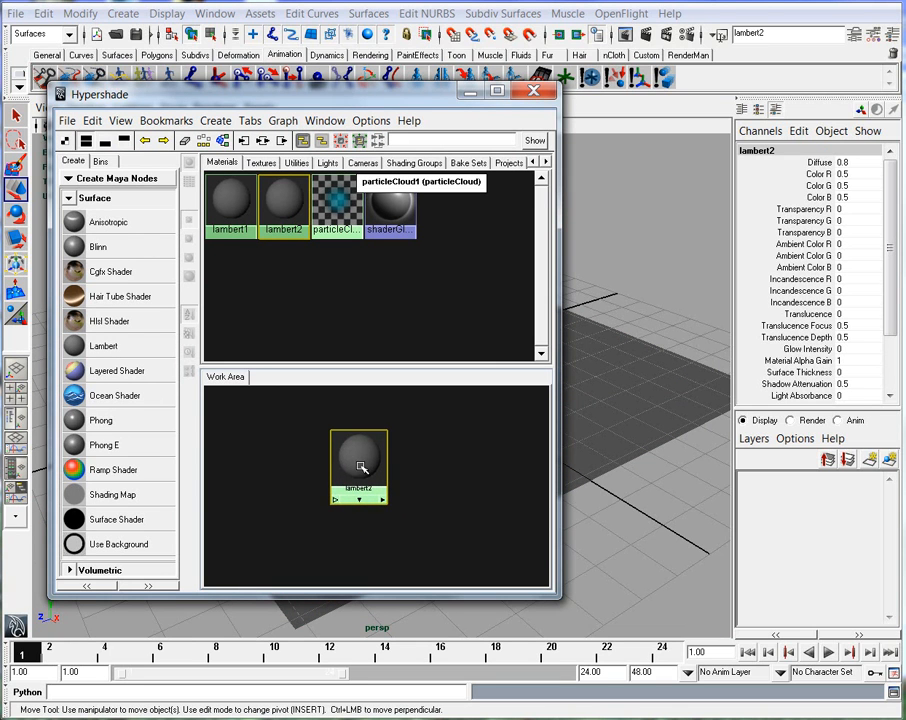
pyautogui.doubleClick(360, 461)
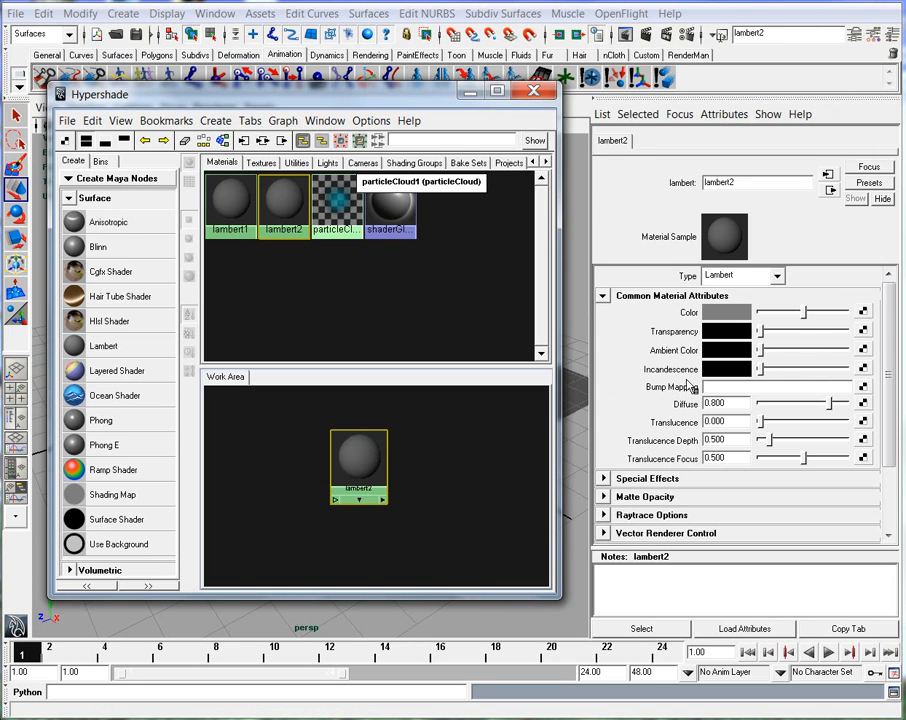
pyautogui.click(862, 313)
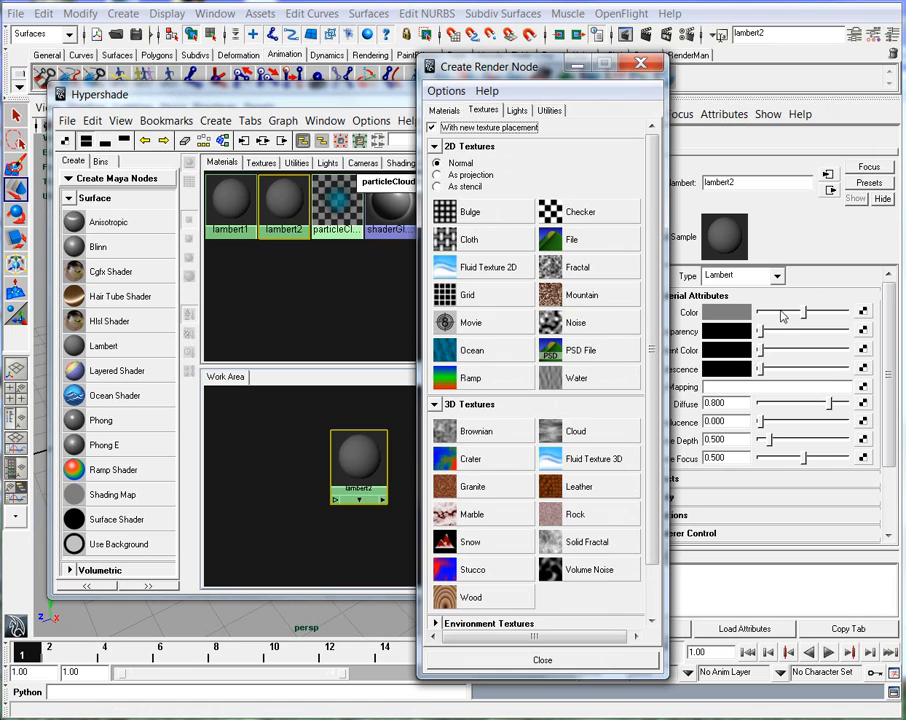
pyautogui.click(588, 247)
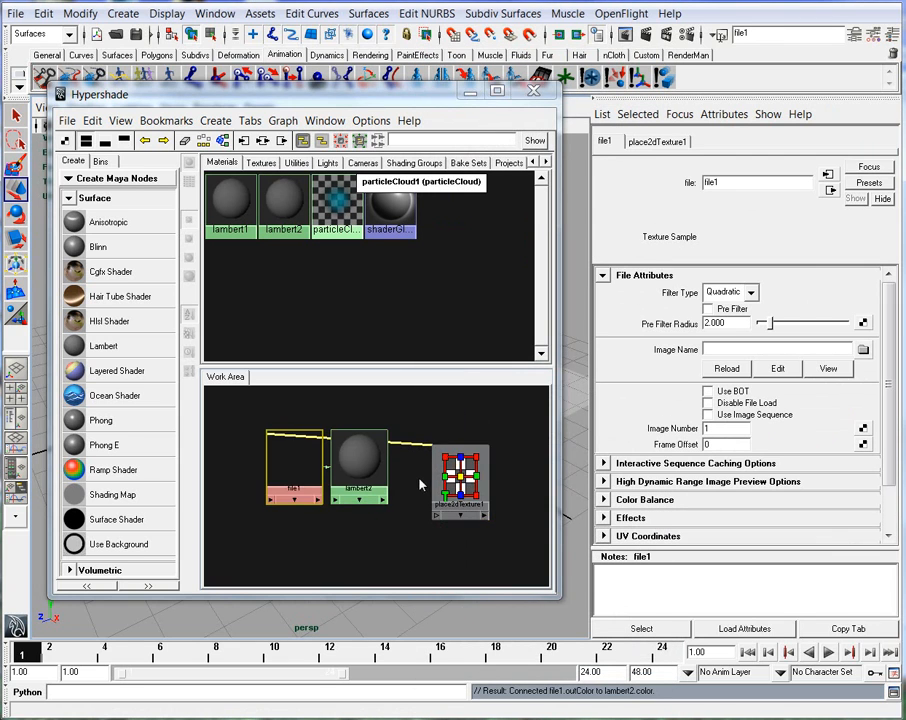
# Arrange the Hypershade work area so place2dTexture1, file1 and lambert2 sit in a row in connection order
pyautogui.moveTo(462, 480); pyautogui.dragTo(228, 452)
pyautogui.keyDown('alt'); pyautogui.moveTo(328, 495); pyautogui.dragTo(382, 484, button='middle'); pyautogui.keyUp('alt')
pyautogui.moveTo(297, 451); pyautogui.dragTo(273, 458)
pyautogui.click(342, 452)
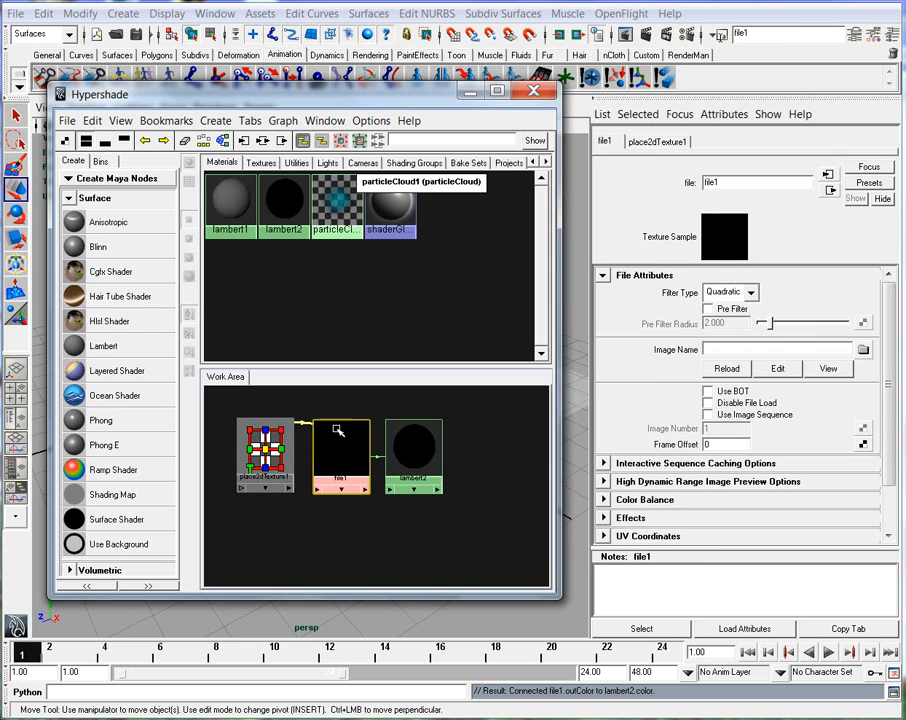
pyautogui.keyDown('alt'); pyautogui.moveTo(339, 432); pyautogui.dragTo(339, 436, button='middle'); pyautogui.keyUp('alt')
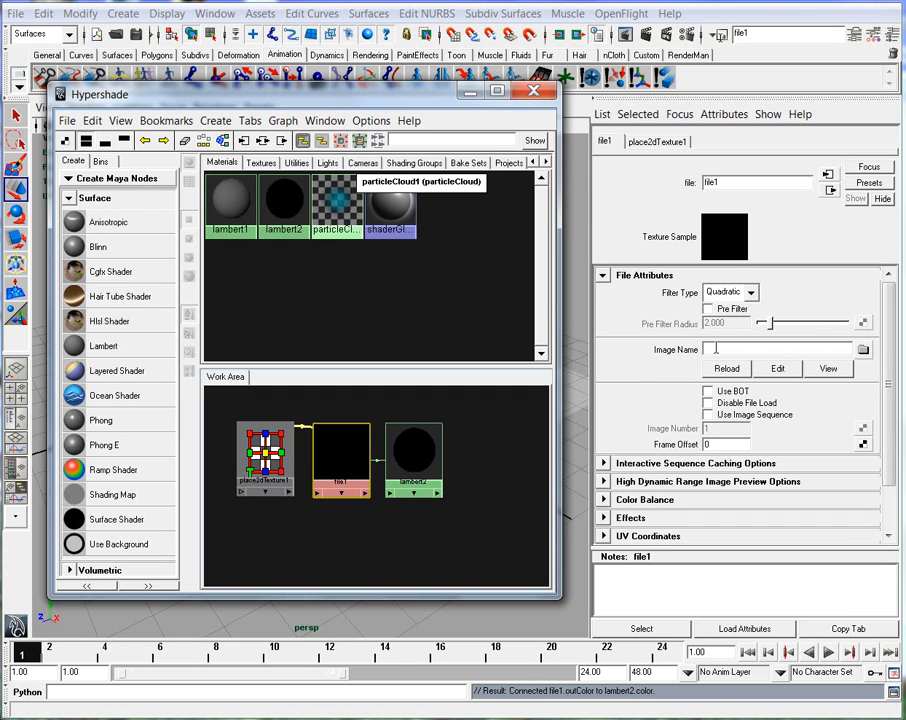
# Load ston11M.jpg from the project's sourceimages folder as the file1 texture's image
pyautogui.click(743, 348)
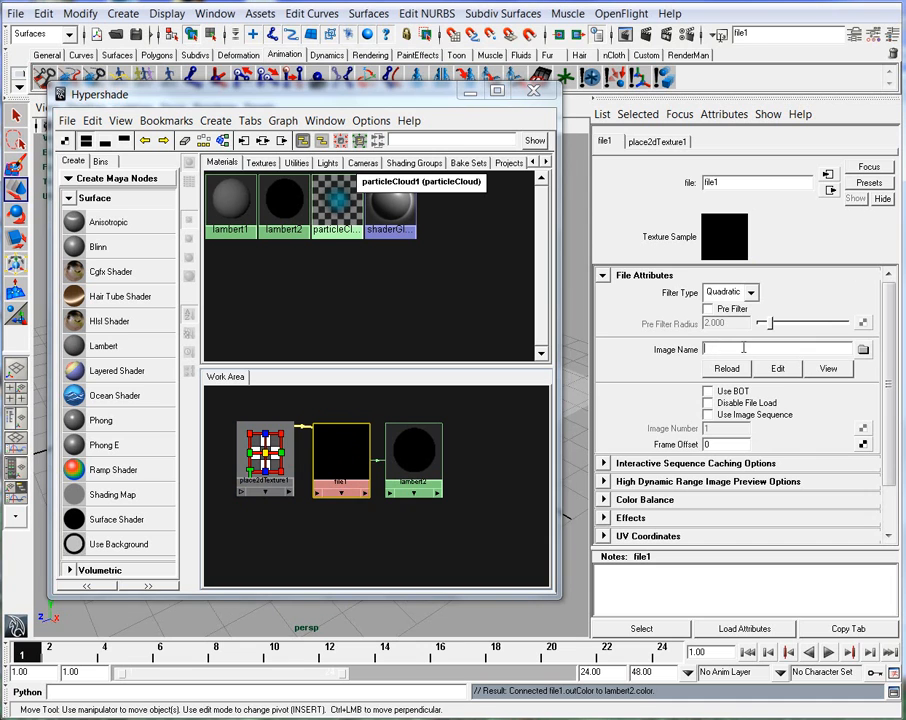
pyautogui.click(864, 350)
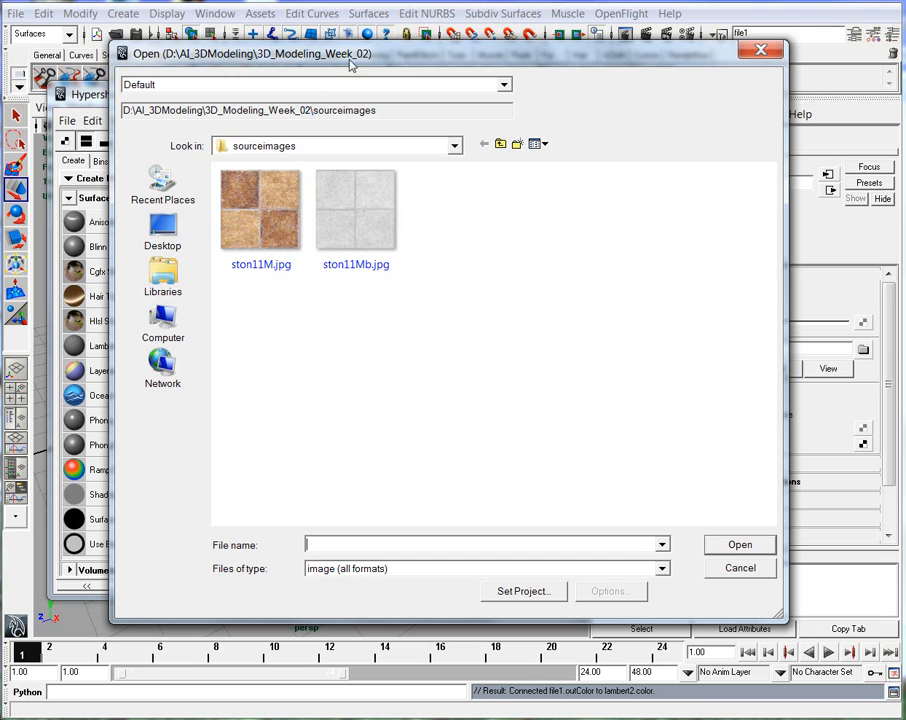
pyautogui.moveTo(217, 113); pyautogui.dragTo(385, 111)
pyautogui.click(265, 231)
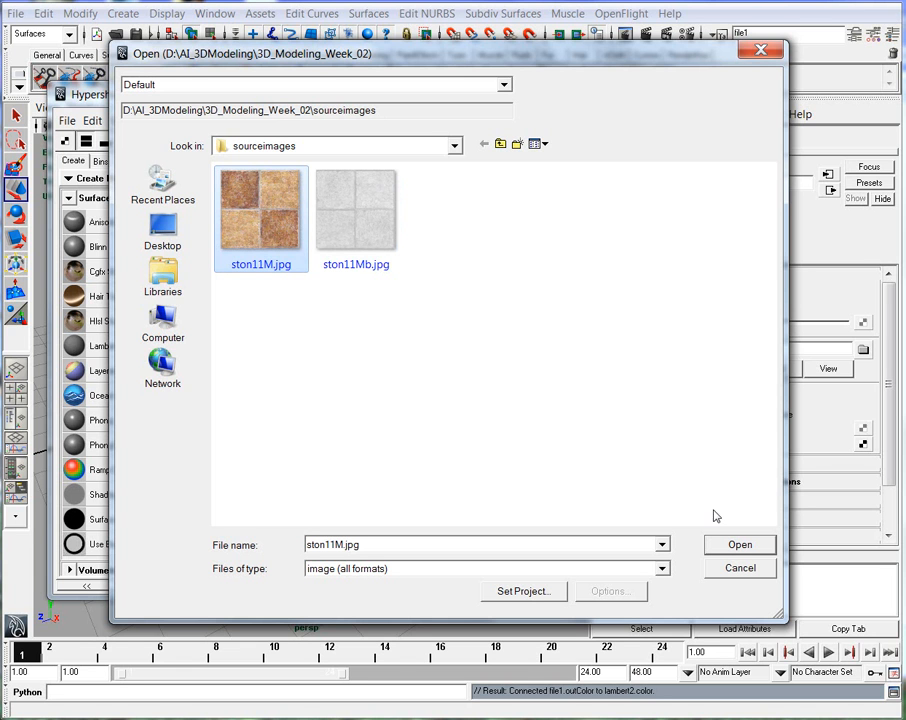
pyautogui.click(738, 546)
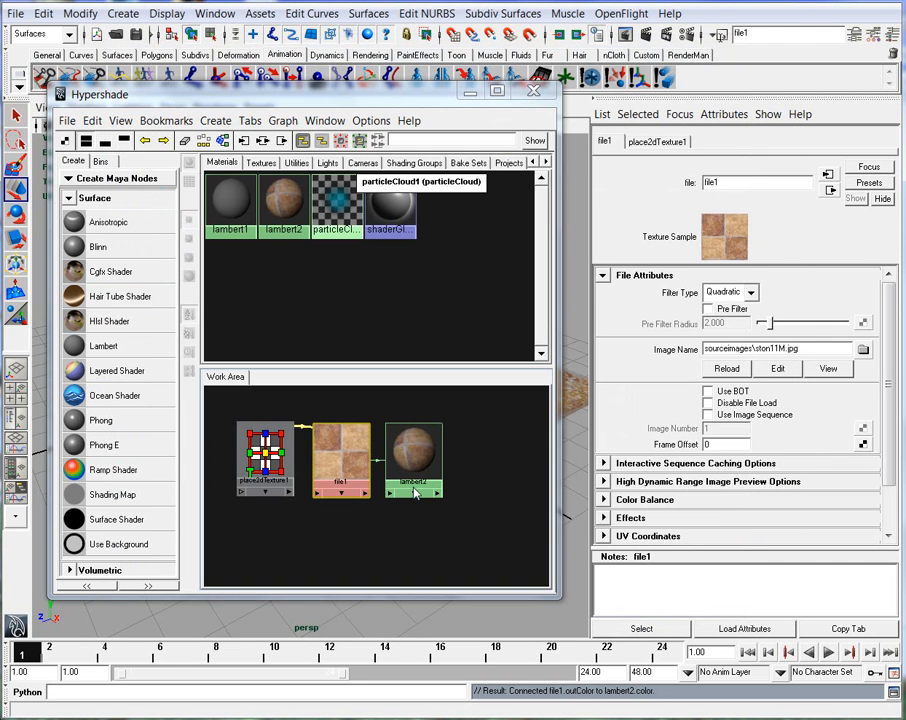
# Examine the stone texture on the material nodes and on the plane from close-up, low and raised angles
pyautogui.keyDown('alt'); pyautogui.moveTo(306, 480); pyautogui.dragTo(421, 473, button='right'); pyautogui.keyUp('alt')
pyautogui.keyDown('alt'); pyautogui.moveTo(319, 456); pyautogui.dragTo(315, 500, button='middle'); pyautogui.keyUp('alt')
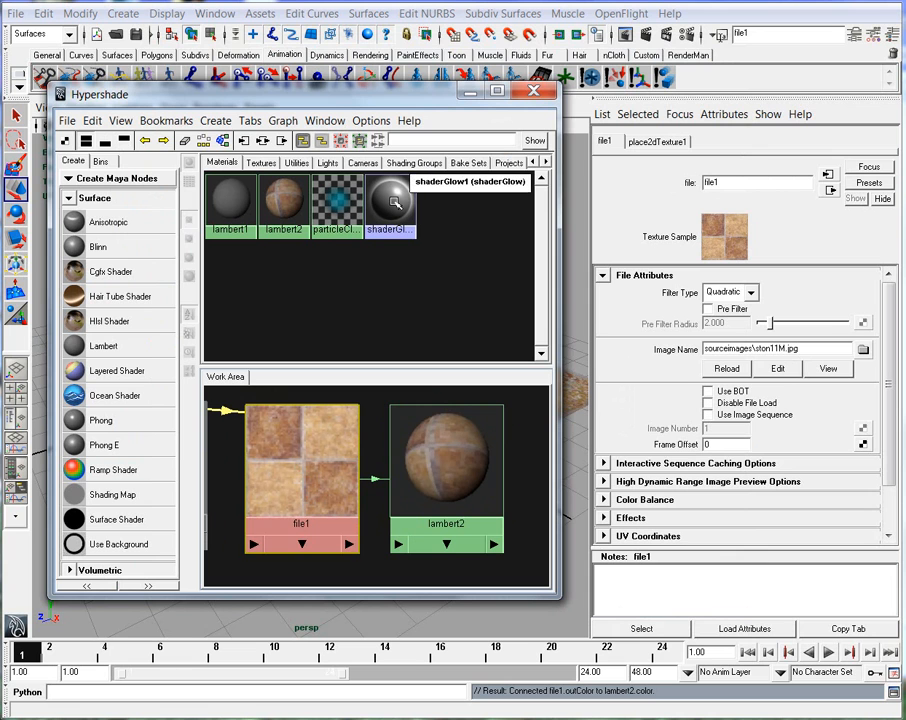
pyautogui.moveTo(407, 101); pyautogui.dragTo(248, 425)
pyautogui.keyDown('alt'); pyautogui.moveTo(409, 325); pyautogui.dragTo(370, 239); pyautogui.keyUp('alt')
pyautogui.click(464, 349)
pyautogui.keyDown('alt'); pyautogui.moveTo(465, 344); pyautogui.dragTo(405, 350); pyautogui.keyUp('alt')
pyautogui.keyDown('alt'); pyautogui.moveTo(405, 350); pyautogui.dragTo(451, 361, button='right'); pyautogui.keyUp('alt')
pyautogui.keyDown('alt'); pyautogui.moveTo(451, 361); pyautogui.dragTo(398, 309); pyautogui.keyUp('alt')
pyautogui.keyDown('alt'); pyautogui.moveTo(398, 309); pyautogui.dragTo(420, 325, button='right'); pyautogui.keyUp('alt')
pyautogui.keyDown('alt'); pyautogui.moveTo(420, 325); pyautogui.dragTo(404, 343); pyautogui.keyUp('alt')
pyautogui.keyDown('alt'); pyautogui.moveTo(404, 343); pyautogui.dragTo(497, 384, button='right'); pyautogui.keyUp('alt')
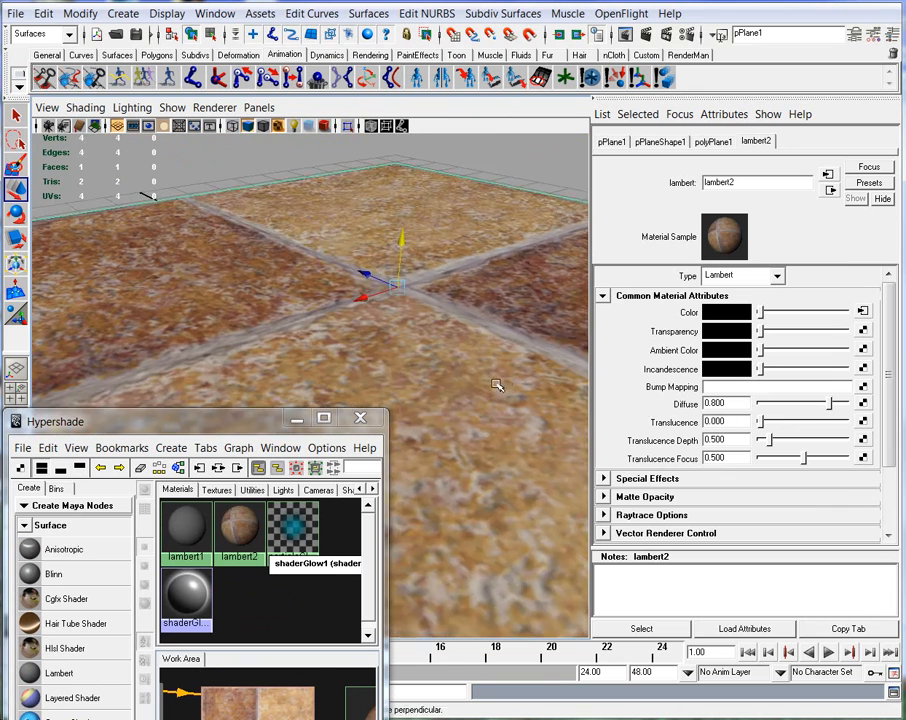
pyautogui.keyDown('alt'); pyautogui.moveTo(497, 384); pyautogui.dragTo(485, 337, button='middle'); pyautogui.keyUp('alt')
pyautogui.keyDown('alt'); pyautogui.moveTo(485, 337); pyautogui.dragTo(491, 445); pyautogui.keyUp('alt')
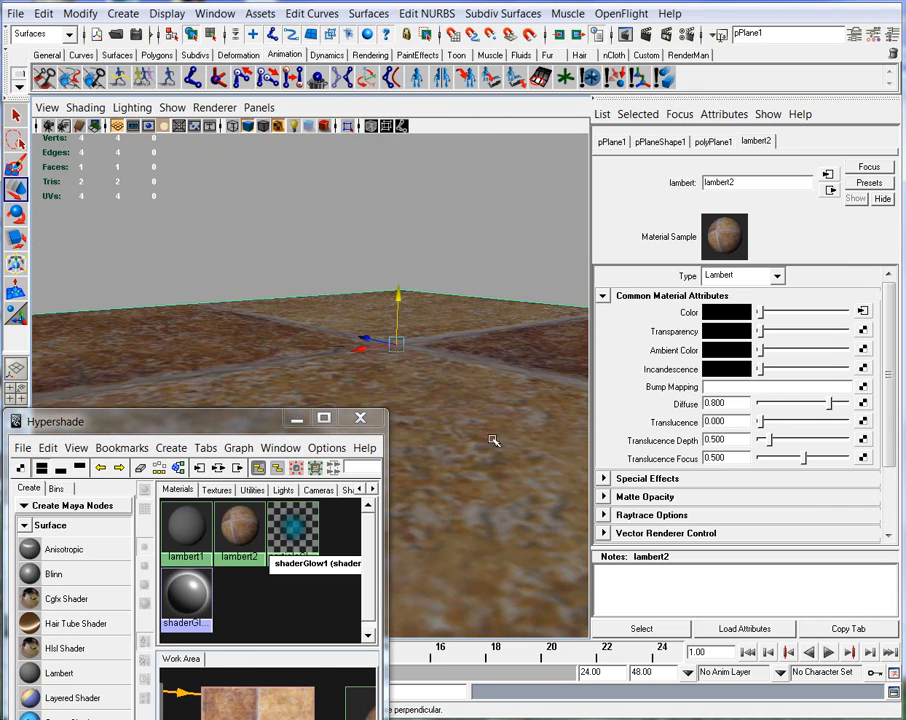
pyautogui.keyDown('alt'); pyautogui.moveTo(491, 441); pyautogui.dragTo(469, 441, button='right'); pyautogui.keyUp('alt')
pyautogui.keyDown('alt'); pyautogui.moveTo(469, 441); pyautogui.dragTo(473, 441); pyautogui.keyUp('alt')
pyautogui.keyDown('alt'); pyautogui.moveTo(473, 441); pyautogui.dragTo(406, 461, button='right'); pyautogui.keyUp('alt')
pyautogui.keyDown('alt'); pyautogui.moveTo(406, 461); pyautogui.dragTo(499, 438, button='middle'); pyautogui.keyUp('alt')
pyautogui.keyDown('alt'); pyautogui.moveTo(487, 442); pyautogui.dragTo(490, 453); pyautogui.keyUp('alt')
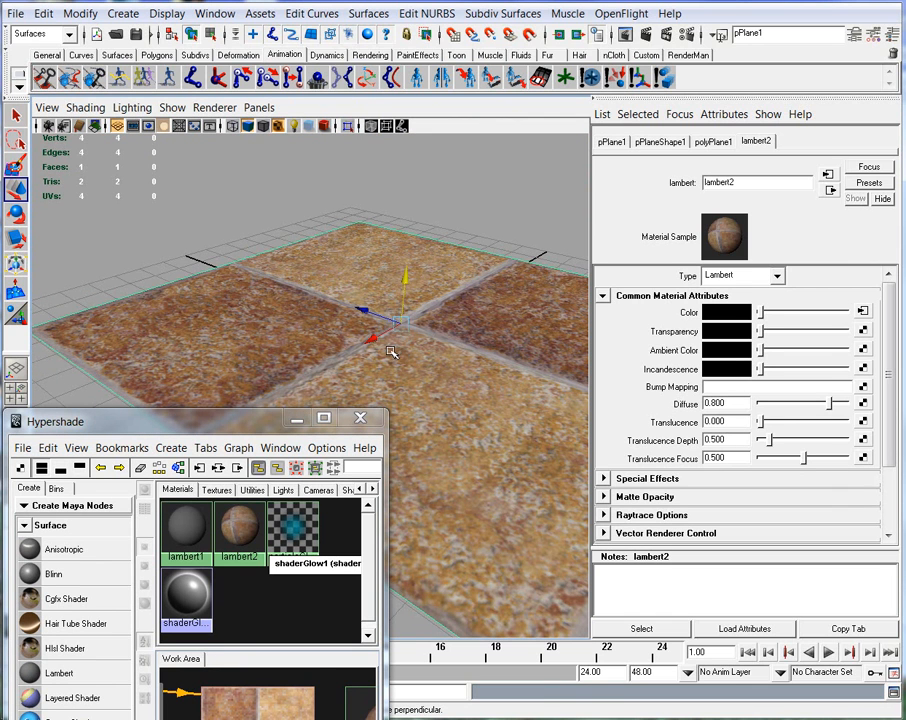
# Show the placement attributes of the place2dTexture1 node and move Hypershade aside to uncover the plane
pyautogui.moveTo(150, 421); pyautogui.dragTo(252, 224)
pyautogui.scroll(-3, 338, 495)
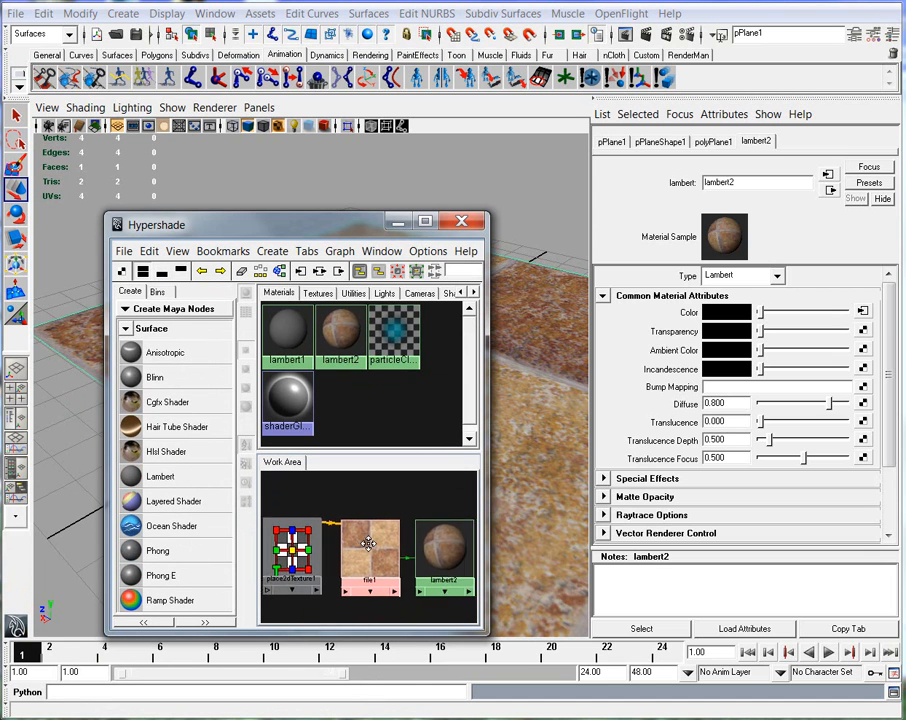
pyautogui.click(383, 547)
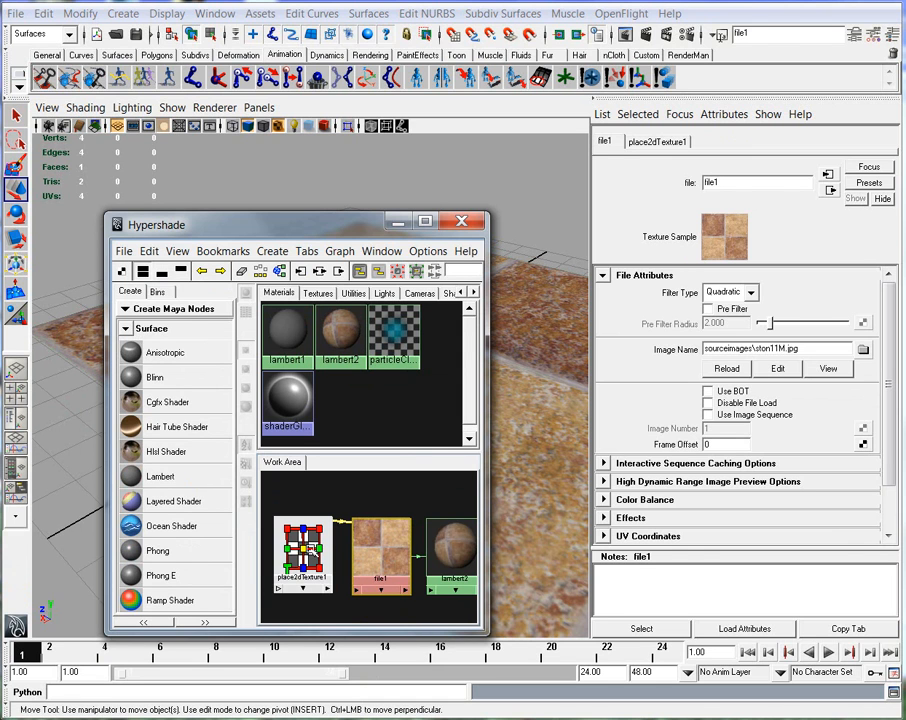
pyautogui.click(303, 548)
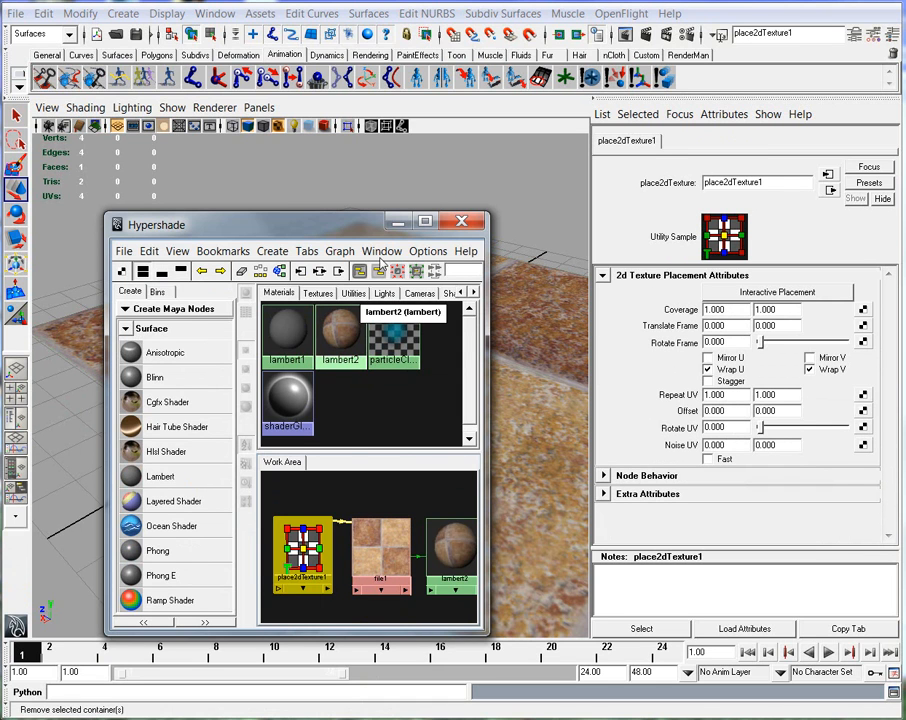
pyautogui.moveTo(488, 213); pyautogui.dragTo(484, 274)
pyautogui.moveTo(319, 292); pyautogui.dragTo(236, 373)
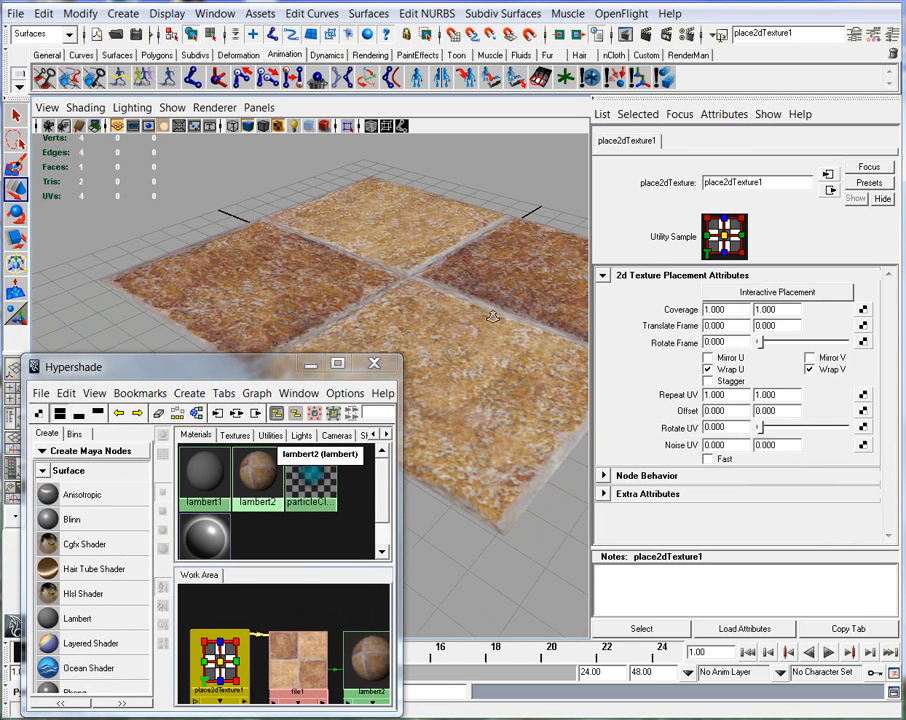
# Set the floor texture's Repeat UV to 10 in both directions
pyautogui.doubleClick(715, 395)
pyautogui.write('10')
pyautogui.press('Tab')
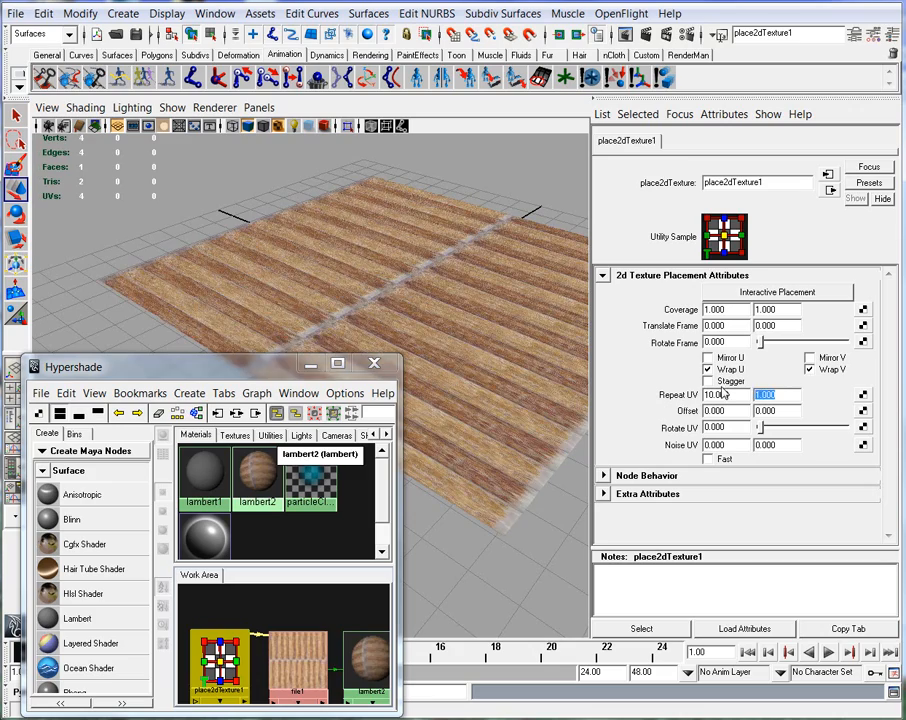
pyautogui.write('10')
pyautogui.press('Tab')
# Minimize the Hypershade and hide the Attribute Editor so the perspective view of the tiled floor has more room
pyautogui.keyDown('alt'); pyautogui.moveTo(414, 329); pyautogui.dragTo(506, 500, button='right'); pyautogui.keyUp('alt')
pyautogui.keyDown('alt'); pyautogui.moveTo(506, 500); pyautogui.dragTo(498, 477); pyautogui.keyUp('alt')
pyautogui.keyDown('alt'); pyautogui.moveTo(501, 479); pyautogui.dragTo(515, 461, button='middle'); pyautogui.keyUp('alt')
pyautogui.click(314, 367)
pyautogui.keyDown('alt'); pyautogui.moveTo(408, 436); pyautogui.dragTo(299, 449); pyautogui.keyUp('alt')
pyautogui.keyDown('alt'); pyautogui.moveTo(299, 449); pyautogui.dragTo(330, 434, button='right'); pyautogui.keyUp('alt')
pyautogui.keyDown('alt'); pyautogui.moveTo(330, 434); pyautogui.dragTo(366, 392, button='middle'); pyautogui.keyUp('alt')
pyautogui.keyDown('alt'); pyautogui.moveTo(366, 392); pyautogui.dragTo(425, 315); pyautogui.keyUp('alt')
pyautogui.keyDown('alt'); pyautogui.moveTo(425, 315); pyautogui.dragTo(392, 376, button='right'); pyautogui.keyUp('alt')
pyautogui.keyDown('alt'); pyautogui.moveTo(392, 376); pyautogui.dragTo(421, 370); pyautogui.keyUp('alt')
pyautogui.keyDown('alt'); pyautogui.moveTo(421, 370); pyautogui.dragTo(405, 397, button='middle'); pyautogui.keyUp('alt')
pyautogui.keyDown('alt'); pyautogui.moveTo(405, 397); pyautogui.dragTo(379, 380); pyautogui.keyUp('alt')
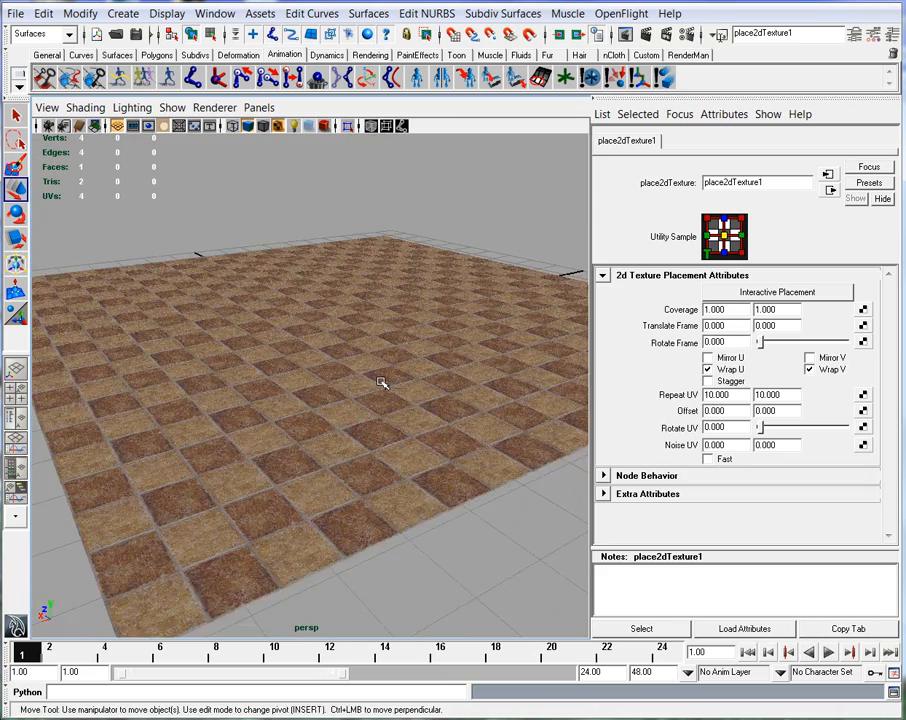
pyautogui.keyDown('alt'); pyautogui.moveTo(379, 380); pyautogui.dragTo(391, 390, button='middle'); pyautogui.keyUp('alt')
pyautogui.click(692, 99)
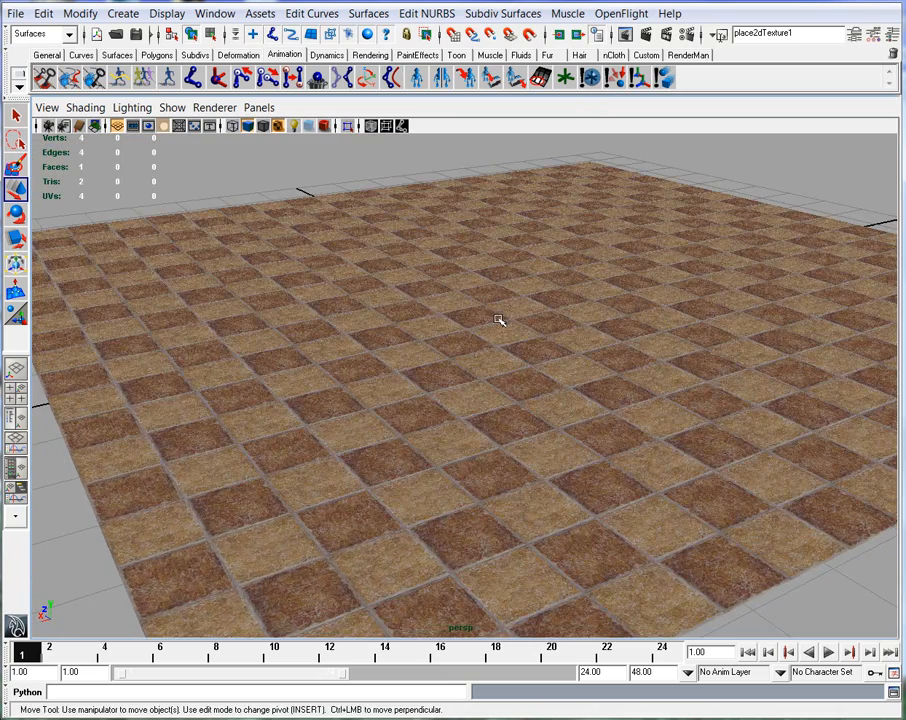
# Examine the repeated tile pattern across the floor plane from several distances and angles
pyautogui.keyDown('alt'); pyautogui.moveTo(592, 346); pyautogui.dragTo(570, 378, button='right'); pyautogui.keyUp('alt')
pyautogui.keyDown('alt'); pyautogui.moveTo(570, 378); pyautogui.dragTo(531, 426, button='middle'); pyautogui.keyUp('alt')
pyautogui.keyDown('alt'); pyautogui.moveTo(531, 426); pyautogui.dragTo(470, 431, button='right'); pyautogui.keyUp('alt')
pyautogui.keyDown('alt'); pyautogui.moveTo(470, 431); pyautogui.dragTo(443, 405); pyautogui.keyUp('alt')
pyautogui.keyDown('alt'); pyautogui.moveTo(520, 425); pyautogui.dragTo(498, 418, button='middle'); pyautogui.keyUp('alt')
pyautogui.keyDown('alt'); pyautogui.moveTo(498, 418); pyautogui.dragTo(510, 435); pyautogui.keyUp('alt')
pyautogui.keyDown('alt'); pyautogui.moveTo(391, 459); pyautogui.dragTo(412, 415); pyautogui.keyUp('alt')
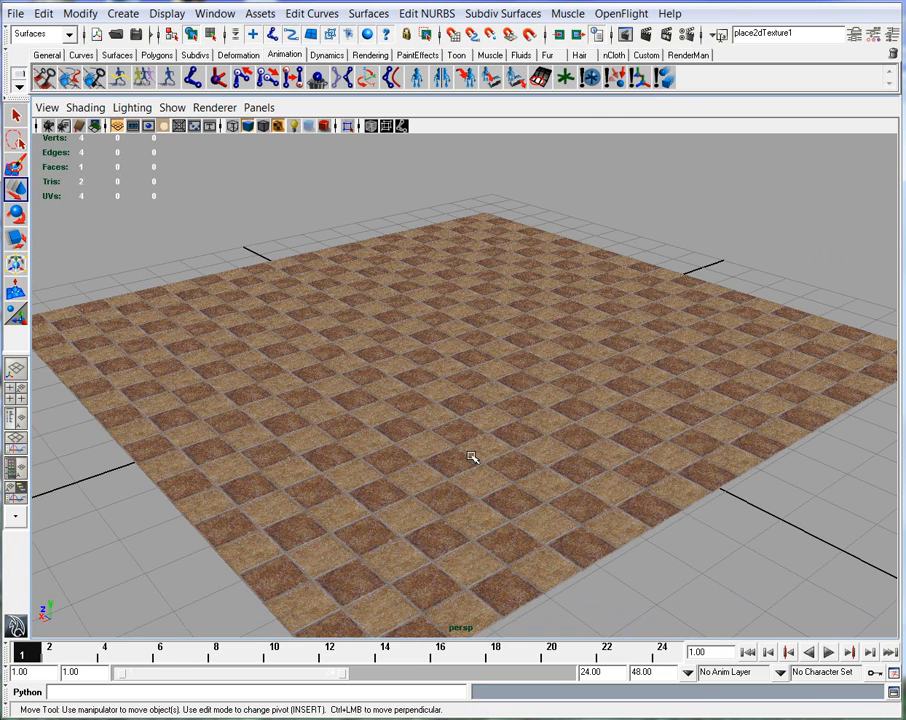
pyautogui.keyDown('alt'); pyautogui.moveTo(453, 471); pyautogui.dragTo(617, 491, button='right'); pyautogui.keyUp('alt')
pyautogui.keyDown('alt'); pyautogui.moveTo(617, 491); pyautogui.dragTo(602, 481); pyautogui.keyUp('alt')
pyautogui.keyDown('alt'); pyautogui.moveTo(602, 481); pyautogui.dragTo(631, 479, button='right'); pyautogui.keyUp('alt')
pyautogui.keyDown('alt'); pyautogui.moveTo(631, 479); pyautogui.dragTo(633, 481); pyautogui.keyUp('alt')
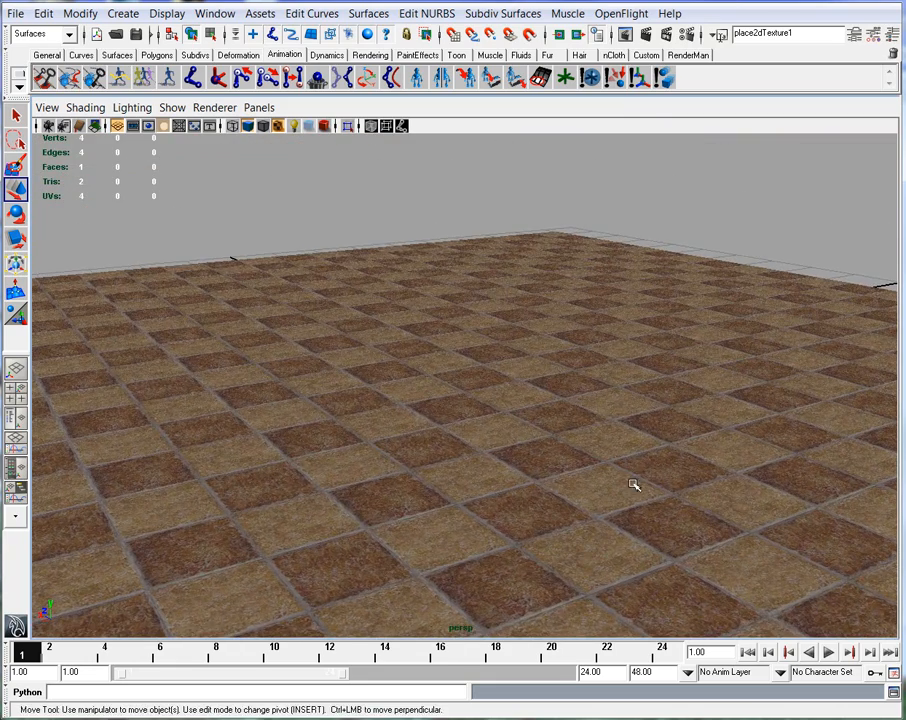
# Render the floor from the perspective camera, inspect the rendered tiles up close, and minimize the Render View
pyautogui.click(647, 36)
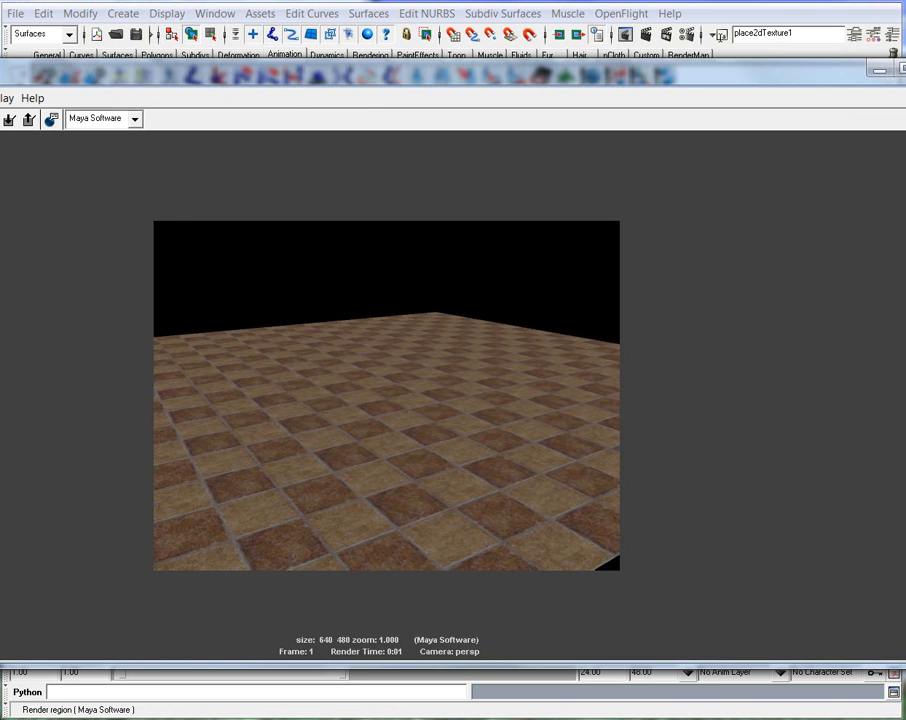
pyautogui.moveTo(0, 58); pyautogui.dragTo(353, 111)
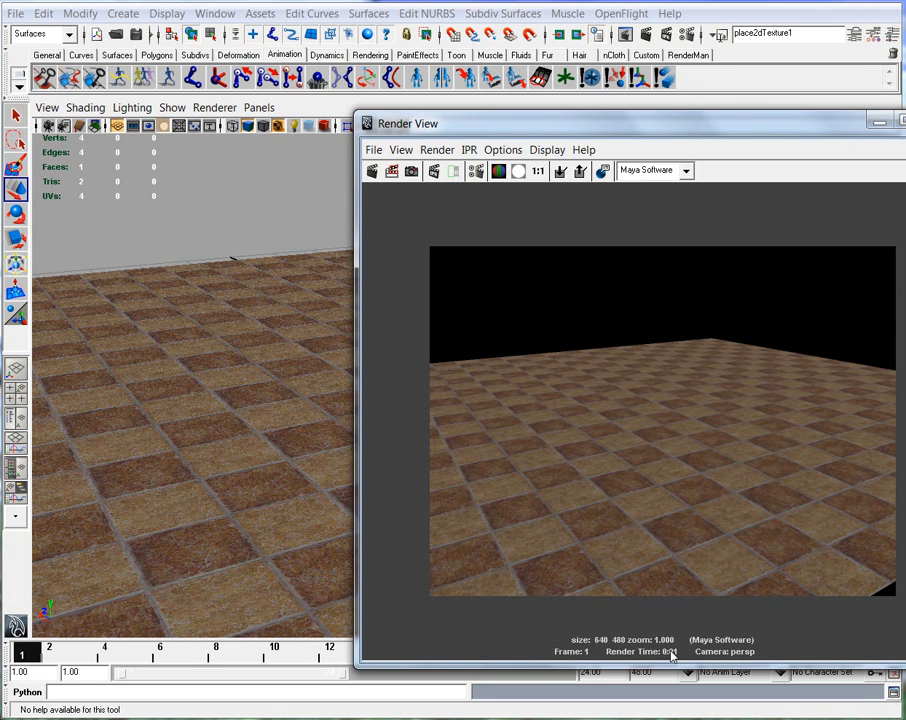
pyautogui.keyDown('alt'); pyautogui.moveTo(588, 534); pyautogui.dragTo(770, 492, button='right'); pyautogui.keyUp('alt')
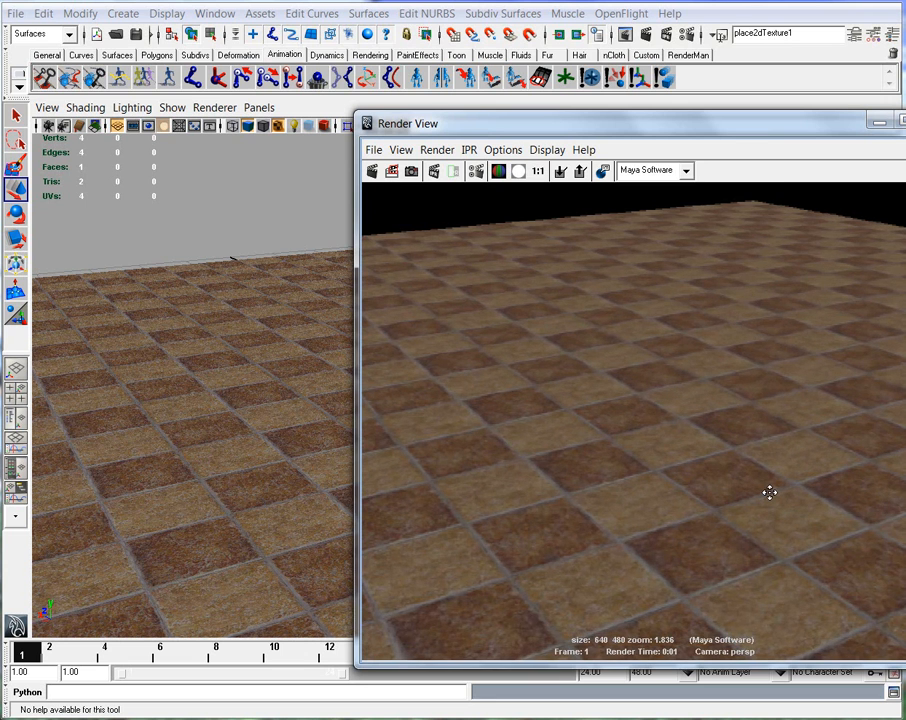
pyautogui.keyDown('alt'); pyautogui.moveTo(770, 492); pyautogui.dragTo(775, 509, button='middle'); pyautogui.keyUp('alt')
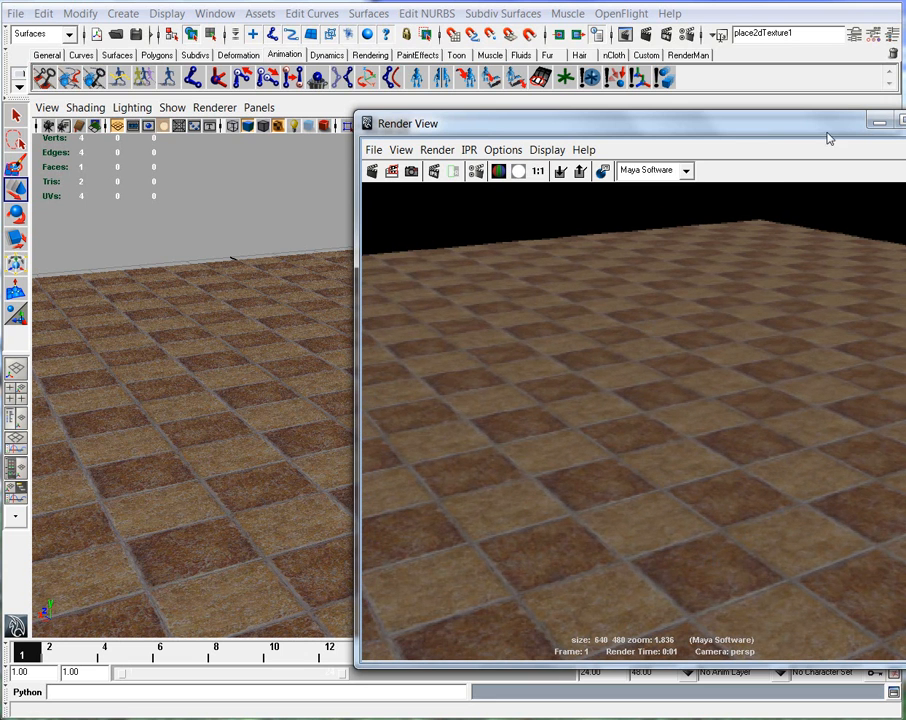
pyautogui.click(882, 123)
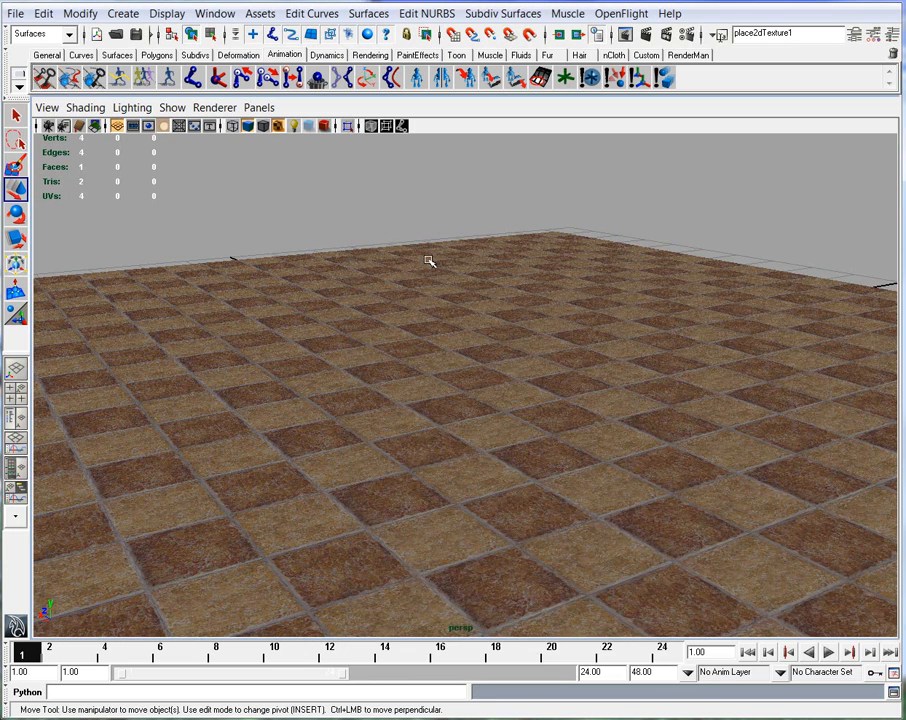
# Create a point light and raise it above the floor plane
pyautogui.click(121, 15)
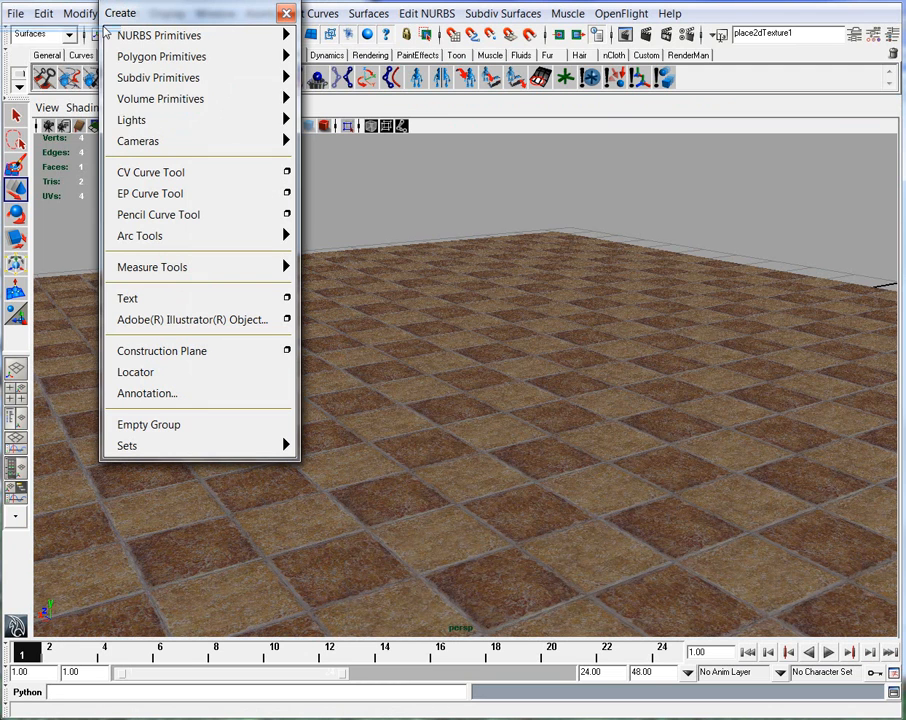
pyautogui.moveTo(174, 124)
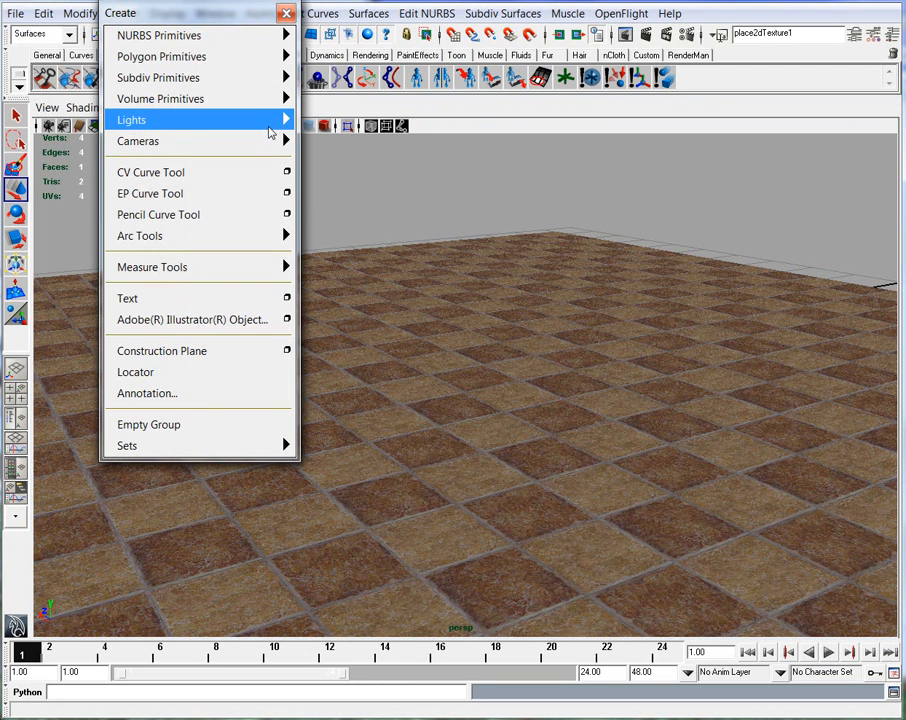
pyautogui.moveTo(268, 127)
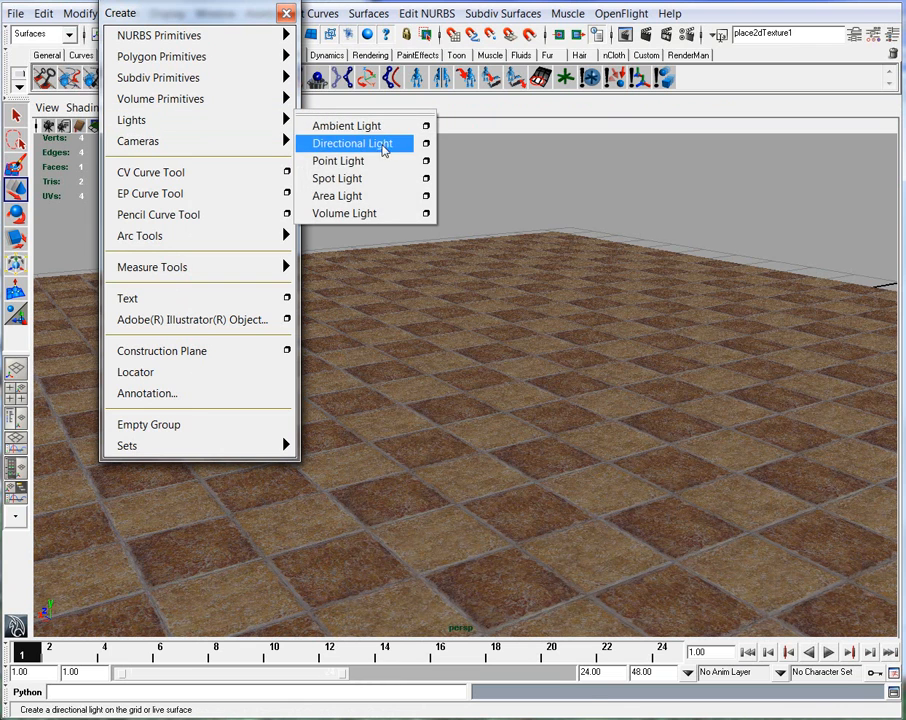
pyautogui.click(380, 162)
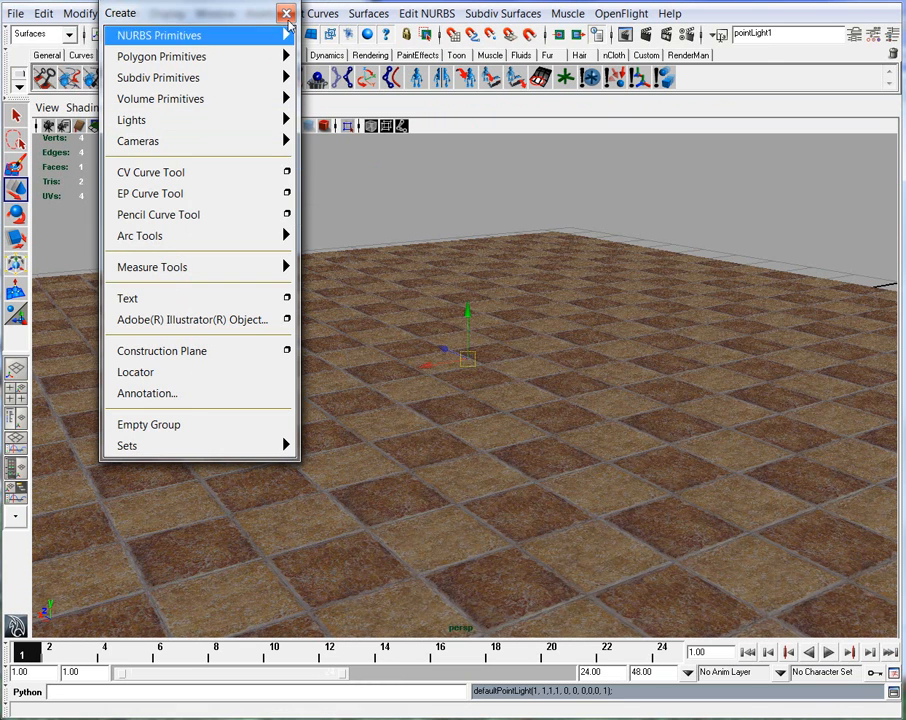
pyautogui.moveTo(470, 306)
pyautogui.mouseDown()
pyautogui.moveTo(486, 233)
pyautogui.moveTo(469, 311)
pyautogui.mouseUp()
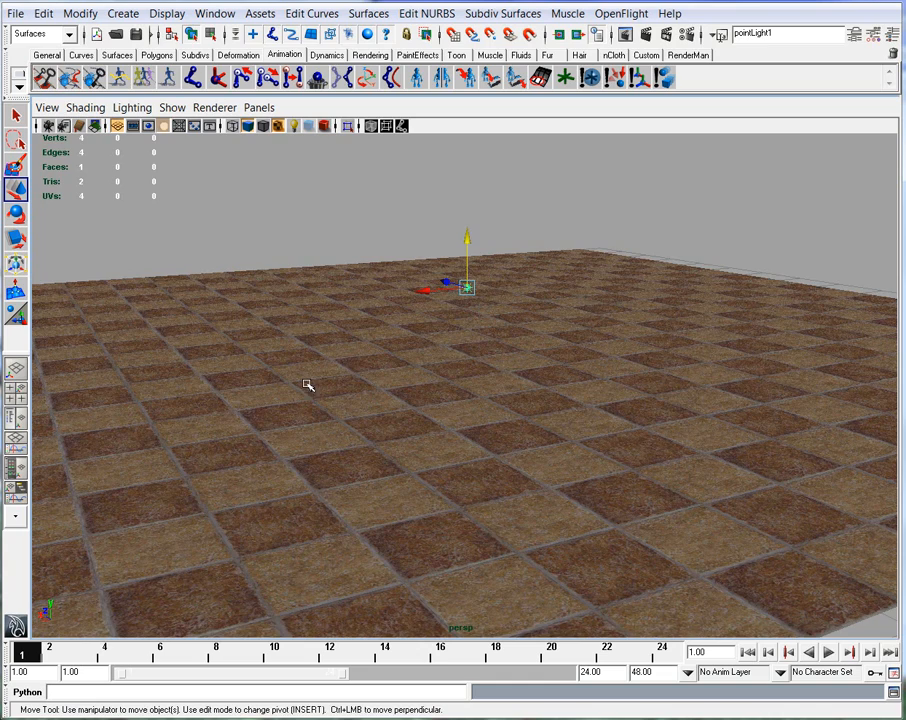
# Check the light in wireframe, shaded and textured display, and turn on scene lighting in the viewport
pyautogui.keyDown('alt'); pyautogui.moveTo(512, 390); pyautogui.dragTo(447, 380); pyautogui.keyUp('alt')
pyautogui.keyDown('alt'); pyautogui.moveTo(447, 380); pyautogui.dragTo(583, 326, button='middle'); pyautogui.keyUp('alt')
pyautogui.keyDown('alt'); pyautogui.moveTo(583, 326); pyautogui.dragTo(447, 418); pyautogui.keyUp('alt')
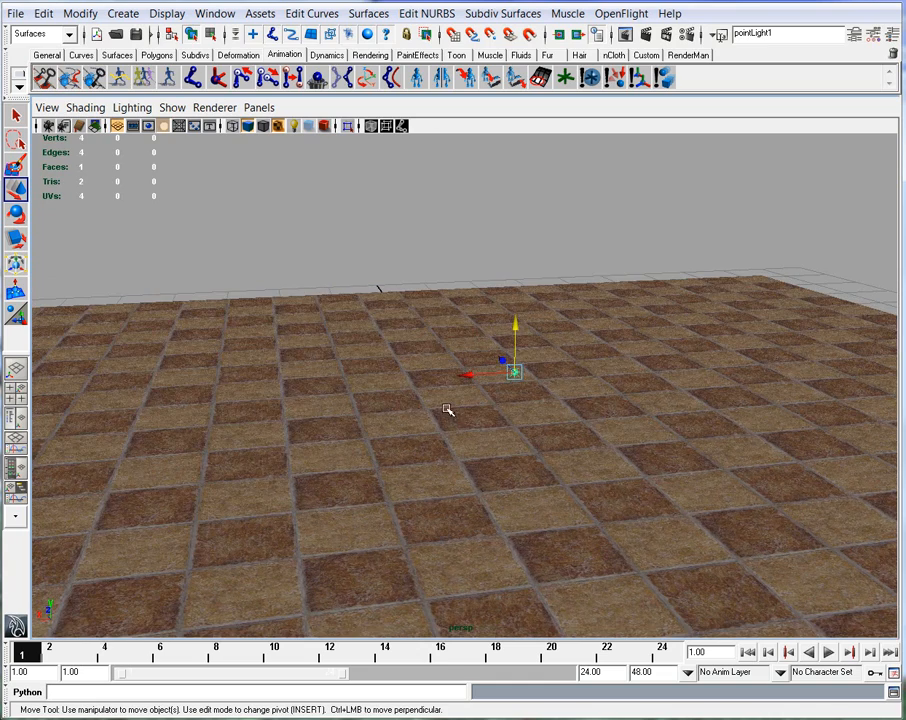
pyautogui.press('4')
pyautogui.keyDown('alt'); pyautogui.moveTo(664, 474); pyautogui.dragTo(553, 420); pyautogui.keyUp('alt')
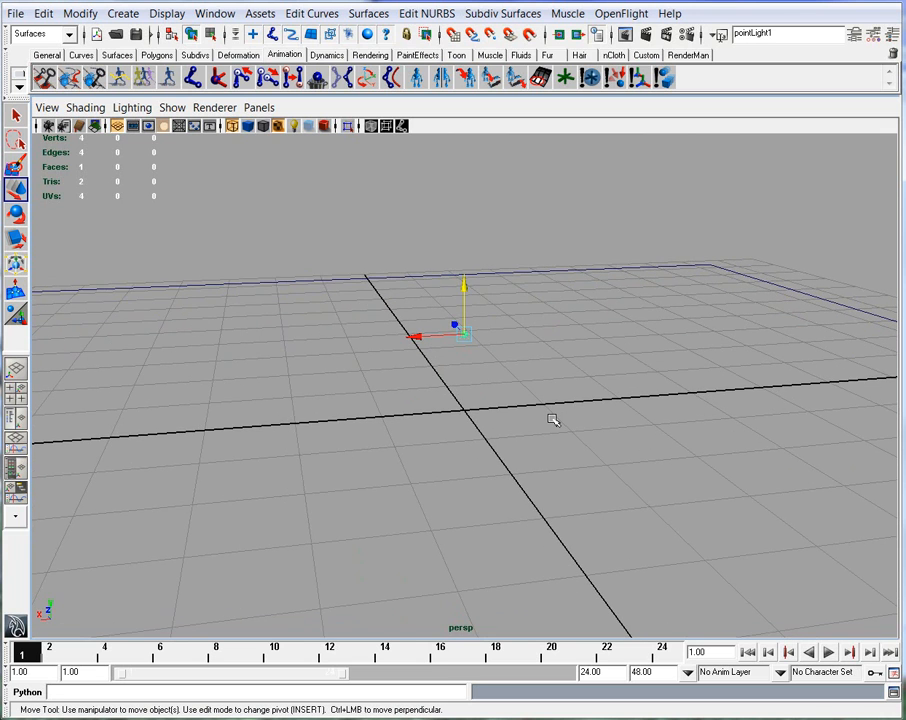
pyautogui.press('5')
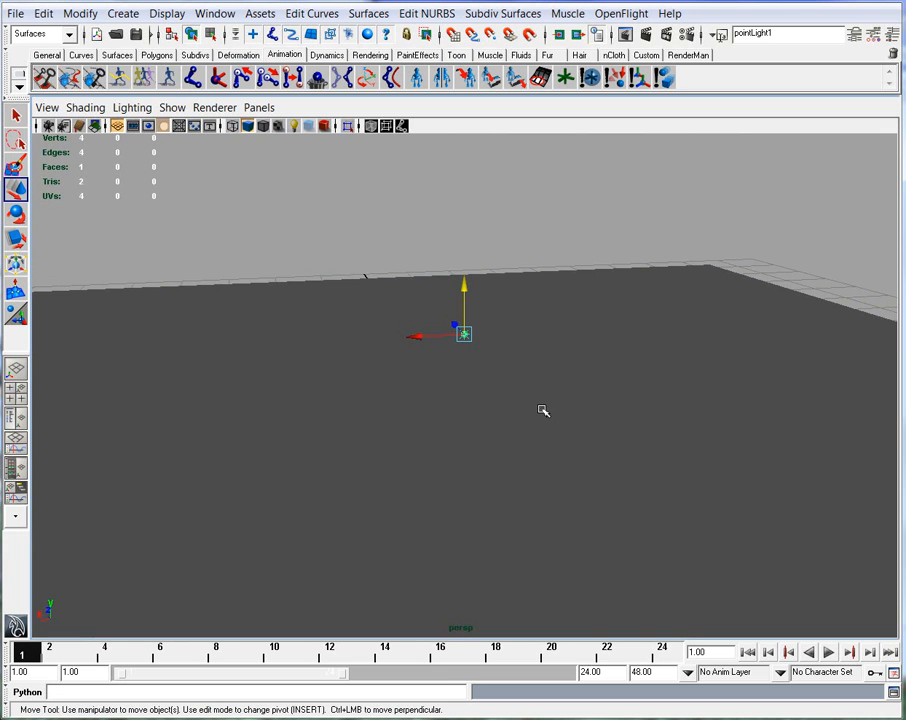
pyautogui.press('6')
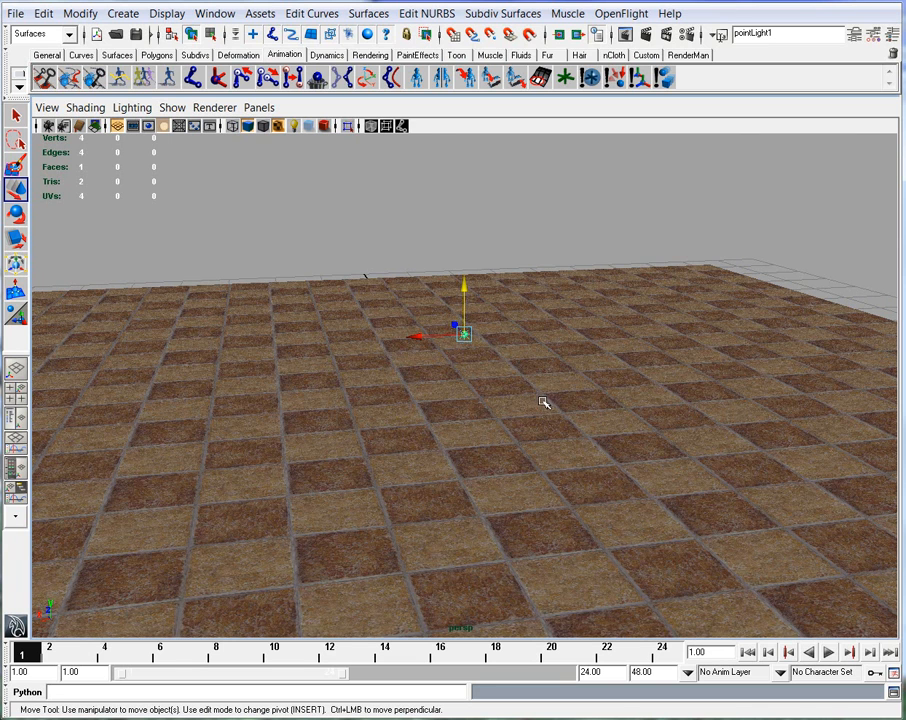
pyautogui.press('7')
pyautogui.keyDown('alt'); pyautogui.moveTo(491, 421); pyautogui.dragTo(465, 390); pyautogui.keyUp('alt')
# Reposition the point light just above the middle of the floor plane
pyautogui.moveTo(492, 170); pyautogui.dragTo(494, 241)
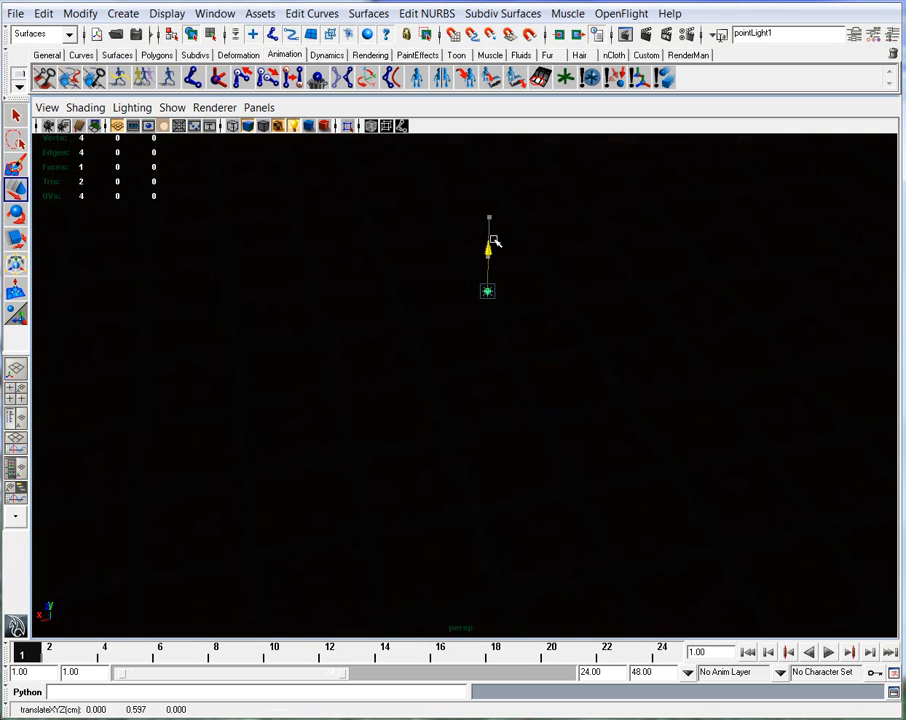
pyautogui.moveTo(487, 291); pyautogui.dragTo(481, 322)
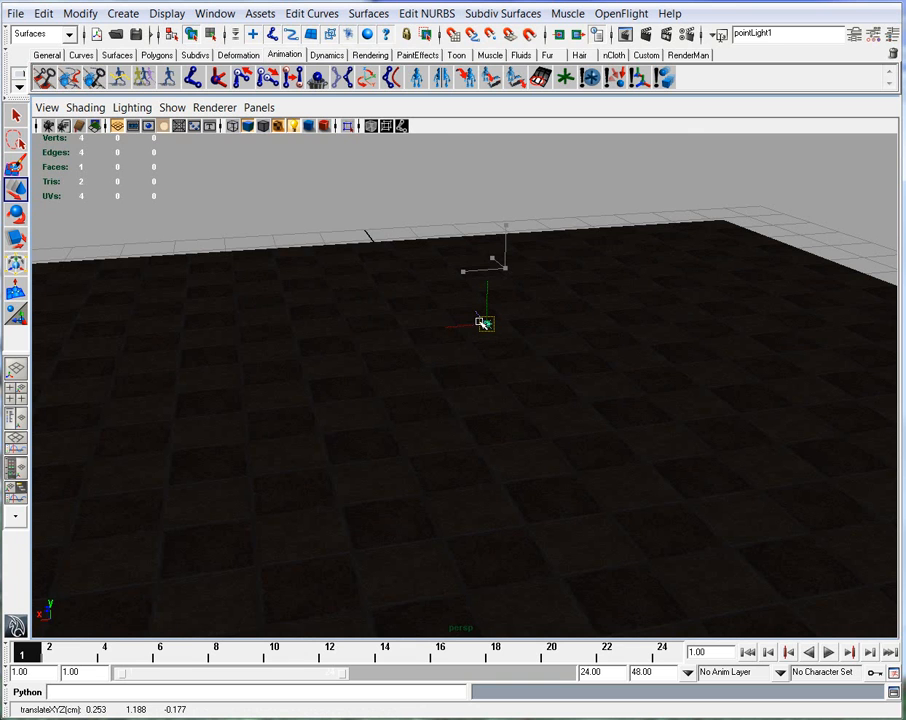
pyautogui.keyDown('alt'); pyautogui.moveTo(481, 322); pyautogui.dragTo(489, 392); pyautogui.keyUp('alt')
pyautogui.moveTo(505, 330); pyautogui.dragTo(360, 397)
pyautogui.click(483, 260)
# Frame the floor below the point light, render it, and examine the lit area in the Render View
pyautogui.keyDown('alt'); pyautogui.moveTo(424, 306); pyautogui.dragTo(575, 398); pyautogui.keyUp('alt')
pyautogui.keyDown('alt'); pyautogui.moveTo(576, 399); pyautogui.dragTo(532, 301, button='middle'); pyautogui.keyUp('alt')
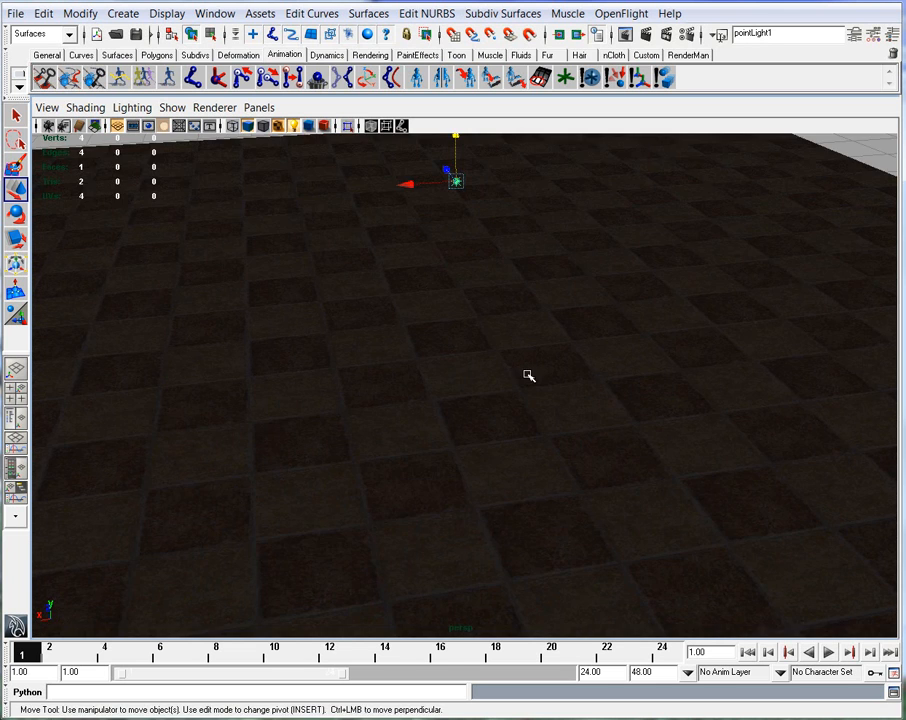
pyautogui.click(646, 36)
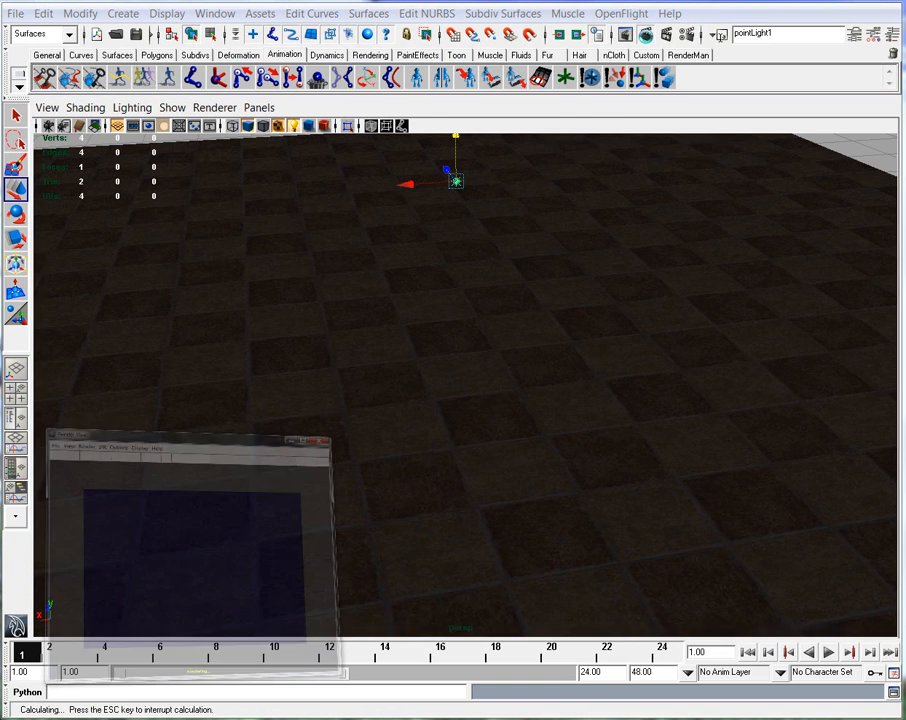
pyautogui.keyDown('alt'); pyautogui.moveTo(655, 431); pyautogui.dragTo(748, 461, button='right'); pyautogui.keyUp('alt')
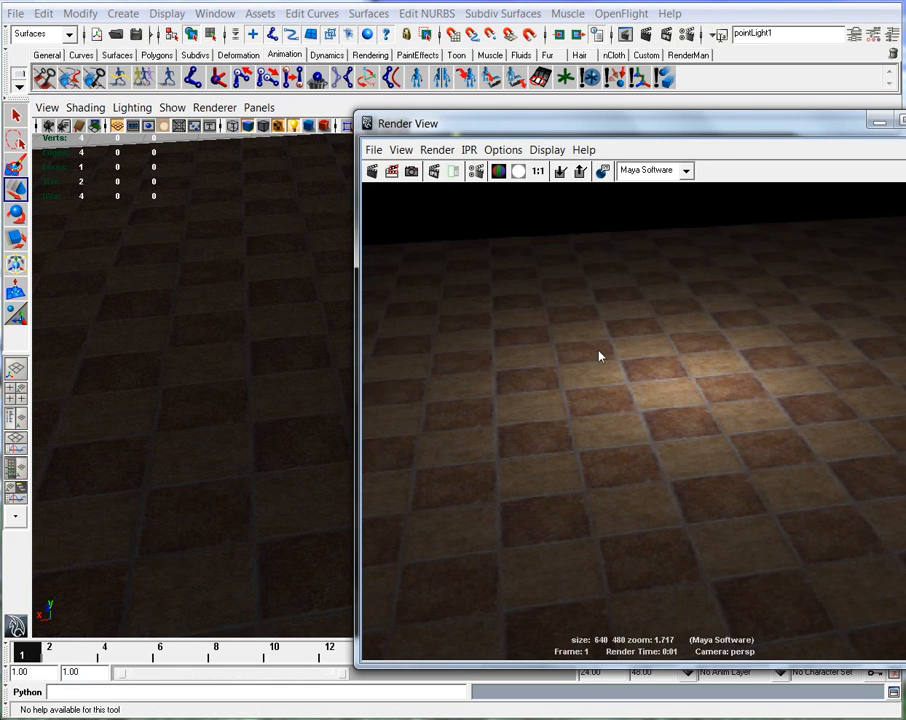
pyautogui.keyDown('alt'); pyautogui.moveTo(760, 499); pyautogui.dragTo(667, 383, button='right'); pyautogui.keyUp('alt')
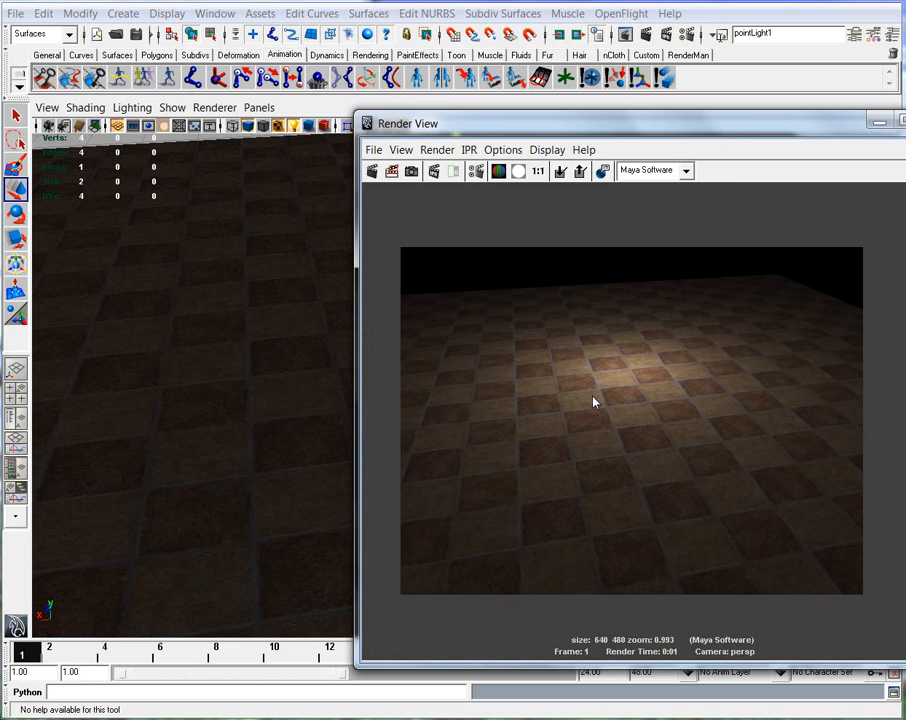
# Move the Render View aside, frame a few floor tiles close up, and render them again
pyautogui.moveTo(520, 122); pyautogui.dragTo(695, 159)
pyautogui.moveTo(411, 385)
pyautogui.keyDown('alt'); pyautogui.mouseDown()
pyautogui.moveTo(367, 377)
pyautogui.moveTo(412, 378)
pyautogui.mouseUp(); pyautogui.keyUp('alt')
pyautogui.keyDown('alt'); pyautogui.moveTo(414, 381); pyautogui.dragTo(352, 335, button='middle'); pyautogui.keyUp('alt')
pyautogui.keyDown('alt'); pyautogui.moveTo(455, 380); pyautogui.dragTo(478, 396); pyautogui.keyUp('alt')
pyautogui.keyDown('alt'); pyautogui.moveTo(453, 404); pyautogui.dragTo(443, 354, button='middle'); pyautogui.keyUp('alt')
pyautogui.click(549, 214)
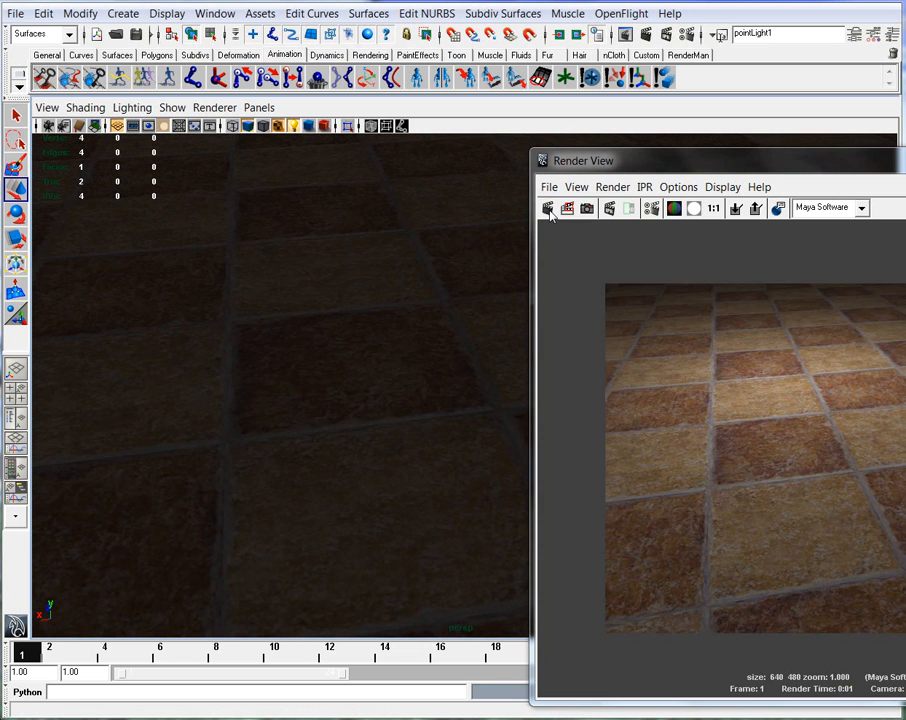
# Reposition the Render View and examine the texture detail of the close-up tile render at several zoom levels
pyautogui.moveTo(615, 166); pyautogui.dragTo(360, 137)
pyautogui.keyDown('alt'); pyautogui.moveTo(394, 368); pyautogui.dragTo(788, 364, button='right'); pyautogui.keyUp('alt')
pyautogui.keyDown('alt'); pyautogui.moveTo(653, 530); pyautogui.dragTo(663, 510, button='middle'); pyautogui.keyUp('alt')
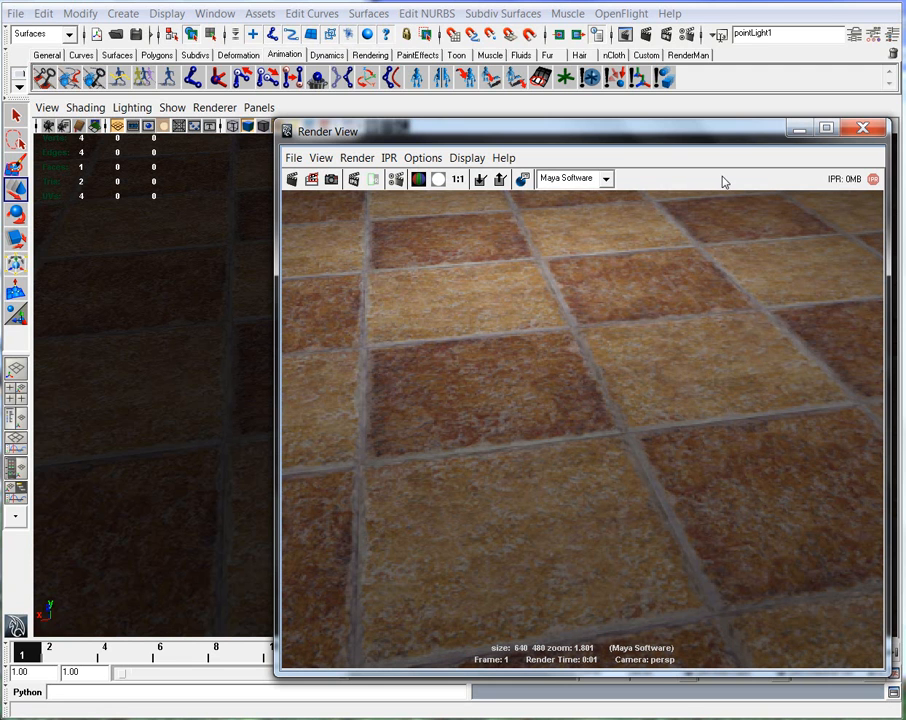
pyautogui.keyDown('alt'); pyautogui.moveTo(672, 388); pyautogui.dragTo(534, 376, button='right'); pyautogui.keyUp('alt')
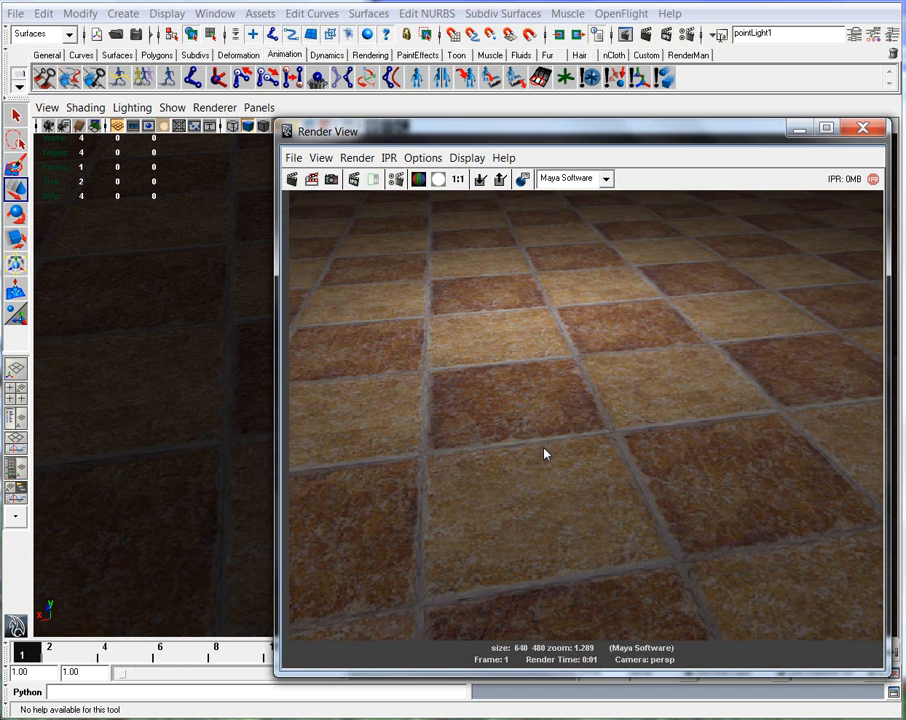
pyautogui.keyDown('alt'); pyautogui.moveTo(487, 519); pyautogui.dragTo(519, 410, button='right'); pyautogui.keyUp('alt')
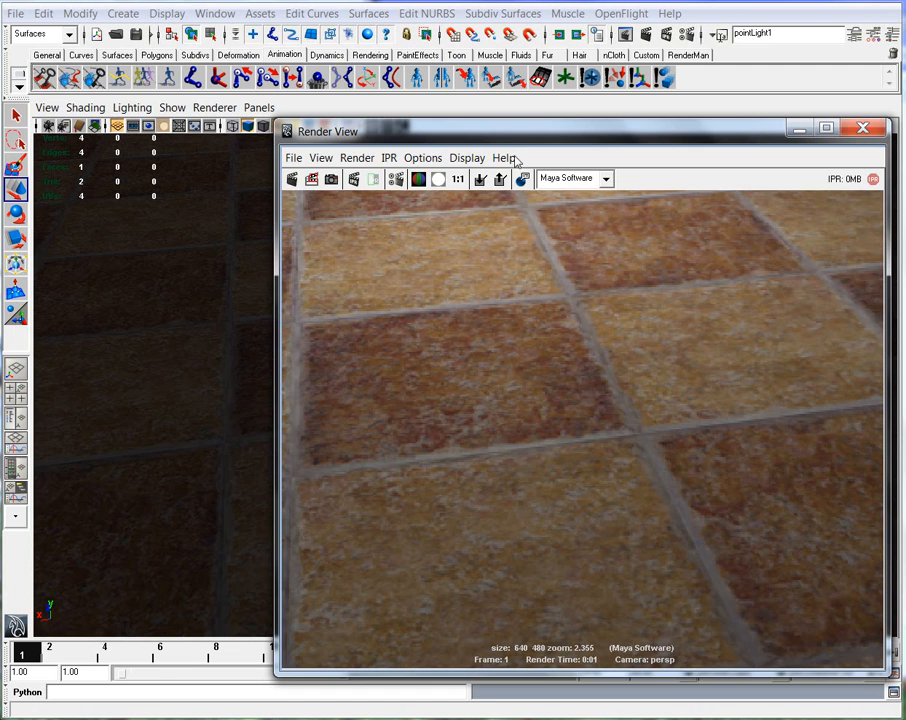
# Move the Render View out of the way, switch the viewport to untextured shaded display, and select the floor plane
pyautogui.moveTo(510, 135); pyautogui.dragTo(684, 501)
pyautogui.keyDown('alt'); pyautogui.moveTo(442, 388); pyautogui.dragTo(335, 358, button='right'); pyautogui.keyUp('alt')
pyautogui.press('4')
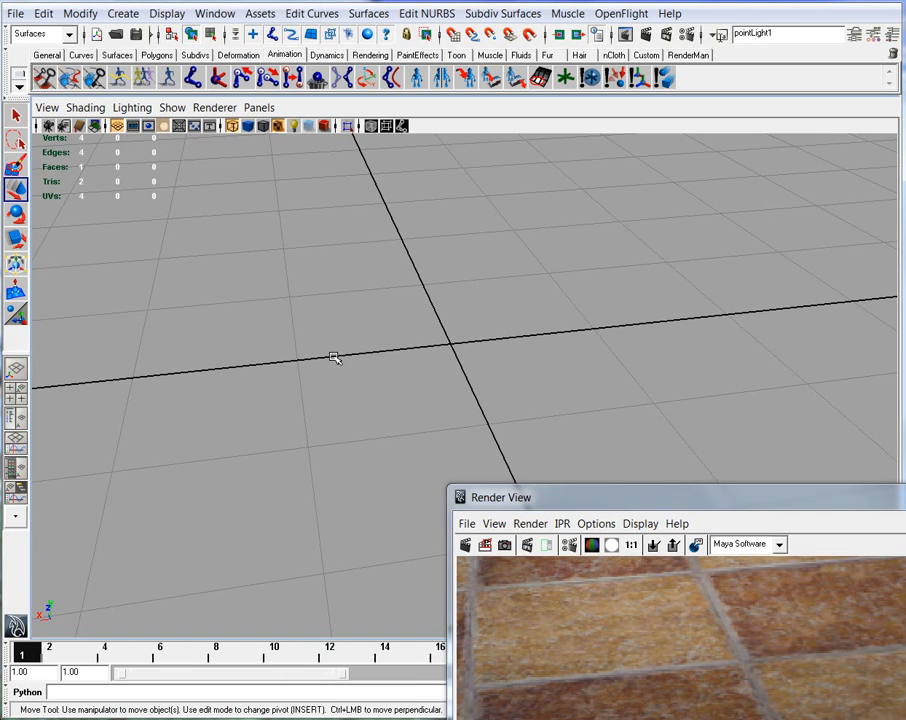
pyautogui.keyDown('alt'); pyautogui.moveTo(522, 405); pyautogui.dragTo(562, 398); pyautogui.keyUp('alt')
pyautogui.keyDown('alt'); pyautogui.moveTo(562, 398); pyautogui.dragTo(300, 390, button='right'); pyautogui.keyUp('alt')
pyautogui.press('5')
pyautogui.click(373, 399)
pyautogui.moveTo(605, 433)
pyautogui.keyDown('alt'); pyautogui.mouseDown()
pyautogui.moveTo(550, 417)
pyautogui.moveTo(615, 421)
pyautogui.mouseUp(); pyautogui.keyUp('alt')
pyautogui.keyDown('alt'); pyautogui.moveTo(458, 421); pyautogui.dragTo(536, 387, button='right'); pyautogui.keyUp('alt')
pyautogui.keyDown('alt'); pyautogui.moveTo(536, 386); pyautogui.dragTo(552, 406); pyautogui.keyUp('alt')
pyautogui.keyDown('alt'); pyautogui.moveTo(552, 406); pyautogui.dragTo(419, 349, button='middle'); pyautogui.keyUp('alt')
pyautogui.keyDown('alt'); pyautogui.moveTo(419, 349); pyautogui.dragTo(525, 347, button='right'); pyautogui.keyUp('alt')
pyautogui.keyDown('alt'); pyautogui.moveTo(525, 347); pyautogui.dragTo(555, 393, button='middle'); pyautogui.keyUp('alt')
pyautogui.click(611, 513)
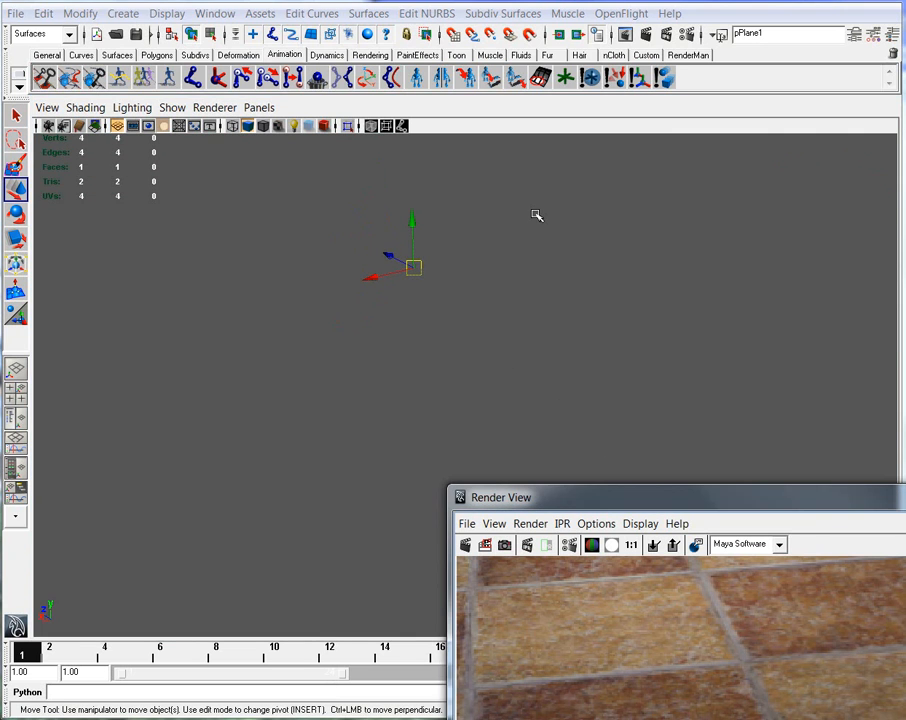
# Render a wider view of the lit floor for comparison, and move the camera in close to the tiles
pyautogui.moveTo(588, 497); pyautogui.dragTo(447, 164)
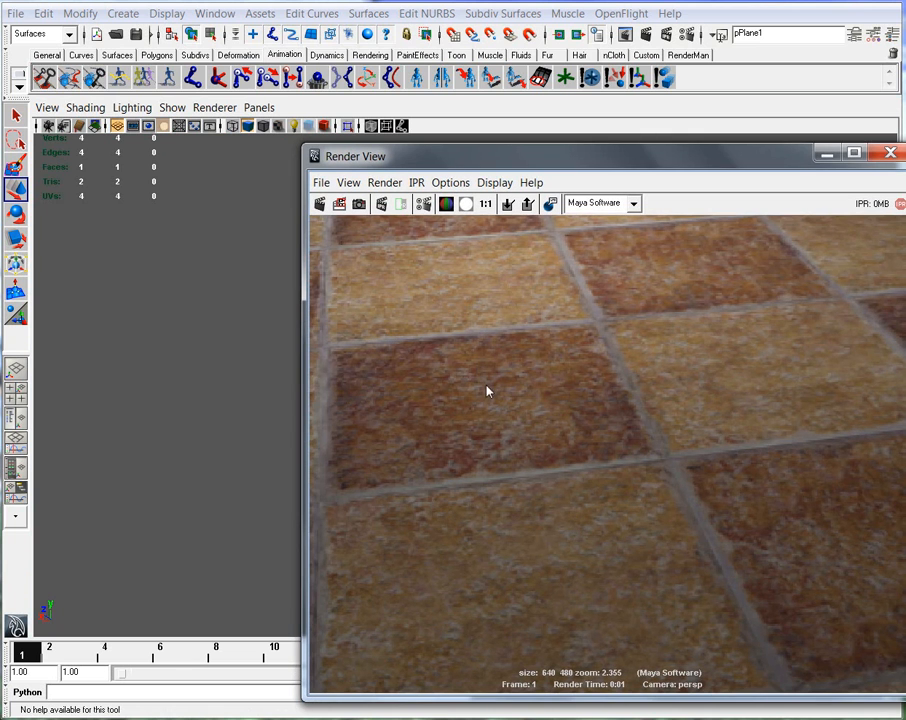
pyautogui.keyDown('alt'); pyautogui.moveTo(427, 334); pyautogui.dragTo(435, 370, button='middle'); pyautogui.keyUp('alt')
pyautogui.keyDown('alt'); pyautogui.moveTo(435, 370); pyautogui.dragTo(413, 376); pyautogui.keyUp('alt')
pyautogui.keyDown('alt'); pyautogui.moveTo(413, 376); pyautogui.dragTo(434, 308, button='middle'); pyautogui.keyUp('alt')
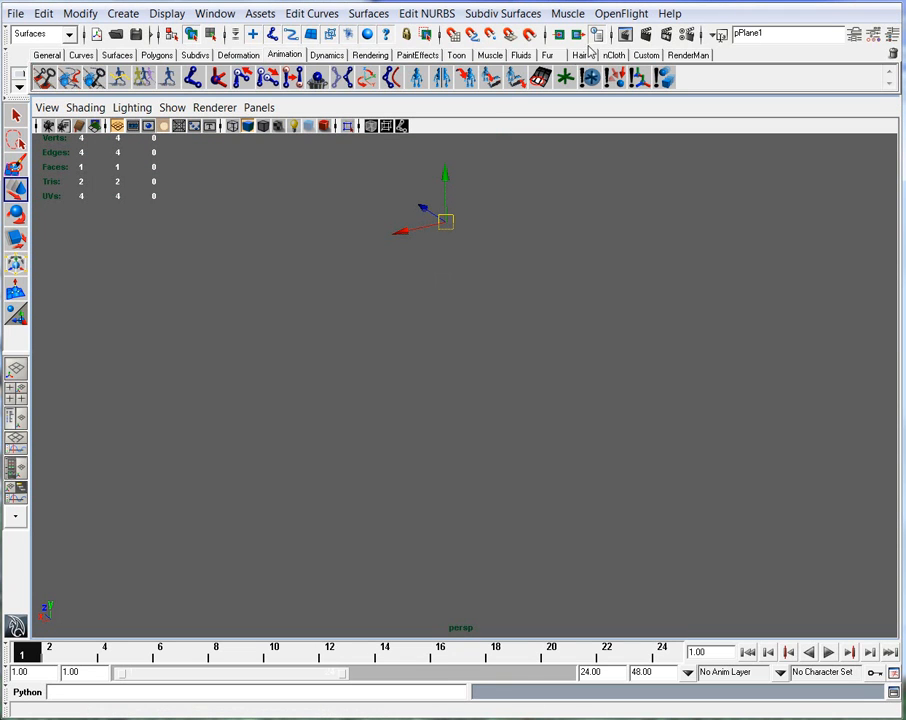
pyautogui.click(626, 34)
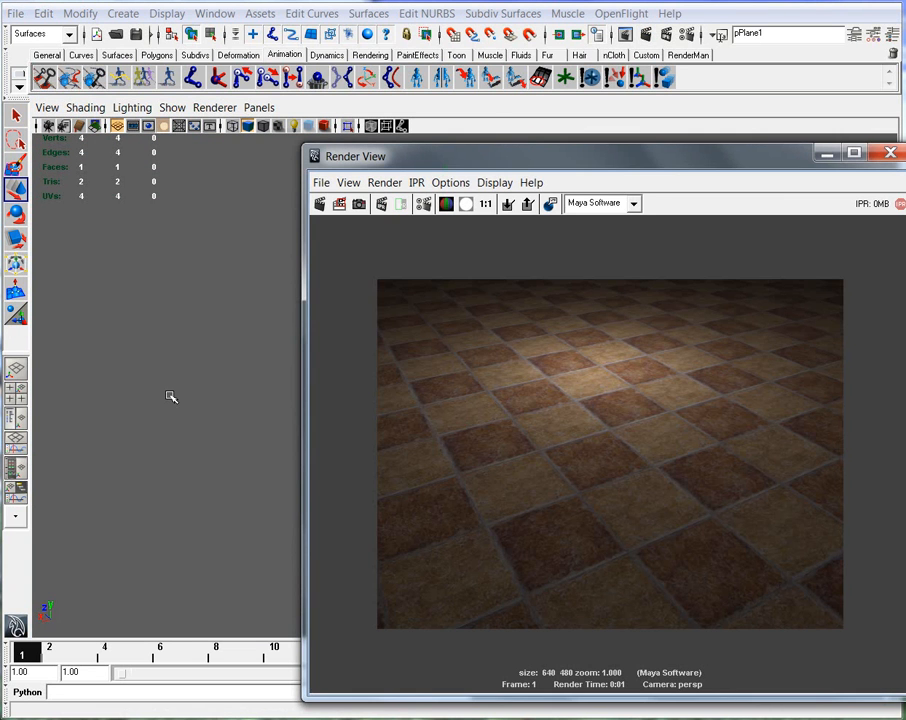
pyautogui.keyDown('alt'); pyautogui.moveTo(222, 410); pyautogui.dragTo(374, 430, button='right'); pyautogui.keyUp('alt')
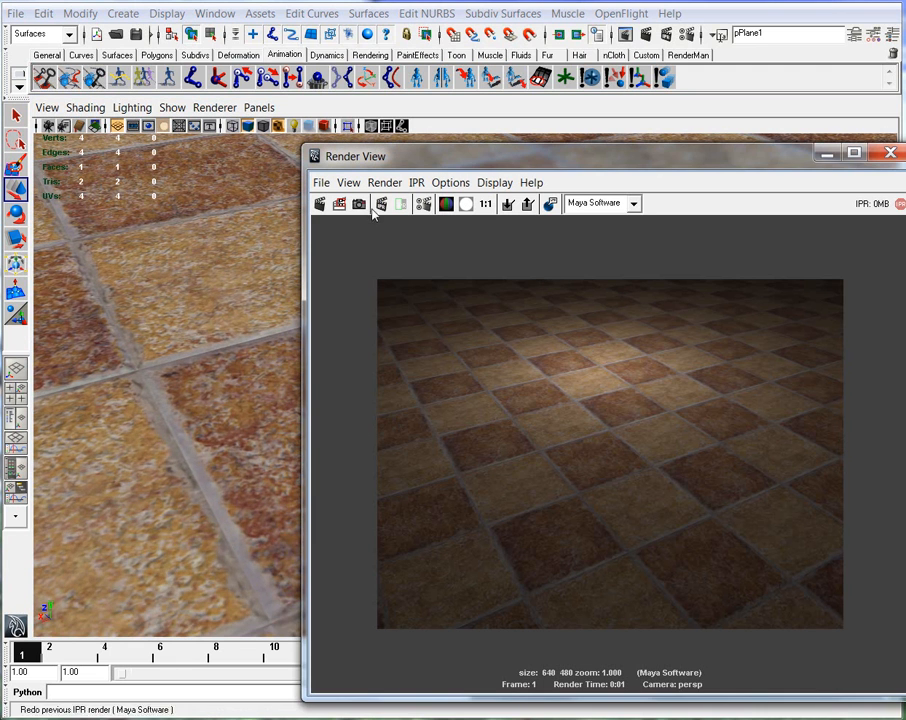
# Render the close-up view of the lit floor tiles
pyautogui.click(320, 203)
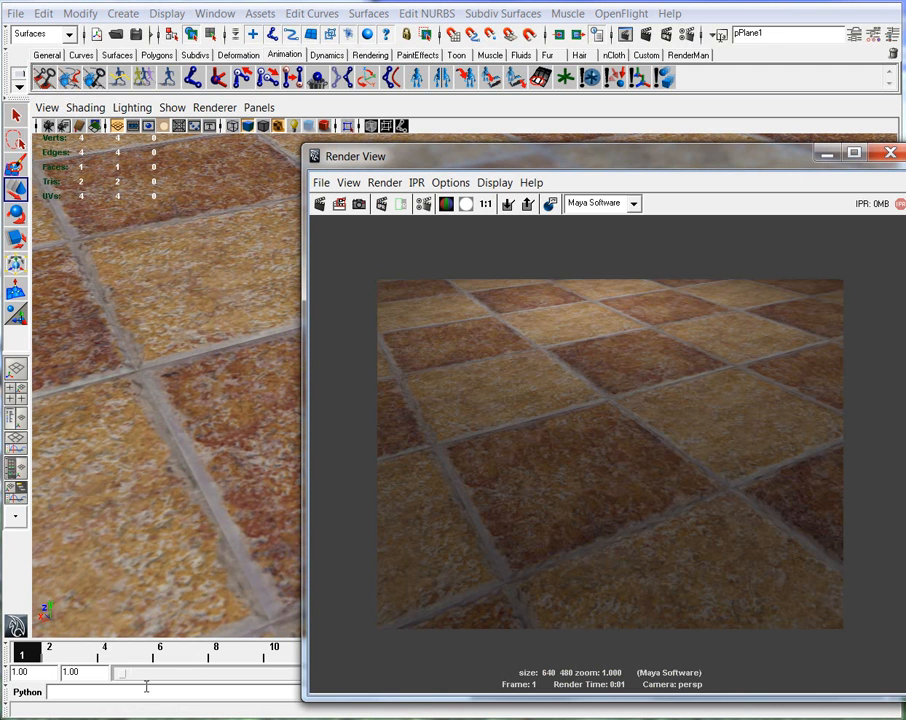
# Switch to Photoshop and compare the colour texture ston11M.jpg with the grayscale ston11Mb.jpg, placing the two image windows apart
pyautogui.click(60, 718)
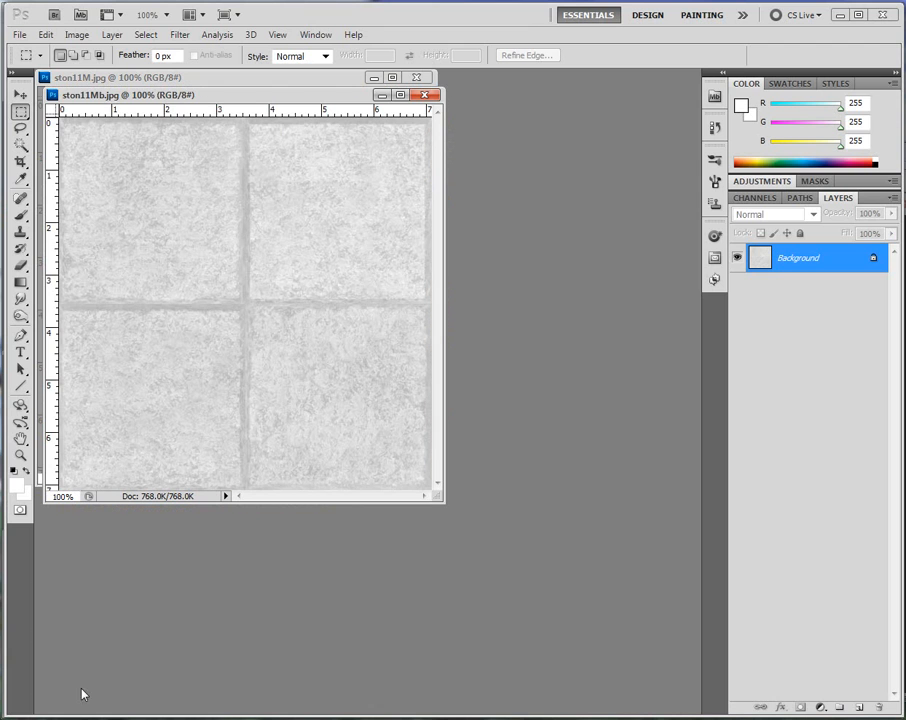
pyautogui.moveTo(200, 95); pyautogui.dragTo(428, 120)
pyautogui.click(257, 78)
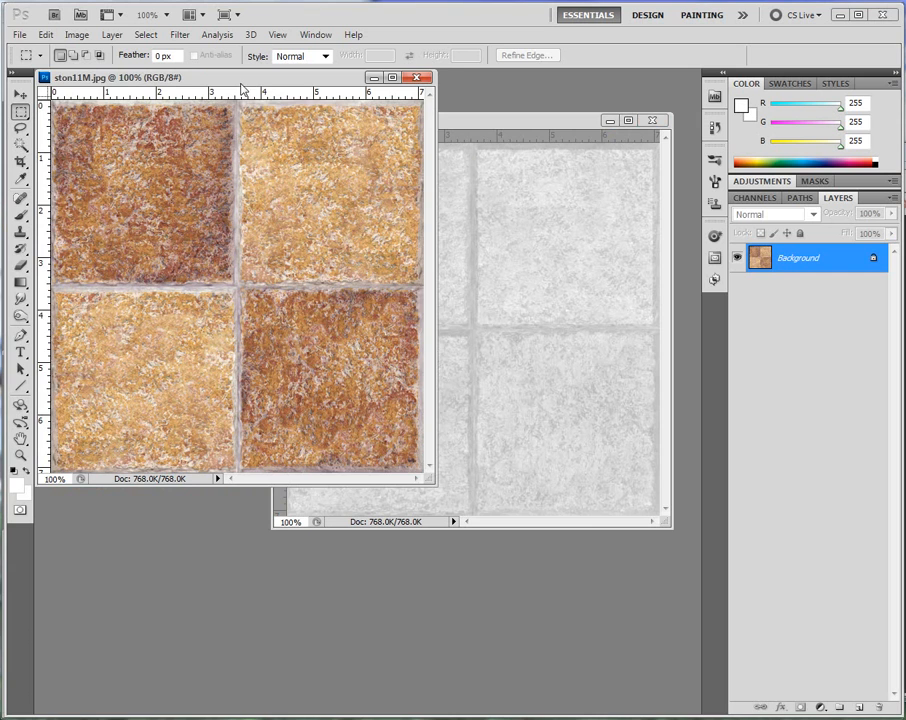
pyautogui.moveTo(223, 82); pyautogui.dragTo(235, 86)
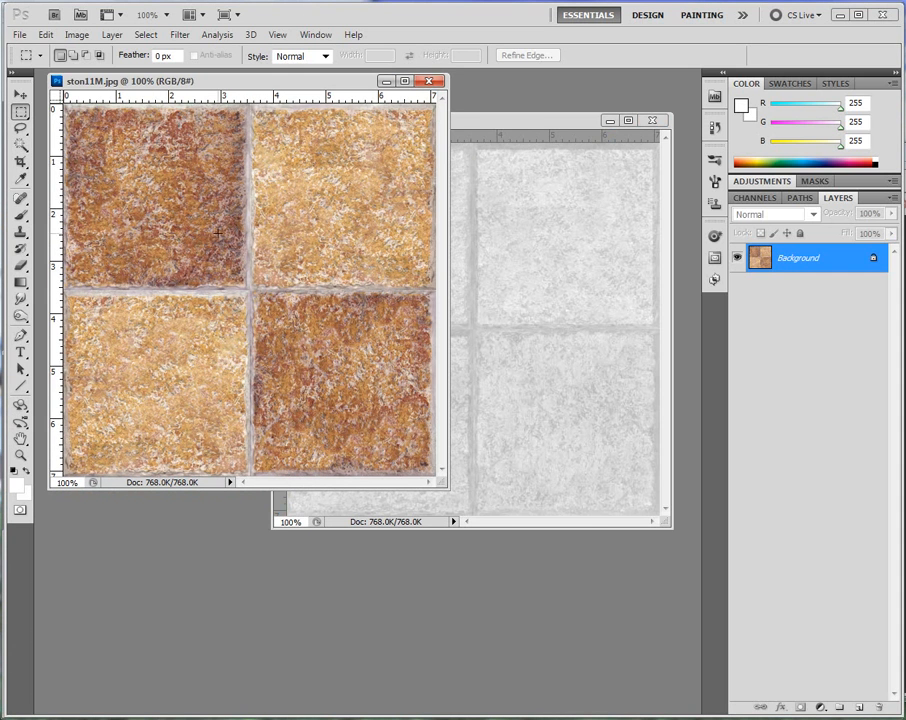
pyautogui.click(527, 127)
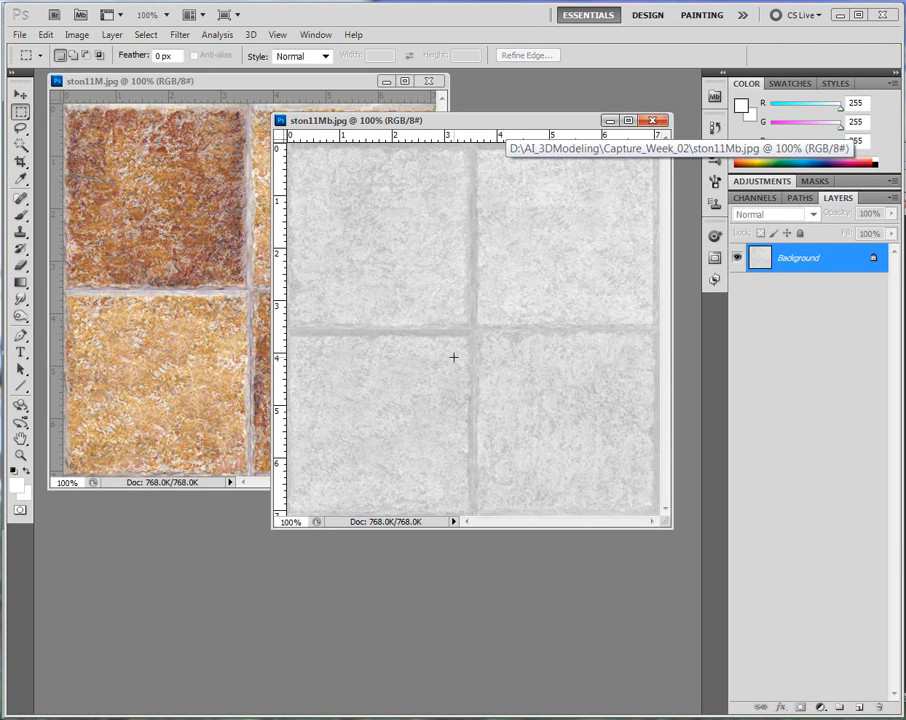
pyautogui.moveTo(382, 121); pyautogui.dragTo(410, 137)
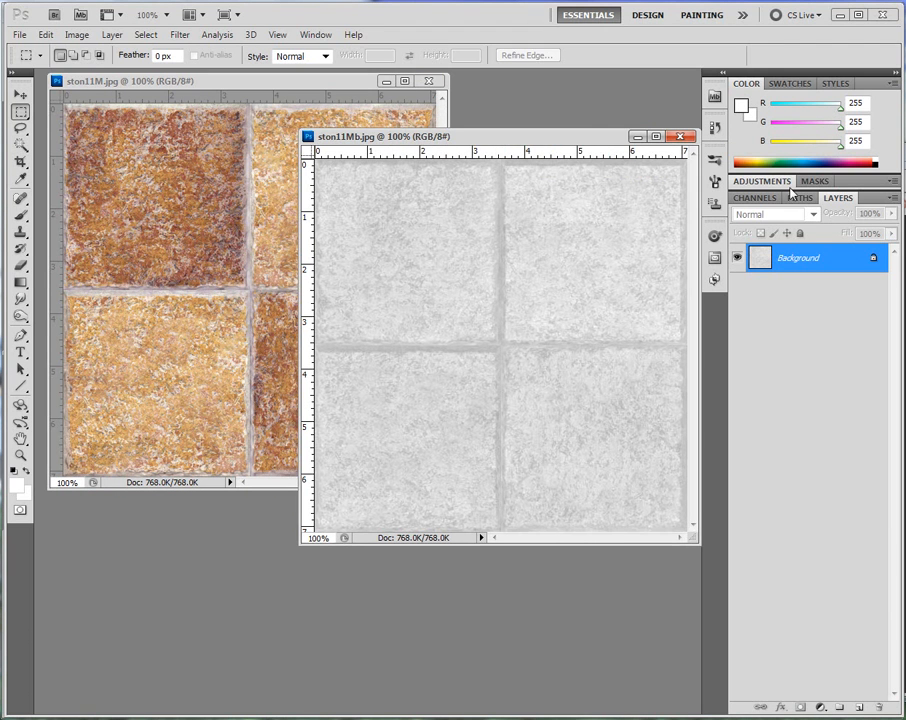
pyautogui.click(800, 197)
pyautogui.click(756, 199)
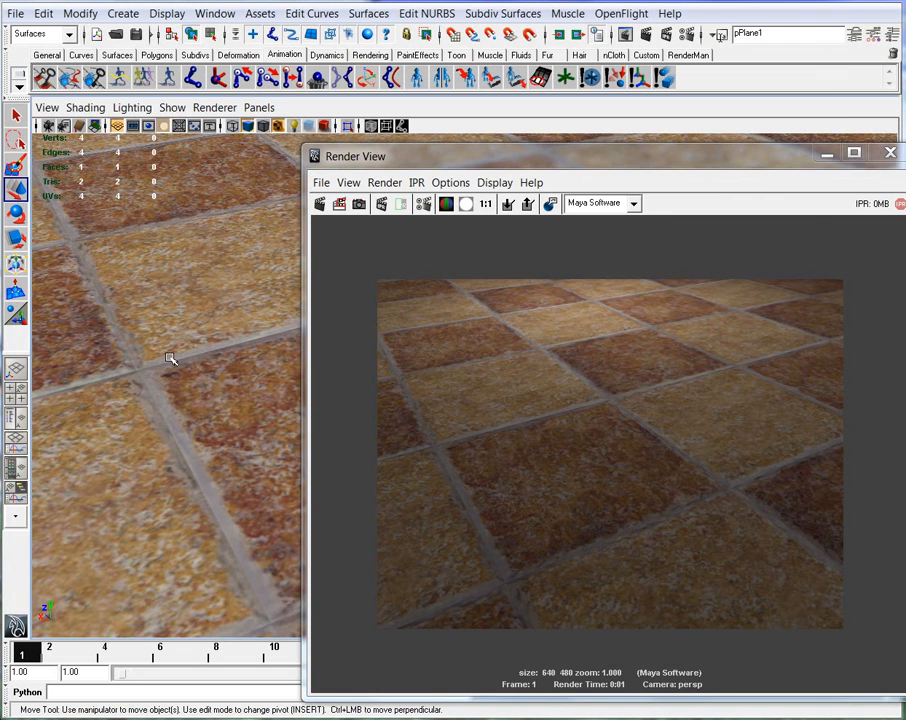
# Show the floor plane's lambert2 material attributes in Maya and connect a File texture to its Bump Mapping
pyautogui.moveTo(653, 152); pyautogui.dragTo(550, 387)
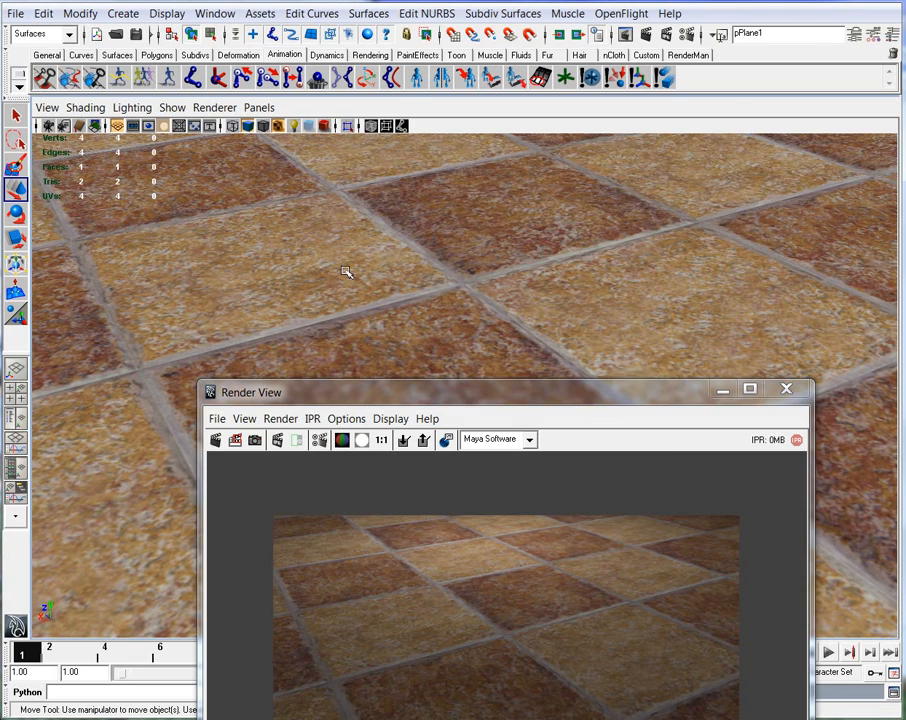
pyautogui.hotkey('ctrl', 'a')
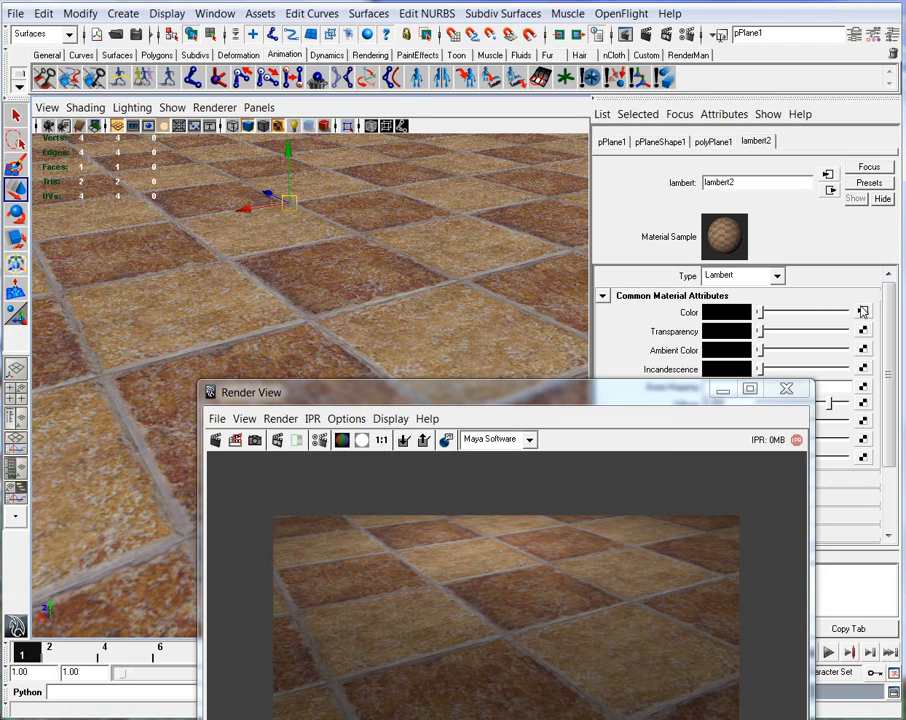
pyautogui.moveTo(730, 392); pyautogui.dragTo(503, 207)
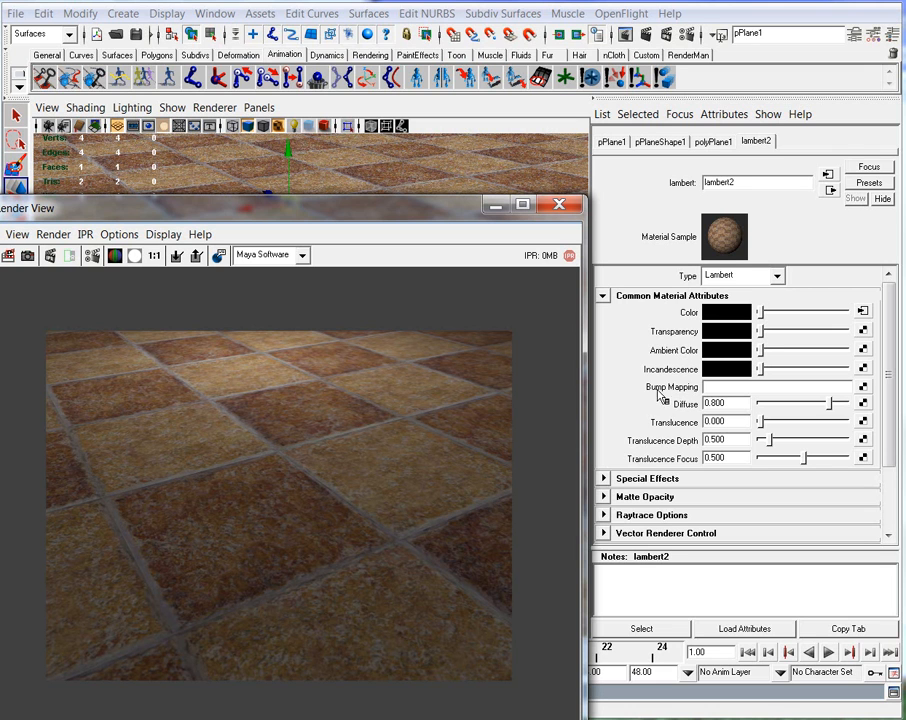
pyautogui.click(863, 387)
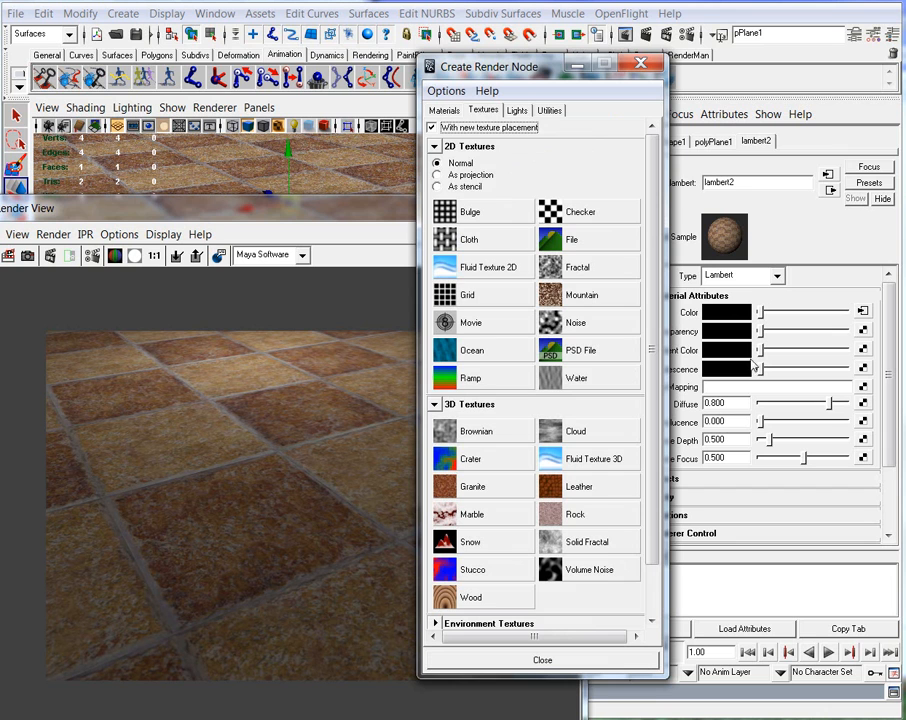
pyautogui.click(552, 243)
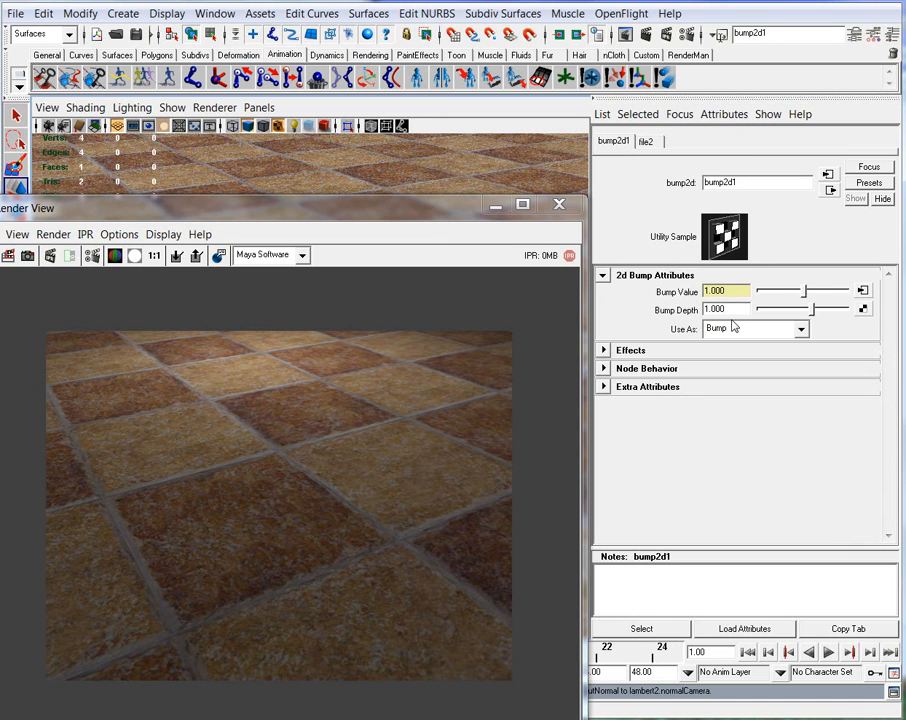
# Load ston11Mb.jpg from the sourceimages folder as the image of the bump map's file texture
pyautogui.click(647, 143)
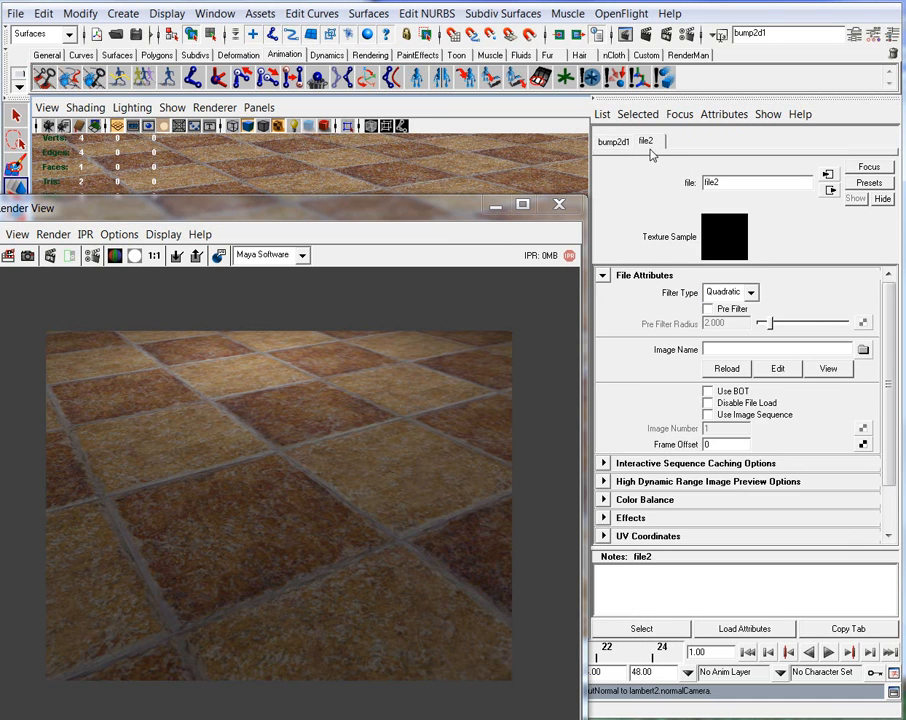
pyautogui.click(862, 349)
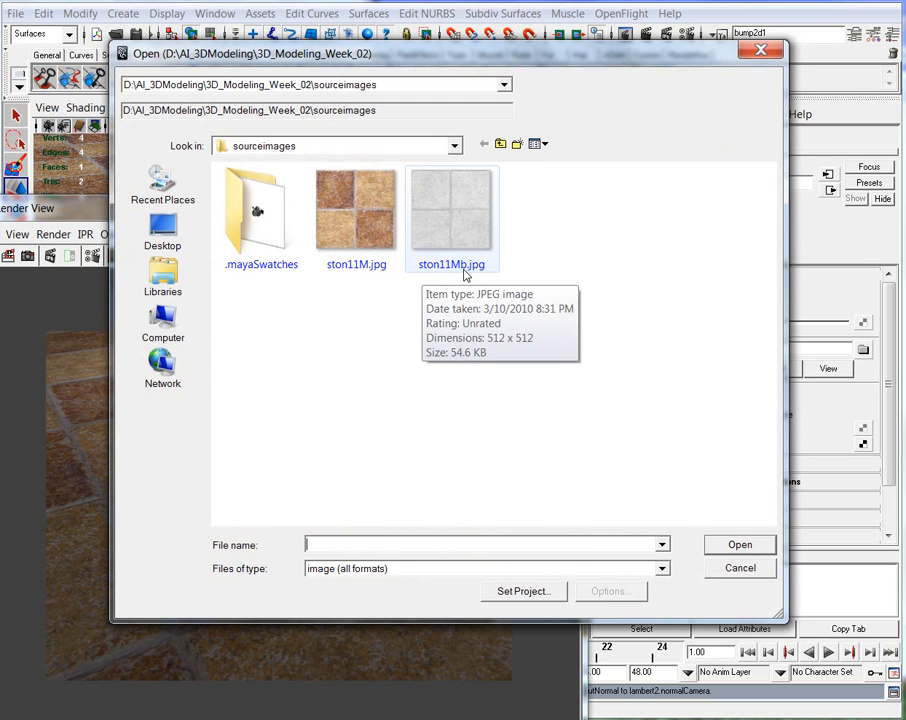
pyautogui.click(463, 233)
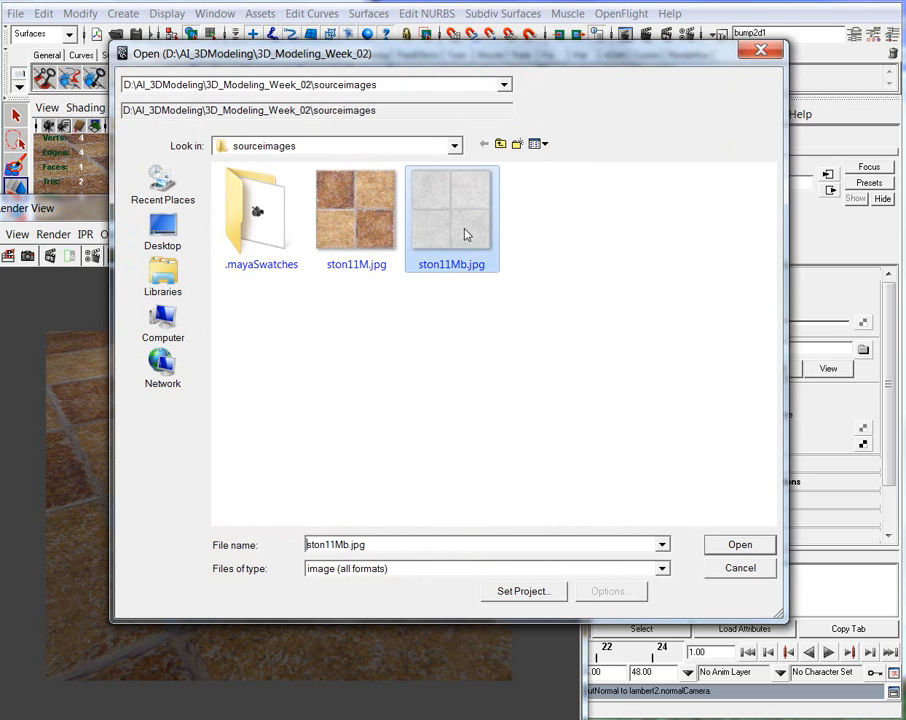
pyautogui.click(724, 545)
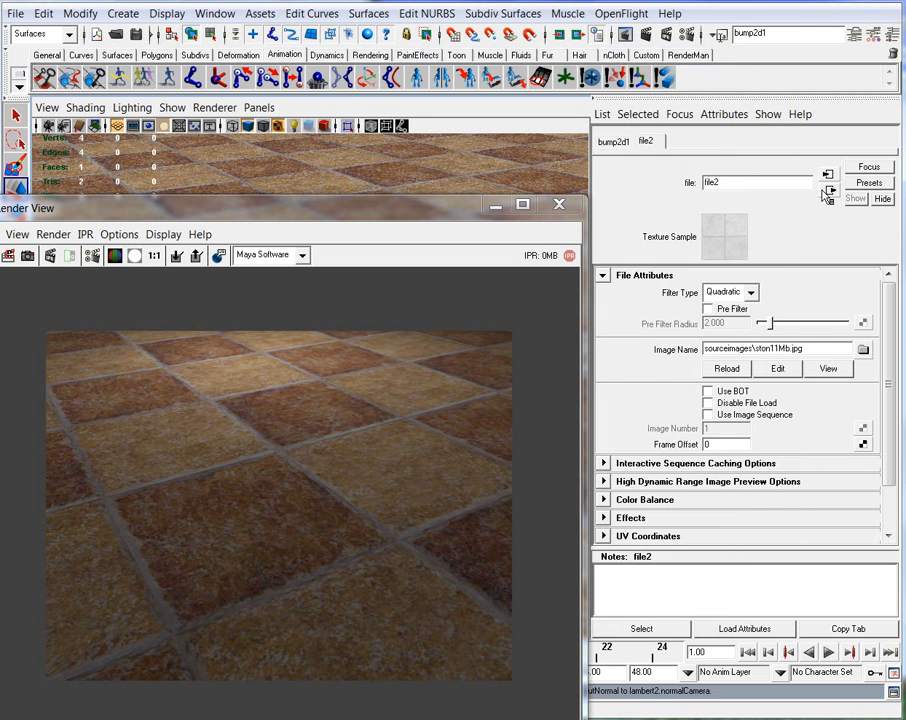
# Step through the bump node's connections and render the floor with the bump map applied
pyautogui.click(598, 141)
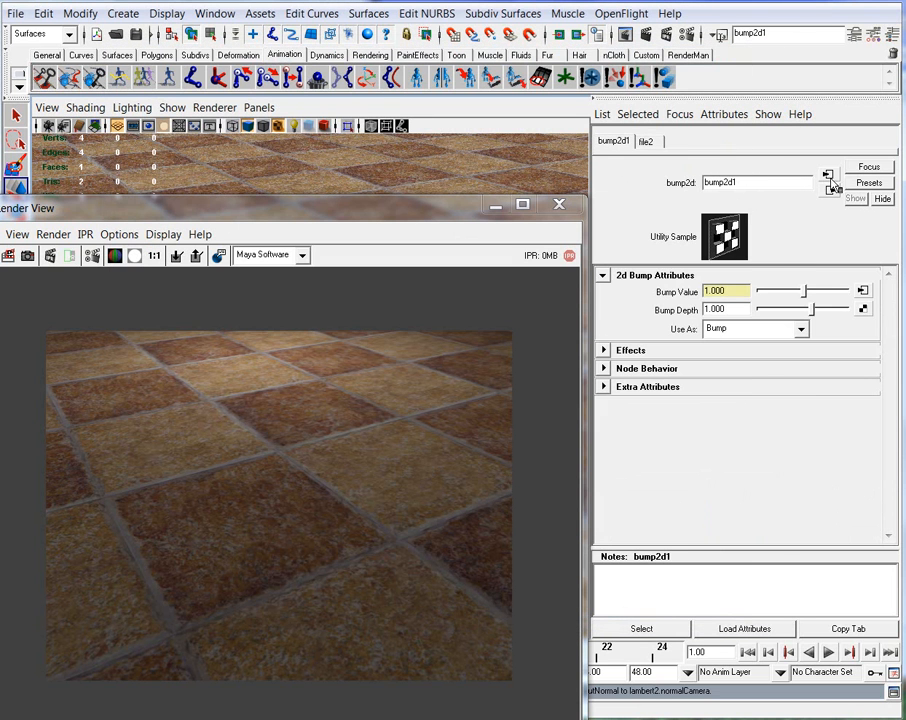
pyautogui.click(827, 176)
pyautogui.click(829, 190)
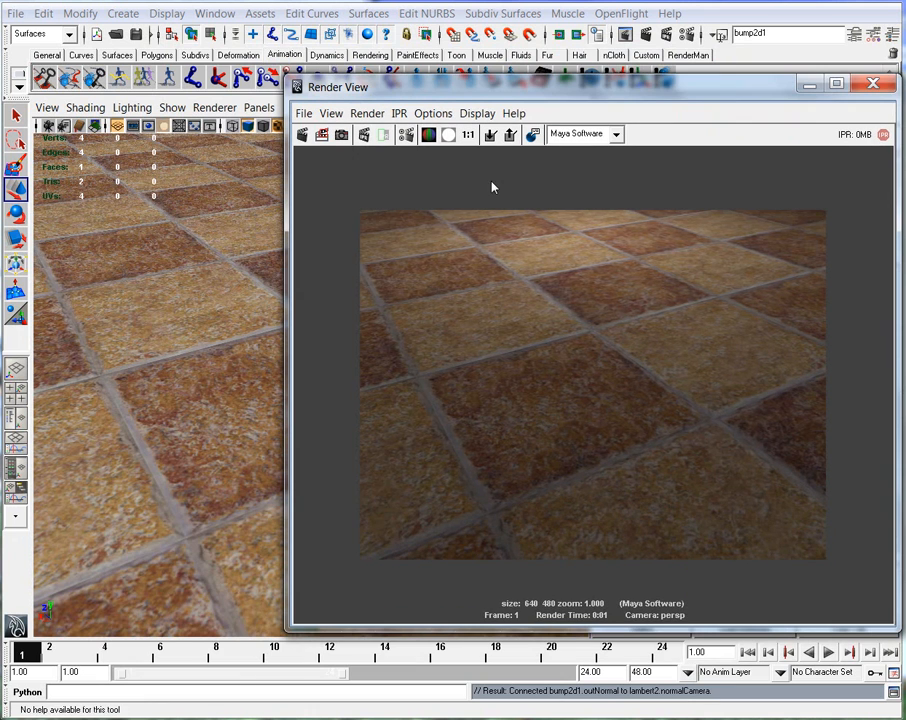
pyautogui.click(303, 135)
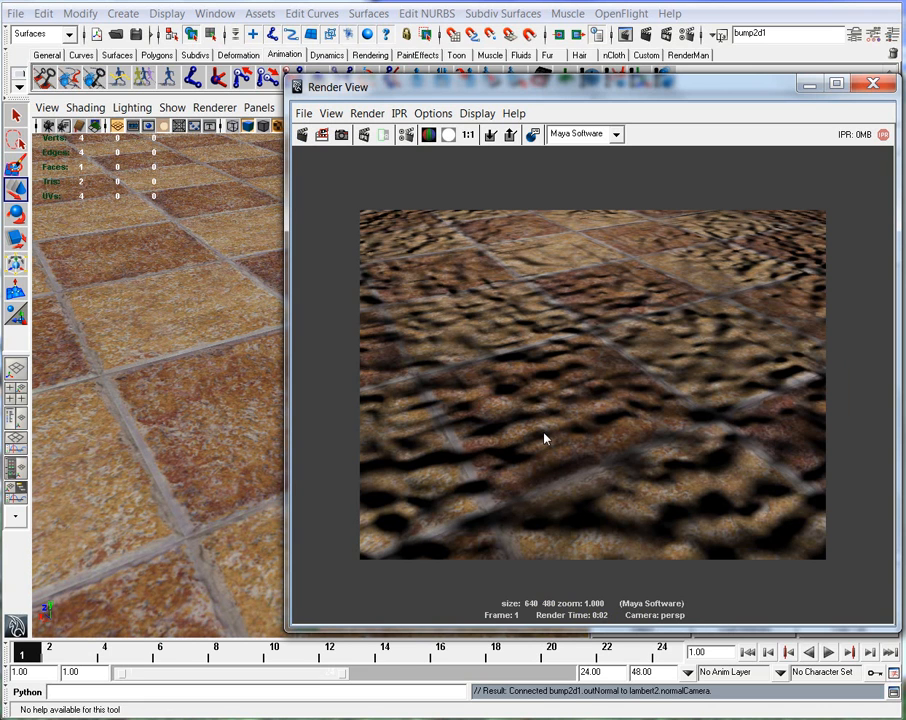
# Minimize the Render View, open and enlarge the Hypershade, and graph the input and output connections of lambert2
pyautogui.click(809, 86)
pyautogui.click(650, 141)
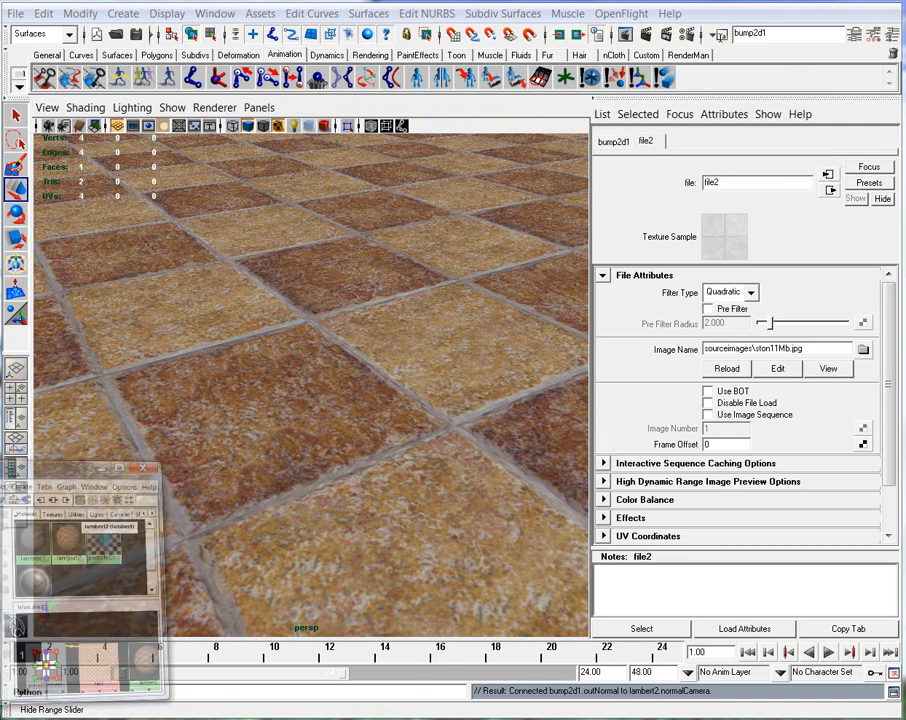
pyautogui.click(150, 717)
pyautogui.moveTo(236, 371); pyautogui.dragTo(374, 147)
pyautogui.click(486, 444)
pyautogui.moveTo(538, 490); pyautogui.dragTo(714, 646)
pyautogui.scroll(-3, 564, 524)
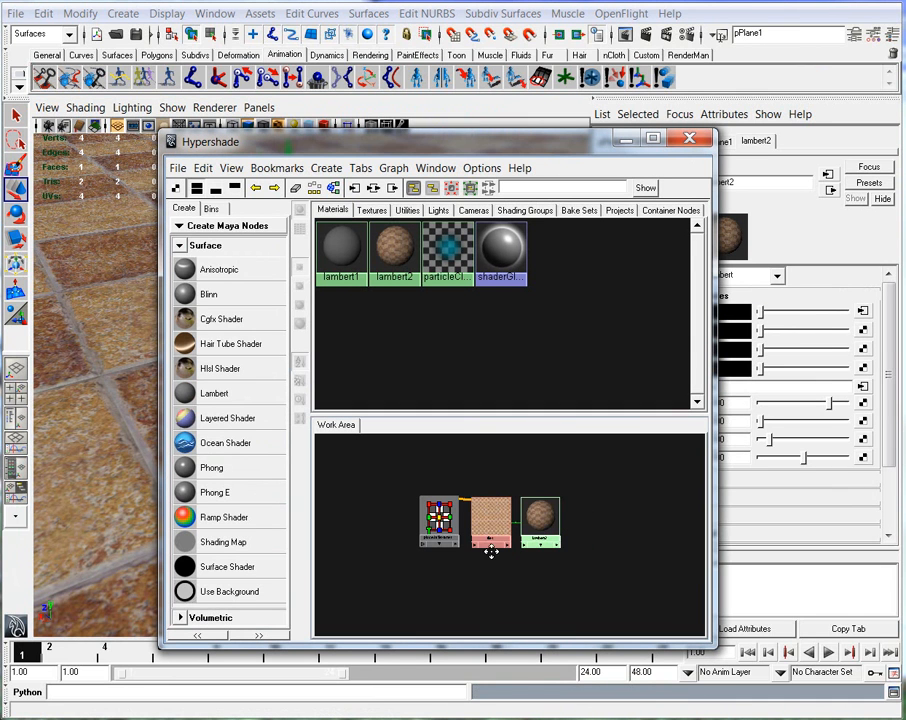
pyautogui.click(537, 495)
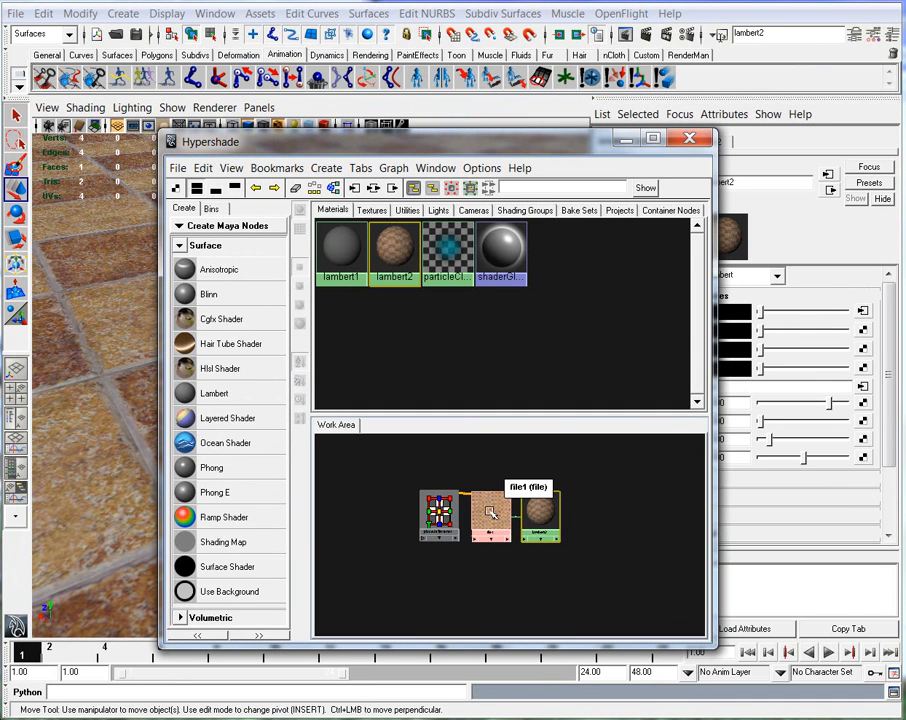
pyautogui.moveTo(483, 514)
pyautogui.mouseDown()
pyautogui.moveTo(486, 548)
pyautogui.moveTo(476, 504)
pyautogui.mouseUp()
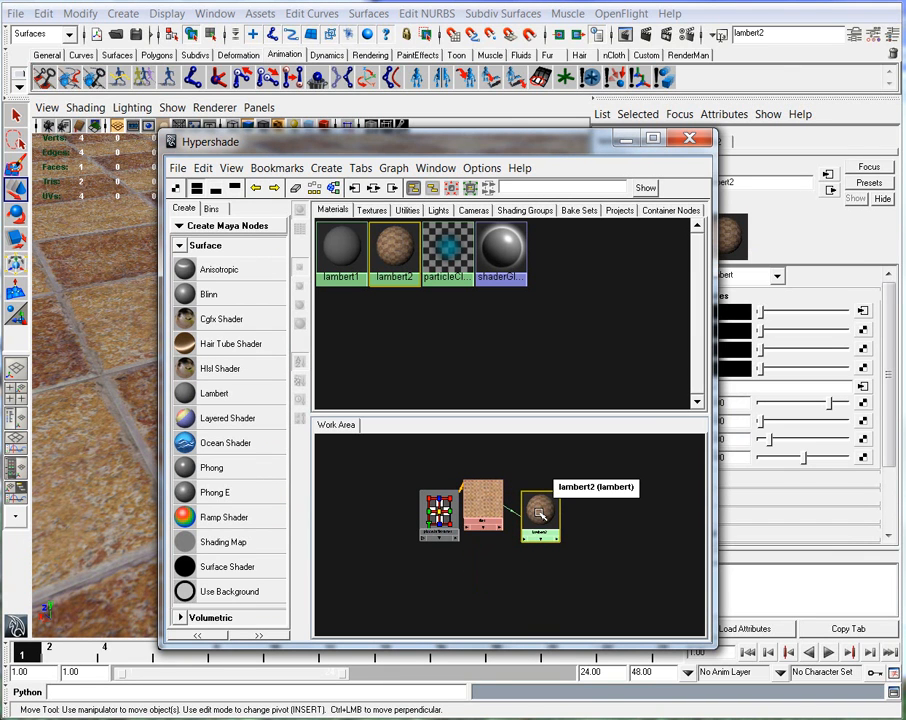
pyautogui.click(374, 190)
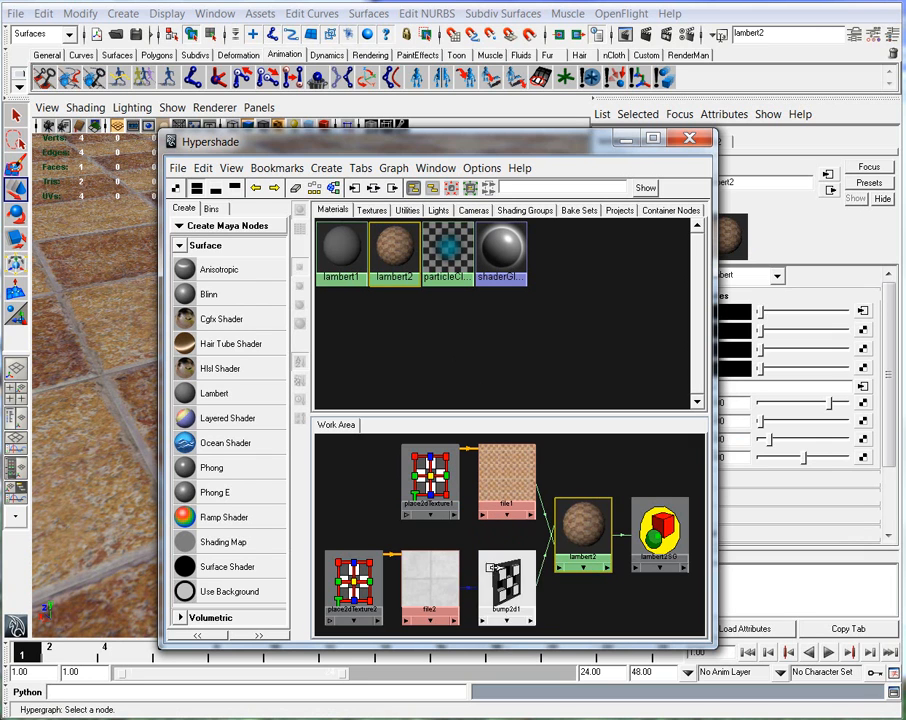
# Line up the place2dTexture1 and file1 nodes above the bump map's place2dTexture2 and file2 nodes
pyautogui.click(436, 586)
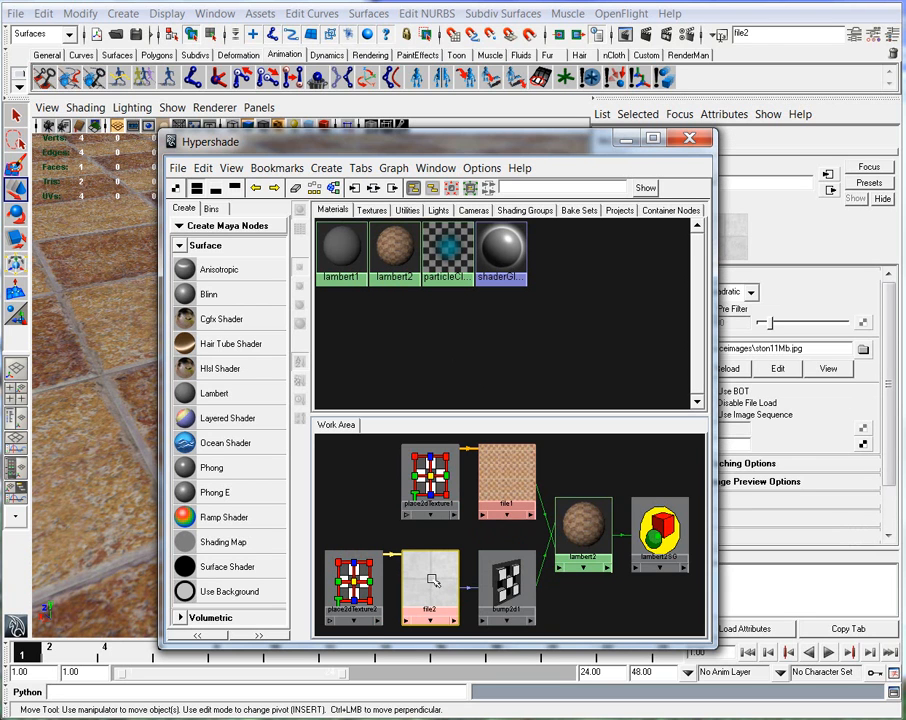
pyautogui.click(495, 481)
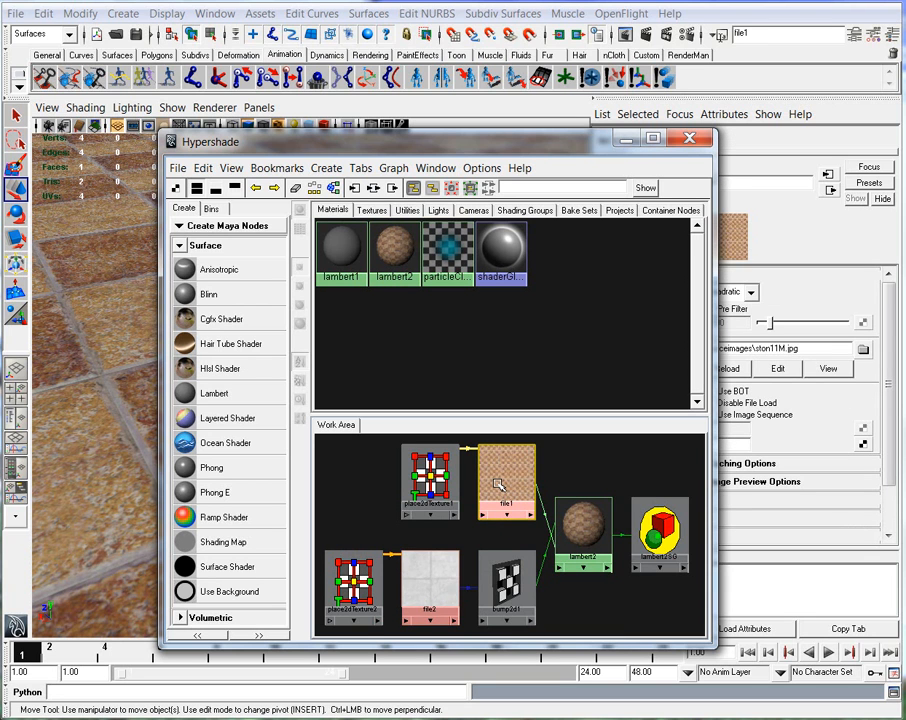
pyautogui.moveTo(350, 141); pyautogui.dragTo(255, 55)
pyautogui.scroll(4, 412, 505)
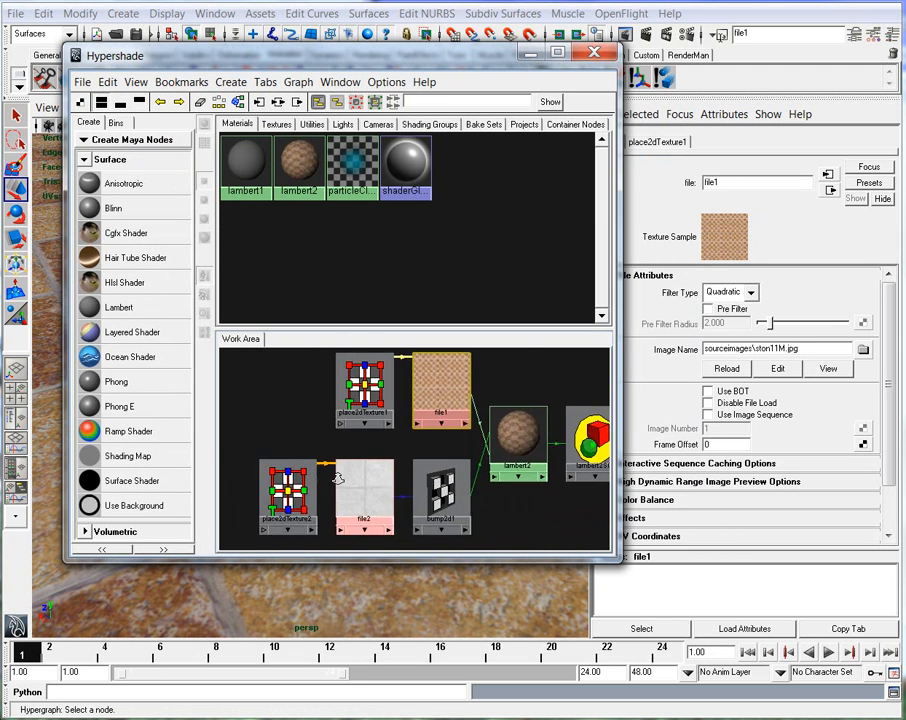
pyautogui.scroll(-5, 412, 505)
pyautogui.keyDown('alt'); pyautogui.moveTo(370, 439); pyautogui.dragTo(420, 467, button='middle'); pyautogui.keyUp('alt')
pyautogui.moveTo(421, 388); pyautogui.dragTo(328, 390)
pyautogui.moveTo(524, 400); pyautogui.dragTo(431, 402)
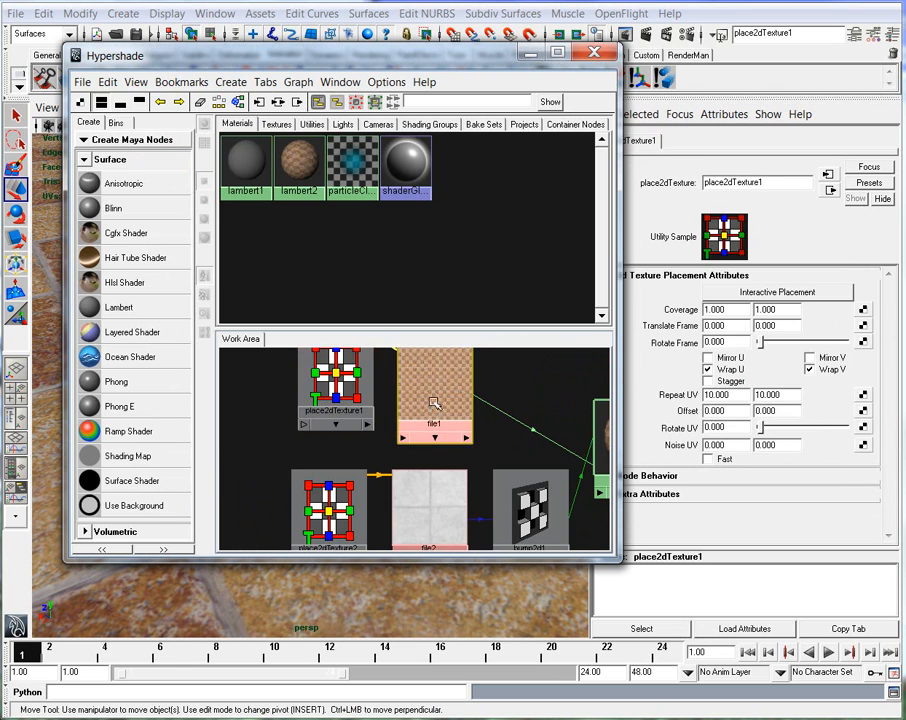
# Enlarge the Hypershade window and its work area so the texture and bump nodes fit in a close view
pyautogui.keyDown('alt'); pyautogui.moveTo(425, 500); pyautogui.dragTo(431, 491, button='middle'); pyautogui.keyUp('alt')
pyautogui.moveTo(486, 559); pyautogui.dragTo(496, 659)
pyautogui.moveTo(490, 372); pyautogui.dragTo(495, 238)
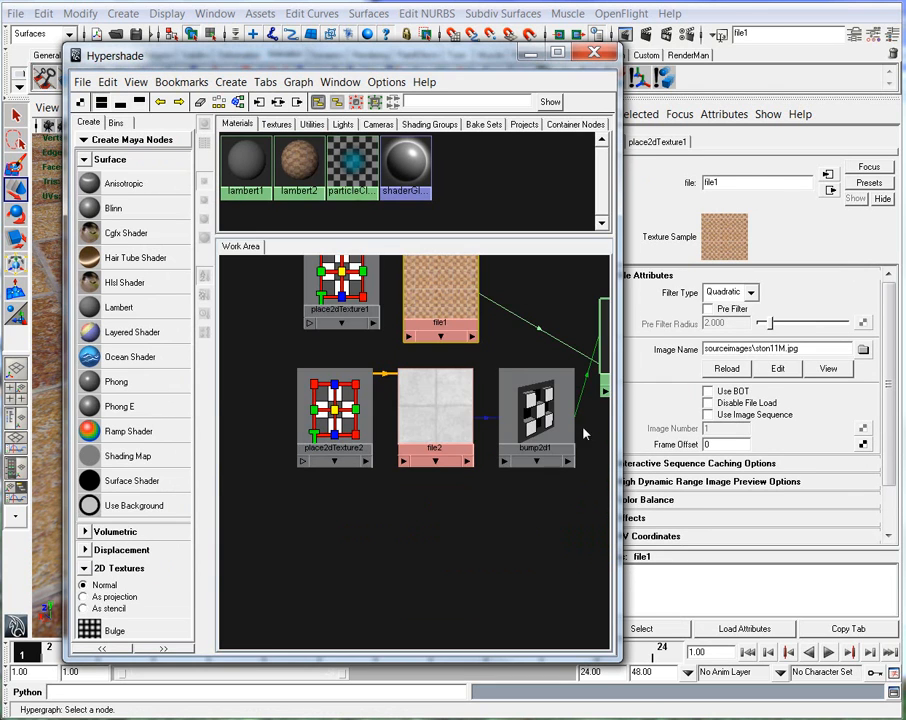
pyautogui.moveTo(619, 460); pyautogui.dragTo(840, 461)
pyautogui.keyDown('alt'); pyautogui.moveTo(554, 450); pyautogui.dragTo(576, 518, button='middle'); pyautogui.keyUp('alt')
pyautogui.keyDown('alt'); pyautogui.moveTo(576, 518); pyautogui.dragTo(677, 526, button='right'); pyautogui.keyUp('alt')
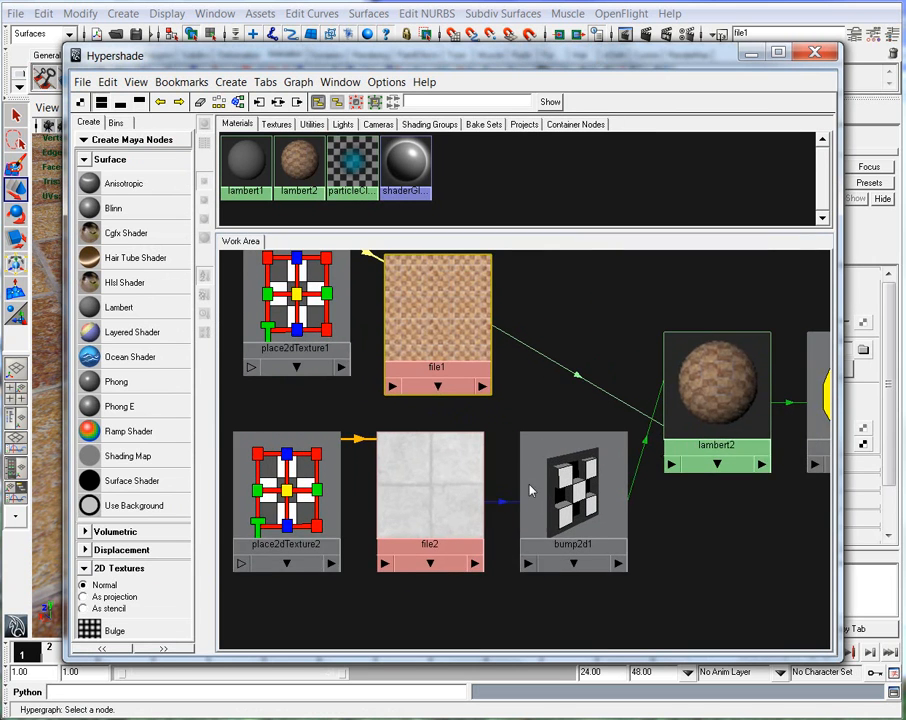
pyautogui.keyDown('alt'); pyautogui.moveTo(524, 484); pyautogui.dragTo(566, 512, button='middle'); pyautogui.keyUp('alt')
pyautogui.keyDown('alt'); pyautogui.moveTo(566, 513); pyautogui.dragTo(604, 530, button='right'); pyautogui.keyUp('alt')
pyautogui.keyDown('alt'); pyautogui.moveTo(601, 523); pyautogui.dragTo(613, 532, button='middle'); pyautogui.keyUp('alt')
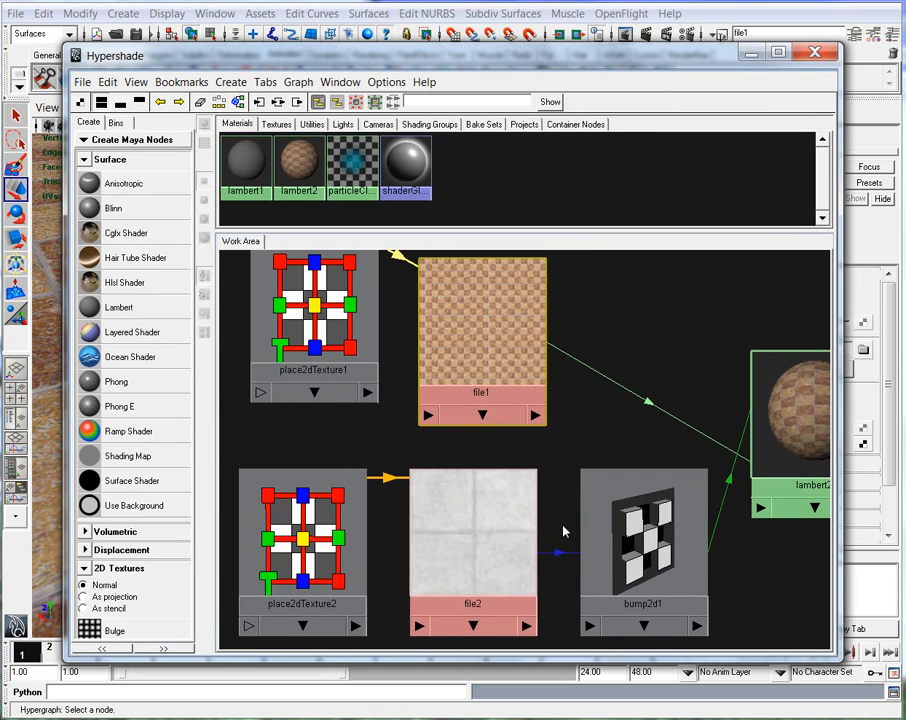
# Compare the Repeat UV placement settings of the colour texture's place2dTexture1 and the bump texture's place2dTexture2
pyautogui.click(488, 530)
pyautogui.keyDown('alt'); pyautogui.moveTo(430, 376); pyautogui.dragTo(440, 392, button='middle'); pyautogui.keyUp('alt')
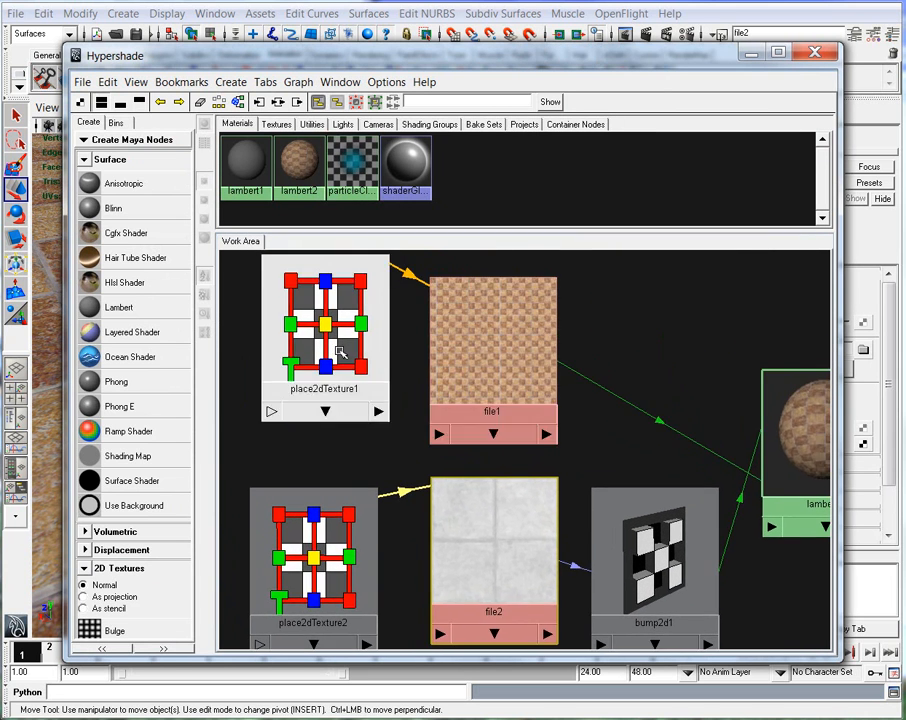
pyautogui.click(352, 342)
pyautogui.moveTo(708, 60); pyautogui.dragTo(509, 45)
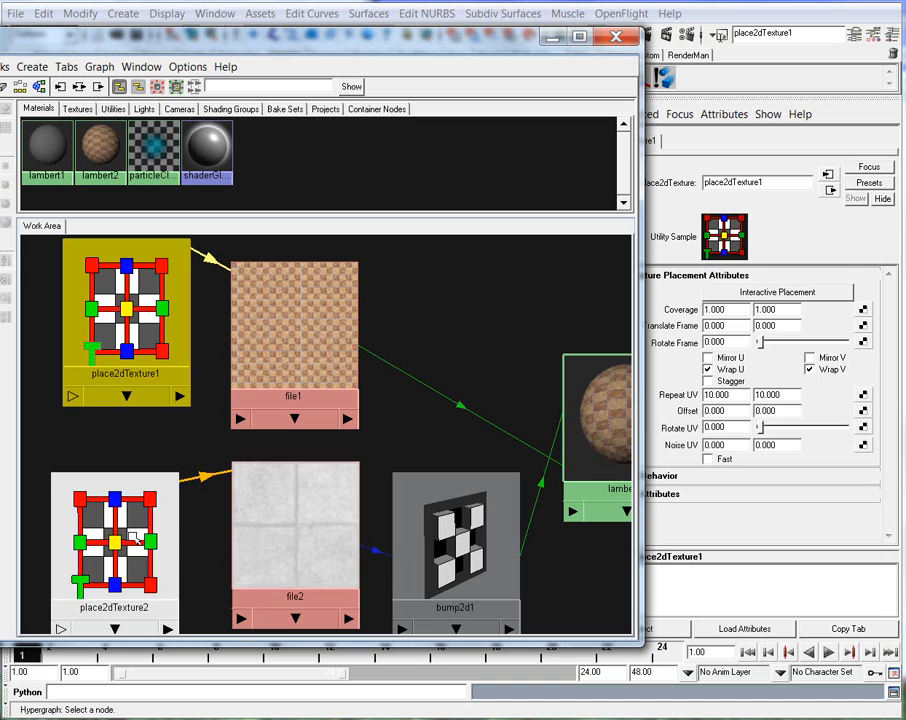
pyautogui.click(287, 545)
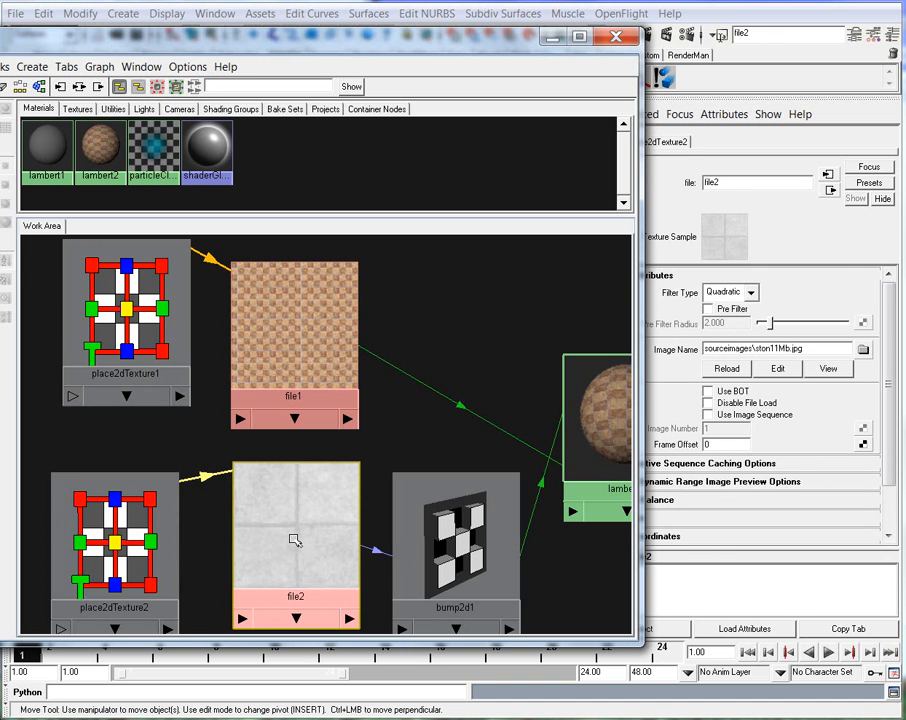
pyautogui.click(112, 548)
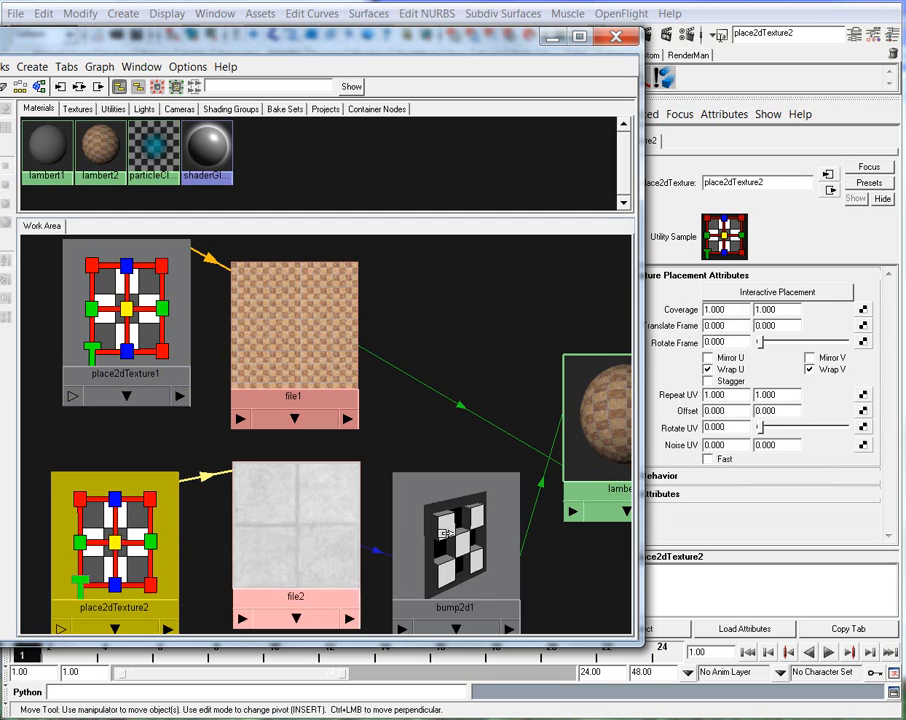
# Set the Repeat UV of the bump texture's place2dTexture2 node to 10 by 10
pyautogui.click(732, 396)
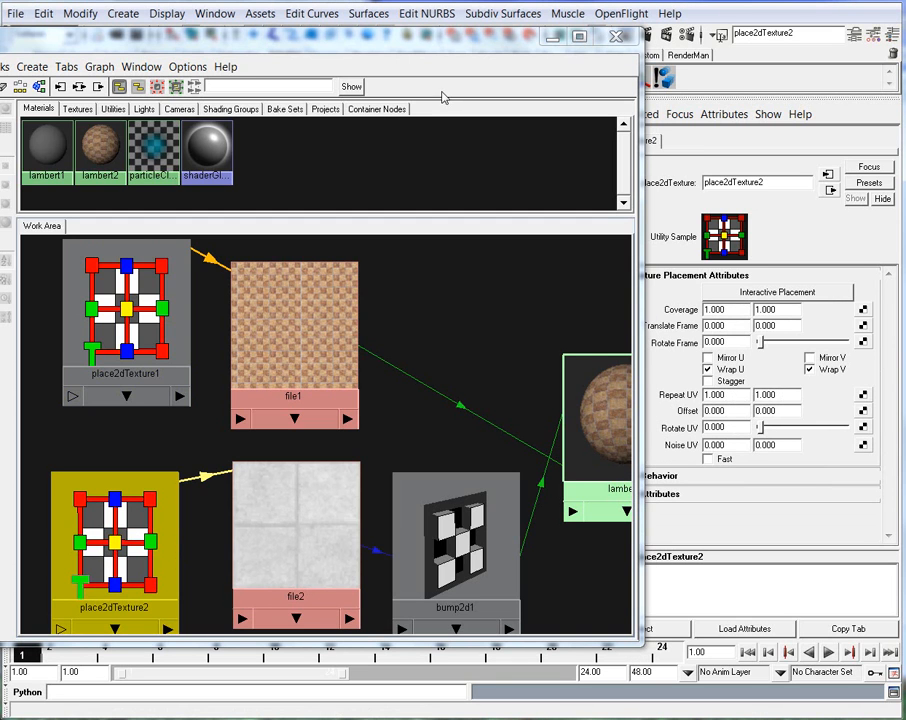
pyautogui.moveTo(430, 37); pyautogui.dragTo(464, 19)
pyautogui.click(291, 343)
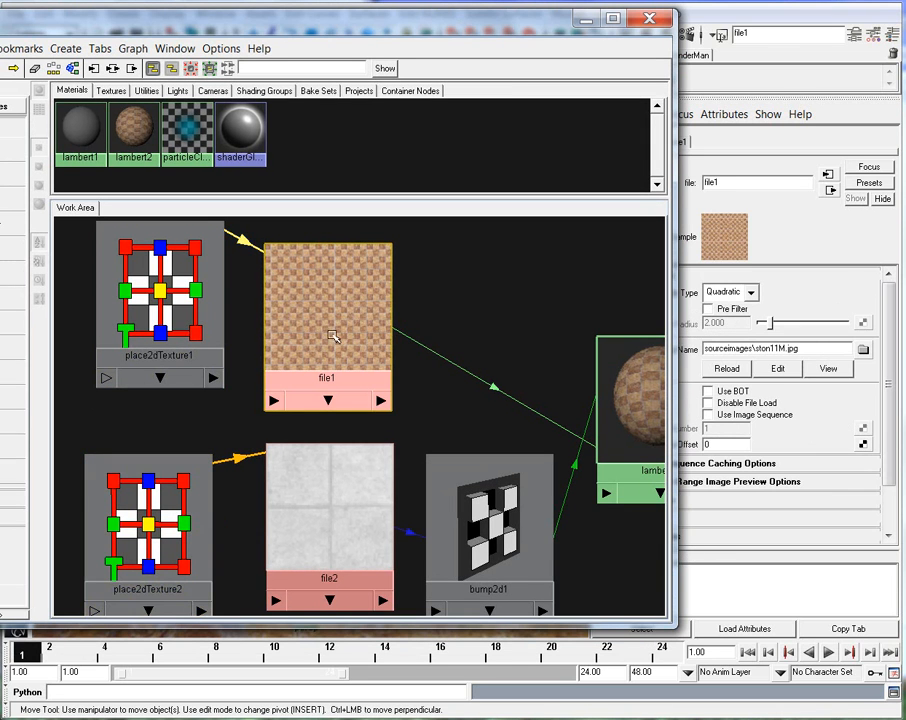
pyautogui.click(143, 505)
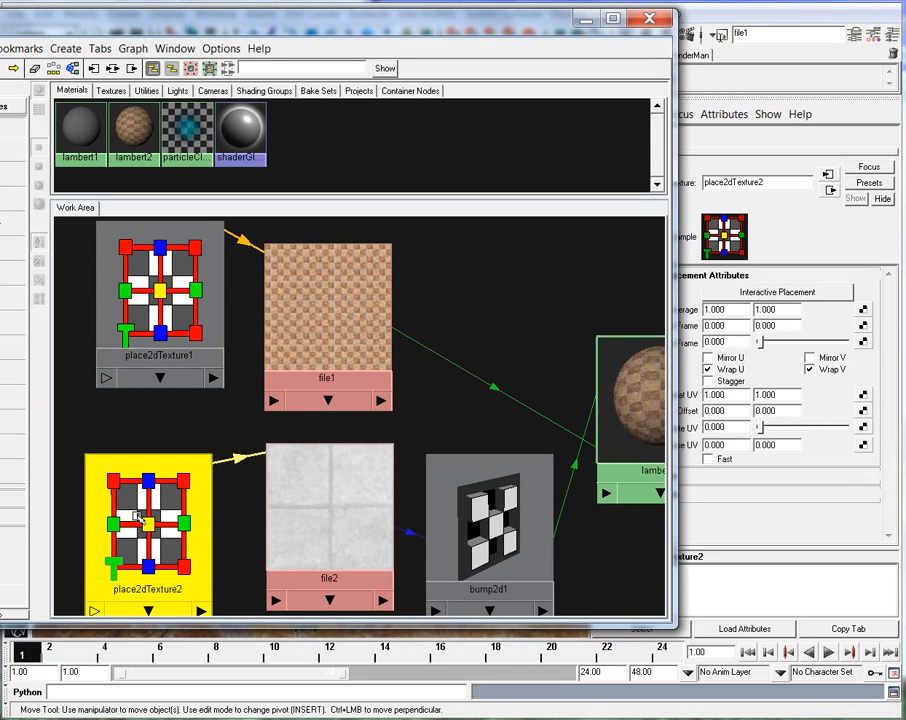
pyautogui.click(716, 394)
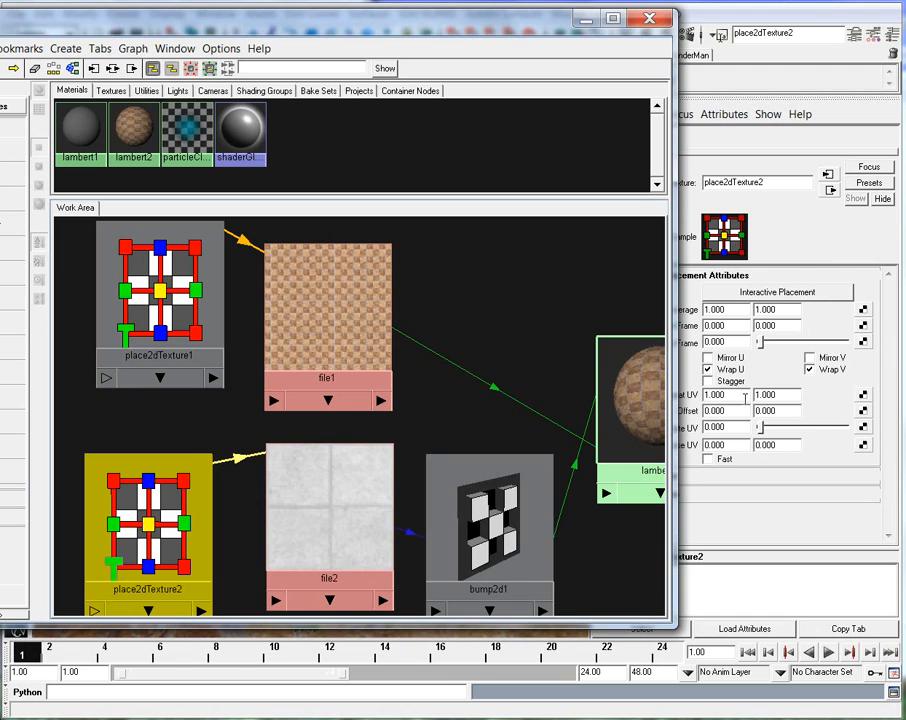
pyautogui.doubleClick(732, 394)
pyautogui.write('10')
pyautogui.press('Tab')
pyautogui.write('1')
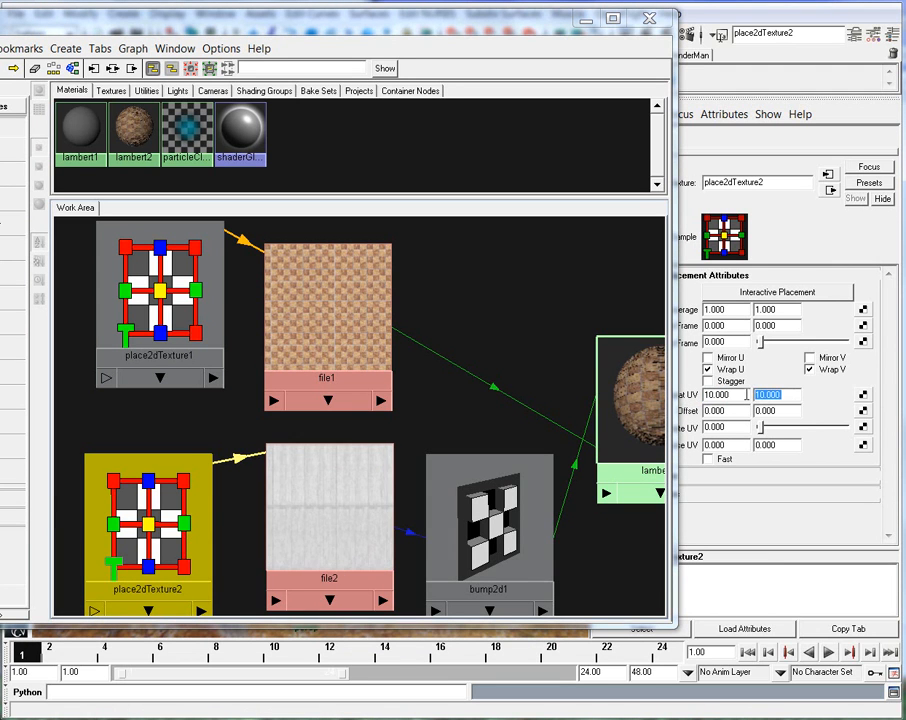
pyautogui.write('0')
pyautogui.press('Return')
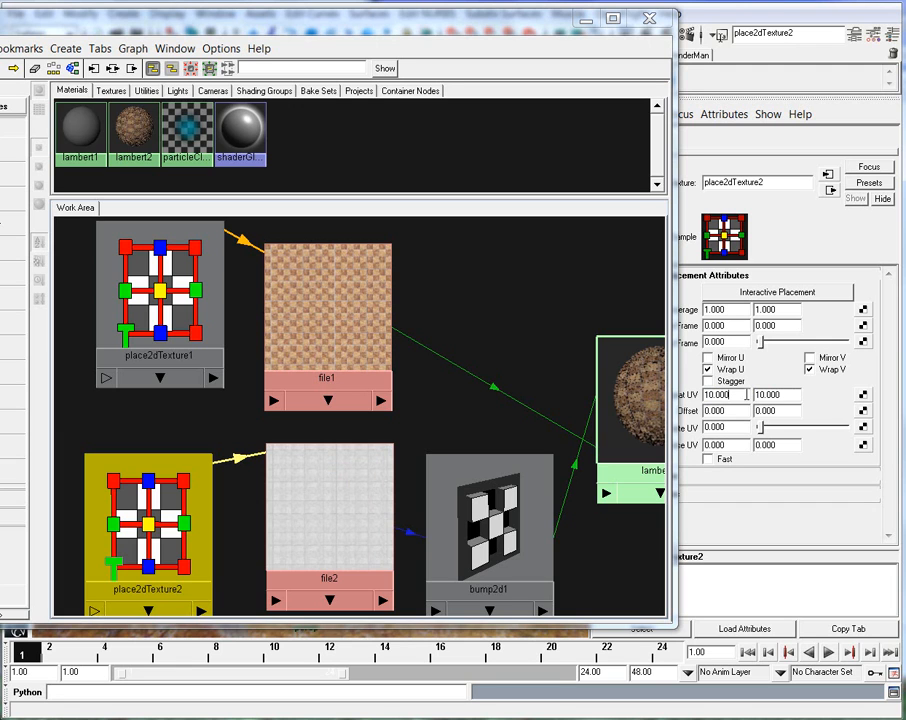
# Delete the place2dTexture2 node and connect place2dTexture1 to the default input of file2
pyautogui.moveTo(154, 428); pyautogui.dragTo(215, 498)
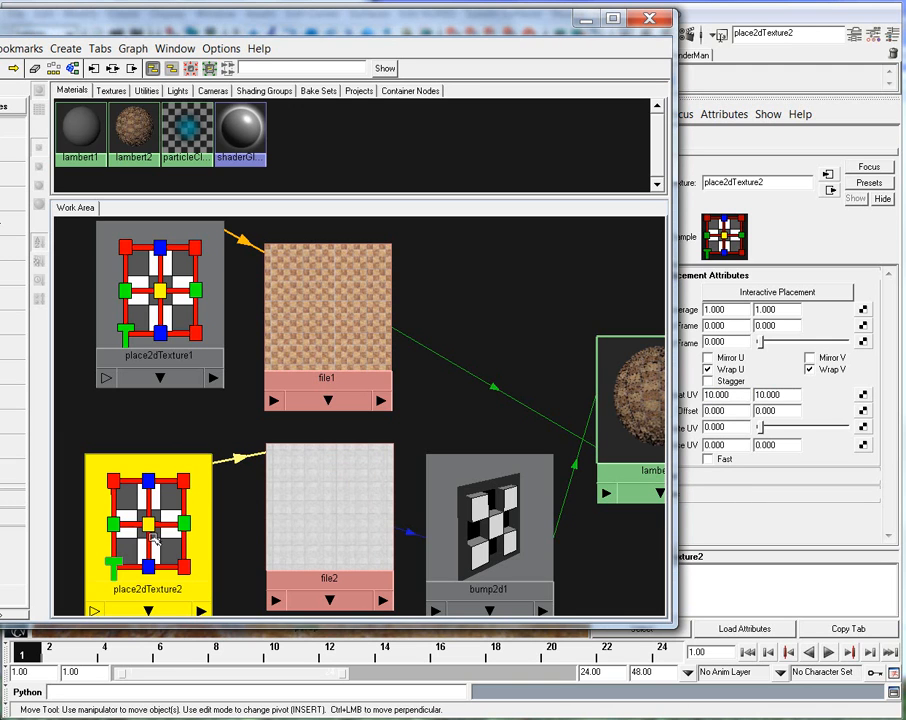
pyautogui.press('Delete')
pyautogui.moveTo(155, 317)
pyautogui.mouseDown()
pyautogui.moveTo(140, 348)
pyautogui.moveTo(145, 333)
pyautogui.mouseUp()
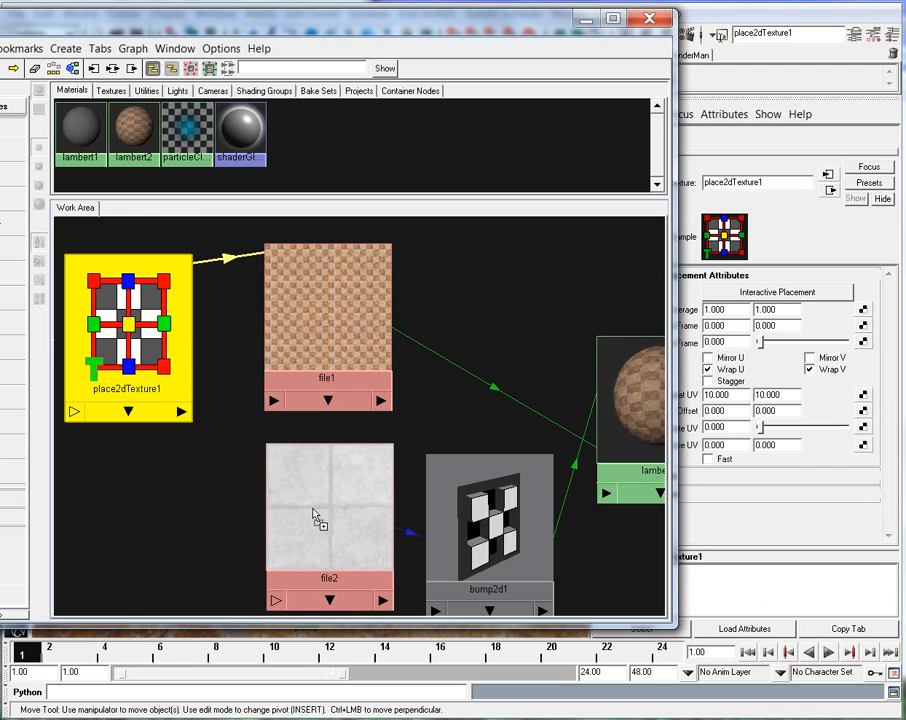
pyautogui.moveTo(313, 516); pyautogui.dragTo(318, 518, button='middle')
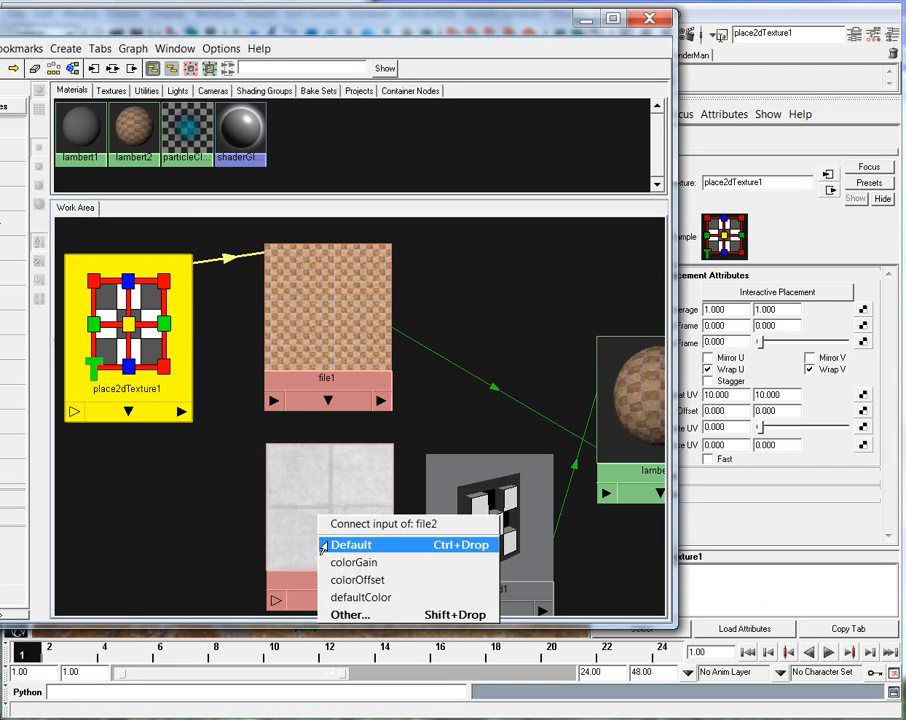
pyautogui.click(350, 545)
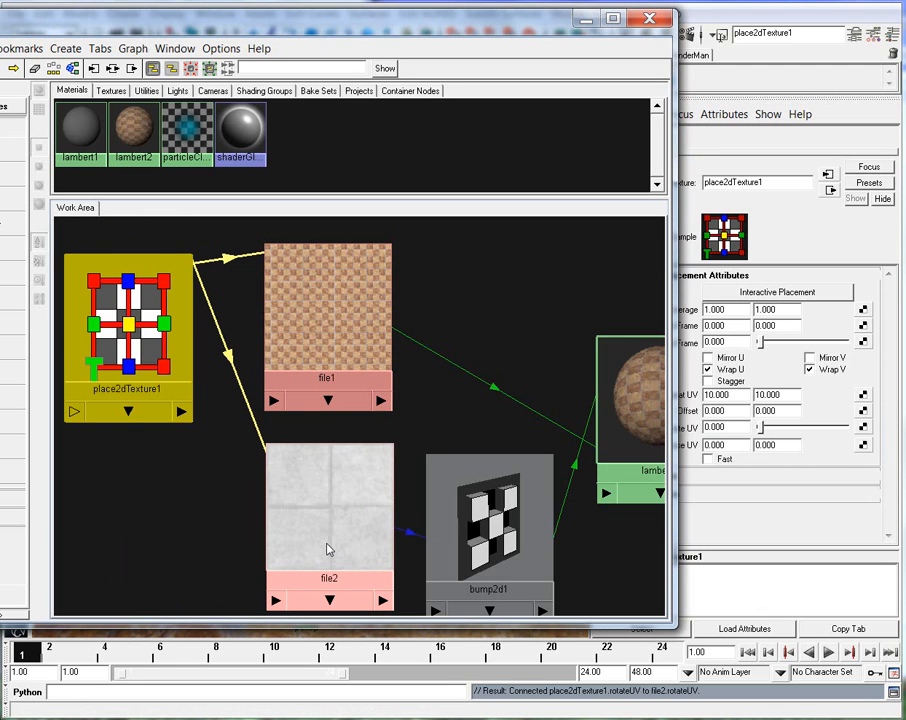
# Place the shared place2dTexture1 node beside file1 and file2, midway between them, and check both connections
pyautogui.click(130, 335)
pyautogui.moveTo(130, 335); pyautogui.dragTo(118, 369)
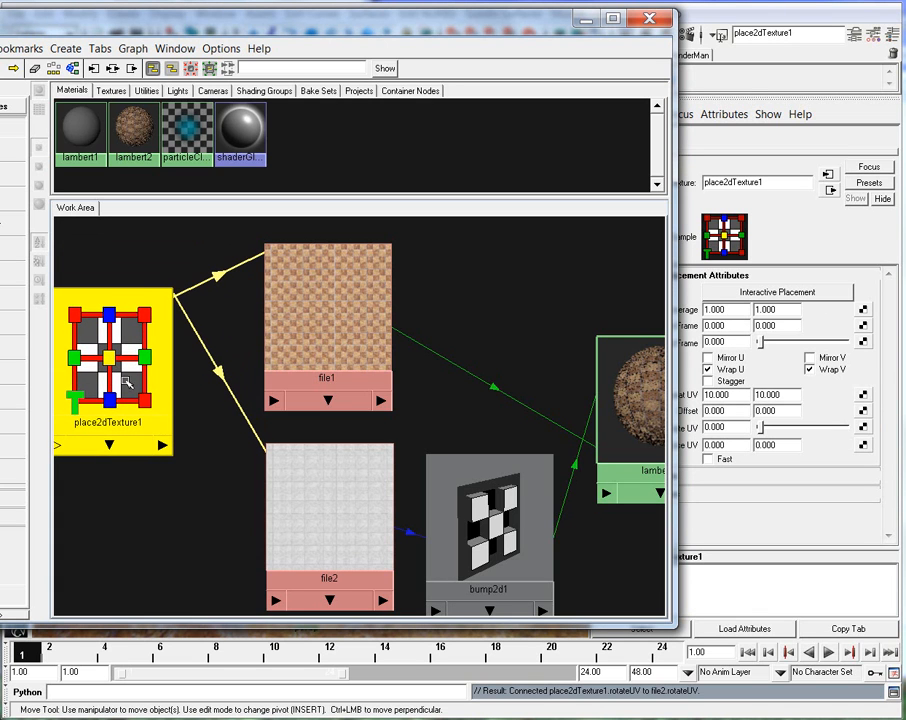
pyautogui.click(332, 336)
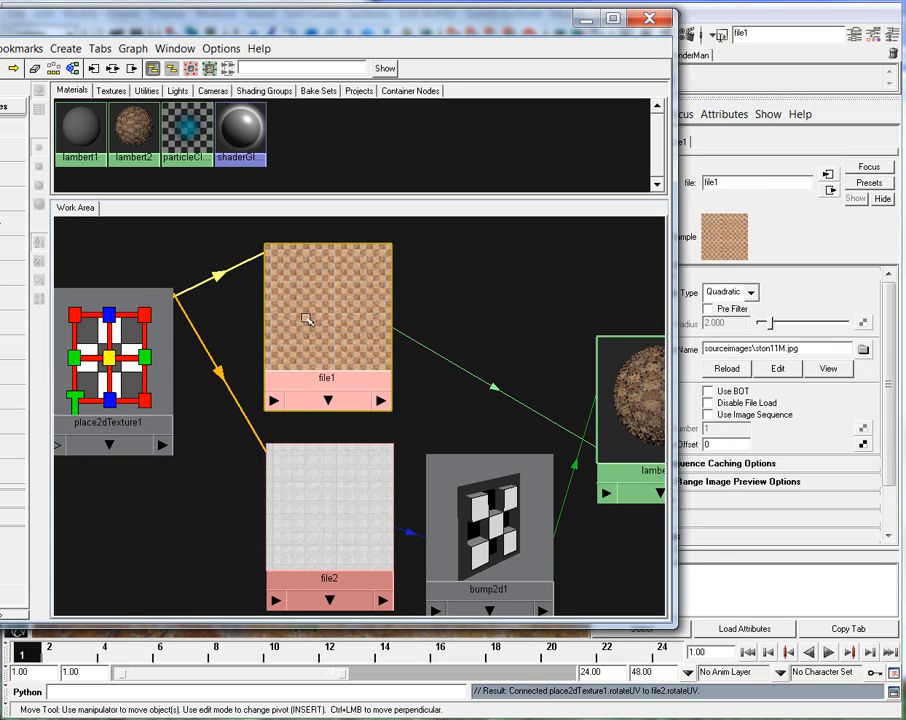
pyautogui.click(310, 500)
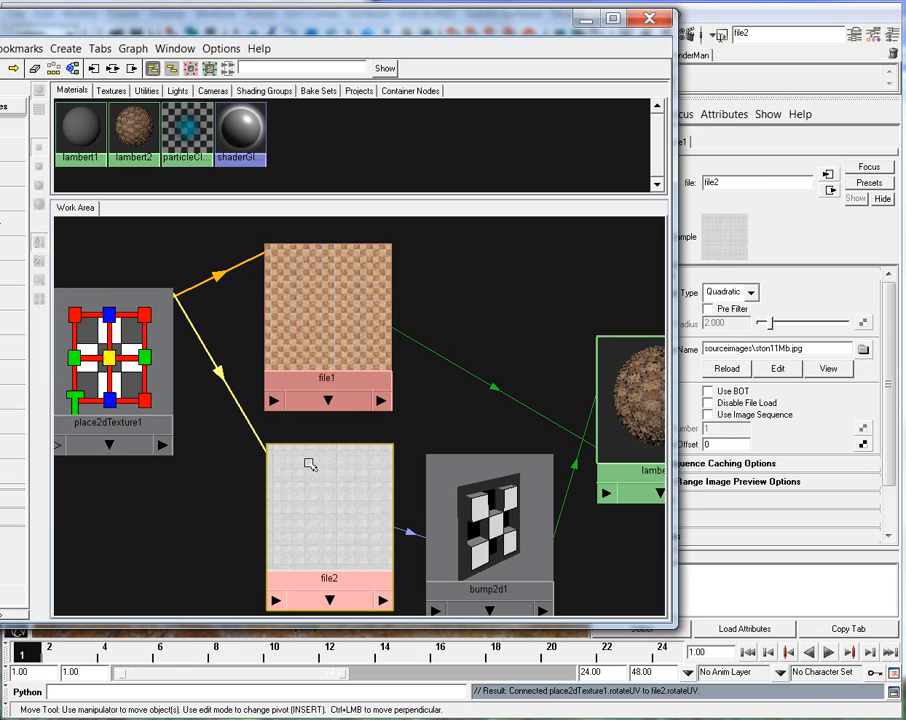
pyautogui.click(125, 375)
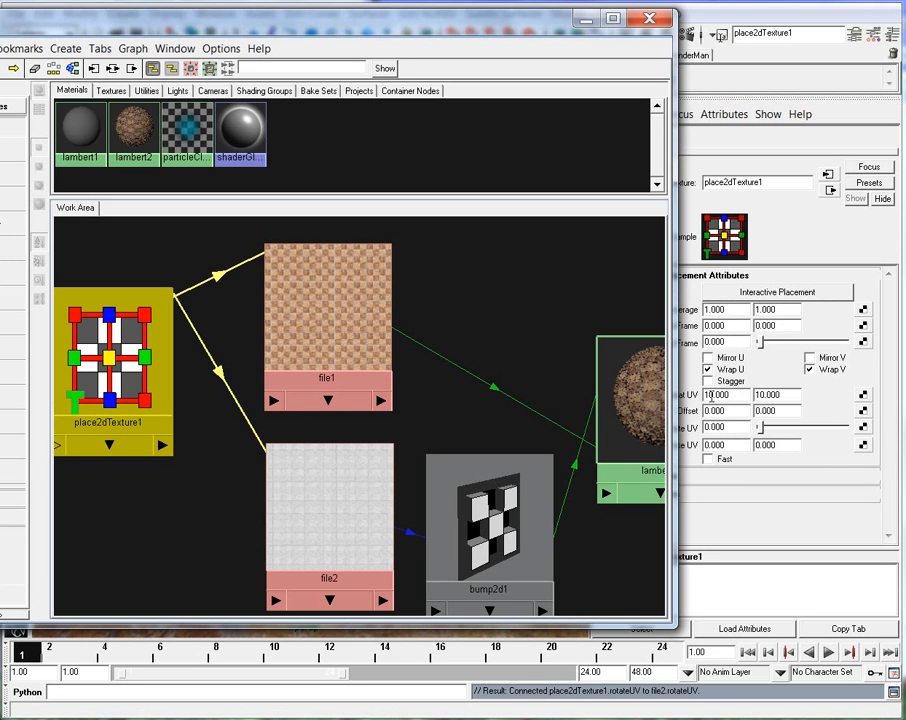
pyautogui.moveTo(115, 363); pyautogui.dragTo(168, 318)
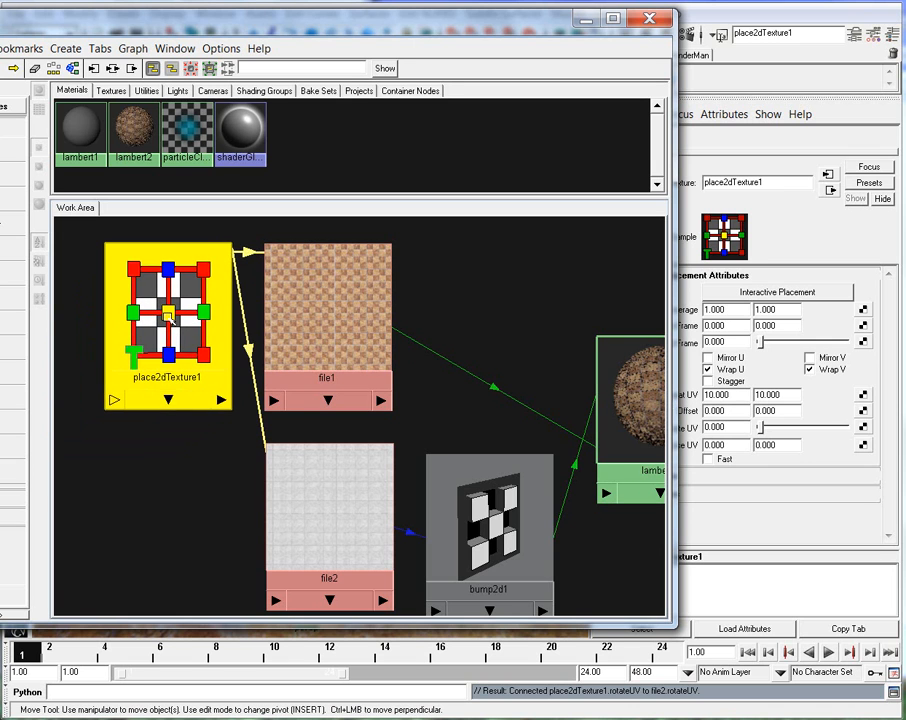
pyautogui.click(186, 461)
pyautogui.click(160, 330)
pyautogui.moveTo(141, 401); pyautogui.dragTo(137, 437)
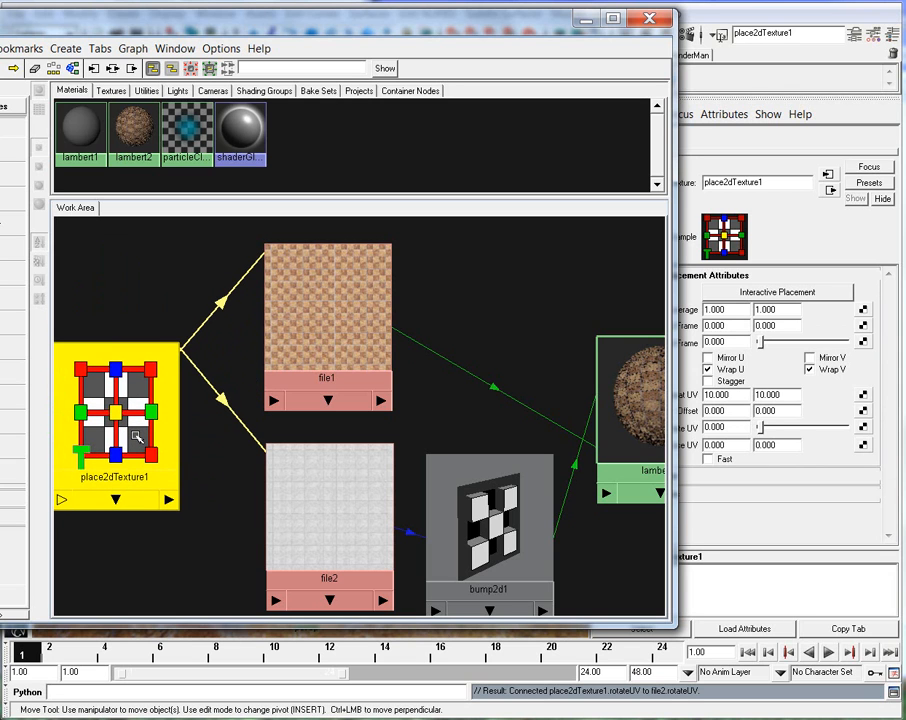
pyautogui.click(315, 341)
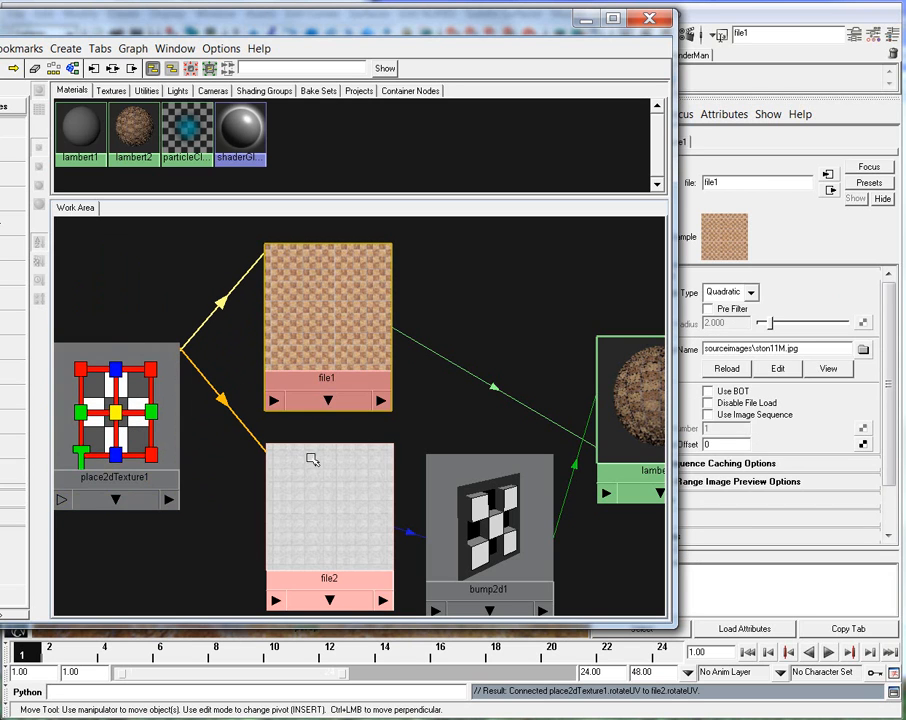
# Set place2dTexture1's Repeat UV to 2 by 2 and compare the tiling of file1 and file2
pyautogui.click(96, 433)
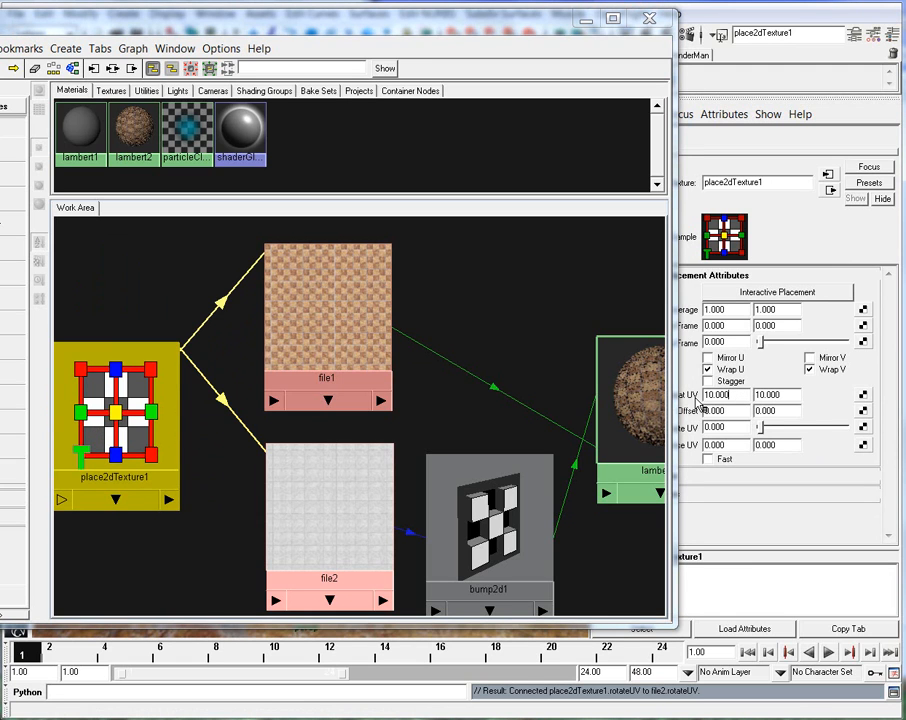
pyautogui.doubleClick(716, 395)
pyautogui.write('2')
pyautogui.press('Tab')
pyautogui.write('2')
pyautogui.press('Return')
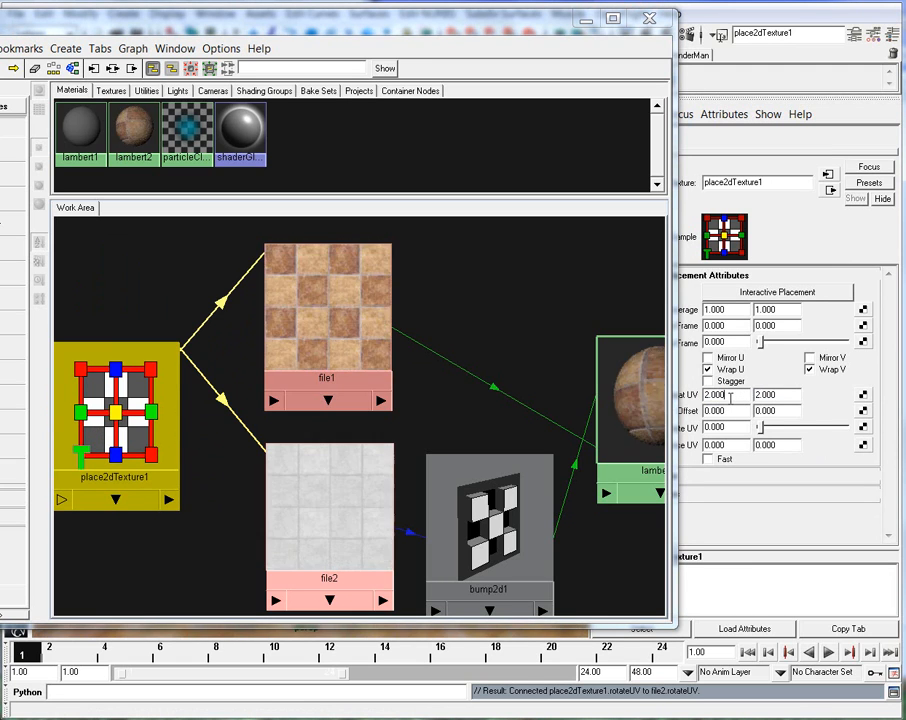
pyautogui.click(354, 336)
pyautogui.click(357, 494)
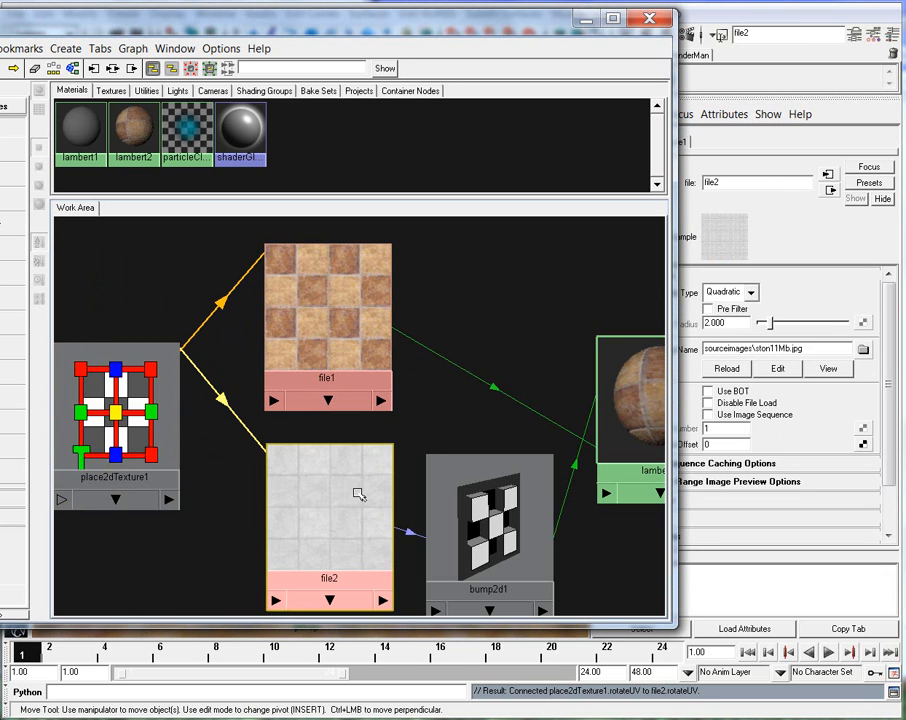
# Set the Repeat UV of place2dTexture1 back to 10 by 10
pyautogui.click(126, 437)
pyautogui.doubleClick(706, 395)
pyautogui.write('10')
pyautogui.press('Tab')
pyautogui.write('10')
pyautogui.click(742, 395)
# Minimize the Hypershade, re-render the floor in the Render View, and examine the bump detail on the tiles and grout up close
pyautogui.click(587, 19)
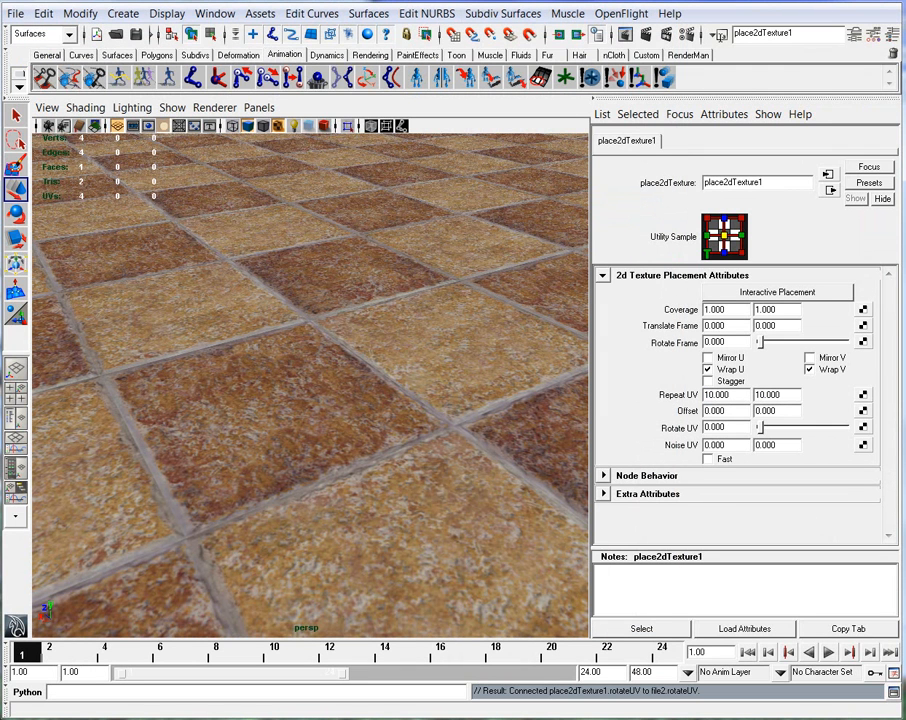
pyautogui.click(17, 660)
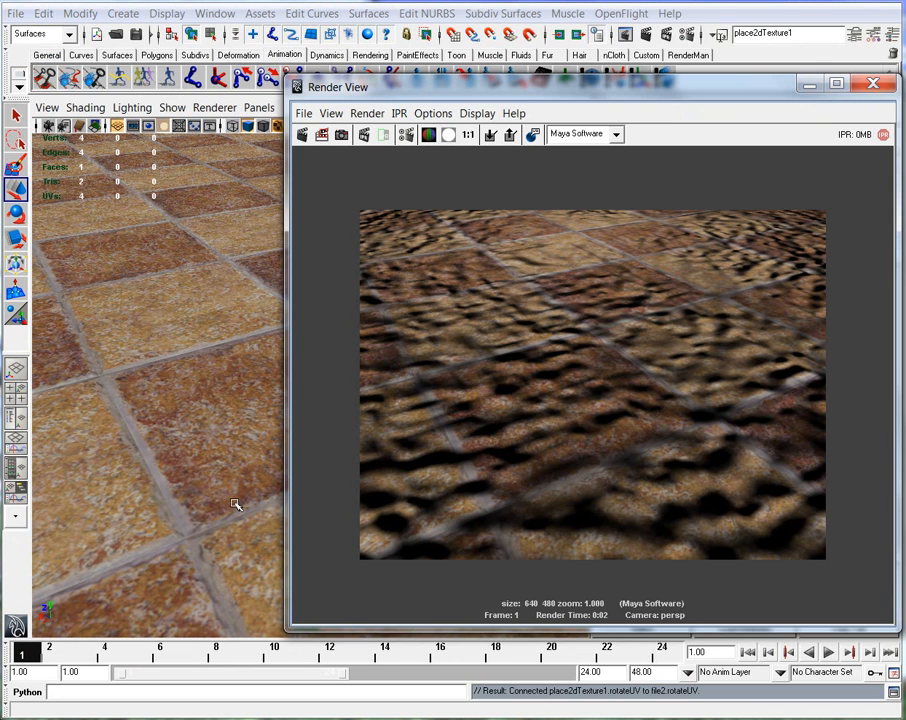
pyautogui.moveTo(479, 84); pyautogui.dragTo(441, 95)
pyautogui.moveTo(639, 103); pyautogui.dragTo(639, 110)
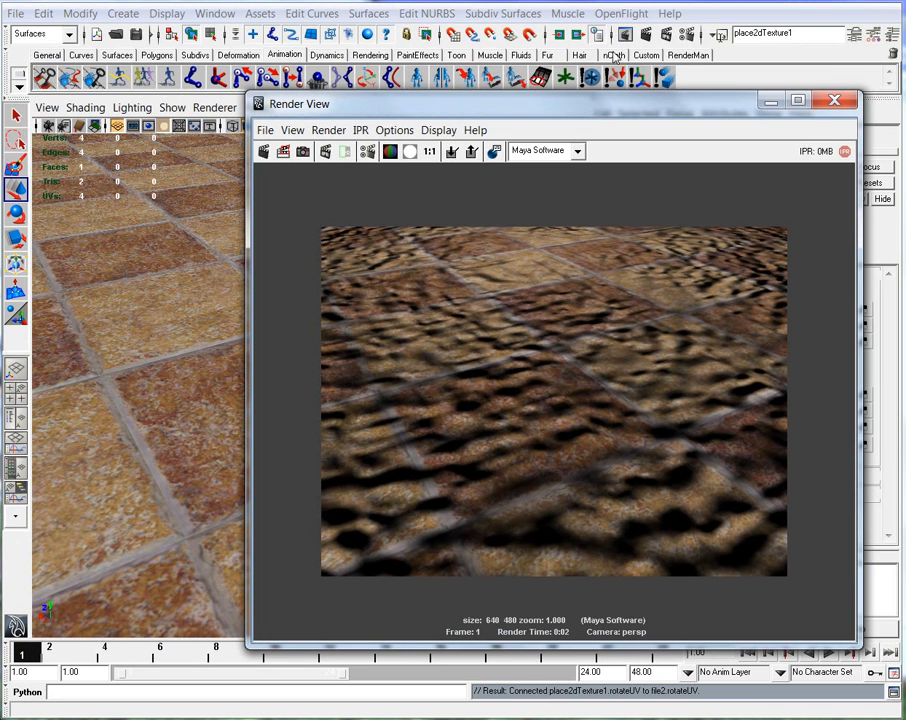
pyautogui.moveTo(580, 111); pyautogui.dragTo(560, 119)
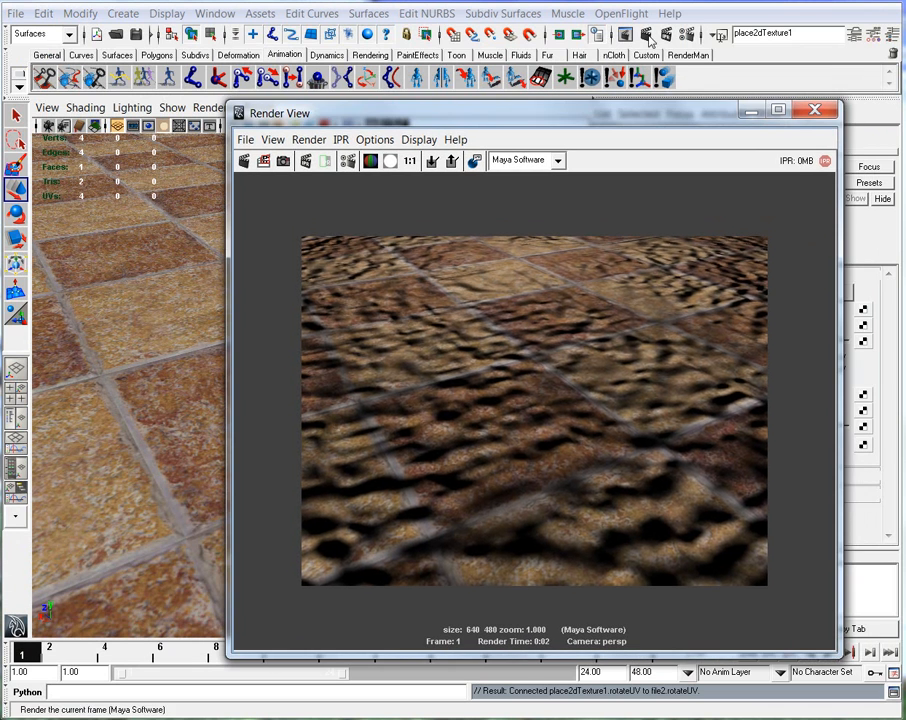
pyautogui.moveTo(411, 113); pyautogui.dragTo(372, 92)
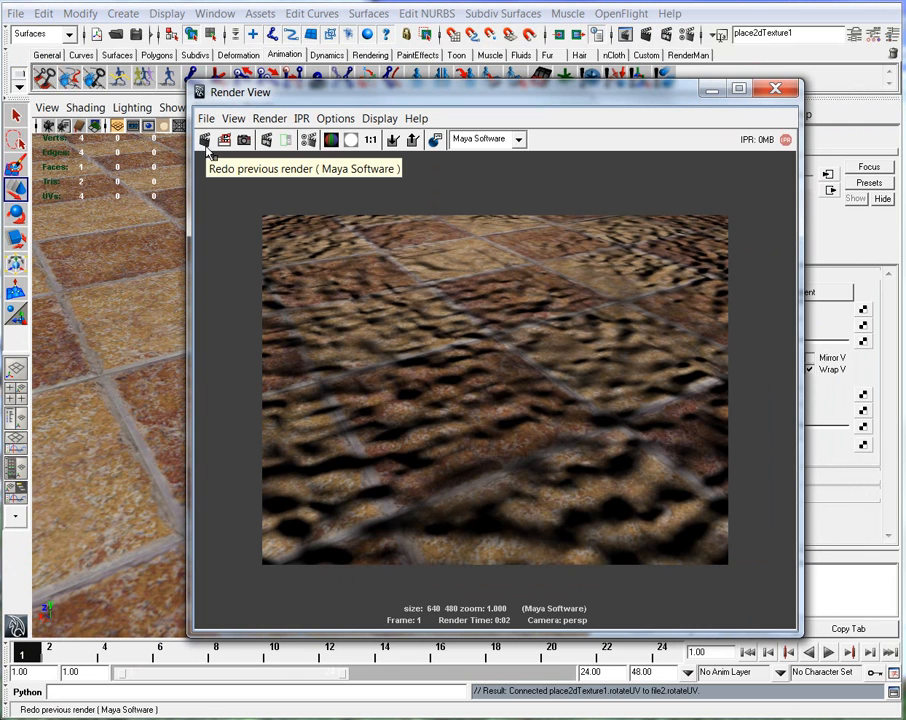
pyautogui.click(205, 141)
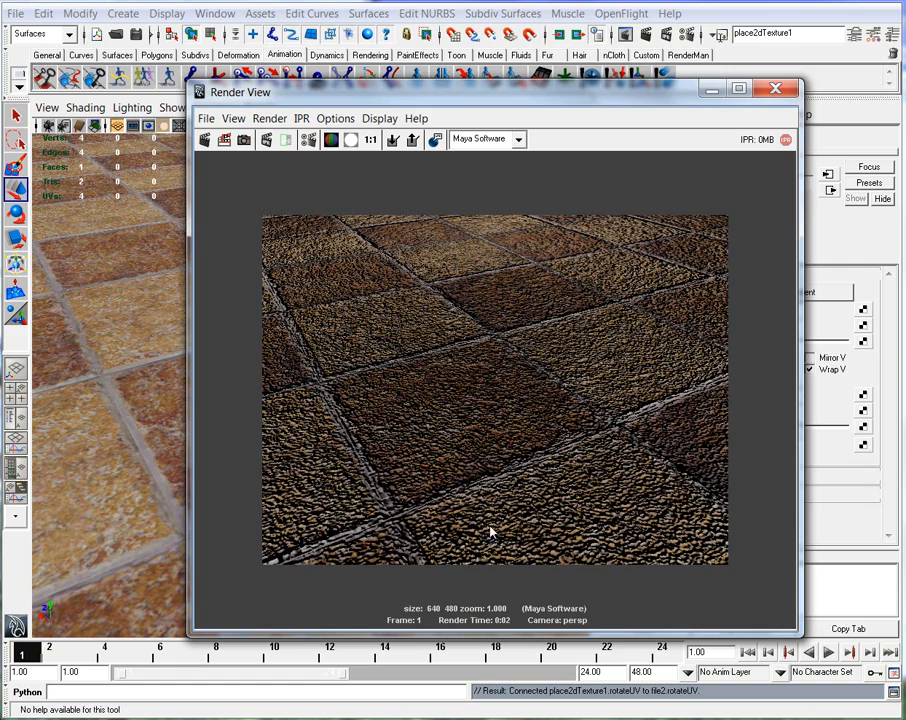
pyautogui.scroll(3, 494, 528)
pyautogui.scroll(-4, 500, 516)
pyautogui.scroll(2, 482, 502)
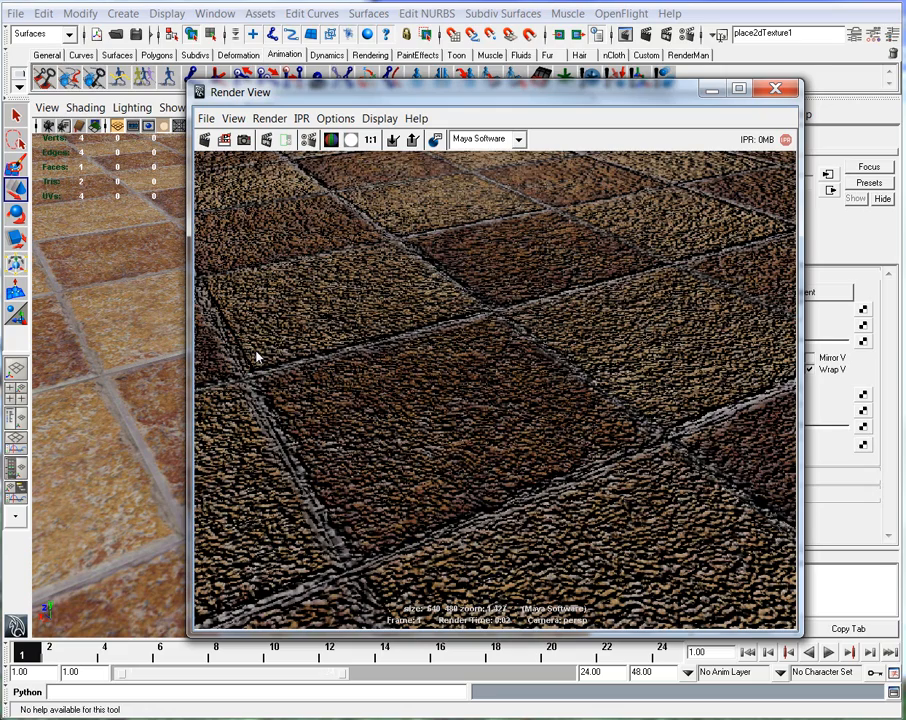
# Bring back the Hypershade, select the bump2d1 node, and narrow the window so the attributes beside it can be reached
pyautogui.moveTo(633, 99); pyautogui.dragTo(512, 111)
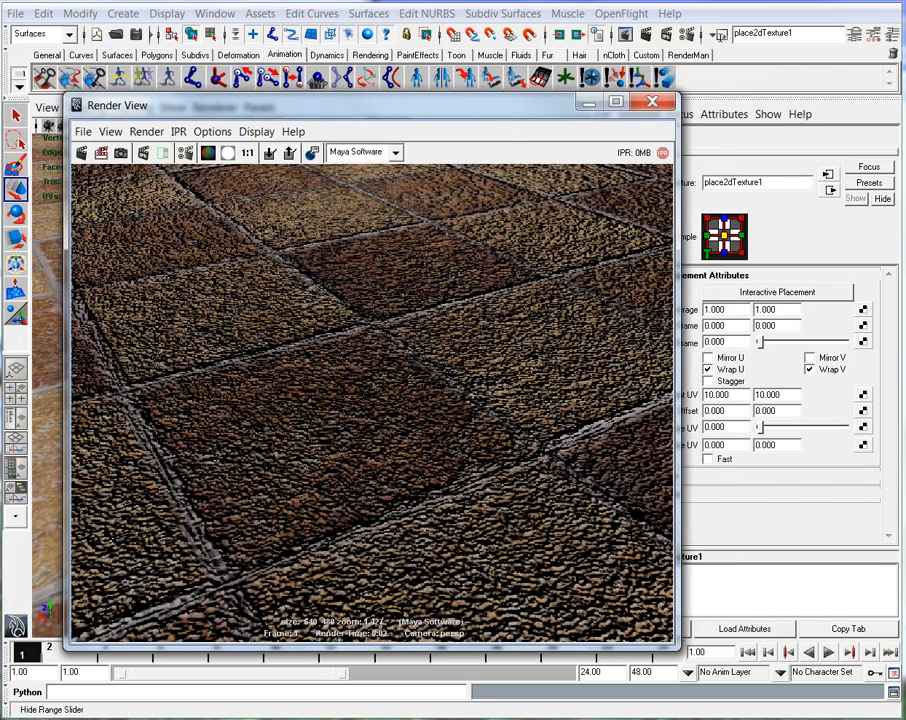
pyautogui.click(150, 718)
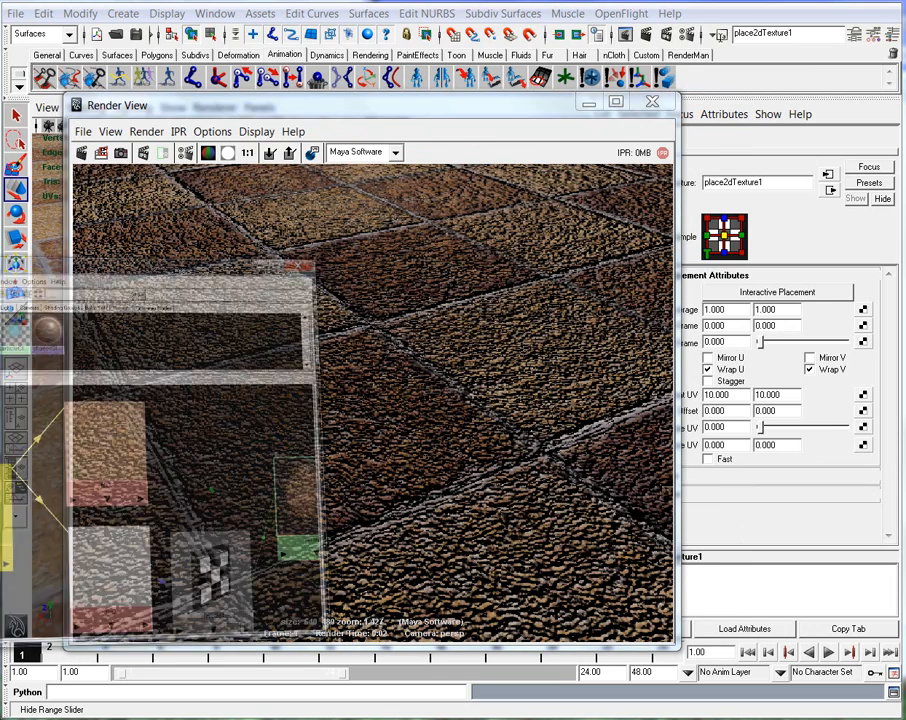
pyautogui.moveTo(260, 9); pyautogui.dragTo(261, 17)
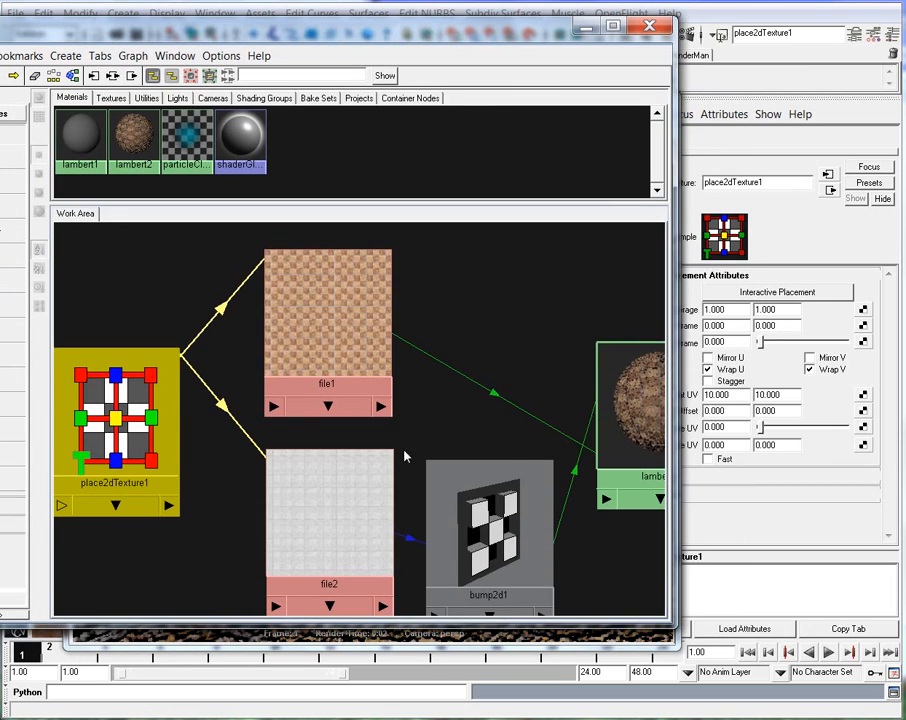
pyautogui.keyDown('alt'); pyautogui.moveTo(490, 504); pyautogui.dragTo(354, 427, button='right'); pyautogui.keyUp('alt')
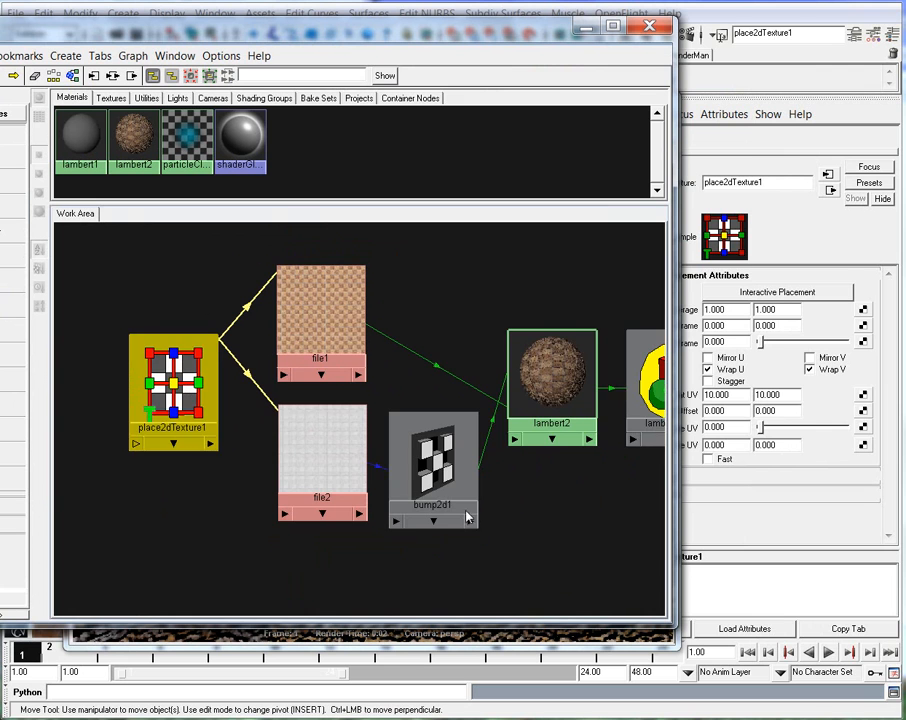
pyautogui.keyDown('alt'); pyautogui.moveTo(452, 502); pyautogui.dragTo(360, 478, button='middle'); pyautogui.keyUp('alt')
pyautogui.click(362, 458)
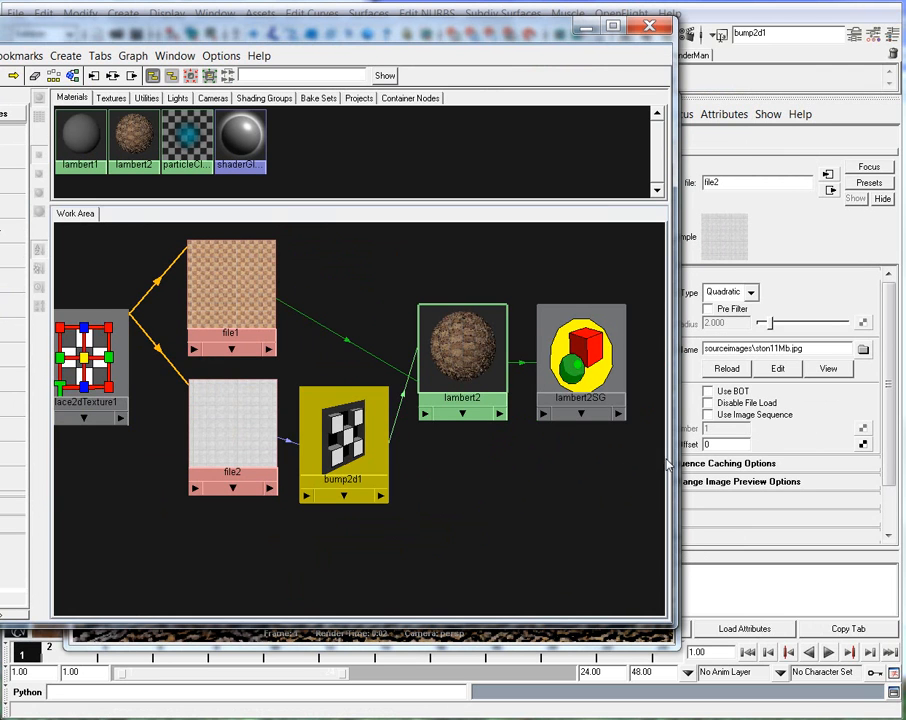
pyautogui.moveTo(668, 458); pyautogui.dragTo(524, 464)
pyautogui.keyDown('alt'); pyautogui.moveTo(350, 562); pyautogui.dragTo(258, 558, button='middle'); pyautogui.keyUp('alt')
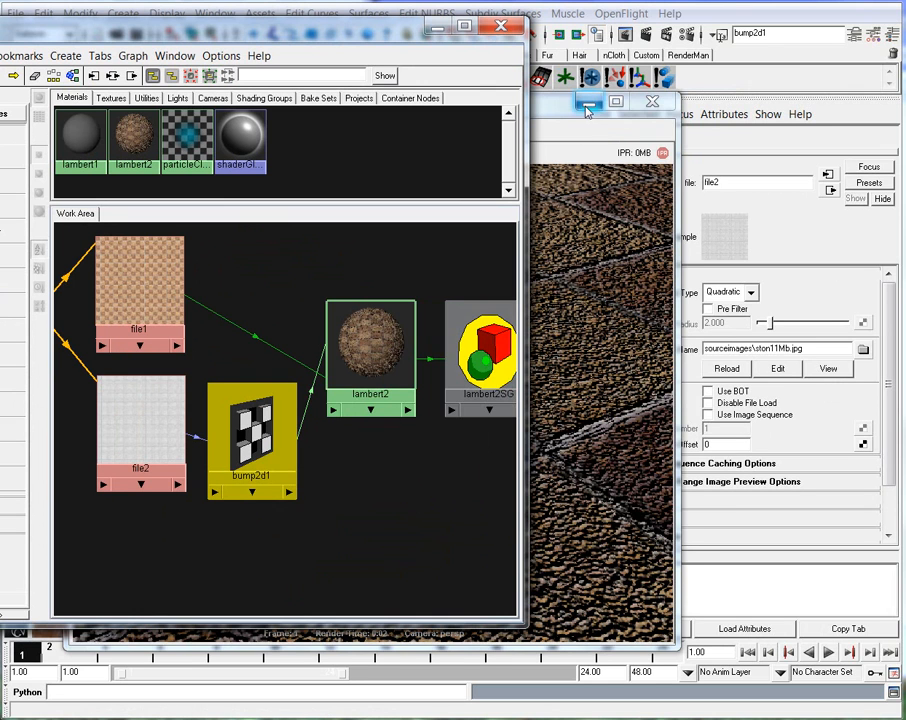
# Minimize the Render View and Hypershade windows and set the Bump Depth of bump2d1 to 0.2
pyautogui.click(589, 102)
pyautogui.click(614, 142)
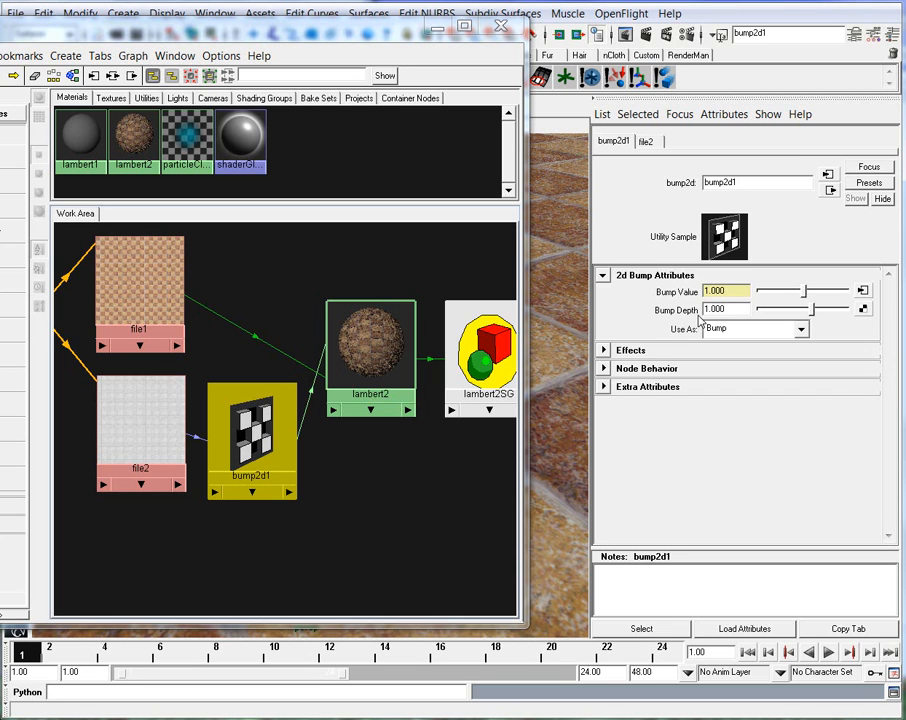
pyautogui.moveTo(734, 309); pyautogui.dragTo(660, 313)
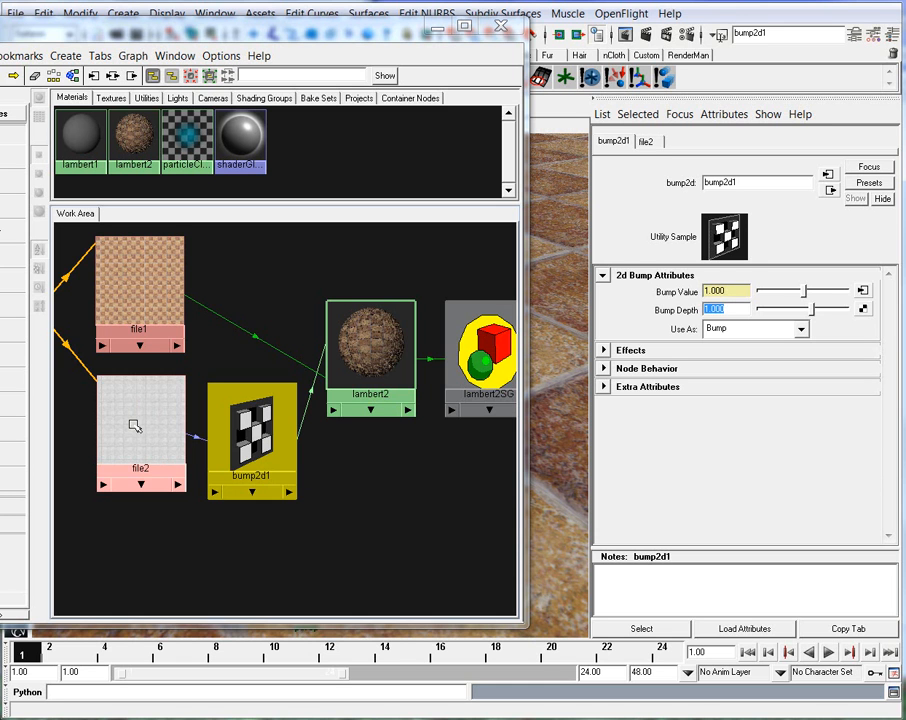
pyautogui.click(438, 27)
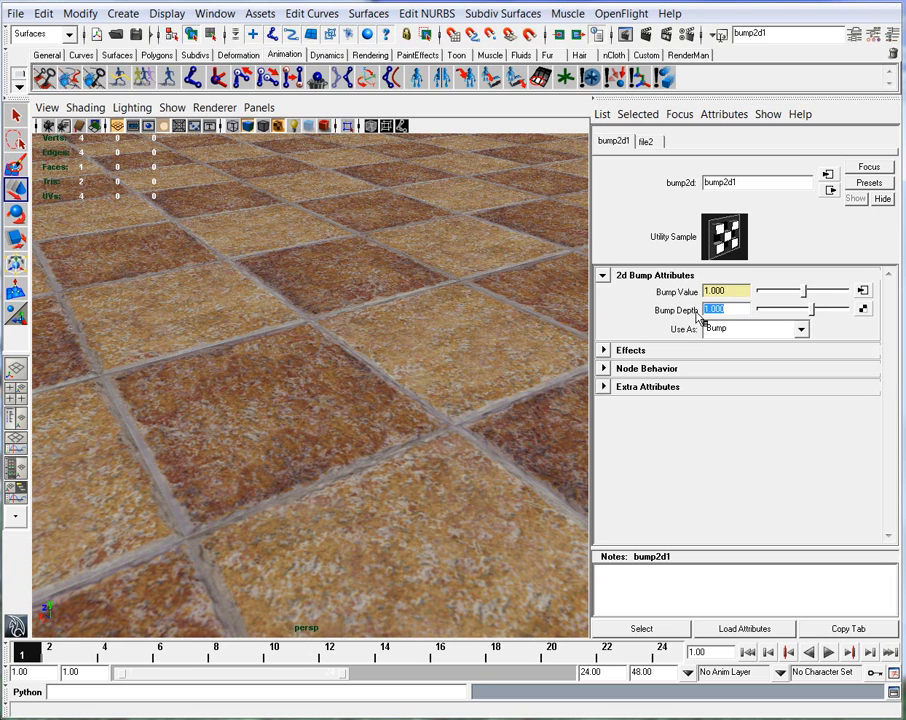
pyautogui.write('.2')
pyautogui.press('Return')
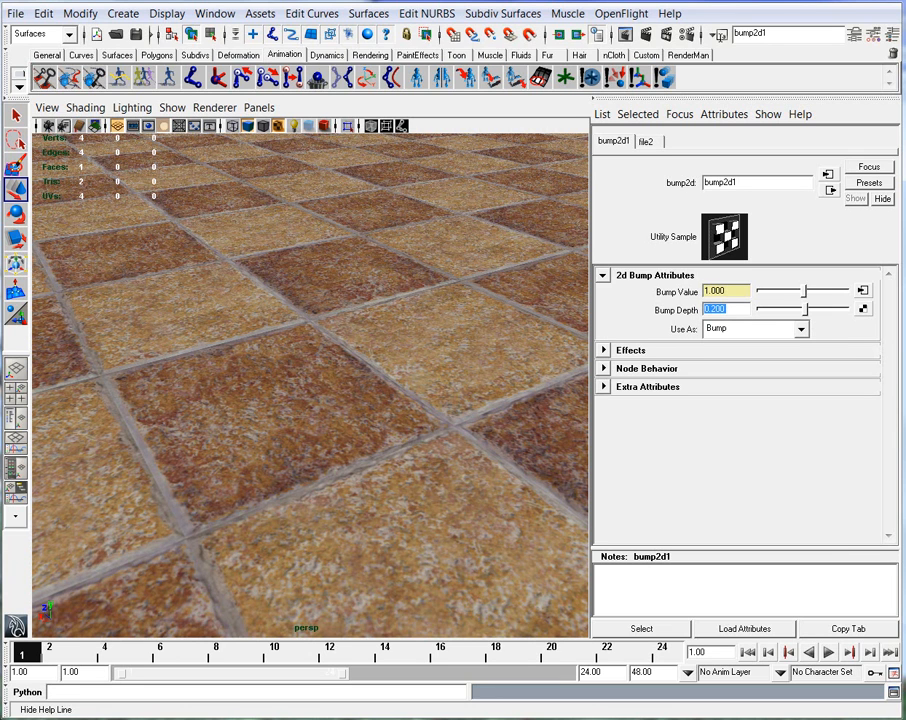
# Re-render the floor, examine the bump on the tiles up close, and move the Render View clear of the bump2d1 attributes
pyautogui.click(12, 620)
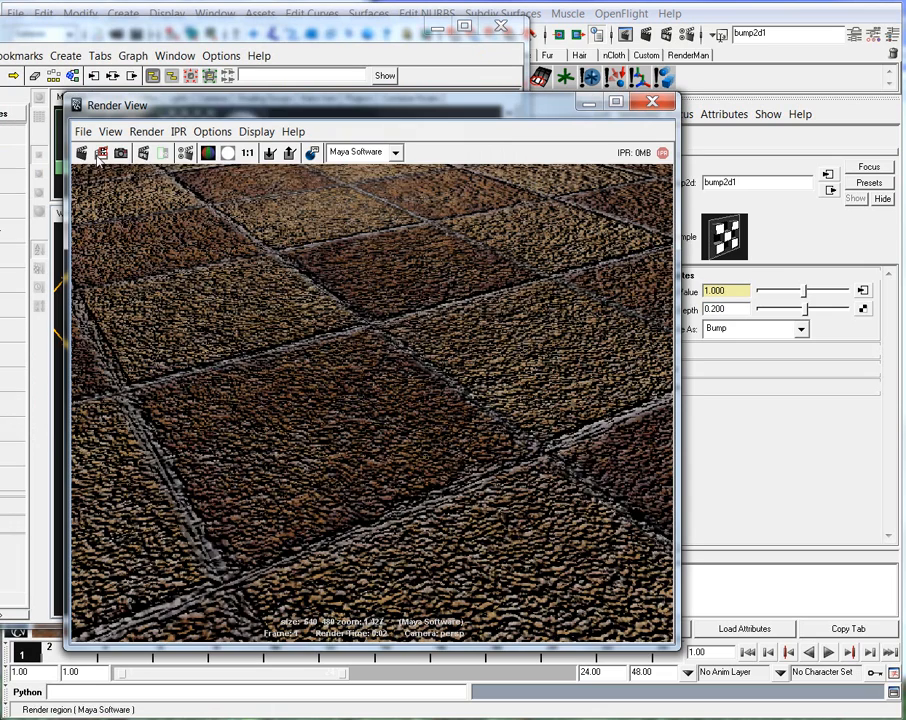
pyautogui.click(87, 152)
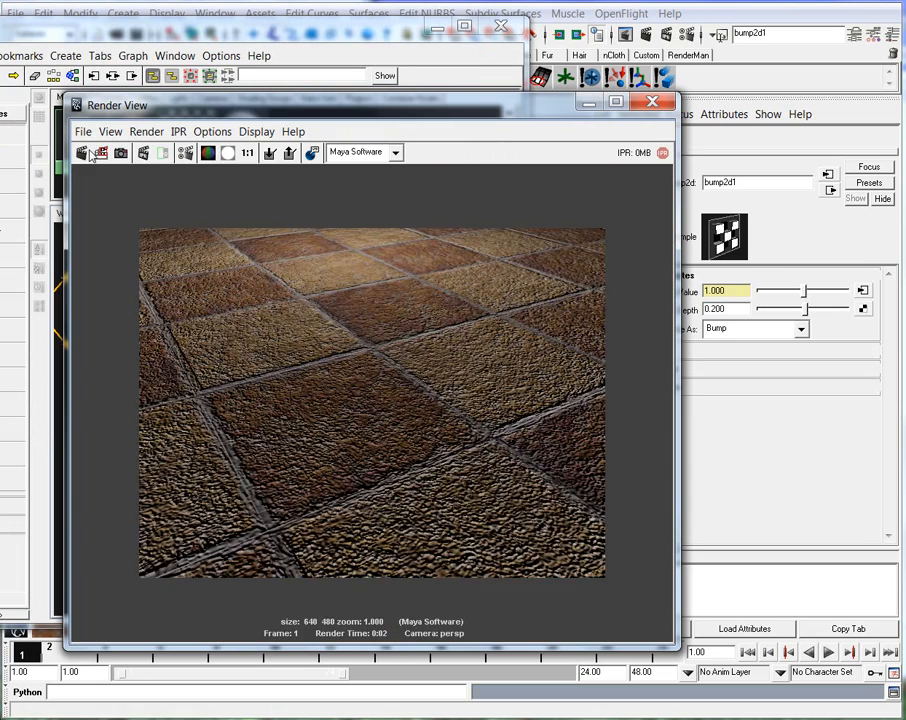
pyautogui.scroll(3, 308, 519)
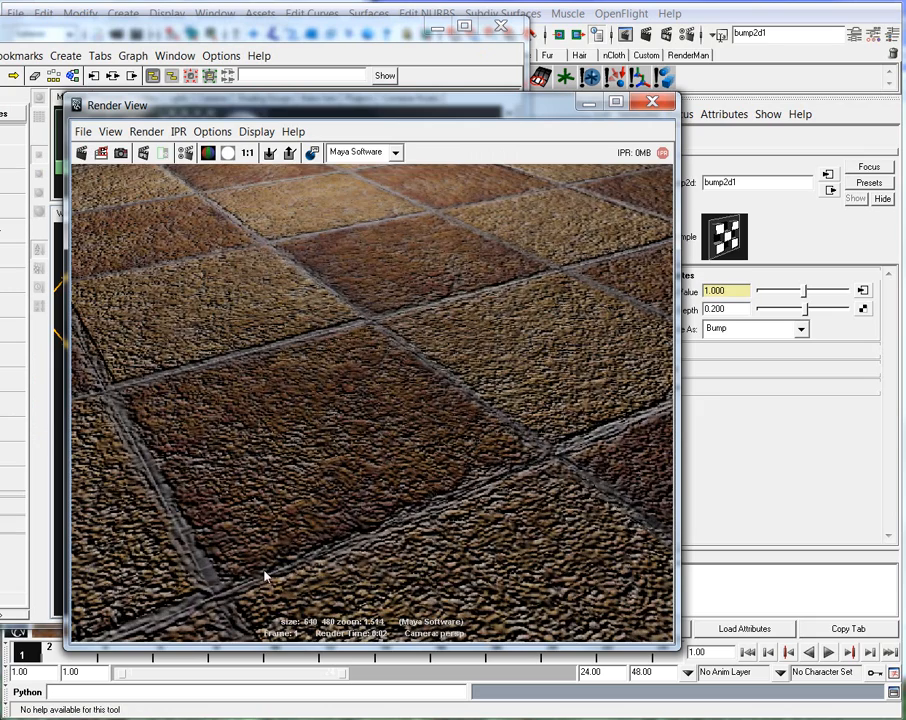
pyautogui.scroll(-2, 400, 283)
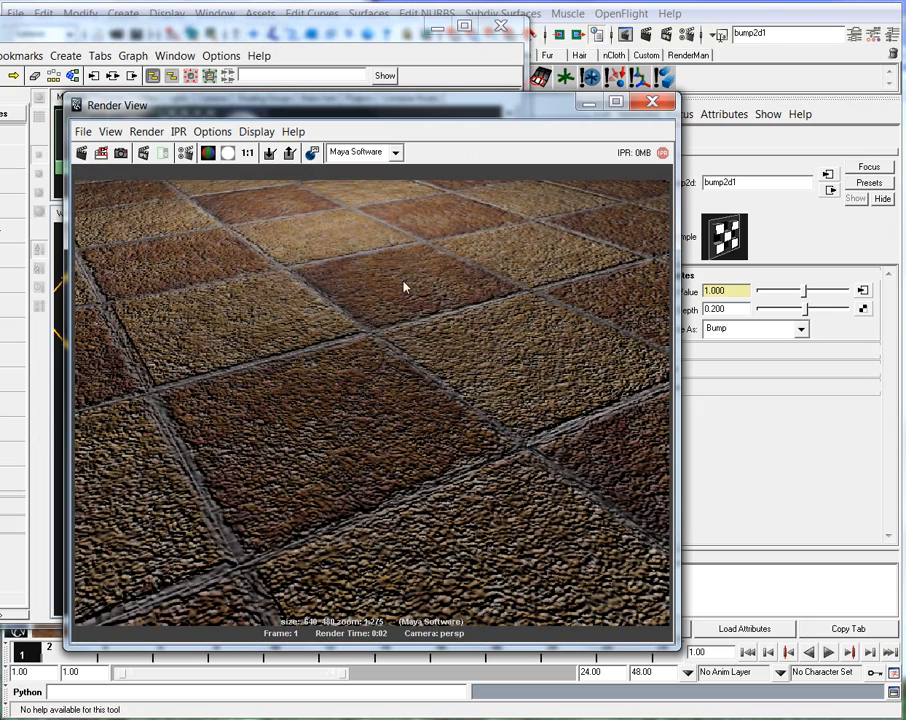
pyautogui.moveTo(517, 106); pyautogui.dragTo(445, 77)
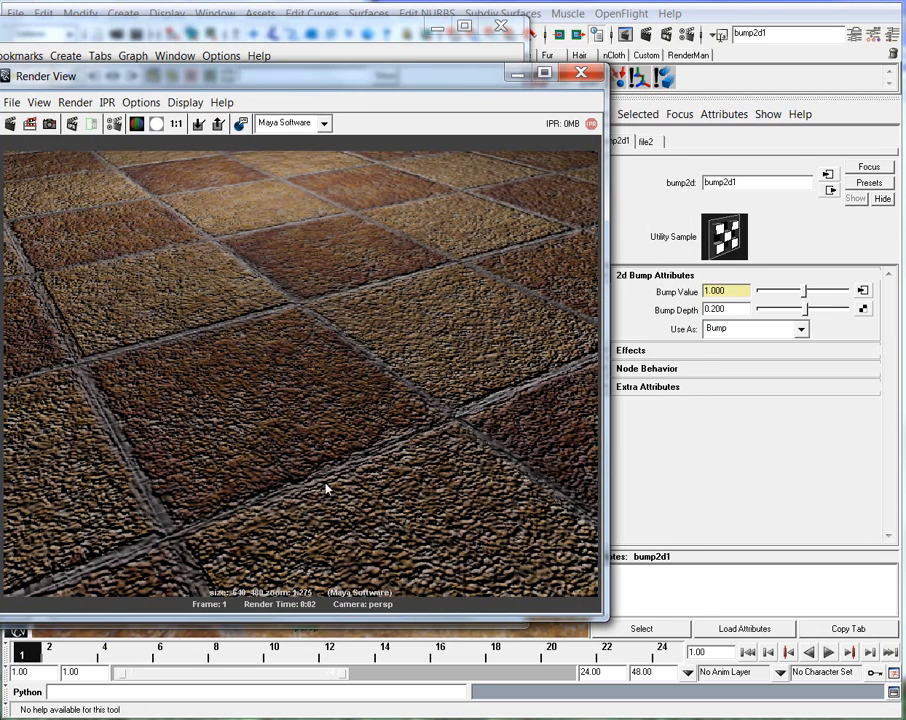
# Set the Bump Depth of bump2d1 to 0.05, re-render the floor, and examine the softer relief on the tiles
pyautogui.click(716, 310)
pyautogui.doubleClick(727, 309)
pyautogui.write('0.05')
pyautogui.press('Return')
pyautogui.click(10, 123)
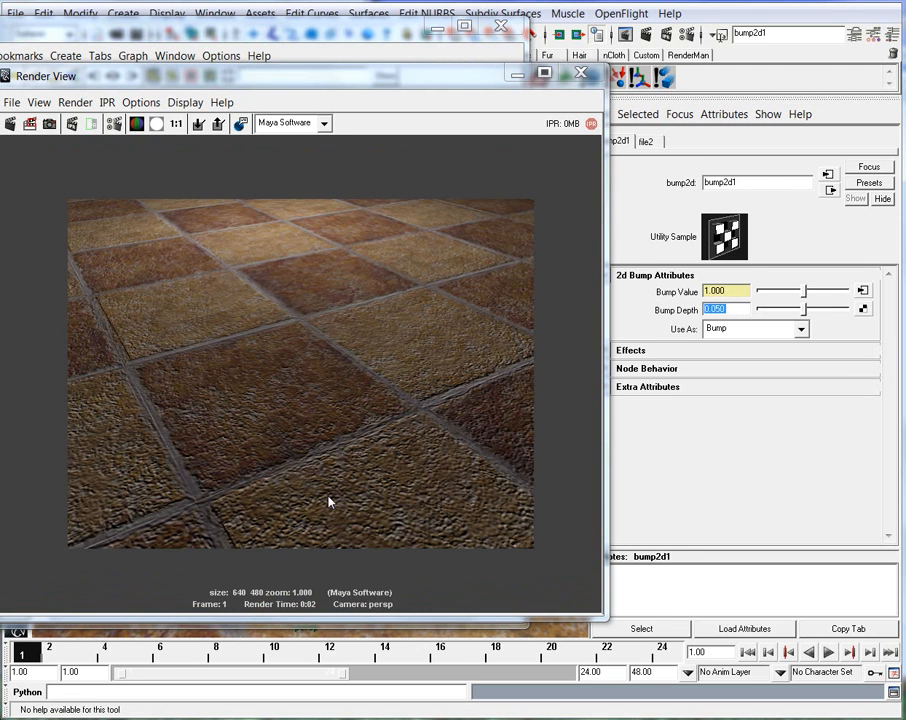
pyautogui.scroll(3, 203, 340)
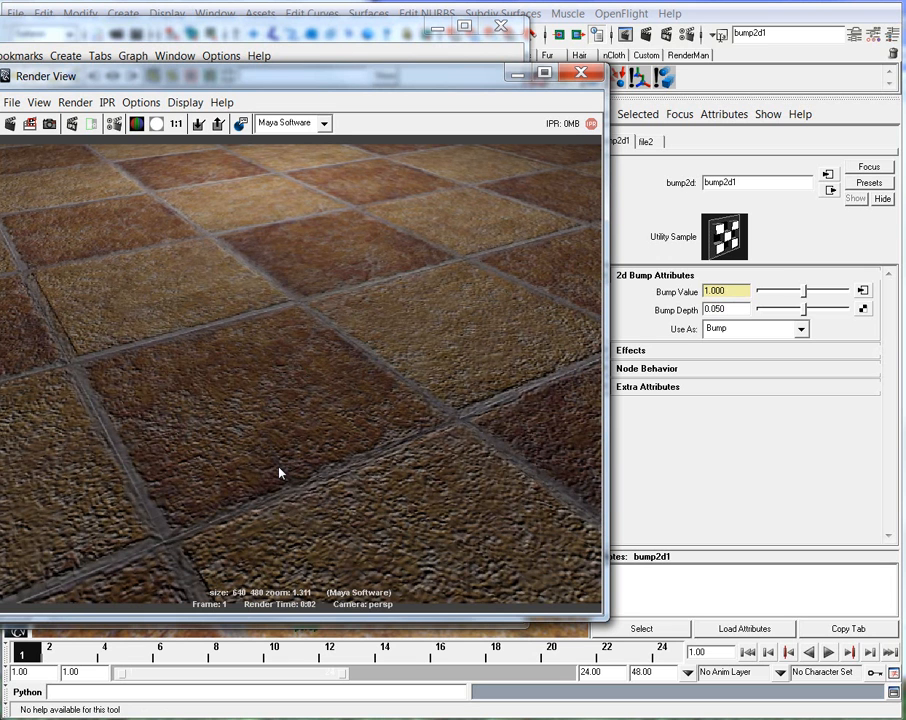
pyautogui.scroll(-2, 278, 468)
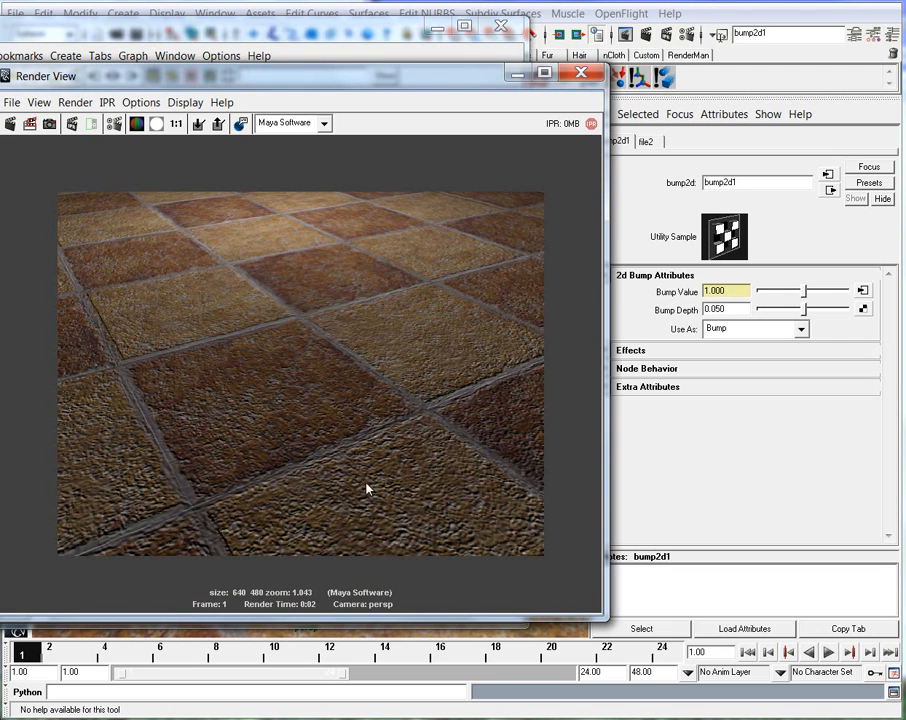
# Minimize the Hypershade, enlarge the Render View, and examine the tiles and grout in the floor render
pyautogui.click(516, 75)
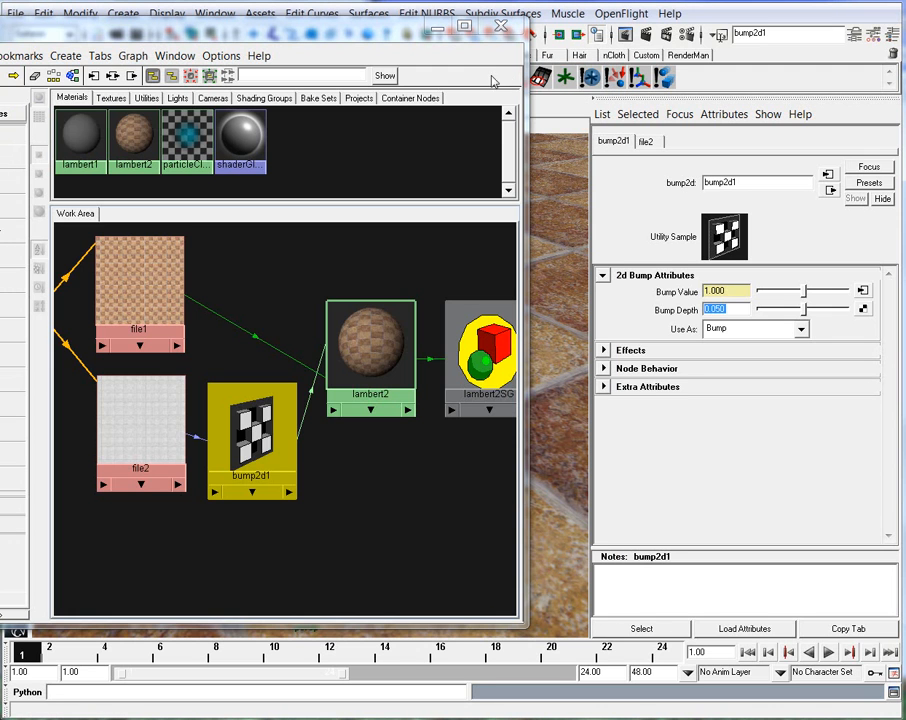
pyautogui.click(437, 26)
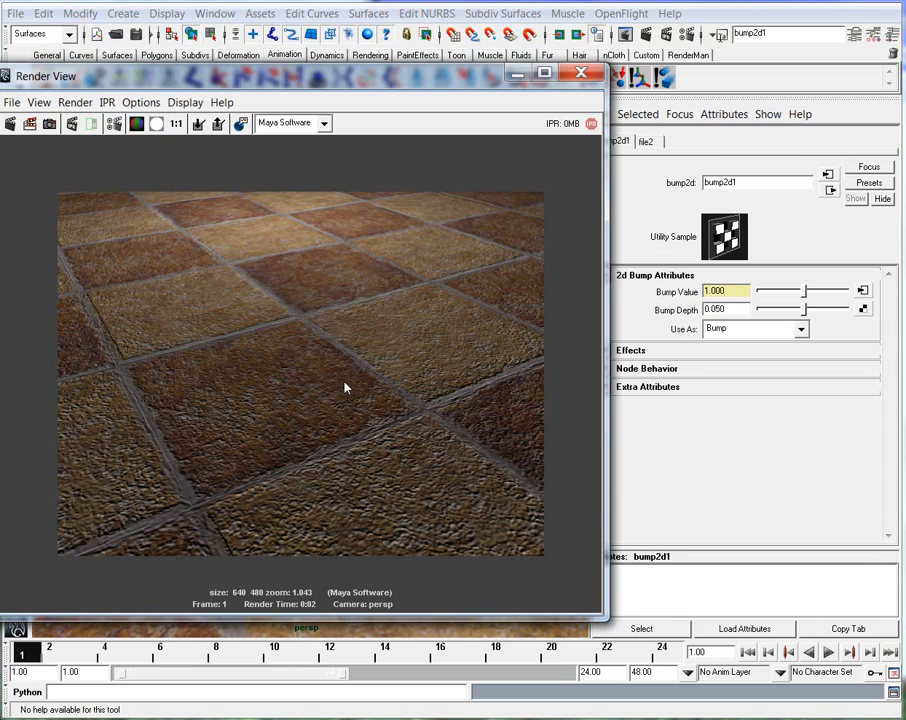
pyautogui.keyDown('alt'); pyautogui.moveTo(326, 401); pyautogui.dragTo(394, 426, button='right'); pyautogui.keyUp('alt')
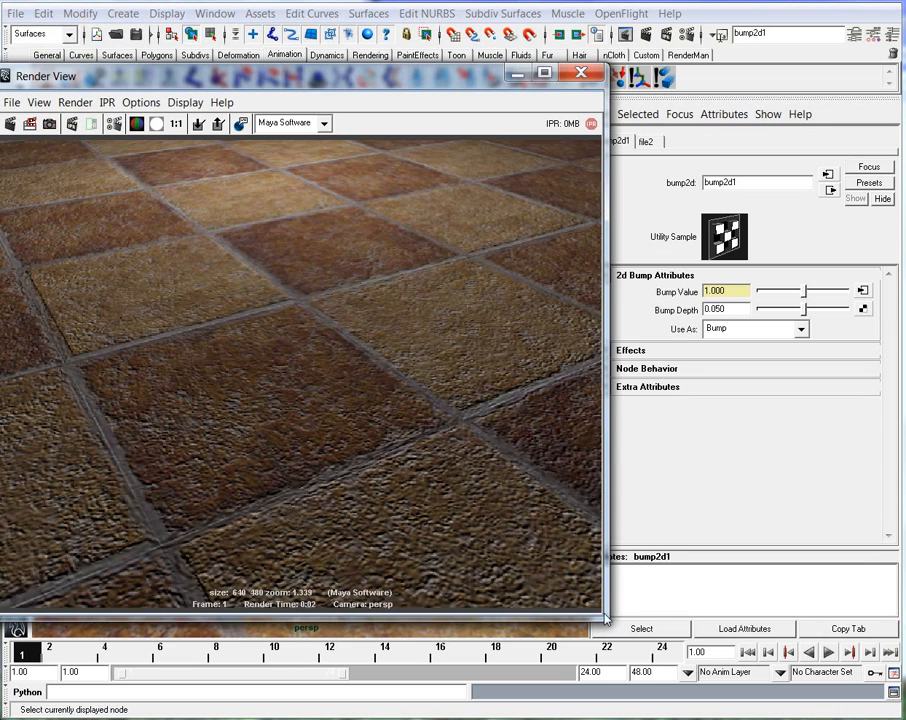
pyautogui.moveTo(607, 617); pyautogui.dragTo(905, 675)
pyautogui.keyDown('alt'); pyautogui.moveTo(455, 435); pyautogui.dragTo(519, 358, button='right'); pyautogui.keyUp('alt')
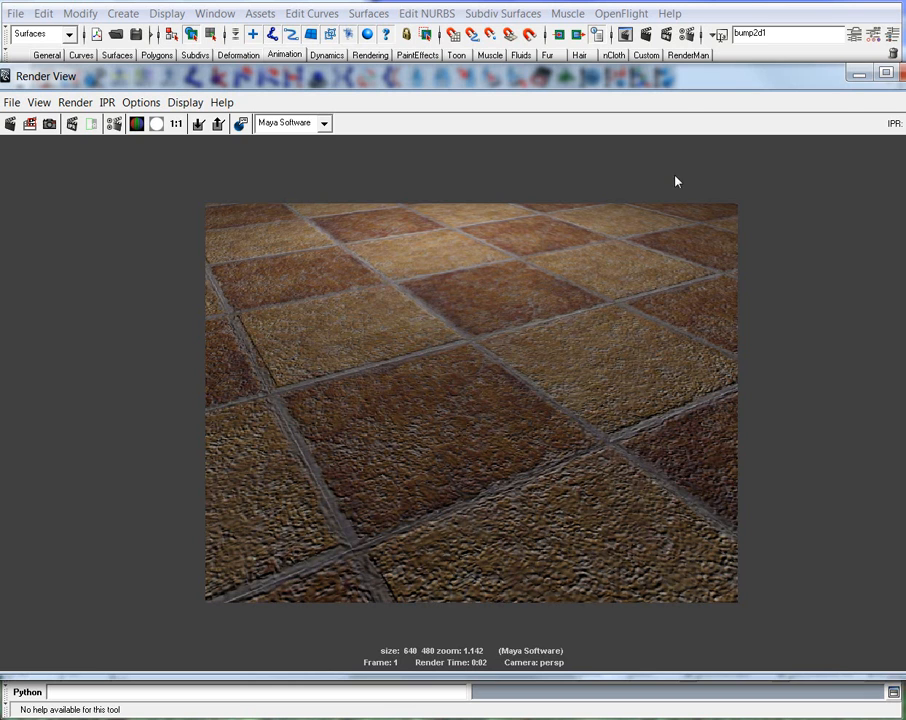
# Minimize the Render View, create a polygon sphere at the centre of the floor, and raise it above the tiles
pyautogui.click(858, 75)
pyautogui.keyDown('alt'); pyautogui.moveTo(490, 386); pyautogui.dragTo(330, 340, button='right'); pyautogui.keyUp('alt')
pyautogui.click(123, 13)
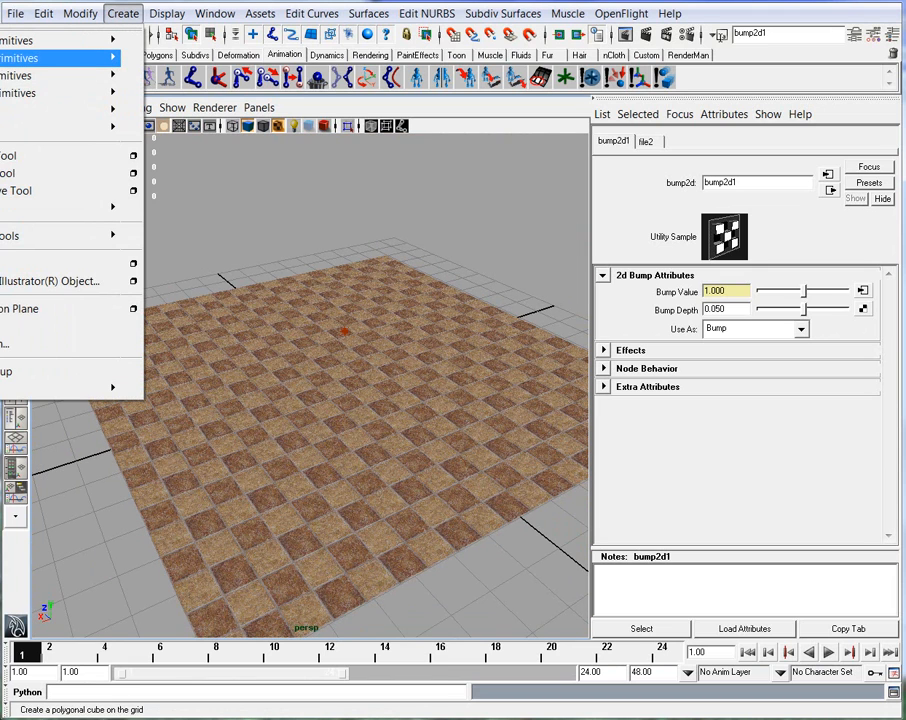
pyautogui.click(2, 58)
pyautogui.moveTo(346, 327); pyautogui.dragTo(347, 258)
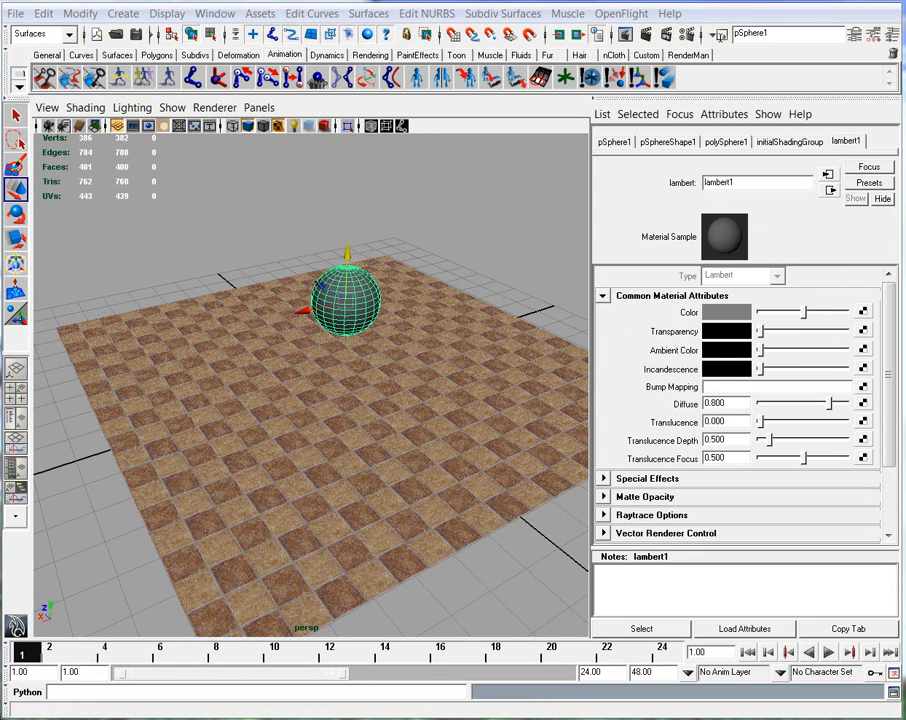
# Bring back the Hypershade, move it off the scene view, and assign the lambert2 material to the sphere
pyautogui.click(45, 716)
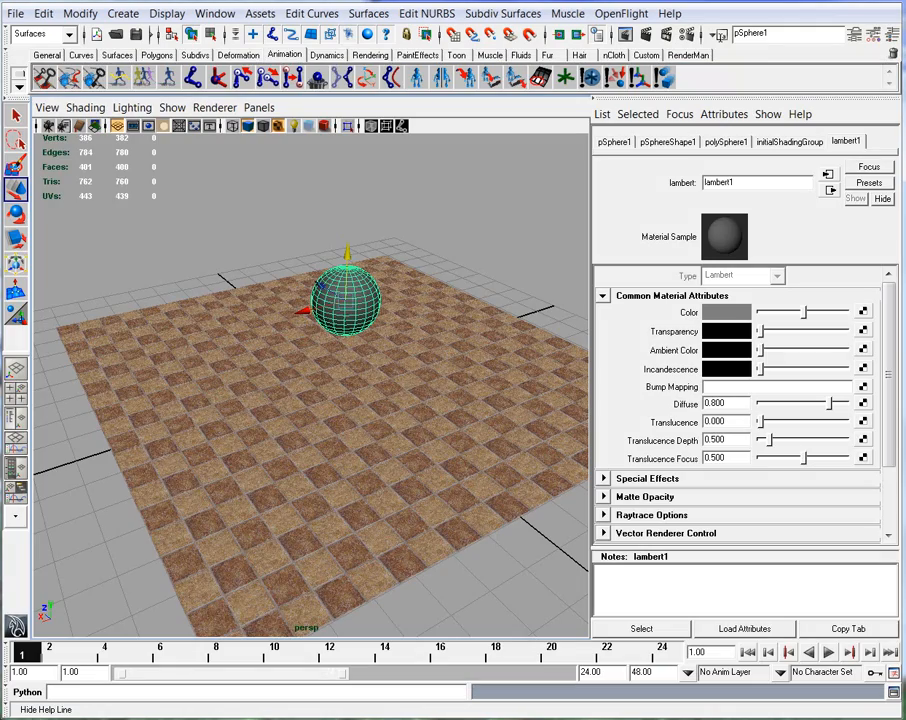
pyautogui.click(45, 716)
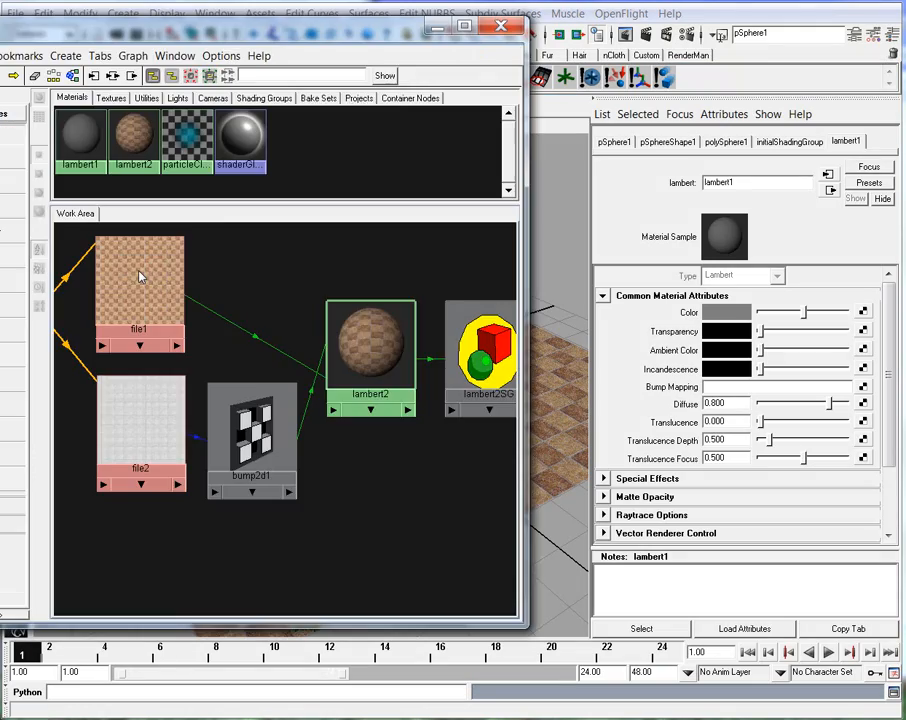
pyautogui.moveTo(246, 31); pyautogui.dragTo(792, 15)
pyautogui.moveTo(890, 330); pyautogui.dragTo(345, 300, button='middle')
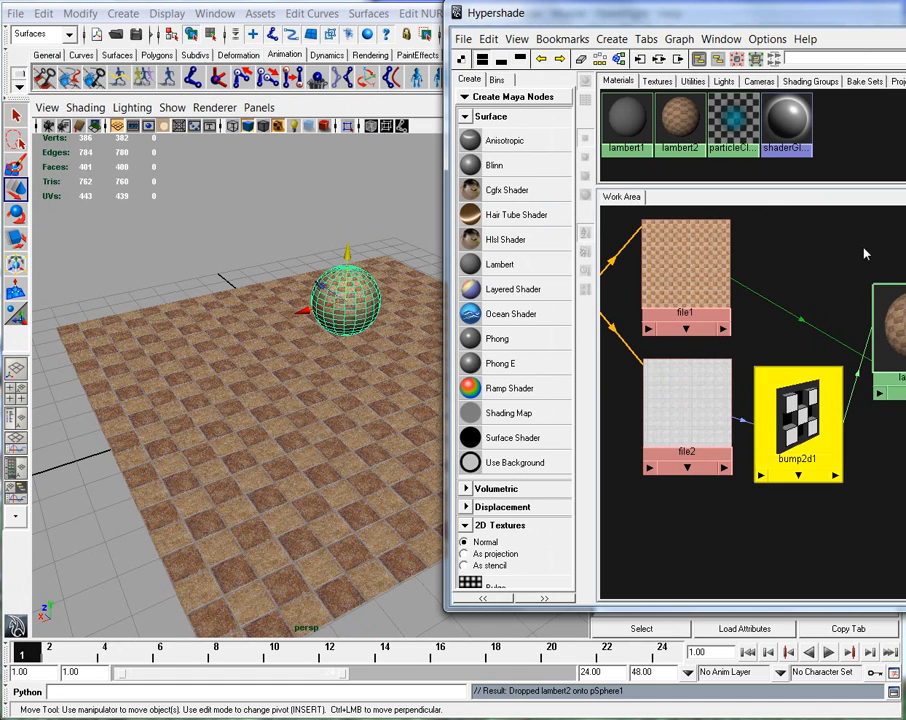
# Raise the Bump Depth of bump2d1 to about 0.812 and render the sphere above the floor
pyautogui.doubleClick(791, 410)
pyautogui.moveTo(804, 309); pyautogui.dragTo(817, 316)
pyautogui.keyDown('alt'); pyautogui.moveTo(240, 285); pyautogui.dragTo(275, 348, button='middle'); pyautogui.keyUp('alt')
pyautogui.keyDown('alt'); pyautogui.moveTo(275, 348); pyautogui.dragTo(395, 332, button='right'); pyautogui.keyUp('alt')
pyautogui.keyDown('alt'); pyautogui.moveTo(395, 332); pyautogui.dragTo(316, 333, button='middle'); pyautogui.keyUp('alt')
pyautogui.keyDown('alt'); pyautogui.moveTo(332, 348); pyautogui.dragTo(322, 298); pyautogui.keyUp('alt')
pyautogui.click(642, 34)
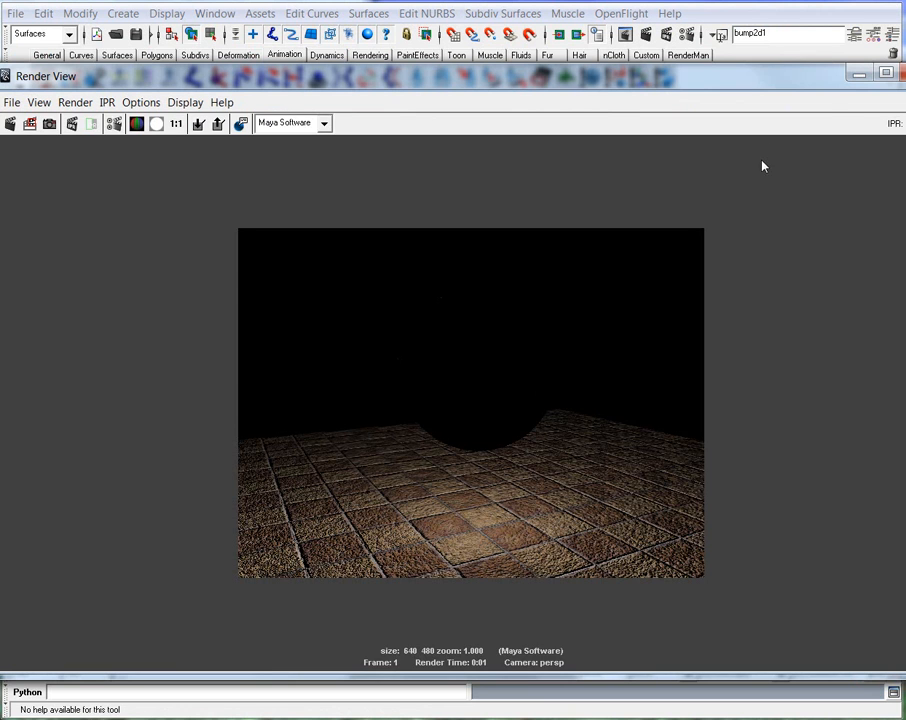
# Switch to wireframe, move the point light above and to the side of the sphere, and display the scene textured and lit
pyautogui.click(859, 74)
pyautogui.keyDown('alt'); pyautogui.moveTo(368, 425); pyautogui.dragTo(429, 440); pyautogui.keyUp('alt')
pyautogui.press('4')
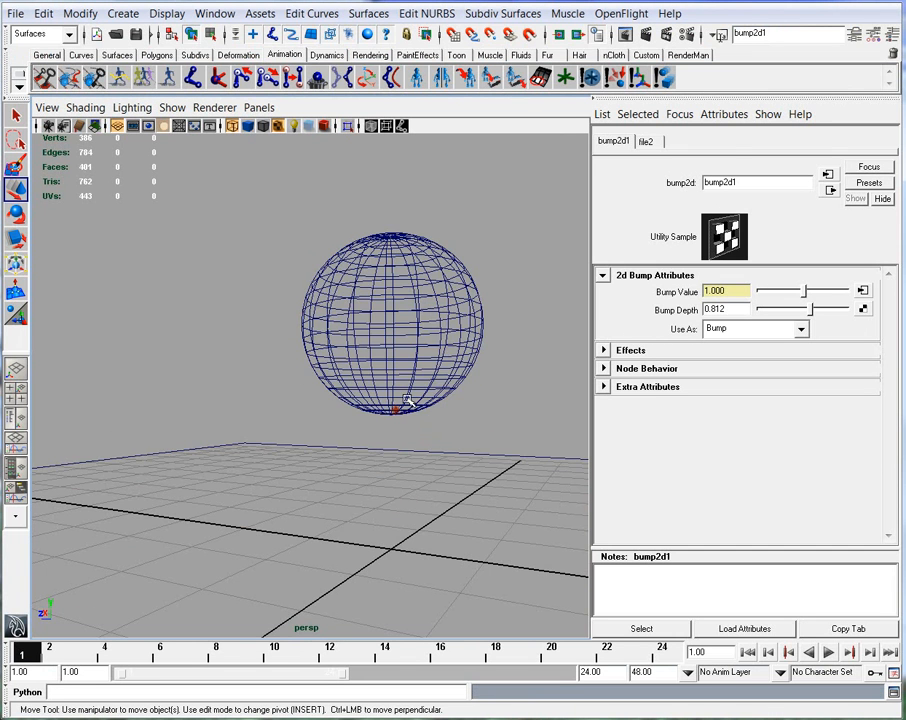
pyautogui.click(405, 413)
pyautogui.moveTo(396, 364); pyautogui.dragTo(406, 158)
pyautogui.keyDown('alt'); pyautogui.moveTo(384, 469); pyautogui.dragTo(381, 456); pyautogui.keyUp('alt')
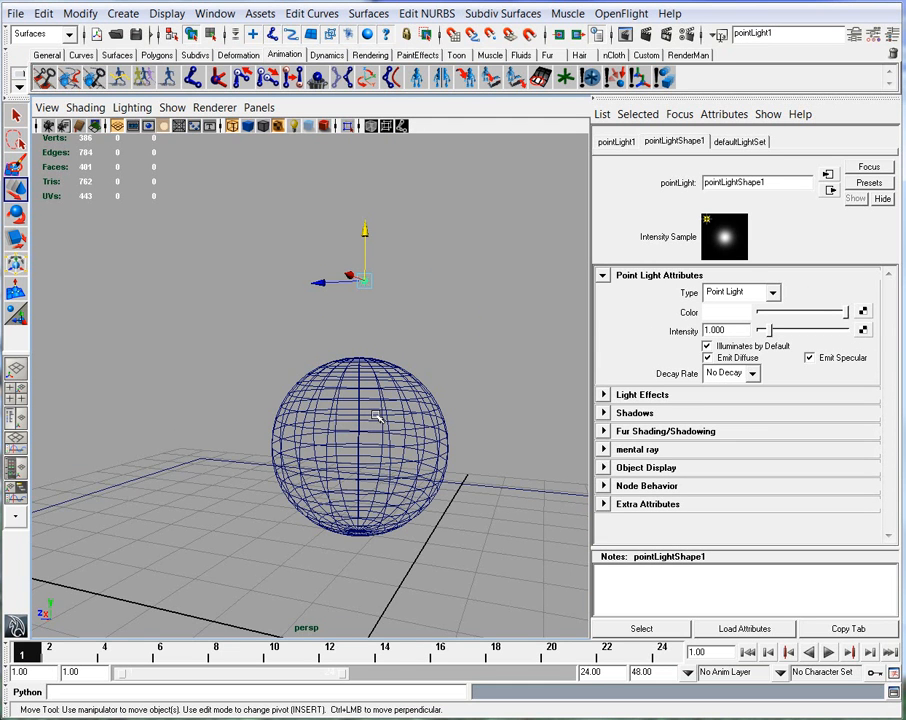
pyautogui.press('6')
pyautogui.press('7')
pyautogui.moveTo(365, 282); pyautogui.dragTo(492, 269)
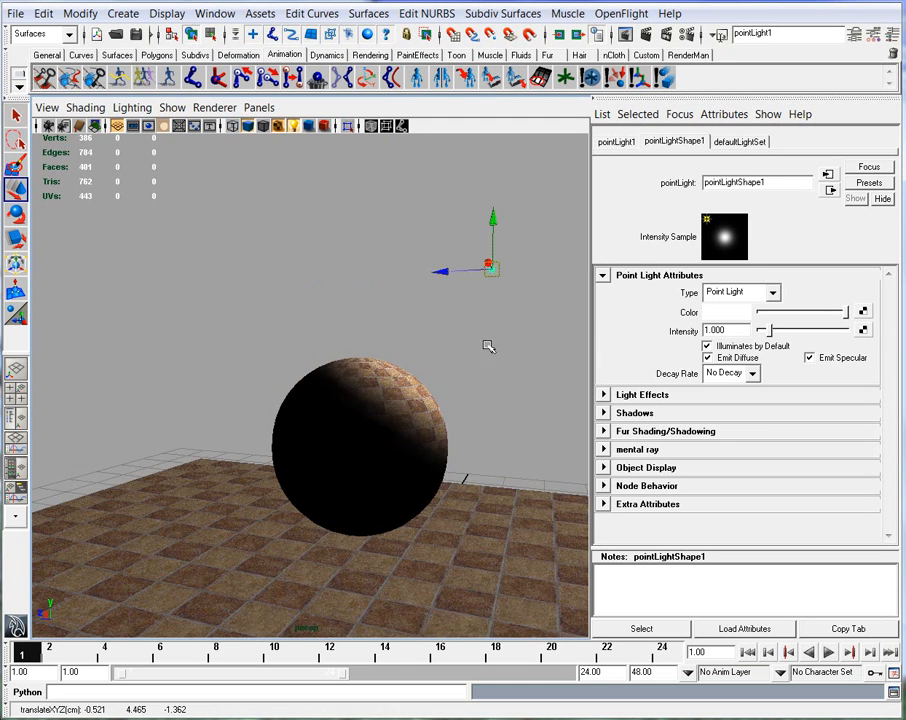
# Render the newly lit sphere from close by and examine the bump on its tiles
pyautogui.keyDown('alt'); pyautogui.moveTo(480, 436); pyautogui.dragTo(356, 445); pyautogui.keyUp('alt')
pyautogui.keyDown('alt'); pyautogui.moveTo(356, 445); pyautogui.dragTo(400, 433, button='right'); pyautogui.keyUp('alt')
pyautogui.keyDown('alt'); pyautogui.moveTo(400, 433); pyautogui.dragTo(483, 419); pyautogui.keyUp('alt')
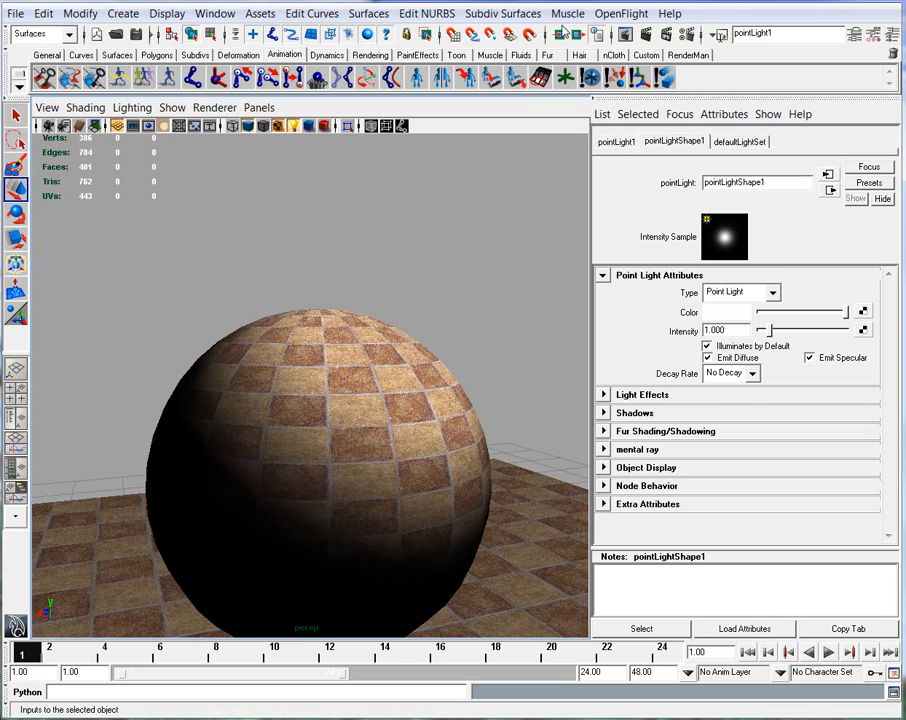
pyautogui.click(625, 34)
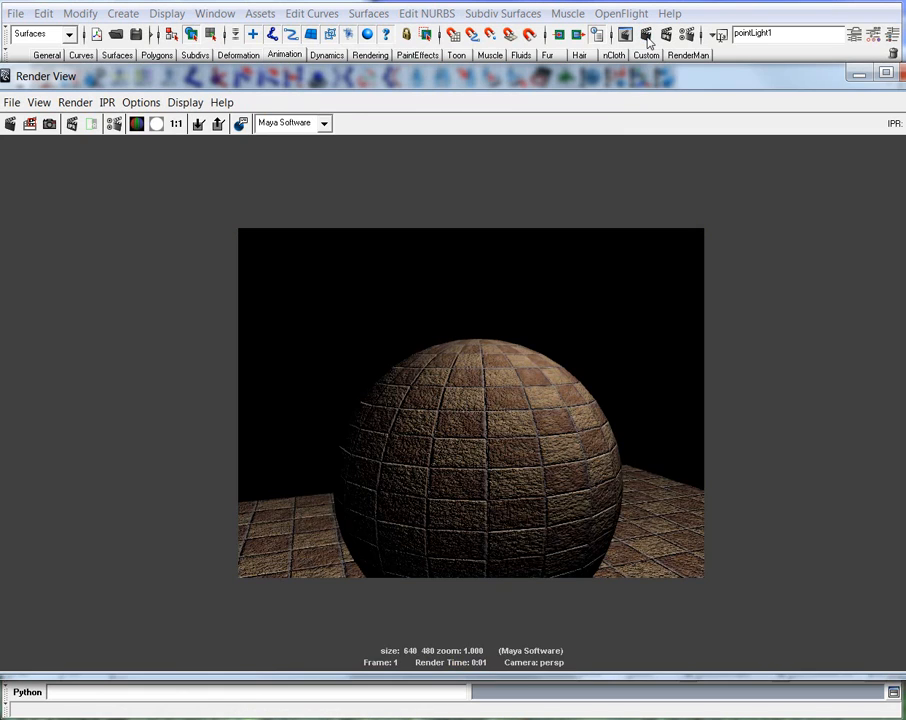
pyautogui.keyDown('alt'); pyautogui.moveTo(332, 537); pyautogui.dragTo(691, 552, button='right'); pyautogui.keyUp('alt')
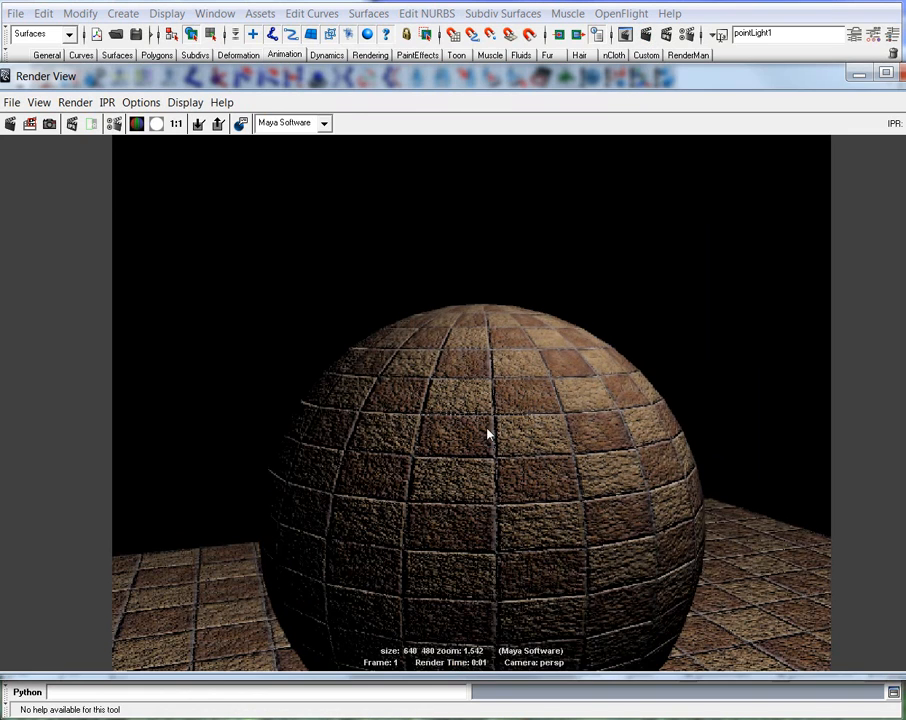
# Minimize the Render View, select the sphere, and render a close-up of the tiles along its silhouette
pyautogui.click(860, 76)
pyautogui.moveTo(386, 474)
pyautogui.keyDown('alt'); pyautogui.mouseDown(button='right')
pyautogui.moveTo(320, 442)
pyautogui.moveTo(394, 404)
pyautogui.moveTo(383, 456)
pyautogui.mouseUp(button='right'); pyautogui.keyUp('alt')
pyautogui.click(347, 425)
pyautogui.moveTo(383, 456)
pyautogui.keyDown('alt'); pyautogui.mouseDown()
pyautogui.moveTo(344, 449)
pyautogui.moveTo(380, 438)
pyautogui.mouseUp(); pyautogui.keyUp('alt')
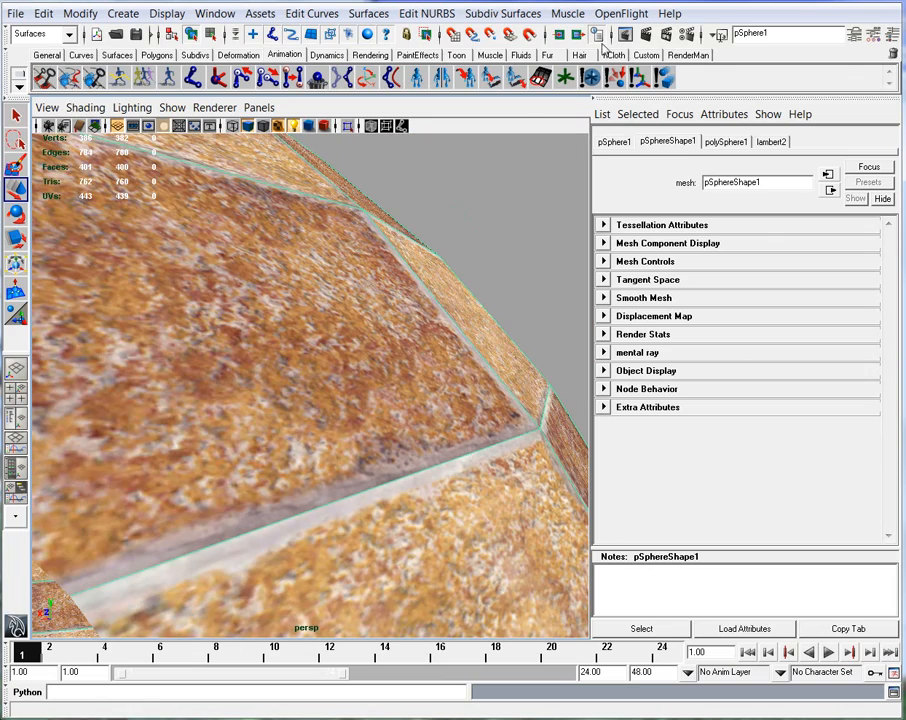
pyautogui.click(645, 35)
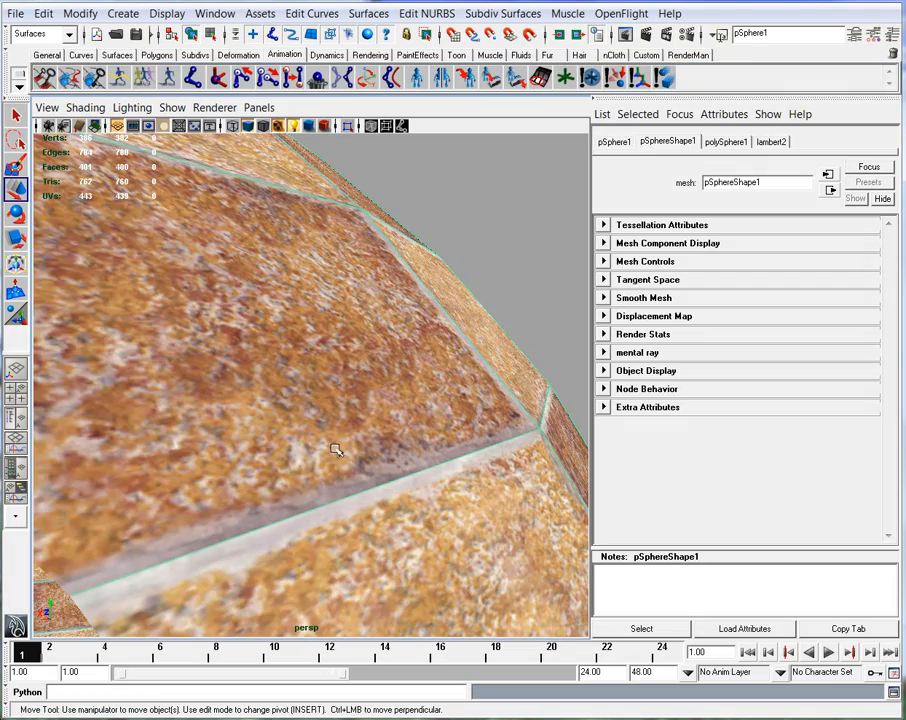
# Delete the tiled sphere above the floor
pyautogui.keyDown('alt'); pyautogui.moveTo(453, 463); pyautogui.dragTo(345, 469, button='right'); pyautogui.keyUp('alt')
pyautogui.keyDown('alt'); pyautogui.moveTo(345, 469); pyautogui.dragTo(402, 460); pyautogui.keyUp('alt')
pyautogui.keyDown('alt'); pyautogui.moveTo(402, 460); pyautogui.dragTo(356, 450, button='right'); pyautogui.keyUp('alt')
pyautogui.keyDown('alt'); pyautogui.moveTo(358, 486); pyautogui.dragTo(375, 431, button='middle'); pyautogui.keyUp('alt')
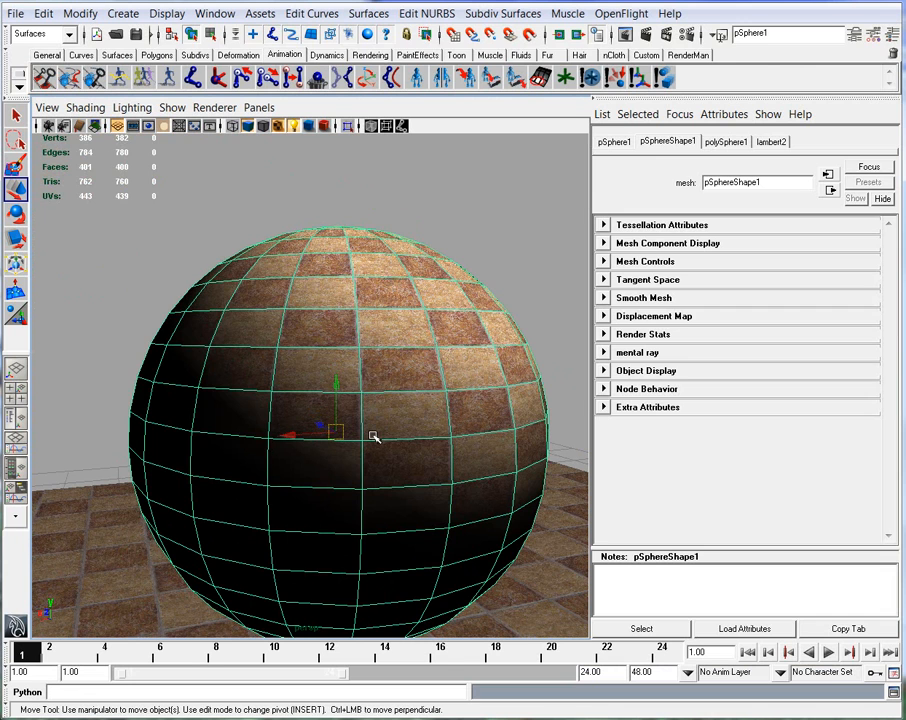
pyautogui.press('Delete')
# Select the floor plane and display the attributes of its lambert2 material
pyautogui.keyDown('alt'); pyautogui.moveTo(381, 496); pyautogui.dragTo(402, 538); pyautogui.keyUp('alt')
pyautogui.keyDown('alt'); pyautogui.moveTo(417, 515); pyautogui.dragTo(417, 453, button='middle'); pyautogui.keyUp('alt')
pyautogui.keyDown('alt'); pyautogui.moveTo(417, 453); pyautogui.dragTo(372, 475, button='right'); pyautogui.keyUp('alt')
pyautogui.keyDown('alt'); pyautogui.moveTo(368, 506); pyautogui.dragTo(262, 448, button='middle'); pyautogui.keyUp('alt')
pyautogui.keyDown('alt'); pyautogui.moveTo(262, 448); pyautogui.dragTo(113, 443, button='right'); pyautogui.keyUp('alt')
pyautogui.keyDown('alt'); pyautogui.moveTo(113, 443); pyautogui.dragTo(200, 405, button='middle'); pyautogui.keyUp('alt')
pyautogui.keyDown('alt'); pyautogui.moveTo(200, 405); pyautogui.dragTo(62, 410, button='right'); pyautogui.keyUp('alt')
pyautogui.keyDown('alt'); pyautogui.moveTo(244, 457); pyautogui.dragTo(293, 428, button='middle'); pyautogui.keyUp('alt')
pyautogui.keyDown('alt'); pyautogui.moveTo(293, 428); pyautogui.dragTo(252, 446, button='right'); pyautogui.keyUp('alt')
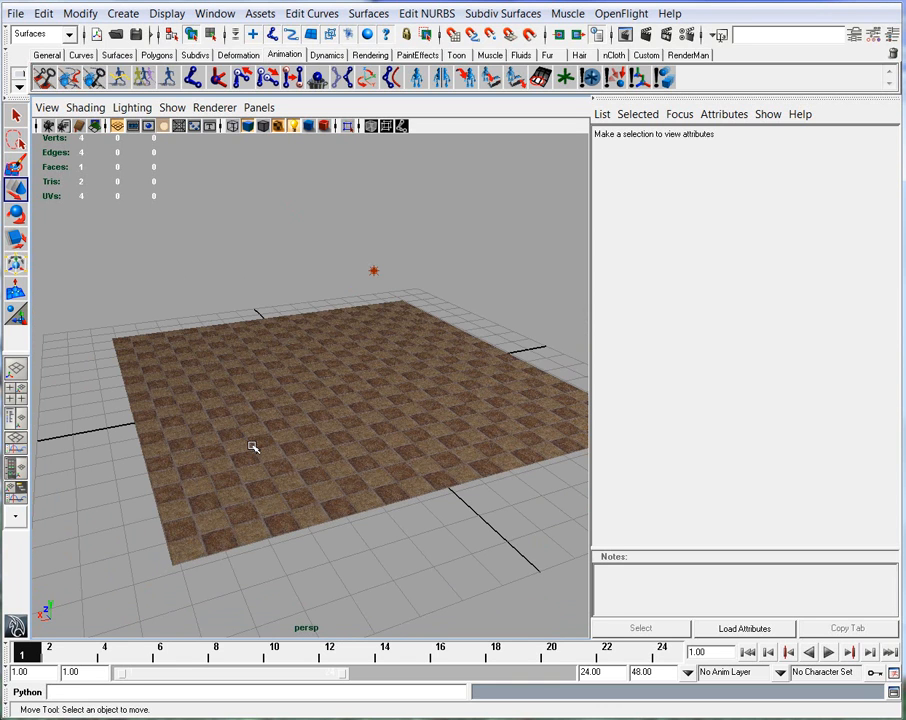
pyautogui.keyDown('alt'); pyautogui.moveTo(253, 447); pyautogui.dragTo(339, 481); pyautogui.keyUp('alt')
pyautogui.keyDown('alt'); pyautogui.moveTo(339, 481); pyautogui.dragTo(443, 487, button='right'); pyautogui.keyUp('alt')
pyautogui.click(447, 485)
pyautogui.click(765, 139)
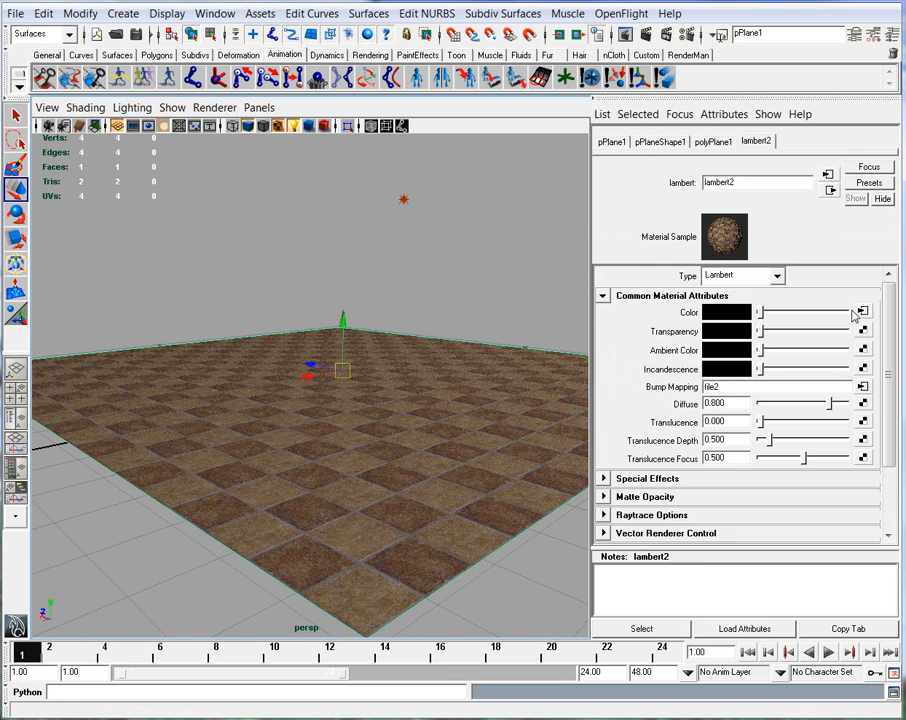
# Follow the material's bump connection through file2 and place2dTexture1 to bump2d1, and set its Bump Depth to 0.05
pyautogui.click(859, 386)
pyautogui.click(657, 141)
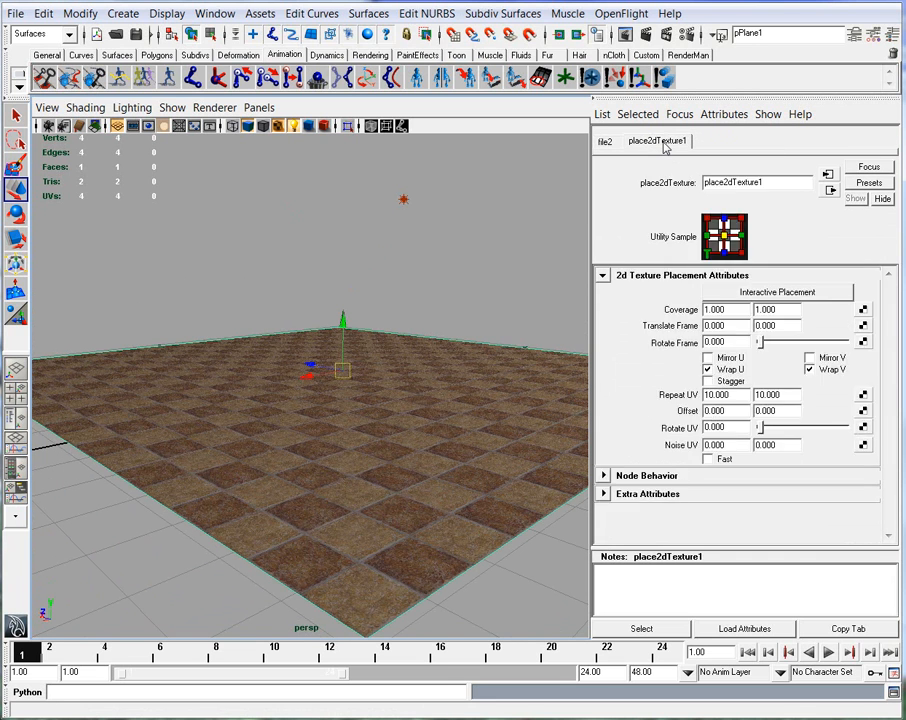
pyautogui.click(829, 190)
pyautogui.click(829, 190)
pyautogui.doubleClick(741, 310)
pyautogui.write('0.05')
pyautogui.press('Return')
pyautogui.keyDown('alt'); pyautogui.moveTo(332, 441); pyautogui.dragTo(272, 443); pyautogui.keyUp('alt')
pyautogui.keyDown('alt'); pyautogui.moveTo(272, 443); pyautogui.dragTo(368, 441, button='right'); pyautogui.keyUp('alt')
pyautogui.keyDown('alt'); pyautogui.moveTo(368, 441); pyautogui.dragTo(320, 505, button='middle'); pyautogui.keyUp('alt')
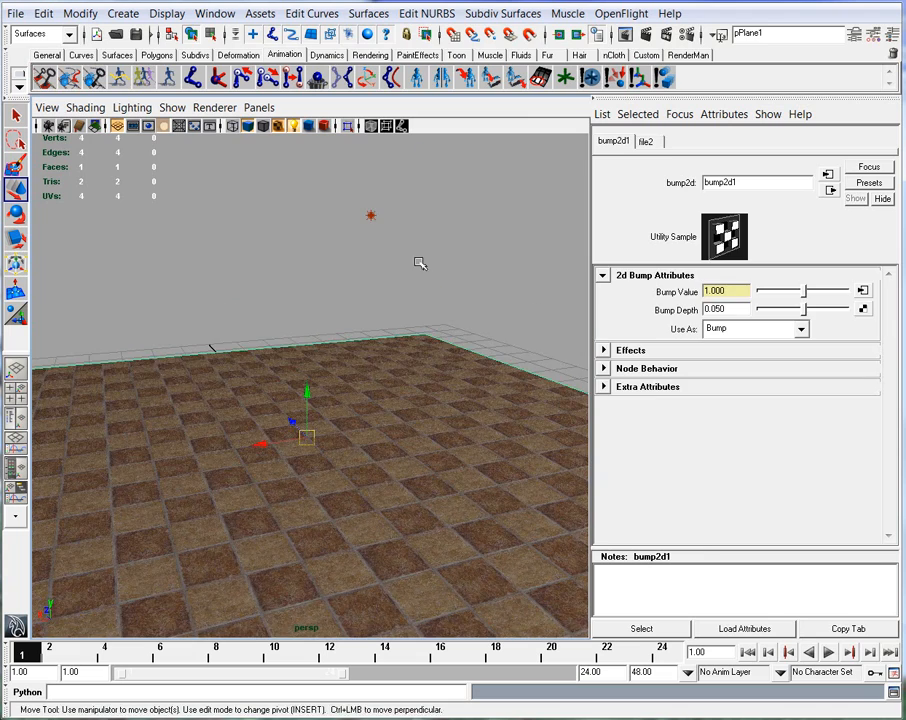
# Select the point light and reposition it above the tiled floor
pyautogui.click(370, 214)
pyautogui.keyDown('alt'); pyautogui.moveTo(391, 418); pyautogui.dragTo(443, 440); pyautogui.keyUp('alt')
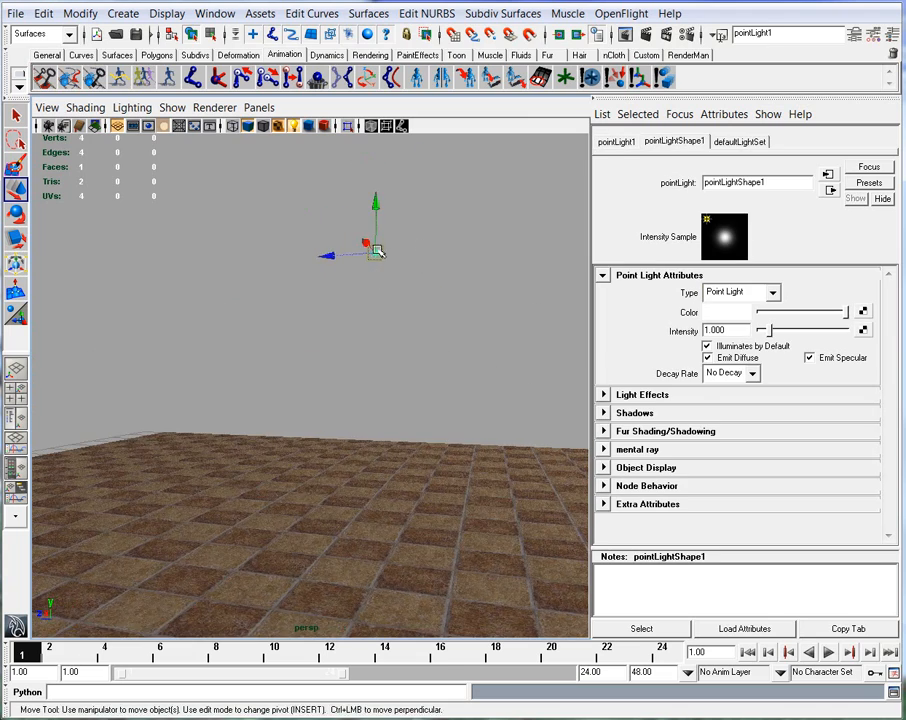
pyautogui.moveTo(376, 253); pyautogui.dragTo(231, 305)
pyautogui.keyDown('alt'); pyautogui.moveTo(262, 378); pyautogui.dragTo(322, 427); pyautogui.keyUp('alt')
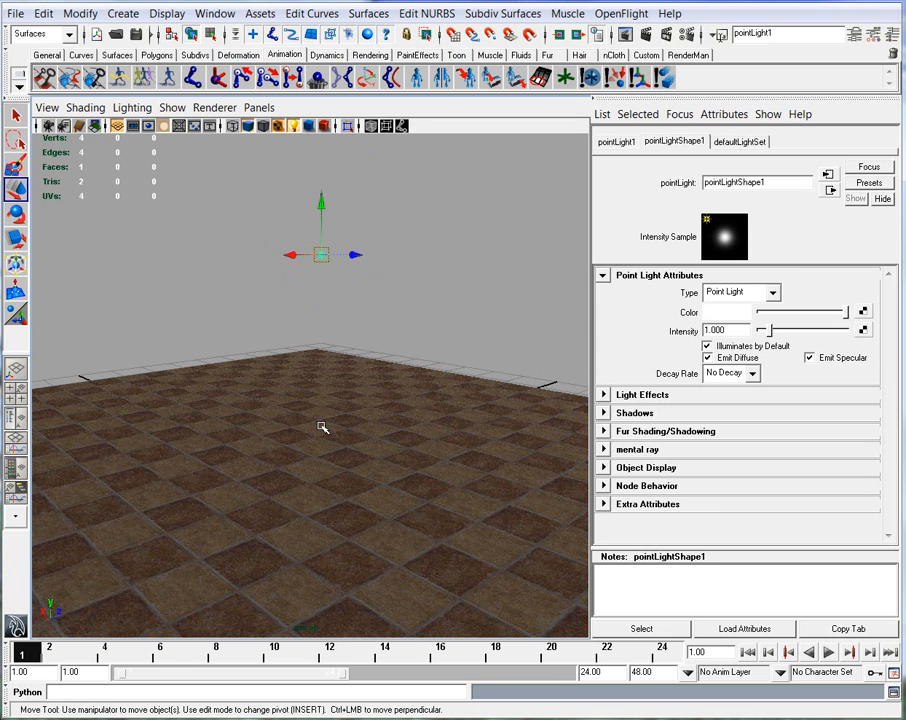
# Create a polygon sphere on the tiled floor near the point light and render a closer view of it
pyautogui.click(122, 13)
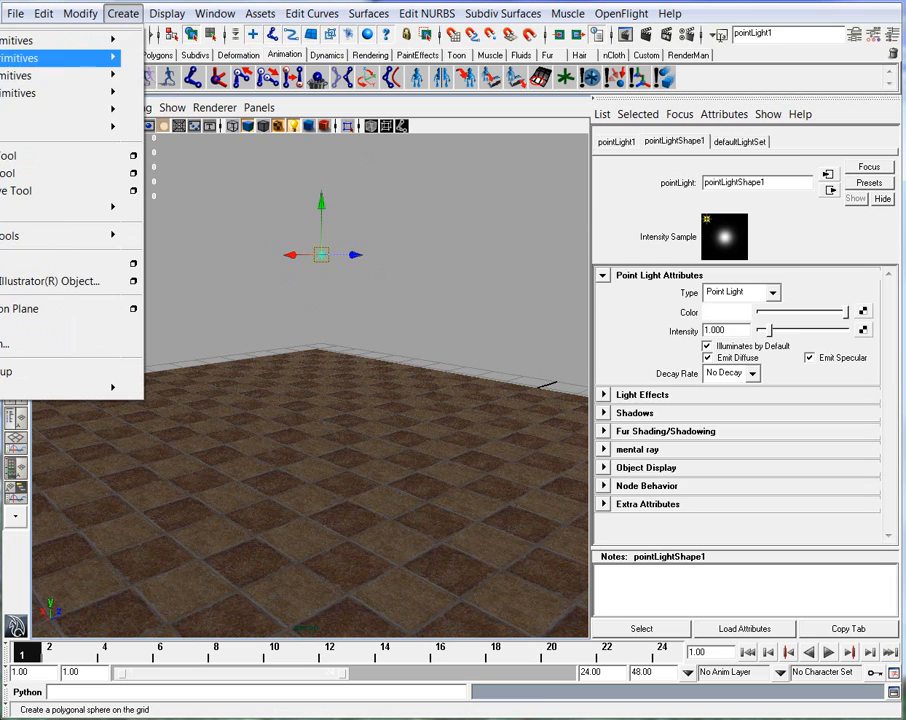
pyautogui.click(0, 67)
pyautogui.moveTo(287, 489); pyautogui.dragTo(374, 390)
pyautogui.keyDown('alt'); pyautogui.moveTo(319, 463); pyautogui.dragTo(345, 465); pyautogui.keyUp('alt')
pyautogui.keyDown('alt'); pyautogui.moveTo(345, 465); pyautogui.dragTo(384, 506, button='right'); pyautogui.keyUp('alt')
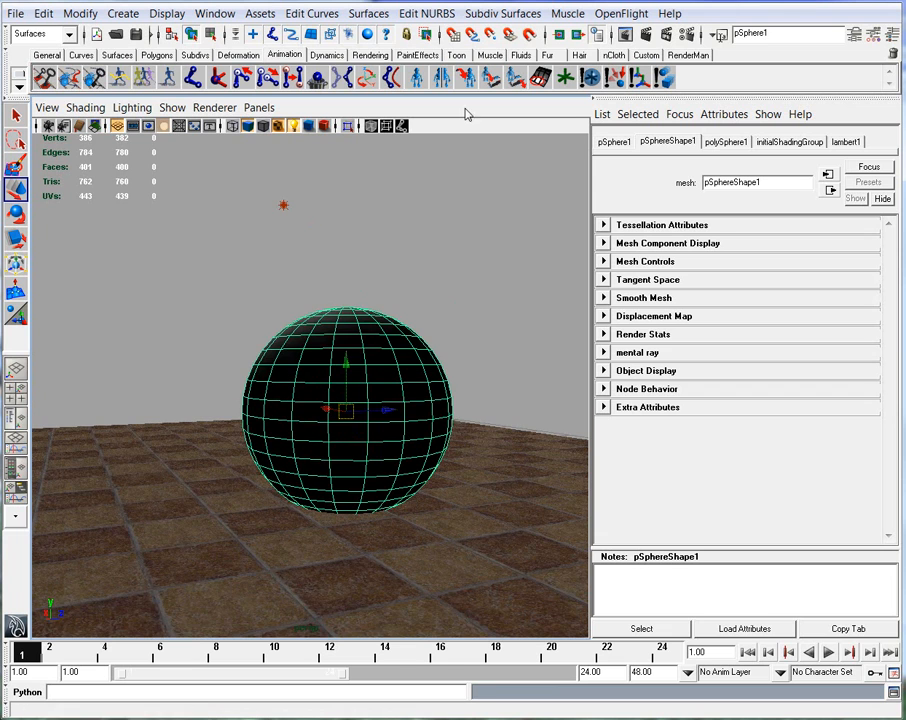
pyautogui.click(624, 34)
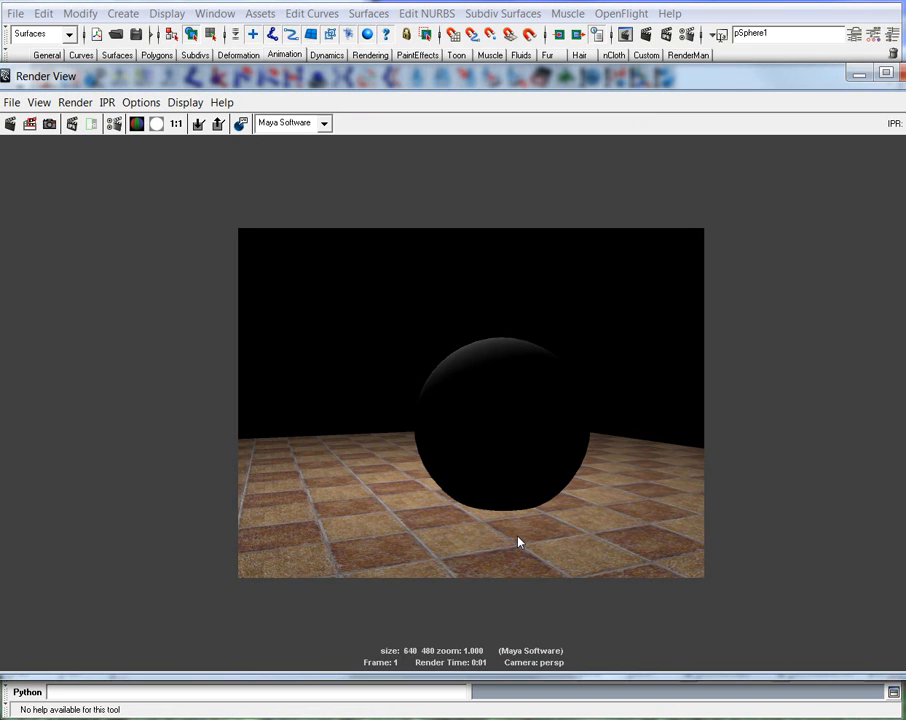
pyautogui.click(852, 77)
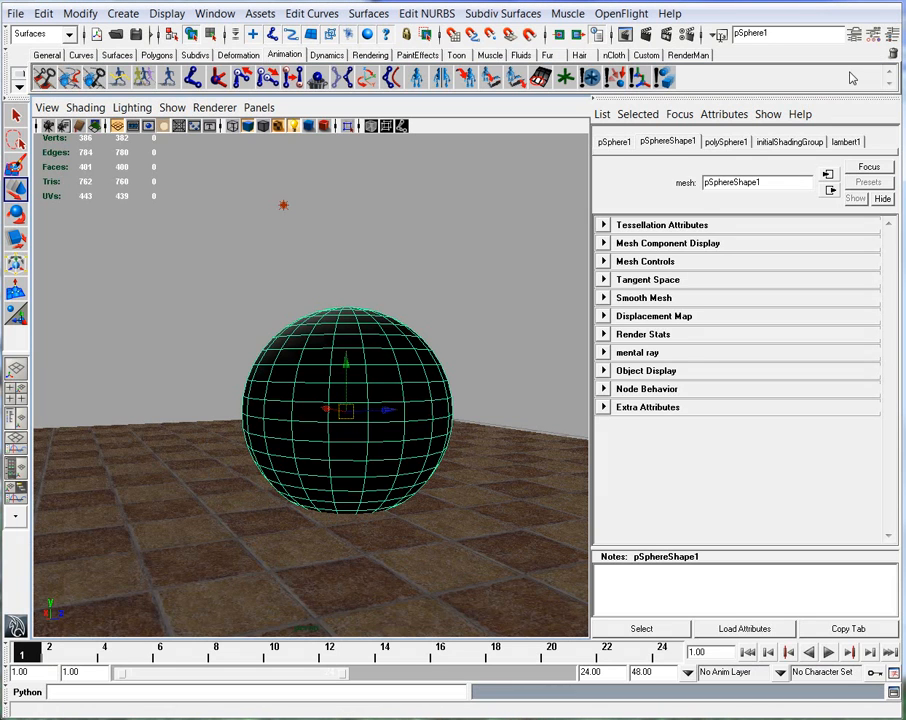
# Turn on Use Depth Map Shadows for the point light and render the sphere's shadow
pyautogui.moveTo(363, 238); pyautogui.dragTo(270, 160)
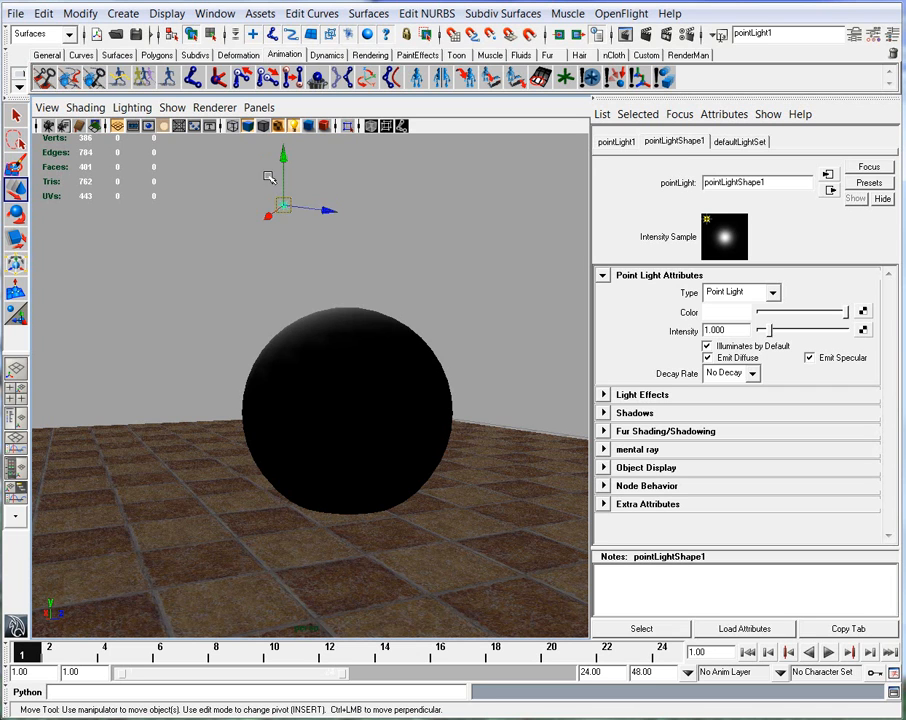
pyautogui.click(604, 414)
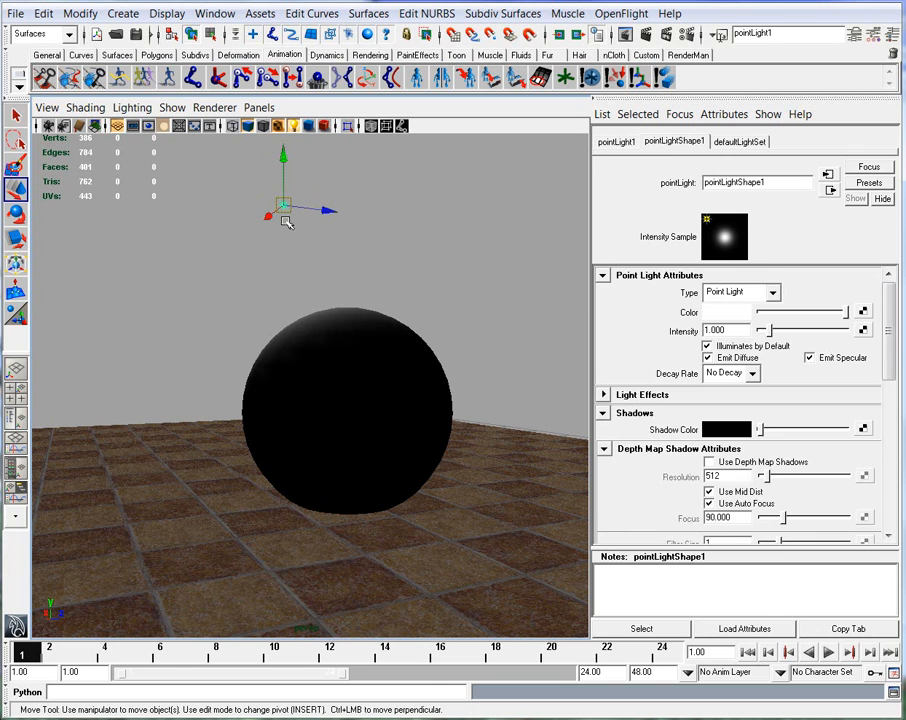
pyautogui.moveTo(892, 365); pyautogui.dragTo(889, 416)
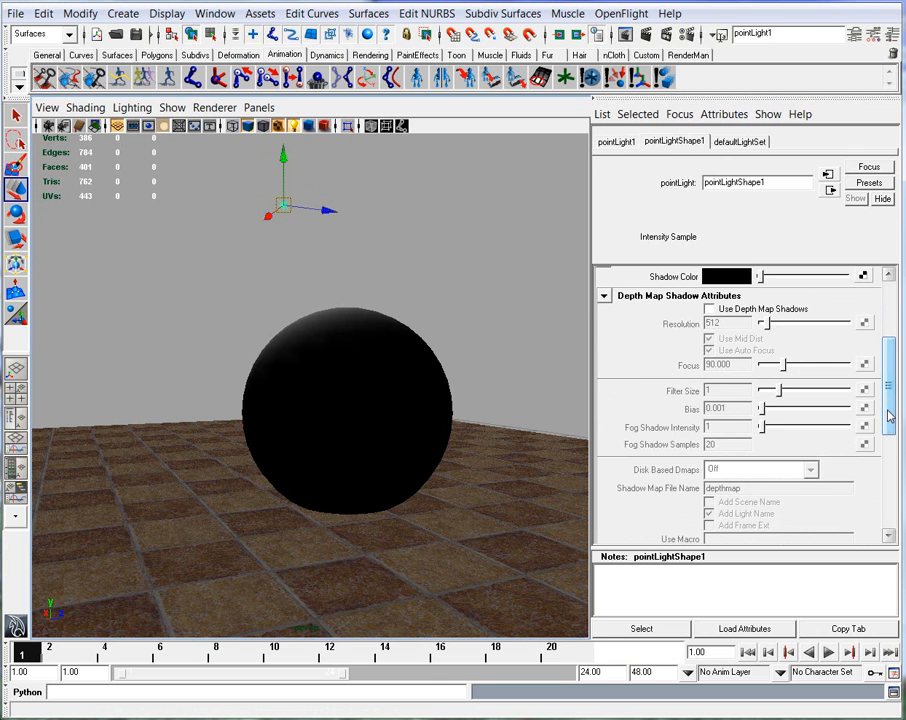
pyautogui.click(709, 309)
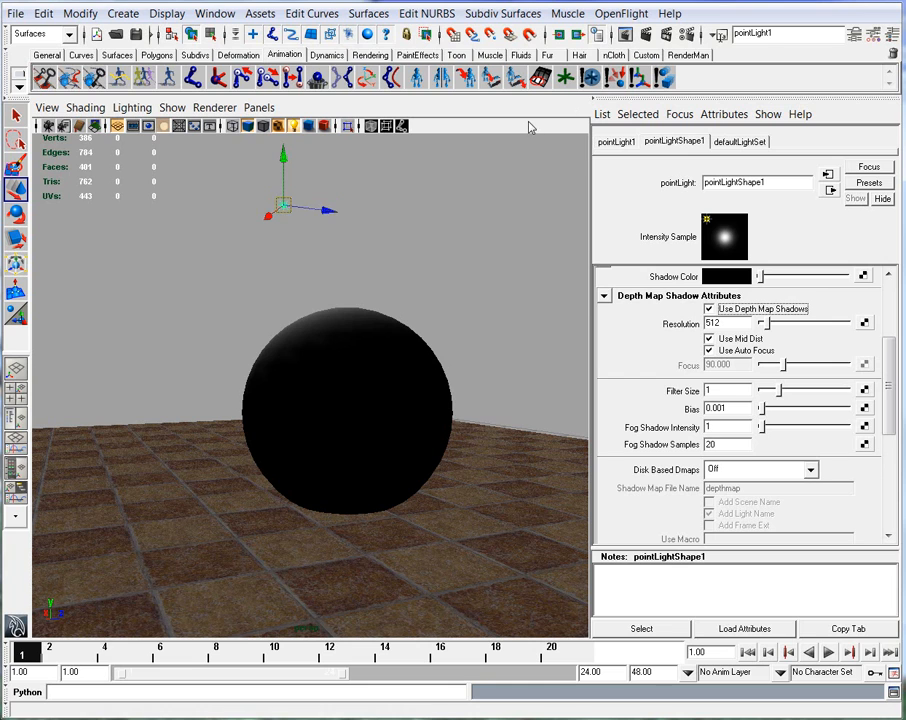
pyautogui.click(648, 33)
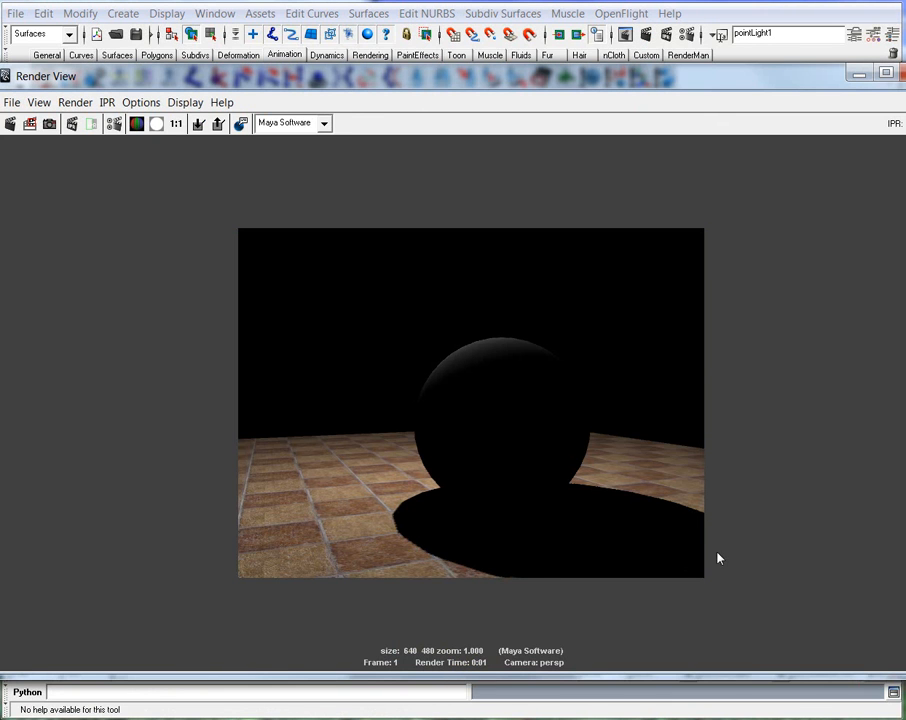
pyautogui.click(858, 73)
# Display the Resolution Gate in the perspective view through the torn-off Camera Settings
pyautogui.keyDown('alt'); pyautogui.moveTo(372, 433); pyautogui.dragTo(437, 433); pyautogui.keyUp('alt')
pyautogui.keyDown('alt'); pyautogui.moveTo(437, 433); pyautogui.dragTo(371, 452, button='right'); pyautogui.keyUp('alt')
pyautogui.keyDown('alt'); pyautogui.moveTo(371, 452); pyautogui.dragTo(328, 437, button='middle'); pyautogui.keyUp('alt')
pyautogui.keyDown('alt'); pyautogui.moveTo(328, 437); pyautogui.dragTo(363, 454); pyautogui.keyUp('alt')
pyautogui.keyDown('alt'); pyautogui.moveTo(377, 465); pyautogui.dragTo(370, 462, button='middle'); pyautogui.keyUp('alt')
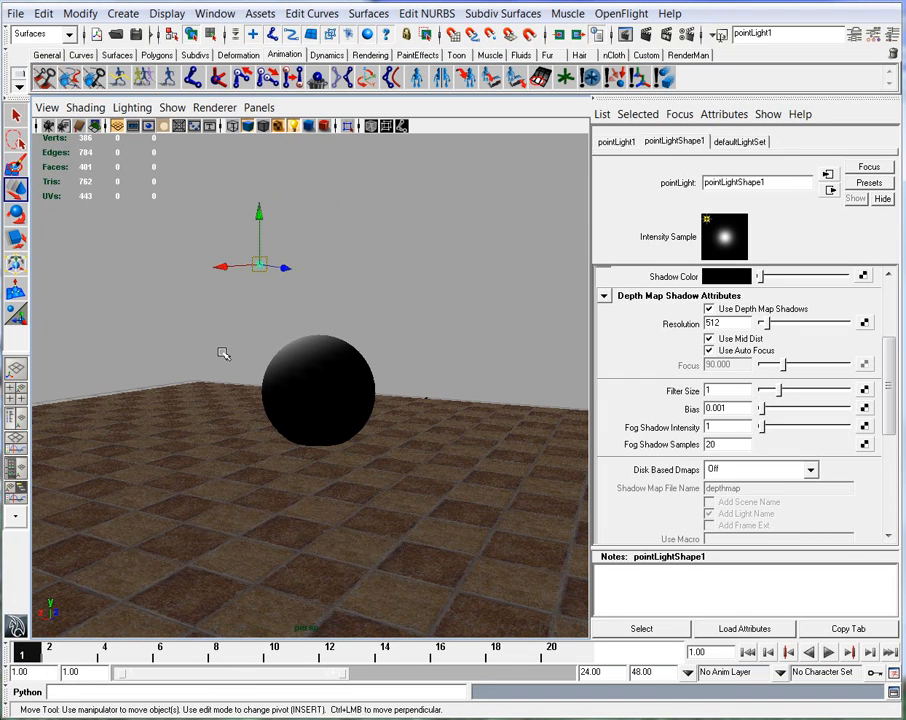
pyautogui.click(47, 107)
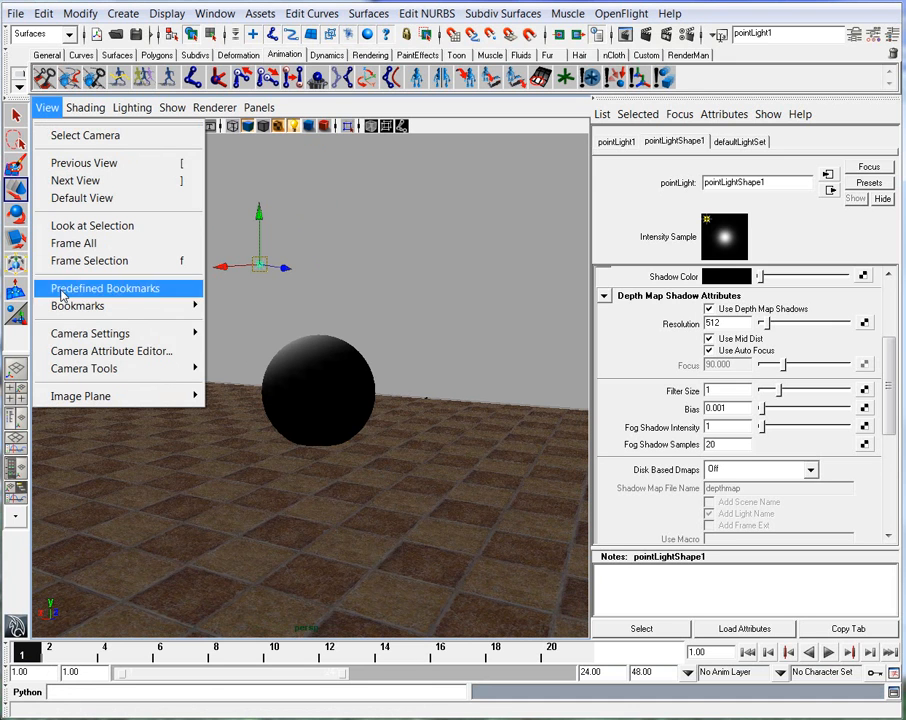
pyautogui.moveTo(50, 340)
pyautogui.click(20, 327)
pyautogui.moveTo(26, 330); pyautogui.dragTo(126, 202)
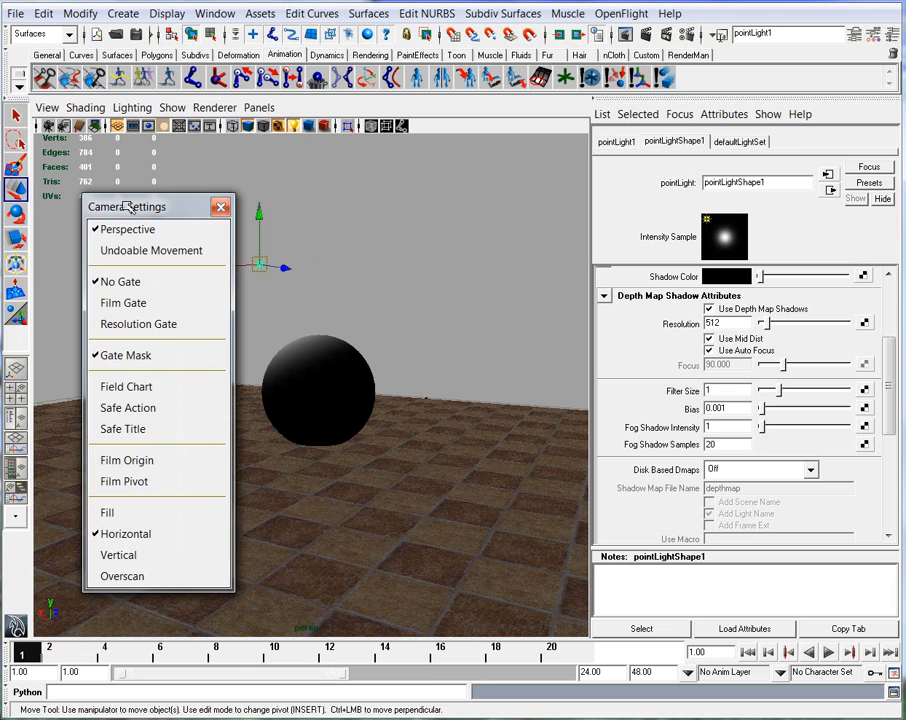
pyautogui.click(124, 326)
pyautogui.click(218, 208)
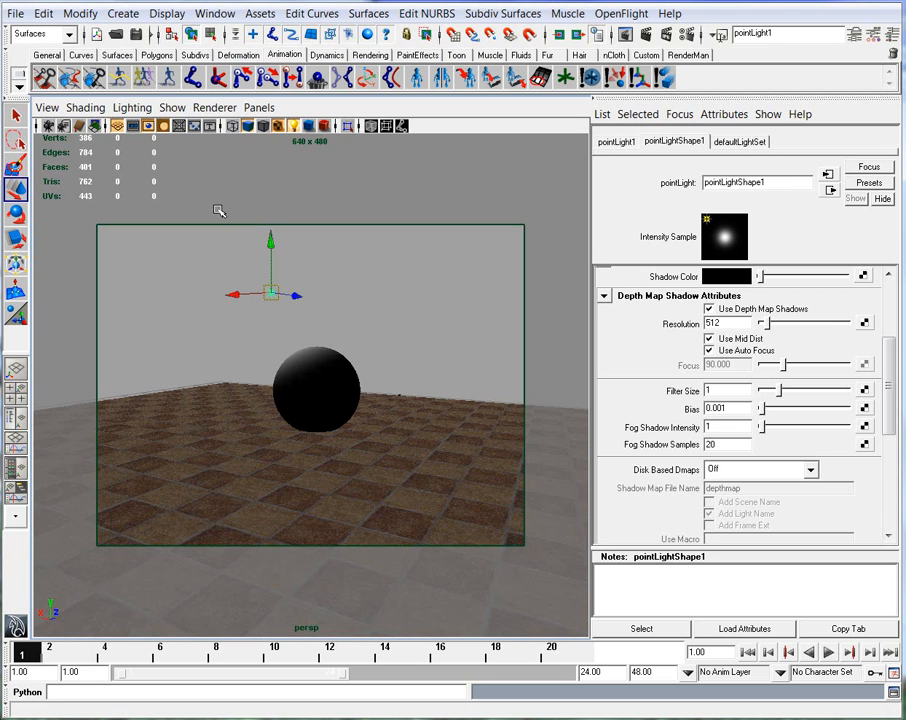
# Frame the sphere, the light and the surrounding floor inside the resolution gate and render the view
pyautogui.keyDown('alt'); pyautogui.moveTo(370, 378); pyautogui.dragTo(402, 391); pyautogui.keyUp('alt')
pyautogui.keyDown('alt'); pyautogui.moveTo(402, 391); pyautogui.dragTo(358, 426, button='right'); pyautogui.keyUp('alt')
pyautogui.keyDown('alt'); pyautogui.moveTo(358, 427); pyautogui.dragTo(334, 427, button='middle'); pyautogui.keyUp('alt')
pyautogui.keyDown('alt'); pyautogui.moveTo(334, 427); pyautogui.dragTo(352, 436); pyautogui.keyUp('alt')
pyautogui.moveTo(352, 436)
pyautogui.keyDown('alt'); pyautogui.mouseDown(button='right')
pyautogui.moveTo(378, 433)
pyautogui.moveTo(362, 423)
pyautogui.mouseUp(button='right'); pyautogui.keyUp('alt')
pyautogui.keyDown('alt'); pyautogui.moveTo(345, 428); pyautogui.dragTo(344, 406, button='middle'); pyautogui.keyUp('alt')
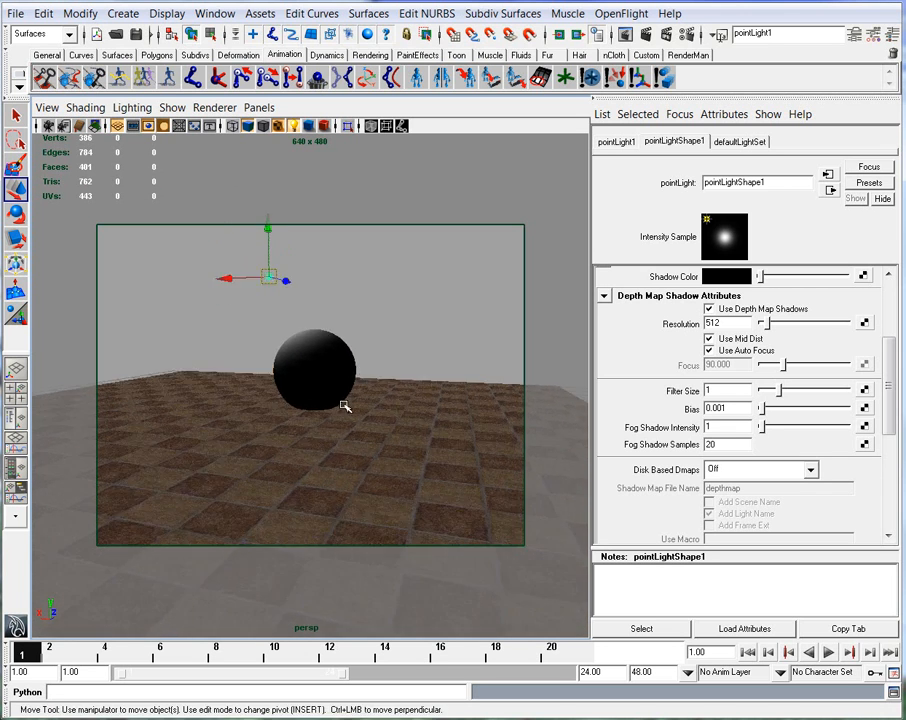
pyautogui.keyDown('alt'); pyautogui.moveTo(344, 406); pyautogui.dragTo(342, 420); pyautogui.keyUp('alt')
pyautogui.keyDown('alt'); pyautogui.moveTo(342, 420); pyautogui.dragTo(354, 455, button='middle'); pyautogui.keyUp('alt')
pyautogui.keyDown('alt'); pyautogui.moveTo(354, 455); pyautogui.dragTo(358, 447); pyautogui.keyUp('alt')
pyautogui.keyDown('alt'); pyautogui.moveTo(358, 447); pyautogui.dragTo(398, 461, button='right'); pyautogui.keyUp('alt')
pyautogui.keyDown('alt'); pyautogui.moveTo(398, 461); pyautogui.dragTo(396, 485); pyautogui.keyUp('alt')
pyautogui.keyDown('alt'); pyautogui.moveTo(406, 495); pyautogui.dragTo(405, 478, button='middle'); pyautogui.keyUp('alt')
pyautogui.keyDown('alt'); pyautogui.moveTo(405, 478); pyautogui.dragTo(402, 491); pyautogui.keyUp('alt')
pyautogui.keyDown('alt'); pyautogui.moveTo(402, 491); pyautogui.dragTo(377, 475, button='right'); pyautogui.keyUp('alt')
pyautogui.keyDown('alt'); pyautogui.moveTo(377, 475); pyautogui.dragTo(360, 445); pyautogui.keyUp('alt')
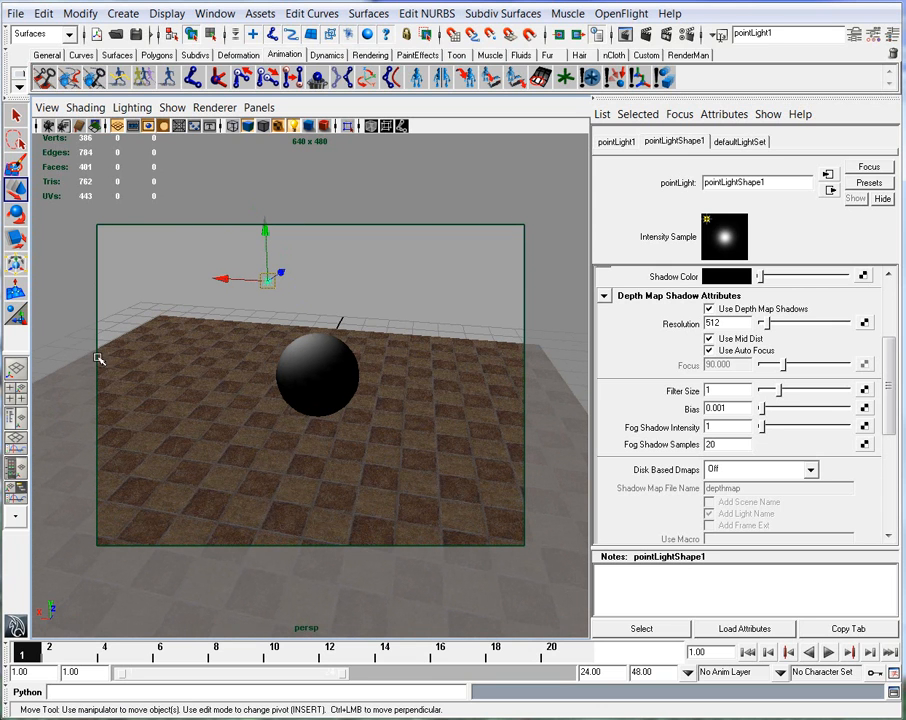
pyautogui.click(623, 33)
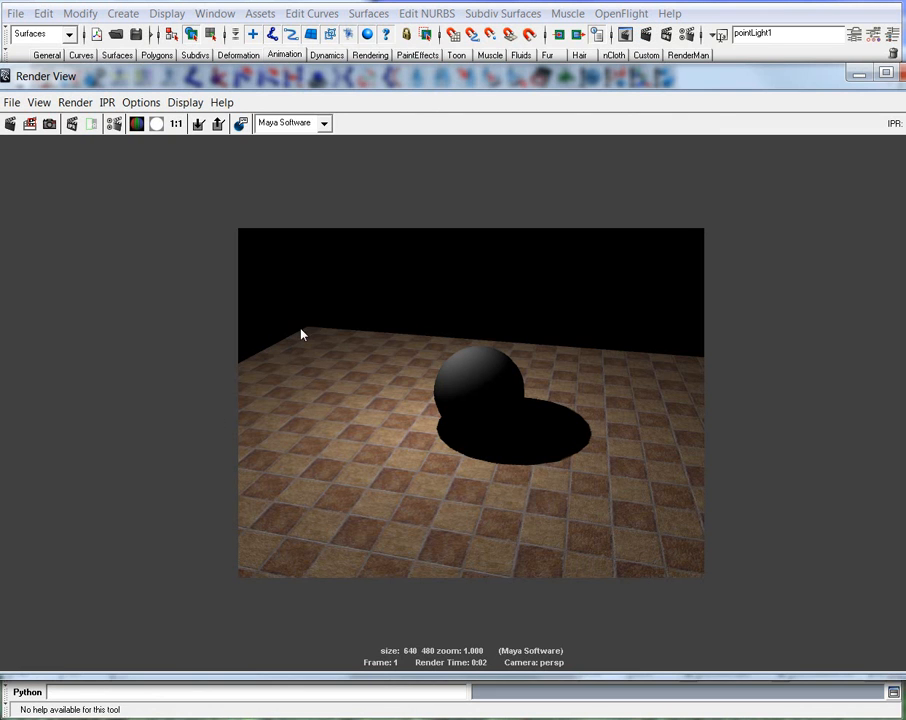
pyautogui.moveTo(340, 76); pyautogui.dragTo(235, 51)
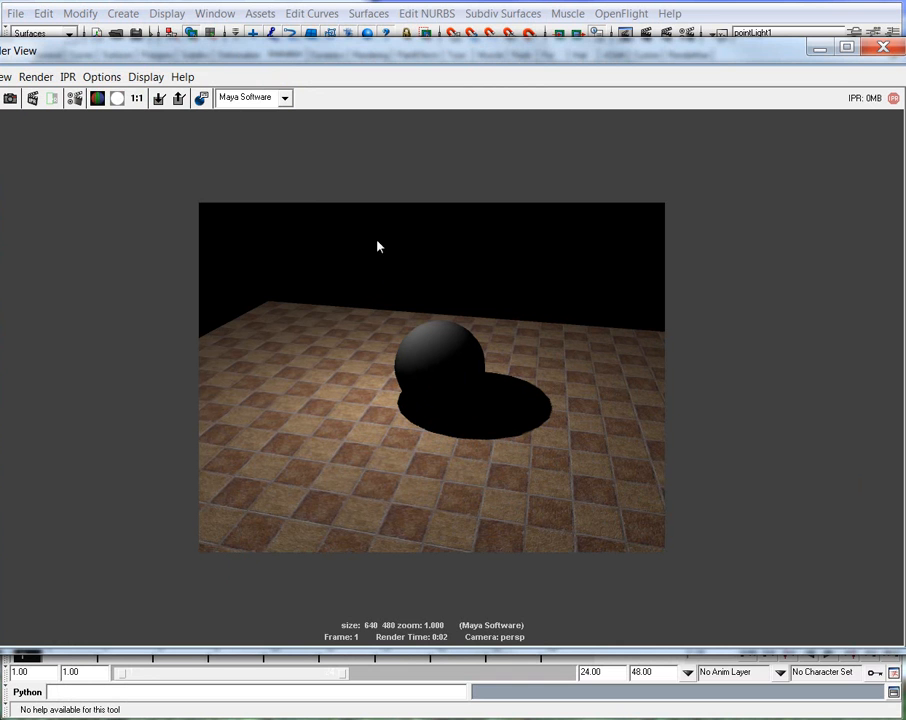
pyautogui.click(820, 48)
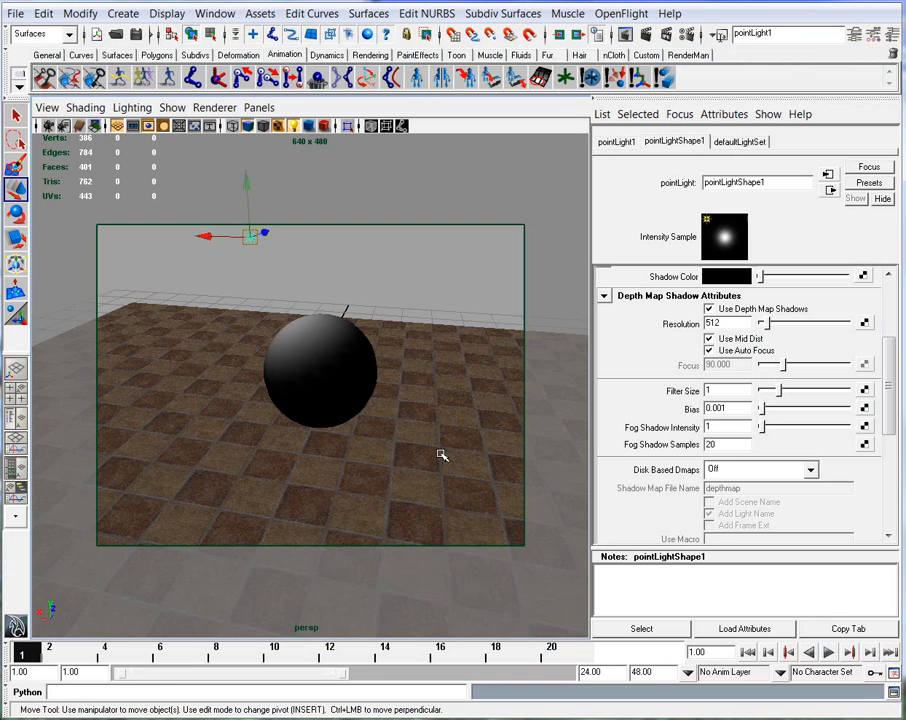
# Render a close-up of the floor below the sphere and magnify the image to examine the shadow's edge
pyautogui.keyDown('alt'); pyautogui.moveTo(441, 455); pyautogui.dragTo(550, 406, button='right'); pyautogui.keyUp('alt')
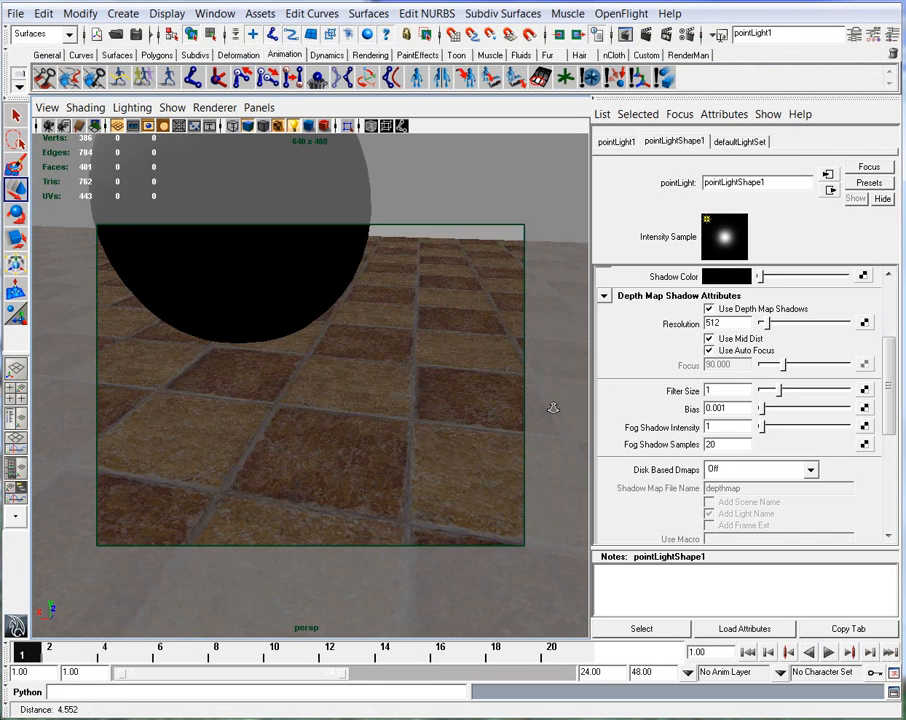
pyautogui.click(633, 37)
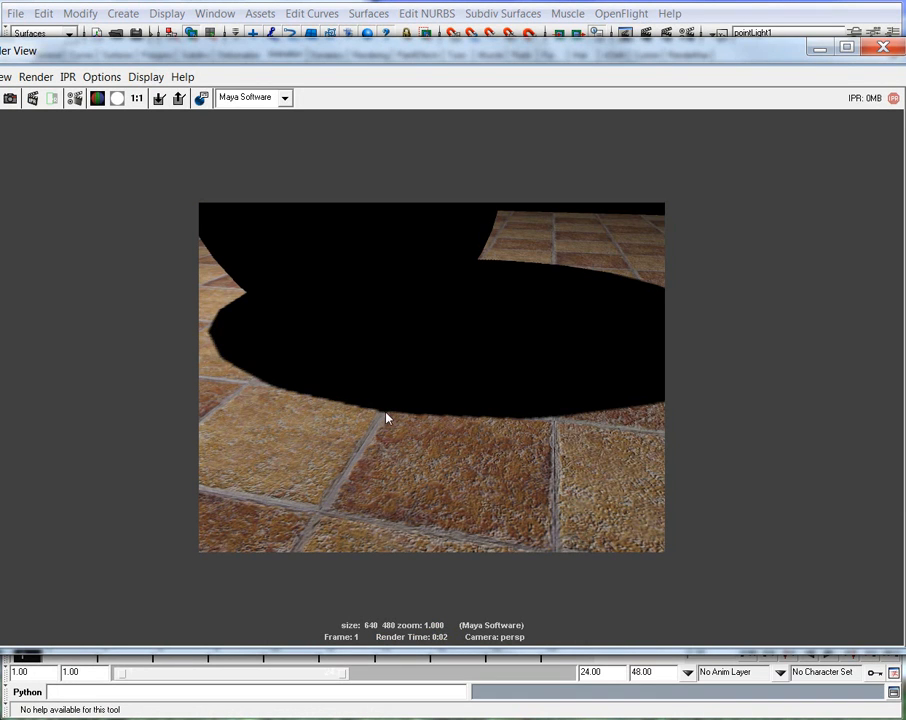
pyautogui.keyDown('alt'); pyautogui.moveTo(291, 447); pyautogui.dragTo(815, 471, button='right'); pyautogui.keyUp('alt')
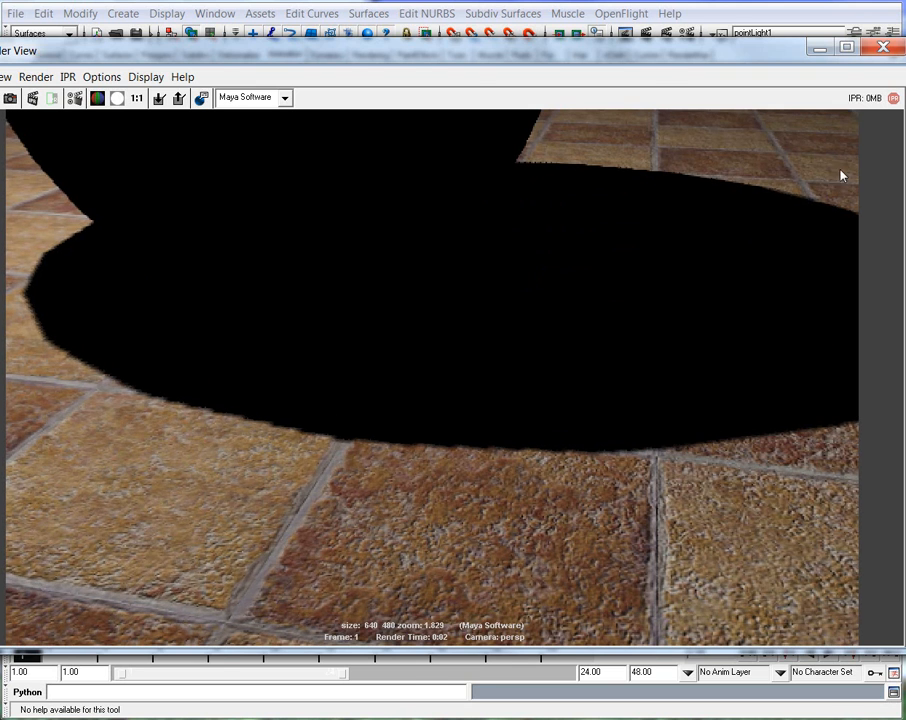
pyautogui.click(819, 48)
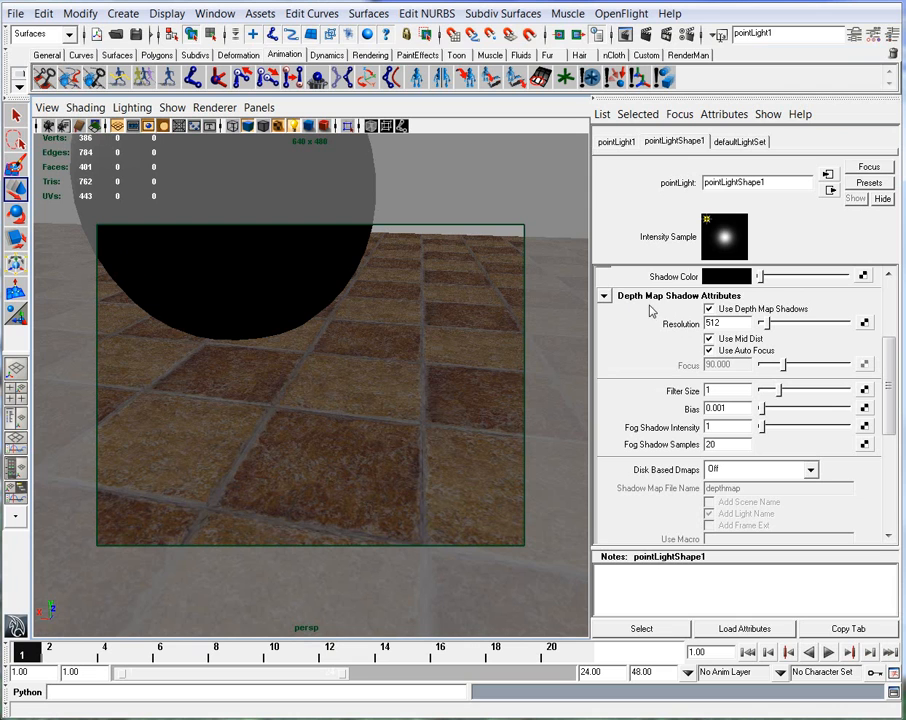
# Set the point light's depth map shadow Resolution to 1024 and render the close-up
pyautogui.doubleClick(710, 323)
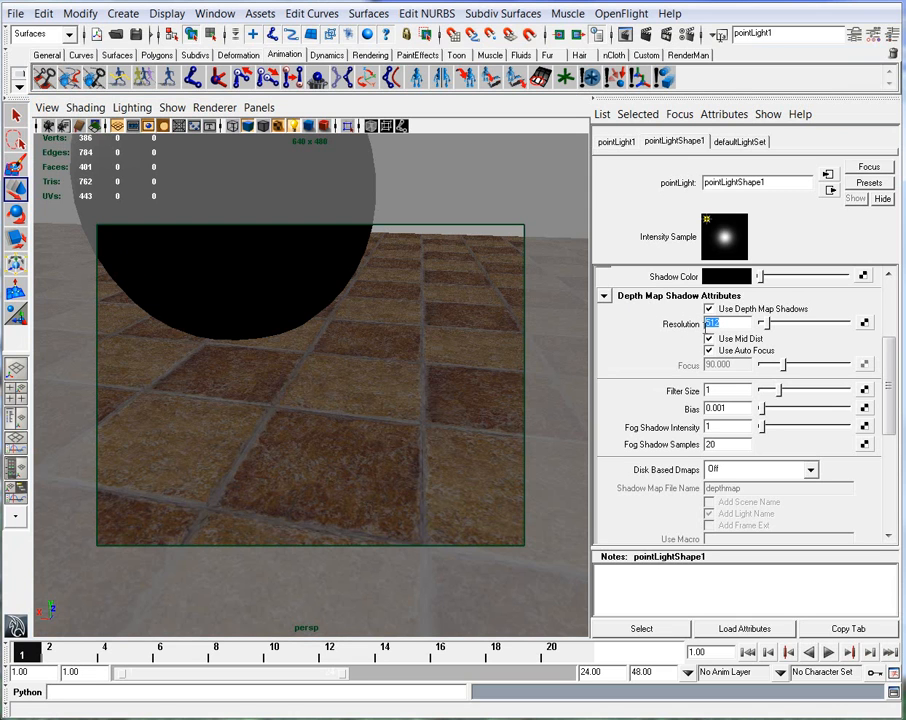
pyautogui.click(722, 323)
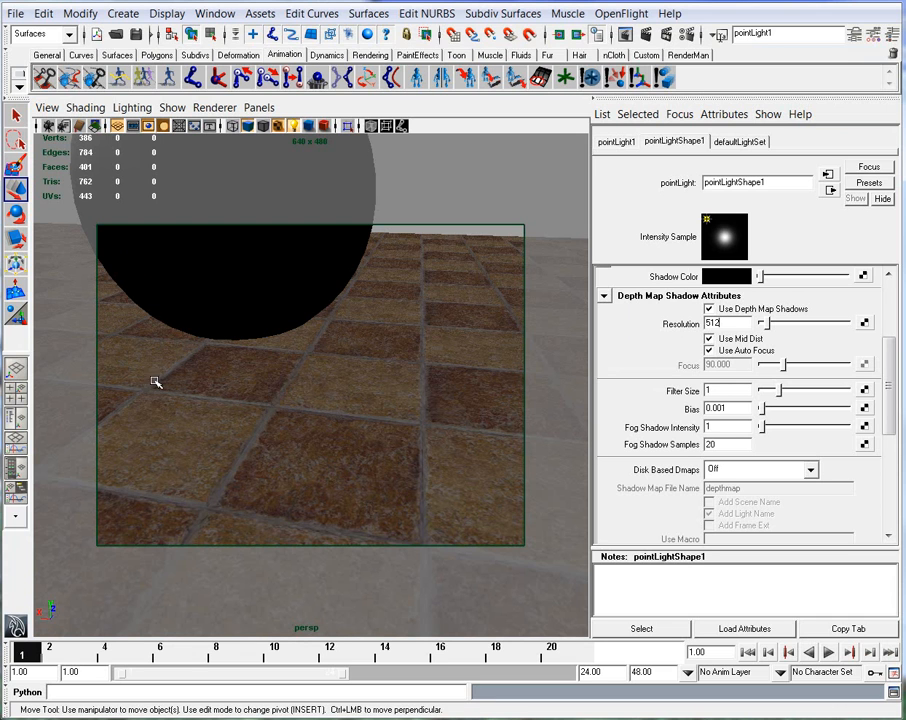
pyautogui.doubleClick(722, 323)
pyautogui.write('1024')
pyautogui.press('Return')
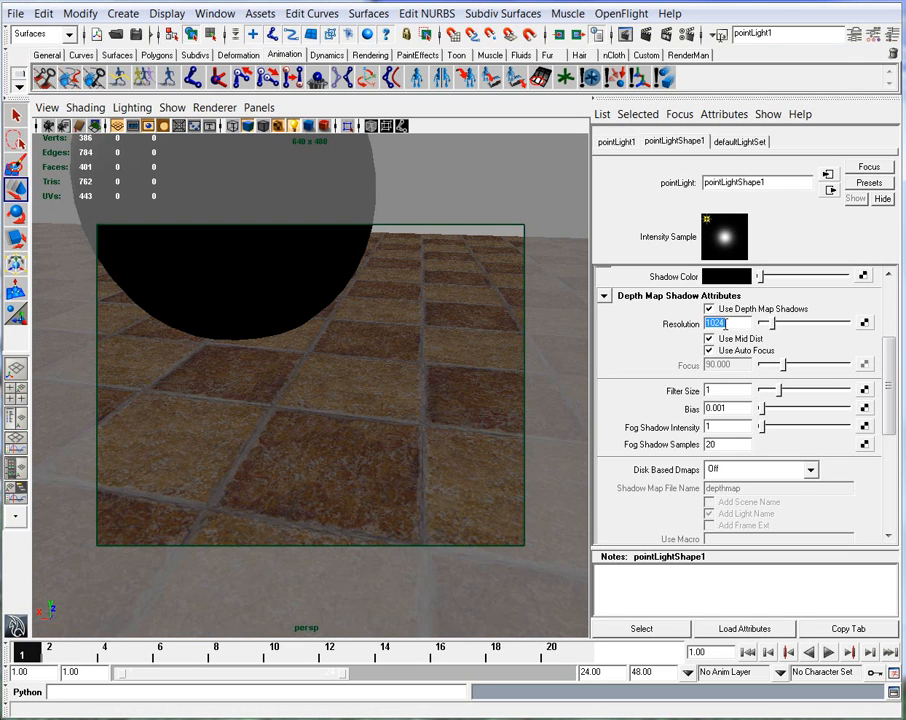
pyautogui.click(455, 33)
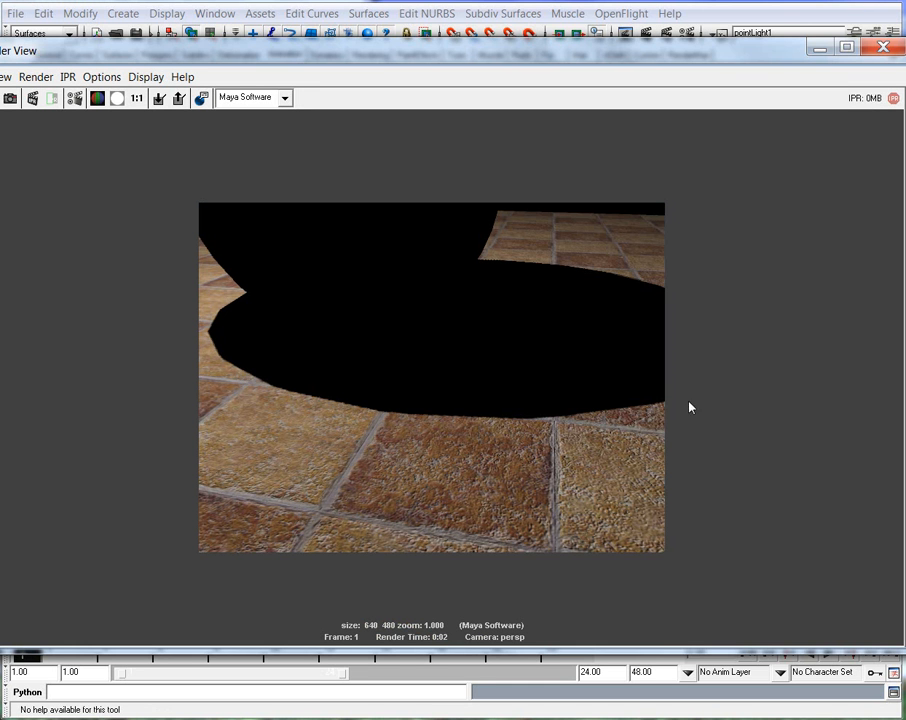
pyautogui.click(883, 47)
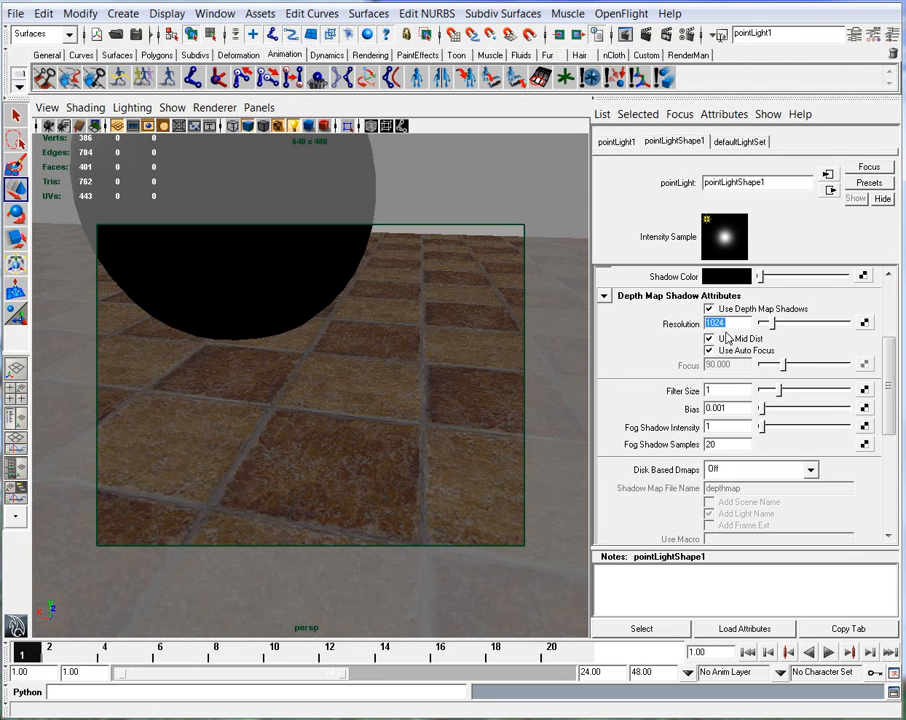
# Set the depth map shadow Resolution to 720 and Filter Size to 3, and render the close-up
pyautogui.write('720')
pyautogui.press('Return')
pyautogui.click(728, 391)
pyautogui.write('3')
pyautogui.press('Return')
pyautogui.click(457, 33)
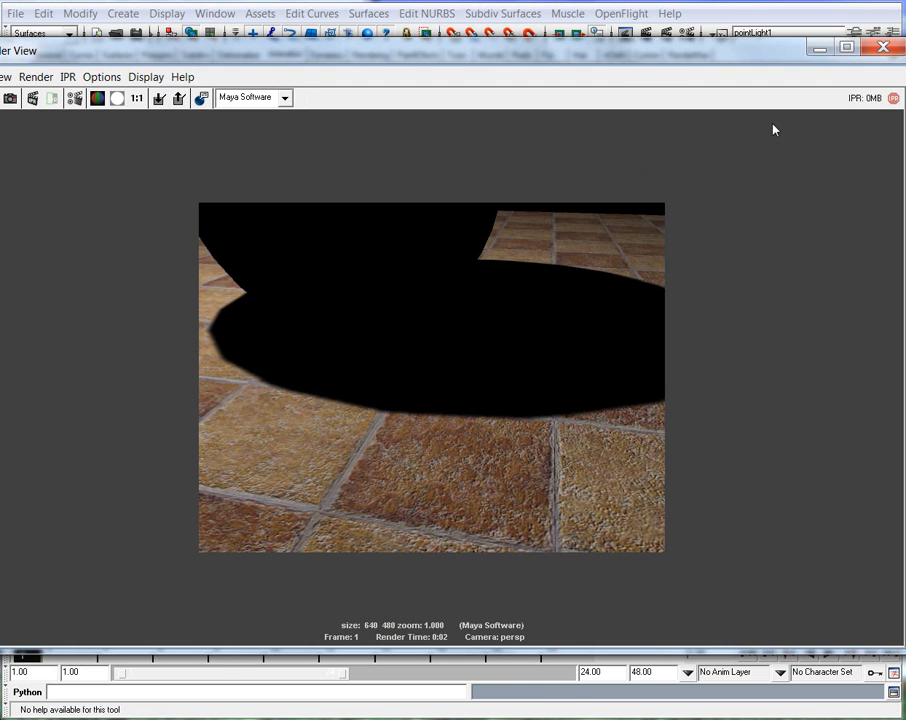
pyautogui.click(815, 49)
# Change the point light's Shadow Color to a dark blue with H 233.91, S 0.843 and V 0.217
pyautogui.moveTo(892, 358); pyautogui.dragTo(892, 322)
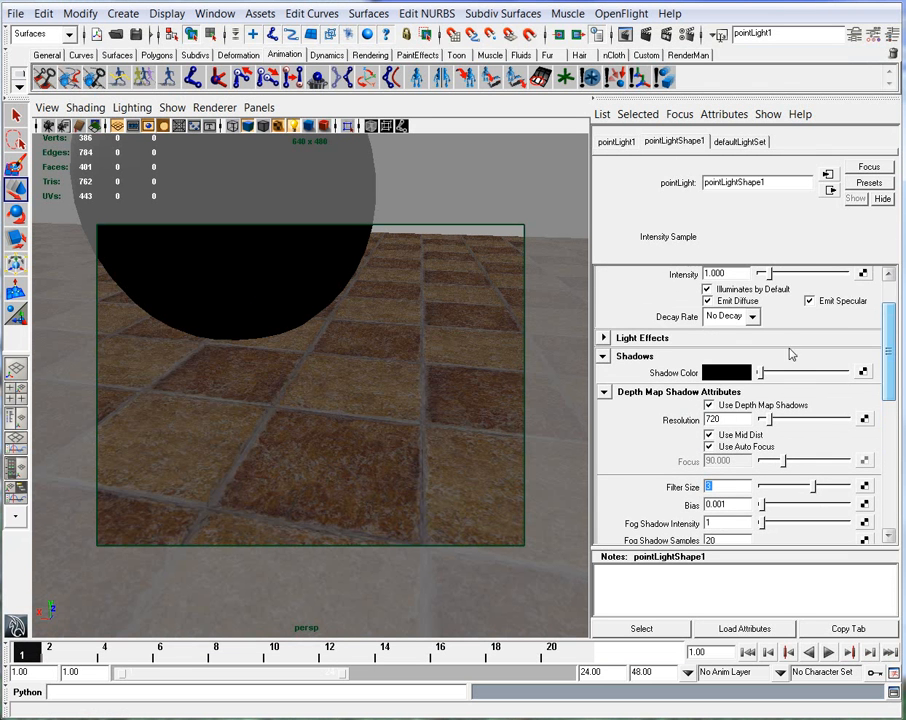
pyautogui.click(726, 372)
pyautogui.moveTo(568, 230); pyautogui.dragTo(560, 243)
pyautogui.moveTo(502, 250); pyautogui.dragTo(502, 234)
pyautogui.click(558, 245)
pyautogui.moveTo(558, 245); pyautogui.dragTo(556, 247)
pyautogui.moveTo(501, 235); pyautogui.dragTo(501, 241)
pyautogui.moveTo(558, 247); pyautogui.dragTo(551, 246)
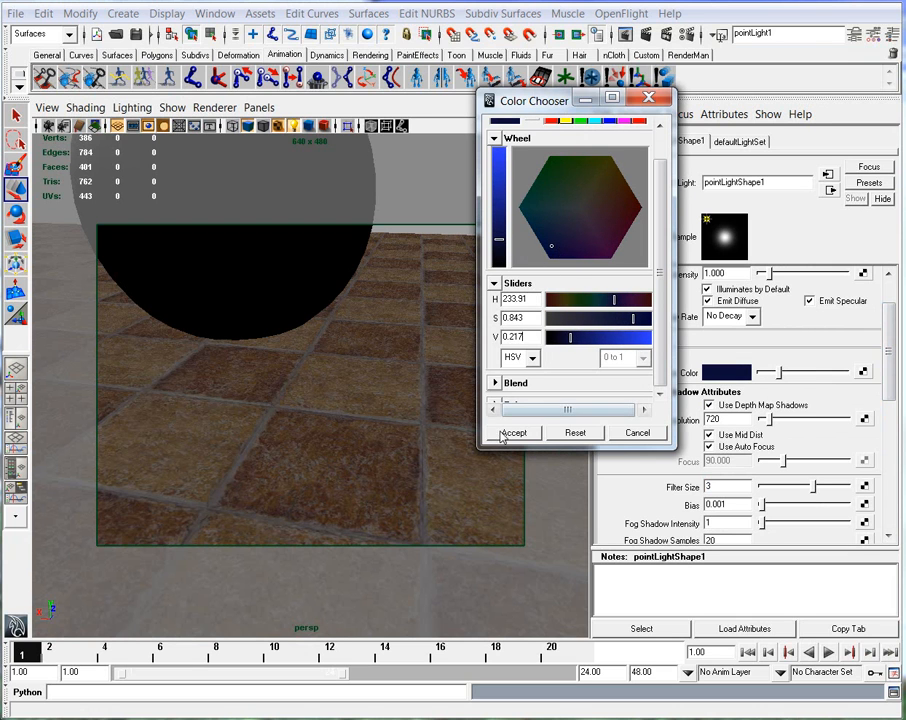
pyautogui.click(505, 433)
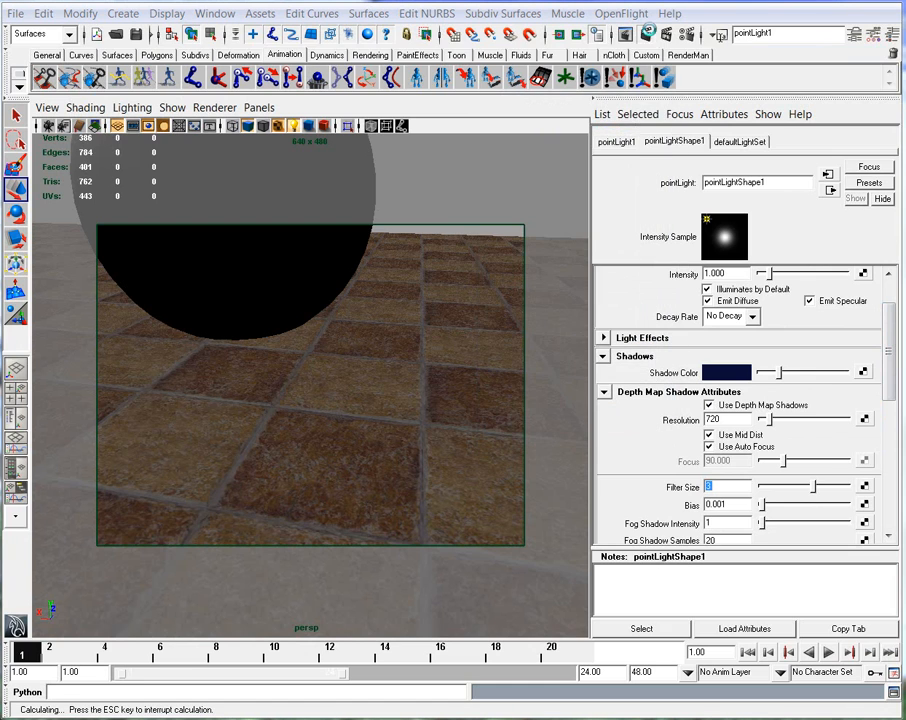
# Render the close-up with the dark blue shadow colour and magnify the image to examine the shadow
pyautogui.click(650, 35)
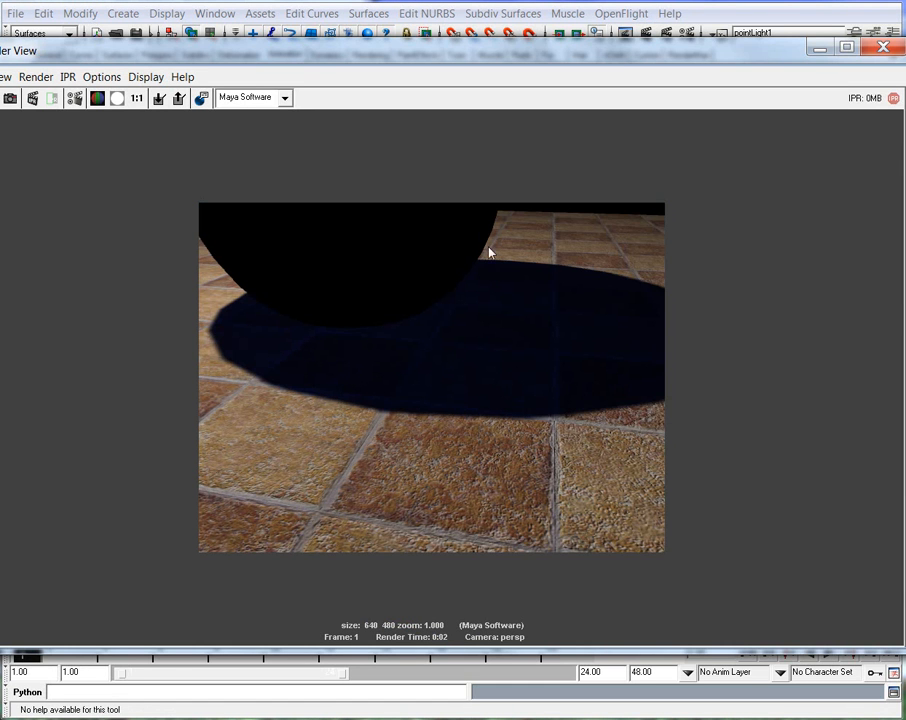
pyautogui.keyDown('alt'); pyautogui.moveTo(376, 364); pyautogui.dragTo(342, 455, button='middle'); pyautogui.keyUp('alt')
pyautogui.keyDown('alt'); pyautogui.moveTo(342, 455); pyautogui.dragTo(434, 461, button='right'); pyautogui.keyUp('alt')
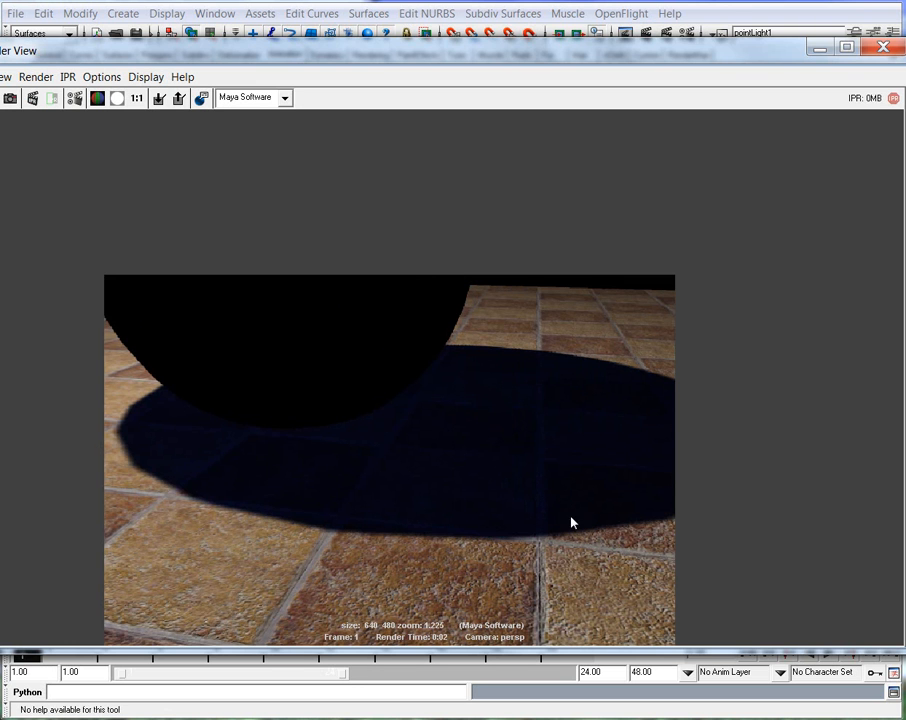
# Darken the point light's blue Shadow Color slightly
pyautogui.click(818, 50)
pyautogui.keyDown('alt'); pyautogui.moveTo(334, 331); pyautogui.dragTo(425, 415, button='middle'); pyautogui.keyUp('alt')
pyautogui.keyDown('alt'); pyautogui.moveTo(425, 415); pyautogui.dragTo(342, 392, button='right'); pyautogui.keyUp('alt')
pyautogui.keyDown('alt'); pyautogui.moveTo(342, 392); pyautogui.dragTo(357, 399, button='middle'); pyautogui.keyUp('alt')
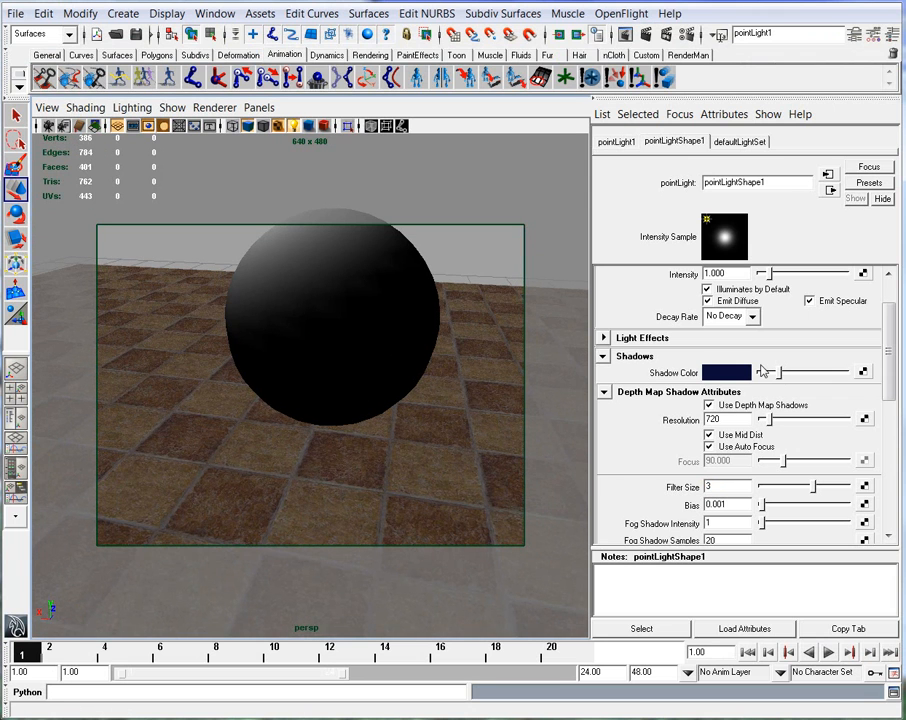
pyautogui.moveTo(777, 373); pyautogui.dragTo(771, 374)
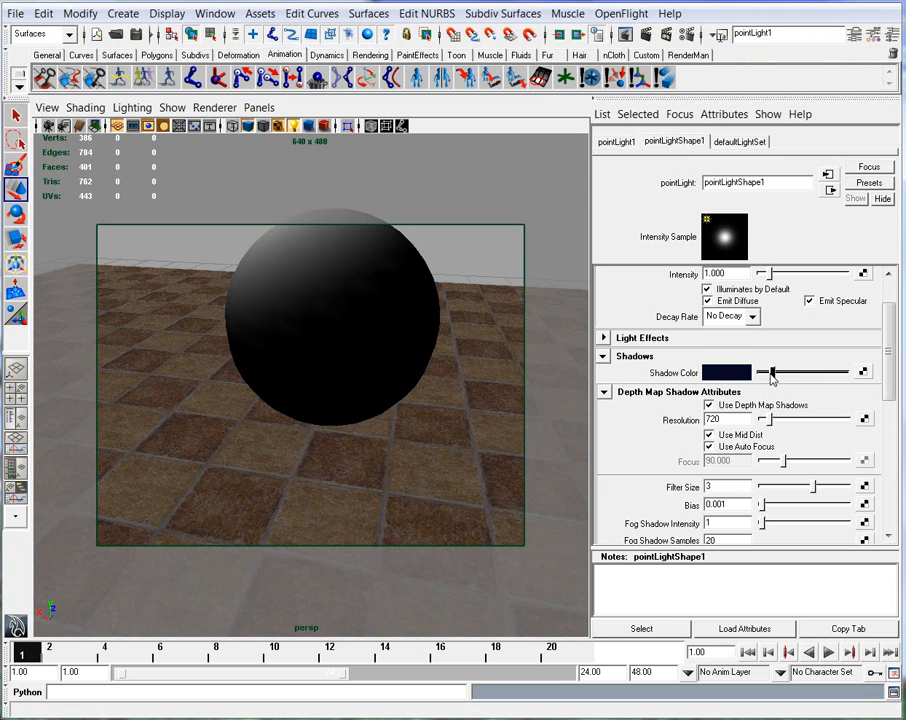
# Set the point light's depth map shadow Resolution to 512 and Filter Size to 2
pyautogui.keyDown('alt'); pyautogui.moveTo(505, 352); pyautogui.dragTo(375, 441, button='right'); pyautogui.keyUp('alt')
pyautogui.keyDown('alt'); pyautogui.moveTo(375, 441); pyautogui.dragTo(368, 430, button='middle'); pyautogui.keyUp('alt')
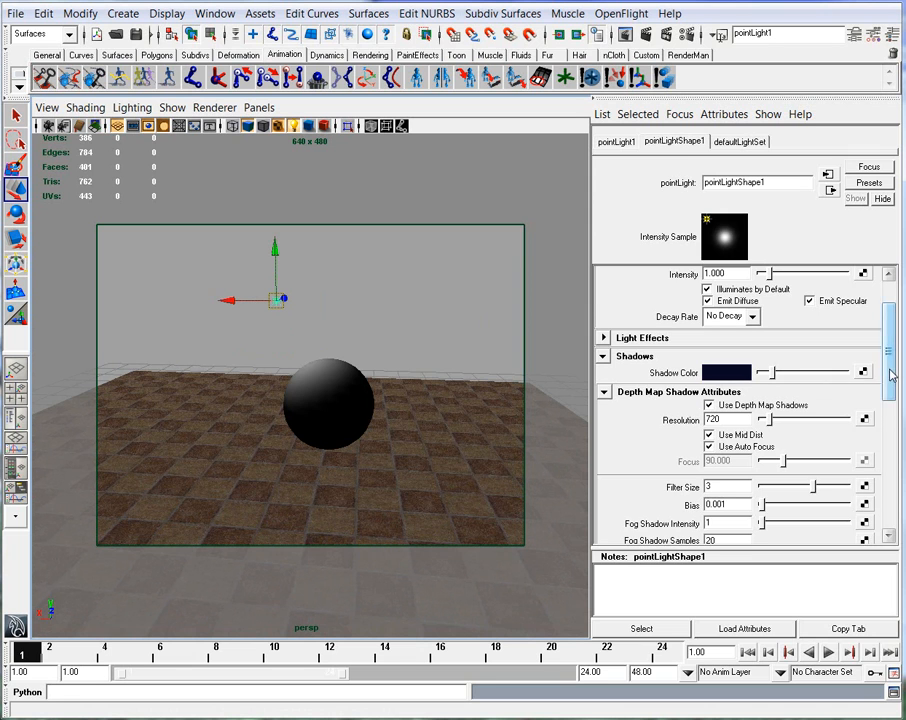
pyautogui.moveTo(889, 371); pyautogui.dragTo(890, 385)
pyautogui.click(720, 369)
pyautogui.click(720, 369)
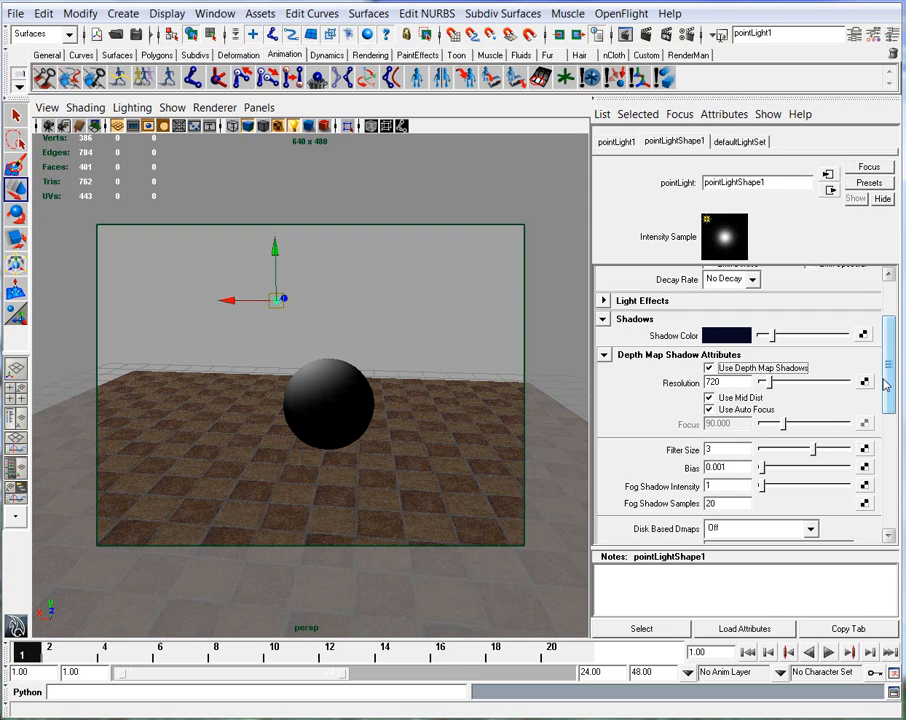
pyautogui.moveTo(721, 383); pyautogui.dragTo(659, 392)
pyautogui.write('512')
pyautogui.press('Return')
pyautogui.click(797, 453)
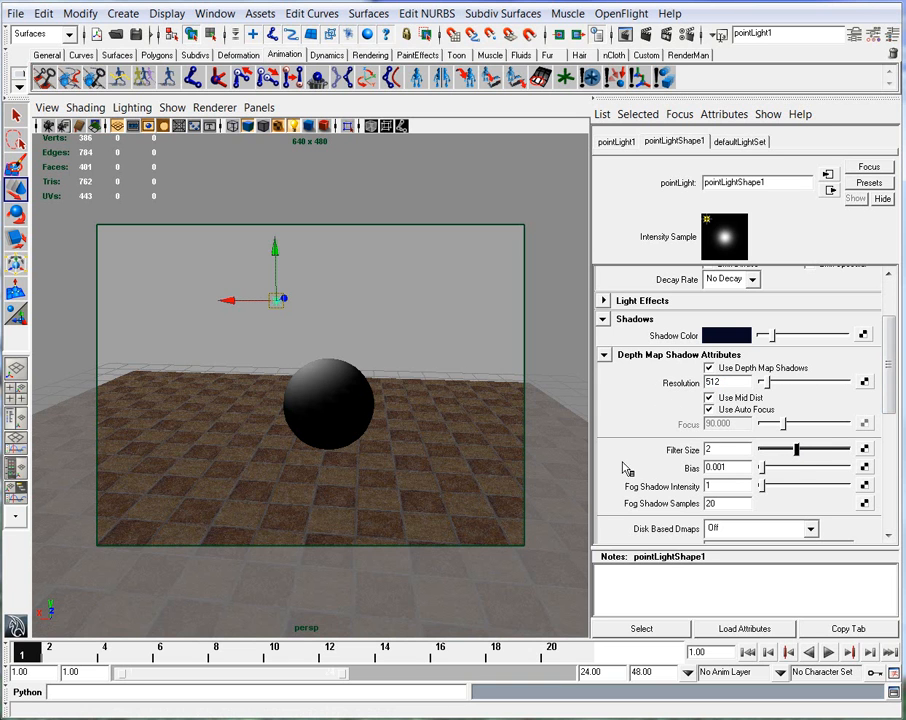
# Render a close view of the sphere and its shadow using the new shadow settings
pyautogui.keyDown('alt'); pyautogui.moveTo(204, 463); pyautogui.dragTo(220, 434, button='middle'); pyautogui.keyUp('alt')
pyautogui.keyDown('alt'); pyautogui.moveTo(220, 434); pyautogui.dragTo(352, 492, button='right'); pyautogui.keyUp('alt')
pyautogui.keyDown('alt'); pyautogui.moveTo(352, 492); pyautogui.dragTo(320, 455); pyautogui.keyUp('alt')
pyautogui.keyDown('alt'); pyautogui.moveTo(320, 455); pyautogui.dragTo(350, 462, button='right'); pyautogui.keyUp('alt')
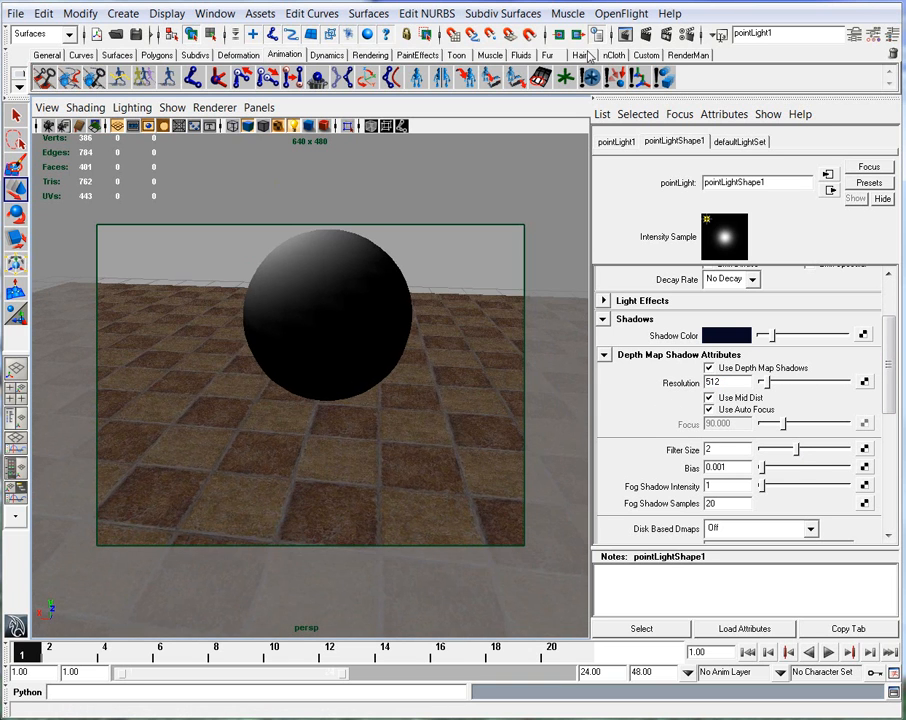
pyautogui.click(645, 36)
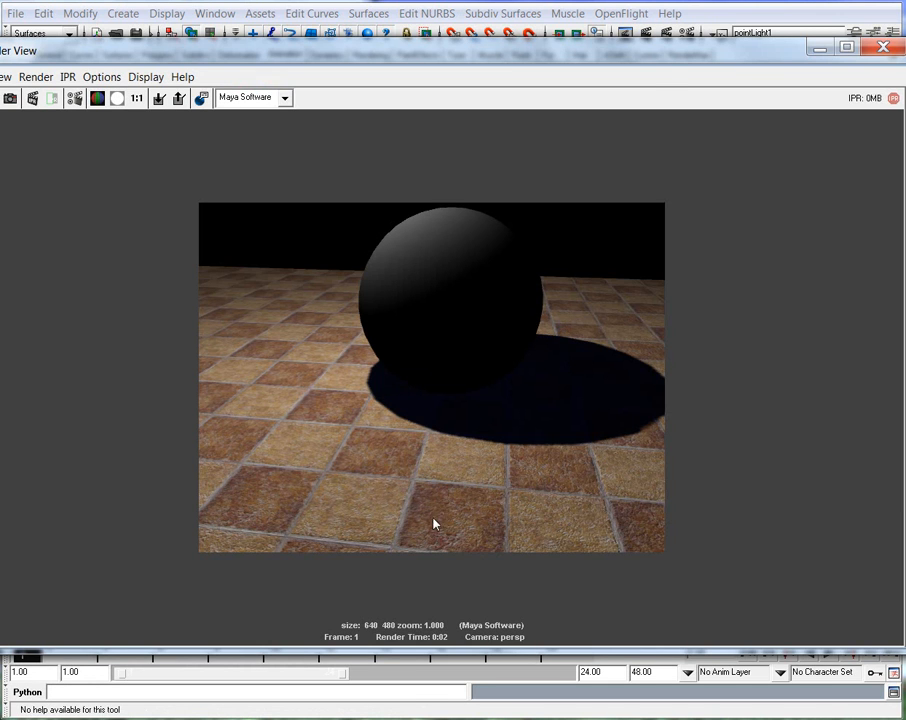
pyautogui.click(819, 48)
# Select the sphere and clear the floor material's node network from the Hypershade work area
pyautogui.keyDown('alt'); pyautogui.moveTo(350, 375); pyautogui.dragTo(170, 280, button='right'); pyautogui.keyUp('alt')
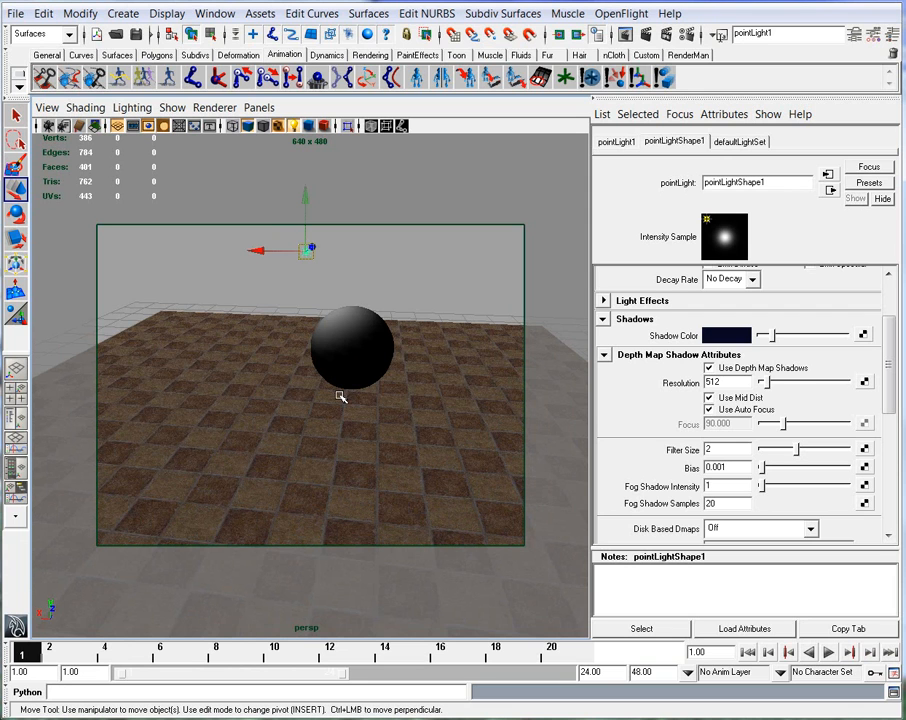
pyautogui.click(251, 415)
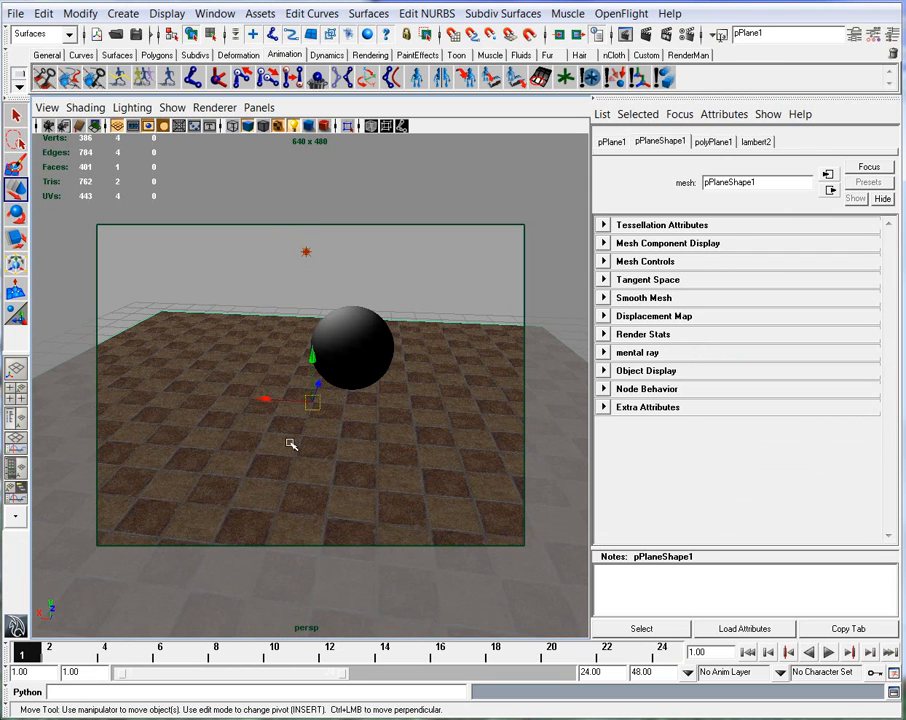
pyautogui.click(347, 352)
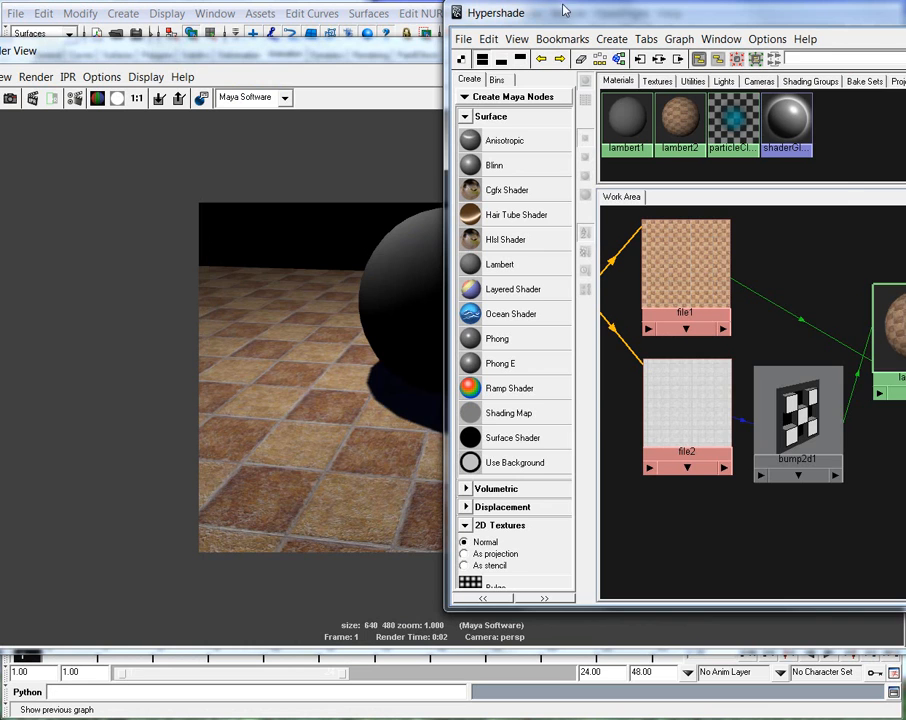
pyautogui.moveTo(576, 40); pyautogui.dragTo(331, 27)
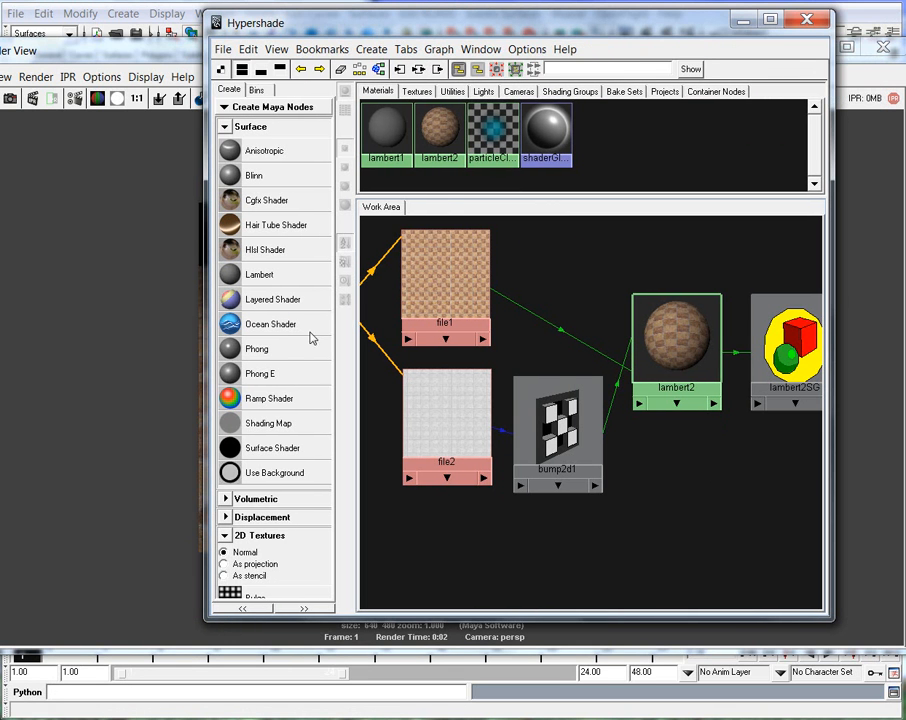
pyautogui.press('a')
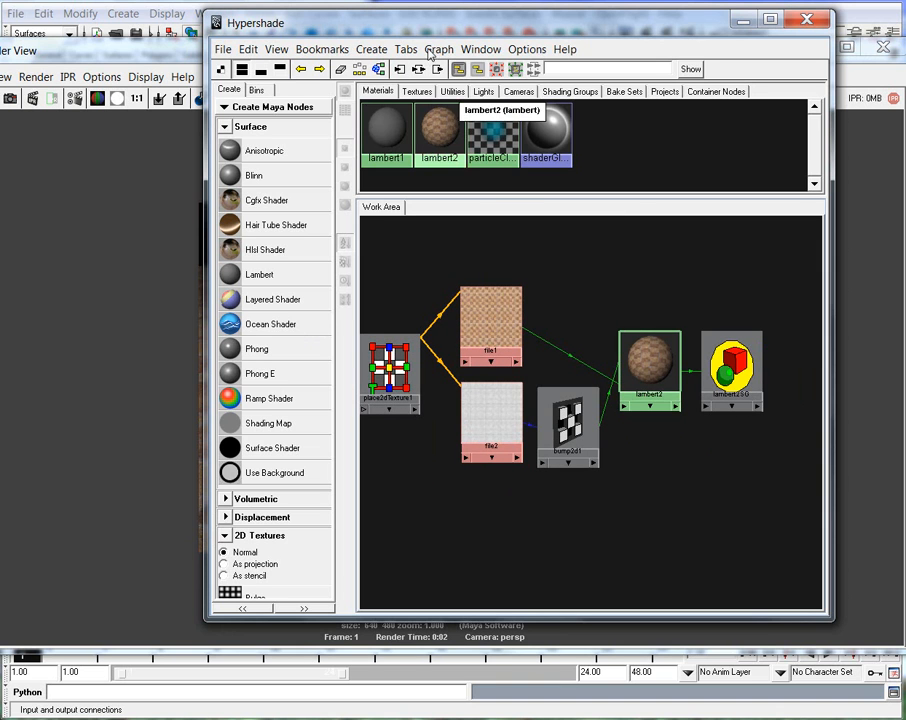
pyautogui.click(432, 51)
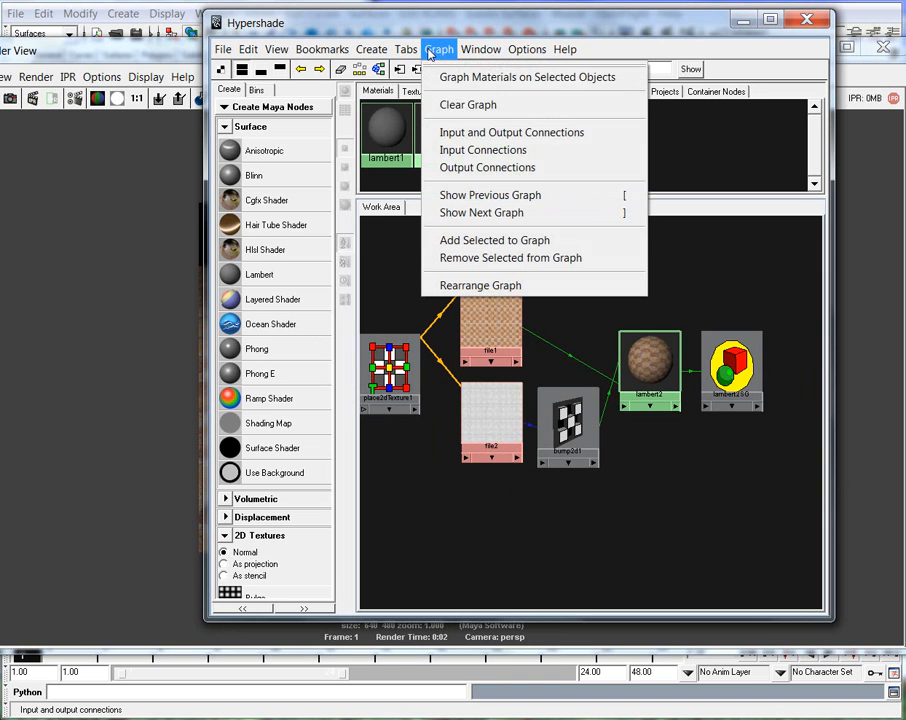
pyautogui.click(468, 106)
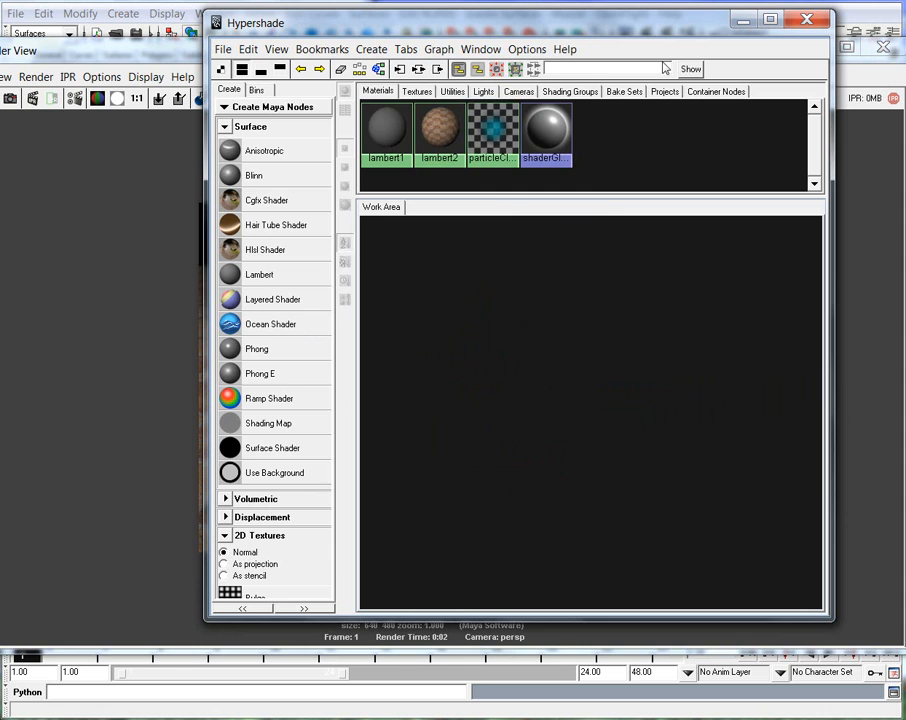
pyautogui.click(743, 19)
pyautogui.click(812, 47)
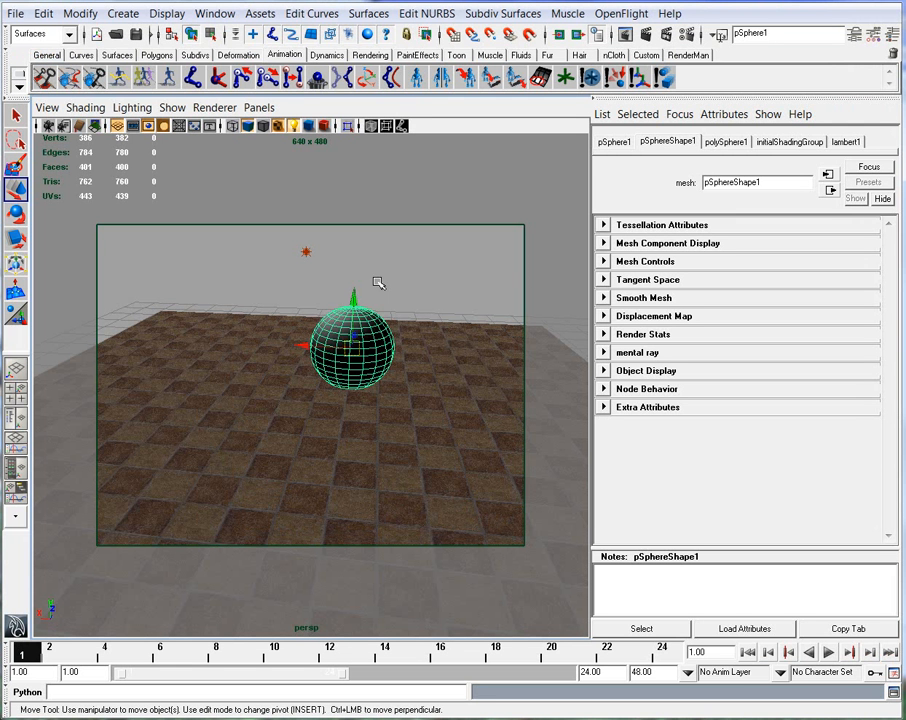
# Save the scene, and narrow the Hypershade window so it sits beside the sphere in the viewport
pyautogui.hotkey('ctrl', 's')
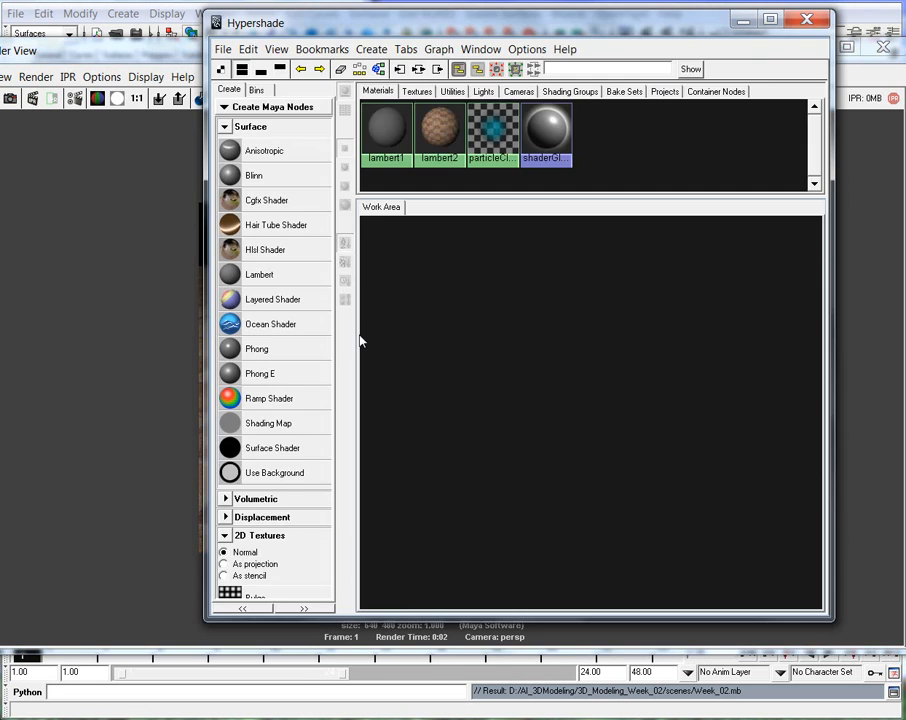
pyautogui.moveTo(712, 22); pyautogui.dragTo(633, 20)
pyautogui.click(819, 47)
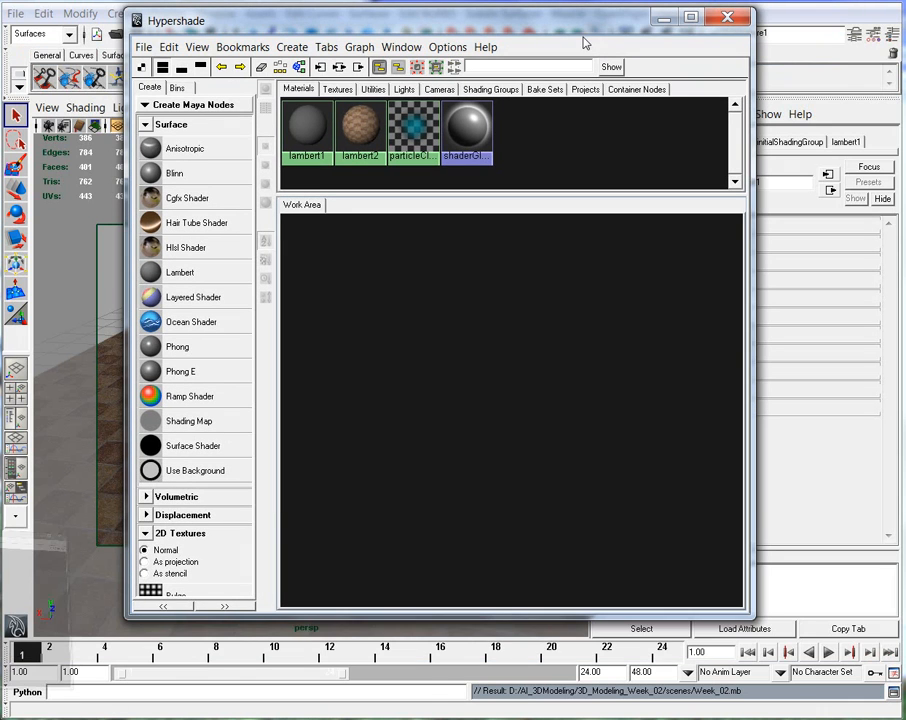
pyautogui.moveTo(568, 18); pyautogui.dragTo(568, 51)
pyautogui.moveTo(300, 52); pyautogui.dragTo(423, 55)
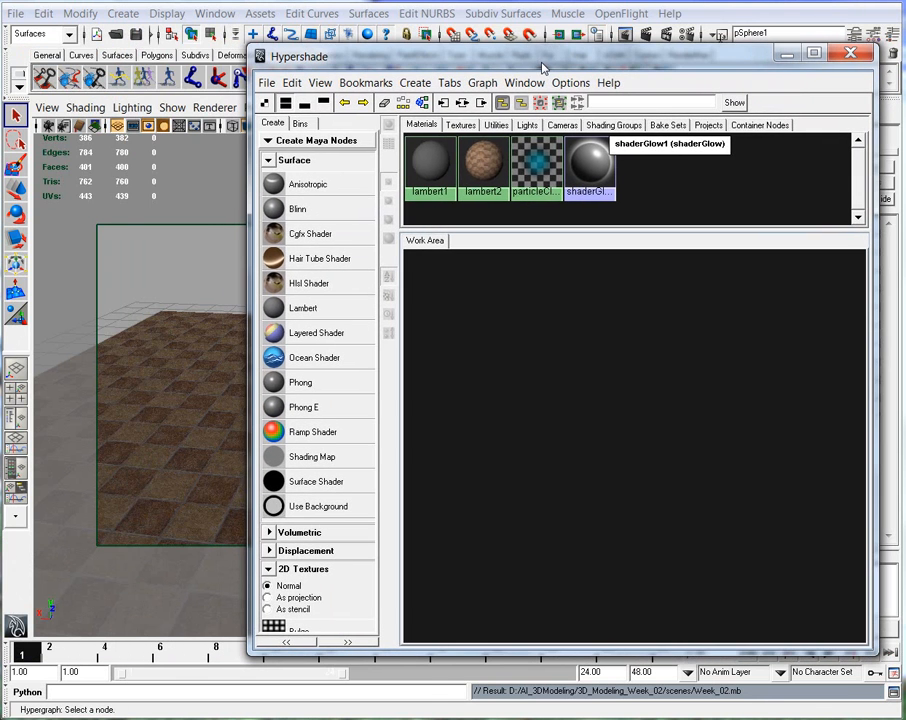
pyautogui.moveTo(246, 46); pyautogui.dragTo(487, 51)
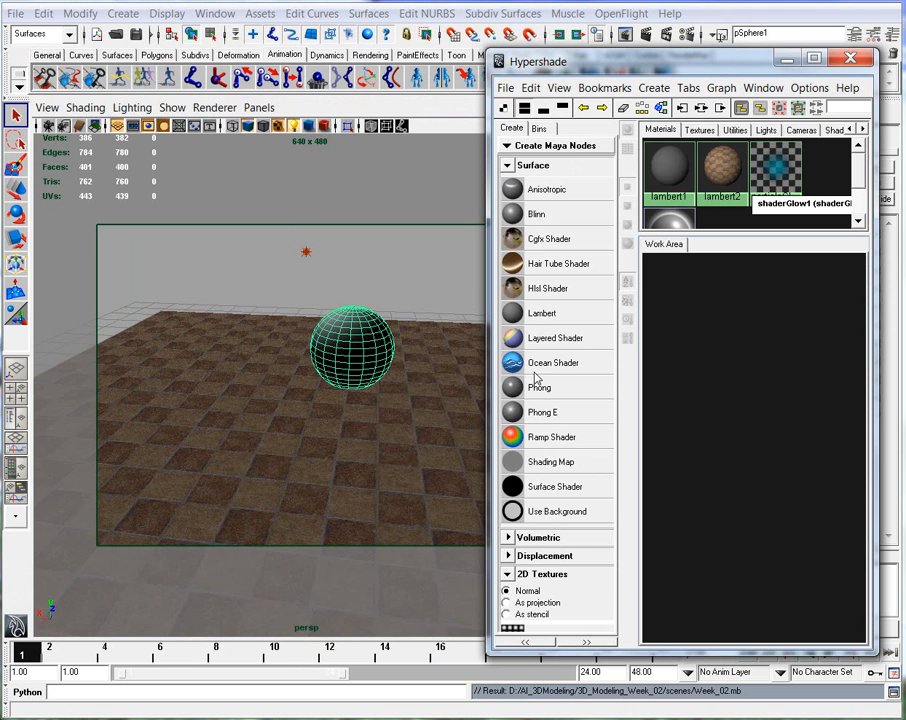
# Create a Phong material in the Hypershade work area
pyautogui.moveTo(514, 393); pyautogui.dragTo(683, 410, button='middle')
pyautogui.keyDown('alt'); pyautogui.moveTo(717, 462); pyautogui.dragTo(785, 469, button='middle'); pyautogui.keyUp('alt')
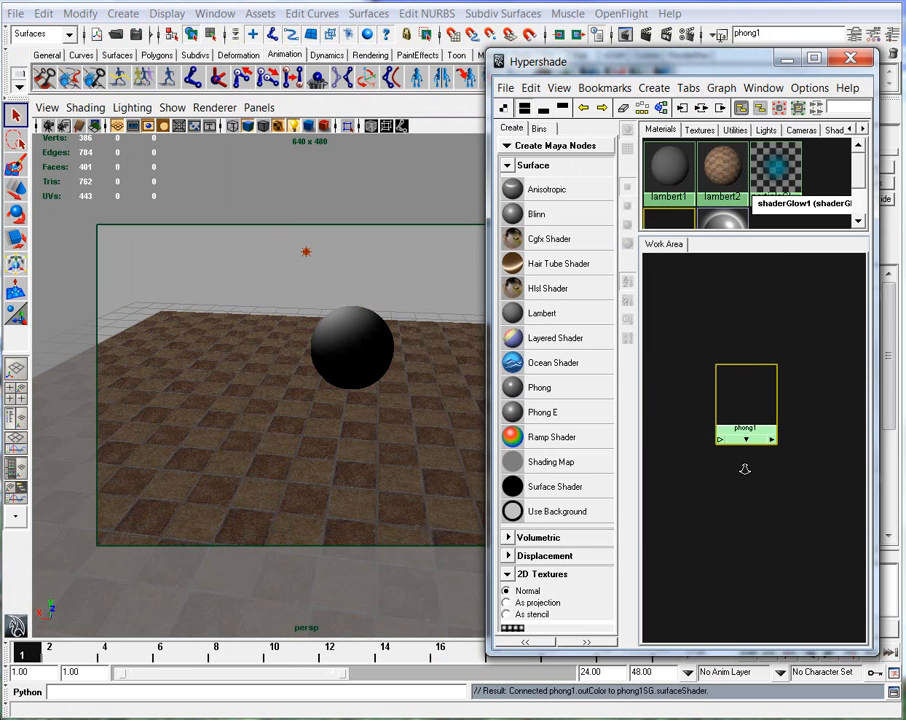
pyautogui.keyDown('alt'); pyautogui.moveTo(744, 467); pyautogui.dragTo(815, 479, button='right'); pyautogui.keyUp('alt')
pyautogui.keyDown('alt'); pyautogui.moveTo(744, 307); pyautogui.dragTo(744, 341, button='middle'); pyautogui.keyUp('alt')
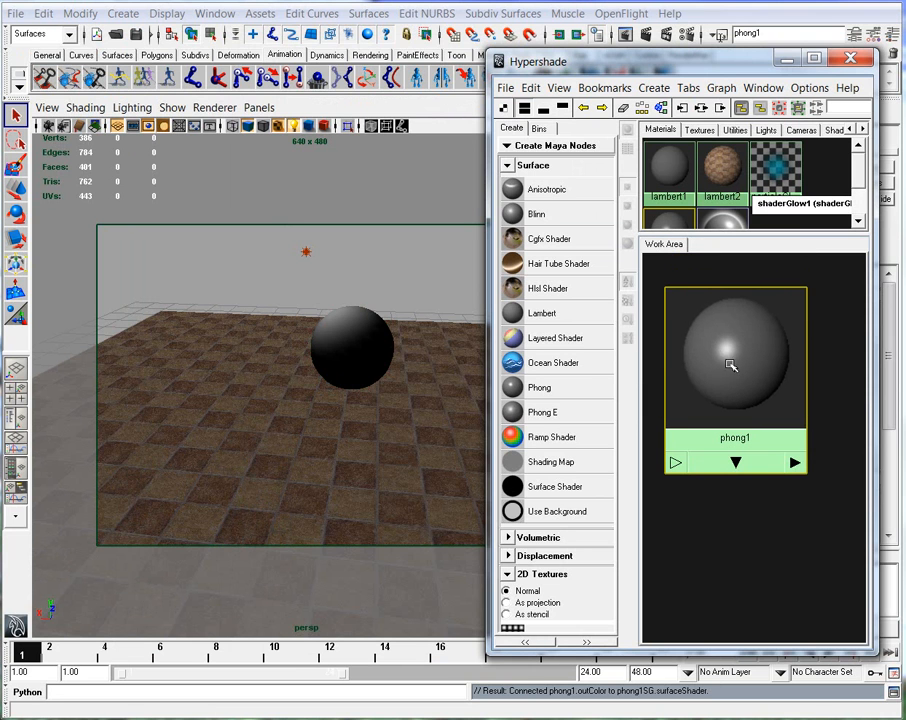
# Assign the new Phong material to the sphere and examine its specular highlight up close
pyautogui.click(304, 254)
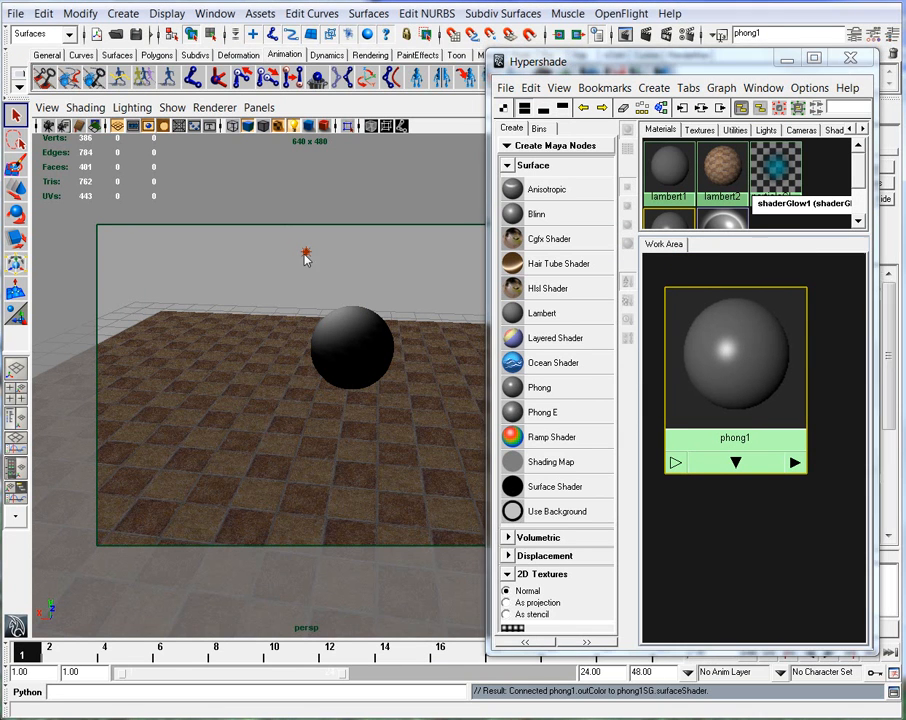
pyautogui.keyDown('alt'); pyautogui.moveTo(319, 283); pyautogui.dragTo(319, 370); pyautogui.keyUp('alt')
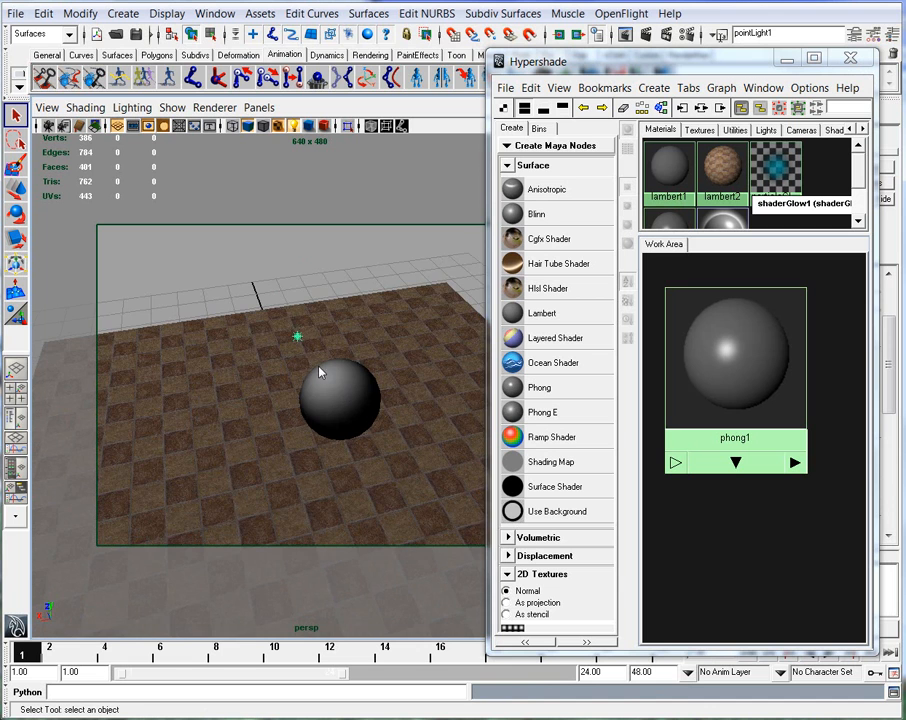
pyautogui.keyDown('alt'); pyautogui.moveTo(317, 404); pyautogui.dragTo(349, 385, button='right'); pyautogui.keyUp('alt')
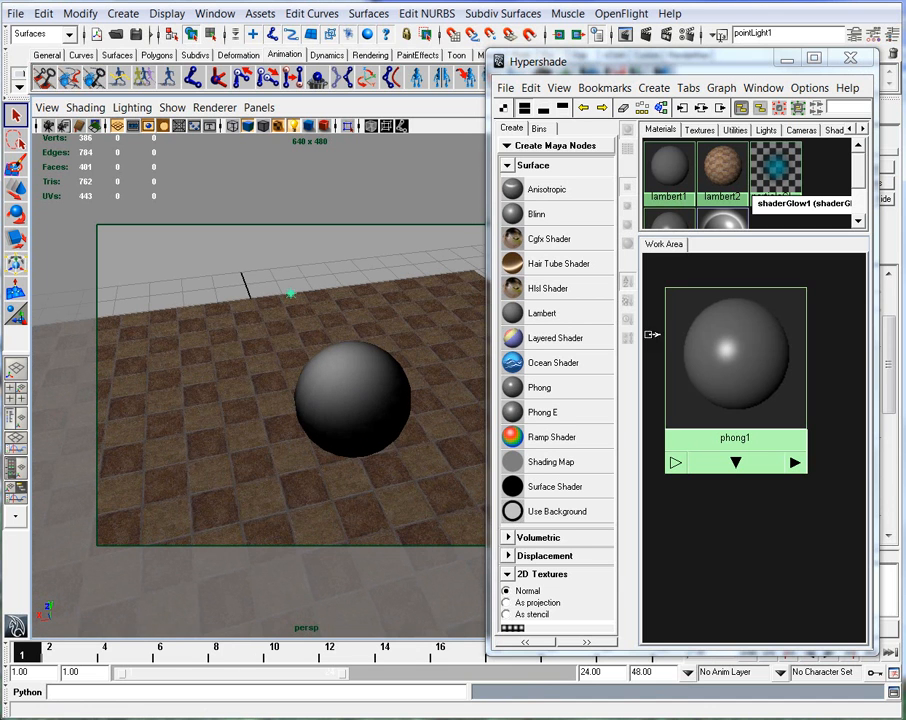
pyautogui.moveTo(738, 356); pyautogui.dragTo(347, 401, button='middle')
pyautogui.click(347, 401)
pyautogui.keyDown('alt'); pyautogui.moveTo(328, 449); pyautogui.dragTo(333, 320, button='right'); pyautogui.keyUp('alt')
pyautogui.click(357, 341)
pyautogui.keyDown('alt'); pyautogui.moveTo(323, 380); pyautogui.dragTo(249, 350); pyautogui.keyUp('alt')
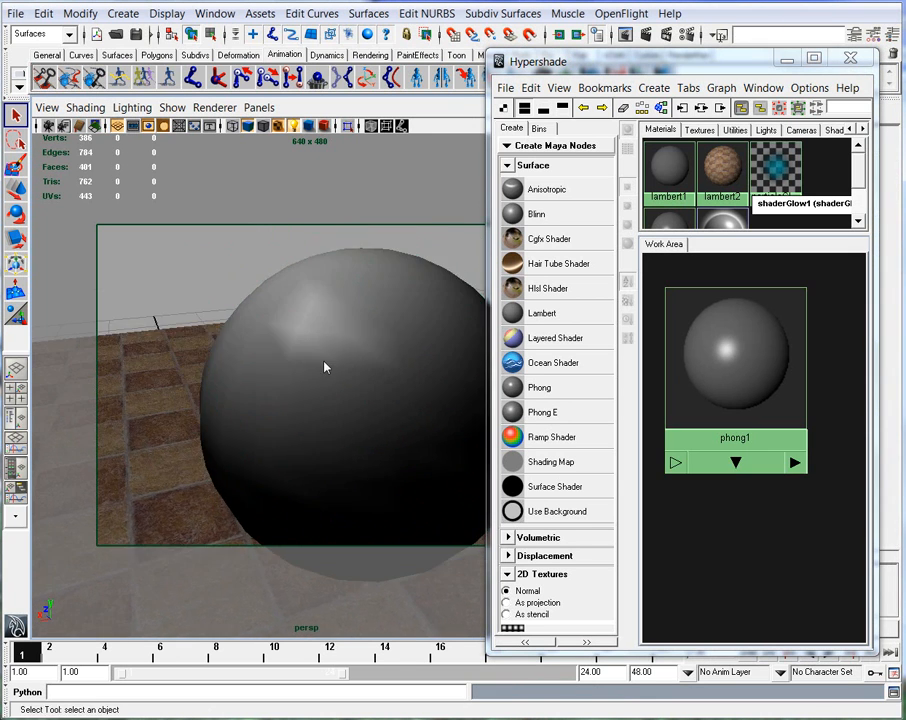
pyautogui.keyDown('alt'); pyautogui.moveTo(301, 397); pyautogui.dragTo(253, 396, button='right'); pyautogui.keyUp('alt')
pyautogui.keyDown('alt'); pyautogui.moveTo(253, 396); pyautogui.dragTo(243, 418); pyautogui.keyUp('alt')
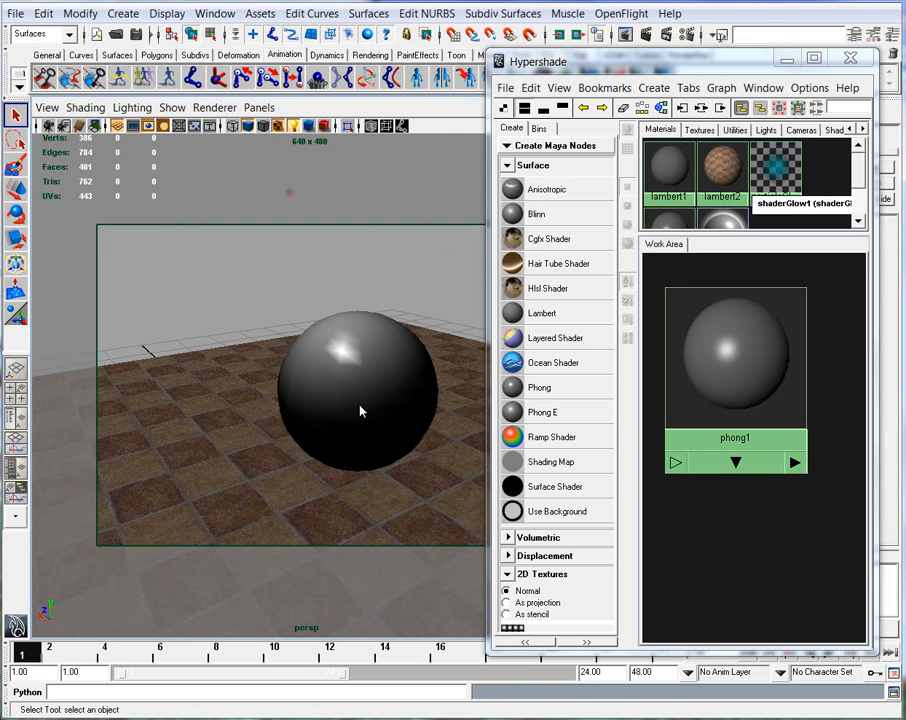
# Set the sphere's Phong material Color to black
pyautogui.click(360, 410)
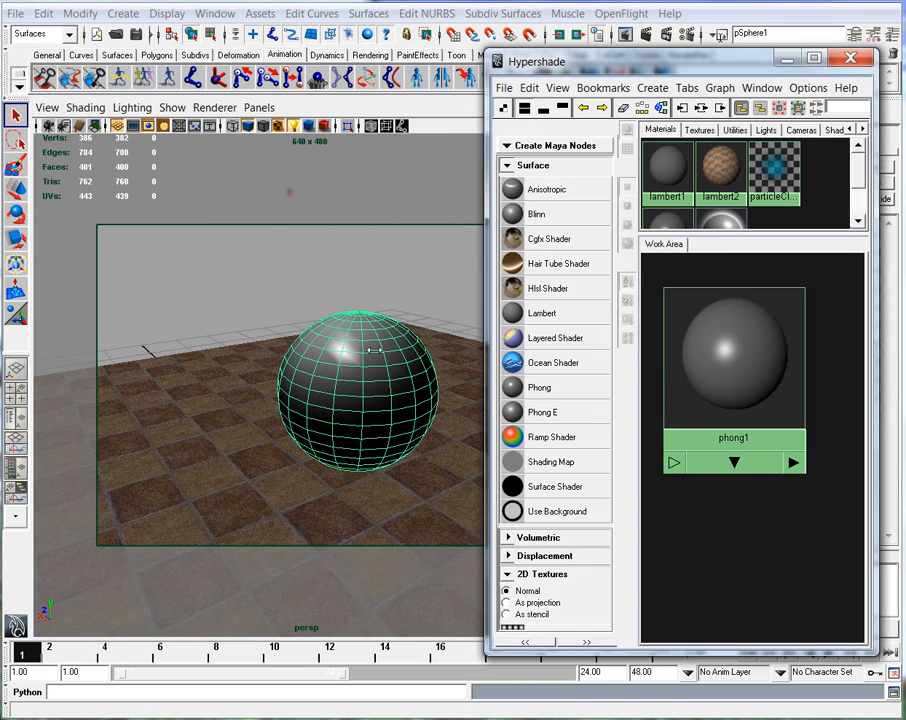
pyautogui.moveTo(490, 366); pyautogui.dragTo(272, 366)
pyautogui.moveTo(495, 364); pyautogui.dragTo(604, 386)
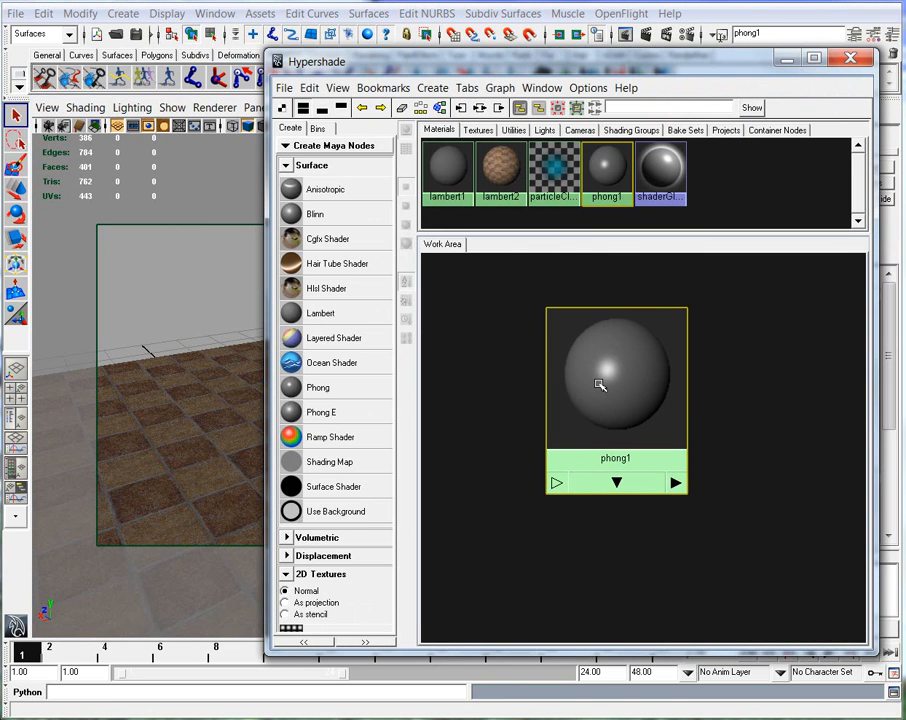
pyautogui.moveTo(635, 62); pyautogui.dragTo(253, 36)
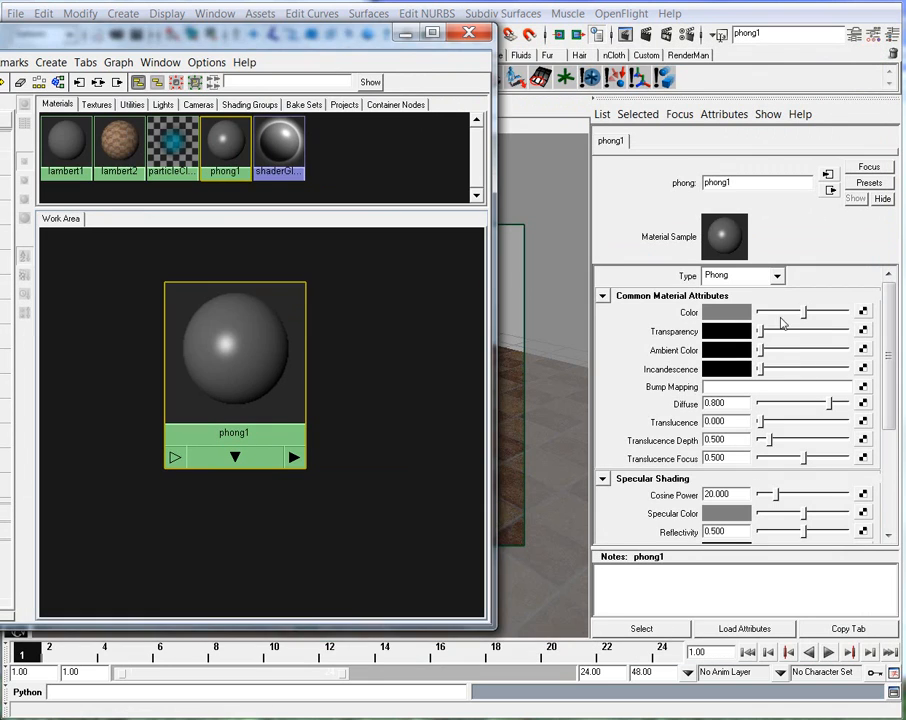
pyautogui.moveTo(805, 312); pyautogui.dragTo(760, 312)
# Render the scene with the black Phong sphere and examine its highlight and shadow
pyautogui.moveTo(278, 35); pyautogui.dragTo(831, 297)
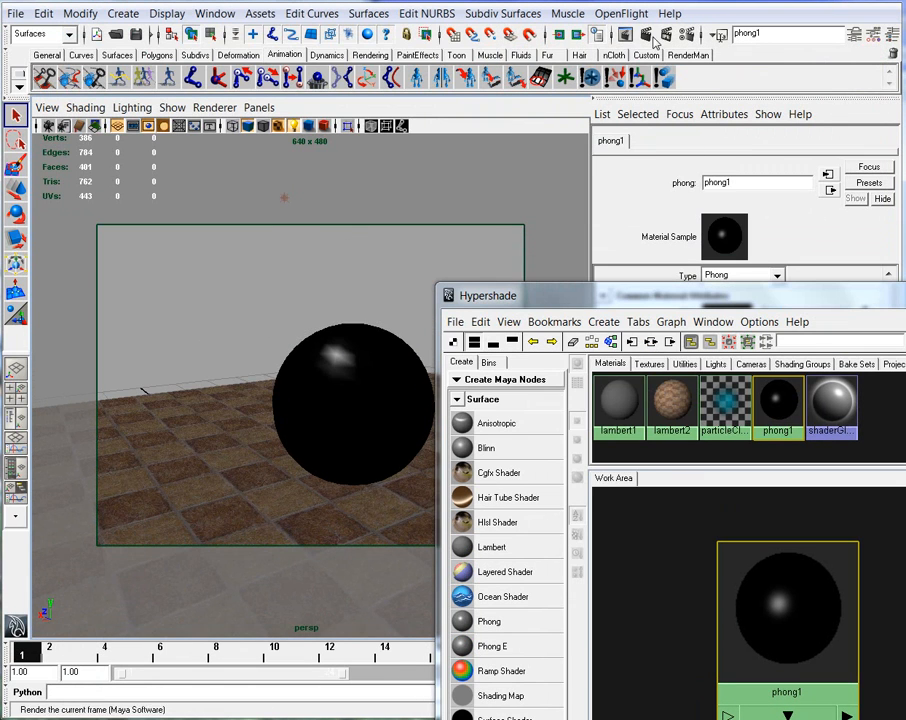
pyautogui.click(558, 33)
pyautogui.keyDown('alt'); pyautogui.moveTo(412, 441); pyautogui.dragTo(323, 461, button='middle'); pyautogui.keyUp('alt')
pyautogui.keyDown('alt'); pyautogui.moveTo(340, 460); pyautogui.dragTo(530, 451, button='right'); pyautogui.keyUp('alt')
pyautogui.keyDown('alt'); pyautogui.moveTo(357, 481); pyautogui.dragTo(394, 459, button='middle'); pyautogui.keyUp('alt')
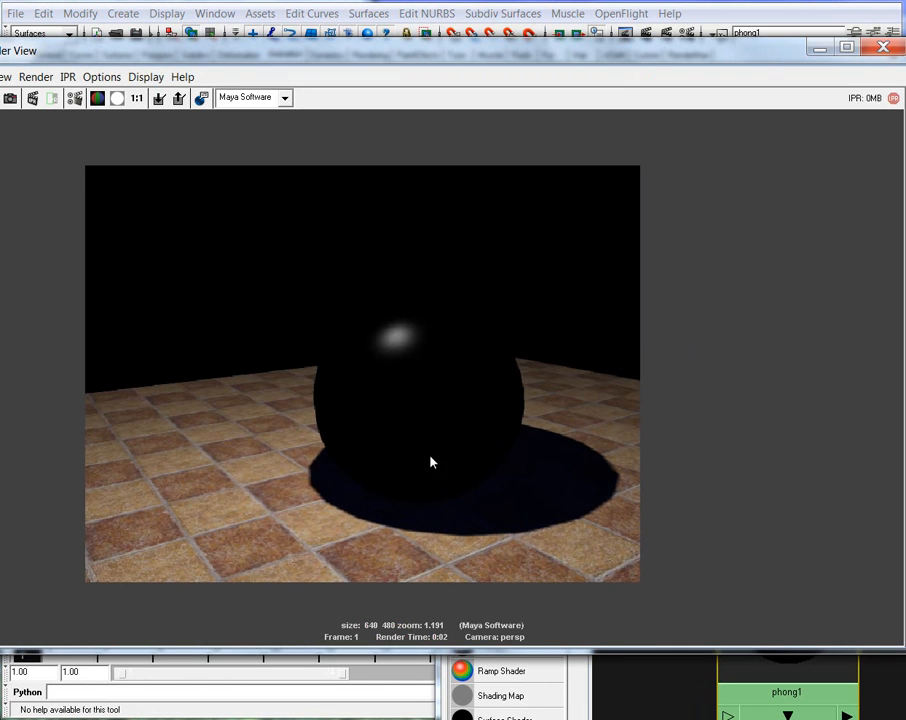
pyautogui.keyDown('alt'); pyautogui.moveTo(390, 457); pyautogui.dragTo(378, 457, button='right'); pyautogui.keyUp('alt')
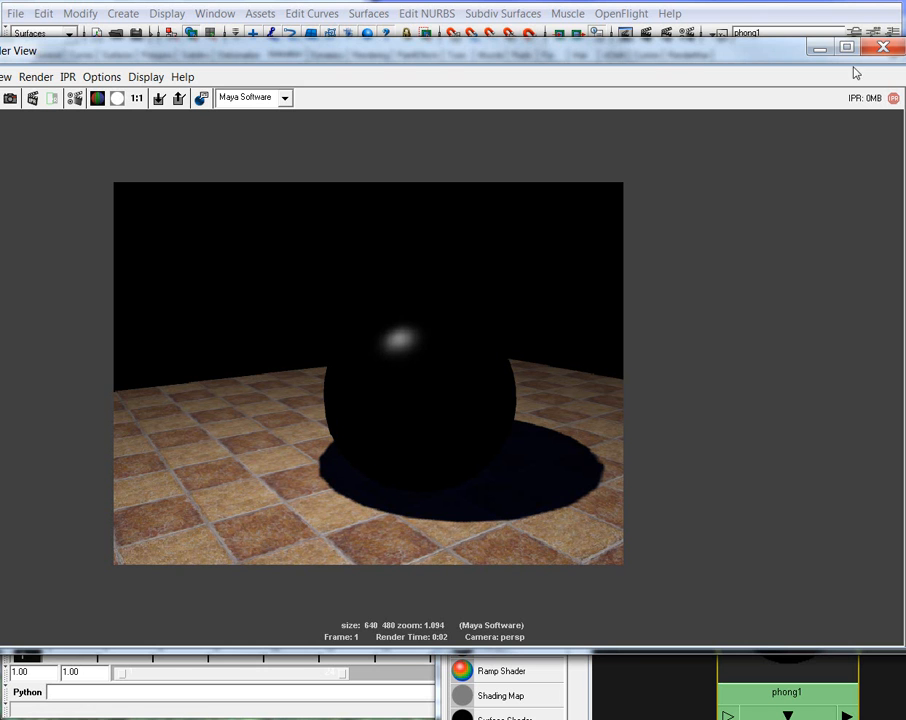
pyautogui.click(820, 50)
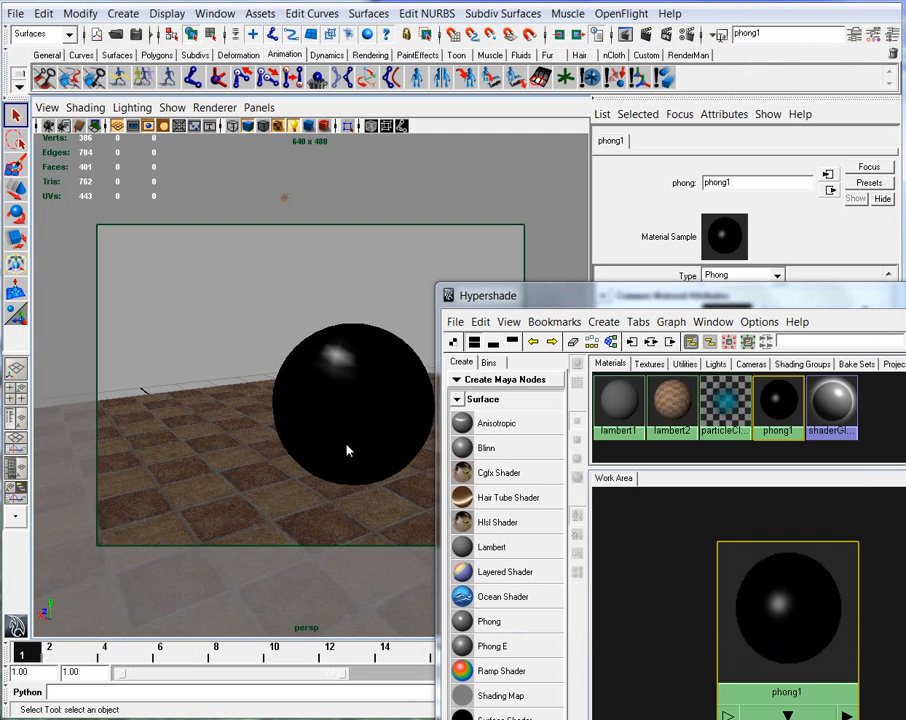
# Duplicate the tiled floor plane, rotate the copy upright and move it to the floor's edge as a wall
pyautogui.scroll(-7, 345, 450)
pyautogui.keyDown('alt'); pyautogui.moveTo(325, 478); pyautogui.dragTo(312, 474, button='middle'); pyautogui.keyUp('alt')
pyautogui.click(338, 454)
pyautogui.keyDown('alt'); pyautogui.moveTo(268, 438); pyautogui.dragTo(314, 462); pyautogui.keyUp('alt')
pyautogui.hotkey('ctrl', 'd')
pyautogui.press('e')
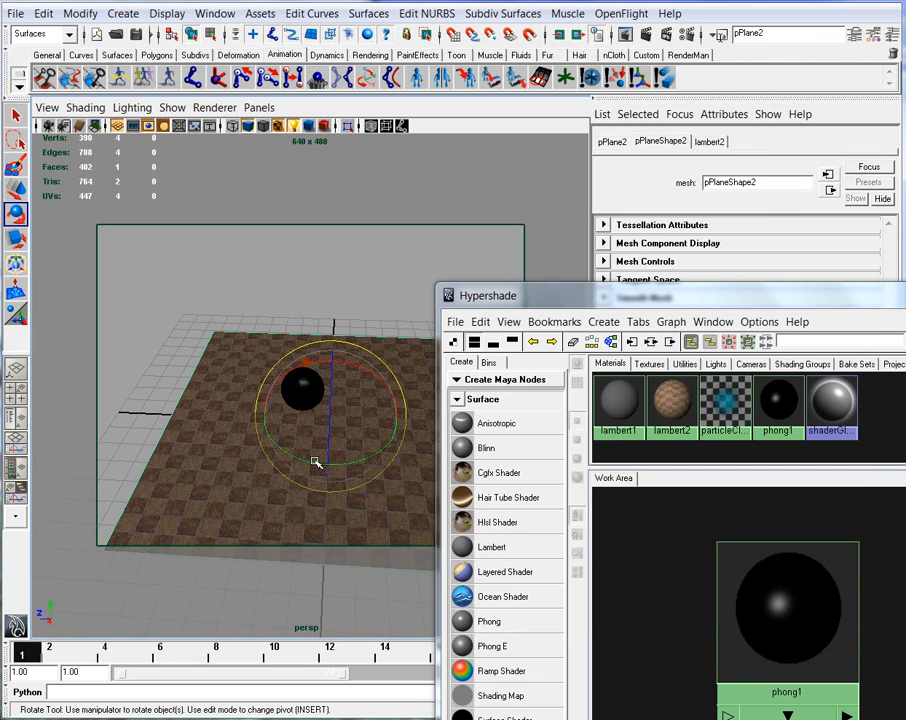
pyautogui.moveTo(373, 381); pyautogui.dragTo(265, 367)
pyautogui.press('w')
pyautogui.moveTo(265, 413); pyautogui.dragTo(131, 410)
# Make a second wall from another upright duplicate of the tiled plane, placed at the adjacent floor edge to form a corner behind the sphere
pyautogui.keyDown('alt'); pyautogui.moveTo(330, 500); pyautogui.dragTo(243, 491); pyautogui.keyUp('alt')
pyautogui.click(324, 446)
pyautogui.hotkey('ctrl', 'd')
pyautogui.press('e')
pyautogui.moveTo(227, 391); pyautogui.dragTo(318, 358)
pyautogui.press('w')
pyautogui.moveTo(252, 410); pyautogui.dragTo(406, 396)
pyautogui.click(378, 184)
pyautogui.keyDown('alt'); pyautogui.moveTo(406, 396); pyautogui.dragTo(424, 420, button='right'); pyautogui.keyUp('alt')
pyautogui.keyDown('alt'); pyautogui.moveTo(350, 442); pyautogui.dragTo(334, 443, button='middle'); pyautogui.keyUp('alt')
pyautogui.keyDown('alt'); pyautogui.moveTo(334, 443); pyautogui.dragTo(350, 445); pyautogui.keyUp('alt')
pyautogui.keyDown('alt'); pyautogui.moveTo(350, 445); pyautogui.dragTo(363, 446, button='right'); pyautogui.keyUp('alt')
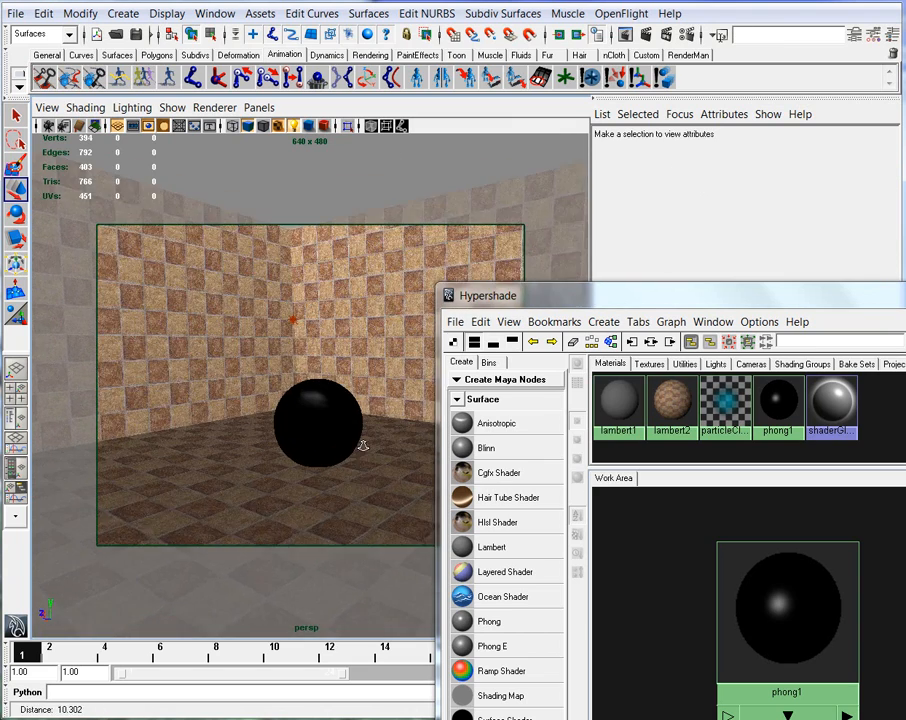
# Render the black sphere in front of the tiled wall corner and examine the enlarged result
pyautogui.keyDown('alt'); pyautogui.moveTo(363, 446); pyautogui.dragTo(378, 511); pyautogui.keyUp('alt')
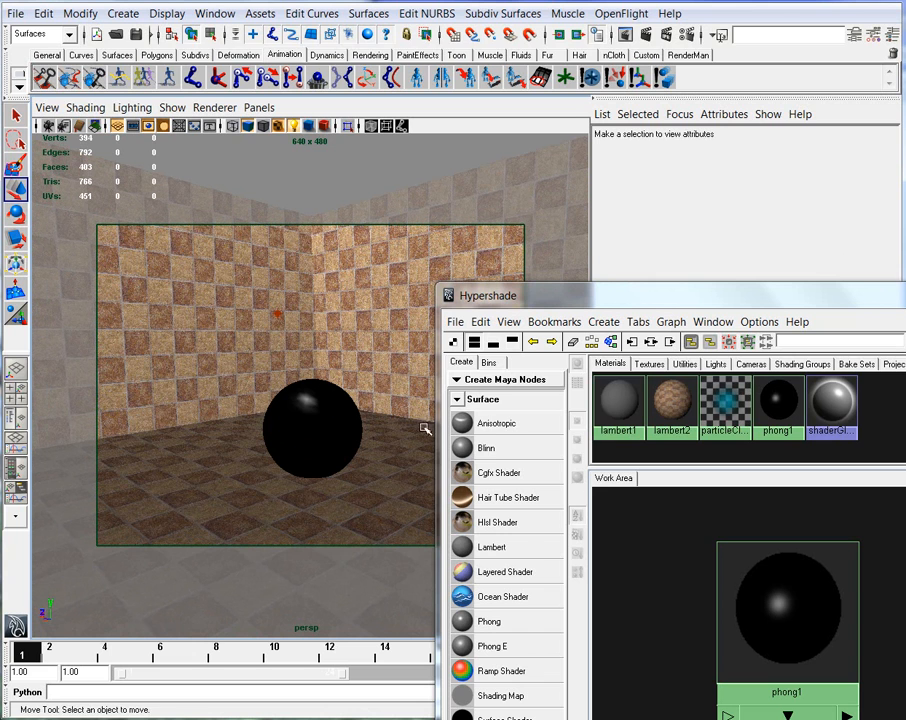
pyautogui.click(648, 33)
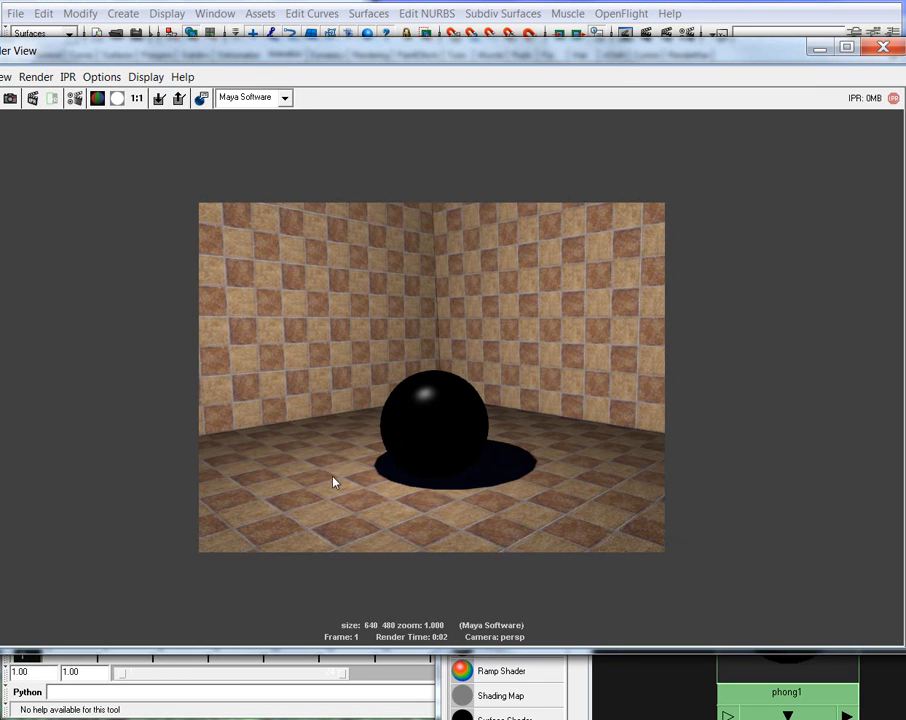
pyautogui.keyDown('alt'); pyautogui.moveTo(340, 475); pyautogui.dragTo(508, 493, button='right'); pyautogui.keyUp('alt')
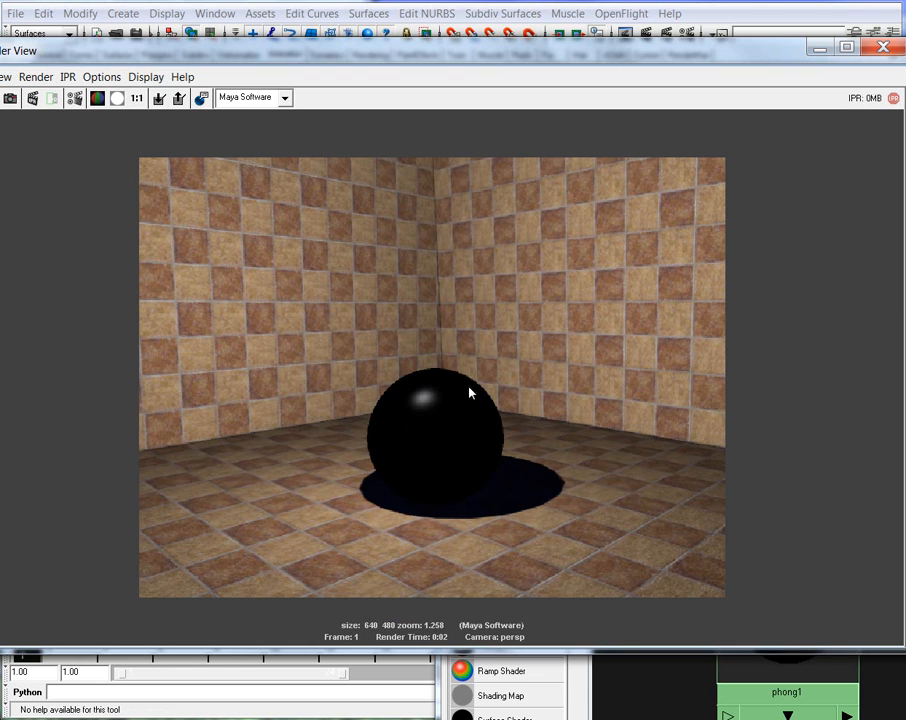
pyautogui.click(819, 47)
# Render a closer view of the black sphere and its floor shadow from a different angle
pyautogui.keyDown('alt'); pyautogui.moveTo(336, 457); pyautogui.dragTo(358, 504, button='right'); pyautogui.keyUp('alt')
pyautogui.keyDown('alt'); pyautogui.moveTo(358, 504); pyautogui.dragTo(319, 489); pyautogui.keyUp('alt')
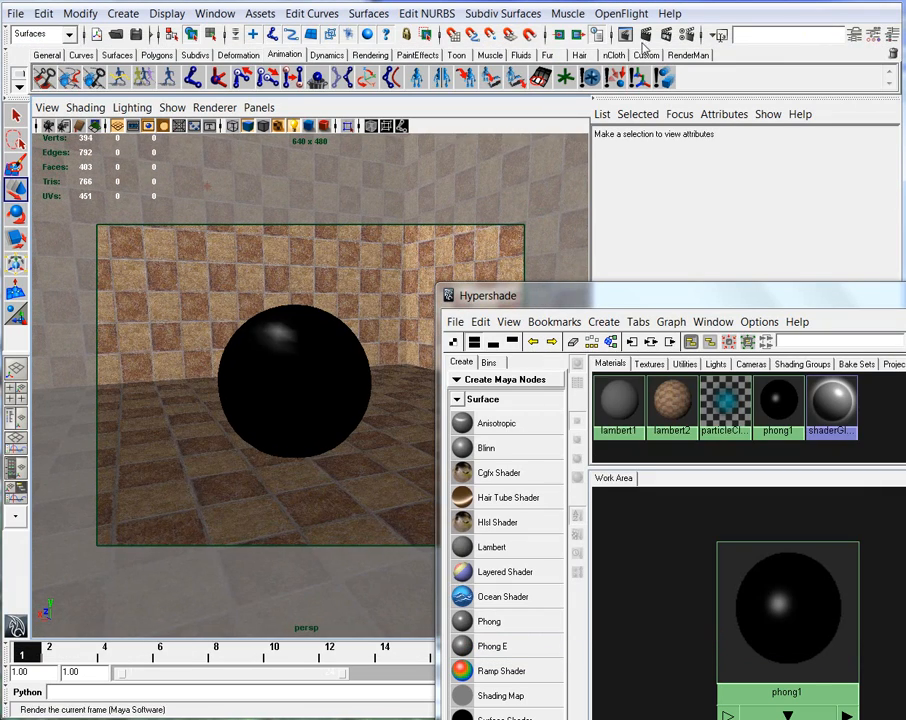
pyautogui.click(645, 36)
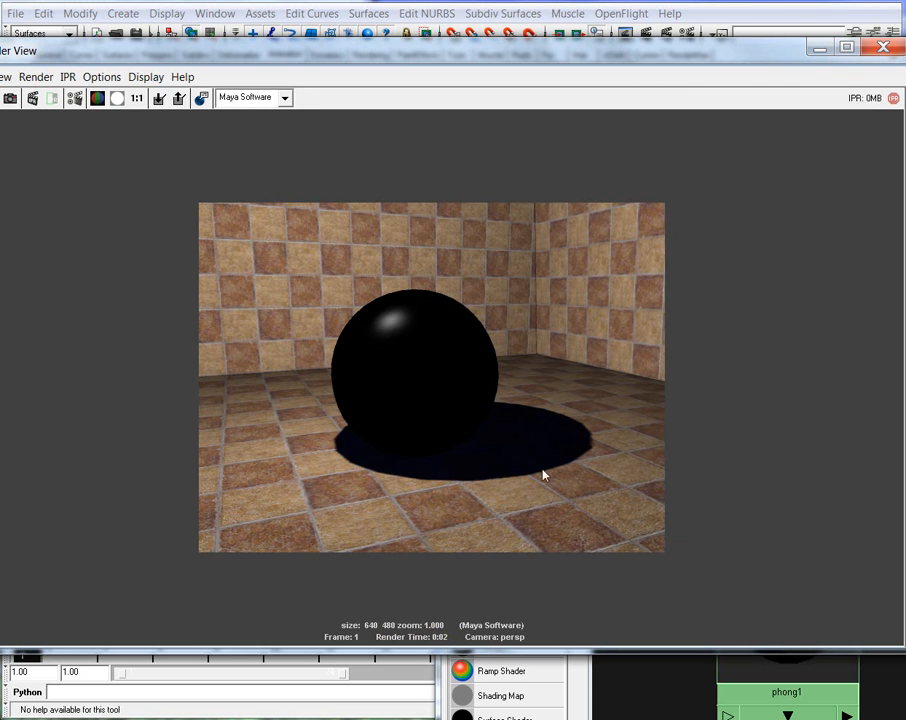
pyautogui.click(819, 47)
# Raise the Incandescence of the sphere's Phong material to a medium grey and render the scene
pyautogui.moveTo(711, 303); pyautogui.dragTo(659, 70)
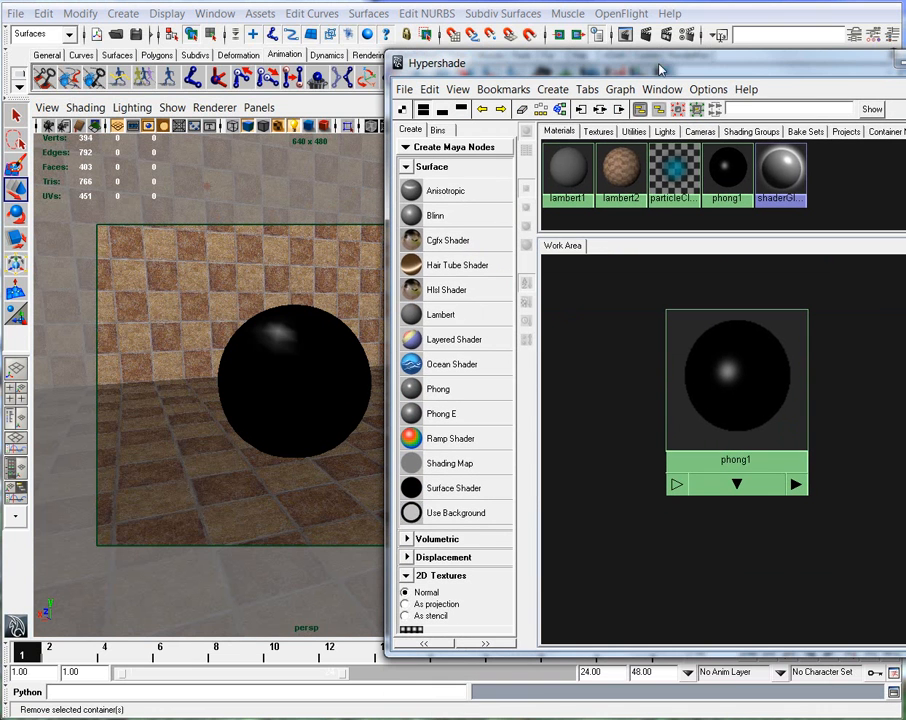
pyautogui.click(742, 390)
pyautogui.moveTo(798, 68); pyautogui.dragTo(390, 57)
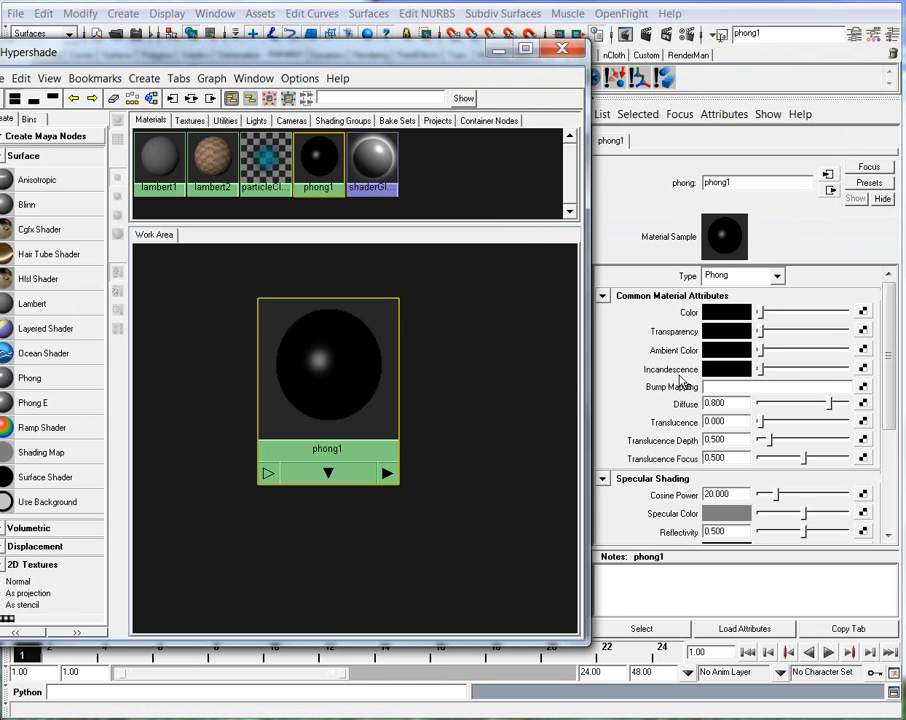
pyautogui.moveTo(760, 370); pyautogui.dragTo(815, 373)
pyautogui.moveTo(389, 59); pyautogui.dragTo(842, 380)
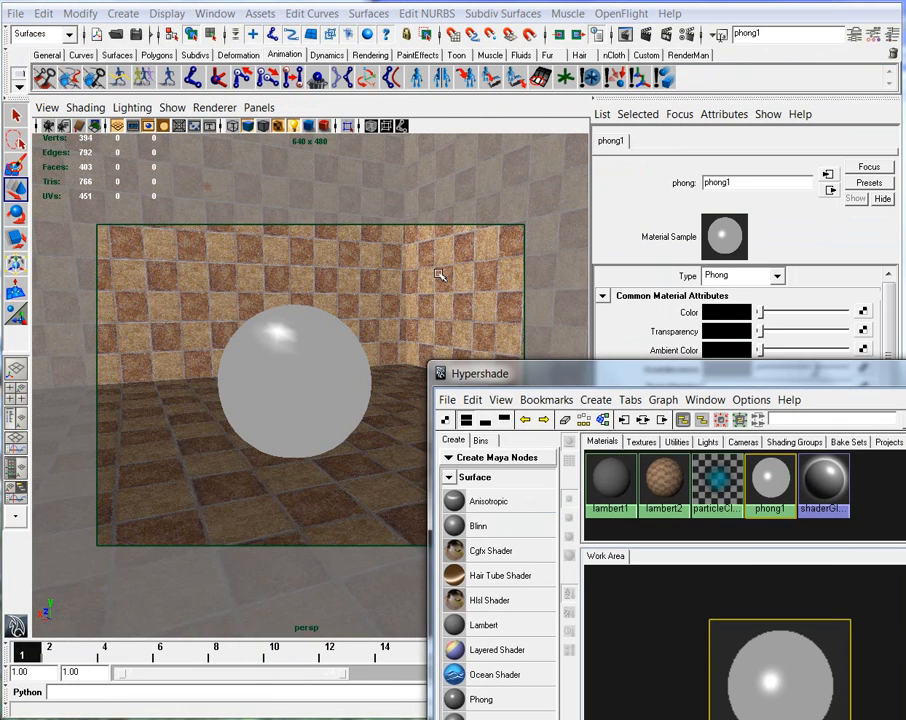
pyautogui.click(645, 33)
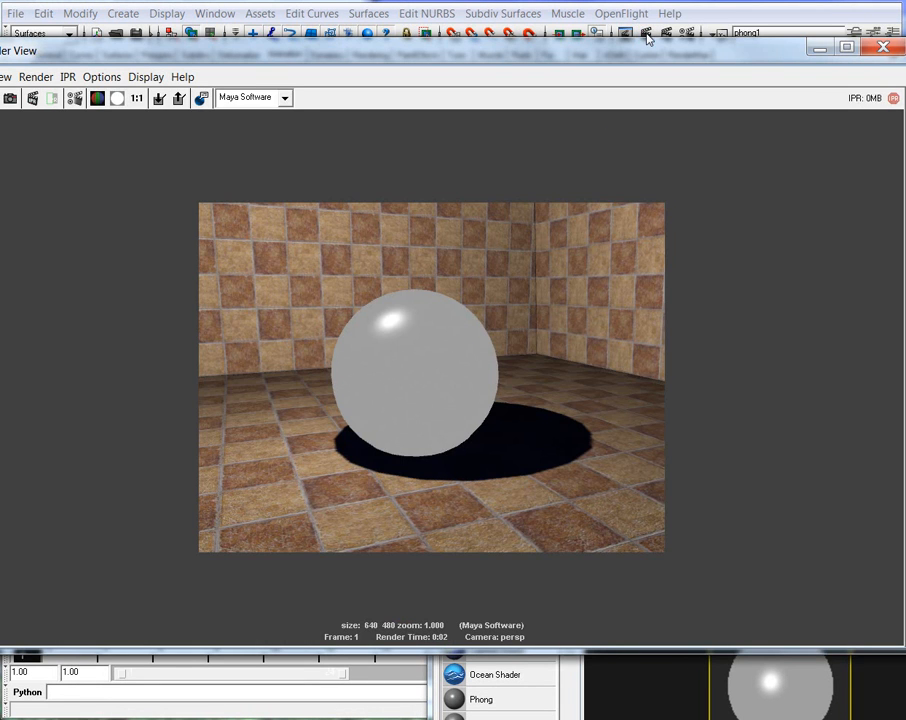
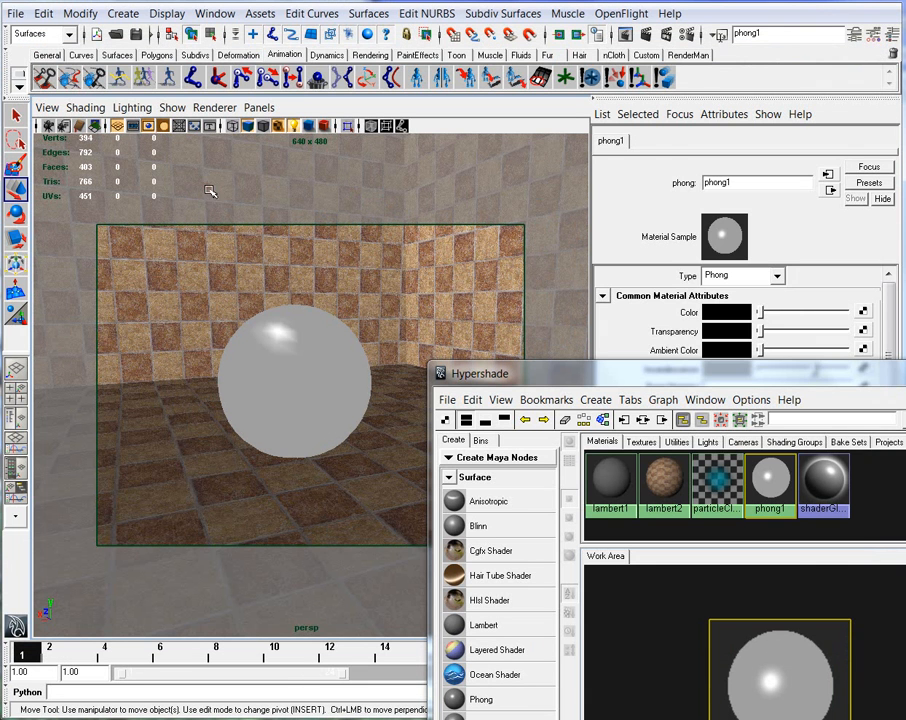
# Move the point light out of the tiled corner to the far side of one wall
pyautogui.click(208, 190)
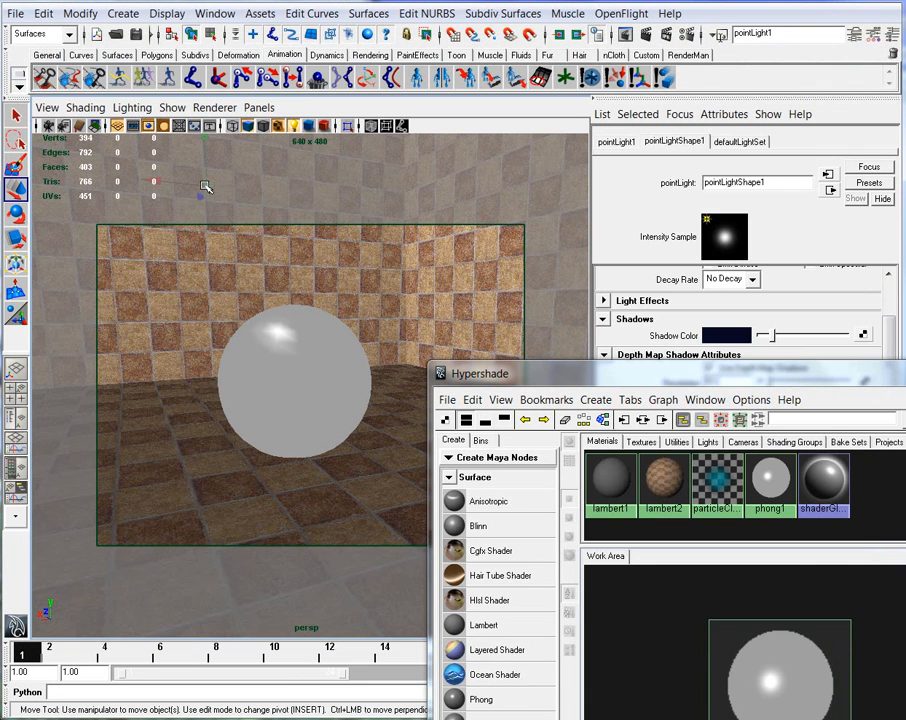
pyautogui.keyDown('alt'); pyautogui.moveTo(322, 294); pyautogui.dragTo(256, 346, button='right'); pyautogui.keyUp('alt')
pyautogui.keyDown('alt'); pyautogui.moveTo(258, 386); pyautogui.dragTo(264, 430); pyautogui.keyUp('alt')
pyautogui.moveTo(228, 362); pyautogui.dragTo(552, 348)
pyautogui.keyDown('alt'); pyautogui.moveTo(370, 306); pyautogui.dragTo(228, 318); pyautogui.keyUp('alt')
pyautogui.keyDown('alt'); pyautogui.moveTo(228, 318); pyautogui.dragTo(281, 294, button='middle'); pyautogui.keyUp('alt')
pyautogui.keyDown('alt'); pyautogui.moveTo(281, 294); pyautogui.dragTo(390, 290); pyautogui.keyUp('alt')
pyautogui.keyDown('alt'); pyautogui.moveTo(390, 290); pyautogui.dragTo(322, 310, button='right'); pyautogui.keyUp('alt')
pyautogui.keyDown('alt'); pyautogui.moveTo(250, 345); pyautogui.dragTo(301, 377); pyautogui.keyUp('alt')
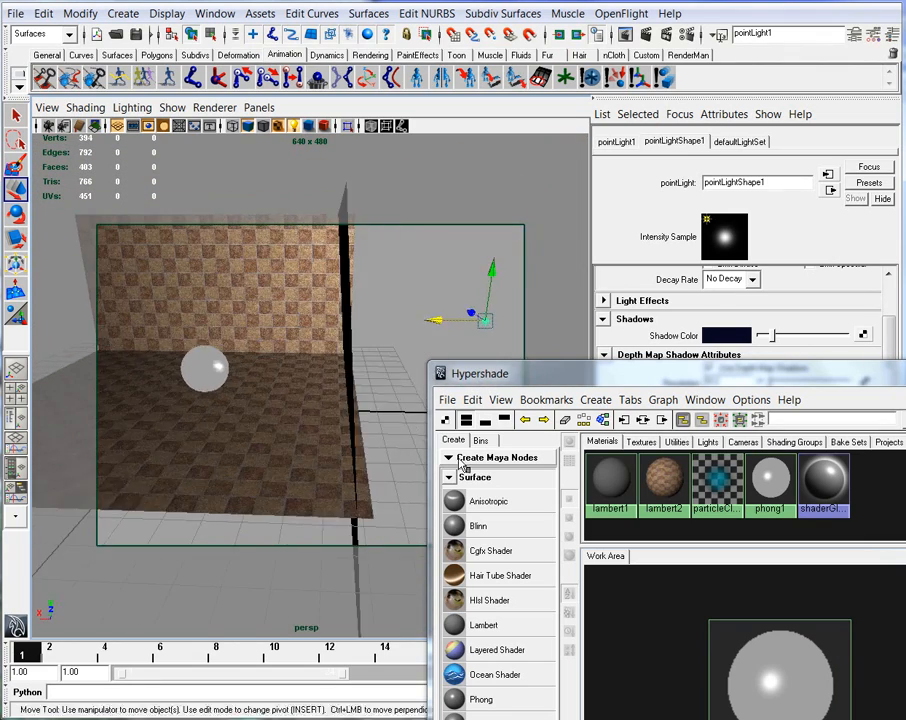
# Set the Phong material's Incandescence to black and render the scene with the point light behind the wall
pyautogui.click(766, 645)
pyautogui.moveTo(754, 373)
pyautogui.mouseDown()
pyautogui.moveTo(751, 440)
pyautogui.moveTo(744, 370)
pyautogui.mouseUp()
pyautogui.moveTo(330, 364)
pyautogui.keyDown('alt'); pyautogui.mouseDown(button='middle')
pyautogui.moveTo(360, 356)
pyautogui.moveTo(335, 367)
pyautogui.mouseUp(button='middle'); pyautogui.keyUp('alt')
pyautogui.keyDown('alt'); pyautogui.moveTo(333, 366); pyautogui.dragTo(304, 367); pyautogui.keyUp('alt')
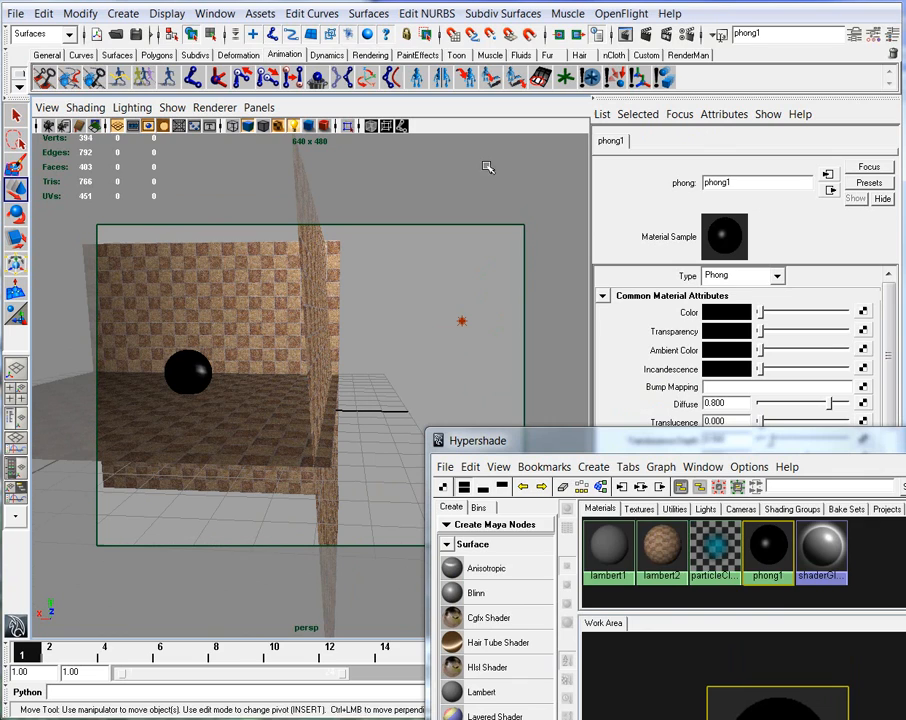
pyautogui.click(625, 34)
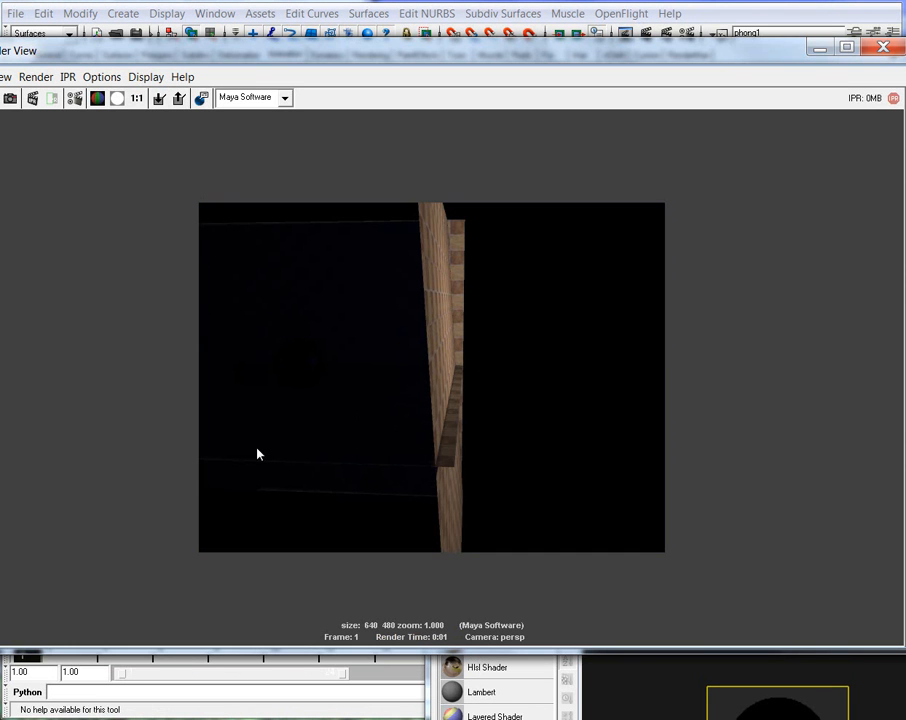
pyautogui.click(873, 49)
# Raise the Phong material's Incandescence to nearly white and render the unlit sphere
pyautogui.moveTo(762, 370); pyautogui.dragTo(838, 369)
pyautogui.click(649, 36)
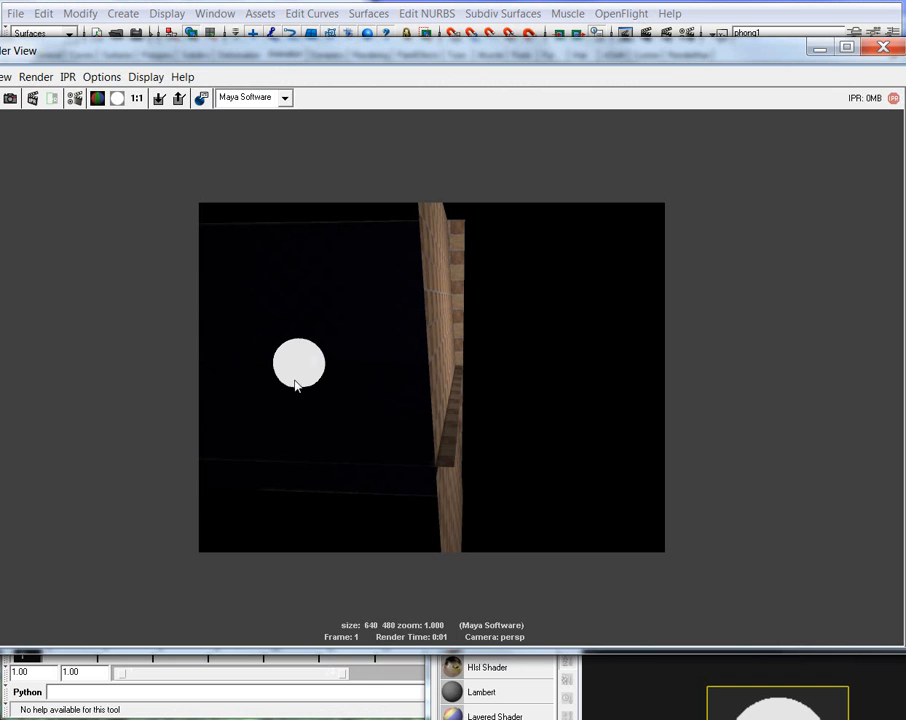
pyautogui.click(883, 47)
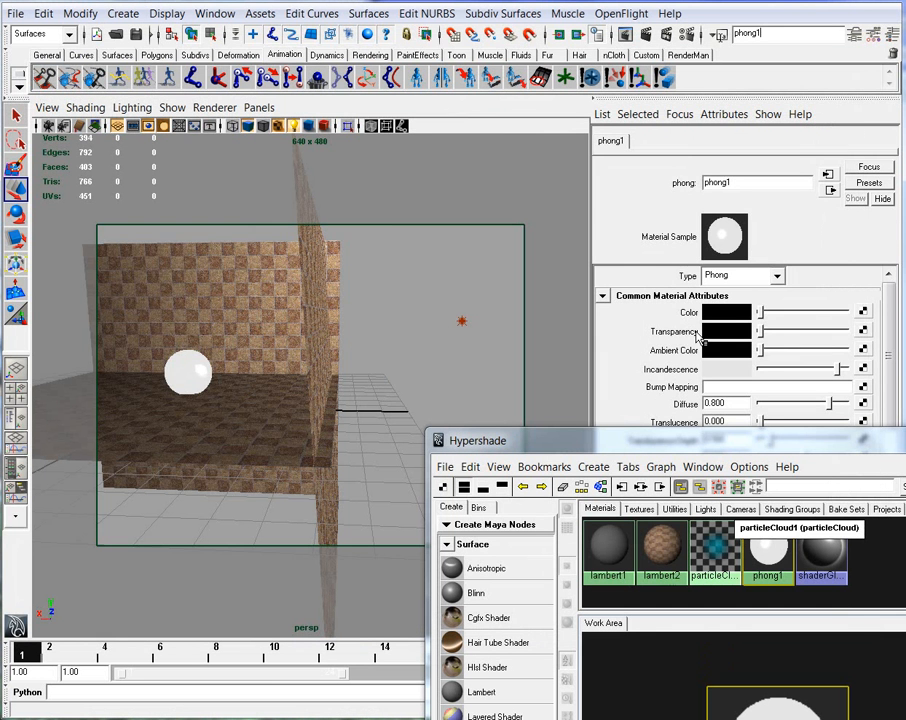
# Set the material's Incandescence to black and raise its Ambient Color to white, rendering to check the effect
pyautogui.click(760, 369)
pyautogui.moveTo(792, 349); pyautogui.dragTo(838, 349)
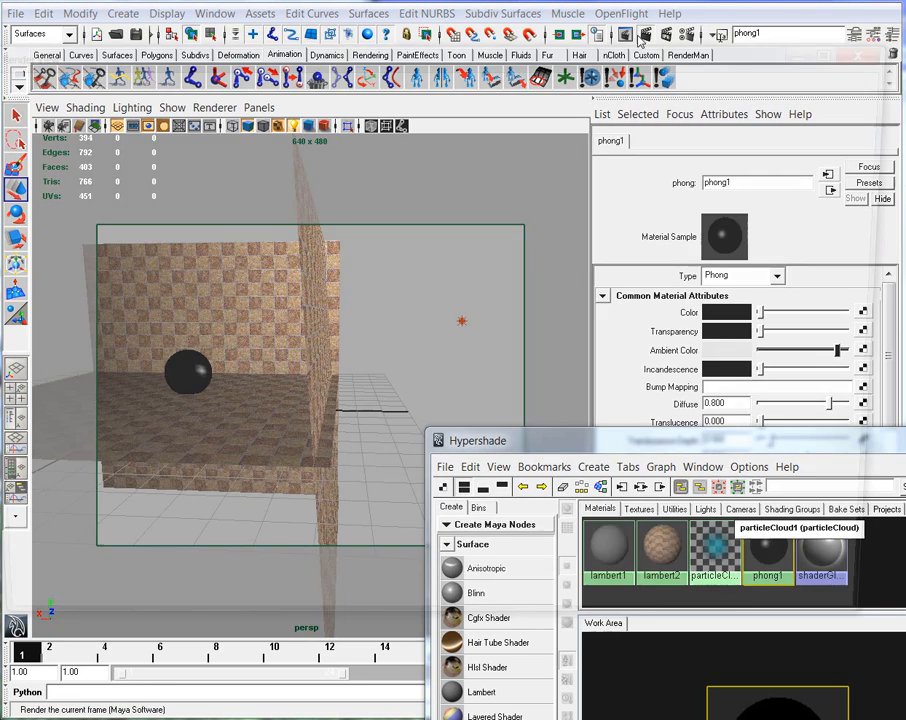
pyautogui.click(455, 34)
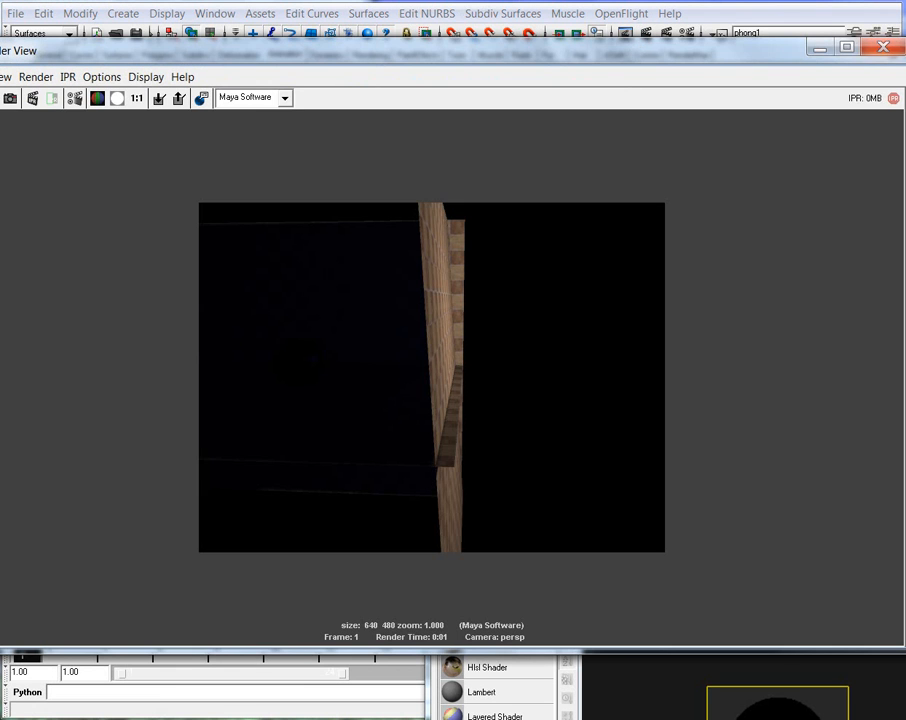
pyautogui.click(882, 48)
pyautogui.moveTo(804, 350); pyautogui.dragTo(867, 352)
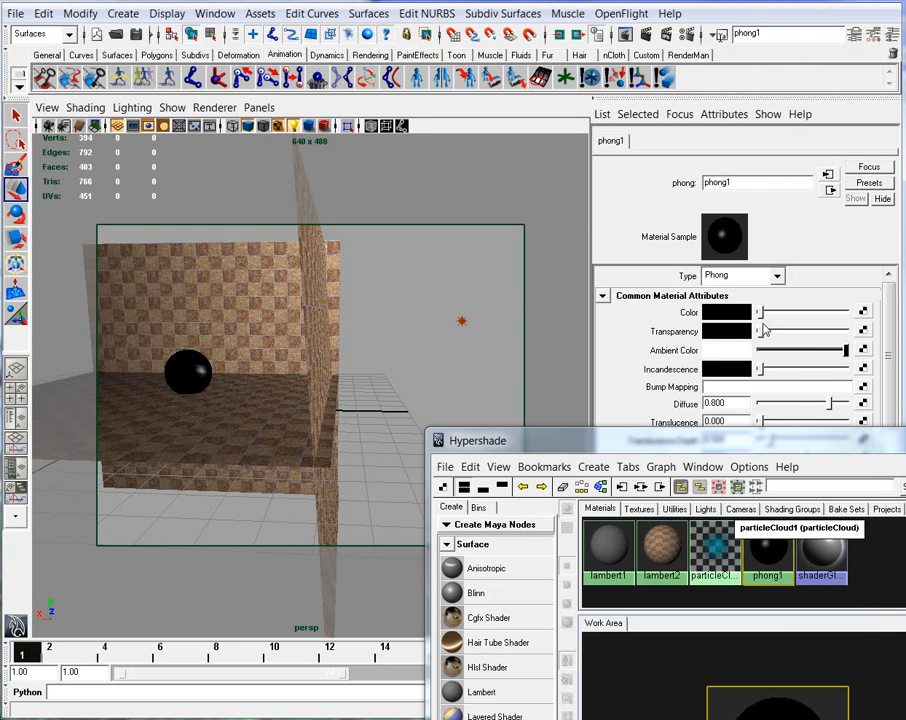
pyautogui.click(452, 36)
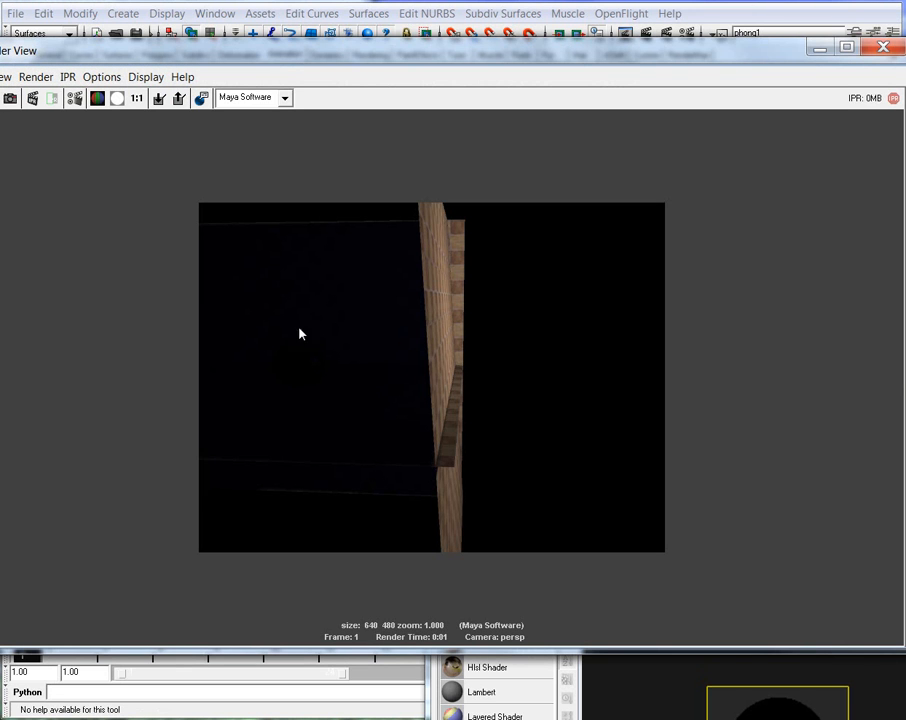
pyautogui.click(882, 49)
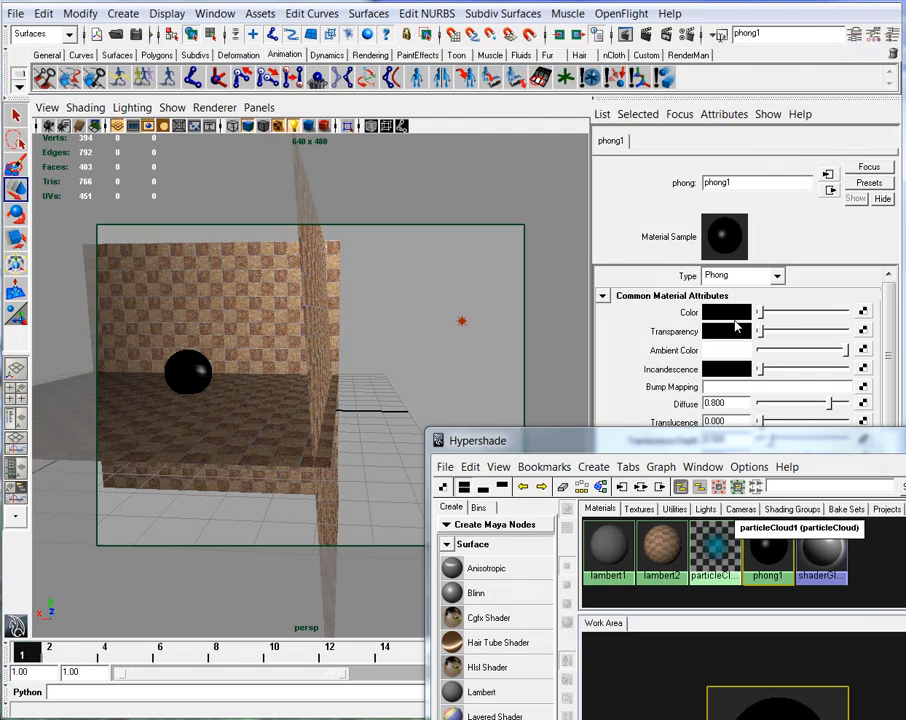
# Set the Phong material's Color to a bright blue and render the sphere
pyautogui.click(736, 317)
pyautogui.moveTo(500, 225); pyautogui.dragTo(502, 178)
pyautogui.click(513, 432)
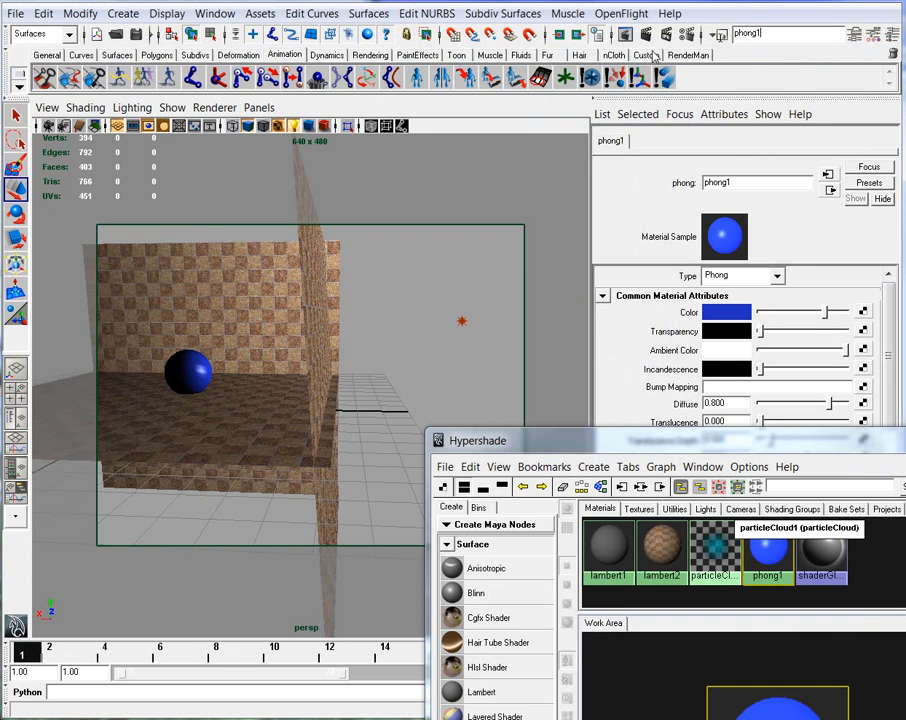
pyautogui.click(466, 34)
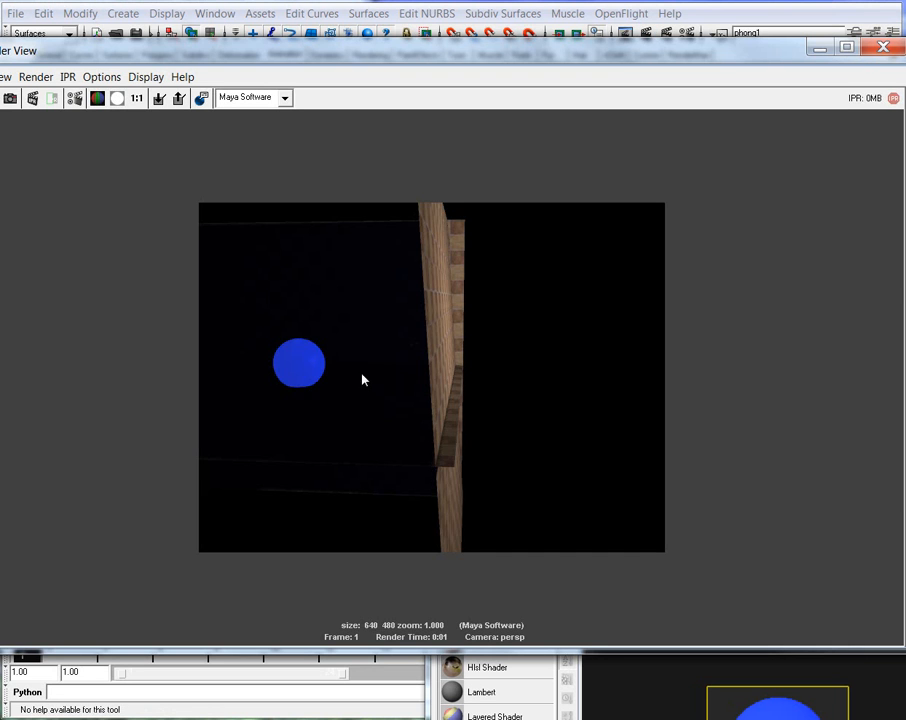
pyautogui.click(875, 50)
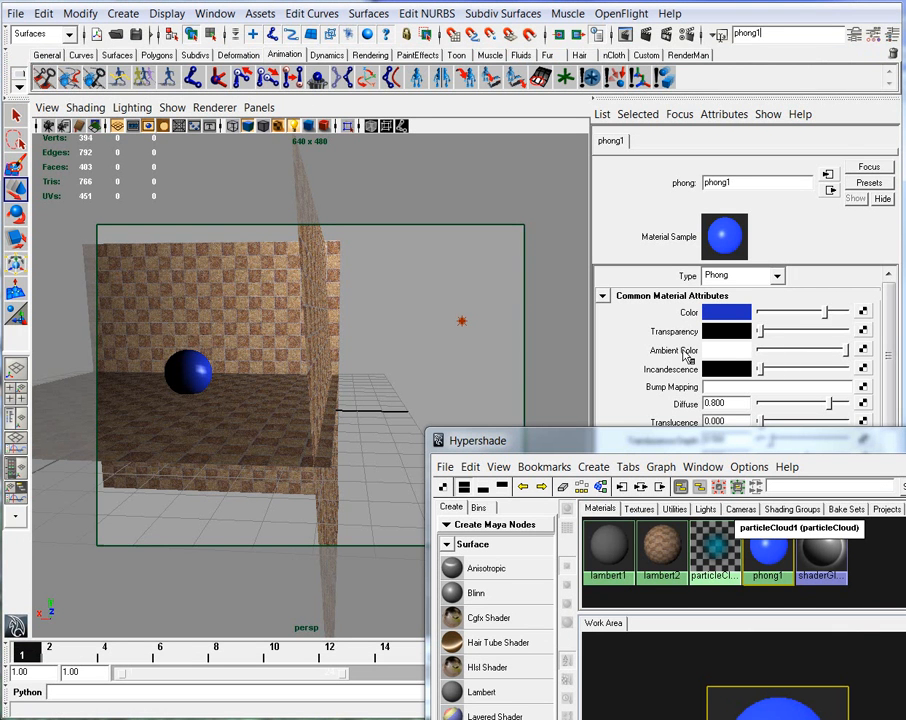
# Set the material's Ambient Color to black and its Incandescence to a bright yellow, and render the sphere
pyautogui.moveTo(846, 350); pyautogui.dragTo(789, 370)
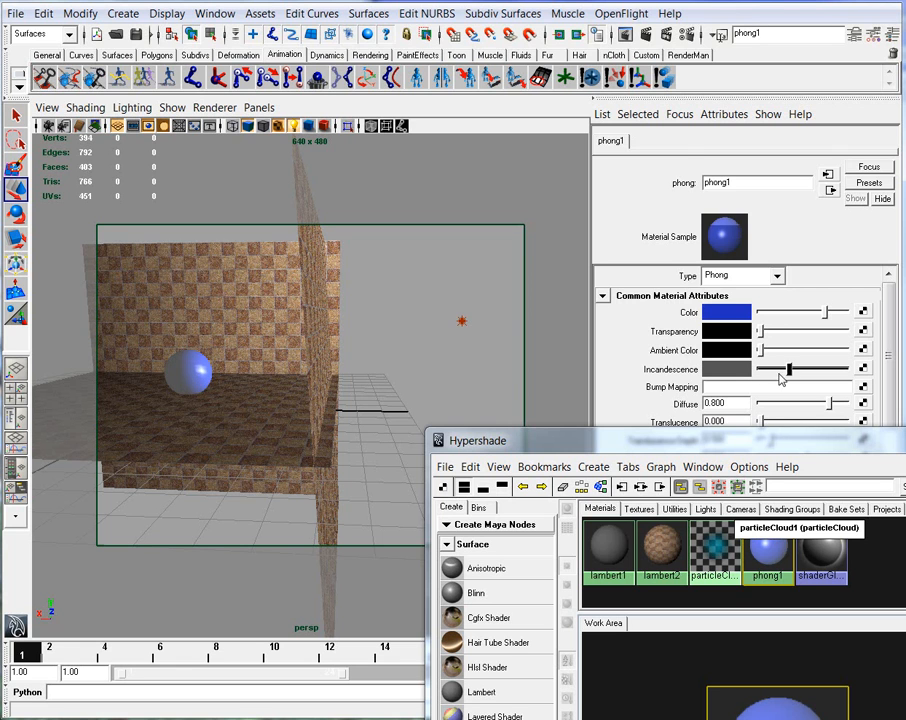
pyautogui.click(726, 369)
pyautogui.click(592, 184)
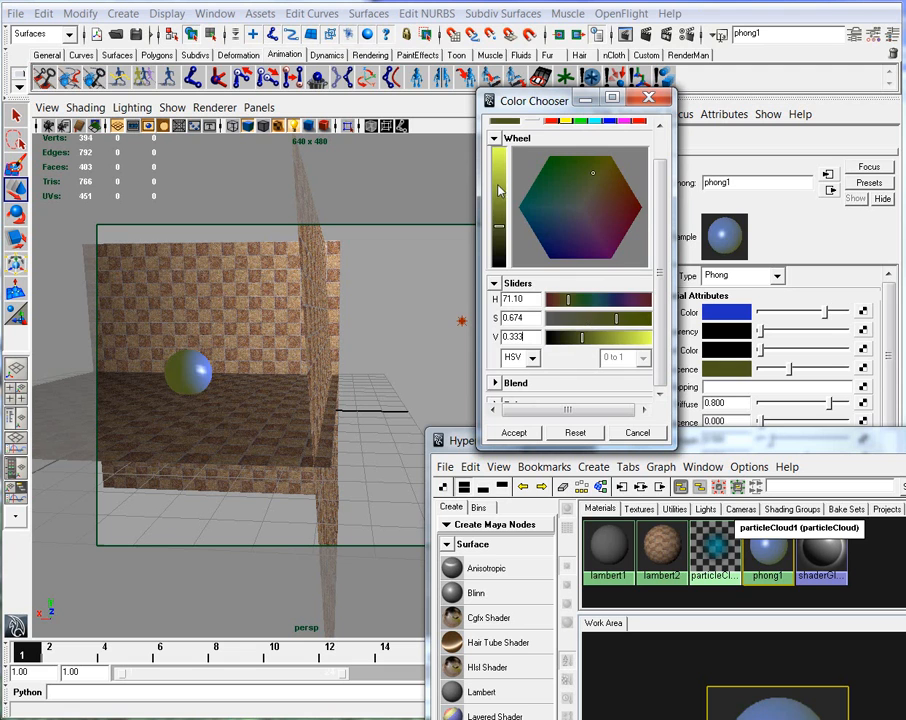
pyautogui.moveTo(581, 336); pyautogui.dragTo(650, 336)
pyautogui.click(514, 432)
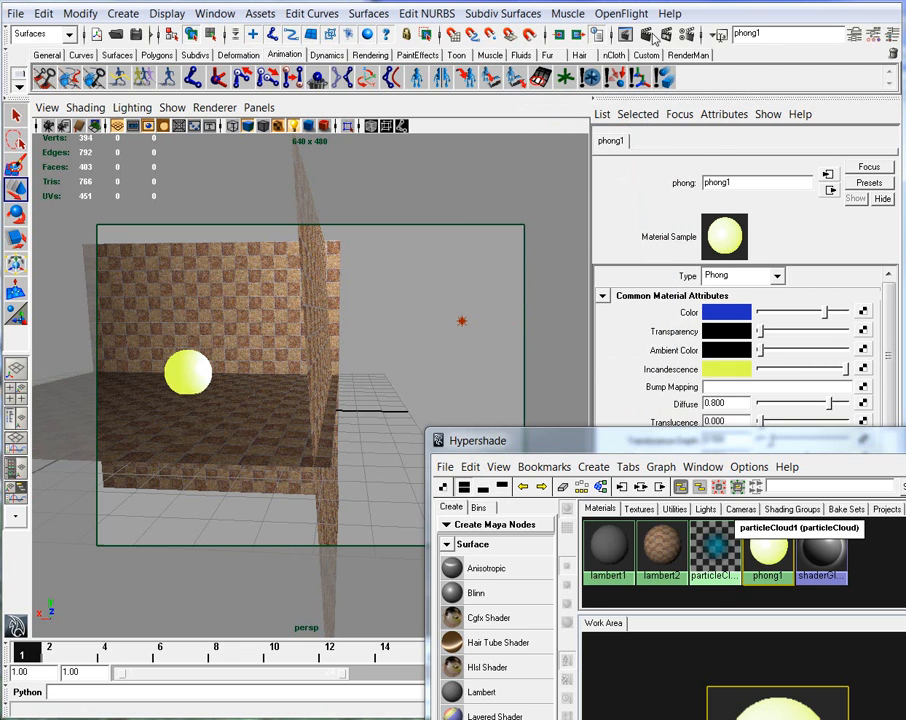
pyautogui.click(444, 33)
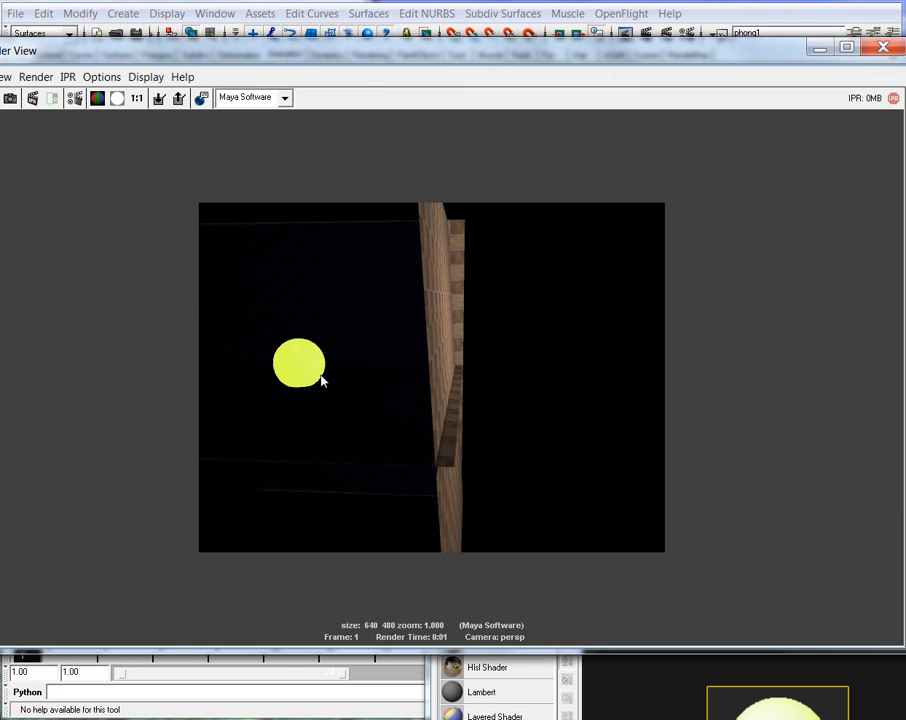
pyautogui.click(883, 47)
# Lower the Phong material's Incandescence to a very dark yellow and render the sphere again
pyautogui.moveTo(782, 377); pyautogui.dragTo(771, 372)
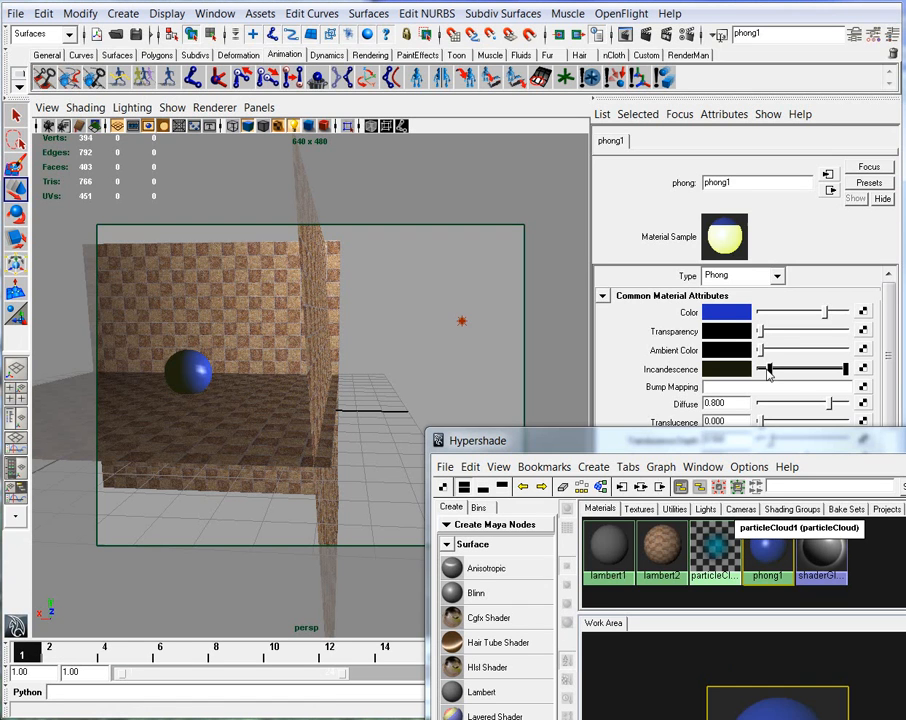
pyautogui.click(647, 35)
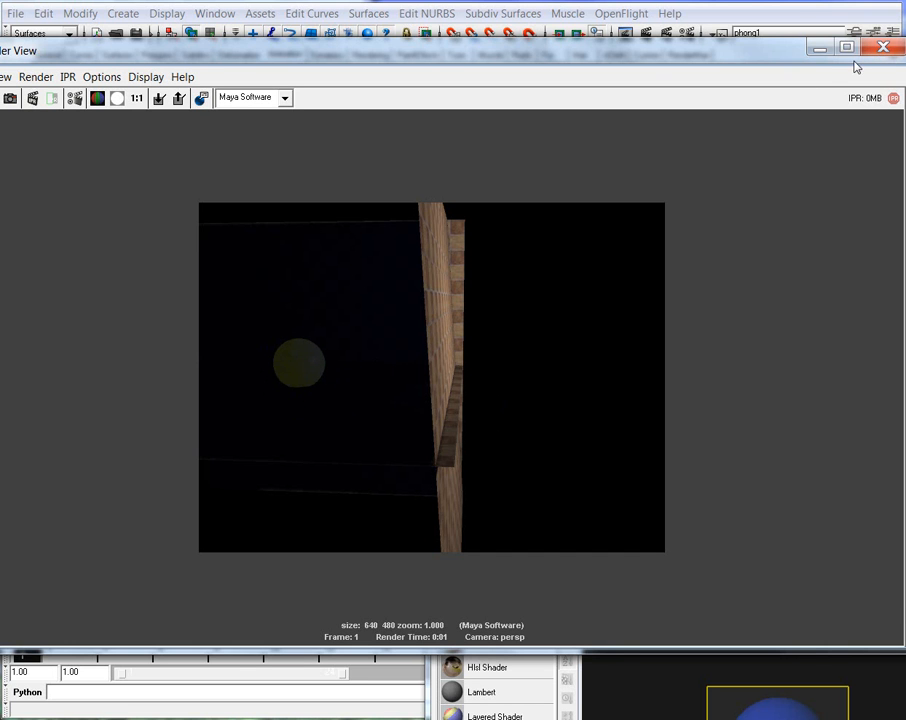
pyautogui.click(883, 47)
# Map a Grid texture to the Incandescence of phong1 and return to the material's attributes
pyautogui.moveTo(772, 369); pyautogui.dragTo(760, 371)
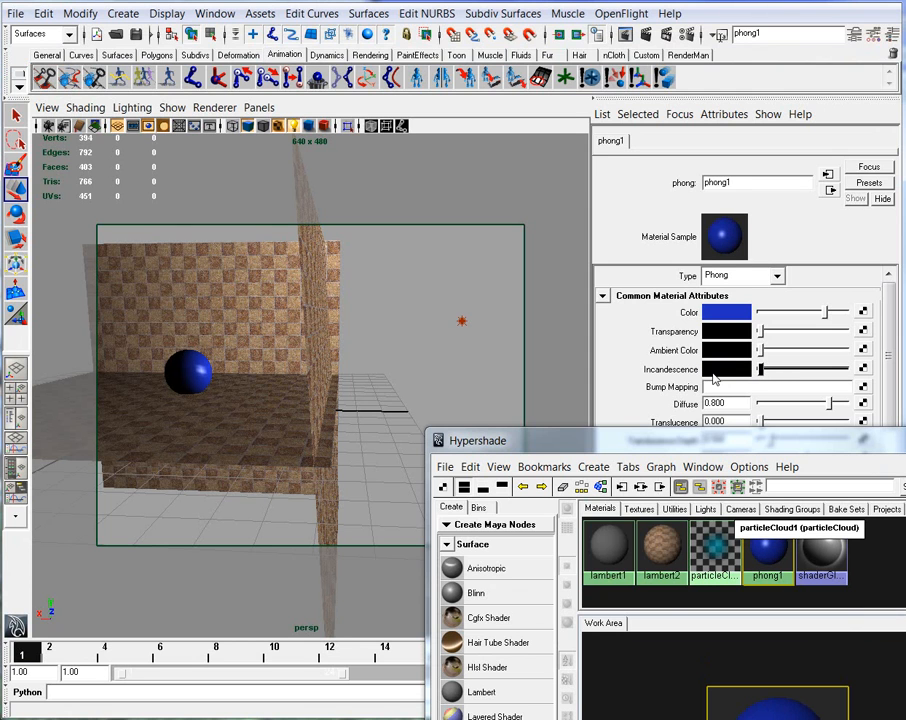
pyautogui.click(862, 370)
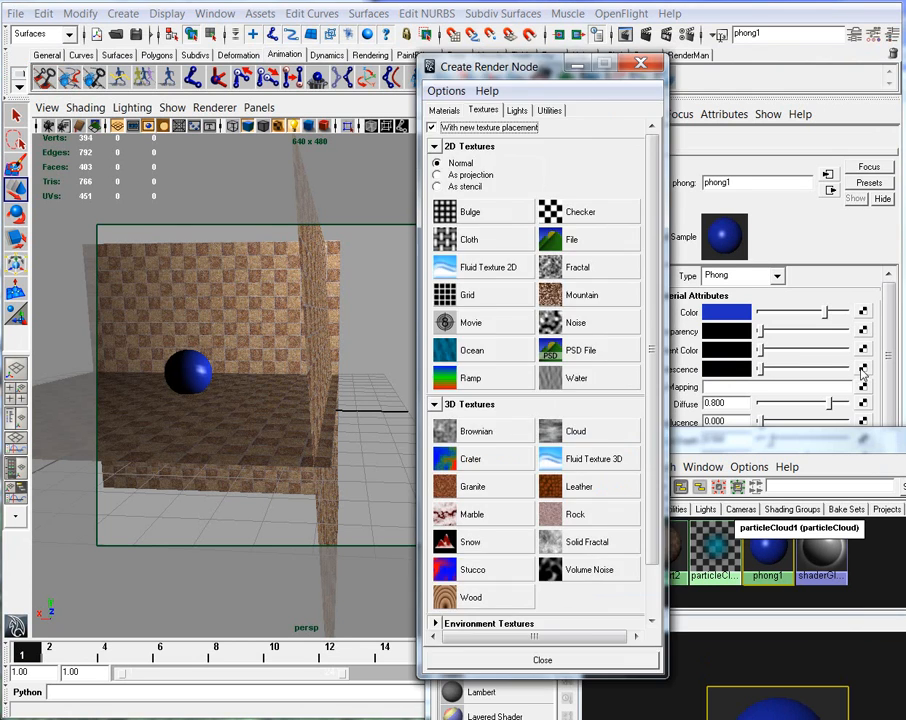
pyautogui.moveTo(540, 70); pyautogui.dragTo(466, 45)
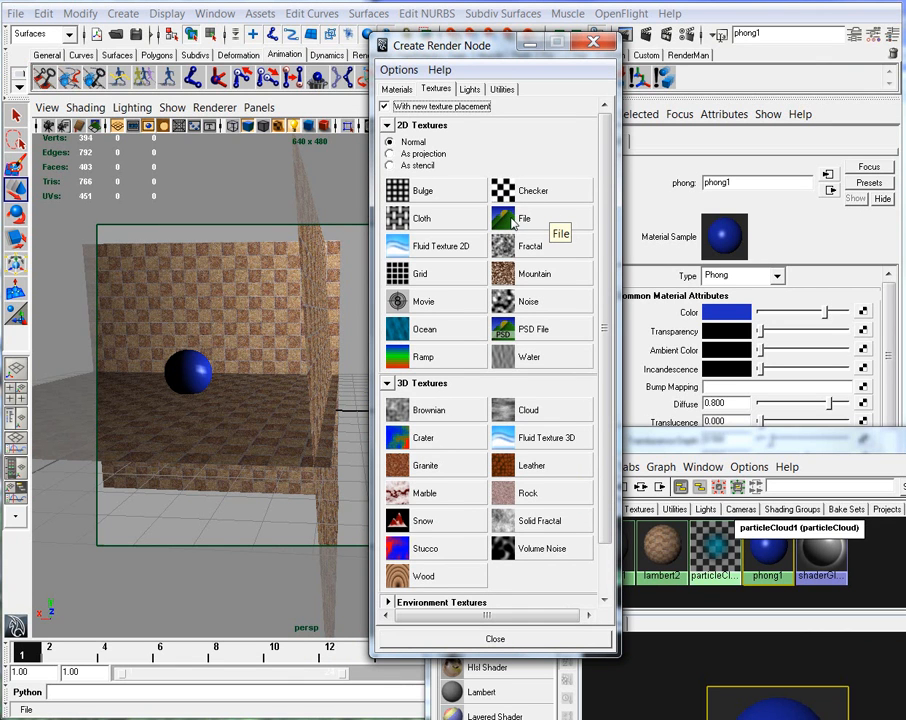
pyautogui.click(398, 276)
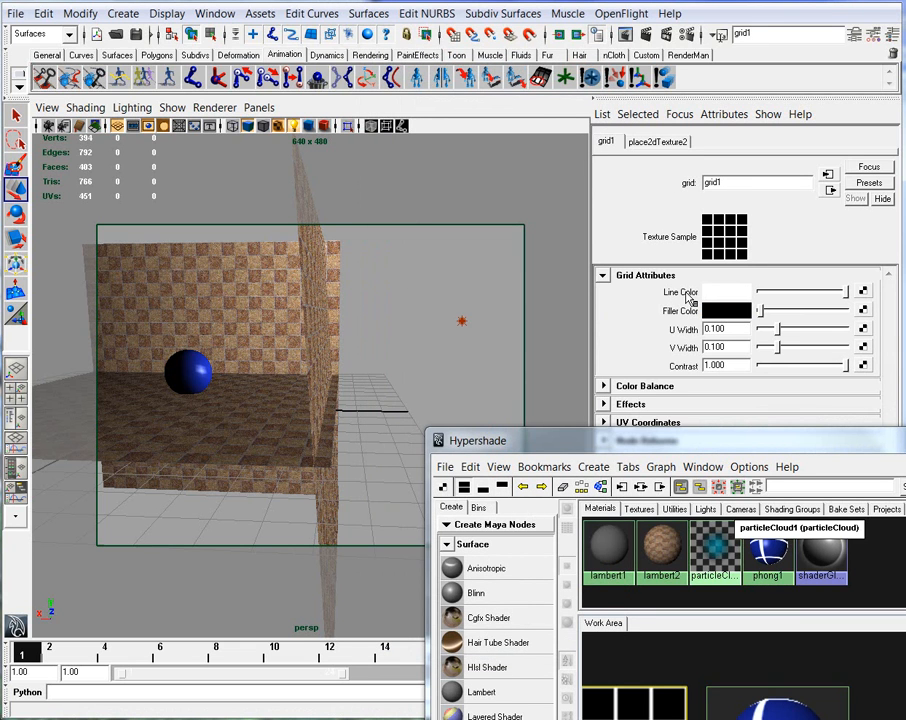
pyautogui.click(830, 190)
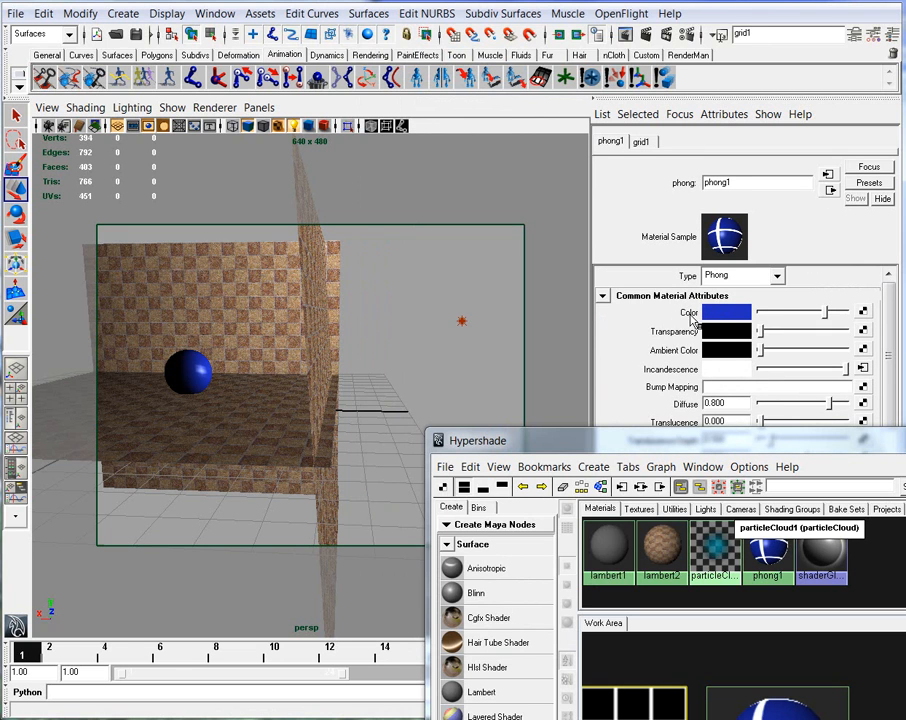
# Reframe the perspective view closely on the sphere's shaded side and render it with the grid-mapped incandescence
pyautogui.scroll(-2, 744, 348)
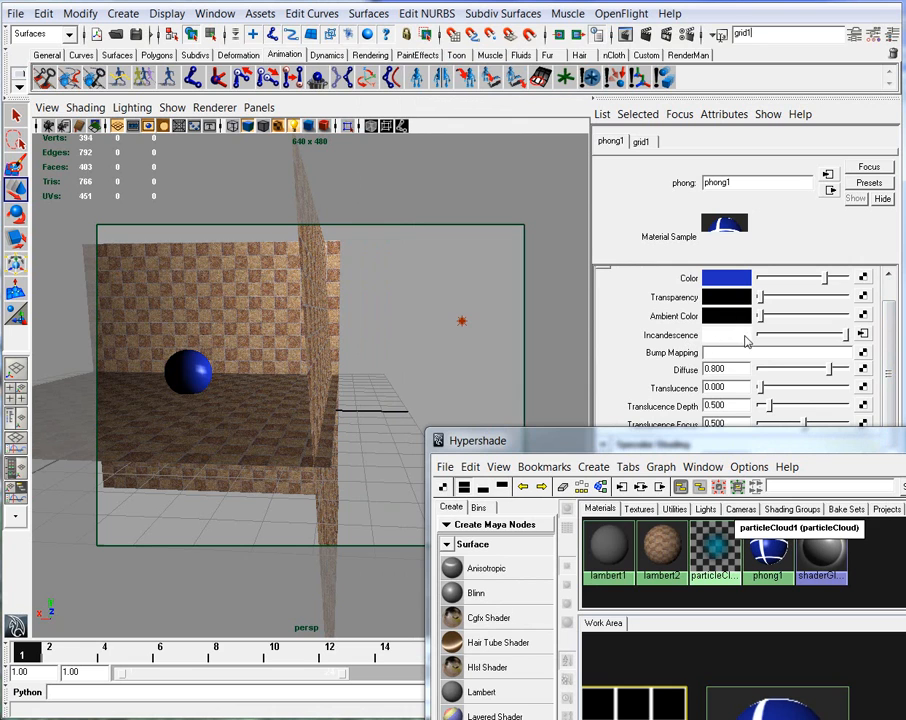
pyautogui.keyDown('alt'); pyautogui.moveTo(406, 386); pyautogui.dragTo(317, 372); pyautogui.keyUp('alt')
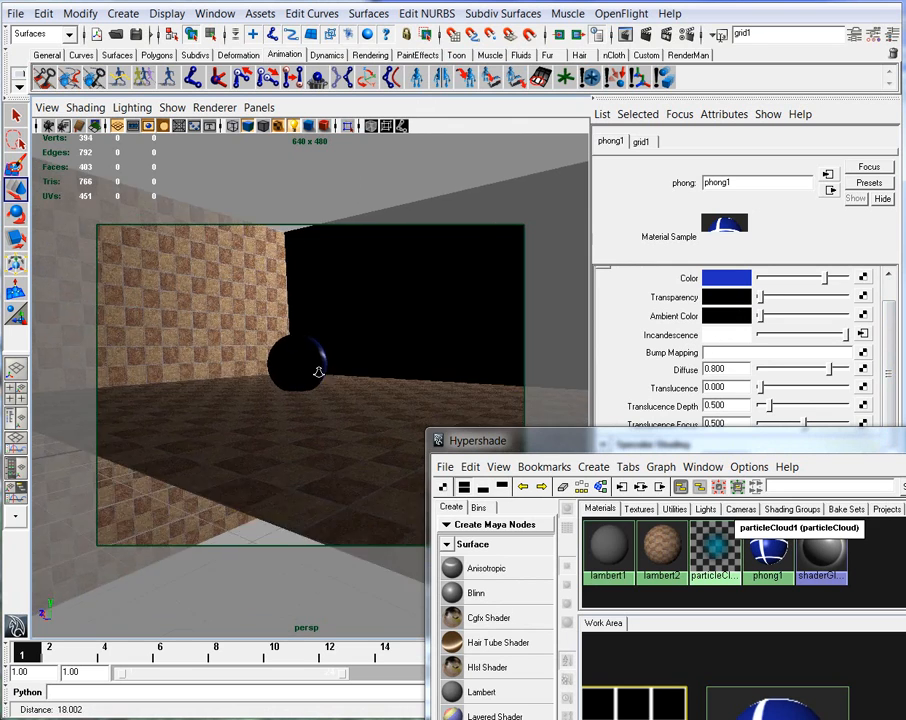
pyautogui.keyDown('alt'); pyautogui.moveTo(317, 372); pyautogui.dragTo(350, 368, button='right'); pyautogui.keyUp('alt')
pyautogui.keyDown('alt'); pyautogui.moveTo(350, 368); pyautogui.dragTo(402, 402, button='middle'); pyautogui.keyUp('alt')
pyautogui.keyDown('alt'); pyautogui.moveTo(402, 402); pyautogui.dragTo(303, 416); pyautogui.keyUp('alt')
pyautogui.keyDown('alt'); pyautogui.moveTo(303, 416); pyautogui.dragTo(343, 424, button='middle'); pyautogui.keyUp('alt')
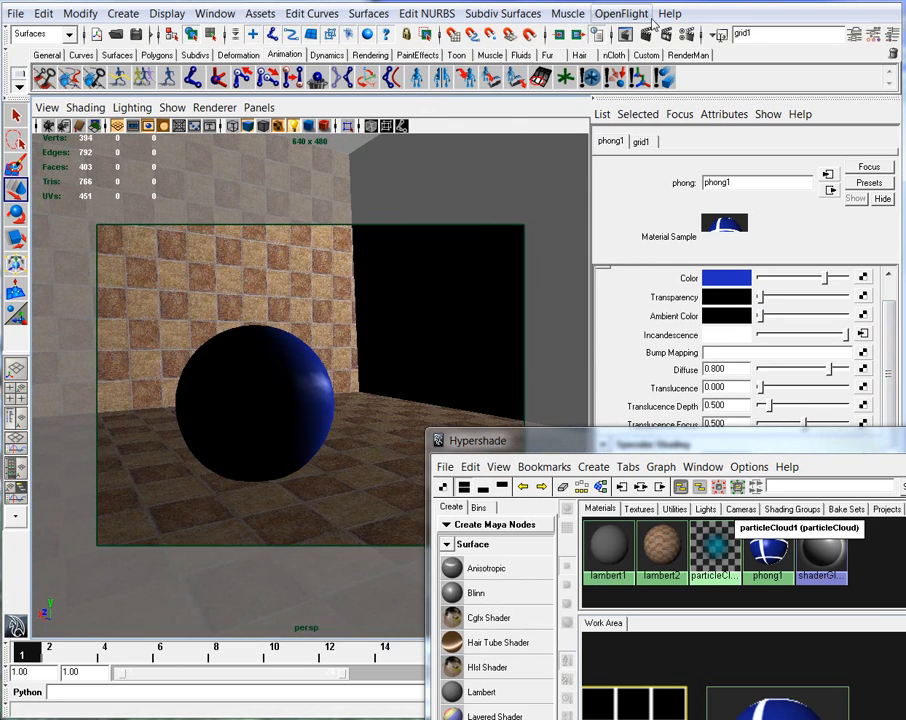
pyautogui.click(453, 34)
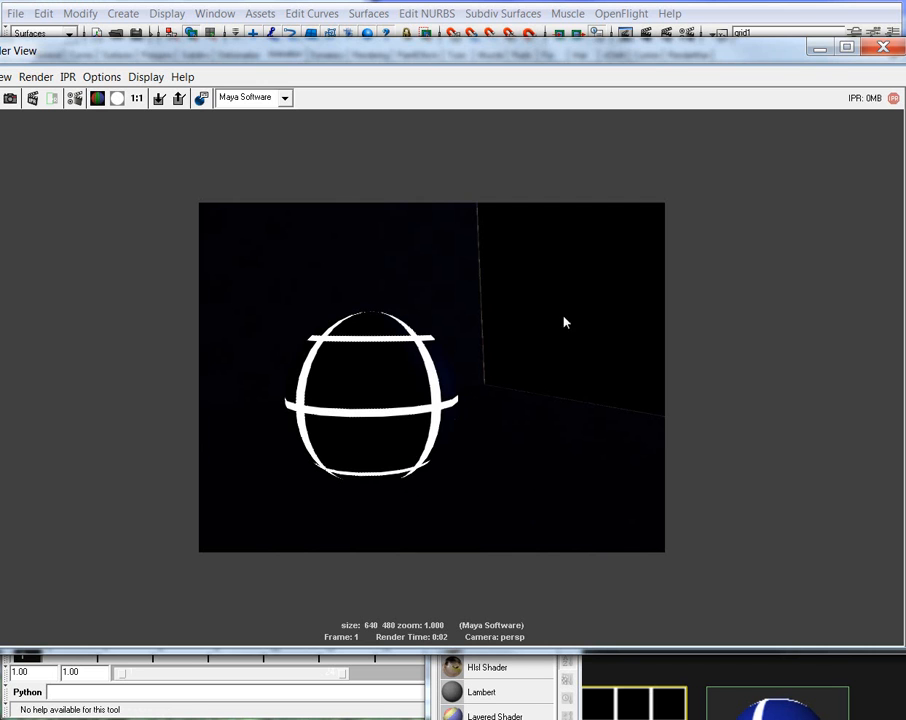
pyautogui.click(819, 46)
# Set the Line Color of grid1 to light blue and render the sphere
pyautogui.click(640, 141)
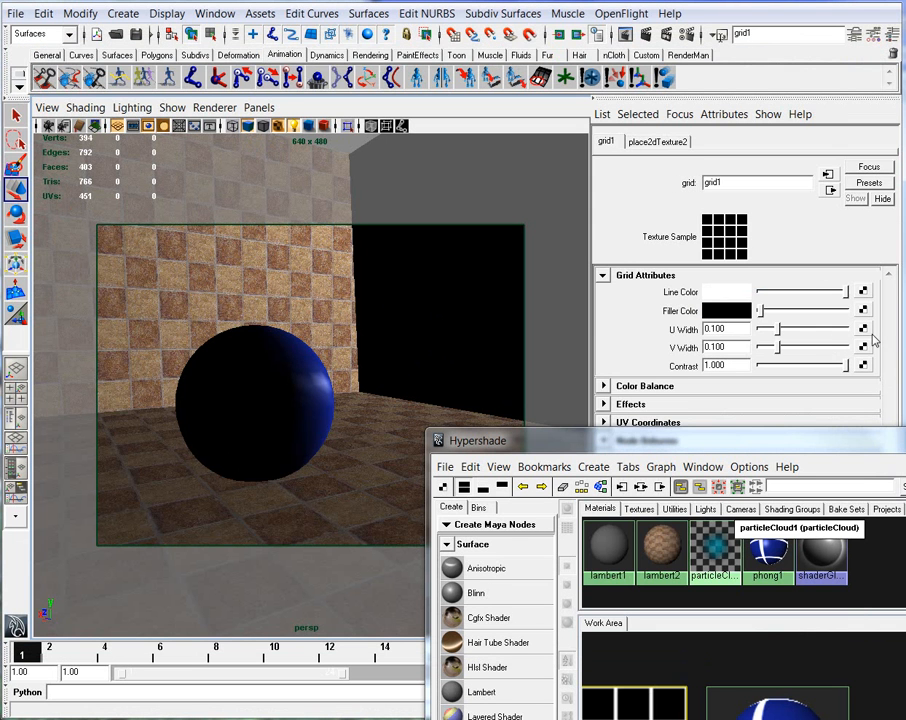
pyautogui.click(738, 292)
pyautogui.moveTo(585, 230); pyautogui.dragTo(564, 215)
pyautogui.click(514, 432)
pyautogui.click(647, 34)
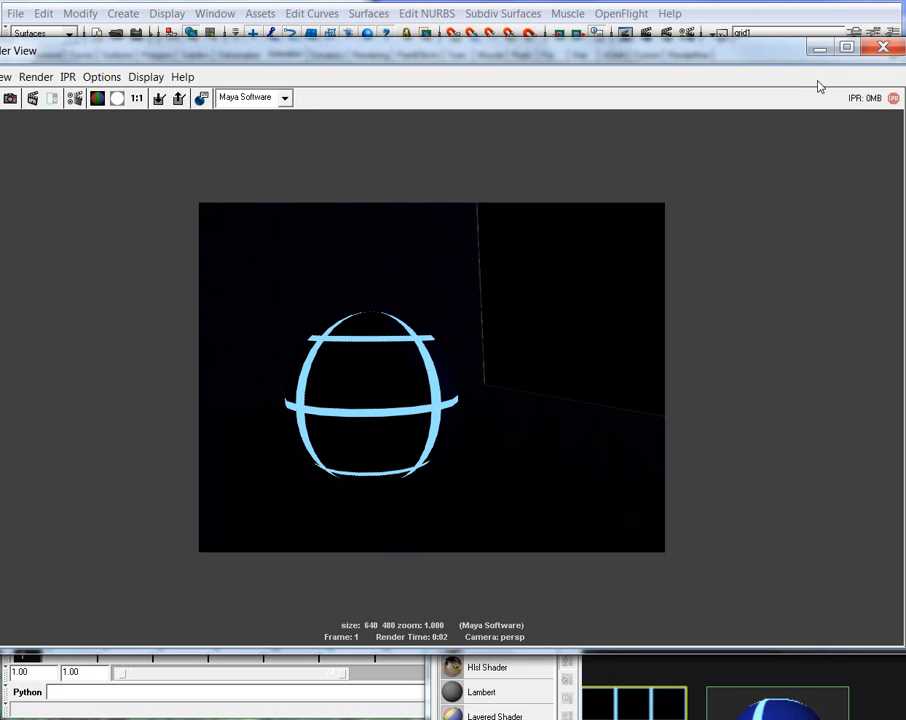
pyautogui.click(819, 47)
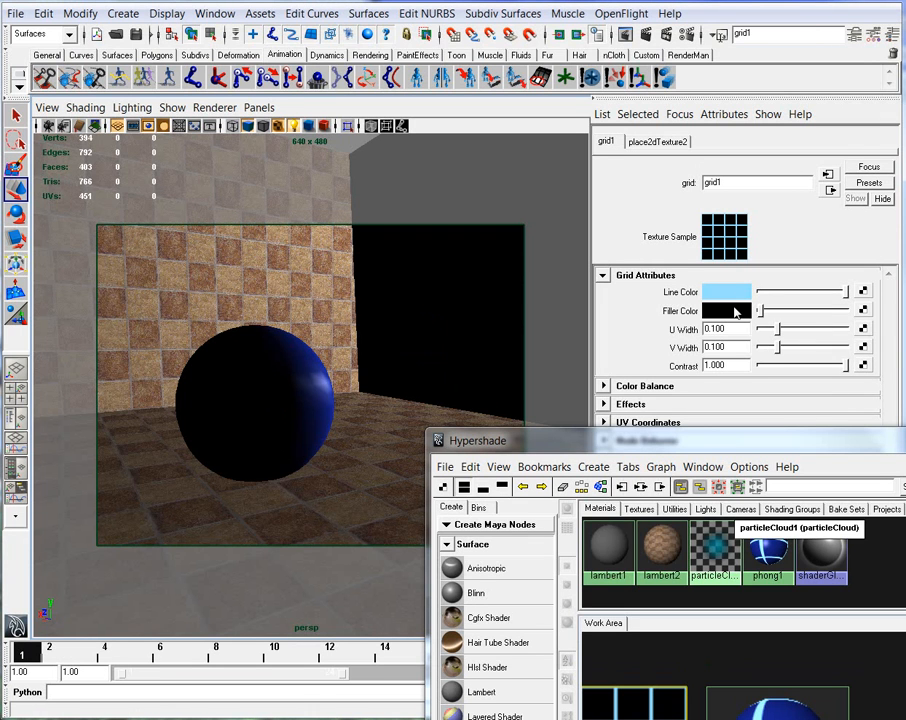
# Set the grid's Line Color to black and its Filler Color to white, and render the sphere
pyautogui.moveTo(845, 291)
pyautogui.mouseDown()
pyautogui.moveTo(760, 292)
pyautogui.moveTo(848, 311)
pyautogui.mouseUp()
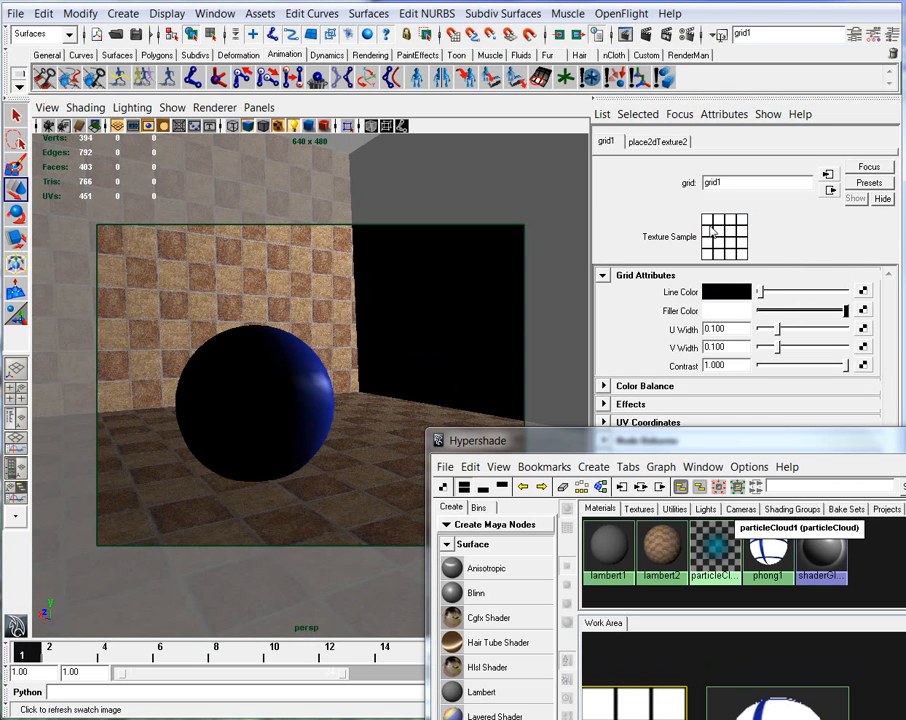
pyautogui.click(641, 32)
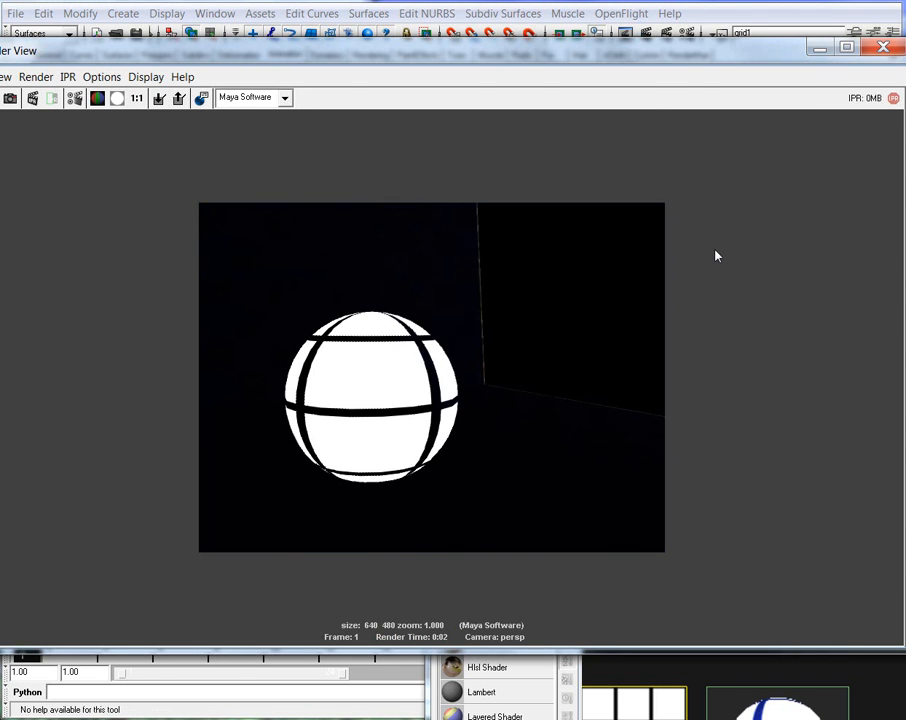
pyautogui.click(883, 47)
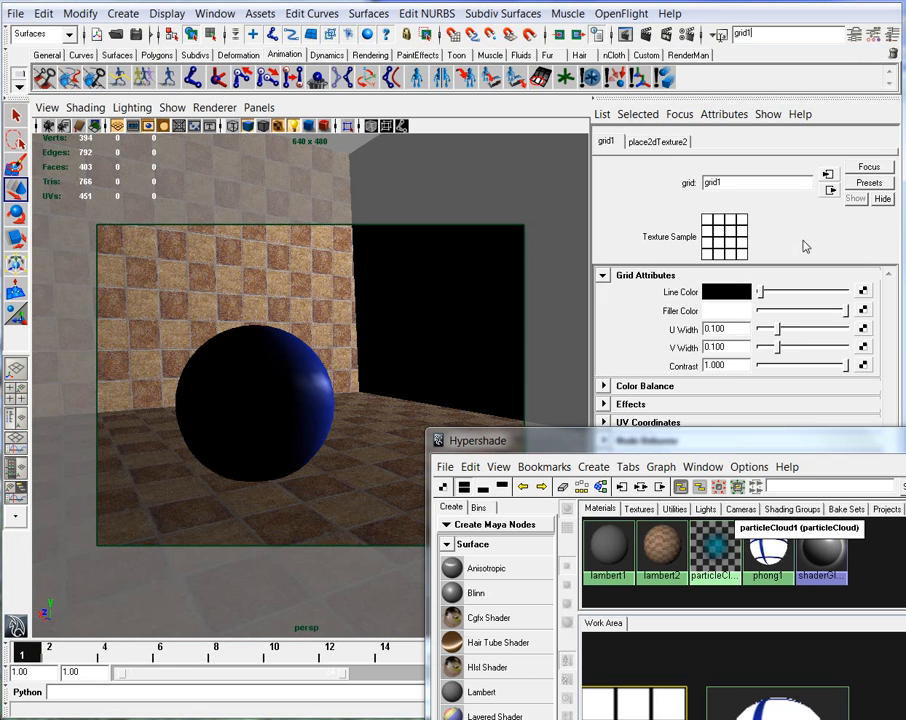
# Map a Ramp texture to the grid's Filler Color, moving the Hypershade window clear of the texture attributes
pyautogui.moveTo(799, 439); pyautogui.dragTo(388, 566)
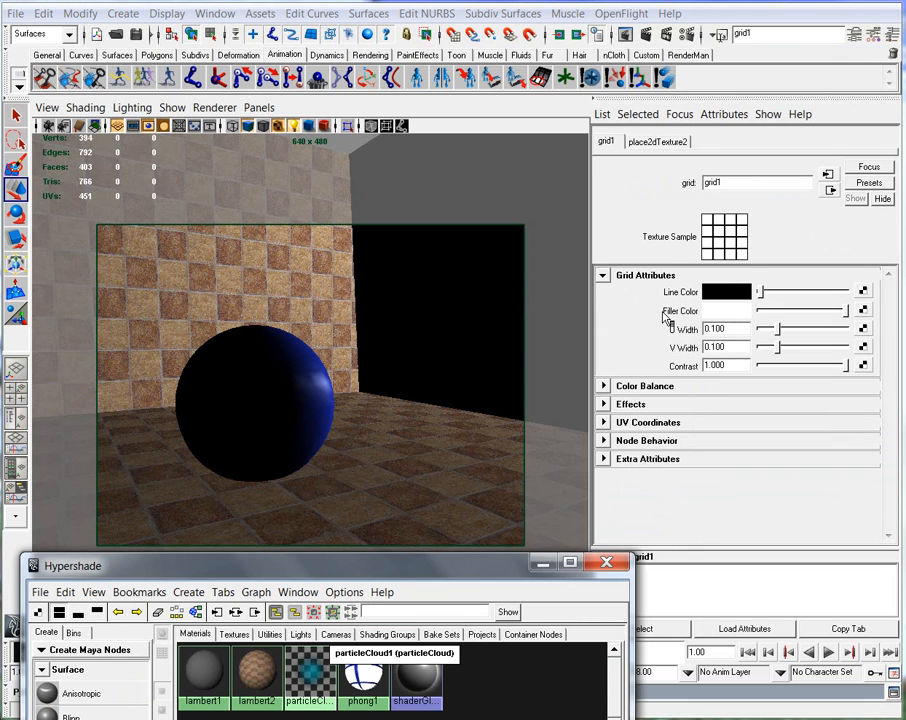
pyautogui.click(862, 310)
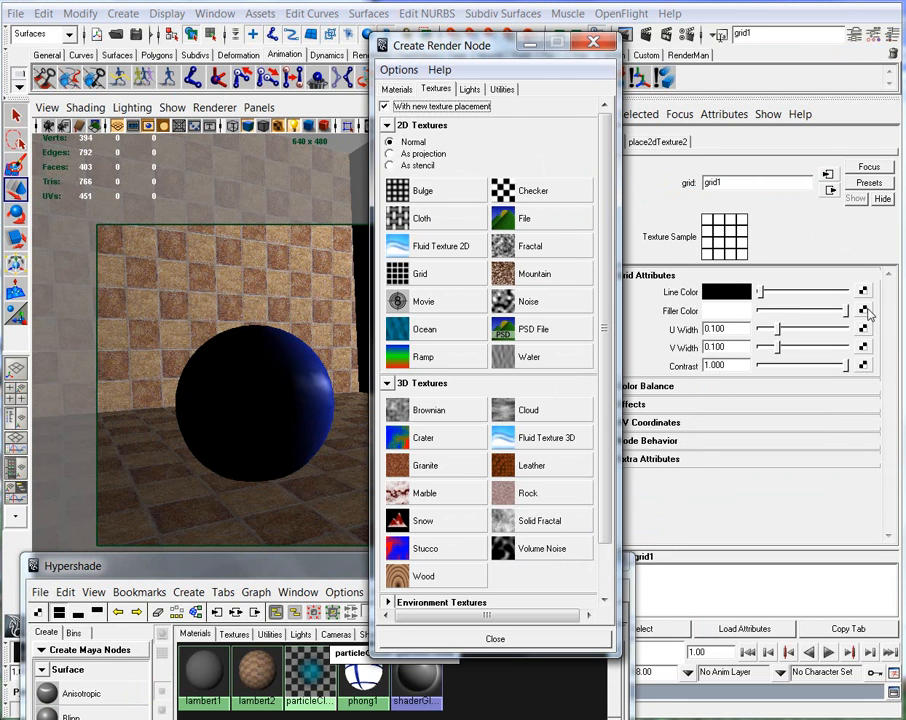
pyautogui.click(404, 360)
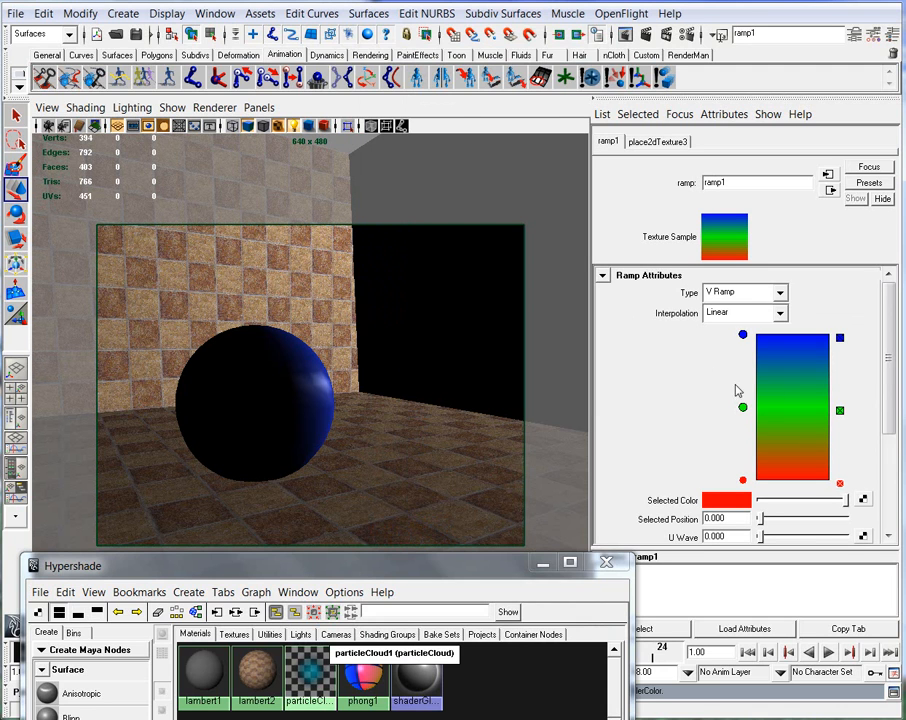
# Set the ramp's green marker to position 0.505 and try the blue marker at 0.795 and 0.895 before returning it to 1.000
pyautogui.moveTo(742, 335)
pyautogui.mouseDown()
pyautogui.moveTo(742, 397)
pyautogui.moveTo(746, 333)
pyautogui.mouseUp()
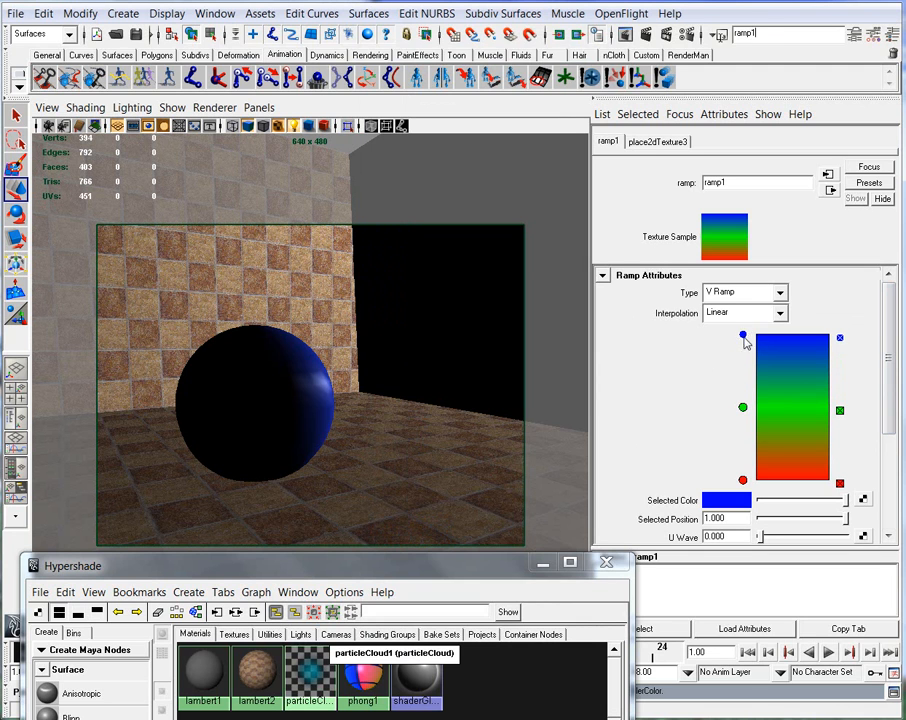
pyautogui.moveTo(748, 337); pyautogui.dragTo(742, 350)
pyautogui.moveTo(742, 407)
pyautogui.mouseDown()
pyautogui.moveTo(743, 334)
pyautogui.moveTo(741, 406)
pyautogui.mouseUp()
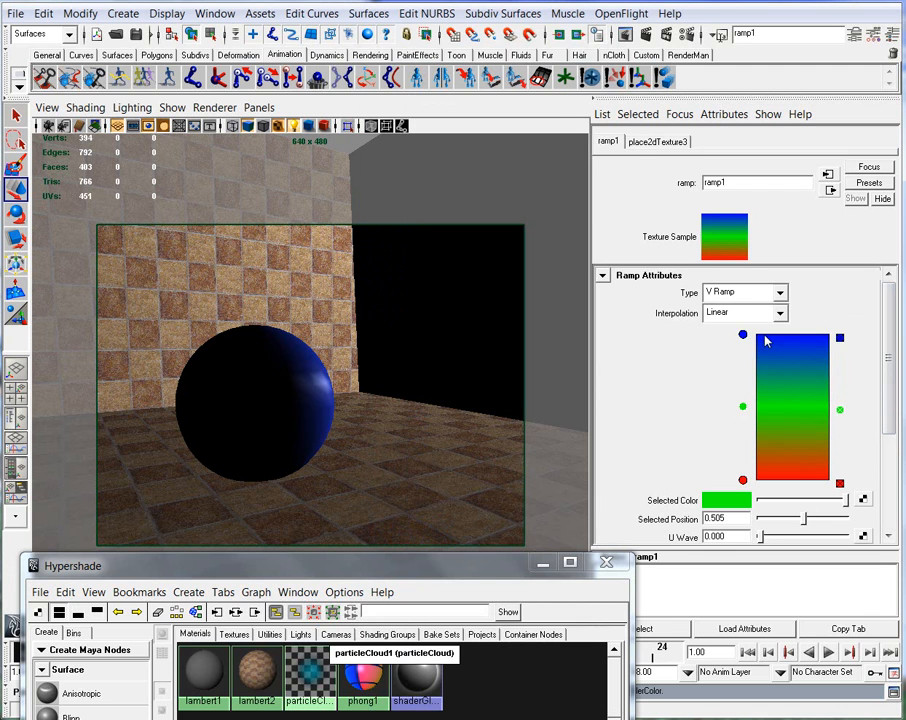
pyautogui.moveTo(742, 335); pyautogui.dragTo(743, 365)
pyautogui.moveTo(890, 380)
pyautogui.mouseDown()
pyautogui.moveTo(891, 445)
pyautogui.moveTo(891, 378)
pyautogui.mouseUp()
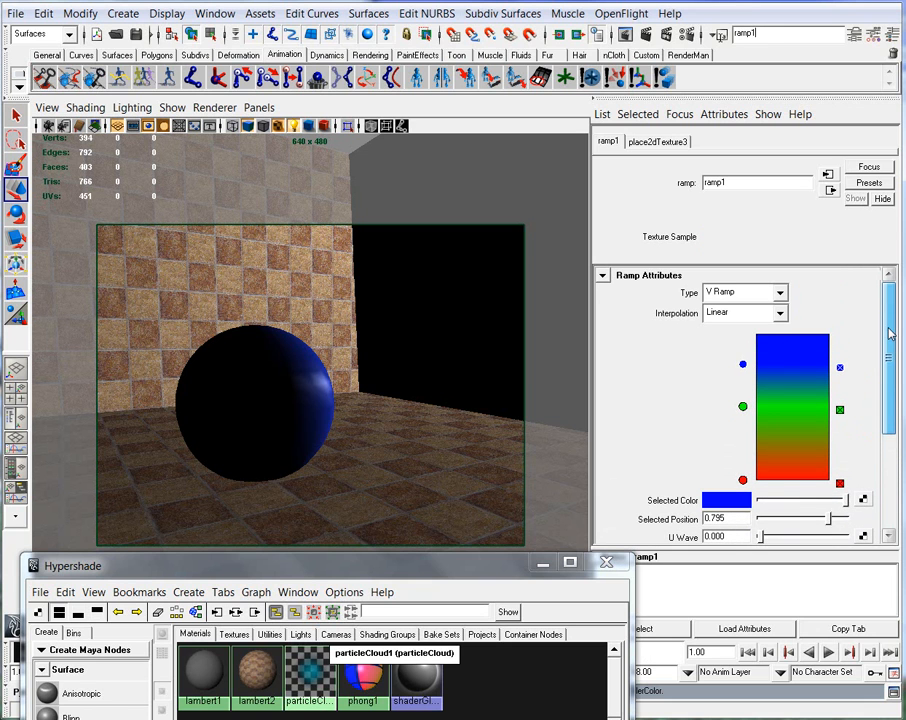
pyautogui.moveTo(745, 367); pyautogui.dragTo(743, 352)
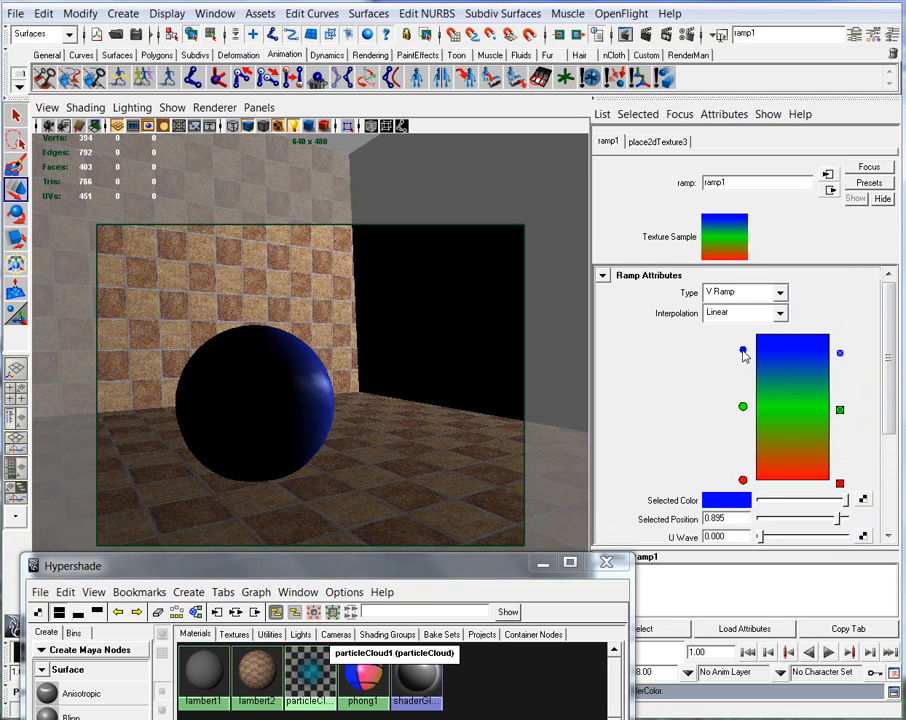
pyautogui.moveTo(743, 351); pyautogui.dragTo(745, 336)
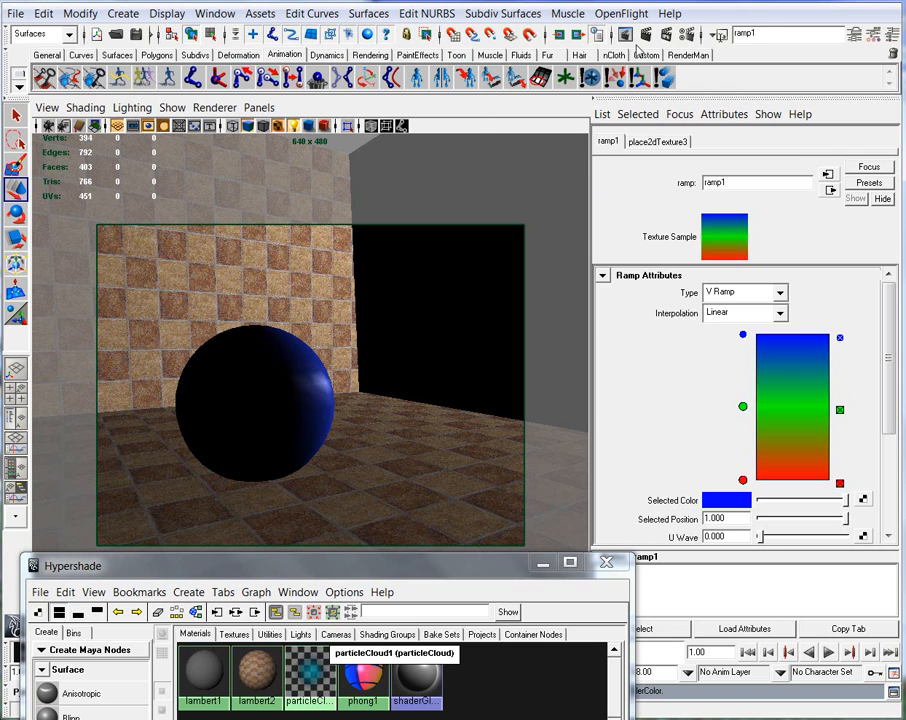
# Render the sphere beside the ramp attributes, then move the ramp's red marker to position 0.355 and render again
pyautogui.click(459, 33)
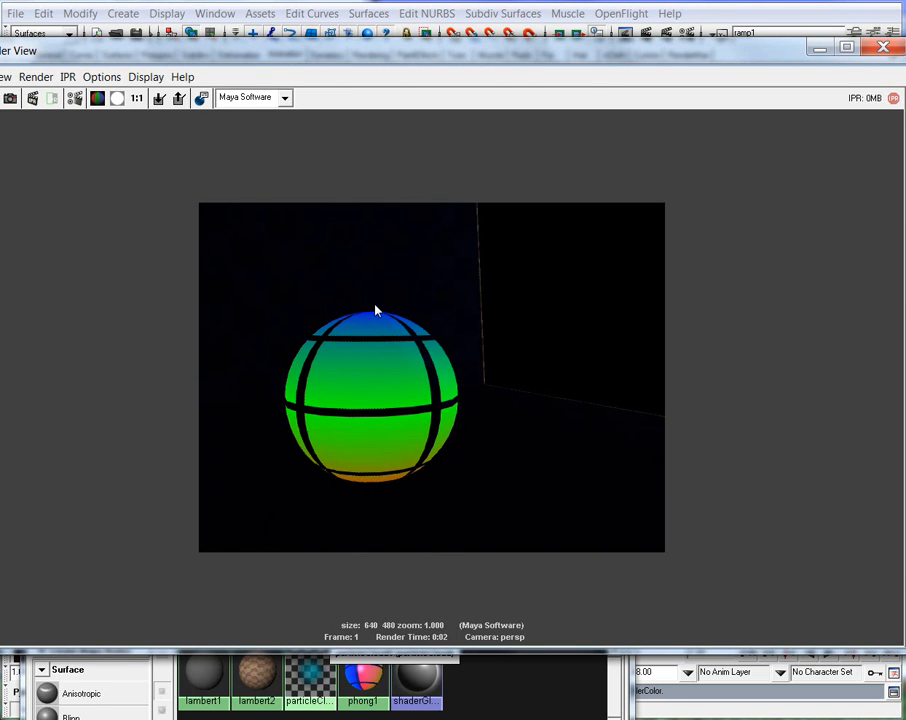
pyautogui.moveTo(589, 61); pyautogui.dragTo(379, 59)
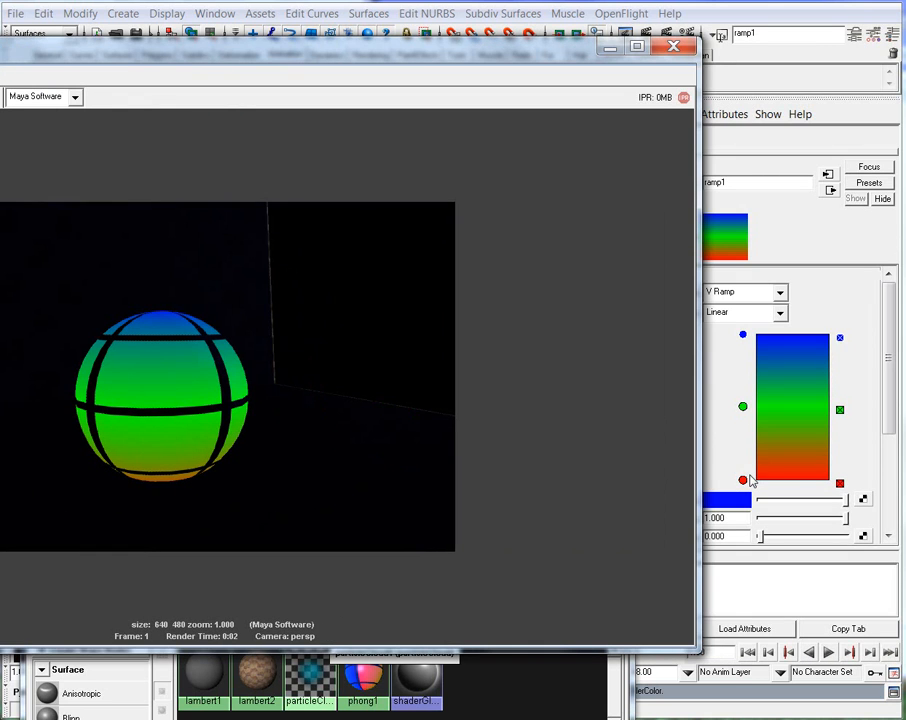
pyautogui.moveTo(744, 479); pyautogui.dragTo(742, 428)
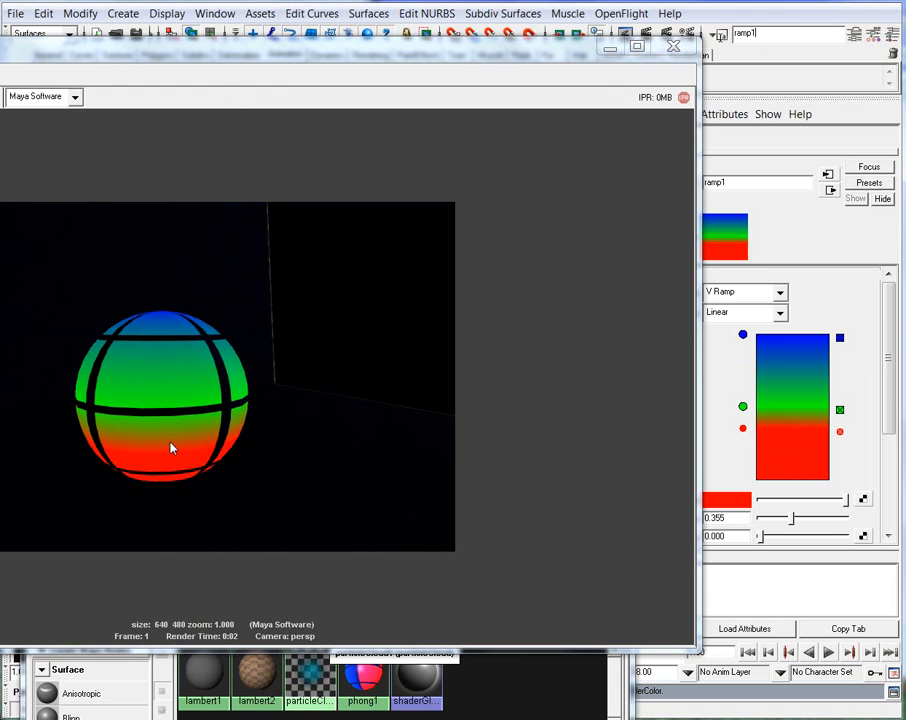
pyautogui.click(742, 406)
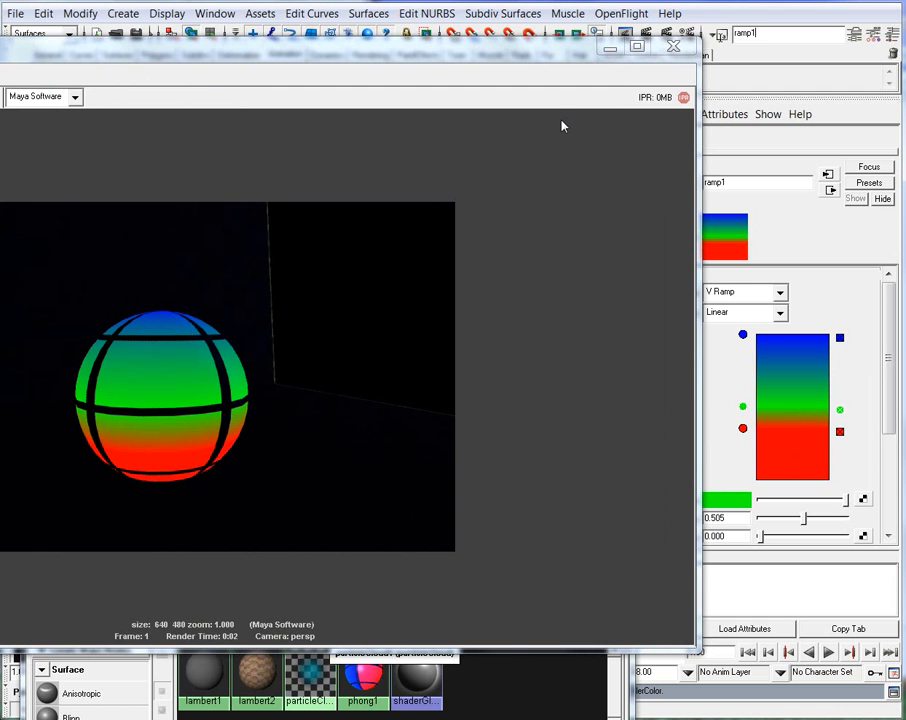
pyautogui.moveTo(562, 49); pyautogui.dragTo(538, 49)
# Change the color of the ramp's red marker to bright yellow and render the sphere again
pyautogui.click(742, 429)
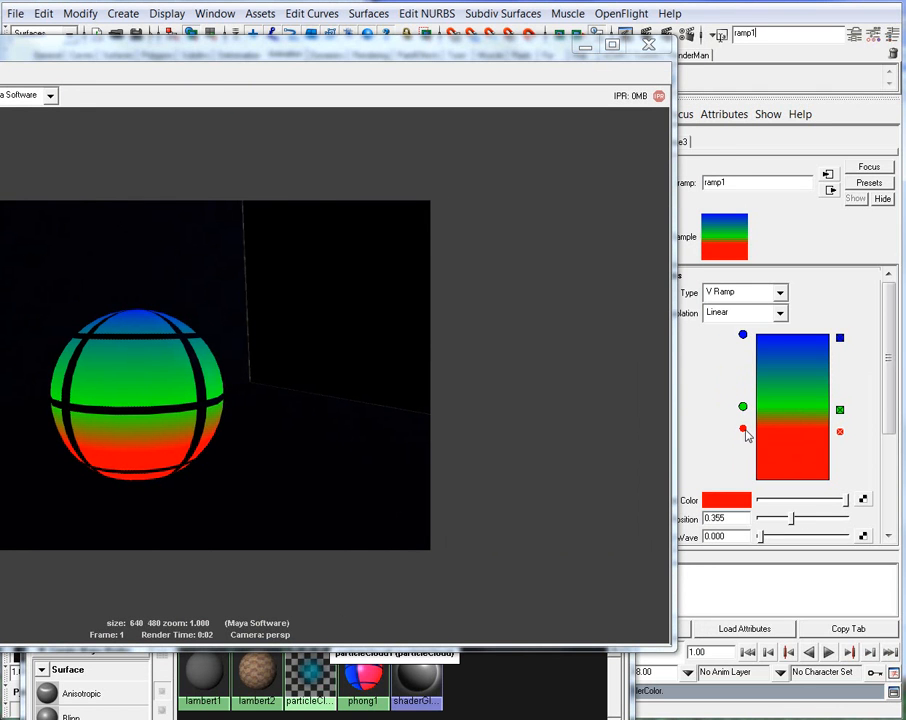
pyautogui.click(728, 500)
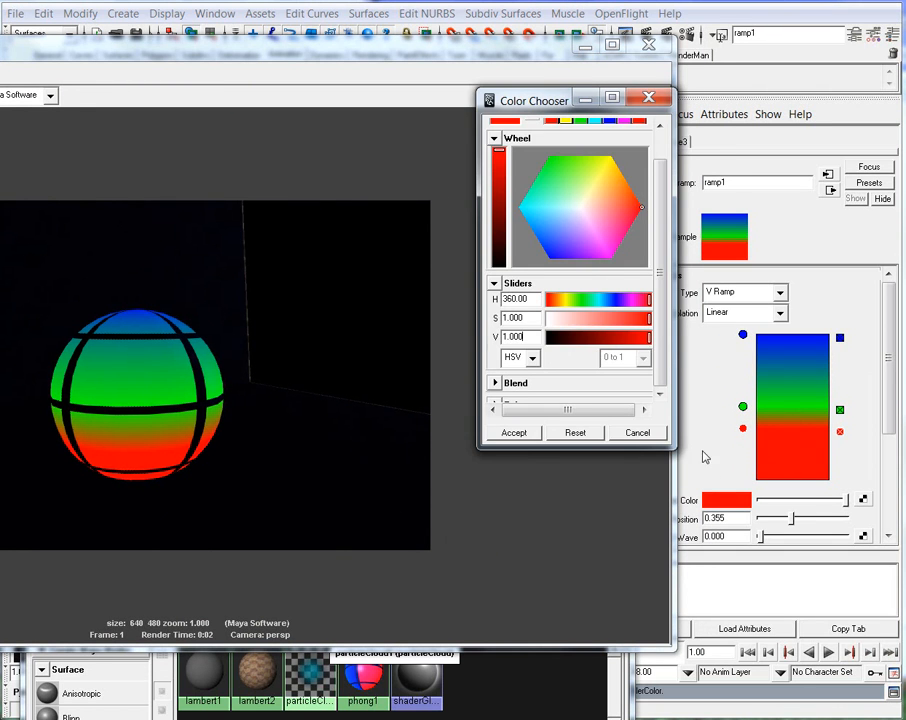
pyautogui.click(612, 176)
pyautogui.moveTo(612, 176); pyautogui.dragTo(613, 160)
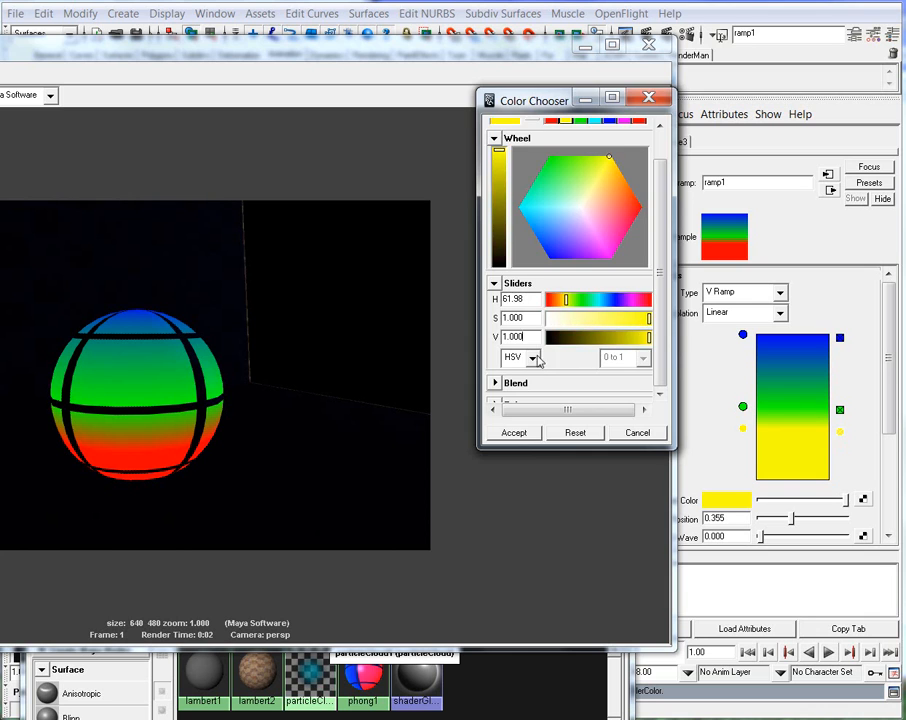
pyautogui.click(514, 433)
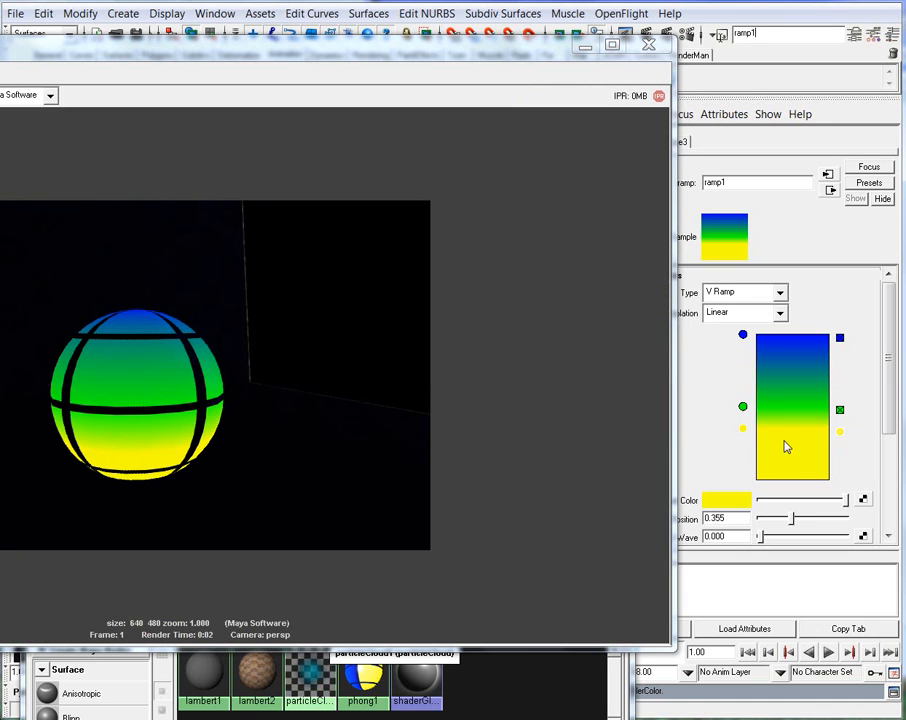
# Add a marker below the yellow one in the ramp, color it red and move it to position 0.000
pyautogui.click(760, 453)
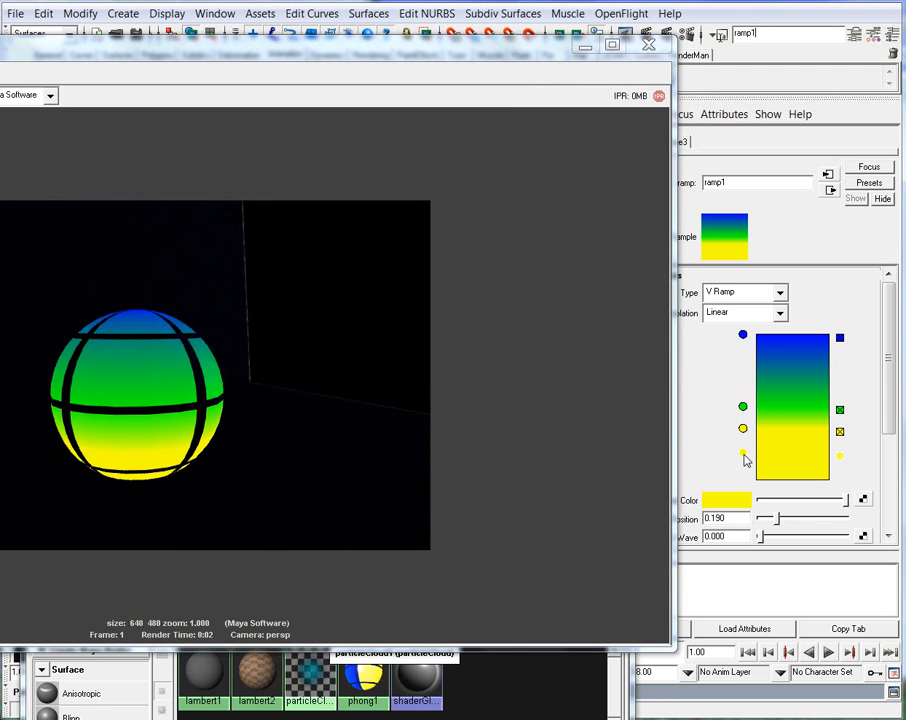
pyautogui.doubleClick(743, 454)
pyautogui.moveTo(621, 226); pyautogui.dragTo(642, 213)
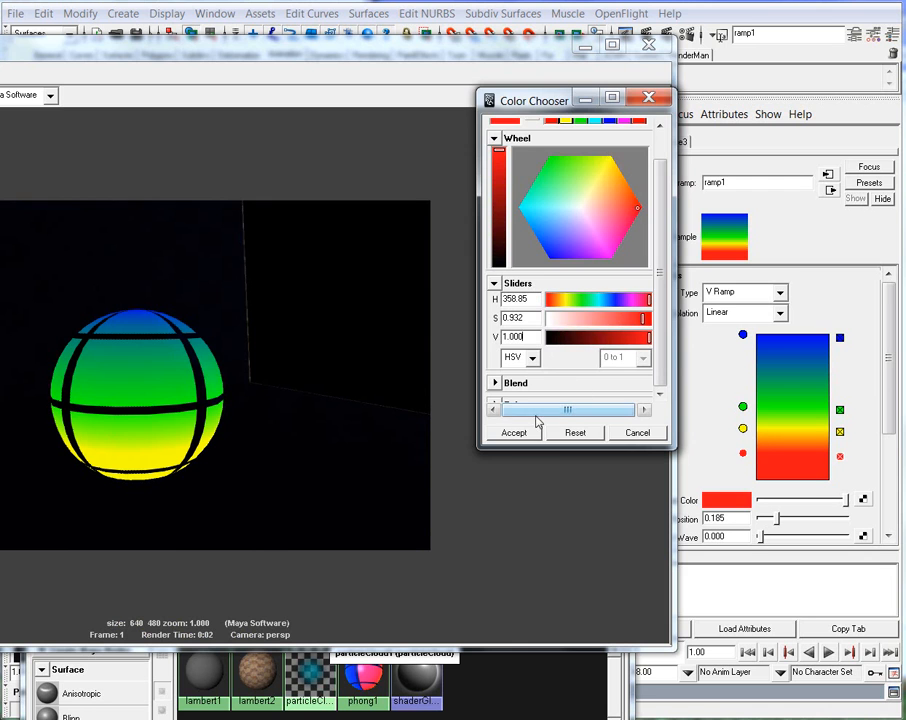
pyautogui.moveTo(741, 455); pyautogui.dragTo(739, 496)
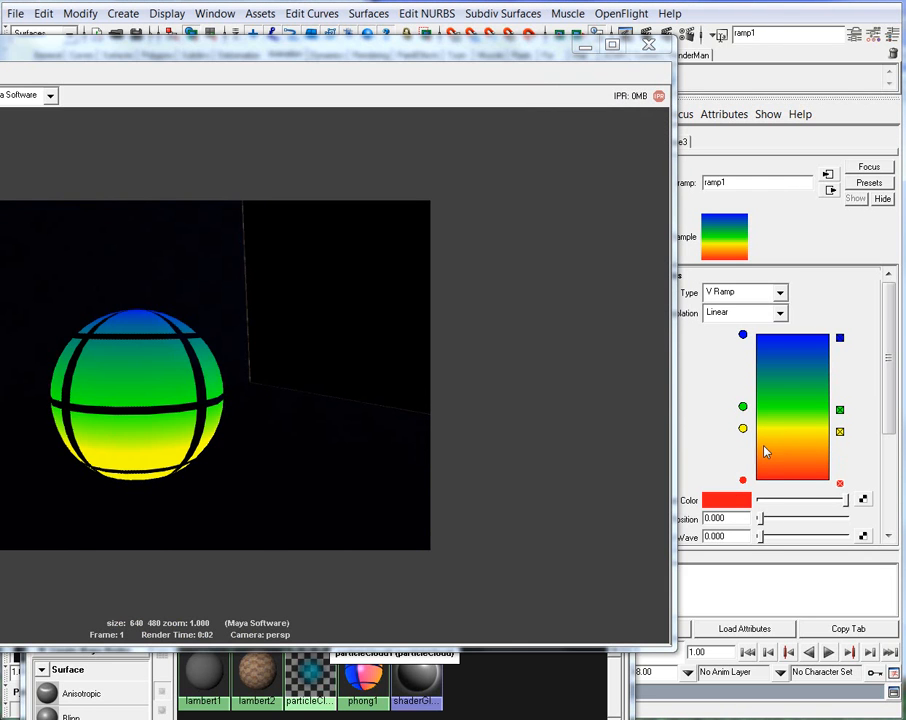
# Add a ramp marker at position 0.195 between yellow and red and color it pink
pyautogui.click(763, 450)
pyautogui.click(731, 498)
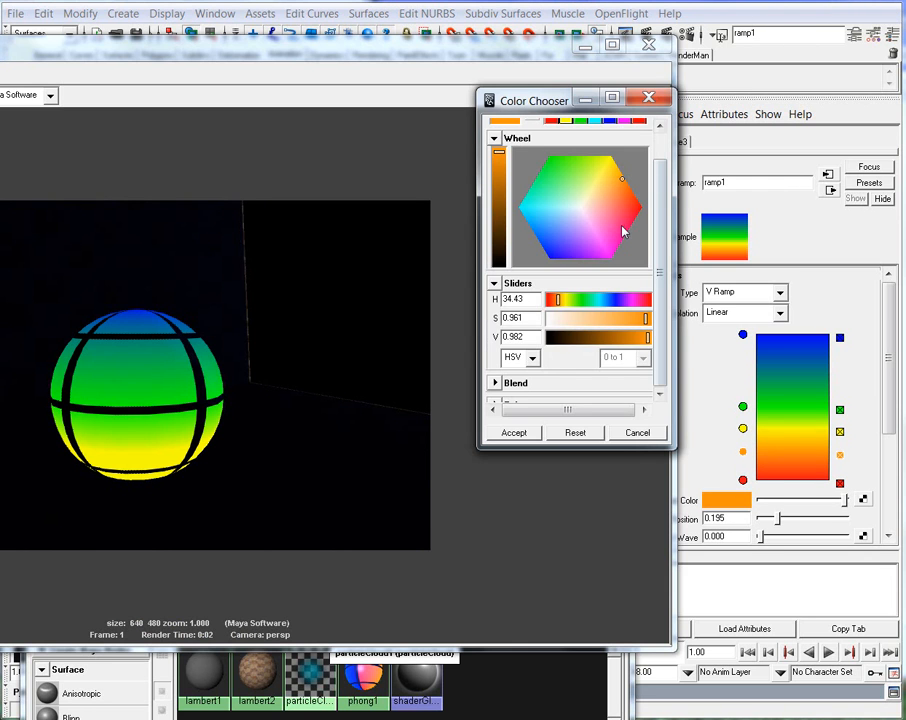
pyautogui.click(622, 232)
# Add a ramp marker at position 0.755 between blue and green and brighten its color to cyan
pyautogui.click(768, 372)
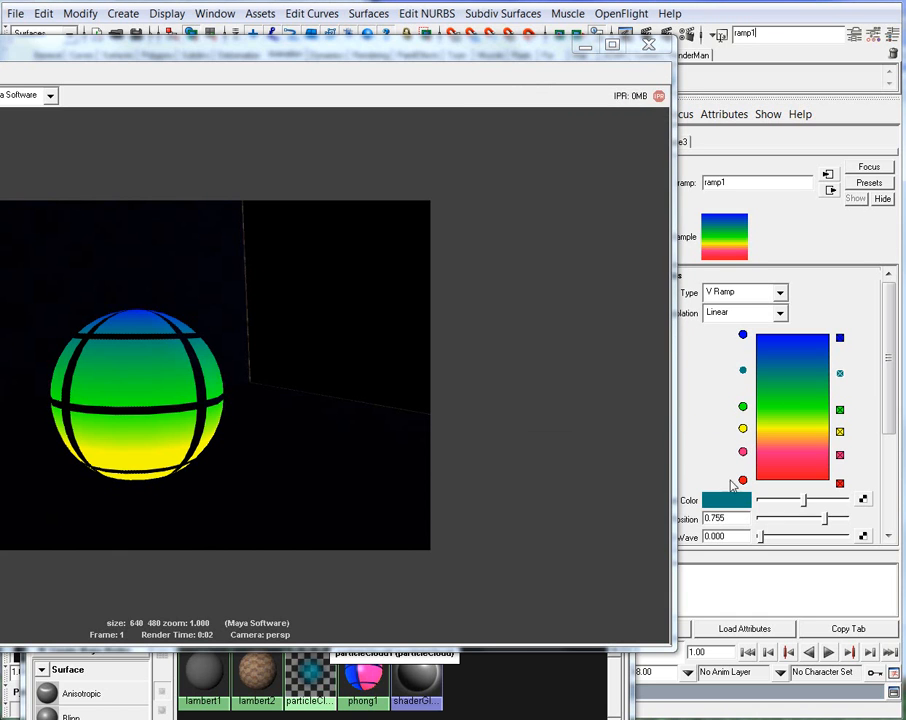
pyautogui.click(726, 500)
pyautogui.moveTo(499, 200); pyautogui.dragTo(499, 148)
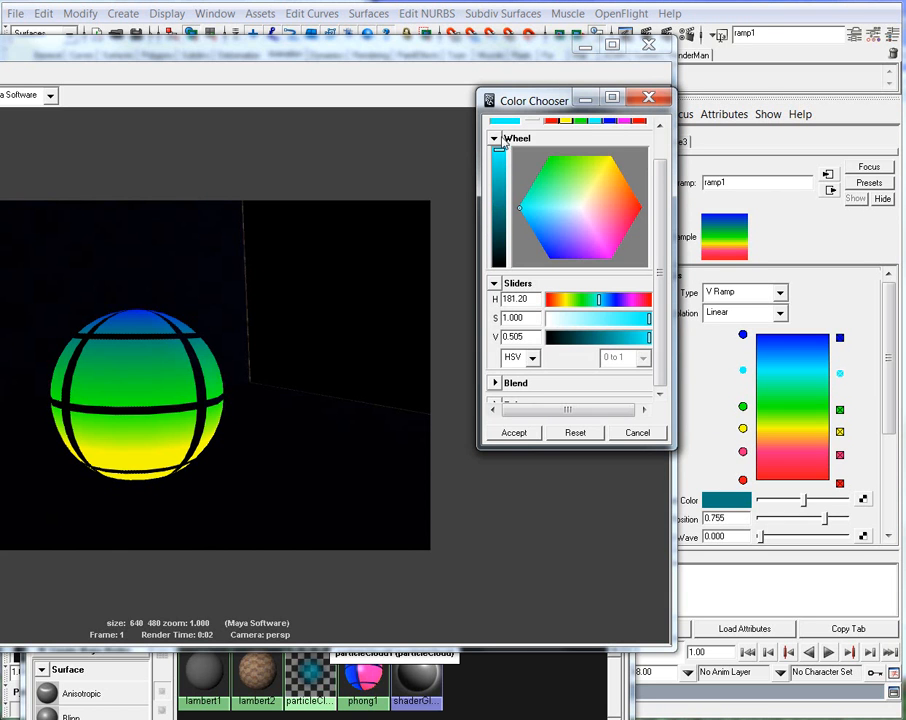
pyautogui.click(521, 438)
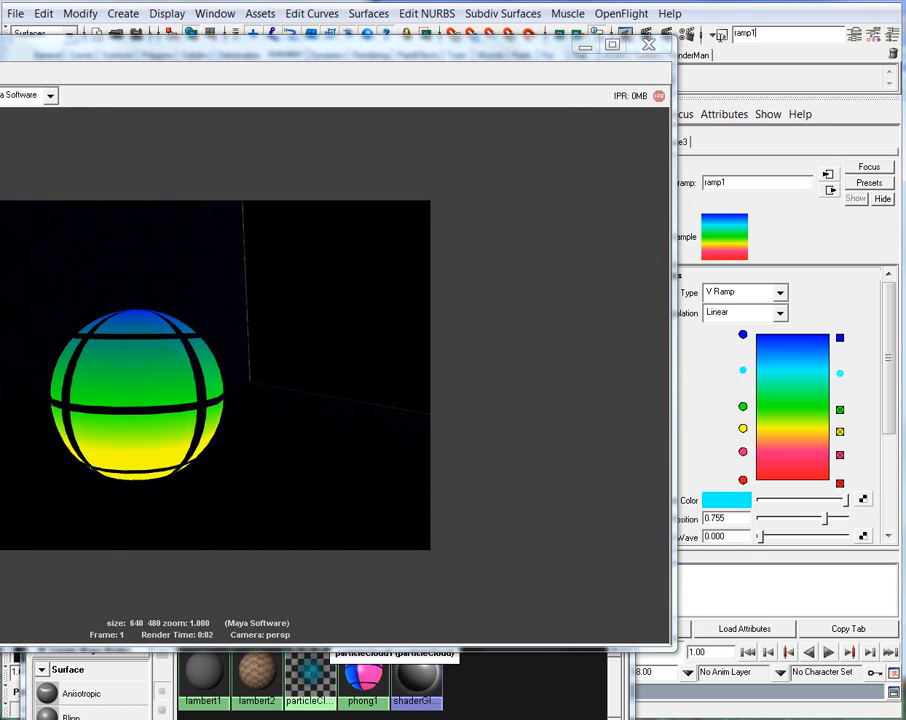
# Set the ramp's interpolation to Smooth
pyautogui.moveTo(150, 46); pyautogui.dragTo(385, 64)
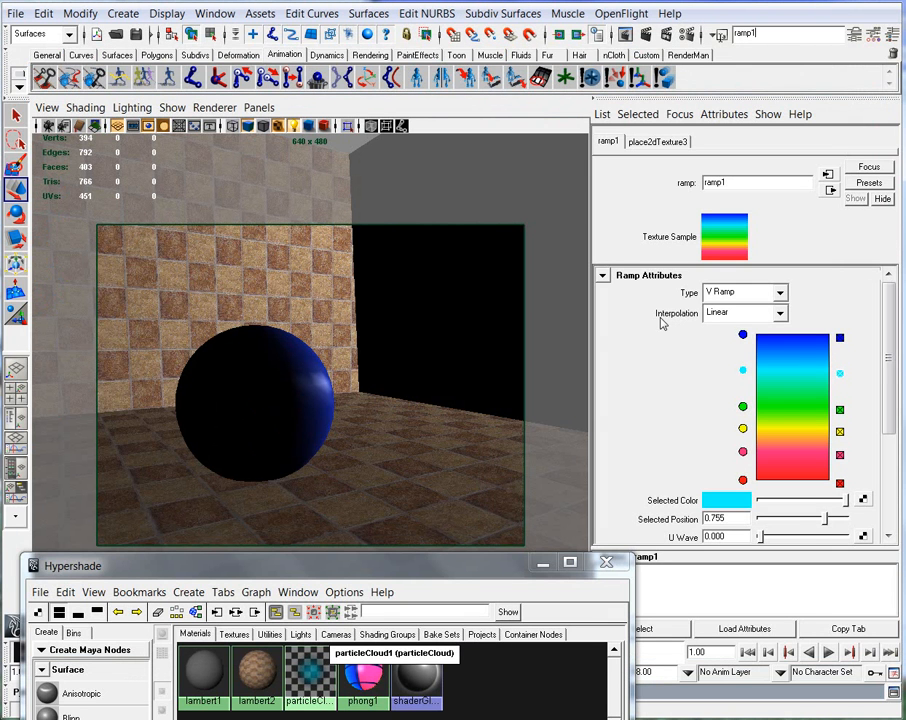
pyautogui.moveTo(742, 336)
pyautogui.mouseDown()
pyautogui.moveTo(738, 361)
pyautogui.moveTo(743, 338)
pyautogui.mouseUp()
pyautogui.click(780, 314)
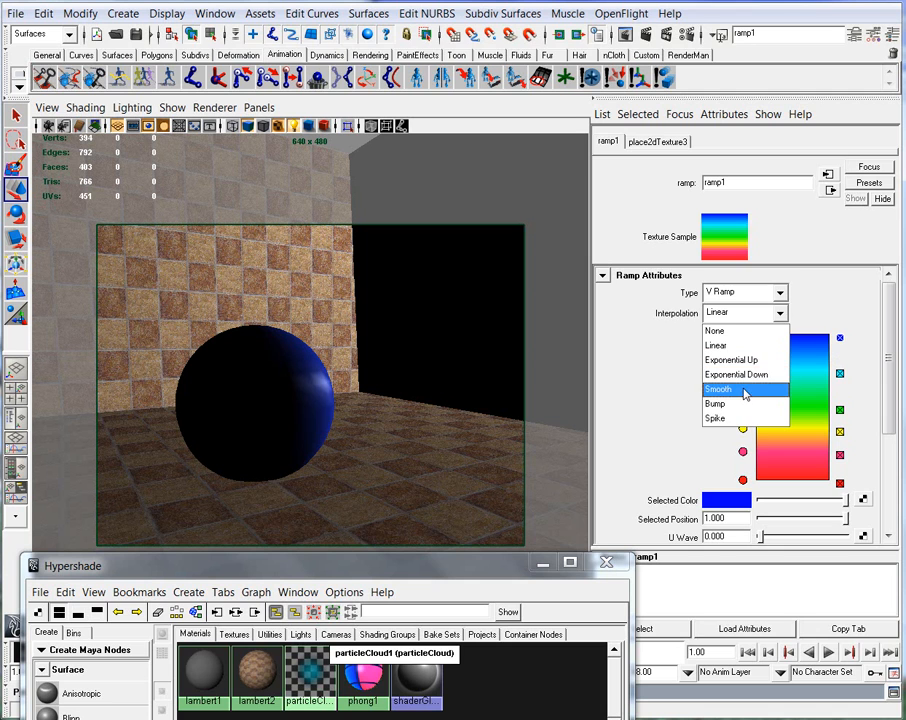
pyautogui.click(744, 391)
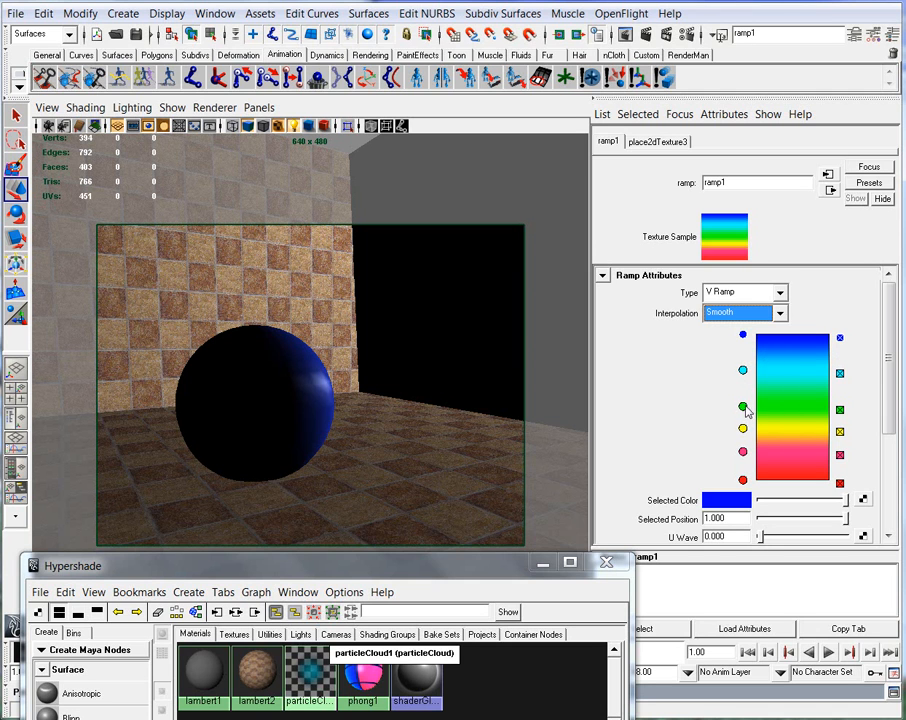
# Set the ramp's interpolation to None, respace its markers with green at 0.555 and red at 0.095, and render the sphere
pyautogui.moveTo(743, 406); pyautogui.dragTo(749, 399)
pyautogui.click(745, 313)
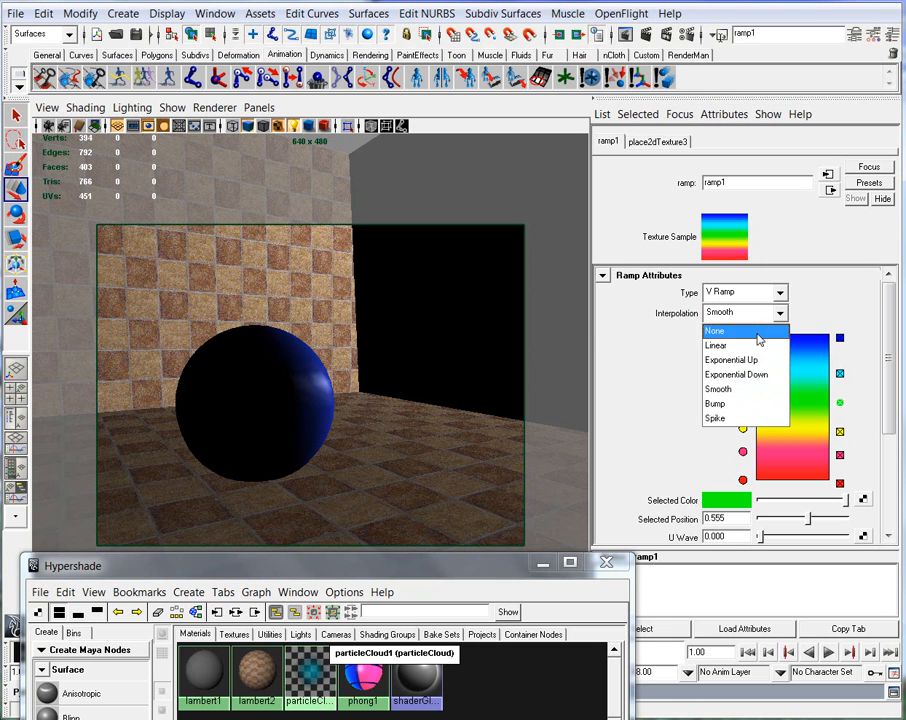
pyautogui.click(740, 328)
pyautogui.moveTo(743, 335); pyautogui.dragTo(745, 354)
pyautogui.moveTo(743, 428); pyautogui.dragTo(745, 467)
pyautogui.click(645, 35)
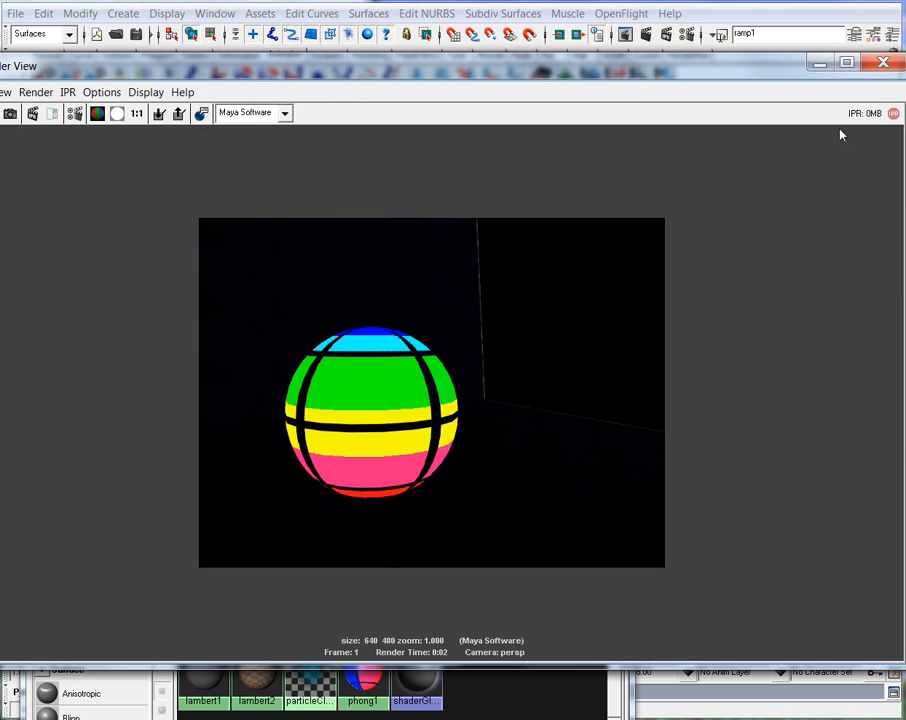
pyautogui.click(883, 65)
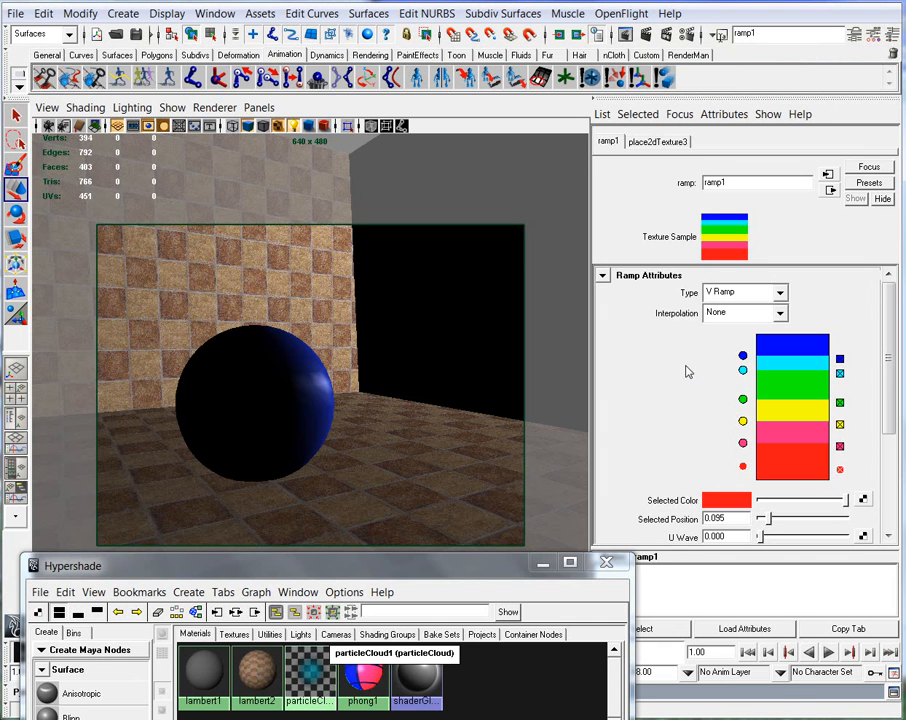
# Graph the input and output connections of the phong1 material in the Hypershade work area
pyautogui.moveTo(489, 568); pyautogui.dragTo(664, 135)
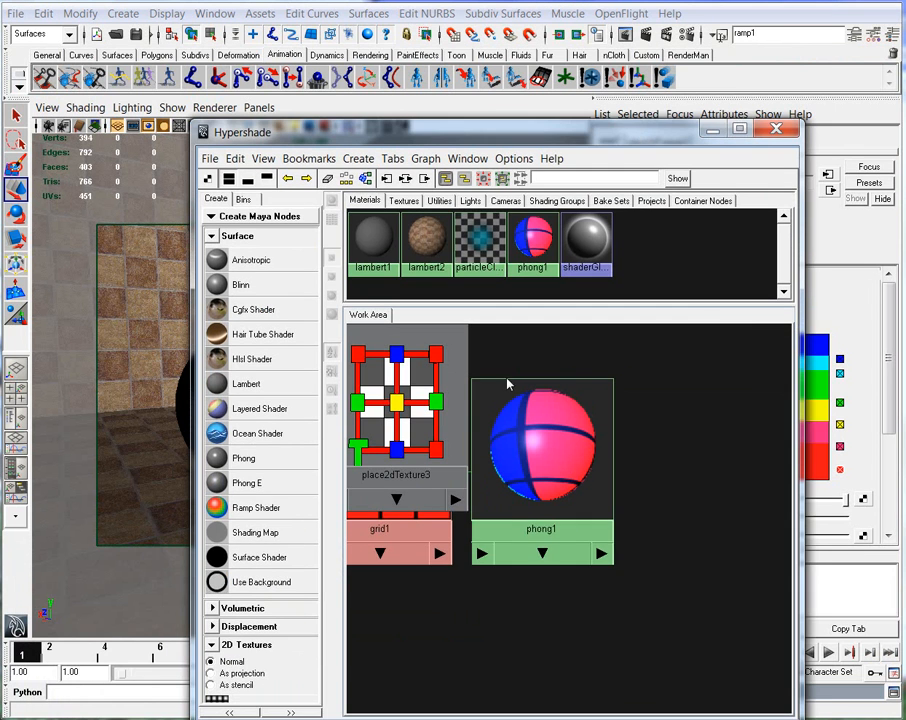
pyautogui.click(568, 433)
pyautogui.scroll(-3, 548, 462)
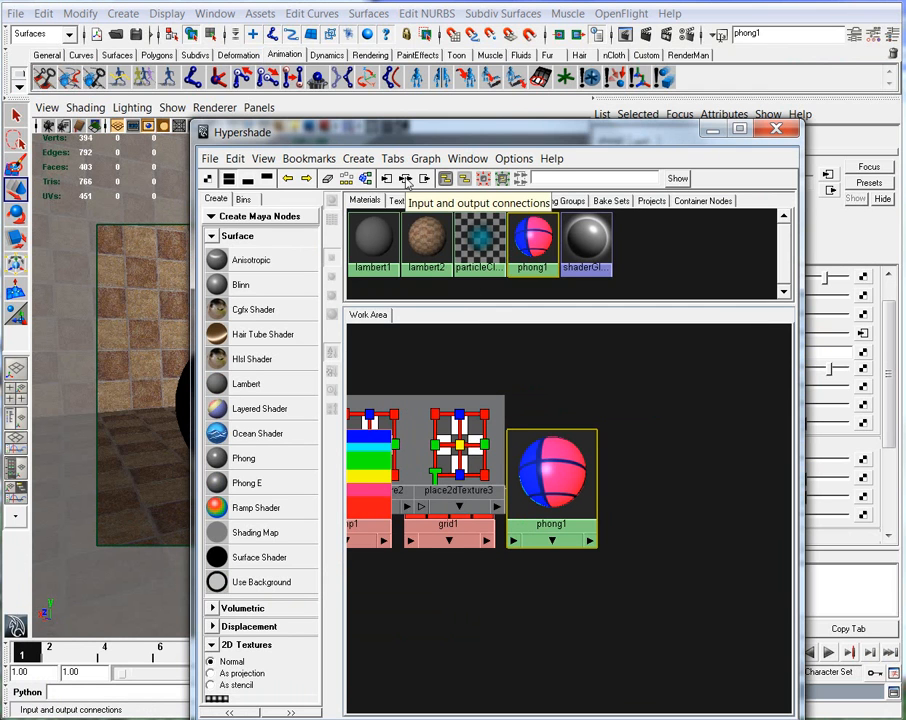
pyautogui.click(406, 181)
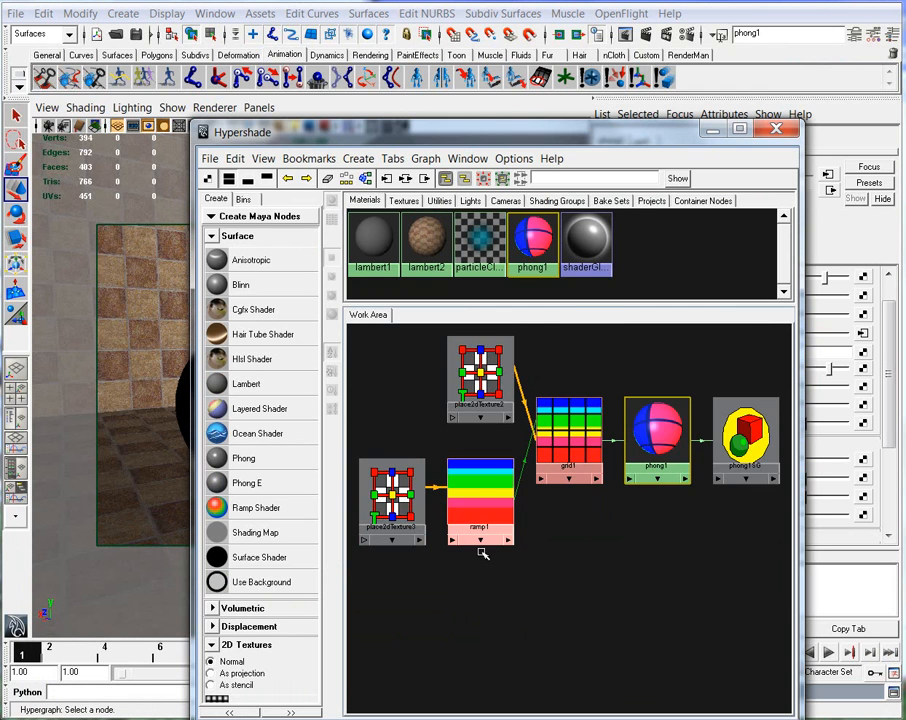
# Place grid1 beside ramp1, select phong1 and narrow the Hypershade window so the material's attributes are uncovered
pyautogui.moveTo(567, 464); pyautogui.dragTo(561, 528)
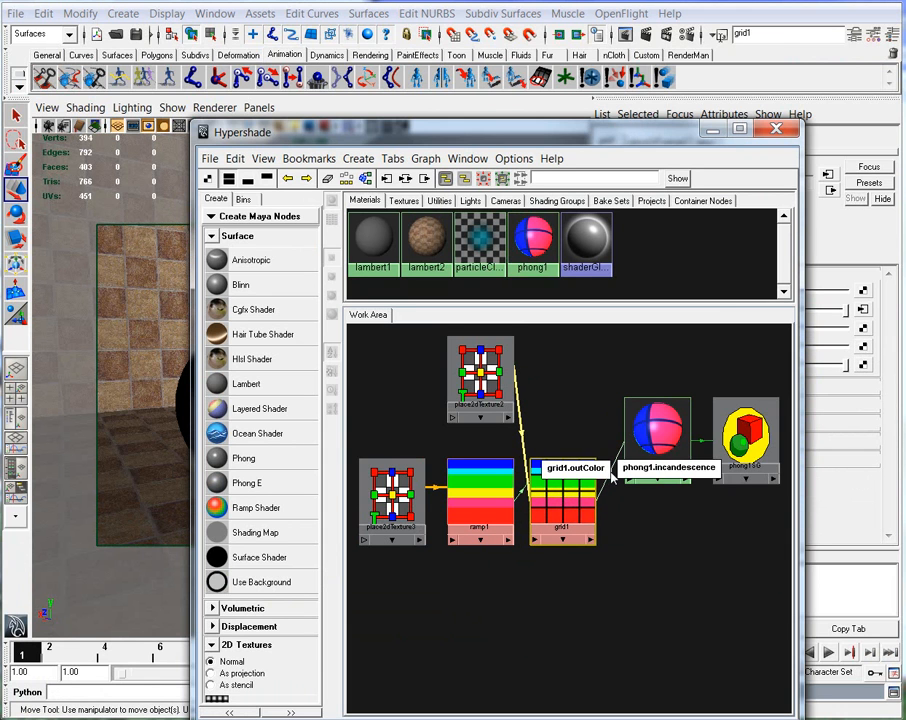
pyautogui.click(655, 428)
pyautogui.moveTo(660, 131); pyautogui.dragTo(490, 88)
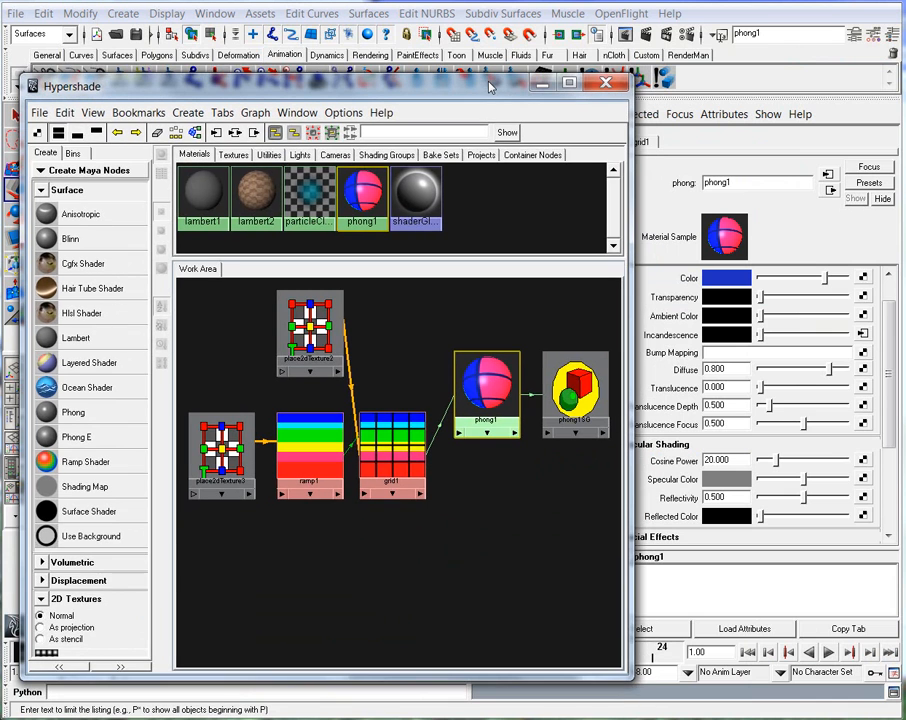
pyautogui.moveTo(628, 76); pyautogui.dragTo(512, 126)
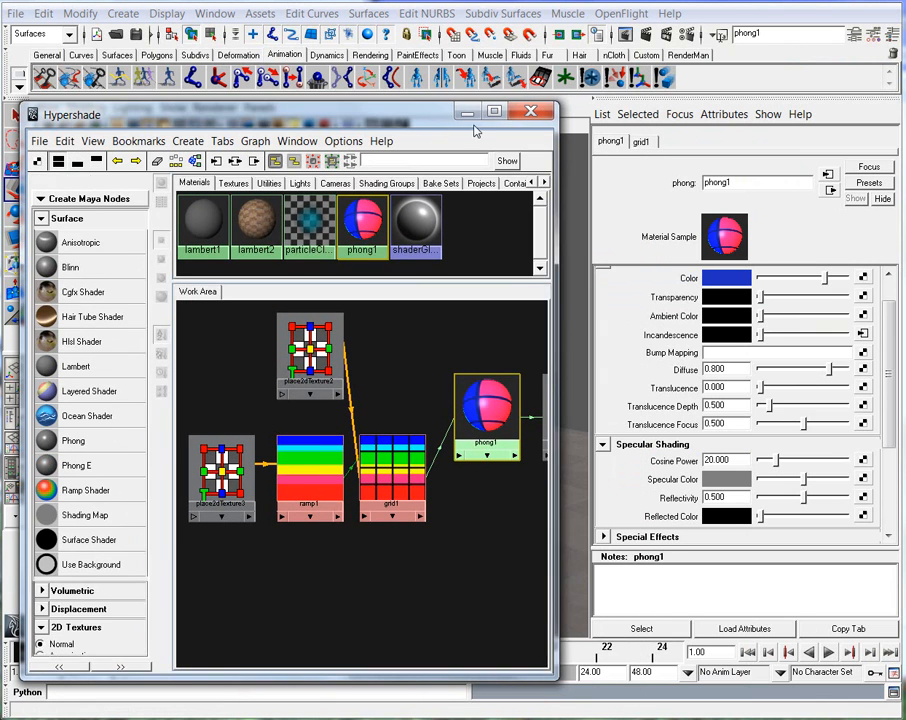
pyautogui.moveTo(410, 117); pyautogui.dragTo(418, 103)
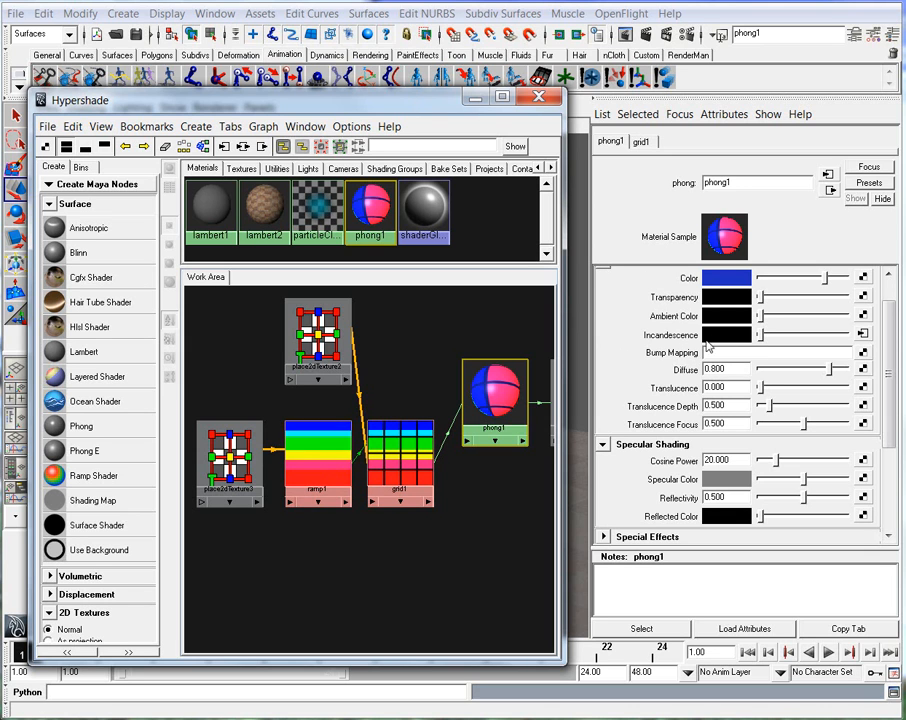
# Move grid1 away from ramp1 and delete the connection from the ramp to the grid's filler color
pyautogui.moveTo(400, 465); pyautogui.dragTo(434, 461)
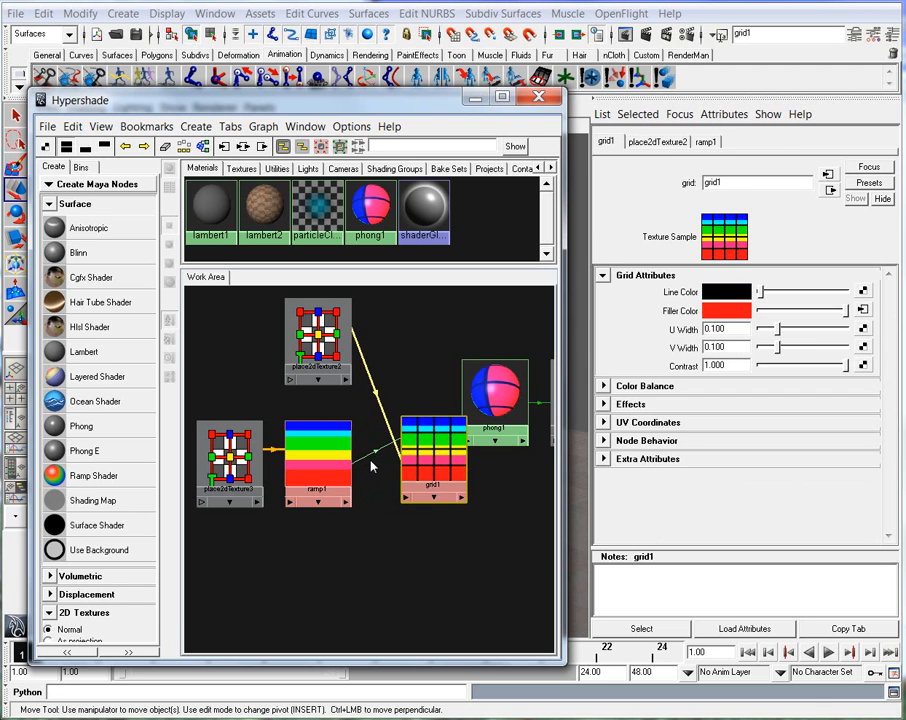
pyautogui.click(368, 462)
pyautogui.moveTo(352, 469)
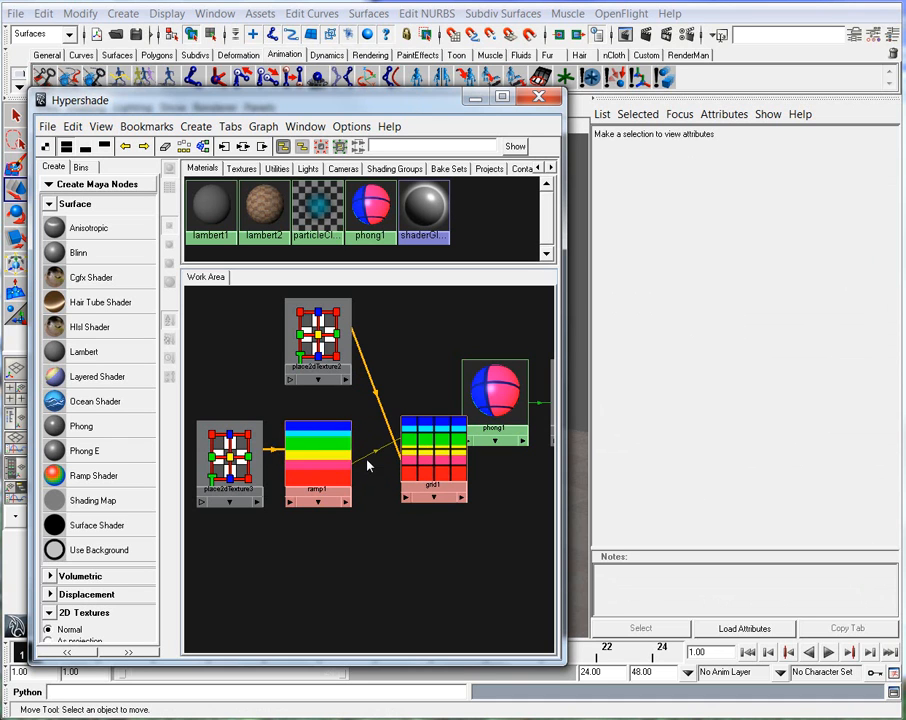
pyautogui.press('Delete')
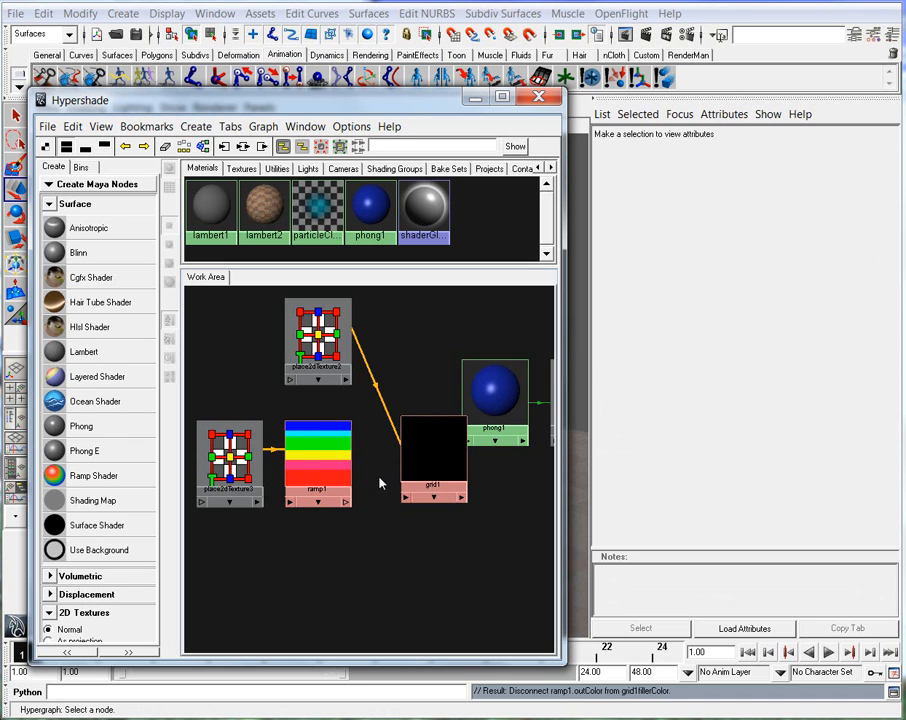
# Make grid1's filler color white and rearrange the grid1 and phong1 nodes, placing grid1 beside place2dTexture2
pyautogui.click(316, 465)
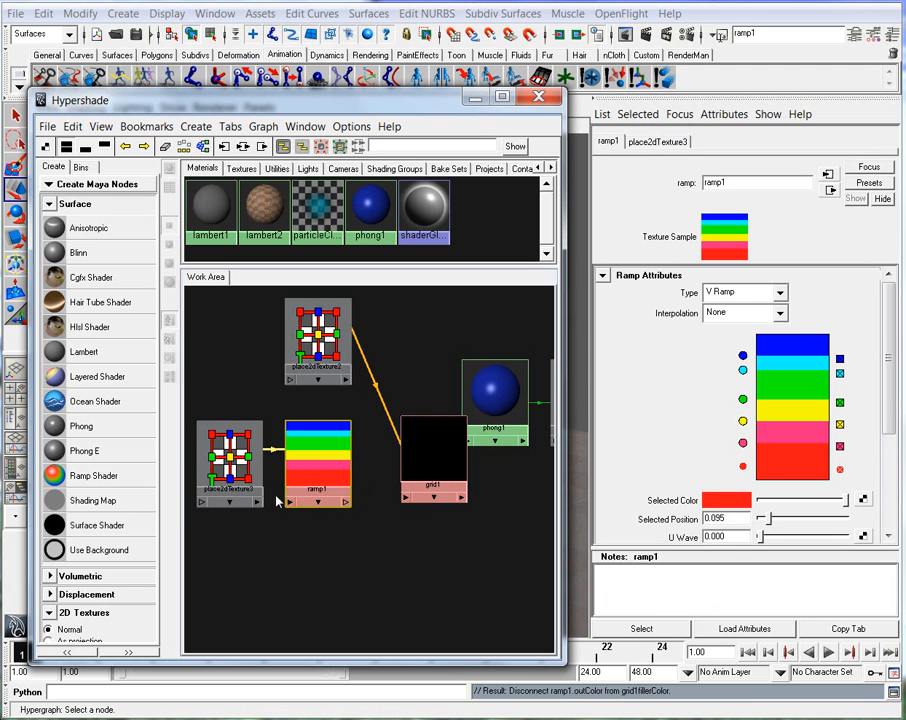
pyautogui.click(450, 444)
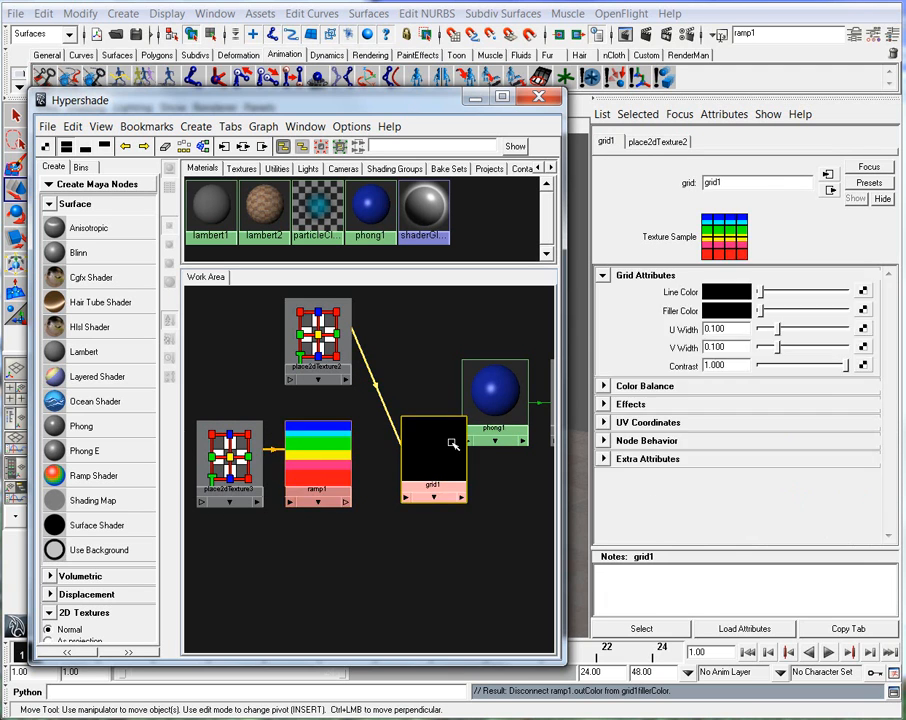
pyautogui.moveTo(335, 460); pyautogui.dragTo(448, 460, button='middle')
pyautogui.moveTo(435, 461); pyautogui.dragTo(386, 363)
pyautogui.moveTo(530, 376); pyautogui.dragTo(507, 411)
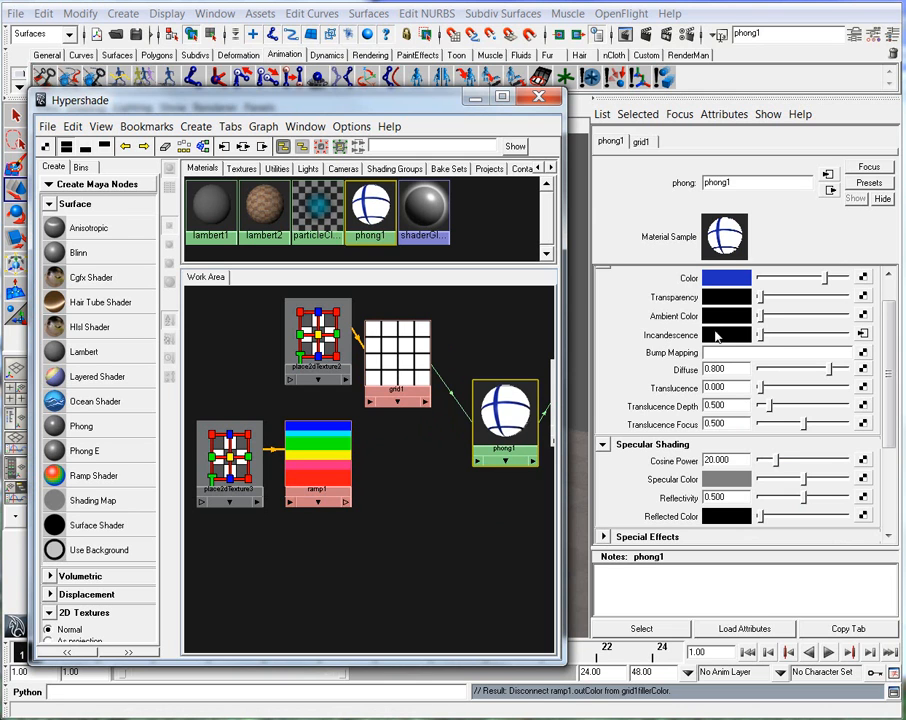
# Break the grid1 connection on phong1's Incandescence attribute
pyautogui.rightClick(675, 336)
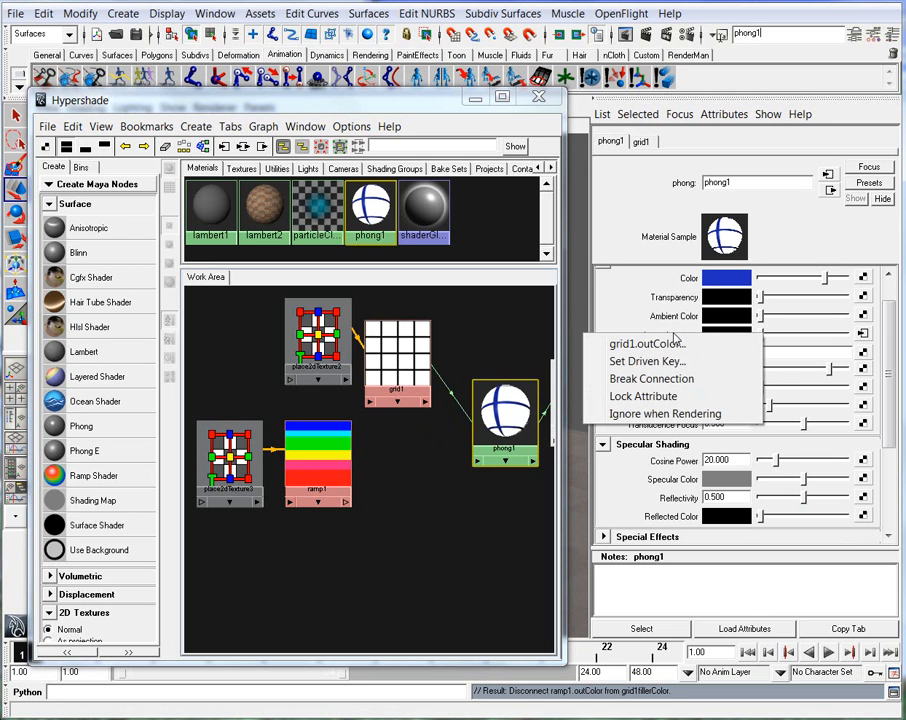
pyautogui.click(672, 327)
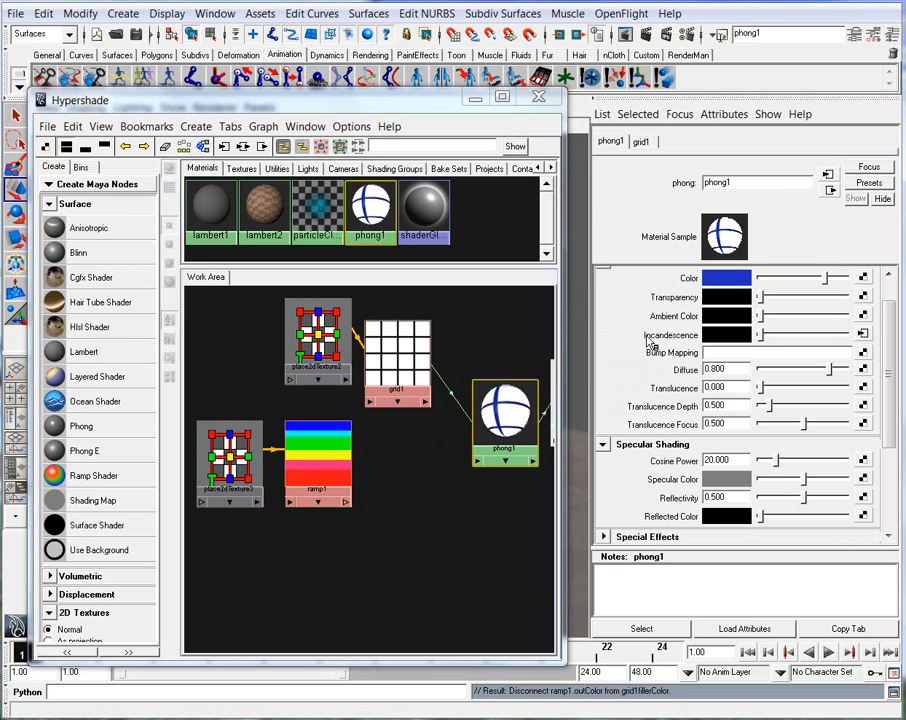
pyautogui.rightClick(664, 341)
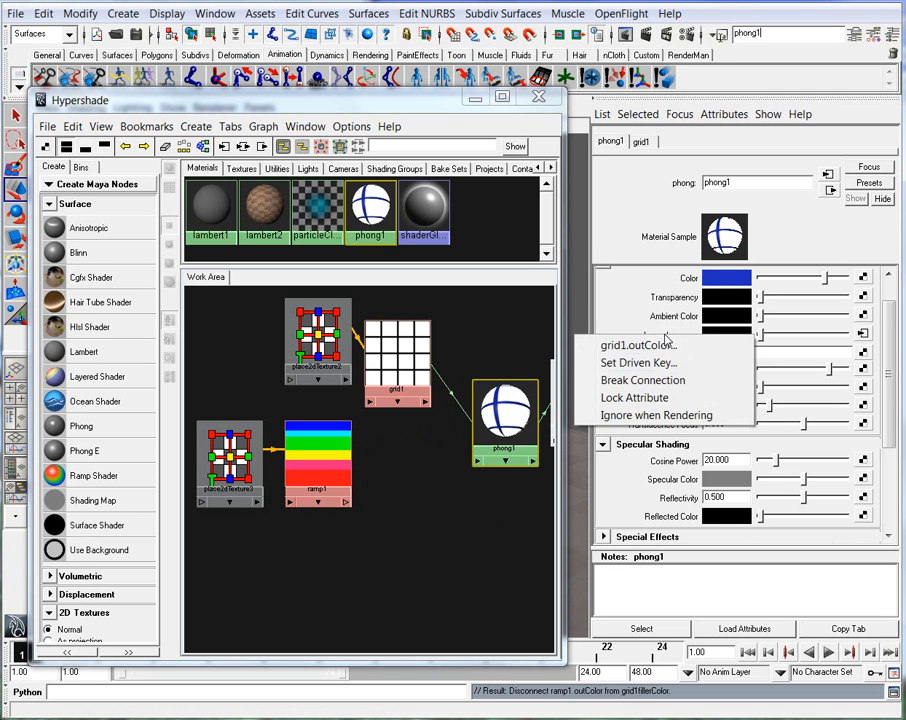
pyautogui.click(666, 382)
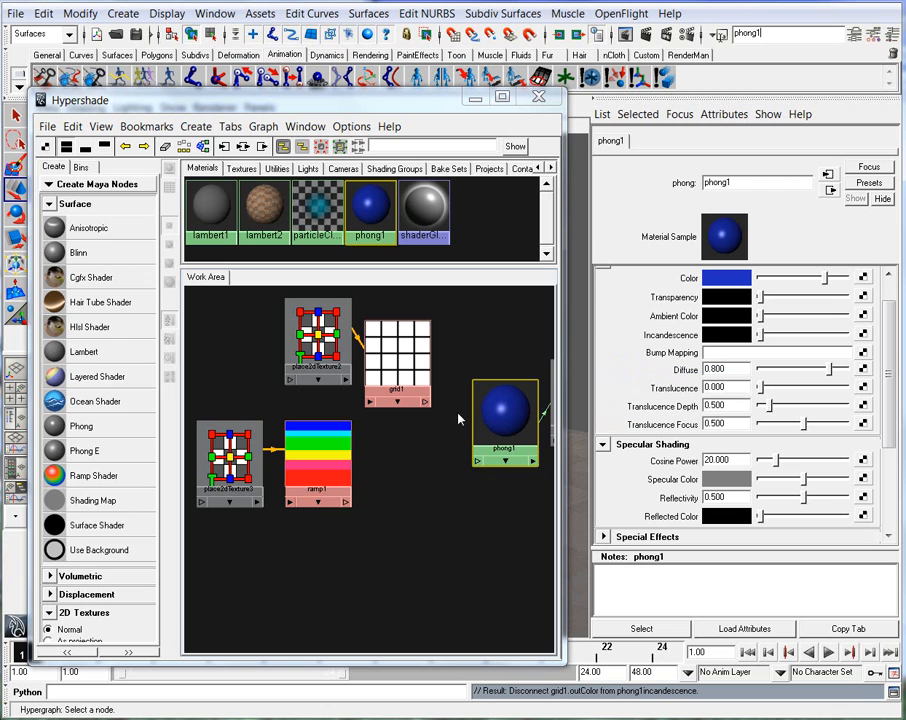
# Connect ramp1 to the Color attribute of the phong1 material
pyautogui.moveTo(893, 396); pyautogui.dragTo(893, 343)
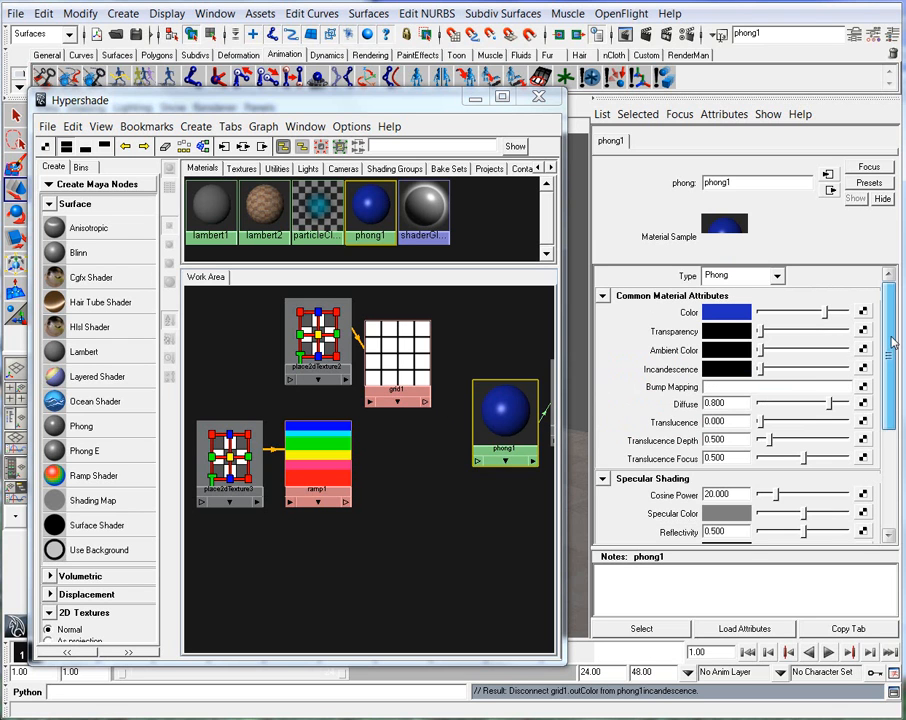
pyautogui.click(313, 464)
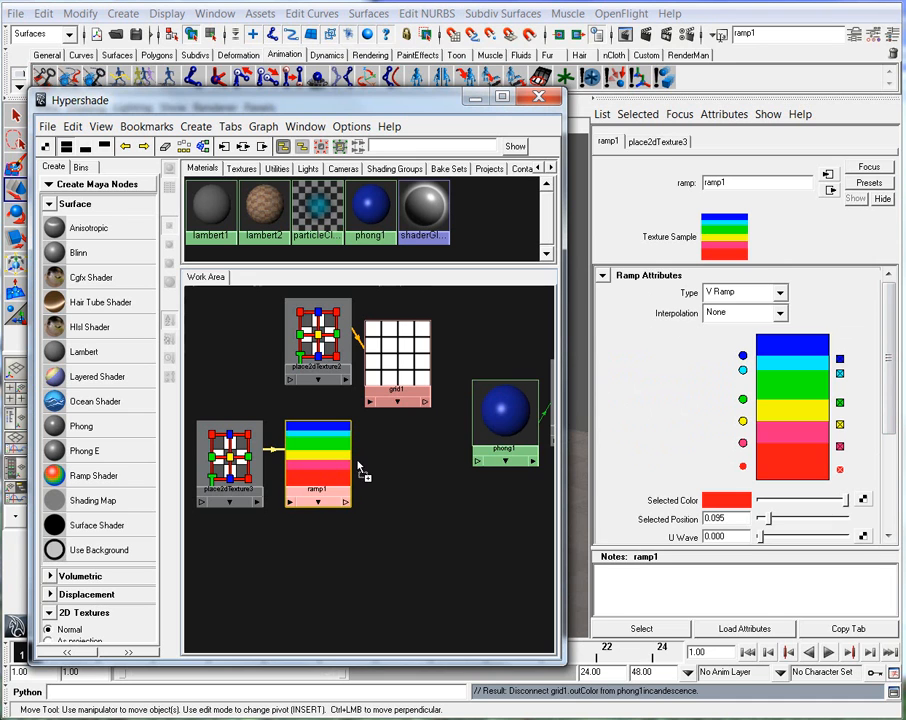
pyautogui.click(499, 397)
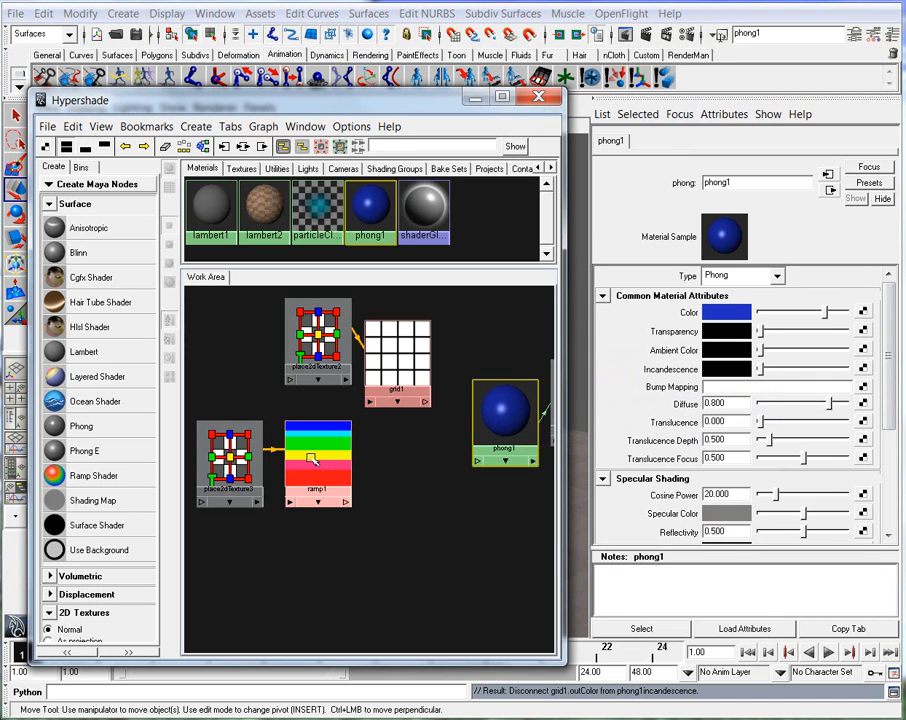
pyautogui.moveTo(311, 457); pyautogui.dragTo(727, 316, button='middle')
# Move the Hypershade window off the viewport and render the sphere with the ramp as its color
pyautogui.moveTo(394, 103); pyautogui.dragTo(798, 112)
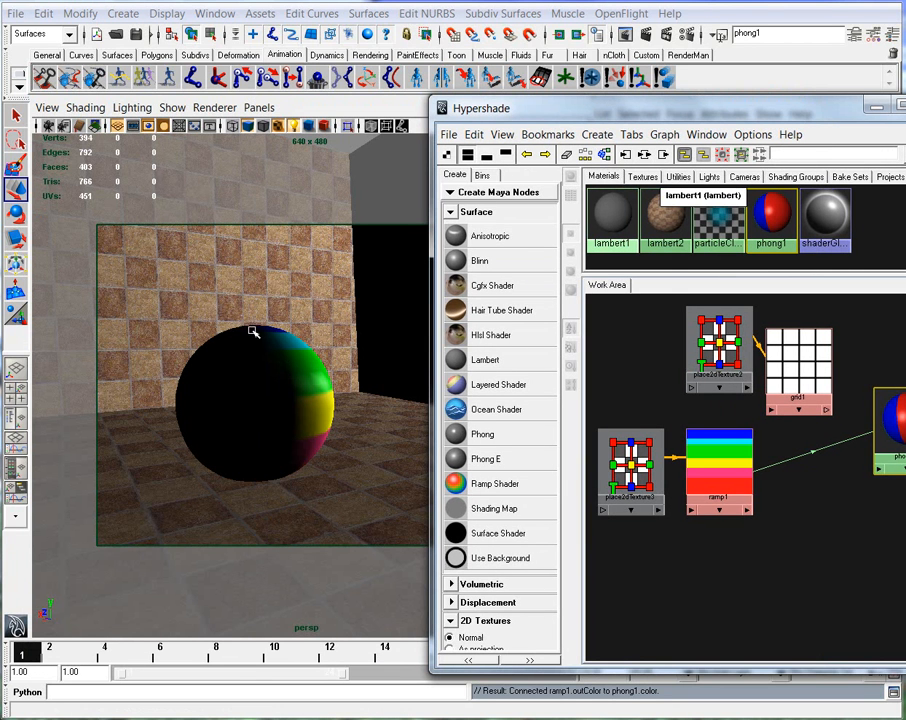
pyautogui.moveTo(845, 115); pyautogui.dragTo(748, 512)
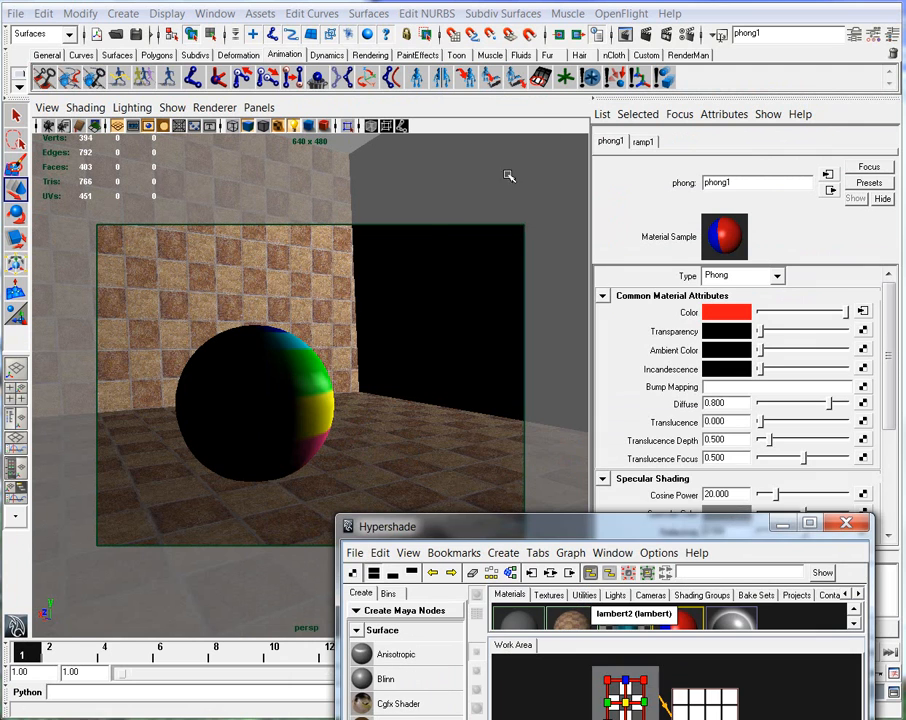
pyautogui.click(625, 34)
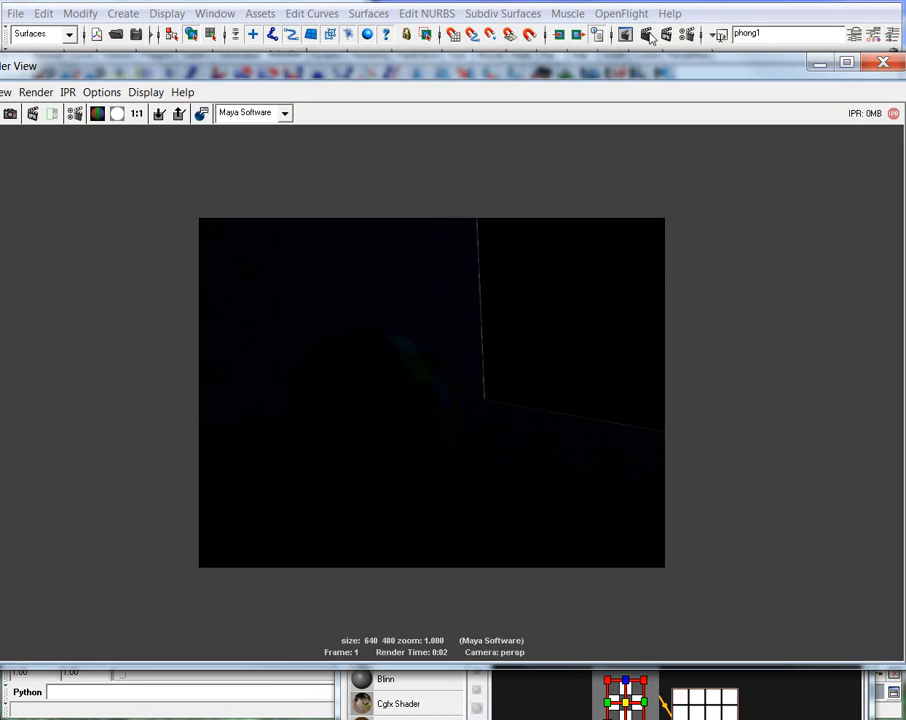
# Move the point light from outside the tiled room to inside it, in front of the wall
pyautogui.click(882, 63)
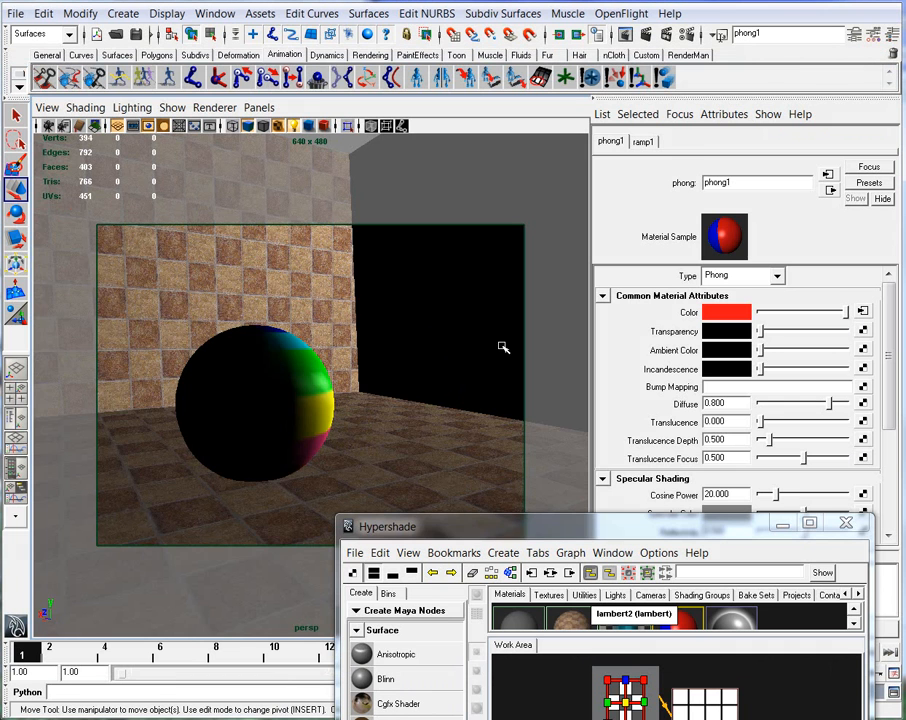
pyautogui.keyDown('alt'); pyautogui.moveTo(503, 347); pyautogui.dragTo(463, 345); pyautogui.keyUp('alt')
pyautogui.keyDown('alt'); pyautogui.moveTo(463, 345); pyautogui.dragTo(311, 318, button='right'); pyautogui.keyUp('alt')
pyautogui.keyDown('alt'); pyautogui.moveTo(311, 318); pyautogui.dragTo(362, 353); pyautogui.keyUp('alt')
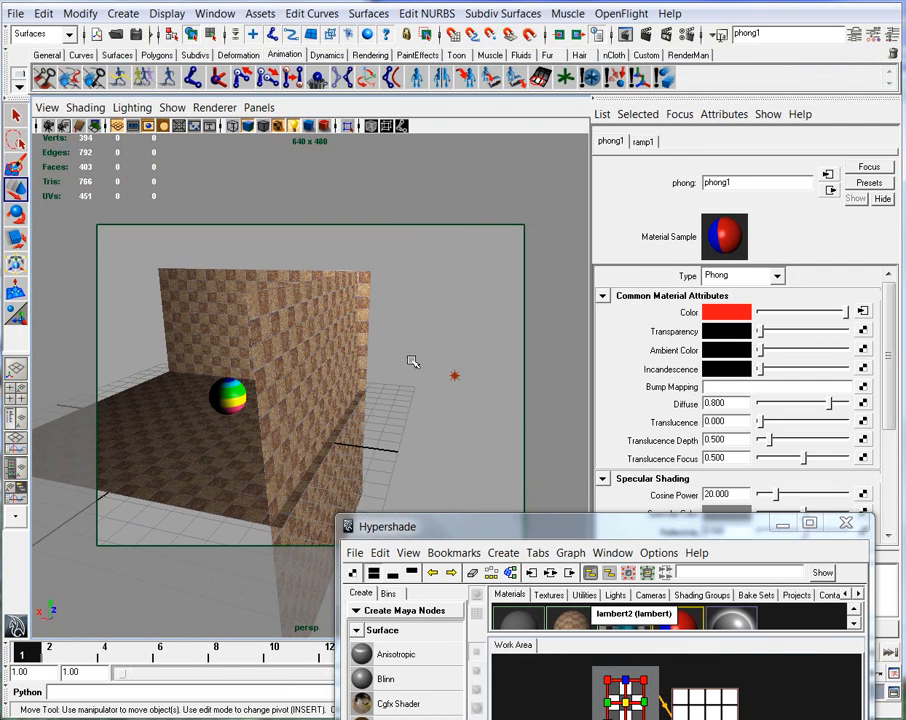
pyautogui.click(455, 376)
pyautogui.keyDown('alt'); pyautogui.moveTo(443, 427); pyautogui.dragTo(417, 424); pyautogui.keyUp('alt')
pyautogui.moveTo(462, 354); pyautogui.dragTo(284, 327)
# Render the perspective view of the striped sphere from inside the room with Maya Software
pyautogui.keyDown('alt'); pyautogui.moveTo(219, 417); pyautogui.dragTo(447, 417, button='right'); pyautogui.keyUp('alt')
pyautogui.keyDown('alt'); pyautogui.moveTo(447, 417); pyautogui.dragTo(390, 419); pyautogui.keyUp('alt')
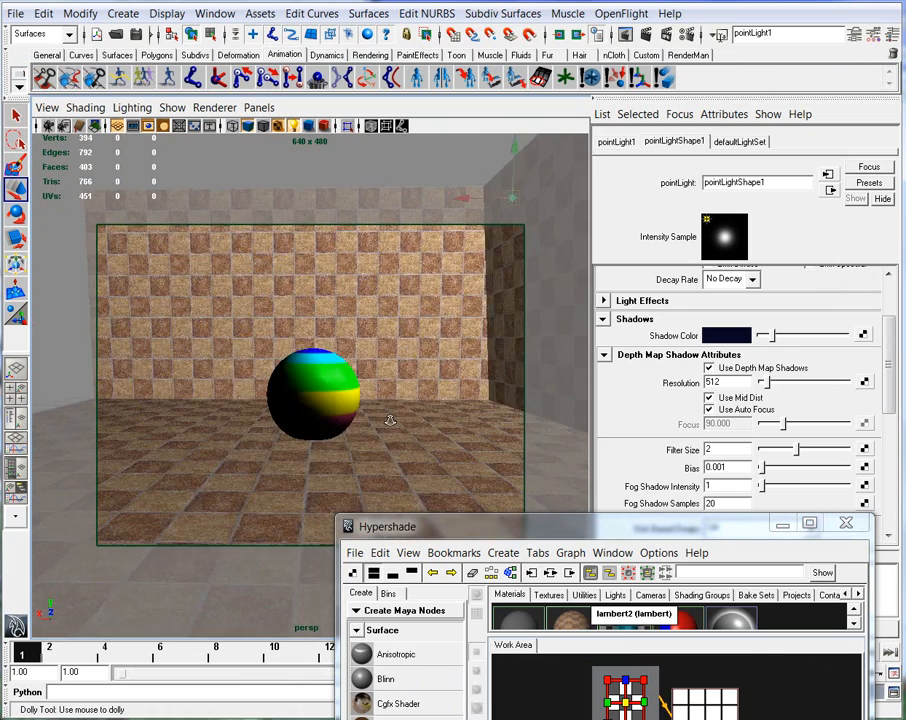
pyautogui.keyDown('alt'); pyautogui.moveTo(390, 419); pyautogui.dragTo(443, 407, button='right'); pyautogui.keyUp('alt')
pyautogui.click(649, 35)
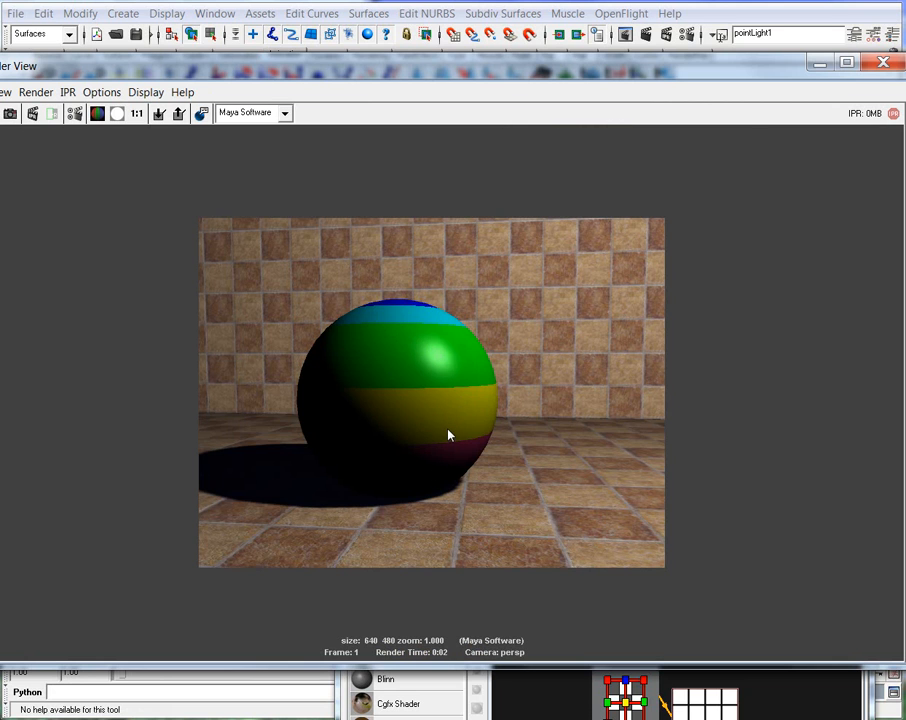
pyautogui.click(819, 62)
# Set the type of the ramp texture on the sphere's phong color to U Ramp
pyautogui.moveTo(540, 342); pyautogui.dragTo(574, 155)
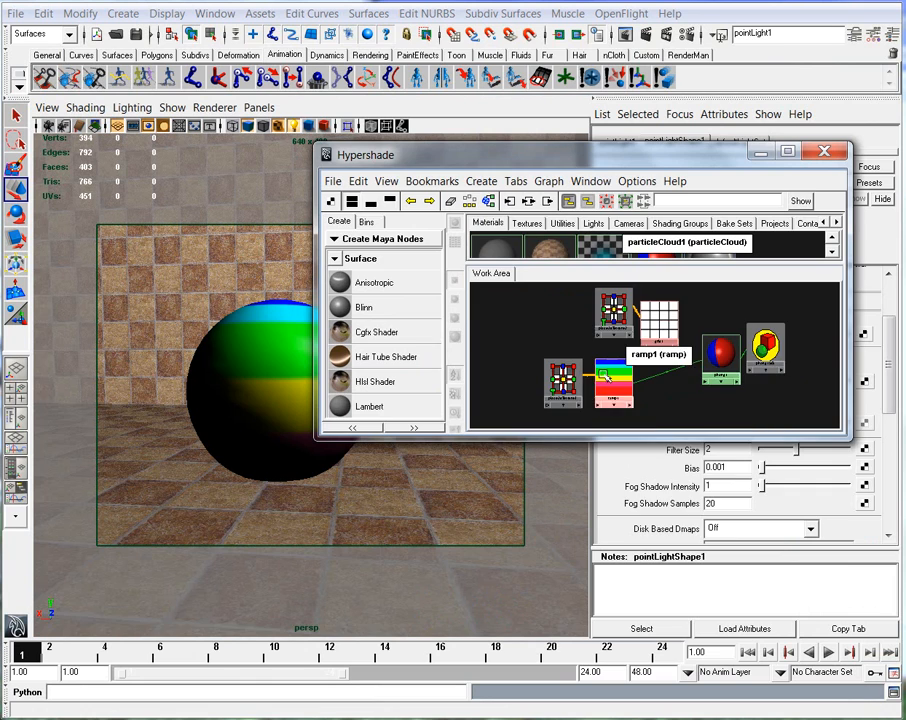
pyautogui.click(610, 378)
pyautogui.moveTo(777, 148); pyautogui.dragTo(601, 397)
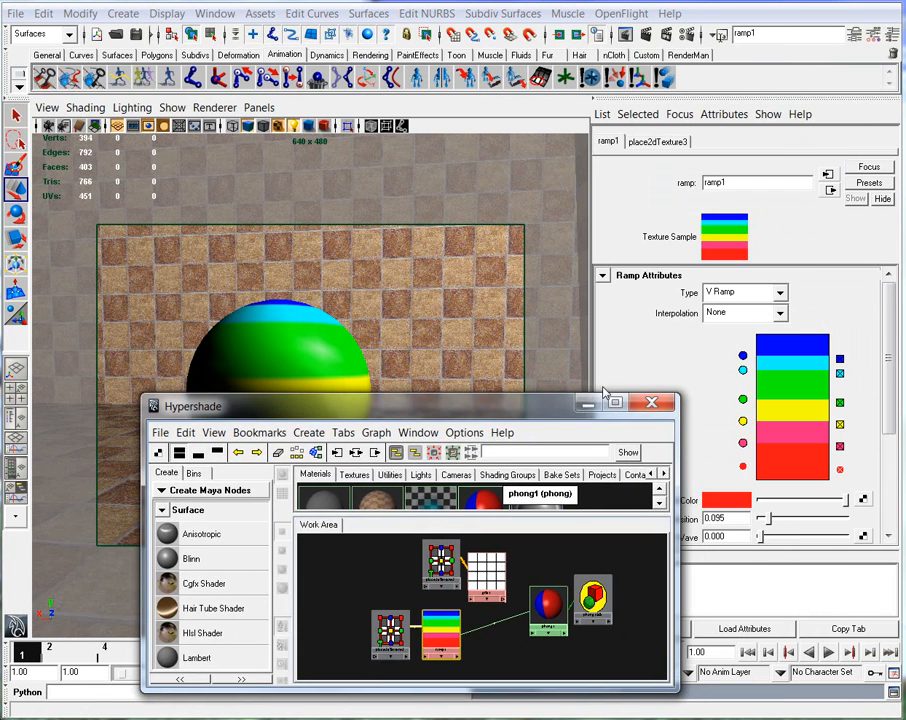
pyautogui.click(597, 401)
pyautogui.keyDown('alt'); pyautogui.moveTo(408, 360); pyautogui.dragTo(299, 411); pyautogui.keyUp('alt')
pyautogui.click(268, 421)
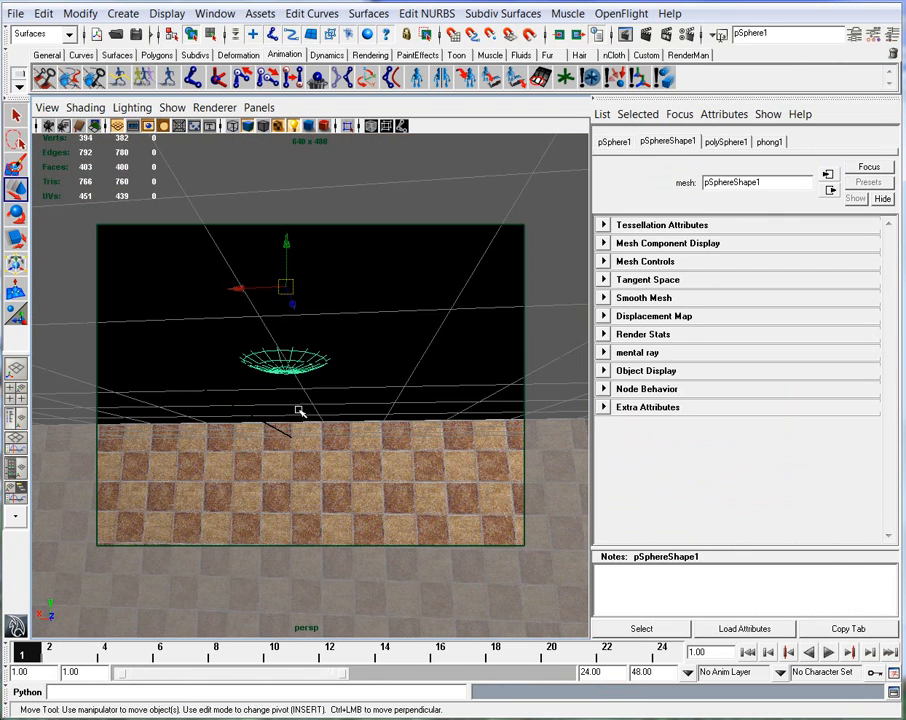
pyautogui.keyDown('alt'); pyautogui.moveTo(370, 354); pyautogui.dragTo(354, 384); pyautogui.keyUp('alt')
pyautogui.click(766, 142)
pyautogui.click(862, 309)
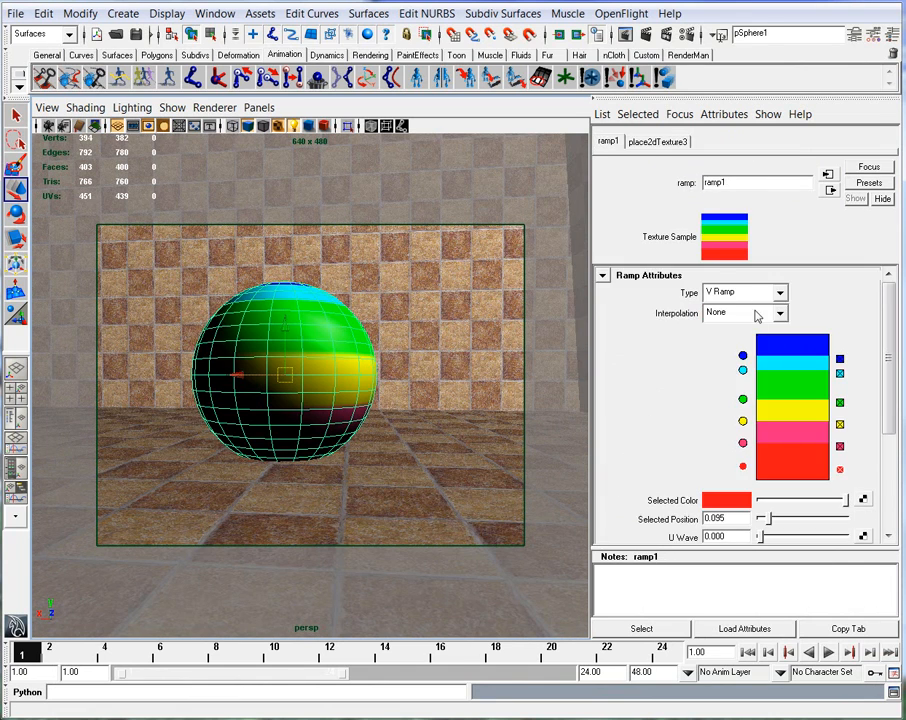
pyautogui.click(741, 292)
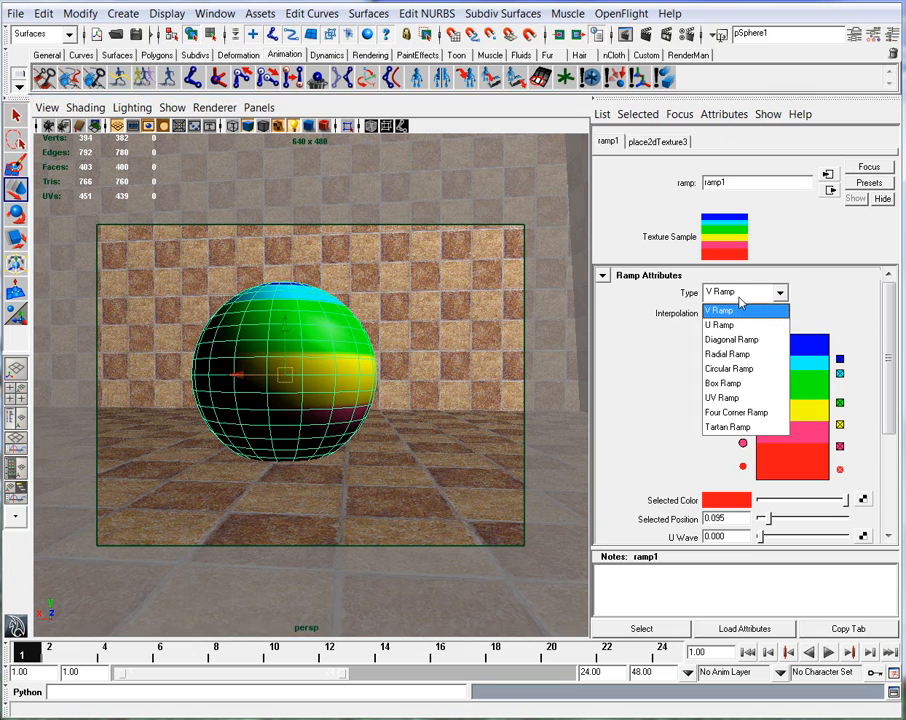
pyautogui.click(737, 331)
# Rotate the sphere to about -51, -4 and 20 degrees in X, Y and Z so its pole faces the camera
pyautogui.keyDown('alt'); pyautogui.moveTo(430, 372); pyautogui.dragTo(358, 408); pyautogui.keyUp('alt')
pyautogui.keyDown('alt'); pyautogui.moveTo(358, 408); pyautogui.dragTo(394, 382, button='middle'); pyautogui.keyUp('alt')
pyautogui.keyDown('alt'); pyautogui.moveTo(394, 382); pyautogui.dragTo(308, 402); pyautogui.keyUp('alt')
pyautogui.keyDown('alt'); pyautogui.moveTo(308, 402); pyautogui.dragTo(372, 412, button='middle'); pyautogui.keyUp('alt')
pyautogui.press('e')
pyautogui.moveTo(290, 385); pyautogui.dragTo(209, 368)
pyautogui.click(377, 395)
# Render the perspective view with the beach ball framed toward one side of the room
pyautogui.keyDown('alt'); pyautogui.moveTo(377, 395); pyautogui.dragTo(440, 404); pyautogui.keyUp('alt')
pyautogui.keyDown('alt'); pyautogui.moveTo(440, 404); pyautogui.dragTo(368, 394, button='middle'); pyautogui.keyUp('alt')
pyautogui.keyDown('alt'); pyautogui.moveTo(368, 394); pyautogui.dragTo(408, 398, button='right'); pyautogui.keyUp('alt')
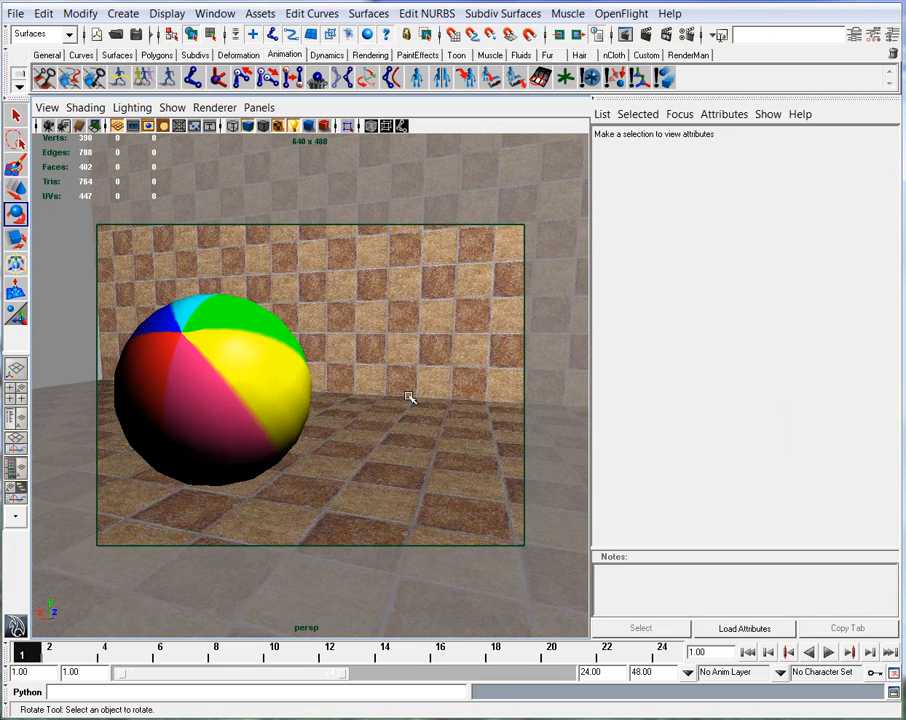
pyautogui.click(645, 34)
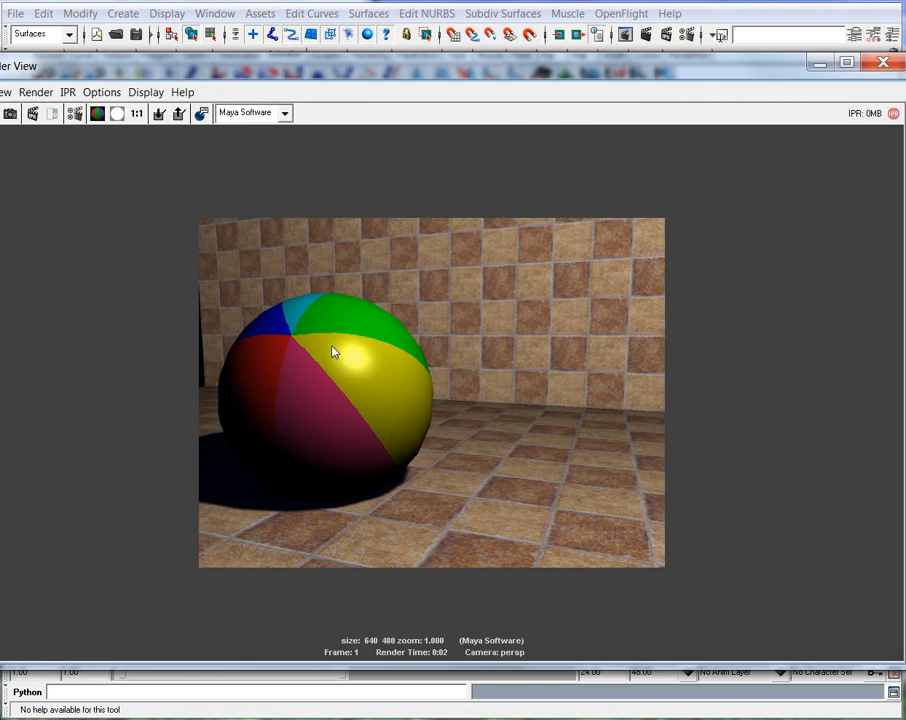
# Examine the rendered beach ball's color boundaries and outline up close, and close the render
pyautogui.keyDown('alt'); pyautogui.moveTo(329, 348); pyautogui.dragTo(483, 364, button='right'); pyautogui.keyUp('alt')
pyautogui.keyDown('alt'); pyautogui.moveTo(485, 364); pyautogui.dragTo(563, 394, button='middle'); pyautogui.keyUp('alt')
pyautogui.keyDown('alt'); pyautogui.moveTo(563, 394); pyautogui.dragTo(823, 404, button='right'); pyautogui.keyUp('alt')
pyautogui.keyDown('alt'); pyautogui.moveTo(302, 391); pyautogui.dragTo(333, 392, button='middle'); pyautogui.keyUp('alt')
pyautogui.keyDown('alt'); pyautogui.moveTo(346, 446); pyautogui.dragTo(386, 366, button='middle'); pyautogui.keyUp('alt')
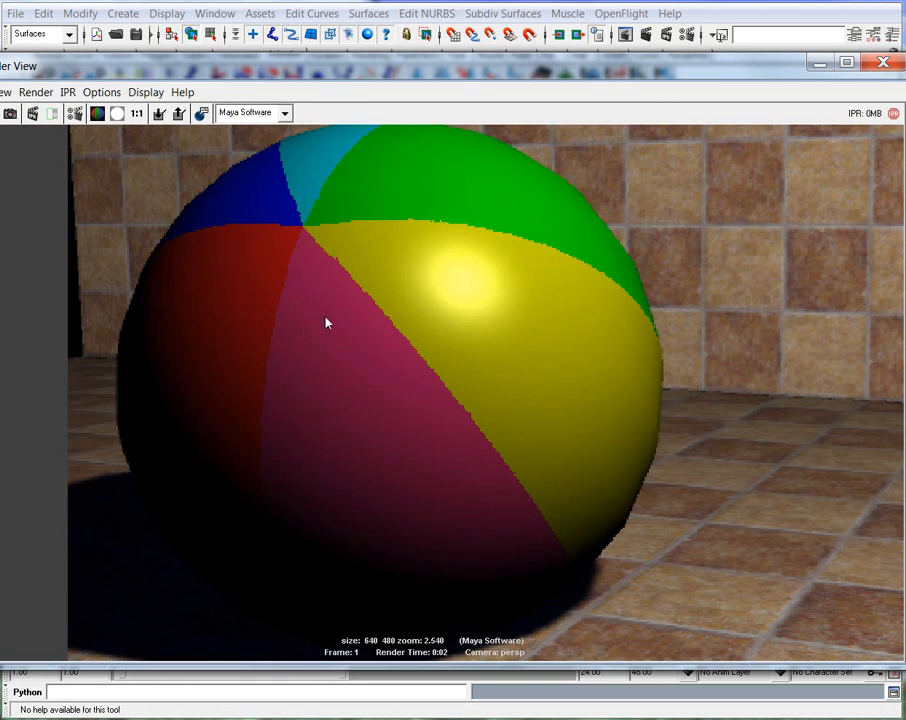
pyautogui.keyDown('alt'); pyautogui.moveTo(600, 430); pyautogui.dragTo(471, 435, button='right'); pyautogui.keyUp('alt')
pyautogui.keyDown('alt'); pyautogui.moveTo(563, 435); pyautogui.dragTo(486, 437, button='right'); pyautogui.keyUp('alt')
pyautogui.keyDown('alt'); pyautogui.moveTo(596, 445); pyautogui.dragTo(412, 441, button='middle'); pyautogui.keyUp('alt')
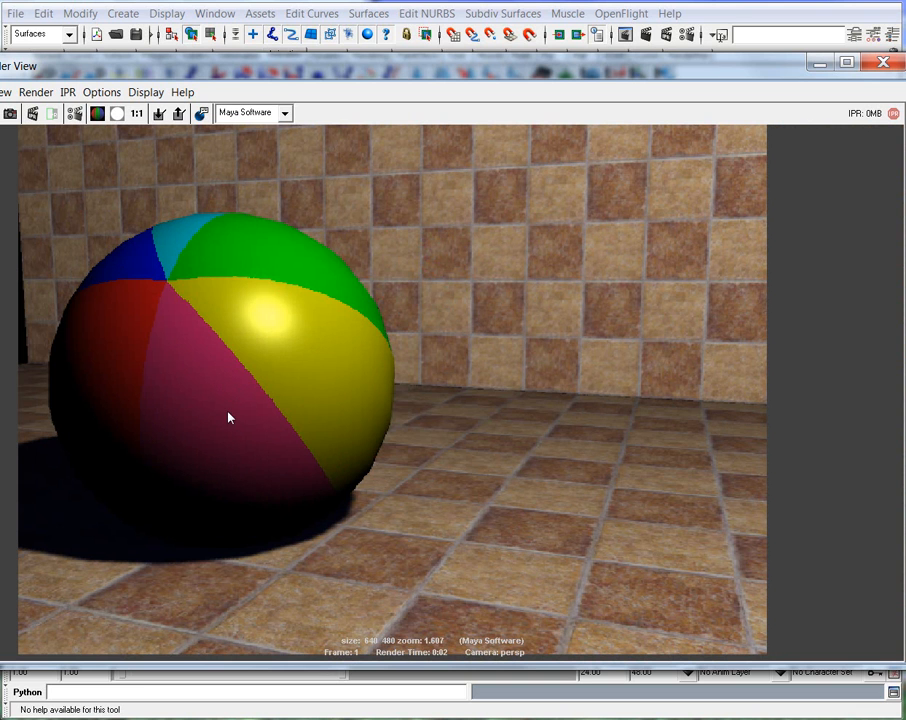
pyautogui.click(883, 63)
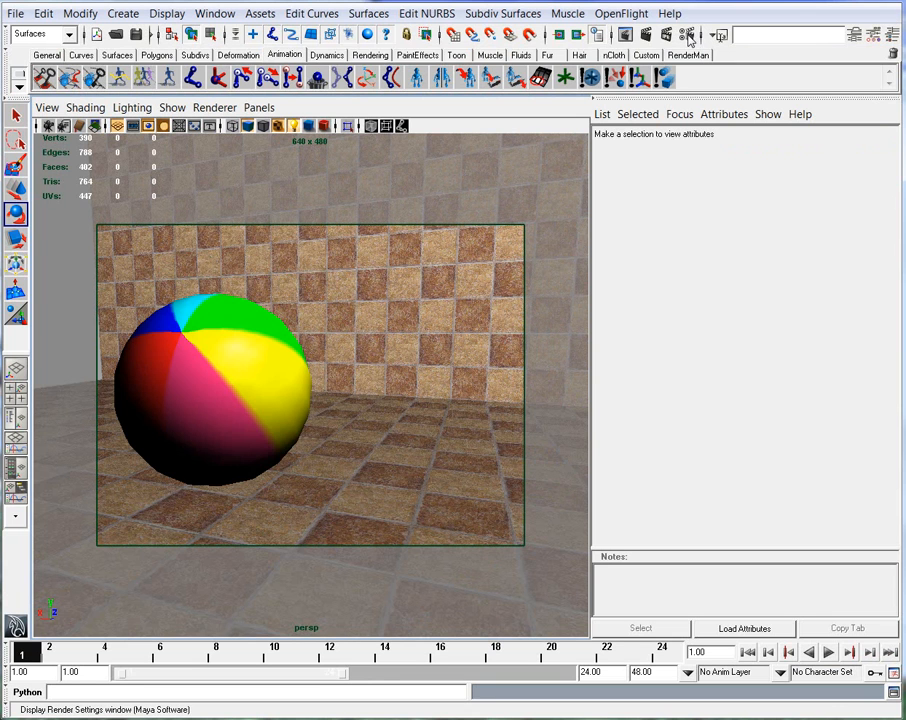
# Open the Render Settings window and place it clear of the beach ball in the viewport
pyautogui.click(214, 14)
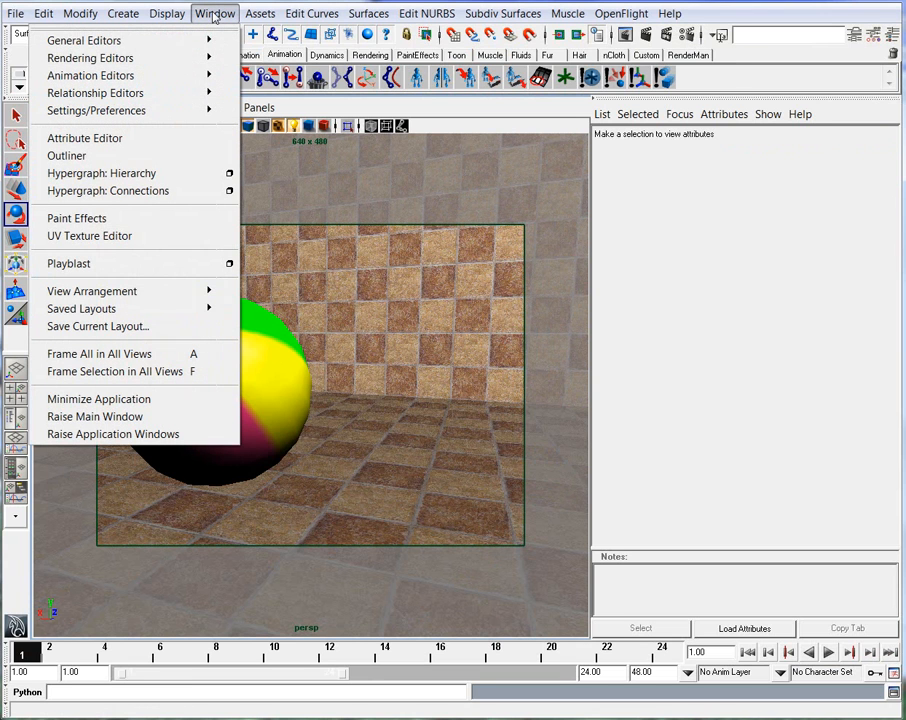
pyautogui.moveTo(142, 60)
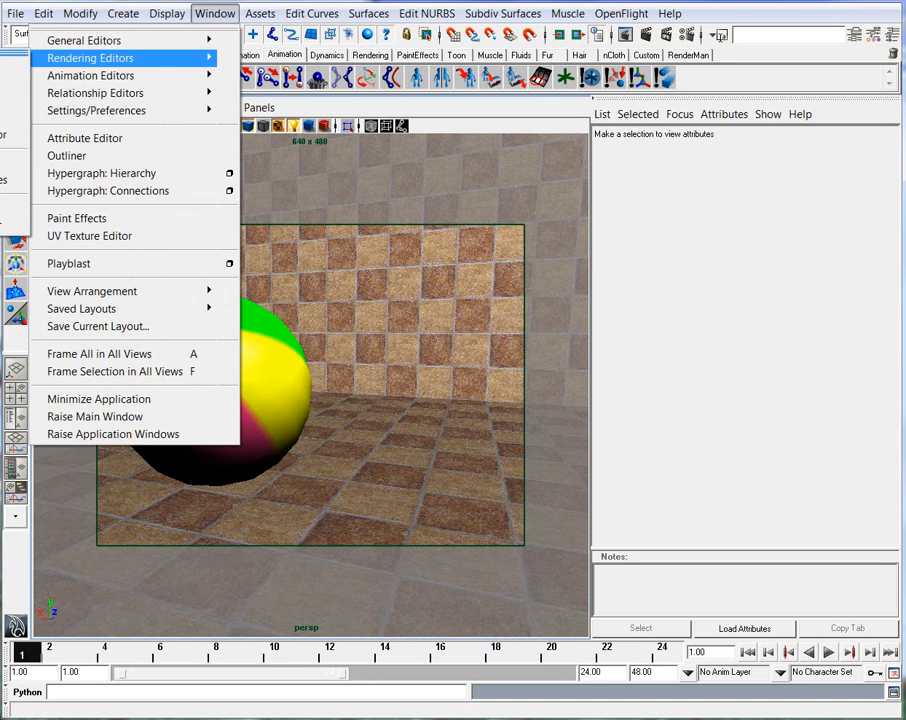
pyautogui.click(4, 44)
pyautogui.moveTo(26, 55); pyautogui.dragTo(114, 55)
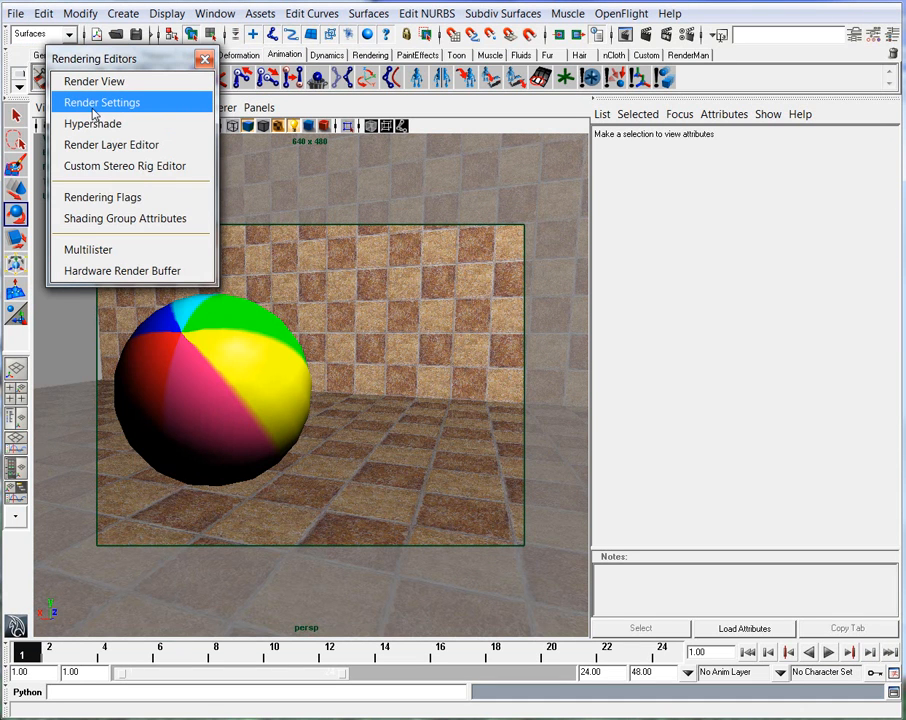
pyautogui.click(206, 61)
pyautogui.moveTo(150, 159); pyautogui.dragTo(557, 81)
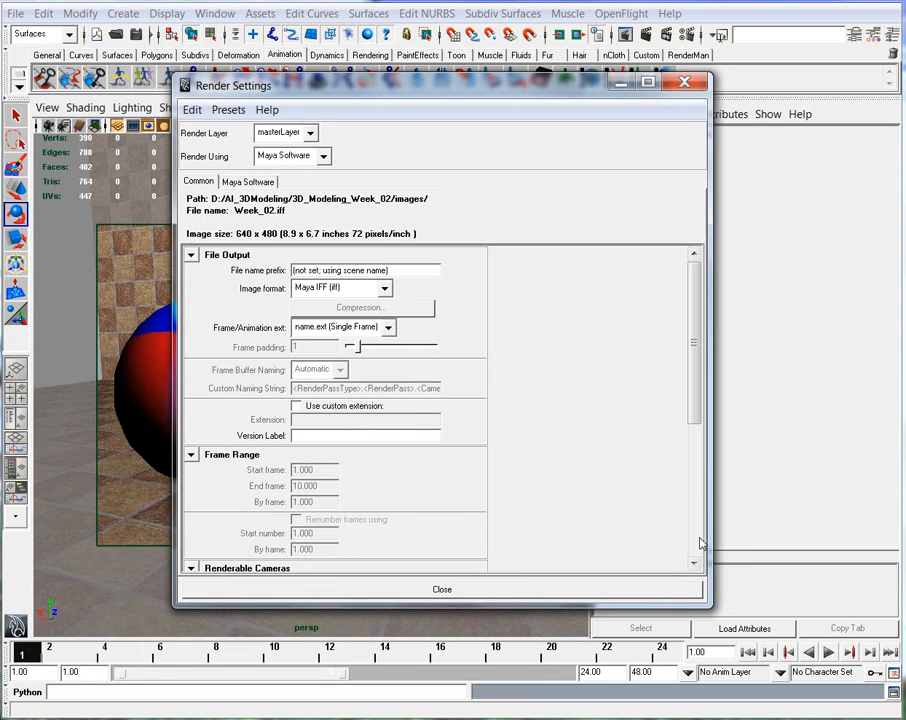
pyautogui.moveTo(598, 616); pyautogui.dragTo(574, 641)
pyautogui.moveTo(325, 84); pyautogui.dragTo(526, 51)
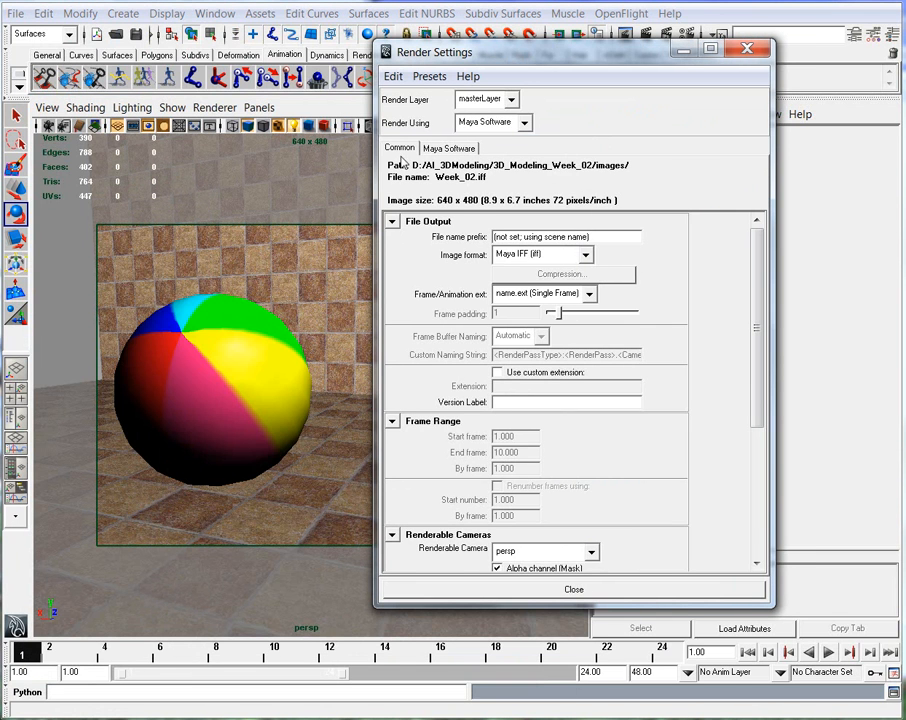
# Set the render image size preset to HD 720
pyautogui.moveTo(752, 356); pyautogui.dragTo(757, 473)
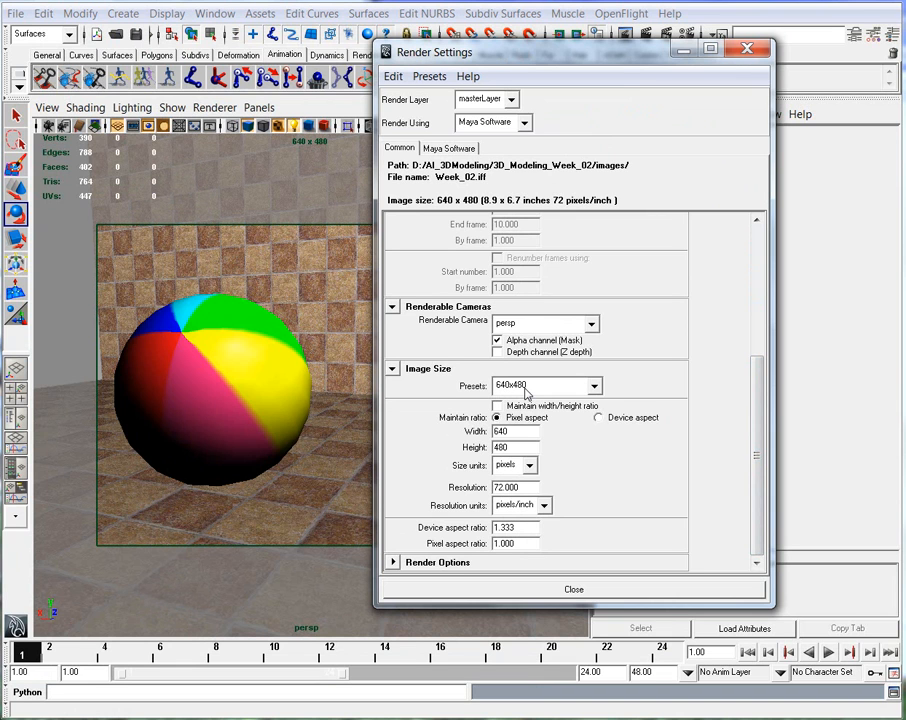
pyautogui.click(596, 387)
pyautogui.click(596, 387)
pyautogui.click(596, 387)
pyautogui.scroll(2, 512, 430)
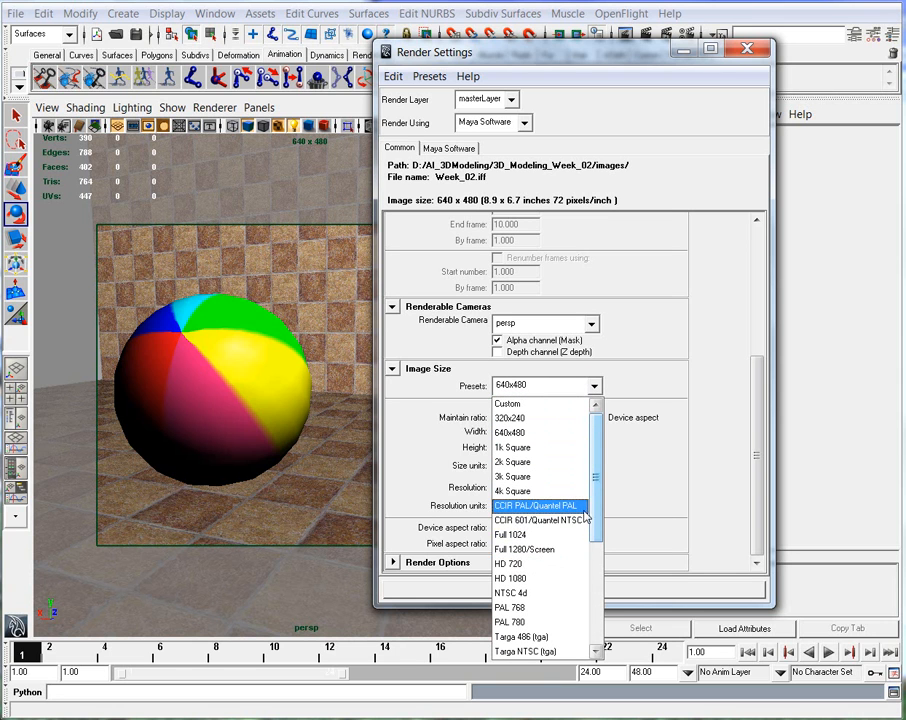
pyautogui.scroll(-2, 520, 505)
pyautogui.click(522, 534)
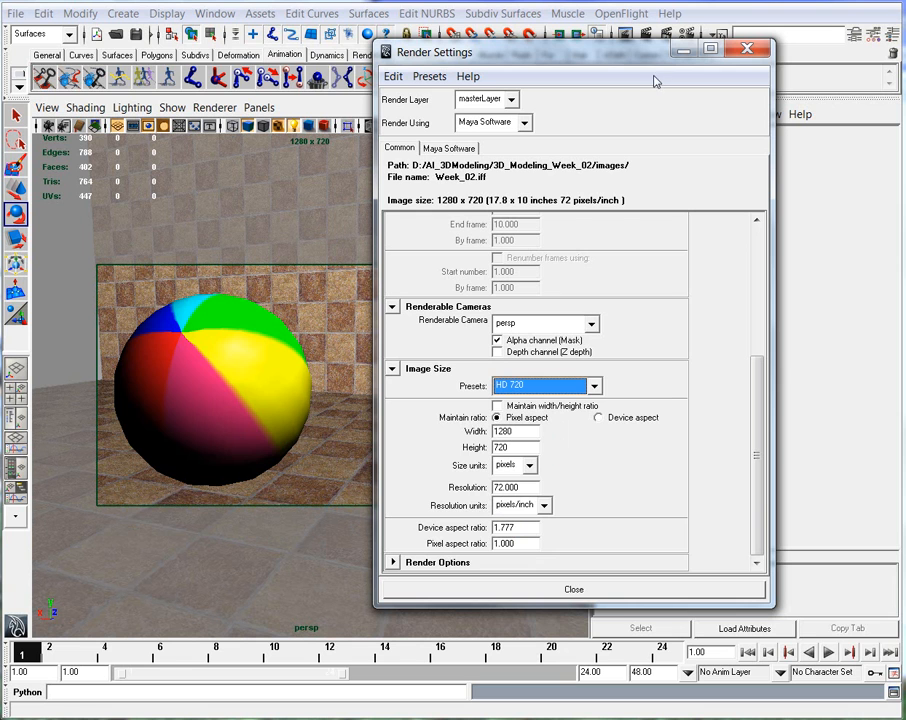
# Set the Maya Software anti-aliasing quality to Production quality and minimize the render settings
pyautogui.click(438, 150)
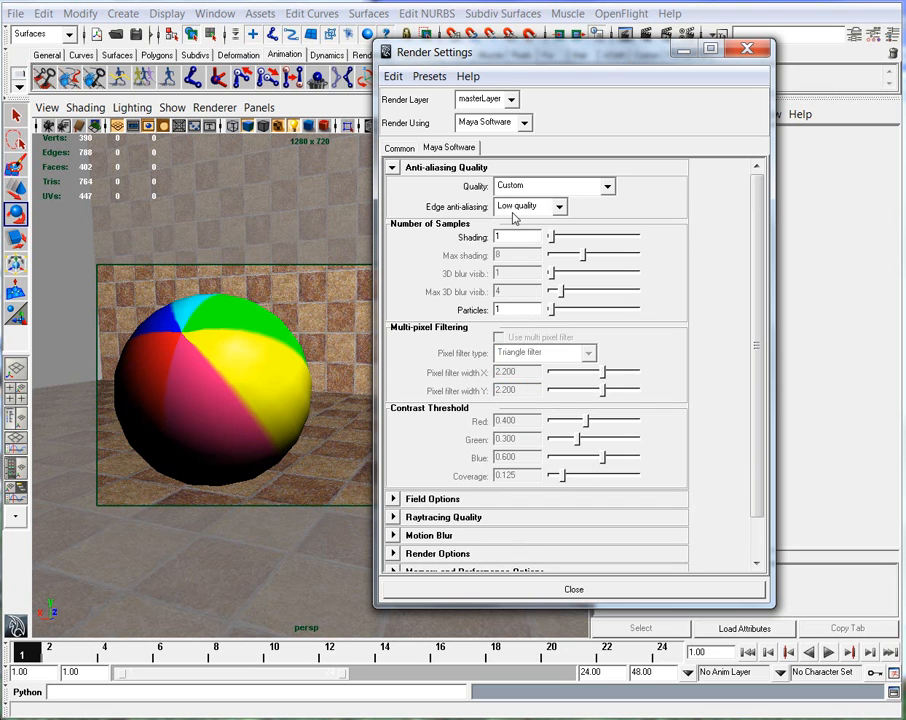
pyautogui.click(607, 187)
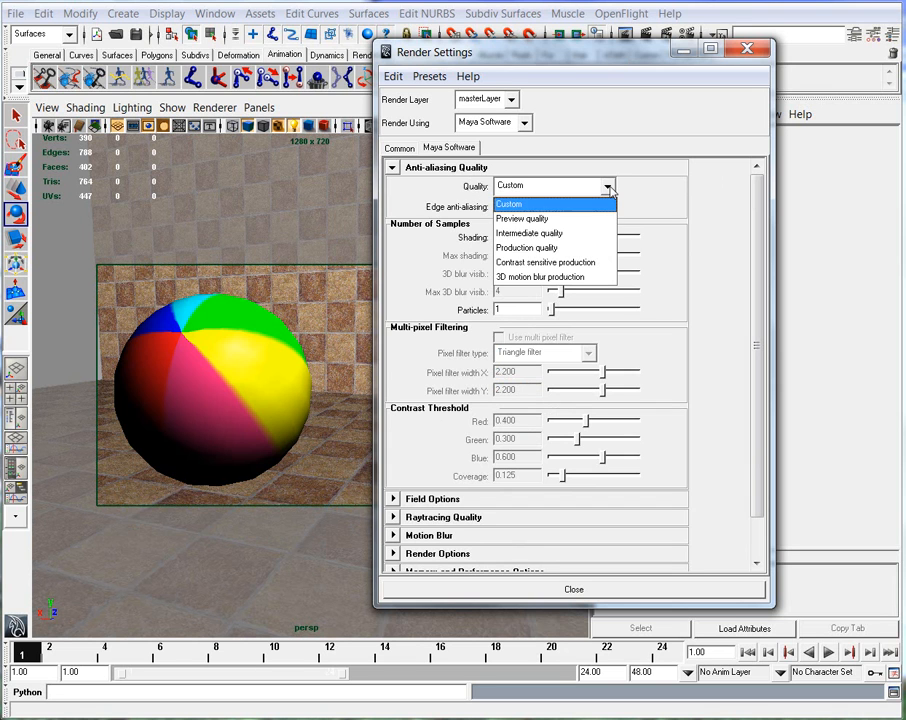
pyautogui.click(548, 248)
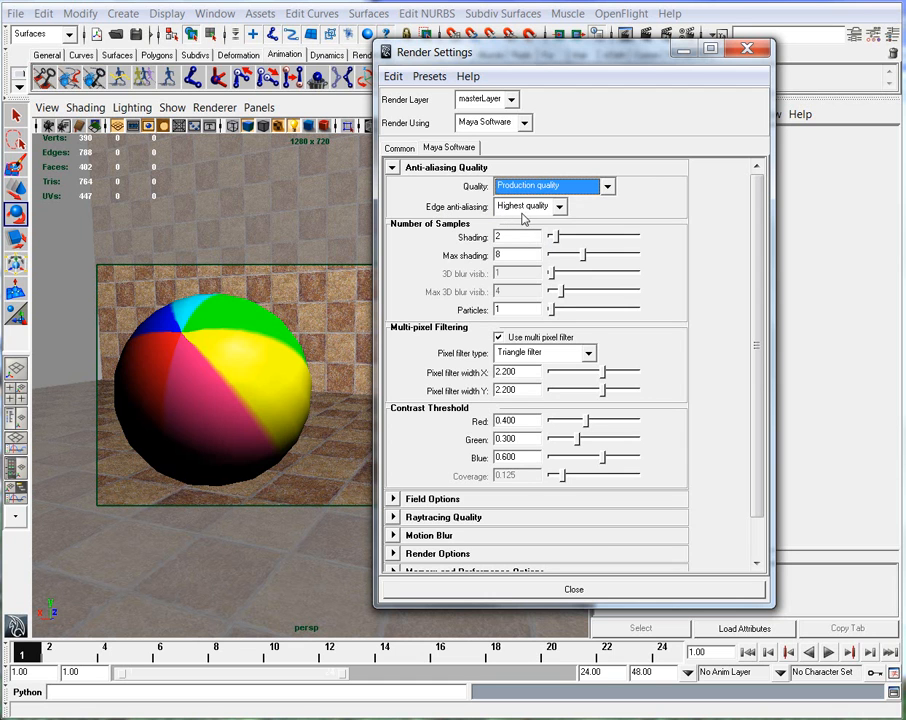
pyautogui.click(683, 49)
# Render the scene with the new settings and resize the Render View window to inspect the ball
pyautogui.click(646, 34)
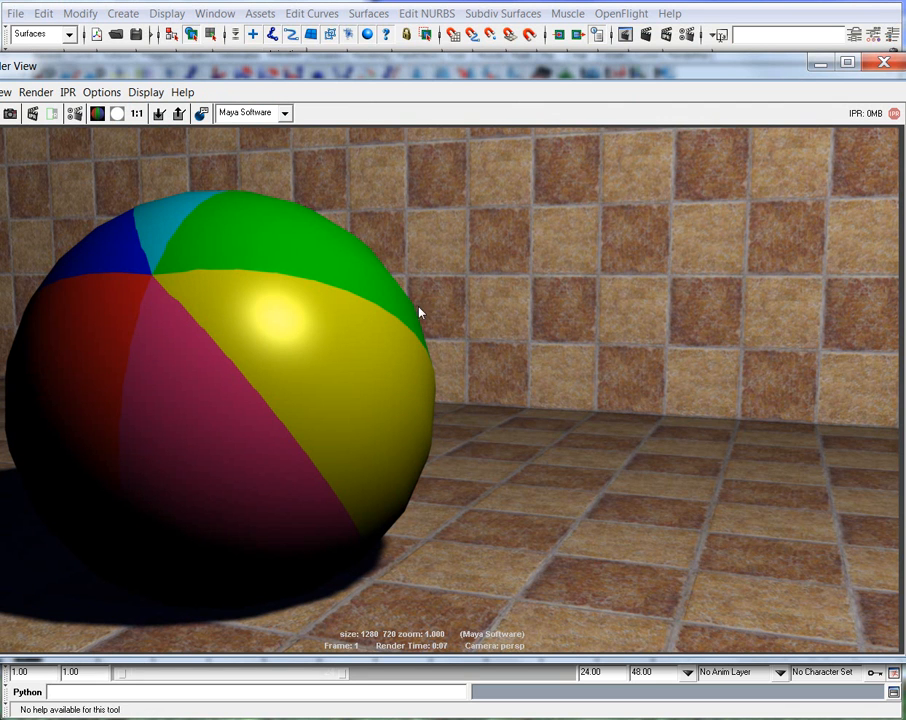
pyautogui.moveTo(574, 58); pyautogui.dragTo(547, 490)
pyautogui.click(245, 361)
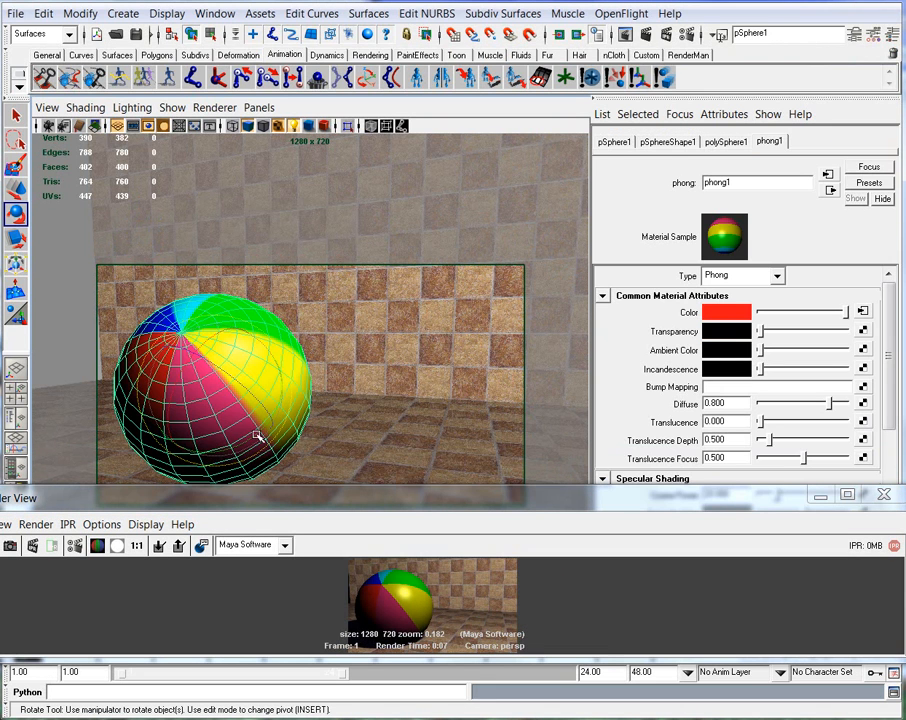
pyautogui.moveTo(720, 497); pyautogui.dragTo(727, 165)
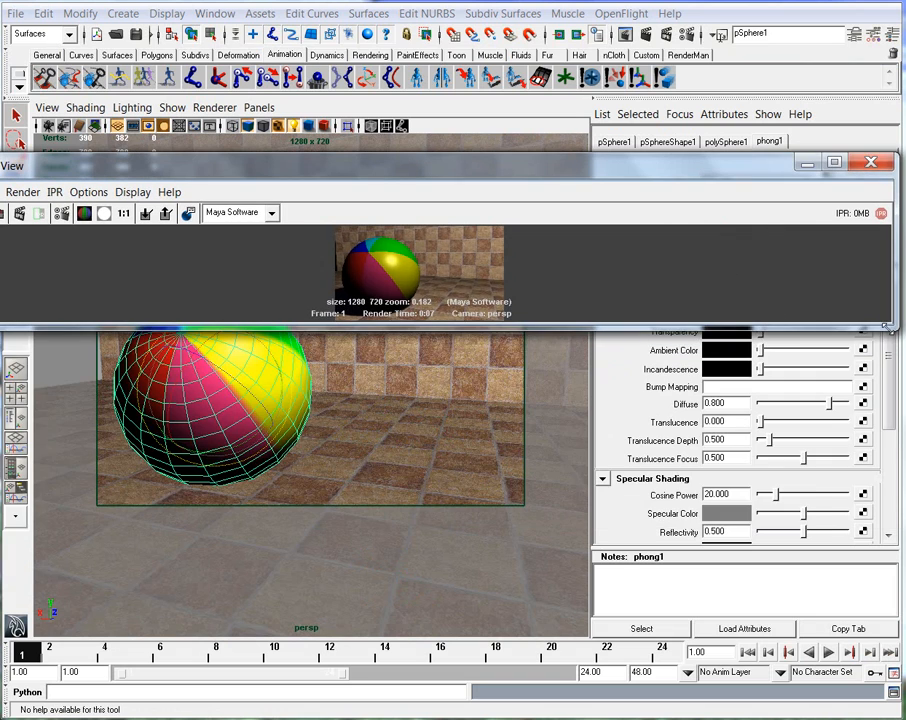
pyautogui.moveTo(896, 327); pyautogui.dragTo(799, 679)
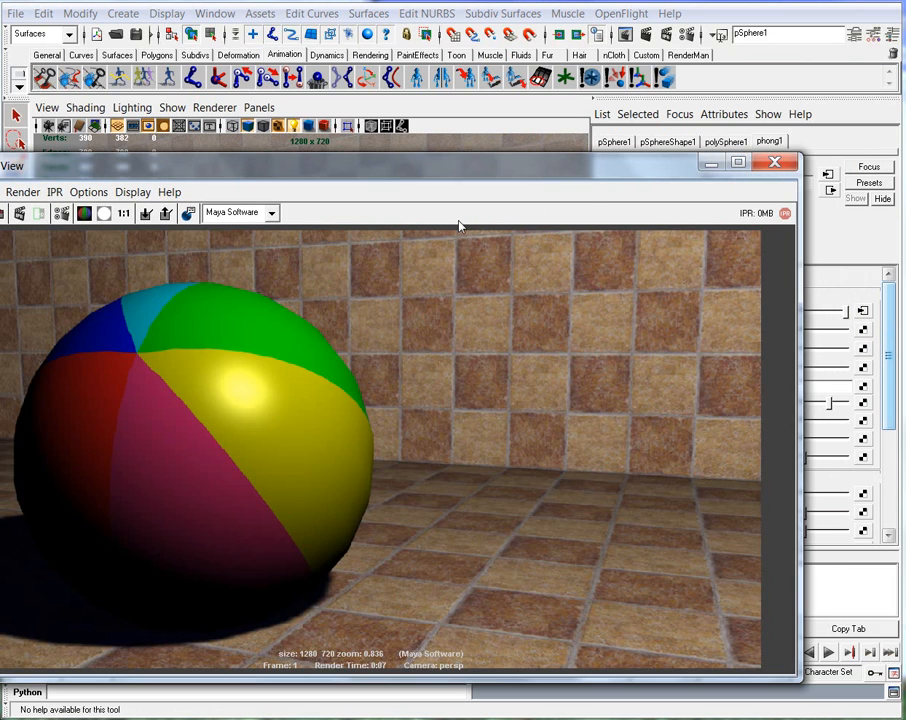
pyautogui.click(711, 162)
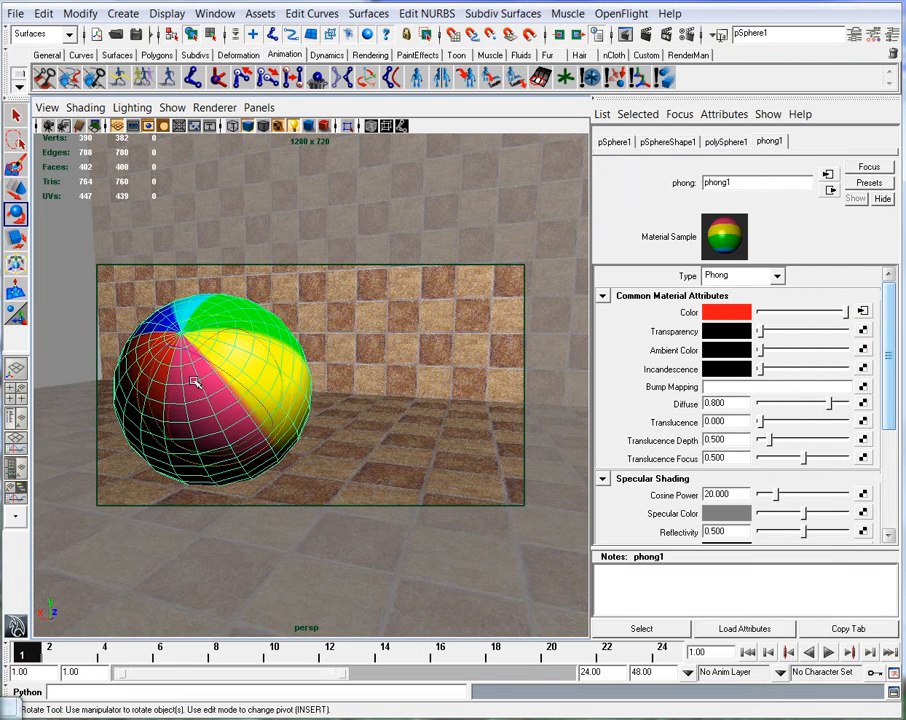
# Set the beach ball's Subdivisions Axis and Subdivisions Height to 43
pyautogui.hotkey('ctrl', 'a')
pyautogui.click(748, 316)
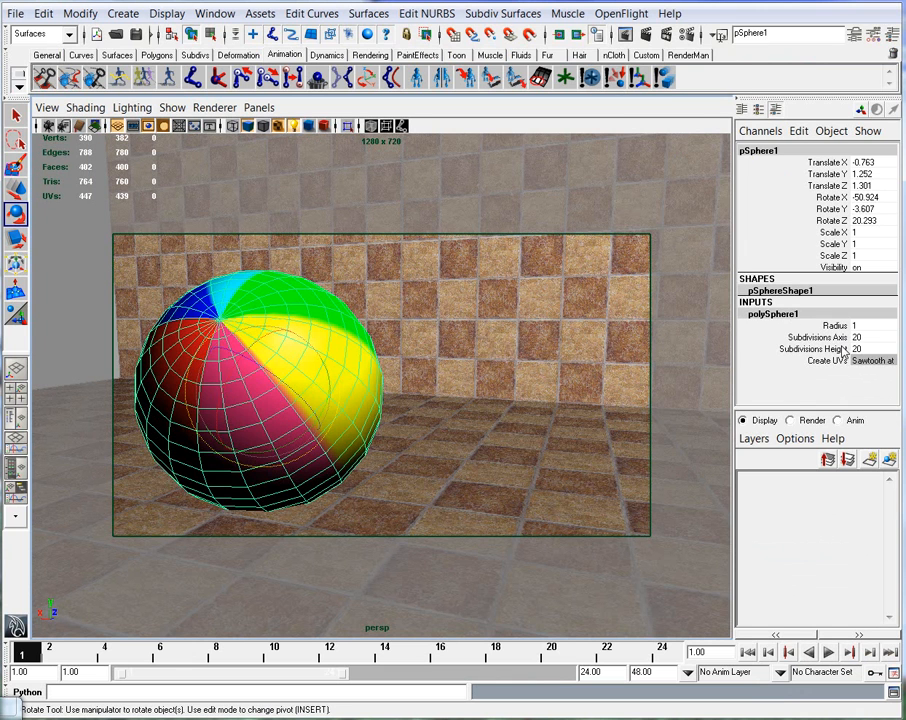
pyautogui.moveTo(770, 349); pyautogui.dragTo(732, 319)
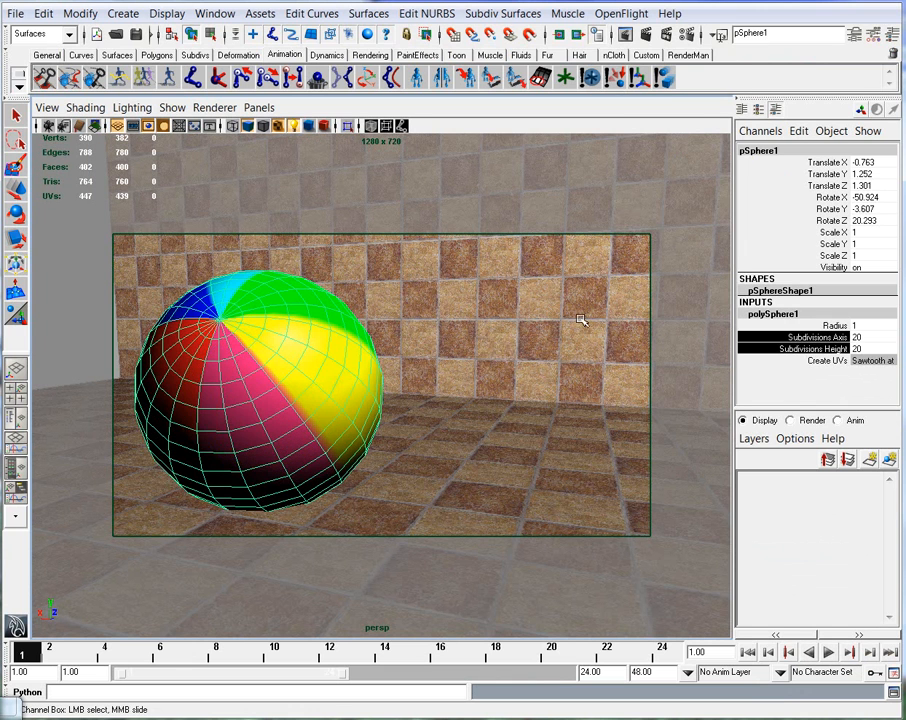
pyautogui.moveTo(384, 363); pyautogui.dragTo(552, 366, button='middle')
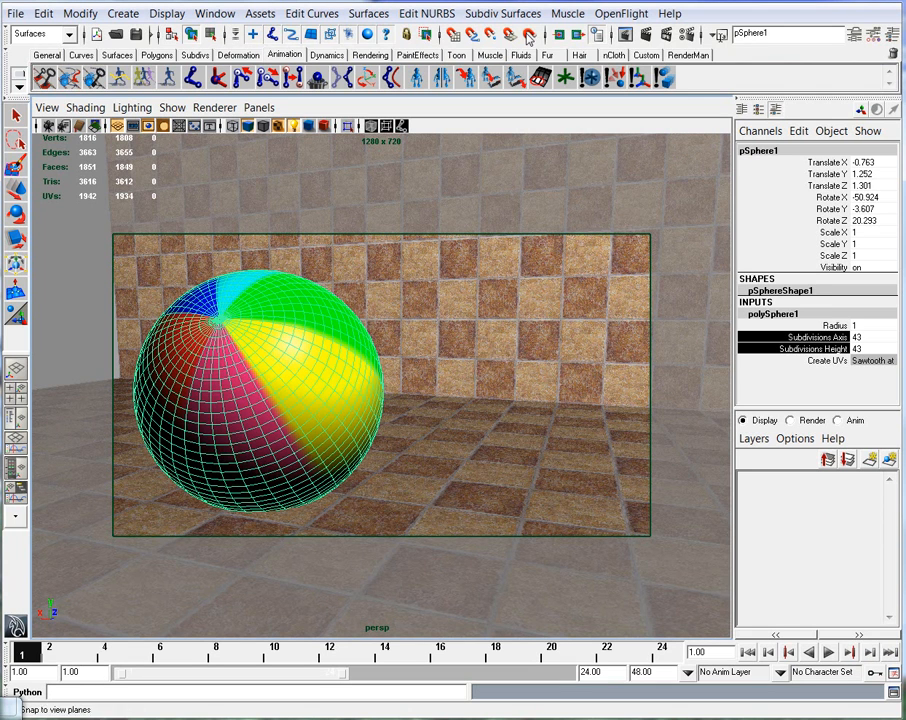
# Render the smoother beach ball and display the image at its real size with the whole window in view
pyautogui.click(645, 35)
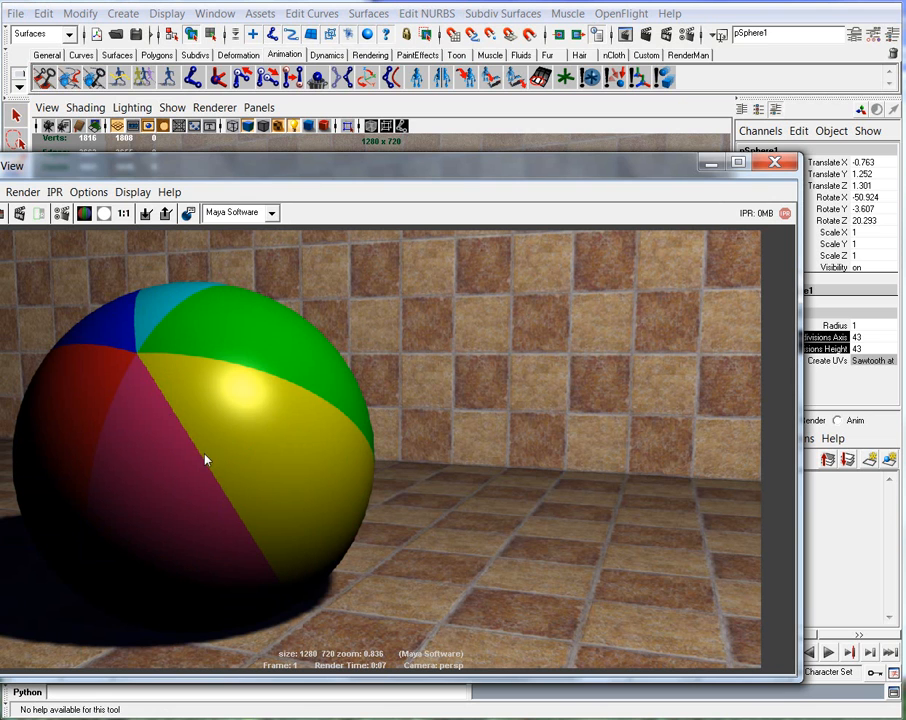
pyautogui.click(124, 213)
pyautogui.moveTo(117, 170); pyautogui.dragTo(197, 88)
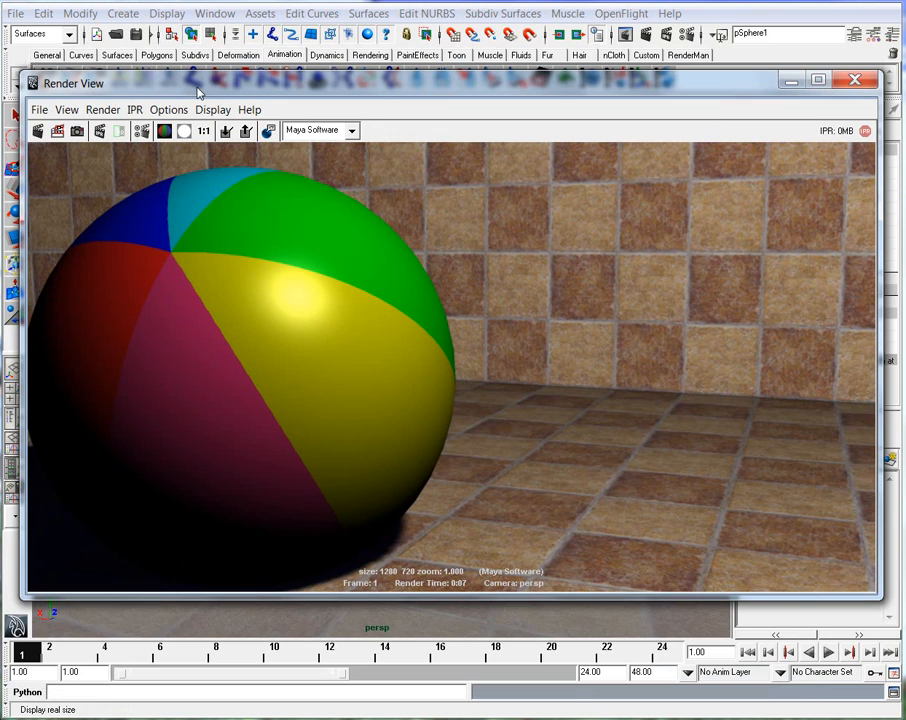
# Examine the rendered ball's edges and its floor shadow up close, check the whole image, and close the render
pyautogui.keyDown('alt'); pyautogui.moveTo(256, 276); pyautogui.dragTo(262, 279, button='middle'); pyautogui.keyUp('alt')
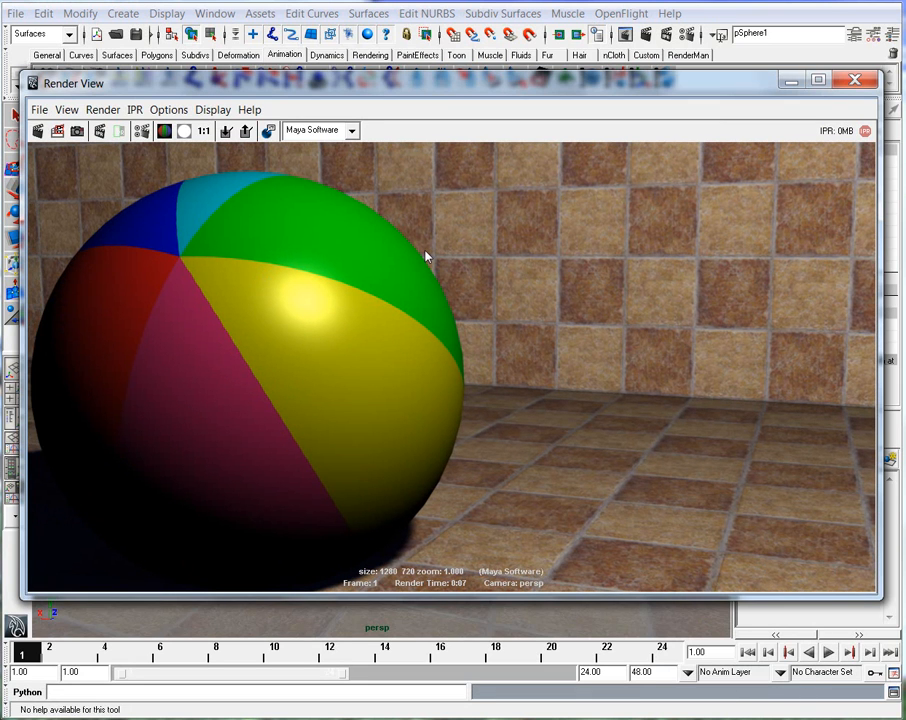
pyautogui.keyDown('alt'); pyautogui.moveTo(735, 375); pyautogui.dragTo(236, 217, button='right'); pyautogui.keyUp('alt')
pyautogui.keyDown('alt'); pyautogui.moveTo(583, 438); pyautogui.dragTo(336, 436, button='right'); pyautogui.keyUp('alt')
pyautogui.keyDown('alt'); pyautogui.moveTo(336, 436); pyautogui.dragTo(343, 410, button='middle'); pyautogui.keyUp('alt')
pyautogui.keyDown('alt'); pyautogui.moveTo(485, 396); pyautogui.dragTo(900, 354, button='right'); pyautogui.keyUp('alt')
pyautogui.keyDown('alt'); pyautogui.moveTo(349, 387); pyautogui.dragTo(811, 412, button='right'); pyautogui.keyUp('alt')
pyautogui.keyDown('alt'); pyautogui.moveTo(503, 405); pyautogui.dragTo(564, 168, button='middle'); pyautogui.keyUp('alt')
pyautogui.keyDown('alt'); pyautogui.moveTo(469, 287); pyautogui.dragTo(595, 147, button='middle'); pyautogui.keyUp('alt')
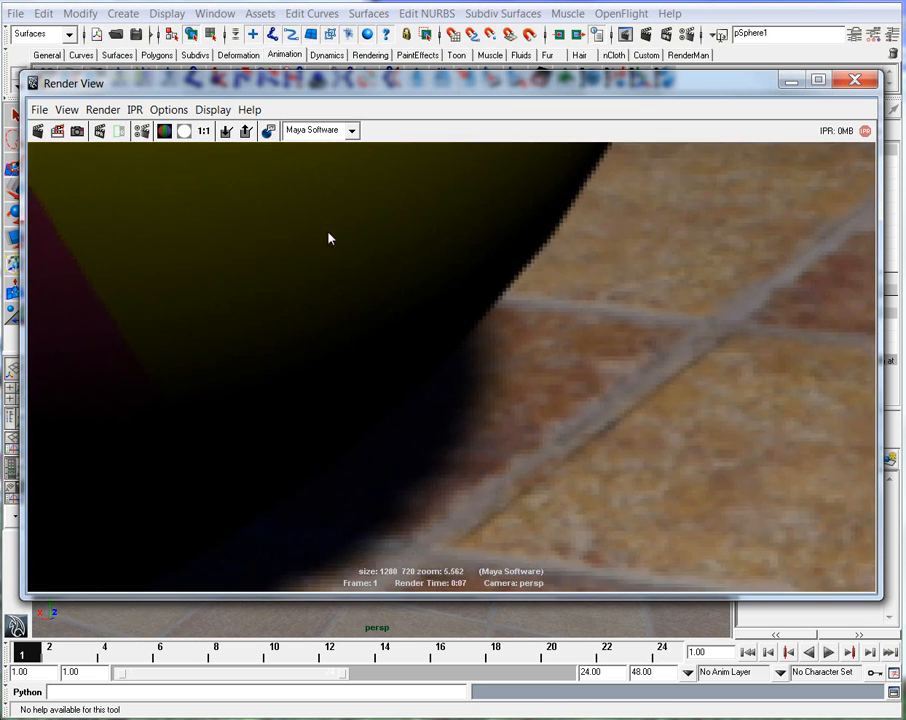
pyautogui.click(206, 132)
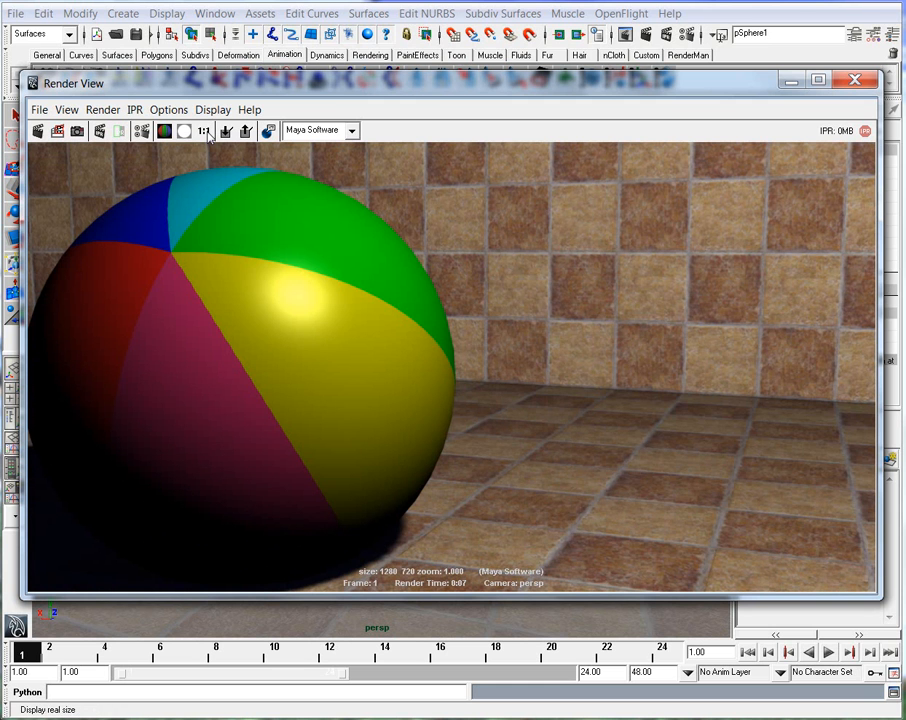
pyautogui.scroll(-10, 373, 418)
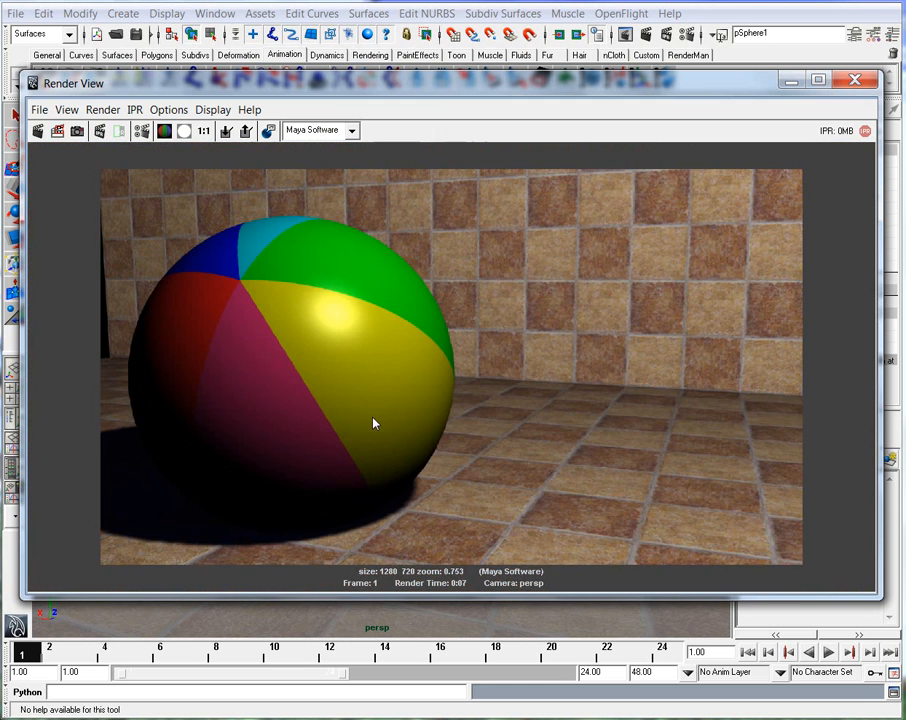
pyautogui.click(855, 80)
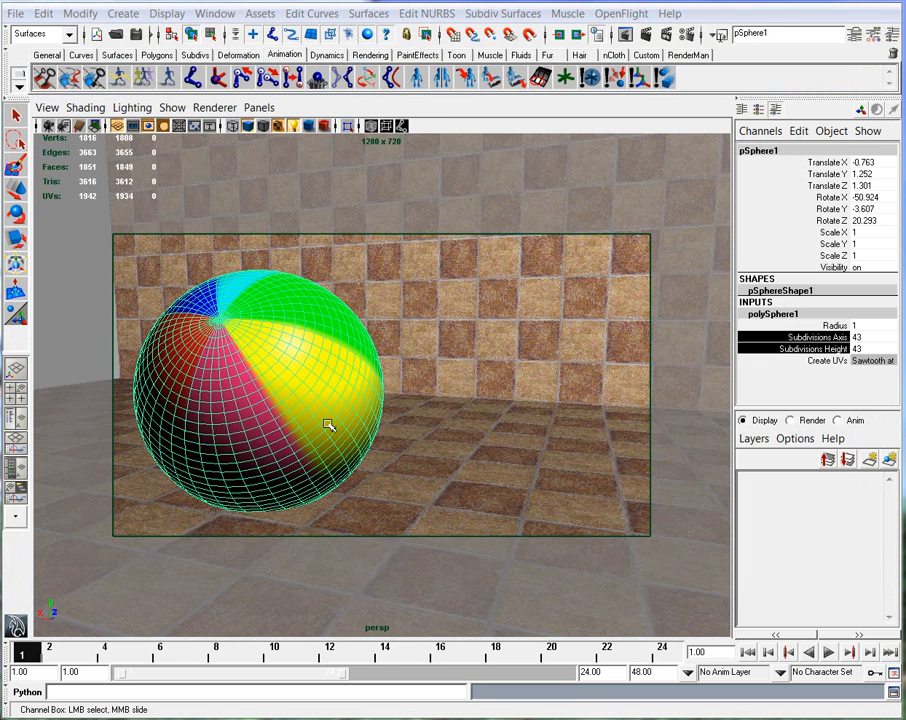
# Render the current frame of the beach ball scene again and bring the whole image into view
pyautogui.click(648, 35)
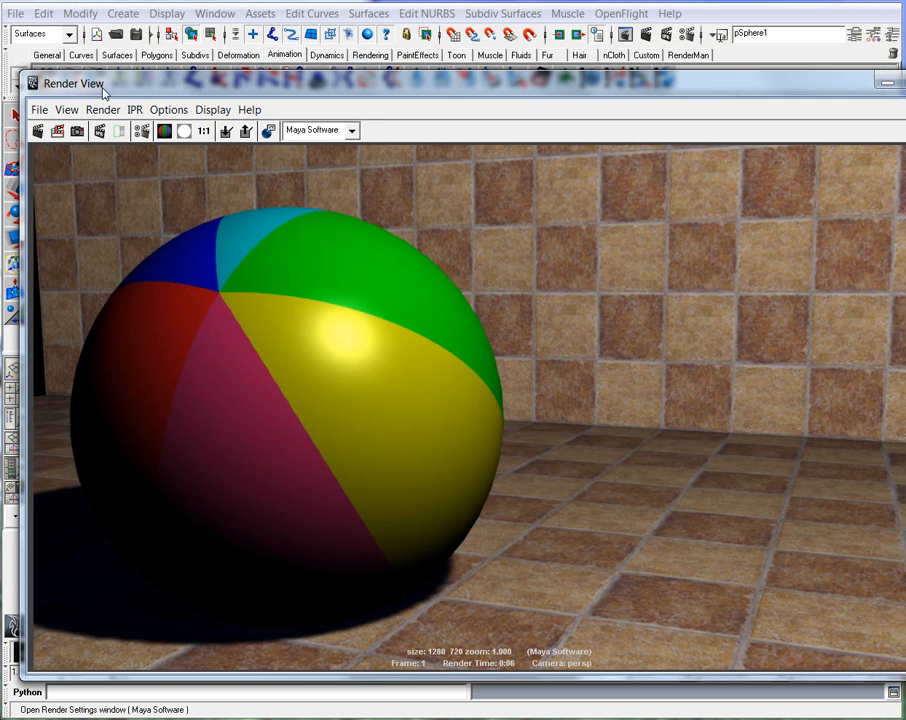
pyautogui.moveTo(103, 91); pyautogui.dragTo(89, 89)
pyautogui.scroll(-2, 360, 375)
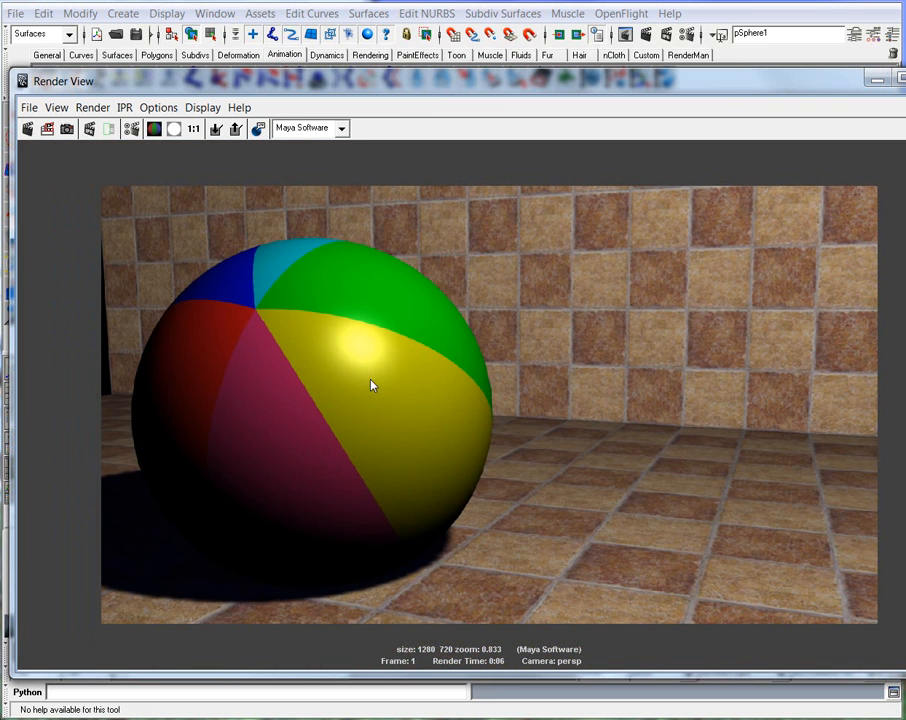
# Save the rendered image in the project's images folder as a TIFF file named BeachBall
pyautogui.click(29, 108)
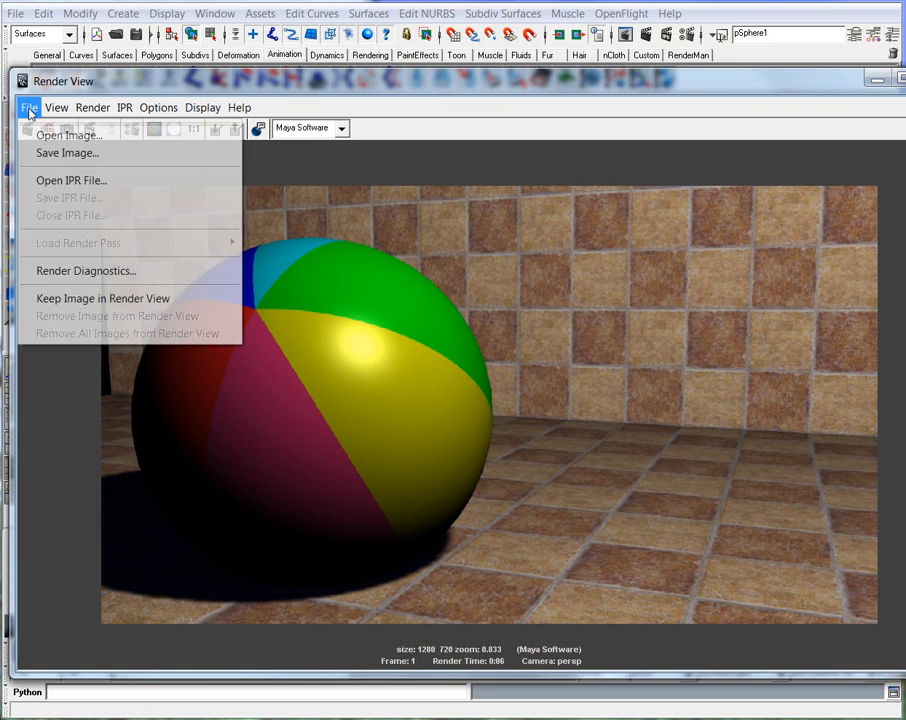
pyautogui.click(73, 156)
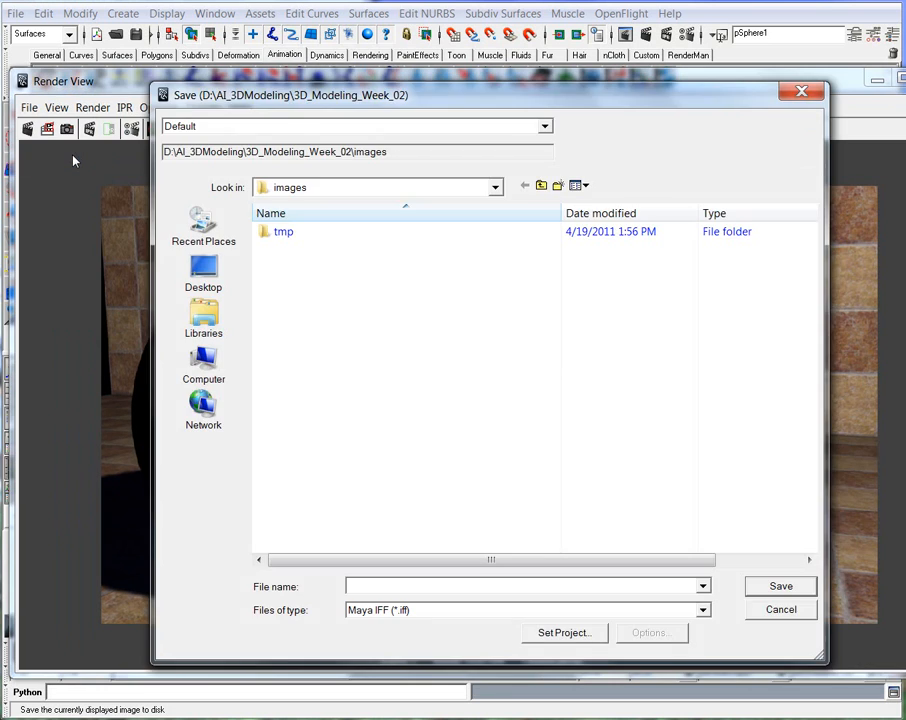
pyautogui.moveTo(353, 155)
pyautogui.mouseDown()
pyautogui.moveTo(390, 153)
pyautogui.moveTo(353, 155)
pyautogui.mouseUp()
pyautogui.click(391, 154)
pyautogui.click(337, 289)
pyautogui.click(703, 611)
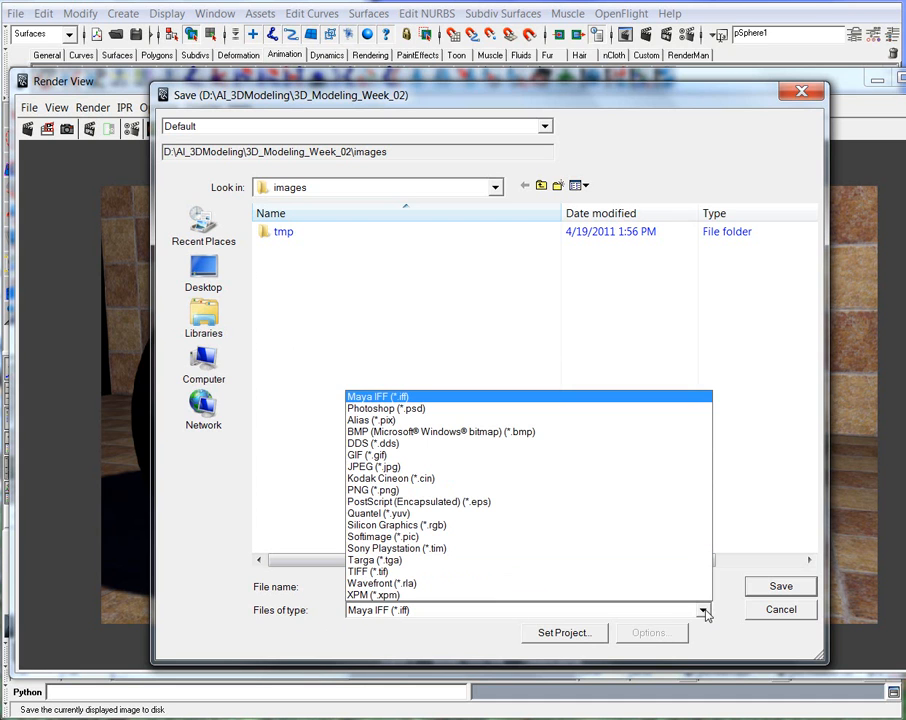
pyautogui.click(387, 572)
pyautogui.click(378, 588)
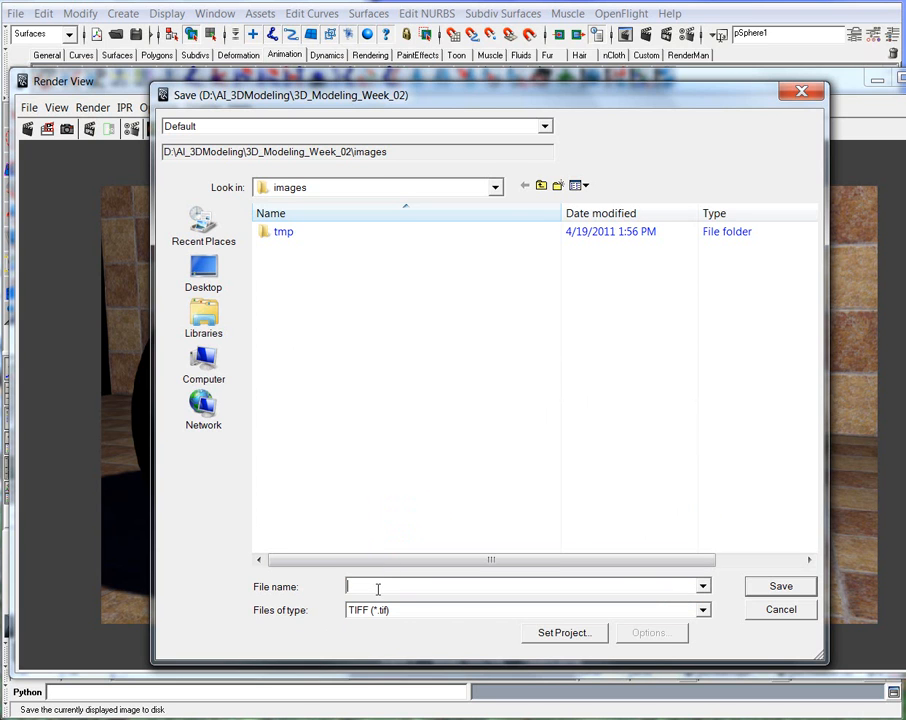
pyautogui.write('Bd')
pyautogui.press('BackSpace')
pyautogui.press('BackSpace')
pyautogui.write('BeachBall')
pyautogui.press('Return')
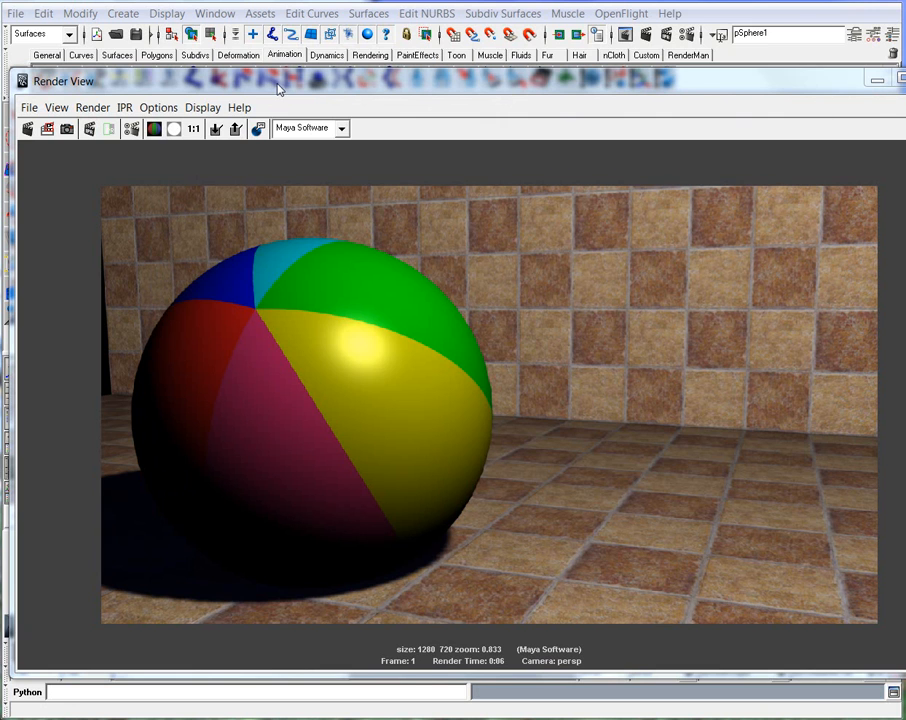
# Check the Auto Render Region setting in the Render View options
pyautogui.moveTo(279, 86); pyautogui.dragTo(275, 81)
pyautogui.click(158, 107)
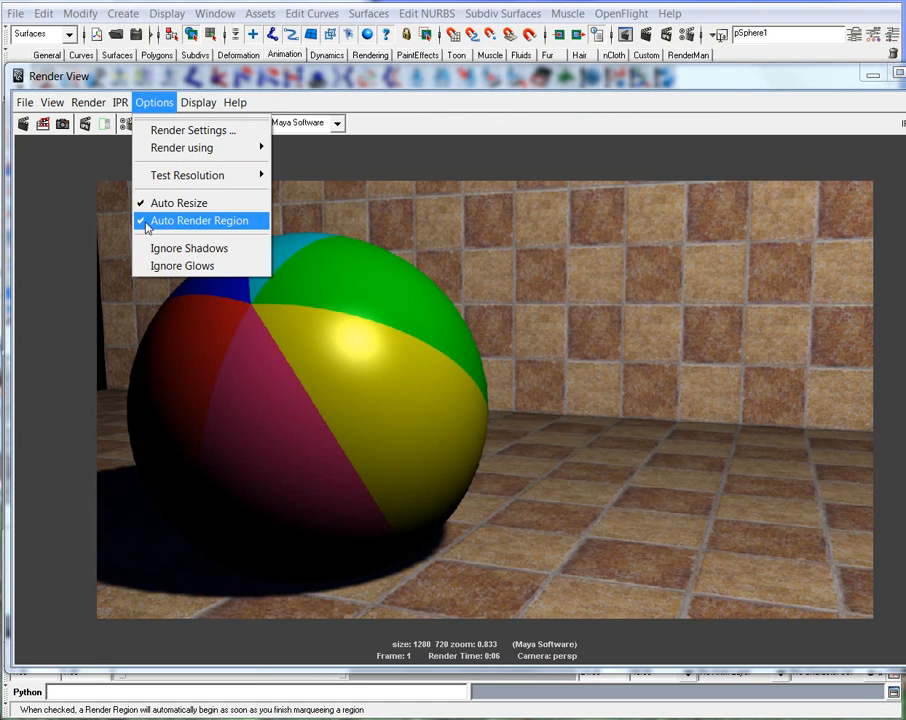
pyautogui.click(415, 85)
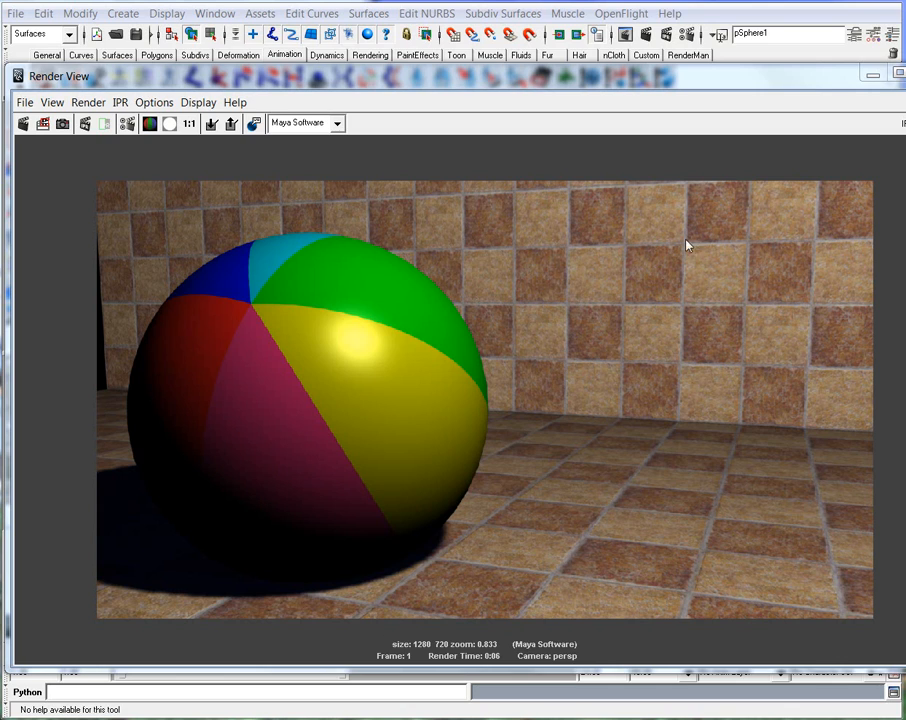
# Minimize the render and change the yellow entry of the ball's ramp1 color texture to near-white, with saturation 0.034 and value 1
pyautogui.click(871, 76)
pyautogui.press('e')
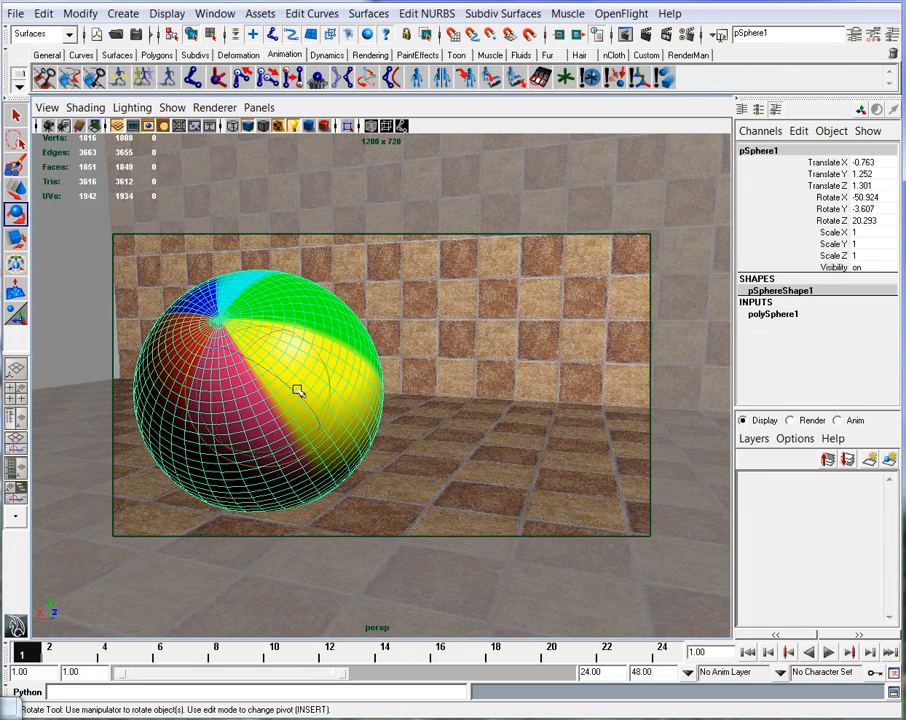
pyautogui.hotkey('ctrl', 'a')
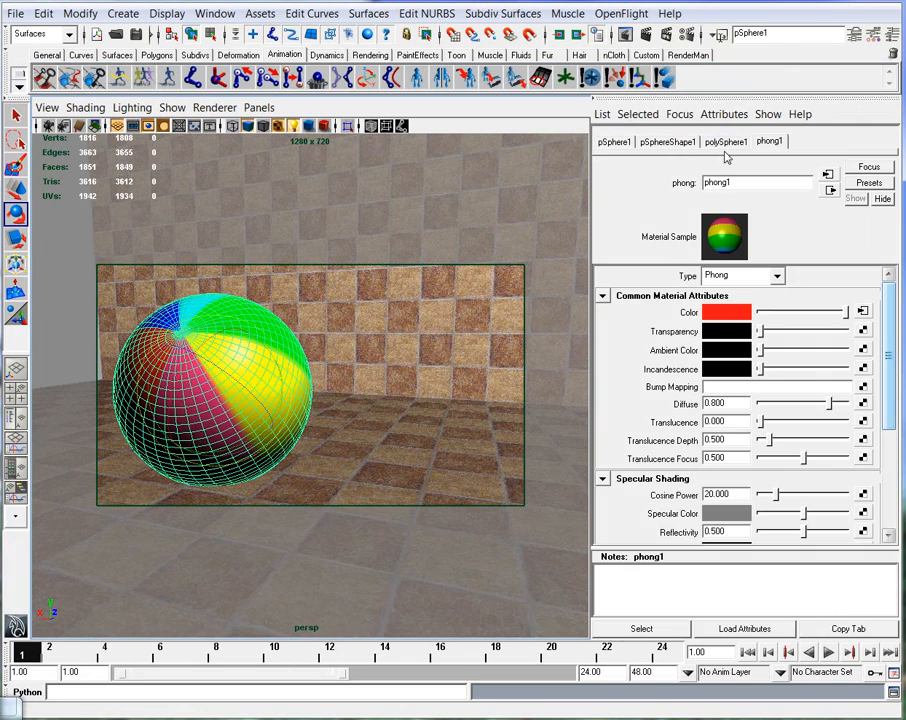
pyautogui.click(862, 311)
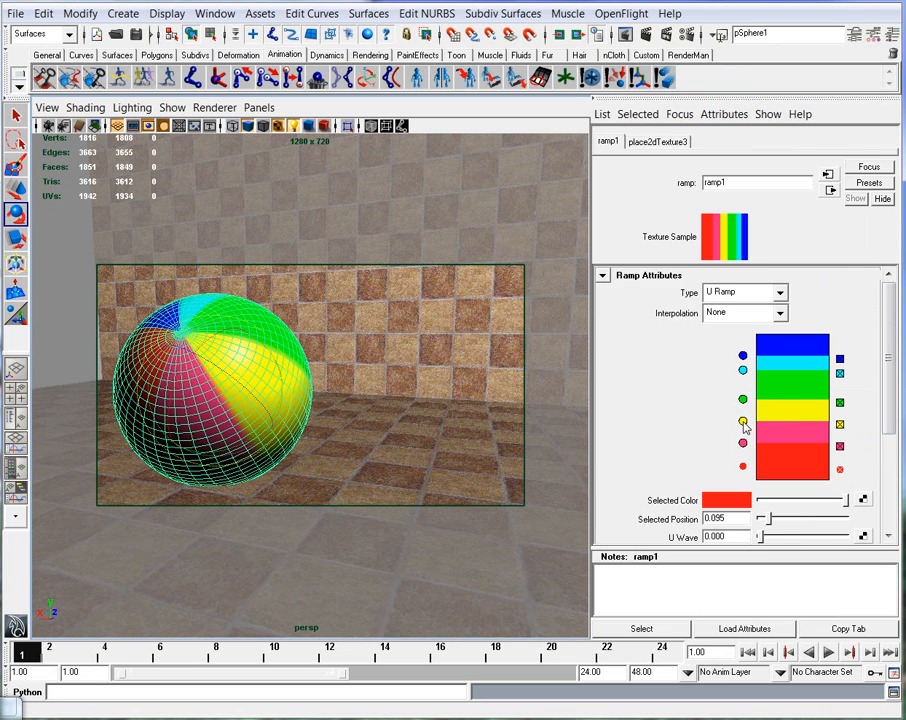
pyautogui.click(742, 421)
pyautogui.click(740, 500)
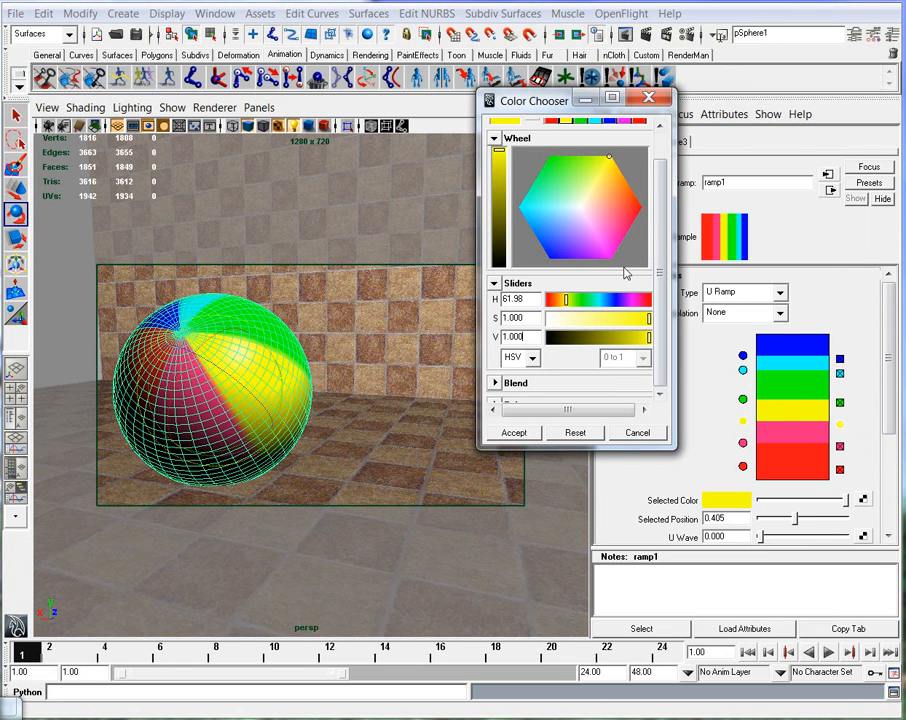
pyautogui.moveTo(574, 204); pyautogui.dragTo(582, 208)
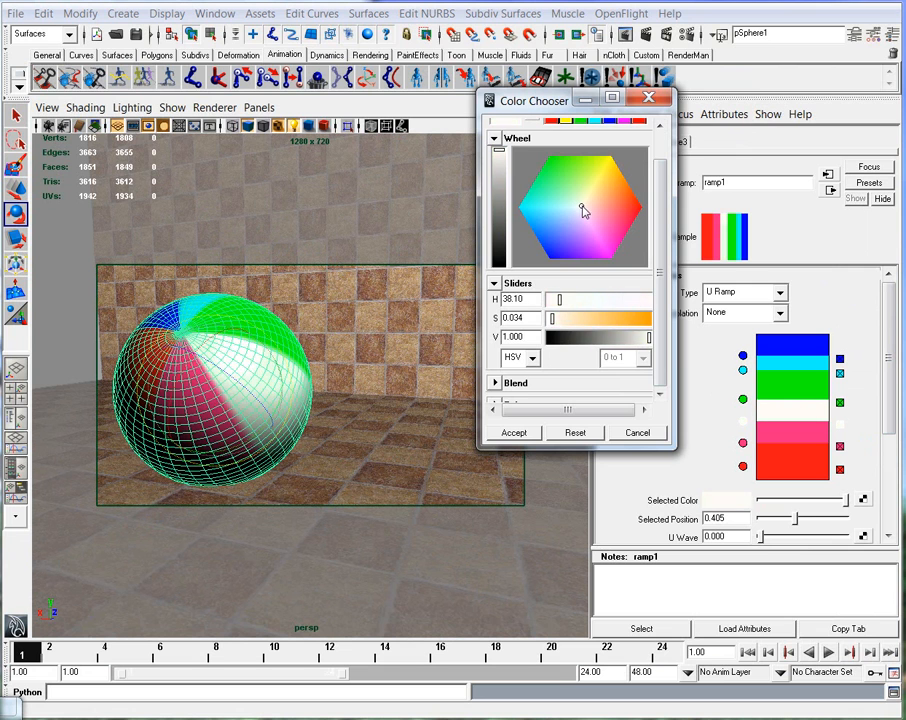
pyautogui.click(514, 432)
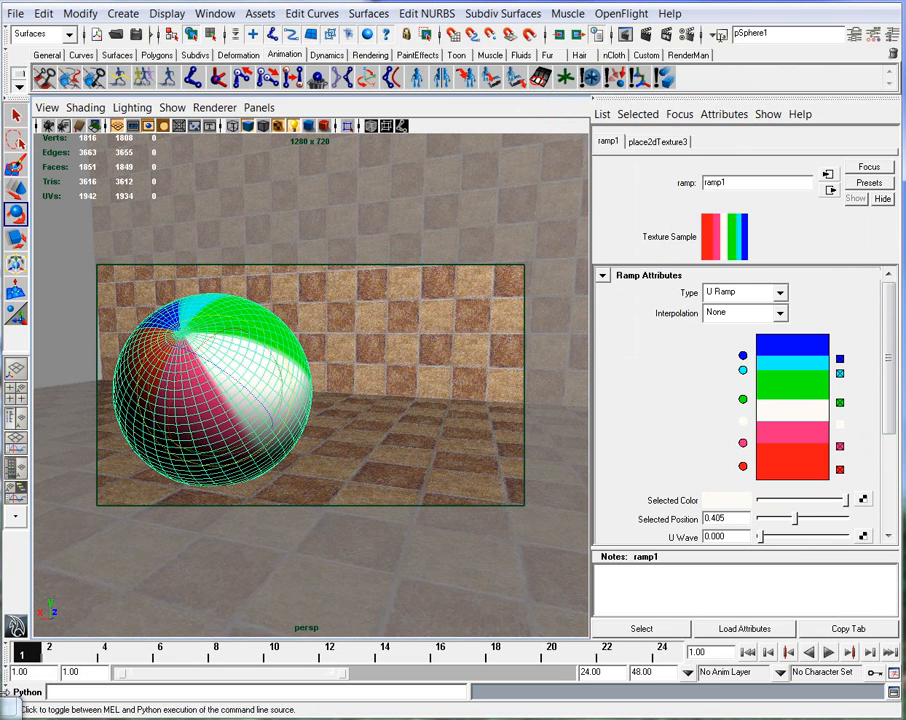
# Restore the Render View and re-render only a region around the ball's recolored yellow panel
pyautogui.click(9, 712)
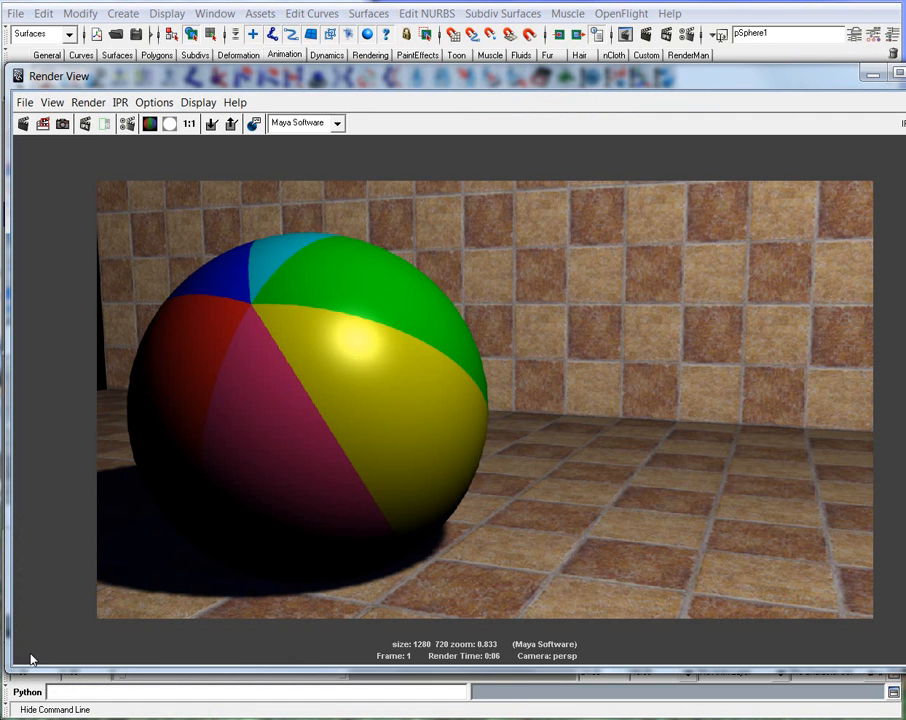
pyautogui.moveTo(248, 296); pyautogui.dragTo(498, 546)
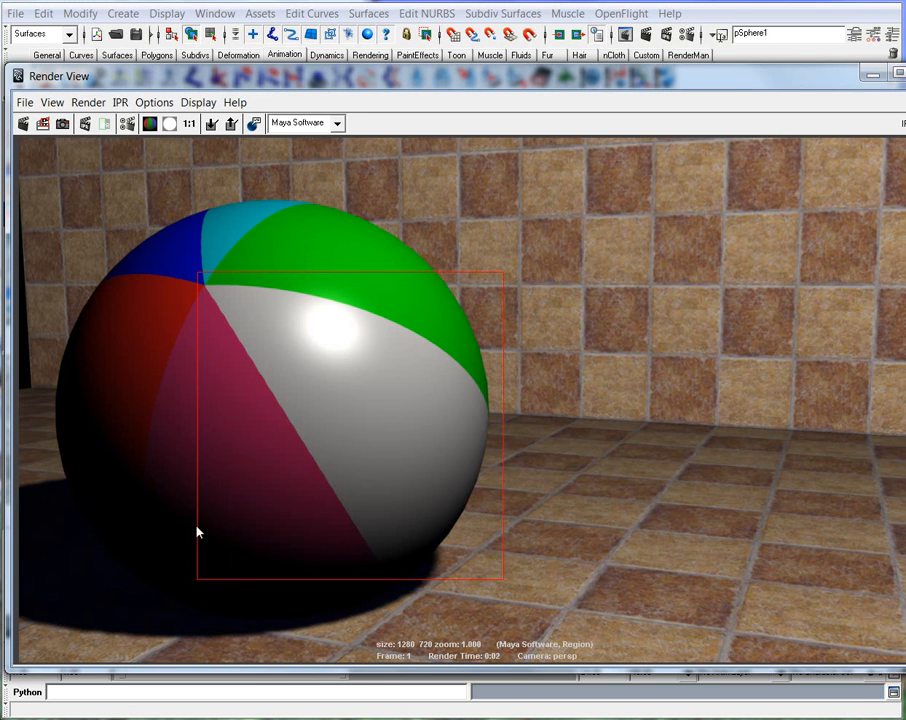
pyautogui.scroll(-2, 540, 422)
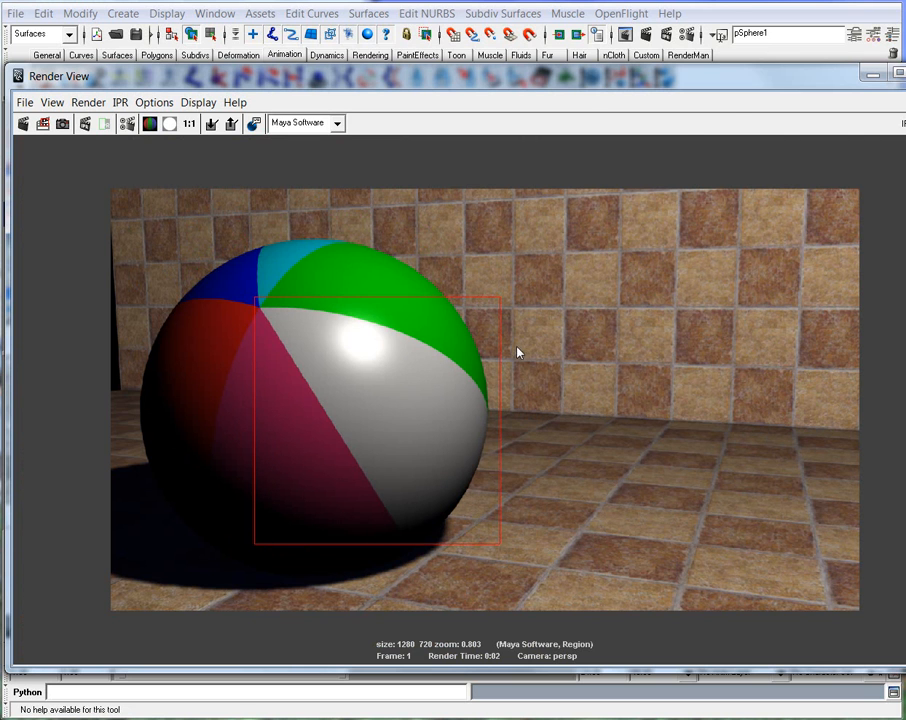
# Move the render window clear of the ramp attributes and change the green ramp entry to orange
pyautogui.moveTo(745, 77); pyautogui.dragTo(669, 471)
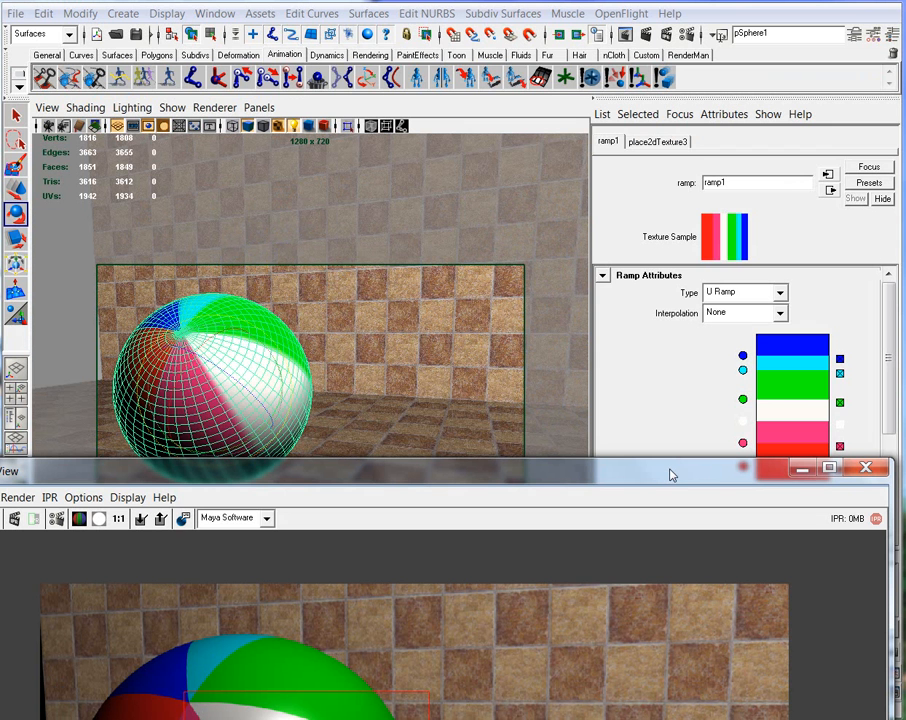
pyautogui.click(743, 399)
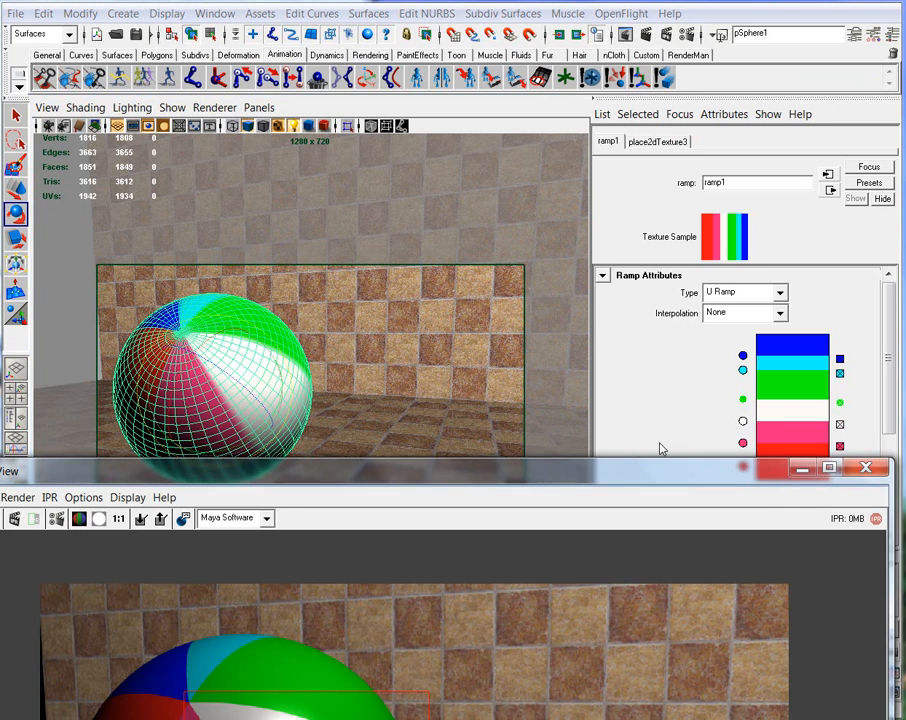
pyautogui.moveTo(754, 473); pyautogui.dragTo(534, 427)
pyautogui.click(718, 502)
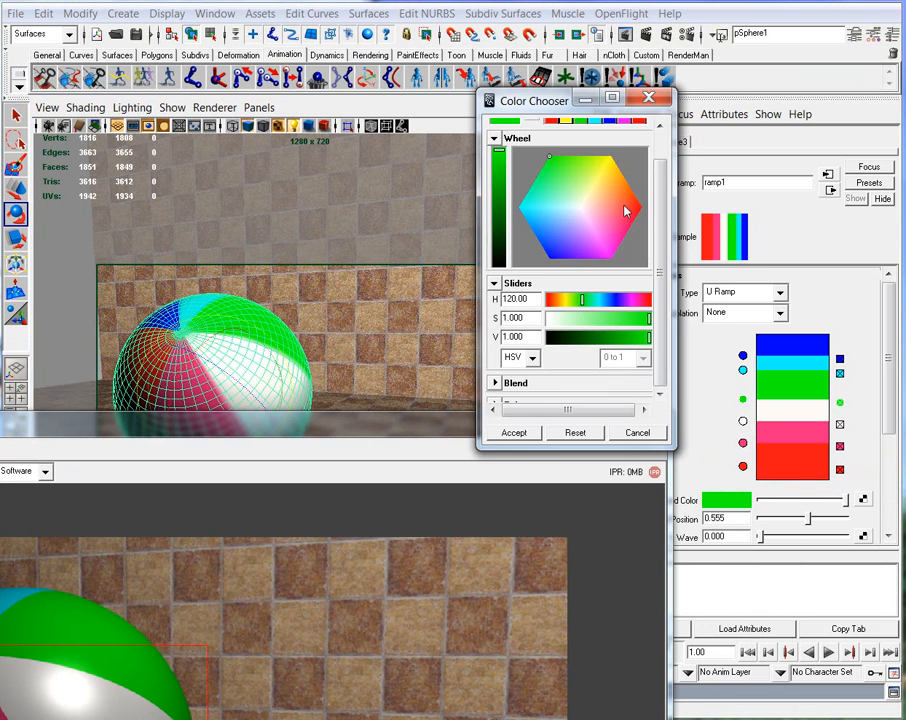
pyautogui.moveTo(616, 178); pyautogui.dragTo(630, 182)
pyautogui.click(514, 433)
# Bring the Render View back and re-render several small and large regions over the ball's green panel to update its color
pyautogui.doubleClick(481, 421)
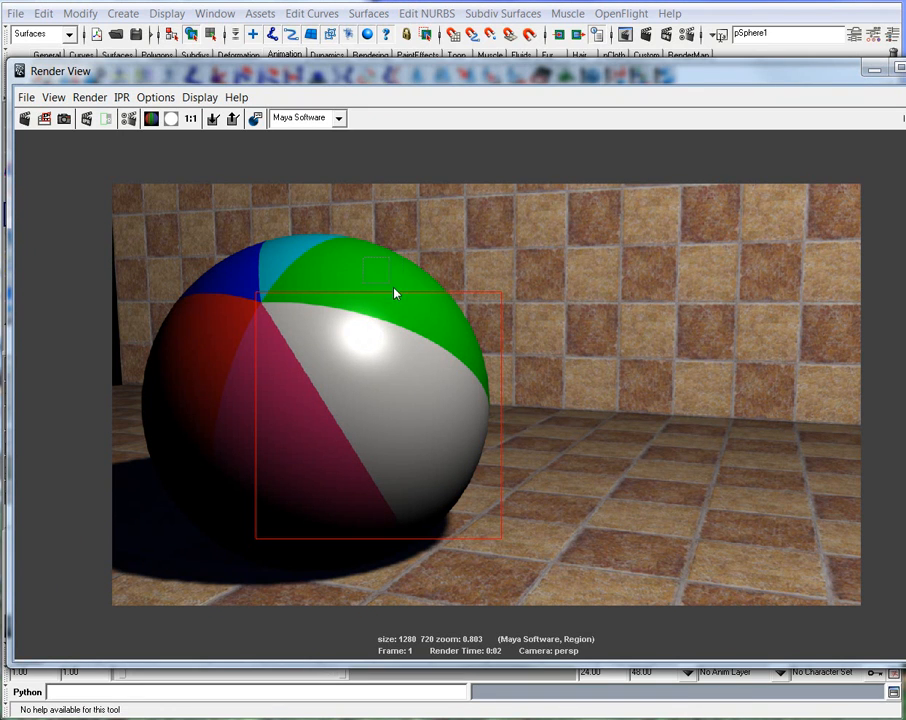
pyautogui.moveTo(363, 258); pyautogui.dragTo(410, 311)
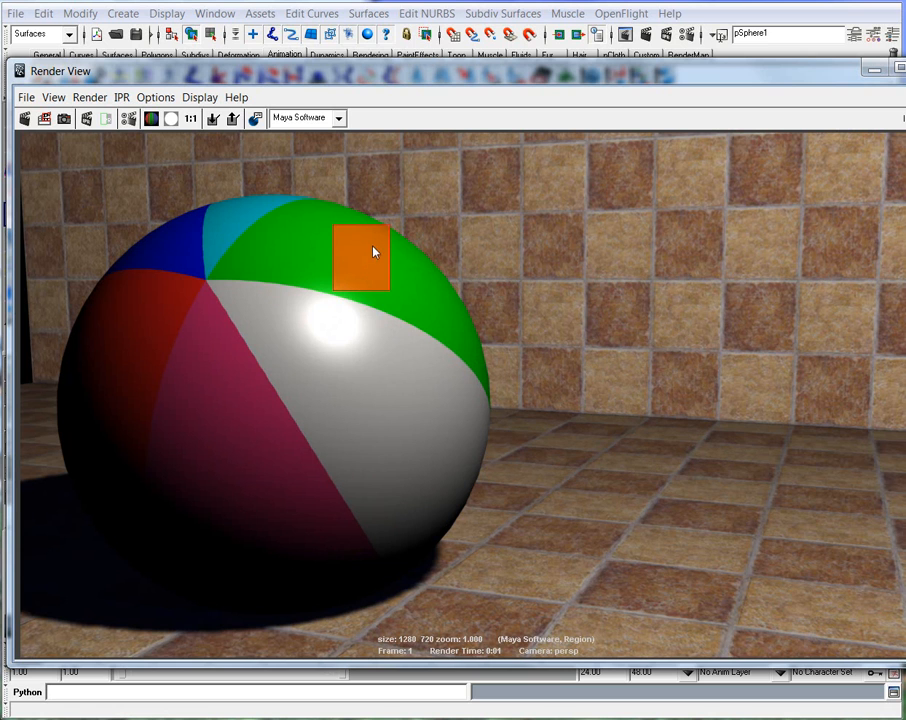
pyautogui.moveTo(281, 186); pyautogui.dragTo(348, 301)
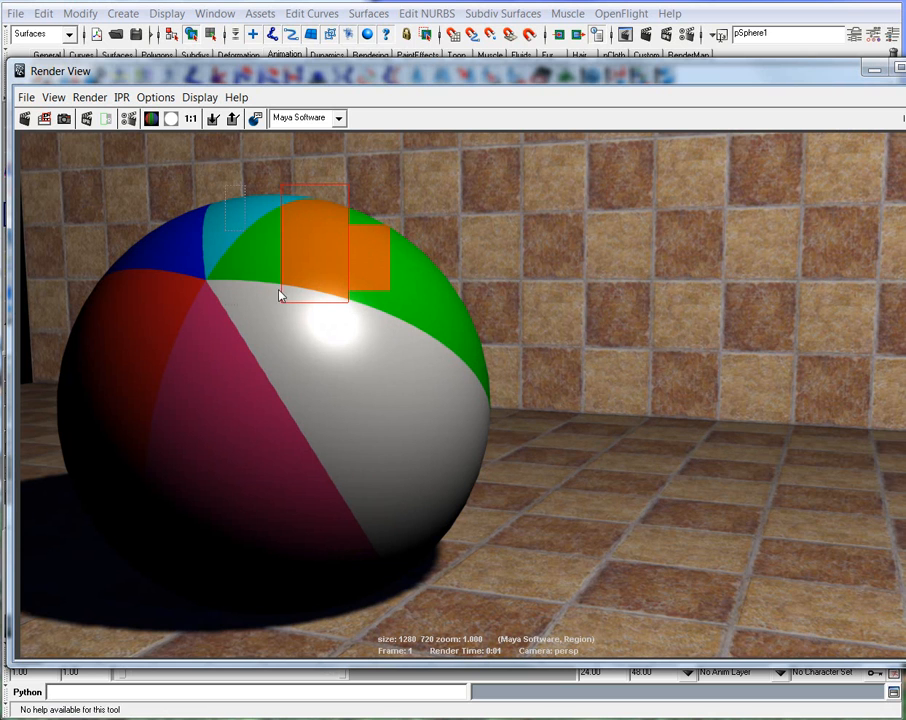
pyautogui.moveTo(164, 201); pyautogui.dragTo(437, 348)
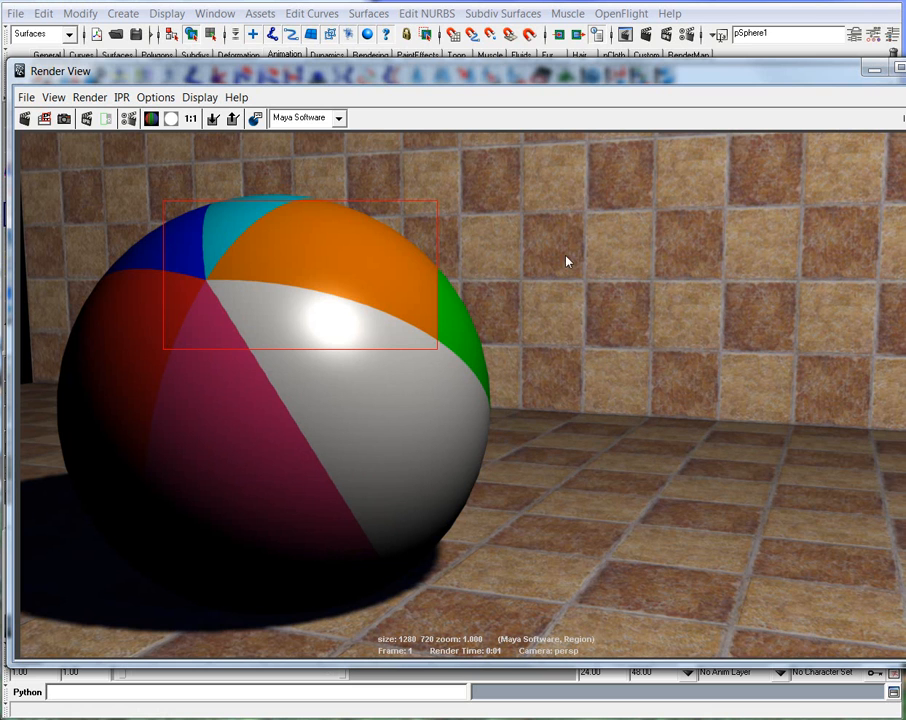
pyautogui.scroll(-1, 340, 303)
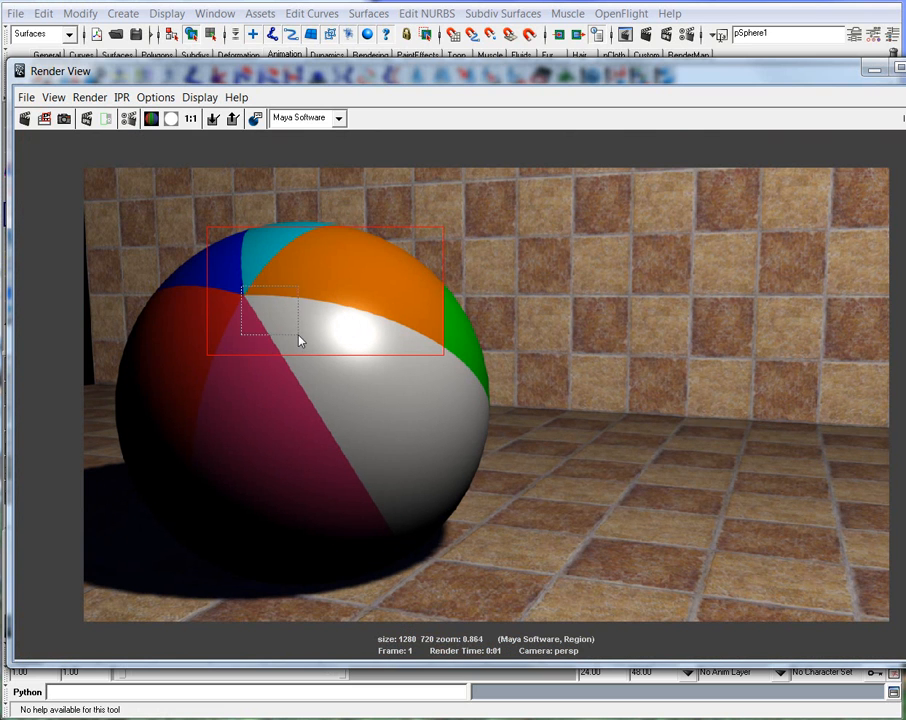
pyautogui.scroll(1, 320, 339)
pyautogui.moveTo(410, 300); pyautogui.dragTo(472, 352)
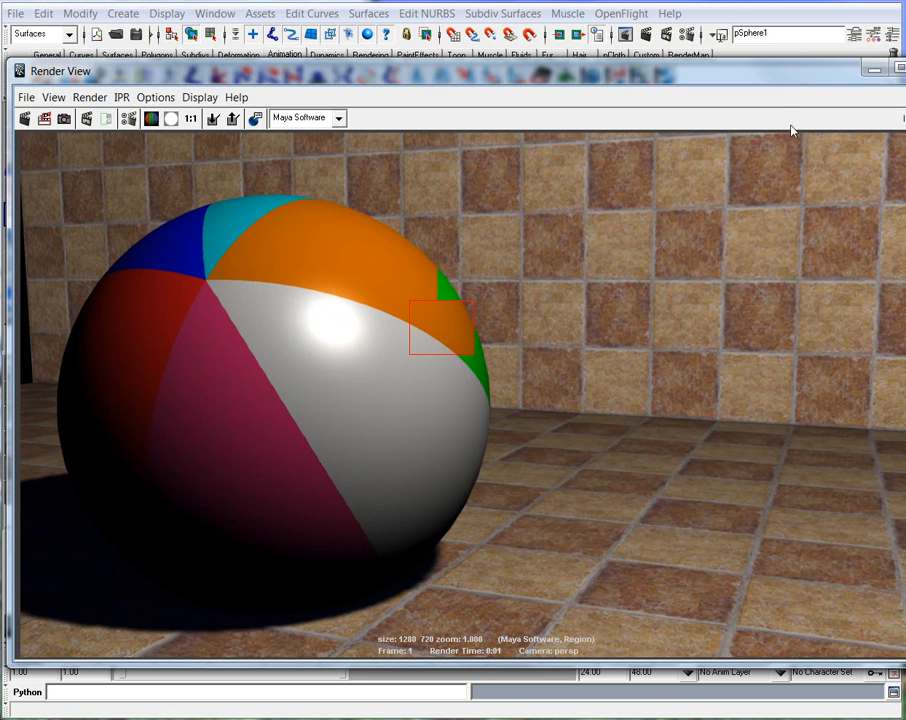
# Delete the ball, the tiled planes and the light to empty the scene
pyautogui.keyDown('alt'); pyautogui.moveTo(551, 574); pyautogui.dragTo(251, 198, button='right'); pyautogui.keyUp('alt')
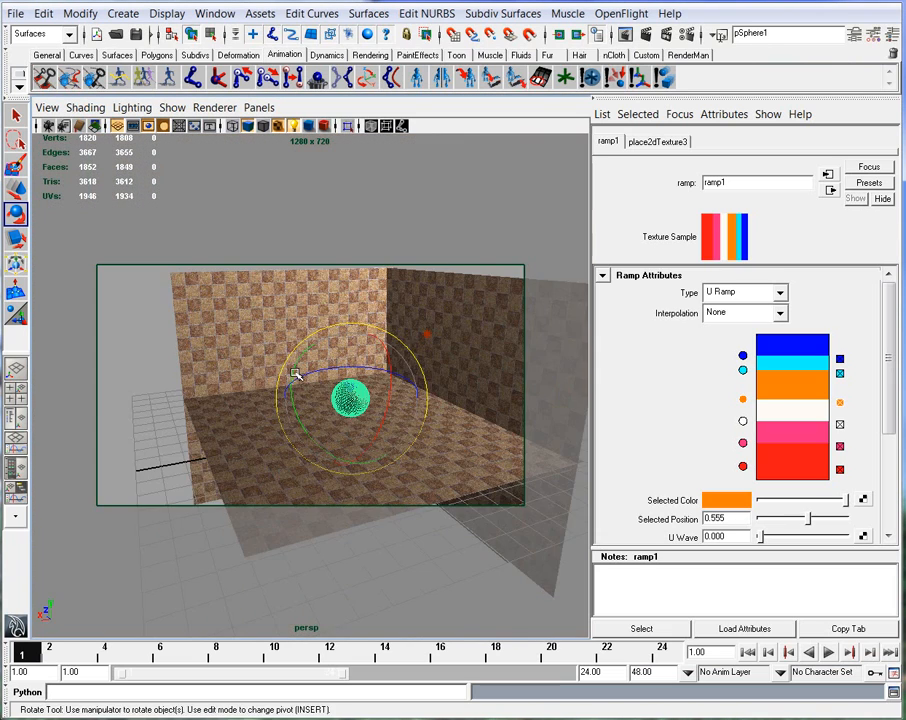
pyautogui.keyDown('alt'); pyautogui.moveTo(293, 374); pyautogui.dragTo(311, 367); pyautogui.keyUp('alt')
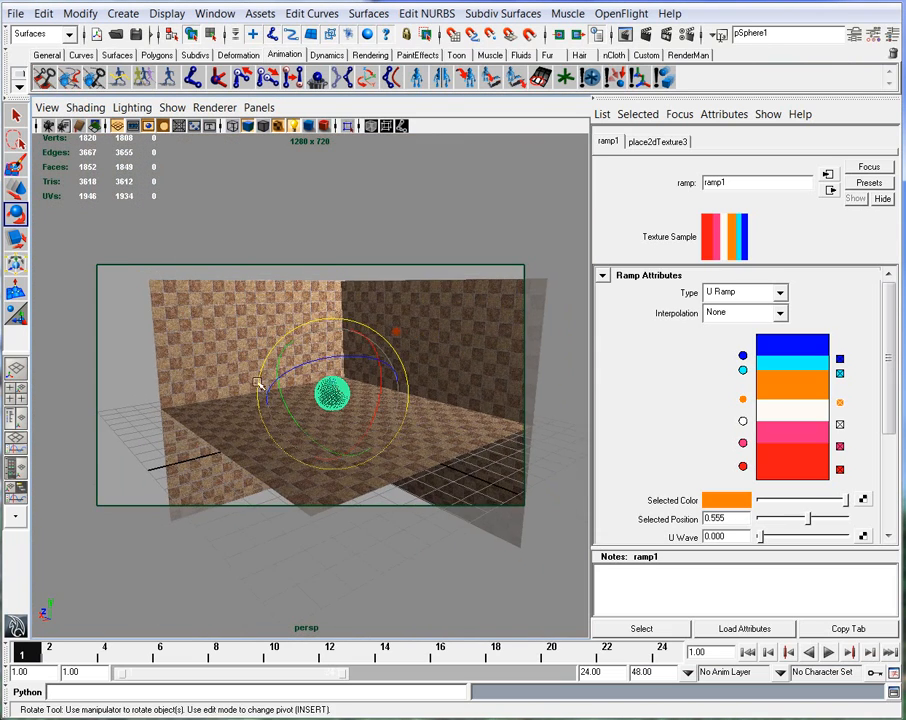
pyautogui.click(464, 483)
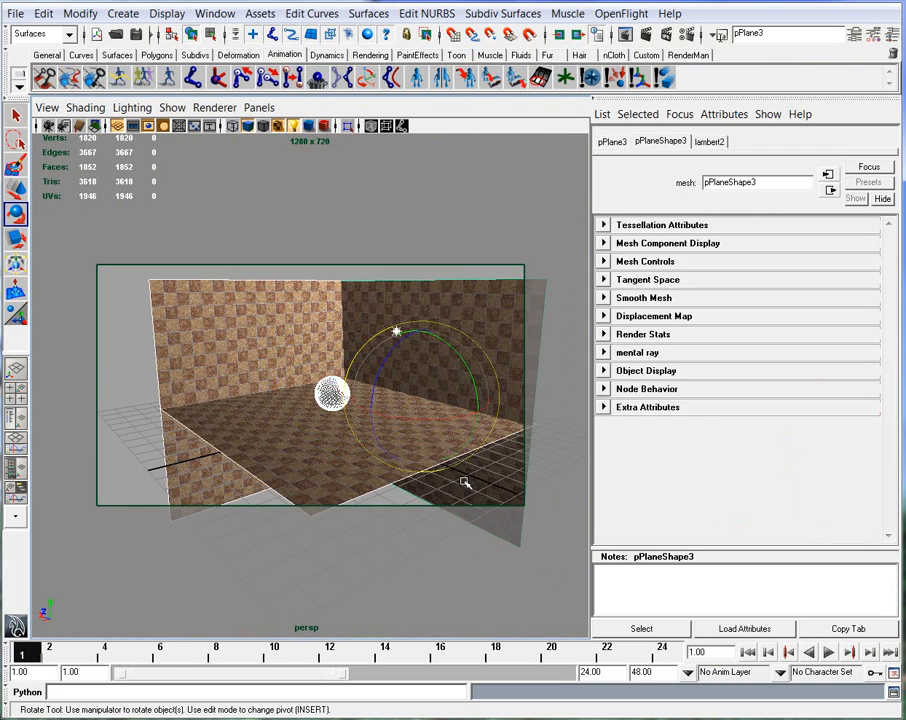
pyautogui.press('Delete')
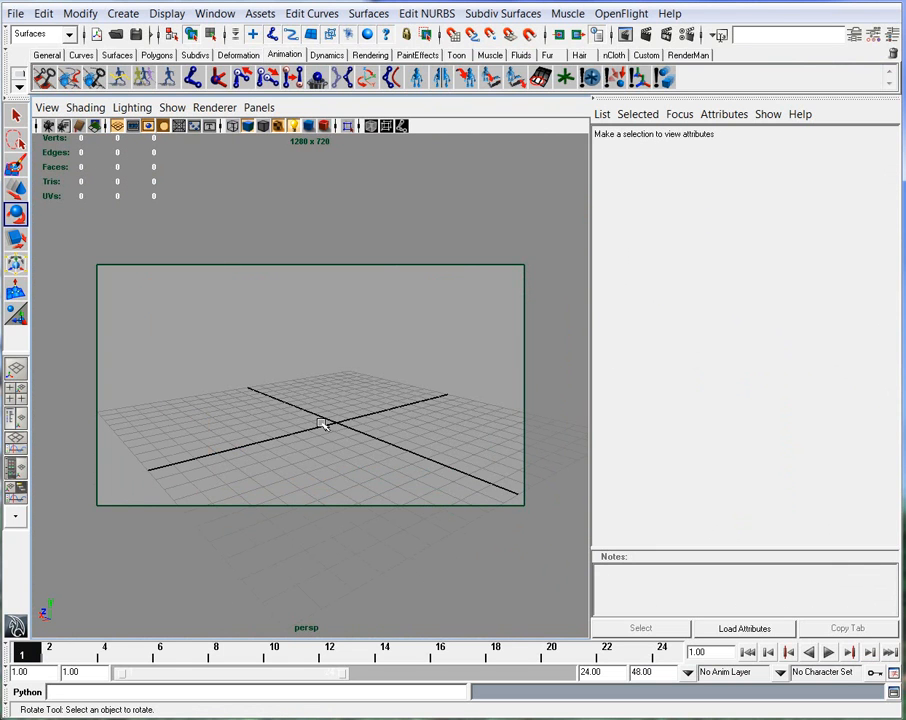
# Create a polygon cube and scale it into a long rectangular block at the origin
pyautogui.click(123, 13)
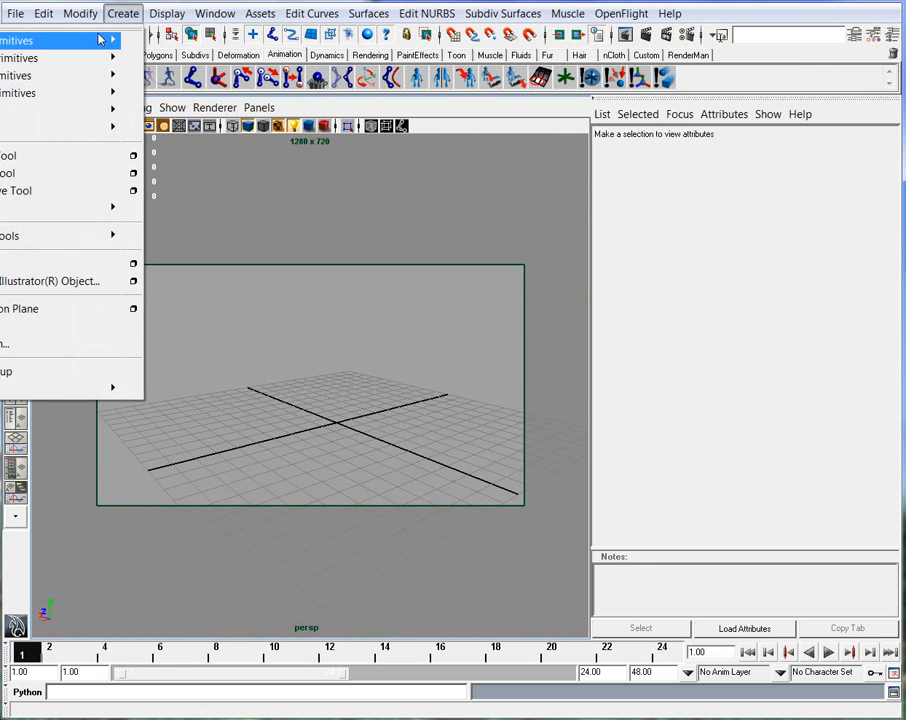
pyautogui.moveTo(200, 56)
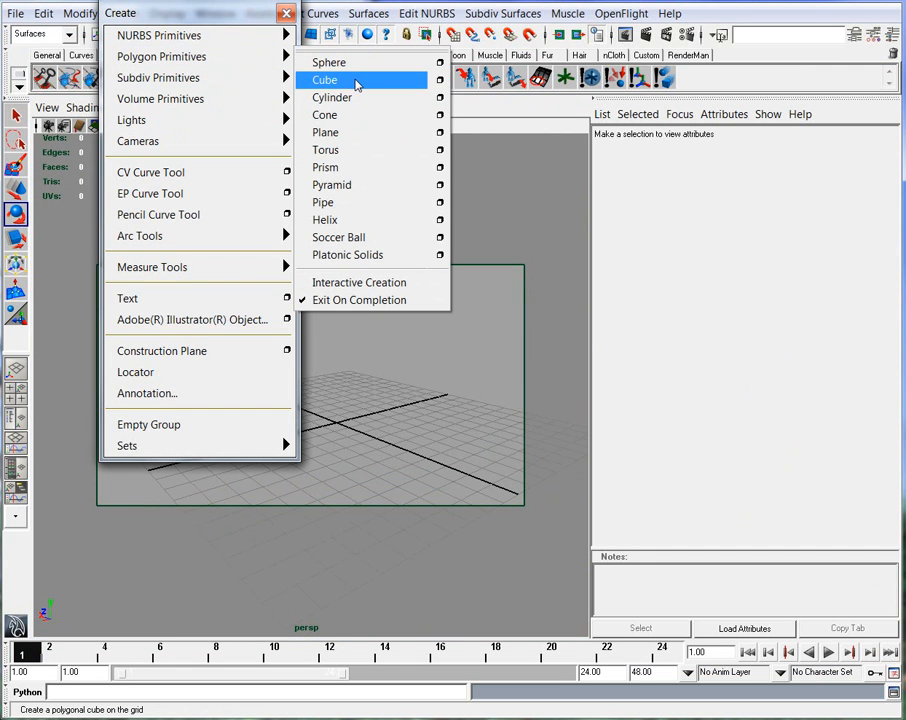
pyautogui.click(357, 84)
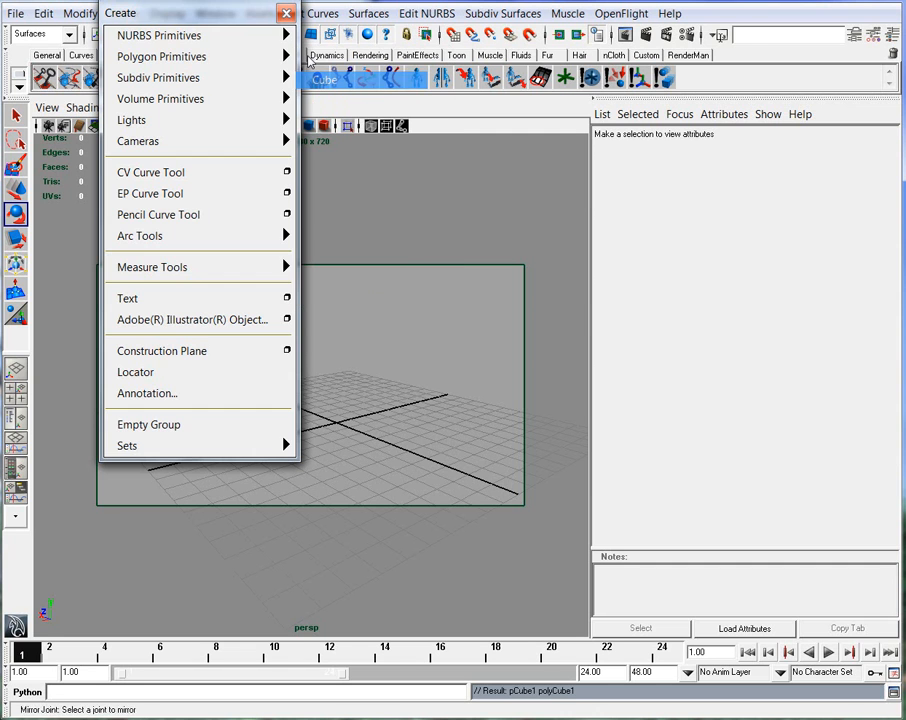
pyautogui.click(286, 14)
pyautogui.keyDown('alt'); pyautogui.moveTo(206, 473); pyautogui.dragTo(380, 459, button='right'); pyautogui.keyUp('alt')
pyautogui.keyDown('alt'); pyautogui.moveTo(380, 459); pyautogui.dragTo(368, 442, button='middle'); pyautogui.keyUp('alt')
pyautogui.keyDown('alt'); pyautogui.moveTo(368, 442); pyautogui.dragTo(140, 482); pyautogui.keyUp('alt')
pyautogui.press('r')
pyautogui.keyDown('alt'); pyautogui.moveTo(439, 481); pyautogui.dragTo(370, 455, button='right'); pyautogui.keyUp('alt')
# Extrude the block's top face upward, narrowing it along the block's length to a local scale of 0.451
pyautogui.moveTo(303, 419); pyautogui.dragTo(303, 480, button='right')
pyautogui.click(323, 374)
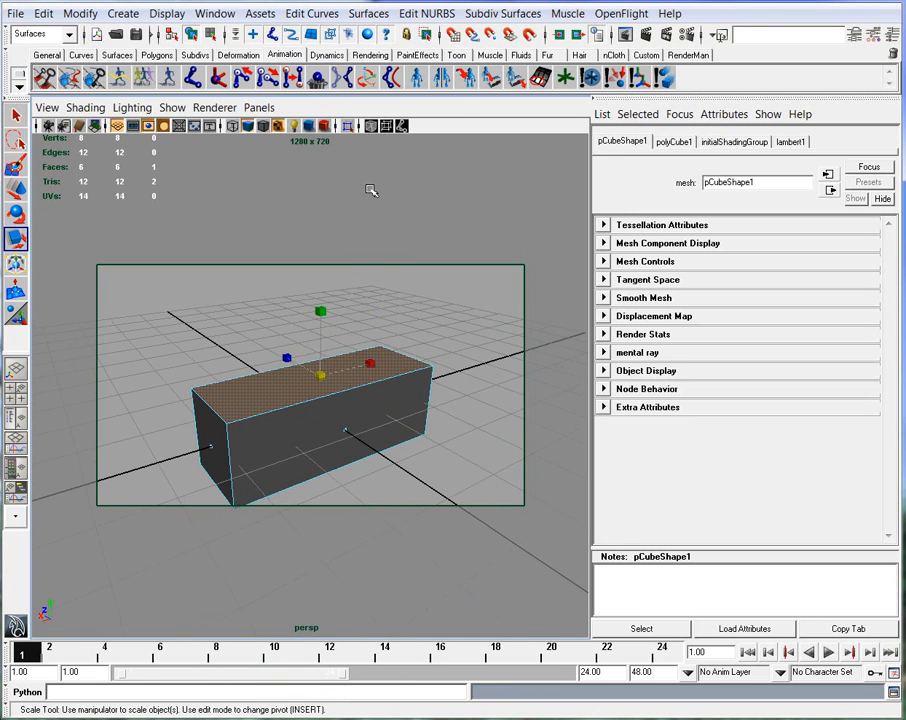
pyautogui.click(424, 14)
pyautogui.click(424, 14)
pyautogui.click(40, 33)
pyautogui.click(30, 67)
pyautogui.click(384, 13)
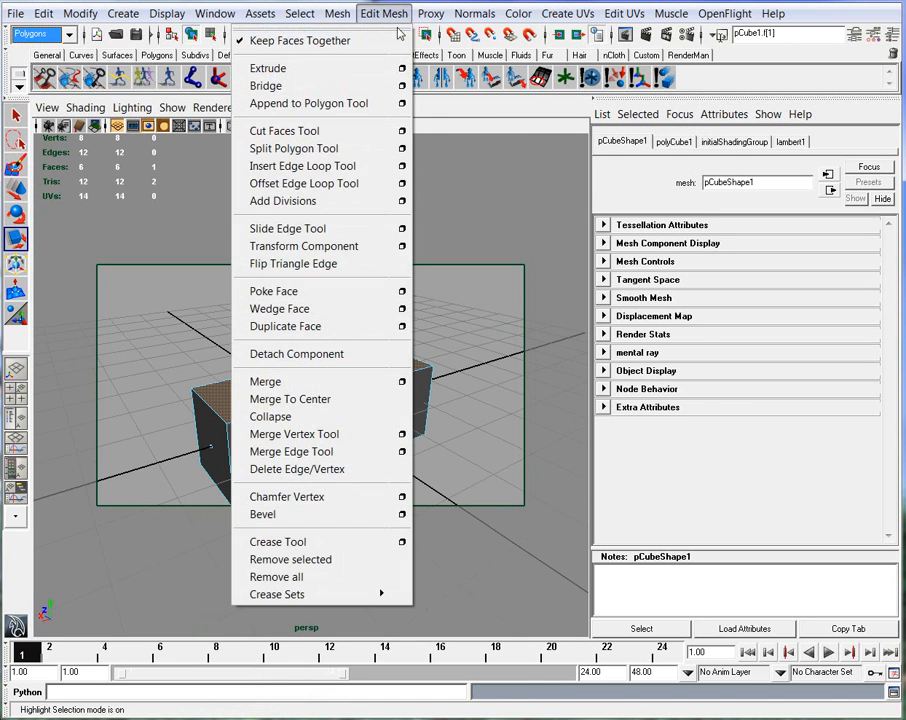
pyautogui.click(263, 67)
pyautogui.moveTo(261, 390); pyautogui.dragTo(296, 389)
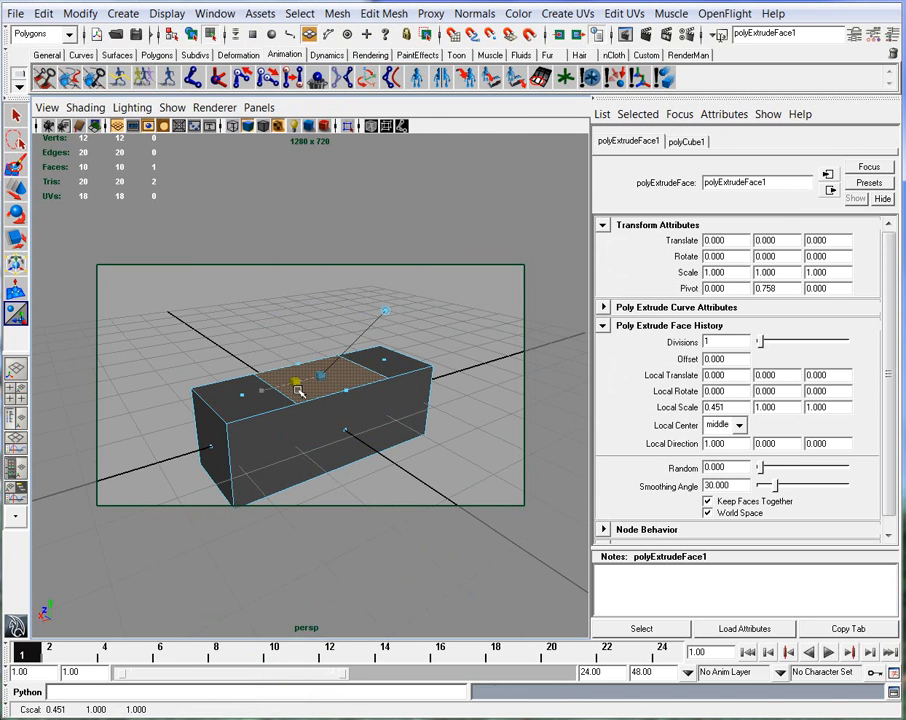
pyautogui.moveTo(321, 329); pyautogui.dragTo(320, 198)
# Extrude the column's top face again, widen it in both horizontal directions, and extrude it upward into a torso block
pyautogui.press('g')
pyautogui.keyDown('alt'); pyautogui.moveTo(361, 288); pyautogui.dragTo(398, 368, button='middle'); pyautogui.keyUp('alt')
pyautogui.keyDown('alt'); pyautogui.moveTo(398, 368); pyautogui.dragTo(350, 358, button='right'); pyautogui.keyUp('alt')
pyautogui.press('g')
pyautogui.moveTo(379, 358); pyautogui.dragTo(442, 400)
pyautogui.moveTo(288, 355); pyautogui.dragTo(226, 368)
pyautogui.press('g')
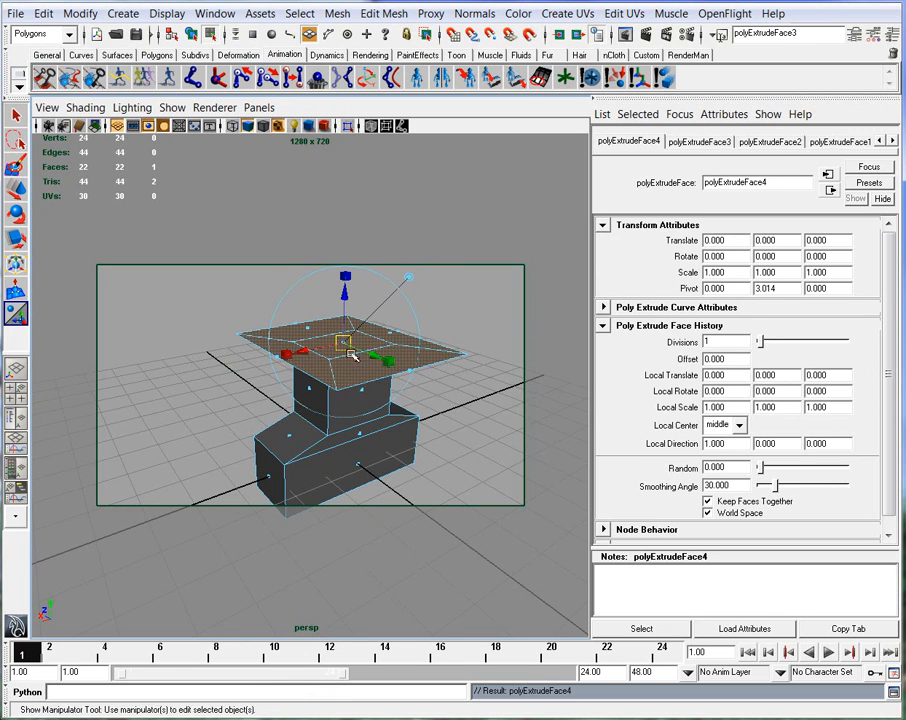
pyautogui.moveTo(345, 300); pyautogui.dragTo(346, 176)
# Extrude the torso's top face slightly upward, shrink it uniformly, and extrude it again as a short neck
pyautogui.keyDown('alt'); pyautogui.moveTo(476, 466); pyautogui.dragTo(429, 467, button='right'); pyautogui.keyUp('alt')
pyautogui.keyDown('alt'); pyautogui.moveTo(429, 467); pyautogui.dragTo(402, 447); pyautogui.keyUp('alt')
pyautogui.keyDown('alt'); pyautogui.moveTo(320, 424); pyautogui.dragTo(347, 433); pyautogui.keyUp('alt')
pyautogui.press('g')
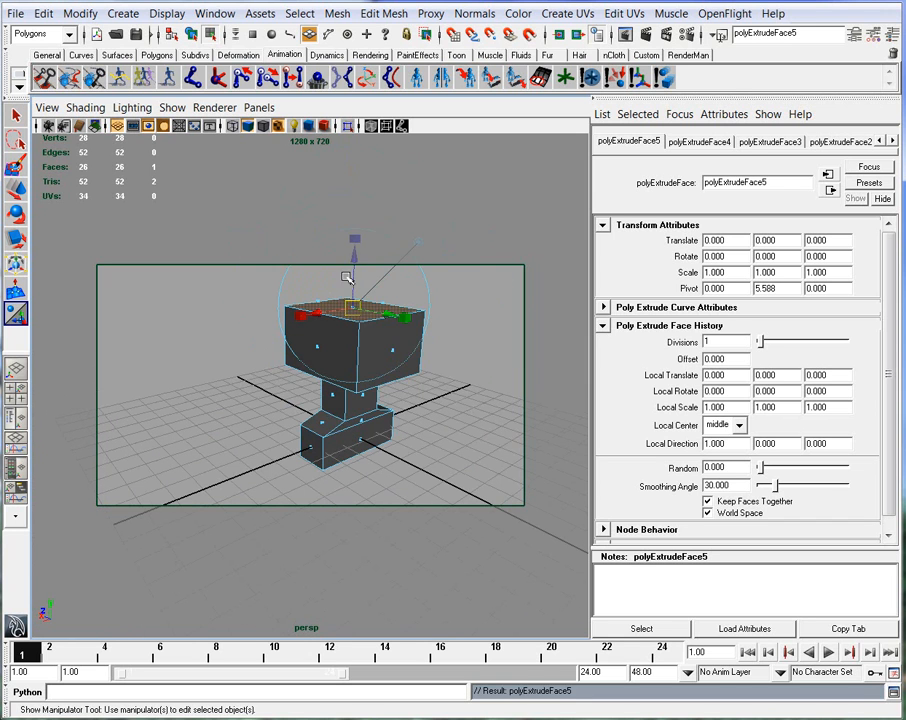
pyautogui.moveTo(352, 283); pyautogui.dragTo(354, 253)
pyautogui.click(406, 312)
pyautogui.moveTo(357, 300); pyautogui.dragTo(314, 303)
pyautogui.press('g')
pyautogui.moveTo(360, 251); pyautogui.dragTo(363, 237)
# Extrude the neck's top face outward uniformly and raise it as a large head block
pyautogui.press('g')
pyautogui.click(406, 296)
pyautogui.moveTo(359, 291); pyautogui.dragTo(403, 286)
pyautogui.press('g')
pyautogui.moveTo(356, 236); pyautogui.dragTo(350, 104)
pyautogui.click(453, 461)
pyautogui.moveTo(357, 400)
pyautogui.keyDown('alt'); pyautogui.mouseDown()
pyautogui.moveTo(171, 365)
pyautogui.moveTo(300, 318)
pyautogui.moveTo(392, 425)
pyautogui.moveTo(366, 403)
pyautogui.mouseUp(); pyautogui.keyUp('alt')
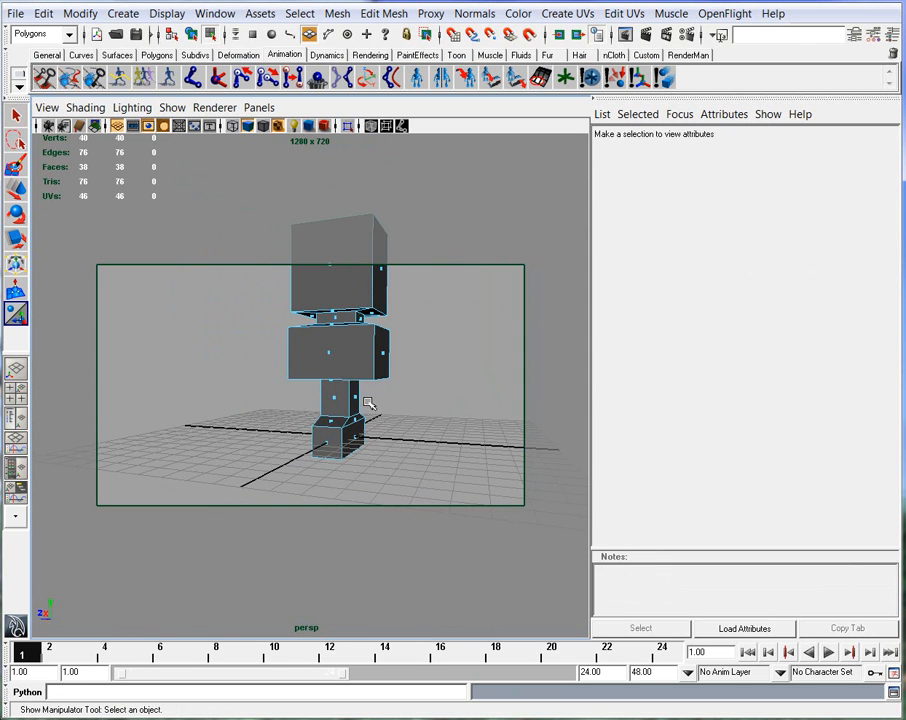
# Return the figure to object mode and move it along the X axis, away from the origin
pyautogui.moveTo(346, 372); pyautogui.dragTo(356, 356, button='right')
pyautogui.press('space')
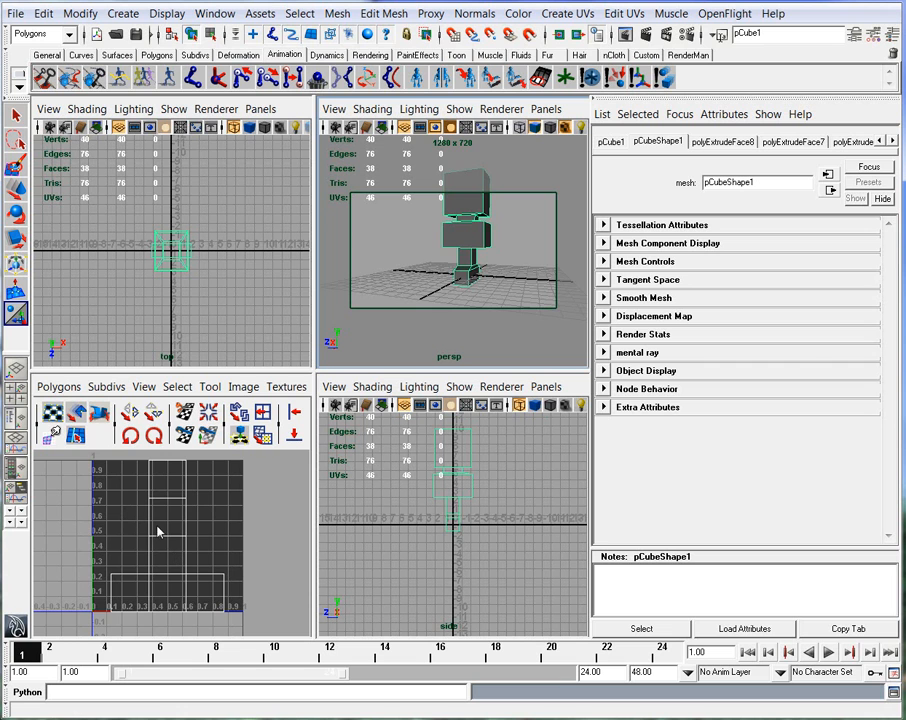
pyautogui.keyDown('alt'); pyautogui.moveTo(475, 245); pyautogui.dragTo(420, 259); pyautogui.keyUp('alt')
pyautogui.press('w')
pyautogui.keyDown('alt'); pyautogui.moveTo(466, 293); pyautogui.dragTo(488, 271); pyautogui.keyUp('alt')
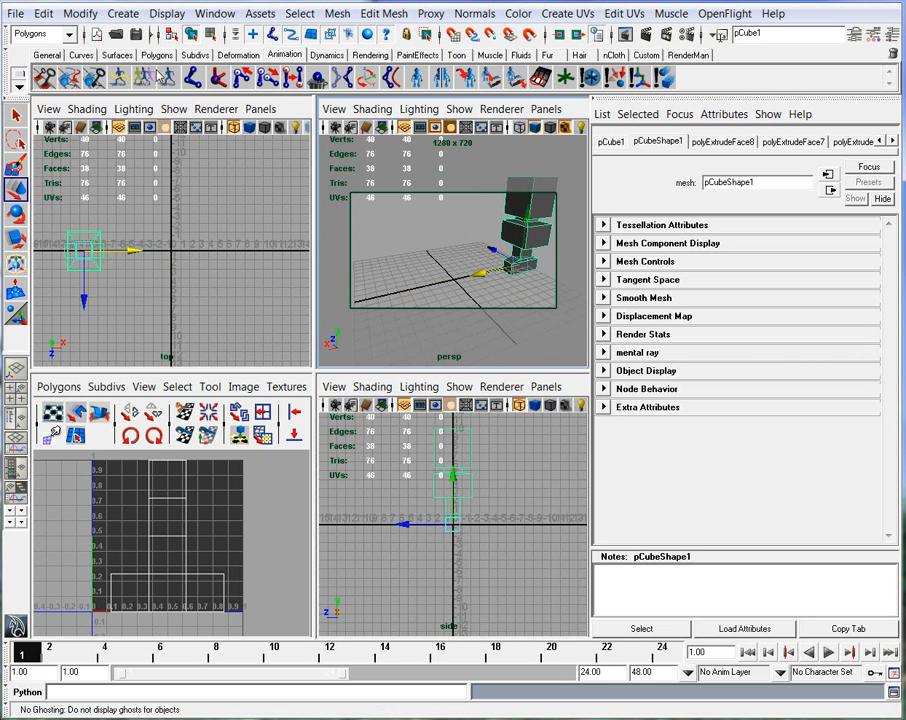
# Create a second polygon cube at the origin and scale it up uniformly beside the figure
pyautogui.click(123, 13)
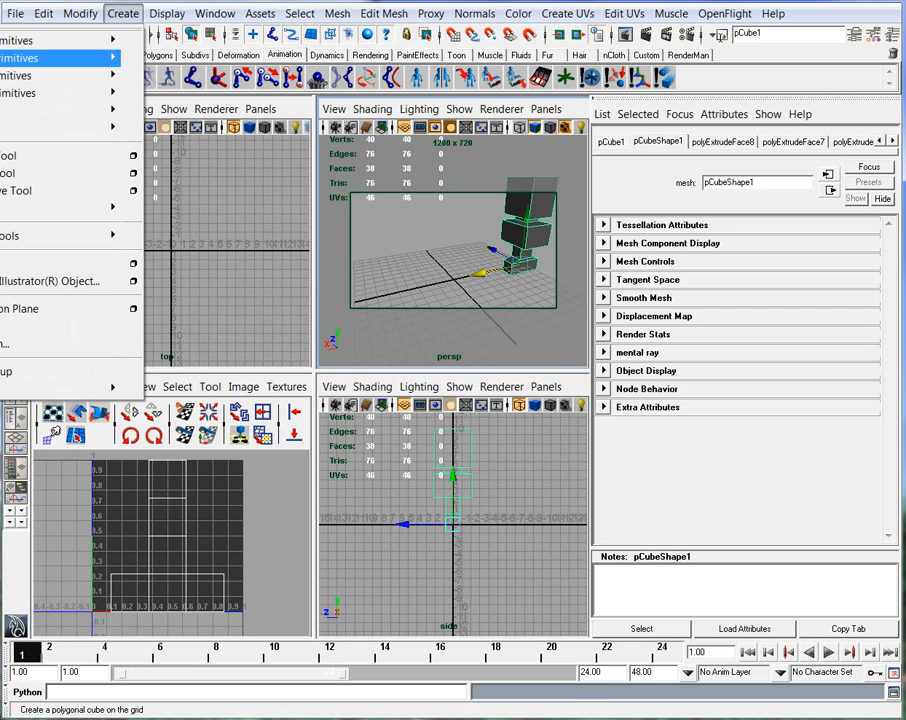
pyautogui.click(2, 76)
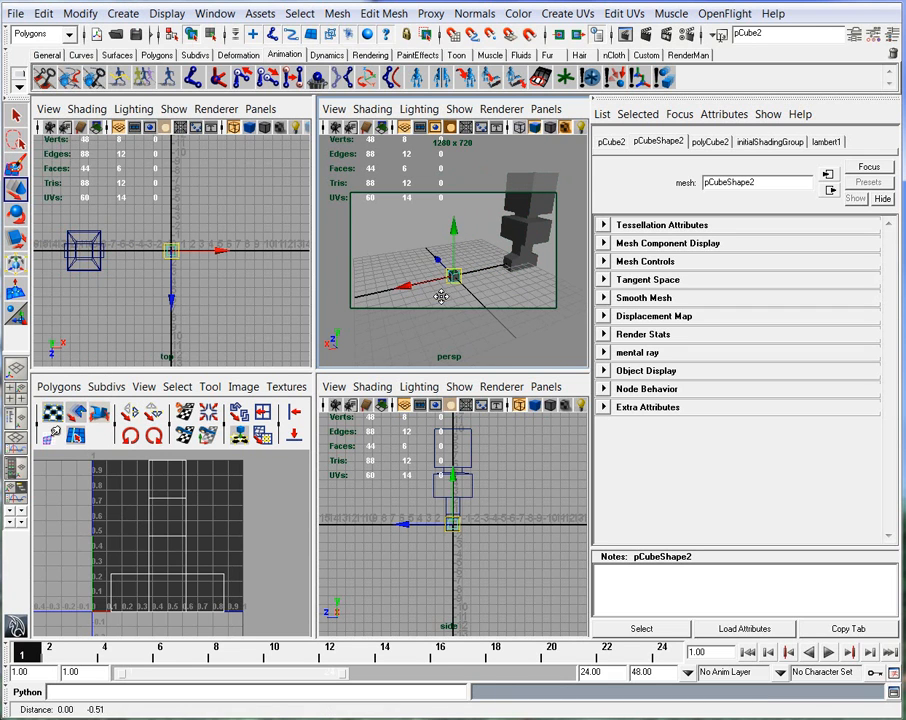
pyautogui.press('r')
pyautogui.moveTo(451, 303); pyautogui.dragTo(430, 330)
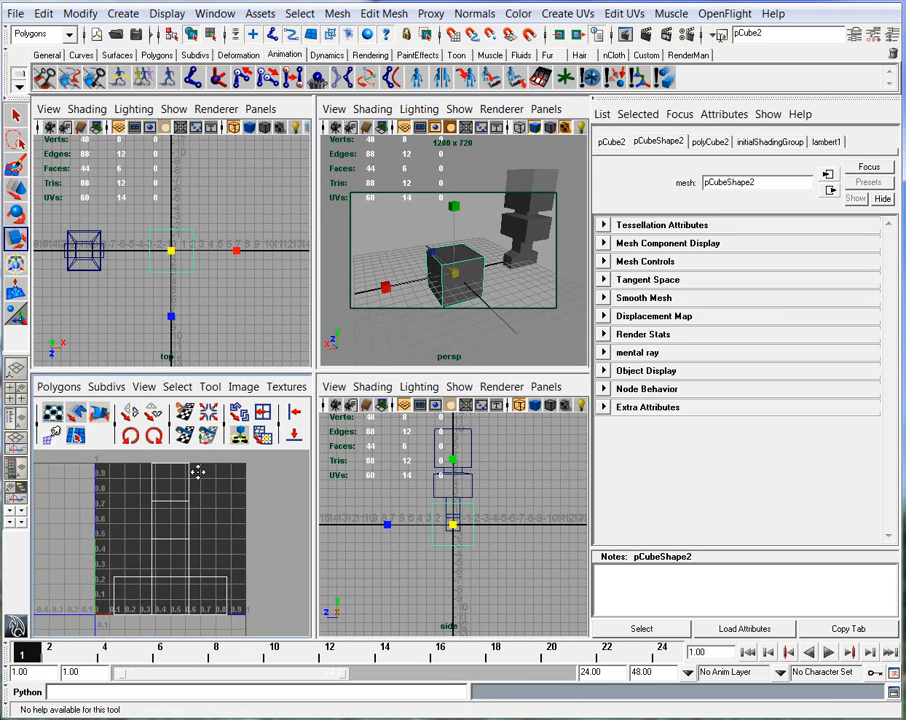
# Examine the new cube's full UV layout, and the UV square of its top face
pyautogui.press('space')
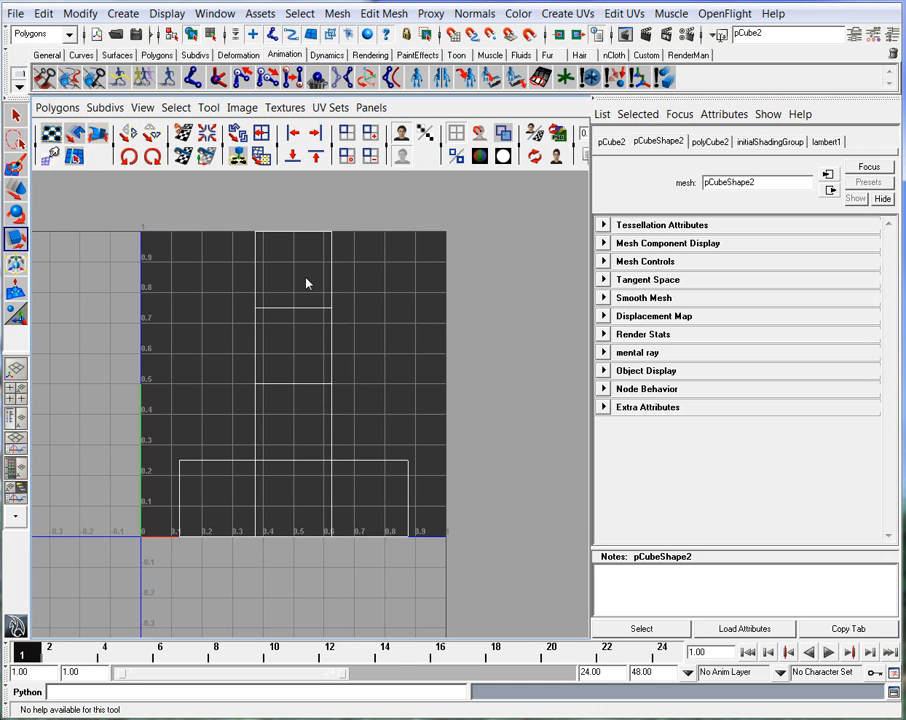
pyautogui.press('space')
pyautogui.moveTo(452, 247); pyautogui.dragTo(452, 285, button='right')
pyautogui.click(455, 255)
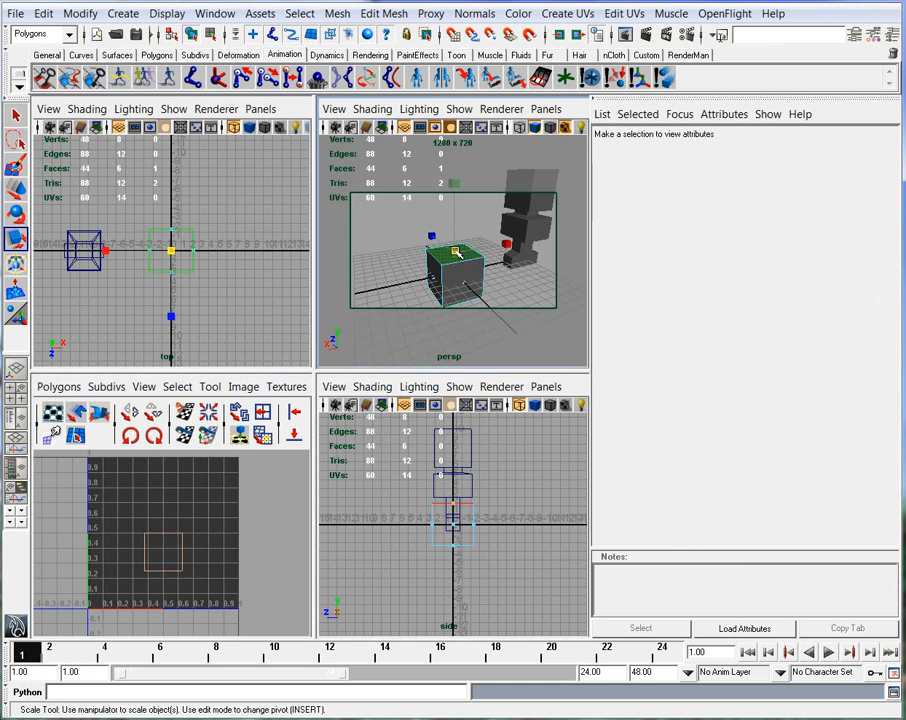
pyautogui.press('space')
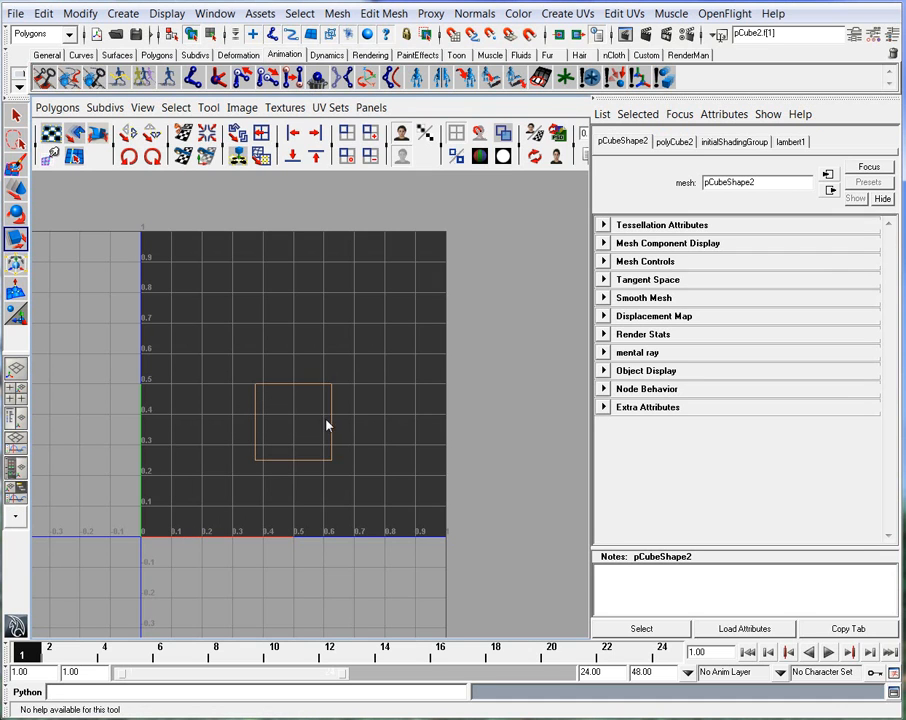
pyautogui.press('space')
# Check the UVs of the cube's side face and examine the extruded figure's UV layout for comparison
pyautogui.click(401, 254)
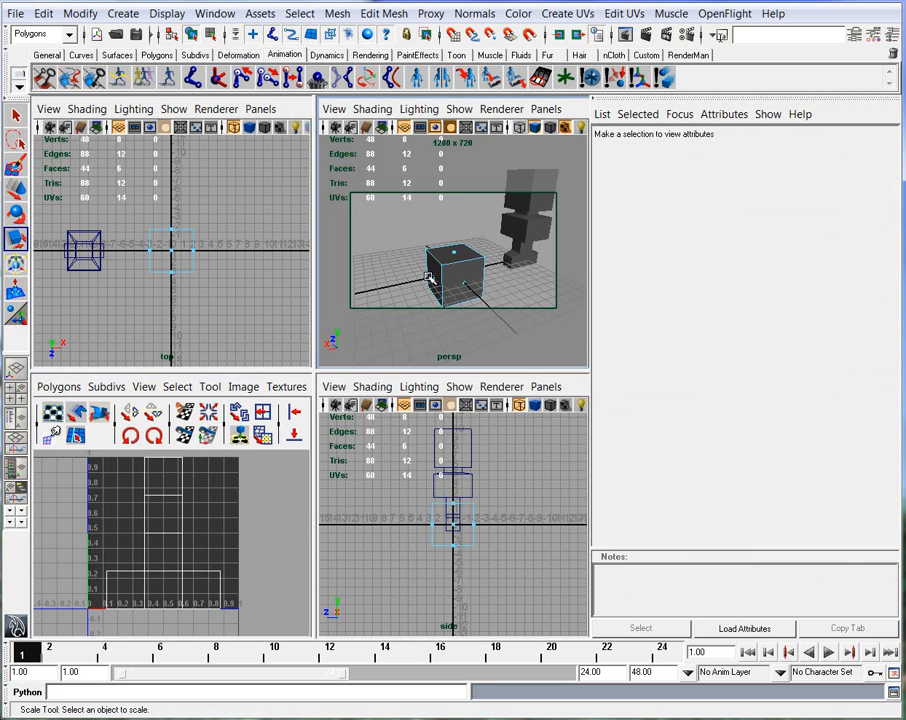
pyautogui.click(433, 277)
pyautogui.click(396, 306)
pyautogui.click(532, 228)
pyautogui.click(494, 307)
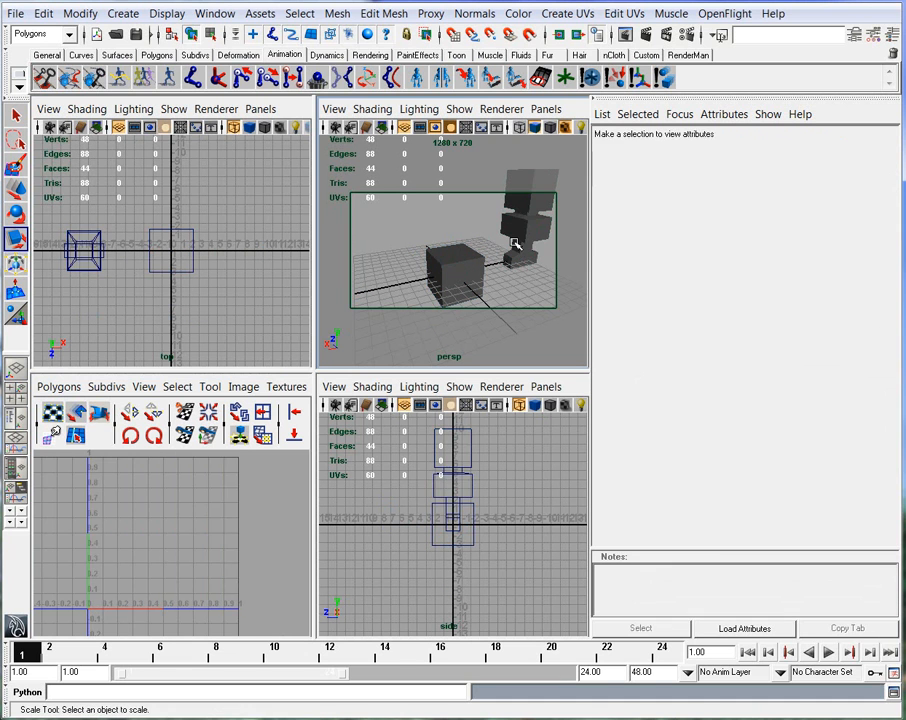
pyautogui.click(515, 243)
pyautogui.press('space')
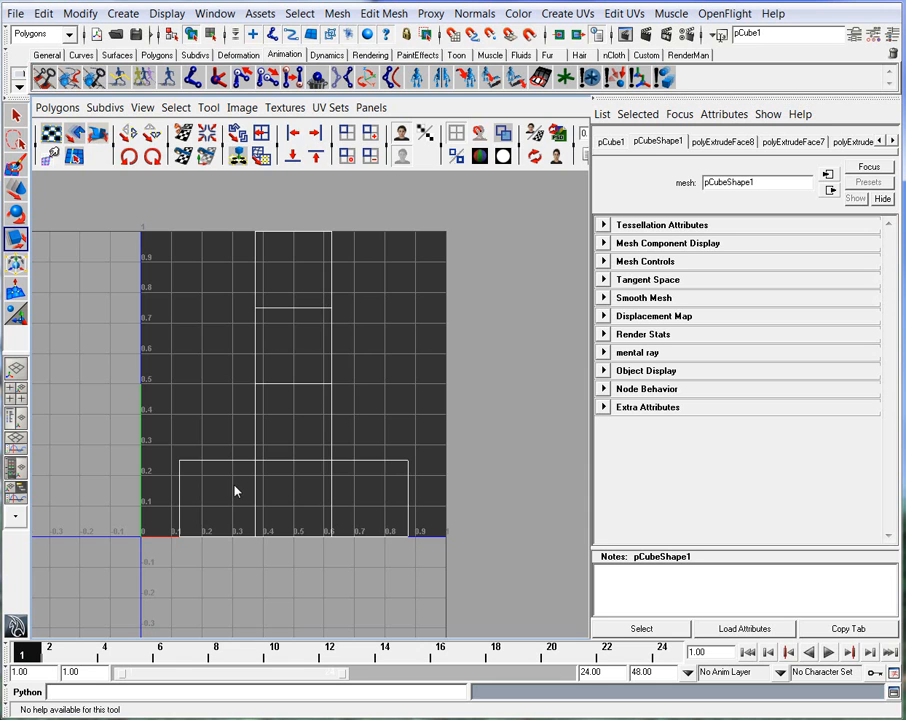
pyautogui.press('space')
# Extrude two opposite side faces of the figure's torso outward as arms, and repeat the extrusion on their ends
pyautogui.keyDown('alt'); pyautogui.moveTo(488, 256); pyautogui.dragTo(438, 265); pyautogui.keyUp('alt')
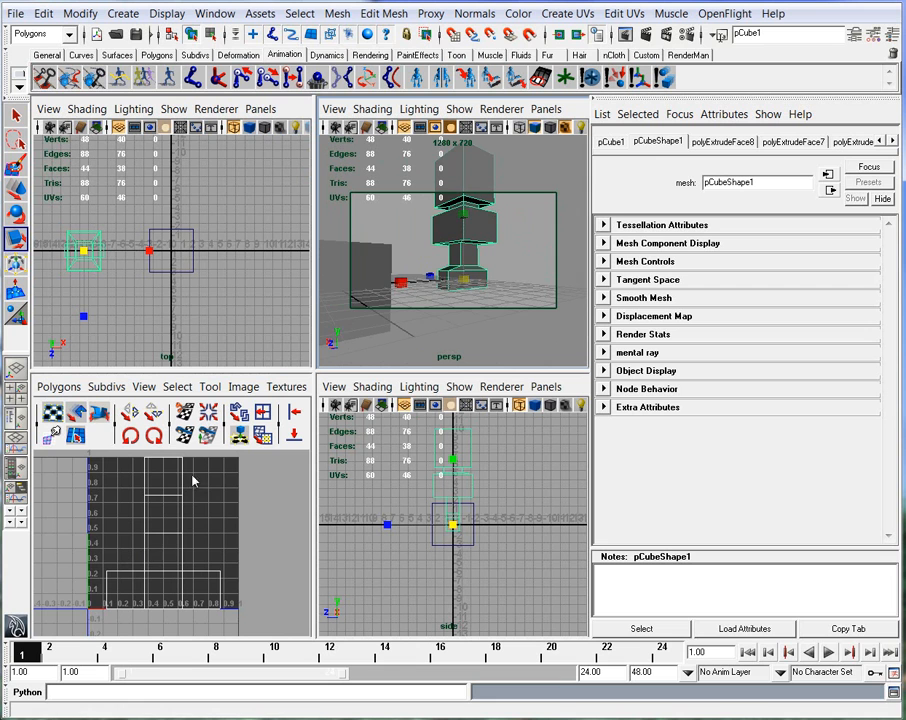
pyautogui.keyDown('alt'); pyautogui.moveTo(485, 259); pyautogui.dragTo(463, 289); pyautogui.keyUp('alt')
pyautogui.moveTo(467, 243); pyautogui.dragTo(468, 282, button='right')
pyautogui.click(484, 236)
pyautogui.keyDown('alt'); pyautogui.moveTo(519, 261); pyautogui.dragTo(533, 280); pyautogui.keyUp('alt')
pyautogui.scroll(3, 465, 255)
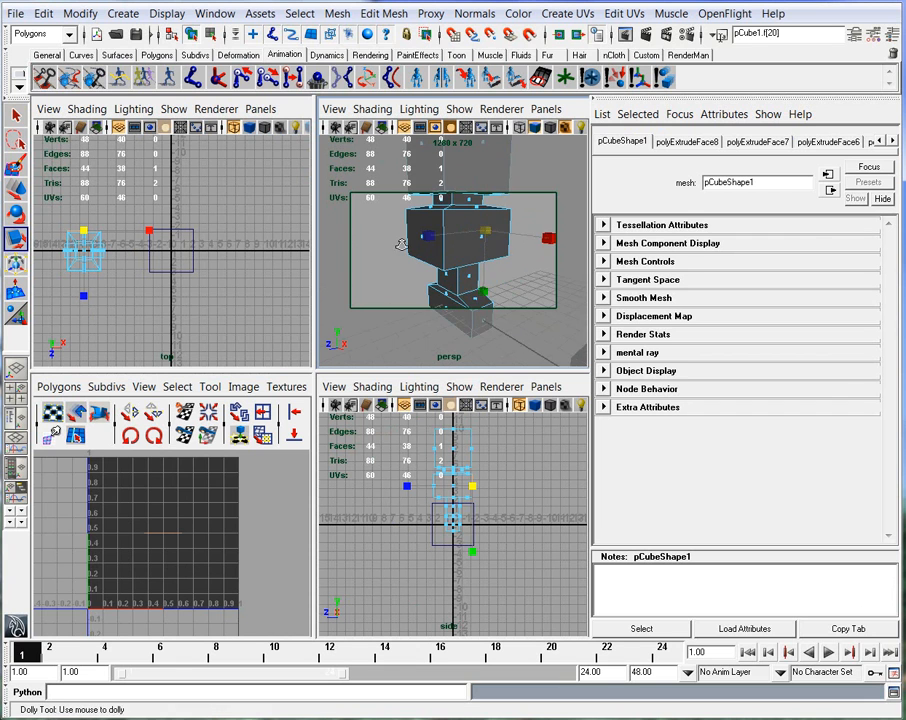
pyautogui.scroll(3, 415, 238)
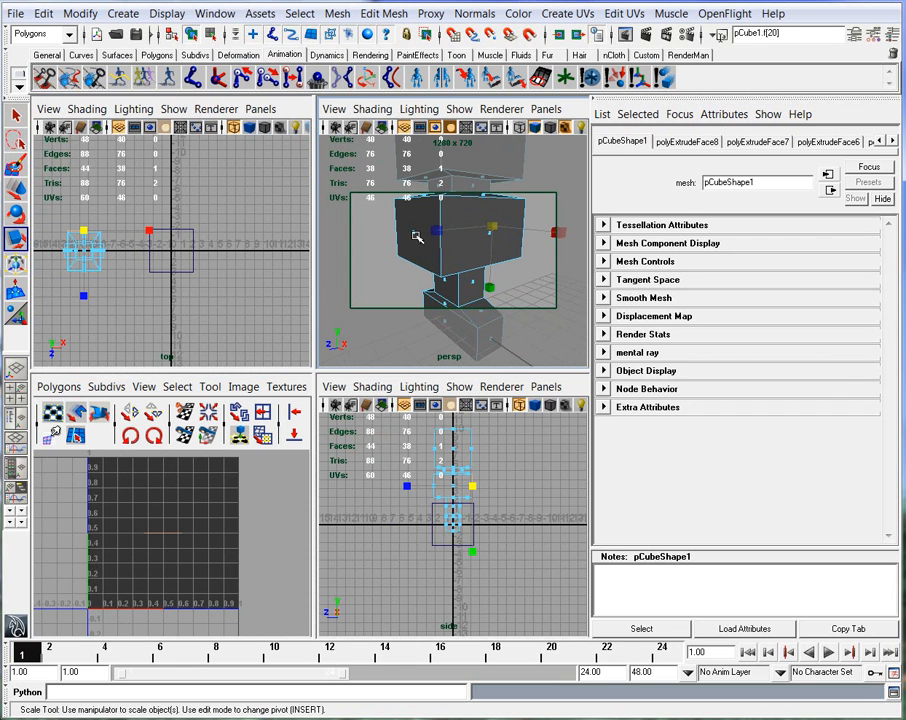
pyautogui.click(384, 13)
pyautogui.click(268, 68)
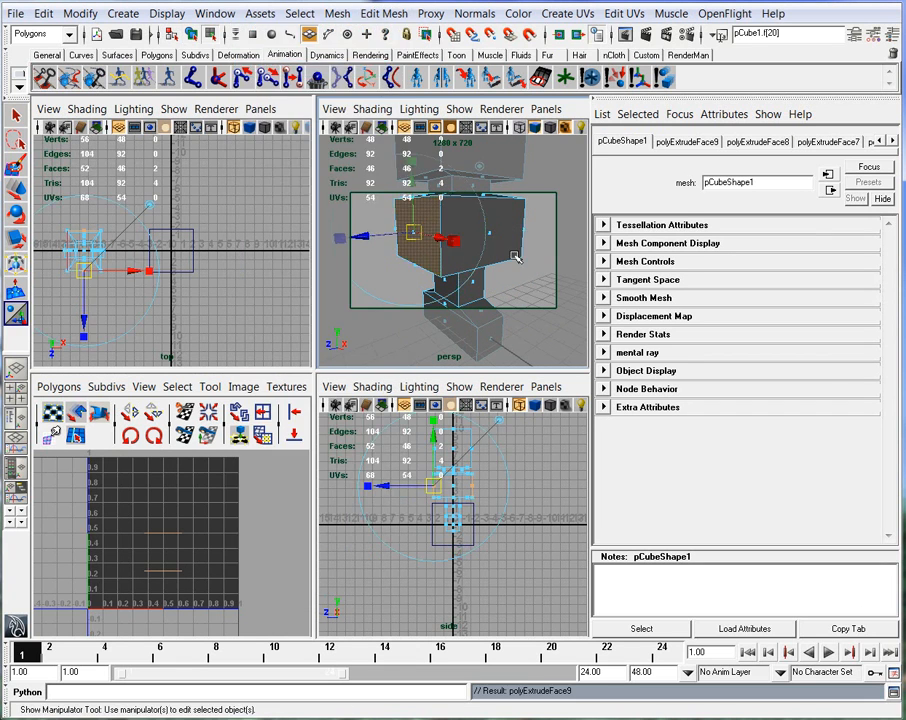
pyautogui.moveTo(458, 241); pyautogui.dragTo(205, 273)
pyautogui.press('g')
# Return the figure to object mode and inspect its shape from several angles and its UV layout
pyautogui.press('space')
pyautogui.keyDown('alt'); pyautogui.moveTo(485, 352); pyautogui.dragTo(312, 385); pyautogui.keyUp('alt')
pyautogui.scroll(-5, 392, 423)
pyautogui.keyDown('alt'); pyautogui.moveTo(392, 425); pyautogui.dragTo(432, 410); pyautogui.keyUp('alt')
pyautogui.press('F8')
pyautogui.press('space')
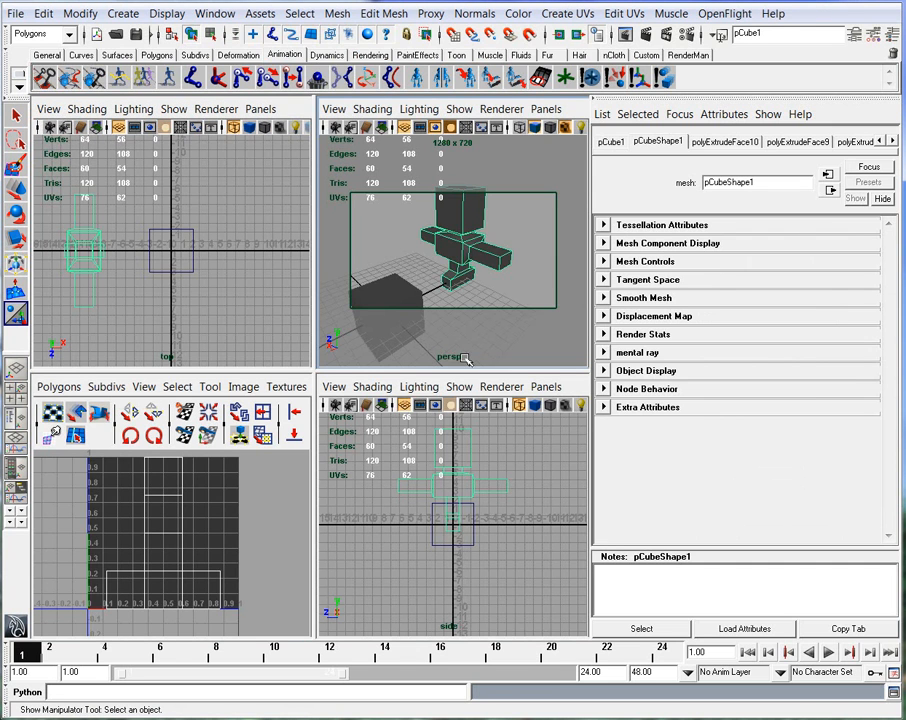
pyautogui.press('space')
pyautogui.keyDown('alt'); pyautogui.moveTo(404, 263); pyautogui.dragTo(186, 342); pyautogui.keyUp('alt')
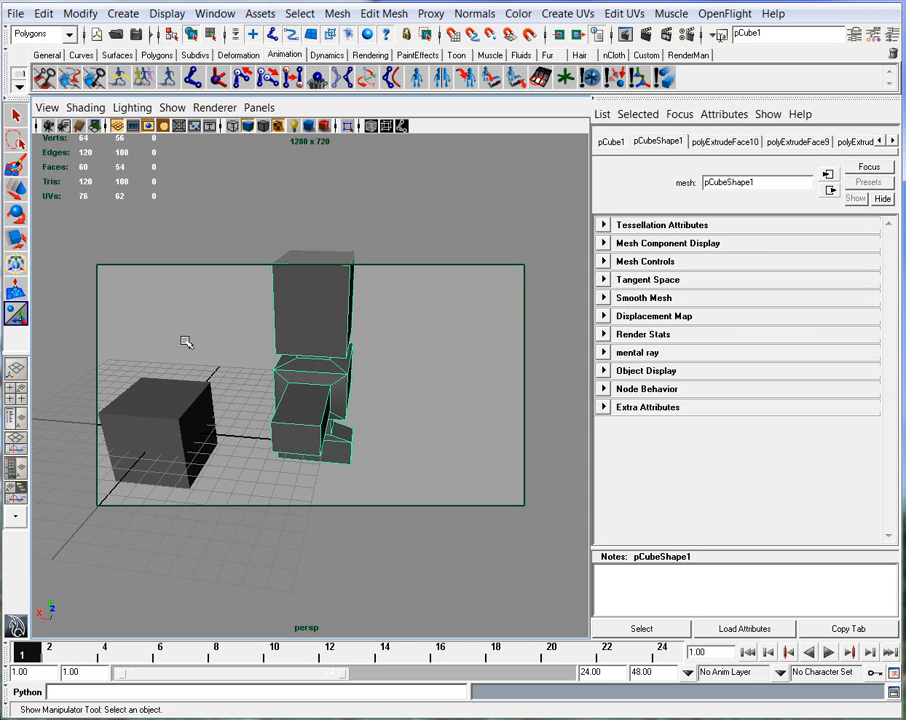
pyautogui.keyDown('alt'); pyautogui.moveTo(280, 334); pyautogui.dragTo(364, 409); pyautogui.keyUp('alt')
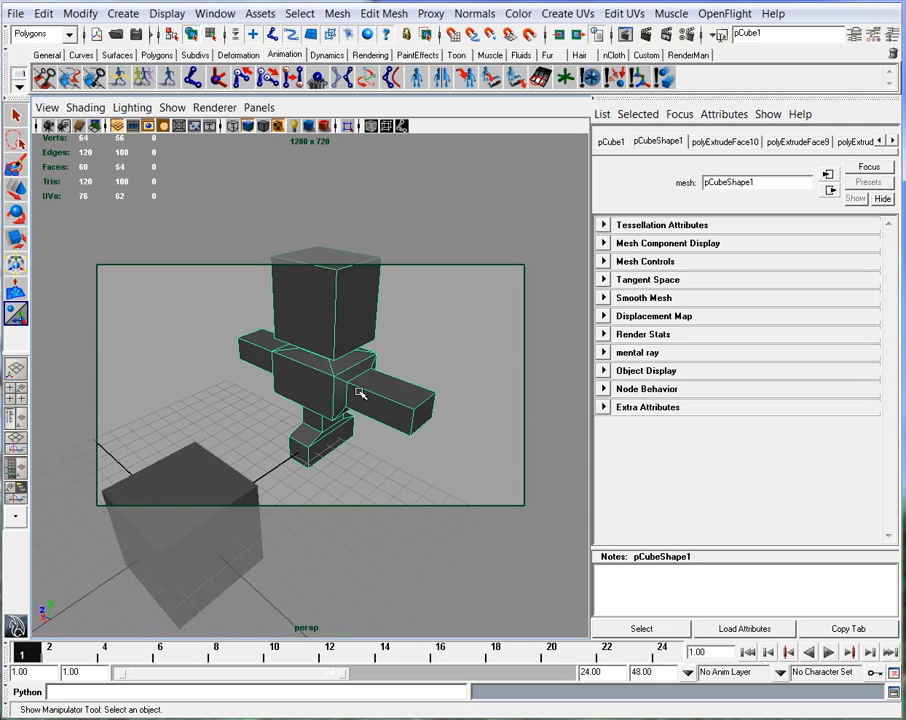
pyautogui.keyDown('alt'); pyautogui.moveTo(356, 390); pyautogui.dragTo(363, 366); pyautogui.keyUp('alt')
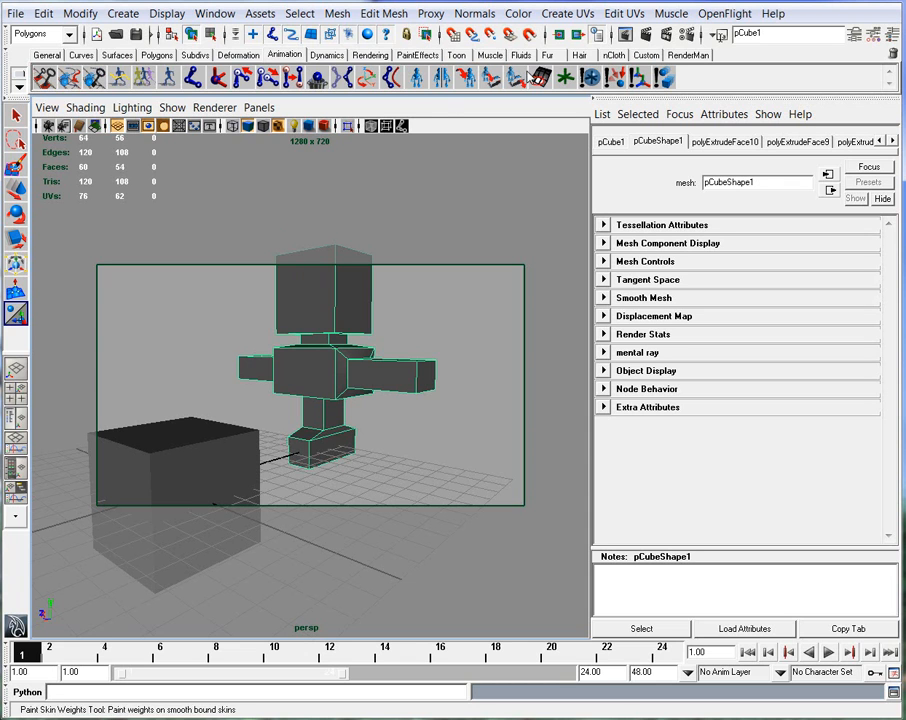
# Bring up the Hypershade, assign the phong1 ramp material to the figure, and select the material's node
pyautogui.hotkey('alt', 'Tab')
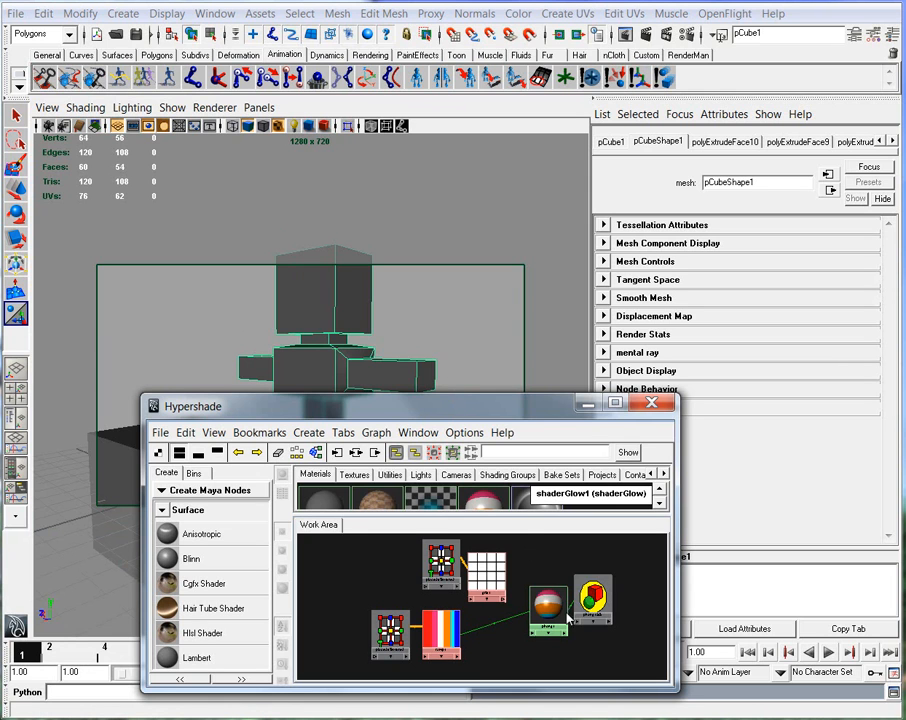
pyautogui.moveTo(547, 605); pyautogui.dragTo(343, 315, button='middle')
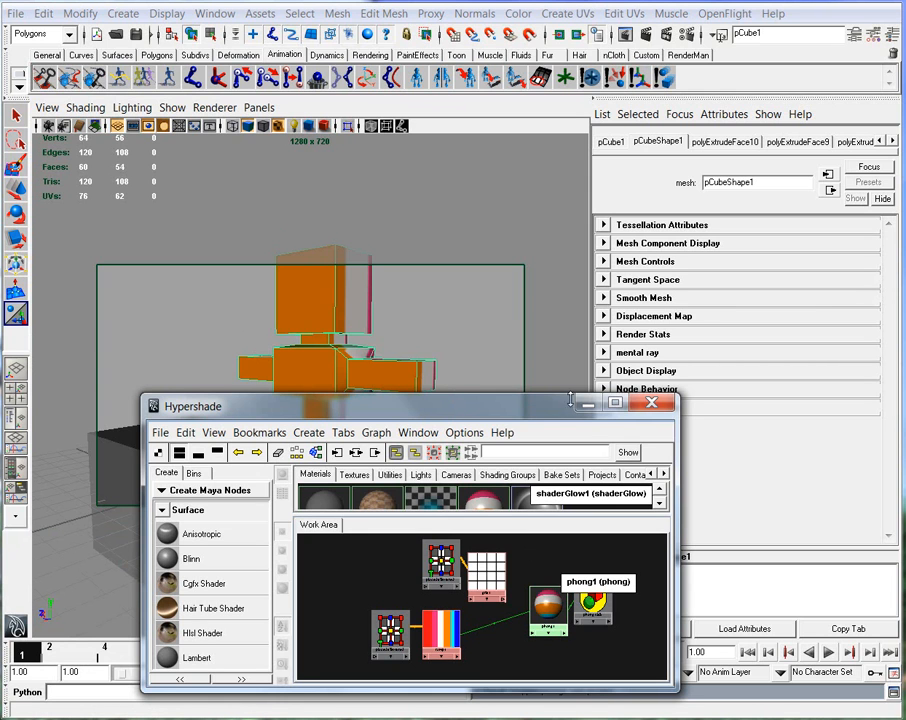
pyautogui.moveTo(547, 608); pyautogui.dragTo(540, 621)
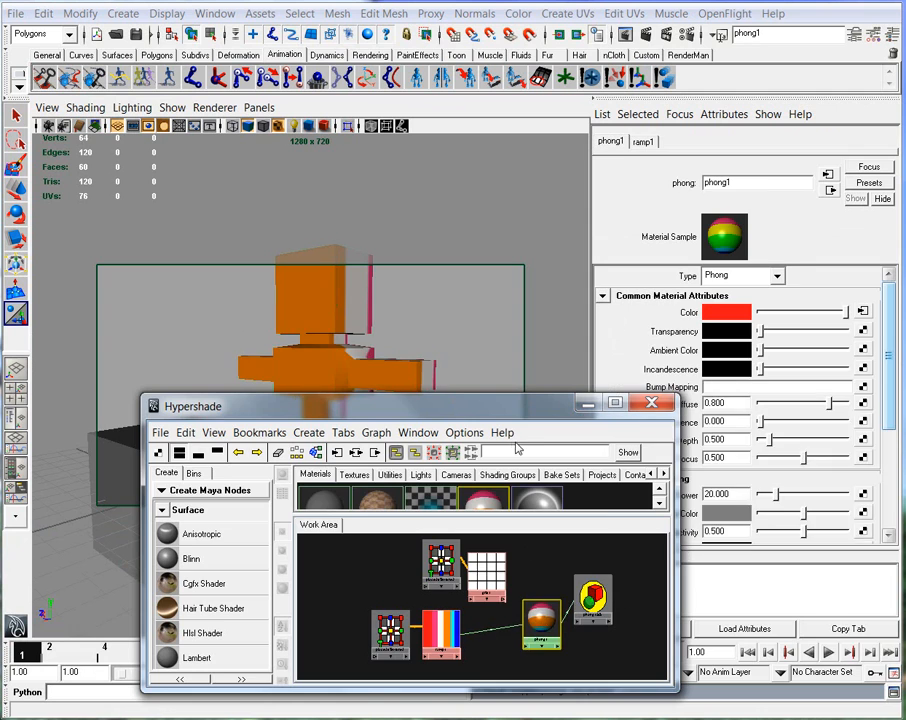
# Move the Hypershade clear of the figure, select the figure, and enlarge the perspective view
pyautogui.moveTo(478, 408); pyautogui.dragTo(890, 390)
pyautogui.keyDown('alt'); pyautogui.moveTo(419, 406); pyautogui.dragTo(328, 340); pyautogui.keyUp('alt')
pyautogui.click(328, 340)
pyautogui.press('space')
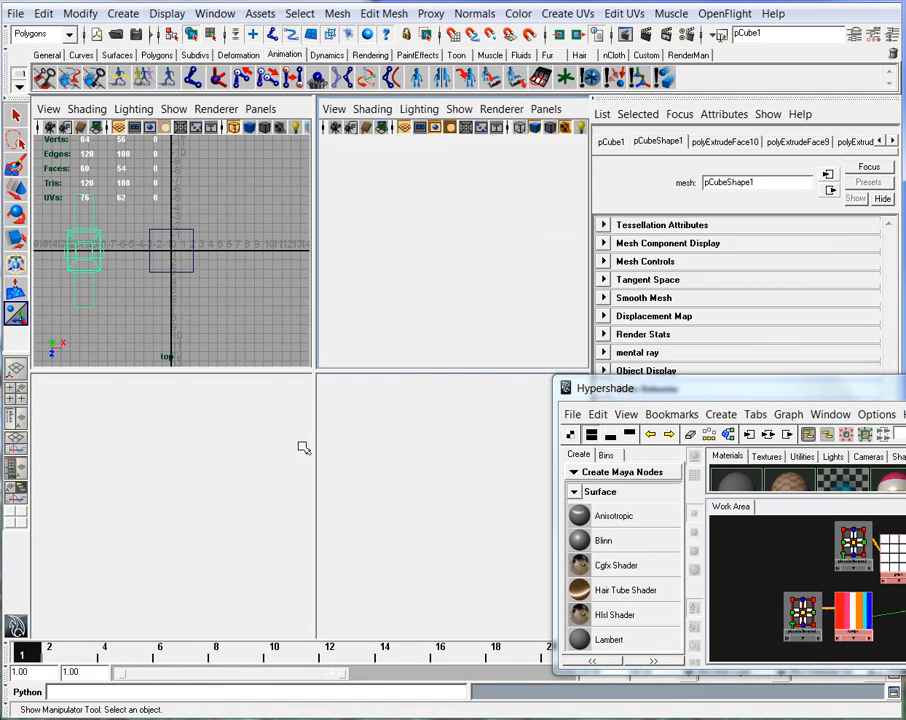
pyautogui.press('space')
pyautogui.keyDown('alt'); pyautogui.moveTo(407, 292); pyautogui.dragTo(212, 377); pyautogui.keyUp('alt')
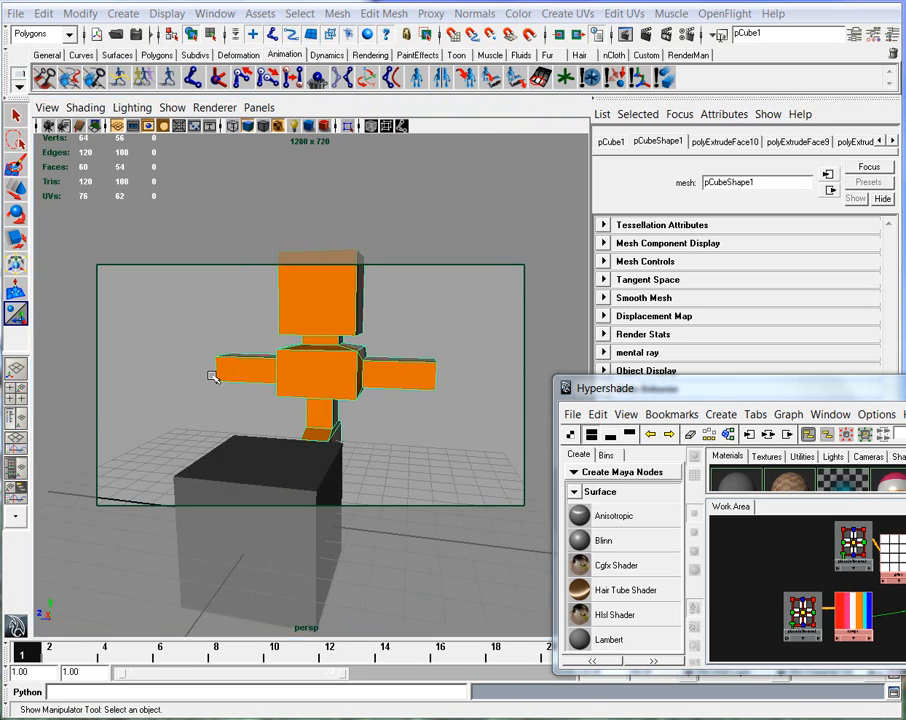
# Examine how the ramp texture falls on the figure from several angles, comparing it with the UV layout
pyautogui.press('space')
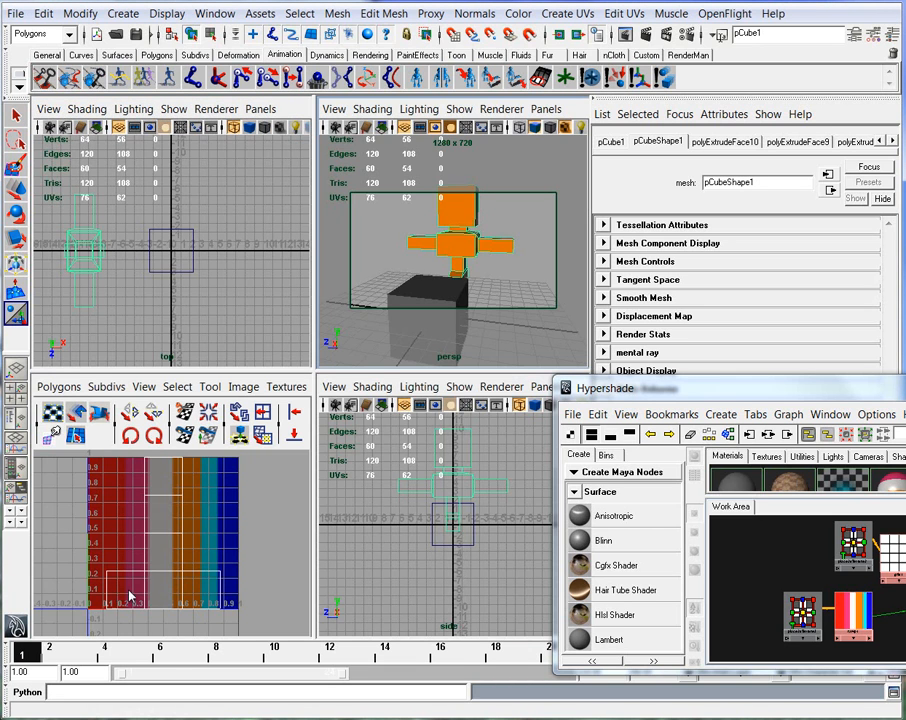
pyautogui.moveTo(515, 236)
pyautogui.keyDown('alt'); pyautogui.mouseDown()
pyautogui.moveTo(397, 226)
pyautogui.moveTo(489, 240)
pyautogui.moveTo(516, 255)
pyautogui.mouseUp(); pyautogui.keyUp('alt')
pyautogui.keyDown('alt'); pyautogui.moveTo(480, 298); pyautogui.dragTo(505, 307); pyautogui.keyUp('alt')
pyautogui.keyDown('alt'); pyautogui.moveTo(466, 250); pyautogui.dragTo(427, 281); pyautogui.keyUp('alt')
pyautogui.keyDown('alt'); pyautogui.moveTo(427, 281); pyautogui.dragTo(476, 280, button='right'); pyautogui.keyUp('alt')
pyautogui.keyDown('alt'); pyautogui.moveTo(476, 280); pyautogui.dragTo(480, 190, button='middle'); pyautogui.keyUp('alt')
pyautogui.keyDown('alt'); pyautogui.moveTo(477, 262); pyautogui.dragTo(447, 286); pyautogui.keyUp('alt')
pyautogui.keyDown('alt'); pyautogui.moveTo(495, 316); pyautogui.dragTo(470, 300); pyautogui.keyUp('alt')
pyautogui.keyDown('alt'); pyautogui.moveTo(485, 270); pyautogui.dragTo(447, 234, button='right'); pyautogui.keyUp('alt')
pyautogui.keyDown('alt'); pyautogui.moveTo(447, 234); pyautogui.dragTo(451, 257, button='middle'); pyautogui.keyUp('alt')
pyautogui.keyDown('alt'); pyautogui.moveTo(452, 258); pyautogui.dragTo(500, 271); pyautogui.keyUp('alt')
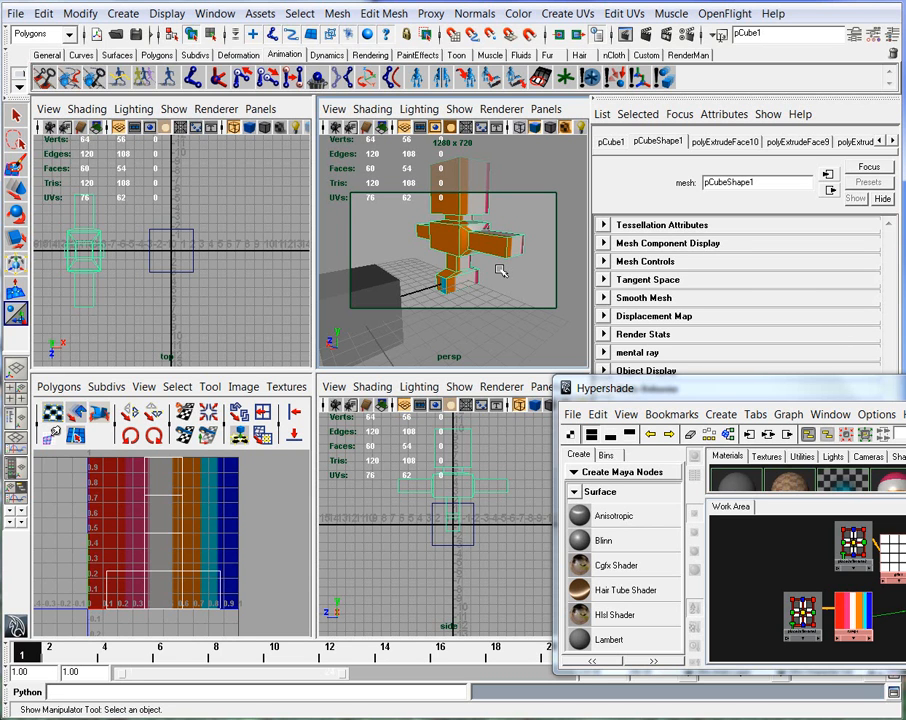
pyautogui.press('space')
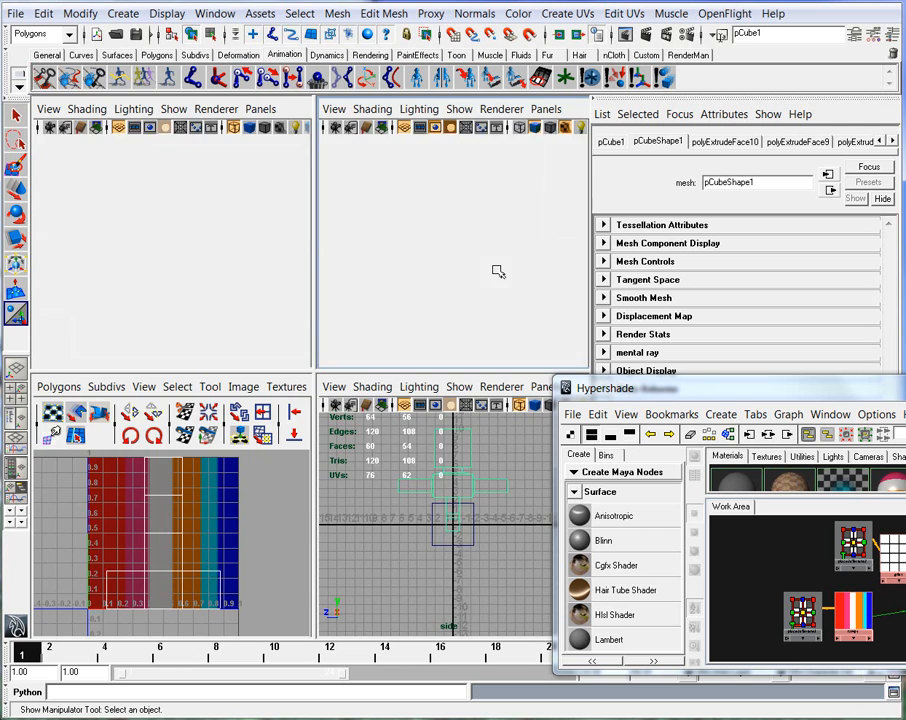
pyautogui.moveTo(400, 453)
pyautogui.keyDown('alt'); pyautogui.mouseDown()
pyautogui.moveTo(248, 437)
pyautogui.moveTo(222, 424)
pyautogui.mouseUp(); pyautogui.keyUp('alt')
# Set the perspective camera to No Gate so its resolution frame is hidden
pyautogui.click(47, 108)
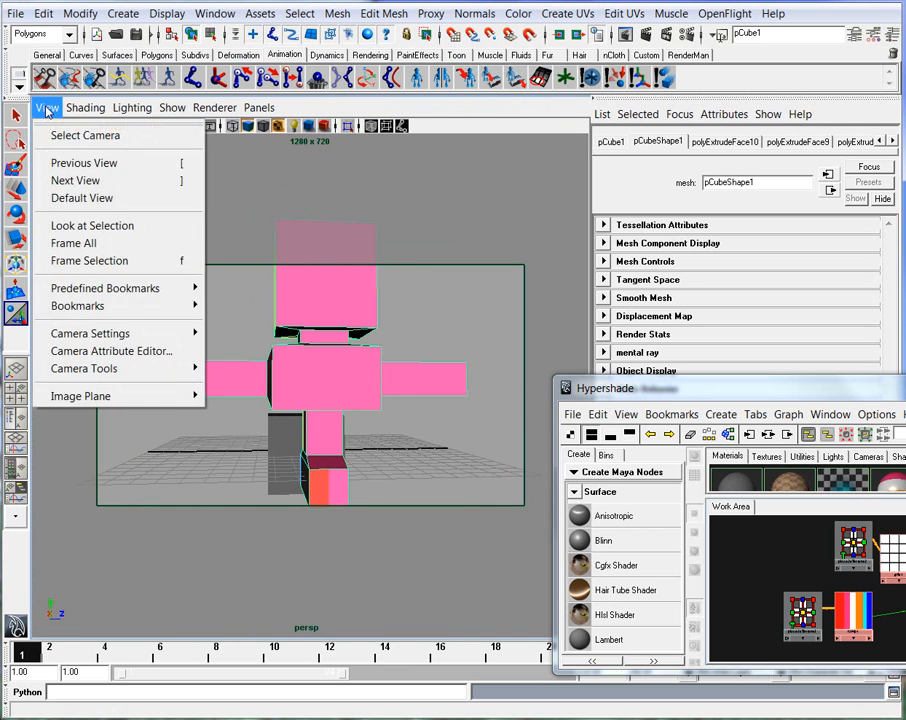
pyautogui.moveTo(77, 333)
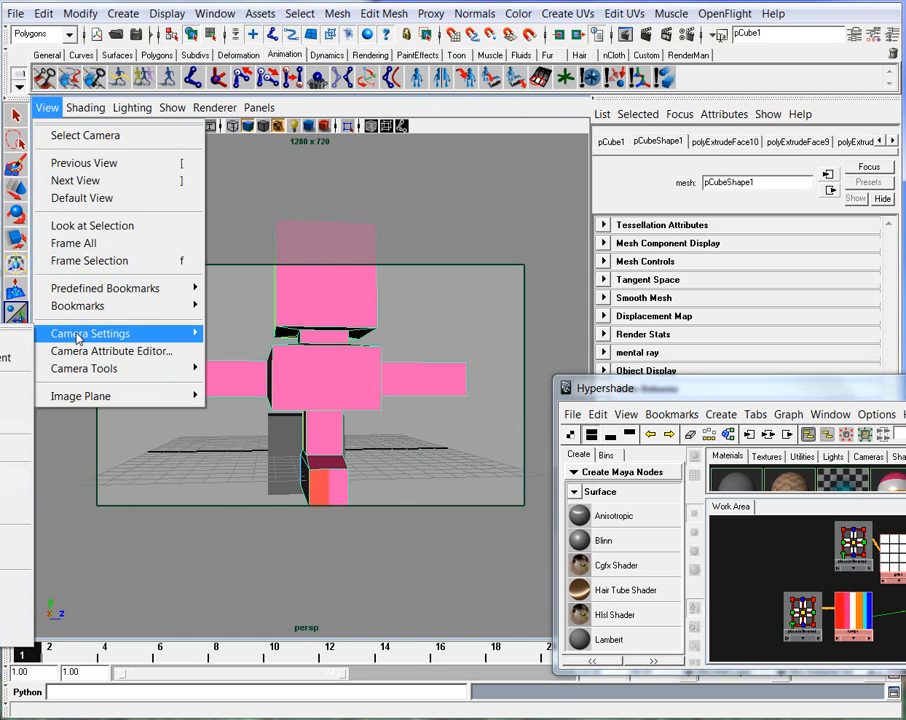
pyautogui.click(80, 124)
pyautogui.moveTo(73, 105); pyautogui.dragTo(170, 110)
pyautogui.moveTo(214, 362)
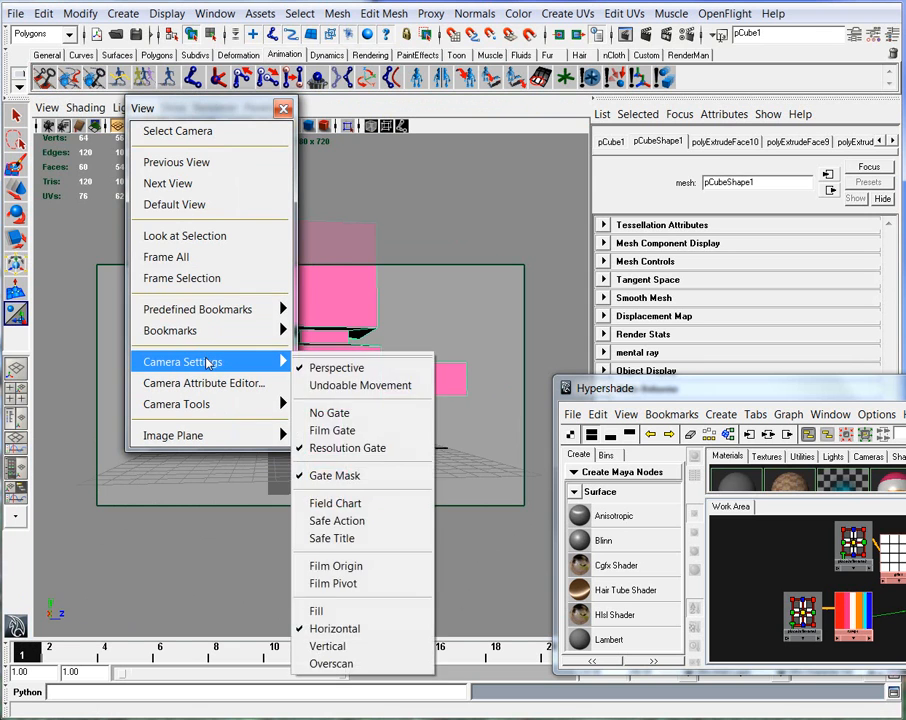
pyautogui.click(368, 417)
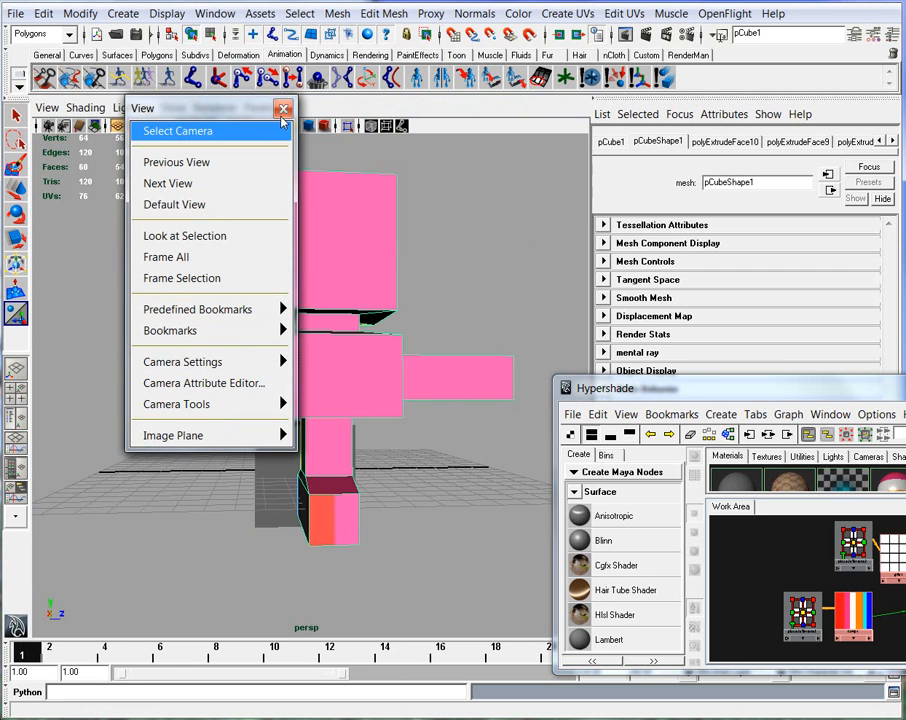
pyautogui.click(283, 111)
# Dismiss the Hypershade and the Attribute Editor, and restore the four-view layout
pyautogui.keyDown('alt'); pyautogui.moveTo(352, 243); pyautogui.dragTo(420, 297, button='middle'); pyautogui.keyUp('alt')
pyautogui.keyDown('alt'); pyautogui.moveTo(420, 297); pyautogui.dragTo(335, 331, button='right'); pyautogui.keyUp('alt')
pyautogui.keyDown('alt'); pyautogui.moveTo(336, 331); pyautogui.dragTo(398, 392); pyautogui.keyUp('alt')
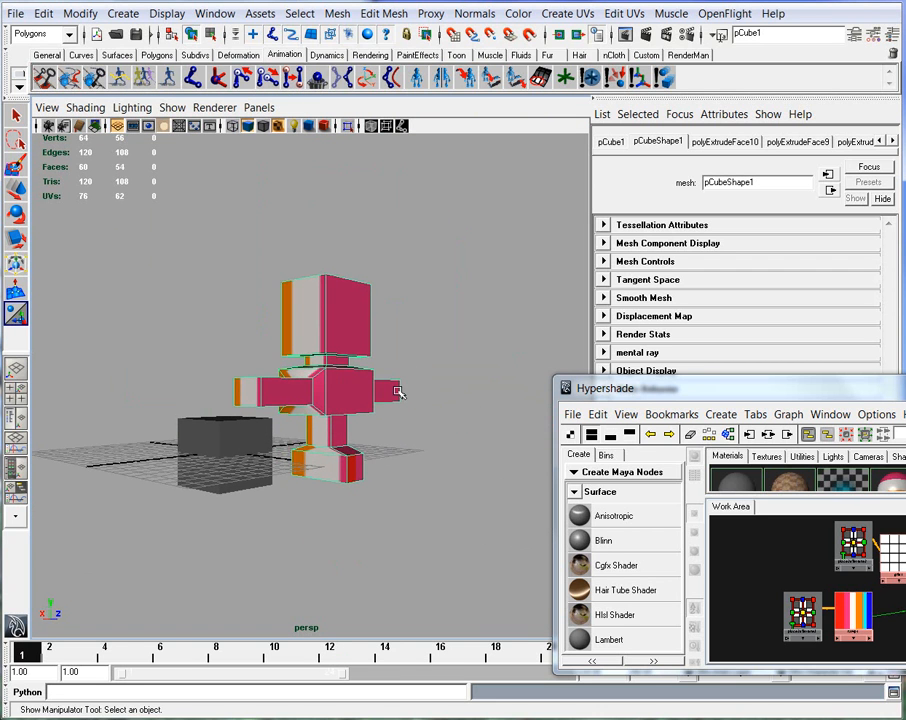
pyautogui.moveTo(754, 398); pyautogui.dragTo(732, 368)
pyautogui.click(768, 356)
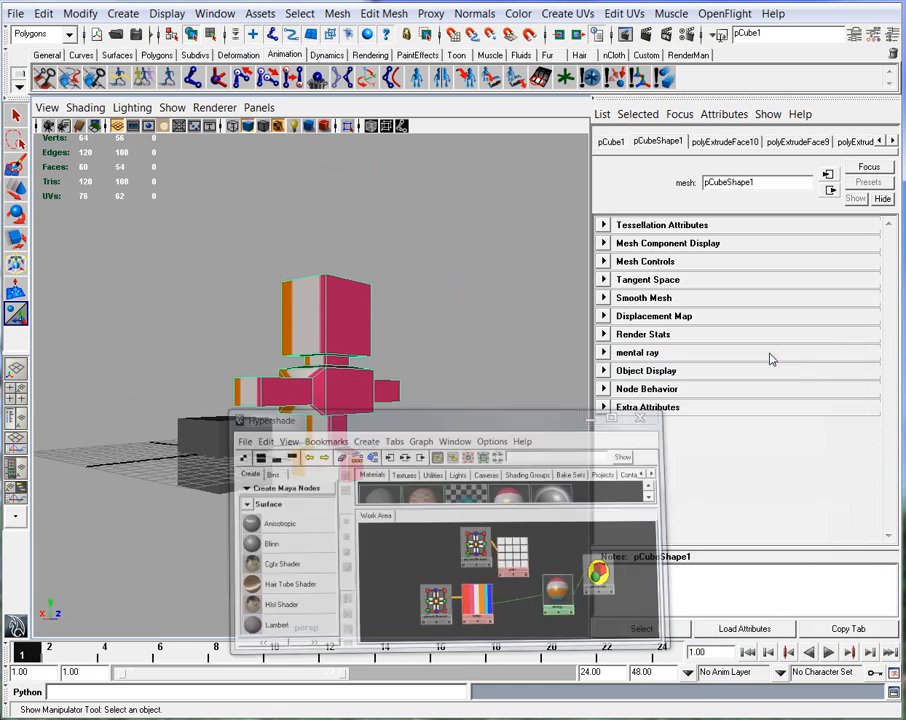
pyautogui.keyDown('alt'); pyautogui.moveTo(328, 324); pyautogui.dragTo(357, 325, button='middle'); pyautogui.keyUp('alt')
pyautogui.click(700, 104)
pyautogui.keyDown('alt'); pyautogui.moveTo(628, 317); pyautogui.dragTo(449, 410); pyautogui.keyUp('alt')
pyautogui.press('space')
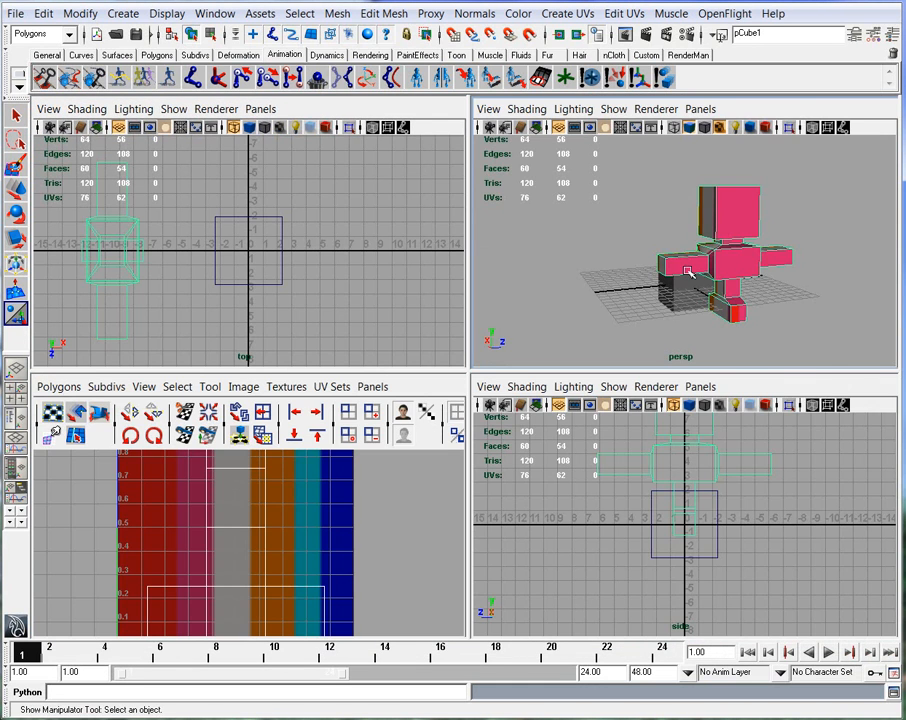
# Switch the figure to face selection, select the head's large pink side face, and examine where its UVs lie on the ramp
pyautogui.moveTo(739, 223); pyautogui.dragTo(742, 258, button='right')
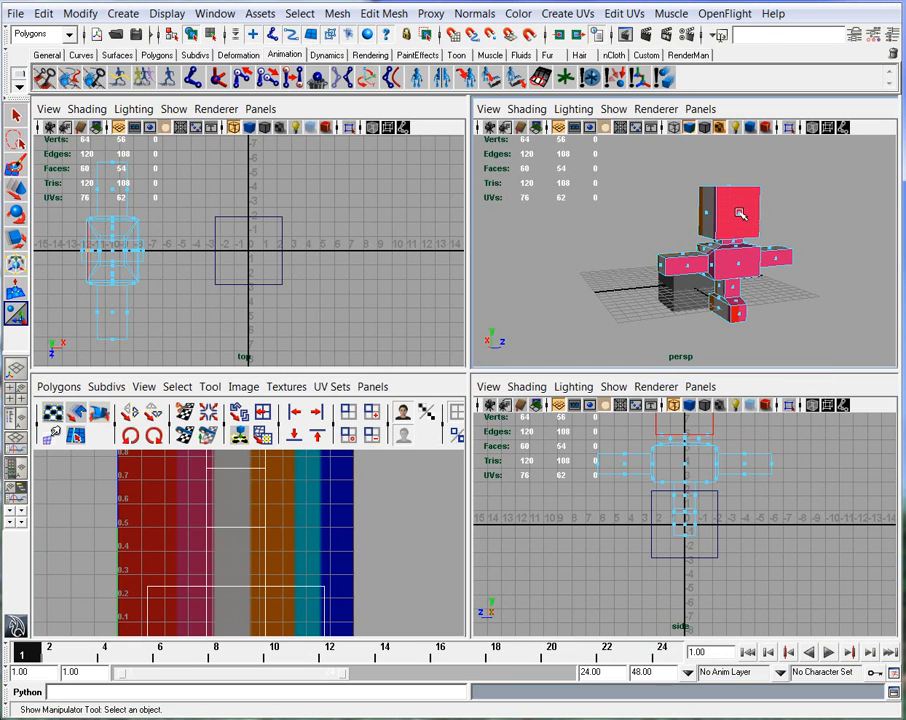
pyautogui.click(739, 213)
pyautogui.keyDown('alt'); pyautogui.moveTo(216, 554); pyautogui.dragTo(252, 528, button='middle'); pyautogui.keyUp('alt')
pyautogui.click(597, 278)
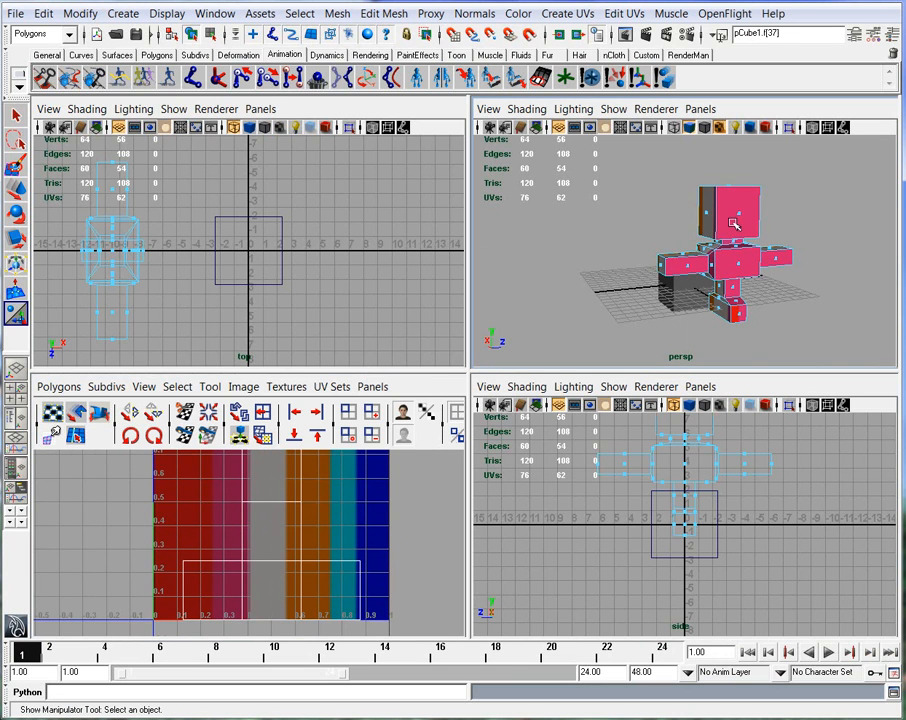
pyautogui.click(741, 215)
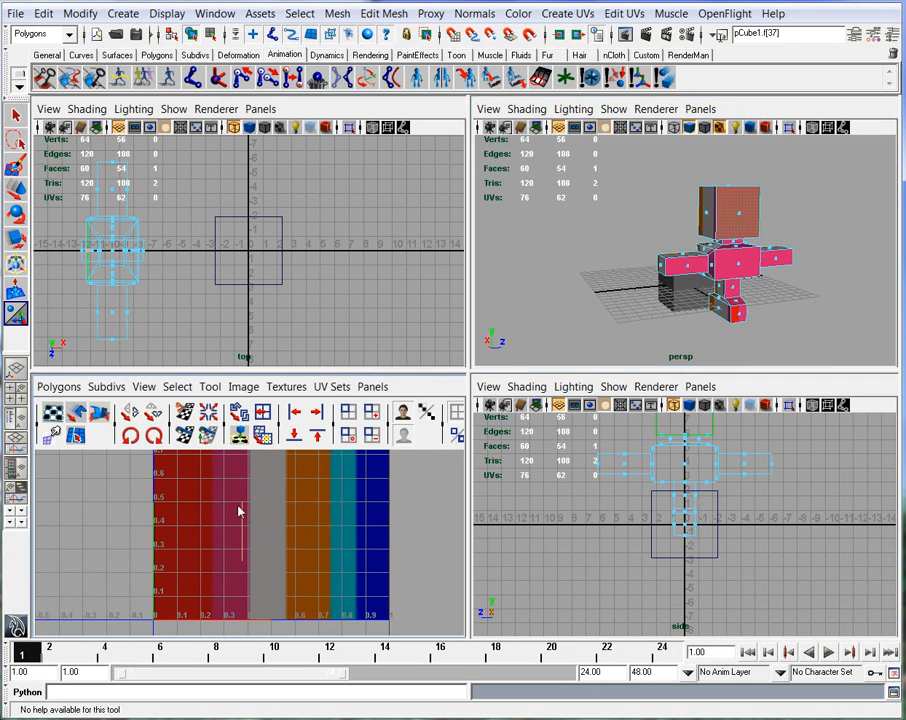
pyautogui.scroll(3, 259, 505)
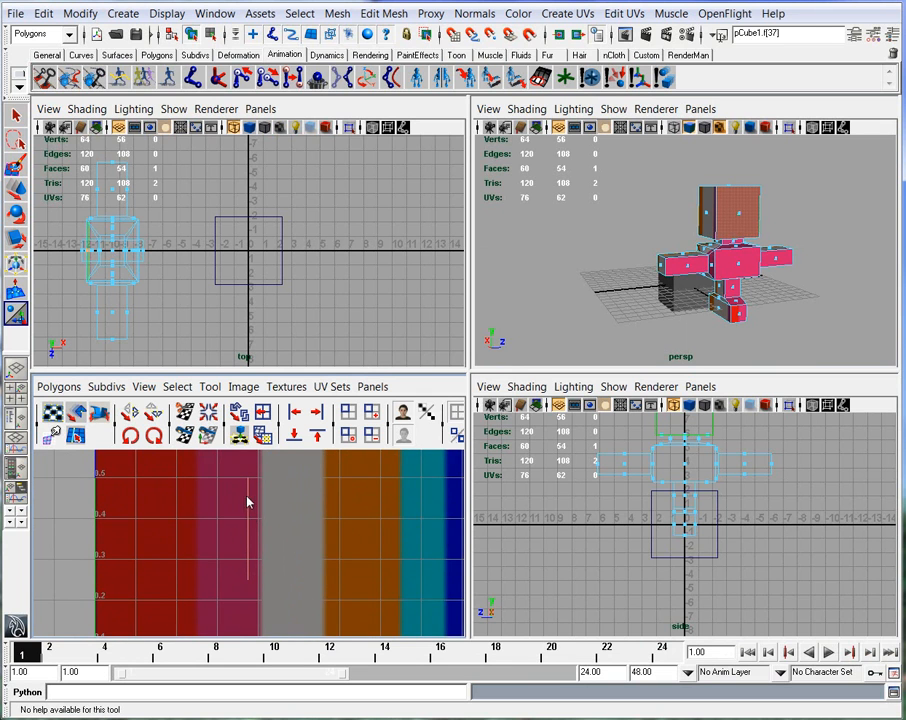
pyautogui.scroll(1, 251, 519)
pyautogui.keyDown('alt'); pyautogui.moveTo(679, 243); pyautogui.dragTo(747, 262, button='right'); pyautogui.keyUp('alt')
pyautogui.keyDown('alt'); pyautogui.moveTo(771, 199); pyautogui.dragTo(773, 222); pyautogui.keyUp('alt')
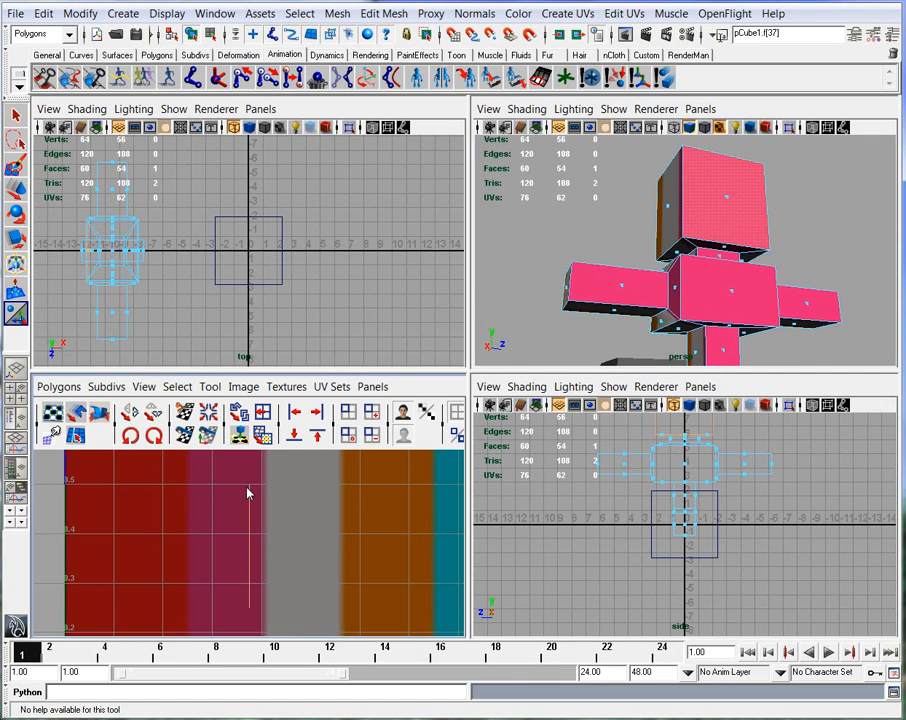
# Check the UVs of the neck face and the head face above it for comparison, and clear the selection
pyautogui.keyDown('alt'); pyautogui.moveTo(303, 503); pyautogui.dragTo(170, 502, button='right'); pyautogui.keyUp('alt')
pyautogui.keyDown('alt'); pyautogui.moveTo(706, 263); pyautogui.dragTo(754, 301); pyautogui.keyUp('alt')
pyautogui.keyDown('alt'); pyautogui.moveTo(754, 301); pyautogui.dragTo(718, 297, button='right'); pyautogui.keyUp('alt')
pyautogui.keyDown('alt'); pyautogui.moveTo(718, 297); pyautogui.dragTo(697, 285, button='middle'); pyautogui.keyUp('alt')
pyautogui.click(694, 252)
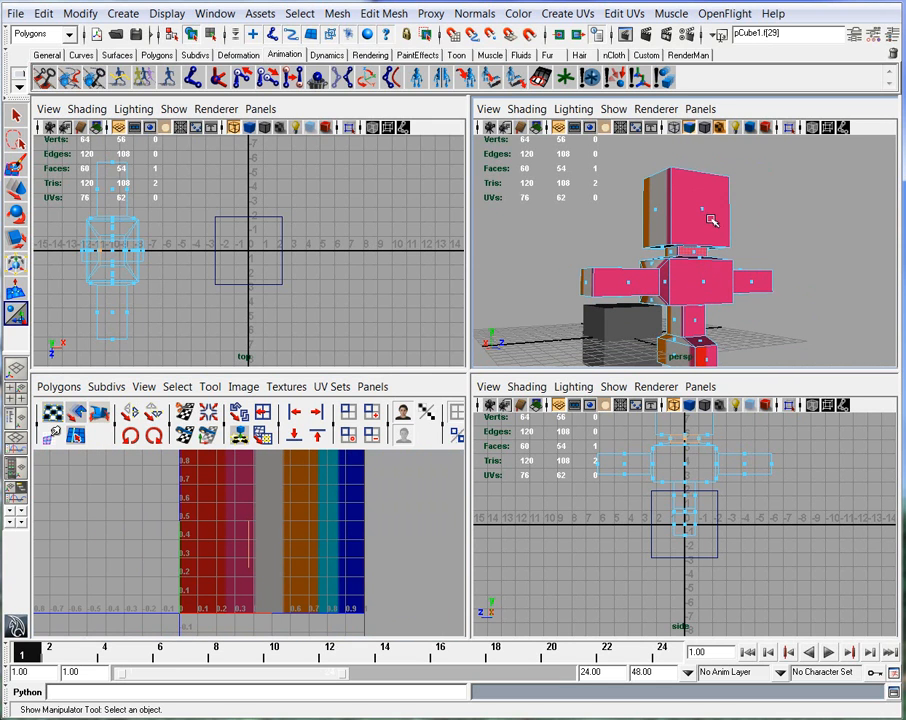
pyautogui.click(703, 210)
pyautogui.keyDown('alt'); pyautogui.moveTo(707, 281); pyautogui.dragTo(712, 308); pyautogui.keyUp('alt')
pyautogui.click(807, 237)
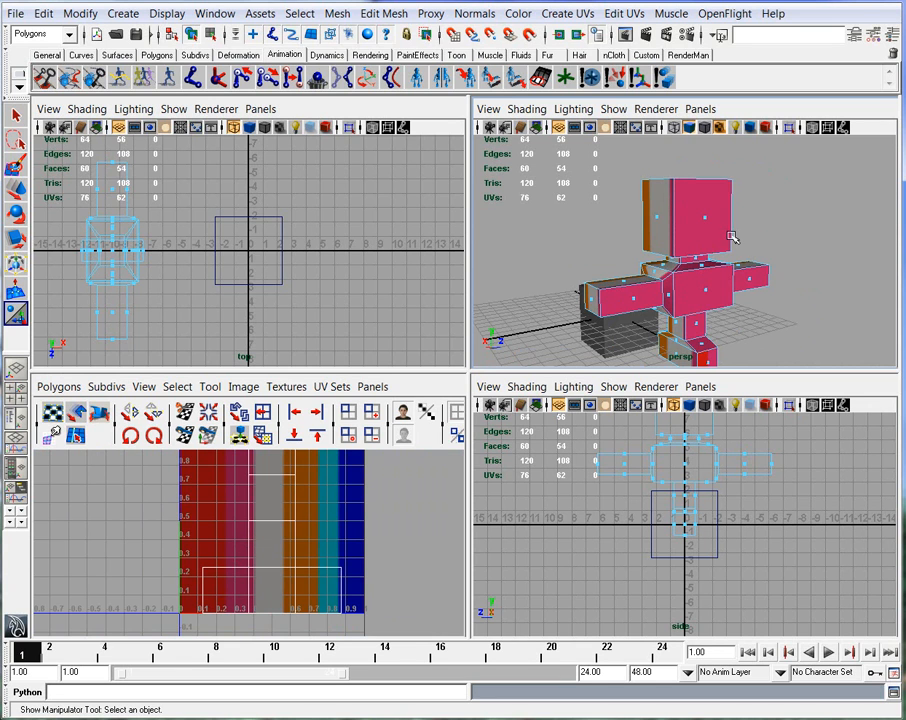
# Select the figure in object mode, view it head-on, and apply planar mapping fitted to the bounding box and projected from the camera
pyautogui.press('F11')
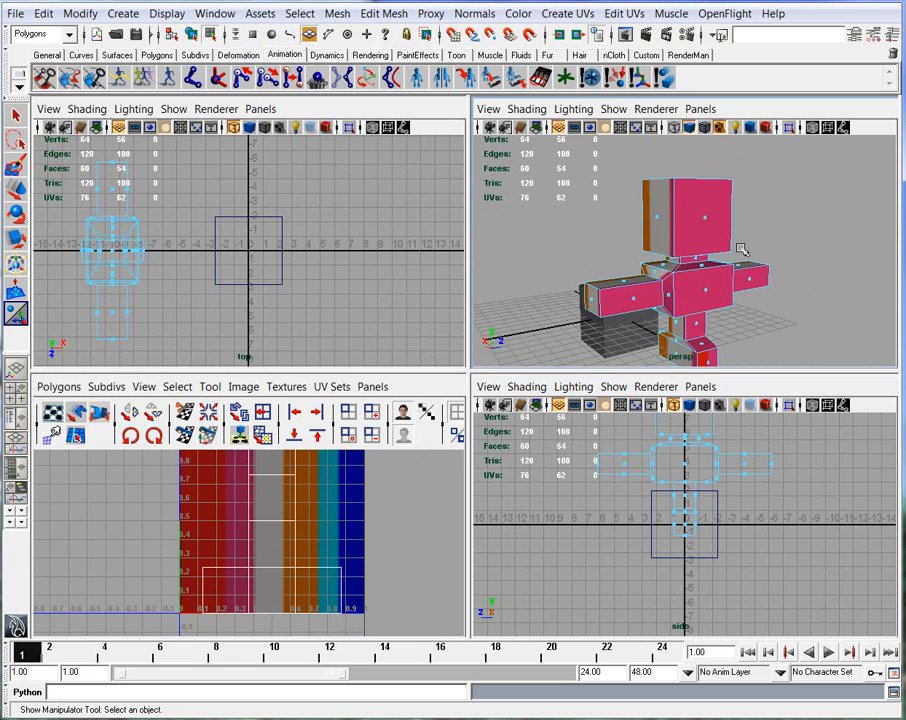
pyautogui.moveTo(697, 232); pyautogui.dragTo(702, 210, button='right')
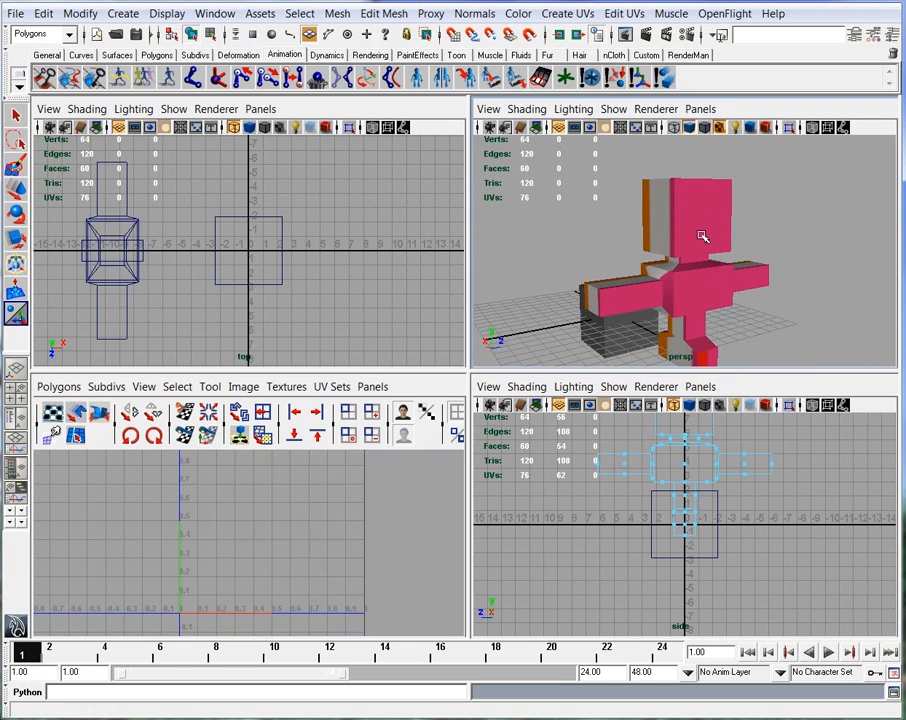
pyautogui.keyDown('alt'); pyautogui.moveTo(741, 322); pyautogui.dragTo(652, 314); pyautogui.keyUp('alt')
pyautogui.keyDown('alt'); pyautogui.moveTo(632, 457); pyautogui.dragTo(626, 484, button='middle'); pyautogui.keyUp('alt')
pyautogui.keyDown('alt'); pyautogui.moveTo(645, 293); pyautogui.dragTo(641, 292); pyautogui.keyUp('alt')
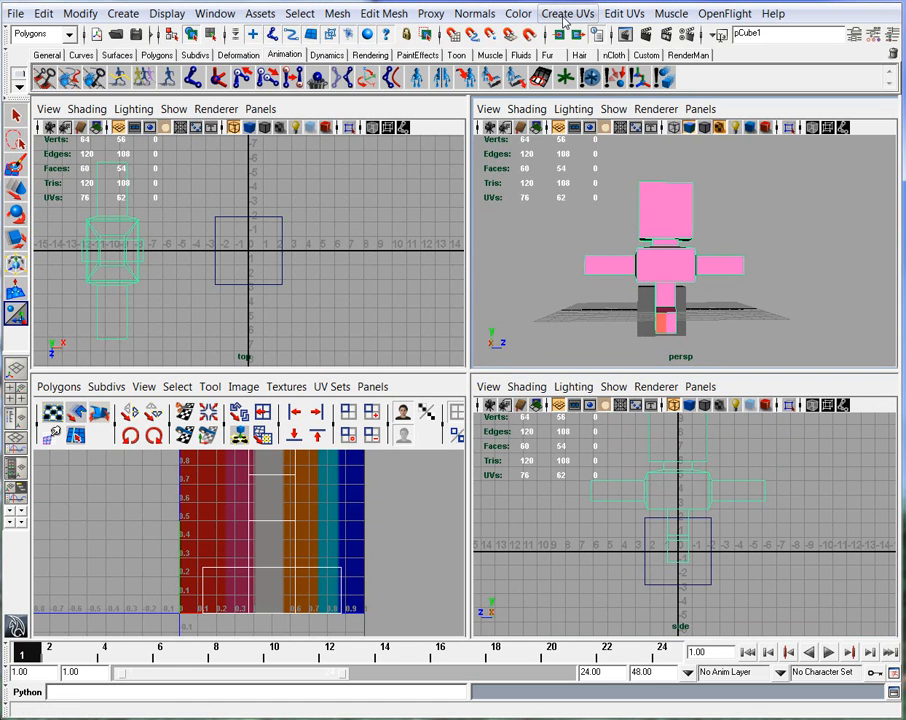
pyautogui.click(566, 14)
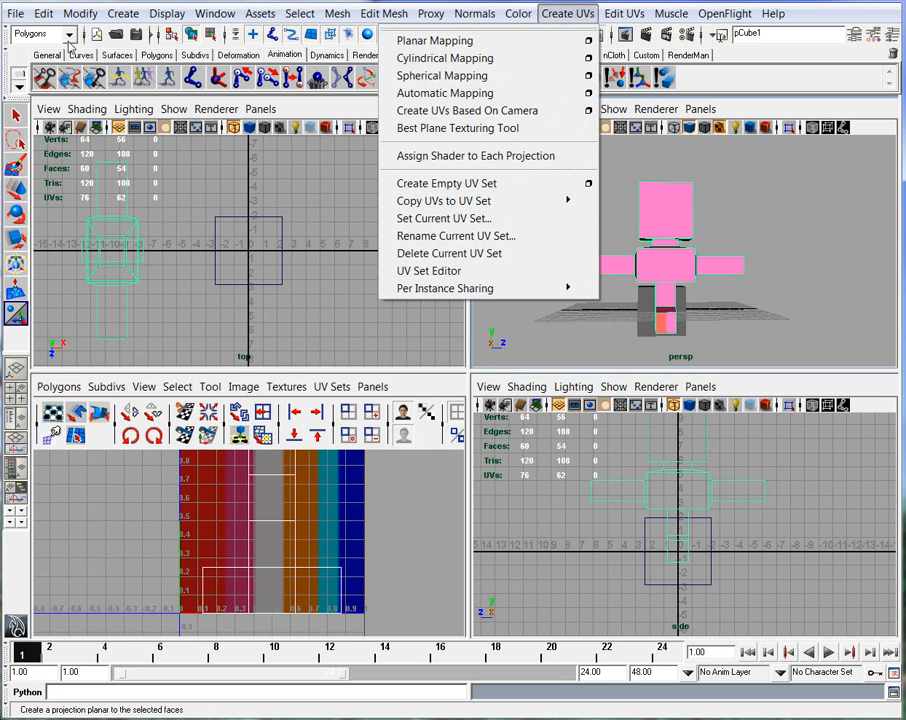
pyautogui.click(589, 41)
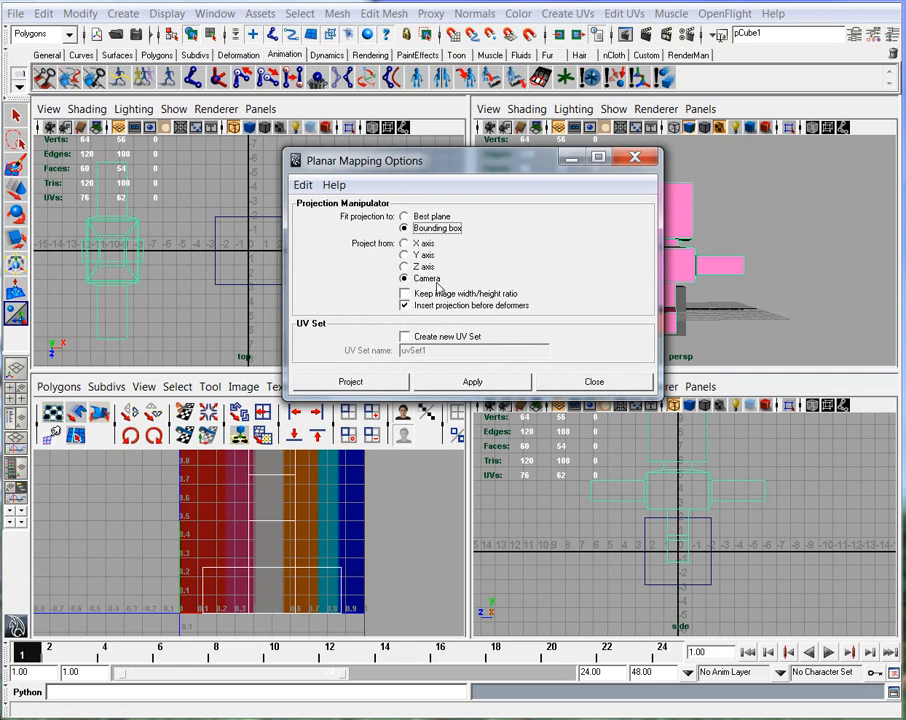
pyautogui.click(350, 382)
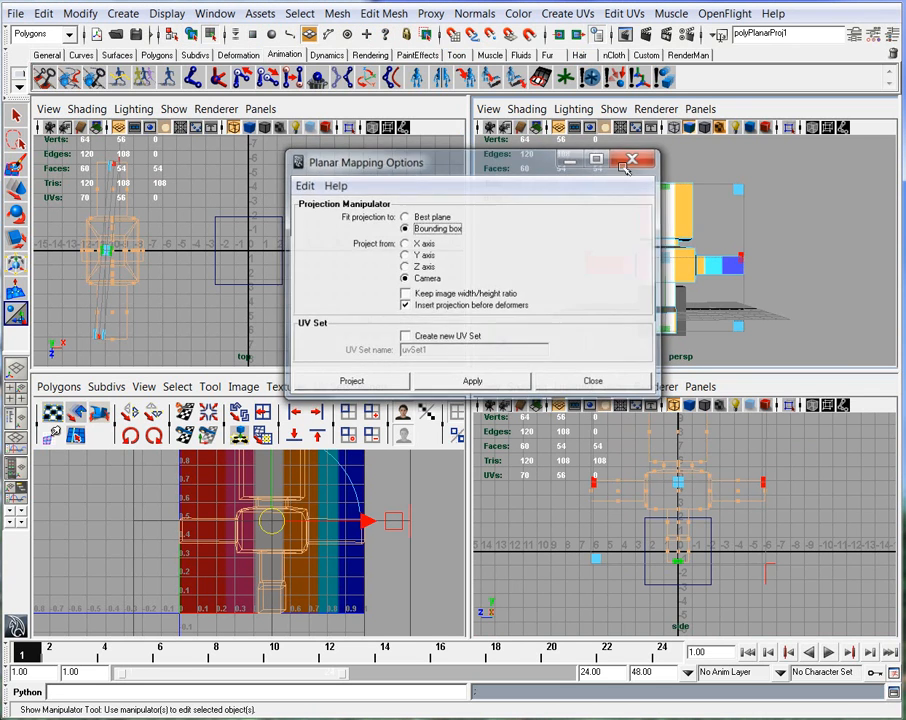
# Enlarge the planar projection with its manipulator handles so the figure's UV layout fits inside the 0 to 1 texture area
pyautogui.keyDown('alt'); pyautogui.moveTo(650, 220); pyautogui.dragTo(520, 320); pyautogui.keyUp('alt')
pyautogui.press('space')
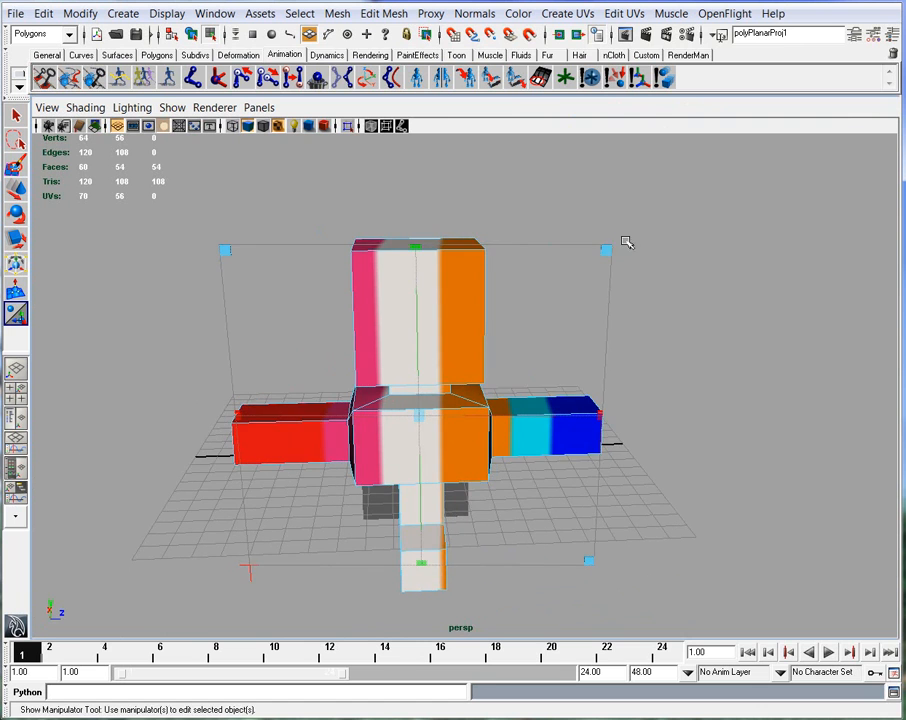
pyautogui.keyDown('alt'); pyautogui.moveTo(597, 277); pyautogui.dragTo(547, 333); pyautogui.keyUp('alt')
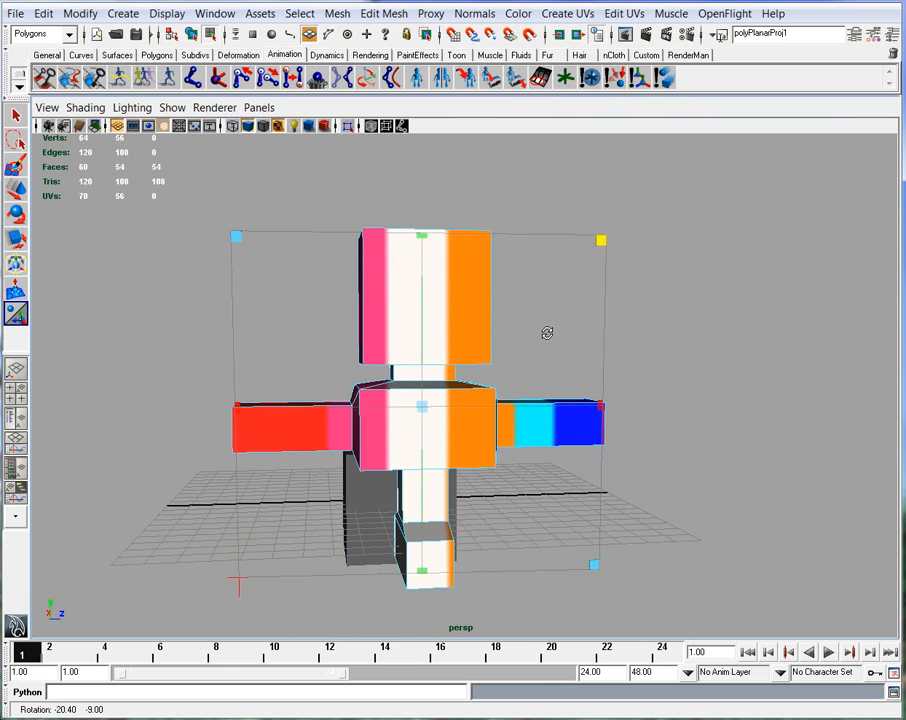
pyautogui.keyDown('alt'); pyautogui.moveTo(568, 388); pyautogui.dragTo(548, 394); pyautogui.keyUp('alt')
pyautogui.keyDown('alt'); pyautogui.moveTo(530, 404); pyautogui.dragTo(494, 394, button='right'); pyautogui.keyUp('alt')
pyautogui.keyDown('alt'); pyautogui.moveTo(494, 394); pyautogui.dragTo(530, 386); pyautogui.keyUp('alt')
pyautogui.moveTo(591, 245)
pyautogui.mouseDown()
pyautogui.moveTo(574, 267)
pyautogui.moveTo(583, 255)
pyautogui.mouseUp()
pyautogui.moveTo(594, 398)
pyautogui.mouseDown()
pyautogui.moveTo(688, 394)
pyautogui.moveTo(582, 410)
pyautogui.moveTo(459, 402)
pyautogui.moveTo(594, 408)
pyautogui.mouseUp()
pyautogui.press('space')
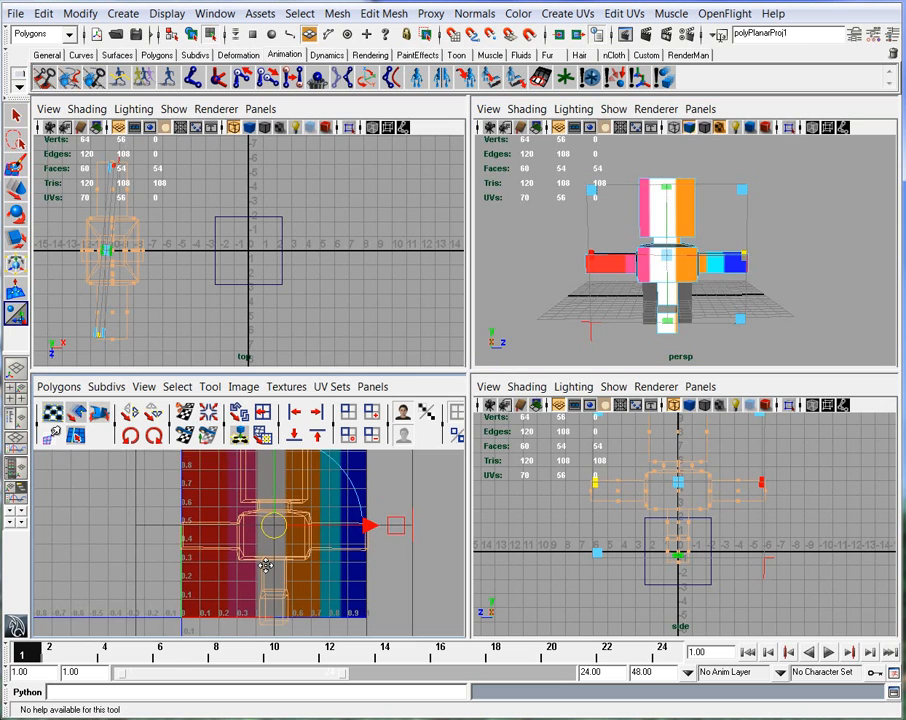
pyautogui.scroll(-1, 244, 558)
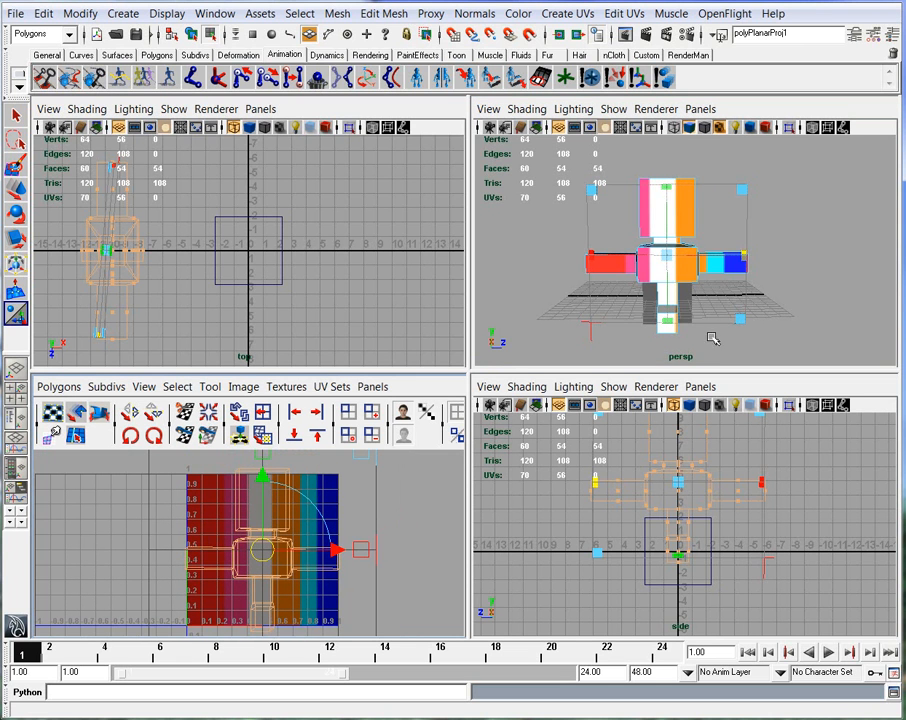
pyautogui.moveTo(754, 185)
pyautogui.mouseDown()
pyautogui.moveTo(734, 196)
pyautogui.moveTo(757, 178)
pyautogui.mouseUp()
pyautogui.keyDown('alt'); pyautogui.moveTo(257, 557); pyautogui.dragTo(256, 570, button='middle'); pyautogui.keyUp('alt')
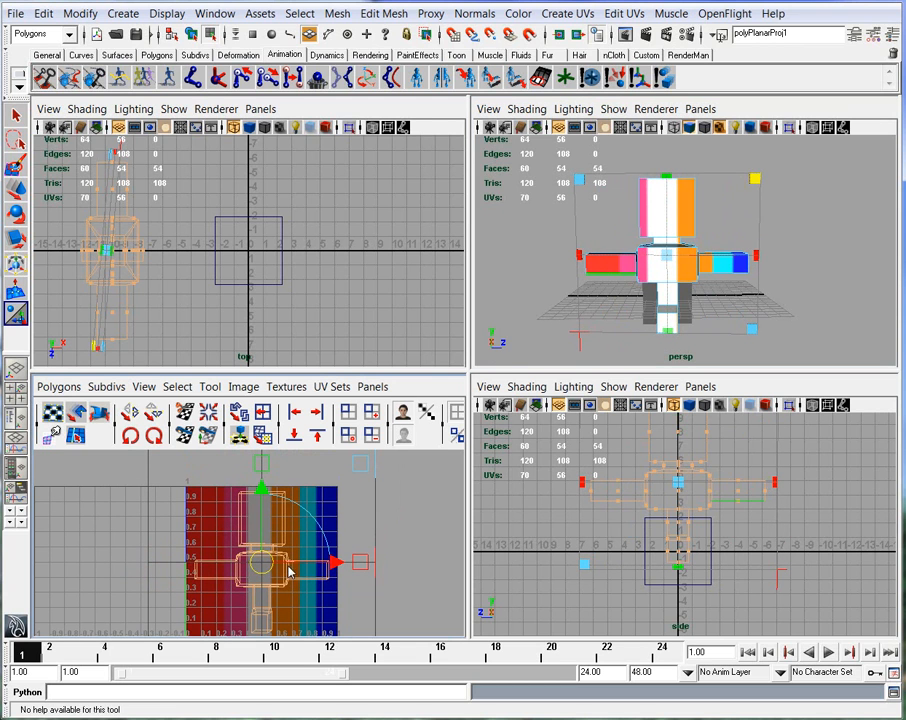
# Select all of the figure's UVs in the UV layout and rotate them about 90 degrees counterclockwise
pyautogui.moveTo(281, 541); pyautogui.dragTo(330, 537, button='right')
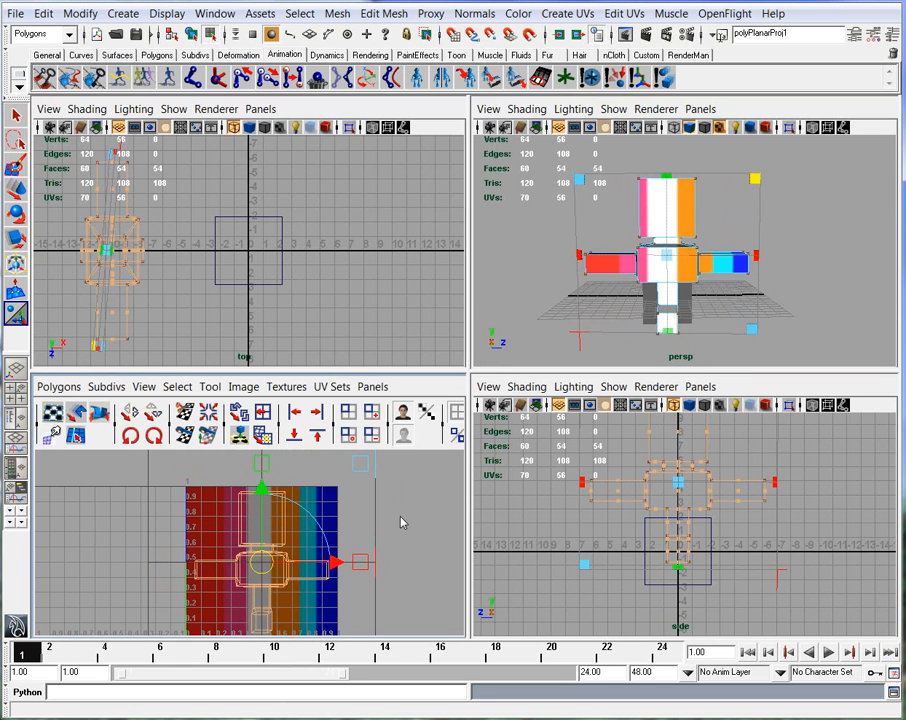
pyautogui.keyDown('alt'); pyautogui.moveTo(306, 509); pyautogui.dragTo(307, 479, button='middle'); pyautogui.keyUp('alt')
pyautogui.keyDown('alt'); pyautogui.moveTo(307, 479); pyautogui.dragTo(263, 472, button='right'); pyautogui.keyUp('alt')
pyautogui.moveTo(278, 538); pyautogui.dragTo(312, 536, button='right')
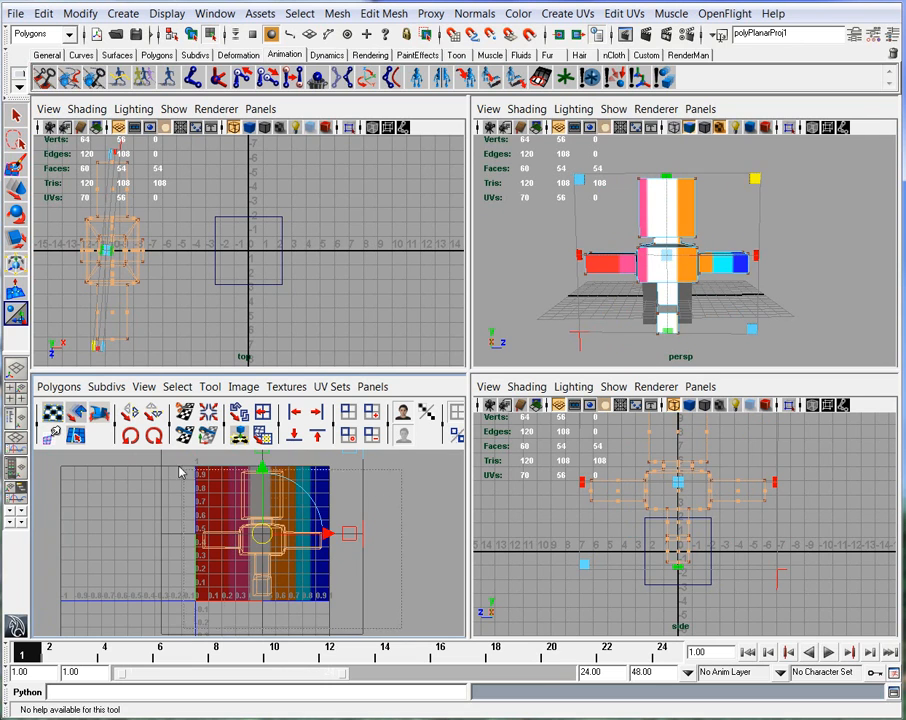
pyautogui.moveTo(134, 451); pyautogui.dragTo(135, 453)
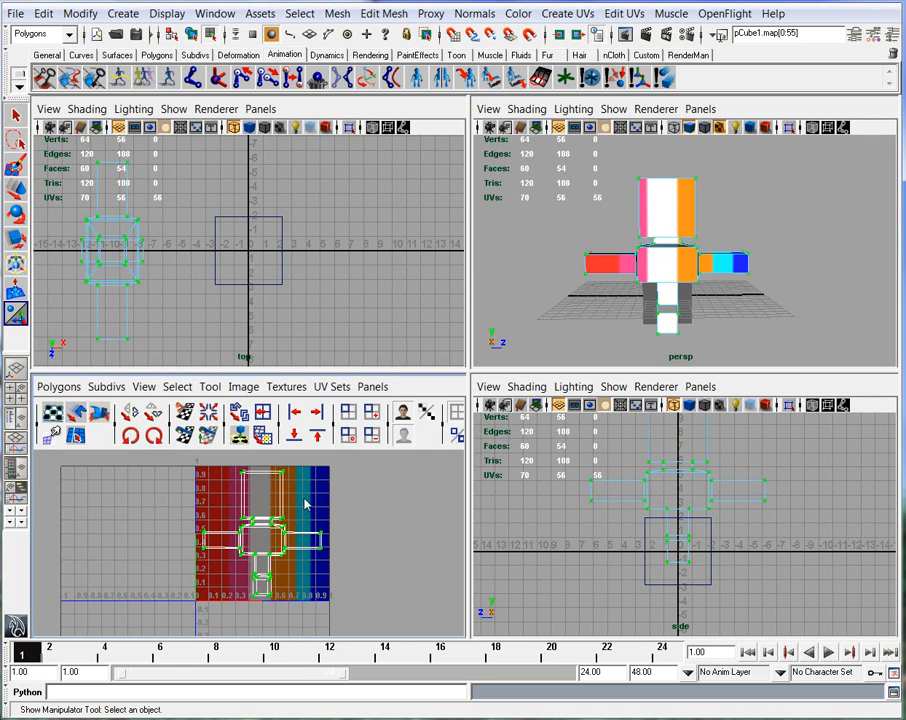
pyautogui.press('e')
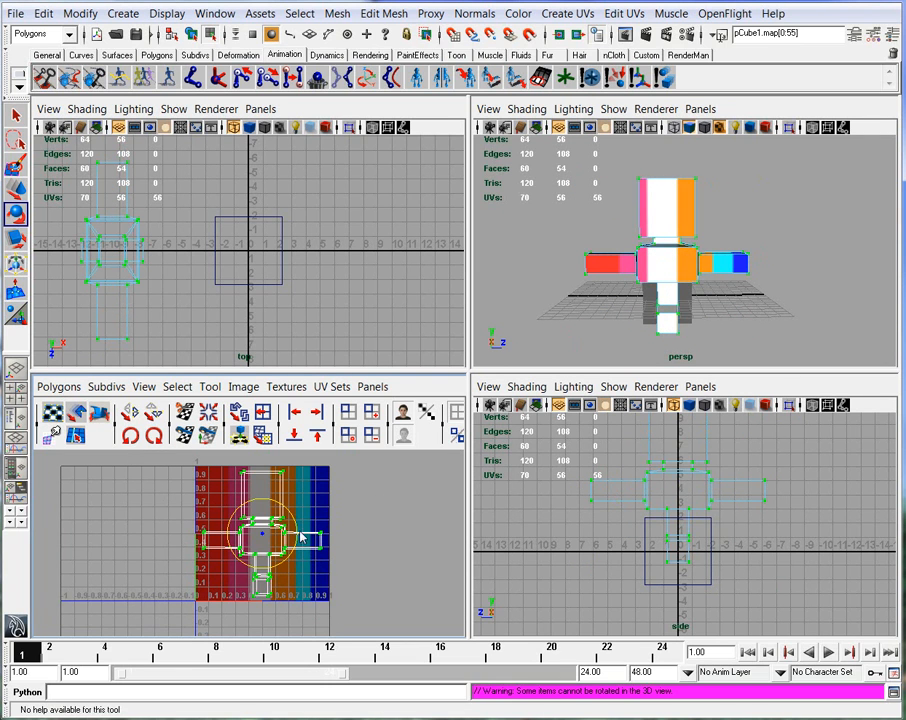
pyautogui.moveTo(296, 524); pyautogui.dragTo(248, 508)
pyautogui.press('w')
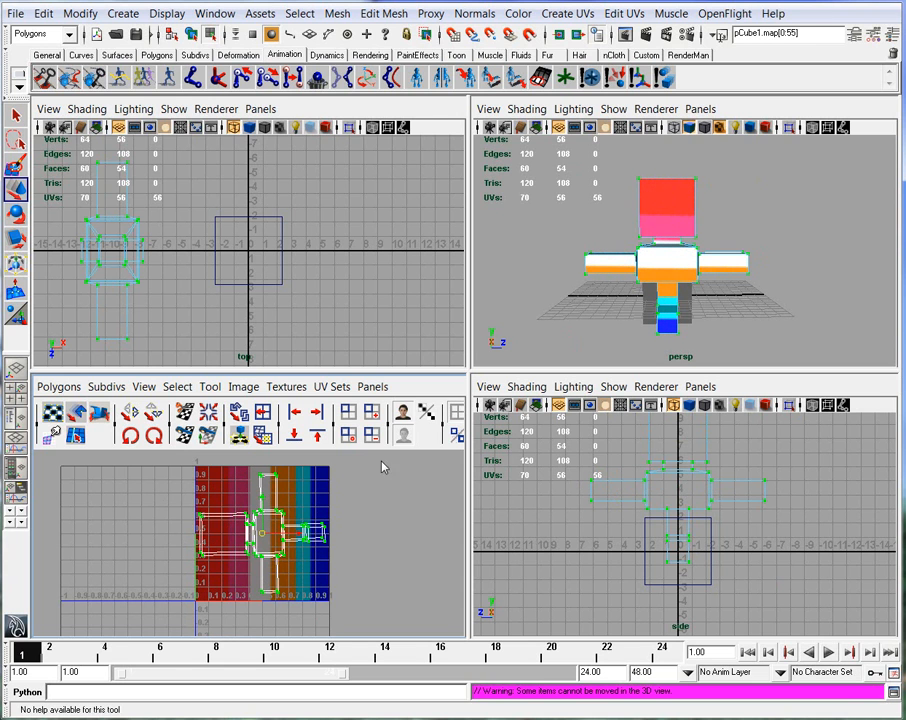
# Scale all of the figure's UVs horizontally so the layout nearly spans the ramp texture from red to blue
pyautogui.press('space')
pyautogui.keyDown('alt'); pyautogui.moveTo(566, 415); pyautogui.dragTo(508, 414); pyautogui.keyUp('alt')
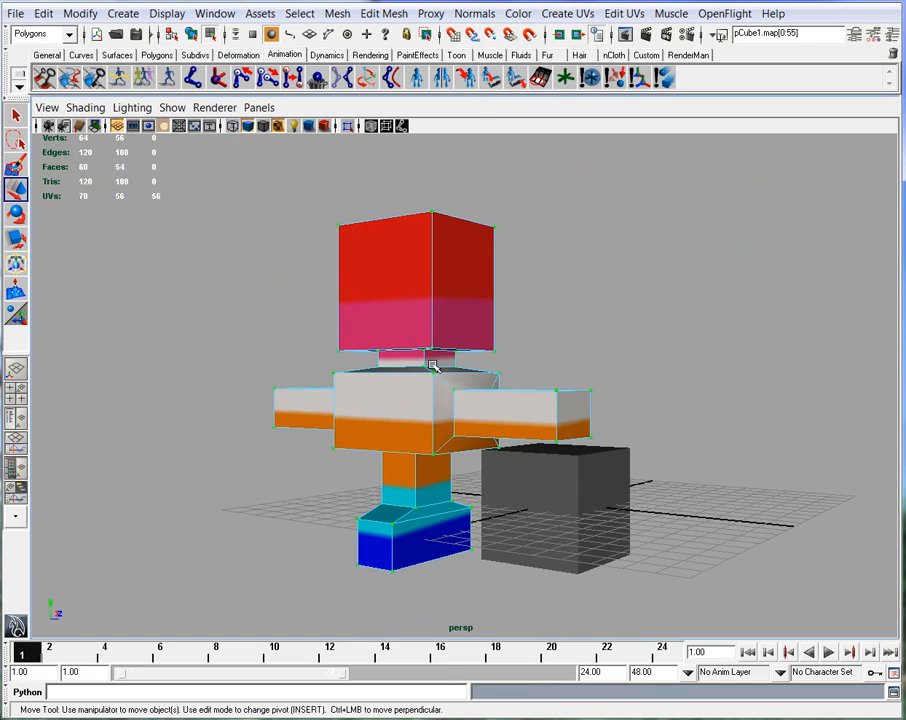
pyautogui.keyDown('alt'); pyautogui.moveTo(370, 528); pyautogui.dragTo(459, 522); pyautogui.keyUp('alt')
pyautogui.press('space')
pyautogui.press('space')
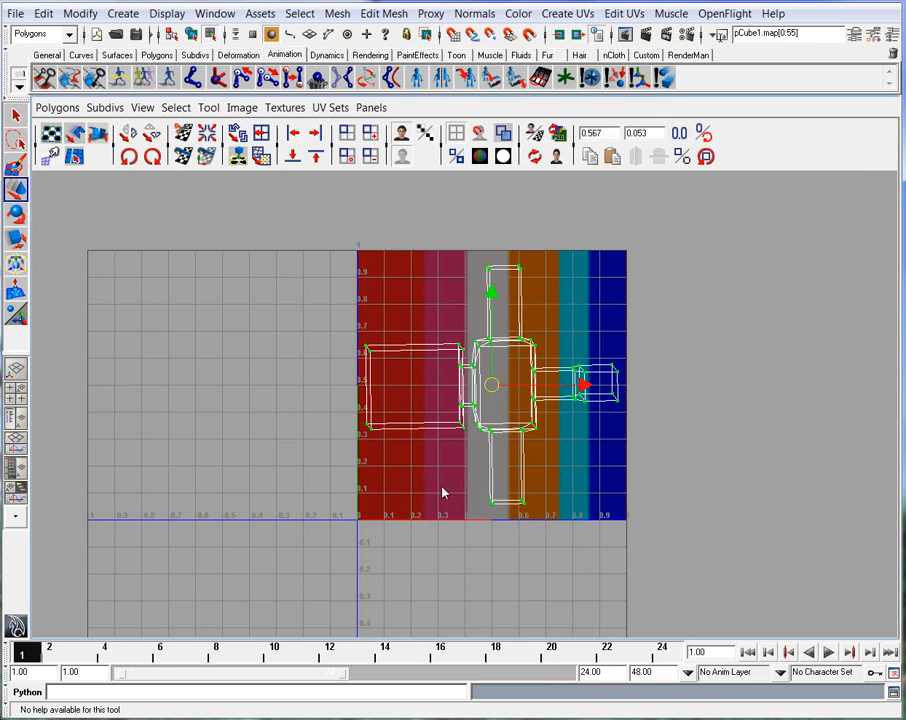
pyautogui.keyDown('alt'); pyautogui.moveTo(516, 421); pyautogui.dragTo(512, 422, button='middle'); pyautogui.keyUp('alt')
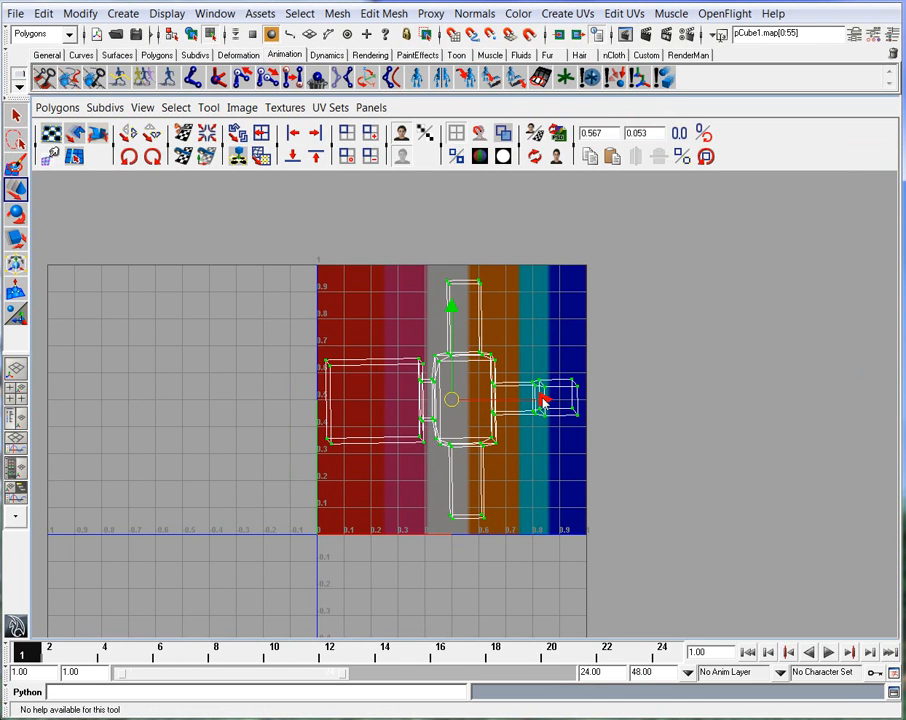
pyautogui.press('r')
pyautogui.moveTo(540, 403); pyautogui.dragTo(517, 412)
pyautogui.press('space')
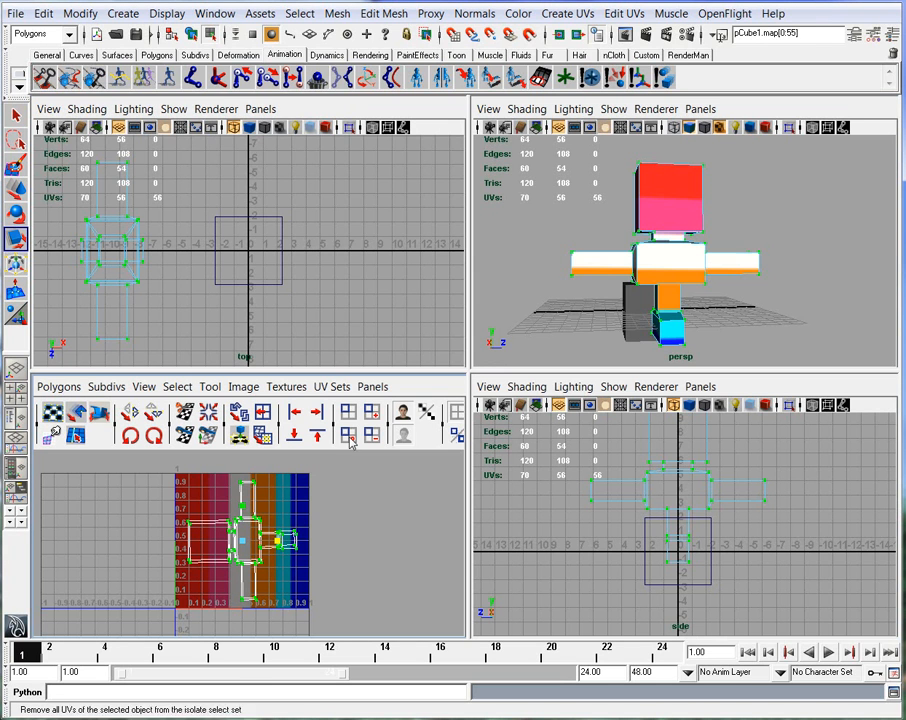
pyautogui.moveTo(282, 541)
pyautogui.mouseDown()
pyautogui.moveTo(290, 541)
pyautogui.moveTo(274, 541)
pyautogui.moveTo(284, 543)
pyautogui.mouseUp()
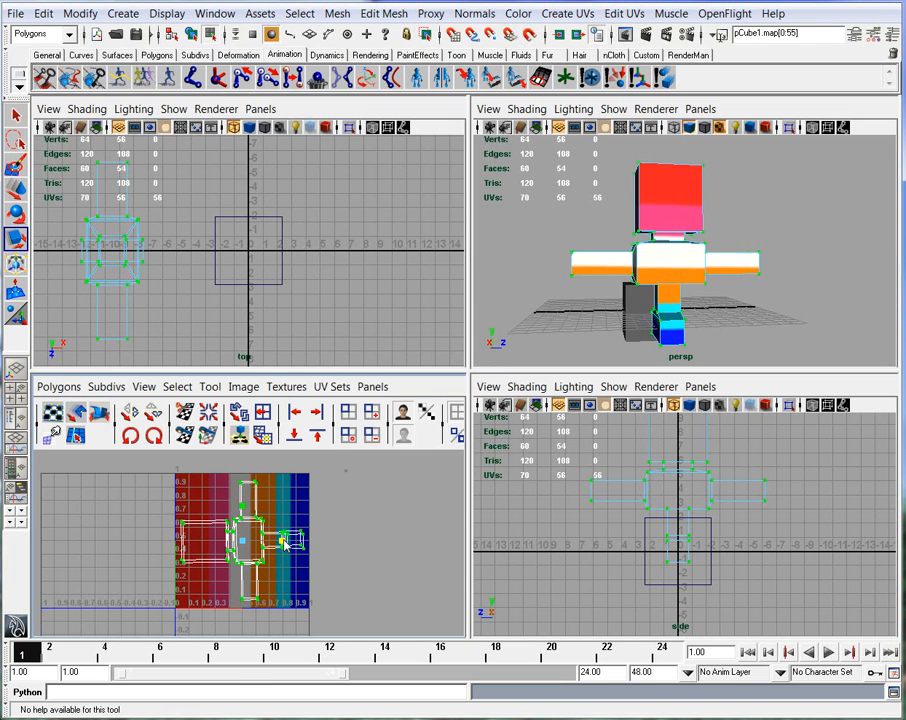
# Compare the ramp colors on the figure with how its UV layout overlaps the color bands
pyautogui.press('space')
pyautogui.keyDown('alt'); pyautogui.moveTo(493, 311); pyautogui.dragTo(404, 404); pyautogui.keyUp('alt')
pyautogui.press('space')
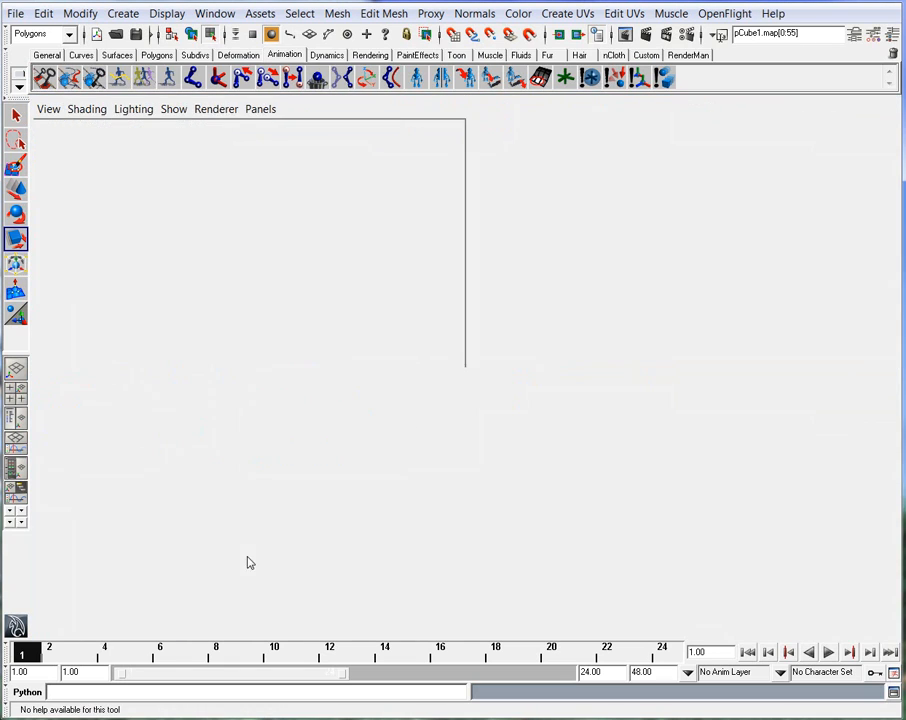
pyautogui.press('space')
pyautogui.keyDown('alt'); pyautogui.moveTo(394, 471); pyautogui.dragTo(390, 473, button='middle'); pyautogui.keyUp('alt')
pyautogui.keyDown('alt'); pyautogui.moveTo(390, 473); pyautogui.dragTo(425, 450, button='right'); pyautogui.keyUp('alt')
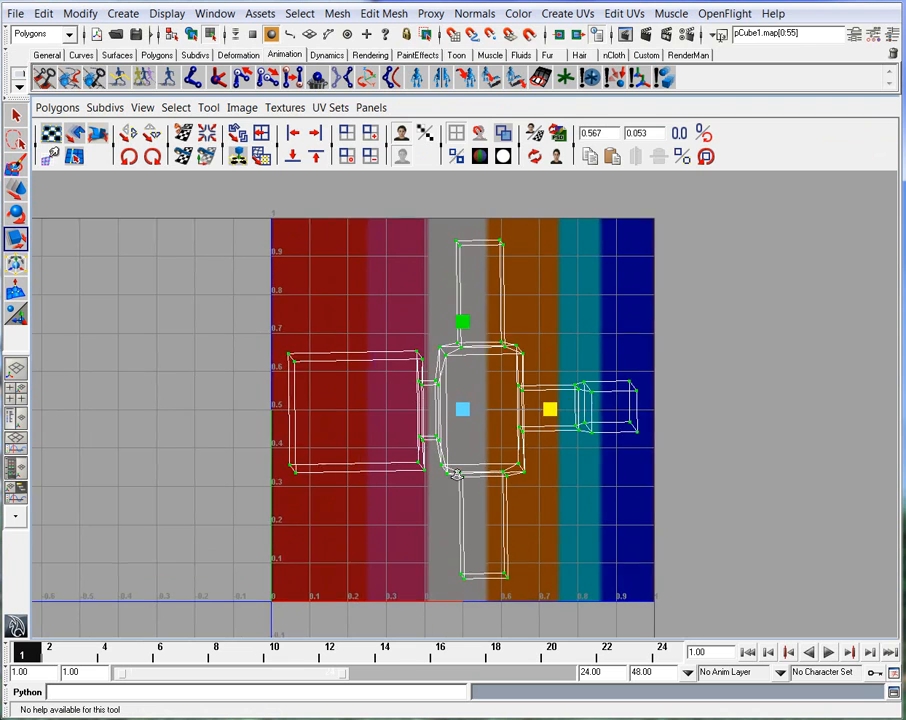
pyautogui.press('space')
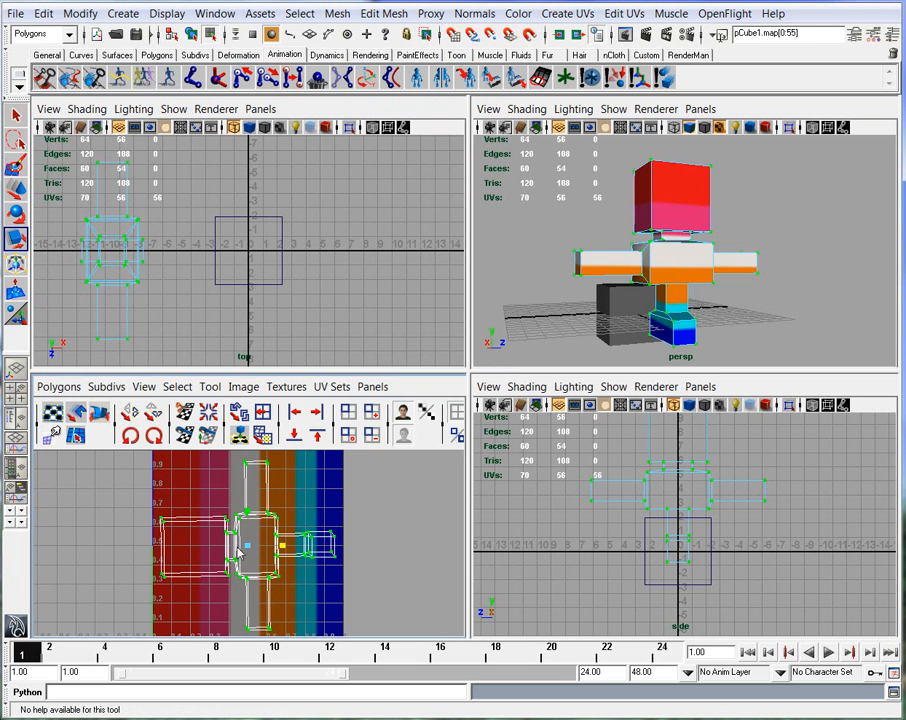
# Select the UVs where the head meets the neck and move them toward lower U, just inside the red band
pyautogui.moveTo(230, 537); pyautogui.dragTo(262, 530, button='right')
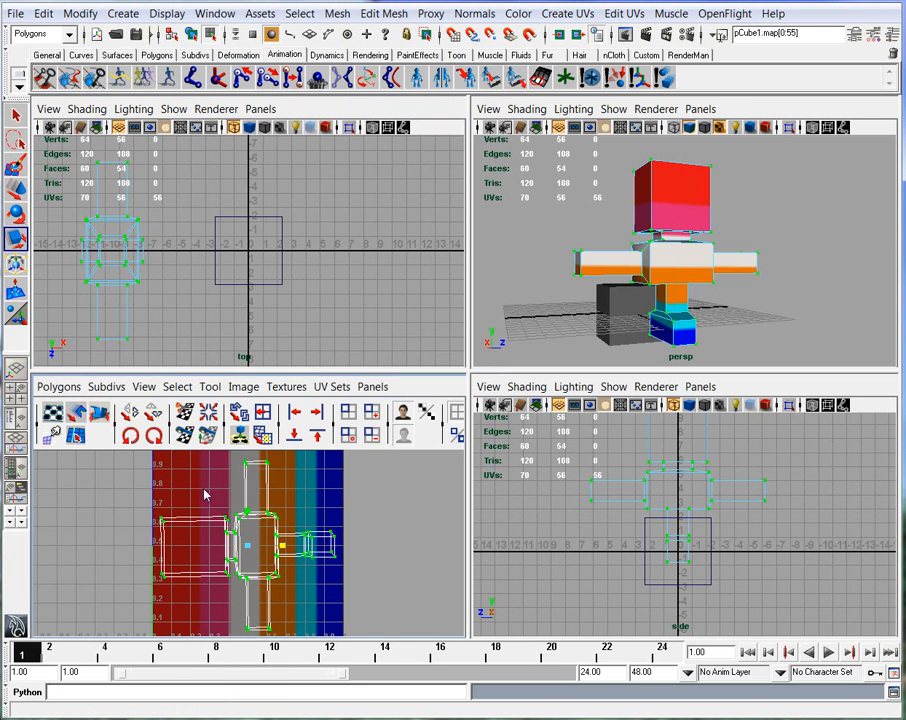
pyautogui.keyDown('alt'); pyautogui.moveTo(228, 537); pyautogui.dragTo(238, 536, button='middle'); pyautogui.keyUp('alt')
pyautogui.scroll(2, 238, 536)
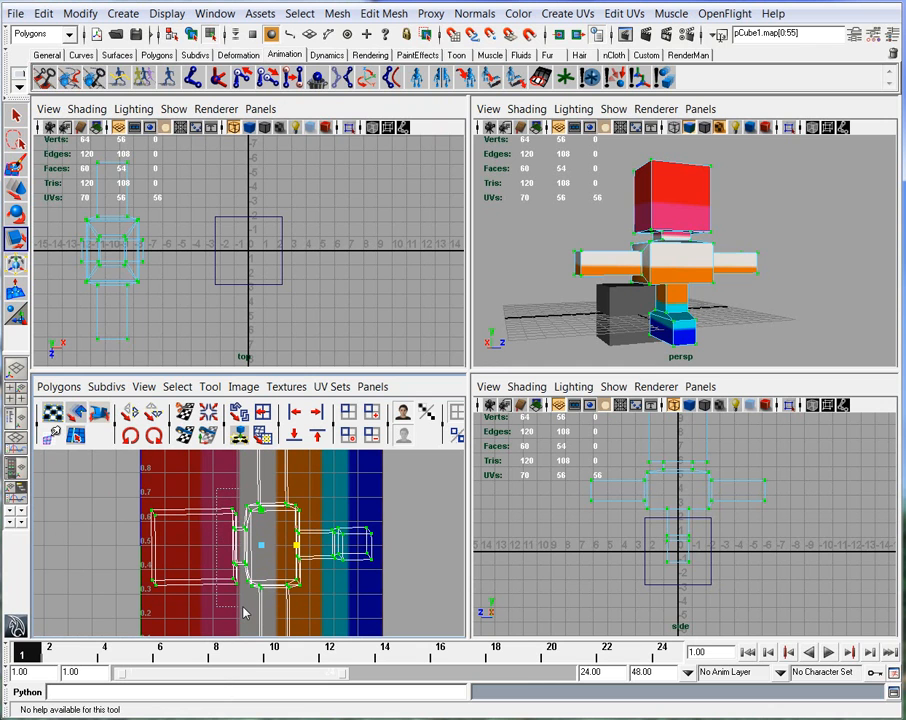
pyautogui.moveTo(243, 608); pyautogui.dragTo(243, 608)
pyautogui.keyDown('alt'); pyautogui.moveTo(738, 216); pyautogui.dragTo(656, 191); pyautogui.keyUp('alt')
pyautogui.keyDown('alt'); pyautogui.moveTo(676, 262); pyautogui.dragTo(638, 260); pyautogui.keyUp('alt')
pyautogui.keyDown('alt'); pyautogui.moveTo(260, 559); pyautogui.dragTo(280, 568, button='middle'); pyautogui.keyUp('alt')
pyautogui.press('w')
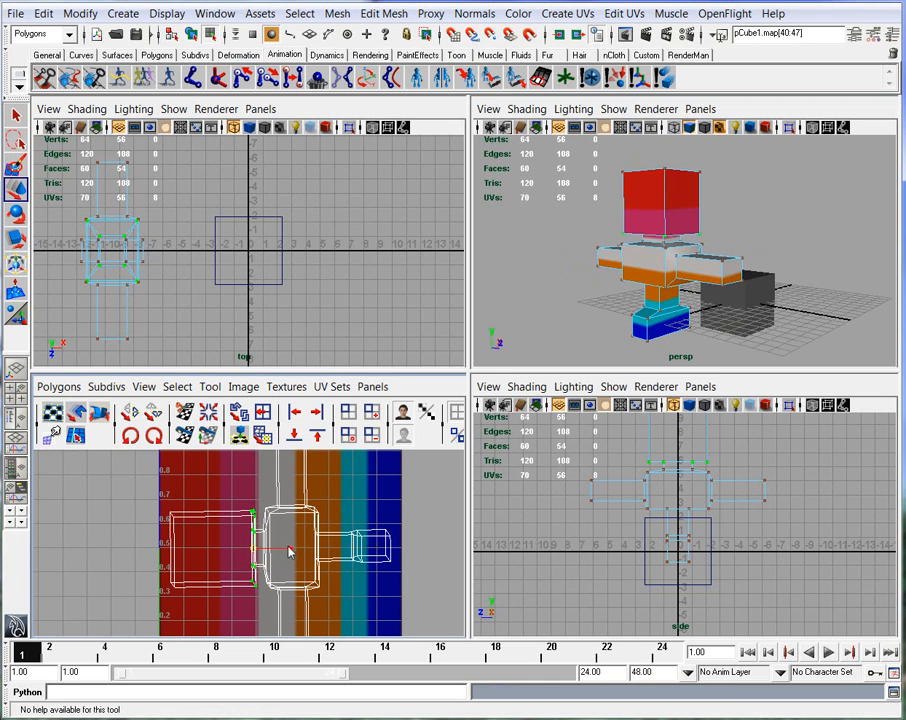
pyautogui.moveTo(283, 556); pyautogui.dragTo(243, 556)
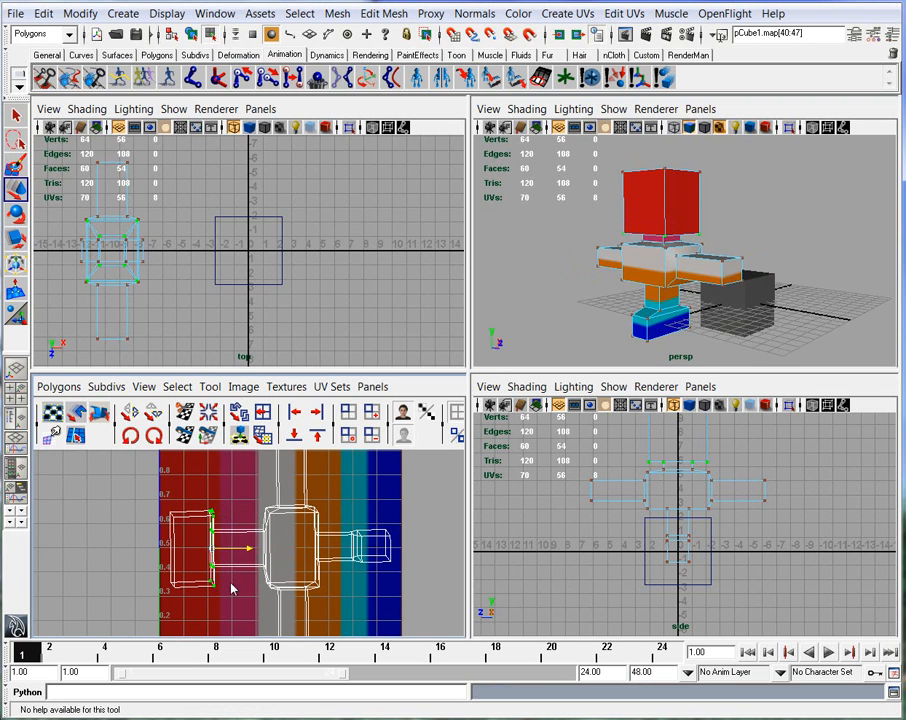
# Select all of the head's UVs and shift them slightly toward the pink band, keeping them within the red
pyautogui.keyDown('alt'); pyautogui.moveTo(159, 496); pyautogui.dragTo(192, 484, button='middle'); pyautogui.keyUp('alt')
pyautogui.moveTo(262, 607); pyautogui.dragTo(262, 607)
pyautogui.moveTo(262, 538); pyautogui.dragTo(266, 538)
pyautogui.keyDown('alt'); pyautogui.moveTo(540, 330); pyautogui.dragTo(765, 300); pyautogui.keyUp('alt')
pyautogui.keyDown('alt'); pyautogui.moveTo(257, 552); pyautogui.dragTo(330, 549, button='right'); pyautogui.keyUp('alt')
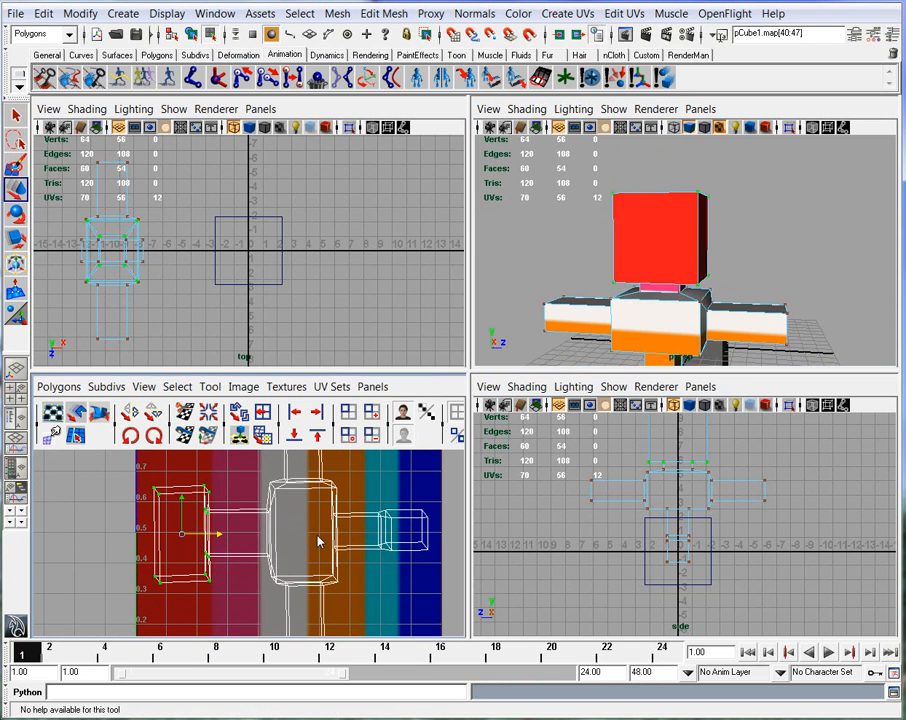
pyautogui.keyDown('alt'); pyautogui.moveTo(648, 313); pyautogui.dragTo(657, 315); pyautogui.keyUp('alt')
pyautogui.keyDown('alt'); pyautogui.moveTo(657, 315); pyautogui.dragTo(639, 360, button='right'); pyautogui.keyUp('alt')
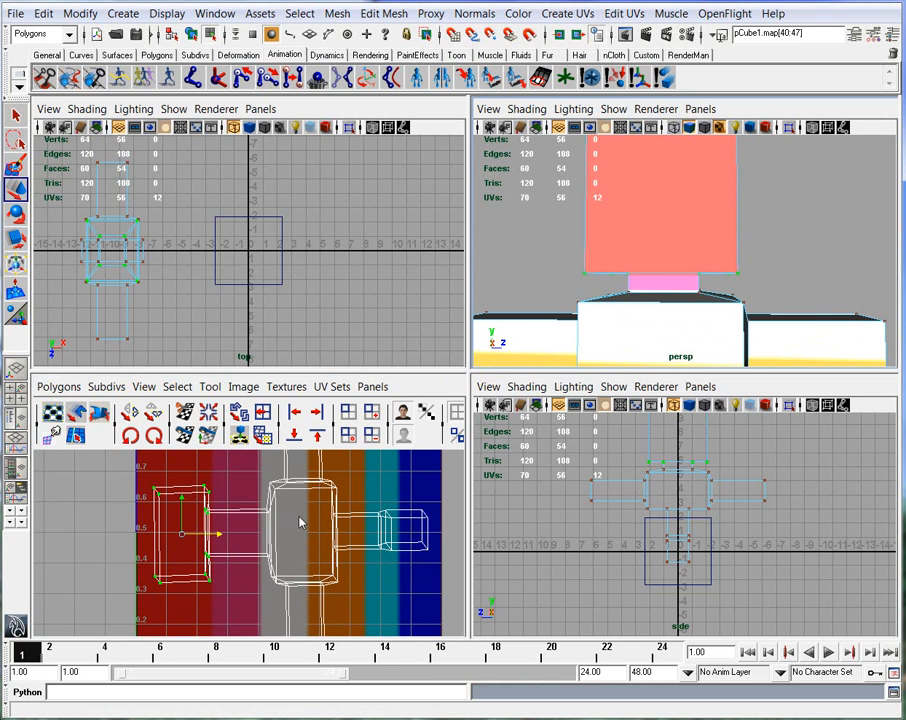
# Select the four UVs at the base of the neck and move them out of the gray band to the pink band's edge
pyautogui.keyDown('alt'); pyautogui.moveTo(243, 527); pyautogui.dragTo(272, 527, button='right'); pyautogui.keyUp('alt')
pyautogui.moveTo(275, 571); pyautogui.dragTo(278, 573)
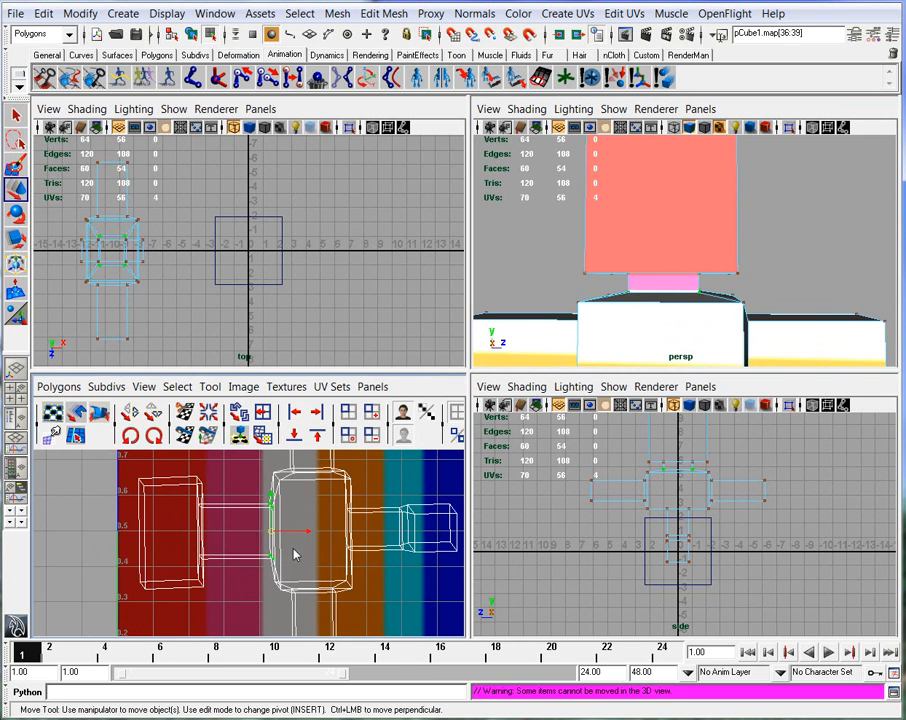
pyautogui.moveTo(307, 532); pyautogui.dragTo(300, 532)
pyautogui.keyDown('alt'); pyautogui.moveTo(640, 240); pyautogui.dragTo(600, 332); pyautogui.keyUp('alt')
# Try to narrow the torso and arm UVs horizontally without the neck-base UVs
pyautogui.keyDown('alt'); pyautogui.moveTo(162, 545); pyautogui.dragTo(203, 527, button='middle'); pyautogui.keyUp('alt')
pyautogui.keyDown('alt'); pyautogui.moveTo(458, 456); pyautogui.dragTo(468, 472, button='middle'); pyautogui.keyUp('alt')
pyautogui.keyDown('alt'); pyautogui.moveTo(440, 480); pyautogui.dragTo(135, 516, button='right'); pyautogui.keyUp('alt')
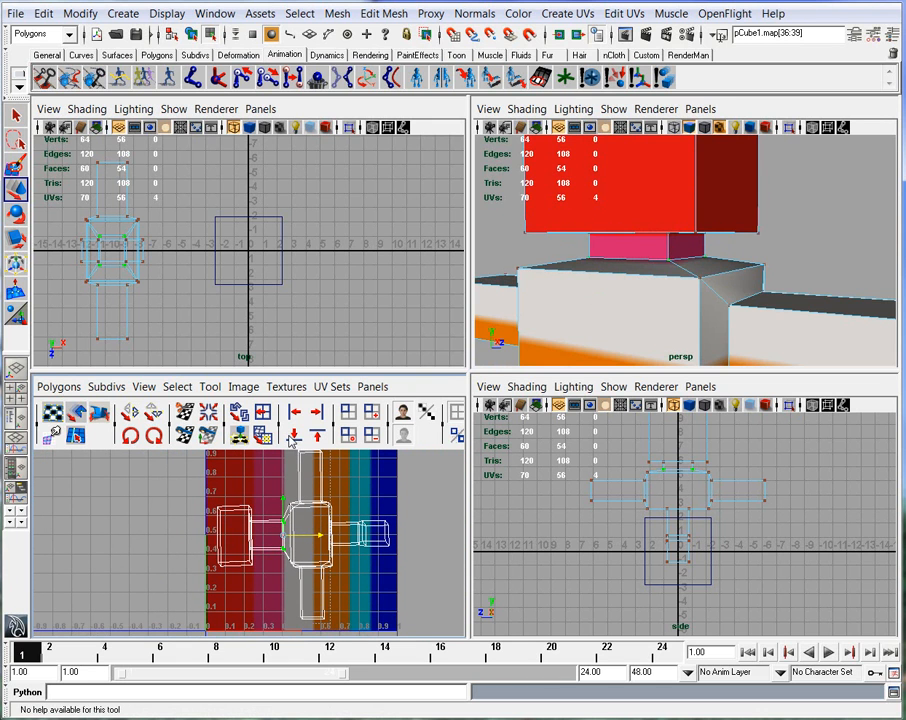
pyautogui.moveTo(291, 438); pyautogui.dragTo(287, 440)
pyautogui.press('r')
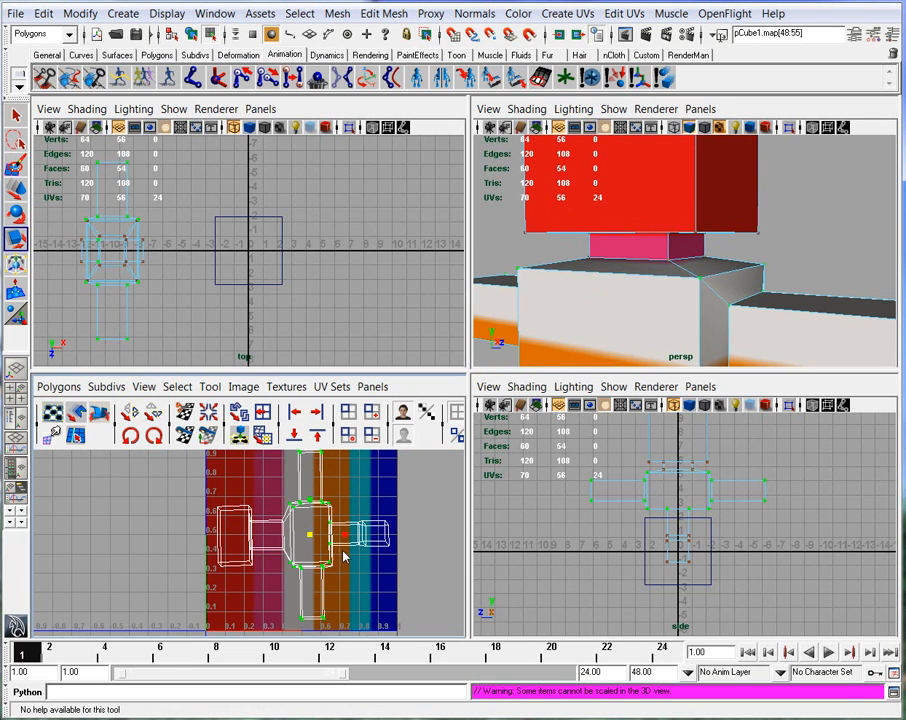
pyautogui.moveTo(345, 540); pyautogui.dragTo(335, 540)
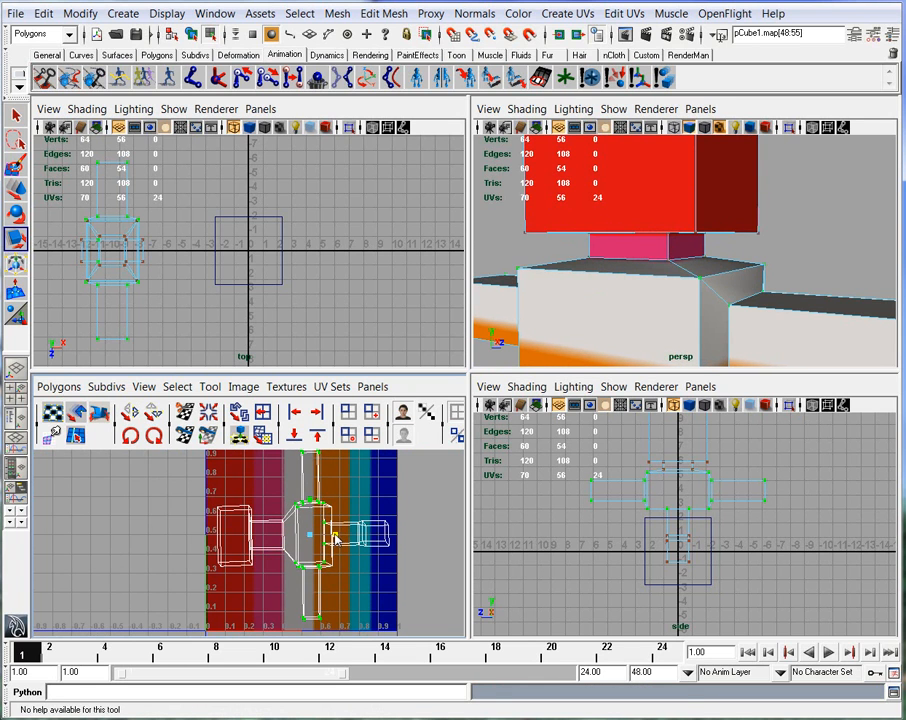
pyautogui.moveTo(360, 586); pyautogui.dragTo(333, 586)
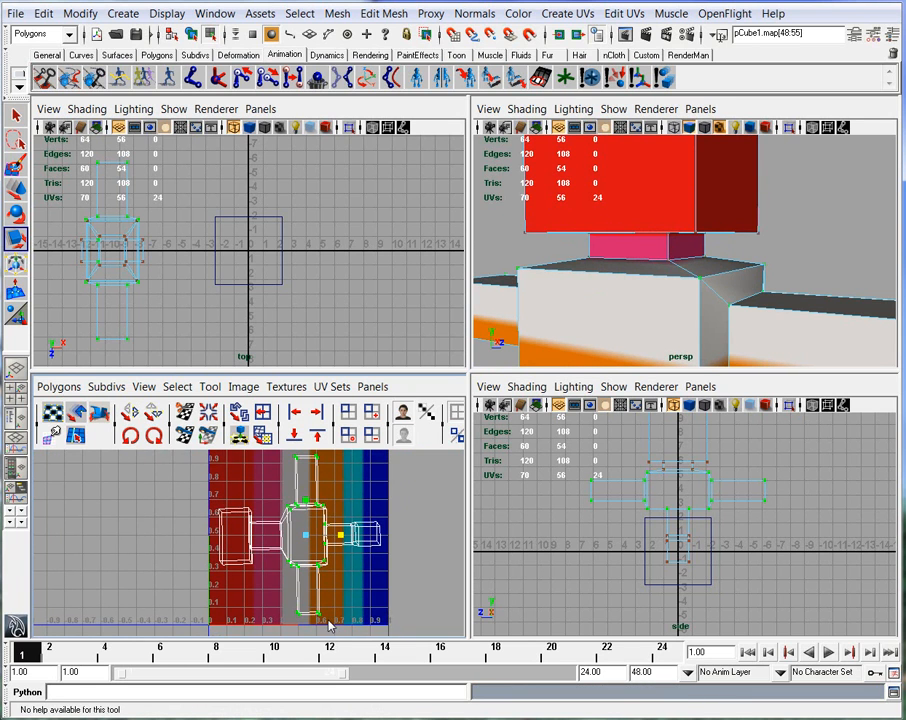
# Select the torso, arm and neck-base UVs together, narrow them horizontally, and move them onto the gray band
pyautogui.moveTo(287, 412); pyautogui.dragTo(287, 413)
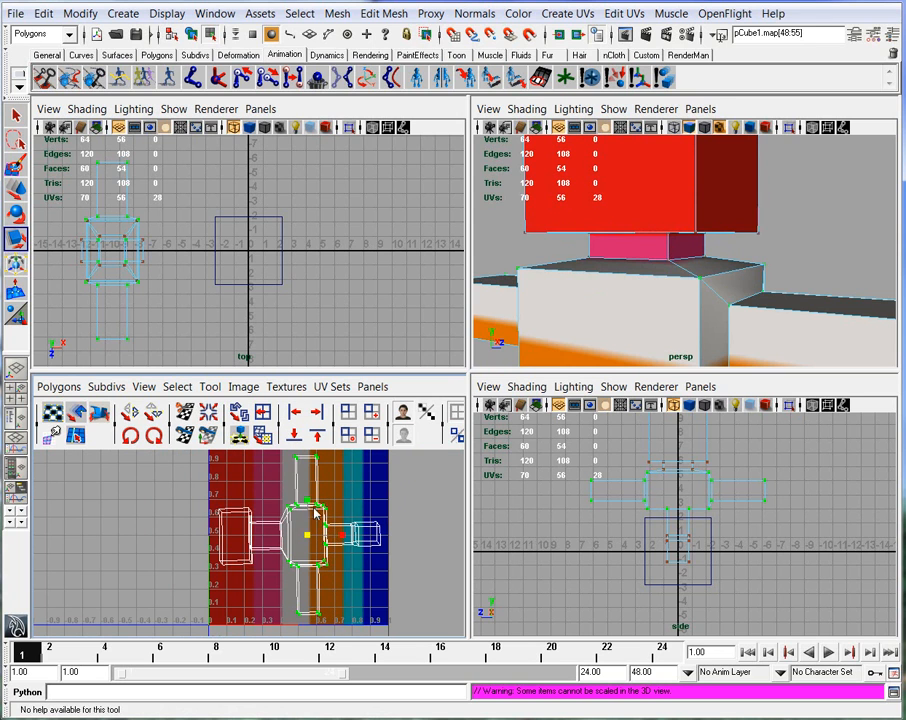
pyautogui.press('w')
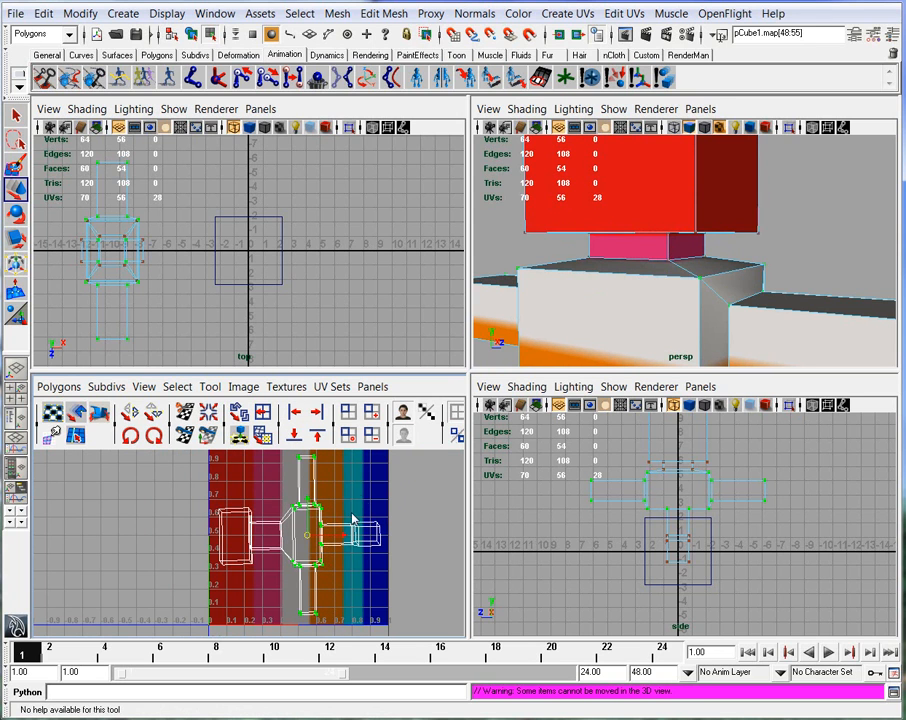
pyautogui.click(335, 540)
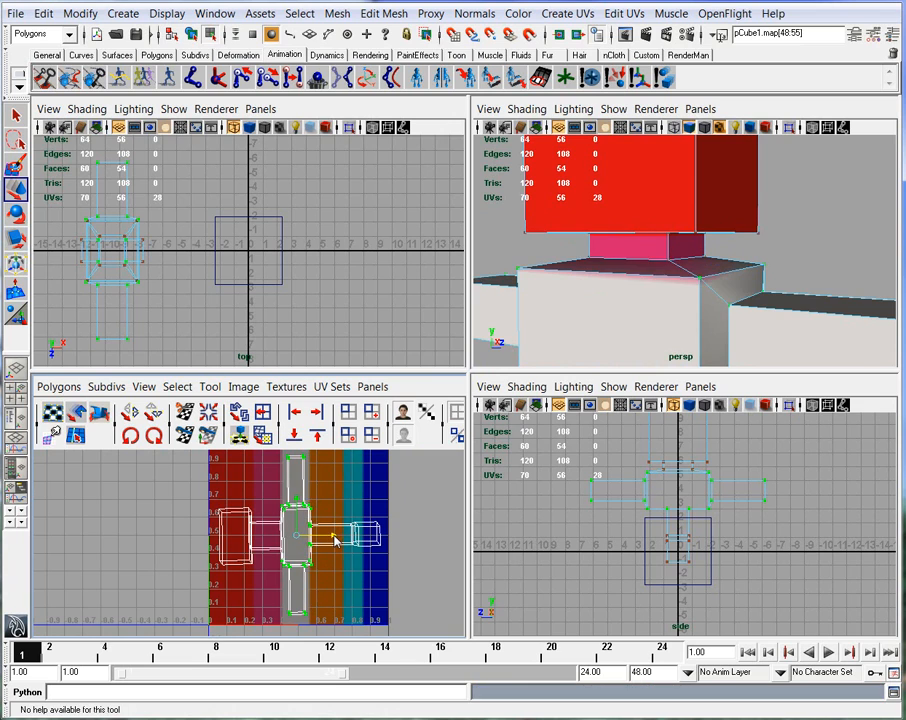
# Select the UVs where the torso meets the leg and nudge them toward lower U to sit inside the gray band
pyautogui.press('space')
pyautogui.keyDown('alt'); pyautogui.moveTo(708, 426); pyautogui.dragTo(444, 420, button='right'); pyautogui.keyUp('alt')
pyautogui.keyDown('alt'); pyautogui.moveTo(444, 420); pyautogui.dragTo(550, 394); pyautogui.keyUp('alt')
pyautogui.press('space')
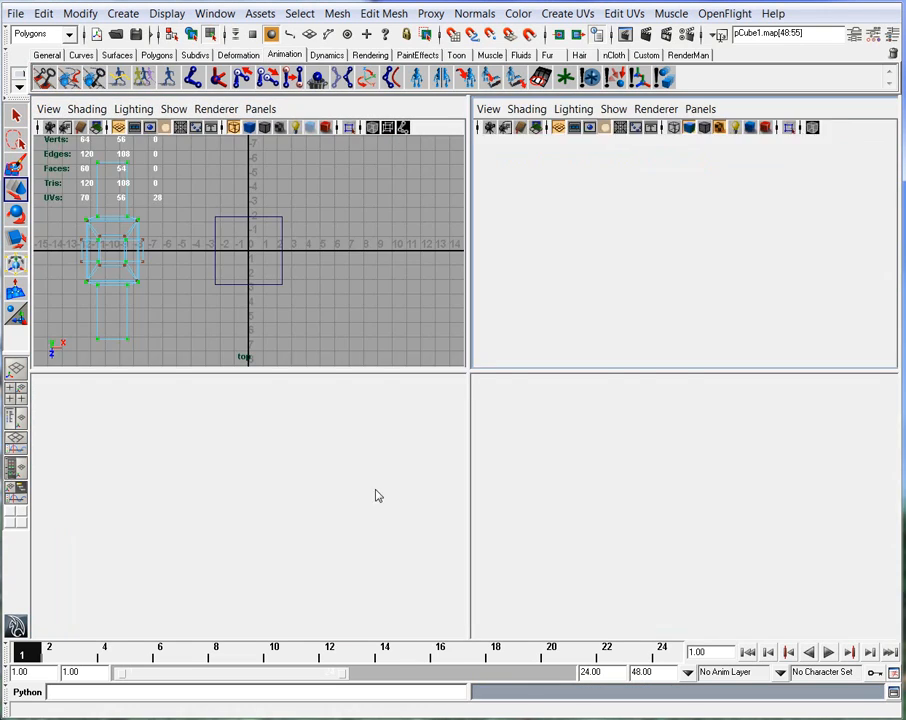
pyautogui.press('space')
pyautogui.scroll(3, 305, 490)
pyautogui.scroll(3, 522, 423)
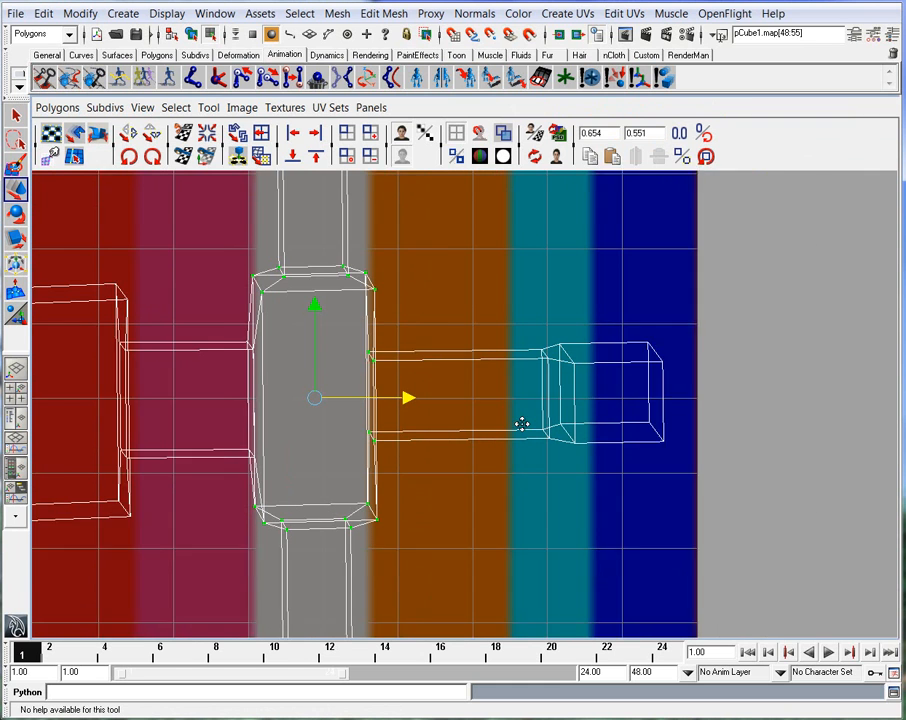
pyautogui.moveTo(426, 240); pyautogui.dragTo(425, 239)
pyautogui.moveTo(521, 388); pyautogui.dragTo(516, 388)
# Select the whole figure in object mode, check its colors from the front, and open its attributes
pyautogui.press('space')
pyautogui.press('space')
pyautogui.keyDown('alt'); pyautogui.moveTo(667, 344); pyautogui.dragTo(594, 381); pyautogui.keyUp('alt')
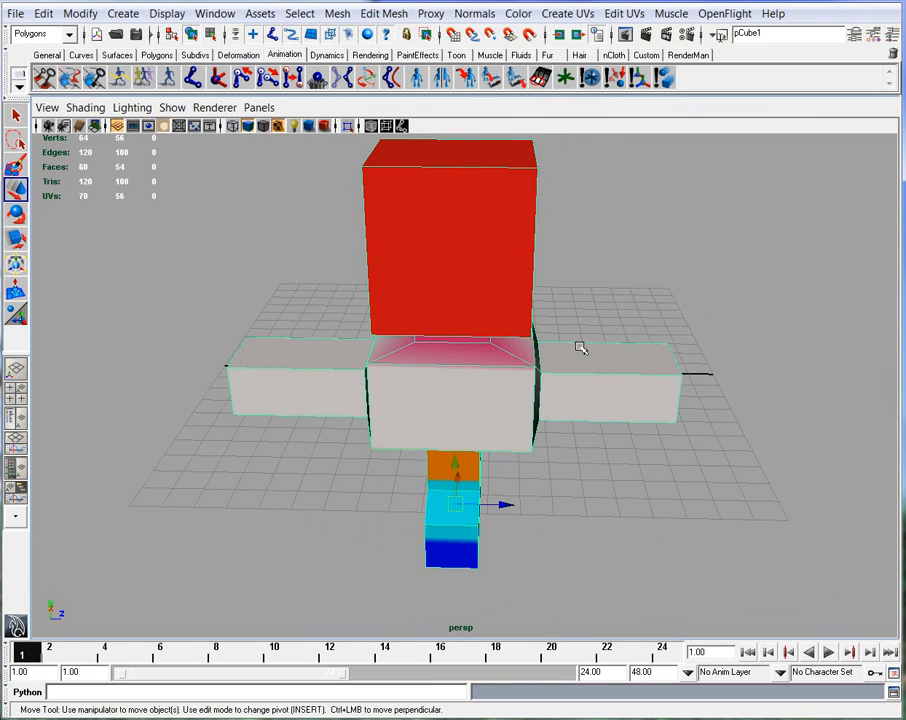
pyautogui.press('space')
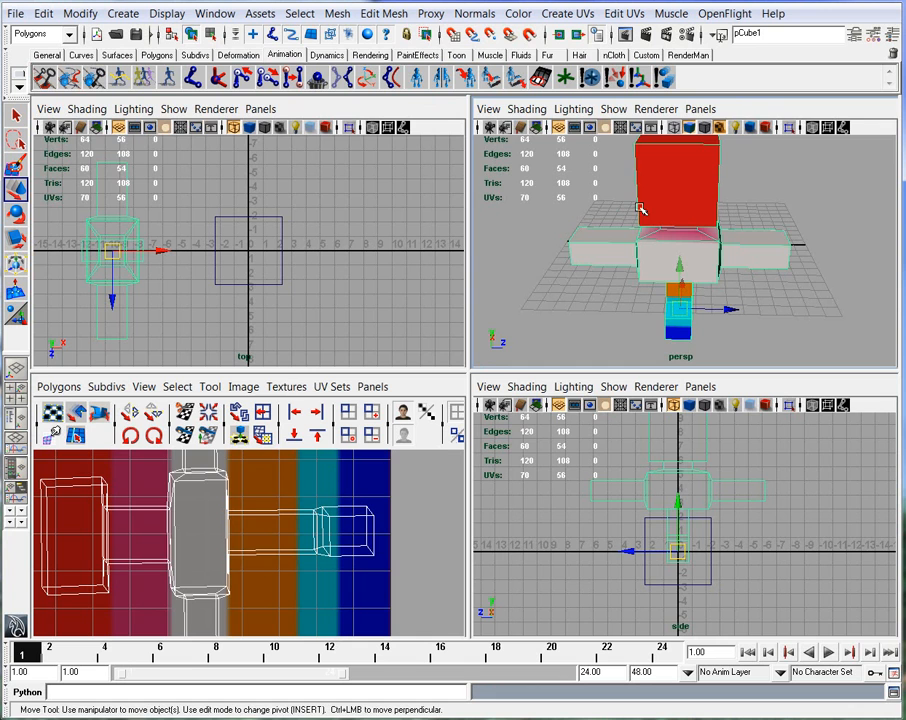
pyautogui.hotkey('ctrl', 'a')
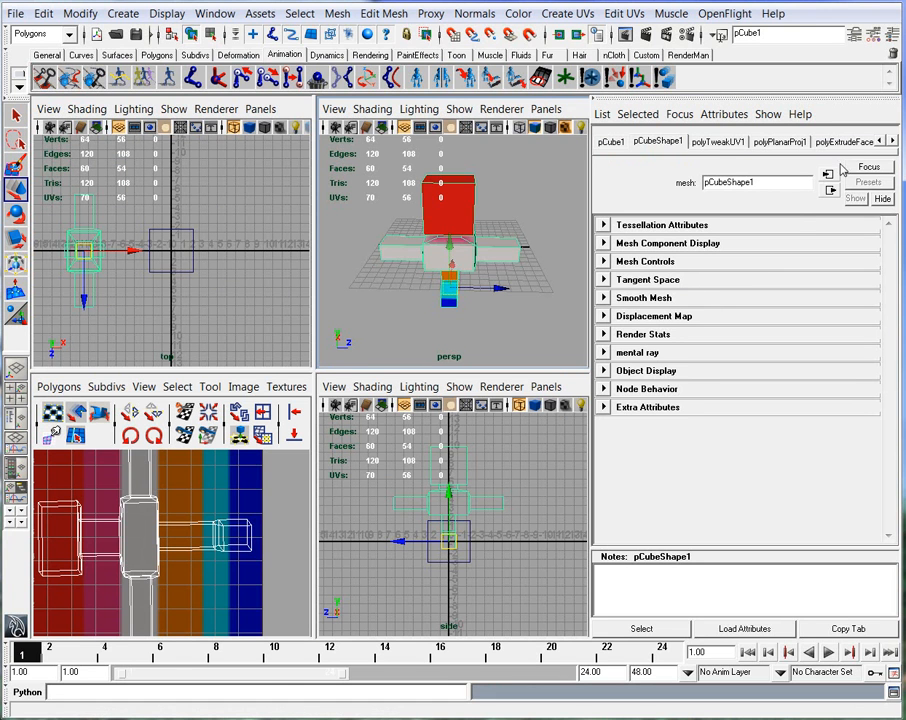
# Switch to the Windows Explorer window of the Capture_Week_02 folder and show its files as thumbnail icons
pyautogui.click(5, 718)
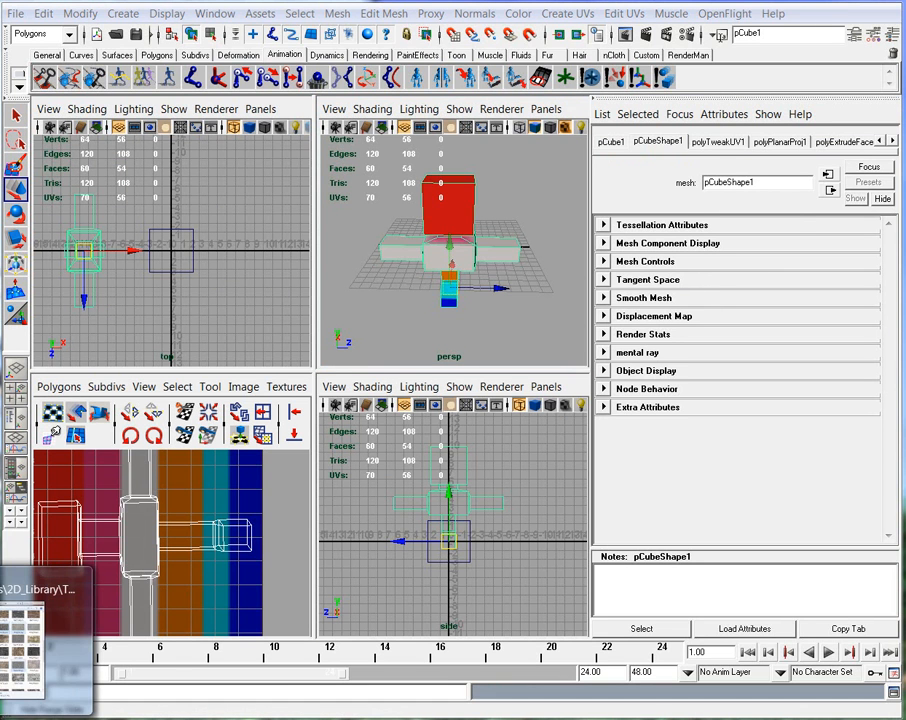
pyautogui.click(3, 645)
pyautogui.moveTo(564, 614); pyautogui.dragTo(487, 616)
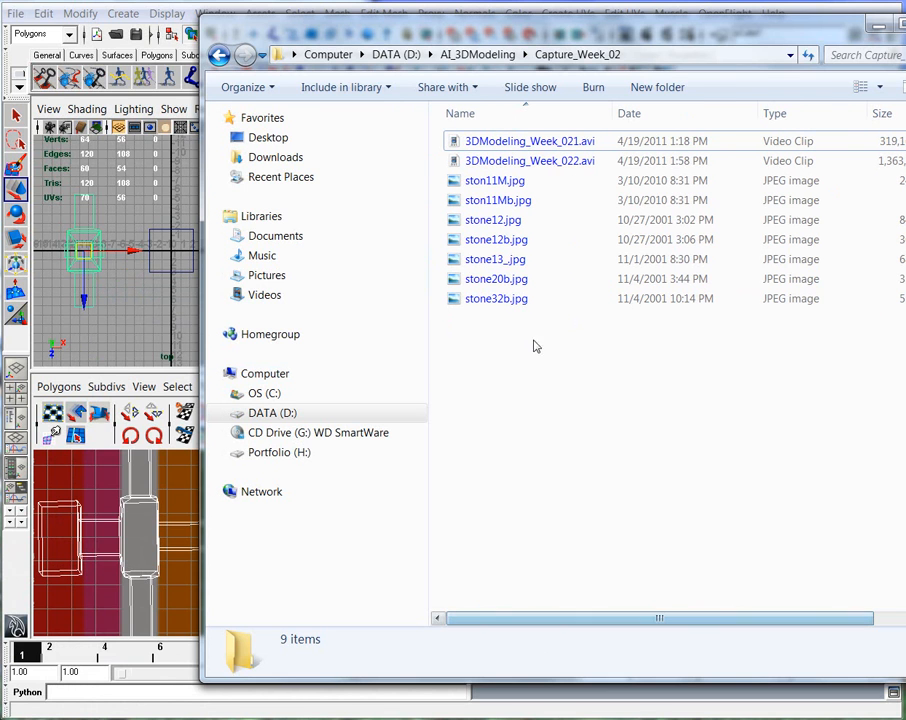
pyautogui.click(879, 90)
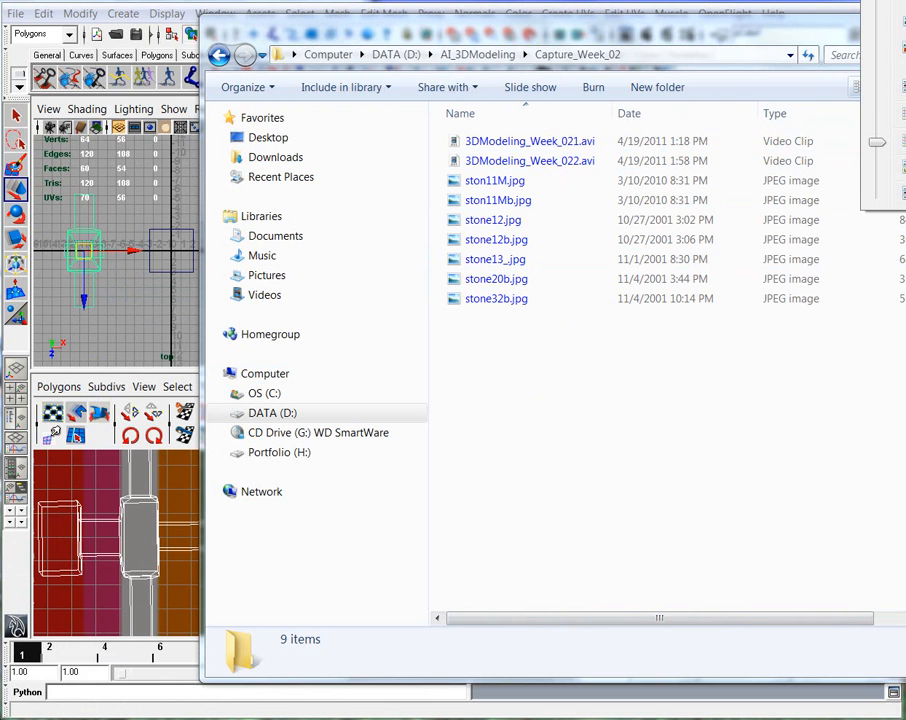
pyautogui.click(901, 53)
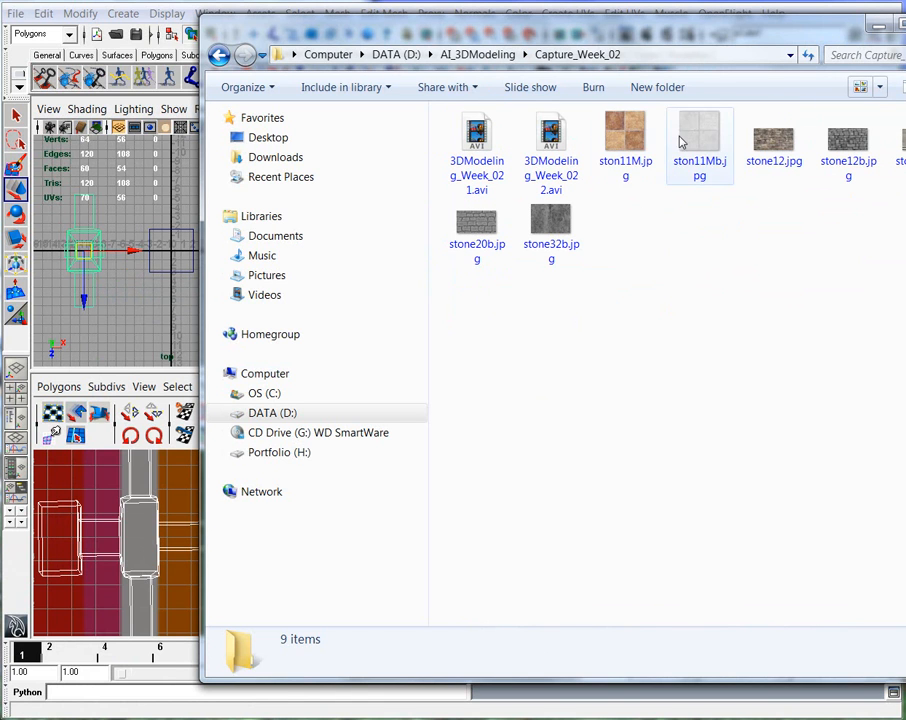
# Examine the stone texture images, including ston11M.jpg and ston11Mb.jpg, and clear the file selection
pyautogui.click(625, 140)
pyautogui.click(697, 141)
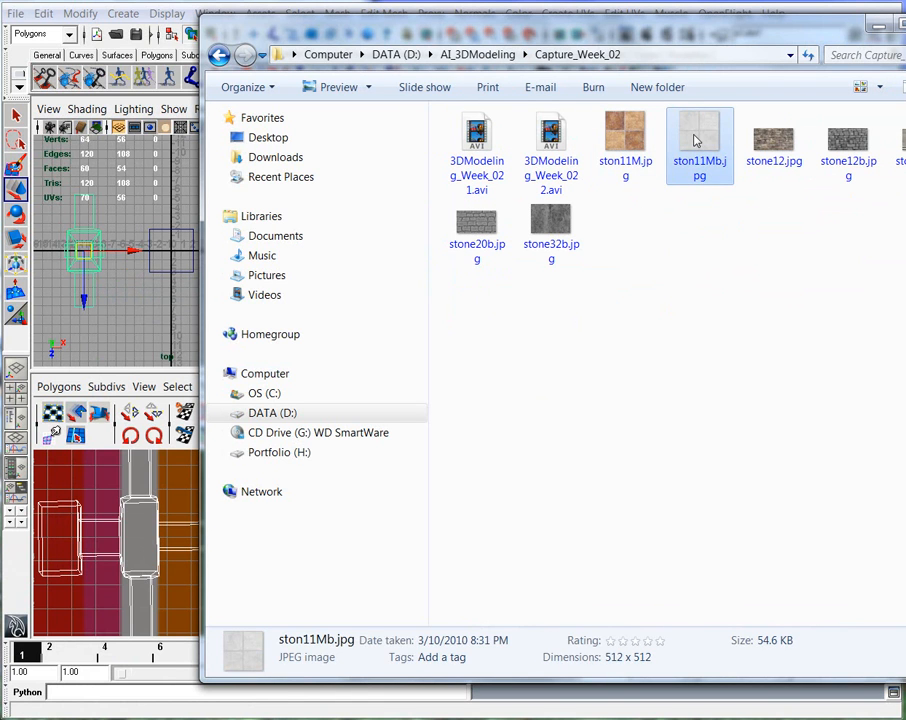
pyautogui.moveTo(745, 214); pyautogui.dragTo(895, 118)
pyautogui.keyDown('ctrl'); pyautogui.moveTo(667, 289); pyautogui.dragTo(465, 228); pyautogui.keyUp('ctrl')
pyautogui.moveTo(789, 251); pyautogui.dragTo(901, 126)
pyautogui.moveTo(628, 317); pyautogui.dragTo(472, 206)
pyautogui.click(735, 256)
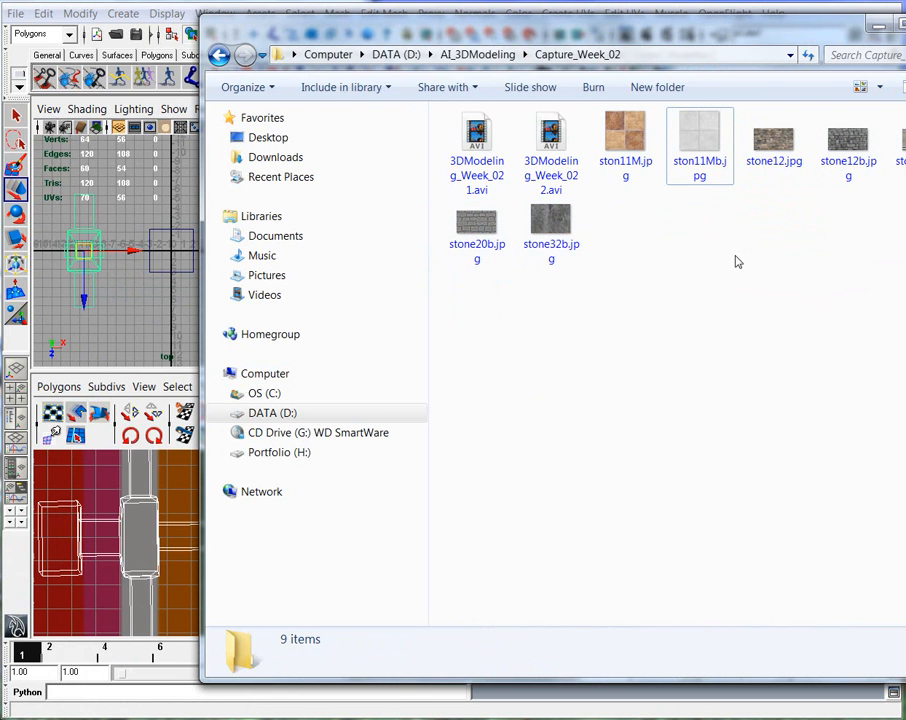
# Minimize the Explorer window to return to Maya and delete the selected figure's construction history
pyautogui.click(880, 26)
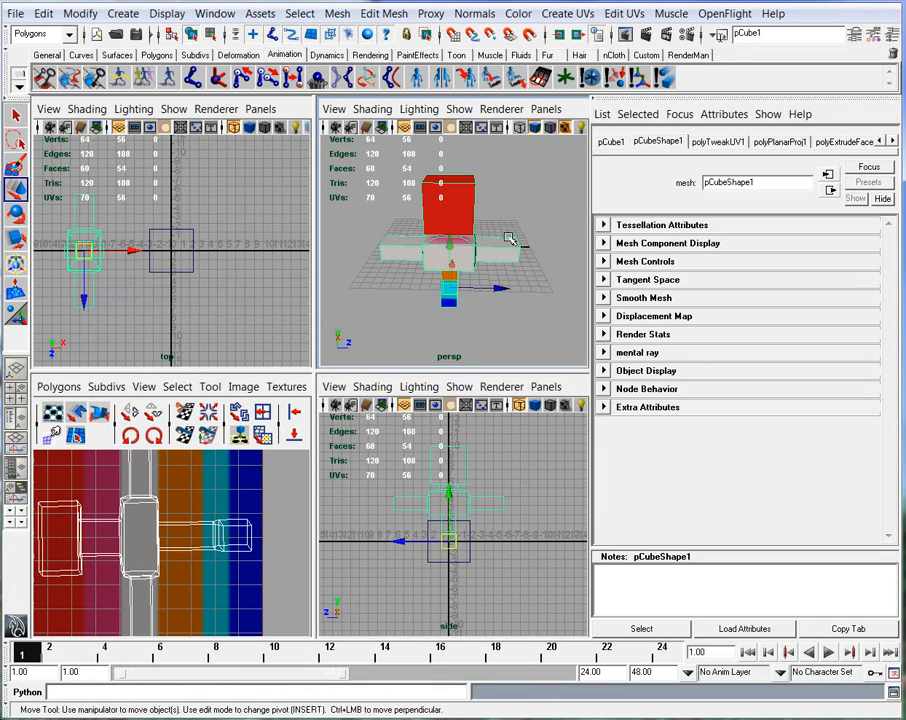
pyautogui.click(893, 143)
pyautogui.click(893, 143)
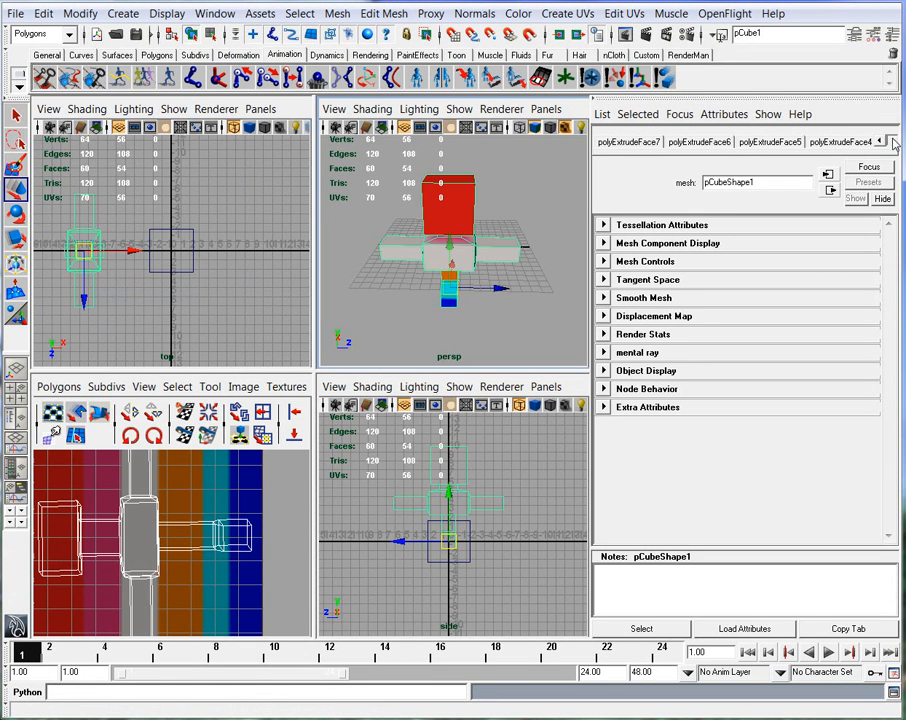
pyautogui.click(80, 13)
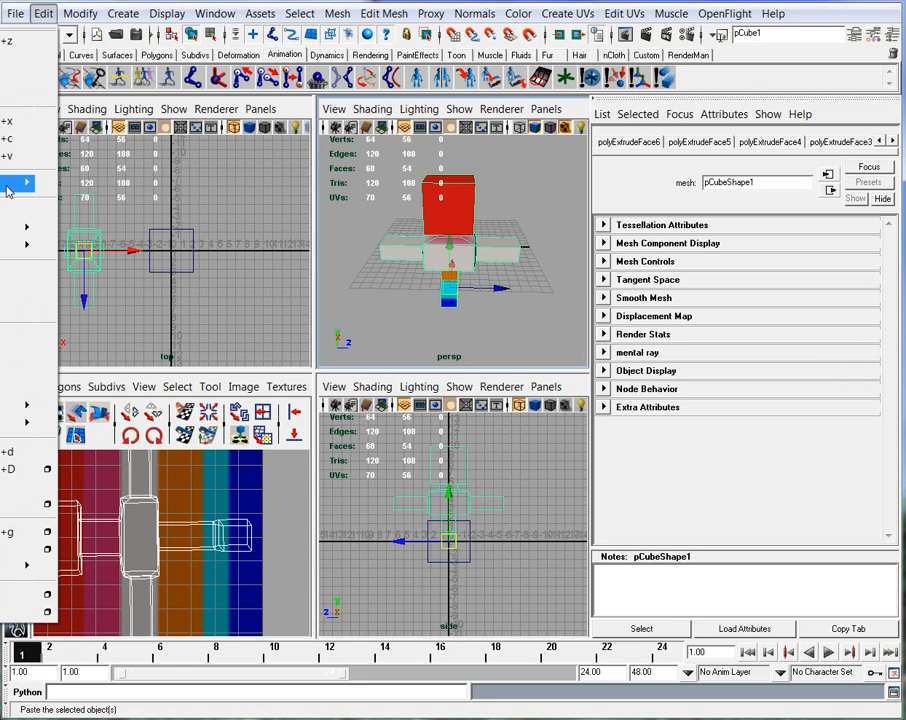
pyautogui.click(42, 28)
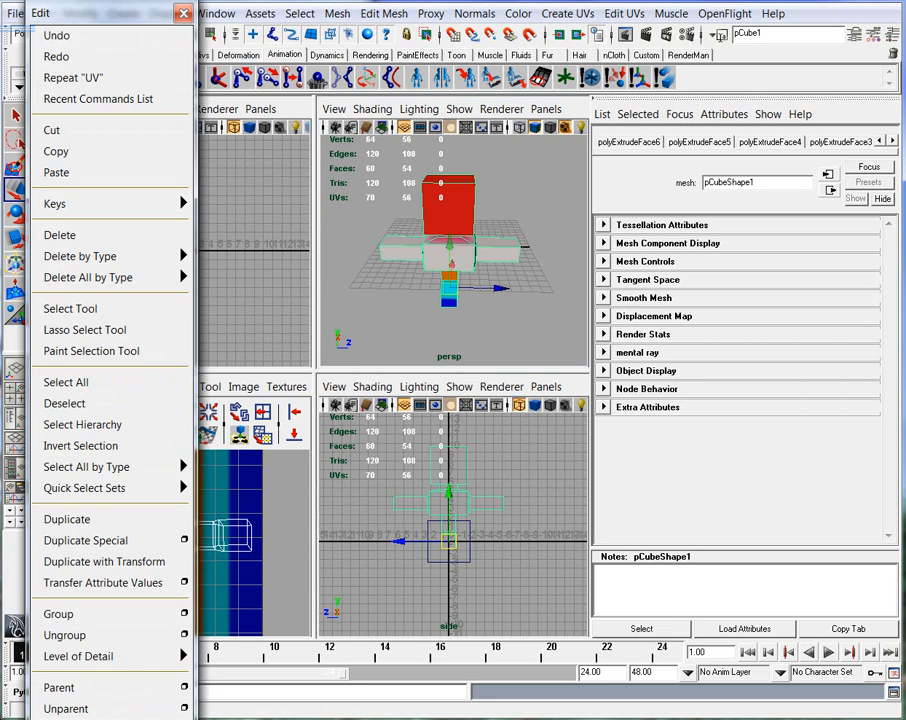
pyautogui.moveTo(100, 16); pyautogui.dragTo(124, 16)
pyautogui.moveTo(112, 258)
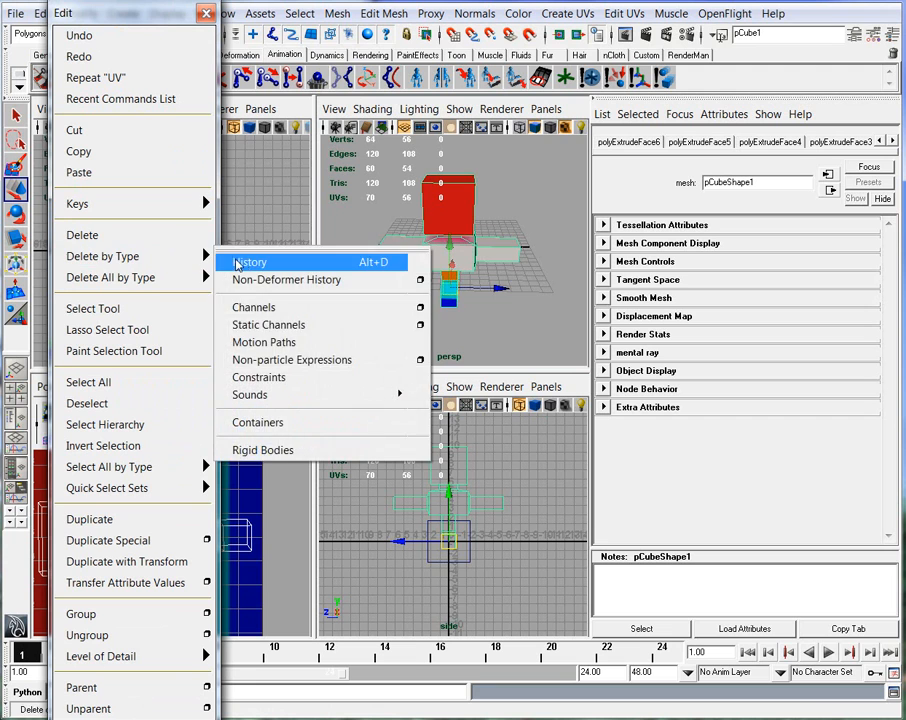
pyautogui.click(245, 258)
pyautogui.click(205, 13)
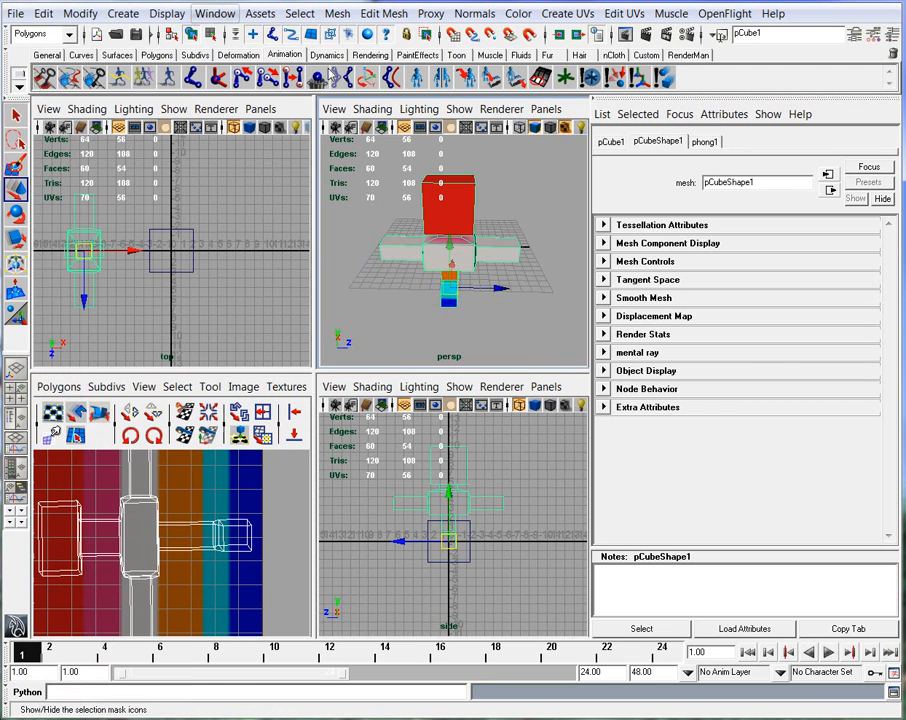
# Break the ramp connection on the phong1 material's color and map a File texture to the color instead
pyautogui.click(704, 141)
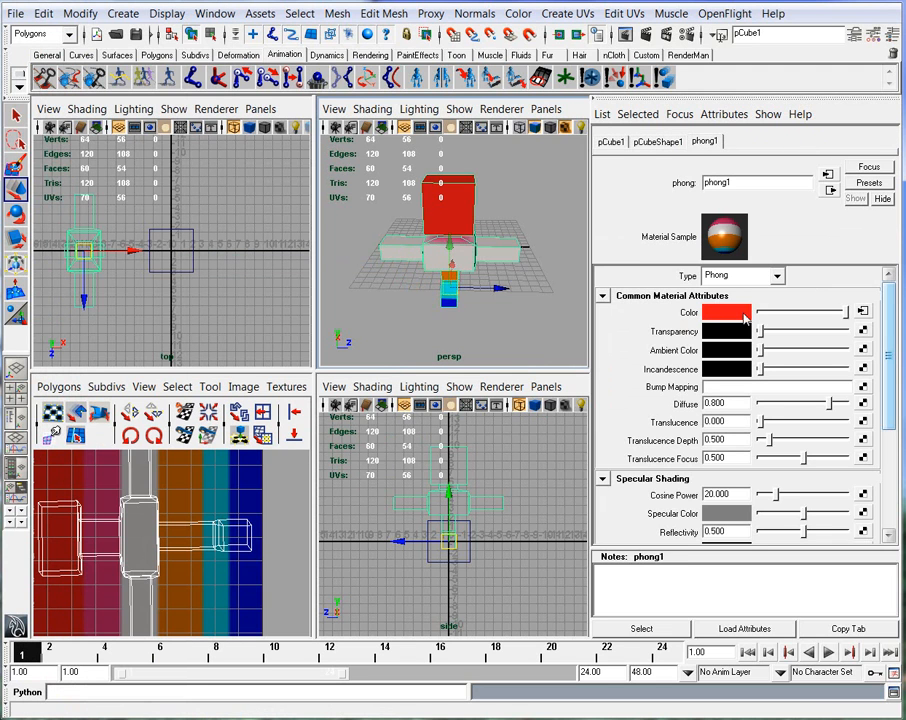
pyautogui.rightClick(688, 316)
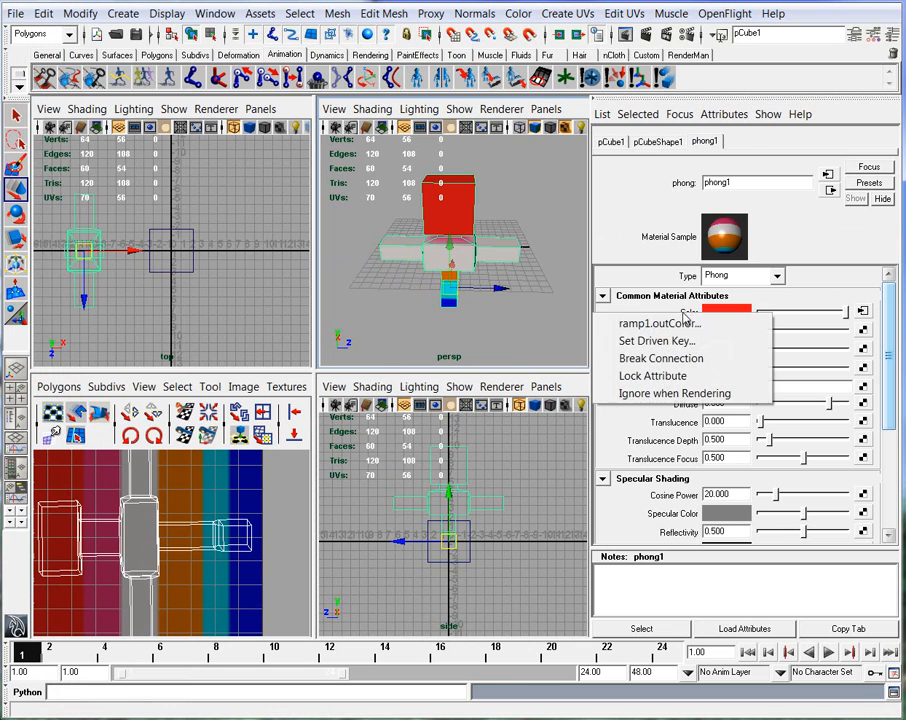
pyautogui.click(679, 368)
pyautogui.click(865, 313)
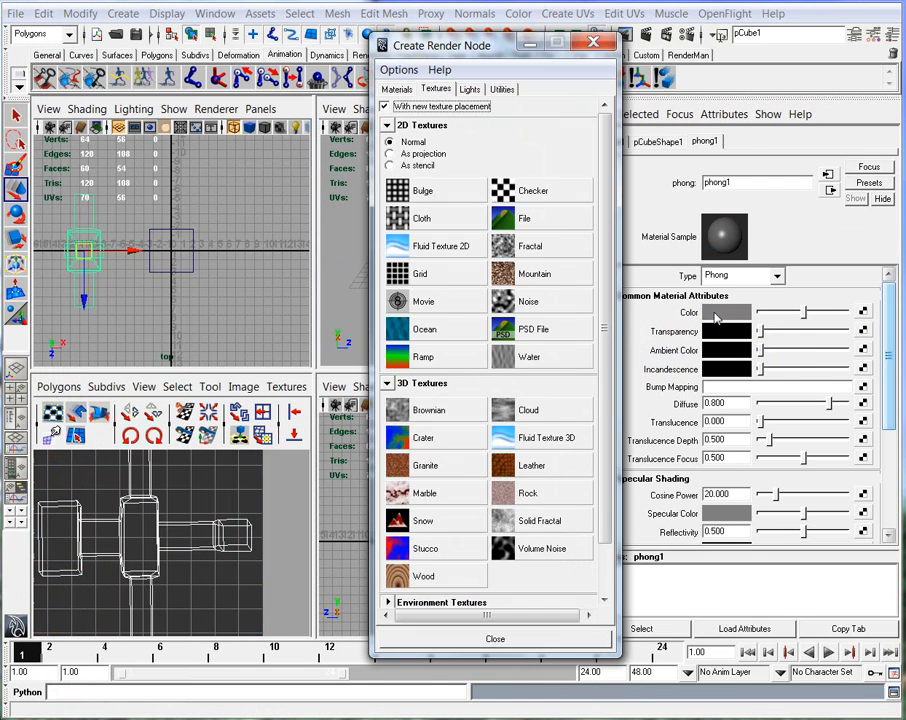
pyautogui.click(548, 228)
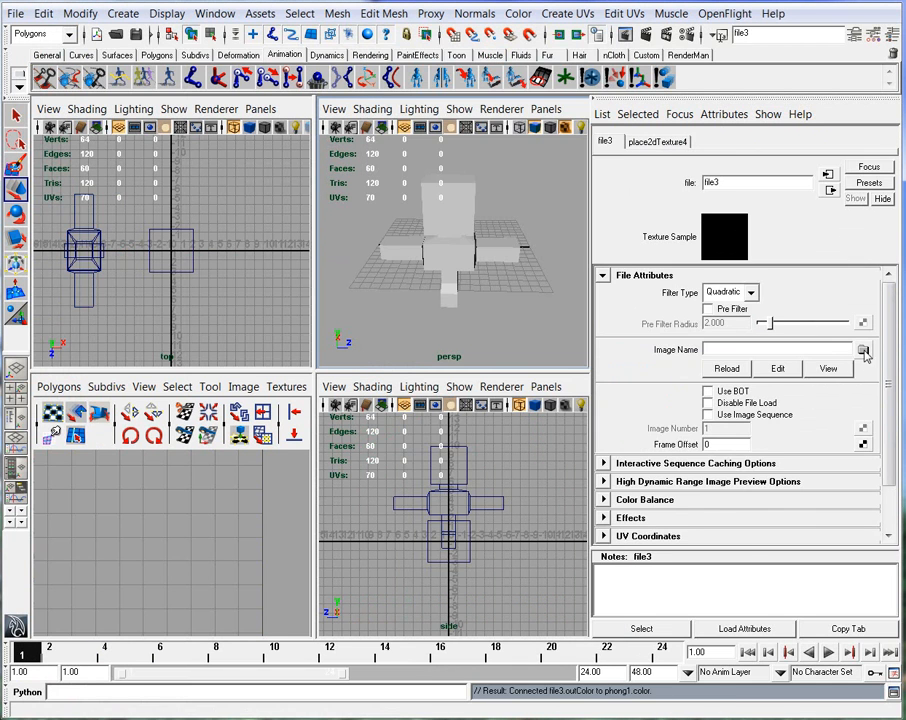
# Load stone12.jpg from the project's sourceimages folder as the file texture's image
pyautogui.click(864, 350)
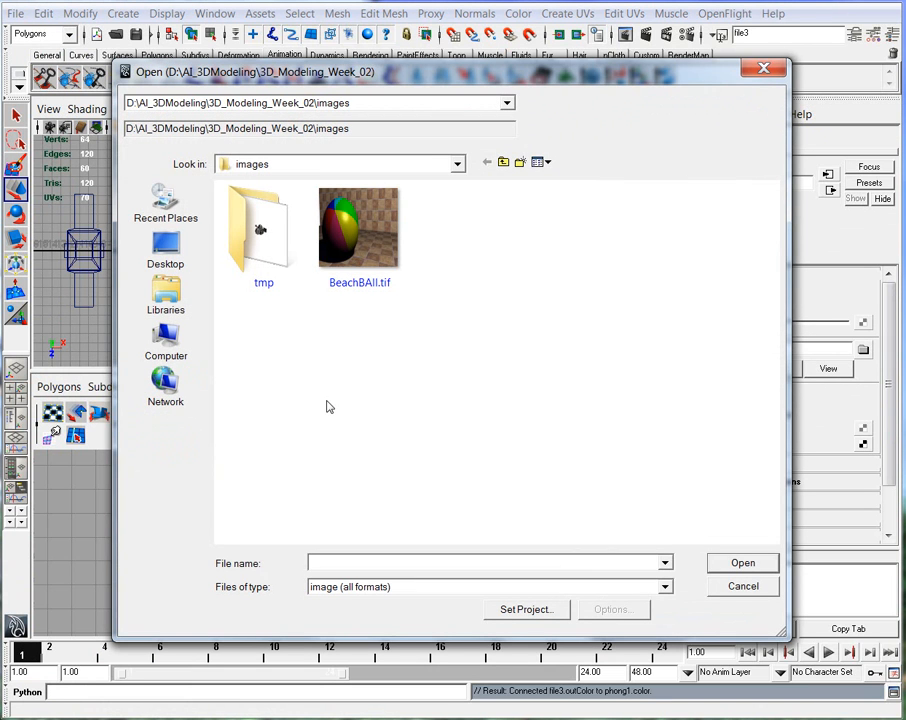
pyautogui.click(450, 240)
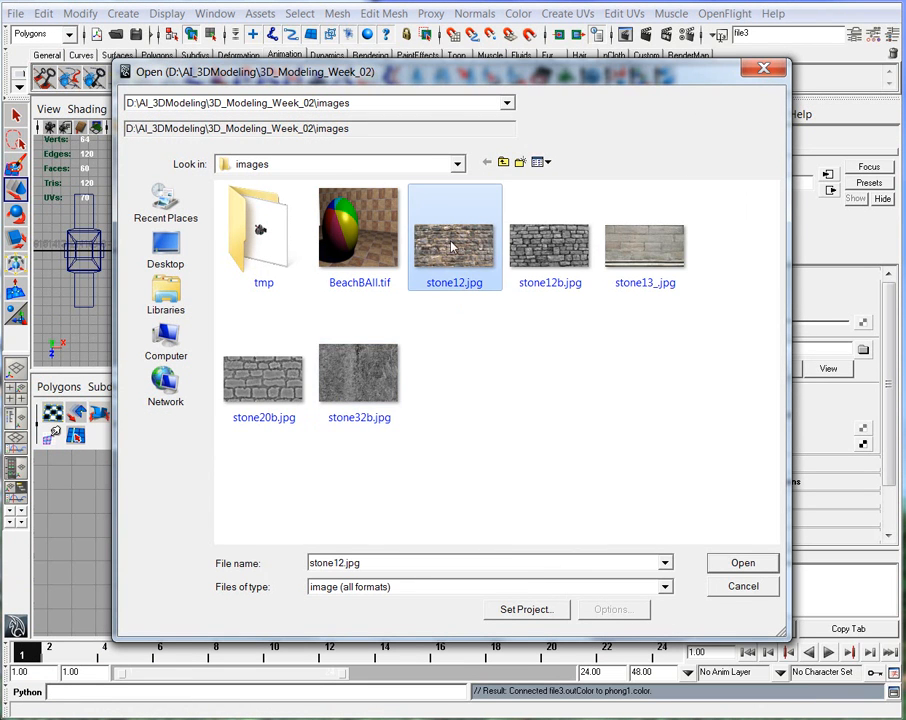
pyautogui.click(503, 162)
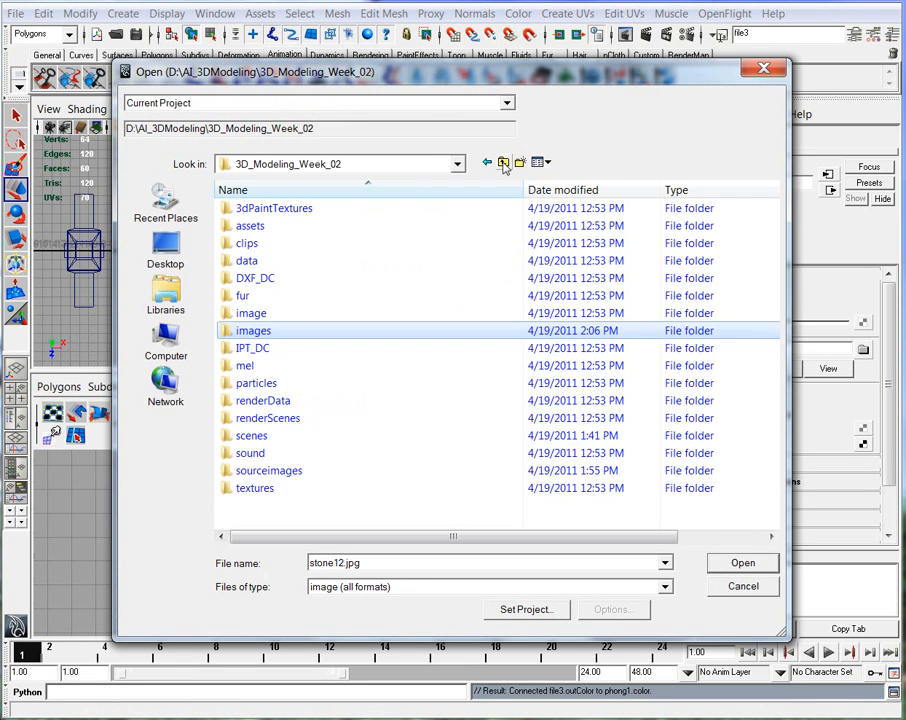
pyautogui.click(280, 477)
pyautogui.doubleClick(280, 477)
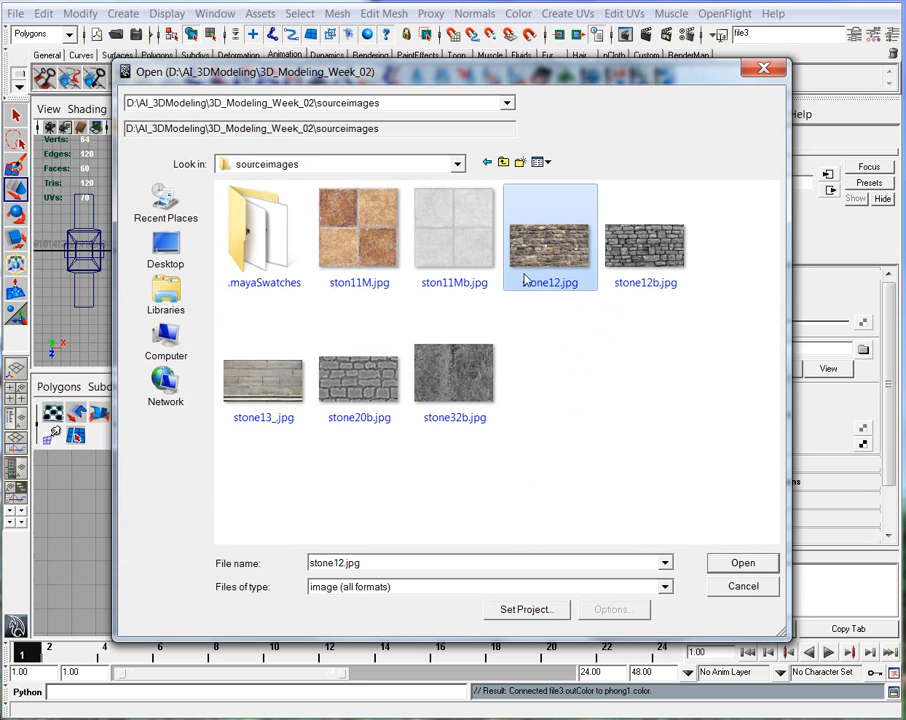
pyautogui.press('Return')
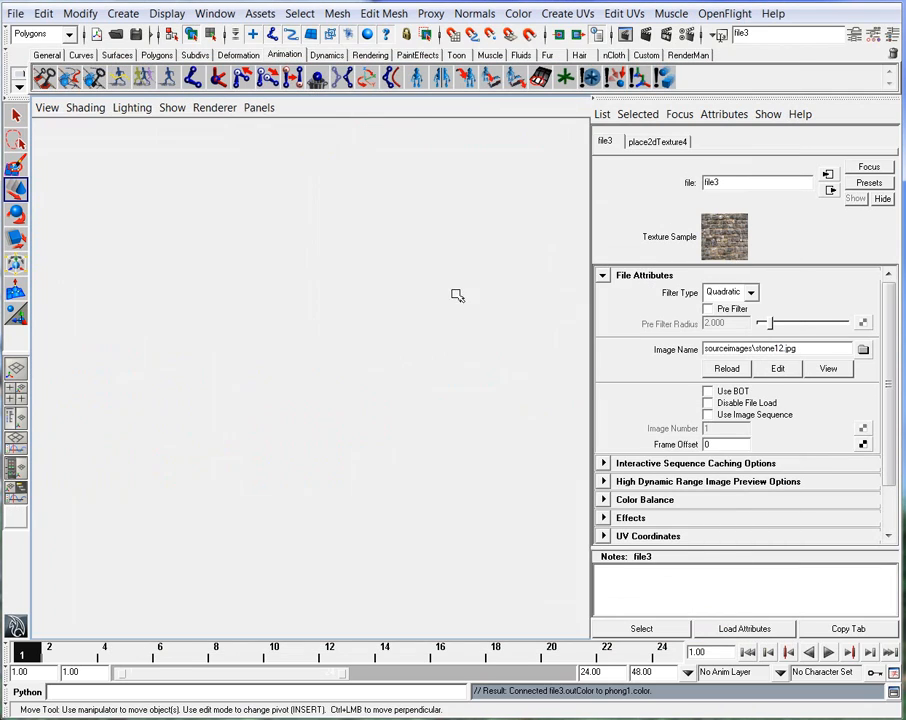
# Check the stone texture around the figure, and select the head's side face to examine its UVs over the stone image
pyautogui.keyDown('alt'); pyautogui.moveTo(457, 295); pyautogui.dragTo(313, 449); pyautogui.keyUp('alt')
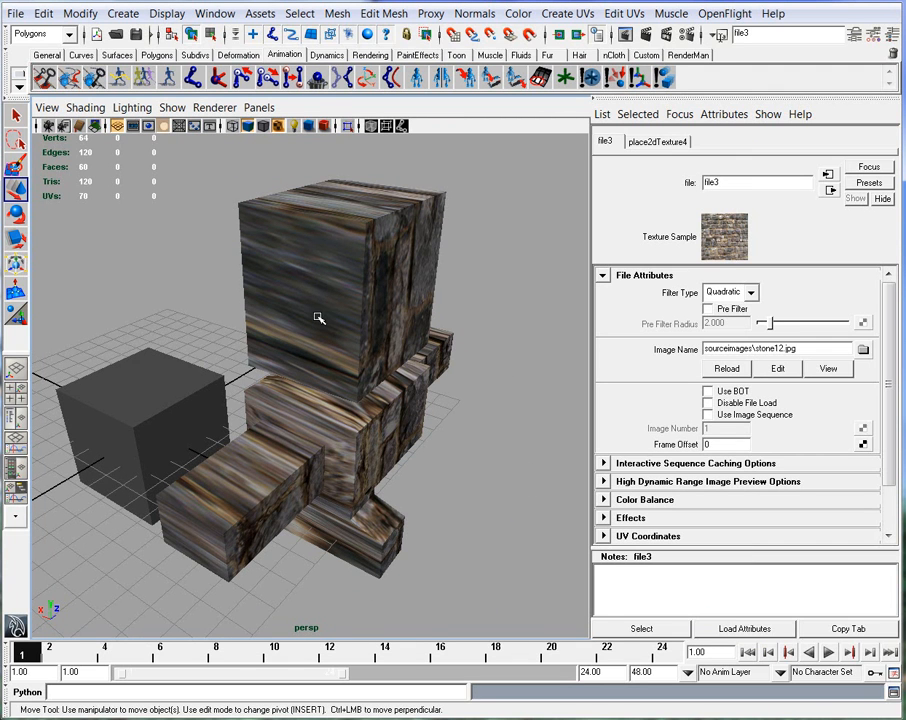
pyautogui.press('space')
pyautogui.click(430, 298)
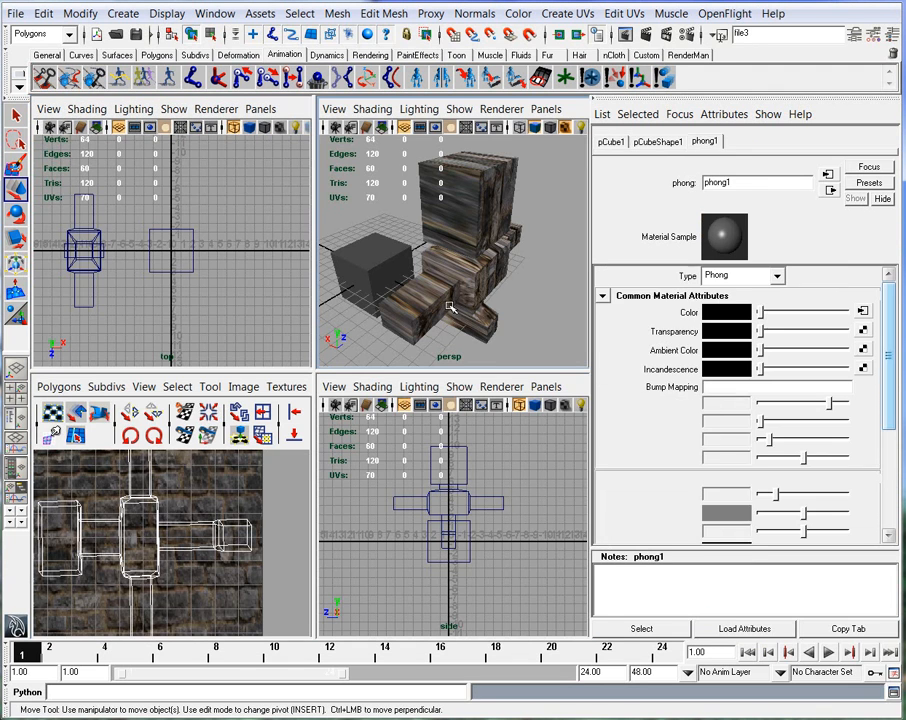
pyautogui.press('space')
pyautogui.press('space')
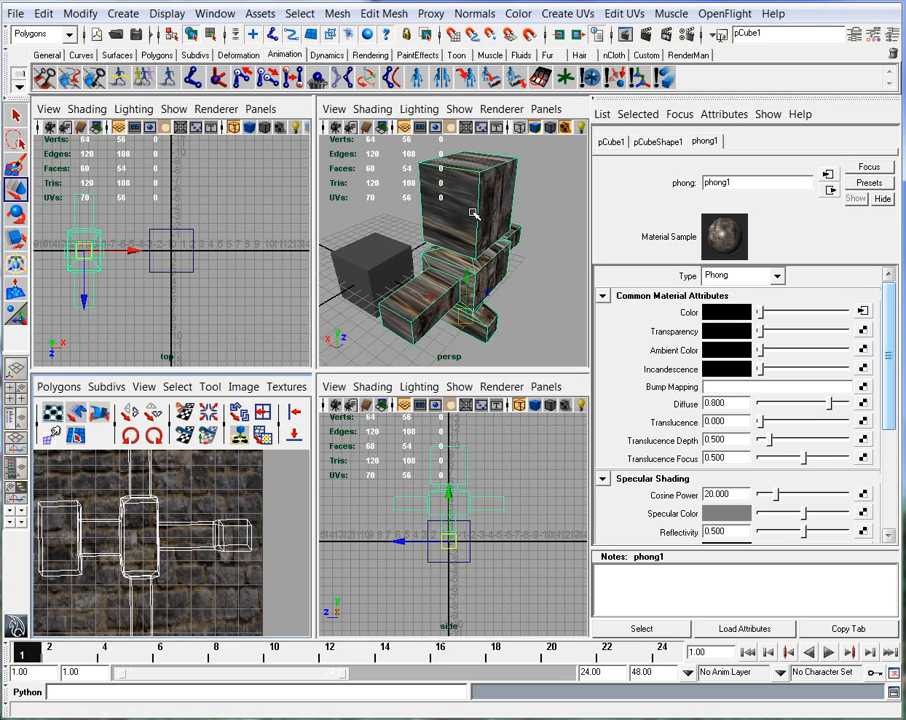
pyautogui.moveTo(451, 189); pyautogui.dragTo(451, 213, button='right')
pyautogui.click(451, 214)
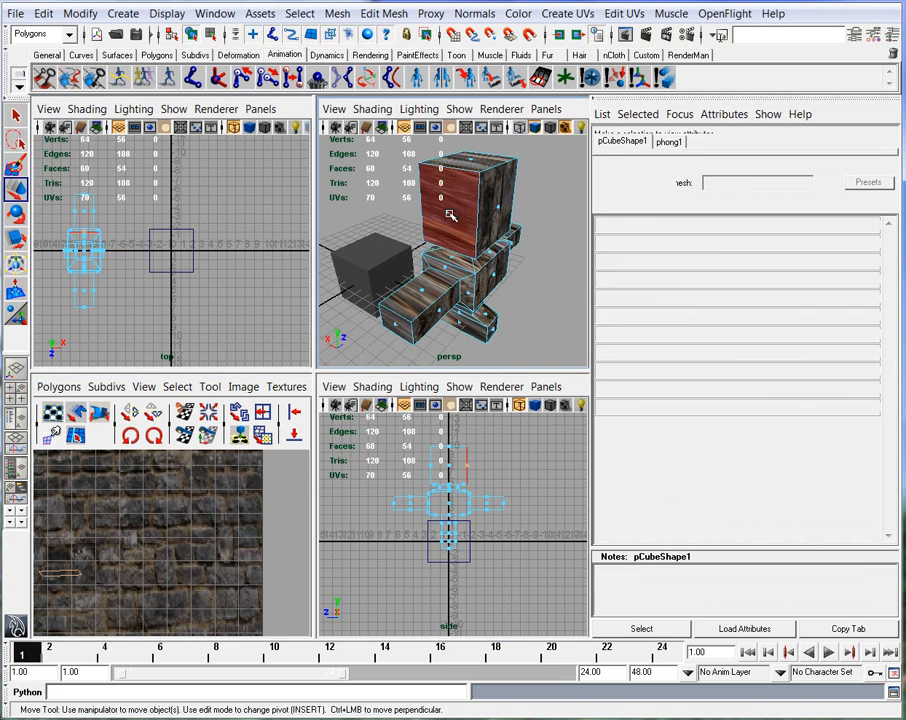
pyautogui.scroll(6, 62, 533)
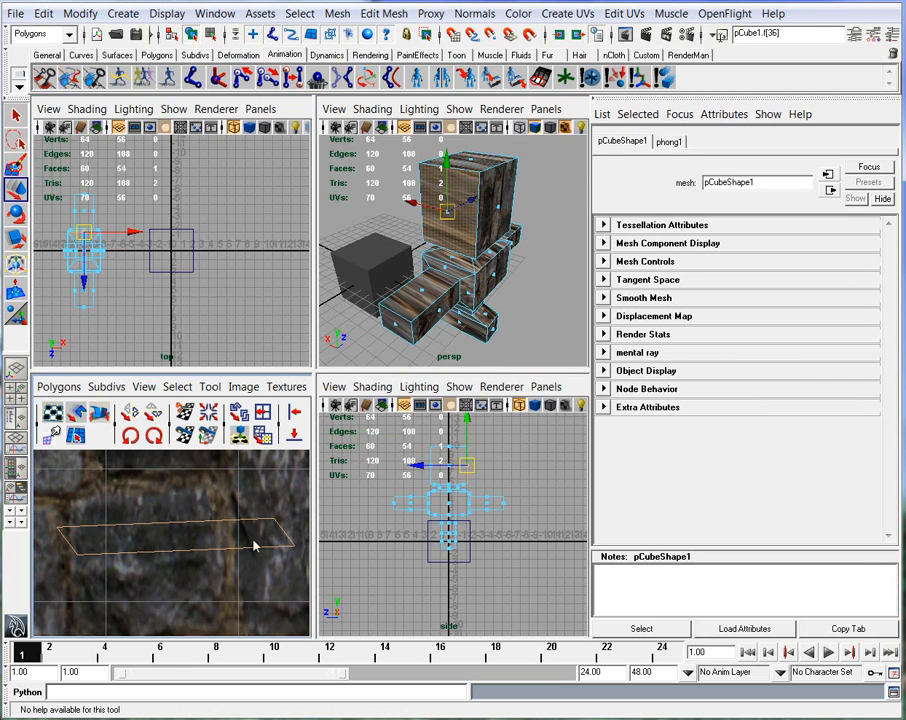
pyautogui.press('f')
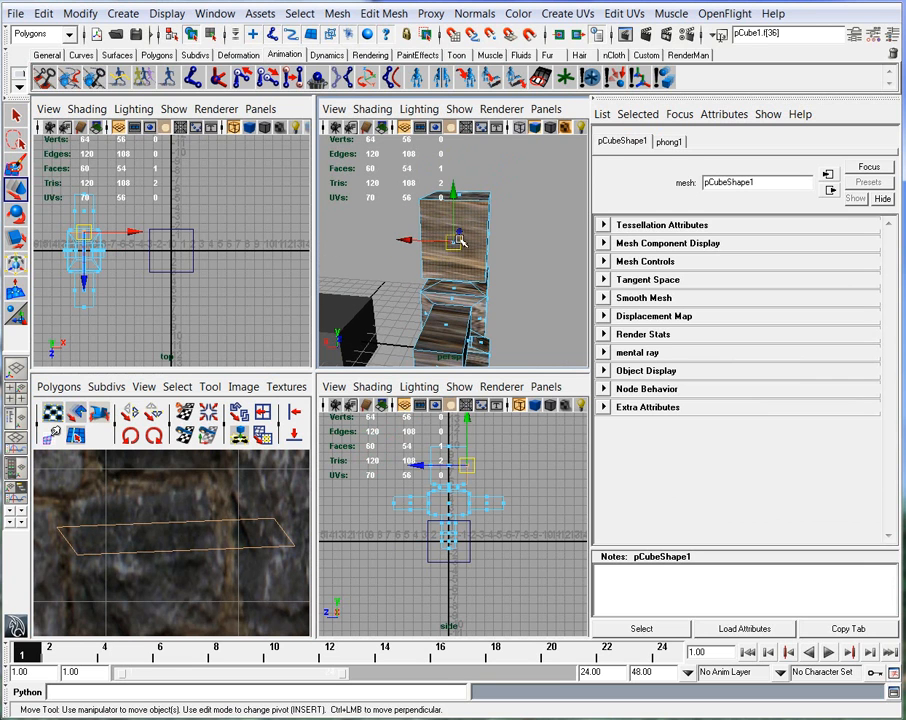
# Clear the face selection and compare the whole UV layout over the stone image with the texture on the figure's sides
pyautogui.click(527, 272)
pyautogui.keyDown('alt'); pyautogui.moveTo(258, 518); pyautogui.dragTo(78, 493, button='right'); pyautogui.keyUp('alt')
pyautogui.keyDown('alt'); pyautogui.moveTo(546, 314); pyautogui.dragTo(484, 318); pyautogui.keyUp('alt')
pyautogui.moveTo(484, 318)
pyautogui.keyDown('alt'); pyautogui.mouseDown(button='middle')
pyautogui.moveTo(485, 286)
pyautogui.moveTo(486, 313)
pyautogui.mouseUp(button='middle'); pyautogui.keyUp('alt')
pyautogui.keyDown('alt'); pyautogui.moveTo(486, 313); pyautogui.dragTo(270, 250); pyautogui.keyUp('alt')
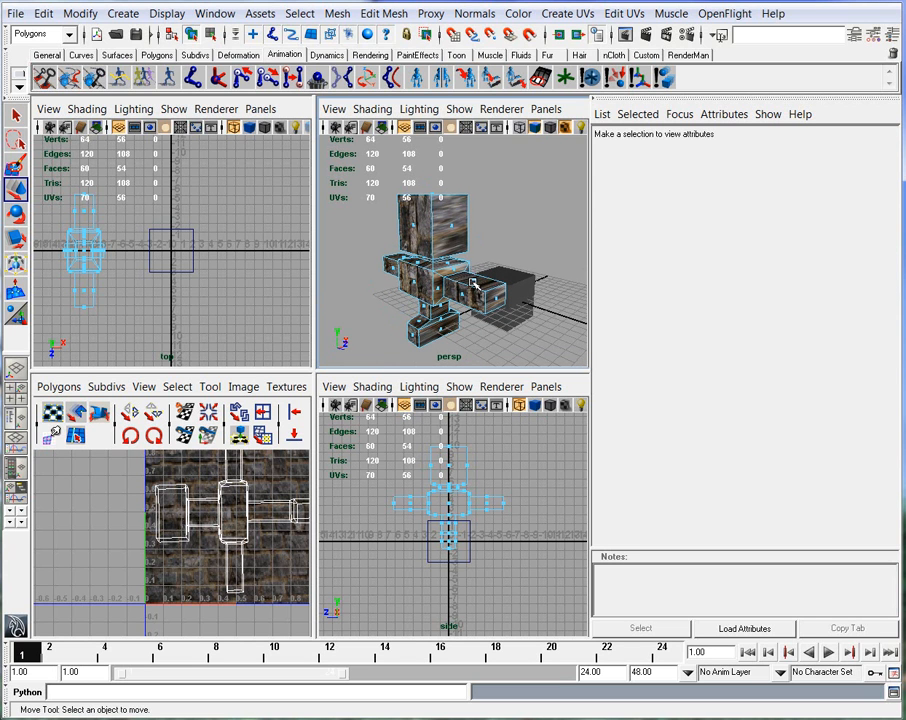
pyautogui.keyDown('alt'); pyautogui.moveTo(409, 259); pyautogui.dragTo(534, 247); pyautogui.keyUp('alt')
pyautogui.keyDown('alt'); pyautogui.moveTo(247, 473); pyautogui.dragTo(212, 504, button='middle'); pyautogui.keyUp('alt')
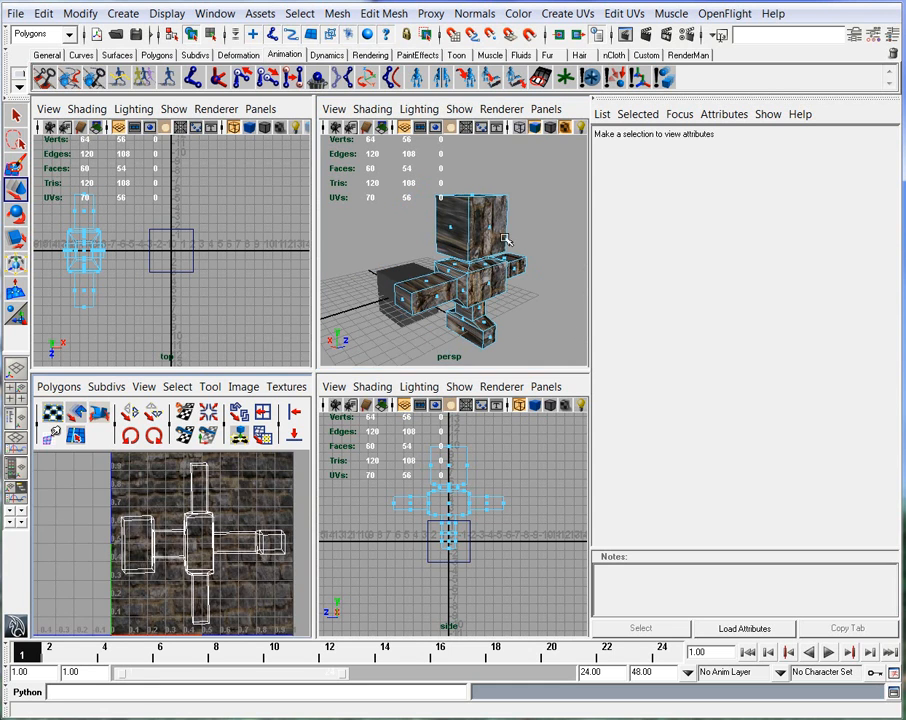
# Select the faces of the figure's head and apply Planar Mapping to them
pyautogui.press('space')
pyautogui.keyDown('alt'); pyautogui.moveTo(505, 314); pyautogui.dragTo(381, 360); pyautogui.keyUp('alt')
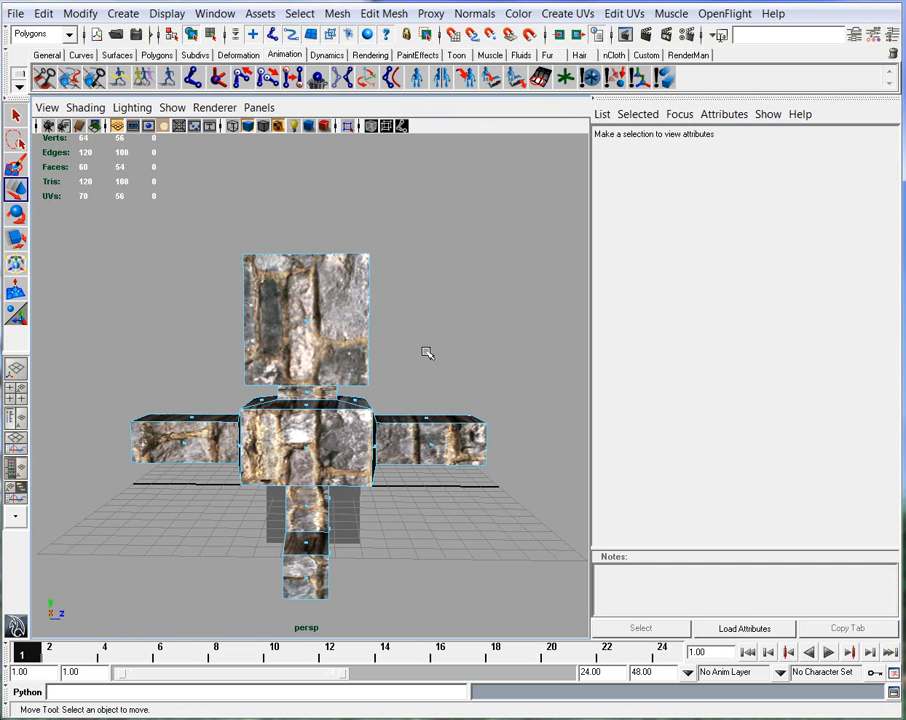
pyautogui.moveTo(168, 225); pyautogui.dragTo(166, 227)
pyautogui.keyDown('alt'); pyautogui.moveTo(364, 344); pyautogui.dragTo(398, 400); pyautogui.keyUp('alt')
pyautogui.keyDown('alt'); pyautogui.moveTo(262, 408); pyautogui.dragTo(210, 372); pyautogui.keyUp('alt')
pyautogui.click(570, 14)
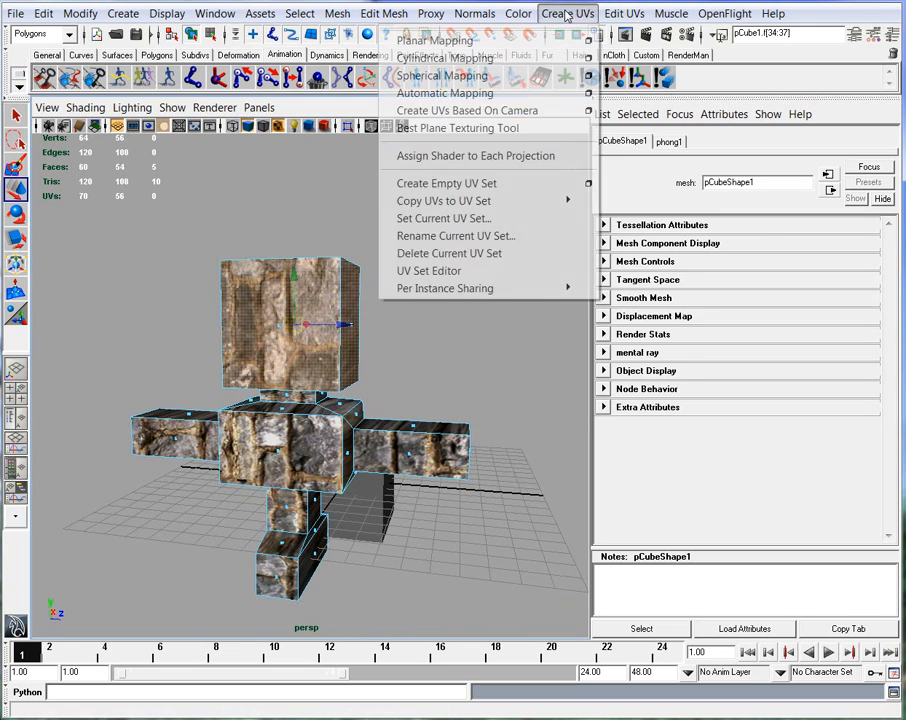
pyautogui.click(418, 46)
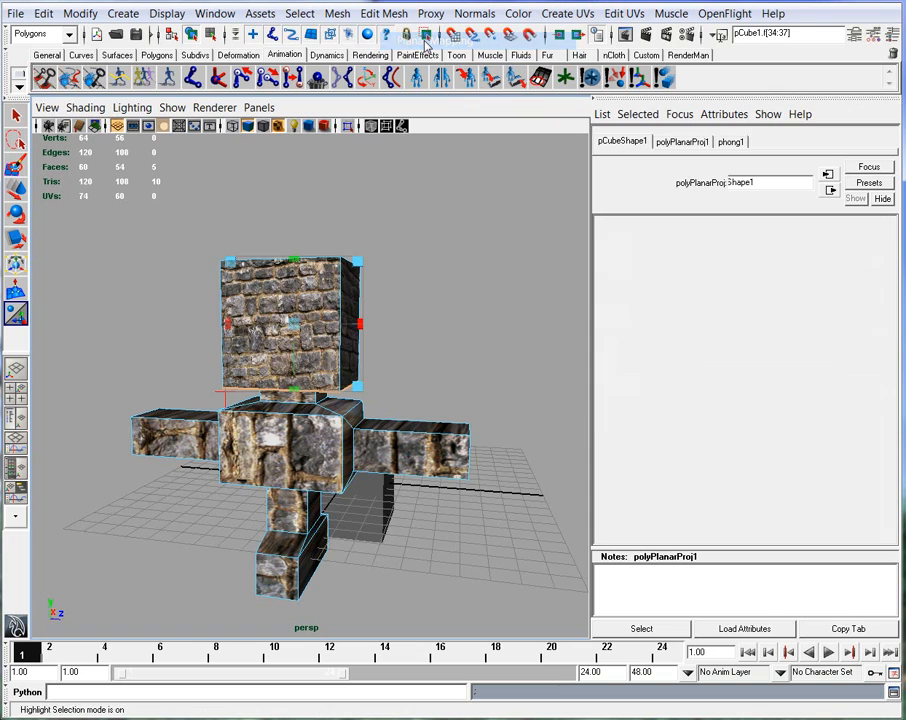
# Examine the stone texture on the planar-mapped head from the front and both sides
pyautogui.keyDown('alt'); pyautogui.moveTo(188, 368); pyautogui.dragTo(320, 430, button='right'); pyautogui.keyUp('alt')
pyautogui.keyDown('alt'); pyautogui.moveTo(320, 430); pyautogui.dragTo(333, 410); pyautogui.keyUp('alt')
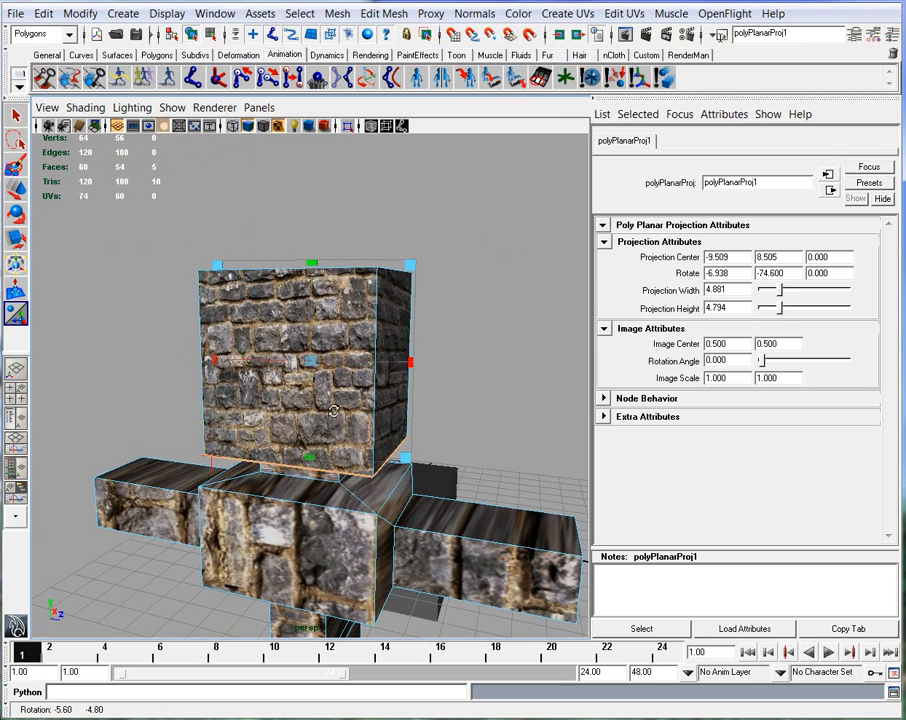
pyautogui.moveTo(341, 419)
pyautogui.keyDown('alt'); pyautogui.mouseDown(button='middle')
pyautogui.moveTo(317, 418)
pyautogui.moveTo(335, 432)
pyautogui.mouseUp(button='middle'); pyautogui.keyUp('alt')
pyautogui.keyDown('alt'); pyautogui.moveTo(431, 449); pyautogui.dragTo(362, 449); pyautogui.keyUp('alt')
pyautogui.moveTo(362, 449)
pyautogui.keyDown('alt'); pyautogui.mouseDown(button='middle')
pyautogui.moveTo(394, 431)
pyautogui.moveTo(370, 450)
pyautogui.mouseUp(button='middle'); pyautogui.keyUp('alt')
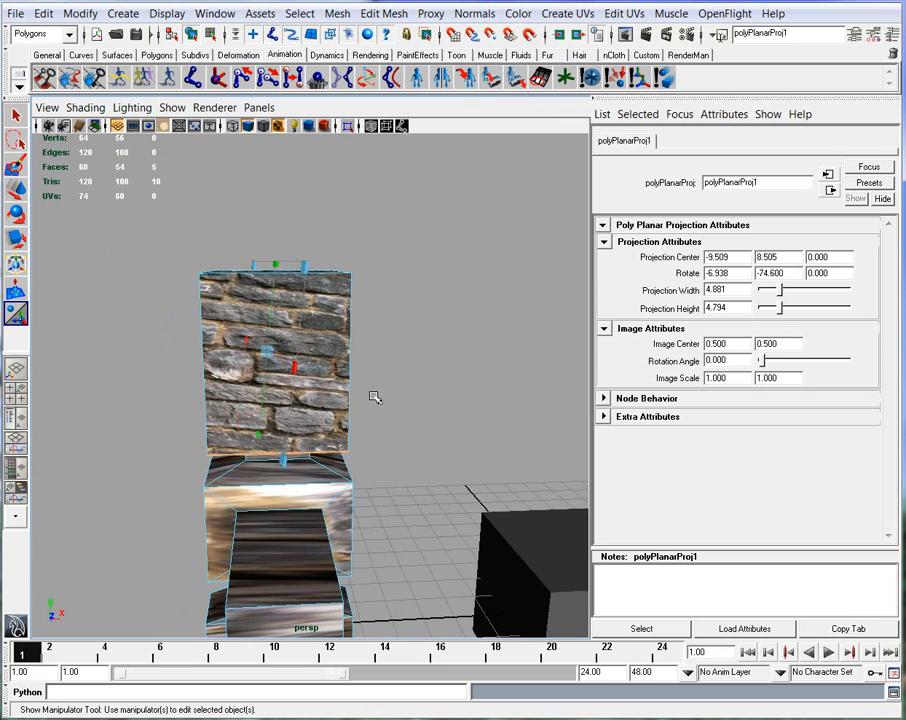
pyautogui.keyDown('alt'); pyautogui.moveTo(370, 450); pyautogui.dragTo(384, 472); pyautogui.keyUp('alt')
pyautogui.keyDown('alt'); pyautogui.moveTo(241, 373); pyautogui.dragTo(440, 392); pyautogui.keyUp('alt')
pyautogui.keyDown('alt'); pyautogui.moveTo(440, 392); pyautogui.dragTo(380, 430, button='right'); pyautogui.keyUp('alt')
pyautogui.keyDown('alt'); pyautogui.moveTo(380, 430); pyautogui.dragTo(375, 414, button='middle'); pyautogui.keyUp('alt')
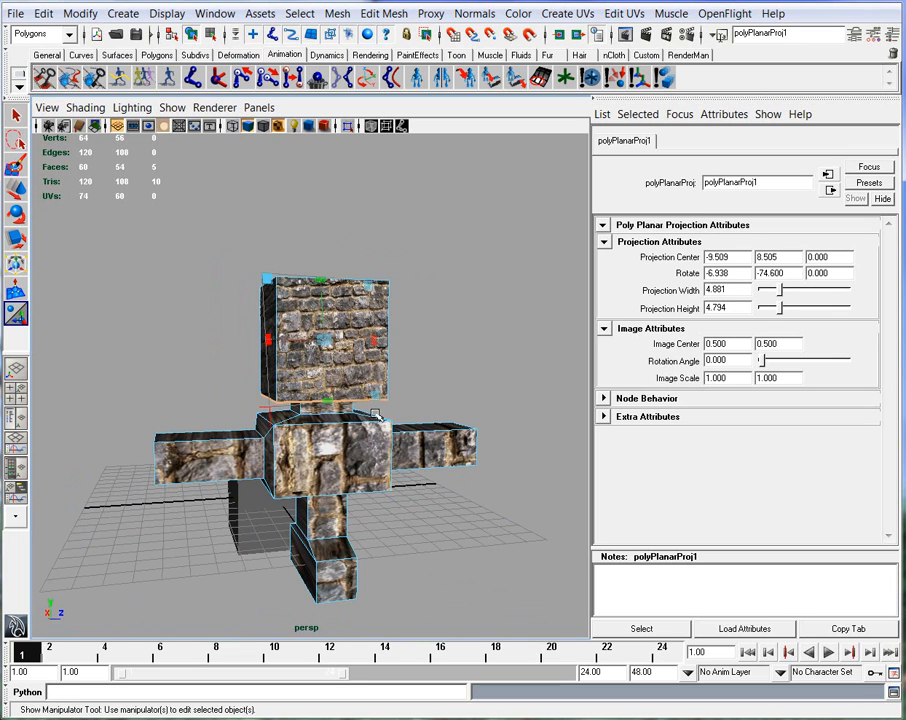
# Clear the face selection and create a polygon cube at the origin
pyautogui.click(473, 347)
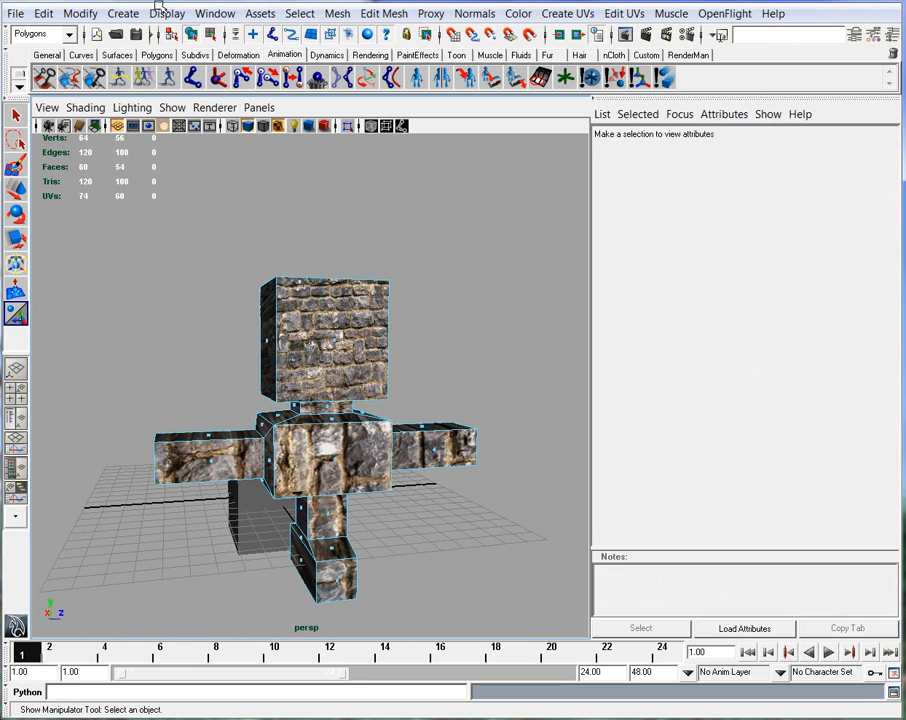
pyautogui.click(119, 13)
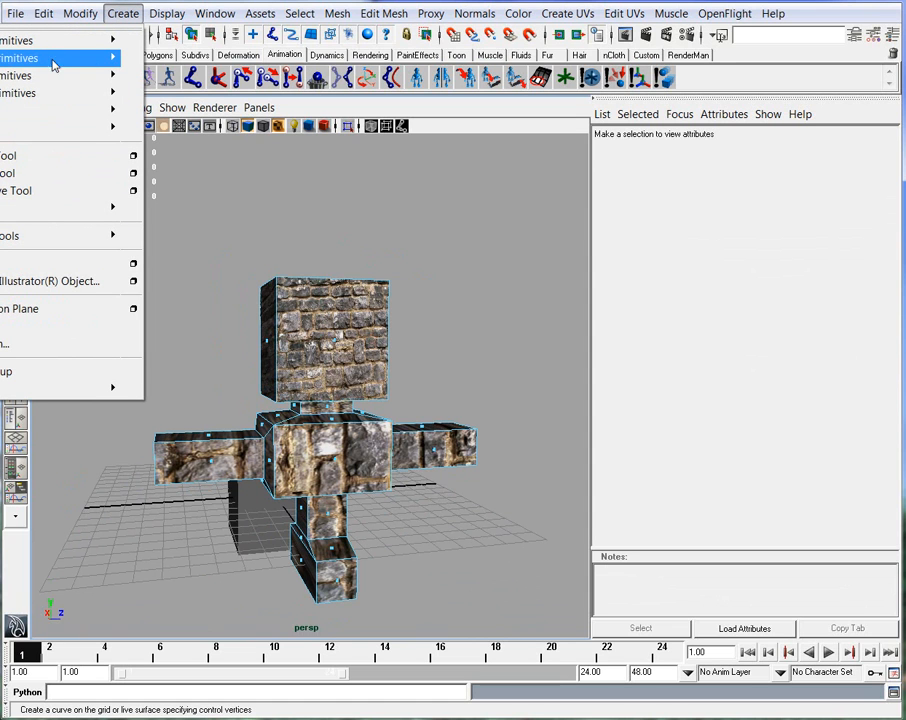
pyautogui.click(2, 75)
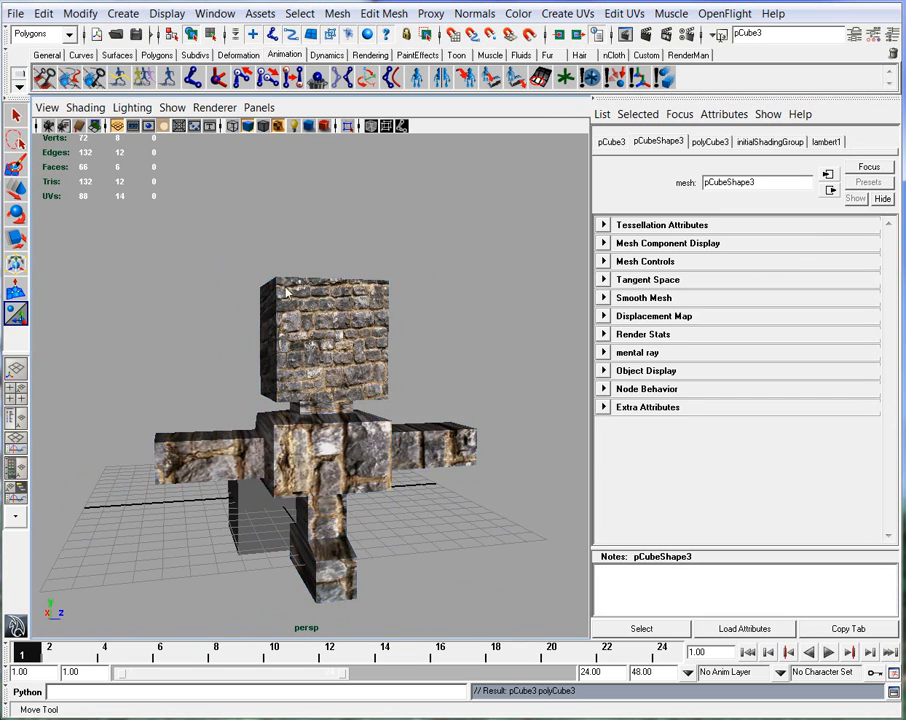
pyautogui.keyDown('alt'); pyautogui.moveTo(243, 291); pyautogui.dragTo(340, 325); pyautogui.keyUp('alt')
pyautogui.keyDown('alt'); pyautogui.moveTo(340, 325); pyautogui.dragTo(171, 259, button='right'); pyautogui.keyUp('alt')
pyautogui.keyDown('alt'); pyautogui.moveTo(171, 259); pyautogui.dragTo(205, 258, button='middle'); pyautogui.keyUp('alt')
# Scale the dark cube beside the figure up into a large room-sized box that surrounds the figure
pyautogui.press('r')
pyautogui.moveTo(270, 434); pyautogui.dragTo(570, 495)
pyautogui.moveTo(264, 374); pyautogui.dragTo(264, 292)
pyautogui.press('w')
pyautogui.keyDown('alt'); pyautogui.moveTo(300, 350); pyautogui.dragTo(500, 445, button='right'); pyautogui.keyUp('alt')
pyautogui.keyDown('alt'); pyautogui.moveTo(470, 440); pyautogui.dragTo(317, 471); pyautogui.keyUp('alt')
pyautogui.keyDown('alt'); pyautogui.moveTo(317, 471); pyautogui.dragTo(475, 443, button='middle'); pyautogui.keyUp('alt')
# Select the room box's floor face and assign the tiled lambert2 material to it from the Hypershade
pyautogui.moveTo(250, 422); pyautogui.dragTo(250, 436, button='right')
pyautogui.moveTo(586, 650); pyautogui.dragTo(585, 648)
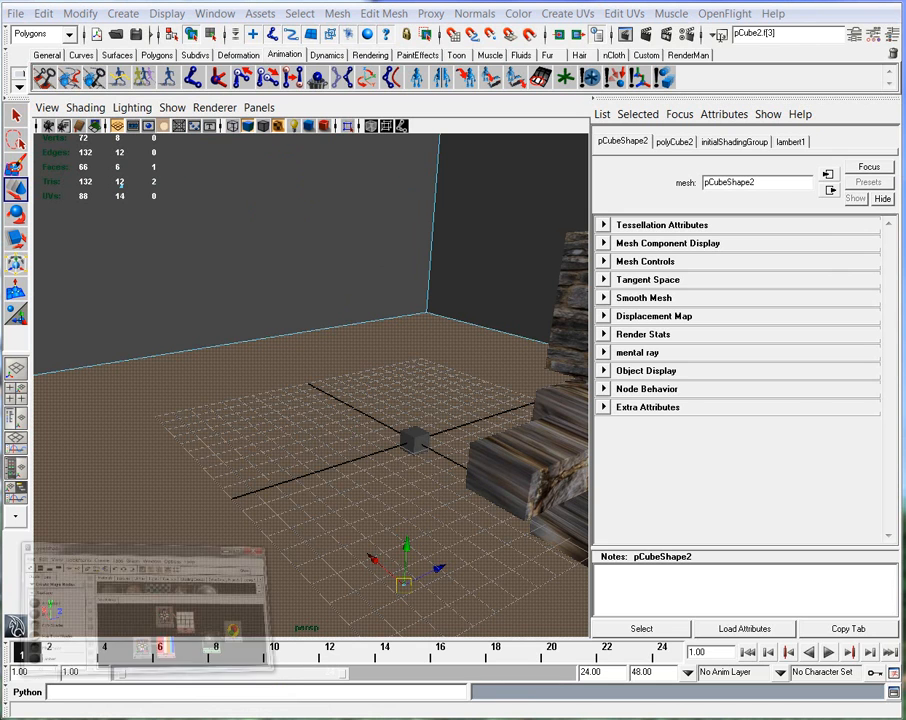
pyautogui.hotkey('alt', 'Tab')
pyautogui.moveTo(467, 373); pyautogui.dragTo(528, 253)
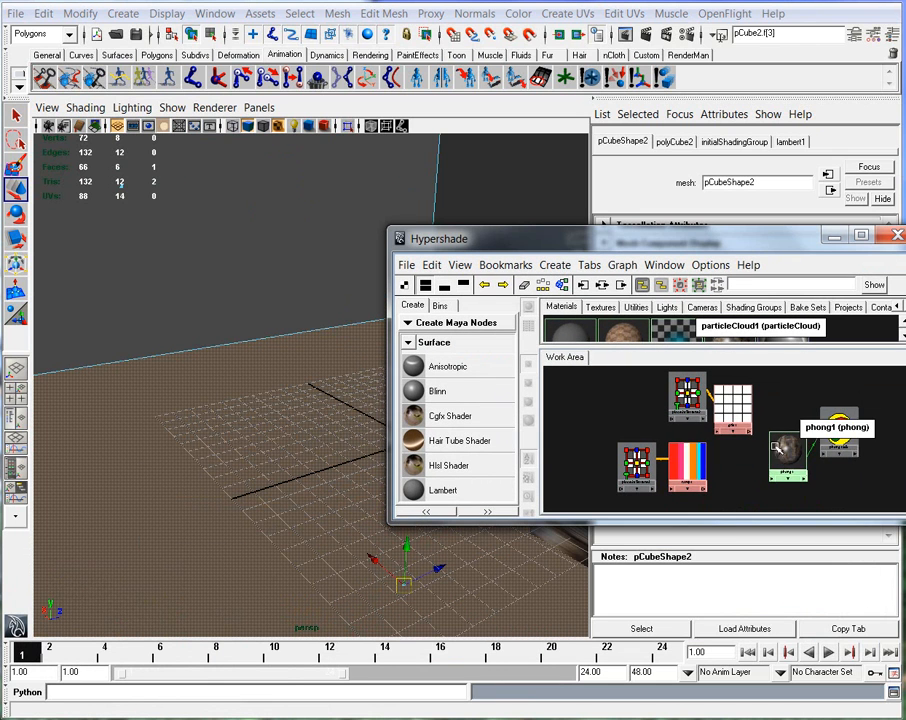
pyautogui.keyDown('alt'); pyautogui.moveTo(672, 351); pyautogui.dragTo(686, 385, button='middle'); pyautogui.keyUp('alt')
pyautogui.moveTo(689, 346); pyautogui.dragTo(689, 458)
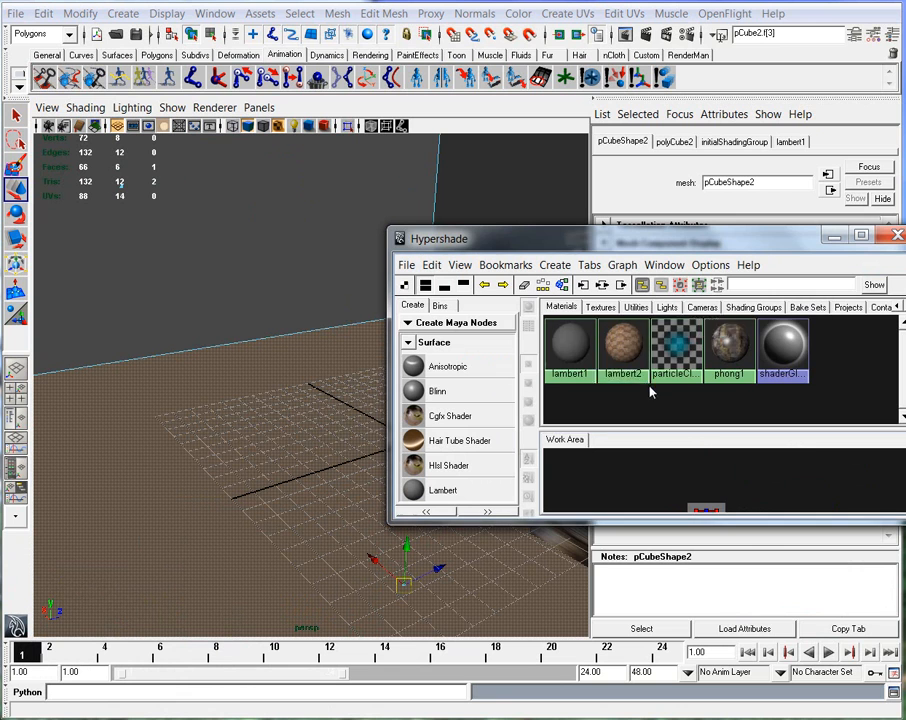
pyautogui.rightClick(622, 338)
pyautogui.click(620, 292)
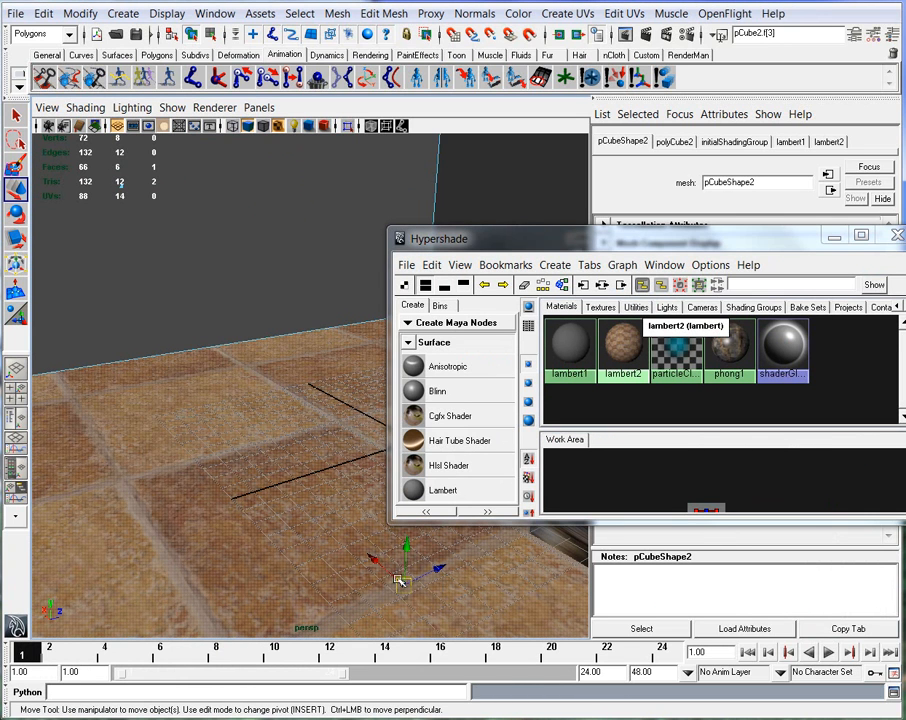
pyautogui.moveTo(617, 346); pyautogui.dragTo(607, 305, button='right')
# Examine the tile texture on the room's floor face from underneath the box
pyautogui.moveTo(683, 239); pyautogui.dragTo(773, 286)
pyautogui.keyDown('alt'); pyautogui.moveTo(407, 404); pyautogui.dragTo(421, 412, button='middle'); pyautogui.keyUp('alt')
pyautogui.keyDown('alt'); pyautogui.moveTo(421, 412); pyautogui.dragTo(354, 394); pyautogui.keyUp('alt')
pyautogui.keyDown('alt'); pyautogui.moveTo(354, 394); pyautogui.dragTo(224, 336, button='right'); pyautogui.keyUp('alt')
pyautogui.keyDown('alt'); pyautogui.moveTo(224, 336); pyautogui.dragTo(249, 388); pyautogui.keyUp('alt')
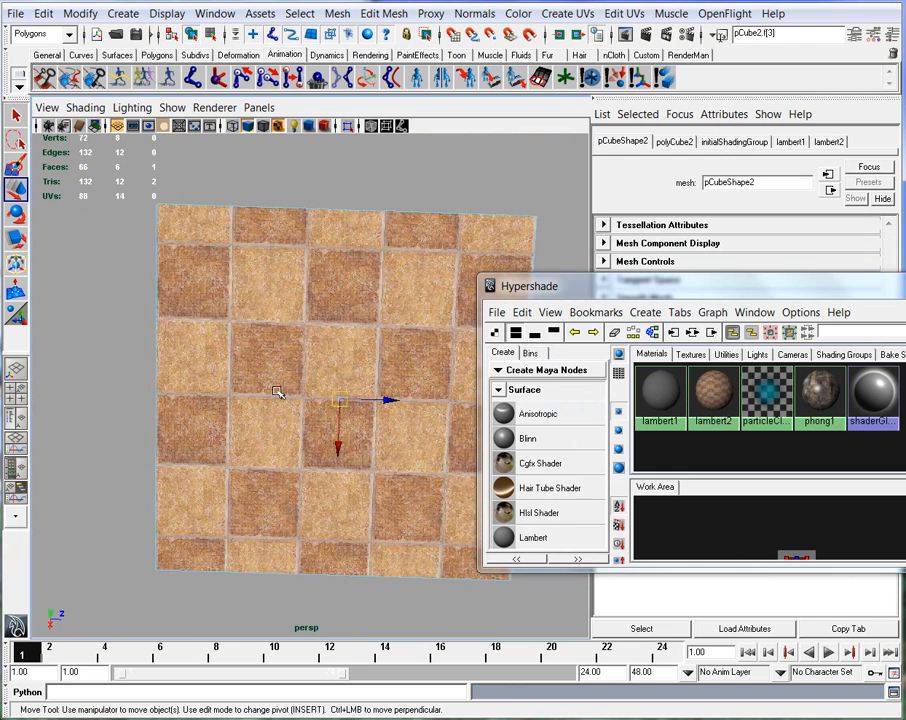
pyautogui.press('space')
pyautogui.press('space')
pyautogui.keyDown('alt'); pyautogui.moveTo(306, 314); pyautogui.dragTo(323, 325); pyautogui.keyUp('alt')
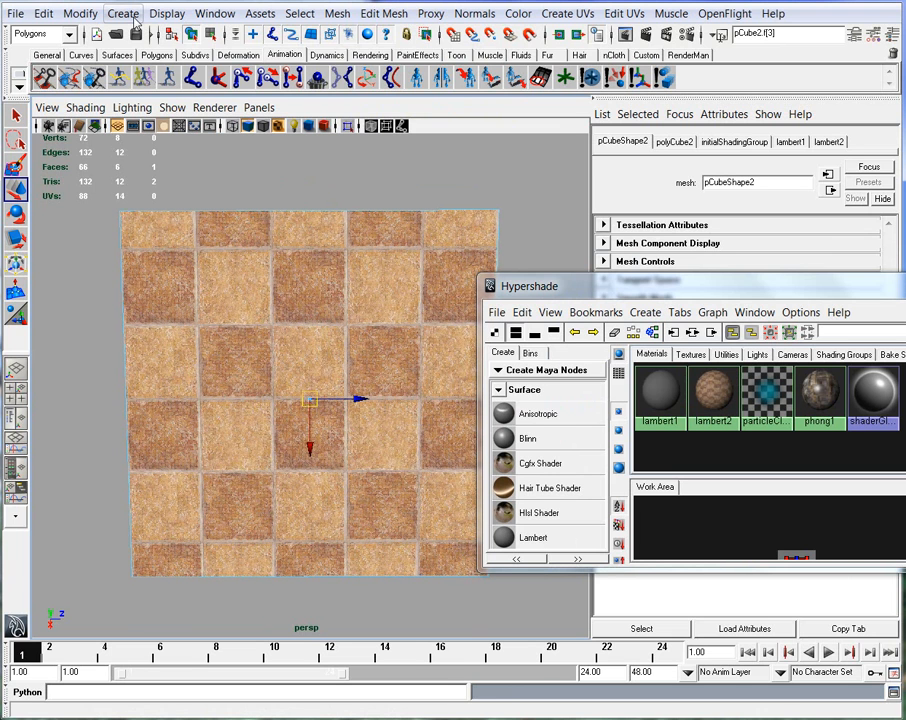
# Turn on the ViewCube display in the preferences and save the change
pyautogui.click(123, 14)
pyautogui.moveTo(200, 18)
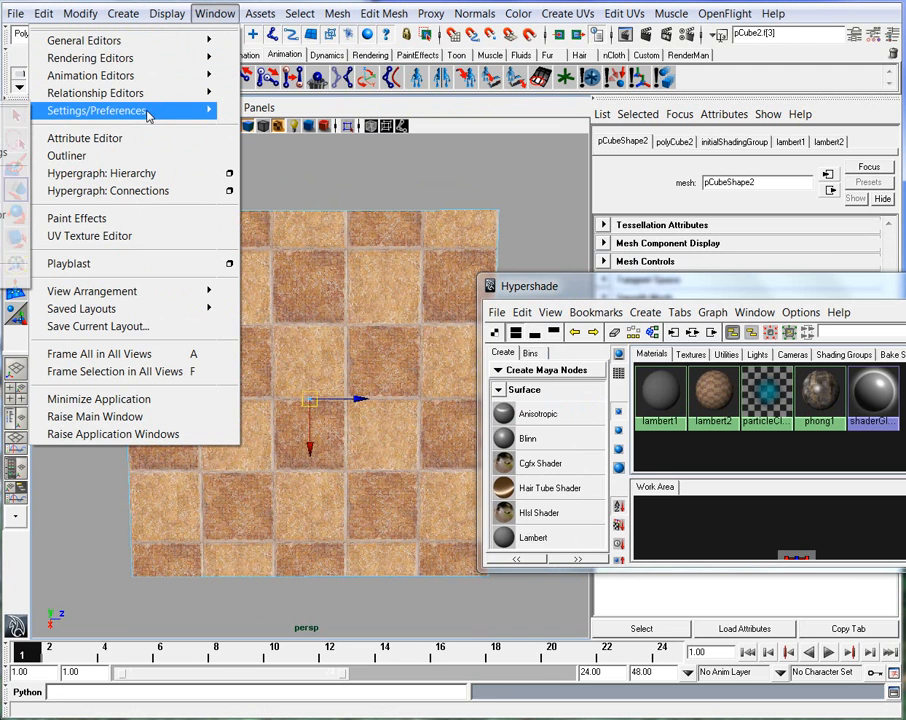
pyautogui.moveTo(149, 116)
pyautogui.click(13, 120)
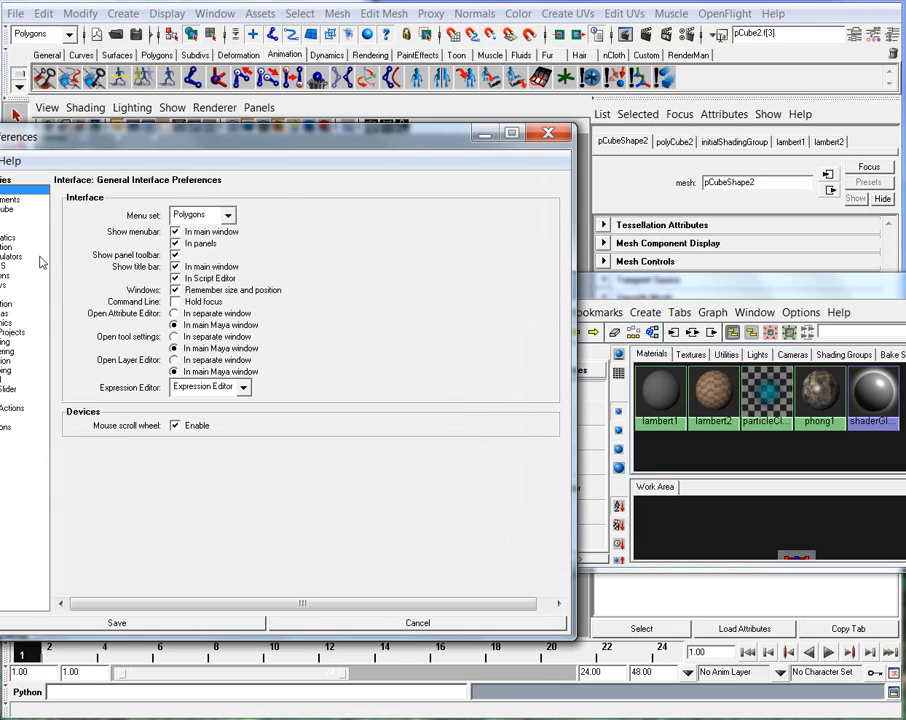
pyautogui.moveTo(55, 141); pyautogui.dragTo(133, 133)
pyautogui.click(73, 201)
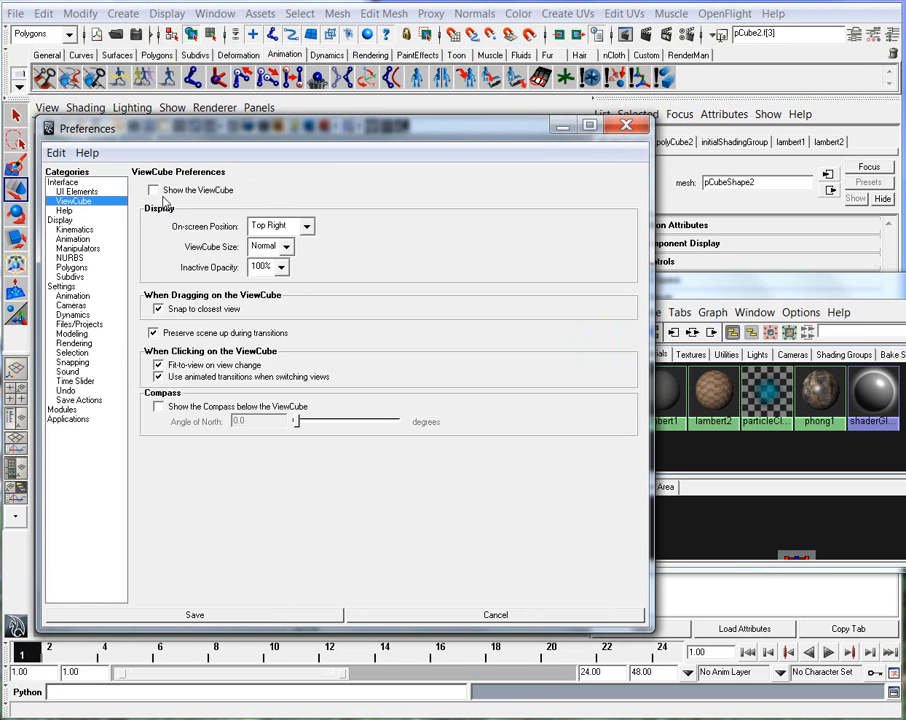
pyautogui.click(307, 616)
# Apply Planar Mapping to the floor face from the bottom view, enlarging the projection beyond the face's edges
pyautogui.click(548, 177)
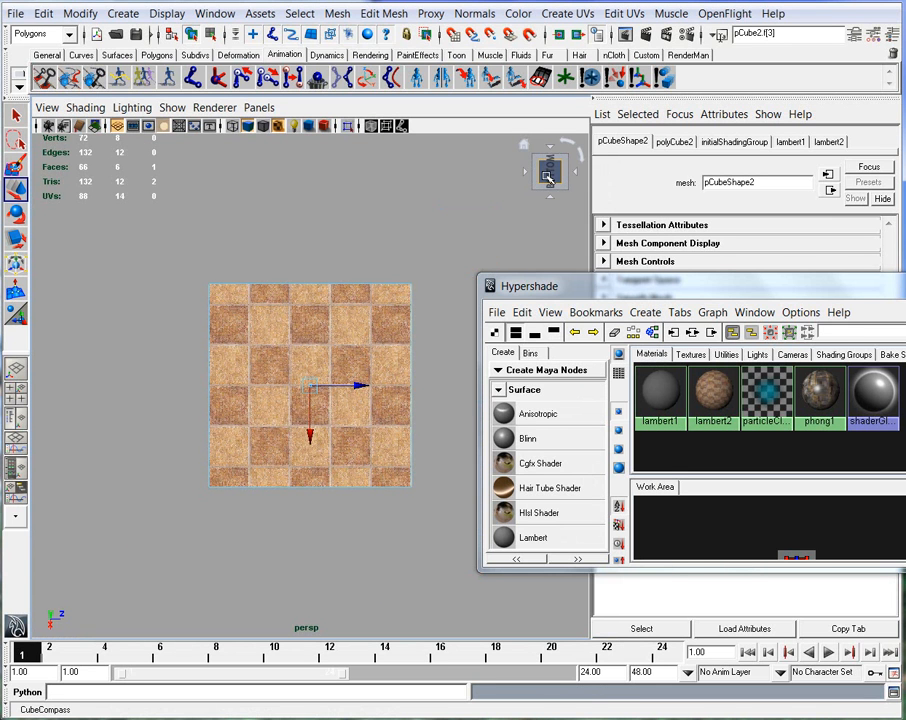
pyautogui.click(567, 14)
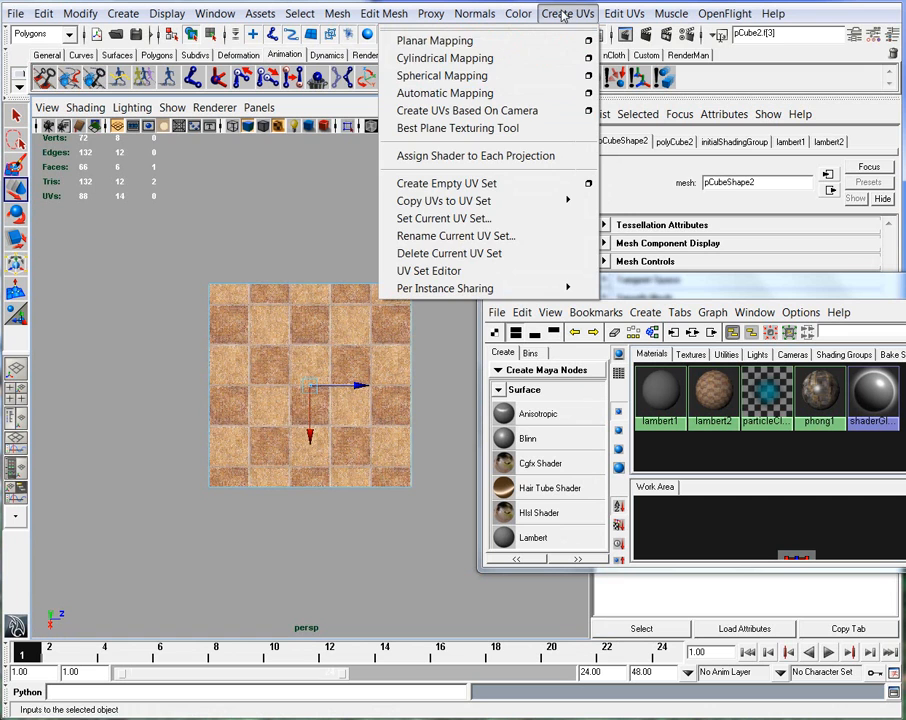
pyautogui.click(470, 39)
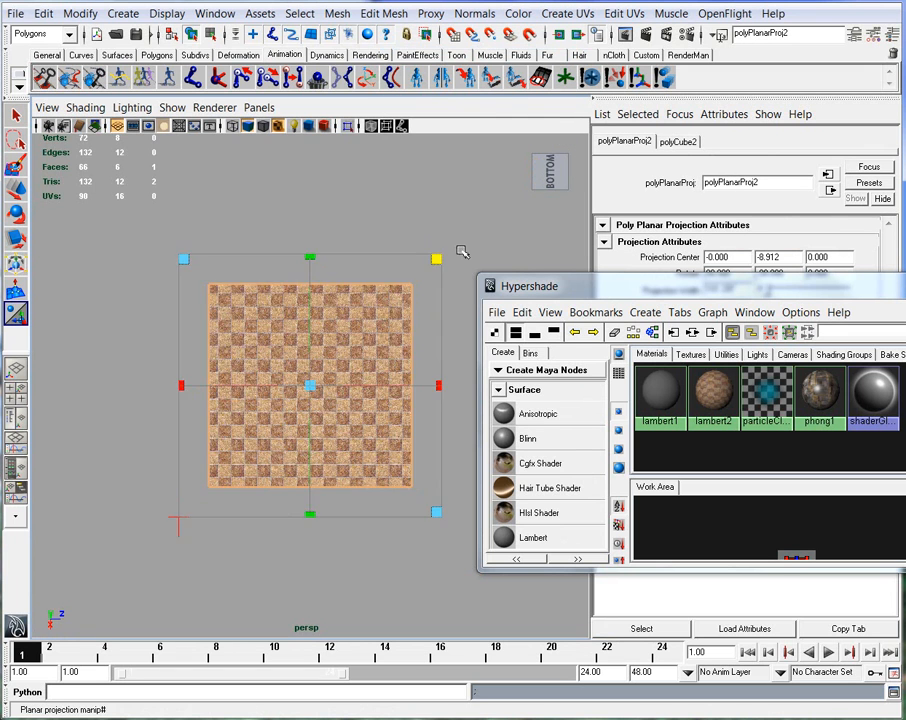
pyautogui.keyDown('alt'); pyautogui.moveTo(432, 291); pyautogui.dragTo(412, 443); pyautogui.keyUp('alt')
pyautogui.keyDown('alt'); pyautogui.moveTo(412, 443); pyautogui.dragTo(530, 370, button='right'); pyautogui.keyUp('alt')
pyautogui.keyDown('alt'); pyautogui.moveTo(255, 380); pyautogui.dragTo(319, 398); pyautogui.keyUp('alt')
pyautogui.keyDown('alt'); pyautogui.moveTo(299, 386); pyautogui.dragTo(245, 316, button='middle'); pyautogui.keyUp('alt')
pyautogui.keyDown('alt'); pyautogui.moveTo(242, 316); pyautogui.dragTo(464, 322); pyautogui.keyUp('alt')
pyautogui.keyDown('alt'); pyautogui.moveTo(360, 323); pyautogui.dragTo(280, 254, button='right'); pyautogui.keyUp('alt')
pyautogui.moveTo(300, 194); pyautogui.dragTo(182, 362)
# Select the four wall faces of the room box, assign the stone phong1 material, and clear the selection
pyautogui.keyDown('alt'); pyautogui.moveTo(182, 362); pyautogui.dragTo(323, 463, button='middle'); pyautogui.keyUp('alt')
pyautogui.keyDown('alt'); pyautogui.moveTo(323, 463); pyautogui.dragTo(251, 388, button='right'); pyautogui.keyUp('alt')
pyautogui.rightClick(279, 310)
pyautogui.keyDown('alt'); pyautogui.moveTo(396, 427); pyautogui.dragTo(301, 396, button='right'); pyautogui.keyUp('alt')
pyautogui.rightClick(292, 297)
pyautogui.click(88, 320)
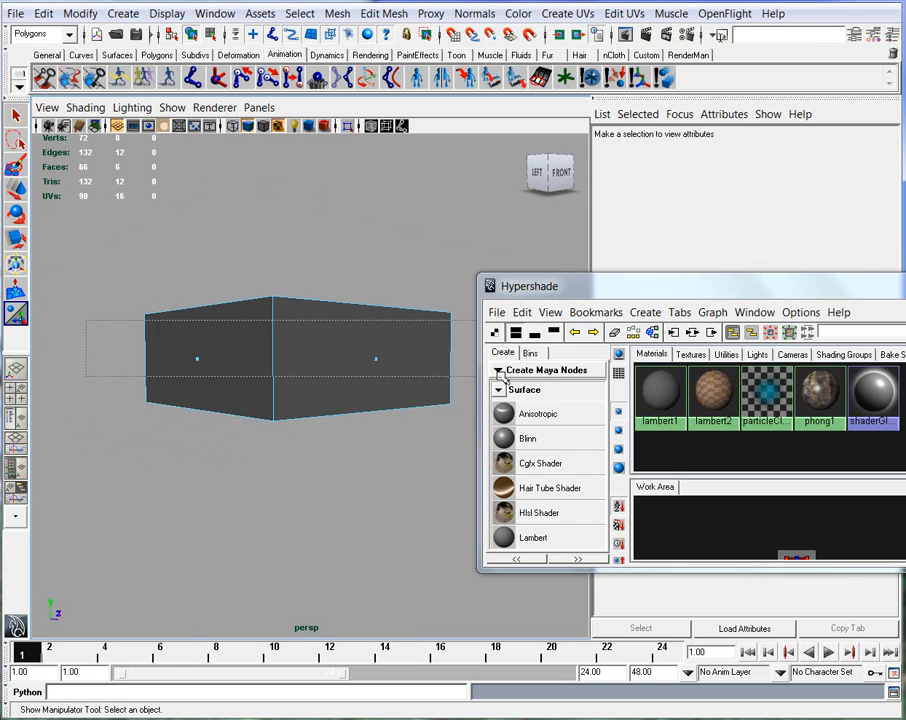
pyautogui.moveTo(463, 376); pyautogui.dragTo(463, 376)
pyautogui.keyDown('alt'); pyautogui.moveTo(338, 376); pyautogui.dragTo(421, 425); pyautogui.keyUp('alt')
pyautogui.moveTo(816, 398); pyautogui.dragTo(775, 298, button='right')
pyautogui.keyDown('alt'); pyautogui.moveTo(284, 427); pyautogui.dragTo(398, 466); pyautogui.keyUp('alt')
pyautogui.click(362, 545)
# Select the room's front and back wall faces in wireframe display and align the view to the back
pyautogui.keyDown('alt'); pyautogui.moveTo(124, 481); pyautogui.dragTo(287, 479, button='middle'); pyautogui.keyUp('alt')
pyautogui.keyDown('alt'); pyautogui.moveTo(270, 481); pyautogui.dragTo(384, 483); pyautogui.keyUp('alt')
pyautogui.keyDown('alt'); pyautogui.moveTo(384, 483); pyautogui.dragTo(302, 459, button='right'); pyautogui.keyUp('alt')
pyautogui.moveTo(300, 458)
pyautogui.keyDown('alt'); pyautogui.mouseDown()
pyautogui.moveTo(331, 458)
pyautogui.moveTo(308, 463)
pyautogui.mouseUp(); pyautogui.keyUp('alt')
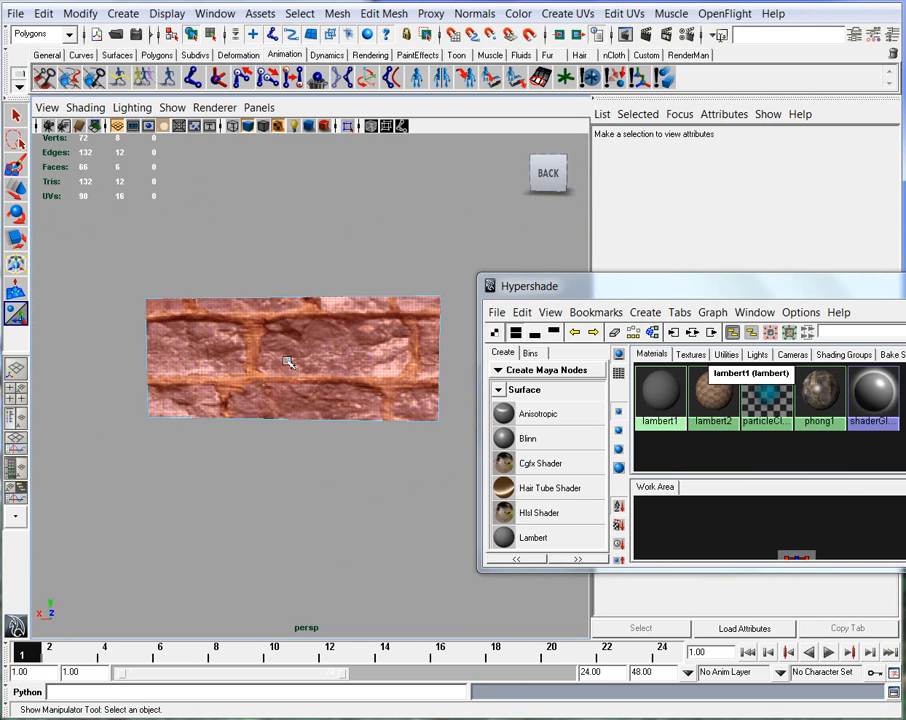
pyautogui.click(289, 364)
pyautogui.keyDown('alt'); pyautogui.moveTo(251, 425); pyautogui.dragTo(211, 483); pyautogui.keyUp('alt')
pyautogui.press('t')
pyautogui.press('4')
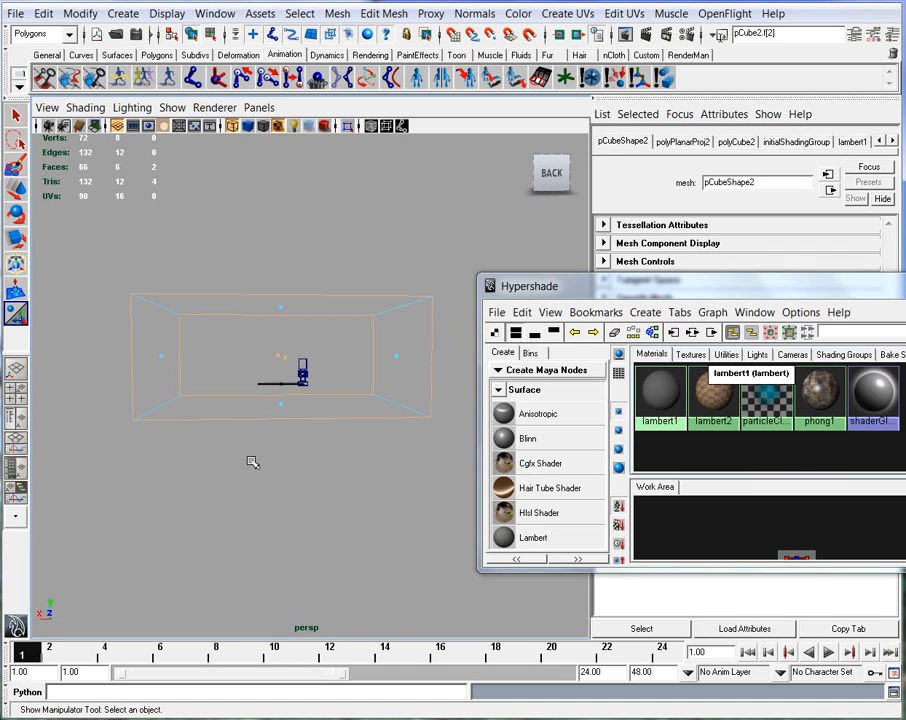
pyautogui.click(541, 174)
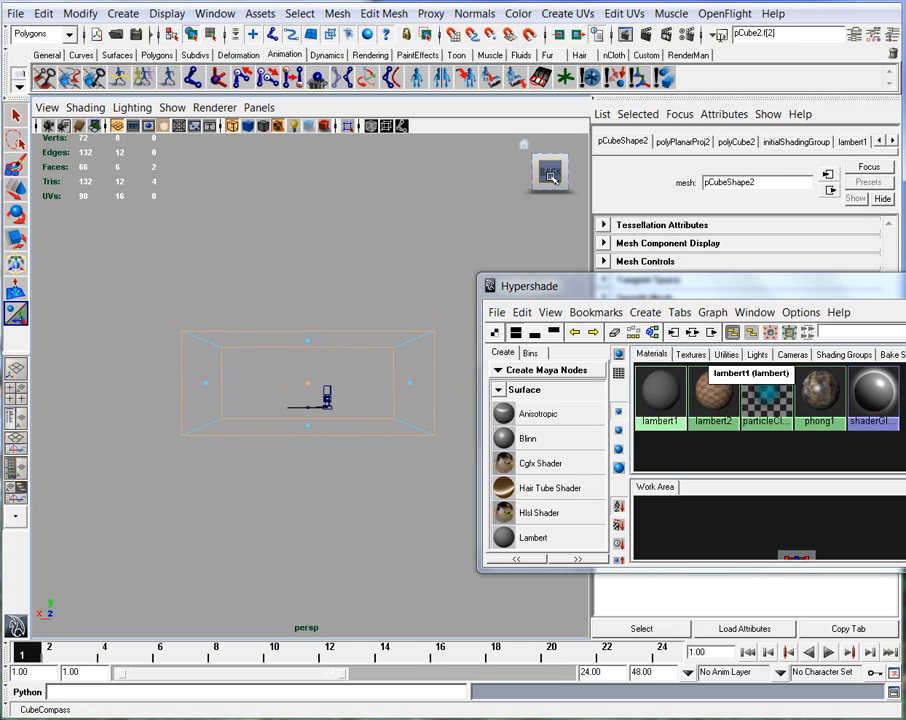
# Apply Planar Mapping to the front and back walls and scale the projection down for smaller stones
pyautogui.click(556, 17)
pyautogui.click(456, 40)
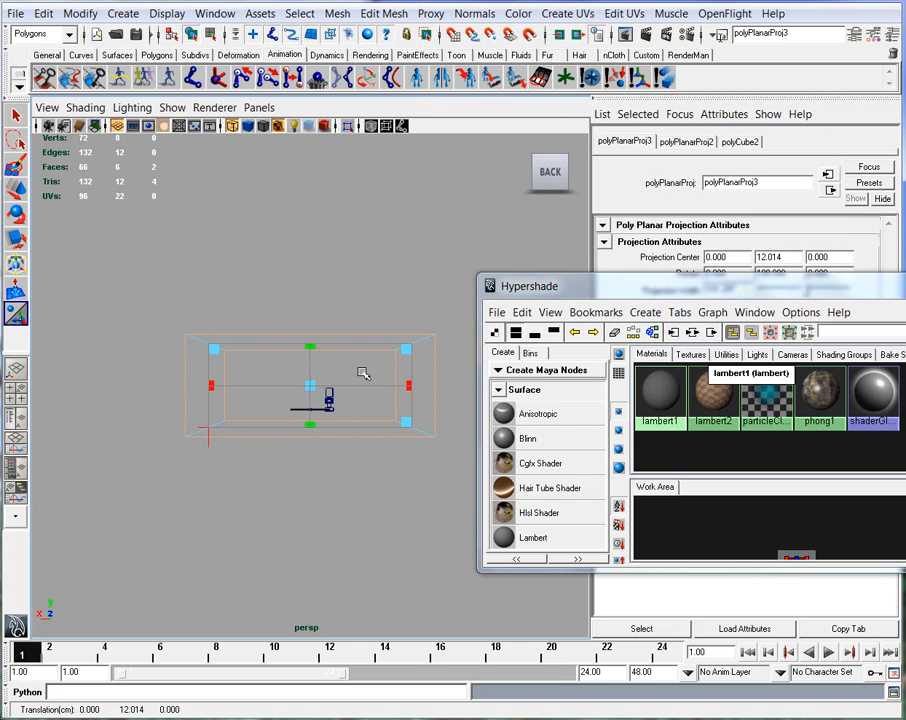
pyautogui.press('6')
pyautogui.keyDown('alt'); pyautogui.moveTo(295, 438); pyautogui.dragTo(348, 459, button='right'); pyautogui.keyUp('alt')
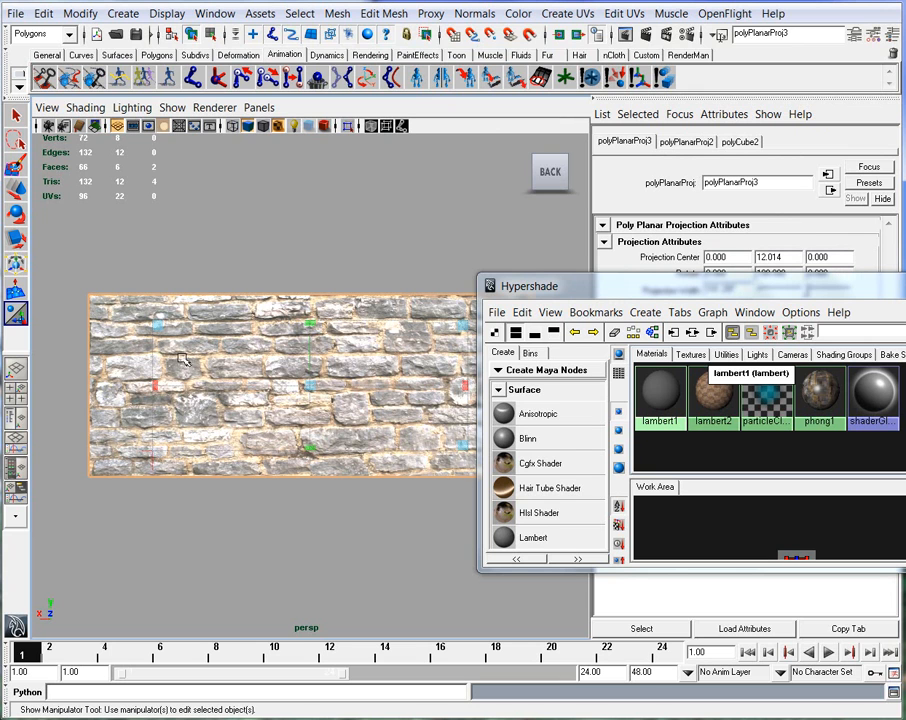
pyautogui.moveTo(160, 326); pyautogui.dragTo(240, 536)
# Select the room's left and right wall faces and align the view to the right side
pyautogui.keyDown('alt'); pyautogui.moveTo(360, 545); pyautogui.dragTo(332, 528, button='right'); pyautogui.keyUp('alt')
pyautogui.keyDown('alt'); pyautogui.moveTo(332, 528); pyautogui.dragTo(337, 523); pyautogui.keyUp('alt')
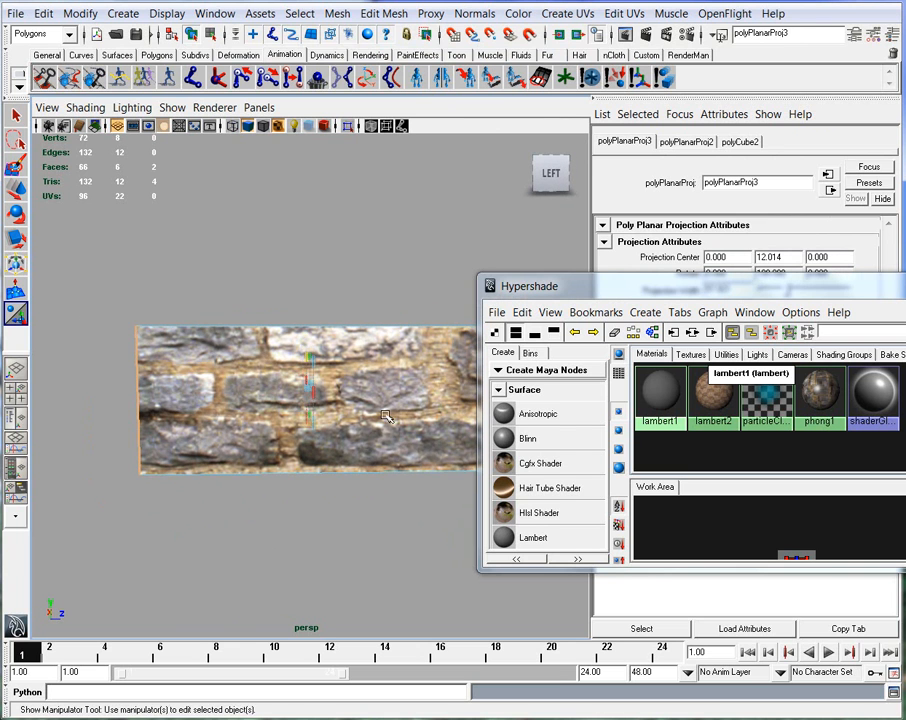
pyautogui.click(387, 415)
pyautogui.click(321, 400)
pyautogui.keyDown('alt'); pyautogui.moveTo(318, 465); pyautogui.dragTo(232, 482); pyautogui.keyUp('alt')
pyautogui.click(558, 175)
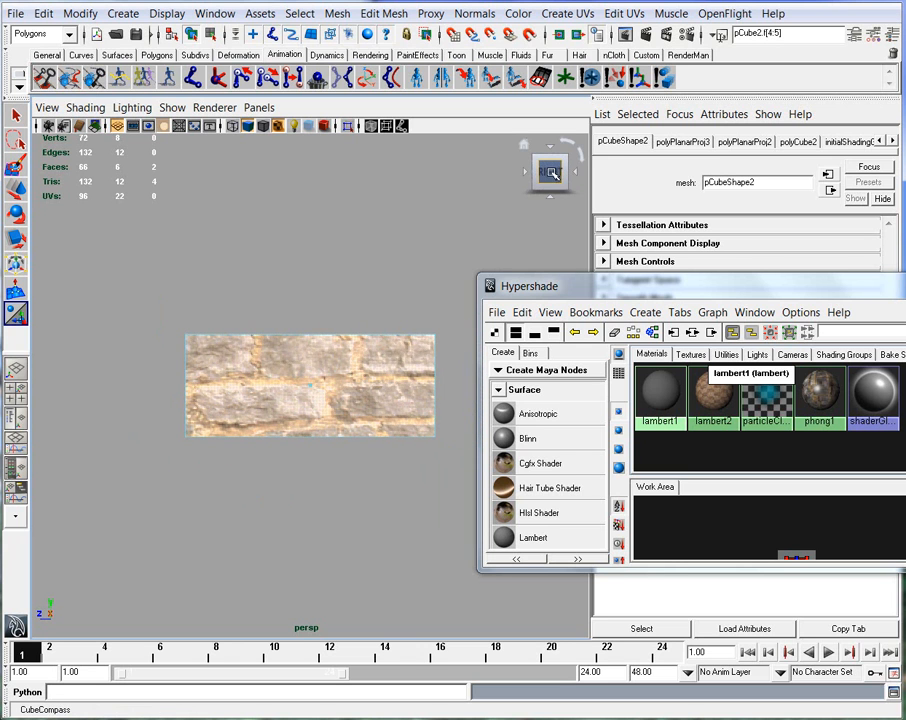
# Apply Planar Mapping to the left and right walls and scale the projection down to match the other walls
pyautogui.click(568, 13)
pyautogui.click(425, 40)
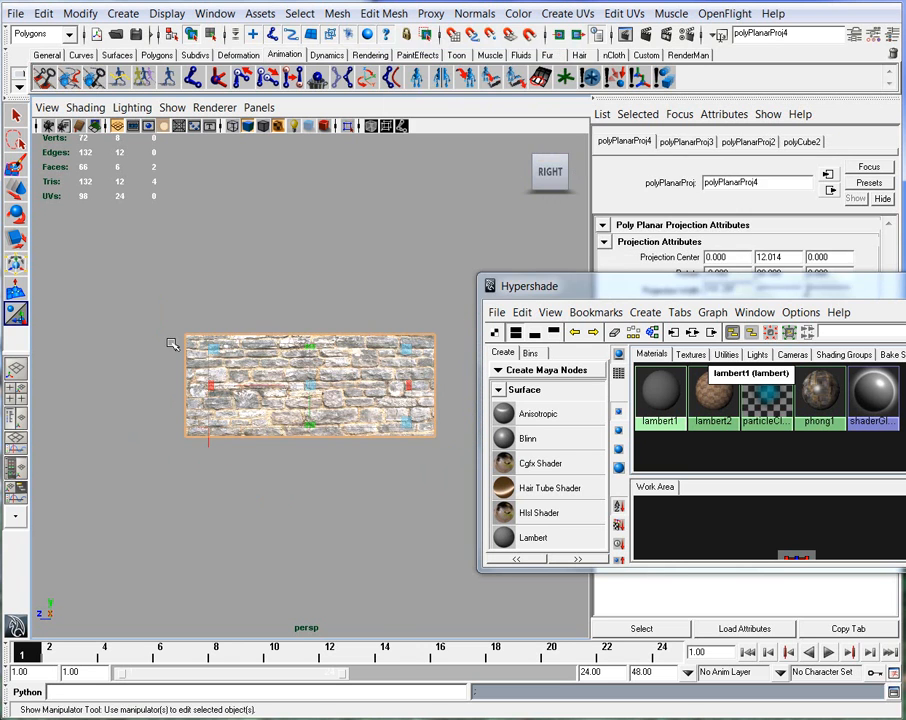
pyautogui.moveTo(211, 348); pyautogui.dragTo(230, 386)
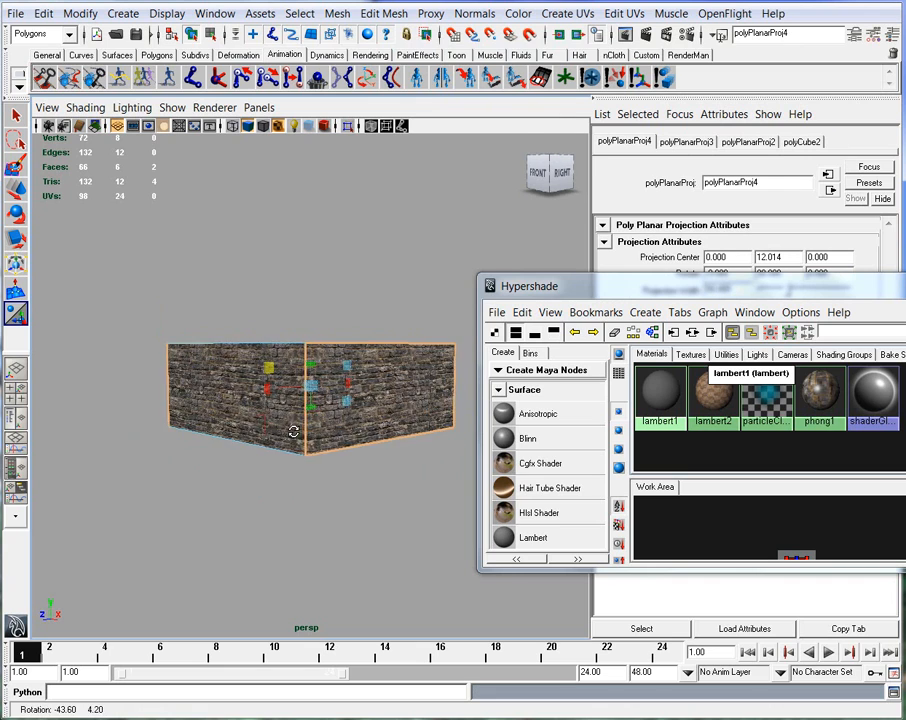
pyautogui.keyDown('alt'); pyautogui.moveTo(230, 386); pyautogui.dragTo(220, 383, button='right'); pyautogui.keyUp('alt')
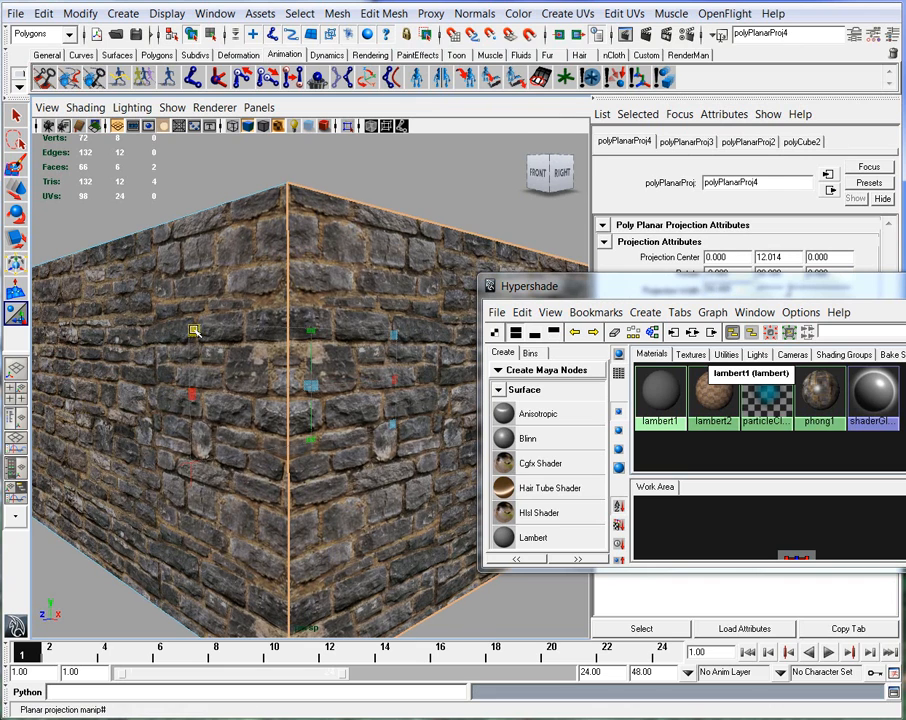
# Clear the face selection and examine the stone walls and tiled floor from inside the room
pyautogui.keyDown('alt'); pyautogui.moveTo(307, 391); pyautogui.dragTo(193, 423); pyautogui.keyUp('alt')
pyautogui.click(285, 281)
pyautogui.keyDown('alt'); pyautogui.moveTo(193, 423); pyautogui.dragTo(266, 412, button='right'); pyautogui.keyUp('alt')
pyautogui.keyDown('alt'); pyautogui.moveTo(266, 412); pyautogui.dragTo(285, 437); pyautogui.keyUp('alt')
pyautogui.keyDown('alt'); pyautogui.moveTo(285, 437); pyautogui.dragTo(309, 386, button='right'); pyautogui.keyUp('alt')
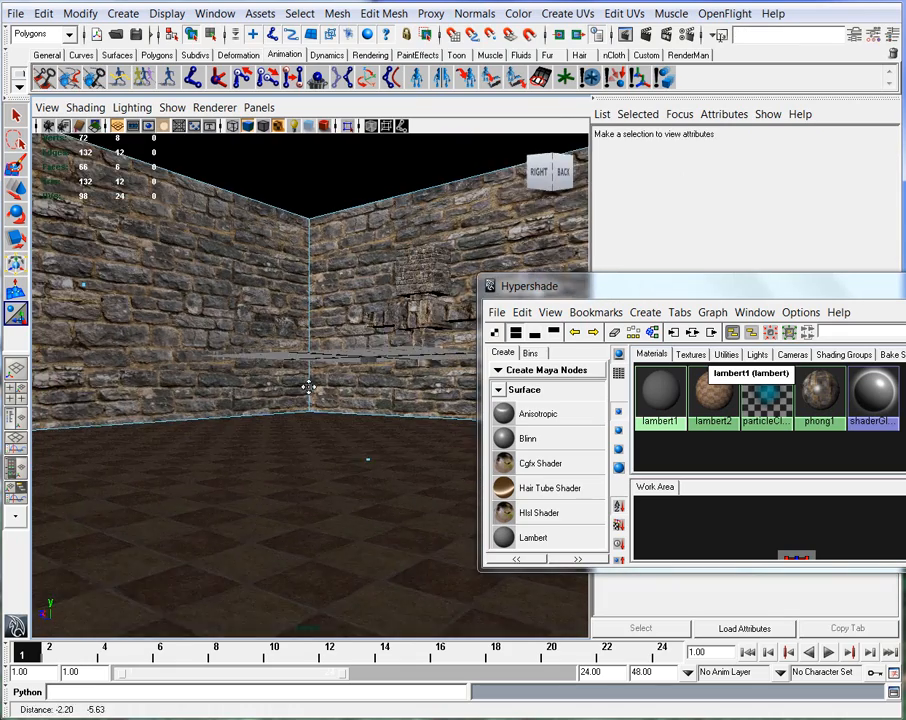
pyautogui.keyDown('alt'); pyautogui.moveTo(309, 386); pyautogui.dragTo(262, 404); pyautogui.keyUp('alt')
pyautogui.keyDown('alt'); pyautogui.moveTo(354, 418); pyautogui.dragTo(480, 408); pyautogui.keyUp('alt')
pyautogui.keyDown('alt'); pyautogui.moveTo(112, 416); pyautogui.dragTo(335, 410); pyautogui.keyUp('alt')
pyautogui.keyDown('alt'); pyautogui.moveTo(453, 371); pyautogui.dragTo(309, 444); pyautogui.keyUp('alt')
pyautogui.keyDown('alt'); pyautogui.moveTo(309, 444); pyautogui.dragTo(319, 221, button='middle'); pyautogui.keyUp('alt')
pyautogui.keyDown('alt'); pyautogui.moveTo(314, 376); pyautogui.dragTo(213, 450); pyautogui.keyUp('alt')
# Delete the stone-textured figure and the small cube at the origin from the room
pyautogui.click(217, 315)
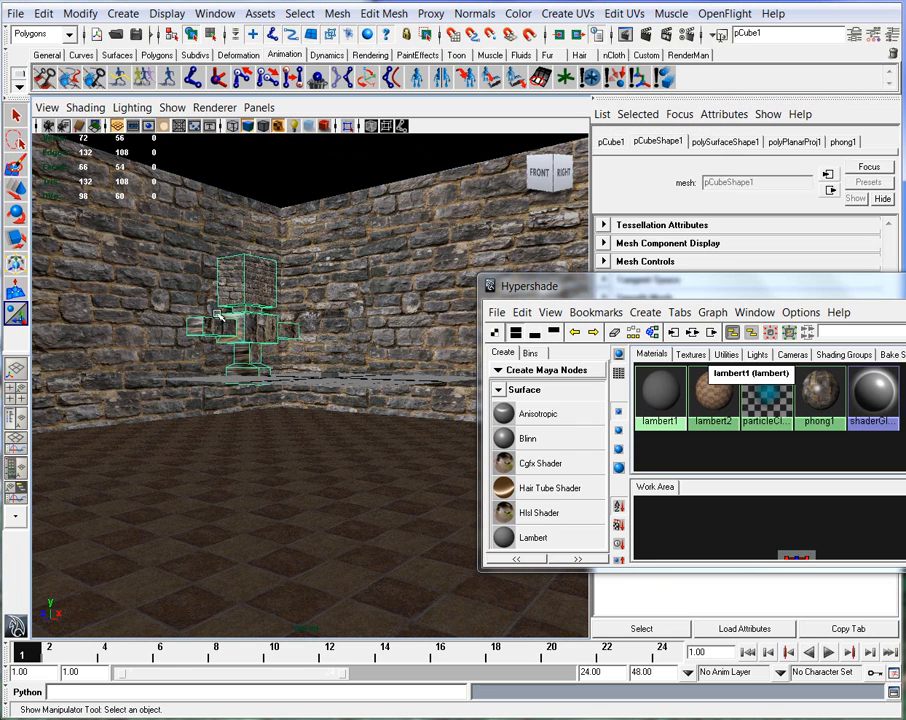
pyautogui.press('Delete')
pyautogui.moveTo(736, 292); pyautogui.dragTo(764, 304)
pyautogui.keyDown('alt'); pyautogui.moveTo(330, 318); pyautogui.dragTo(372, 315, button='middle'); pyautogui.keyUp('alt')
pyautogui.keyDown('alt'); pyautogui.moveTo(372, 315); pyautogui.dragTo(372, 346); pyautogui.keyUp('alt')
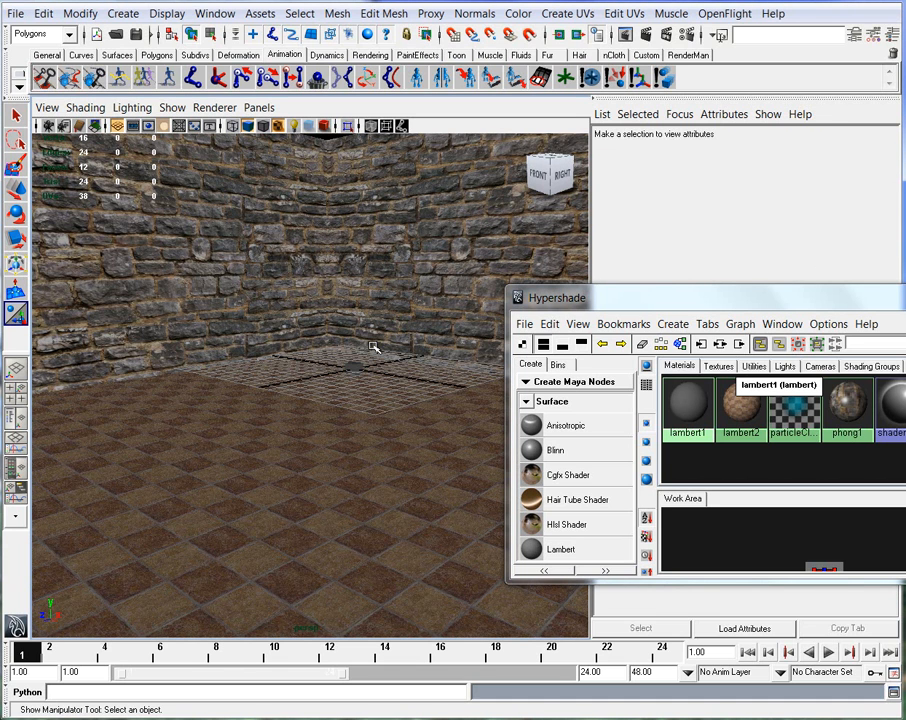
pyautogui.click(353, 367)
pyautogui.press('Delete')
# Examine how the stone texture tiles across each wall of the emptied room
pyautogui.keyDown('alt'); pyautogui.moveTo(326, 271); pyautogui.dragTo(468, 377, button='middle'); pyautogui.keyUp('alt')
pyautogui.keyDown('alt'); pyautogui.moveTo(468, 377); pyautogui.dragTo(170, 366); pyautogui.keyUp('alt')
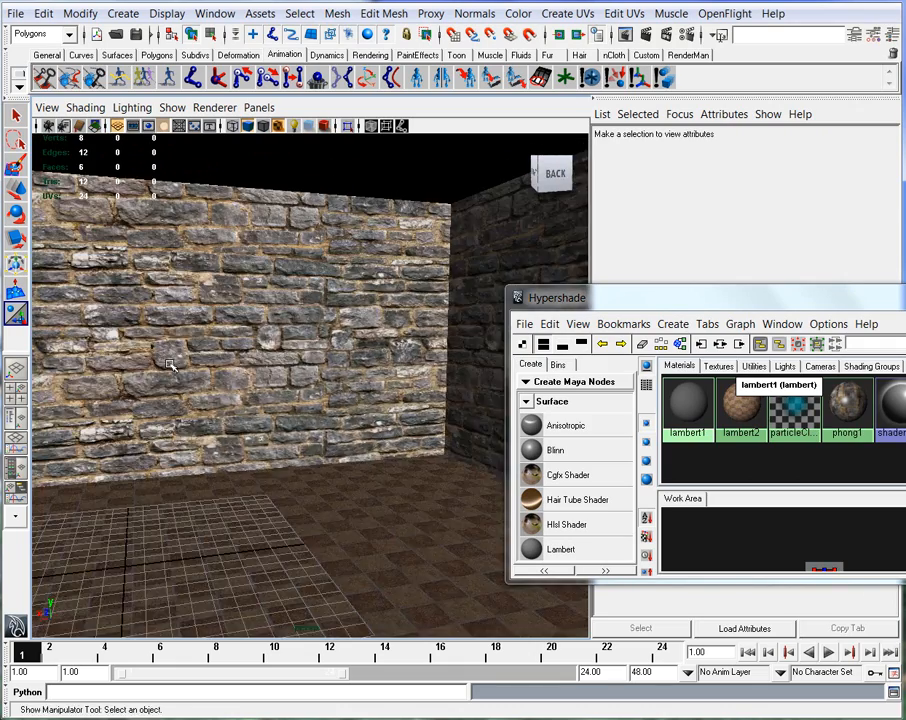
pyautogui.keyDown('alt'); pyautogui.moveTo(170, 366); pyautogui.dragTo(385, 370, button='middle'); pyautogui.keyUp('alt')
pyautogui.keyDown('alt'); pyautogui.moveTo(385, 370); pyautogui.dragTo(244, 370); pyautogui.keyUp('alt')
pyautogui.keyDown('alt'); pyautogui.moveTo(244, 370); pyautogui.dragTo(370, 338, button='middle'); pyautogui.keyUp('alt')
pyautogui.keyDown('alt'); pyautogui.moveTo(370, 338); pyautogui.dragTo(265, 327); pyautogui.keyUp('alt')
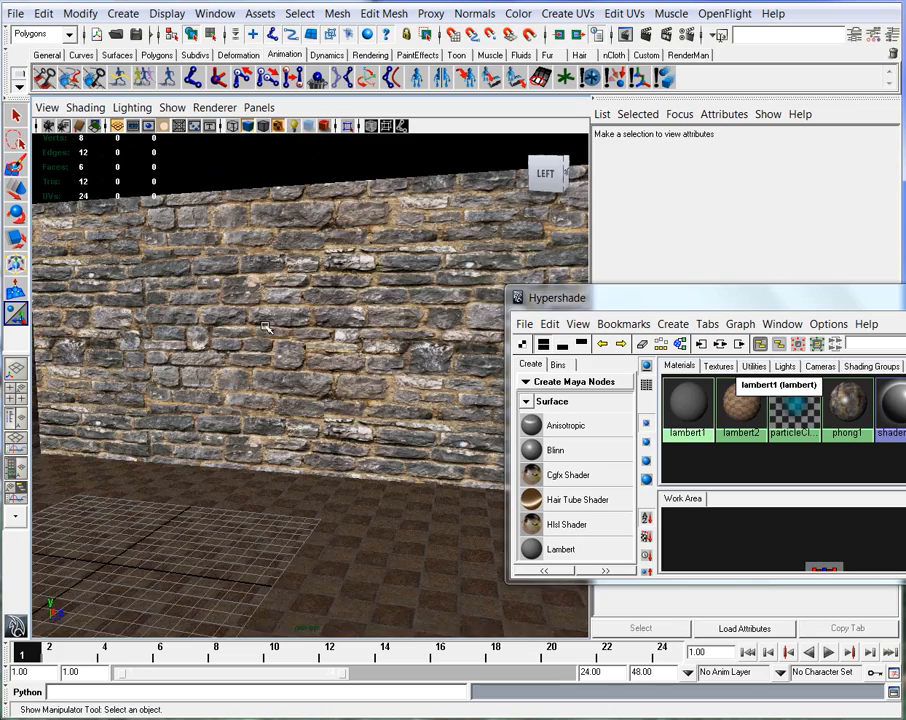
pyautogui.keyDown('alt'); pyautogui.moveTo(236, 325); pyautogui.dragTo(334, 378, button='middle'); pyautogui.keyUp('alt')
pyautogui.keyDown('alt'); pyautogui.moveTo(334, 382); pyautogui.dragTo(214, 381); pyautogui.keyUp('alt')
pyautogui.keyDown('alt'); pyautogui.moveTo(214, 381); pyautogui.dragTo(322, 372, button='right'); pyautogui.keyUp('alt')
# Create a Blinn material and assign it to the room box's top face
pyautogui.keyDown('alt'); pyautogui.moveTo(322, 372); pyautogui.dragTo(330, 420); pyautogui.keyUp('alt')
pyautogui.click(310, 376)
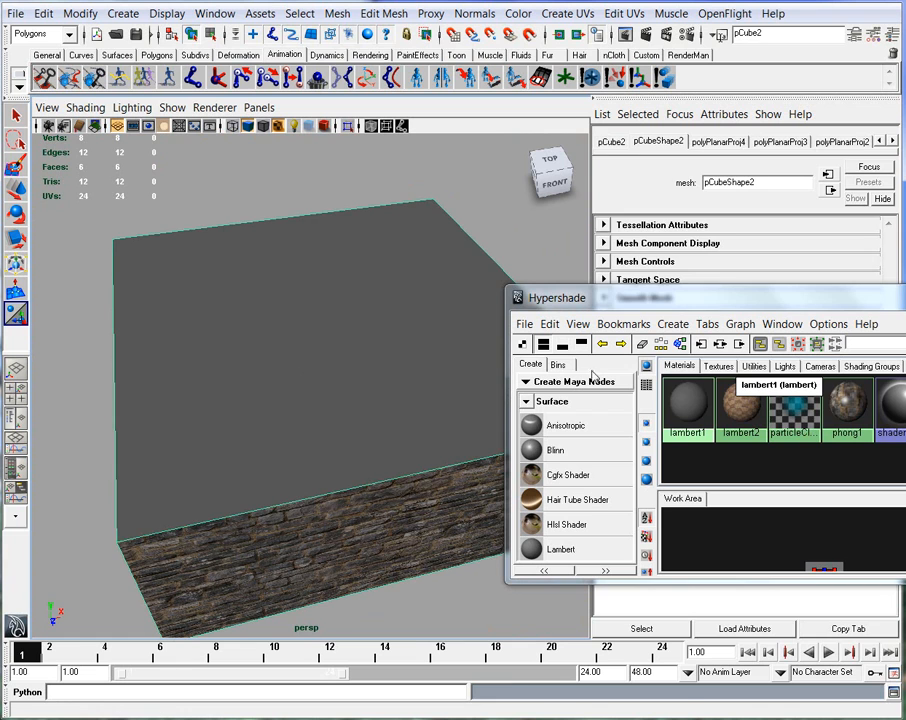
pyautogui.click(556, 450)
pyautogui.moveTo(361, 395); pyautogui.dragTo(361, 422, button='right')
pyautogui.click(338, 323)
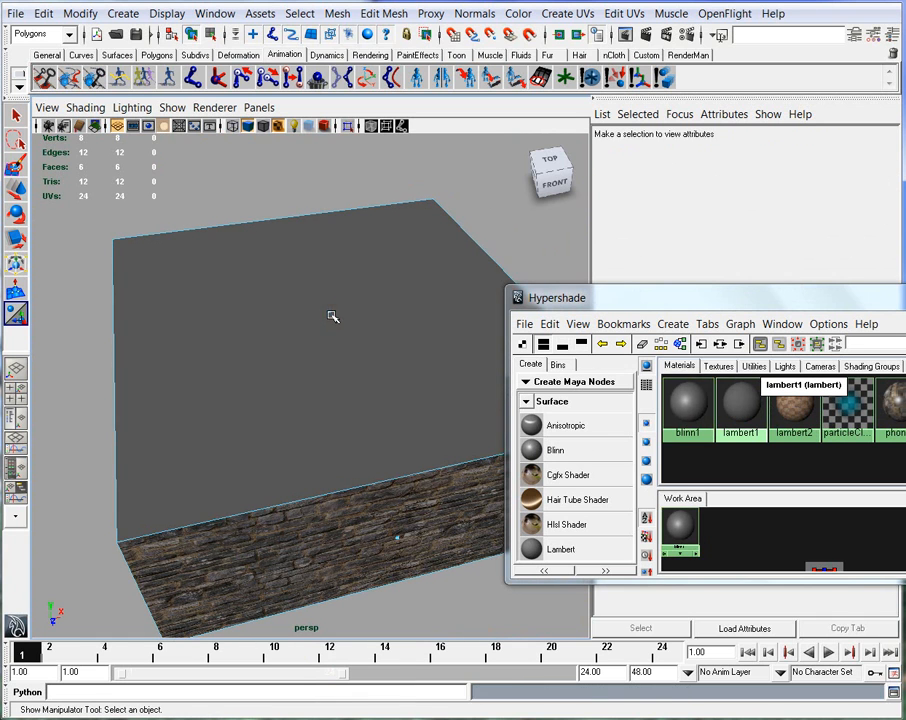
pyautogui.click(333, 318)
pyautogui.moveTo(678, 487); pyautogui.dragTo(659, 446, button='right')
# Set the color of the blinn1 material to a bright lime green
pyautogui.moveTo(700, 298); pyautogui.dragTo(708, 455)
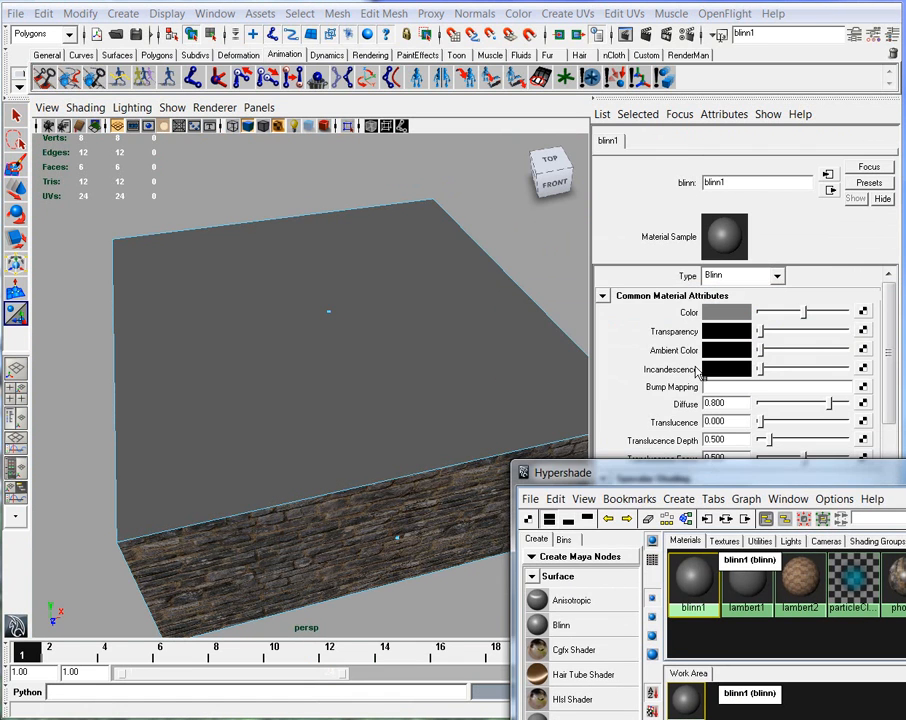
pyautogui.click(719, 312)
pyautogui.moveTo(582, 182); pyautogui.dragTo(589, 170)
pyautogui.moveTo(501, 195); pyautogui.dragTo(507, 143)
pyautogui.click(522, 432)
# Create a point light inside the room, raise it towards the ceiling in lit display, and enable Use Depth Map Shadows
pyautogui.keyDown('alt'); pyautogui.moveTo(317, 459); pyautogui.dragTo(345, 330); pyautogui.keyUp('alt')
pyautogui.keyDown('alt'); pyautogui.moveTo(345, 330); pyautogui.dragTo(540, 440, button='right'); pyautogui.keyUp('alt')
pyautogui.keyDown('alt'); pyautogui.moveTo(540, 440); pyautogui.dragTo(462, 430, button='middle'); pyautogui.keyUp('alt')
pyautogui.keyDown('alt'); pyautogui.moveTo(462, 430); pyautogui.dragTo(403, 368); pyautogui.keyUp('alt')
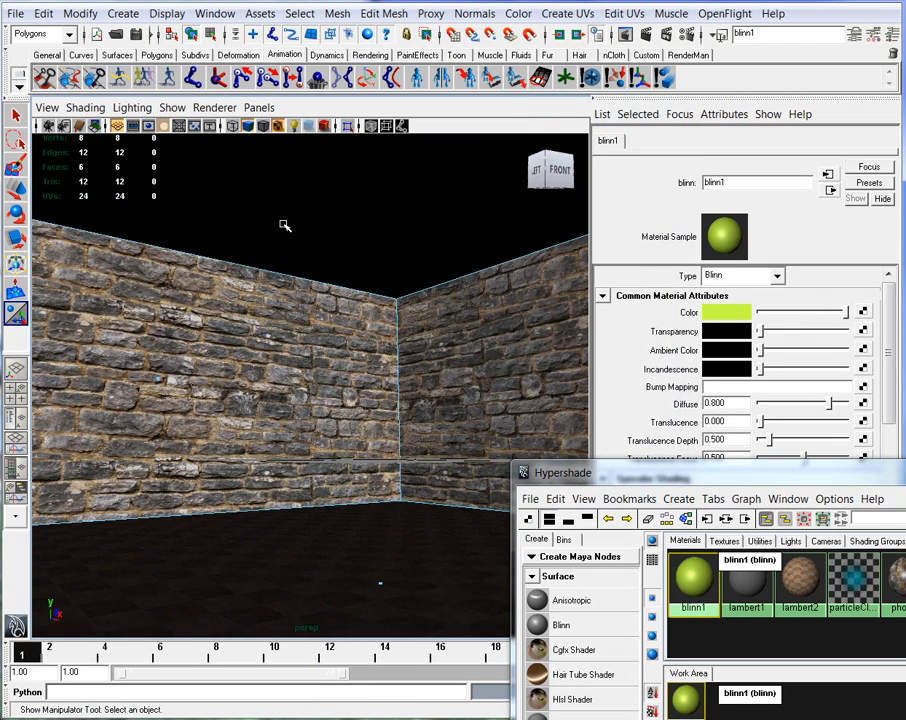
pyautogui.click(123, 13)
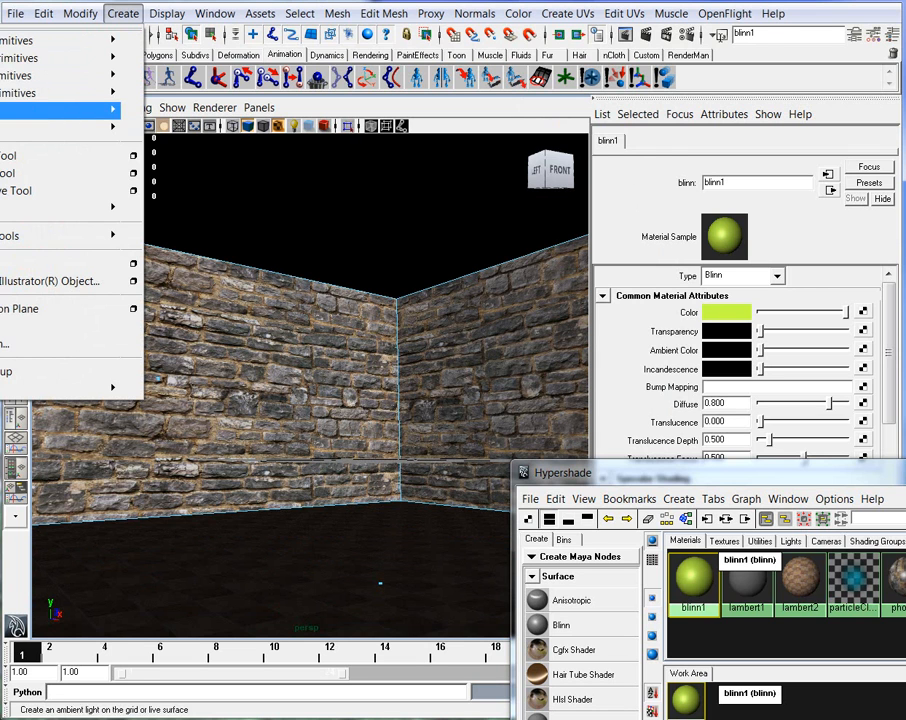
pyautogui.click(2, 146)
pyautogui.moveTo(378, 411); pyautogui.dragTo(378, 310)
pyautogui.press('w')
pyautogui.press('7')
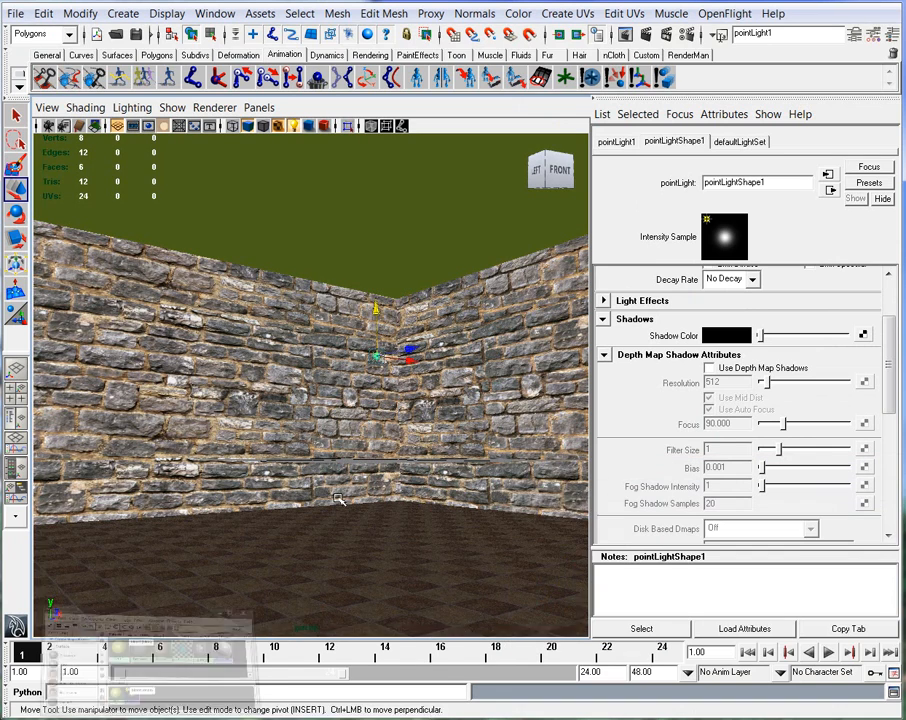
pyautogui.click(712, 369)
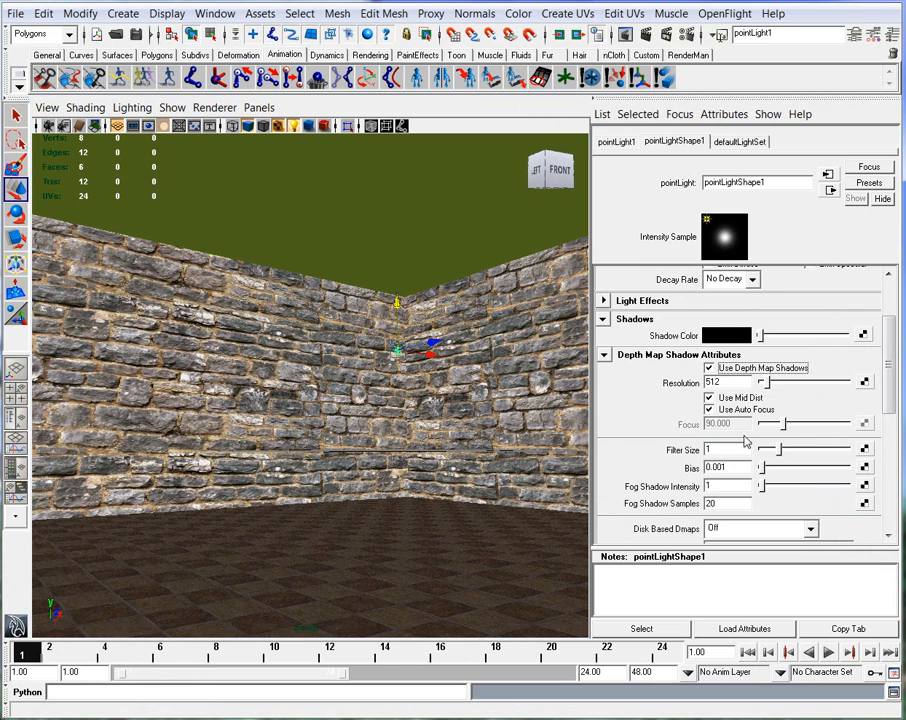
# Delete the construction history of the room box
pyautogui.click(462, 34)
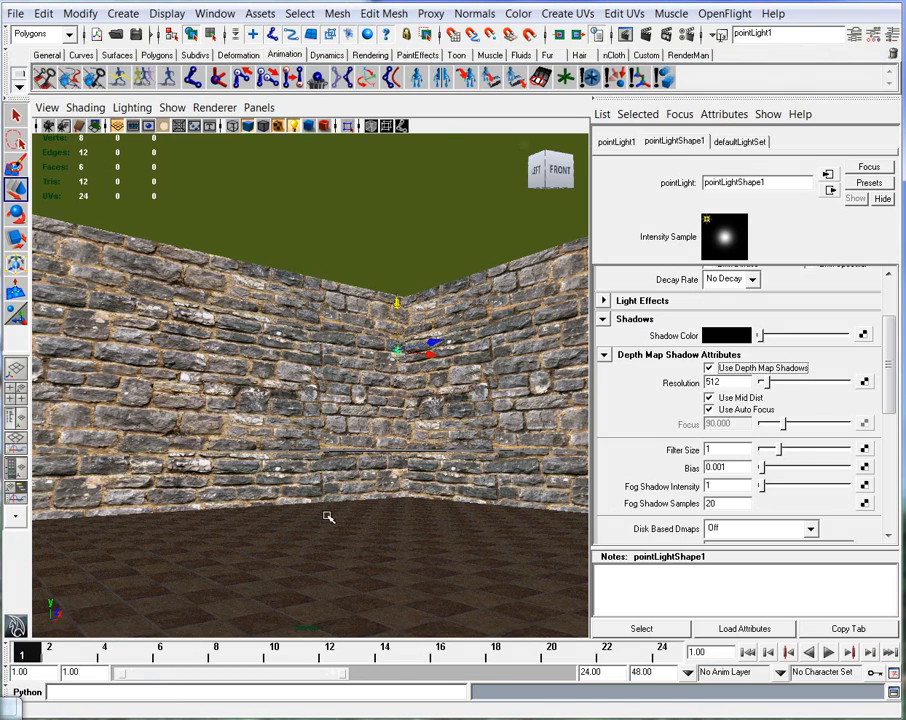
pyautogui.click(369, 398)
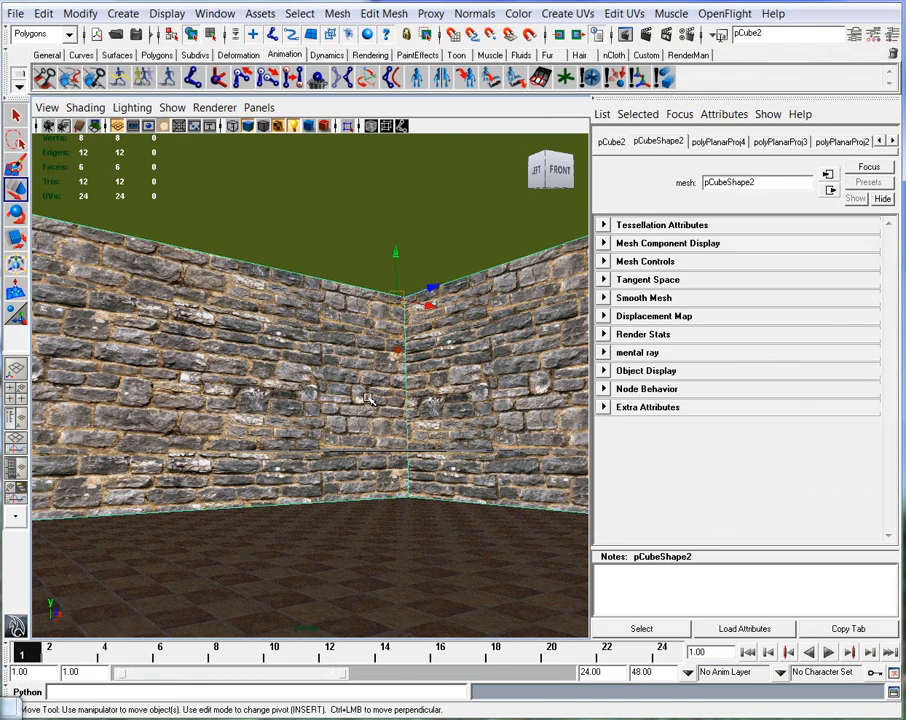
pyautogui.click(44, 14)
pyautogui.moveTo(30, 227)
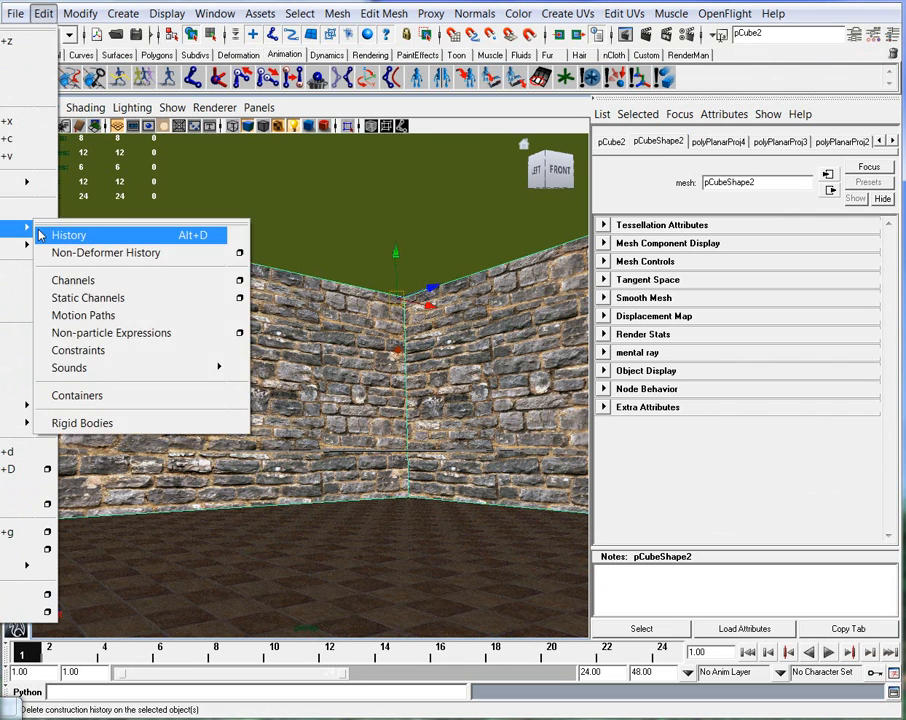
pyautogui.click(70, 232)
# Rename the phong material used on the room's stone walls to StoneWalls
pyautogui.click(806, 143)
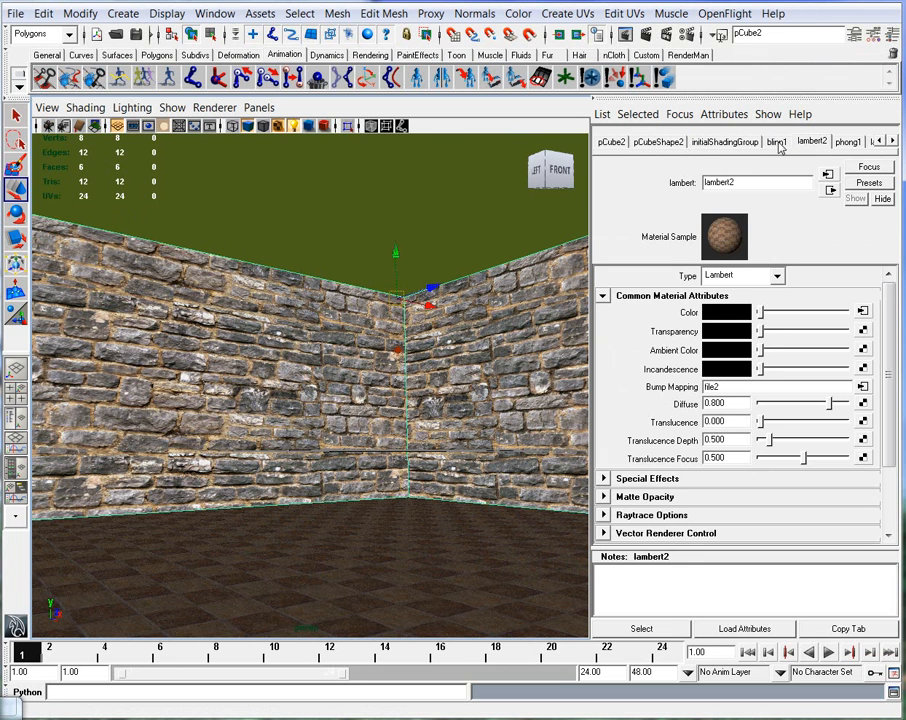
pyautogui.click(840, 145)
pyautogui.click(812, 142)
pyautogui.click(777, 142)
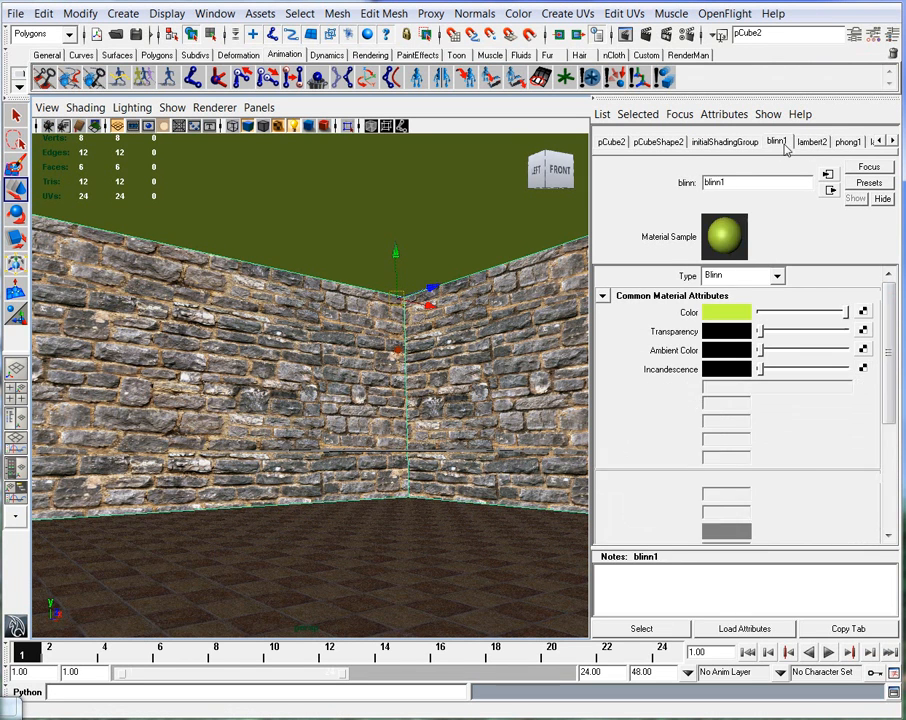
pyautogui.click(810, 143)
pyautogui.click(847, 141)
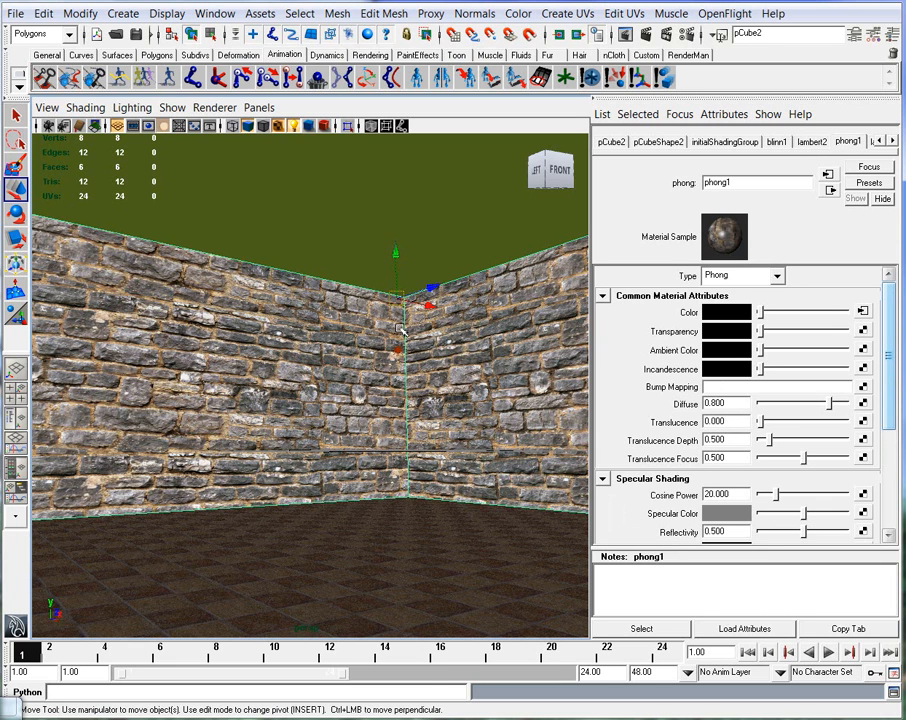
pyautogui.doubleClick(727, 183)
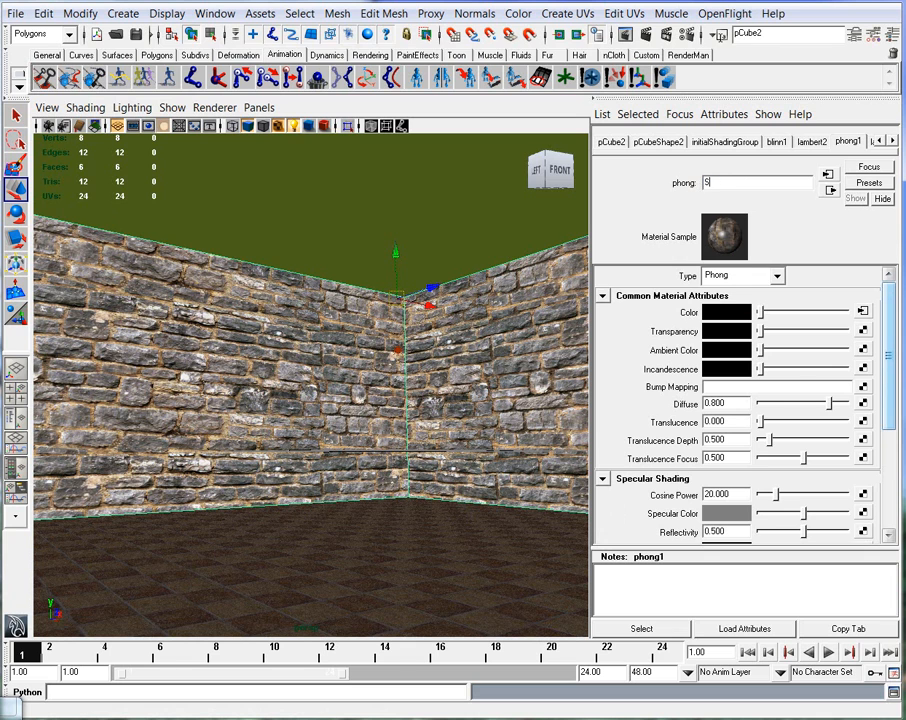
pyautogui.press('Return')
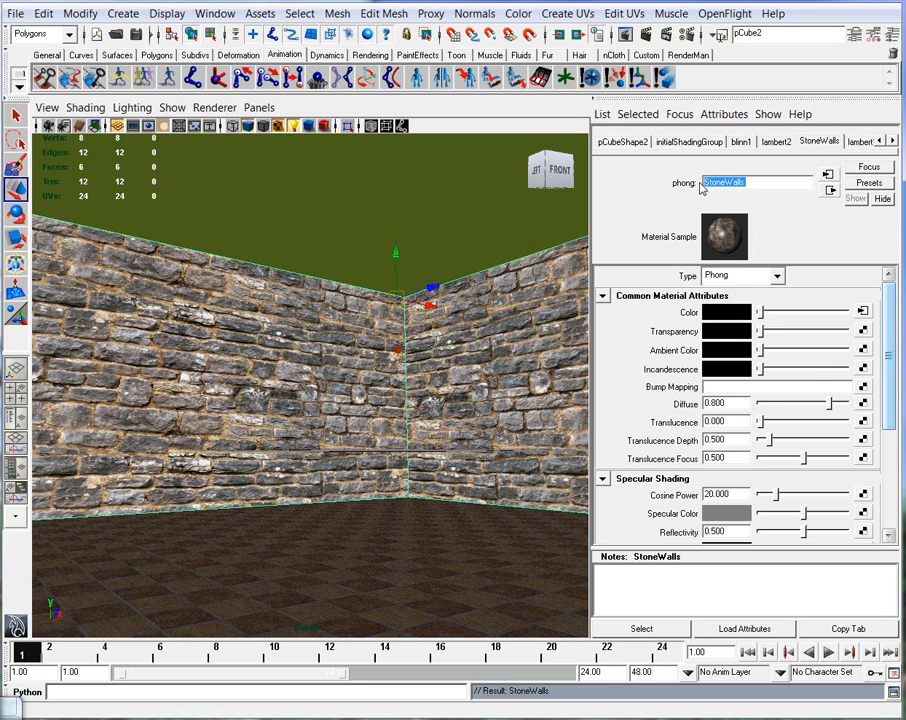
# Connect a file texture to the StoneWalls material's bump mapping and load stone12b.jpg as its image
pyautogui.click(863, 312)
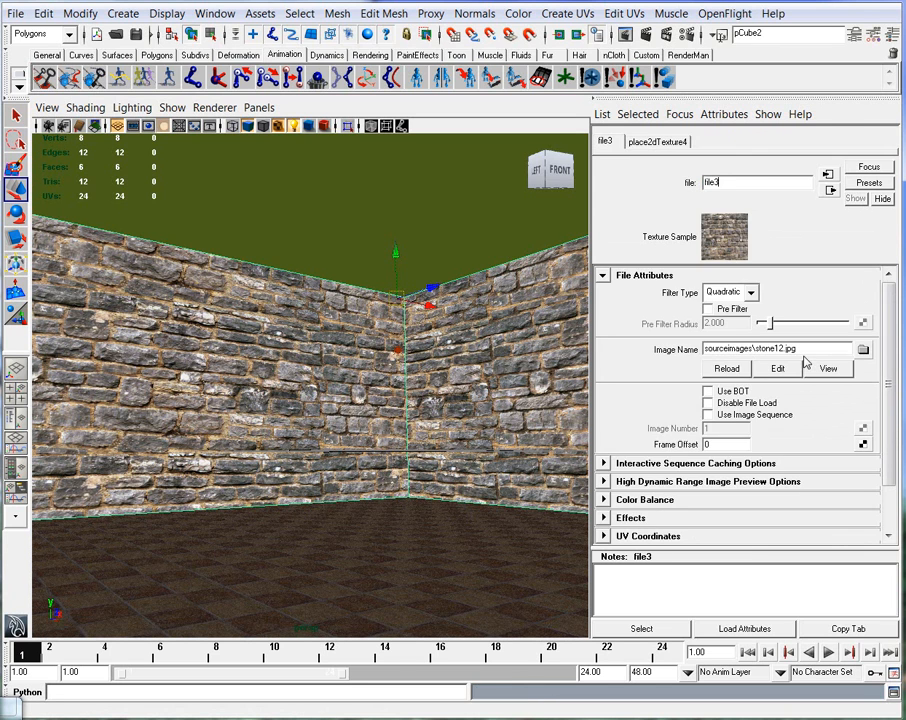
pyautogui.click(830, 190)
pyautogui.click(863, 387)
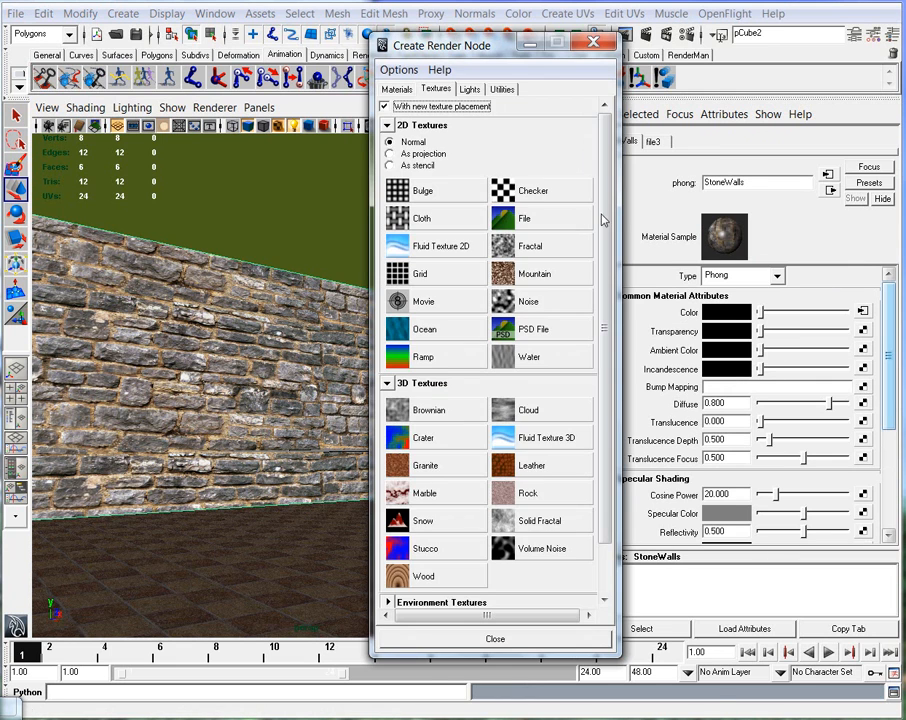
pyautogui.click(518, 218)
pyautogui.click(646, 141)
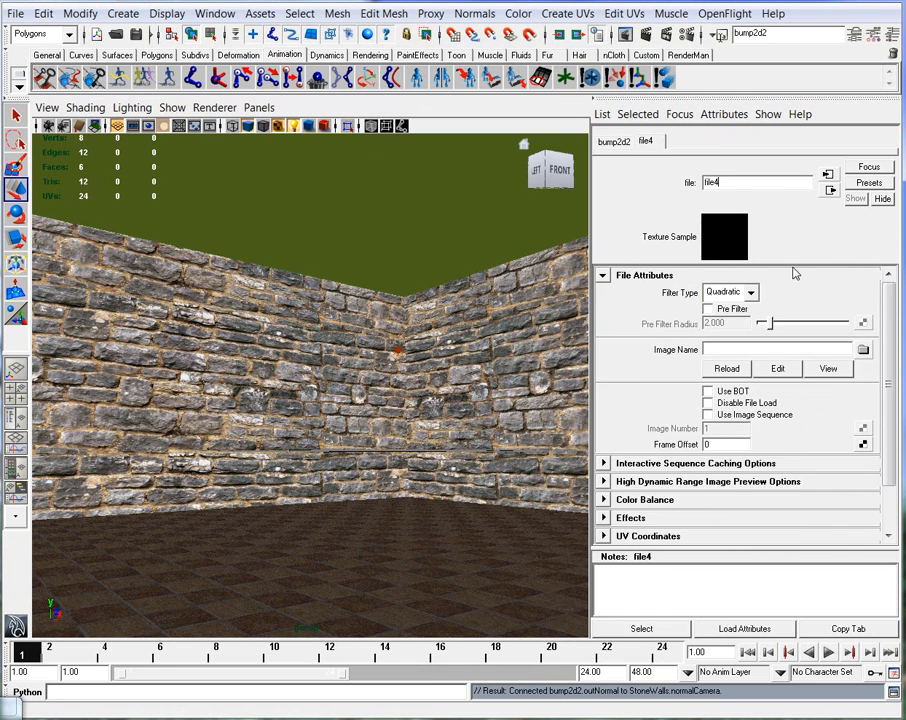
pyautogui.click(862, 350)
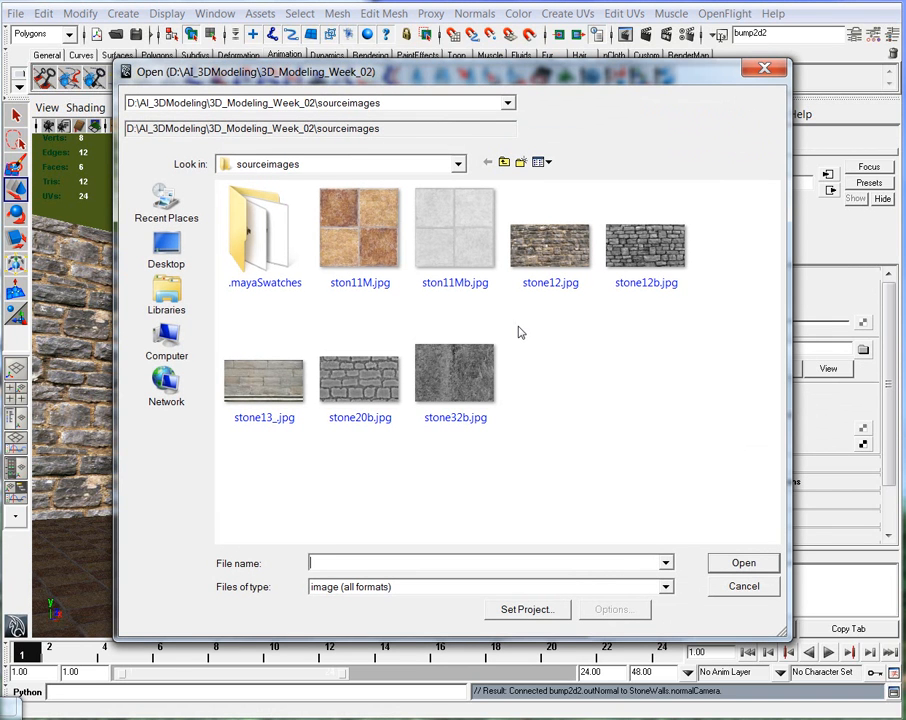
pyautogui.click(639, 268)
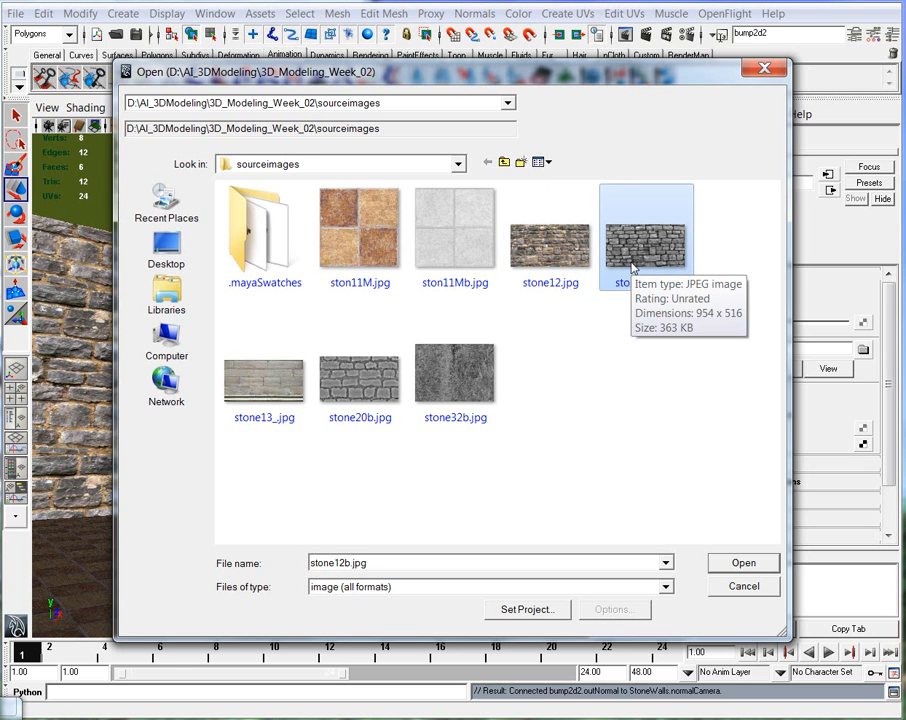
pyautogui.click(749, 561)
# Set the stone bump depth to 0.3, render the current frame, and return to the StoneWalls material's attributes
pyautogui.click(830, 190)
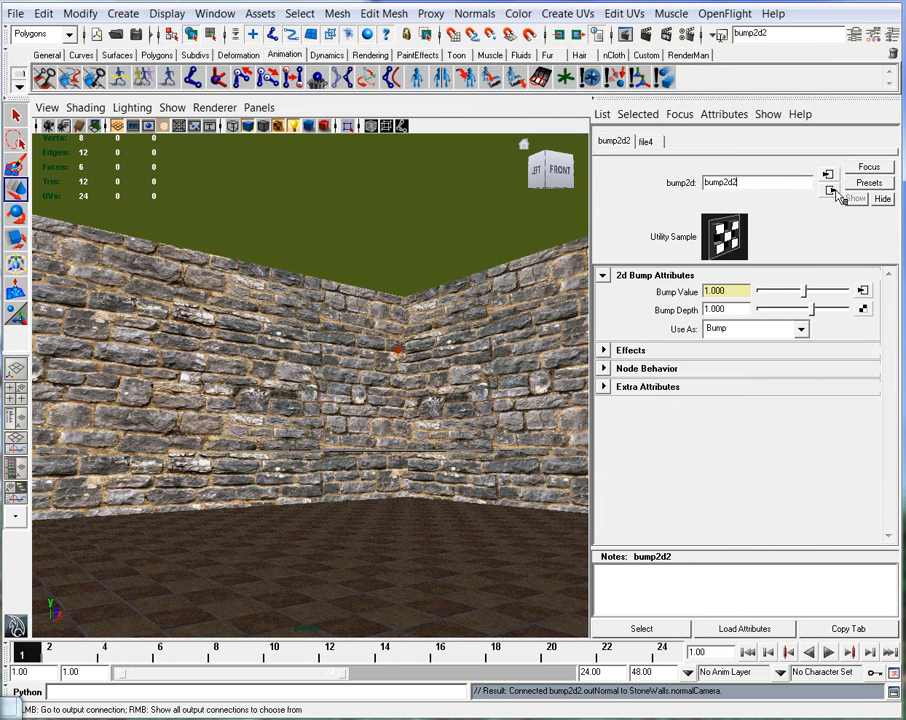
pyautogui.doubleClick(728, 309)
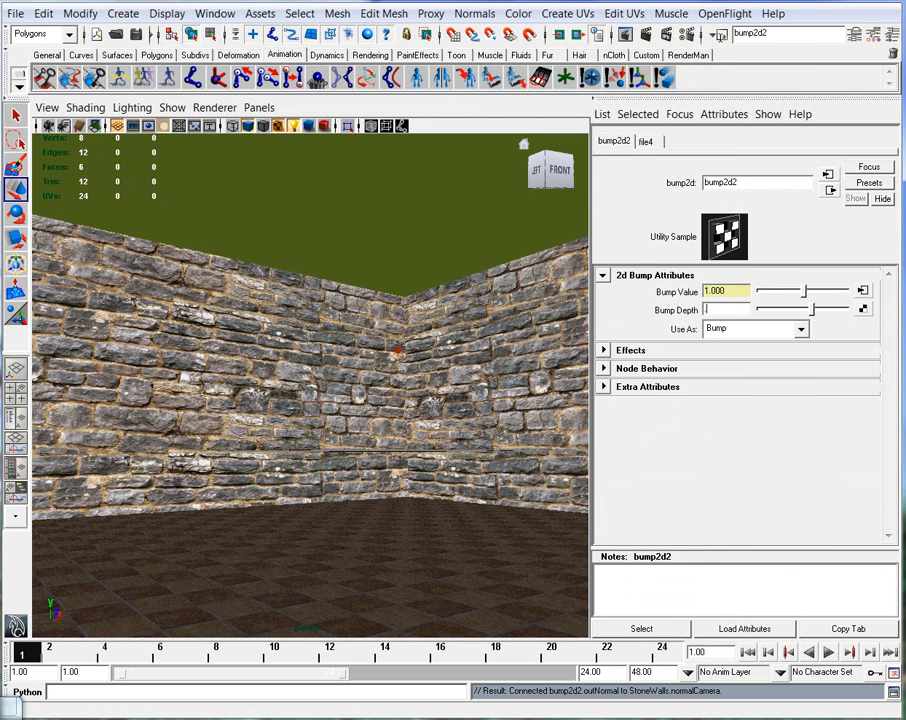
pyautogui.press('Return')
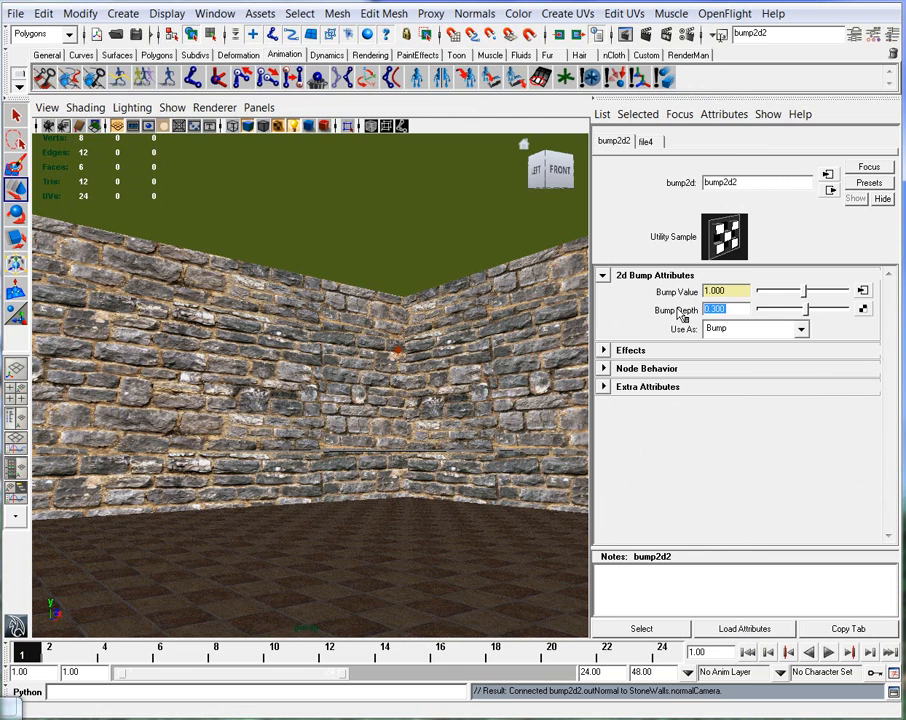
pyautogui.click(646, 34)
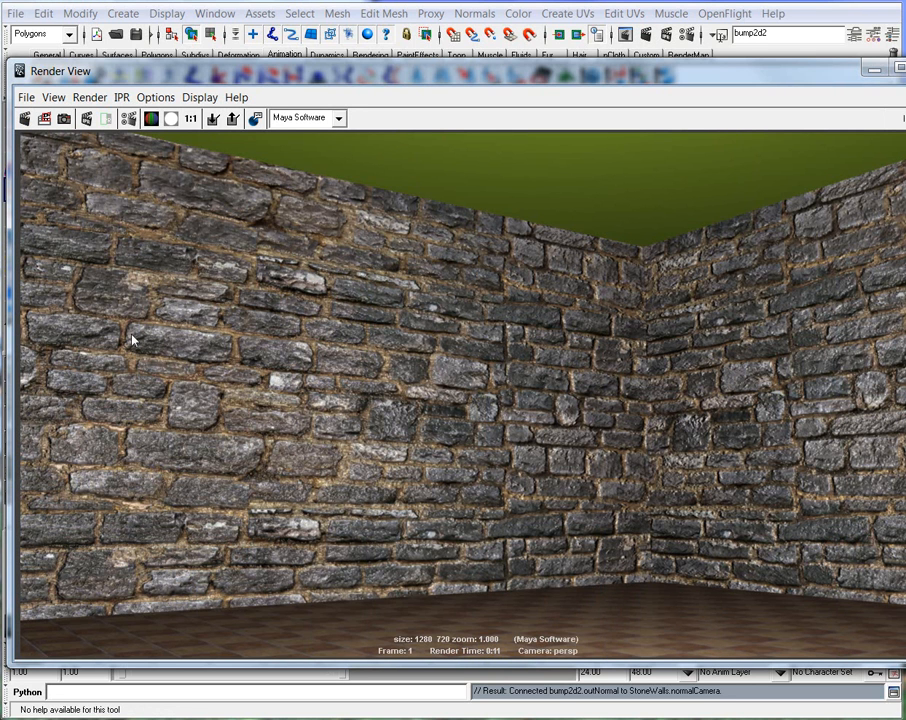
pyautogui.click(872, 72)
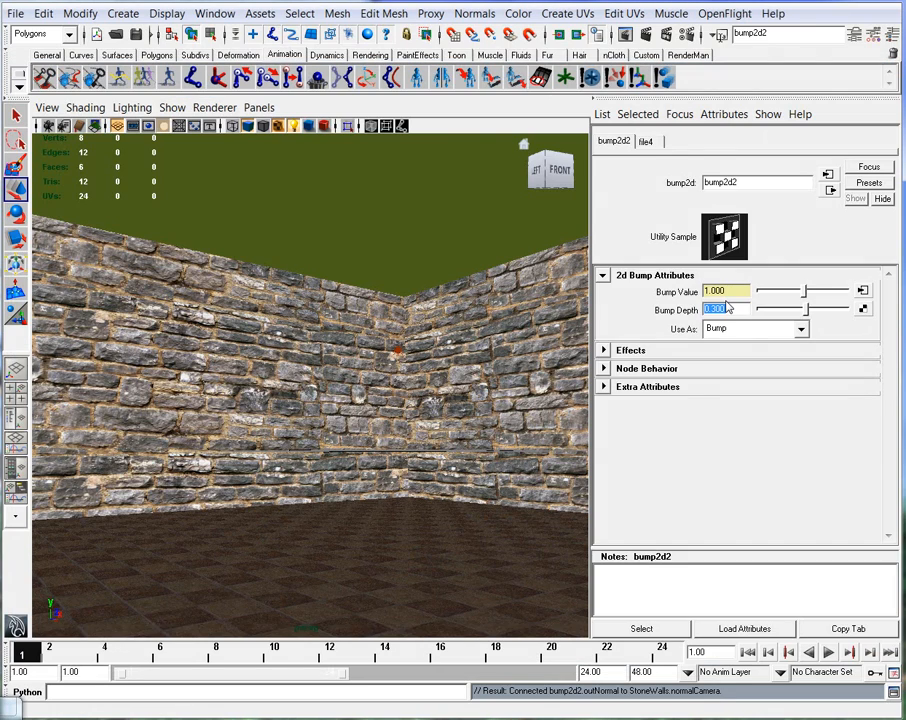
pyautogui.click(830, 190)
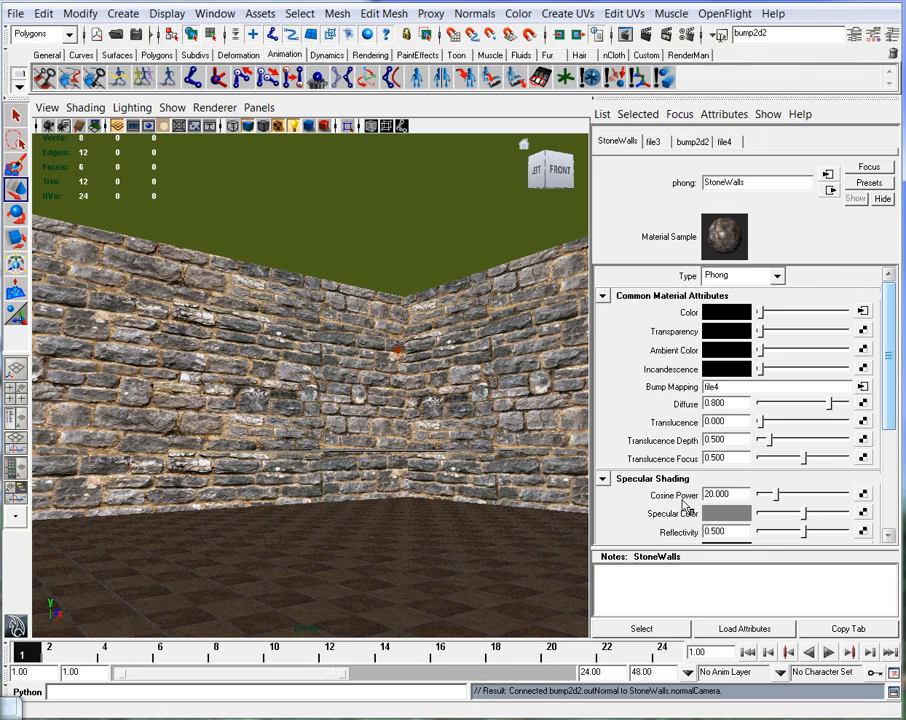
pyautogui.moveTo(884, 412); pyautogui.dragTo(896, 381)
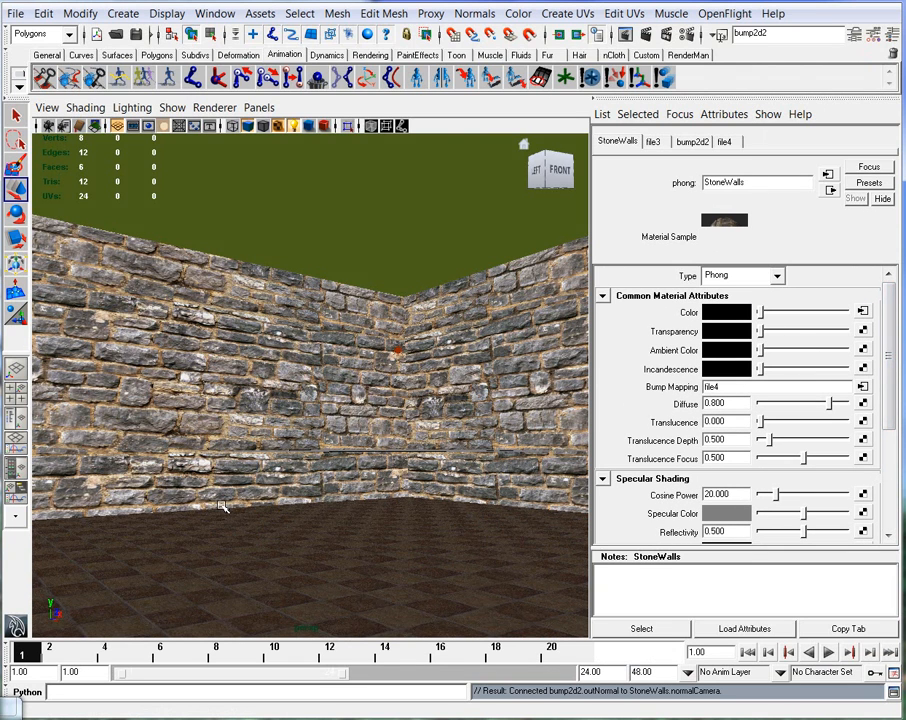
# Move the point light close to one of the stone walls and render that wall at a grazing angle
pyautogui.click(273, 572)
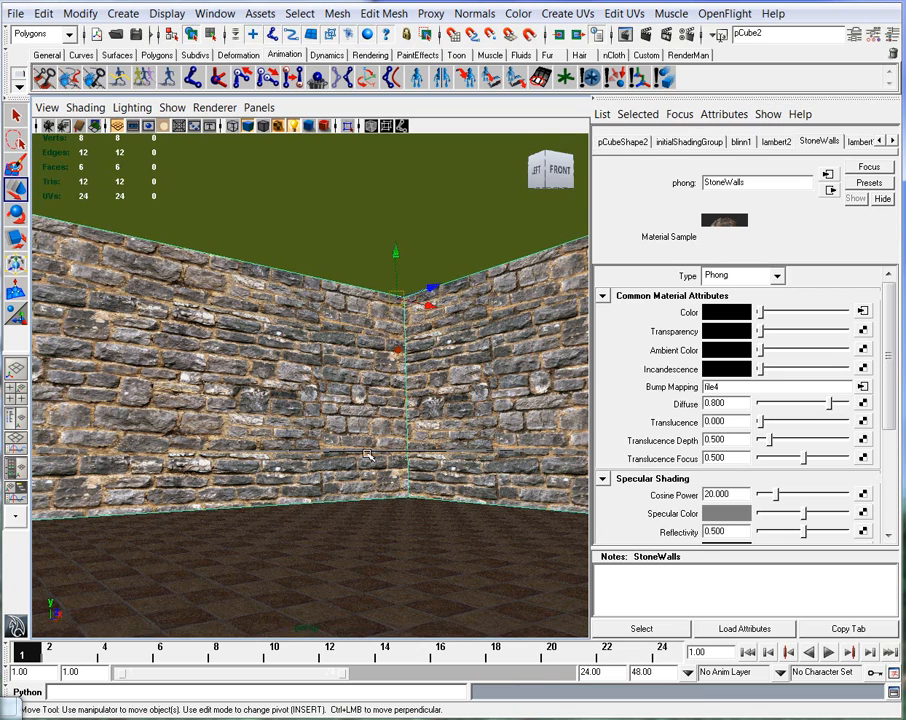
pyautogui.keyDown('alt'); pyautogui.moveTo(355, 460); pyautogui.dragTo(356, 474); pyautogui.keyUp('alt')
pyautogui.click(396, 354)
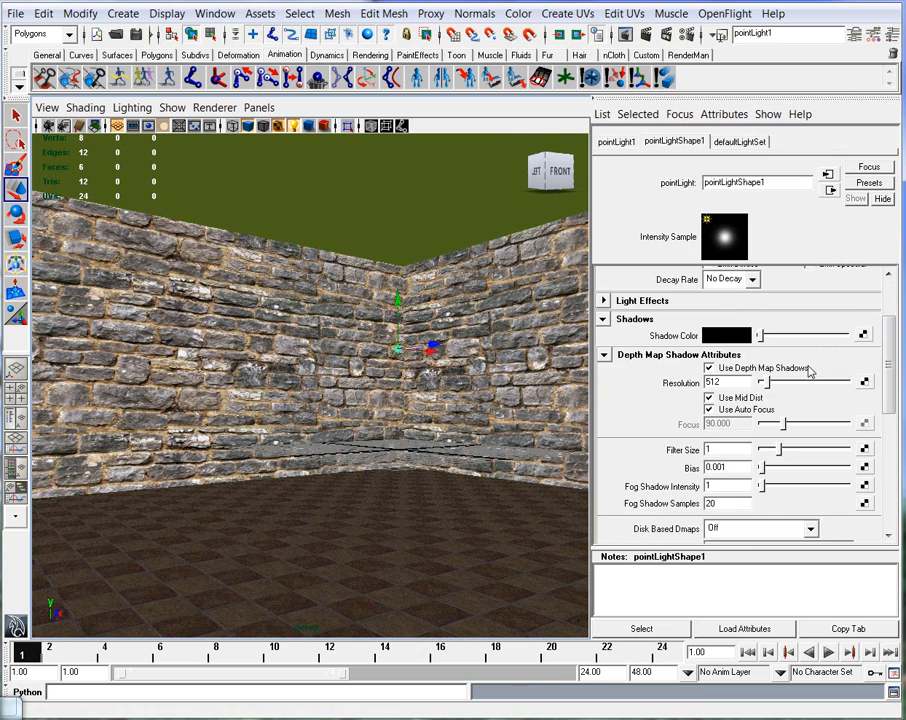
pyautogui.keyDown('alt'); pyautogui.moveTo(450, 440); pyautogui.dragTo(405, 436); pyautogui.keyUp('alt')
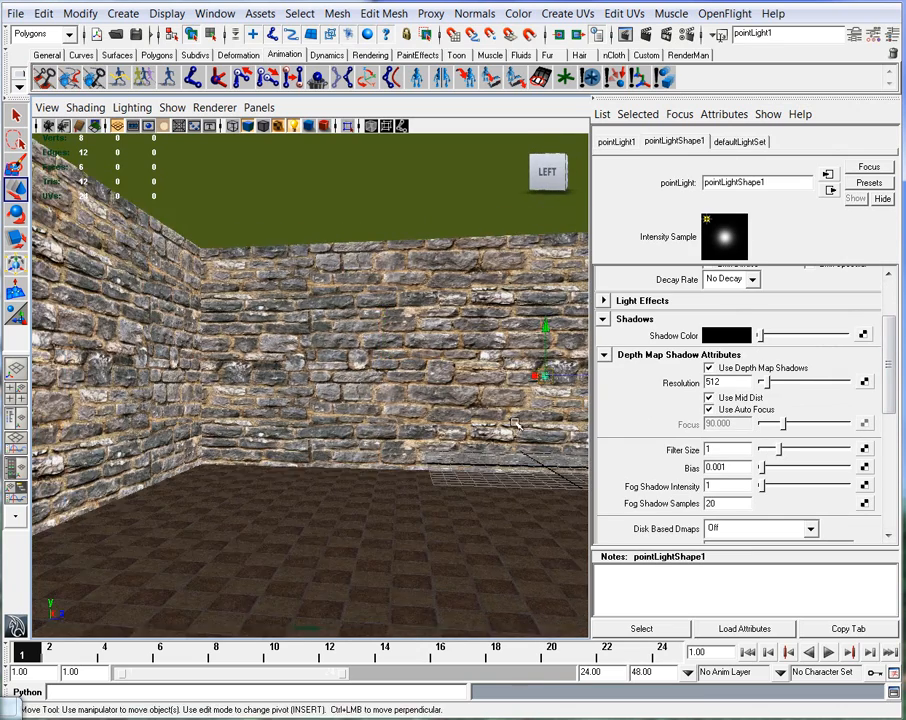
pyautogui.moveTo(583, 374); pyautogui.dragTo(219, 372)
pyautogui.keyDown('alt'); pyautogui.moveTo(402, 425); pyautogui.dragTo(299, 413); pyautogui.keyUp('alt')
pyautogui.moveTo(427, 395); pyautogui.dragTo(348, 427)
pyautogui.keyDown('alt'); pyautogui.moveTo(348, 427); pyautogui.dragTo(376, 435, button='middle'); pyautogui.keyUp('alt')
pyautogui.keyDown('alt'); pyautogui.moveTo(376, 435); pyautogui.dragTo(318, 445); pyautogui.keyUp('alt')
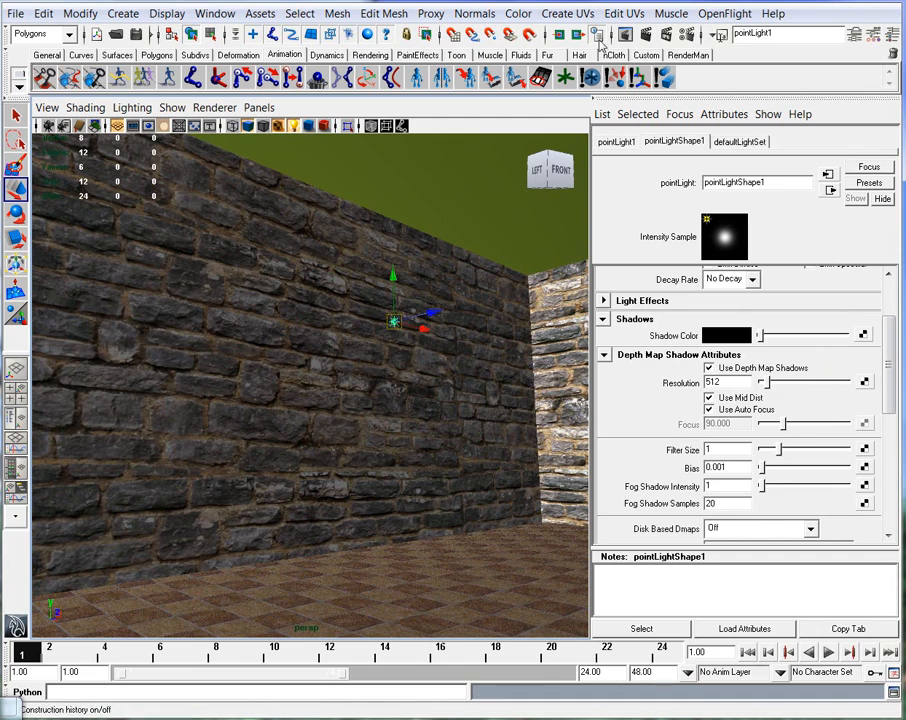
pyautogui.click(646, 35)
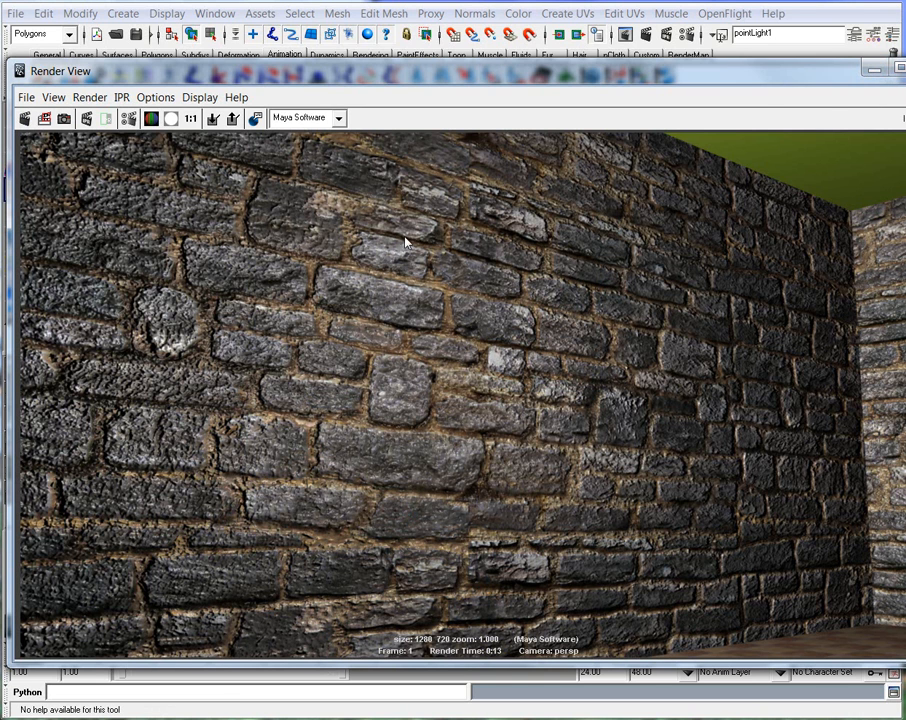
pyautogui.click(874, 71)
# Lower the StoneWalls material's cosine power to about 7 and darken its specular color to a dark gray
pyautogui.click(338, 394)
pyautogui.click(843, 143)
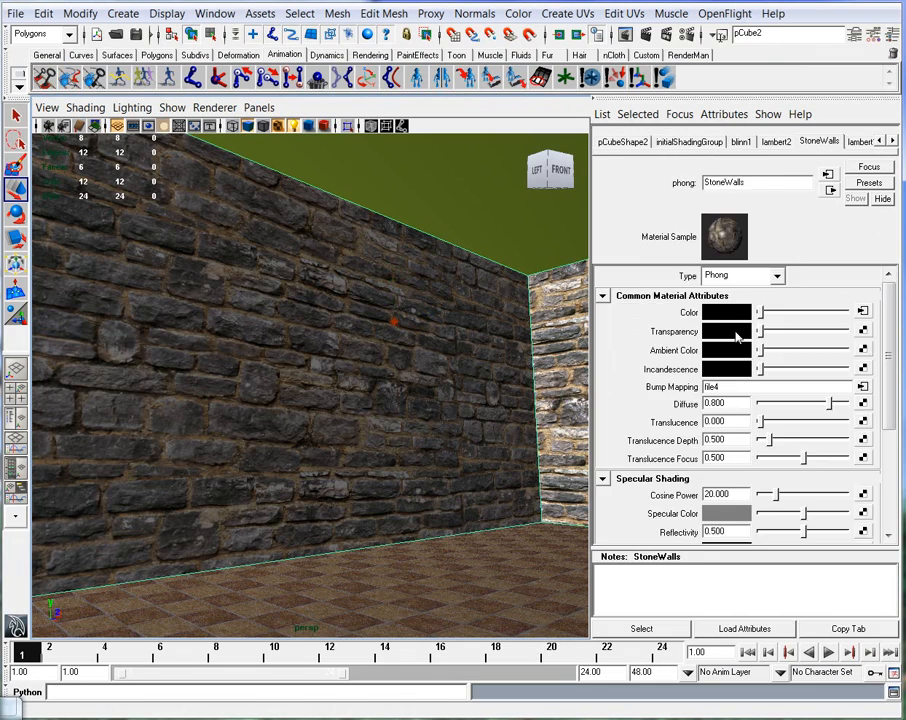
pyautogui.scroll(-4, 886, 332)
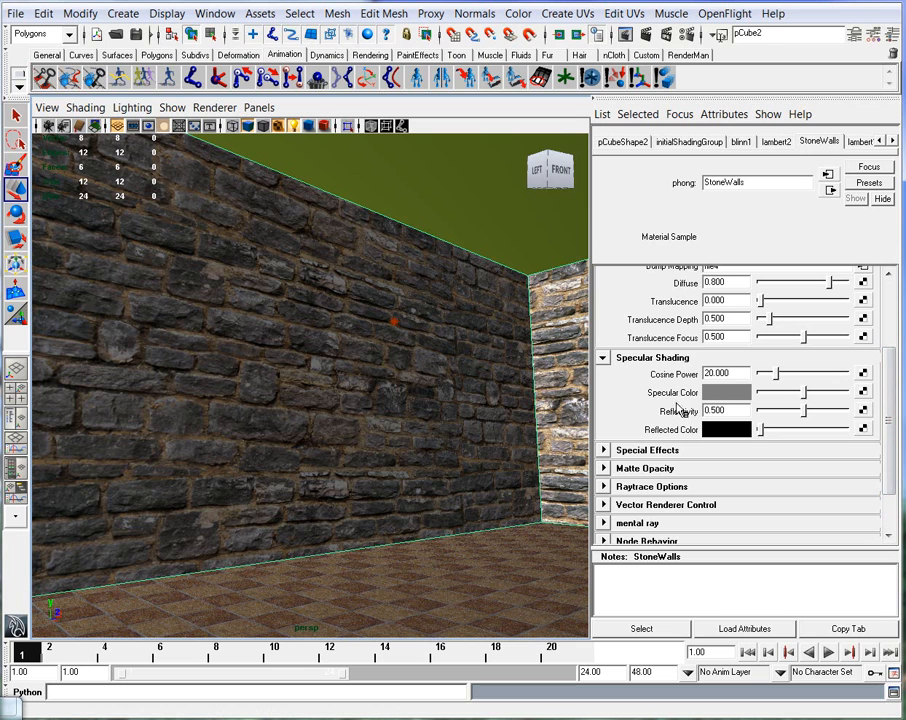
pyautogui.click(787, 392)
pyautogui.moveTo(777, 373); pyautogui.dragTo(781, 400)
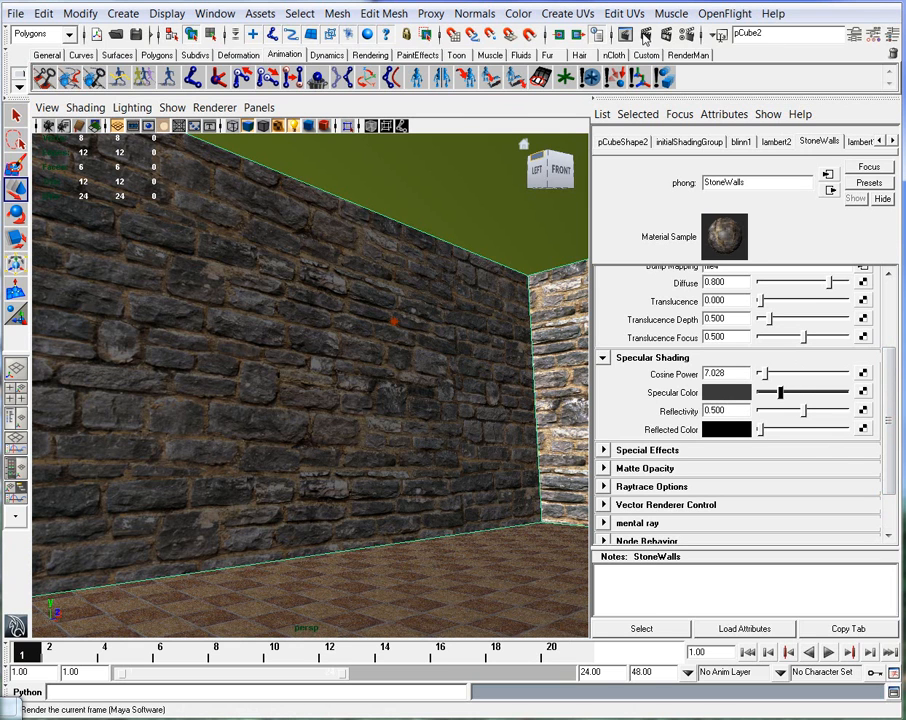
# Tint the StoneWalls material's specular color a dark desaturated green and render the current frame
pyautogui.click(726, 392)
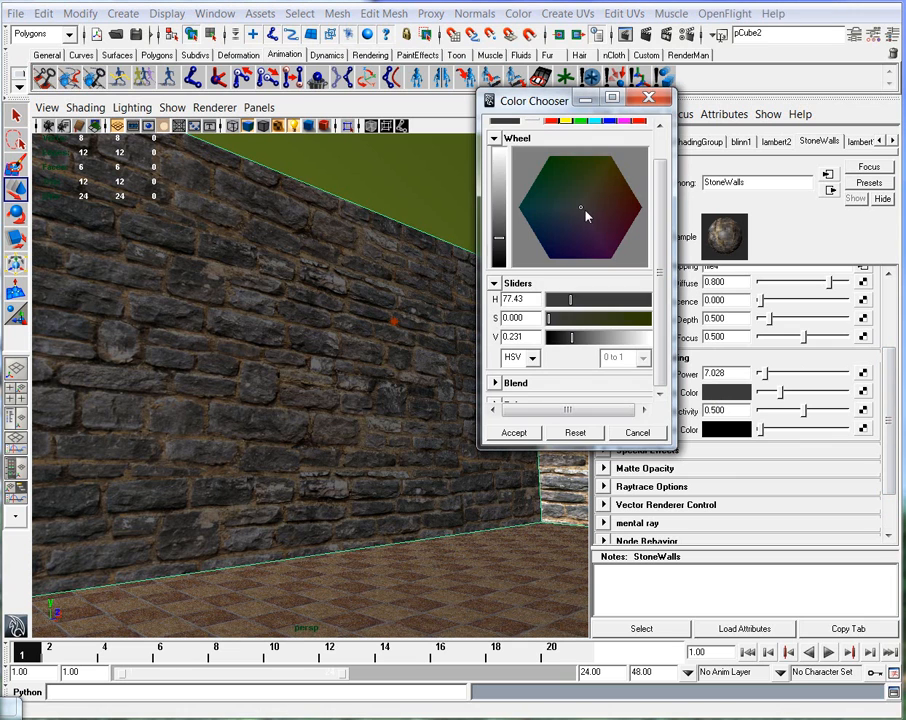
pyautogui.click(576, 208)
pyautogui.moveTo(575, 204); pyautogui.dragTo(572, 199)
pyautogui.moveTo(502, 221); pyautogui.dragTo(496, 267)
pyautogui.click(511, 434)
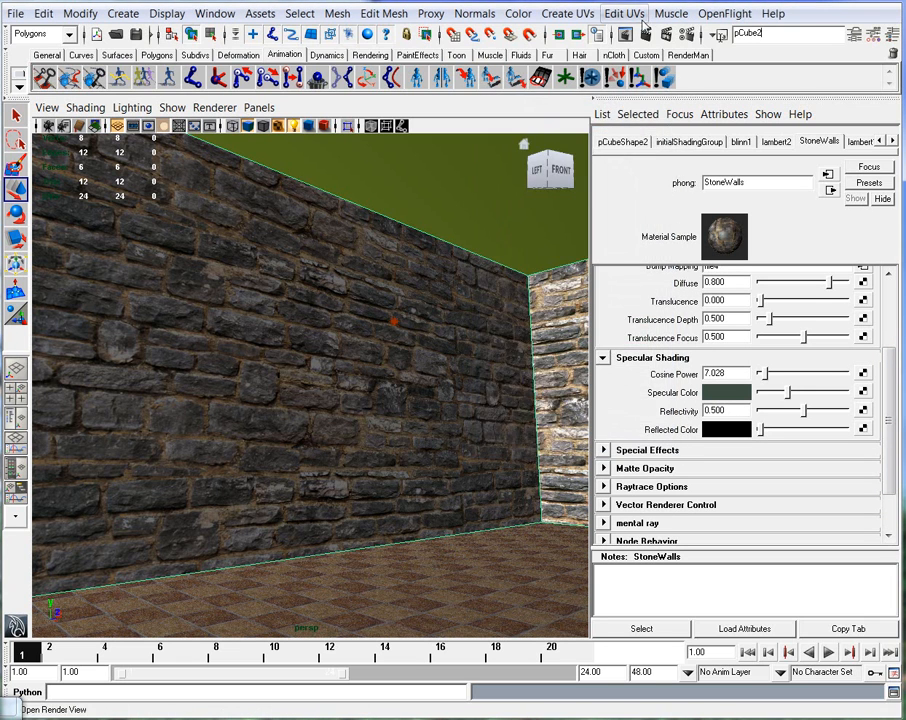
pyautogui.click(645, 34)
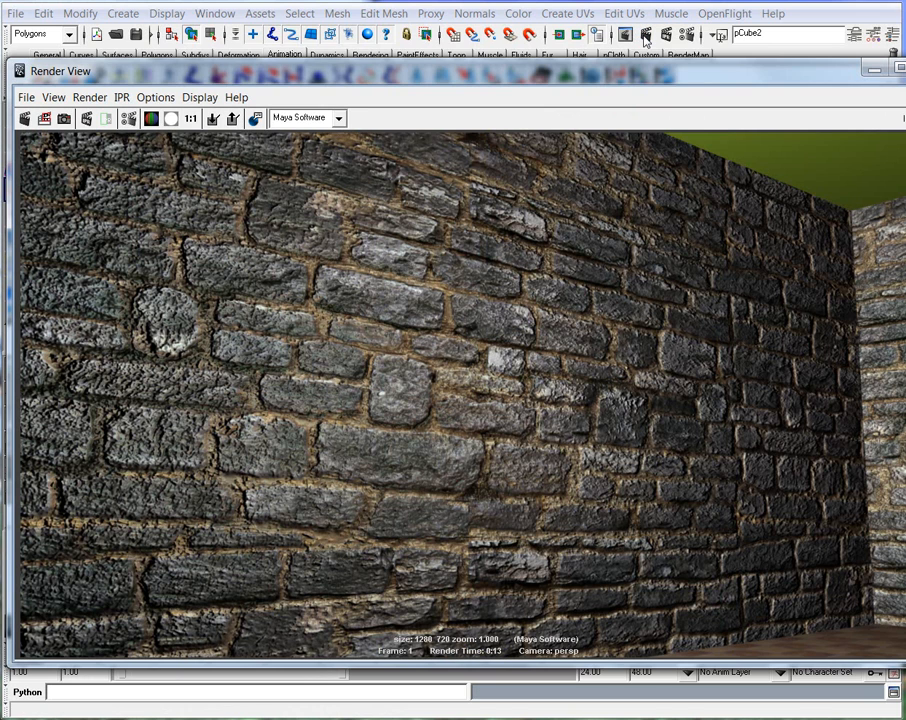
pyautogui.click(876, 71)
# Examine the lit stone walls from other angles and review the common and specular attributes of the StoneWalls material
pyautogui.keyDown('alt'); pyautogui.moveTo(320, 472); pyautogui.dragTo(424, 458); pyautogui.keyUp('alt')
pyautogui.keyDown('alt'); pyautogui.moveTo(424, 458); pyautogui.dragTo(246, 424, button='middle'); pyautogui.keyUp('alt')
pyautogui.keyDown('alt'); pyautogui.moveTo(303, 429); pyautogui.dragTo(407, 448, button='right'); pyautogui.keyUp('alt')
pyautogui.keyDown('alt'); pyautogui.moveTo(407, 448); pyautogui.dragTo(336, 453); pyautogui.keyUp('alt')
pyautogui.keyDown('alt'); pyautogui.moveTo(336, 453); pyautogui.dragTo(354, 459, button='right'); pyautogui.keyUp('alt')
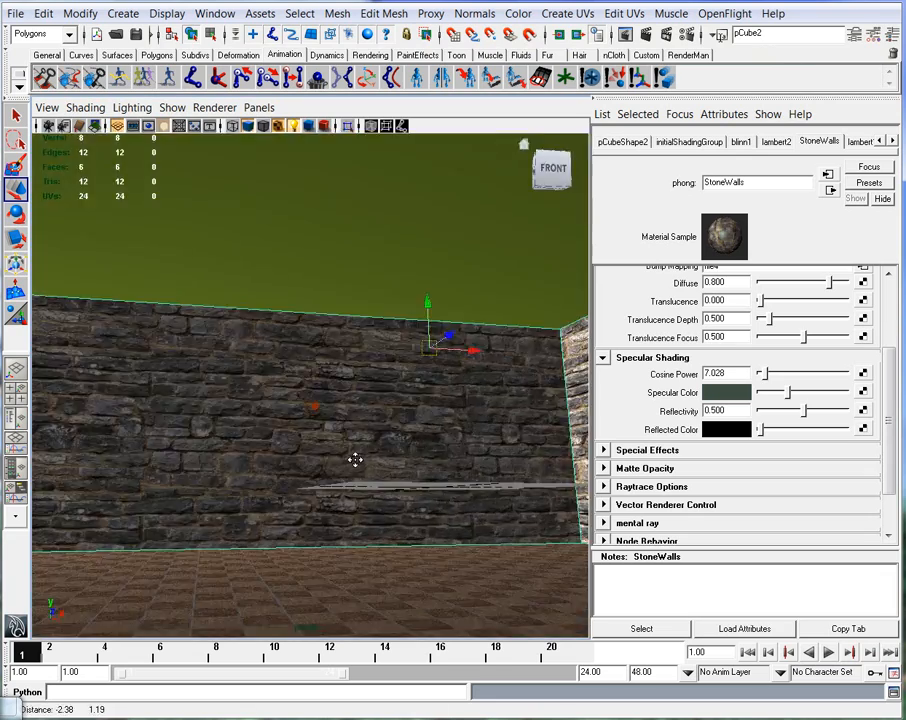
pyautogui.keyDown('alt'); pyautogui.moveTo(233, 449); pyautogui.dragTo(348, 457); pyautogui.keyUp('alt')
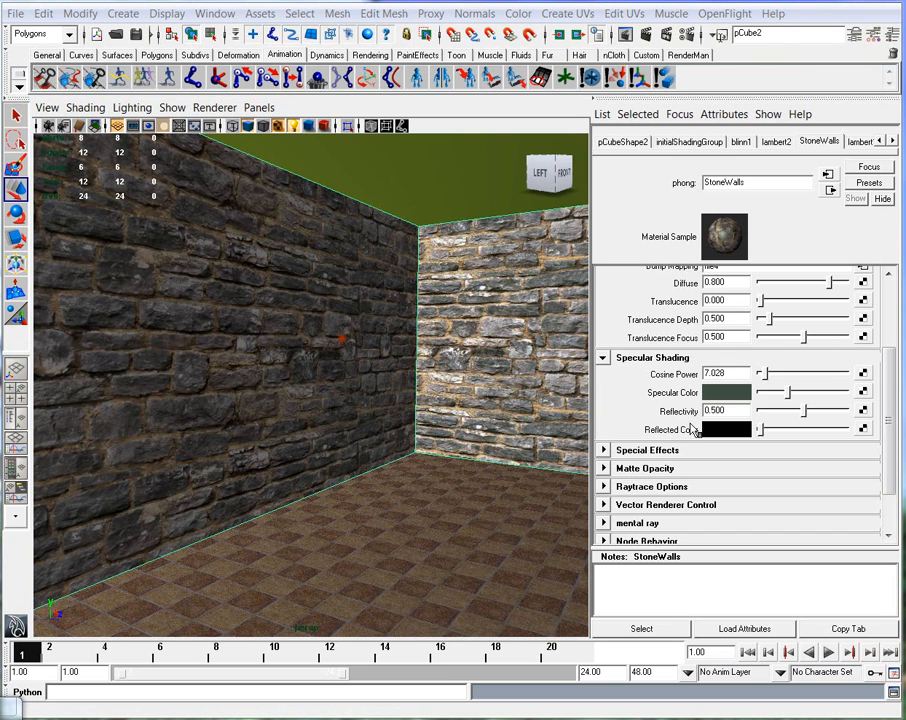
pyautogui.moveTo(885, 396); pyautogui.dragTo(862, 297)
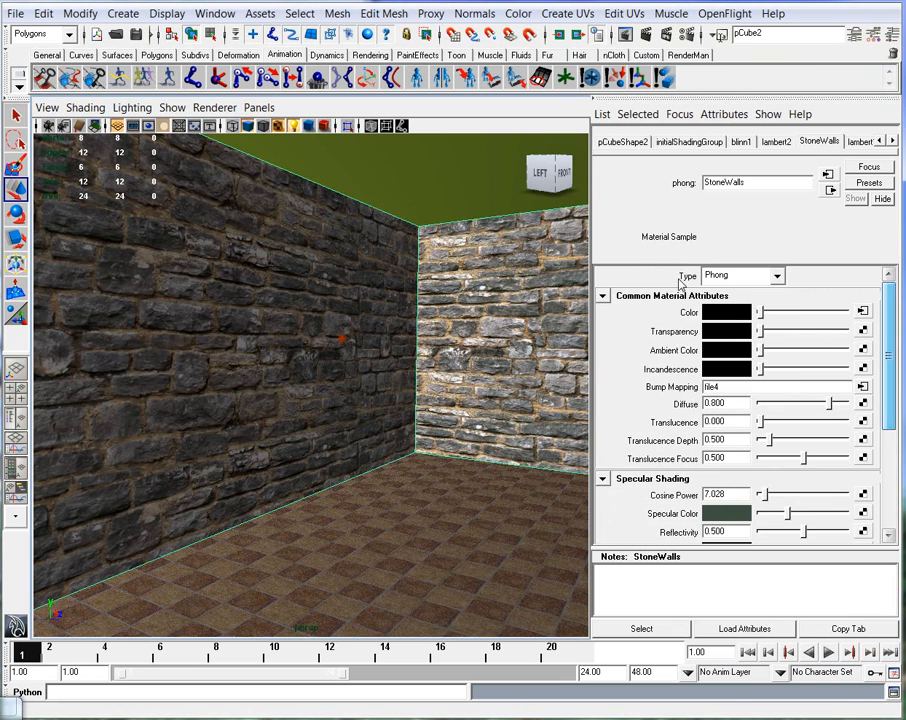
pyautogui.scroll(-3, 899, 338)
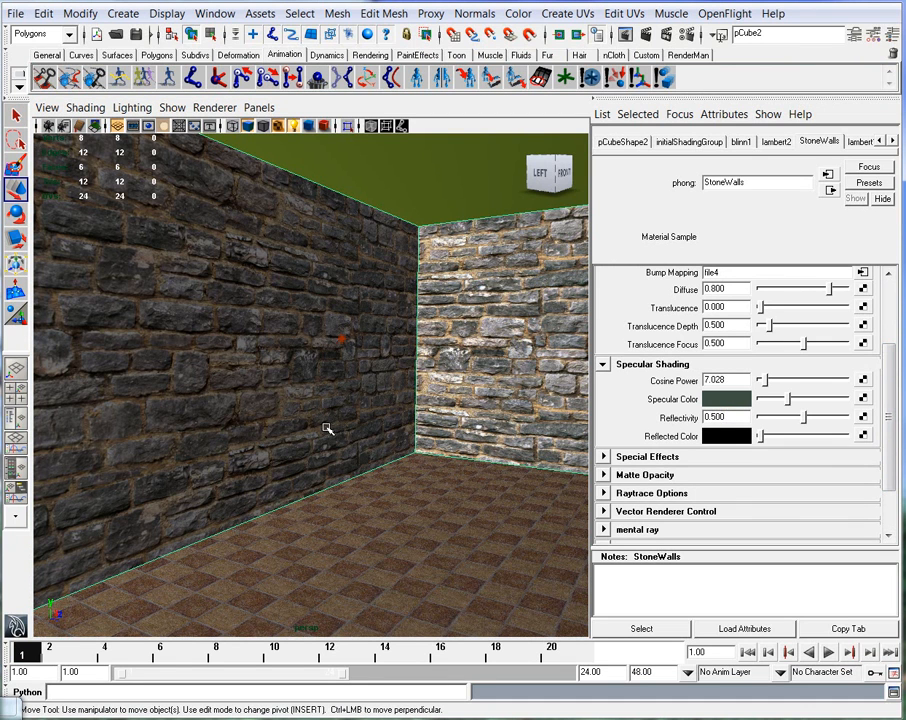
# Open the render settings beside the material attributes and set the StoneWalls material's reflectivity to 0
pyautogui.click(690, 37)
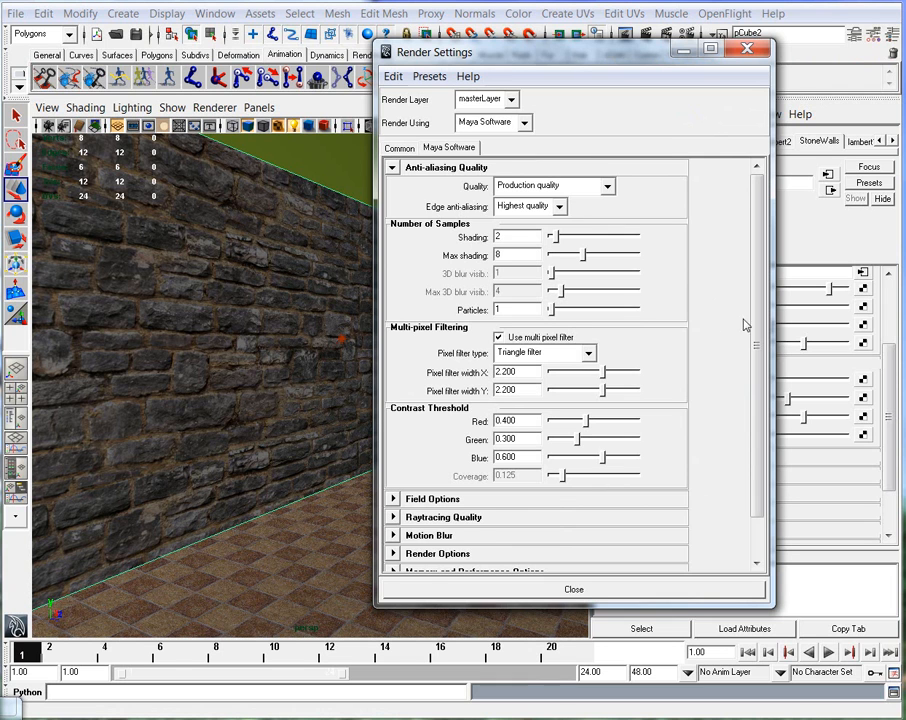
pyautogui.moveTo(758, 324); pyautogui.dragTo(757, 367)
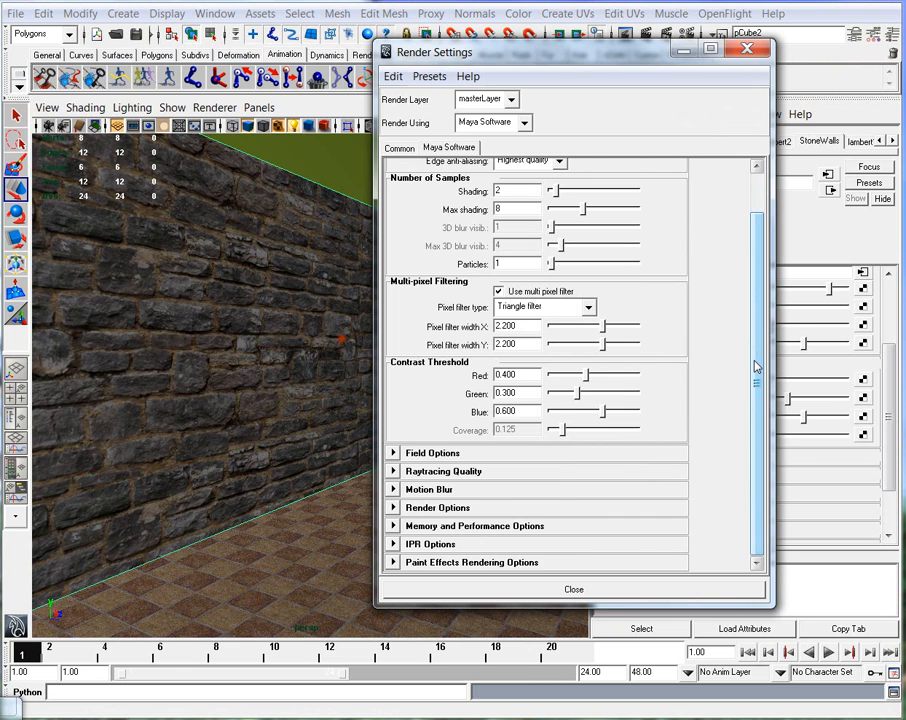
pyautogui.moveTo(584, 57); pyautogui.dragTo(404, 82)
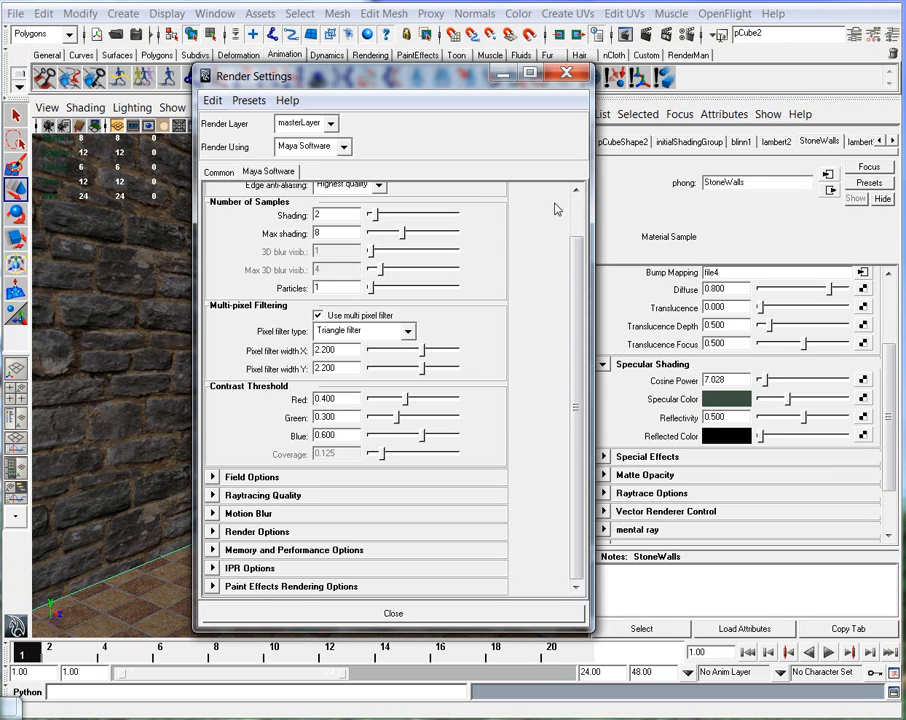
pyautogui.moveTo(803, 417); pyautogui.dragTo(754, 424)
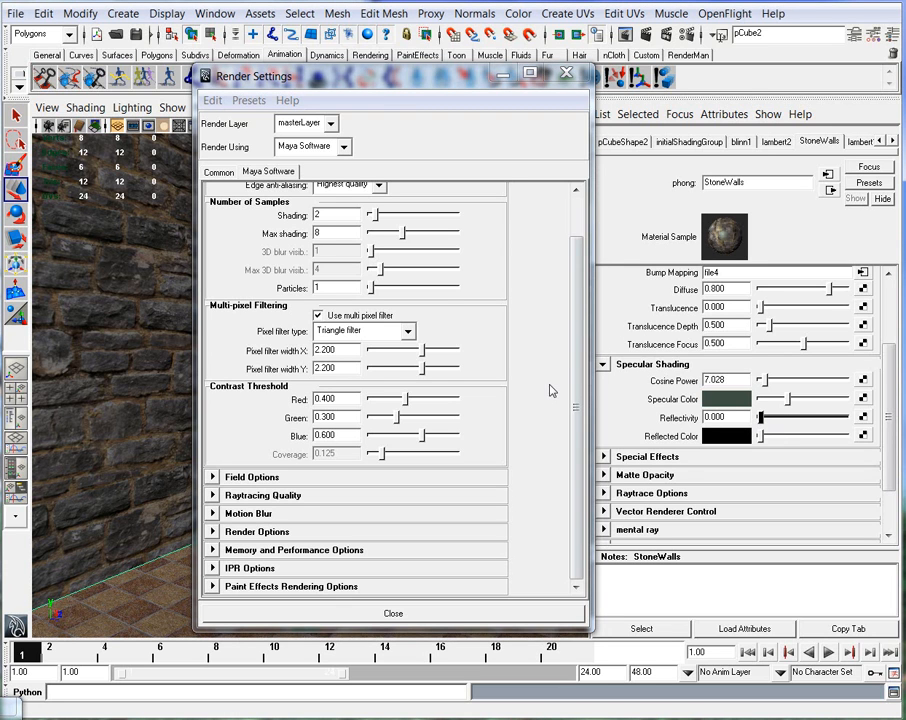
# Try enabling raytracing in the Raytracing Quality options, switch it off again, and minimize the render settings
pyautogui.click(212, 495)
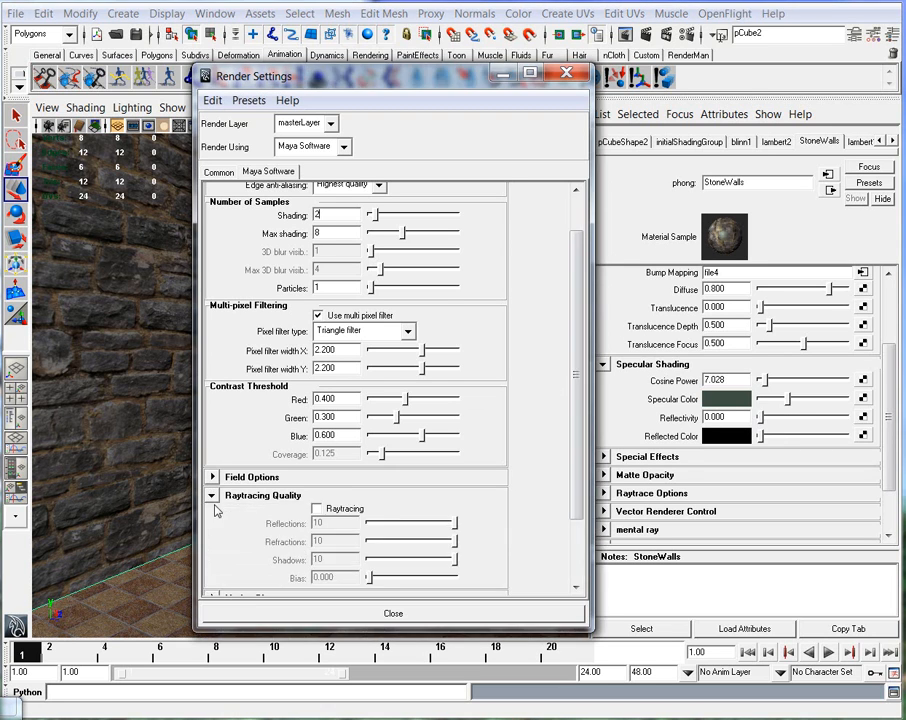
pyautogui.click(317, 509)
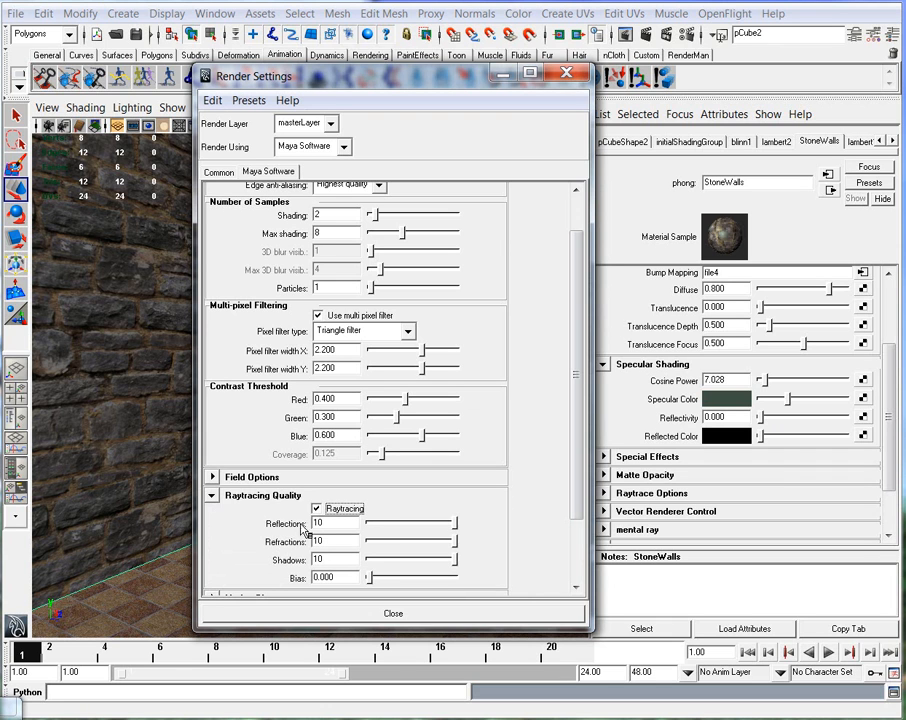
pyautogui.click(317, 509)
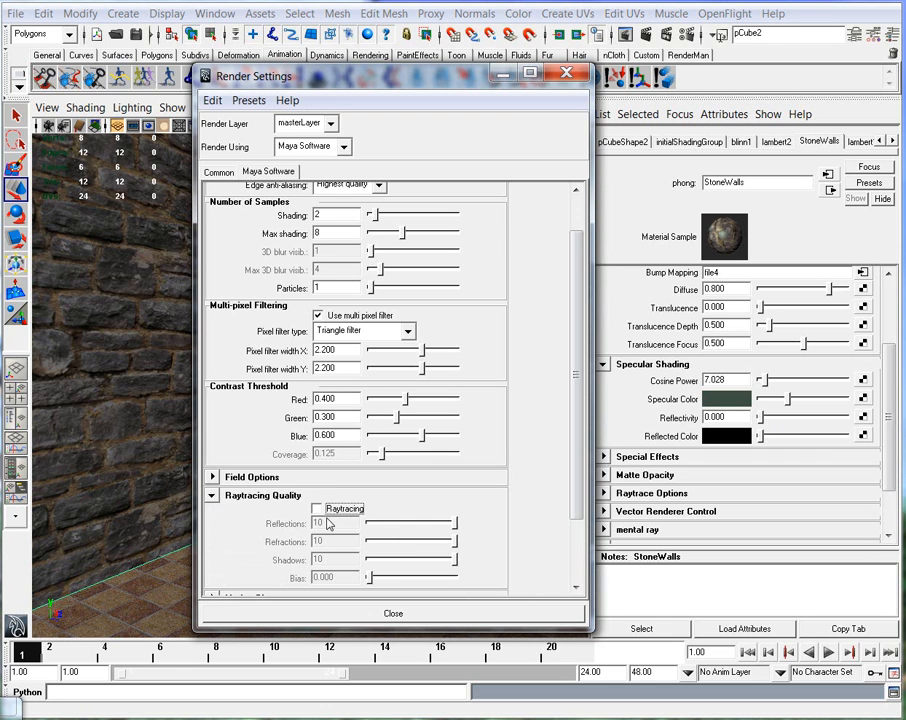
pyautogui.moveTo(760, 418); pyautogui.dragTo(753, 420)
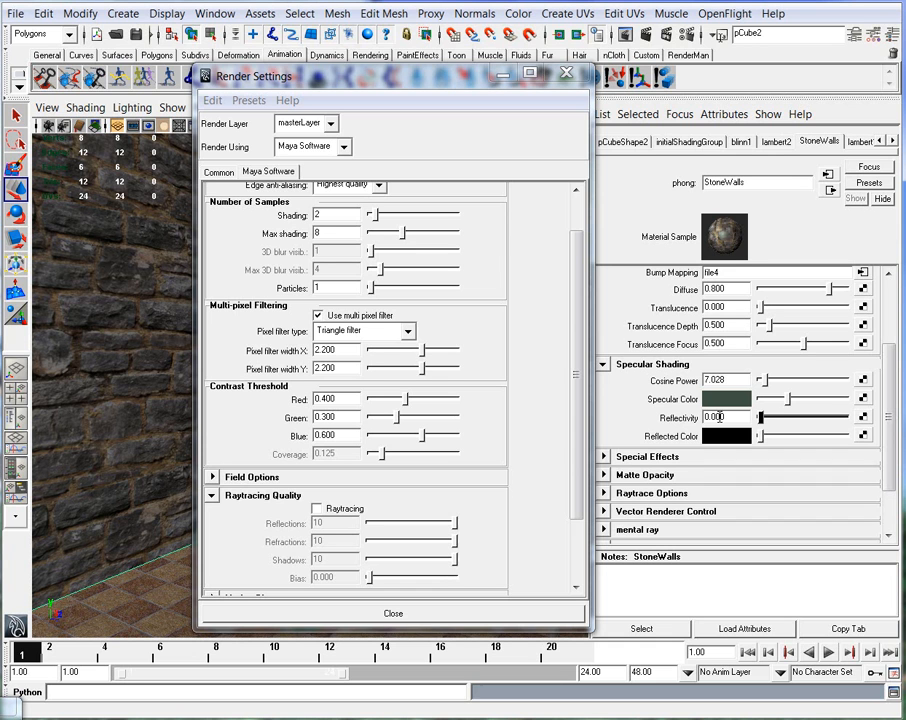
pyautogui.click(504, 75)
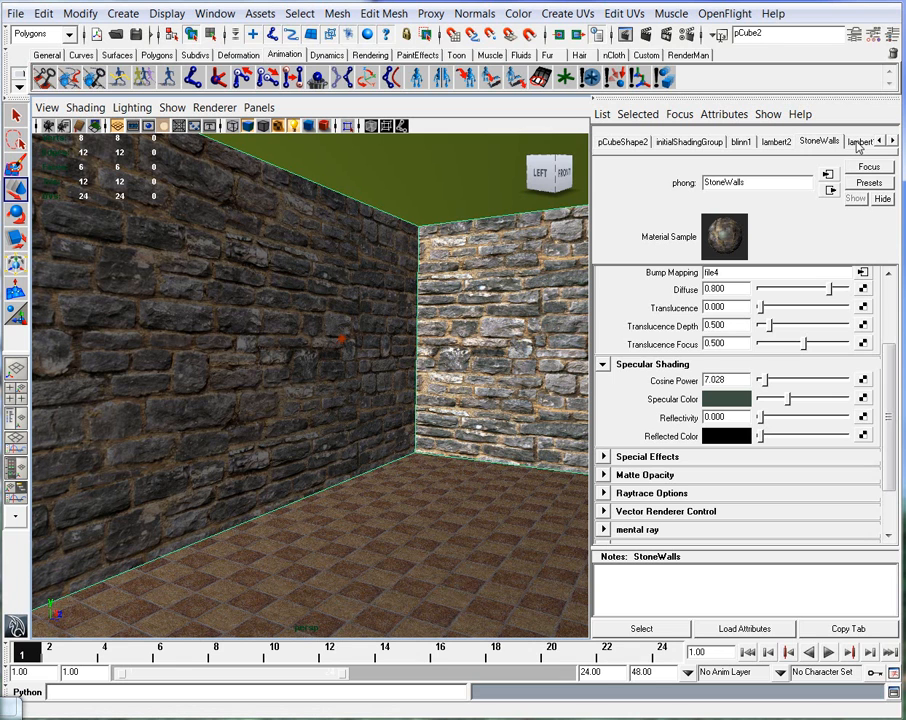
# Set the reflectivity of the blinn1 material to 0 and look over its common and specular attributes
pyautogui.click(740, 141)
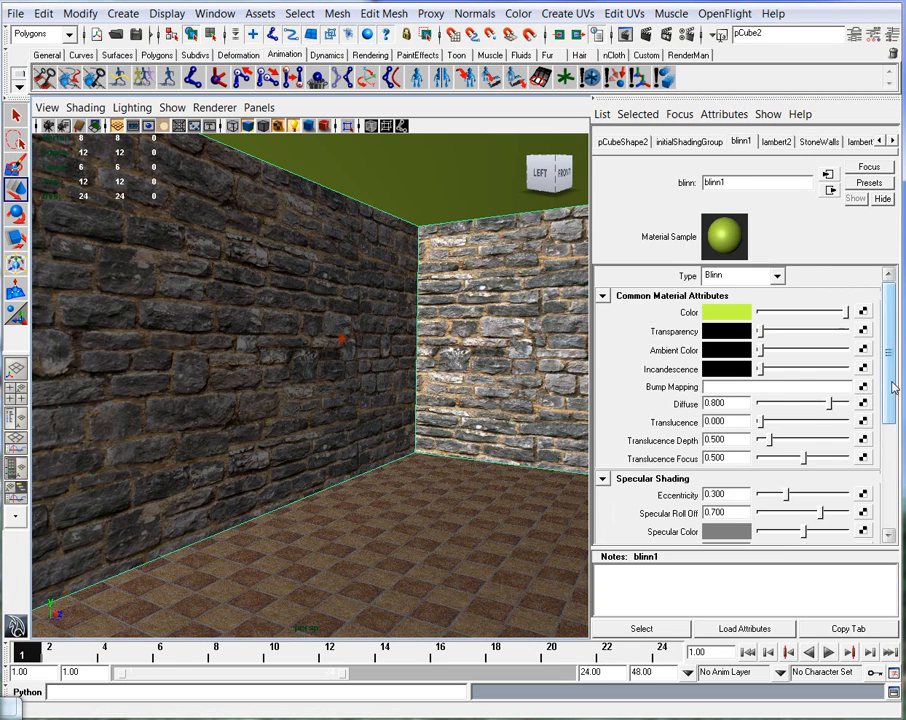
pyautogui.moveTo(893, 385); pyautogui.dragTo(893, 440)
pyautogui.moveTo(803, 450); pyautogui.dragTo(754, 453)
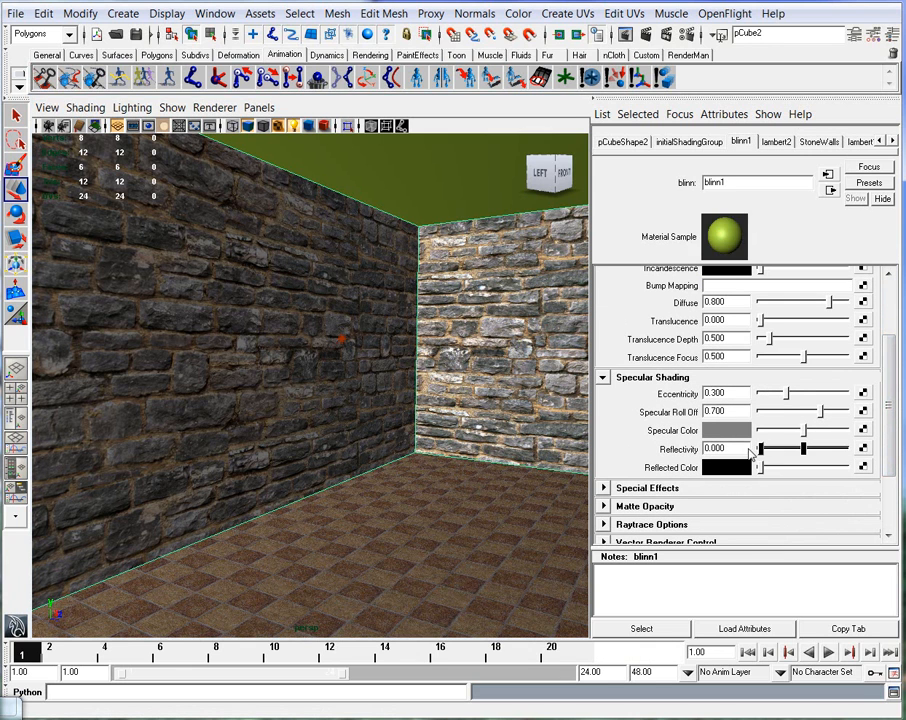
pyautogui.click(734, 450)
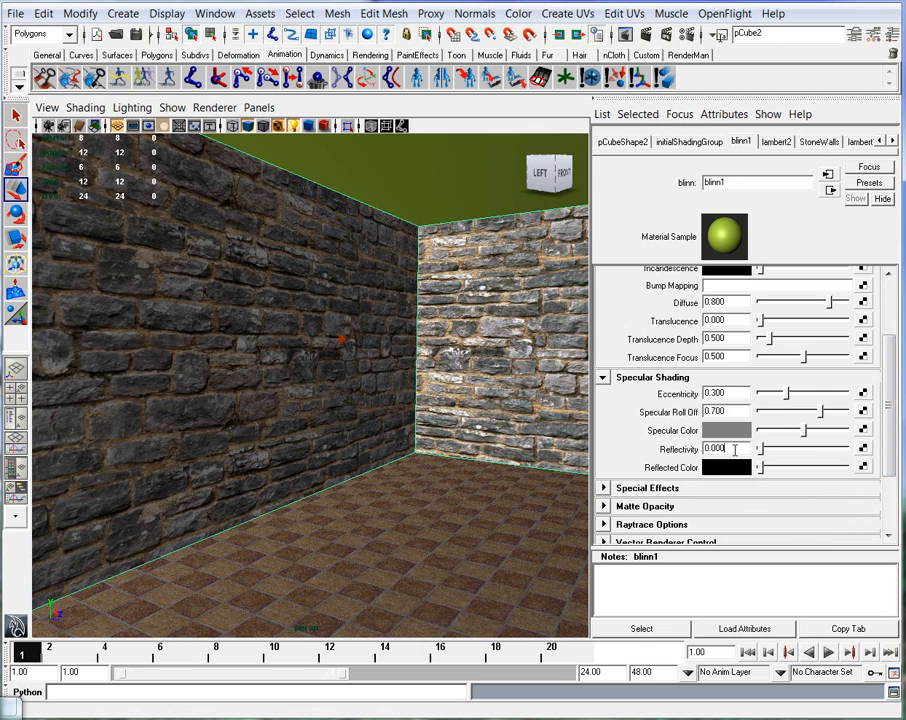
pyautogui.moveTo(892, 407); pyautogui.dragTo(892, 357)
pyautogui.scroll(-3, 718, 466)
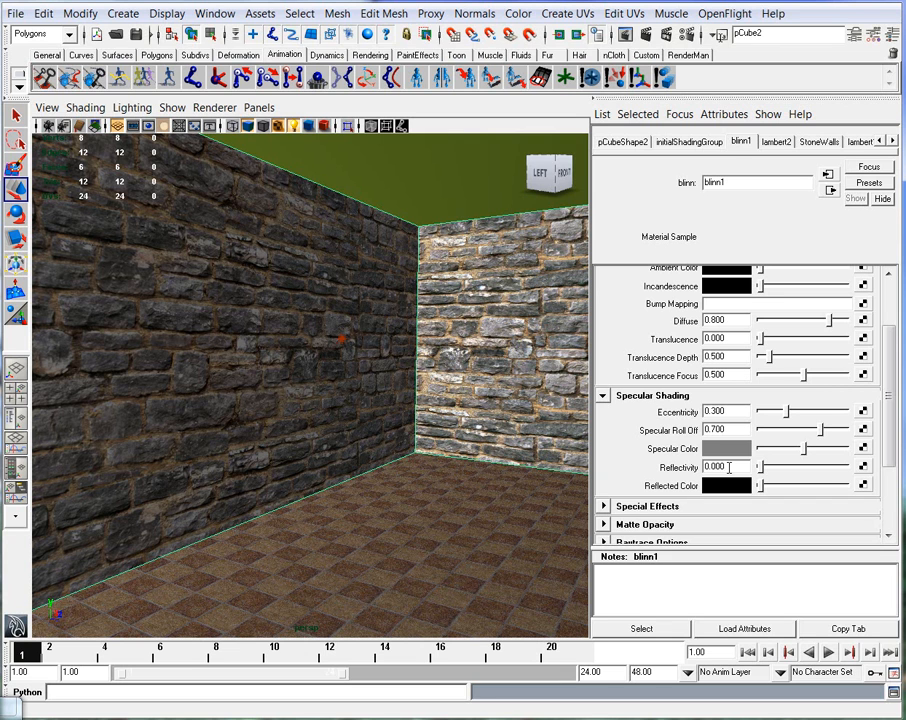
pyautogui.scroll(3, 878, 456)
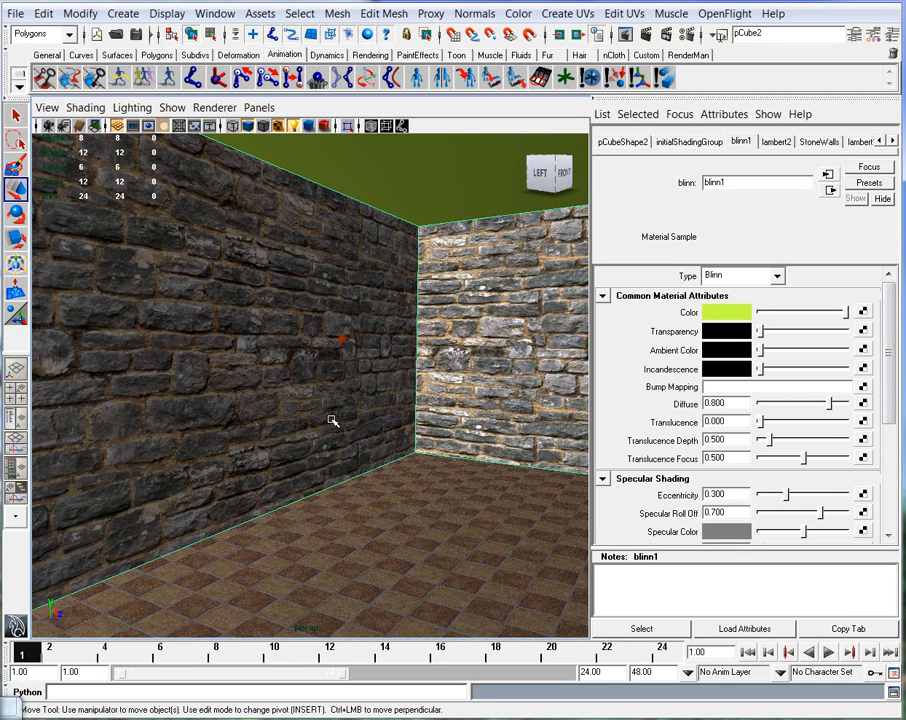
# Create a NURBS cylinder at the room's origin, frame it in the perspective view, and show it textured with default lighting
pyautogui.press('space')
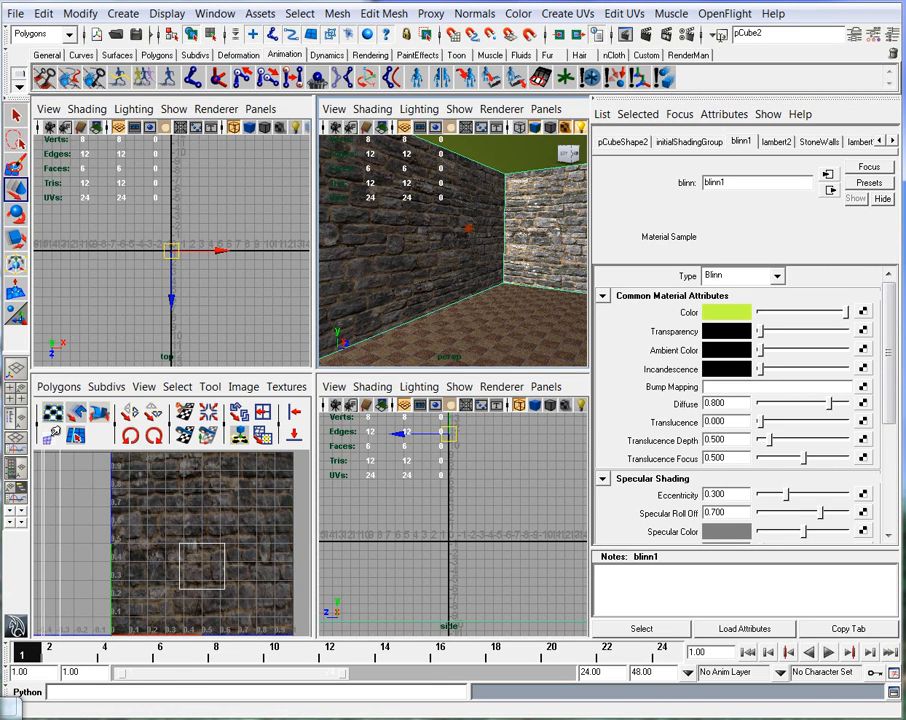
pyautogui.click(123, 13)
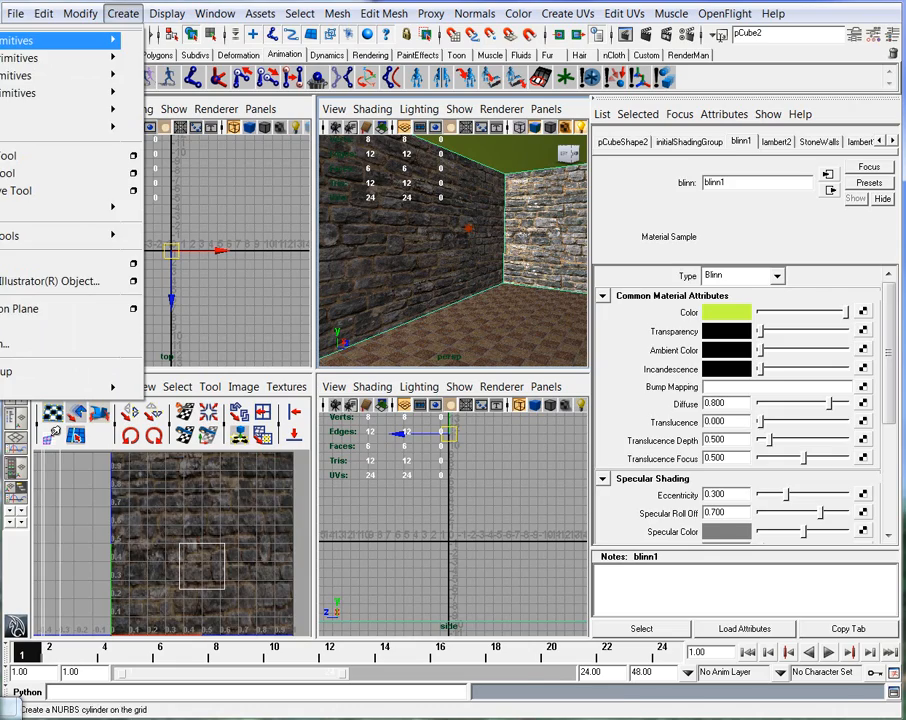
pyautogui.click(0, 75)
pyautogui.press('space')
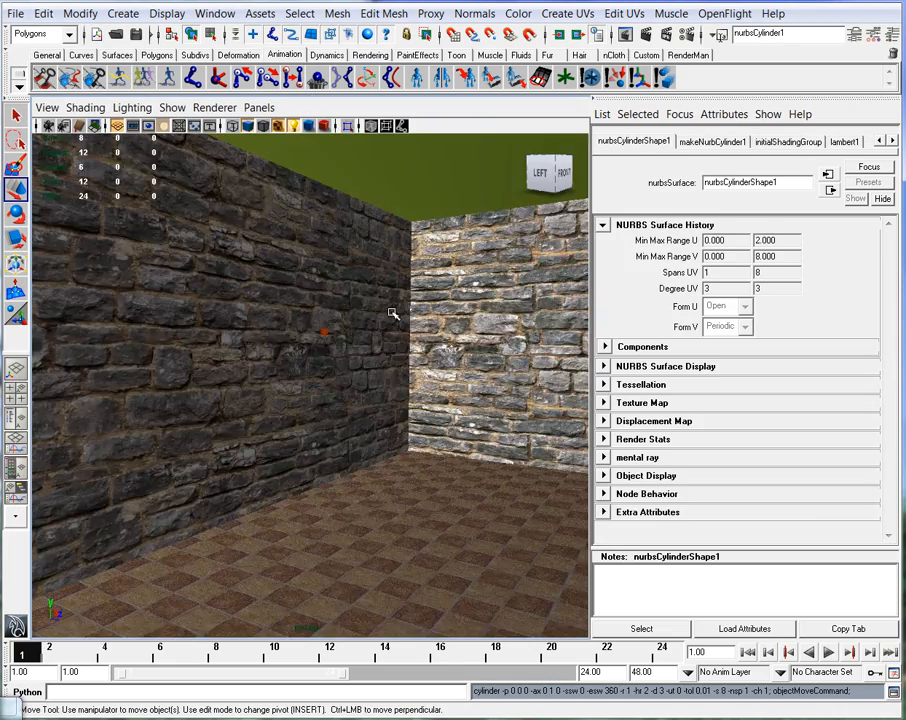
pyautogui.press('f')
pyautogui.keyDown('alt'); pyautogui.moveTo(404, 420); pyautogui.dragTo(468, 484); pyautogui.keyUp('alt')
pyautogui.keyDown('alt'); pyautogui.moveTo(468, 484); pyautogui.dragTo(328, 437, button='right'); pyautogui.keyUp('alt')
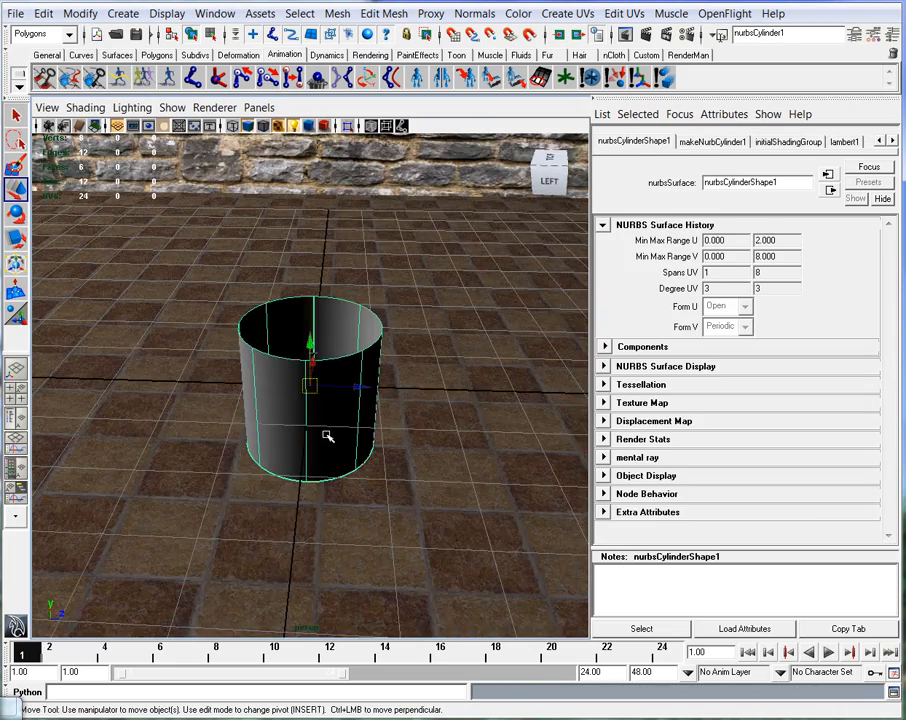
pyautogui.press('6')
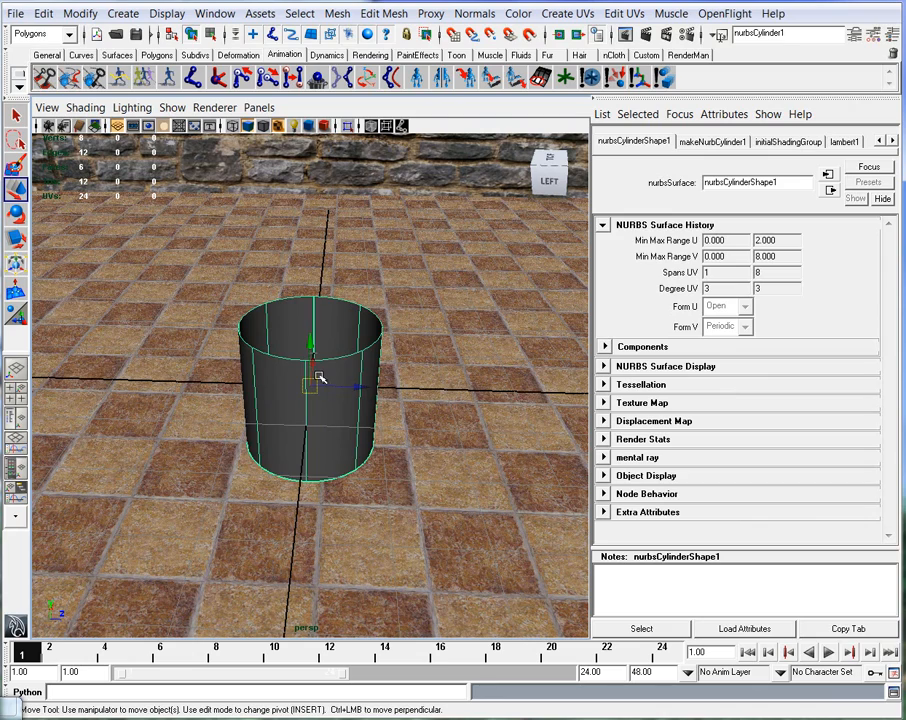
# Scale the NURBS cylinder to about 1.83 in X and Z and about 5.04 in Y, making a tall column
pyautogui.press('r')
pyautogui.moveTo(310, 386); pyautogui.dragTo(450, 388)
pyautogui.keyDown('alt'); pyautogui.moveTo(410, 402); pyautogui.dragTo(309, 216); pyautogui.keyUp('alt')
pyautogui.keyDown('alt'); pyautogui.moveTo(450, 358); pyautogui.dragTo(412, 376, button='right'); pyautogui.keyUp('alt')
pyautogui.keyDown('alt'); pyautogui.moveTo(412, 376); pyautogui.dragTo(448, 414); pyautogui.keyUp('alt')
pyautogui.keyDown('alt'); pyautogui.moveTo(448, 414); pyautogui.dragTo(367, 372, button='right'); pyautogui.keyUp('alt')
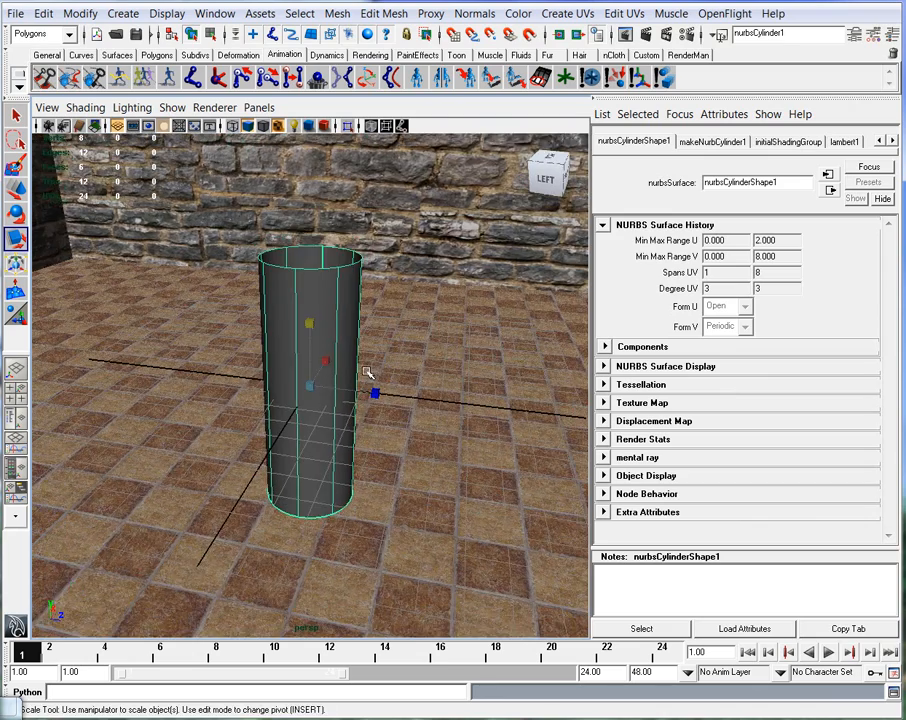
# Show the cylinder's makeNurbCylinder1 inputs, try changing its End Sweep, and undo the change
pyautogui.hotkey('ctrl', 'a')
pyautogui.click(786, 314)
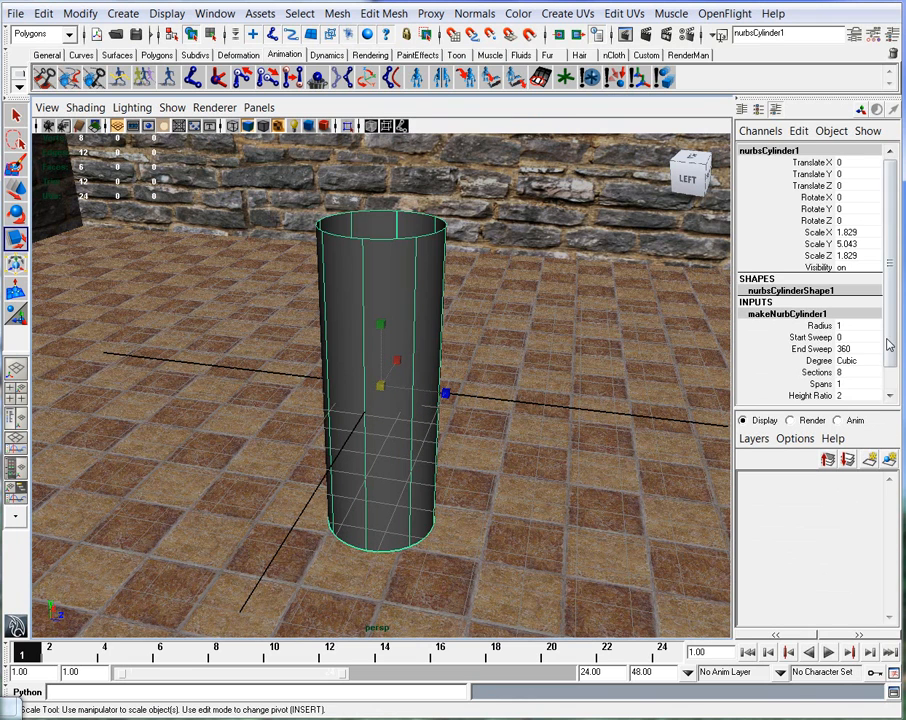
pyautogui.scroll(-1, 882, 346)
pyautogui.click(811, 333)
pyautogui.moveTo(450, 306); pyautogui.dragTo(340, 307, button='middle')
pyautogui.press('r')
pyautogui.keyDown('alt'); pyautogui.moveTo(340, 307); pyautogui.dragTo(300, 330); pyautogui.keyUp('alt')
pyautogui.hotkey('ctrl', 'z')
pyautogui.hotkey('ctrl', 'z')
pyautogui.hotkey('ctrl', 'z')
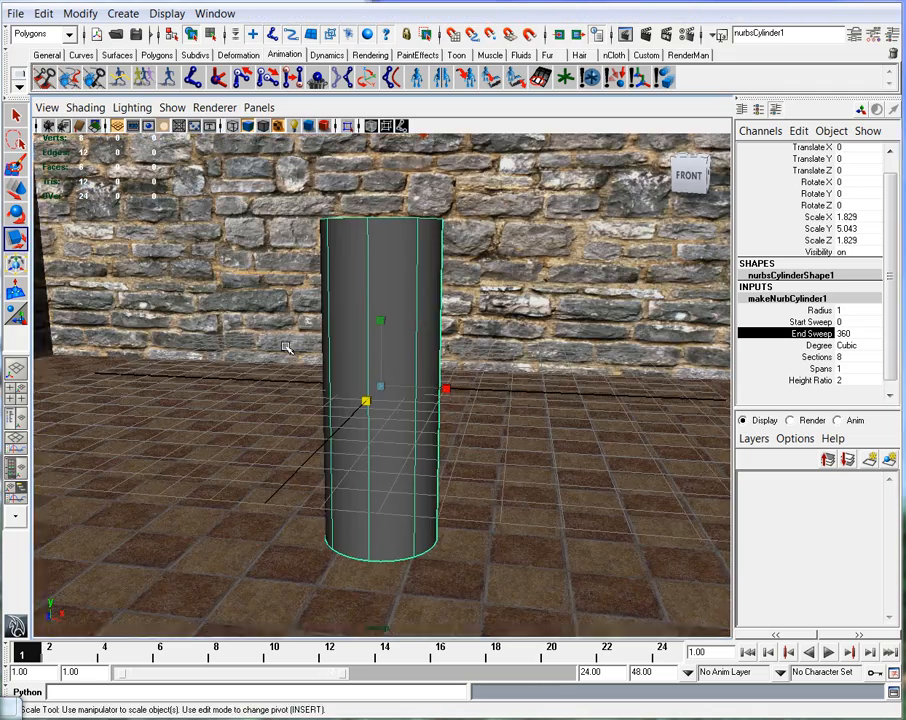
# Try an End Sweep of about 107 on the NURBS cylinder, view the partial surface from other angles, and undo it
pyautogui.press('space')
pyautogui.press('space')
pyautogui.keyDown('alt'); pyautogui.moveTo(506, 440); pyautogui.dragTo(352, 427, button='right'); pyautogui.keyUp('alt')
pyautogui.keyDown('alt'); pyautogui.moveTo(368, 436); pyautogui.dragTo(303, 441, button='middle'); pyautogui.keyUp('alt')
pyautogui.press('space')
pyautogui.press('space')
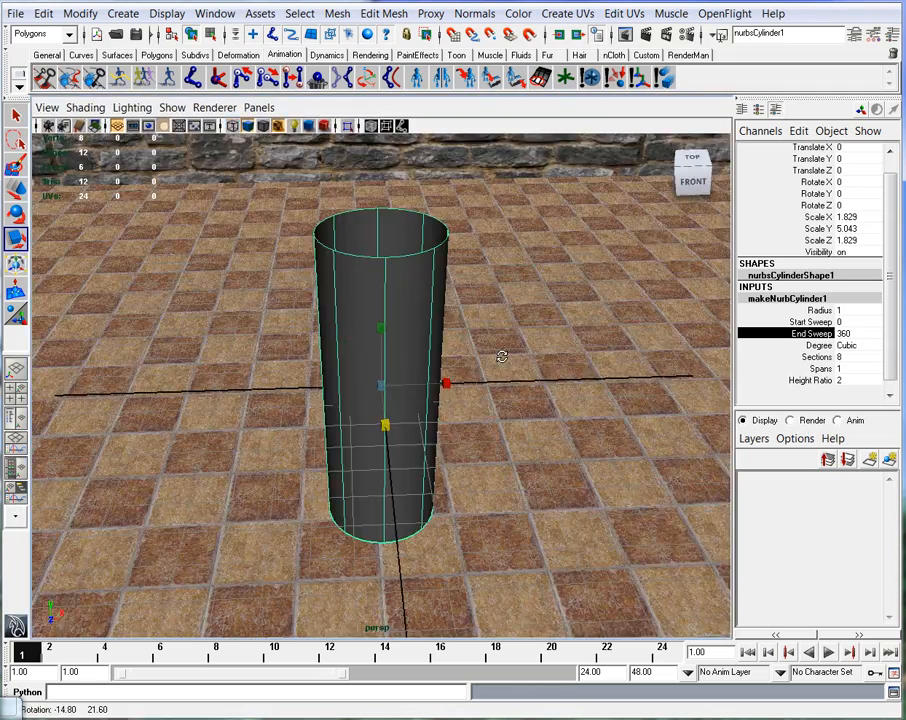
pyautogui.moveTo(668, 354); pyautogui.dragTo(480, 345, button='middle')
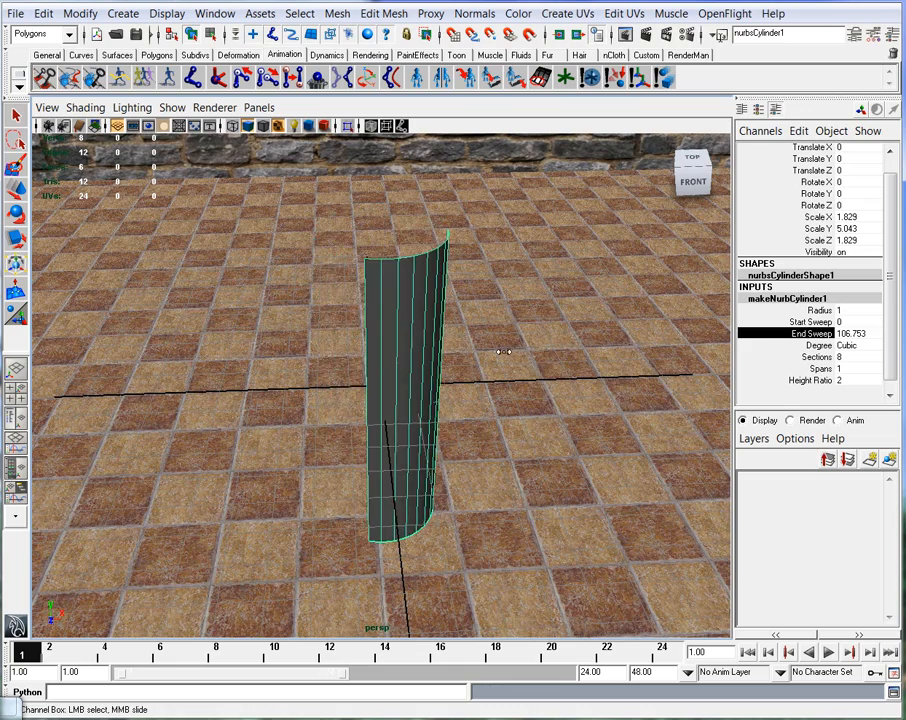
pyautogui.keyDown('alt'); pyautogui.moveTo(480, 345); pyautogui.dragTo(425, 345); pyautogui.keyUp('alt')
pyautogui.keyDown('alt'); pyautogui.moveTo(404, 401); pyautogui.dragTo(367, 397); pyautogui.keyUp('alt')
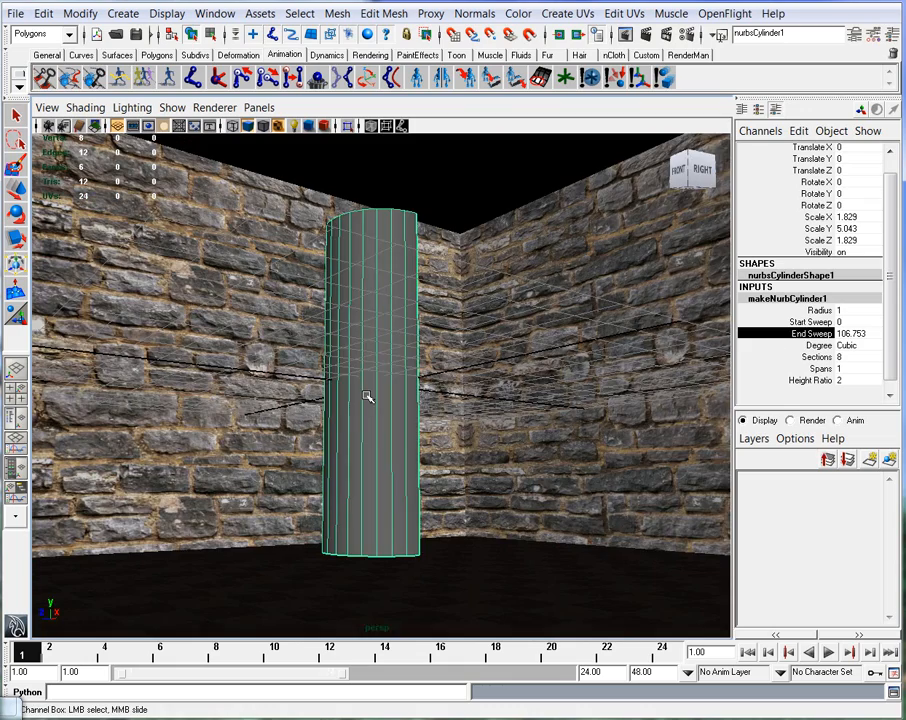
pyautogui.hotkey('ctrl', 'z')
pyautogui.hotkey('ctrl', 'z')
pyautogui.hotkey('ctrl', 'z')
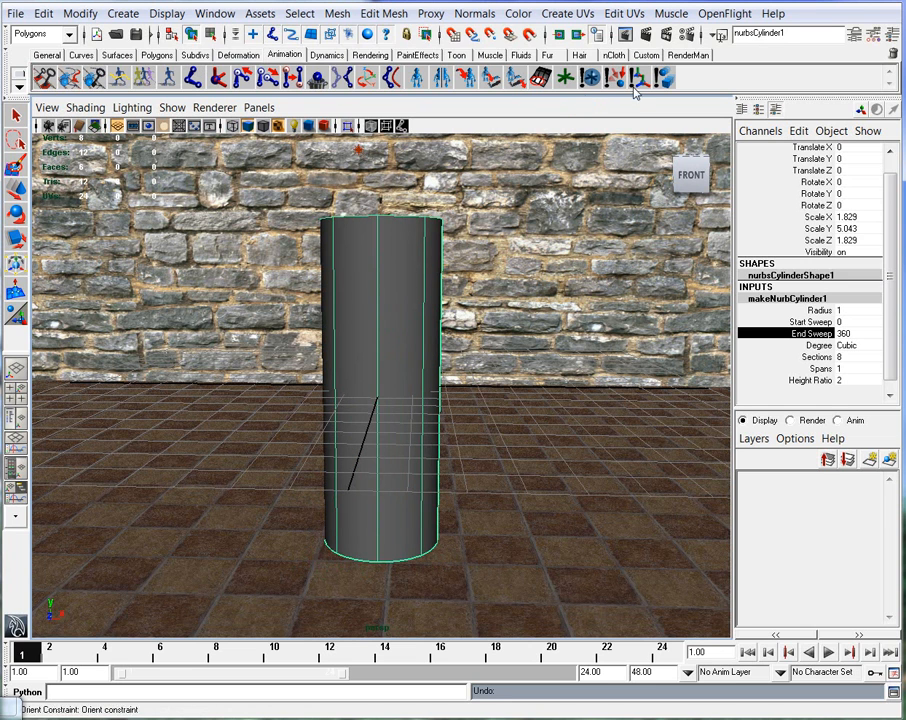
# Open the Hypershade, minimize the Render View, and move the Hypershade aside to uncover the perspective view
pyautogui.click(647, 55)
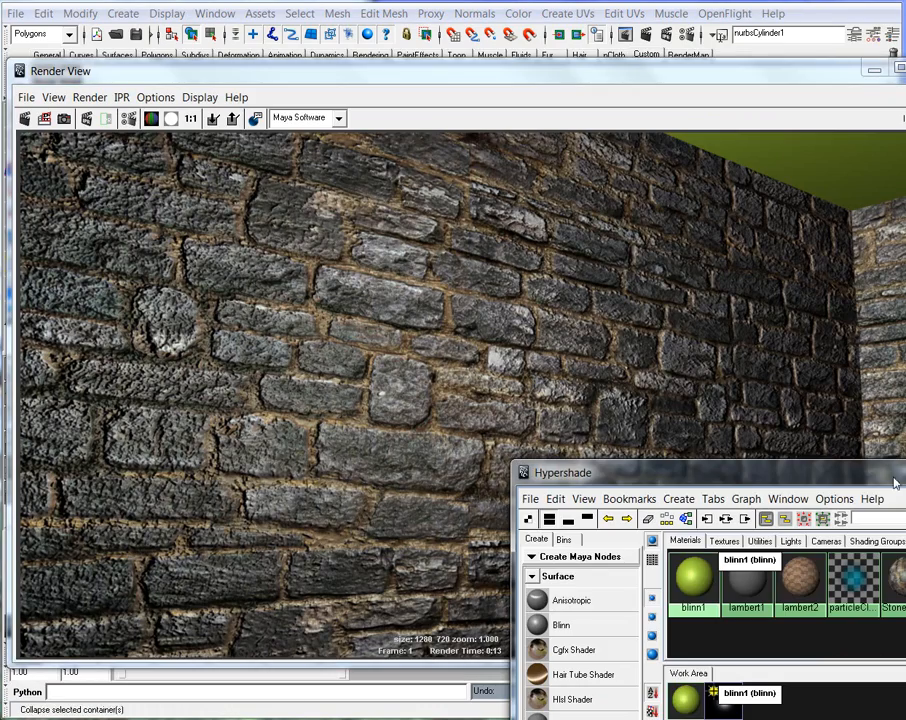
pyautogui.click(870, 68)
pyautogui.moveTo(640, 472); pyautogui.dragTo(540, 156)
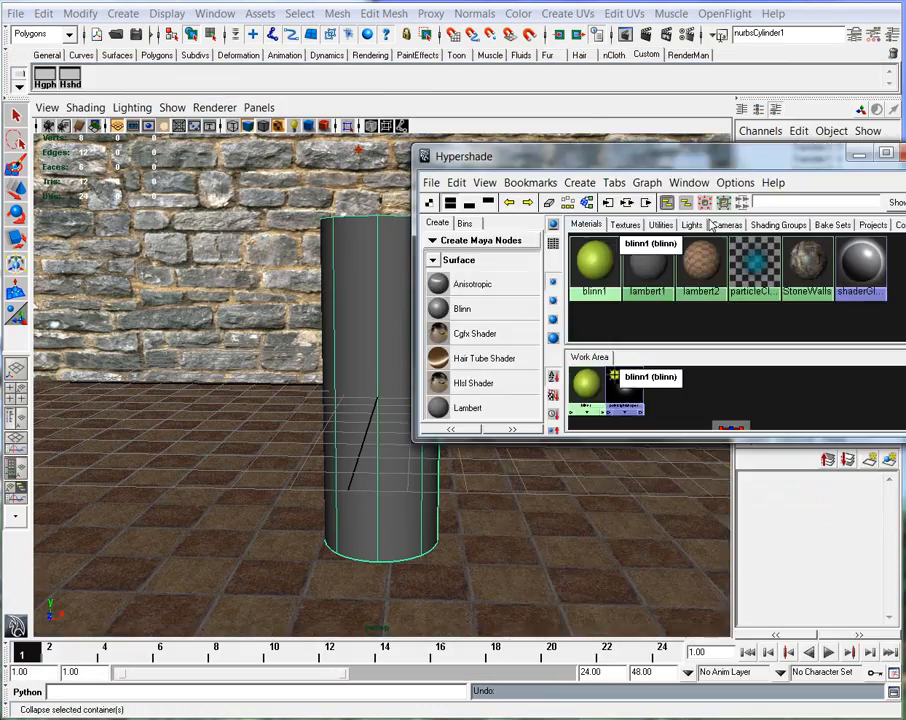
pyautogui.moveTo(410, 296); pyautogui.dragTo(370, 299, button='middle')
pyautogui.keyDown('alt'); pyautogui.moveTo(370, 299); pyautogui.dragTo(622, 351); pyautogui.keyUp('alt')
pyautogui.moveTo(499, 161); pyautogui.dragTo(613, 167)
# Show the whole room box from outside and switch it to face selection
pyautogui.keyDown('alt'); pyautogui.moveTo(387, 359); pyautogui.dragTo(205, 380); pyautogui.keyUp('alt')
pyautogui.keyDown('alt'); pyautogui.moveTo(205, 380); pyautogui.dragTo(420, 452, button='right'); pyautogui.keyUp('alt')
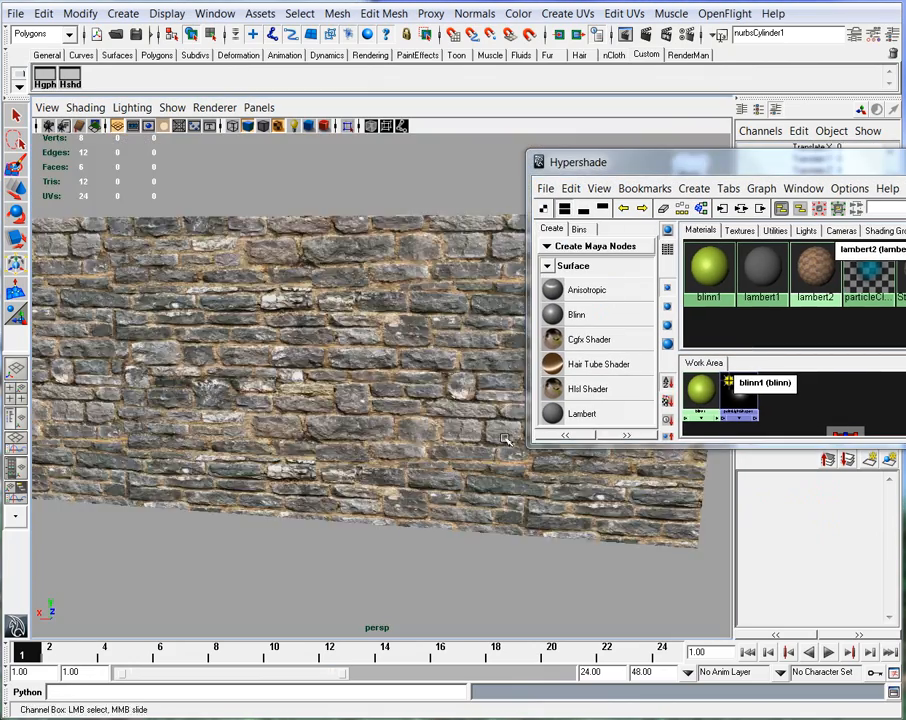
pyautogui.keyDown('alt'); pyautogui.moveTo(260, 340); pyautogui.dragTo(342, 345); pyautogui.keyUp('alt')
pyautogui.click(342, 325)
pyautogui.press('r')
pyautogui.moveTo(340, 345); pyautogui.dragTo(342, 364, button='right')
pyautogui.click(383, 301)
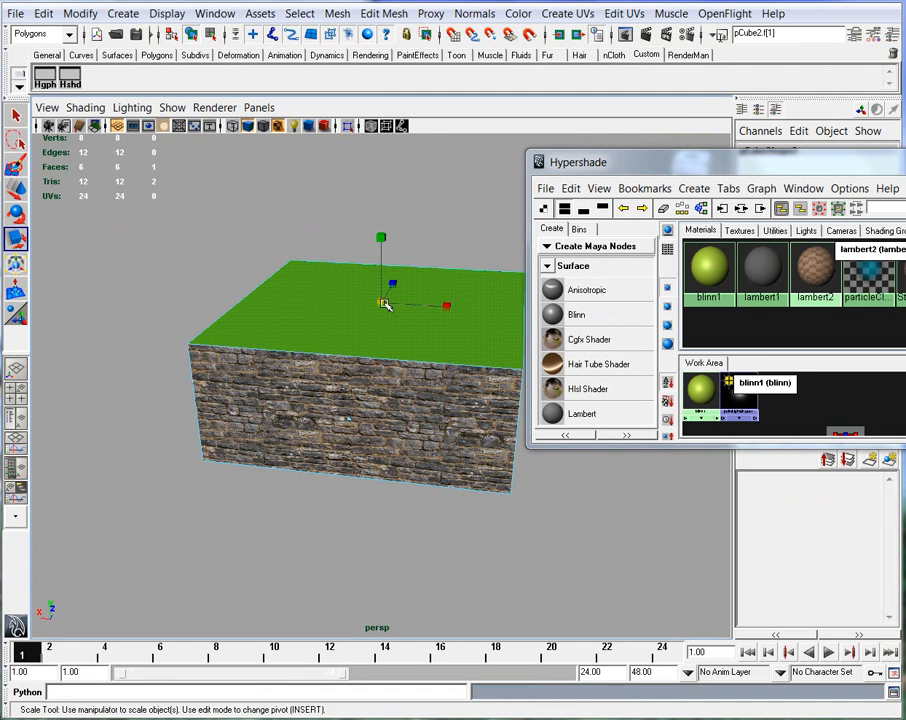
pyautogui.click(438, 185)
# Extrude one outer stone wall face of the room box and scale the new face narrower and shorter within the wall
pyautogui.click(349, 420)
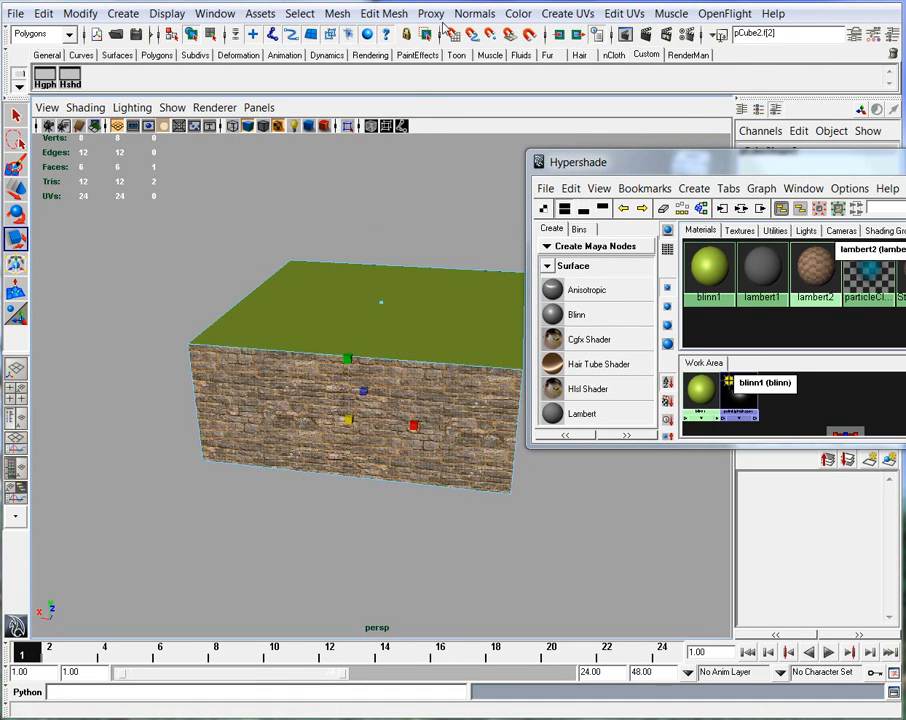
pyautogui.click(476, 14)
pyautogui.click(476, 14)
pyautogui.click(398, 16)
pyautogui.click(383, 68)
pyautogui.keyDown('alt'); pyautogui.moveTo(408, 456); pyautogui.dragTo(366, 428); pyautogui.keyUp('alt')
pyautogui.moveTo(303, 388); pyautogui.dragTo(342, 480)
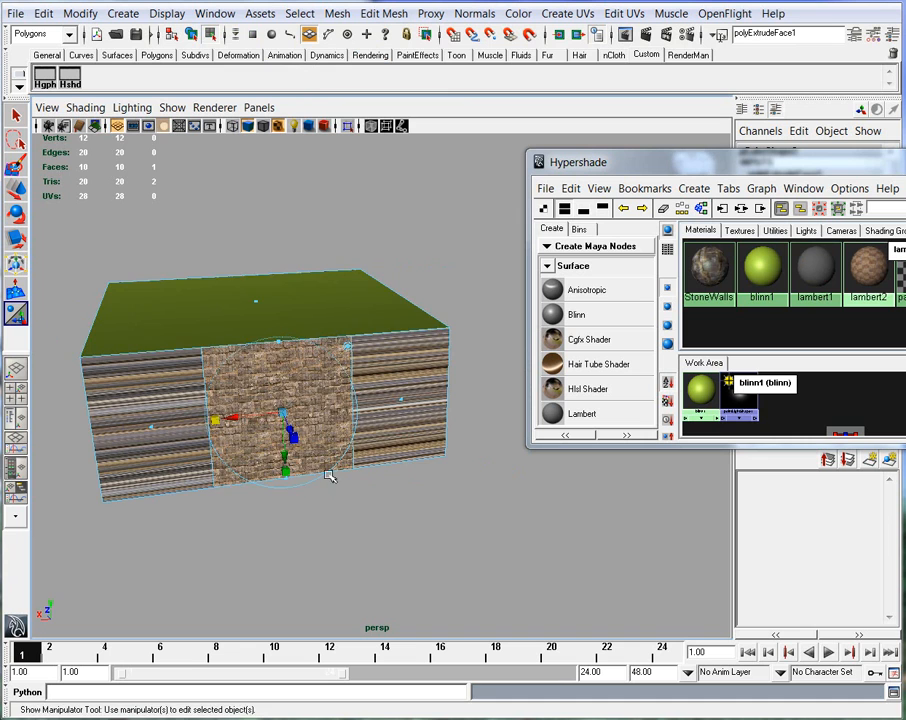
pyautogui.moveTo(287, 472); pyautogui.dragTo(289, 440)
# Extrude the inset wall face again and pull it outward from the room box to form a corridor
pyautogui.press('g')
pyautogui.keyDown('alt'); pyautogui.moveTo(286, 508); pyautogui.dragTo(399, 506); pyautogui.keyUp('alt')
pyautogui.moveTo(450, 437); pyautogui.dragTo(573, 476)
pyautogui.keyDown('alt'); pyautogui.moveTo(329, 496); pyautogui.dragTo(350, 450); pyautogui.keyUp('alt')
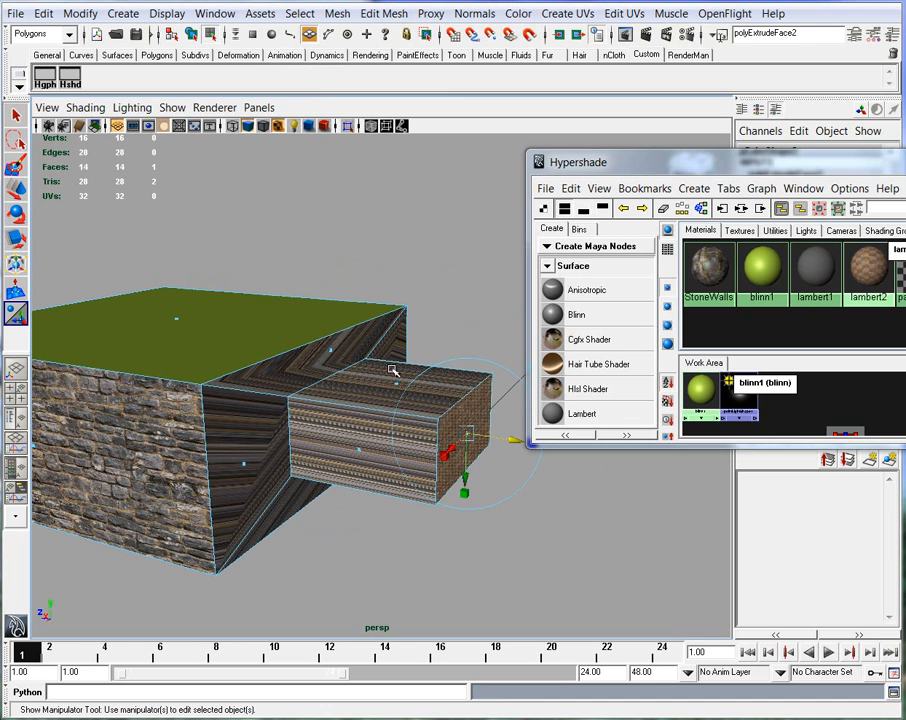
pyautogui.click(331, 354)
pyautogui.keyDown('shift'); pyautogui.click(245, 463); pyautogui.keyUp('shift')
pyautogui.keyDown('alt'); pyautogui.moveTo(303, 477); pyautogui.dragTo(257, 384); pyautogui.keyUp('alt')
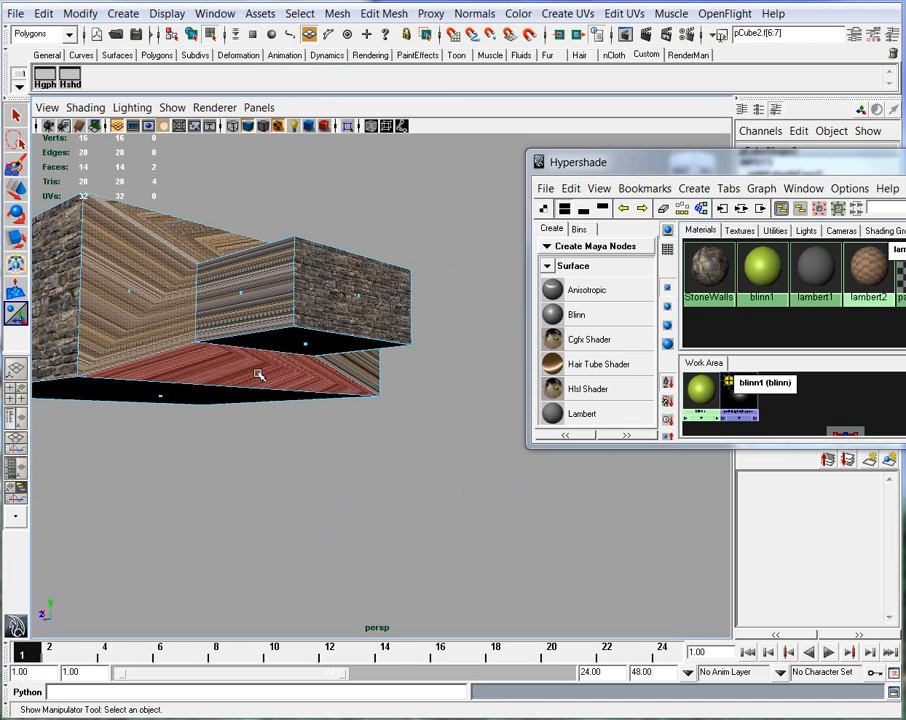
pyautogui.keyDown('shift'); pyautogui.click(258, 374); pyautogui.keyUp('shift')
pyautogui.keyDown('alt'); pyautogui.moveTo(307, 437); pyautogui.dragTo(275, 403); pyautogui.keyUp('alt')
pyautogui.keyDown('shift'); pyautogui.click(316, 370); pyautogui.keyUp('shift')
pyautogui.keyDown('alt'); pyautogui.moveTo(217, 422); pyautogui.dragTo(284, 422); pyautogui.keyUp('alt')
# Apply a planar UV mapping to the back wall's four surrounding faces and the extruded end face, and display them textured
pyautogui.moveTo(578, 167); pyautogui.dragTo(570, 274)
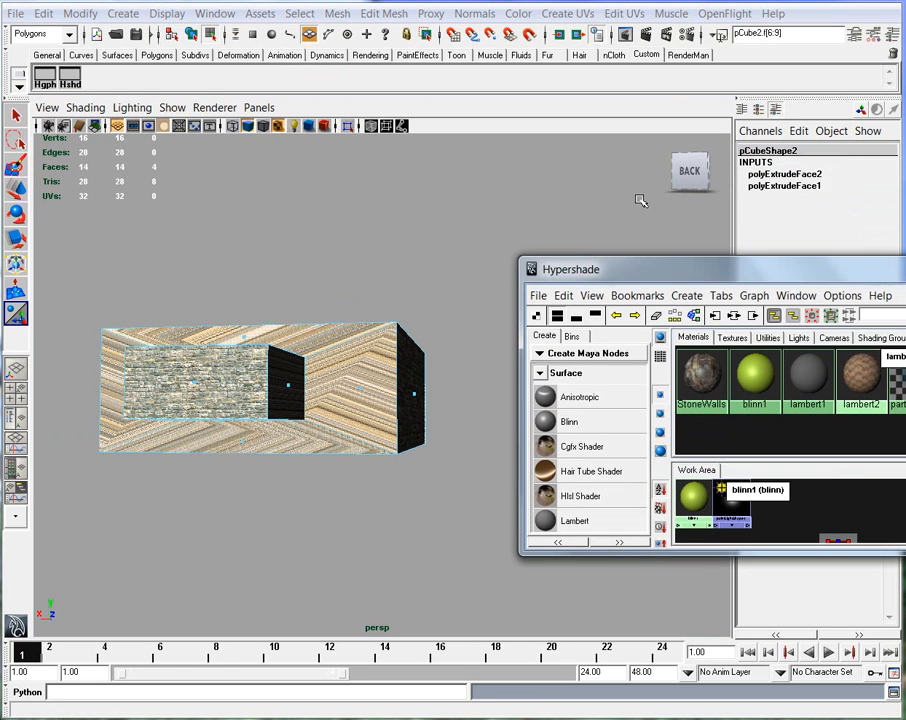
pyautogui.click(690, 174)
pyautogui.click(690, 174)
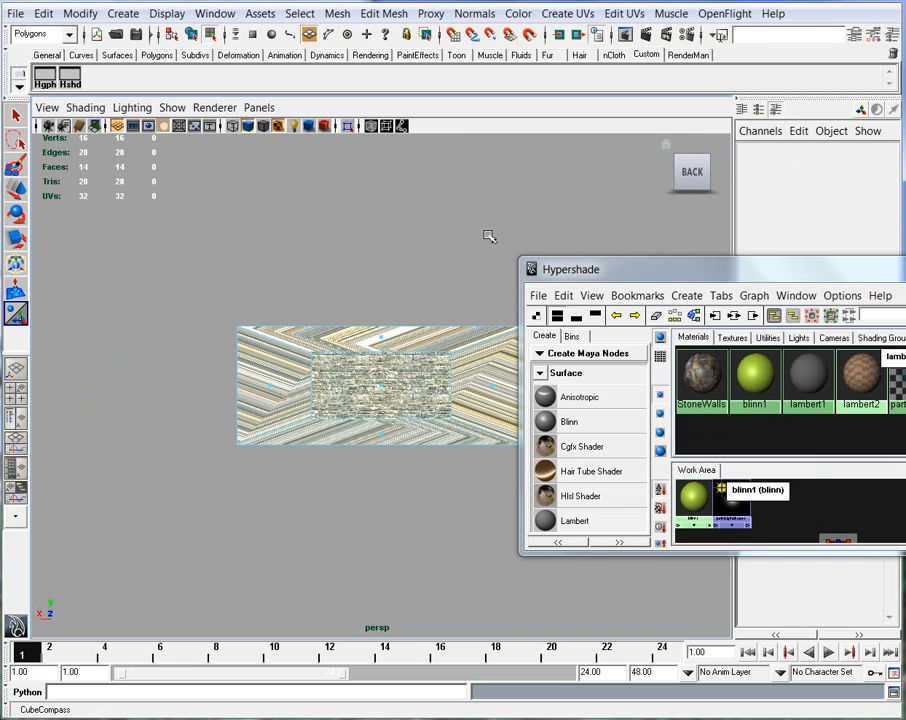
pyautogui.press('4')
pyautogui.press('5')
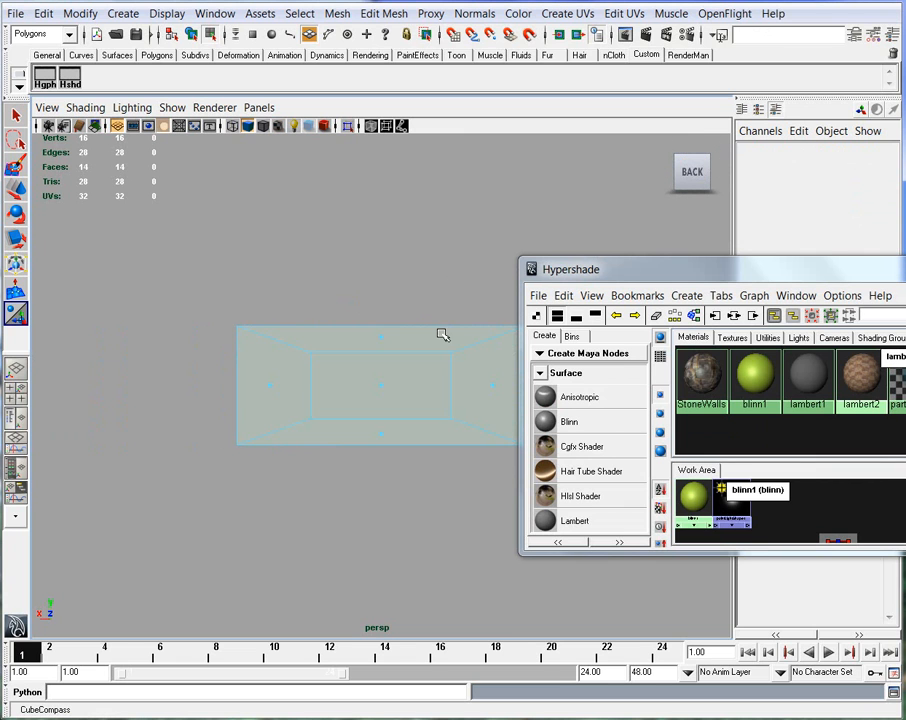
pyautogui.click(380, 338)
pyautogui.keyDown('shift'); pyautogui.click(275, 387); pyautogui.keyUp('shift')
pyautogui.keyDown('shift'); pyautogui.click(384, 434); pyautogui.keyUp('shift')
pyautogui.keyDown('shift'); pyautogui.click(497, 386); pyautogui.keyUp('shift')
pyautogui.keyDown('shift'); pyautogui.click(384, 384); pyautogui.keyUp('shift')
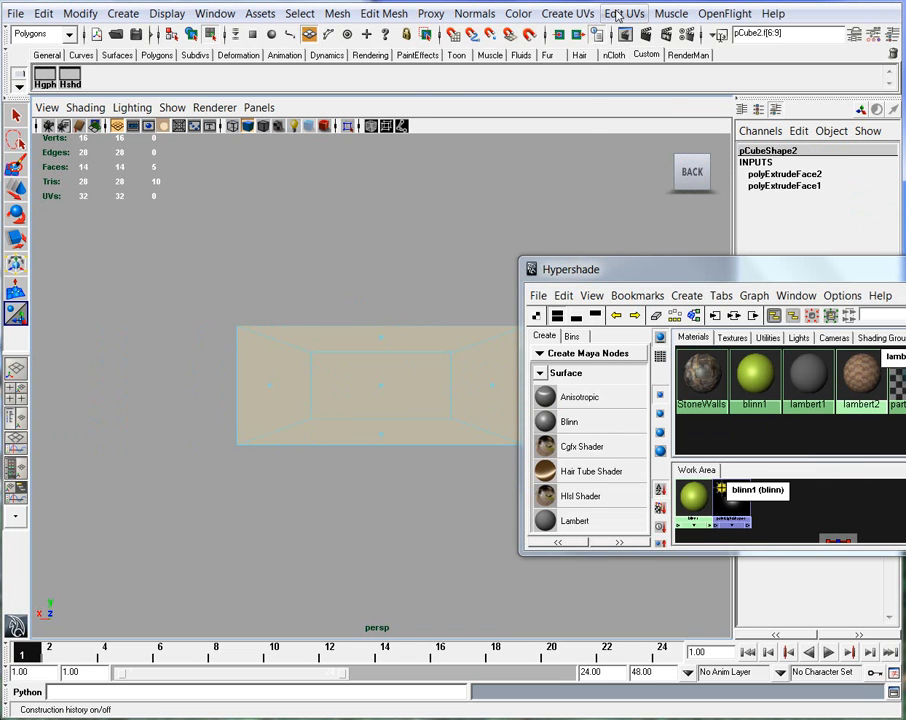
pyautogui.click(574, 14)
pyautogui.click(482, 40)
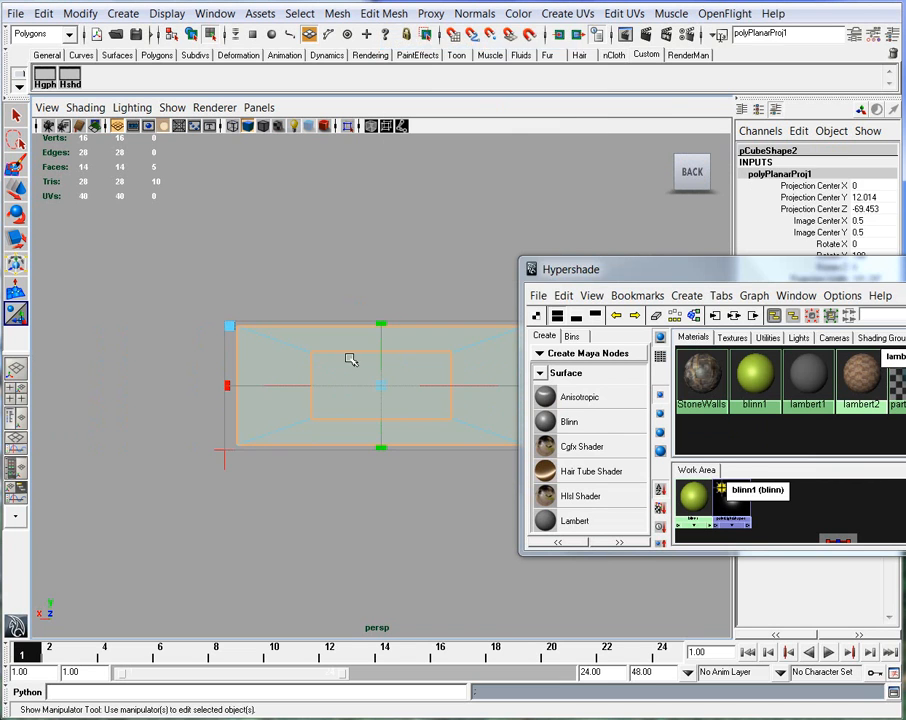
pyautogui.press('6')
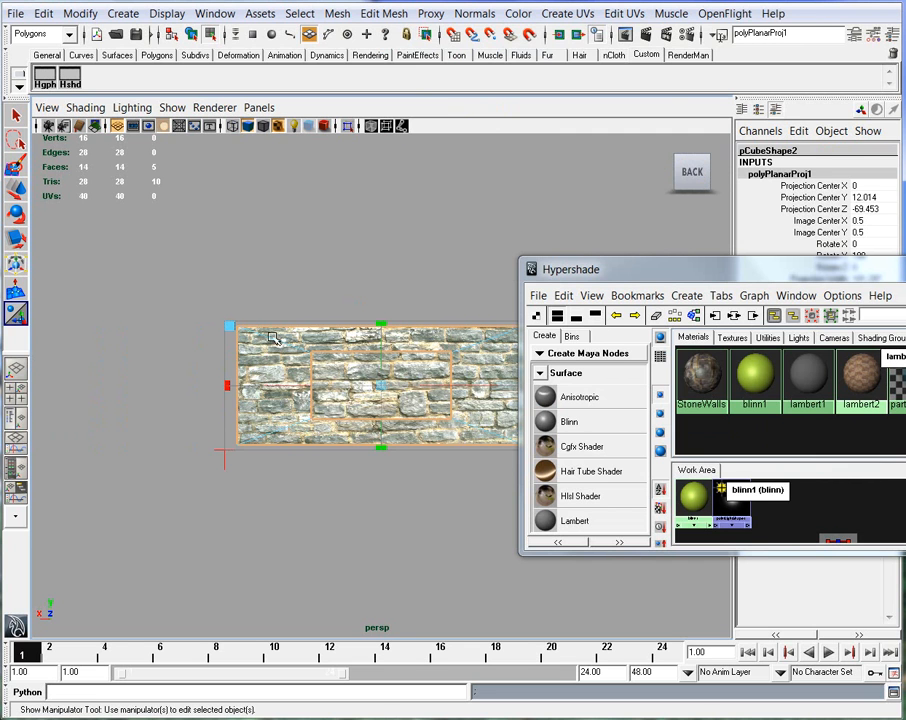
pyautogui.click(229, 326)
# Planar-map the two side faces of the extruded block and scale the projection to resize the stone texture
pyautogui.keyDown('alt'); pyautogui.moveTo(302, 380); pyautogui.dragTo(410, 437); pyautogui.keyUp('alt')
pyautogui.keyDown('alt'); pyautogui.moveTo(288, 438); pyautogui.dragTo(327, 389); pyautogui.keyUp('alt')
pyautogui.click(354, 423)
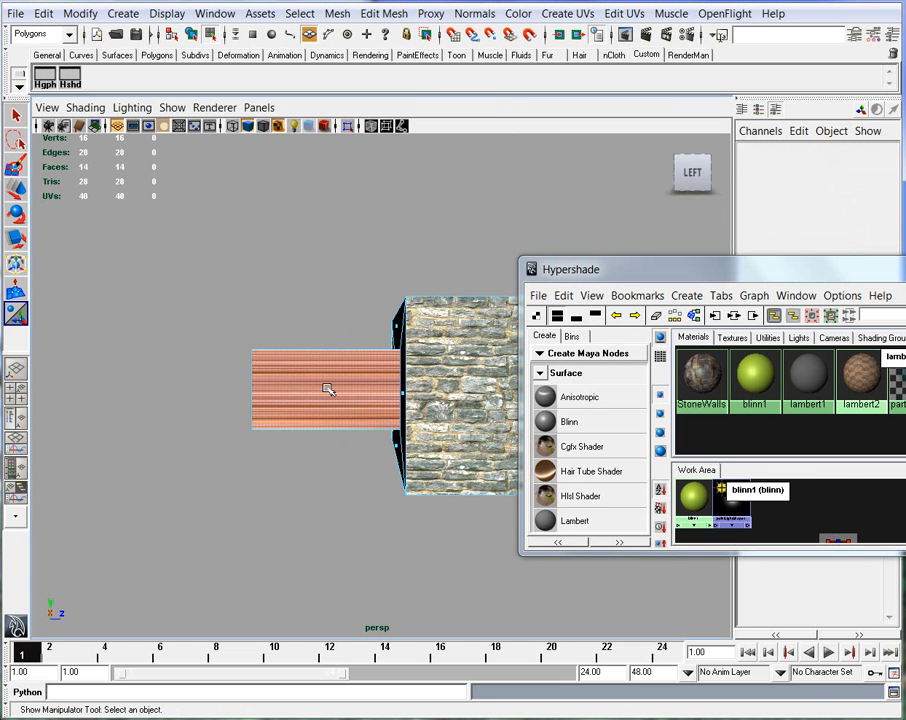
pyautogui.click(329, 390)
pyautogui.keyDown('alt'); pyautogui.moveTo(346, 448); pyautogui.dragTo(424, 355); pyautogui.keyUp('alt')
pyautogui.click(687, 175)
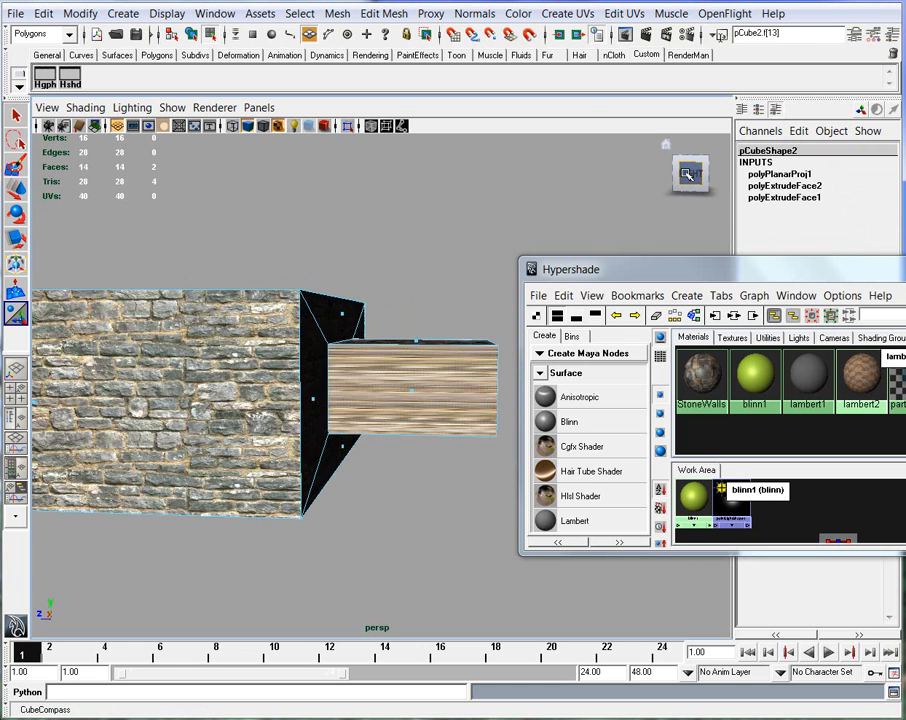
pyautogui.click(567, 13)
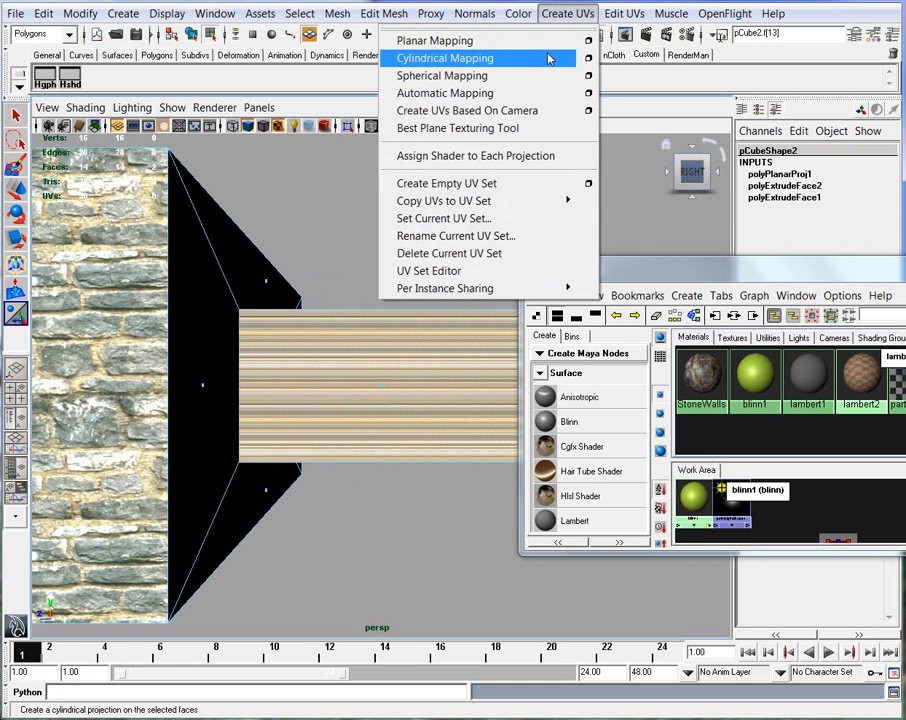
pyautogui.click(540, 41)
pyautogui.keyDown('alt'); pyautogui.moveTo(275, 331); pyautogui.dragTo(358, 420); pyautogui.keyUp('alt')
pyautogui.keyDown('alt'); pyautogui.moveTo(337, 370); pyautogui.dragTo(362, 393); pyautogui.keyUp('alt')
pyautogui.moveTo(425, 365); pyautogui.dragTo(492, 333)
pyautogui.click(447, 280)
# Select the top and bottom faces of the extruded block, seen straight from above with textures shown
pyautogui.keyDown('alt'); pyautogui.moveTo(408, 441); pyautogui.dragTo(467, 537); pyautogui.keyUp('alt')
pyautogui.press('4')
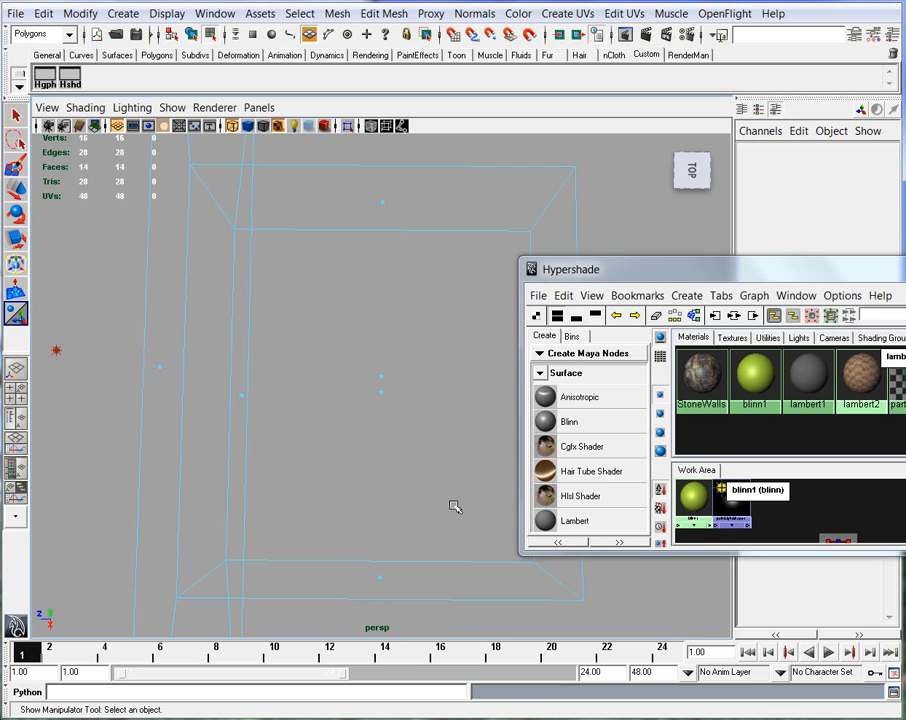
pyautogui.moveTo(367, 317); pyautogui.dragTo(364, 314)
pyautogui.press('6')
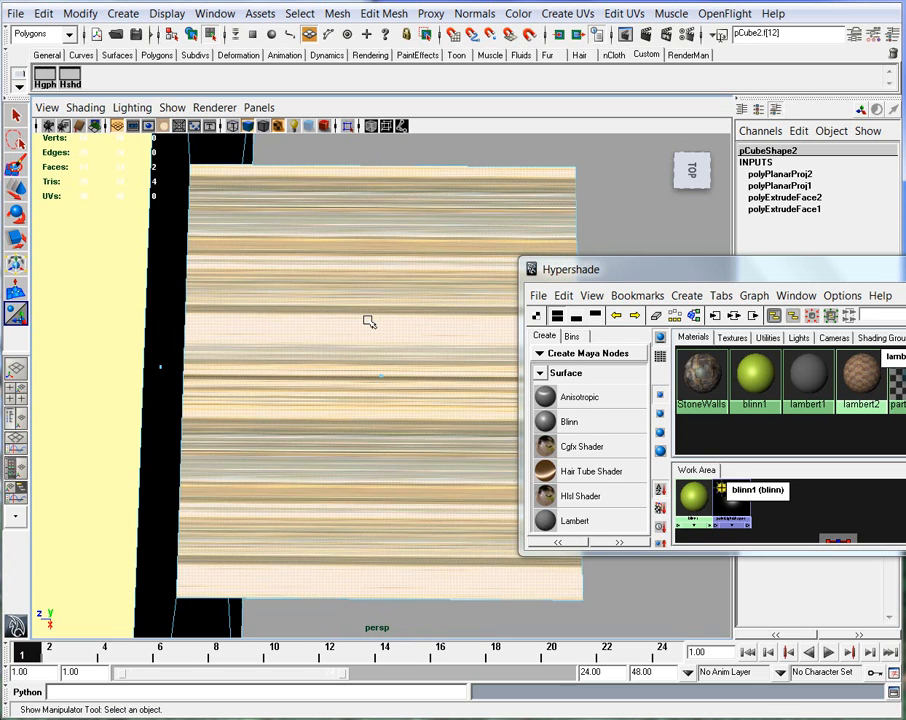
pyautogui.scroll(-3, 655, 178)
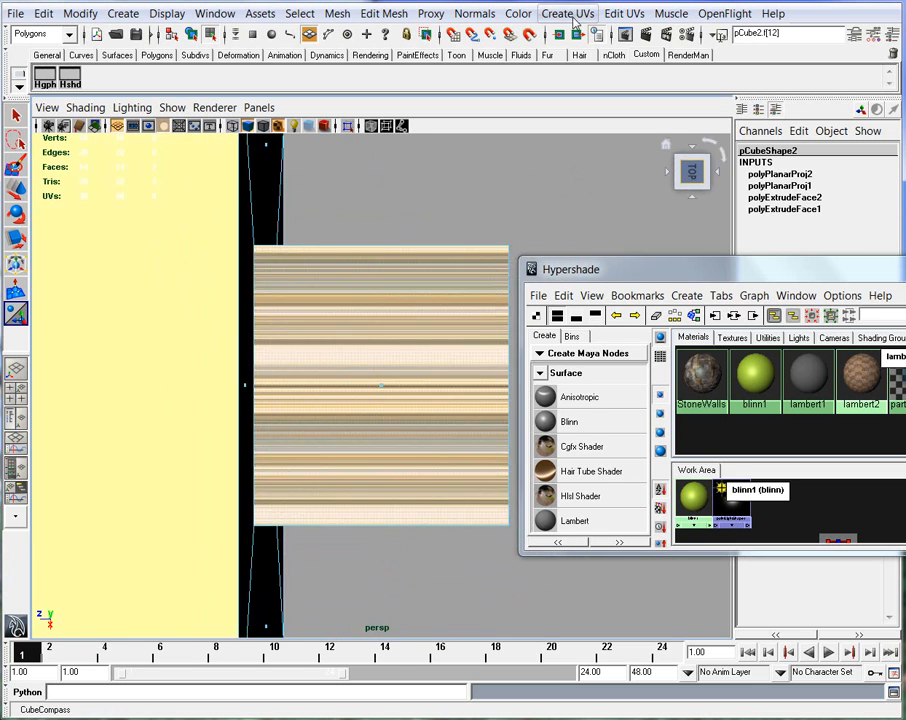
# Try a cylindrical UV mapping on the extruded block's top and bottom faces and undo it
pyautogui.click(567, 13)
pyautogui.click(561, 58)
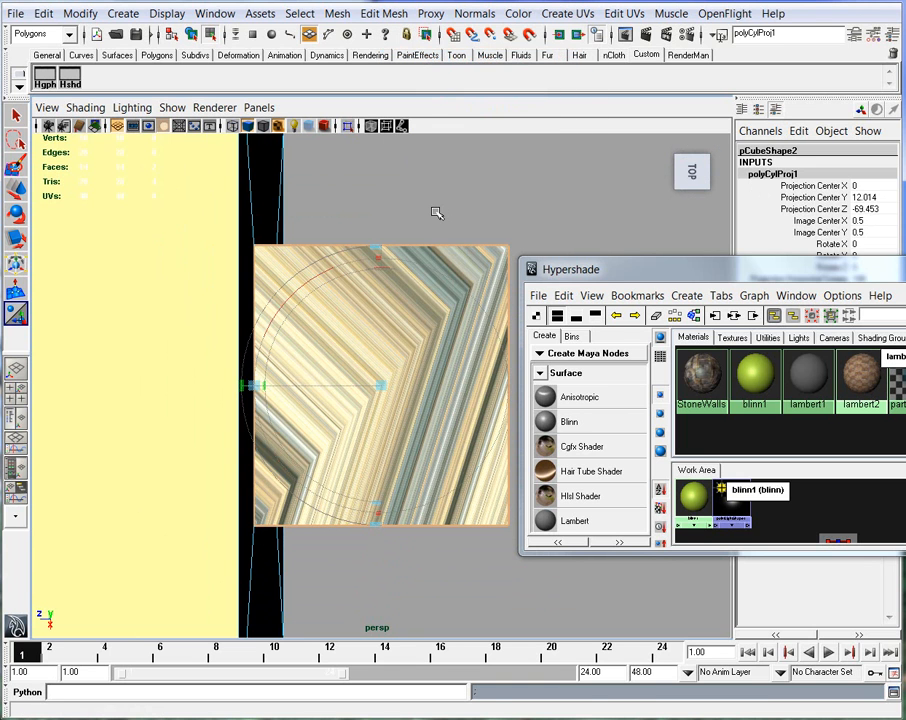
pyautogui.hotkey('ctrl', 'z')
# Apply a planar UV mapping to the top and bottom faces of the extruded block
pyautogui.click(567, 13)
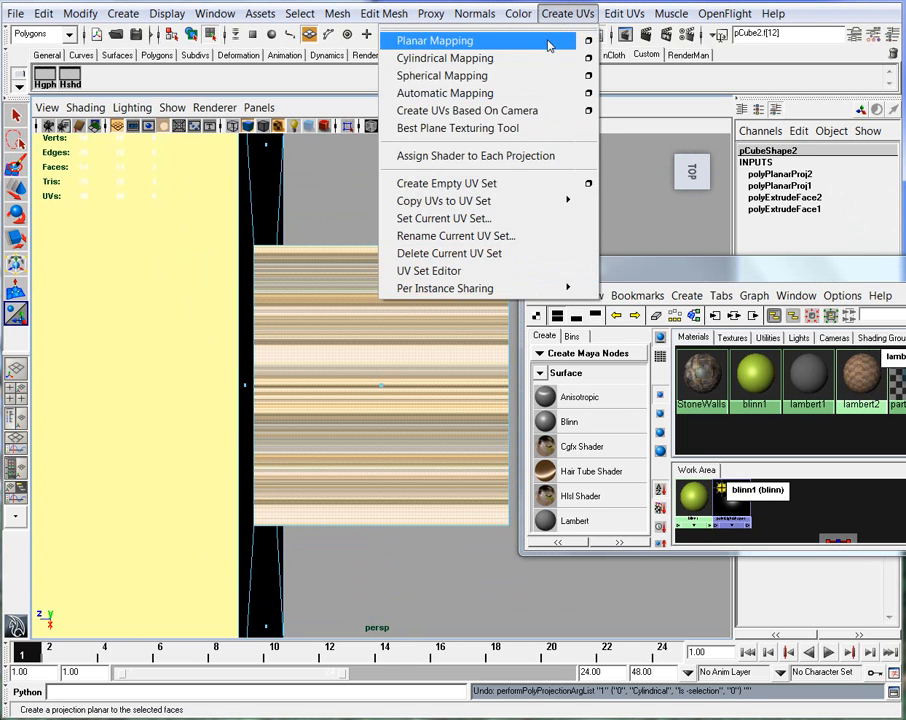
pyautogui.click(547, 41)
pyautogui.keyDown('alt'); pyautogui.moveTo(460, 440); pyautogui.dragTo(424, 372); pyautogui.keyUp('alt')
pyautogui.keyDown('alt'); pyautogui.moveTo(405, 370); pyautogui.dragTo(386, 365, button='middle'); pyautogui.keyUp('alt')
pyautogui.keyDown('alt'); pyautogui.moveTo(385, 366); pyautogui.dragTo(467, 369, button='right'); pyautogui.keyUp('alt')
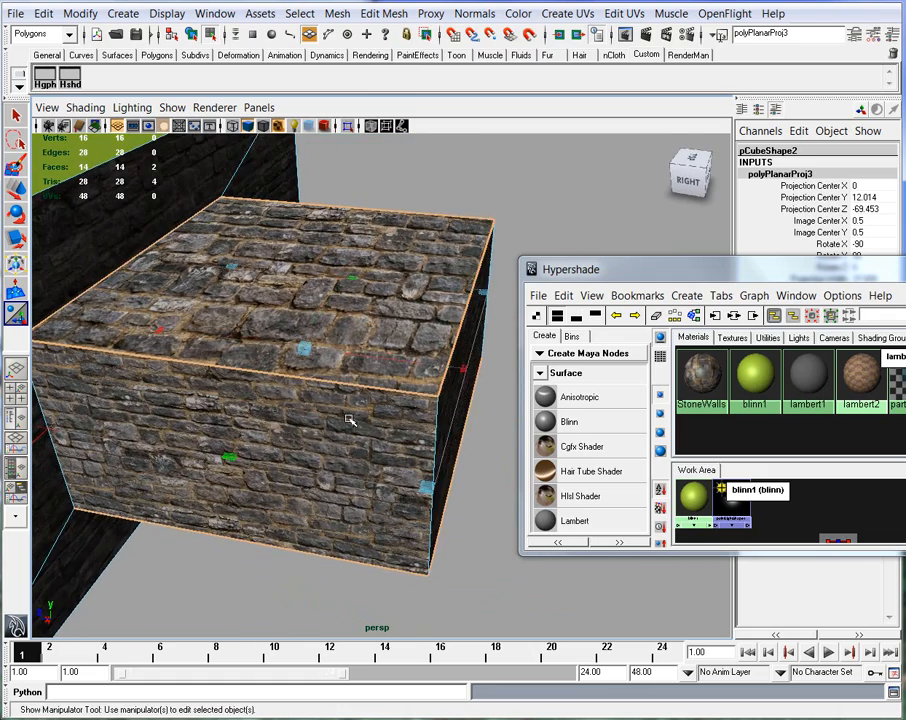
# Scale the planar projection on the block's top and bottom faces so the stones match the size on its sides
pyautogui.keyDown('alt'); pyautogui.moveTo(381, 425); pyautogui.dragTo(381, 424); pyautogui.keyUp('alt')
pyautogui.keyDown('alt'); pyautogui.moveTo(270, 284); pyautogui.dragTo(552, 374); pyautogui.keyUp('alt')
pyautogui.moveTo(541, 229); pyautogui.dragTo(418, 307)
pyautogui.keyDown('alt'); pyautogui.moveTo(400, 470); pyautogui.dragTo(311, 370); pyautogui.keyUp('alt')
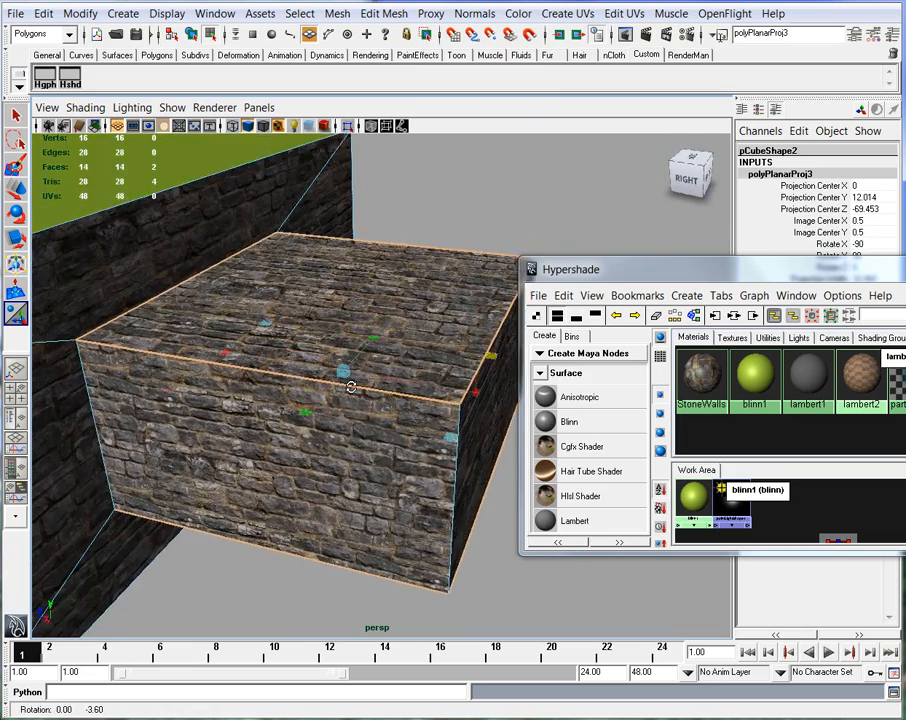
pyautogui.keyDown('alt'); pyautogui.moveTo(297, 412); pyautogui.dragTo(307, 400); pyautogui.keyUp('alt')
pyautogui.keyDown('alt'); pyautogui.moveTo(307, 400); pyautogui.dragTo(418, 438, button='right'); pyautogui.keyUp('alt')
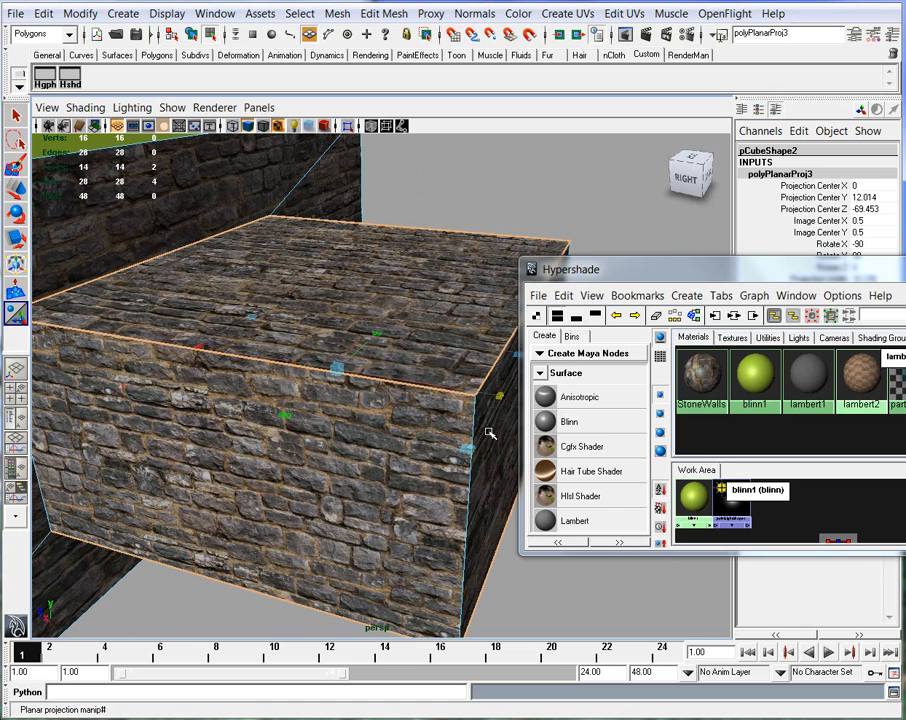
pyautogui.moveTo(469, 451); pyautogui.dragTo(459, 440)
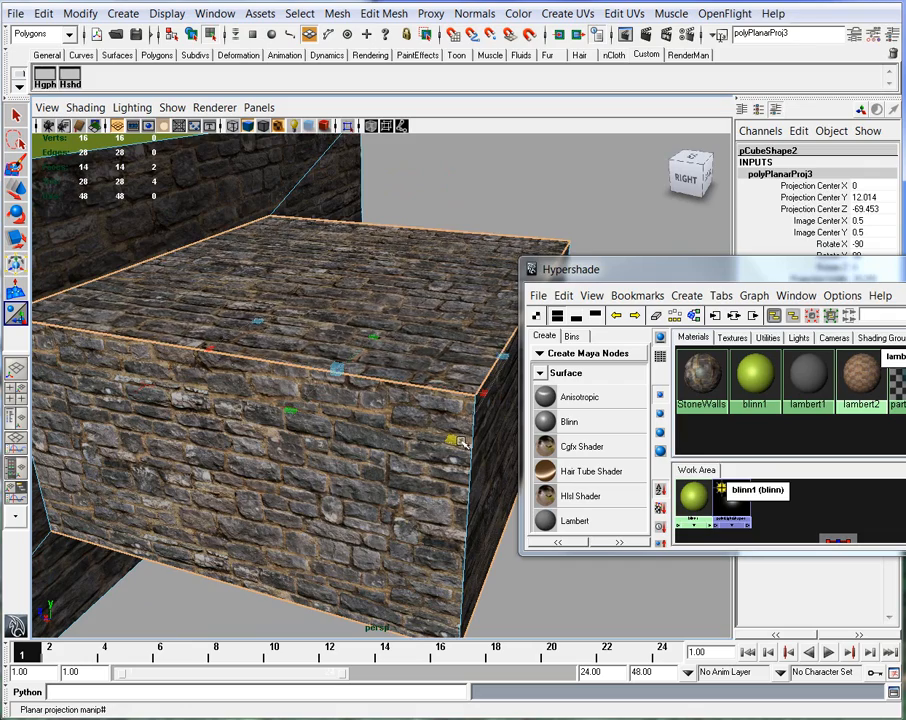
pyautogui.click(336, 270)
# Examine the stone texture on the room's inner walls and inside the recess
pyautogui.keyDown('alt'); pyautogui.moveTo(323, 330); pyautogui.dragTo(510, 295); pyautogui.keyUp('alt')
pyautogui.keyDown('alt'); pyautogui.moveTo(425, 370); pyautogui.dragTo(395, 358, button='middle'); pyautogui.keyUp('alt')
pyautogui.keyDown('alt'); pyautogui.moveTo(395, 358); pyautogui.dragTo(319, 415, button='right'); pyautogui.keyUp('alt')
pyautogui.moveTo(319, 415)
pyautogui.keyDown('alt'); pyautogui.mouseDown()
pyautogui.moveTo(293, 421)
pyautogui.moveTo(305, 425)
pyautogui.mouseUp(); pyautogui.keyUp('alt')
pyautogui.keyDown('alt'); pyautogui.moveTo(305, 425); pyautogui.dragTo(350, 400, button='middle'); pyautogui.keyUp('alt')
pyautogui.keyDown('alt'); pyautogui.moveTo(350, 400); pyautogui.dragTo(348, 374); pyautogui.keyUp('alt')
pyautogui.keyDown('alt'); pyautogui.moveTo(348, 374); pyautogui.dragTo(313, 392, button='right'); pyautogui.keyUp('alt')
pyautogui.keyDown('alt'); pyautogui.moveTo(313, 392); pyautogui.dragTo(289, 420); pyautogui.keyUp('alt')
pyautogui.keyDown('alt'); pyautogui.moveTo(289, 420); pyautogui.dragTo(281, 420, button='middle'); pyautogui.keyUp('alt')
pyautogui.keyDown('alt'); pyautogui.moveTo(281, 420); pyautogui.dragTo(390, 430, button='right'); pyautogui.keyUp('alt')
pyautogui.moveTo(390, 430)
pyautogui.keyDown('alt'); pyautogui.mouseDown()
pyautogui.moveTo(284, 455)
pyautogui.moveTo(385, 440)
pyautogui.mouseUp(); pyautogui.keyUp('alt')
pyautogui.keyDown('alt'); pyautogui.moveTo(385, 440); pyautogui.dragTo(300, 425, button='right'); pyautogui.keyUp('alt')
pyautogui.keyDown('alt'); pyautogui.moveTo(385, 448); pyautogui.dragTo(275, 459); pyautogui.keyUp('alt')
pyautogui.keyDown('alt'); pyautogui.moveTo(275, 459); pyautogui.dragTo(284, 448, button='middle'); pyautogui.keyUp('alt')
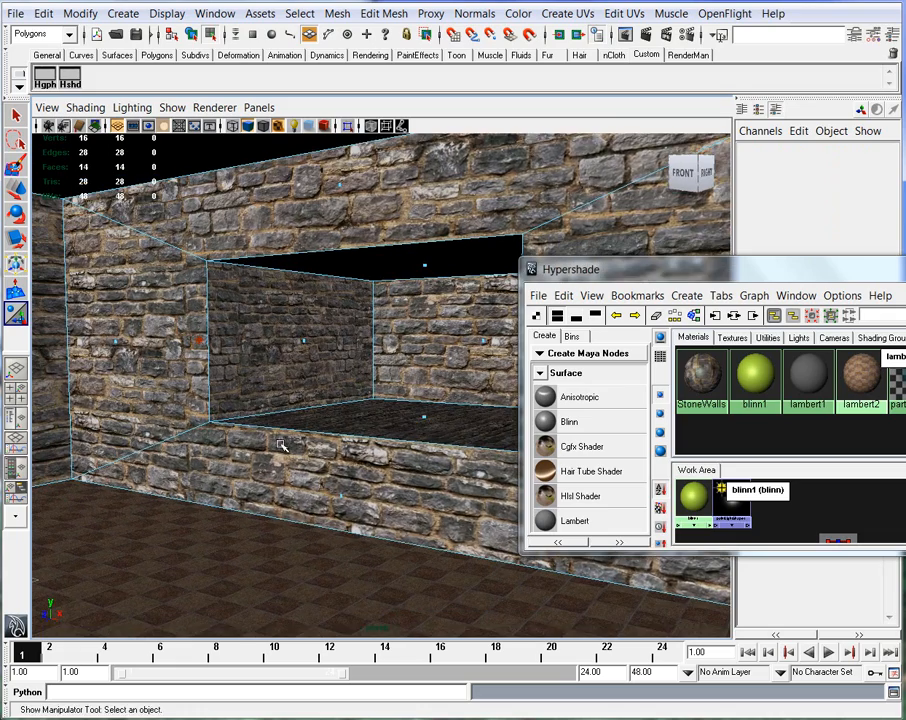
pyautogui.keyDown('alt'); pyautogui.moveTo(267, 481); pyautogui.dragTo(242, 400); pyautogui.keyUp('alt')
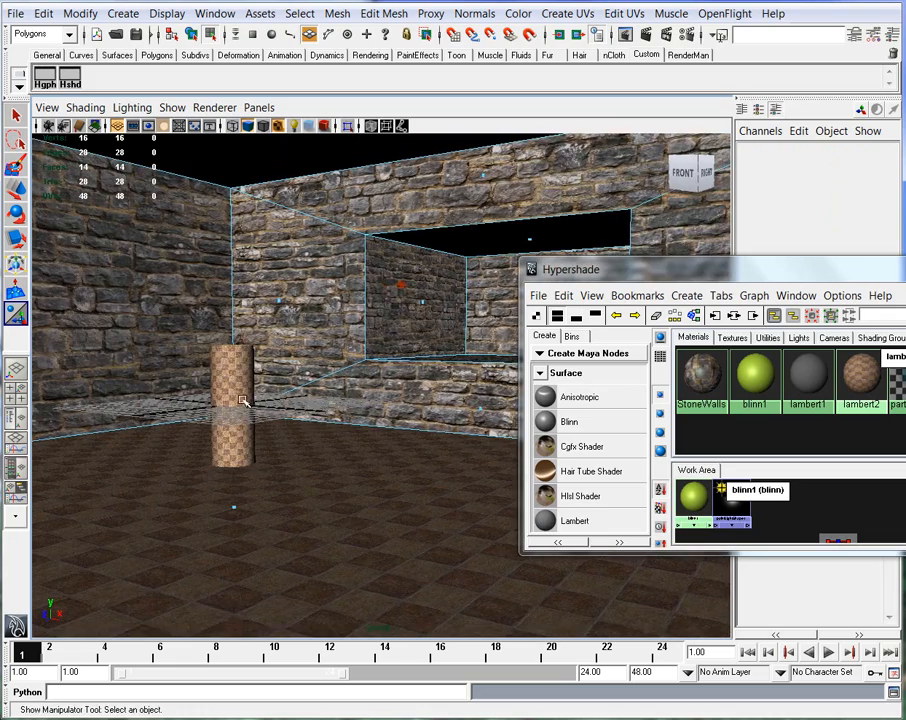
# Check the scale of the wall stones against the checkered cylinder, viewing the walls up close and from inside the room
pyautogui.click(245, 463)
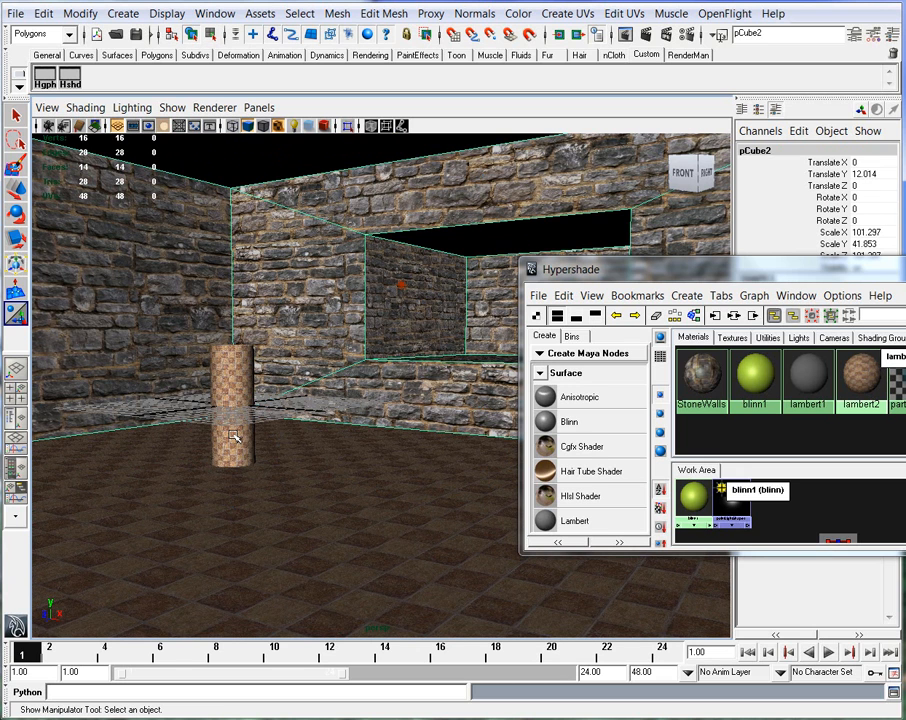
pyautogui.click(233, 437)
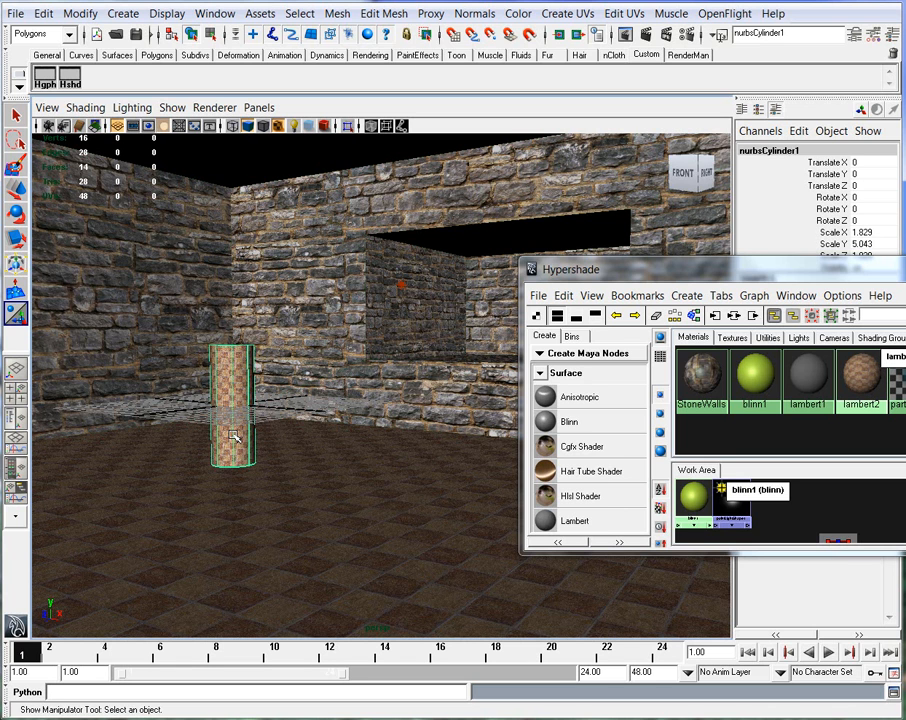
pyautogui.keyDown('alt'); pyautogui.moveTo(363, 361); pyautogui.dragTo(265, 378, button='middle'); pyautogui.keyUp('alt')
pyautogui.scroll(5, 265, 378)
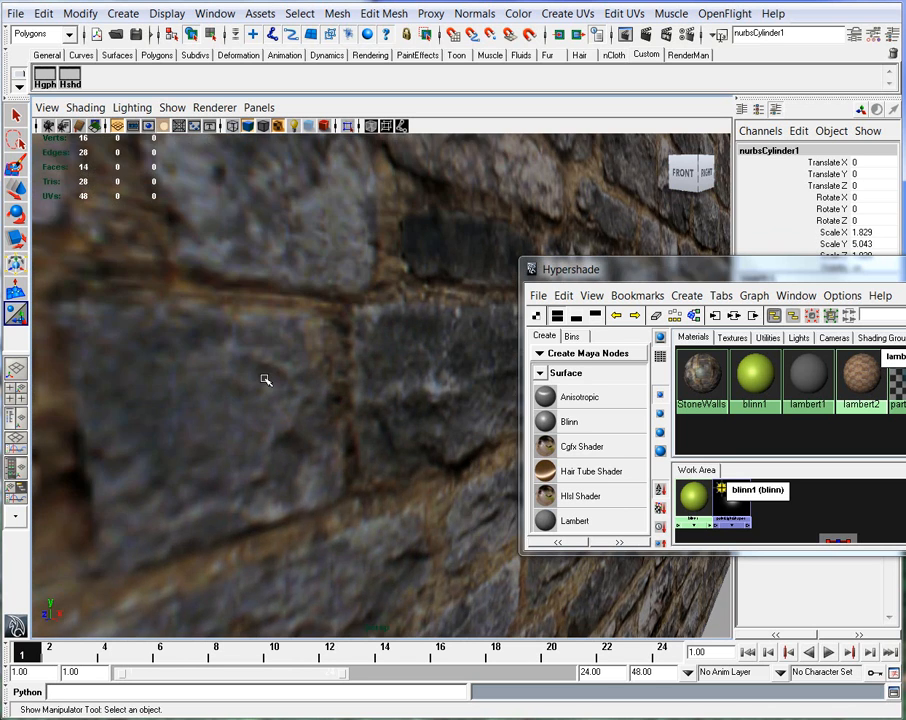
pyautogui.scroll(-4, 265, 378)
pyautogui.click(247, 343)
pyautogui.keyDown('alt'); pyautogui.moveTo(247, 343); pyautogui.dragTo(207, 368); pyautogui.keyUp('alt')
pyautogui.keyDown('alt'); pyautogui.moveTo(222, 421); pyautogui.dragTo(273, 449); pyautogui.keyUp('alt')
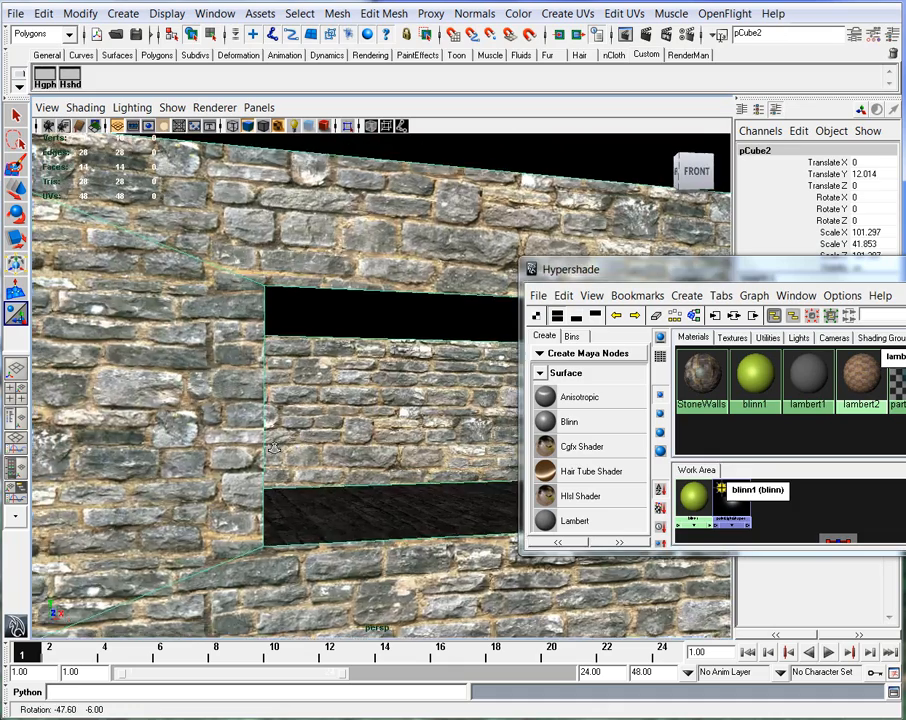
pyautogui.scroll(-4, 320, 480)
pyautogui.scroll(7, 372, 508)
pyautogui.keyDown('alt'); pyautogui.moveTo(360, 490); pyautogui.dragTo(339, 461, button='middle'); pyautogui.keyUp('alt')
pyautogui.keyDown('alt'); pyautogui.moveTo(313, 461); pyautogui.dragTo(325, 480, button='right'); pyautogui.keyUp('alt')
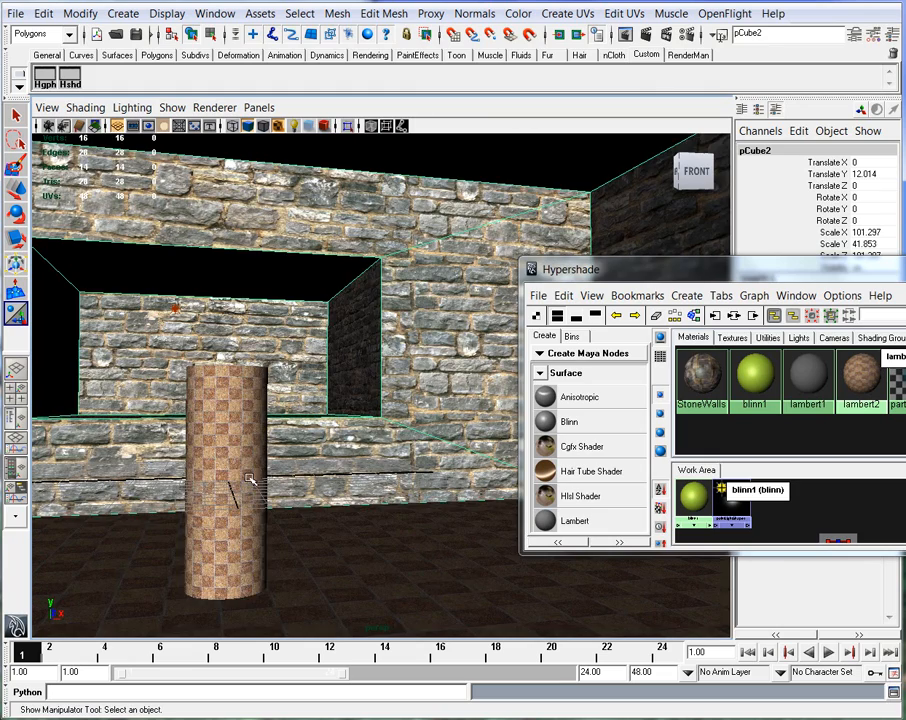
# Delete the checkered cylinder standing in the room
pyautogui.click(249, 479)
pyautogui.press('Delete')
pyautogui.click(252, 478)
# Bevel the four edges framing the recess opening in the room's wall
pyautogui.keyDown('alt'); pyautogui.moveTo(256, 476); pyautogui.dragTo(262, 478, button='middle'); pyautogui.keyUp('alt')
pyautogui.keyDown('alt'); pyautogui.moveTo(262, 478); pyautogui.dragTo(225, 500); pyautogui.keyUp('alt')
pyautogui.keyDown('alt'); pyautogui.moveTo(225, 500); pyautogui.dragTo(402, 518, button='right'); pyautogui.keyUp('alt')
pyautogui.keyDown('alt'); pyautogui.moveTo(402, 518); pyautogui.dragTo(440, 514, button='middle'); pyautogui.keyUp('alt')
pyautogui.keyDown('alt'); pyautogui.moveTo(196, 432); pyautogui.dragTo(188, 412); pyautogui.keyUp('alt')
pyautogui.keyDown('alt'); pyautogui.moveTo(188, 412); pyautogui.dragTo(247, 408, button='middle'); pyautogui.keyUp('alt')
pyautogui.rightClick(249, 281)
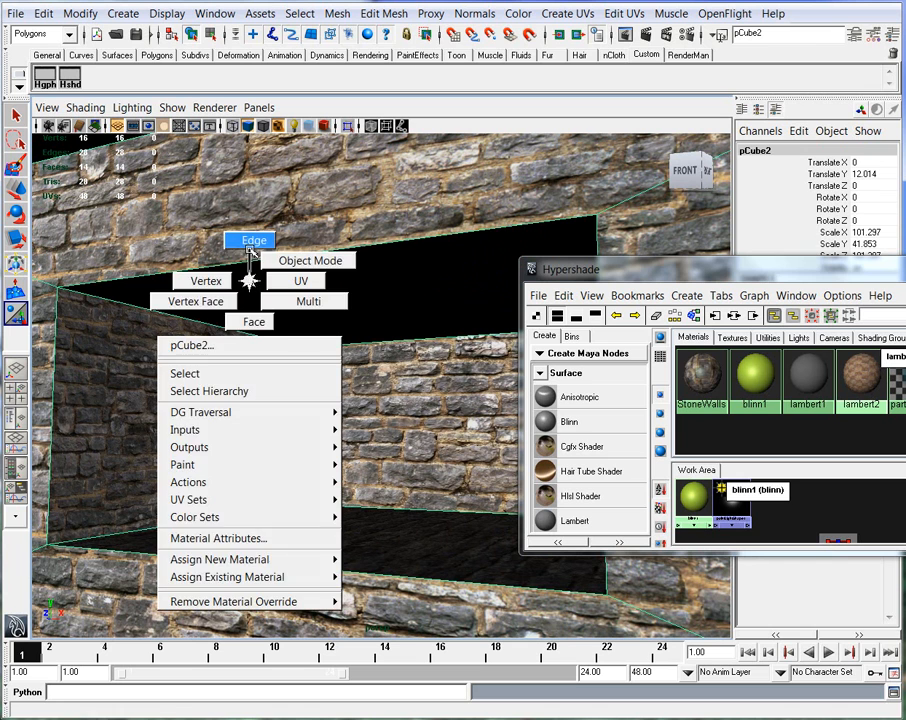
pyautogui.click(252, 250)
pyautogui.click(255, 260)
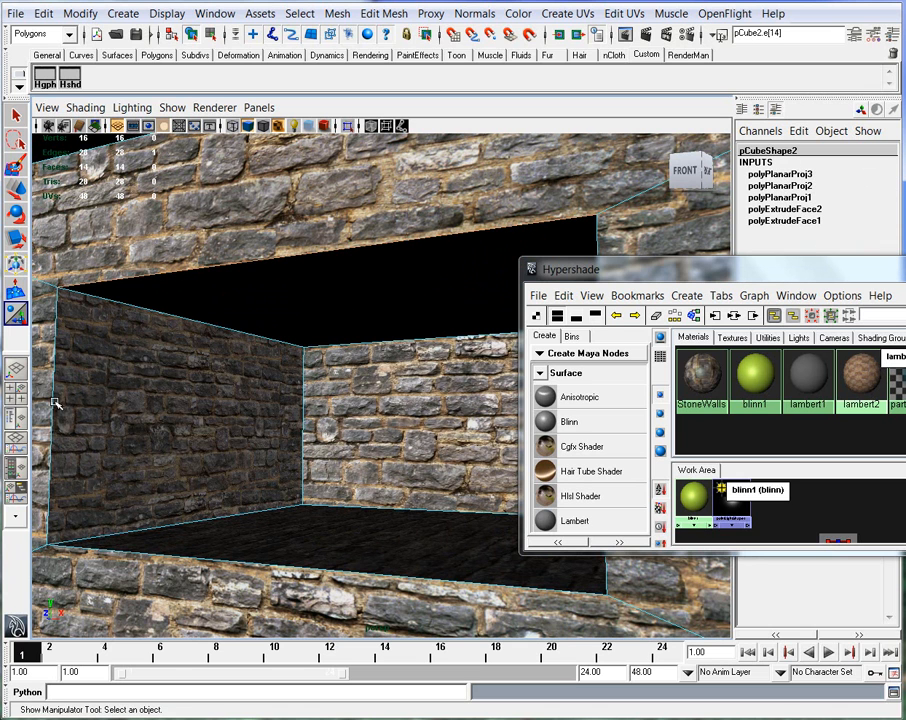
pyautogui.keyDown('alt'); pyautogui.moveTo(55, 403); pyautogui.dragTo(57, 288); pyautogui.keyUp('alt')
pyautogui.click(60, 289)
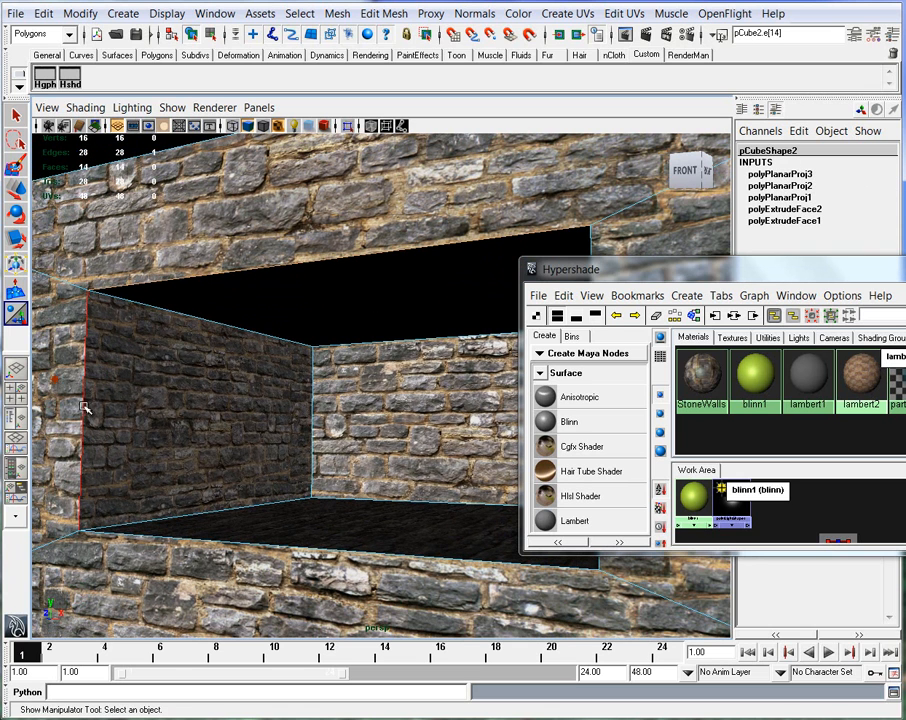
pyautogui.keyDown('shift'); pyautogui.click(293, 547); pyautogui.keyUp('shift')
pyautogui.keyDown('alt'); pyautogui.moveTo(297, 543); pyautogui.dragTo(415, 467); pyautogui.keyUp('alt')
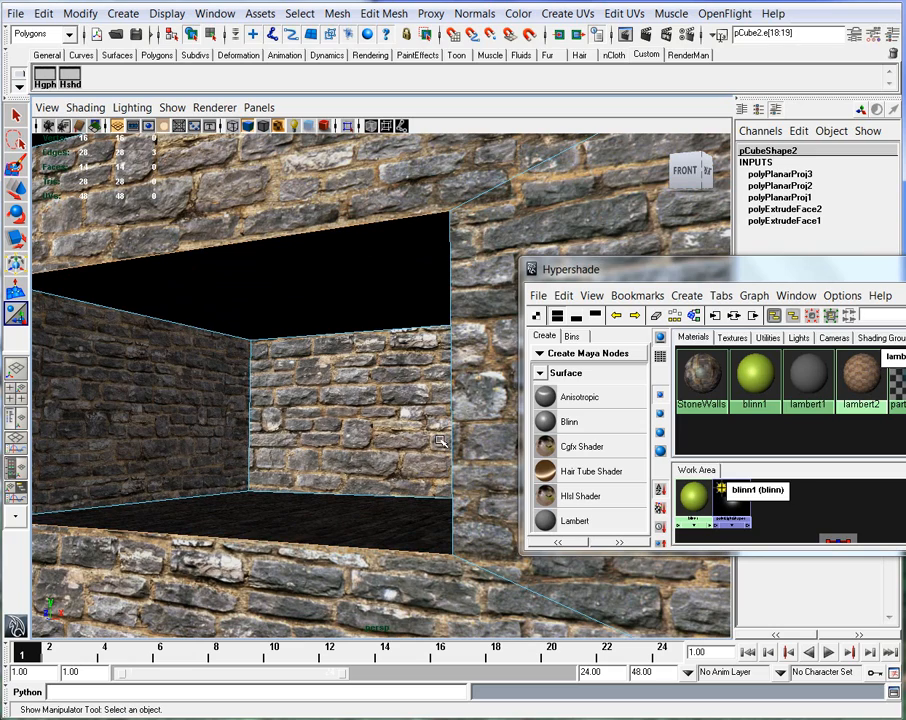
pyautogui.keyDown('shift'); pyautogui.click(452, 443); pyautogui.keyUp('shift')
pyautogui.keyDown('alt'); pyautogui.moveTo(240, 455); pyautogui.dragTo(340, 450); pyautogui.keyUp('alt')
pyautogui.keyDown('alt'); pyautogui.moveTo(340, 450); pyautogui.dragTo(400, 450, button='middle'); pyautogui.keyUp('alt')
pyautogui.click(384, 13)
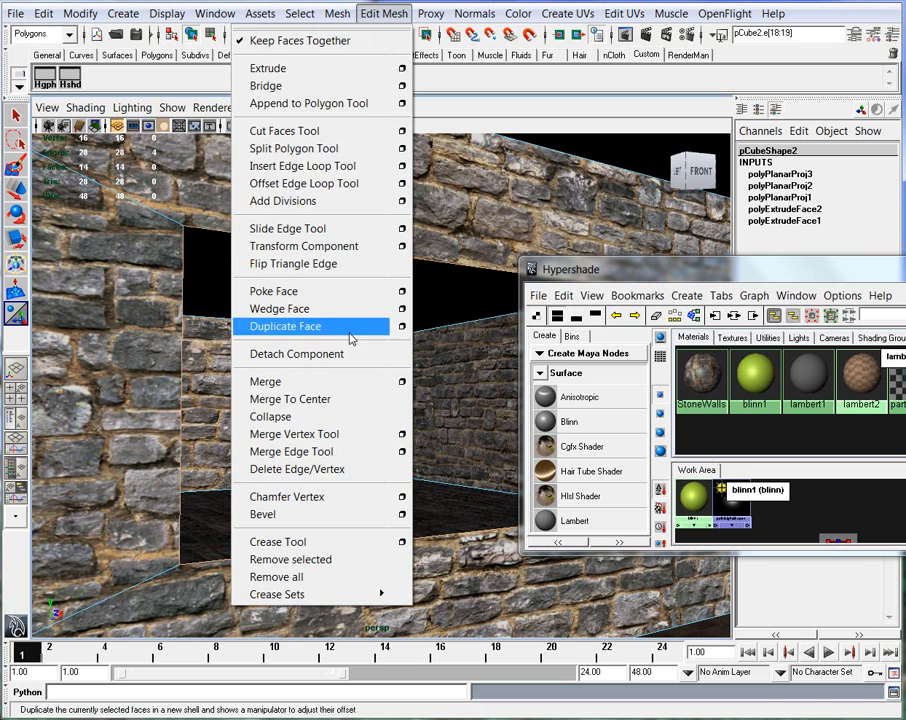
pyautogui.click(346, 516)
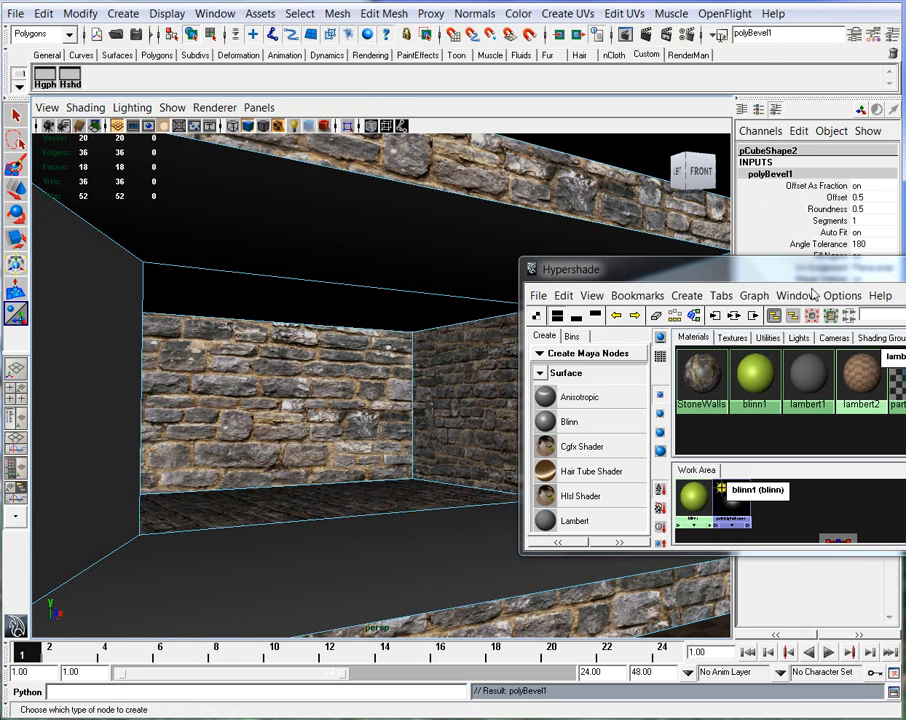
# Get the Hypershade window out of the way and set the bevel's segments to 5
pyautogui.click(904, 264)
pyautogui.click(832, 221)
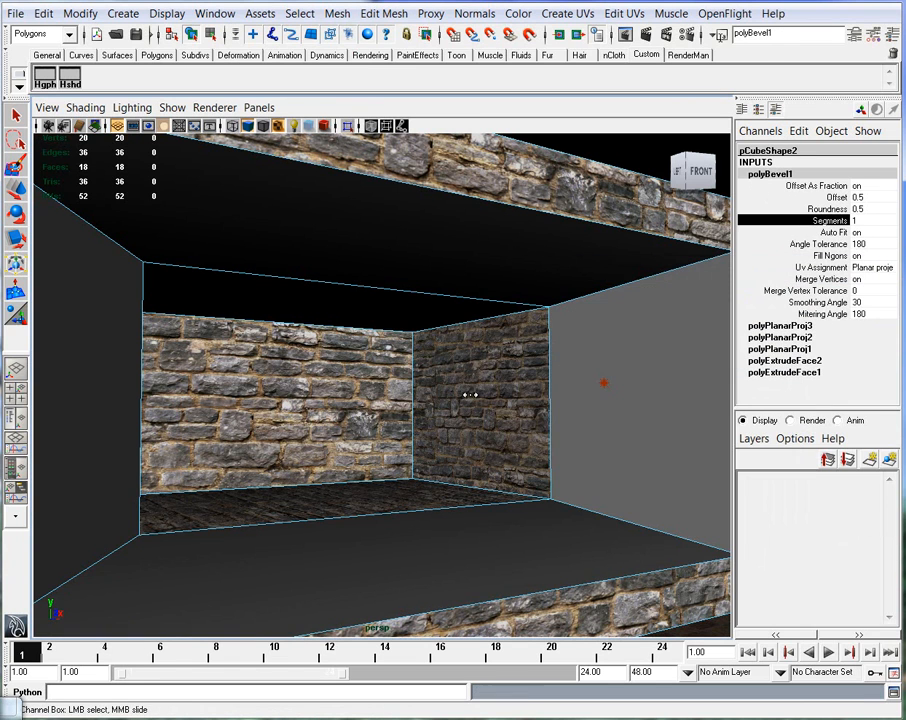
pyautogui.moveTo(473, 396); pyautogui.dragTo(498, 396, button='middle')
# Set the bevel's offset to 0.1
pyautogui.click(836, 198)
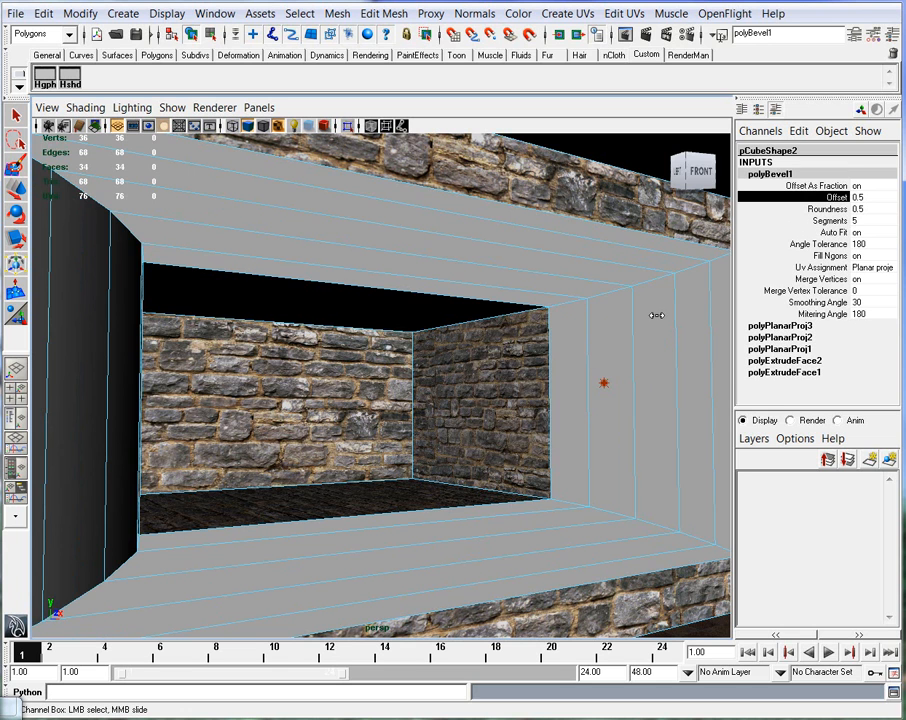
pyautogui.moveTo(655, 312); pyautogui.dragTo(655, 315, button='middle')
pyautogui.doubleClick(859, 197)
pyautogui.write('0.1')
pyautogui.press('Return')
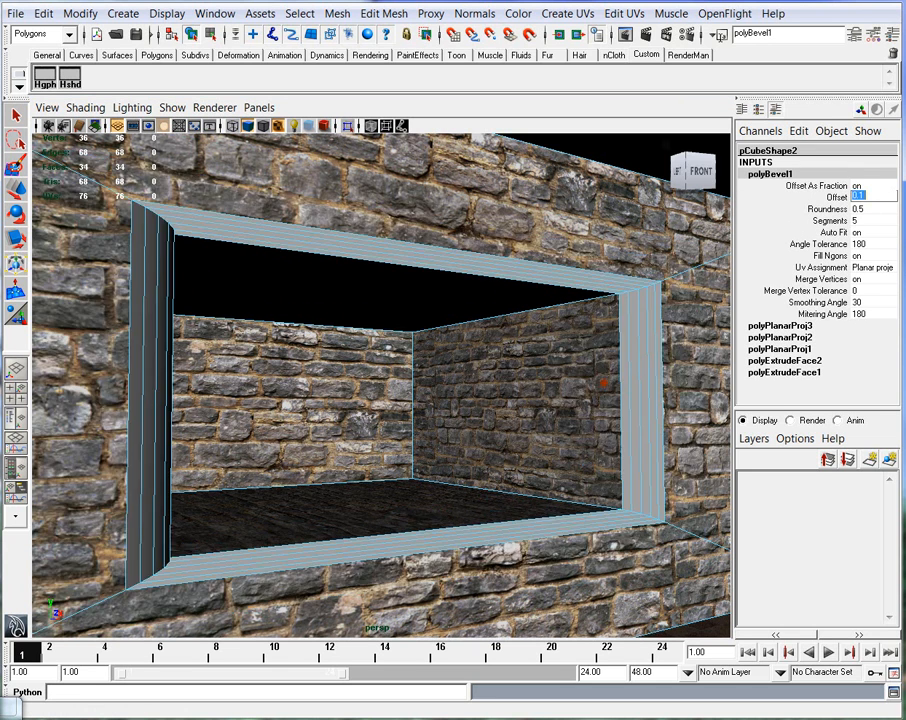
# Assign the StoneWalls material to all the bevel faces framing the recess opening
pyautogui.moveTo(461, 497)
pyautogui.keyDown('alt'); pyautogui.mouseDown()
pyautogui.moveTo(307, 517)
pyautogui.moveTo(378, 522)
pyautogui.moveTo(473, 503)
pyautogui.moveTo(558, 508)
pyautogui.moveTo(592, 554)
pyautogui.moveTo(629, 518)
pyautogui.moveTo(465, 481)
pyautogui.moveTo(405, 484)
pyautogui.moveTo(461, 485)
pyautogui.mouseUp(); pyautogui.keyUp('alt')
pyautogui.keyDown('alt'); pyautogui.moveTo(575, 326); pyautogui.dragTo(526, 255); pyautogui.keyUp('alt')
pyautogui.moveTo(526, 255); pyautogui.dragTo(522, 297, button='right')
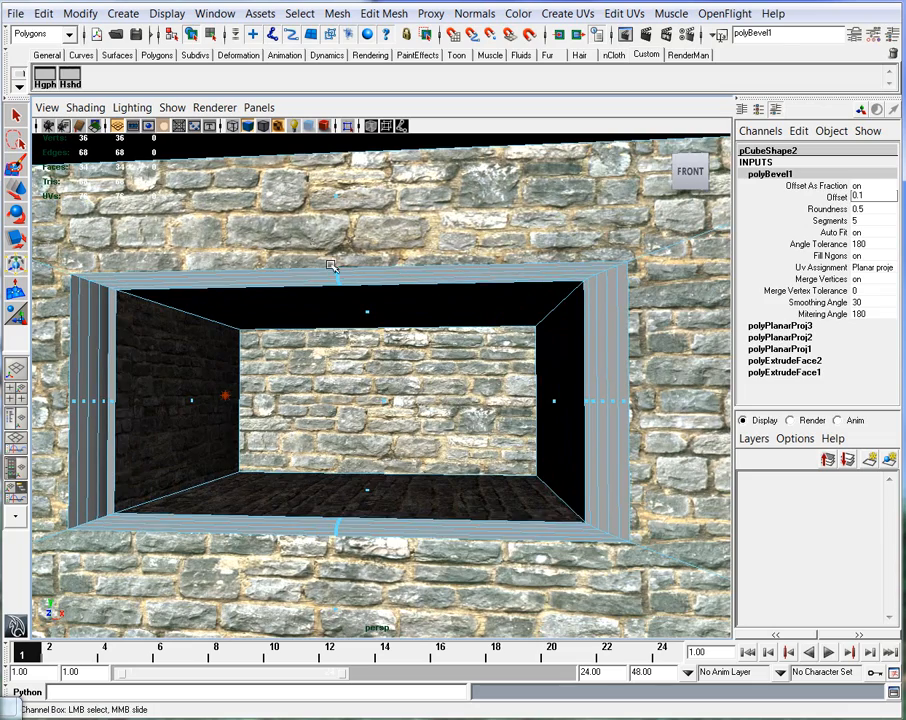
pyautogui.moveTo(313, 243); pyautogui.dragTo(350, 300)
pyautogui.keyDown('alt'); pyautogui.moveTo(632, 437); pyautogui.dragTo(525, 360); pyautogui.keyUp('alt')
pyautogui.keyDown('alt'); pyautogui.moveTo(306, 425); pyautogui.dragTo(412, 548); pyautogui.keyUp('alt')
pyautogui.keyDown('shift'); pyautogui.moveTo(61, 361); pyautogui.dragTo(162, 435); pyautogui.keyUp('shift')
pyautogui.keyDown('alt'); pyautogui.moveTo(258, 245); pyautogui.dragTo(163, 176); pyautogui.keyUp('alt')
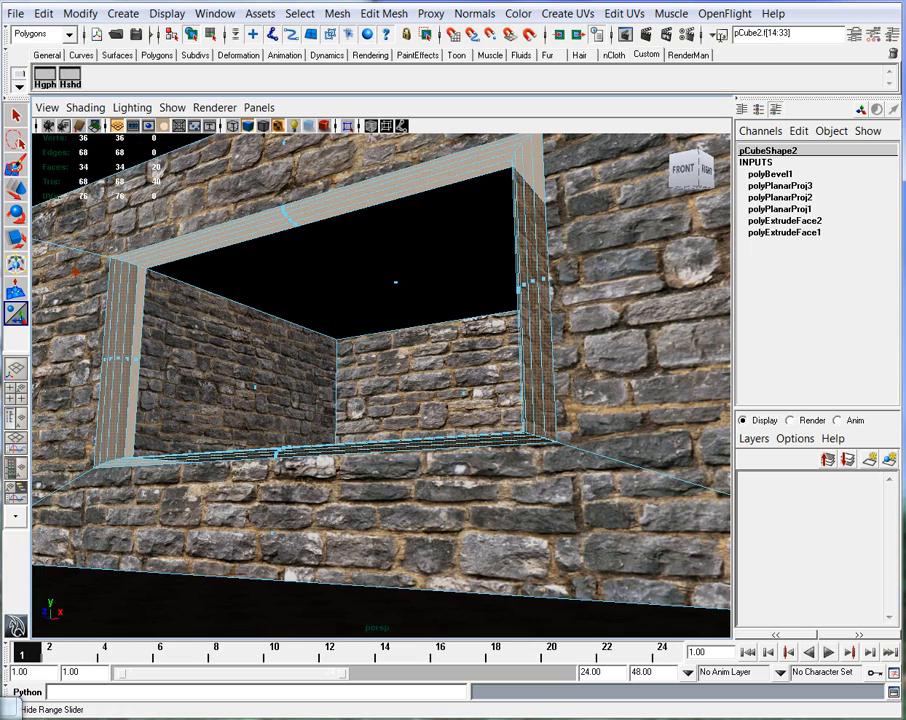
pyautogui.click(90, 715)
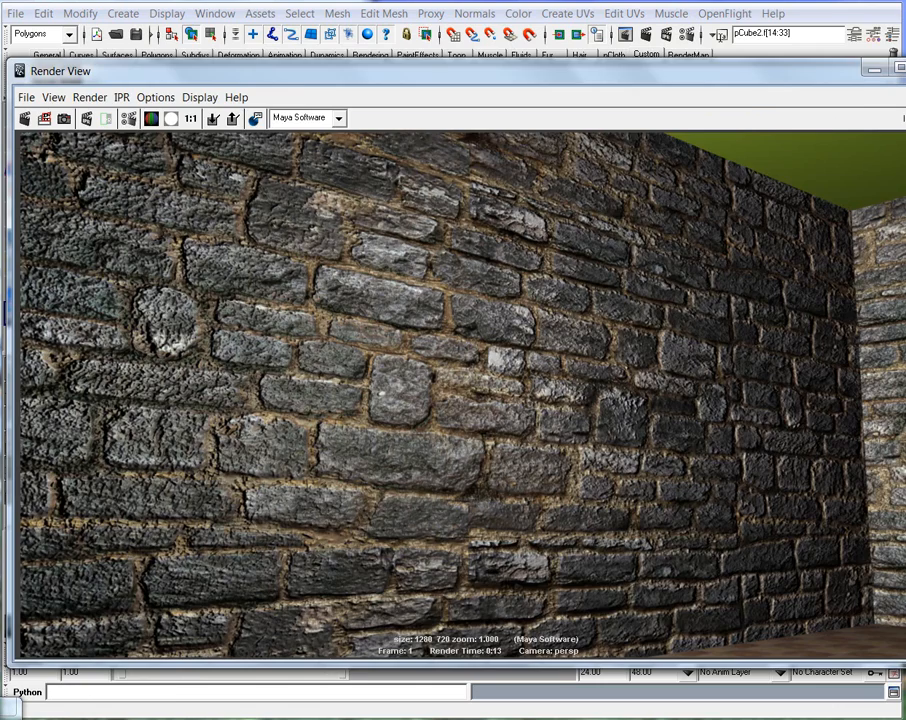
pyautogui.click(874, 70)
pyautogui.click(3, 708)
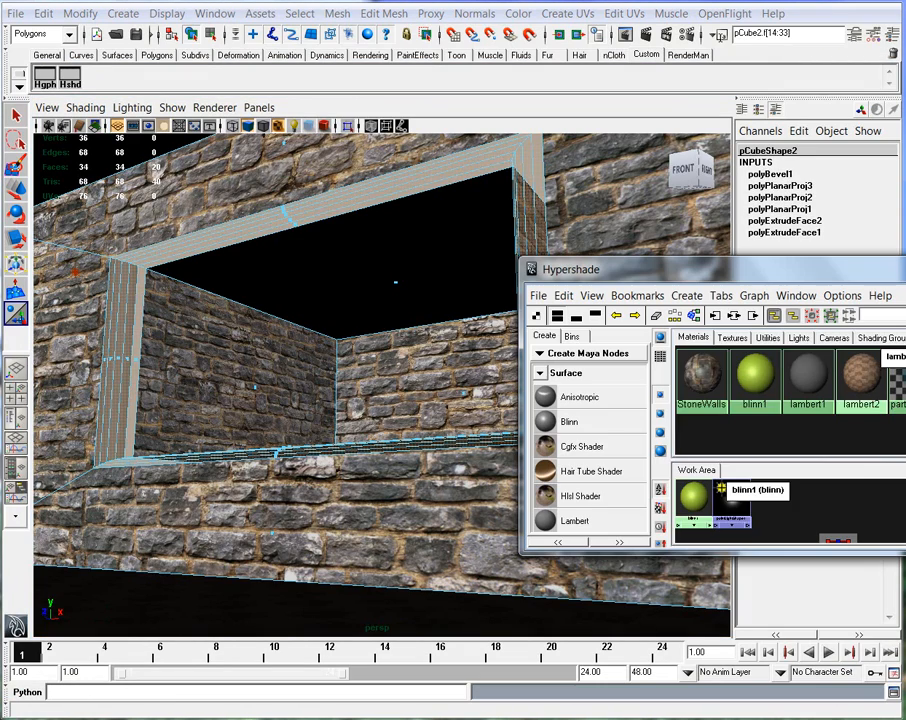
pyautogui.moveTo(701, 377); pyautogui.dragTo(712, 332, button='right')
# Examine how the stone texture runs across the bevelled left vertical corner of the recess opening
pyautogui.keyDown('alt'); pyautogui.moveTo(265, 308); pyautogui.dragTo(370, 335); pyautogui.keyUp('alt')
pyautogui.keyDown('alt'); pyautogui.moveTo(192, 356); pyautogui.dragTo(255, 362, button='right'); pyautogui.keyUp('alt')
pyautogui.keyDown('alt'); pyautogui.moveTo(255, 362); pyautogui.dragTo(437, 423, button='middle'); pyautogui.keyUp('alt')
pyautogui.keyDown('alt'); pyautogui.moveTo(437, 423); pyautogui.dragTo(325, 425); pyautogui.keyUp('alt')
pyautogui.keyDown('alt'); pyautogui.moveTo(325, 425); pyautogui.dragTo(365, 430, button='middle'); pyautogui.keyUp('alt')
pyautogui.keyDown('alt'); pyautogui.moveTo(365, 430); pyautogui.dragTo(605, 466, button='right'); pyautogui.keyUp('alt')
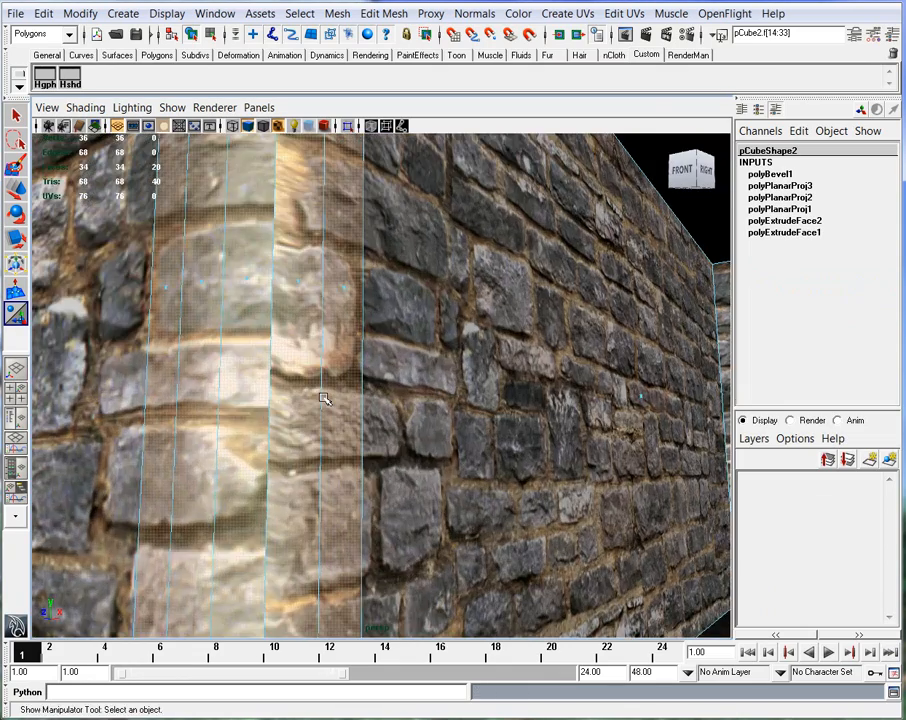
pyautogui.keyDown('alt'); pyautogui.moveTo(556, 485); pyautogui.dragTo(368, 446, button='right'); pyautogui.keyUp('alt')
pyautogui.keyDown('alt'); pyautogui.moveTo(368, 446); pyautogui.dragTo(494, 468); pyautogui.keyUp('alt')
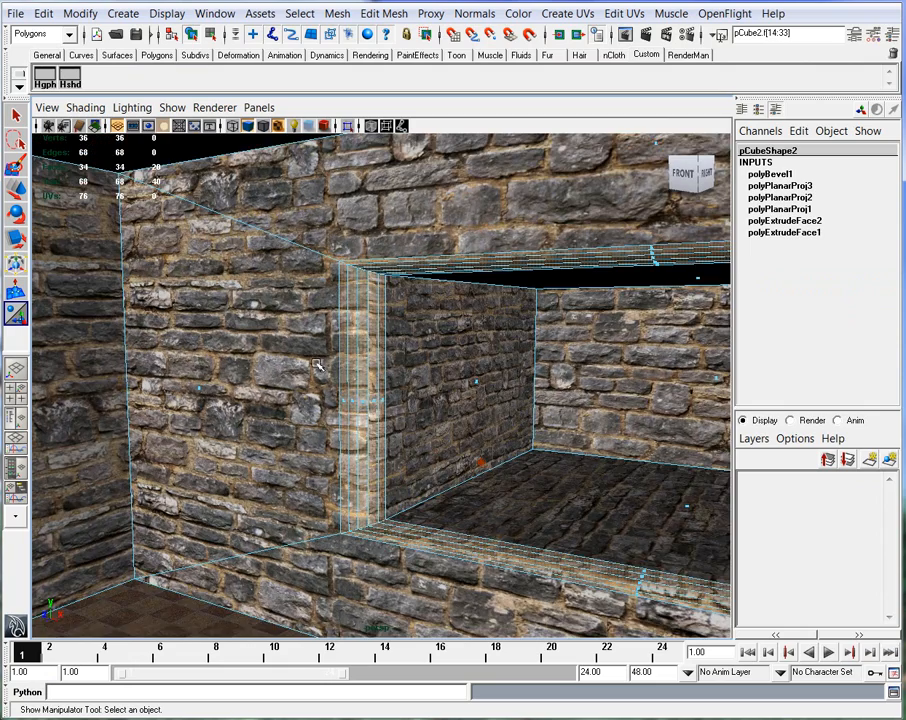
pyautogui.keyDown('alt'); pyautogui.moveTo(528, 425); pyautogui.dragTo(541, 395, button='middle'); pyautogui.keyUp('alt')
pyautogui.keyDown('alt'); pyautogui.moveTo(200, 340); pyautogui.dragTo(334, 322, button='right'); pyautogui.keyUp('alt')
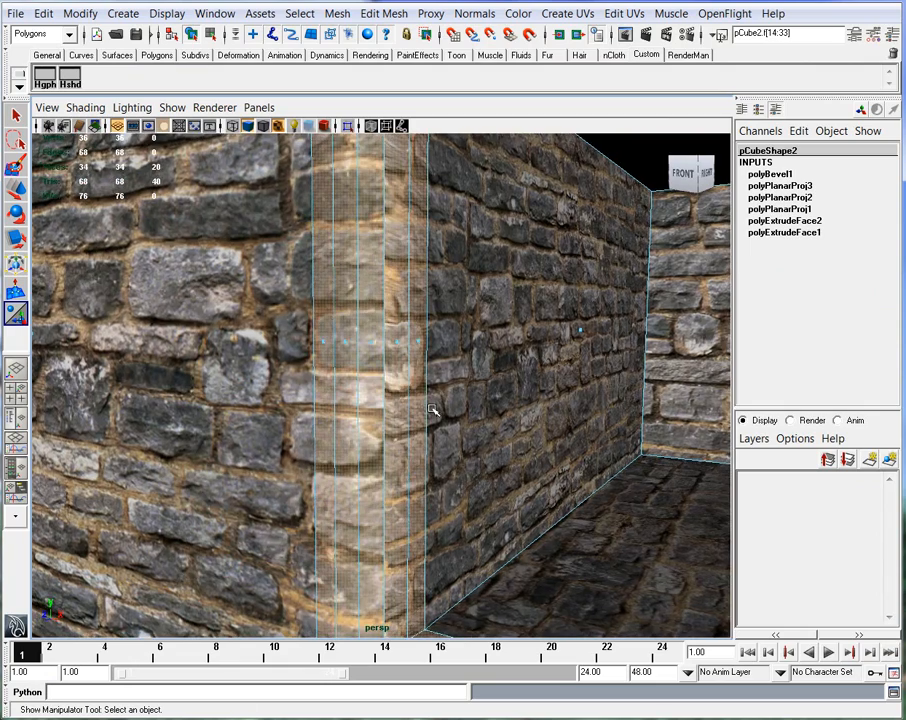
pyautogui.keyDown('alt'); pyautogui.moveTo(439, 421); pyautogui.dragTo(281, 397, button='right'); pyautogui.keyUp('alt')
pyautogui.keyDown('alt'); pyautogui.moveTo(486, 450); pyautogui.dragTo(416, 441, button='right'); pyautogui.keyUp('alt')
pyautogui.moveTo(425, 439)
pyautogui.keyDown('alt'); pyautogui.mouseDown()
pyautogui.moveTo(445, 439)
pyautogui.moveTo(412, 430)
pyautogui.mouseUp(); pyautogui.keyUp('alt')
pyautogui.keyDown('alt'); pyautogui.moveTo(412, 430); pyautogui.dragTo(262, 437, button='middle'); pyautogui.keyUp('alt')
pyautogui.keyDown('alt'); pyautogui.moveTo(295, 439); pyautogui.dragTo(398, 432, button='middle'); pyautogui.keyUp('alt')
pyautogui.keyDown('alt'); pyautogui.moveTo(362, 424); pyautogui.dragTo(386, 431); pyautogui.keyUp('alt')
pyautogui.keyDown('alt'); pyautogui.moveTo(517, 460); pyautogui.dragTo(465, 465, button='middle'); pyautogui.keyUp('alt')
pyautogui.keyDown('alt'); pyautogui.moveTo(465, 465); pyautogui.dragTo(467, 465); pyautogui.keyUp('alt')
pyautogui.keyDown('alt'); pyautogui.moveTo(314, 437); pyautogui.dragTo(440, 434, button='right'); pyautogui.keyUp('alt')
pyautogui.keyDown('alt'); pyautogui.moveTo(320, 434); pyautogui.dragTo(288, 425); pyautogui.keyUp('alt')
pyautogui.keyDown('alt'); pyautogui.moveTo(288, 425); pyautogui.dragTo(288, 423, button='right'); pyautogui.keyUp('alt')
pyautogui.keyDown('alt'); pyautogui.moveTo(288, 423); pyautogui.dragTo(420, 436); pyautogui.keyUp('alt')
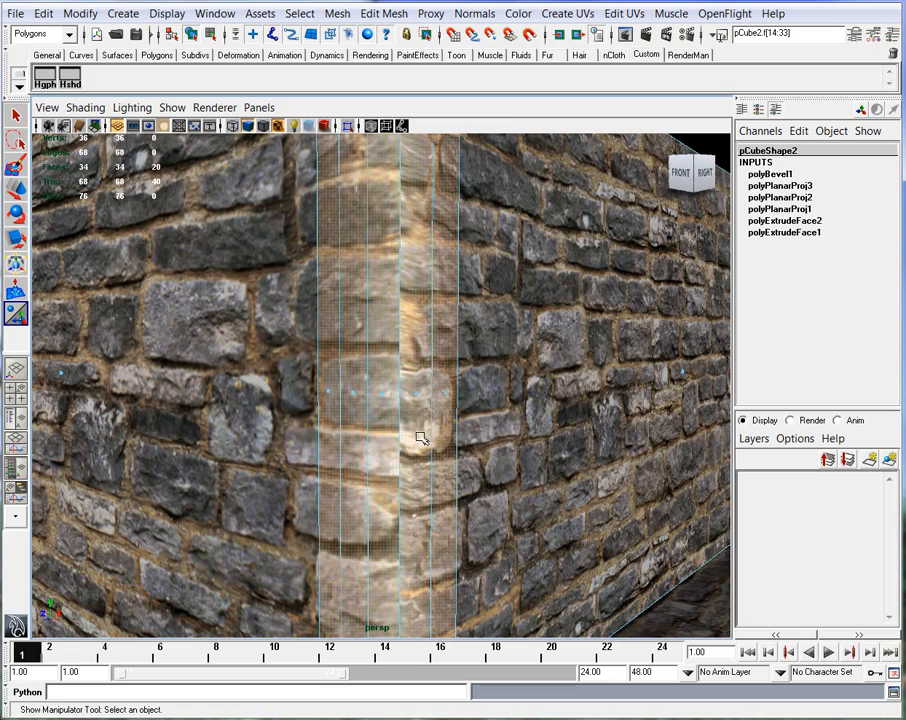
# Inspect the UV layout of the recess's left side wall together with its bevel strips and the adjoining front wall section
pyautogui.moveTo(413, 385); pyautogui.dragTo(473, 432)
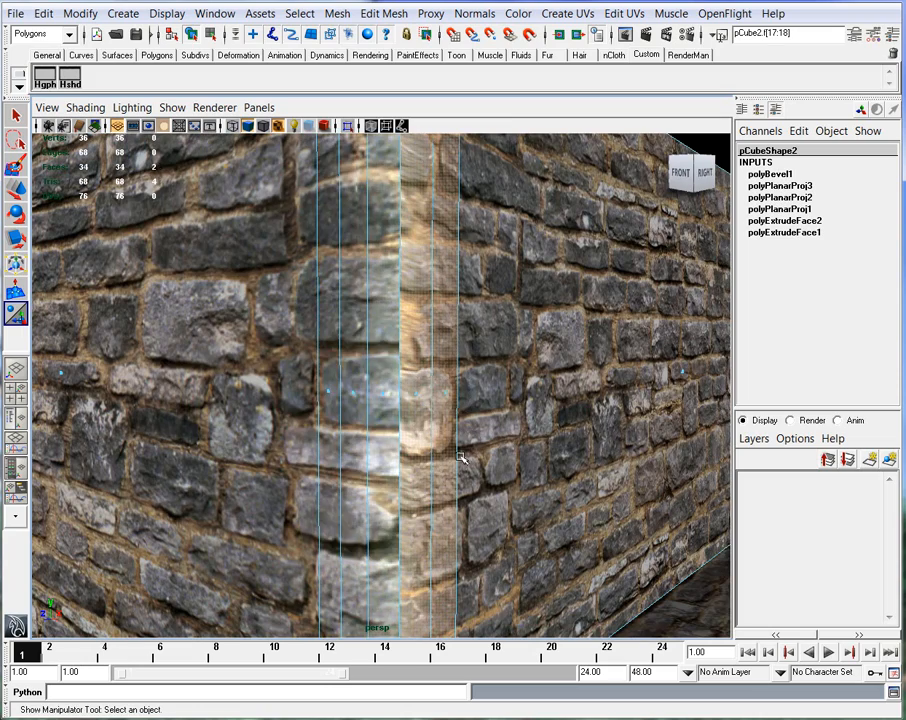
pyautogui.keyDown('alt'); pyautogui.moveTo(529, 447); pyautogui.dragTo(490, 452, button='middle'); pyautogui.keyUp('alt')
pyautogui.keyDown('alt'); pyautogui.moveTo(490, 452); pyautogui.dragTo(473, 438, button='right'); pyautogui.keyUp('alt')
pyautogui.keyDown('shift'); pyautogui.moveTo(512, 379); pyautogui.dragTo(568, 418); pyautogui.keyUp('shift')
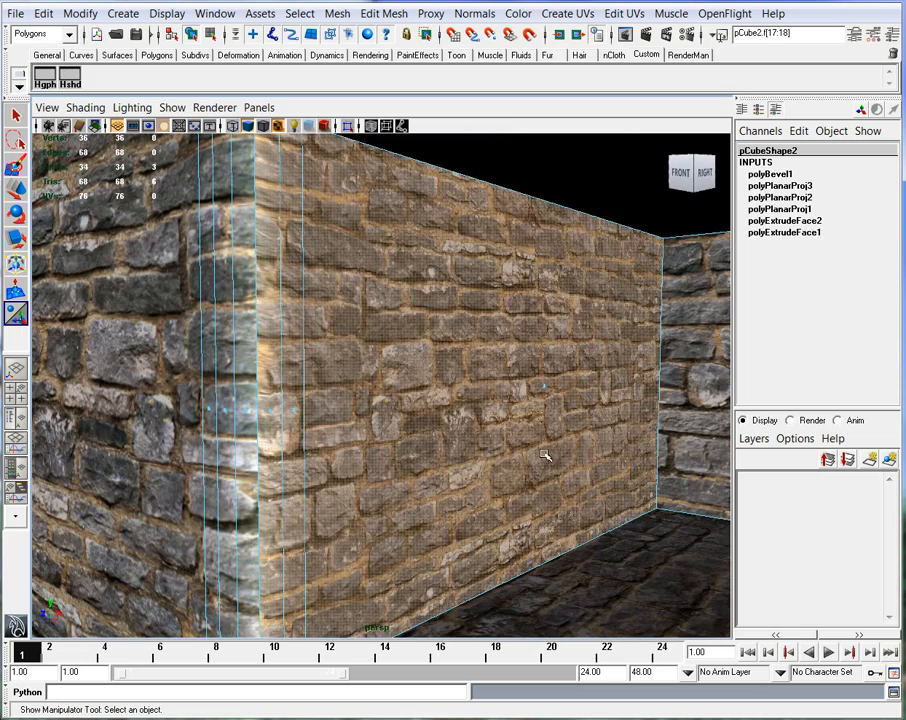
pyautogui.keyDown('alt'); pyautogui.moveTo(512, 517); pyautogui.dragTo(560, 527); pyautogui.keyUp('alt')
pyautogui.keyDown('alt'); pyautogui.moveTo(560, 527); pyautogui.dragTo(579, 530, button='right'); pyautogui.keyUp('alt')
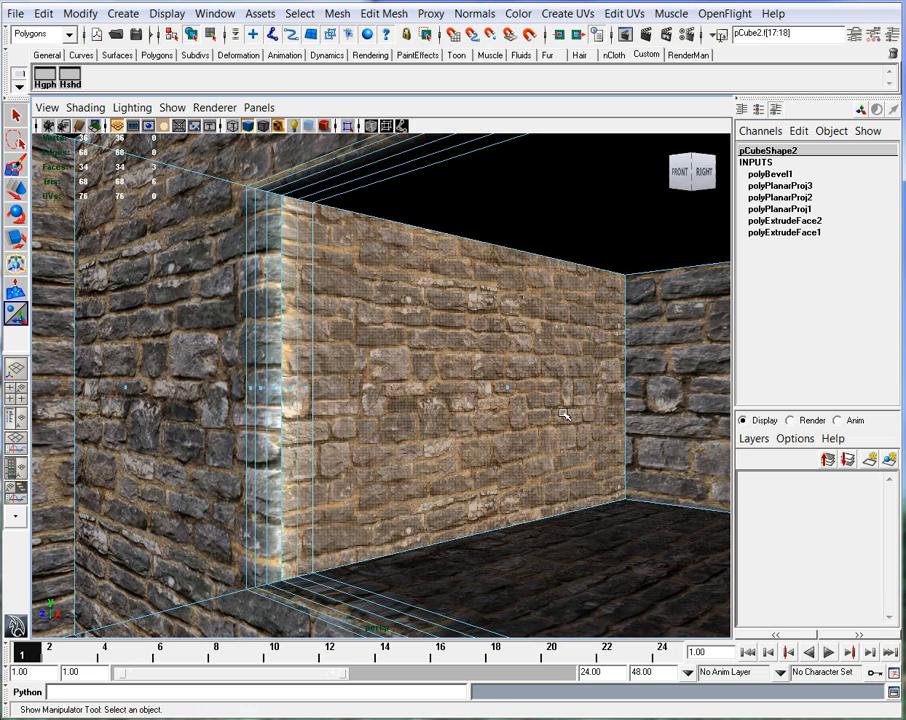
pyautogui.keyDown('alt'); pyautogui.moveTo(536, 447); pyautogui.dragTo(562, 451); pyautogui.keyUp('alt')
pyautogui.keyDown('shift'); pyautogui.moveTo(121, 340); pyautogui.dragTo(264, 424); pyautogui.keyUp('shift')
pyautogui.keyDown('alt'); pyautogui.moveTo(519, 515); pyautogui.dragTo(328, 384); pyautogui.keyUp('alt')
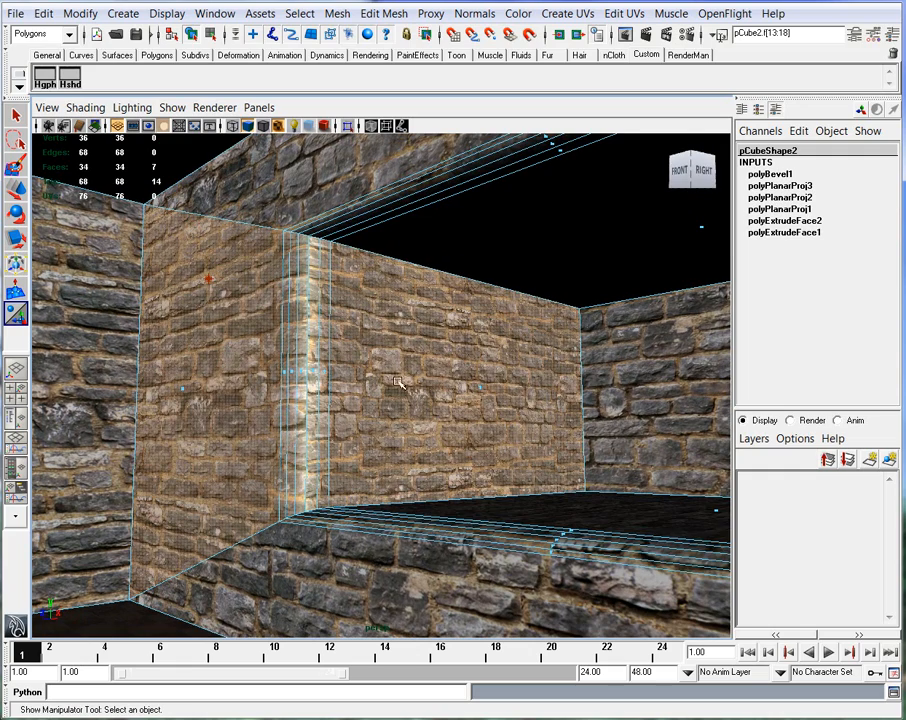
pyautogui.press('space')
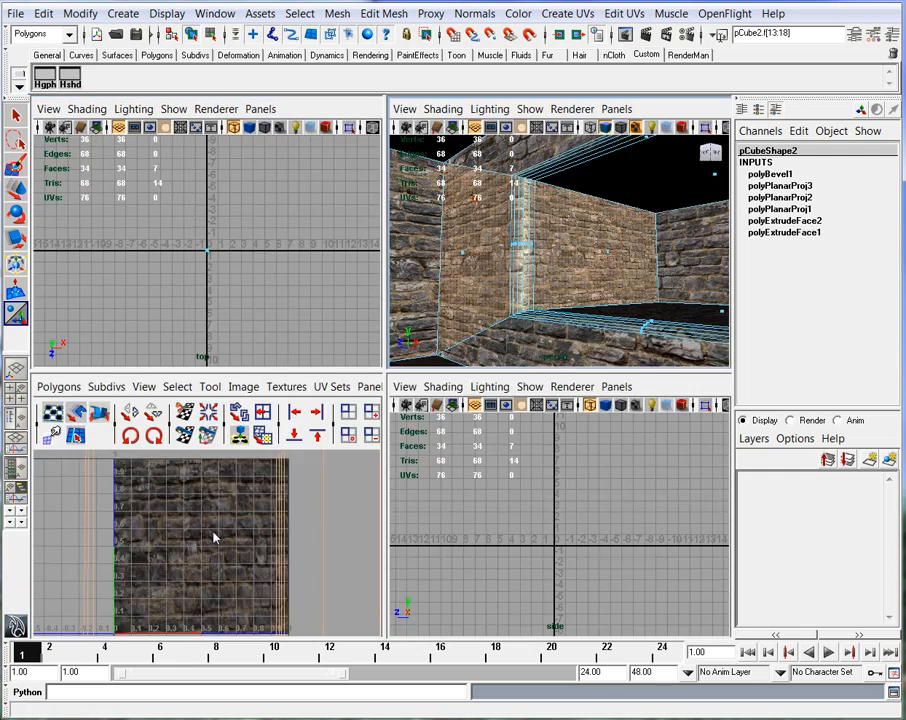
pyautogui.press('space')
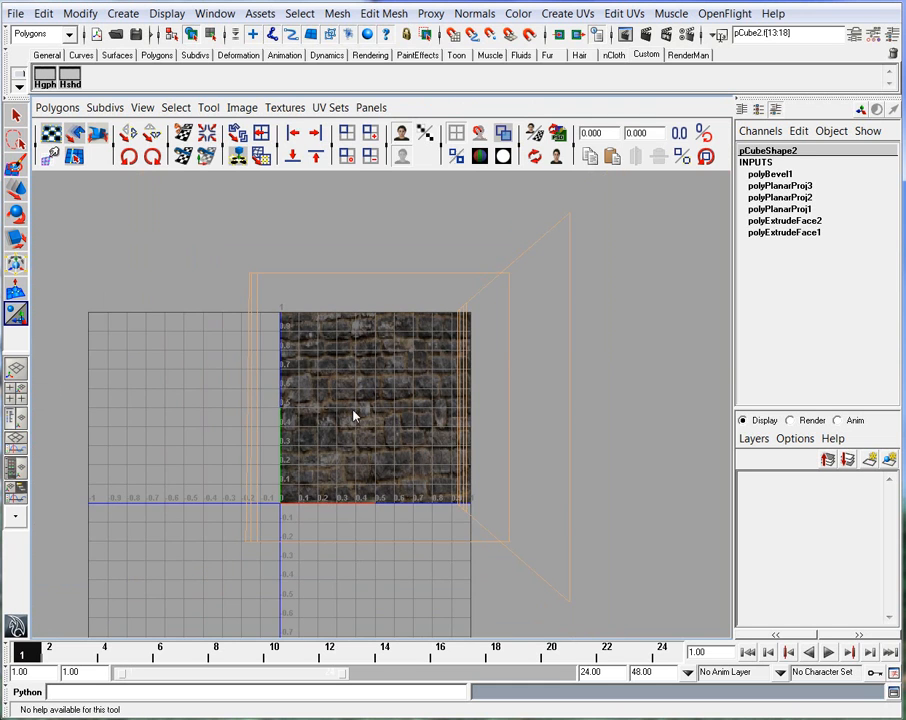
pyautogui.press('space')
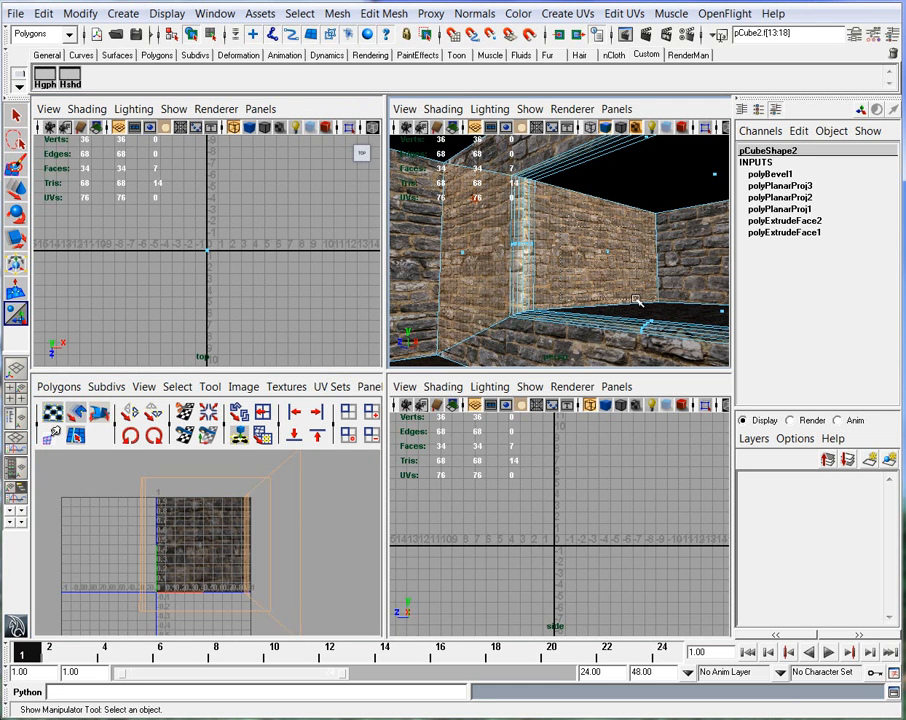
# Inspect the UVs of only the five bevel strips on the left vertical corner of the recess
pyautogui.click(512, 262)
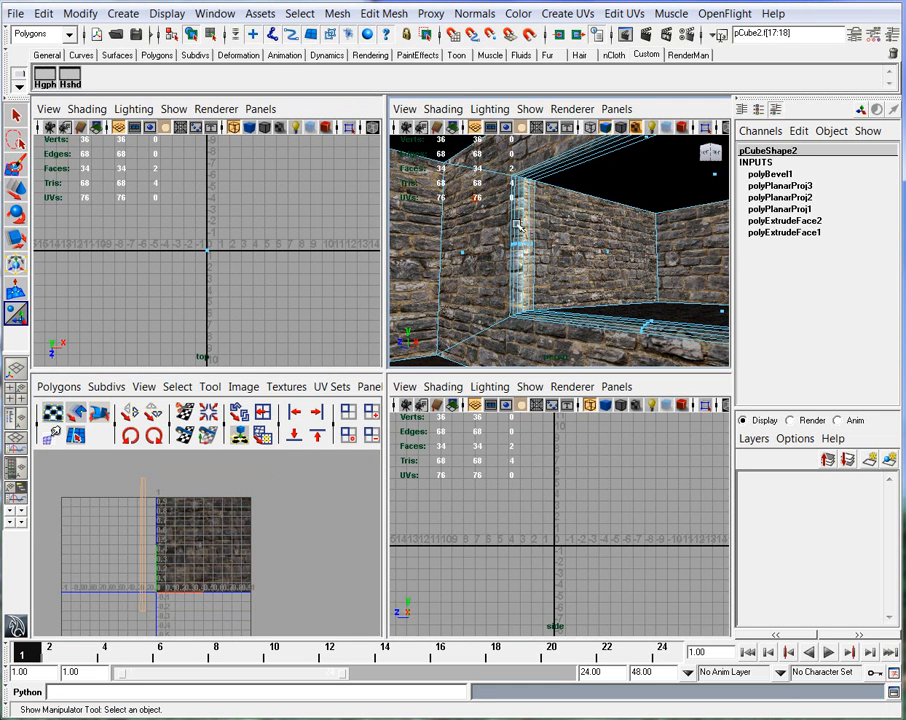
pyautogui.moveTo(512, 262); pyautogui.dragTo(537, 263)
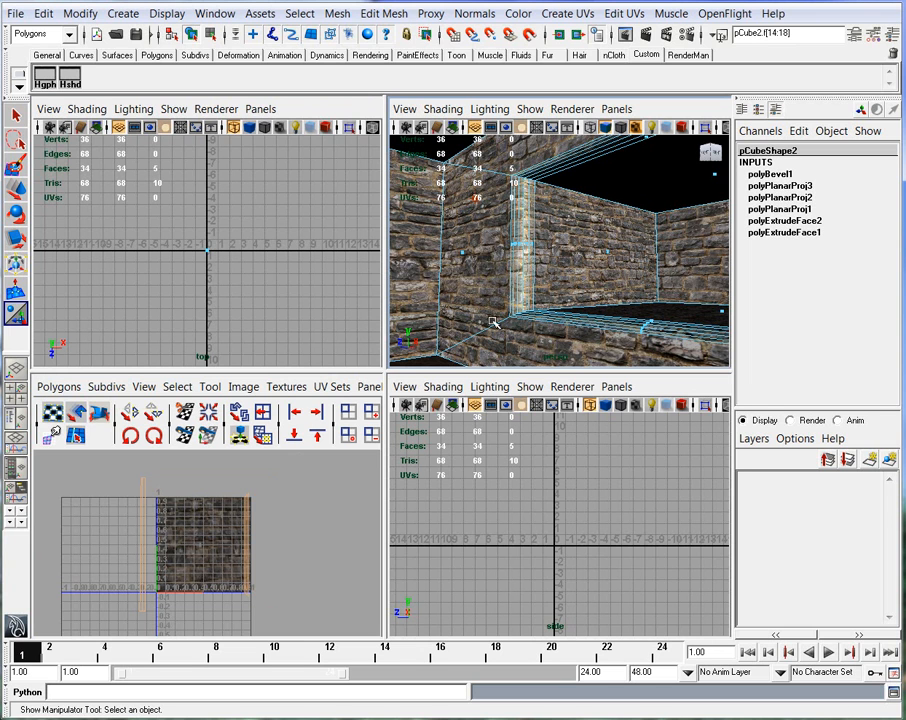
pyautogui.moveTo(245, 534); pyautogui.dragTo(292, 535, button='right')
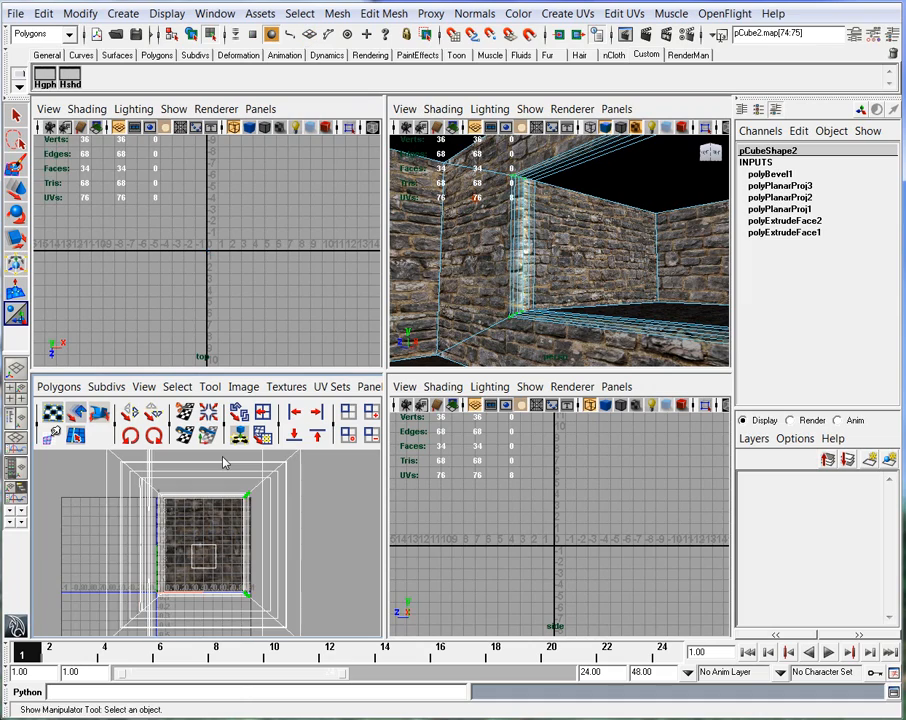
pyautogui.click(328, 527)
pyautogui.press('space')
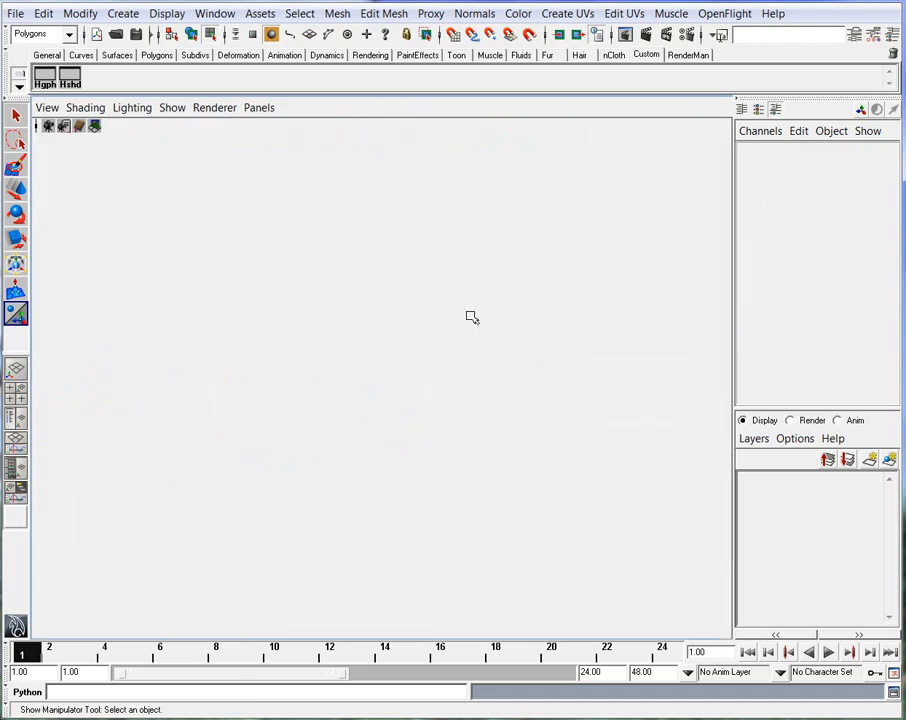
# Delete the construction history of the room mesh
pyautogui.keyDown('alt'); pyautogui.moveTo(347, 351); pyautogui.dragTo(445, 430, button='middle'); pyautogui.keyUp('alt')
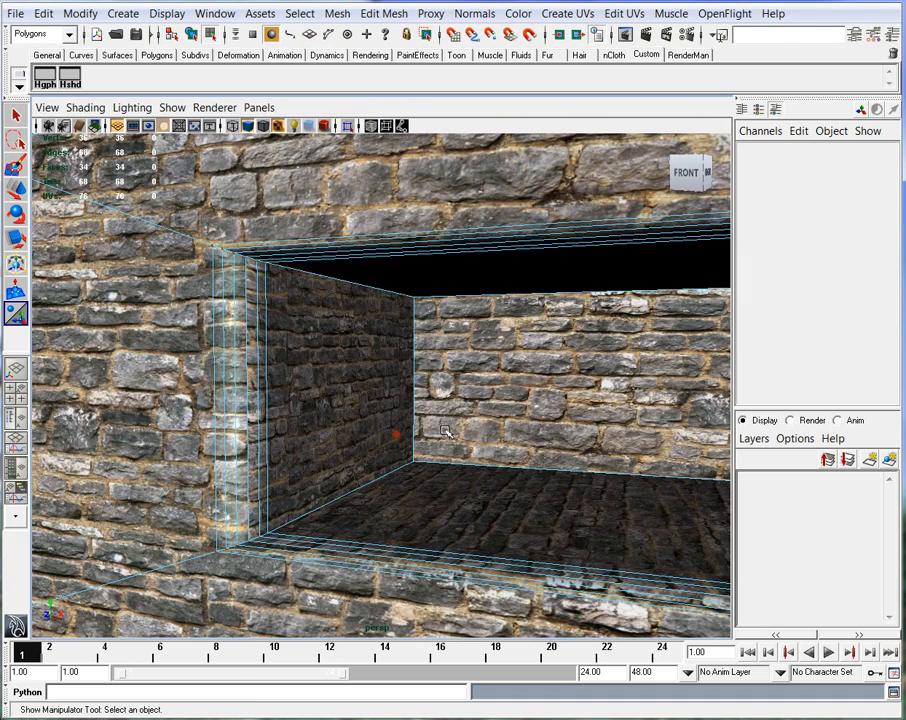
pyautogui.click(446, 431)
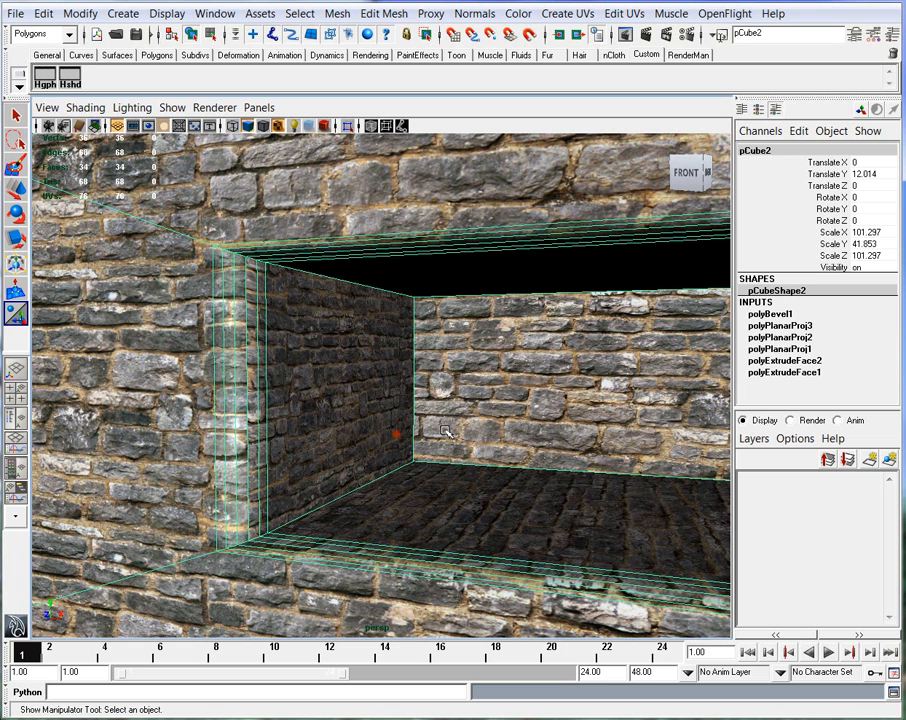
pyautogui.click(40, 14)
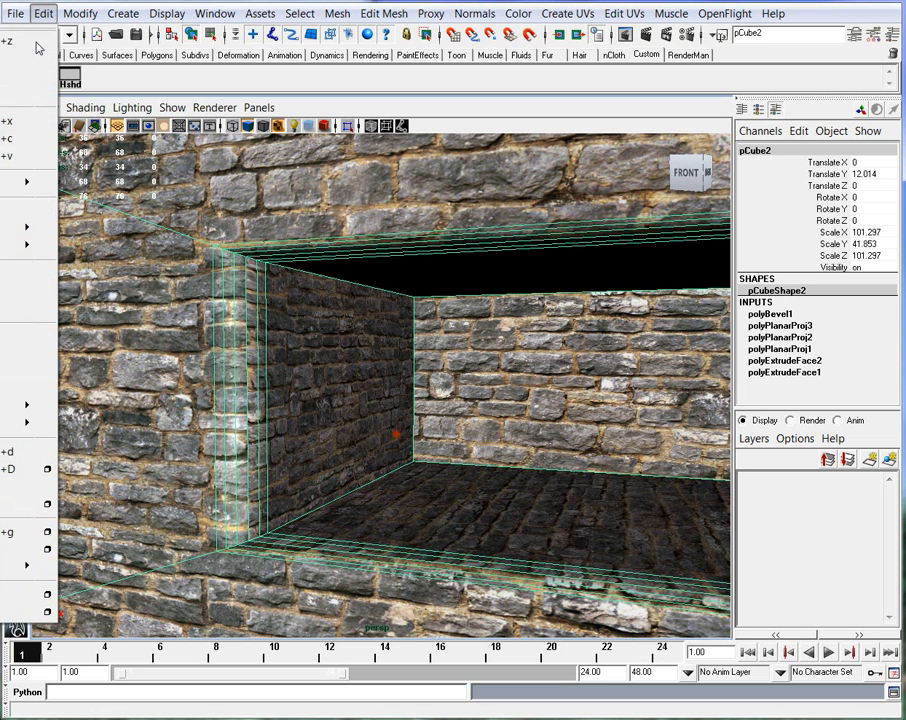
pyautogui.moveTo(12, 216)
pyautogui.click(70, 234)
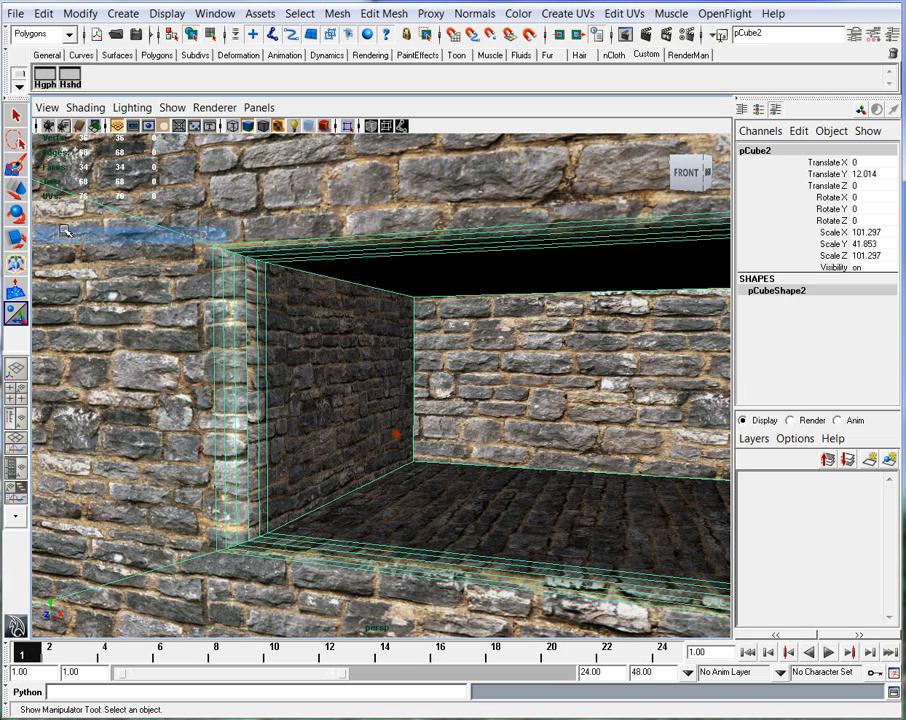
# Examine the texture seams along the bevelled opening and at the vertical corner between the room's walls
pyautogui.keyDown('alt'); pyautogui.moveTo(466, 389); pyautogui.dragTo(509, 348, button='middle'); pyautogui.keyUp('alt')
pyautogui.moveTo(400, 408)
pyautogui.keyDown('alt'); pyautogui.mouseDown()
pyautogui.moveTo(370, 410)
pyautogui.moveTo(406, 414)
pyautogui.mouseUp(); pyautogui.keyUp('alt')
pyautogui.keyDown('alt'); pyautogui.moveTo(449, 426); pyautogui.dragTo(479, 429, button='middle'); pyautogui.keyUp('alt')
pyautogui.keyDown('alt'); pyautogui.moveTo(479, 429); pyautogui.dragTo(492, 411); pyautogui.keyUp('alt')
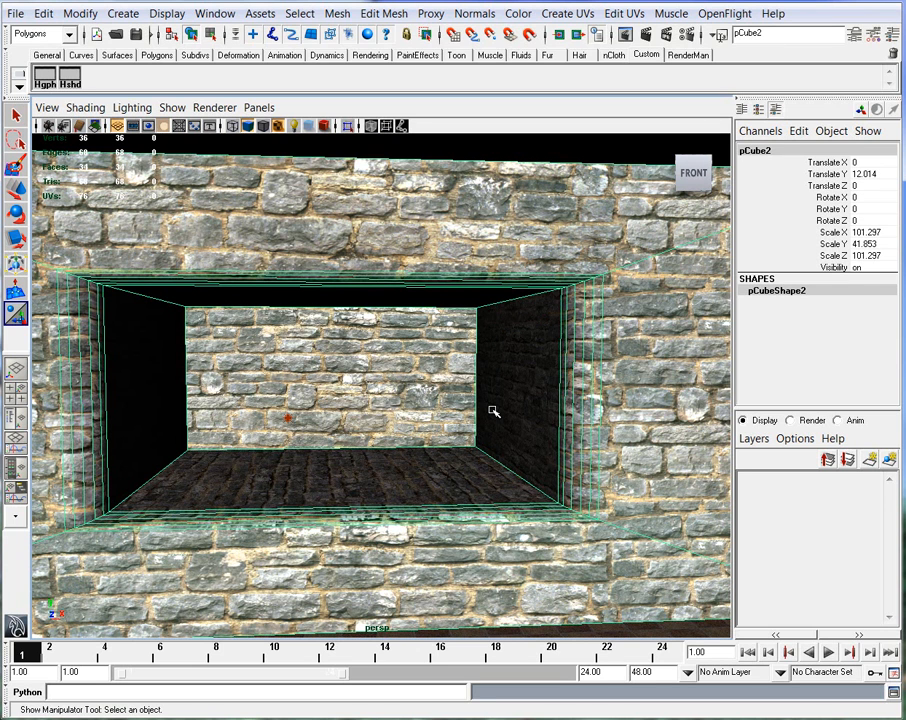
pyautogui.keyDown('alt'); pyautogui.moveTo(557, 472); pyautogui.dragTo(450, 427, button='right'); pyautogui.keyUp('alt')
pyautogui.keyDown('alt'); pyautogui.moveTo(494, 455); pyautogui.dragTo(499, 459); pyautogui.keyUp('alt')
pyautogui.keyDown('alt'); pyautogui.moveTo(499, 459); pyautogui.dragTo(518, 433, button='right'); pyautogui.keyUp('alt')
pyautogui.keyDown('alt'); pyautogui.moveTo(518, 433); pyautogui.dragTo(553, 455, button='middle'); pyautogui.keyUp('alt')
pyautogui.keyDown('alt'); pyautogui.moveTo(553, 455); pyautogui.dragTo(405, 432); pyautogui.keyUp('alt')
pyautogui.keyDown('alt'); pyautogui.moveTo(300, 425); pyautogui.dragTo(342, 400, button='right'); pyautogui.keyUp('alt')
pyautogui.keyDown('alt'); pyautogui.moveTo(342, 400); pyautogui.dragTo(440, 441, button='middle'); pyautogui.keyUp('alt')
pyautogui.keyDown('alt'); pyautogui.moveTo(428, 443); pyautogui.dragTo(448, 437, button='right'); pyautogui.keyUp('alt')
pyautogui.keyDown('alt'); pyautogui.moveTo(448, 437); pyautogui.dragTo(459, 455); pyautogui.keyUp('alt')
pyautogui.moveTo(261, 378); pyautogui.dragTo(260, 343, button='right')
pyautogui.click(234, 345)
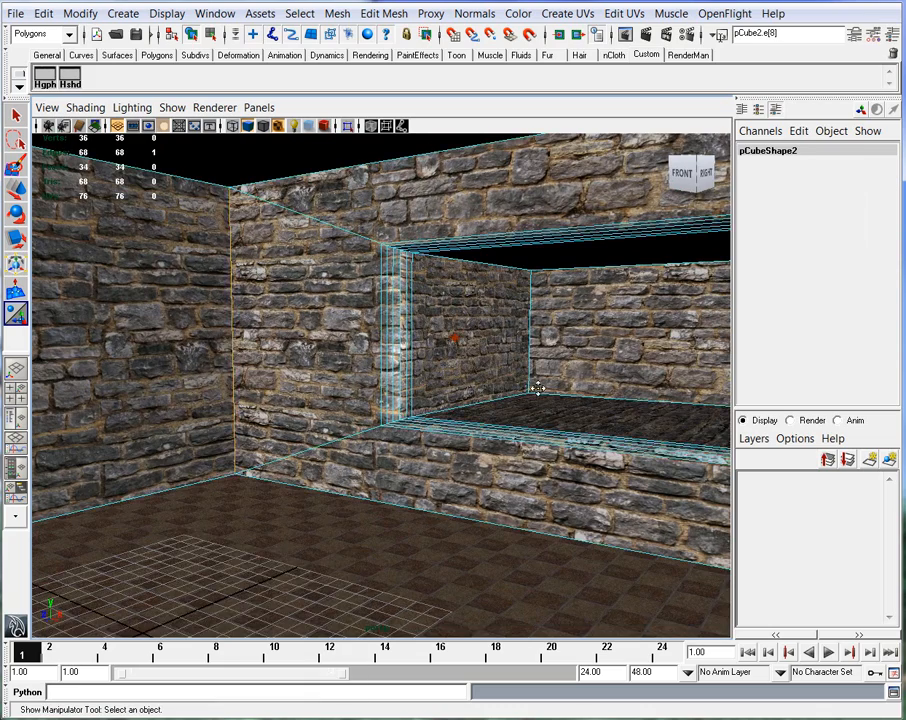
pyautogui.keyDown('alt'); pyautogui.moveTo(541, 388); pyautogui.dragTo(512, 400); pyautogui.keyUp('alt')
pyautogui.keyDown('alt'); pyautogui.moveTo(535, 398); pyautogui.dragTo(336, 438, button='middle'); pyautogui.keyUp('alt')
pyautogui.keyDown('alt'); pyautogui.moveTo(336, 438); pyautogui.dragTo(380, 427, button='right'); pyautogui.keyUp('alt')
pyautogui.keyDown('alt'); pyautogui.moveTo(380, 427); pyautogui.dragTo(560, 360, button='middle'); pyautogui.keyUp('alt')
pyautogui.keyDown('alt'); pyautogui.moveTo(560, 360); pyautogui.dragTo(470, 378, button='right'); pyautogui.keyUp('alt')
pyautogui.keyDown('alt'); pyautogui.moveTo(290, 410); pyautogui.dragTo(377, 388, button='middle'); pyautogui.keyUp('alt')
pyautogui.keyDown('alt'); pyautogui.moveTo(378, 388); pyautogui.dragTo(342, 455); pyautogui.keyUp('alt')
pyautogui.keyDown('alt'); pyautogui.moveTo(342, 455); pyautogui.dragTo(320, 441, button='right'); pyautogui.keyUp('alt')
pyautogui.keyDown('alt'); pyautogui.moveTo(320, 441); pyautogui.dragTo(449, 425, button='middle'); pyautogui.keyUp('alt')
pyautogui.keyDown('alt'); pyautogui.moveTo(449, 425); pyautogui.dragTo(480, 400); pyautogui.keyUp('alt')
pyautogui.keyDown('alt'); pyautogui.moveTo(480, 400); pyautogui.dragTo(507, 468, button='middle'); pyautogui.keyUp('alt')
pyautogui.keyDown('alt'); pyautogui.moveTo(507, 468); pyautogui.dragTo(635, 446, button='right'); pyautogui.keyUp('alt')
pyautogui.keyDown('alt'); pyautogui.moveTo(635, 446); pyautogui.dragTo(352, 360); pyautogui.keyUp('alt')
# Scale down the UVs of the recess's left side wall and its two adjoining bevel strips to match the stones across the corner
pyautogui.rightClick(352, 355)
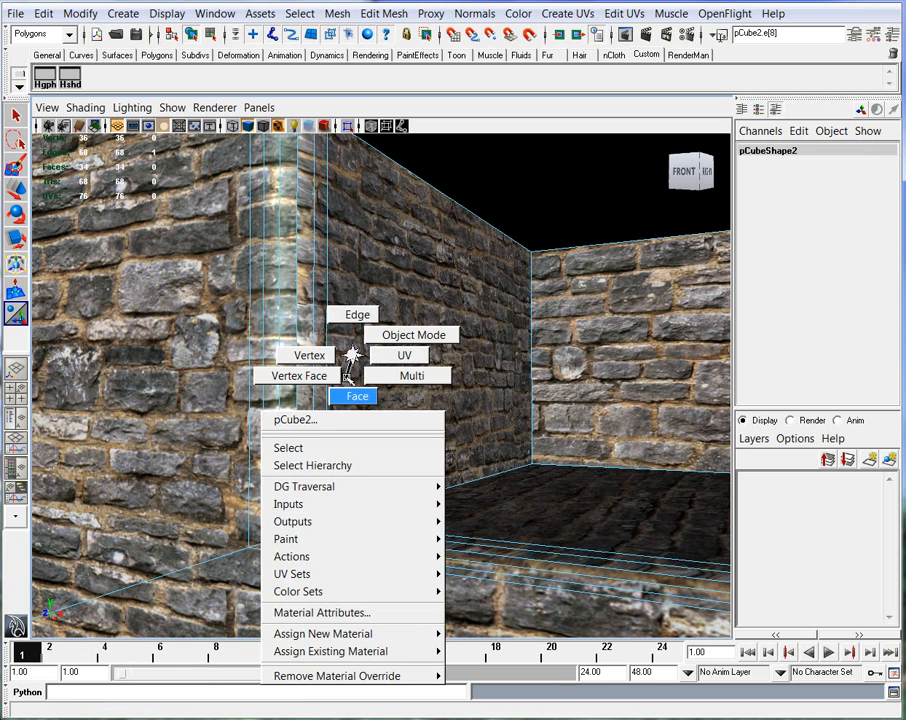
pyautogui.click(349, 380)
pyautogui.moveTo(298, 289); pyautogui.dragTo(504, 366)
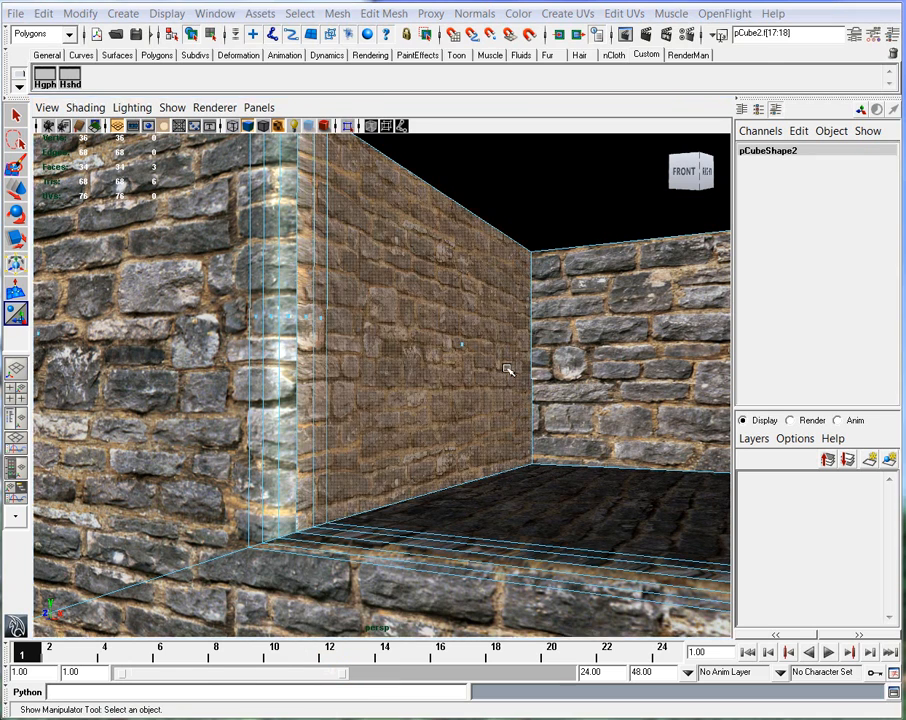
pyautogui.press('space')
pyautogui.press('w')
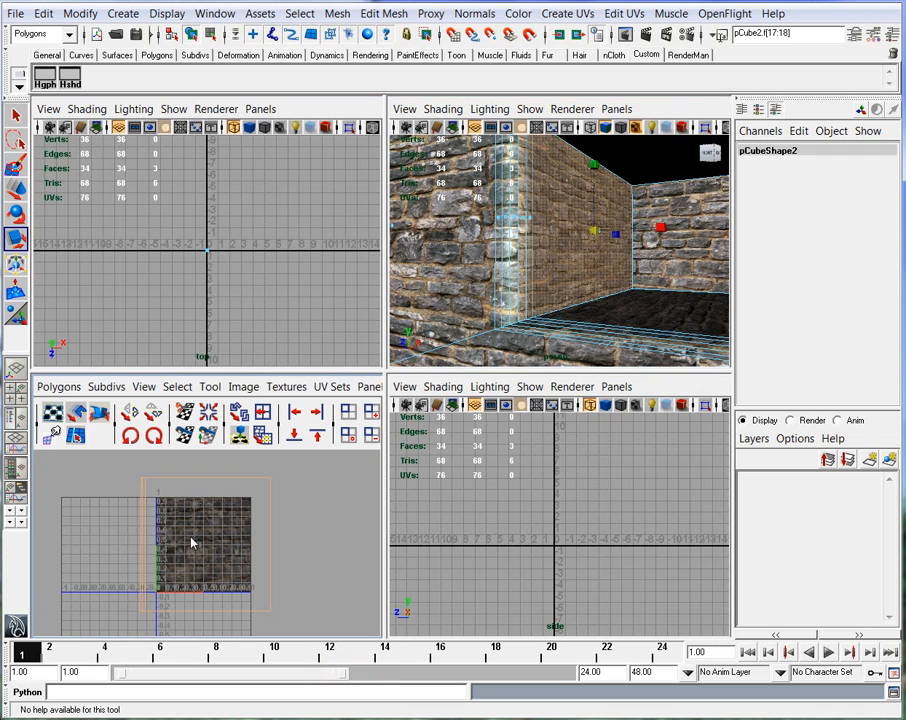
pyautogui.moveTo(145, 500); pyautogui.dragTo(126, 470, button='right')
pyautogui.moveTo(126, 470); pyautogui.dragTo(300, 632)
pyautogui.keyDown('alt'); pyautogui.moveTo(571, 236); pyautogui.dragTo(572, 268, button='middle'); pyautogui.keyUp('alt')
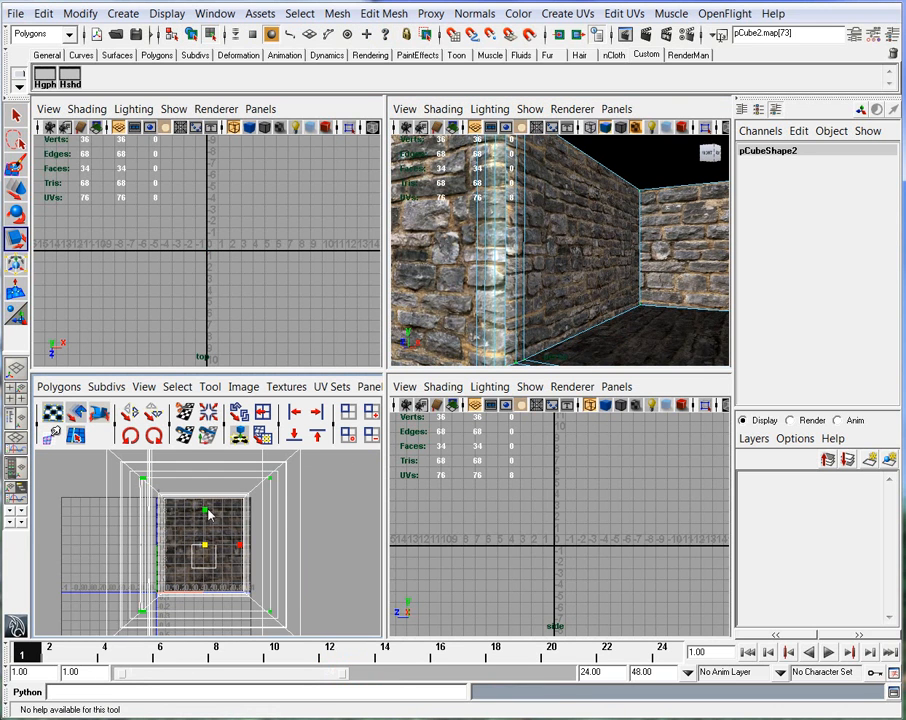
pyautogui.moveTo(206, 510); pyautogui.dragTo(203, 550)
# Check the stone texture's alignment across the bevelled left corner, around the opening and along the room's walls
pyautogui.press('space')
pyautogui.keyDown('alt'); pyautogui.moveTo(243, 397); pyautogui.dragTo(263, 388, button='middle'); pyautogui.keyUp('alt')
pyautogui.keyDown('alt'); pyautogui.moveTo(390, 380); pyautogui.dragTo(480, 376, button='right'); pyautogui.keyUp('alt')
pyautogui.keyDown('alt'); pyautogui.moveTo(350, 414); pyautogui.dragTo(367, 410, button='middle'); pyautogui.keyUp('alt')
pyautogui.press('w')
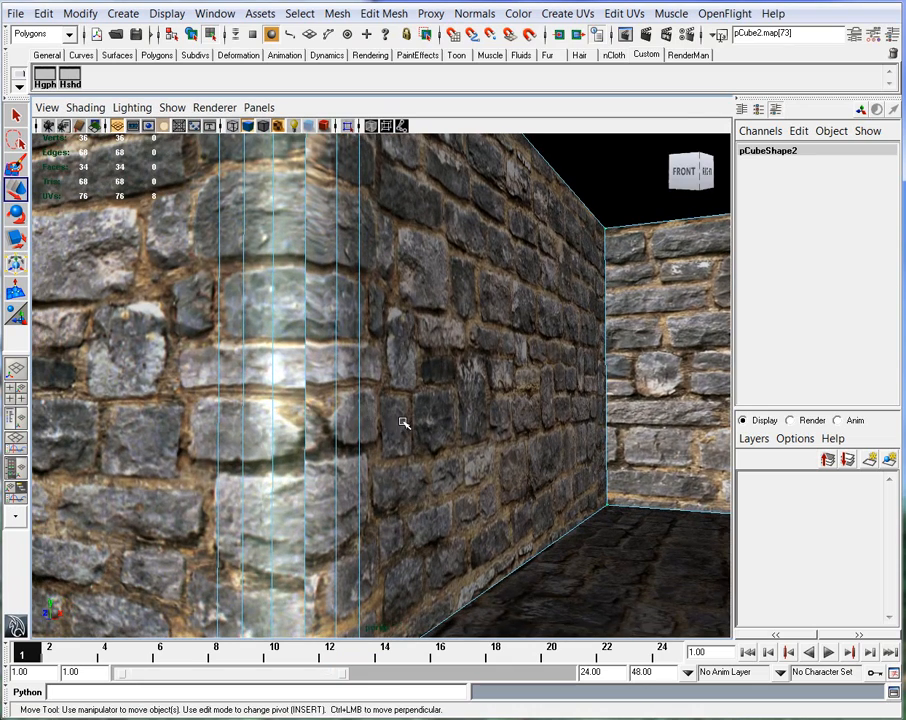
pyautogui.press('space')
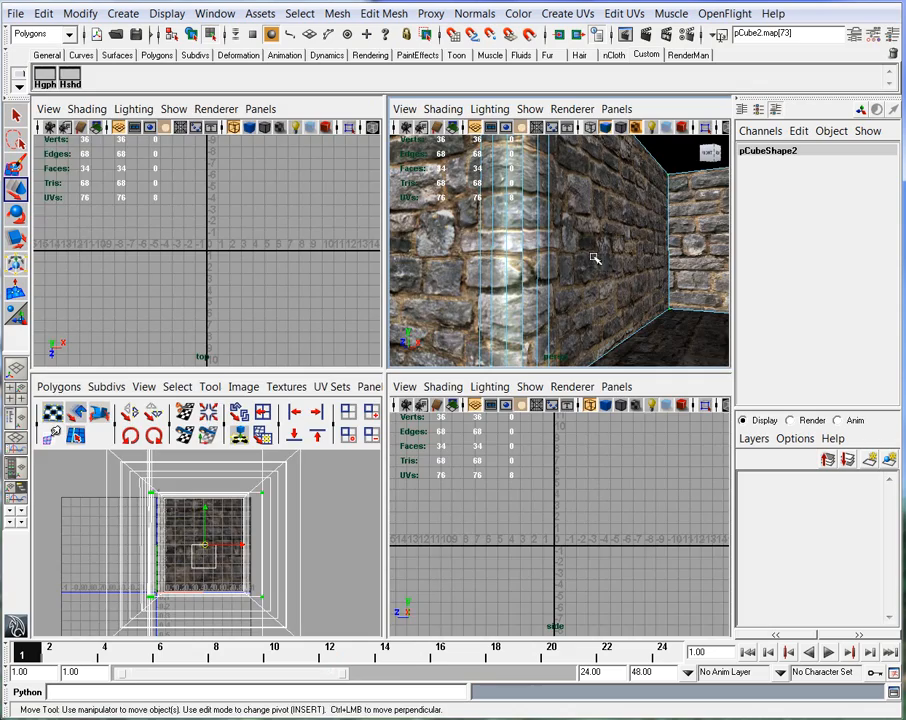
pyautogui.press('space')
pyautogui.moveTo(400, 450)
pyautogui.keyDown('alt'); pyautogui.mouseDown()
pyautogui.moveTo(324, 493)
pyautogui.moveTo(380, 475)
pyautogui.moveTo(450, 485)
pyautogui.mouseUp(); pyautogui.keyUp('alt')
pyautogui.keyDown('alt'); pyautogui.moveTo(360, 492); pyautogui.dragTo(235, 499, button='right'); pyautogui.keyUp('alt')
pyautogui.keyDown('alt'); pyautogui.moveTo(427, 503); pyautogui.dragTo(350, 498, button='right'); pyautogui.keyUp('alt')
pyautogui.keyDown('alt'); pyautogui.moveTo(365, 488); pyautogui.dragTo(282, 484, button='middle'); pyautogui.keyUp('alt')
pyautogui.keyDown('alt'); pyautogui.moveTo(283, 485); pyautogui.dragTo(427, 483); pyautogui.keyUp('alt')
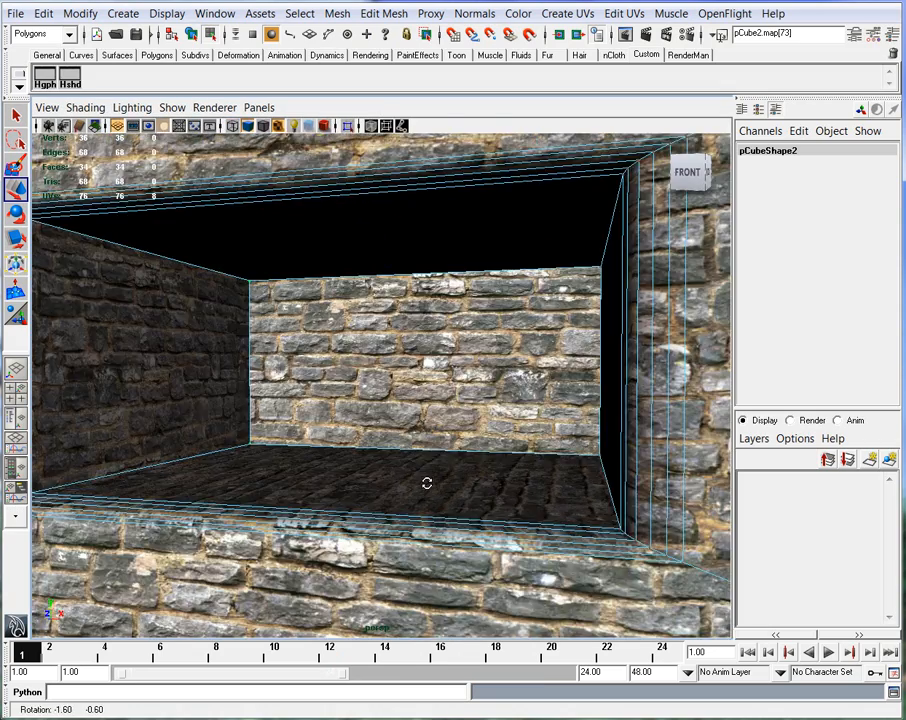
pyautogui.keyDown('alt'); pyautogui.moveTo(427, 483); pyautogui.dragTo(500, 462, button='right'); pyautogui.keyUp('alt')
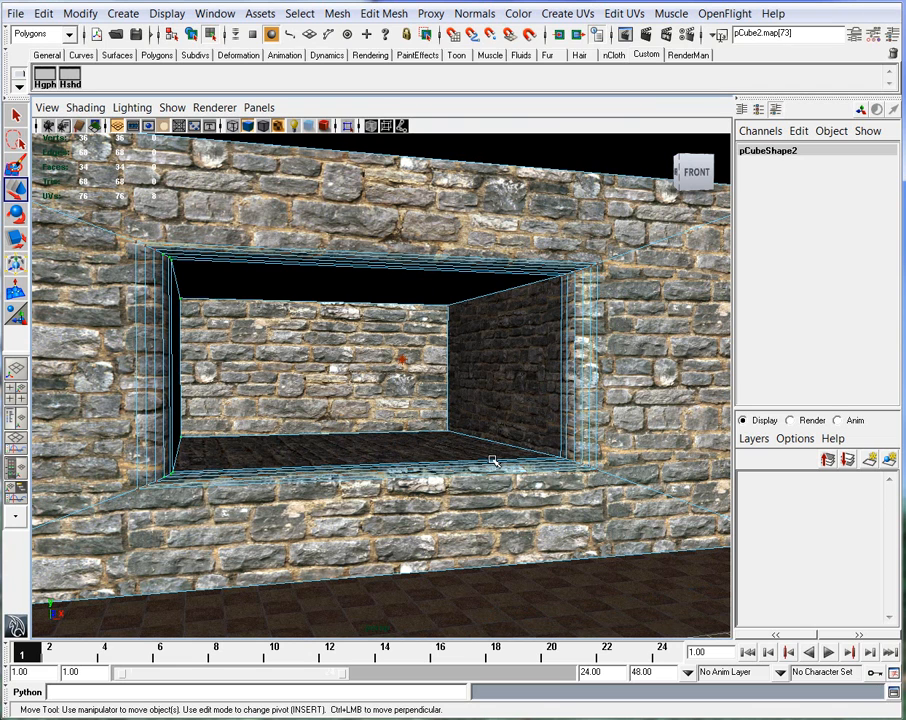
pyautogui.keyDown('alt'); pyautogui.moveTo(538, 467); pyautogui.dragTo(499, 234, button='right'); pyautogui.keyUp('alt')
pyautogui.keyDown('alt'); pyautogui.moveTo(499, 234); pyautogui.dragTo(484, 243); pyautogui.keyUp('alt')
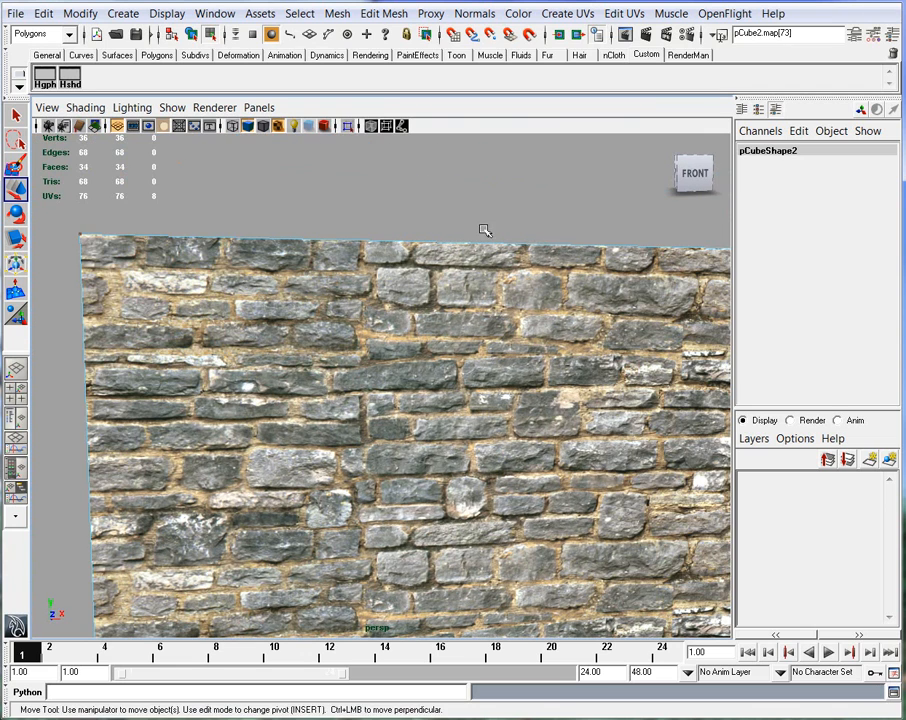
pyautogui.click(492, 448)
pyautogui.moveTo(493, 452)
pyautogui.keyDown('alt'); pyautogui.mouseDown()
pyautogui.moveTo(491, 467)
pyautogui.moveTo(485, 452)
pyautogui.mouseUp(); pyautogui.keyUp('alt')
pyautogui.keyDown('alt'); pyautogui.moveTo(485, 452); pyautogui.dragTo(545, 463, button='right'); pyautogui.keyUp('alt')
pyautogui.keyDown('alt'); pyautogui.moveTo(475, 463); pyautogui.dragTo(323, 441); pyautogui.keyUp('alt')
pyautogui.keyDown('alt'); pyautogui.moveTo(321, 441); pyautogui.dragTo(511, 428, button='right'); pyautogui.keyUp('alt')
pyautogui.keyDown('alt'); pyautogui.moveTo(511, 428); pyautogui.dragTo(450, 390); pyautogui.keyUp('alt')
pyautogui.keyDown('alt'); pyautogui.moveTo(366, 390); pyautogui.dragTo(579, 424, button='right'); pyautogui.keyUp('alt')
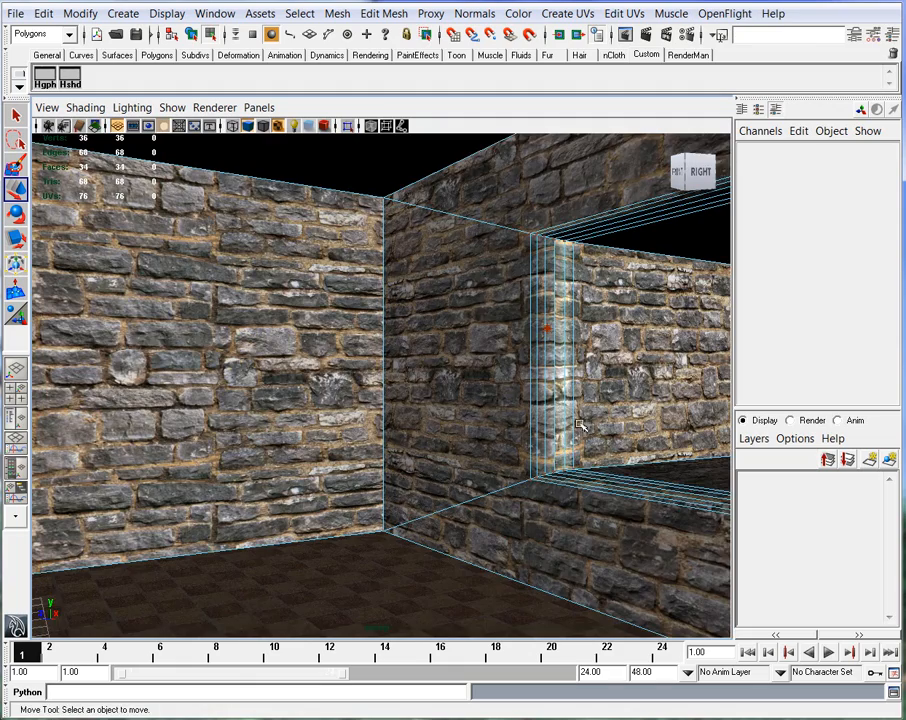
# Rename the green blinn1 material as Ceiling in the Hypershade
pyautogui.click(70, 77)
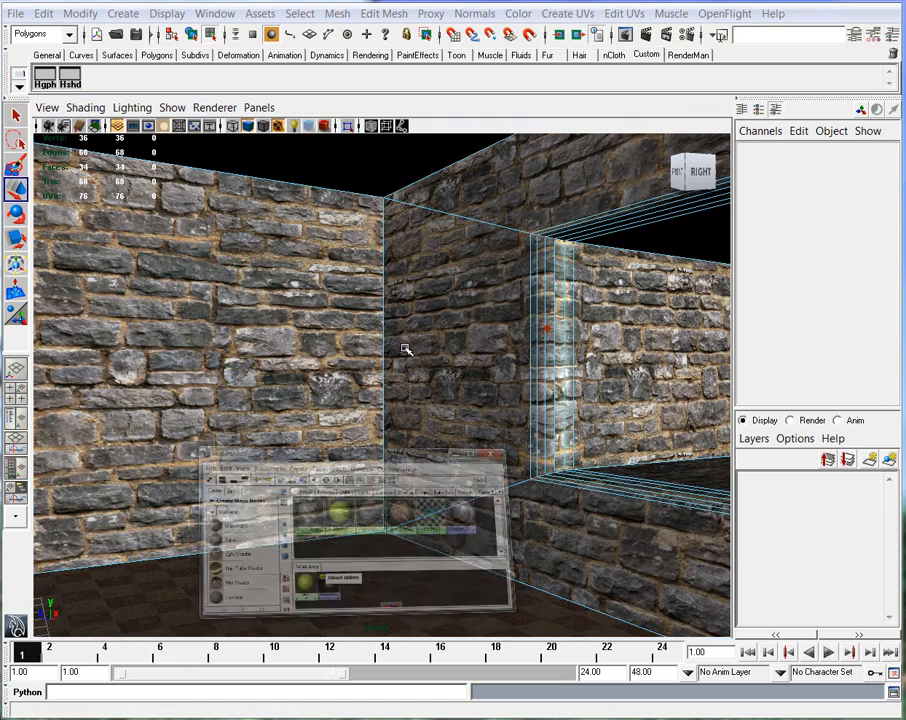
pyautogui.doubleClick(752, 400)
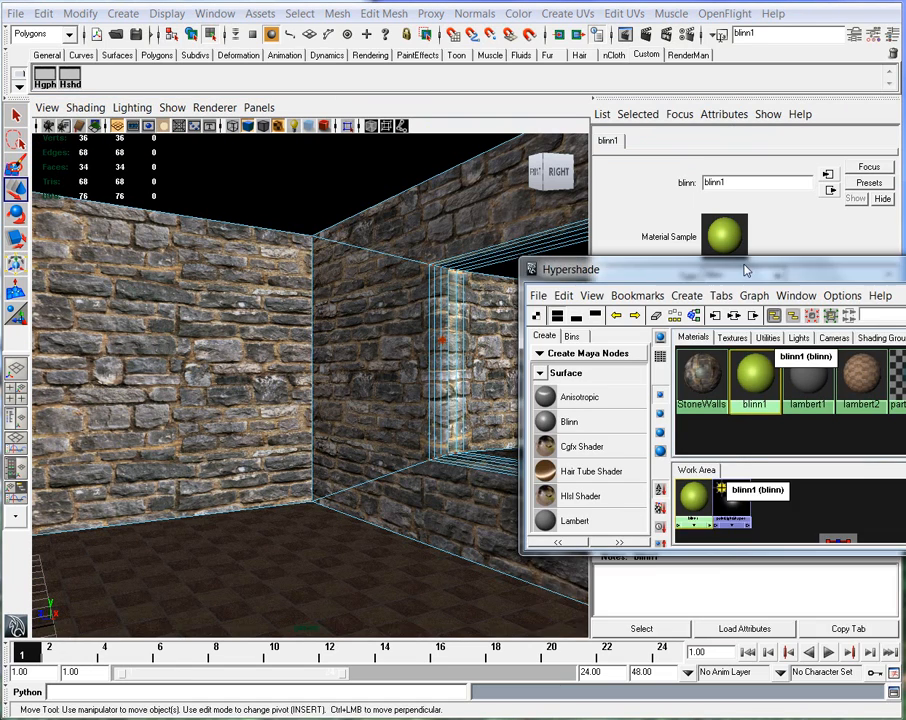
pyautogui.moveTo(736, 182); pyautogui.dragTo(695, 190)
pyautogui.write('Ceiling')
pyautogui.press('Return')
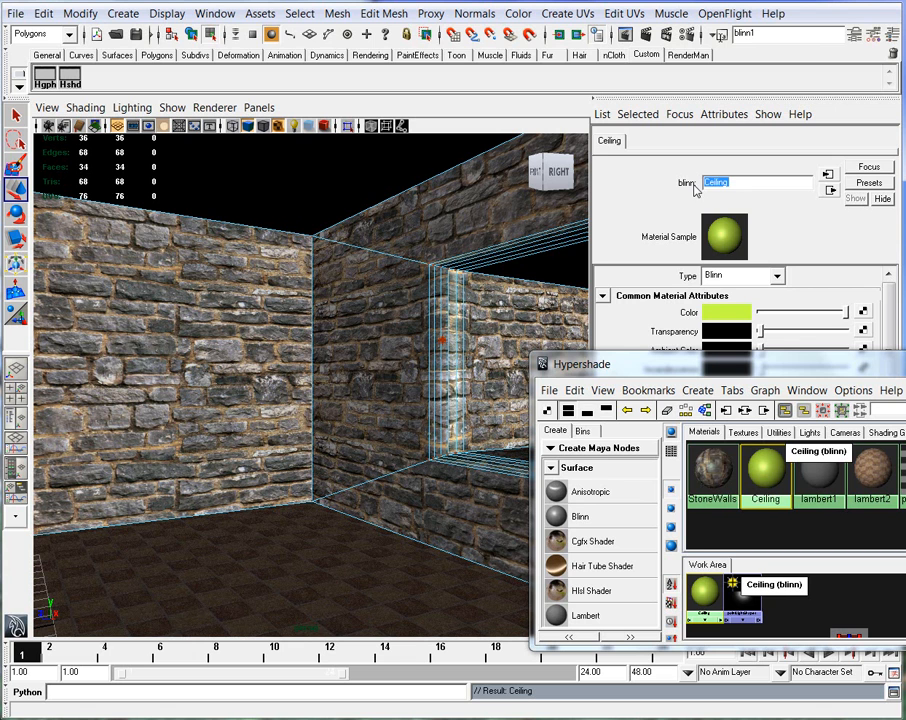
# Rename the lambert2 tile material as CeramicFloor and close the material editors
pyautogui.click(872, 475)
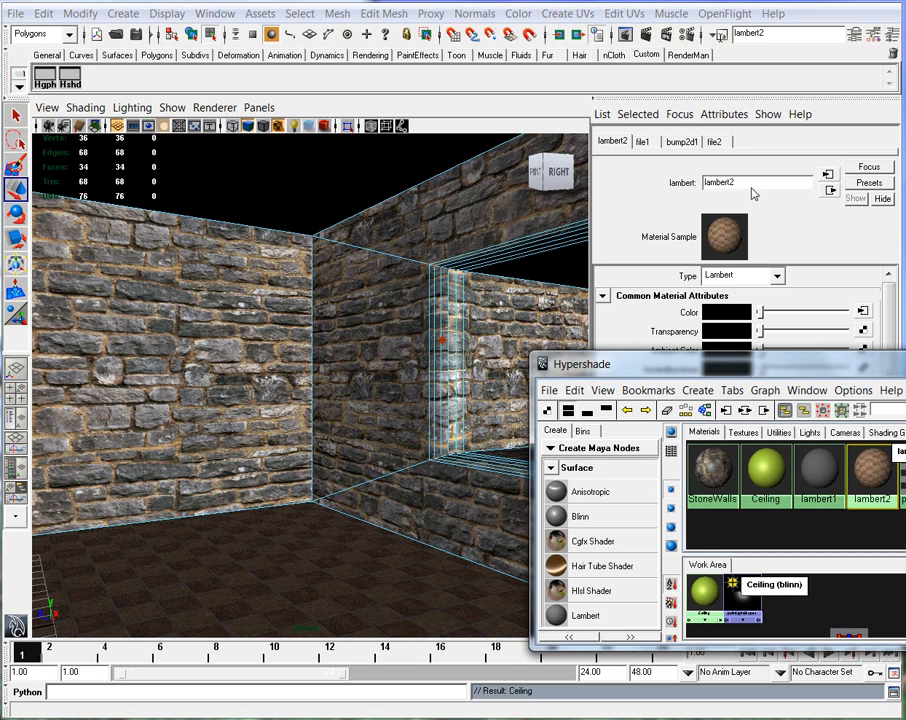
pyautogui.moveTo(754, 191); pyautogui.dragTo(711, 185)
pyautogui.write('Fl')
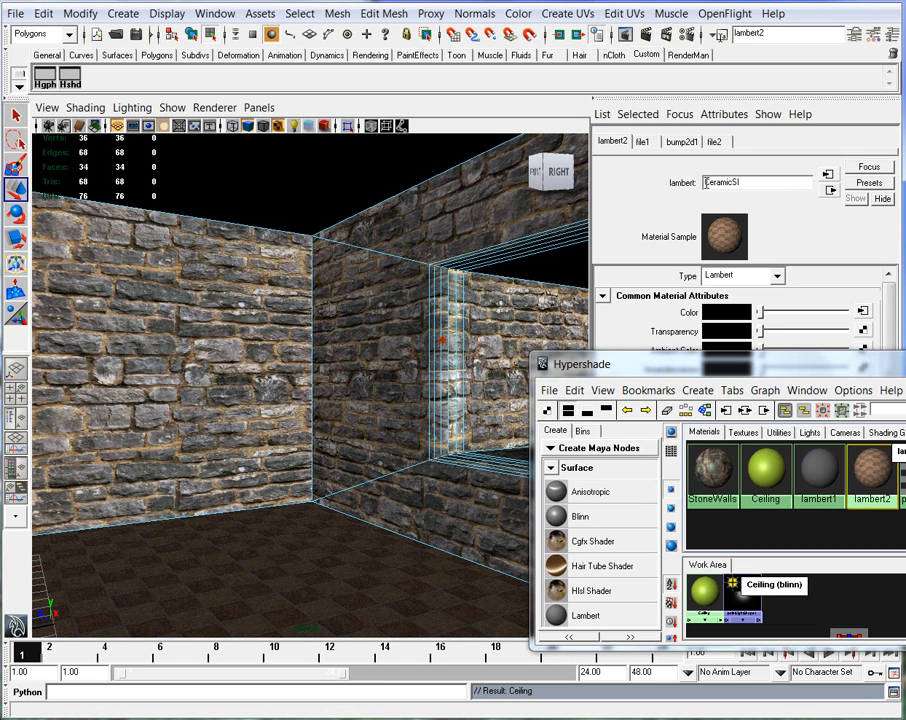
pyautogui.write('eramicFloor')
pyautogui.press('Return')
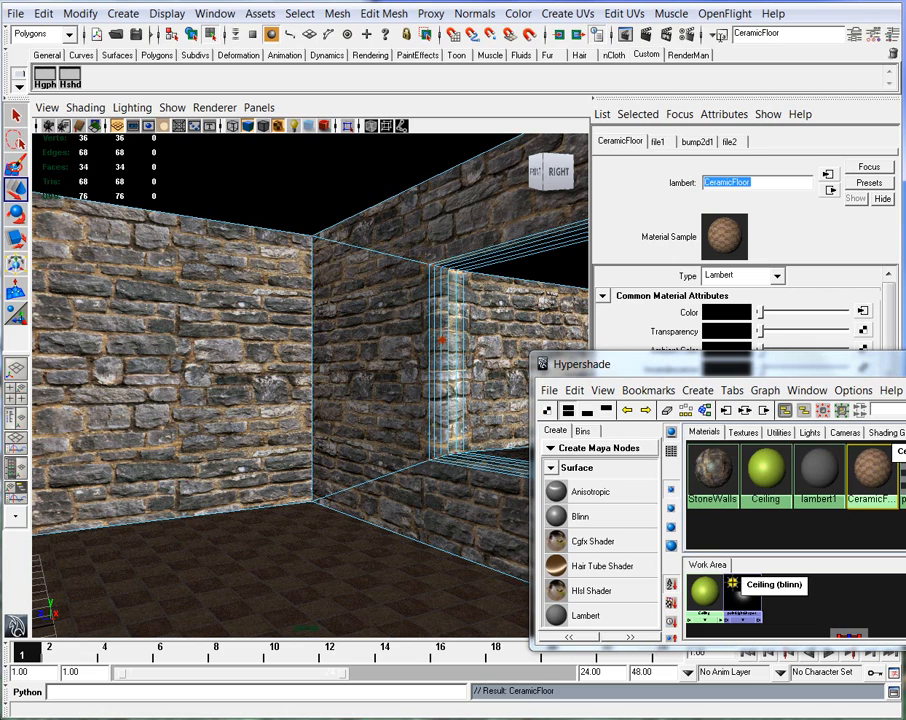
pyautogui.click(902, 364)
pyautogui.keyDown('alt'); pyautogui.moveTo(374, 453); pyautogui.dragTo(439, 431, button='middle'); pyautogui.keyUp('alt')
pyautogui.click(603, 98)
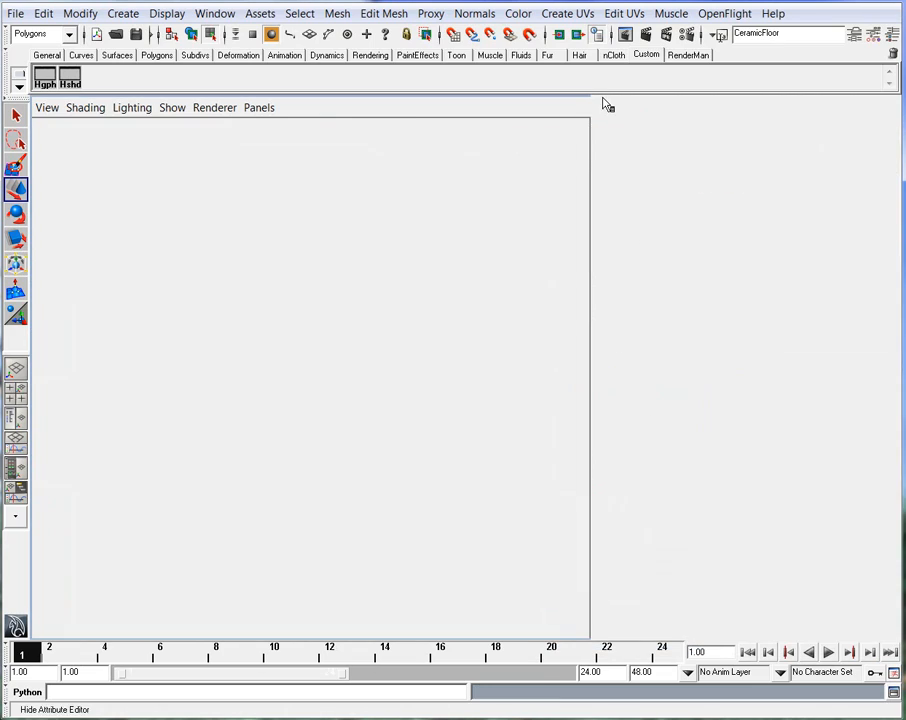
# Examine the stone texture at the room's inner corner and on its outside walls beneath the ceiling
pyautogui.keyDown('alt'); pyautogui.moveTo(556, 411); pyautogui.dragTo(650, 405); pyautogui.keyUp('alt')
pyautogui.keyDown('alt'); pyautogui.moveTo(440, 385); pyautogui.dragTo(613, 423, button='right'); pyautogui.keyUp('alt')
pyautogui.keyDown('alt'); pyautogui.moveTo(690, 430); pyautogui.dragTo(618, 445); pyautogui.keyUp('alt')
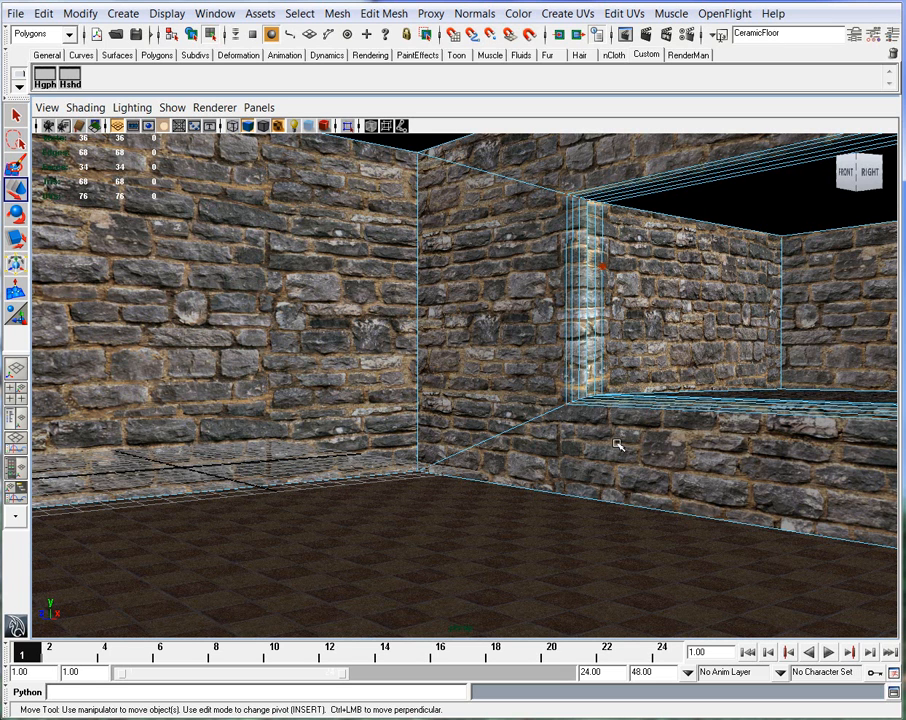
pyautogui.keyDown('alt'); pyautogui.moveTo(622, 383); pyautogui.dragTo(692, 381); pyautogui.keyUp('alt')
pyautogui.keyDown('alt'); pyautogui.moveTo(692, 381); pyautogui.dragTo(620, 374, button='right'); pyautogui.keyUp('alt')
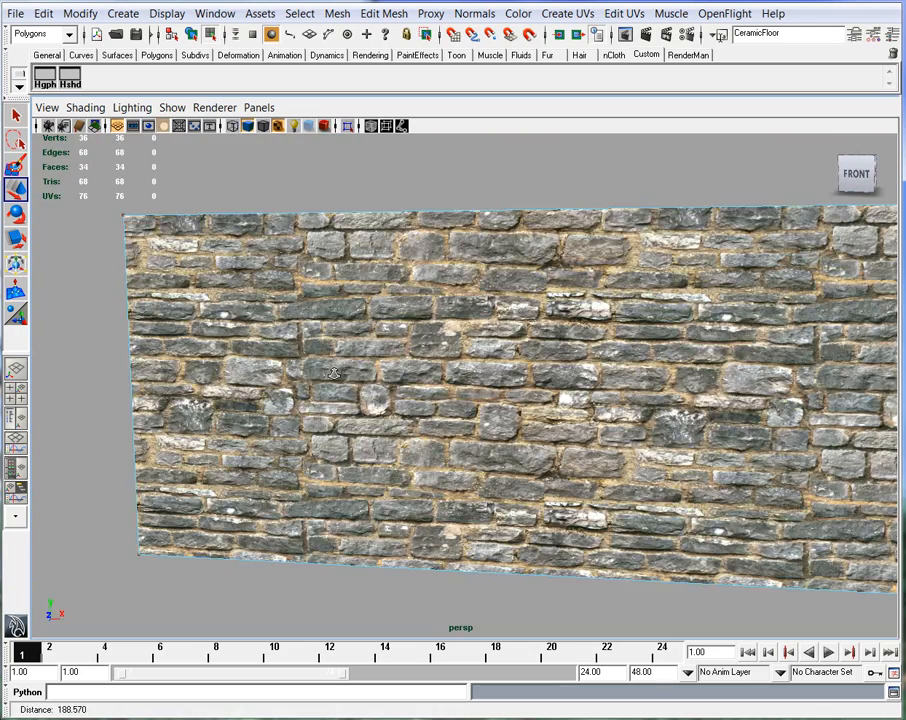
pyautogui.keyDown('alt'); pyautogui.moveTo(620, 374); pyautogui.dragTo(709, 397); pyautogui.keyUp('alt')
pyautogui.keyDown('alt'); pyautogui.moveTo(709, 397); pyautogui.dragTo(607, 396, button='right'); pyautogui.keyUp('alt')
pyautogui.keyDown('alt'); pyautogui.moveTo(607, 396); pyautogui.dragTo(527, 428, button='middle'); pyautogui.keyUp('alt')
pyautogui.keyDown('alt'); pyautogui.moveTo(527, 428); pyautogui.dragTo(530, 408); pyautogui.keyUp('alt')
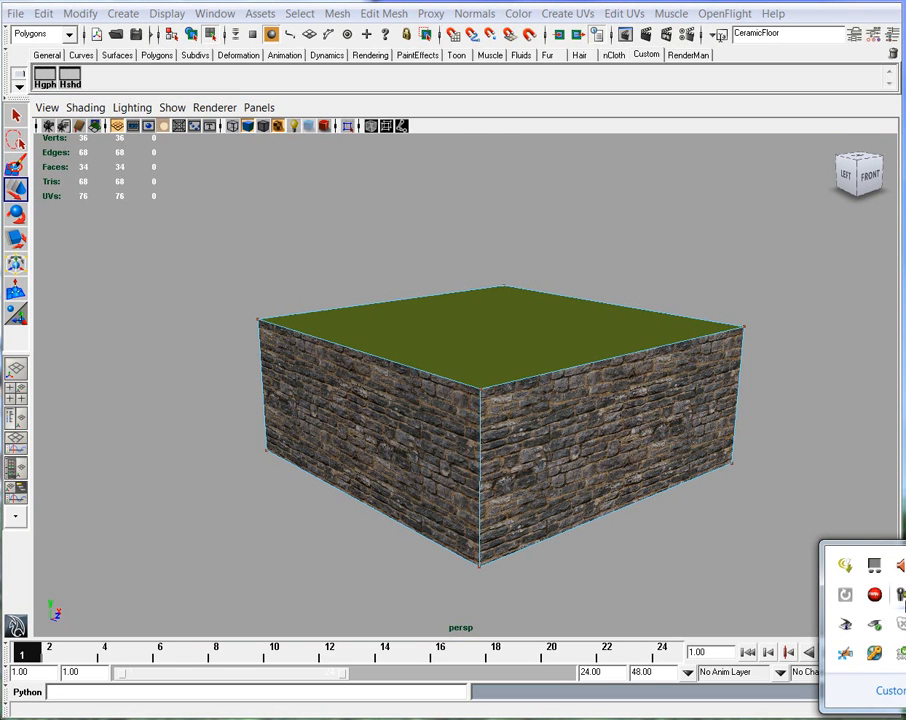
pyautogui.click(663, 535)
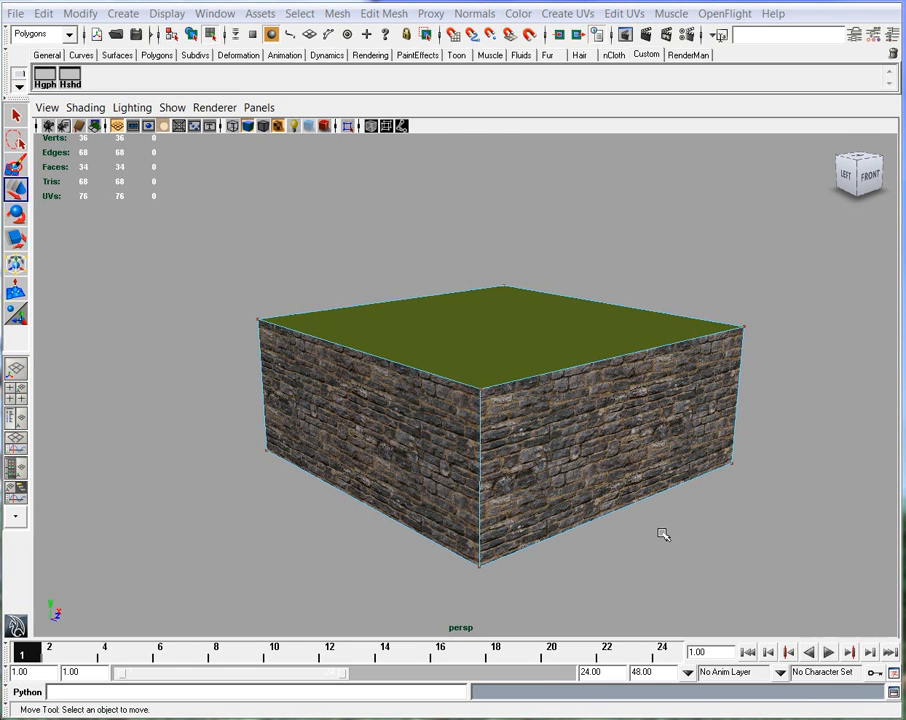
# Inspect an outer stone wall up close and the bevelled recess opening from inside the room
pyautogui.keyDown('alt'); pyautogui.moveTo(516, 502); pyautogui.dragTo(431, 493, button='middle'); pyautogui.keyUp('alt')
pyautogui.keyDown('alt'); pyautogui.moveTo(431, 493); pyautogui.dragTo(590, 495, button='right'); pyautogui.keyUp('alt')
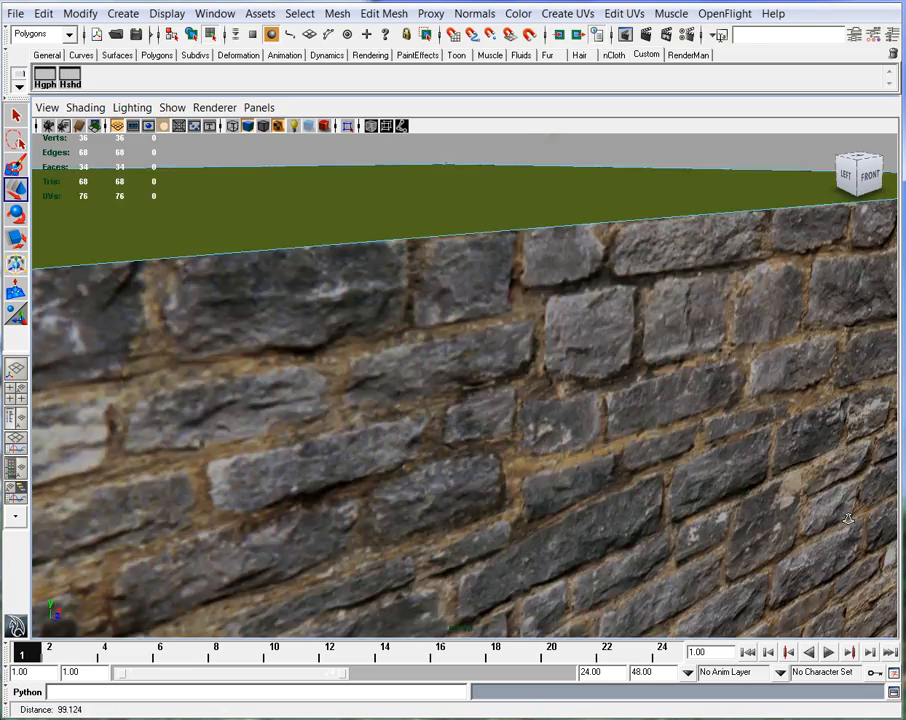
pyautogui.keyDown('alt'); pyautogui.moveTo(470, 510); pyautogui.dragTo(530, 480); pyautogui.keyUp('alt')
pyautogui.keyDown('alt'); pyautogui.moveTo(530, 480); pyautogui.dragTo(502, 489, button='middle'); pyautogui.keyUp('alt')
pyautogui.keyDown('alt'); pyautogui.moveTo(502, 489); pyautogui.dragTo(645, 491, button='right'); pyautogui.keyUp('alt')
pyautogui.keyDown('alt'); pyautogui.moveTo(358, 447); pyautogui.dragTo(520, 455, button='right'); pyautogui.keyUp('alt')
pyautogui.keyDown('alt'); pyautogui.moveTo(520, 455); pyautogui.dragTo(410, 457); pyautogui.keyUp('alt')
pyautogui.moveTo(640, 458)
pyautogui.keyDown('alt'); pyautogui.mouseDown(button='right')
pyautogui.moveTo(533, 458)
pyautogui.moveTo(640, 460)
pyautogui.mouseUp(button='right'); pyautogui.keyUp('alt')
pyautogui.keyDown('alt'); pyautogui.moveTo(715, 485); pyautogui.dragTo(631, 465); pyautogui.keyUp('alt')
pyautogui.keyDown('alt'); pyautogui.moveTo(631, 465); pyautogui.dragTo(480, 460, button='middle'); pyautogui.keyUp('alt')
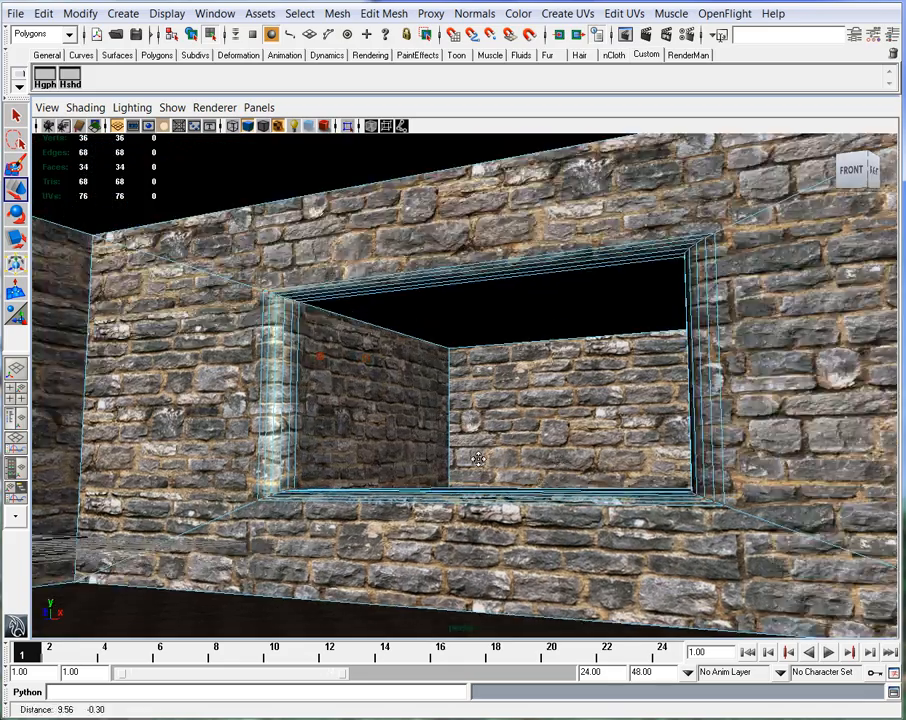
# Select the vertices of the recess's left side wall and its adjoining bevel strips
pyautogui.moveTo(240, 272); pyautogui.dragTo(364, 358)
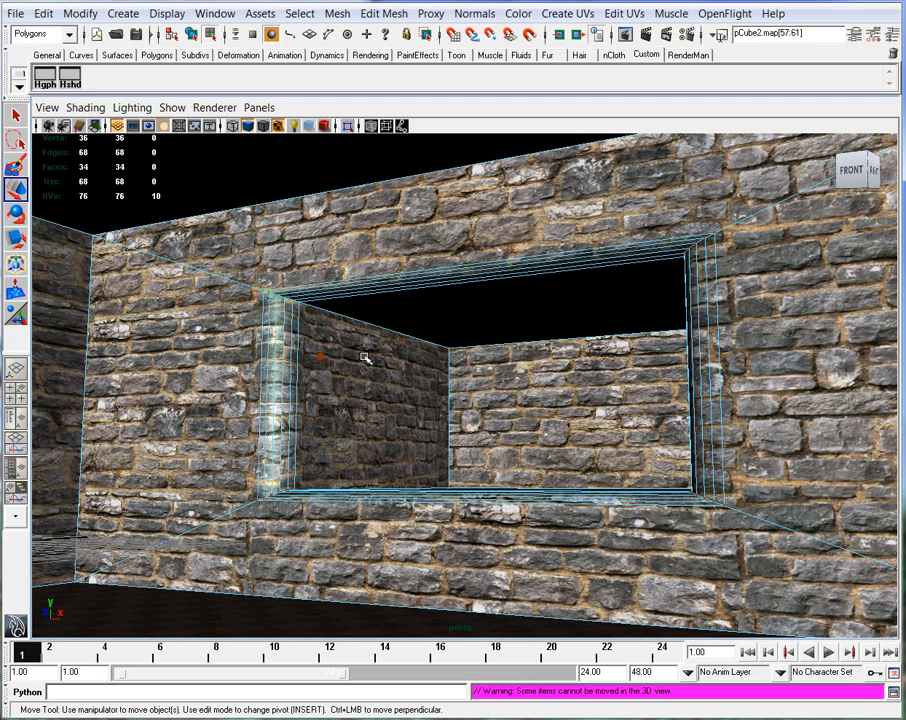
pyautogui.moveTo(285, 362); pyautogui.dragTo(238, 356, button='right')
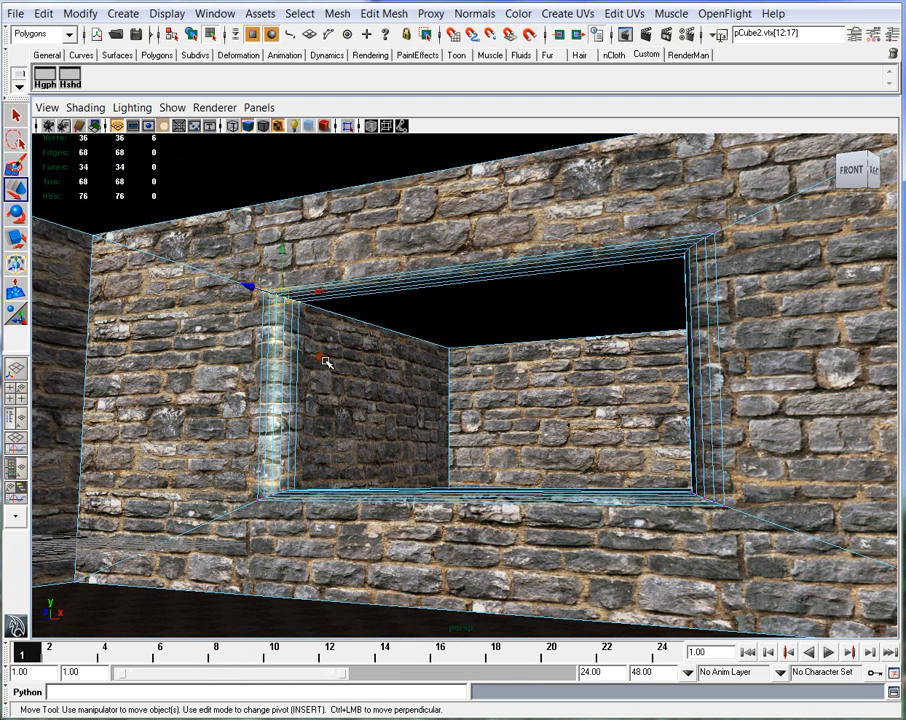
pyautogui.keyDown('shift'); pyautogui.moveTo(415, 264); pyautogui.dragTo(535, 406); pyautogui.keyUp('shift')
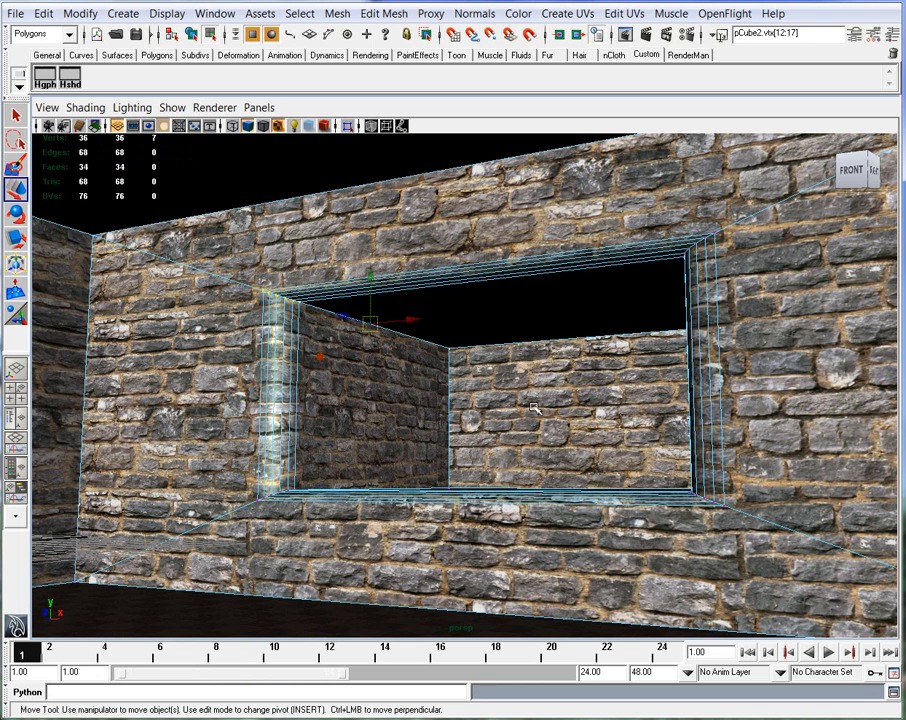
pyautogui.moveTo(236, 277); pyautogui.dragTo(514, 532)
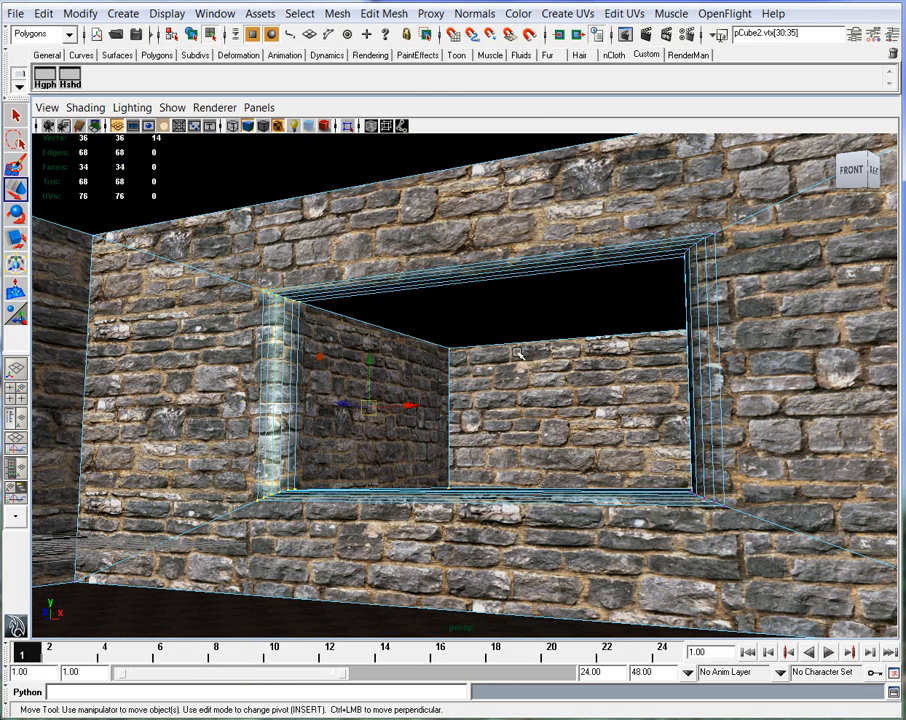
pyautogui.click(567, 14)
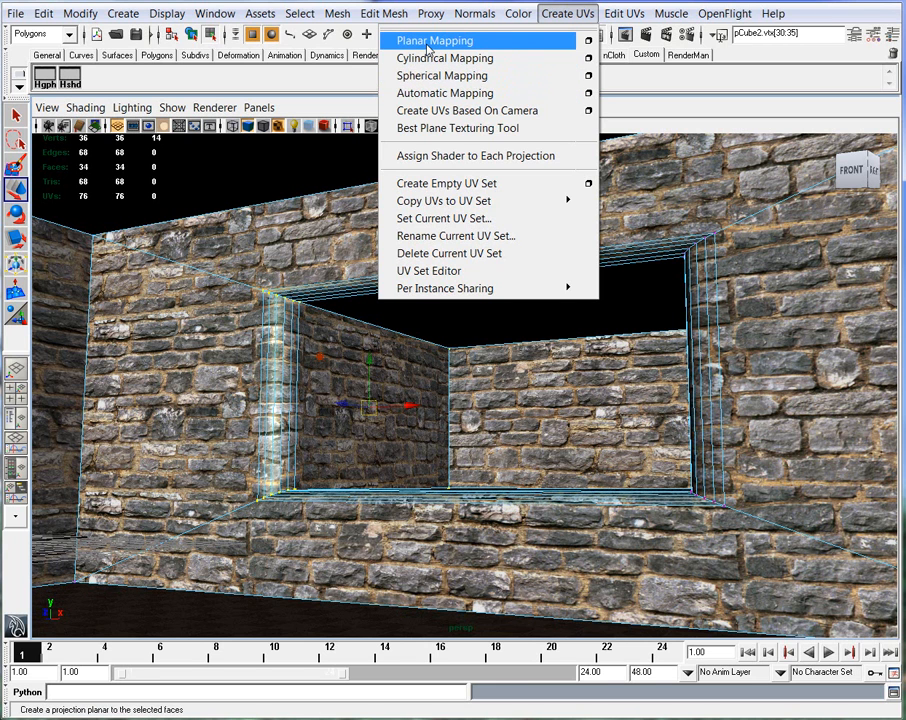
pyautogui.click(624, 89)
# Review the room's UV layout in the UV Texture Editor and the recess's floor and walls from another angle
pyautogui.keyDown('alt'); pyautogui.moveTo(404, 348); pyautogui.dragTo(586, 388); pyautogui.keyUp('alt')
pyautogui.press('space')
pyautogui.press('space')
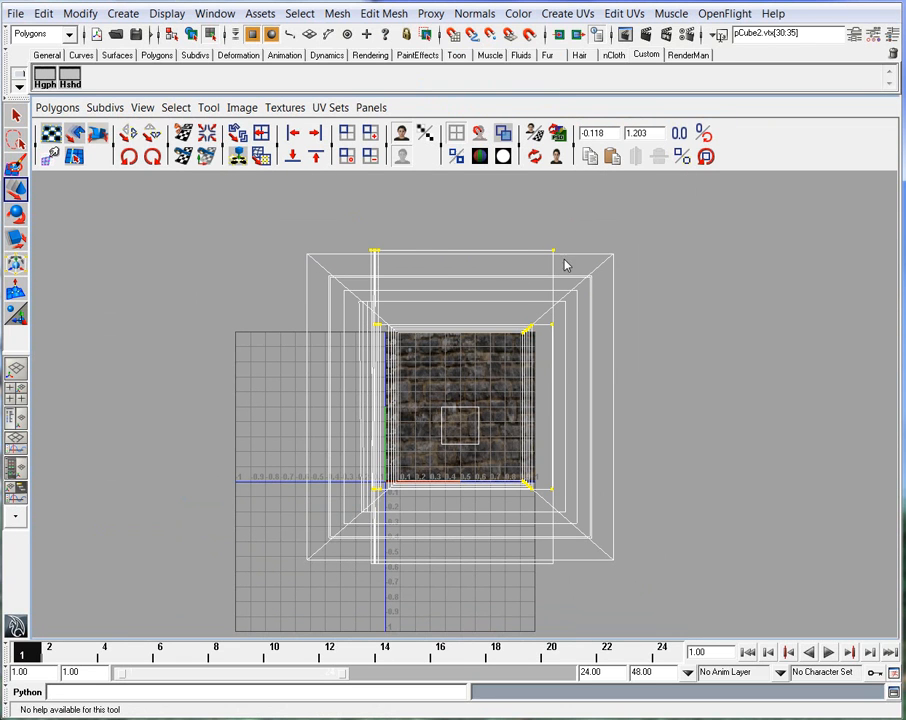
pyautogui.press('space')
pyautogui.press('space')
pyautogui.keyDown('alt'); pyautogui.moveTo(778, 474); pyautogui.dragTo(498, 425); pyautogui.keyUp('alt')
pyautogui.keyDown('alt'); pyautogui.moveTo(498, 425); pyautogui.dragTo(406, 457, button='right'); pyautogui.keyUp('alt')
pyautogui.keyDown('alt'); pyautogui.moveTo(406, 457); pyautogui.dragTo(320, 485); pyautogui.keyUp('alt')
pyautogui.keyDown('alt'); pyautogui.moveTo(320, 485); pyautogui.dragTo(339, 482, button='right'); pyautogui.keyUp('alt')
pyautogui.keyDown('alt'); pyautogui.moveTo(338, 482); pyautogui.dragTo(345, 477, button='middle'); pyautogui.keyUp('alt')
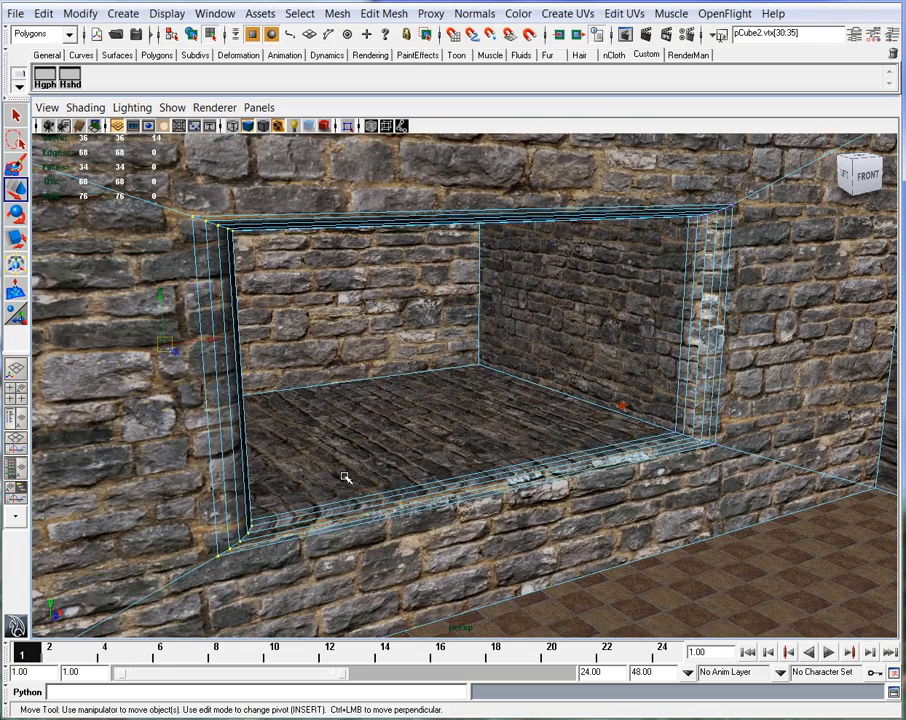
# Create a polygon cylinder at the centre of the room and stretch it vertically to a Y scale of about 3.87
pyautogui.click(122, 15)
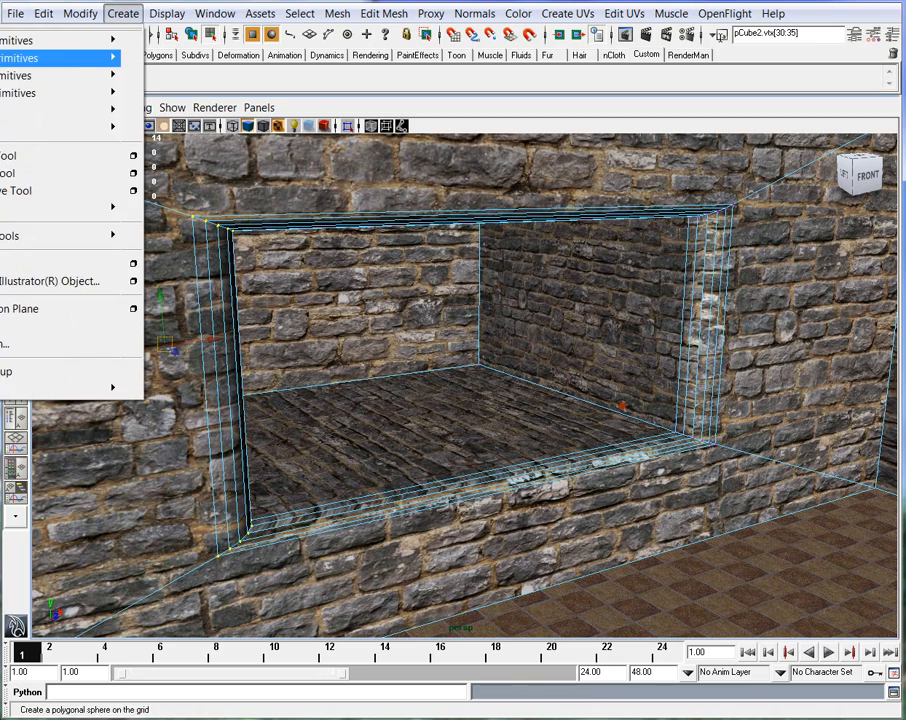
pyautogui.click(2, 93)
pyautogui.keyDown('alt'); pyautogui.moveTo(700, 376); pyautogui.dragTo(540, 400, button='right'); pyautogui.keyUp('alt')
pyautogui.keyDown('alt'); pyautogui.moveTo(600, 440); pyautogui.dragTo(412, 330, button='middle'); pyautogui.keyUp('alt')
pyautogui.keyDown('alt'); pyautogui.moveTo(400, 352); pyautogui.dragTo(437, 360, button='right'); pyautogui.keyUp('alt')
pyautogui.press('f')
pyautogui.keyDown('alt'); pyautogui.moveTo(486, 420); pyautogui.dragTo(365, 415, button='right'); pyautogui.keyUp('alt')
pyautogui.press('r')
pyautogui.moveTo(465, 321); pyautogui.dragTo(470, 124)
# Set the cylinder's height subdivisions to 19
pyautogui.hotkey('ctrl', 'a')
pyautogui.hotkey('ctrl', 'a')
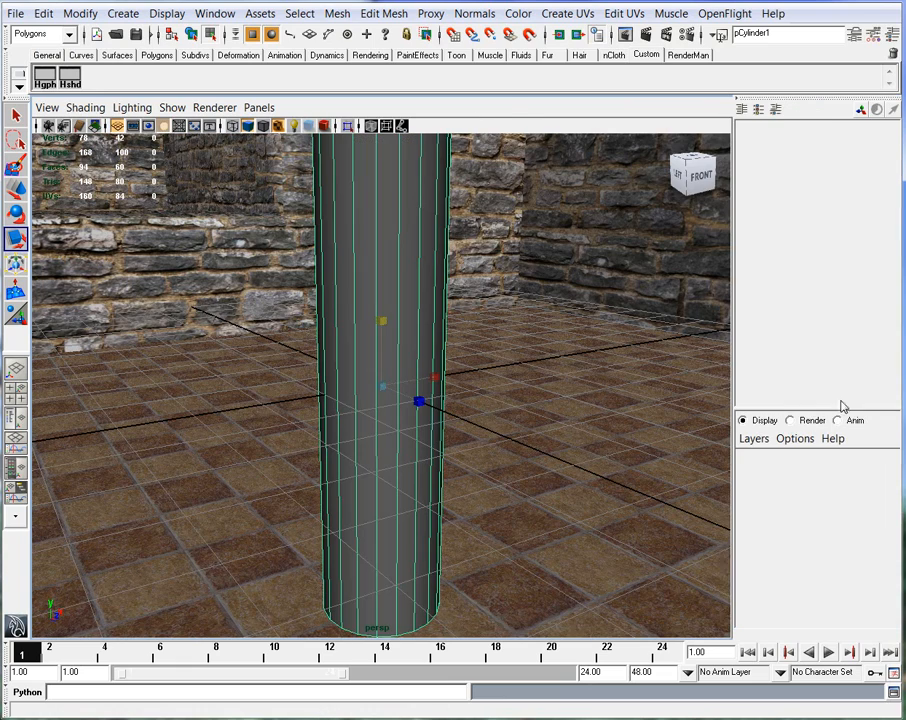
pyautogui.click(818, 373)
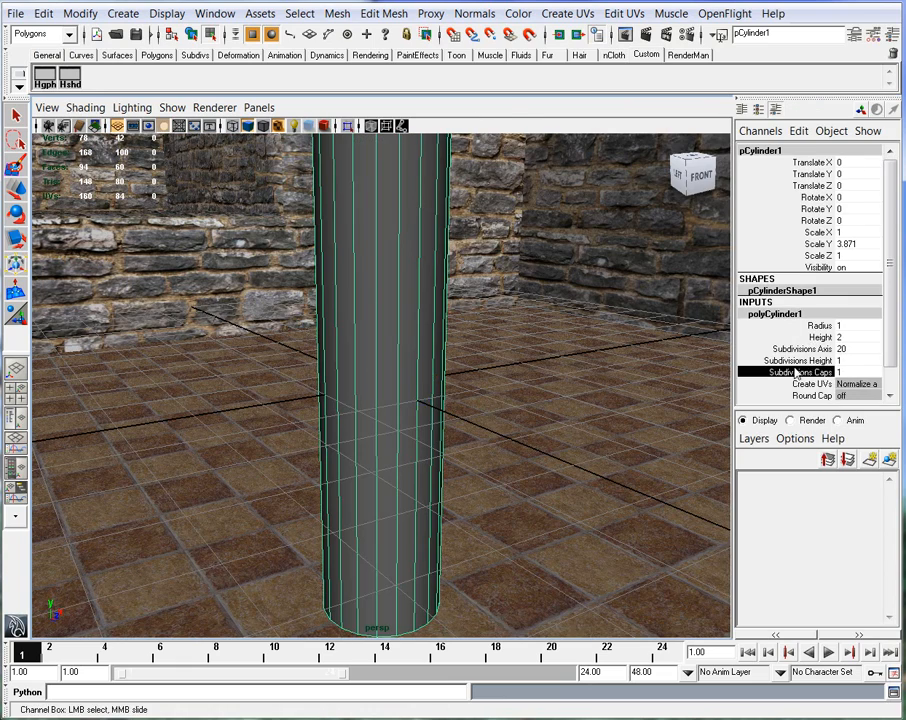
pyautogui.click(795, 360)
pyautogui.keyDown('alt'); pyautogui.moveTo(449, 366); pyautogui.dragTo(433, 378, button='right'); pyautogui.keyUp('alt')
pyautogui.moveTo(433, 378); pyautogui.dragTo(530, 384, button='middle')
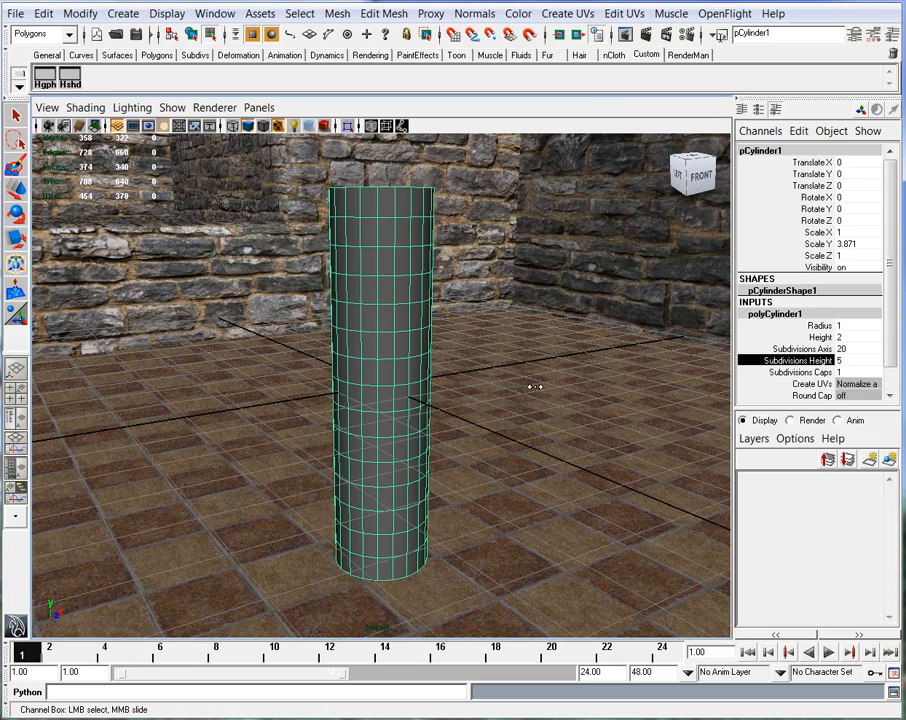
# Rotate the cylinder about -88° around Z and enlarge it to a scale of about 1.13, 5.38, 1.13
pyautogui.press('e')
pyautogui.moveTo(344, 358); pyautogui.dragTo(447, 372)
pyautogui.press('r')
pyautogui.keyDown('alt'); pyautogui.moveTo(447, 372); pyautogui.dragTo(527, 369, button='middle'); pyautogui.keyUp('alt')
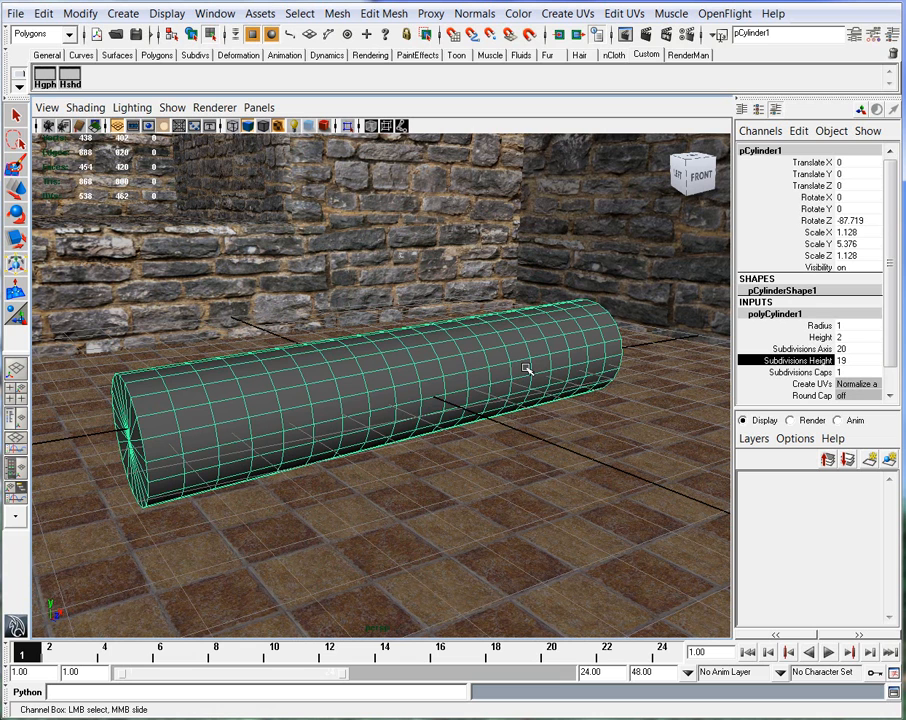
# Set the cylinder's axis subdivisions to 23
pyautogui.click(800, 348)
pyautogui.moveTo(427, 245); pyautogui.dragTo(446, 246, button='middle')
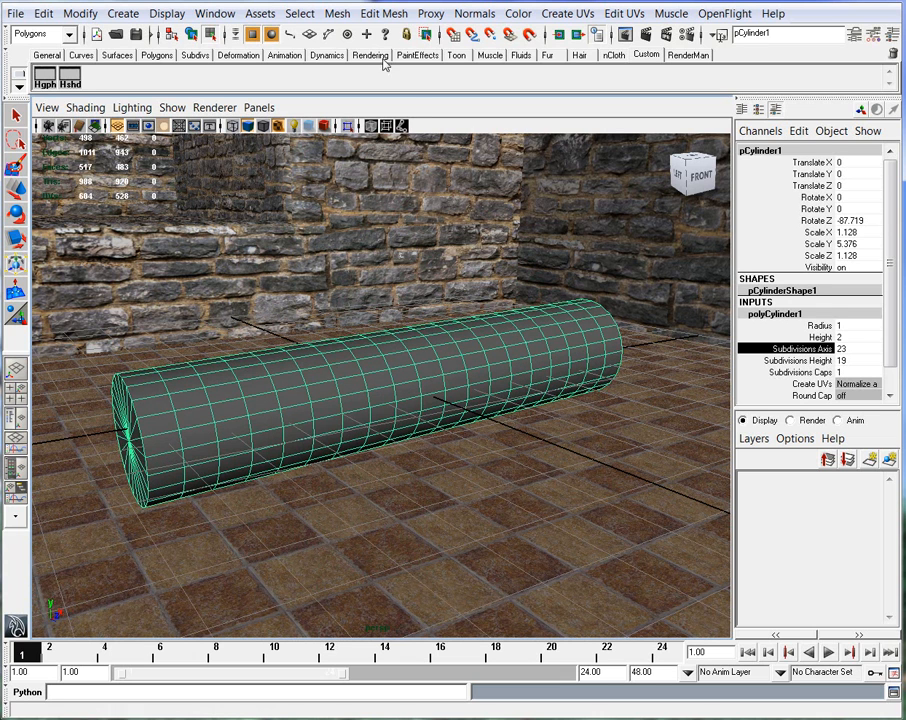
# Configure the Sculpt Geometry Tool for Push with a brush radius of 0.9904 and a max displacement of 0.0990
pyautogui.click(362, 15)
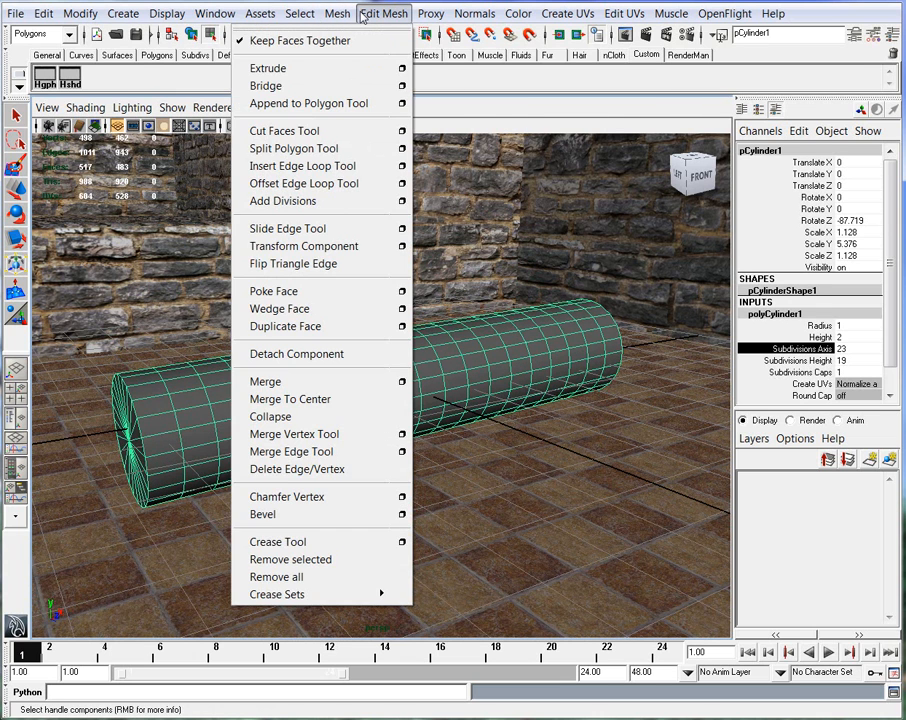
pyautogui.moveTo(352, 18)
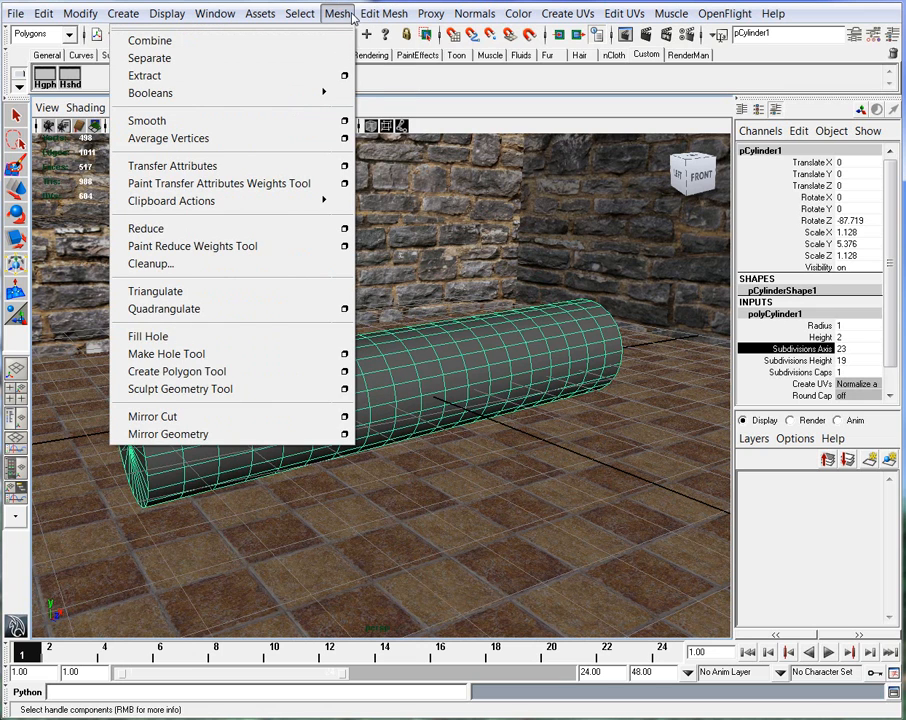
pyautogui.click(343, 391)
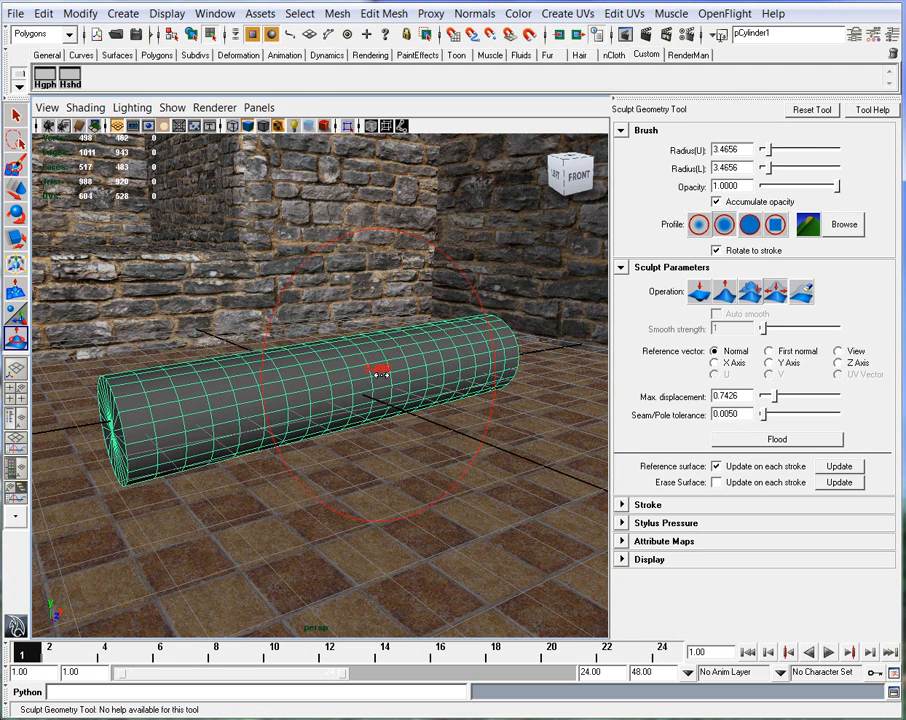
pyautogui.moveTo(768, 170); pyautogui.dragTo(764, 149)
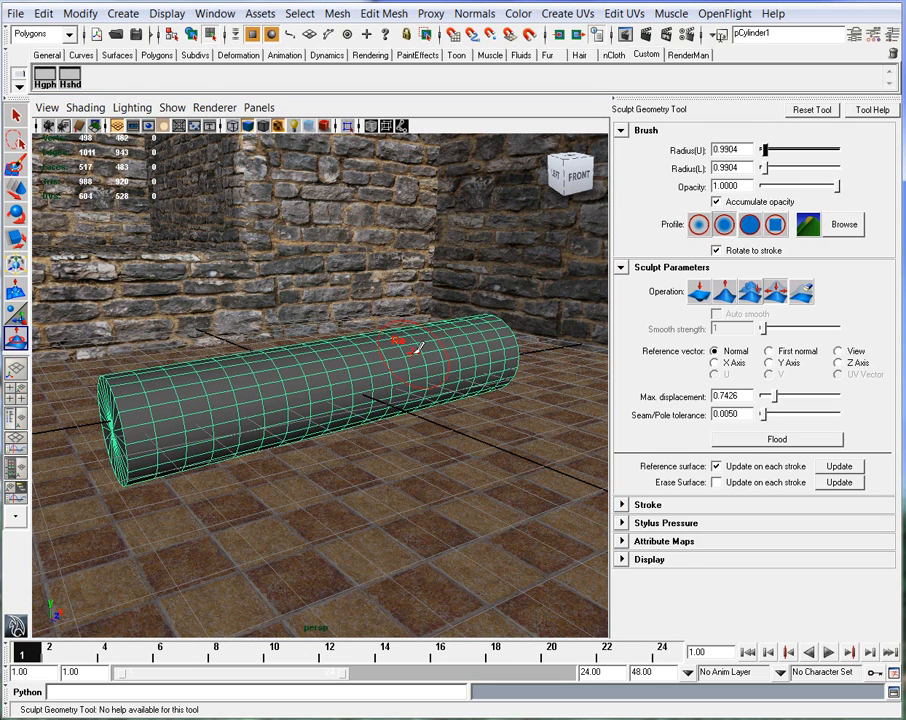
pyautogui.click(700, 291)
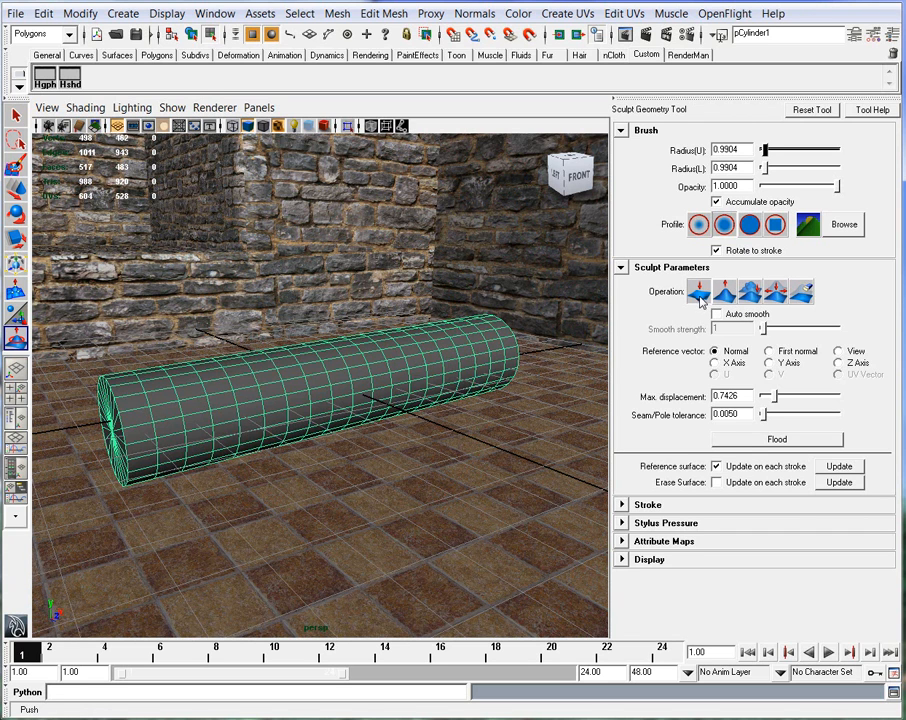
pyautogui.moveTo(771, 399); pyautogui.dragTo(764, 400)
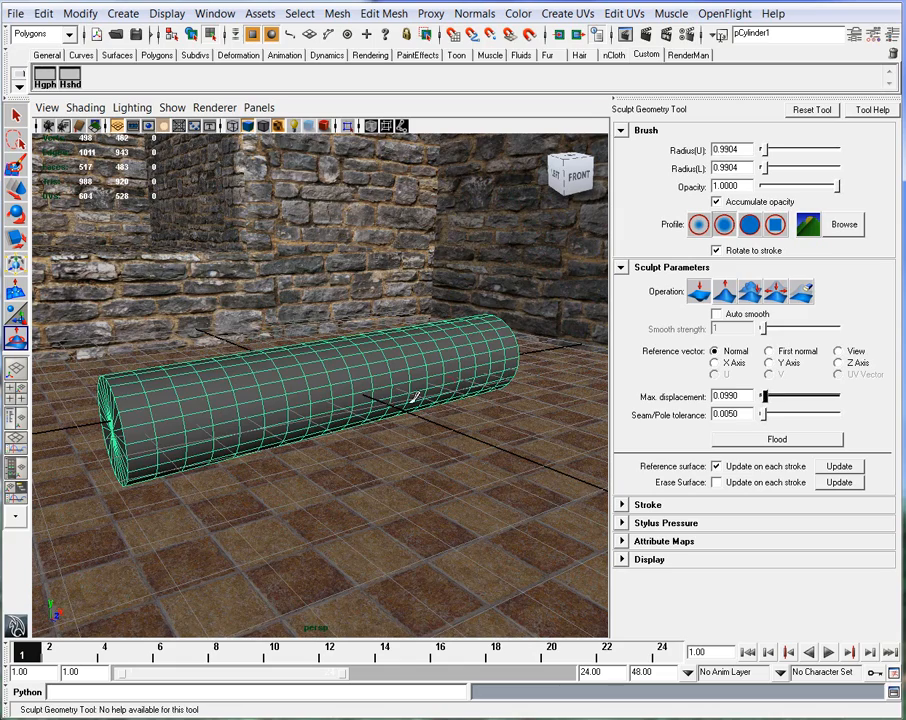
# Sculpt shallow, irregular dents along the length of the cylinder from several sides
pyautogui.keyDown('alt'); pyautogui.moveTo(182, 378); pyautogui.dragTo(188, 390); pyautogui.keyUp('alt')
pyautogui.keyDown('alt'); pyautogui.moveTo(288, 368); pyautogui.dragTo(504, 426); pyautogui.keyUp('alt')
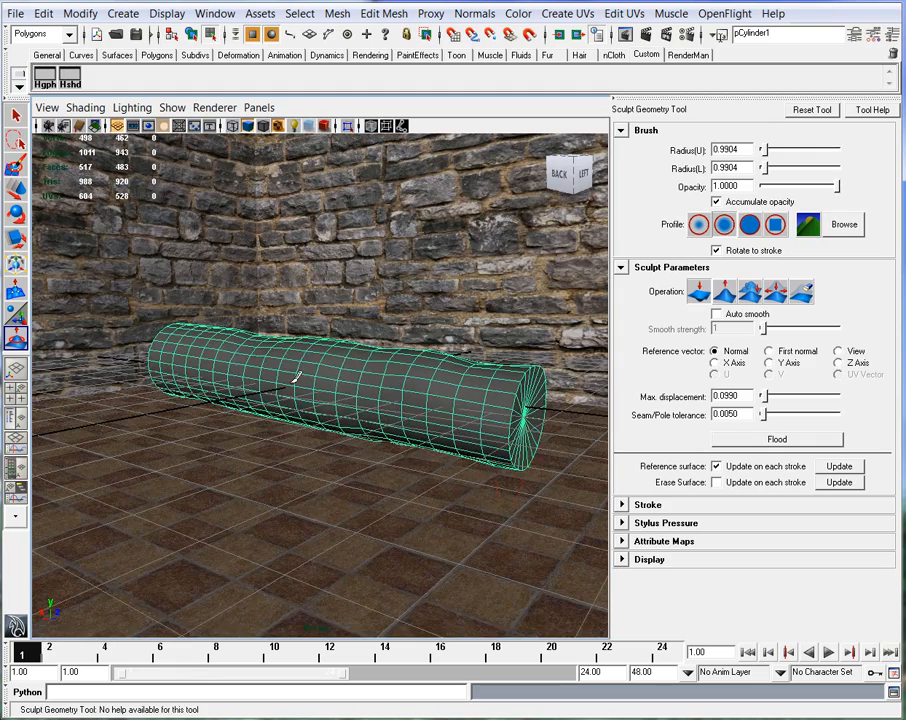
pyautogui.moveTo(240, 370)
pyautogui.keyDown('alt'); pyautogui.mouseDown()
pyautogui.moveTo(152, 342)
pyautogui.moveTo(115, 368)
pyautogui.moveTo(95, 352)
pyautogui.moveTo(145, 330)
pyautogui.mouseUp(); pyautogui.keyUp('alt')
pyautogui.moveTo(384, 372)
pyautogui.keyDown('alt'); pyautogui.mouseDown()
pyautogui.moveTo(384, 436)
pyautogui.moveTo(420, 496)
pyautogui.mouseUp(); pyautogui.keyUp('alt')
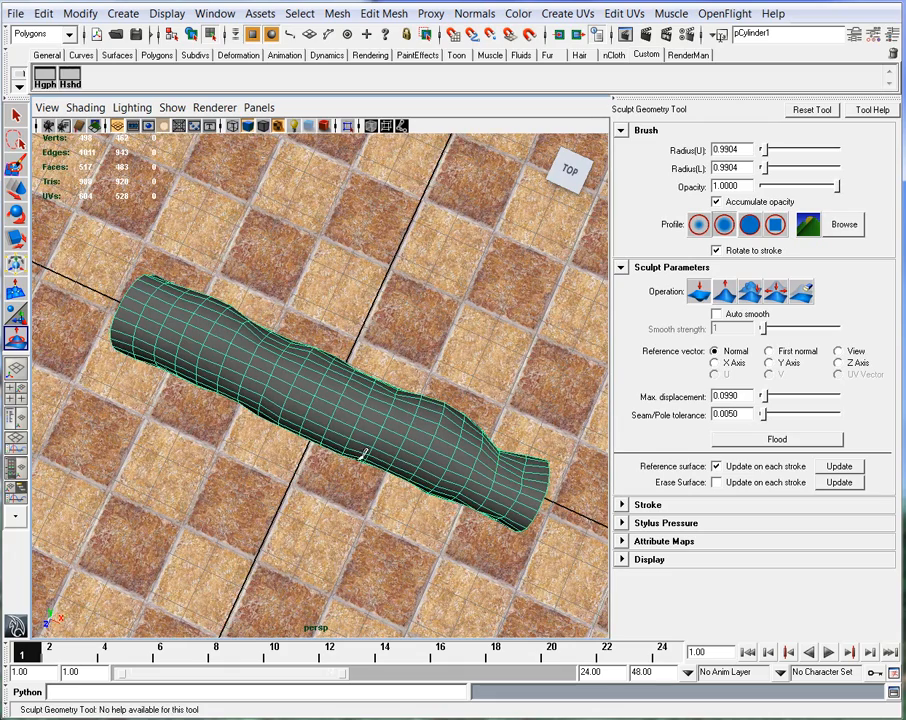
# Activate the Move tool and switch to the Animation menu set with the sculpted cylinder selected
pyautogui.press('w')
pyautogui.keyDown('alt'); pyautogui.moveTo(421, 421); pyautogui.dragTo(393, 388); pyautogui.keyUp('alt')
pyautogui.click(51, 36)
pyautogui.click(56, 48)
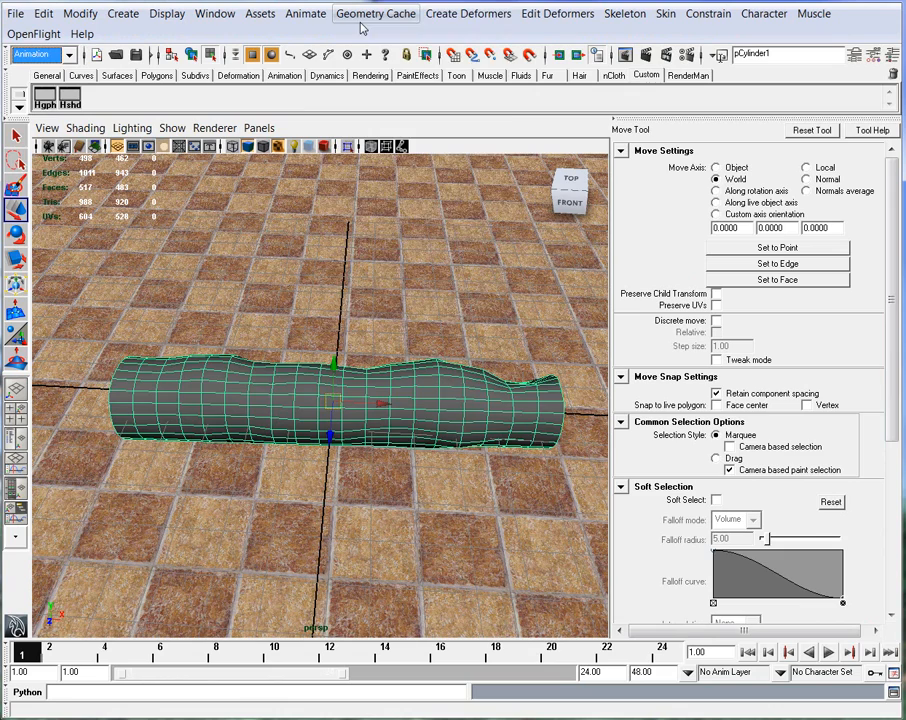
# Add a lattice deformer to the sculpted cylinder and shift its lattice points to bend the log into an uneven curve
pyautogui.click(464, 16)
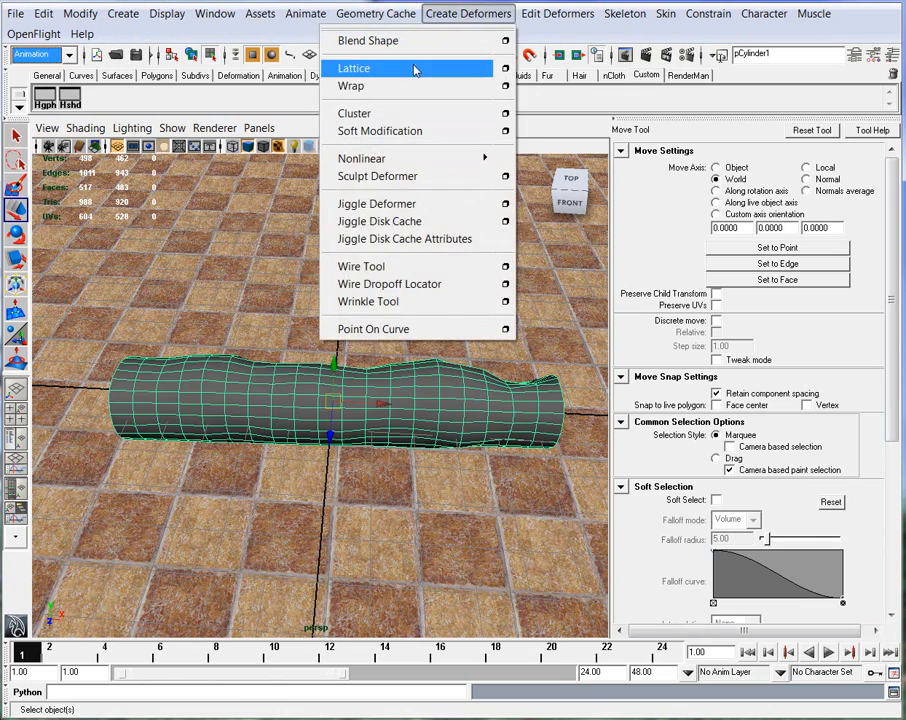
pyautogui.click(416, 70)
pyautogui.keyDown('alt'); pyautogui.moveTo(405, 386); pyautogui.dragTo(409, 379); pyautogui.keyUp('alt')
pyautogui.moveTo(432, 340); pyautogui.dragTo(430, 296, button='right')
pyautogui.keyDown('alt'); pyautogui.moveTo(430, 300); pyautogui.dragTo(303, 314); pyautogui.keyUp('alt')
pyautogui.keyDown('alt'); pyautogui.moveTo(385, 375); pyautogui.dragTo(406, 544); pyautogui.keyUp('alt')
pyautogui.moveTo(326, 467); pyautogui.dragTo(352, 452)
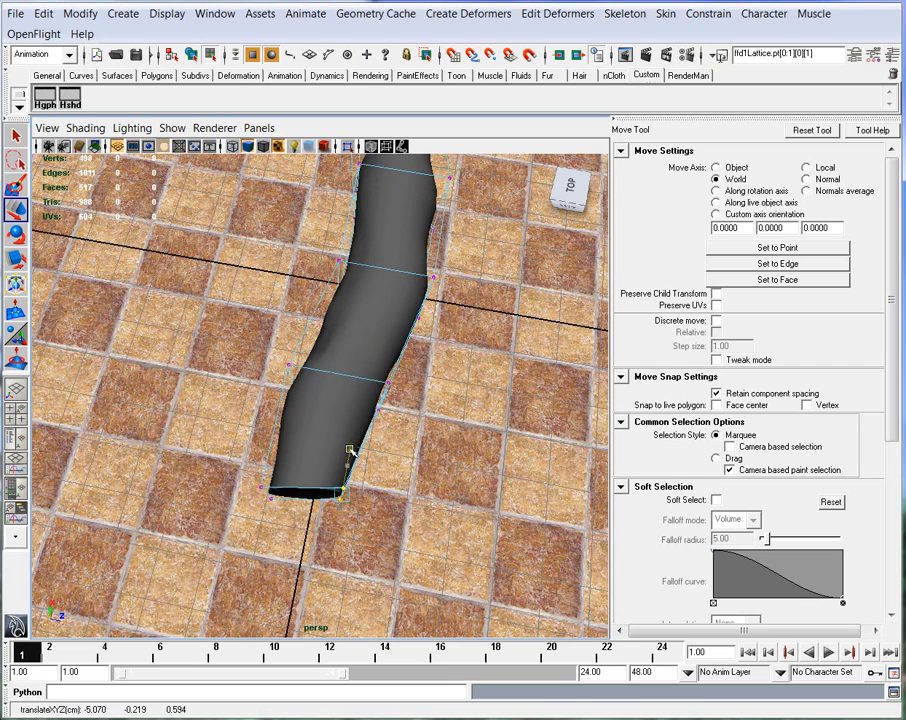
# Return to object selection, select the bent log and delete its history to remove the lattice
pyautogui.moveTo(348, 373); pyautogui.dragTo(156, 168, button='right')
pyautogui.moveTo(348, 314); pyautogui.dragTo(383, 291, button='right')
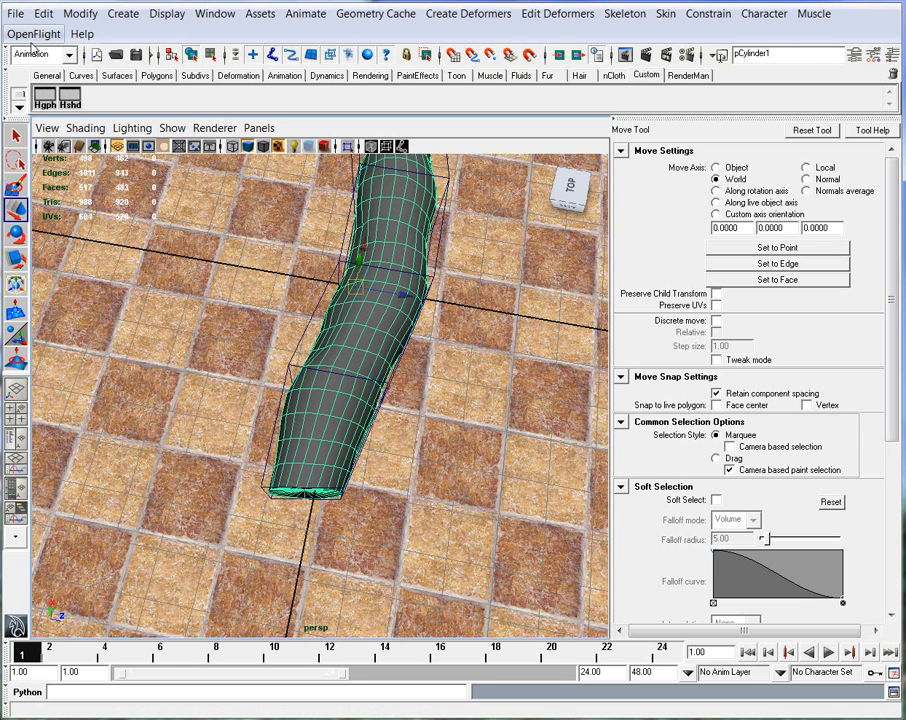
pyautogui.click(45, 15)
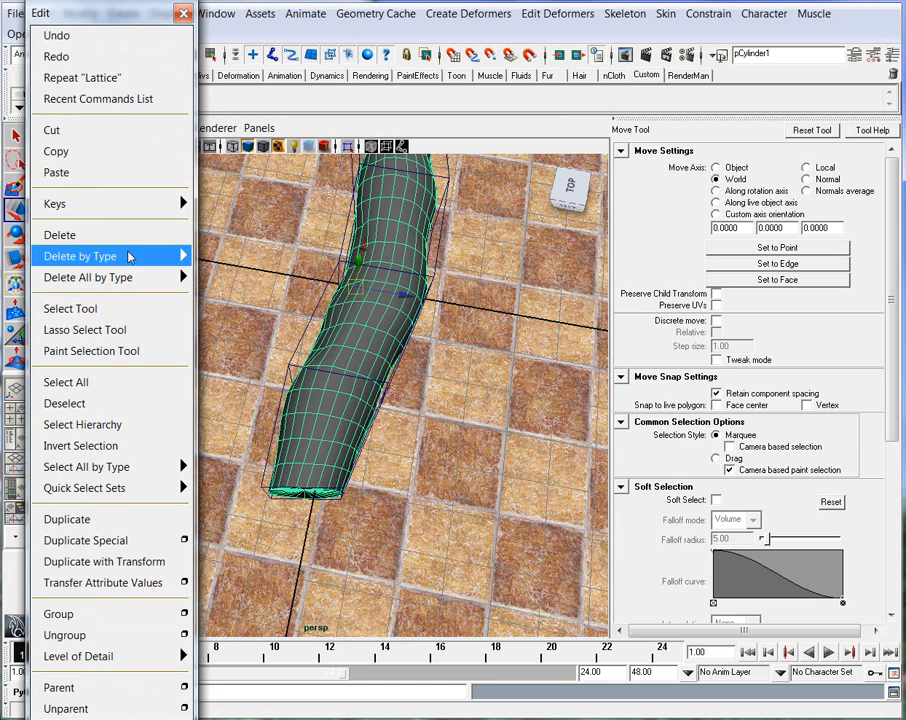
pyautogui.click(184, 15)
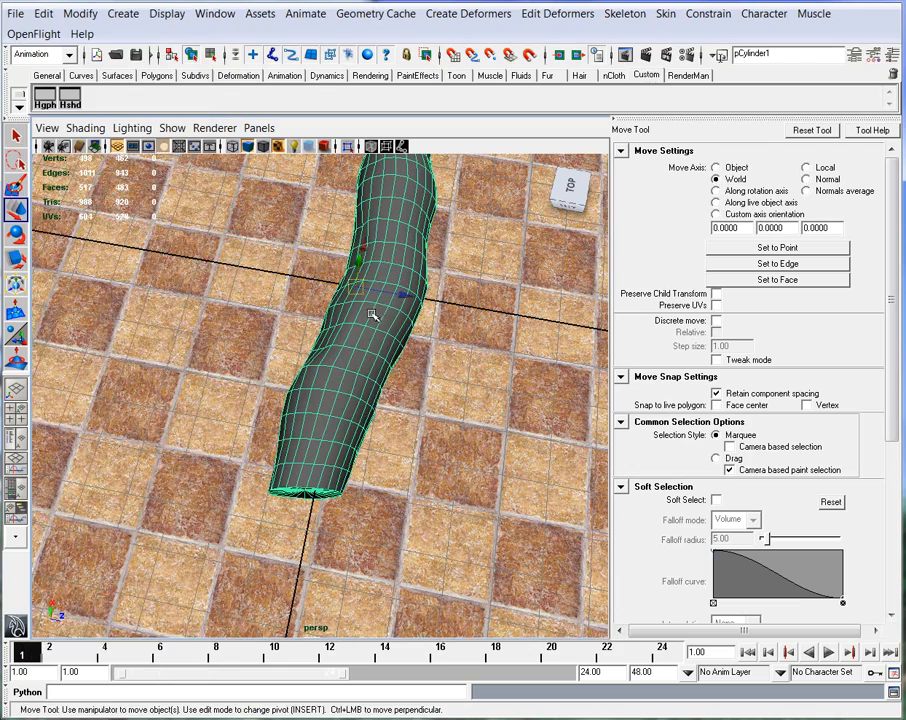
# Move the log across the room into the fireplace opening and set it on the stone ledge
pyautogui.keyDown('alt'); pyautogui.moveTo(488, 522); pyautogui.dragTo(493, 450); pyautogui.keyUp('alt')
pyautogui.keyDown('alt'); pyautogui.moveTo(493, 450); pyautogui.dragTo(332, 407, button='right'); pyautogui.keyUp('alt')
pyautogui.keyDown('alt'); pyautogui.moveTo(332, 407); pyautogui.dragTo(505, 413, button='middle'); pyautogui.keyUp('alt')
pyautogui.keyDown('alt'); pyautogui.moveTo(424, 407); pyautogui.dragTo(474, 256); pyautogui.keyUp('alt')
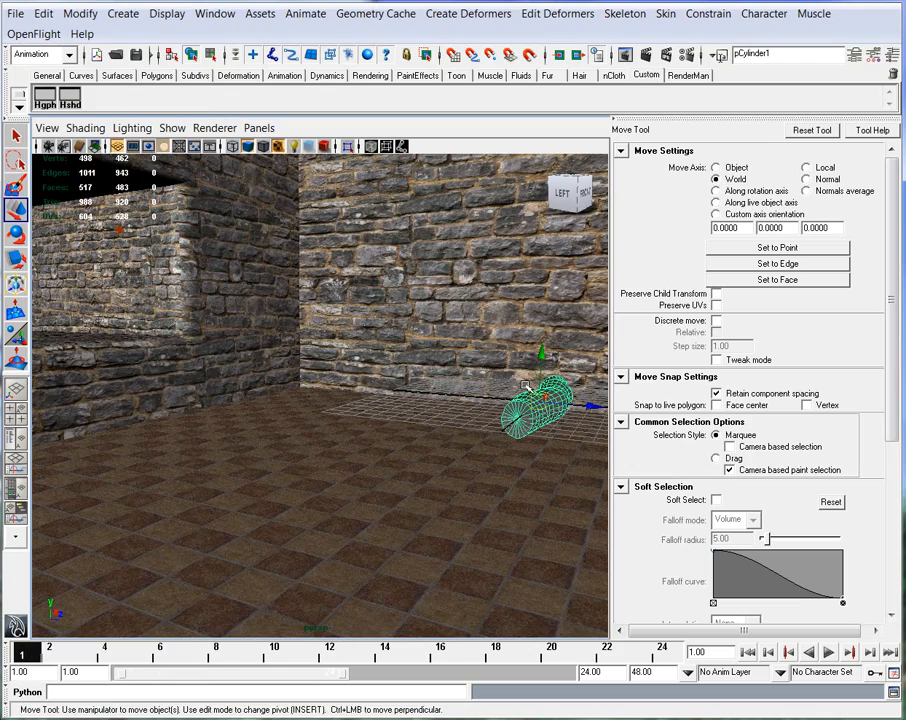
pyautogui.moveTo(592, 405); pyautogui.dragTo(168, 424)
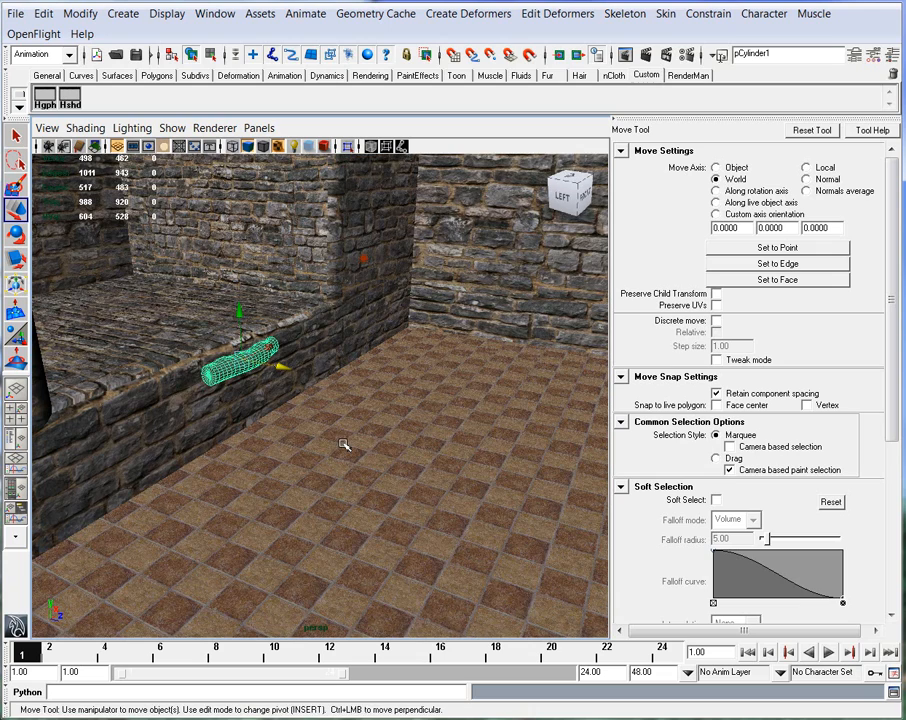
pyautogui.moveTo(276, 366); pyautogui.dragTo(160, 343)
pyautogui.moveTo(120, 289); pyautogui.dragTo(50, 275)
pyautogui.press('f')
pyautogui.scroll(-4, 50, 362)
pyautogui.keyDown('alt'); pyautogui.moveTo(359, 487); pyautogui.dragTo(293, 431); pyautogui.keyUp('alt')
pyautogui.moveTo(322, 349); pyautogui.dragTo(325, 332)
# Scale the log on the ledge to make it longer
pyautogui.press('r')
pyautogui.keyDown('alt'); pyautogui.moveTo(394, 447); pyautogui.dragTo(452, 494); pyautogui.keyUp('alt')
pyautogui.moveTo(322, 376); pyautogui.dragTo(425, 385)
pyautogui.keyDown('alt'); pyautogui.moveTo(313, 471); pyautogui.dragTo(421, 471); pyautogui.keyUp('alt')
# Duplicate the log, rotate the copy to a different angle and rest it against the first log
pyautogui.hotkey('ctrl', 'd')
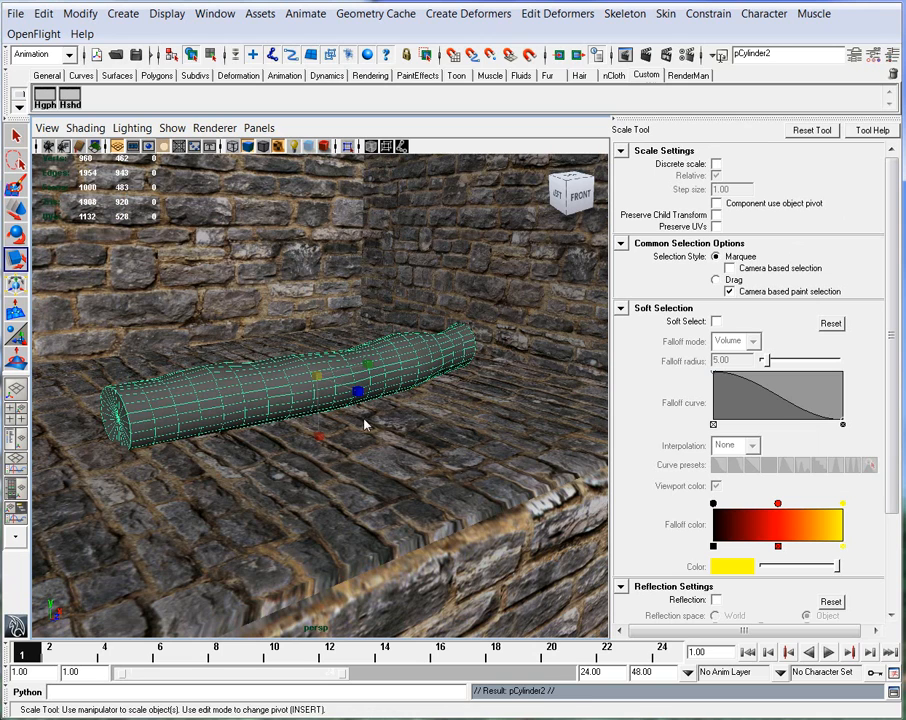
pyautogui.press('e')
pyautogui.moveTo(344, 340); pyautogui.dragTo(316, 371)
pyautogui.moveTo(341, 391); pyautogui.dragTo(296, 333)
pyautogui.press('e')
pyautogui.press('w')
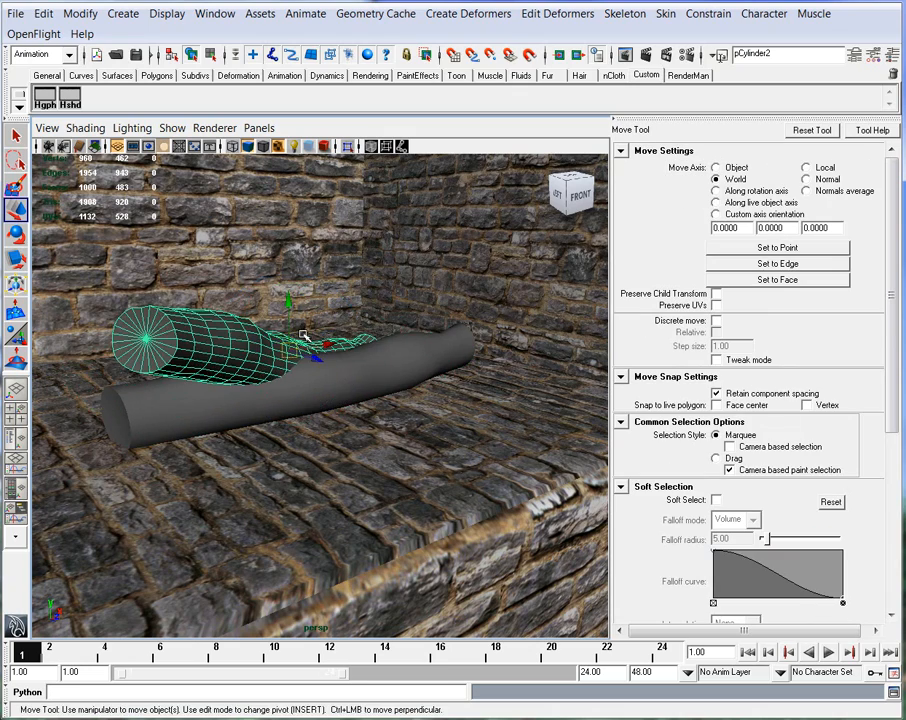
pyautogui.keyDown('alt'); pyautogui.moveTo(311, 440); pyautogui.dragTo(463, 492, button='right'); pyautogui.keyUp('alt')
pyautogui.keyDown('alt'); pyautogui.moveTo(463, 492); pyautogui.dragTo(500, 462); pyautogui.keyUp('alt')
pyautogui.moveTo(299, 372); pyautogui.dragTo(289, 446)
# Duplicate the second log, rotate the copy to point the opposite way and position it across the pile
pyautogui.hotkey('ctrl', 'd')
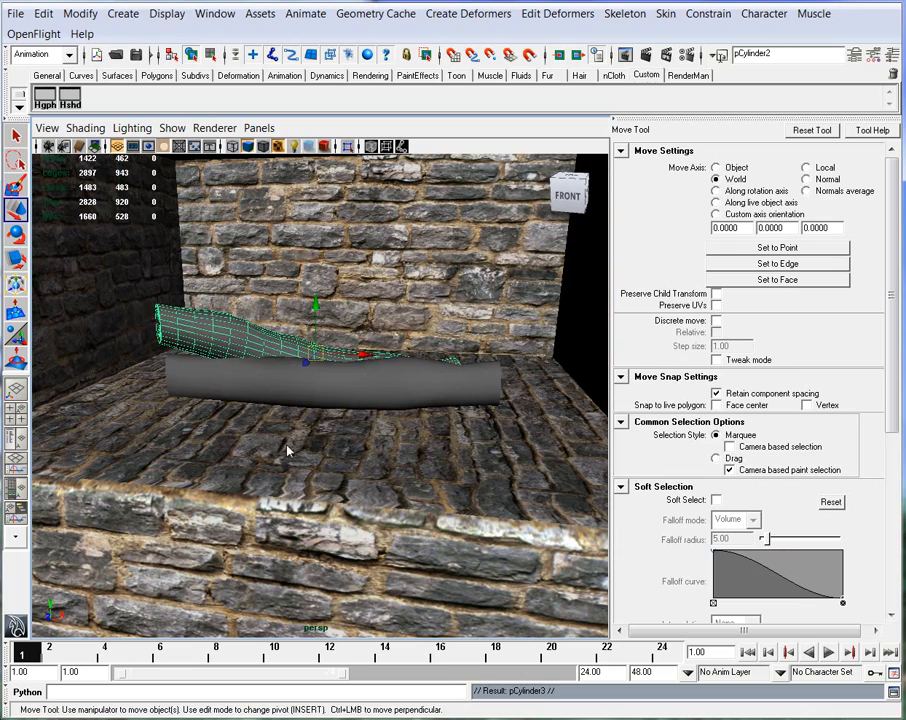
pyautogui.press('e')
pyautogui.moveTo(343, 374); pyautogui.dragTo(293, 283)
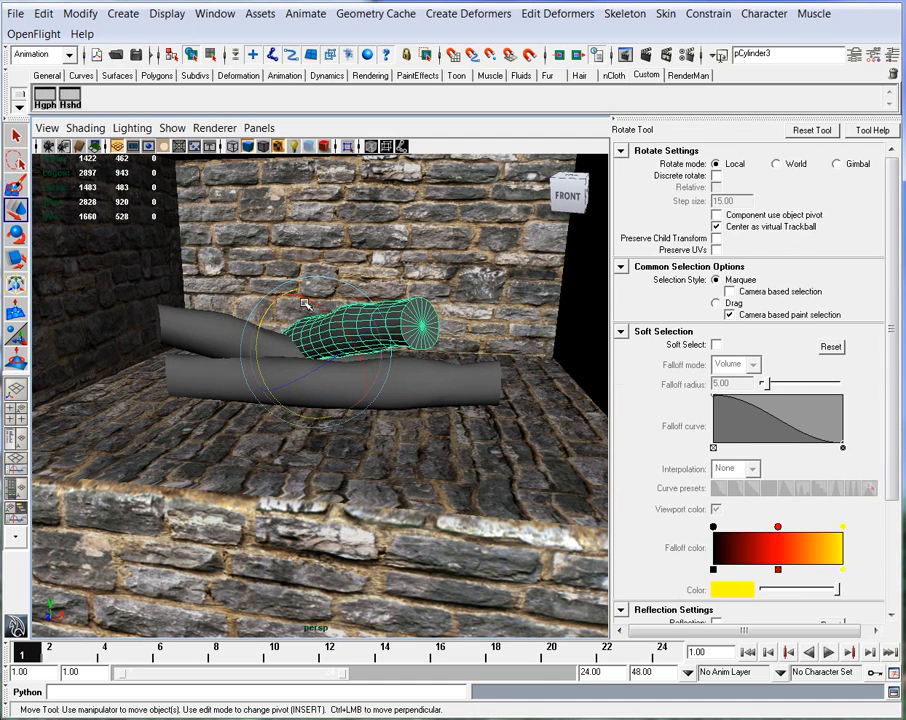
pyautogui.press('w')
pyautogui.moveTo(355, 345); pyautogui.dragTo(364, 507)
pyautogui.press('e')
pyautogui.scroll(-5, 327, 394)
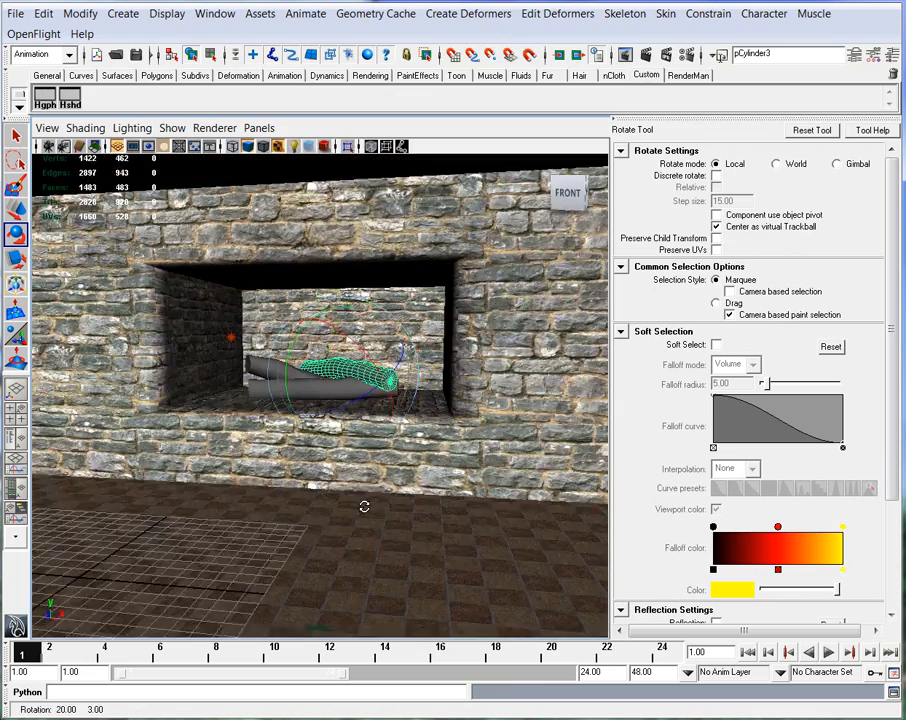
pyautogui.scroll(3, 263, 471)
pyautogui.keyDown('alt'); pyautogui.moveTo(263, 471); pyautogui.dragTo(305, 484); pyautogui.keyUp('alt')
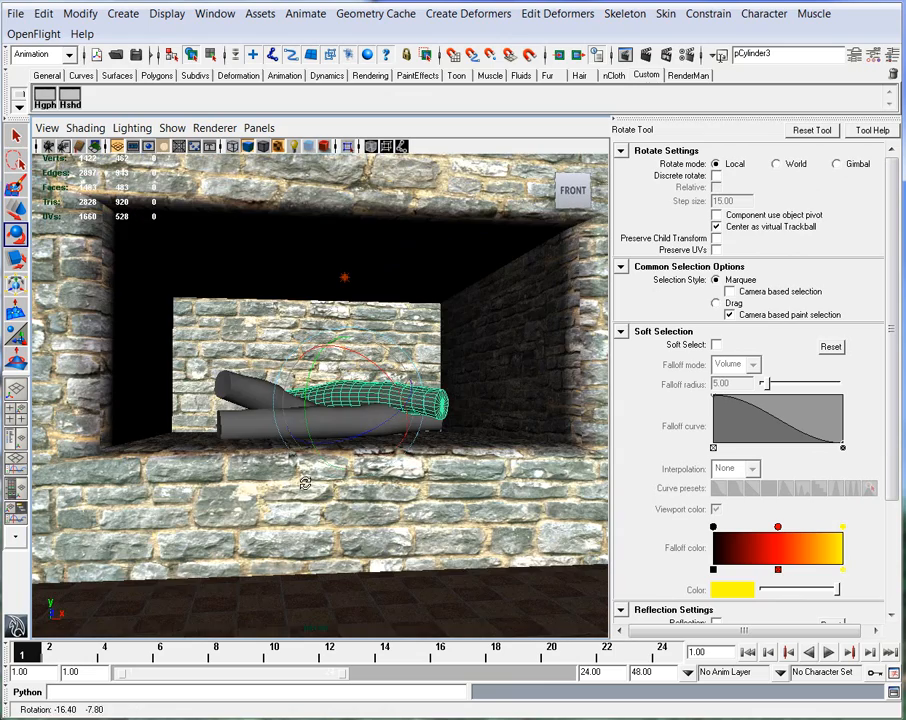
pyautogui.click(241, 382)
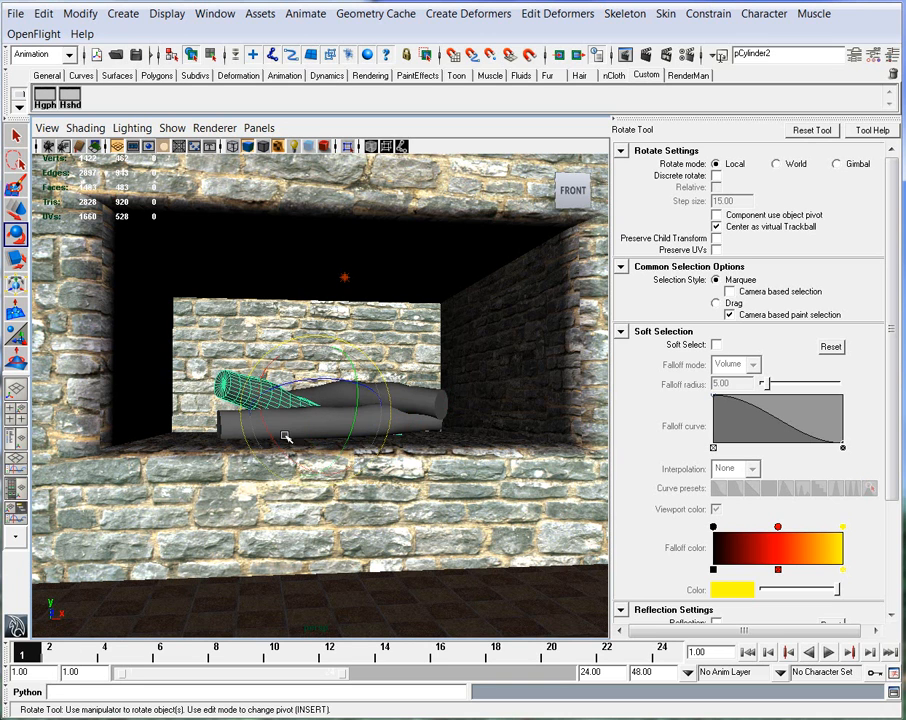
# Create a new Lambert material in the Hypershade, arrange the window and graph only that material's network
pyautogui.click(71, 102)
pyautogui.moveTo(672, 372); pyautogui.dragTo(377, 196)
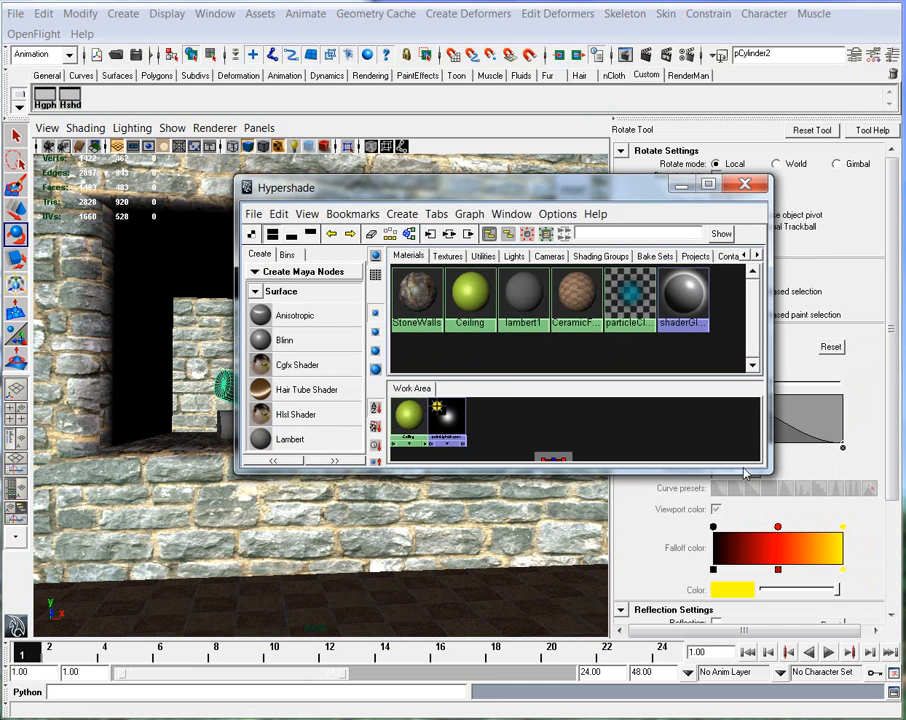
pyautogui.moveTo(766, 475); pyautogui.dragTo(810, 688)
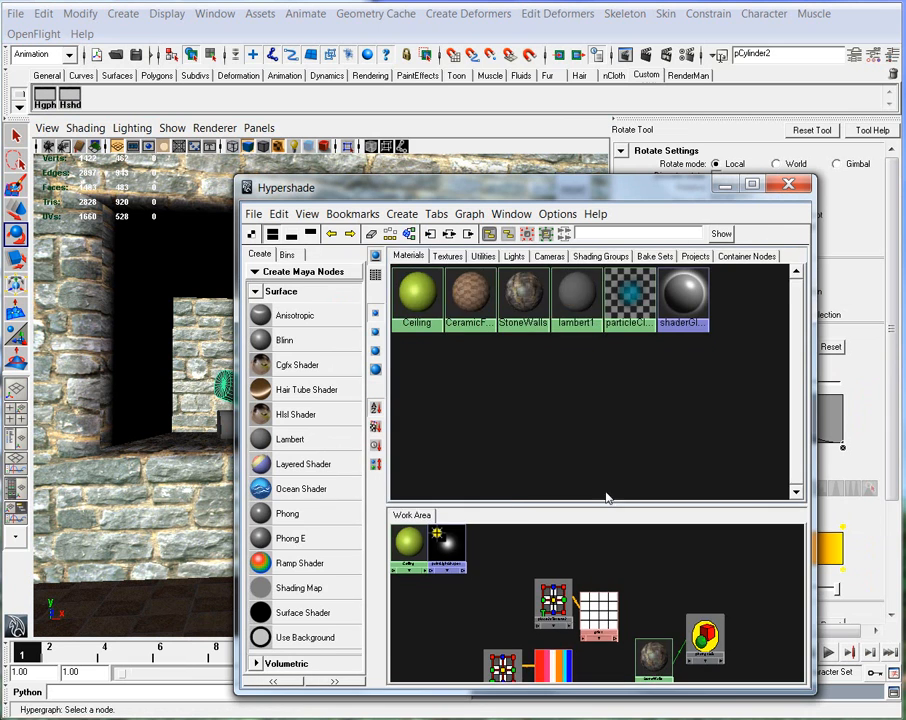
pyautogui.moveTo(522, 506); pyautogui.dragTo(522, 424)
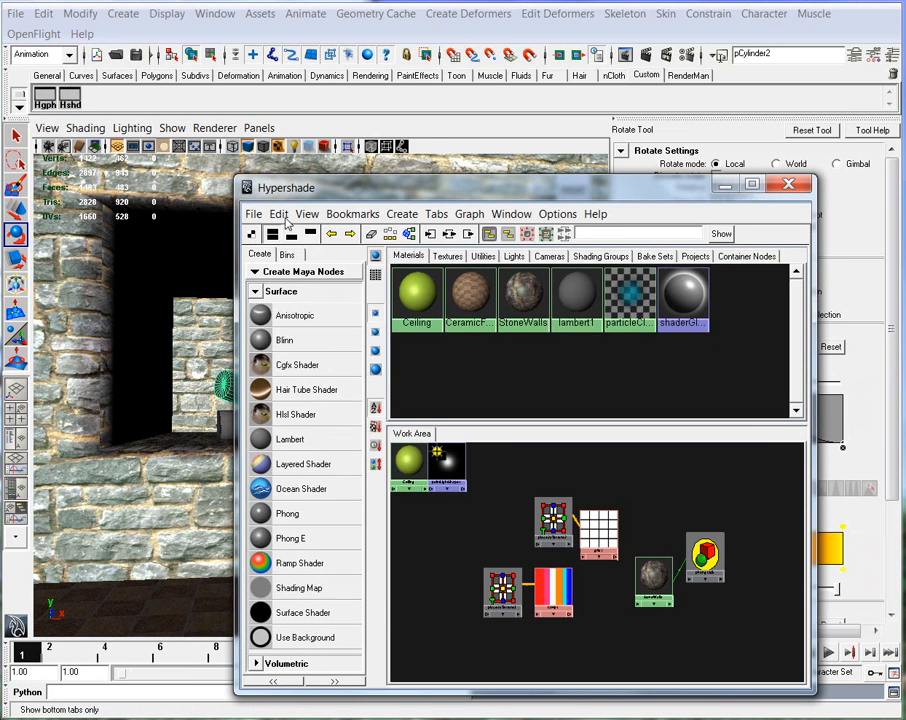
pyautogui.moveTo(288, 192); pyautogui.dragTo(411, 145)
pyautogui.moveTo(385, 393); pyautogui.dragTo(535, 486, button='middle')
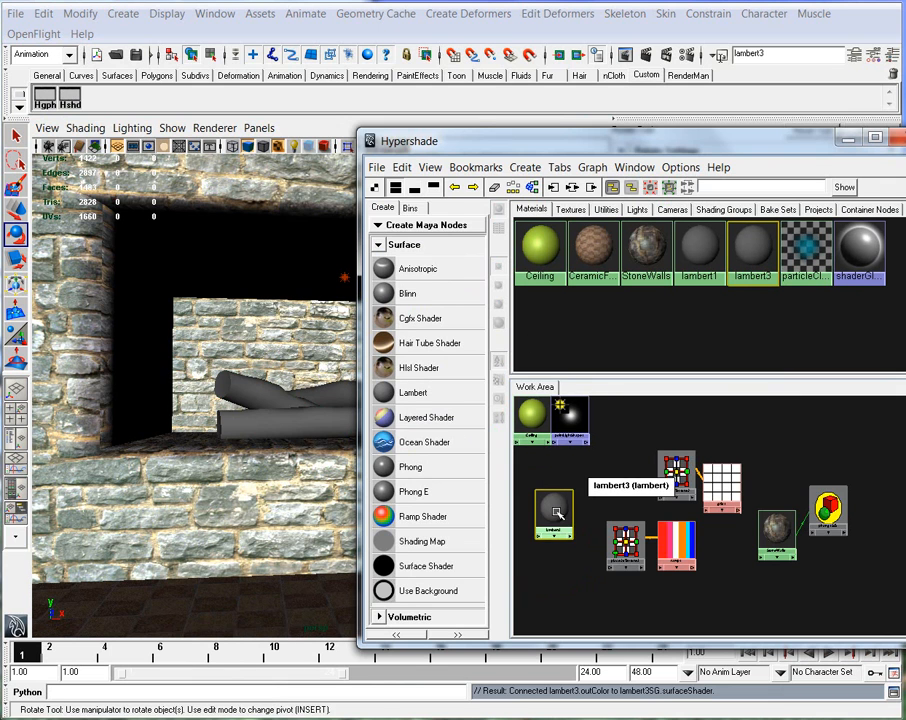
pyautogui.click(572, 188)
pyautogui.keyDown('alt'); pyautogui.moveTo(718, 508); pyautogui.dragTo(669, 583, button='right'); pyautogui.keyUp('alt')
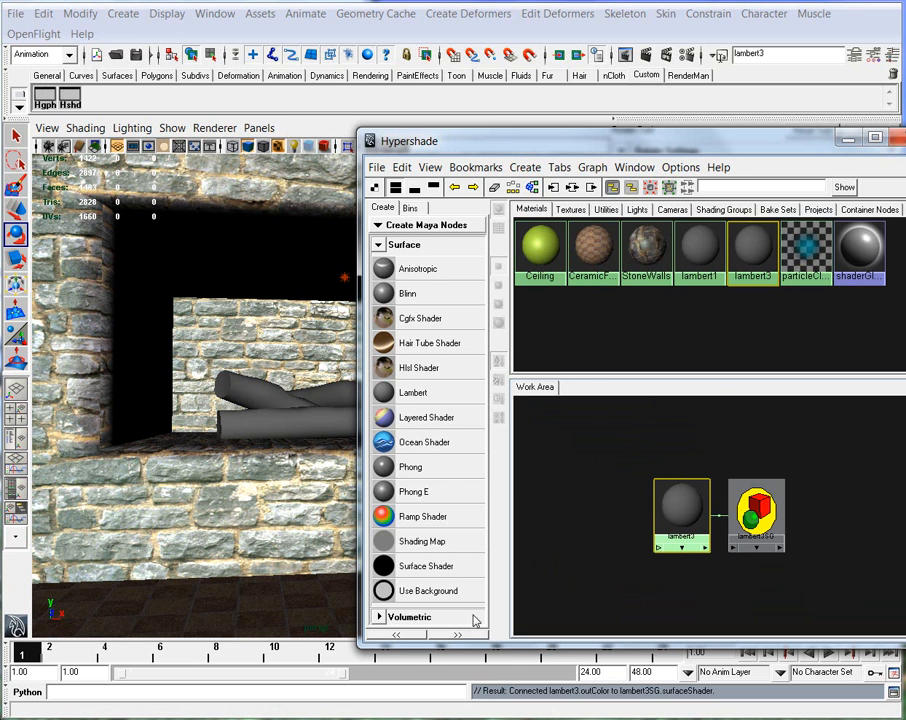
# Connect a 3D Wood texture to the color of the new Lambert material and arrange the nodes for inspection
pyautogui.moveTo(471, 140); pyautogui.dragTo(471, 73)
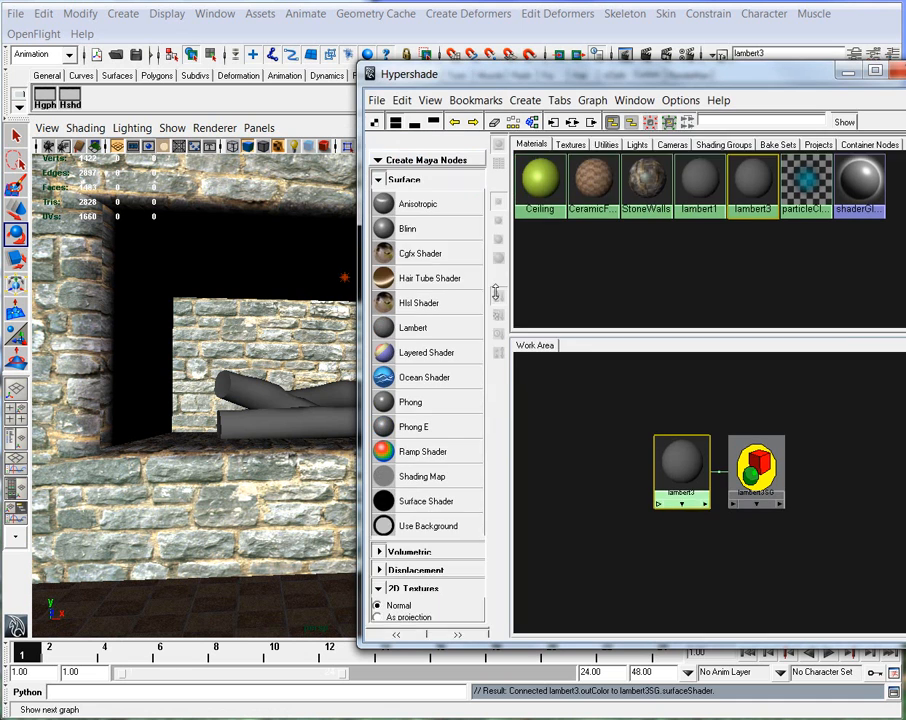
pyautogui.scroll(-3, 482, 490)
pyautogui.scroll(-7, 480, 489)
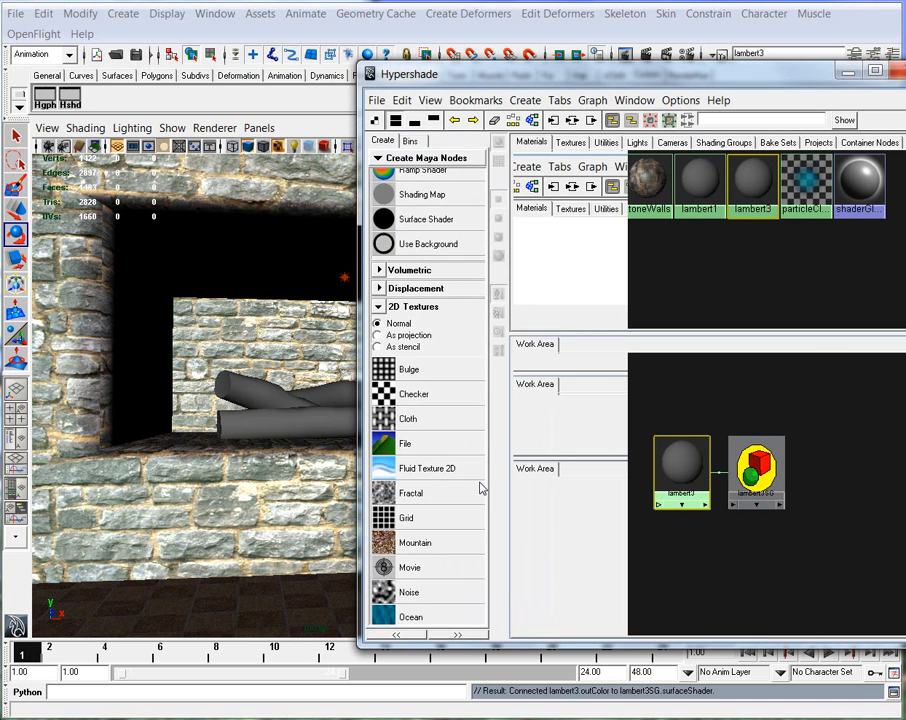
pyautogui.scroll(-8, 480, 489)
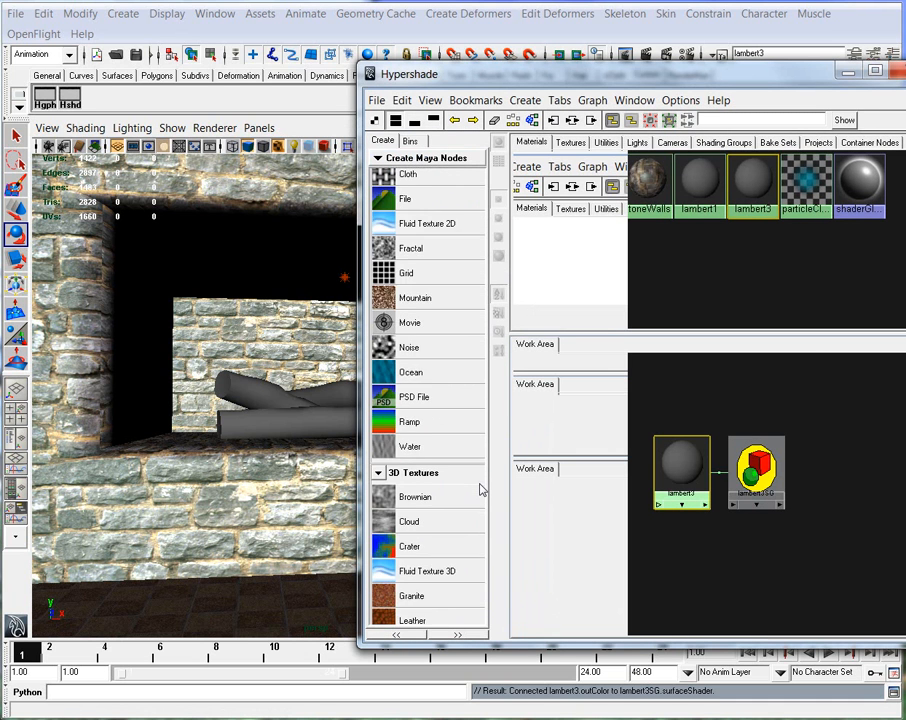
pyautogui.scroll(-3, 480, 490)
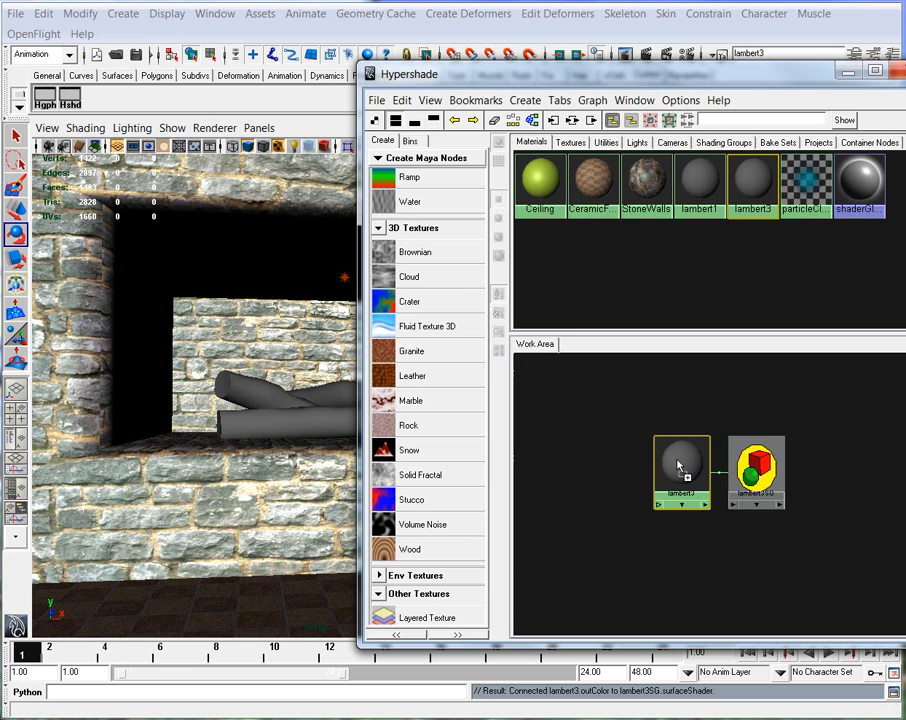
pyautogui.moveTo(678, 466); pyautogui.dragTo(680, 492, button='middle')
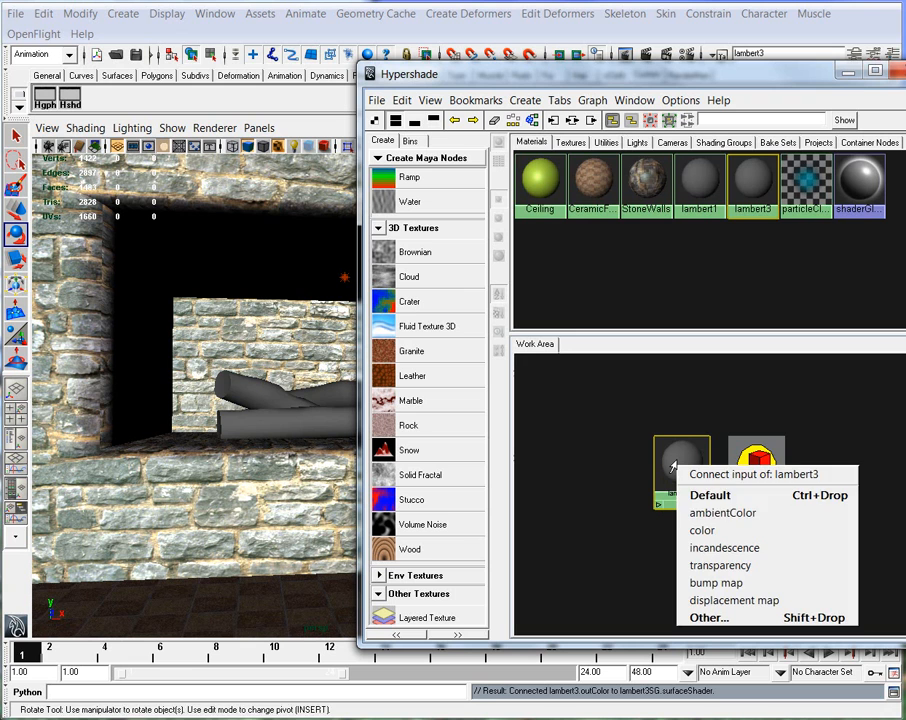
pyautogui.click(698, 530)
pyautogui.moveTo(664, 428); pyautogui.dragTo(595, 430)
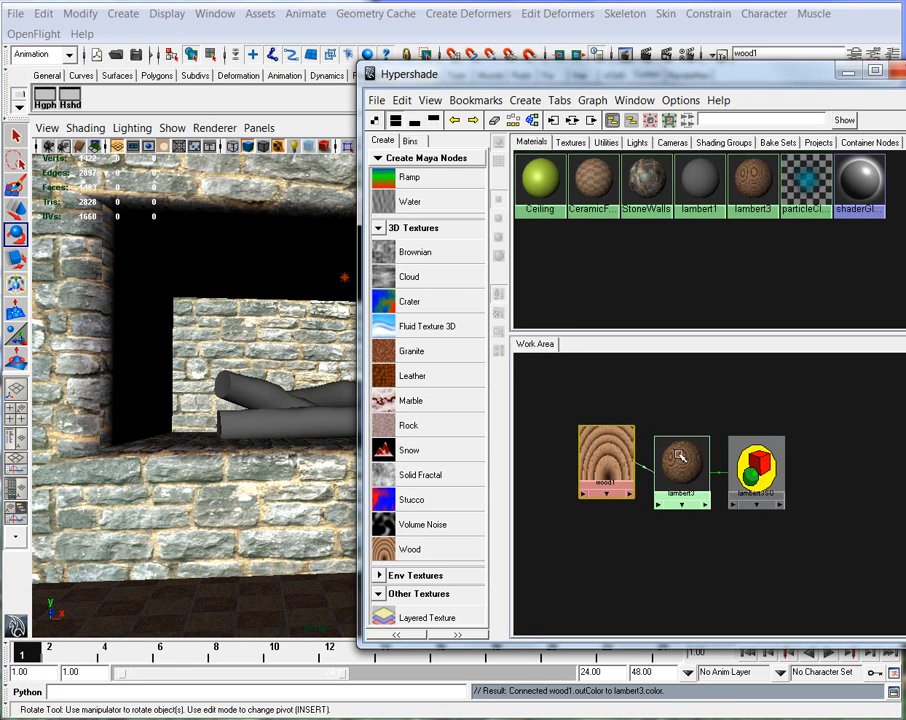
pyautogui.keyDown('alt'); pyautogui.moveTo(638, 484); pyautogui.dragTo(868, 506, button='right'); pyautogui.keyUp('alt')
pyautogui.keyDown('alt'); pyautogui.moveTo(670, 497); pyautogui.dragTo(811, 562, button='middle'); pyautogui.keyUp('alt')
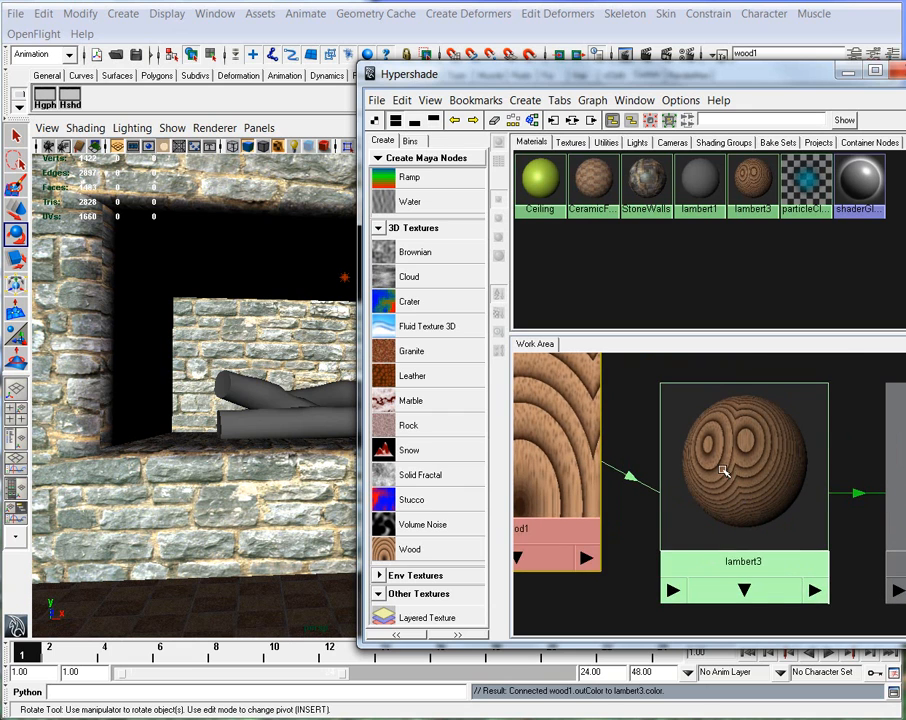
# Select all three logs in the fireplace and assign the wood-textured Lambert material to them
pyautogui.click(310, 428)
pyautogui.keyDown('alt'); pyautogui.moveTo(263, 401); pyautogui.dragTo(209, 452); pyautogui.keyUp('alt')
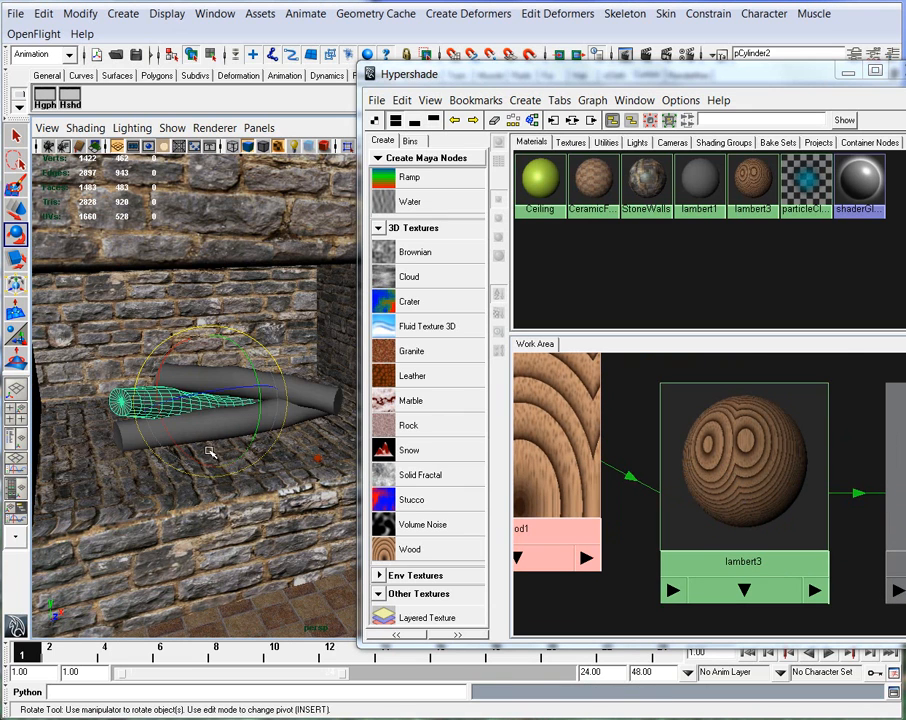
pyautogui.keyDown('shift'); pyautogui.click(320, 403); pyautogui.keyUp('shift')
pyautogui.keyDown('shift'); pyautogui.click(141, 436); pyautogui.keyUp('shift')
pyautogui.moveTo(708, 477)
pyautogui.mouseDown(button='right')
pyautogui.moveTo(697, 417)
pyautogui.moveTo(690, 420)
pyautogui.mouseUp(button='right')
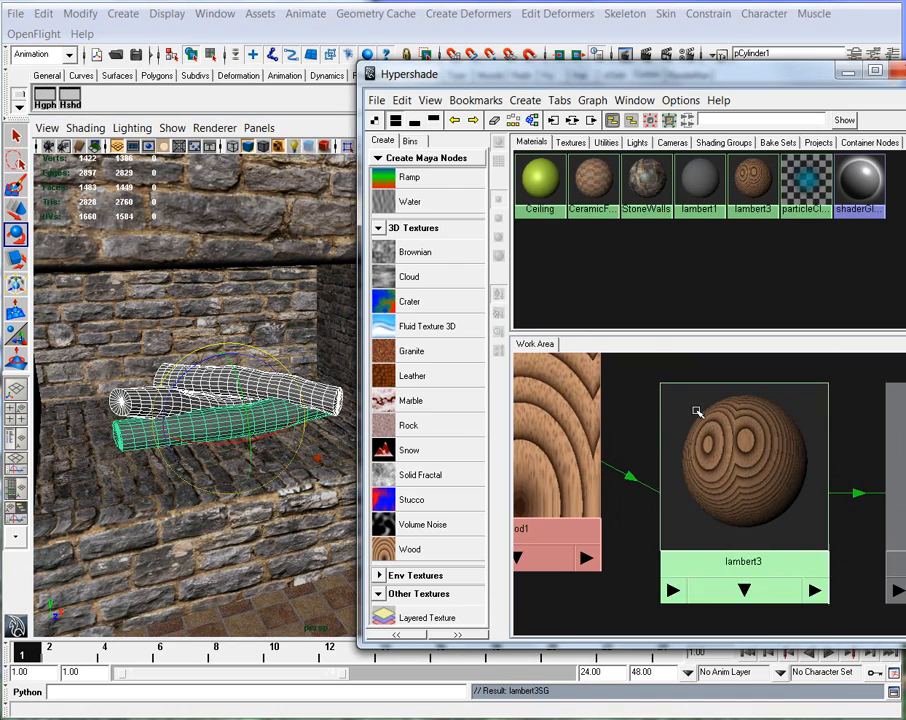
pyautogui.click(603, 428)
# Minimize the Hypershade and render a close view of the logs to check the wood material, closing off the render window
pyautogui.click(851, 74)
pyautogui.keyDown('alt'); pyautogui.moveTo(313, 313); pyautogui.dragTo(376, 328); pyautogui.keyUp('alt')
pyautogui.keyDown('alt'); pyautogui.moveTo(376, 328); pyautogui.dragTo(444, 353, button='right'); pyautogui.keyUp('alt')
pyautogui.click(453, 53)
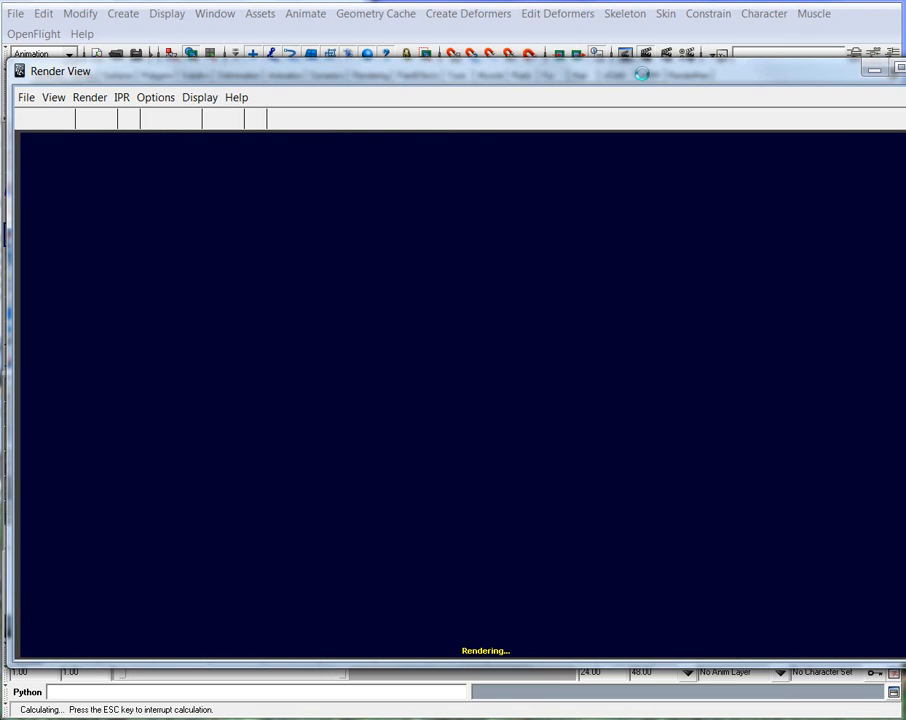
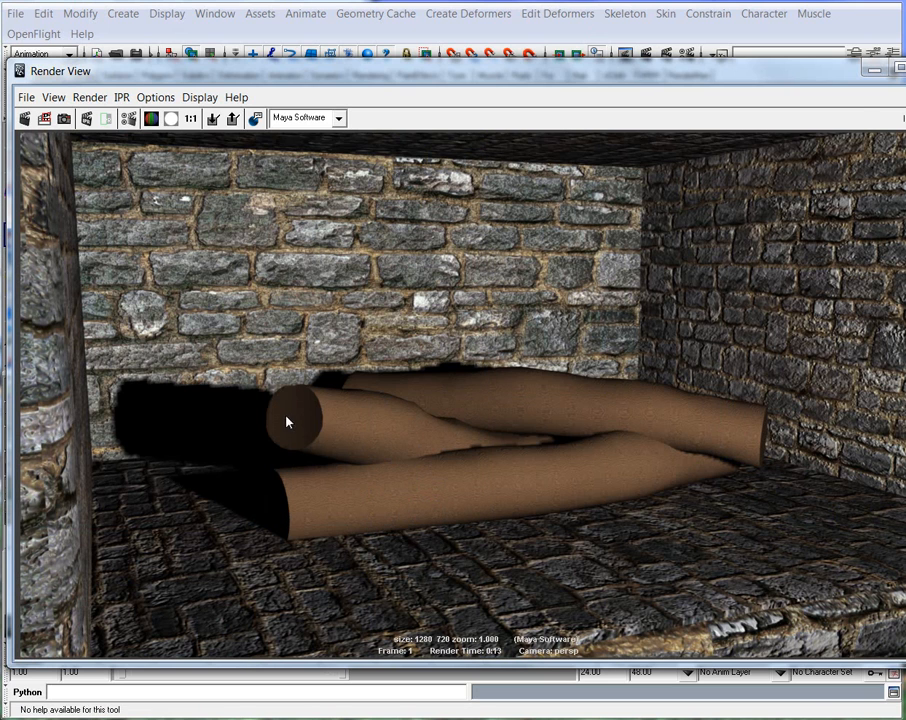
pyautogui.click(875, 74)
# Locate the wood texture's 3D placement node at the grid centre in wireframe and select it for moving
pyautogui.keyDown('alt'); pyautogui.moveTo(506, 477); pyautogui.dragTo(312, 434, button='right'); pyautogui.keyUp('alt')
pyautogui.keyDown('alt'); pyautogui.moveTo(408, 494); pyautogui.dragTo(309, 458, button='middle'); pyautogui.keyUp('alt')
pyautogui.click(384, 471)
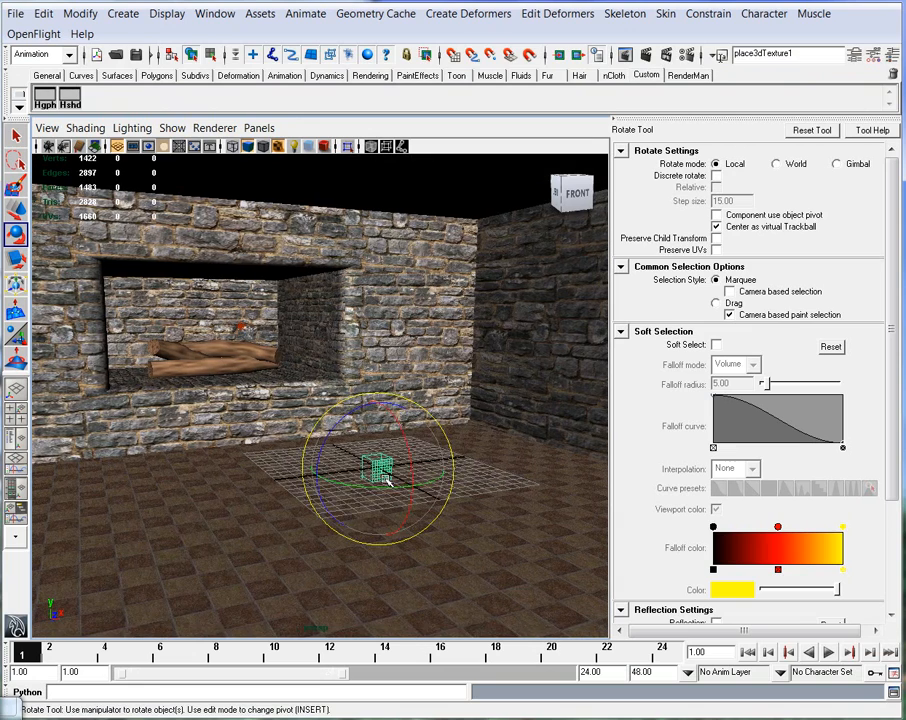
pyautogui.press('4')
pyautogui.click(458, 565)
pyautogui.keyDown('alt'); pyautogui.moveTo(320, 518); pyautogui.dragTo(414, 508); pyautogui.keyUp('alt')
pyautogui.click(420, 505)
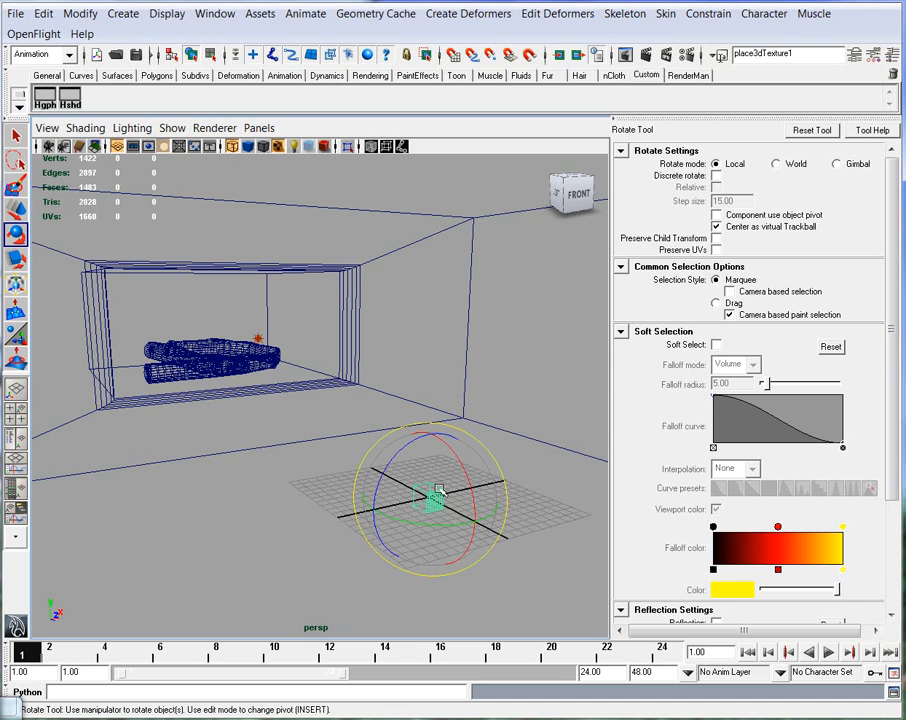
pyautogui.press('w')
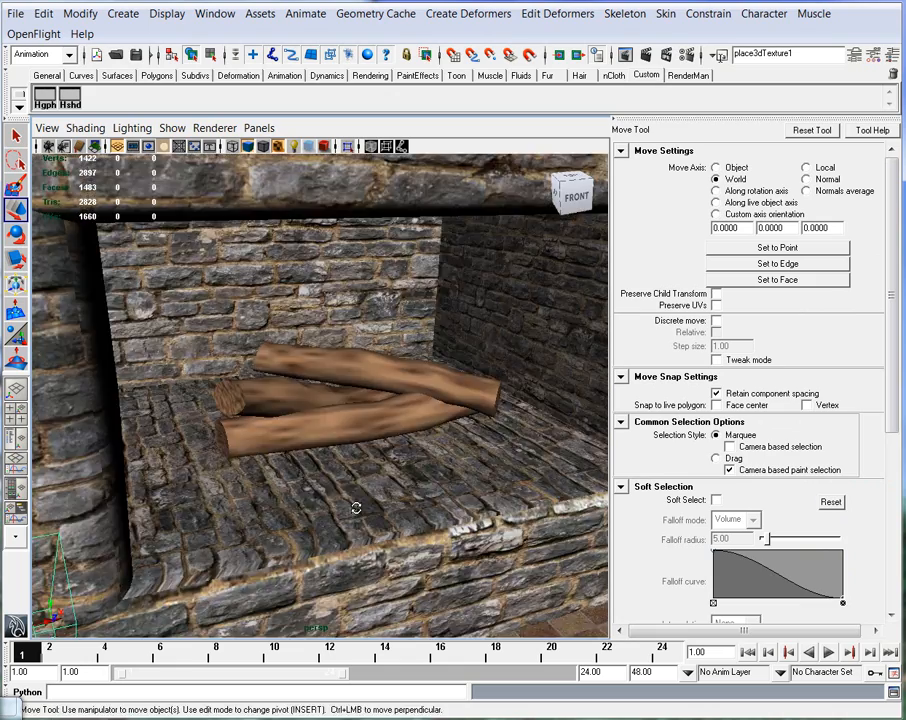
# Move the wood texture's 3D placement node from the grid centre into the fireplace, onto the log pile
pyautogui.keyDown('alt'); pyautogui.moveTo(356, 508); pyautogui.dragTo(318, 470); pyautogui.keyUp('alt')
pyautogui.keyDown('alt'); pyautogui.moveTo(318, 470); pyautogui.dragTo(250, 440, button='right'); pyautogui.keyUp('alt')
pyautogui.keyDown('alt'); pyautogui.moveTo(250, 440); pyautogui.dragTo(290, 420, button='middle'); pyautogui.keyUp('alt')
pyautogui.keyDown('alt'); pyautogui.moveTo(290, 420); pyautogui.dragTo(200, 380); pyautogui.keyUp('alt')
pyautogui.moveTo(158, 329); pyautogui.dragTo(420, 437)
pyautogui.keyDown('alt'); pyautogui.moveTo(432, 497); pyautogui.dragTo(500, 498); pyautogui.keyUp('alt')
pyautogui.keyDown('alt'); pyautogui.moveTo(330, 510); pyautogui.dragTo(352, 518, button='right'); pyautogui.keyUp('alt')
pyautogui.moveTo(596, 482); pyautogui.dragTo(242, 420)
# Scale the wood texture's 3D placement node on each axis, stretching it mostly along the length of the logs
pyautogui.press('r')
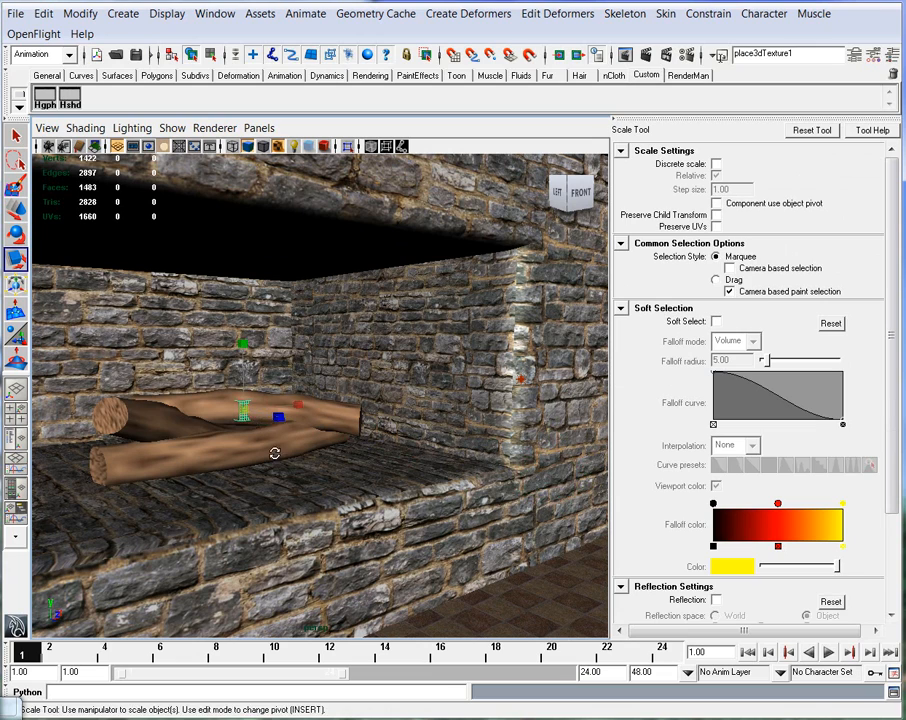
pyautogui.keyDown('alt'); pyautogui.moveTo(279, 452); pyautogui.dragTo(334, 459, button='right'); pyautogui.keyUp('alt')
pyautogui.keyDown('alt'); pyautogui.moveTo(335, 459); pyautogui.dragTo(342, 459, button='middle'); pyautogui.keyUp('alt')
pyautogui.moveTo(289, 410); pyautogui.dragTo(900, 407)
pyautogui.keyDown('alt'); pyautogui.moveTo(383, 514); pyautogui.dragTo(251, 480, button='right'); pyautogui.keyUp('alt')
pyautogui.moveTo(283, 346)
pyautogui.mouseDown()
pyautogui.moveTo(289, 265)
pyautogui.moveTo(285, 322)
pyautogui.mouseUp()
pyautogui.moveTo(311, 427); pyautogui.dragTo(392, 478)
pyautogui.keyDown('alt'); pyautogui.moveTo(392, 478); pyautogui.dragTo(397, 486, button='right'); pyautogui.keyUp('alt')
pyautogui.keyDown('alt'); pyautogui.moveTo(397, 486); pyautogui.dragTo(390, 485); pyautogui.keyUp('alt')
# Reopen the render view and render a region across the middle of the logs to check the stretched wood texture
pyautogui.click(10, 708)
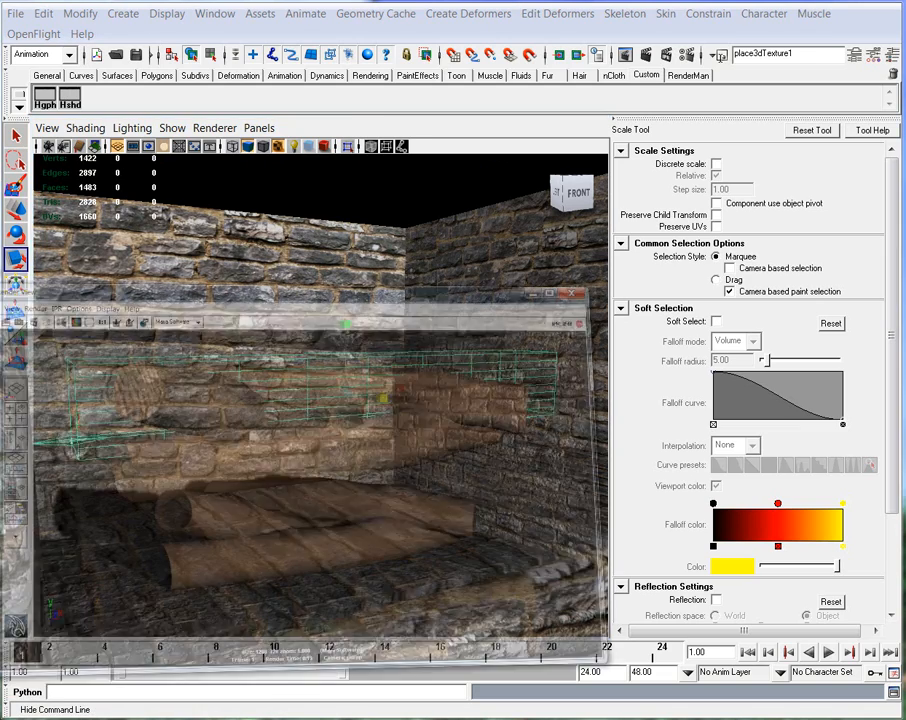
pyautogui.moveTo(252, 323); pyautogui.dragTo(548, 547)
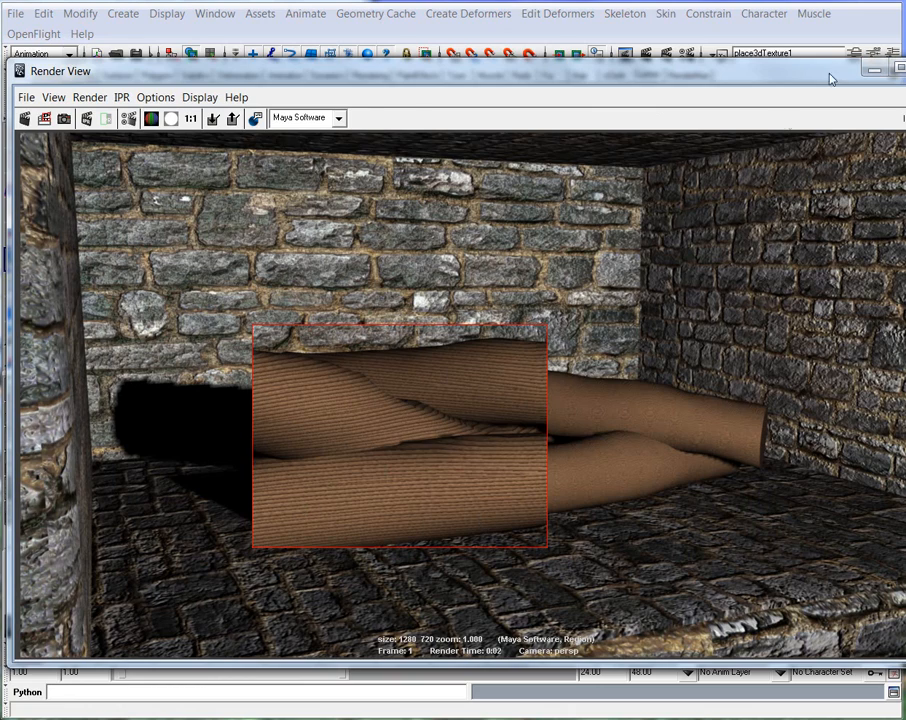
pyautogui.click(872, 69)
# Delete the wood texture's 3D placement node and break the wood texture's connection to the color of the logs' lambert3 material
pyautogui.keyDown('alt'); pyautogui.moveTo(333, 417); pyautogui.dragTo(392, 485); pyautogui.keyUp('alt')
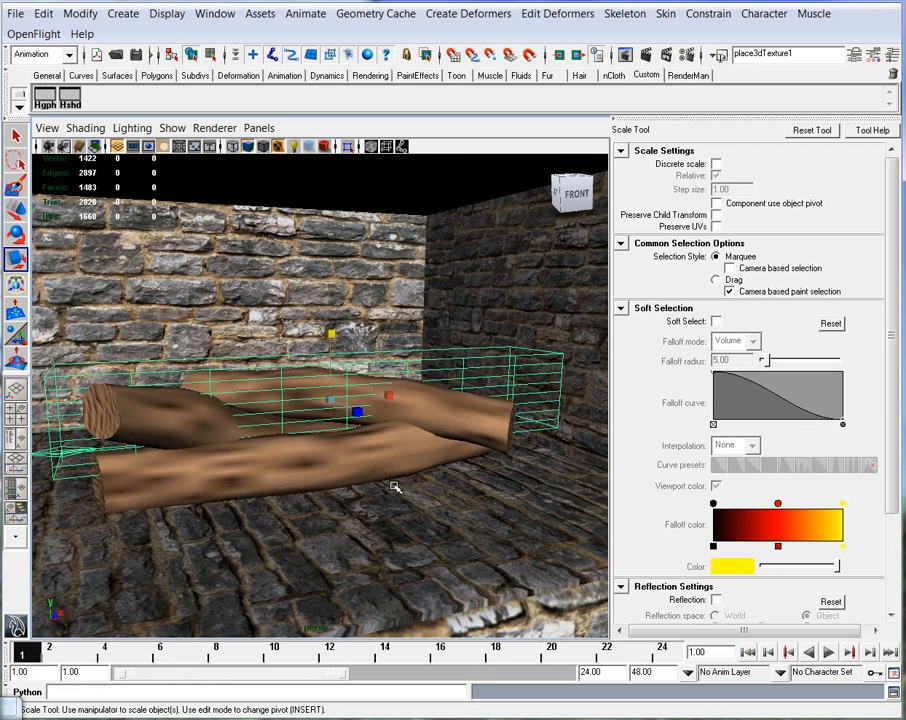
pyautogui.press('Delete')
pyautogui.click(167, 430)
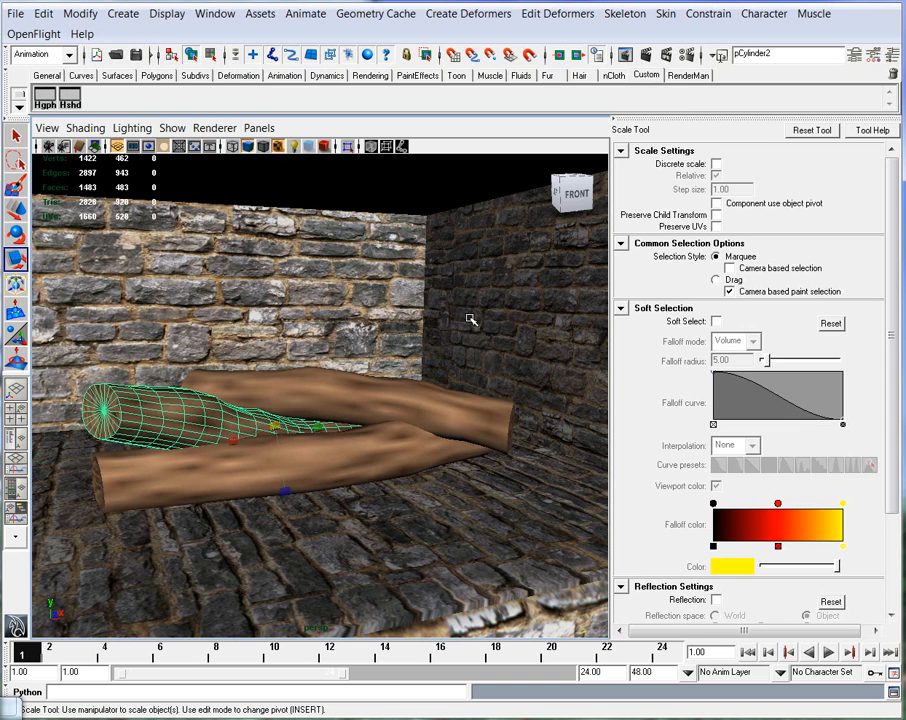
pyautogui.hotkey('ctrl', 'a')
pyautogui.click(725, 162)
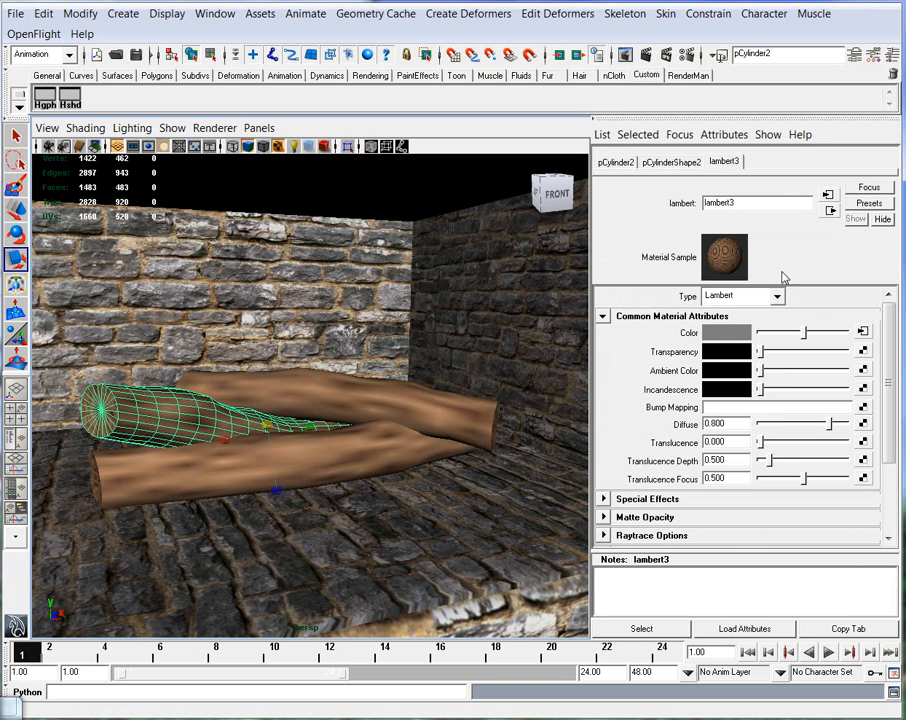
pyautogui.rightClick(703, 333)
pyautogui.click(690, 379)
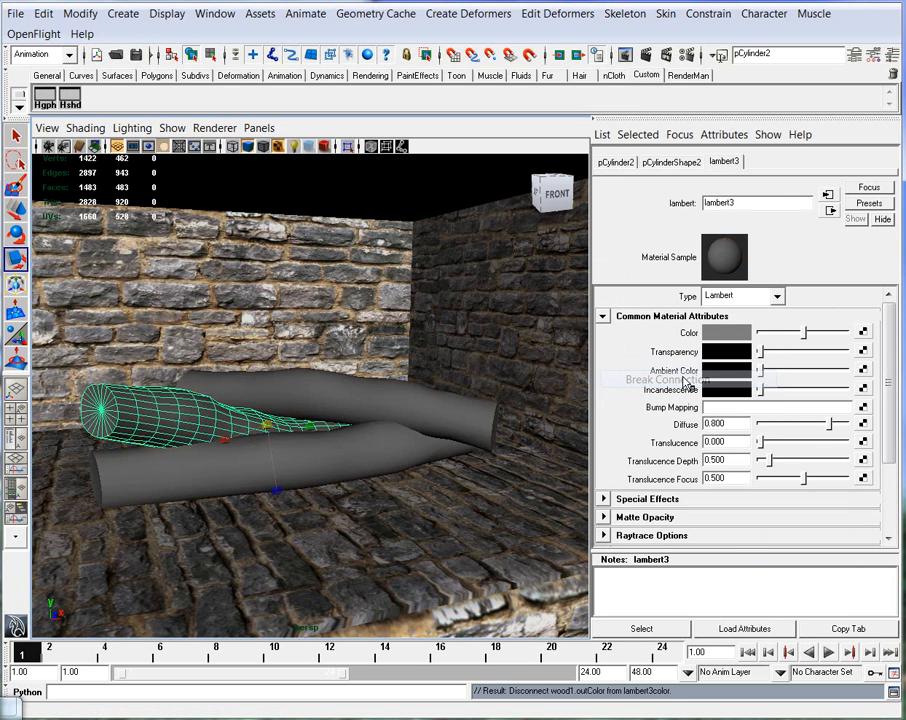
# Map a new 2D Noise texture to the color of the logs' lambert3 material
pyautogui.click(749, 335)
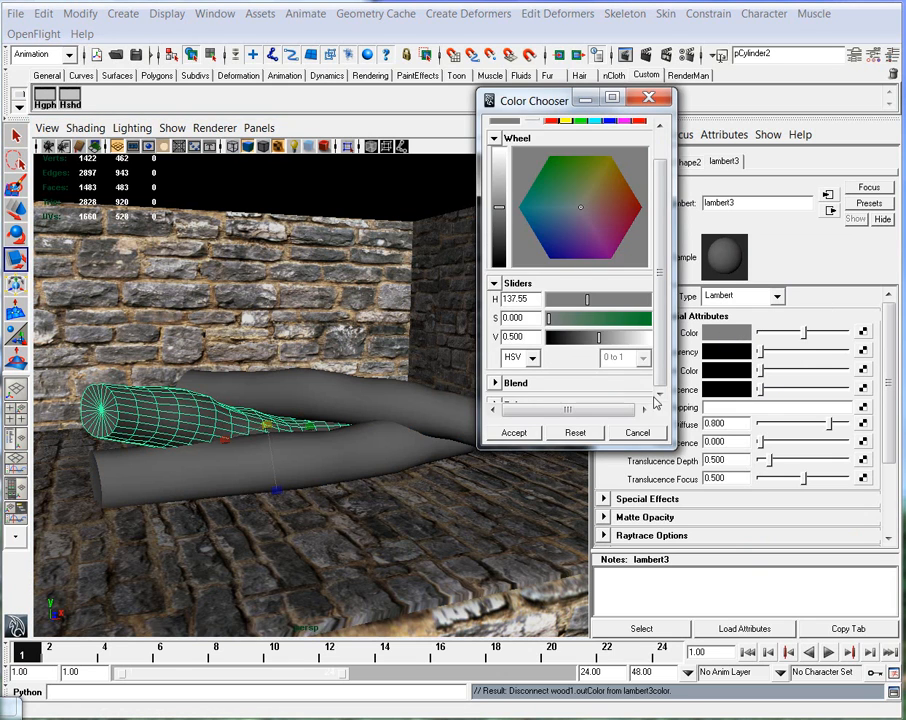
pyautogui.click(639, 433)
pyautogui.click(862, 337)
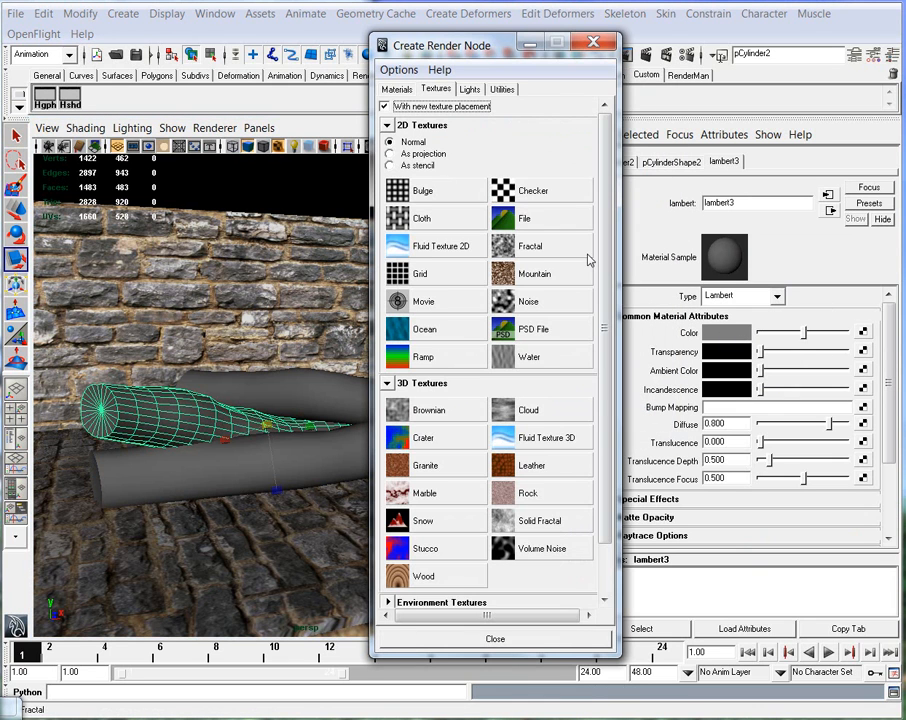
pyautogui.moveTo(611, 269)
pyautogui.mouseDown()
pyautogui.moveTo(613, 330)
pyautogui.moveTo(617, 268)
pyautogui.mouseUp()
pyautogui.click(516, 305)
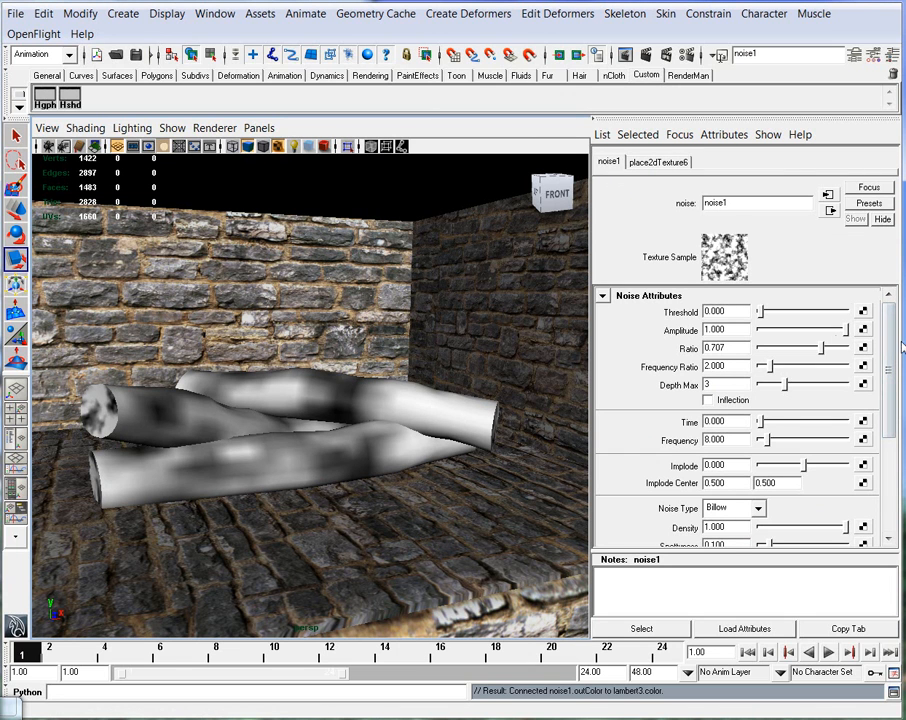
# Expand the noise texture's Color Balance settings and render the current view to check the noise pattern on the logs
pyautogui.scroll(-5, 636, 500)
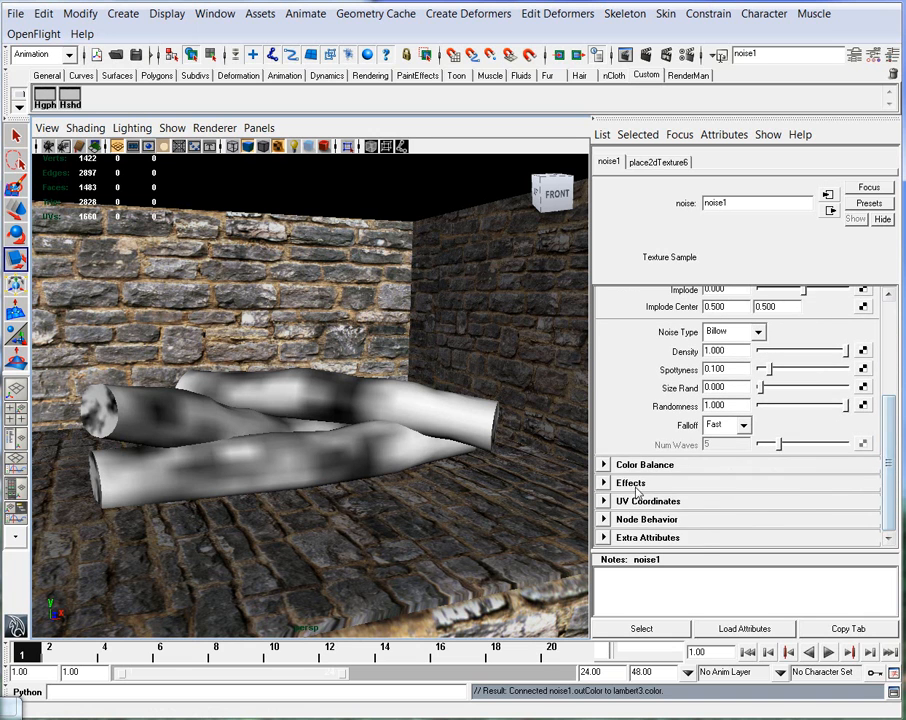
pyautogui.click(603, 465)
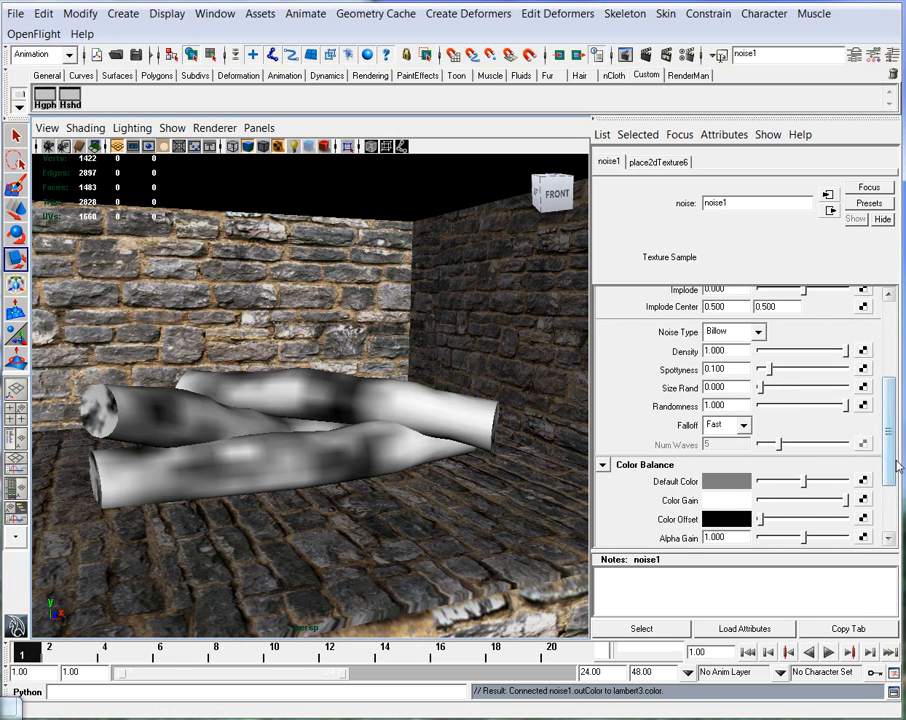
pyautogui.scroll(4, 884, 466)
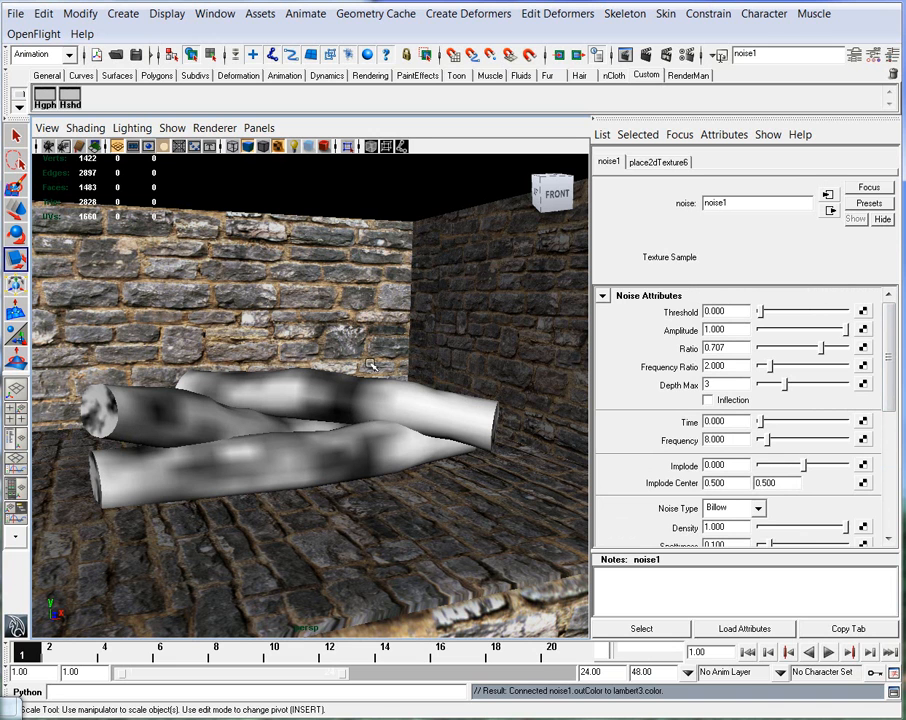
pyautogui.click(642, 54)
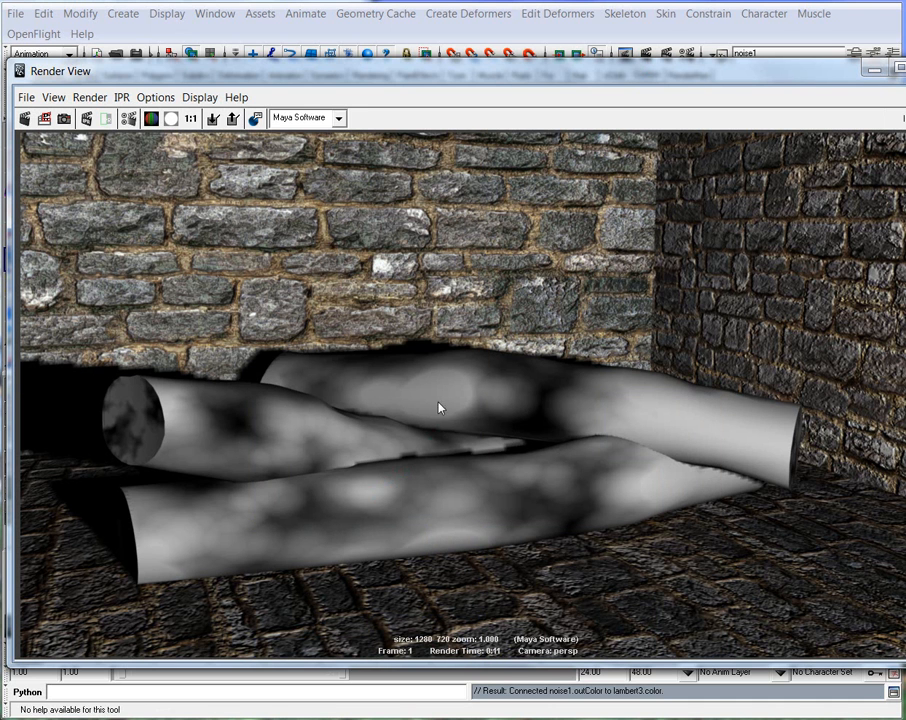
pyautogui.click(876, 70)
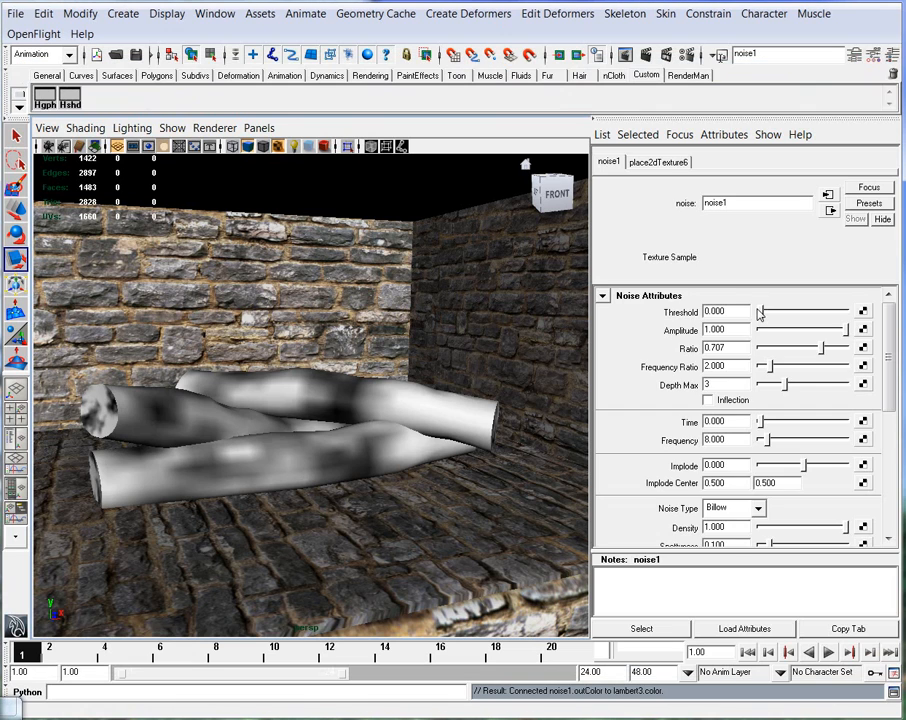
# Set the logs' noise texture to threshold 0.111, amplitude 0.521, ratio 0.846 and frequency ratio about 5.2
pyautogui.click(376, 397)
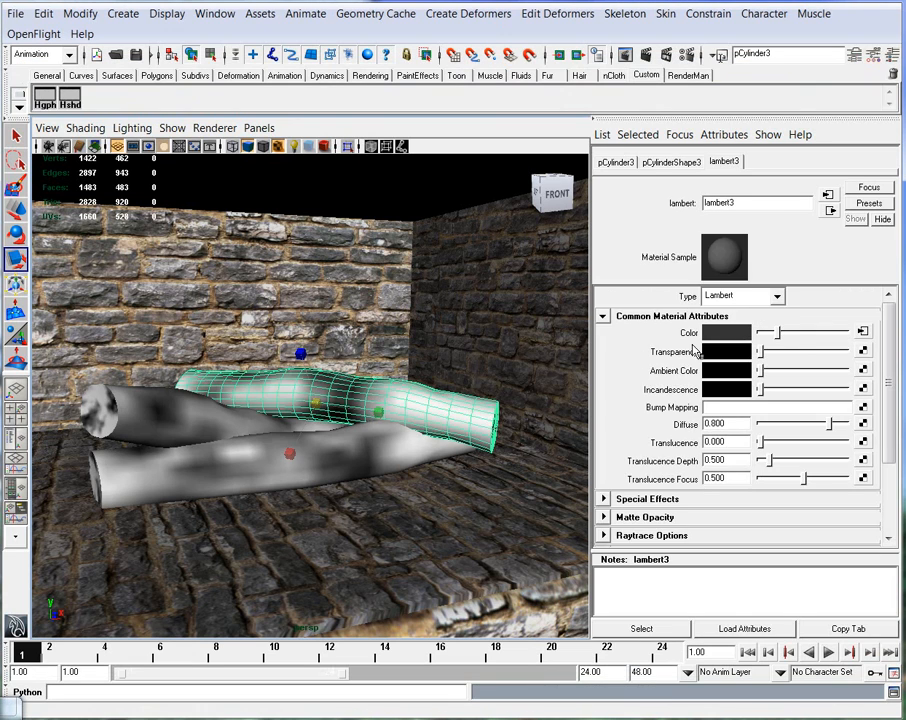
pyautogui.click(862, 333)
pyautogui.moveTo(762, 316); pyautogui.dragTo(770, 316)
pyautogui.moveTo(847, 330); pyautogui.dragTo(834, 349)
pyautogui.moveTo(771, 366); pyautogui.dragTo(800, 368)
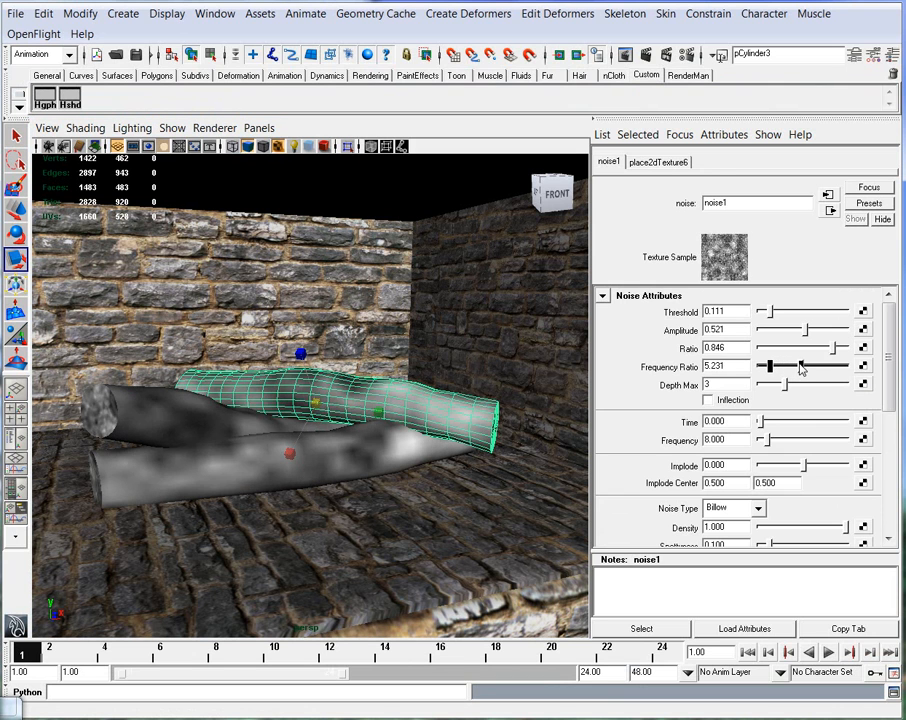
# Change the noise type of the logs' noise texture to Perlin Noise
pyautogui.moveTo(884, 394); pyautogui.dragTo(887, 435)
pyautogui.click(758, 382)
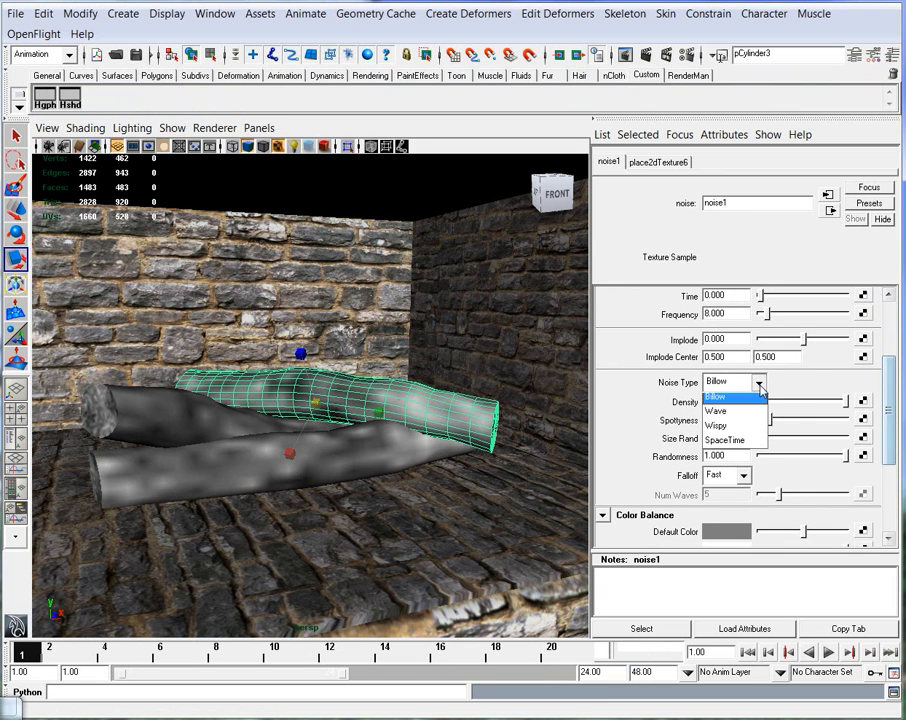
pyautogui.click(752, 401)
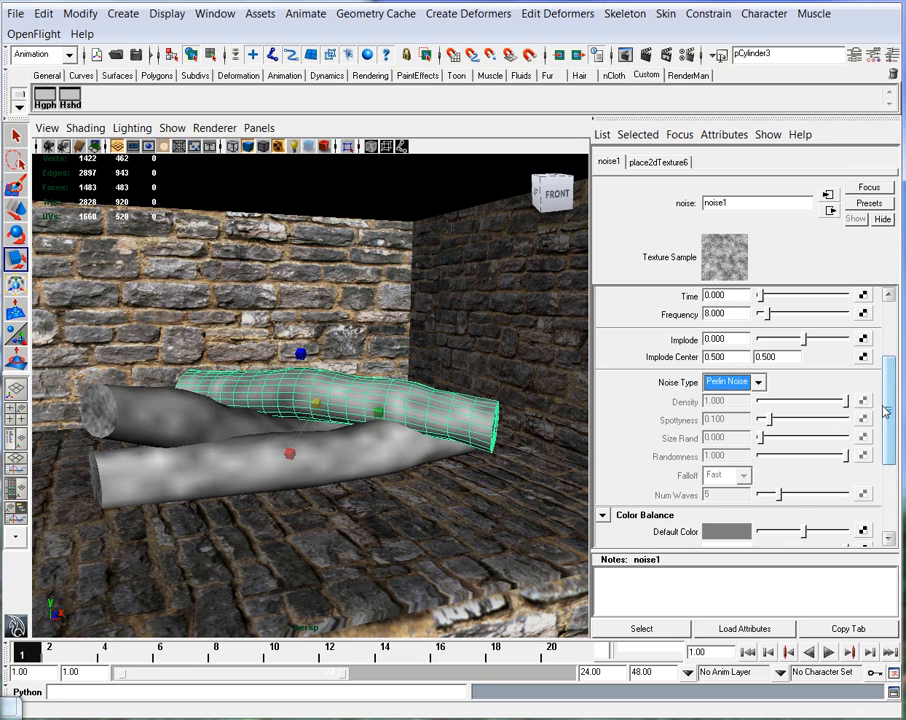
pyautogui.scroll(-5, 790, 420)
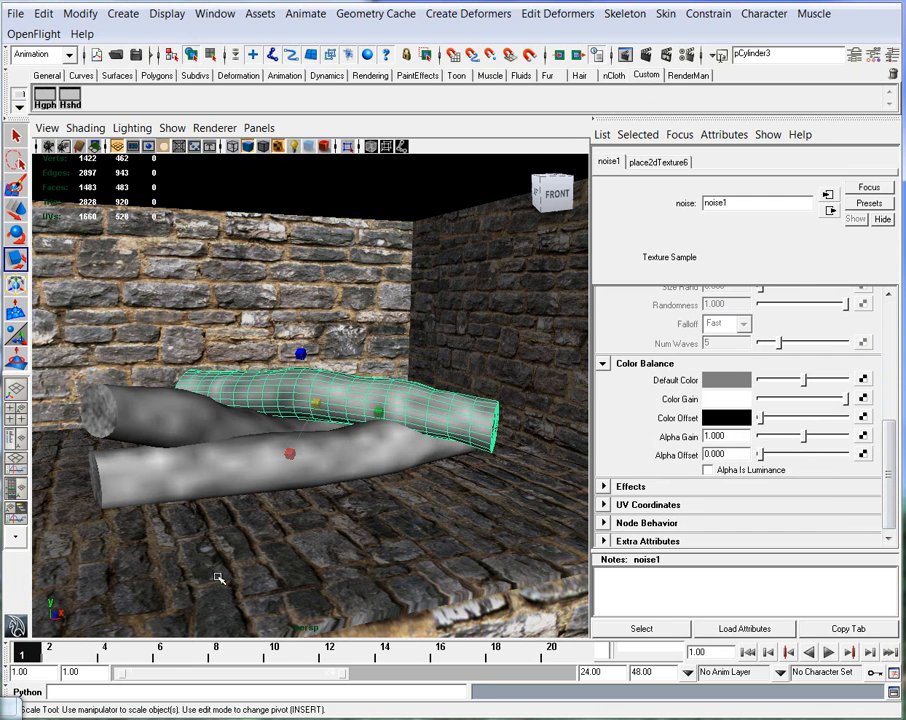
# Render a region over the back logs to check the adjusted noise pattern, leaving the render view afterward
pyautogui.click(275, 717)
pyautogui.moveTo(268, 349); pyautogui.dragTo(520, 469)
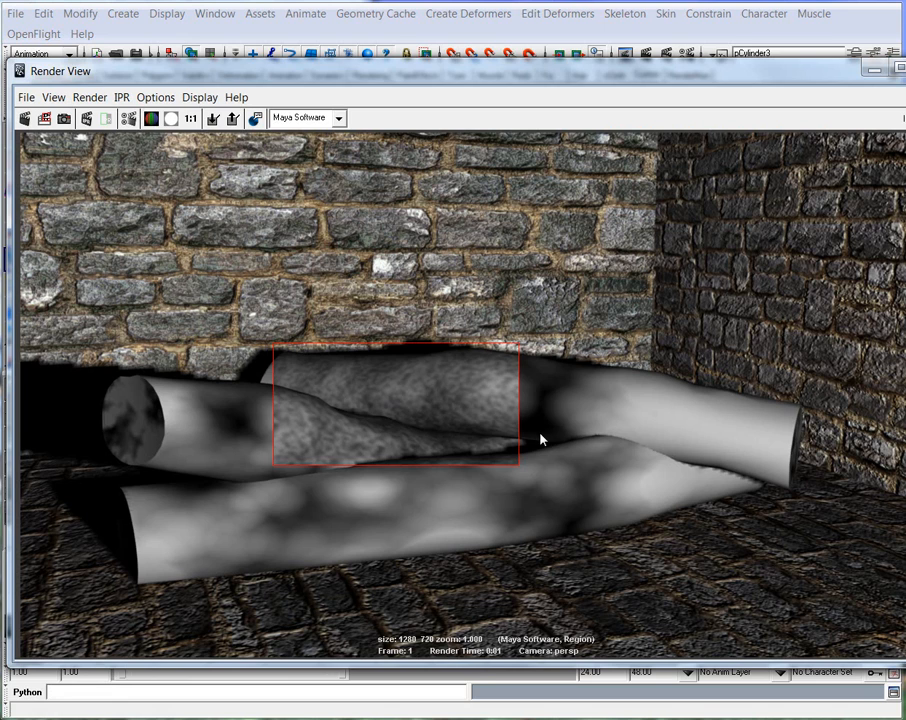
pyautogui.click(622, 52)
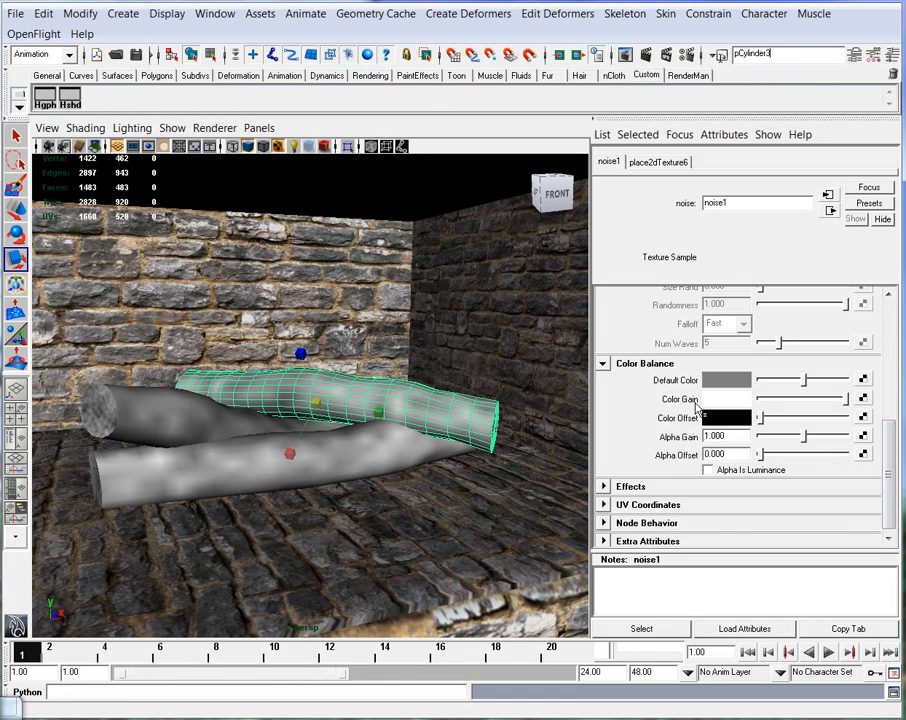
# Set the noise texture's Color Gain to a reddish brown with hue 11.70, saturation 0.697 and value 0.560
pyautogui.click(726, 399)
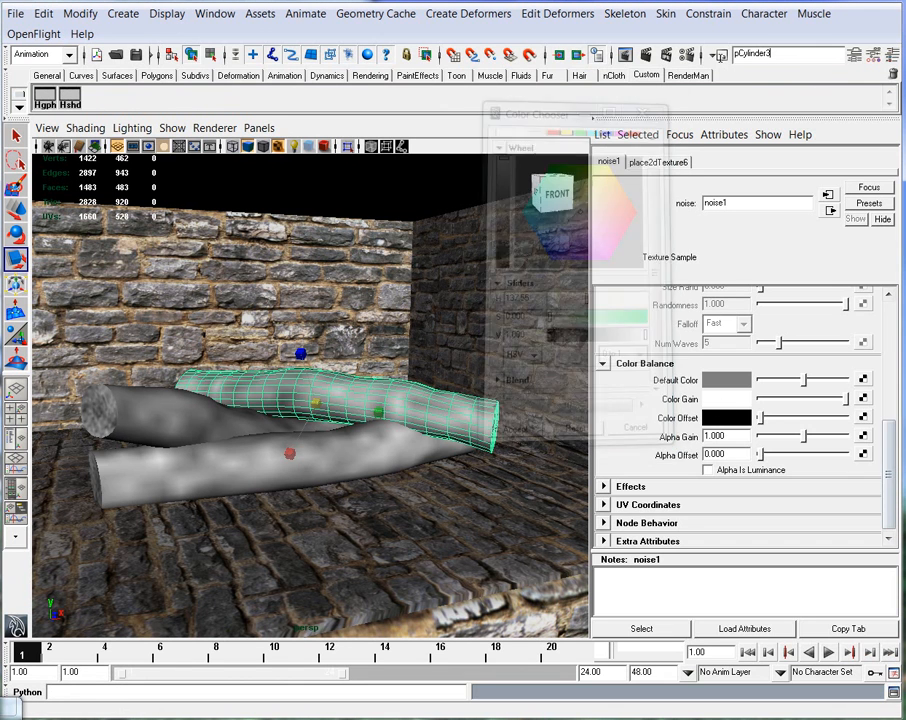
pyautogui.moveTo(888, 451)
pyautogui.mouseDown()
pyautogui.moveTo(895, 326)
pyautogui.moveTo(889, 472)
pyautogui.mouseUp()
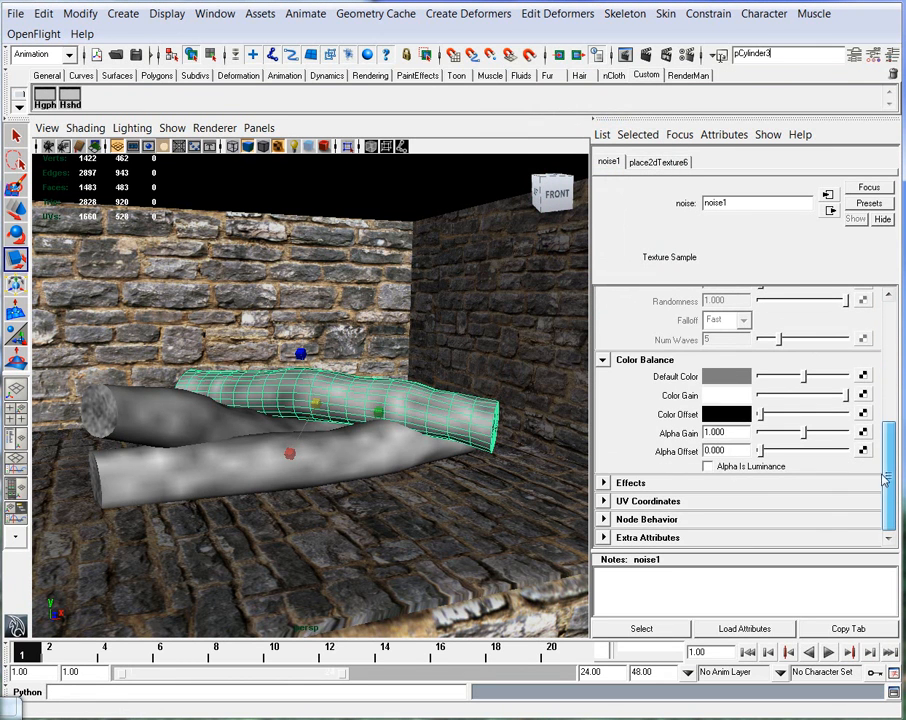
pyautogui.click(726, 395)
pyautogui.moveTo(590, 199); pyautogui.dragTo(619, 200)
pyautogui.moveTo(498, 150); pyautogui.dragTo(498, 200)
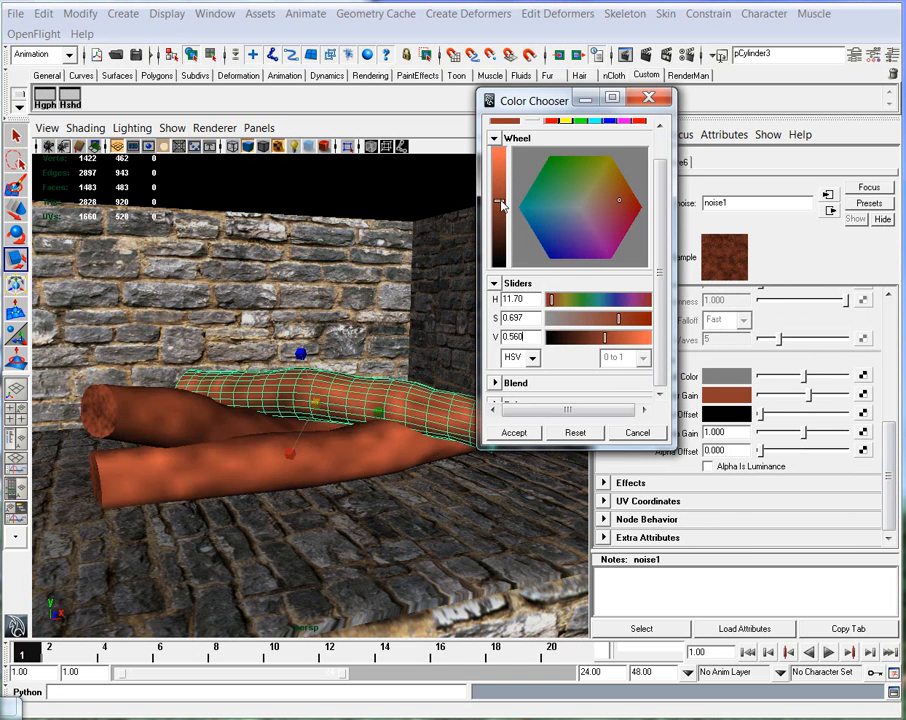
pyautogui.click(513, 432)
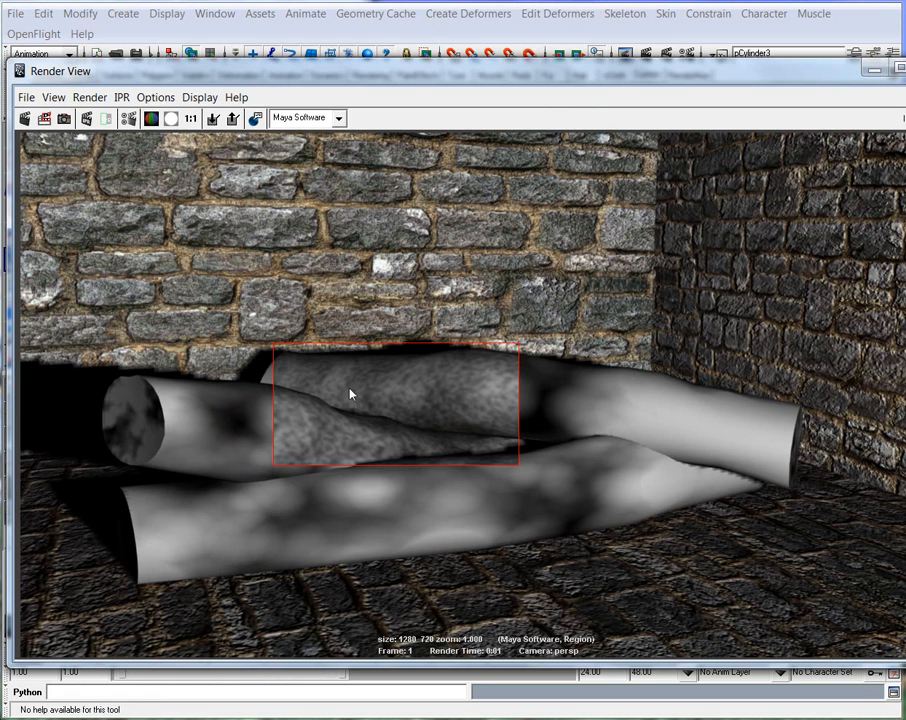
# Render a region over the centre of the log pile to check the reddish-brown noise color, then minimize the render view
pyautogui.moveTo(340, 372); pyautogui.dragTo(566, 465)
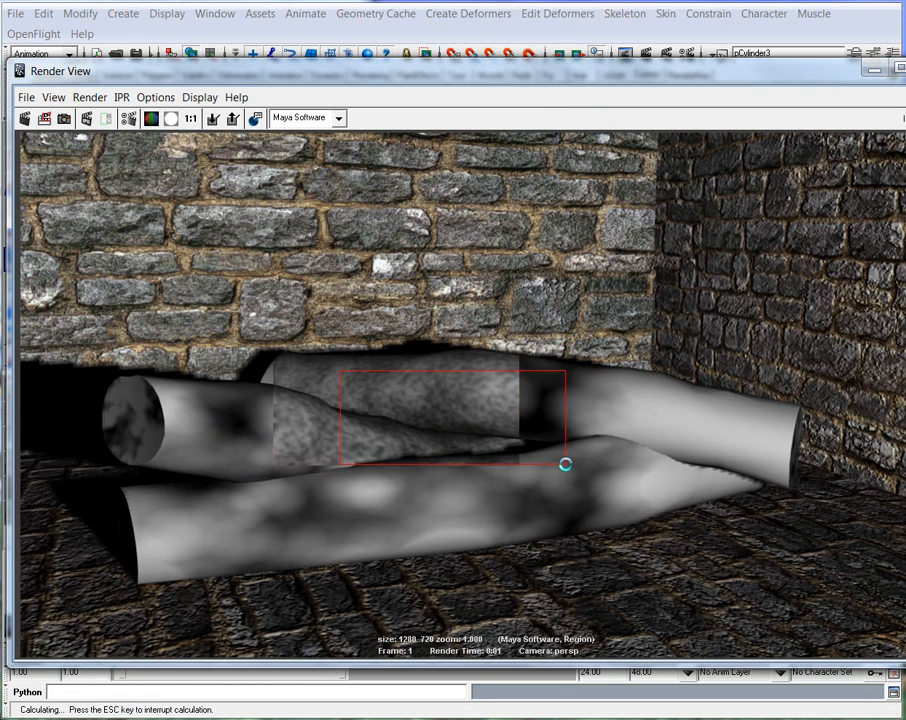
pyautogui.moveTo(321, 336); pyautogui.dragTo(569, 476)
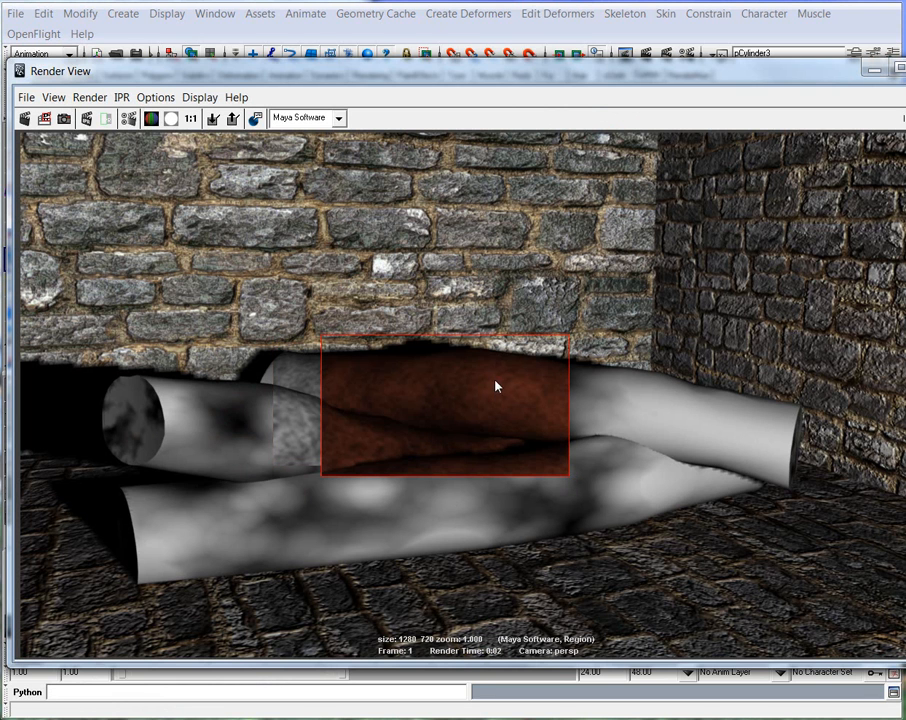
pyautogui.click(874, 69)
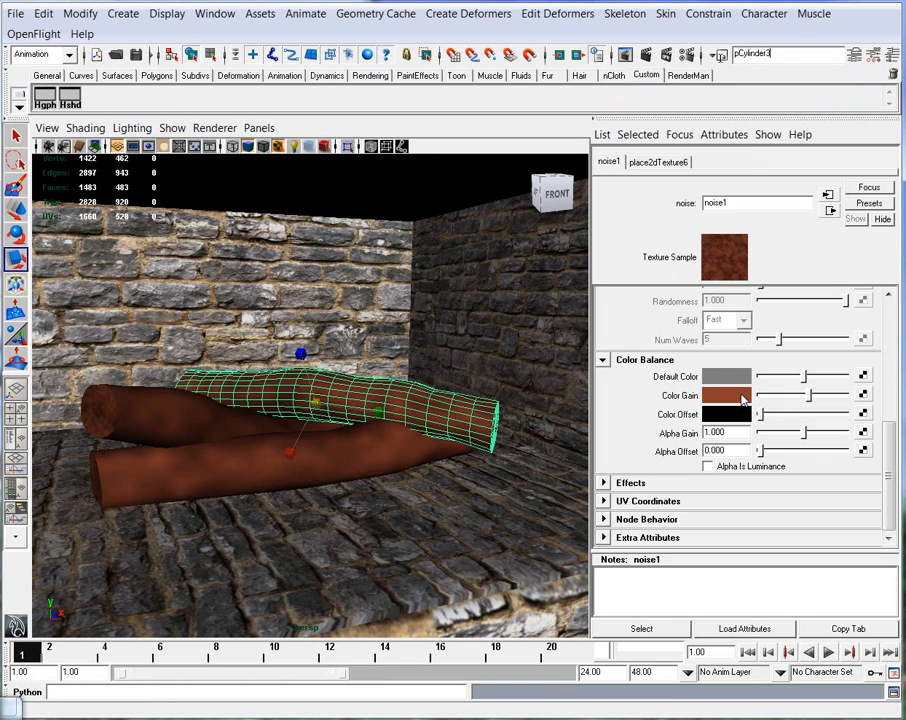
# Map a new Ramp texture to the noise texture's Color Gain
pyautogui.click(728, 395)
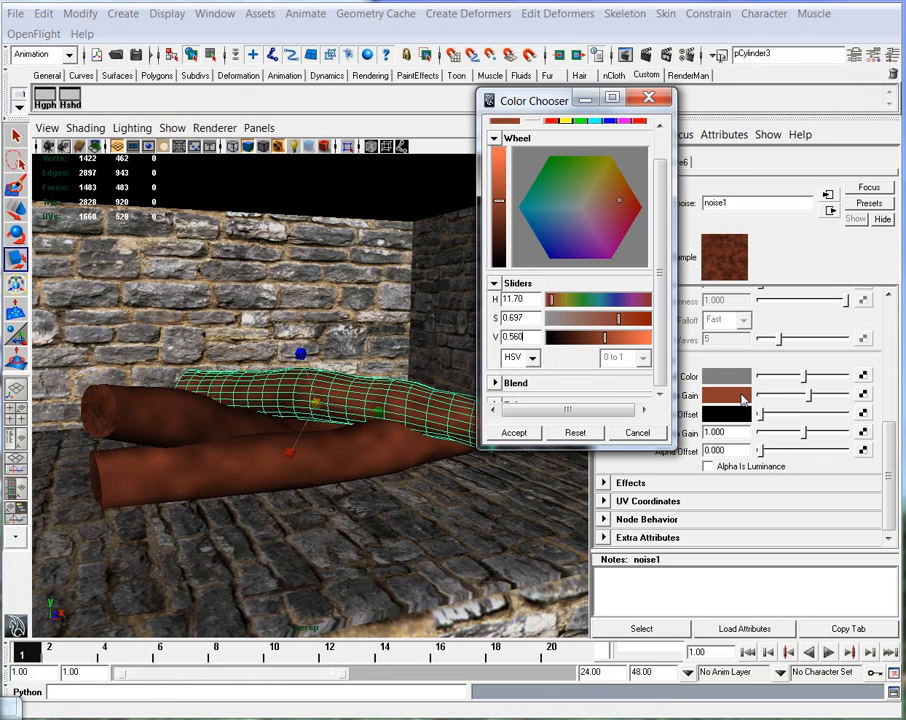
pyautogui.click(625, 432)
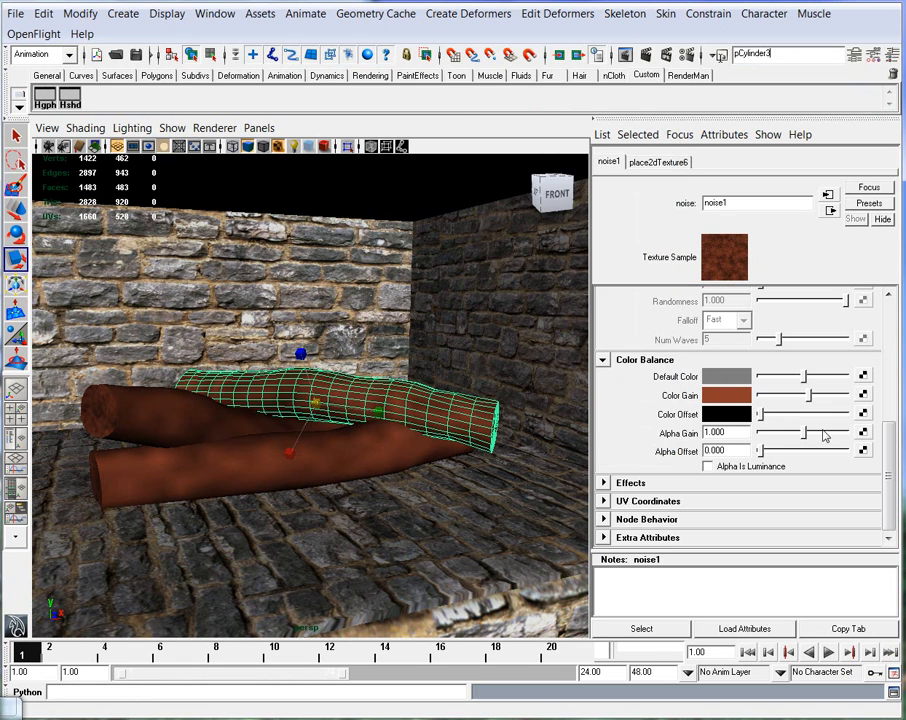
pyautogui.click(863, 396)
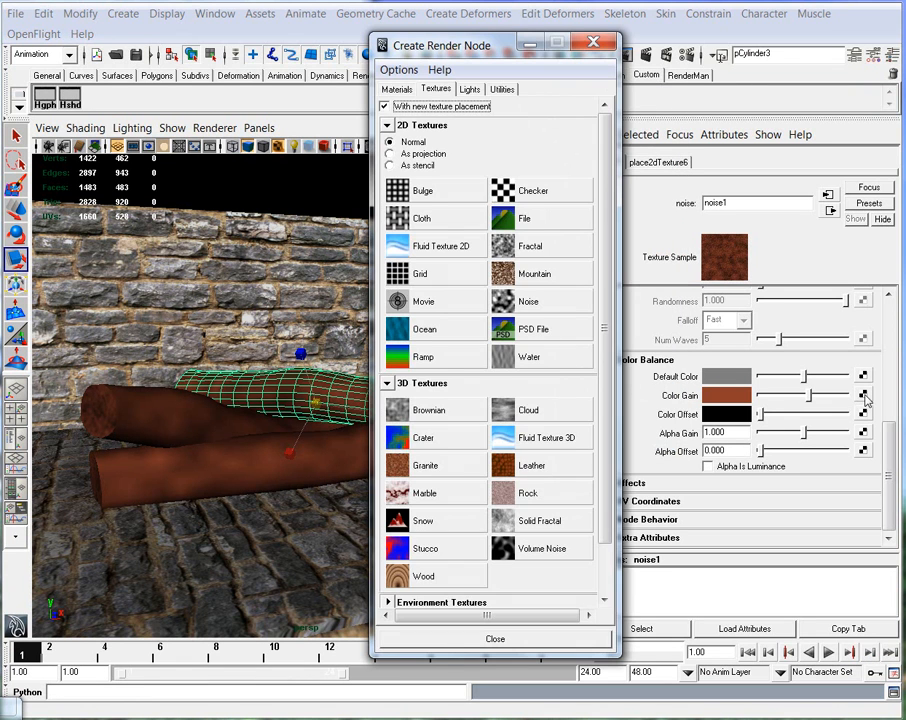
pyautogui.click(423, 358)
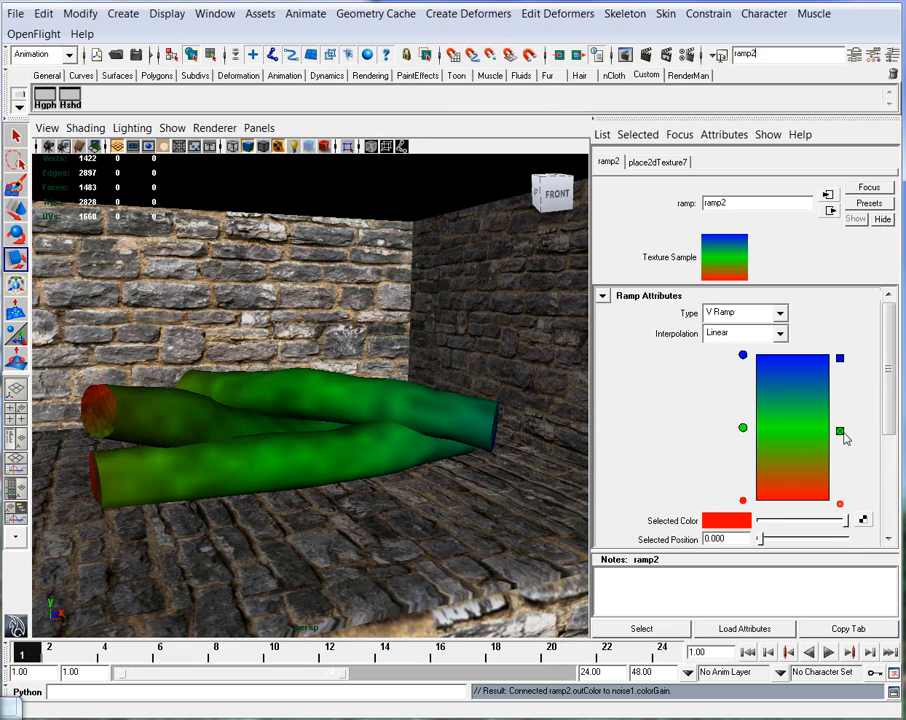
# Recolor the ramp's middle green entry to an orange brown with hue 22.23, saturation 0.803 and value 0.713
pyautogui.click(743, 429)
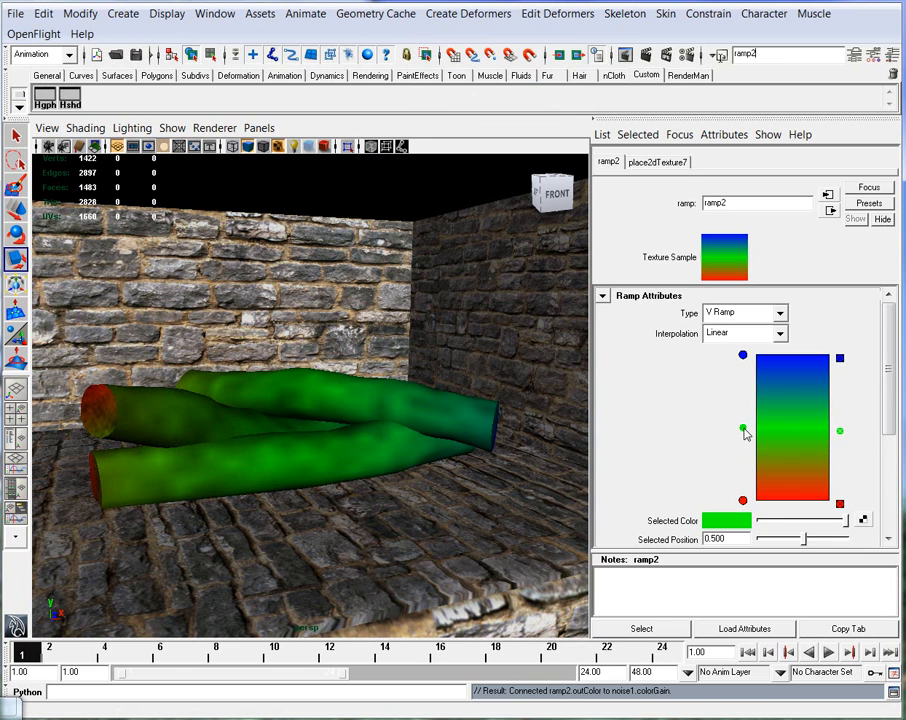
pyautogui.click(727, 519)
pyautogui.click(620, 192)
pyautogui.click(500, 187)
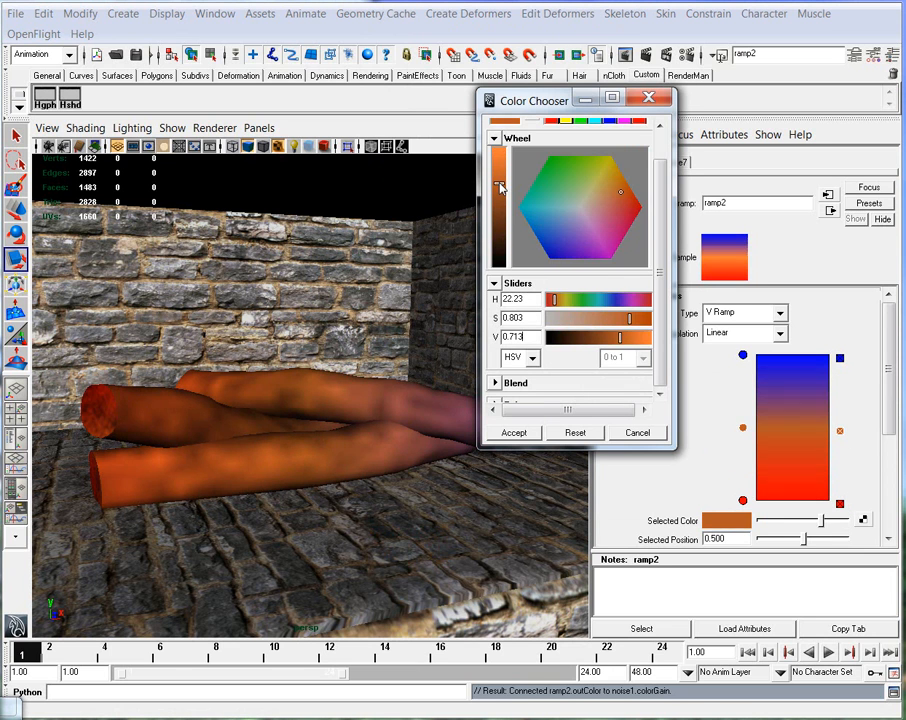
pyautogui.click(513, 432)
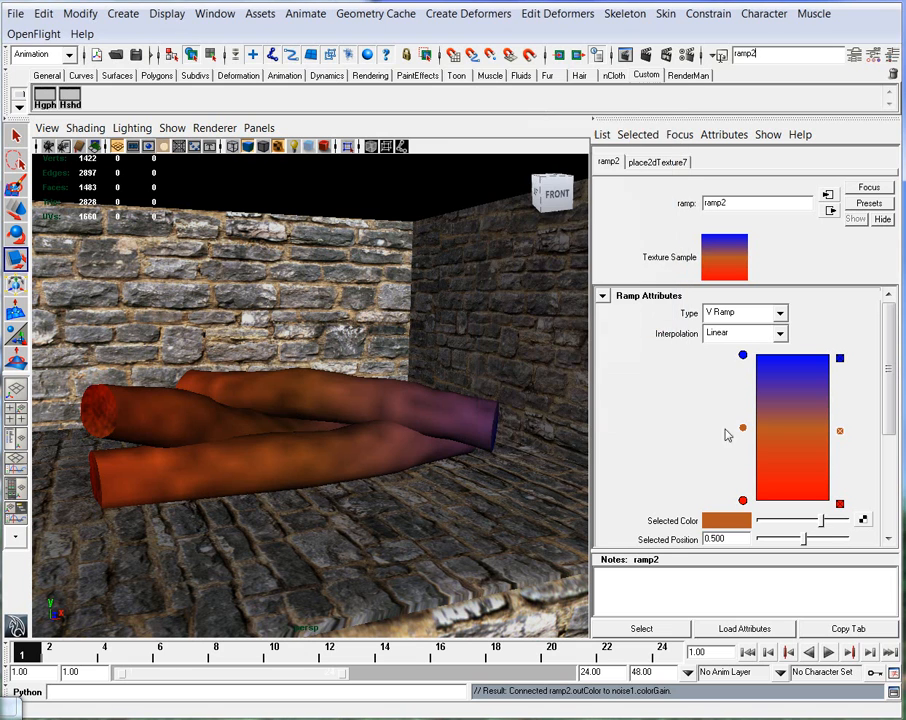
# Recolor the ramp's top blue entry to a dark brown with hue 14.00 and saturation 0.874
pyautogui.click(742, 356)
pyautogui.click(727, 519)
pyautogui.click(628, 197)
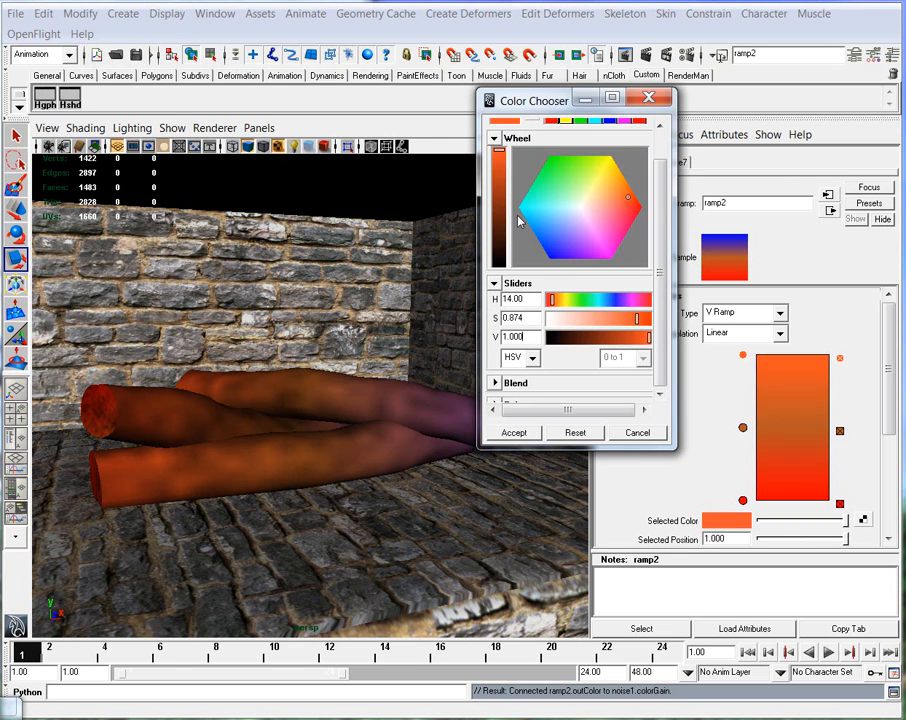
pyautogui.click(498, 220)
pyautogui.click(513, 432)
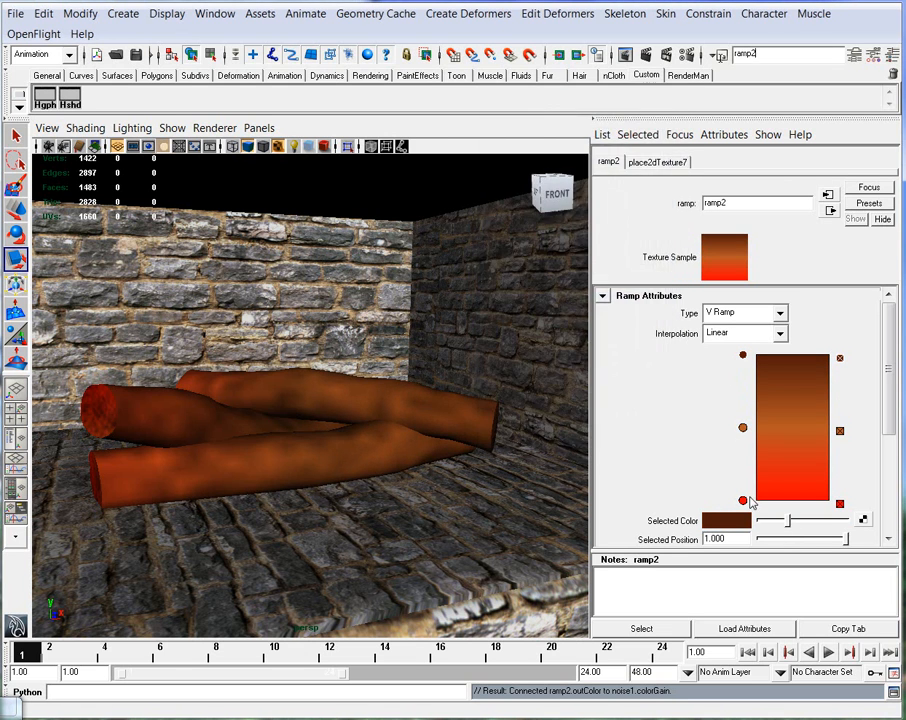
# Recolor the ramp's bottom red entry to a dark red with hue 360.00 and saturation 1.000 by lowering its value
pyautogui.click(742, 500)
pyautogui.click(727, 519)
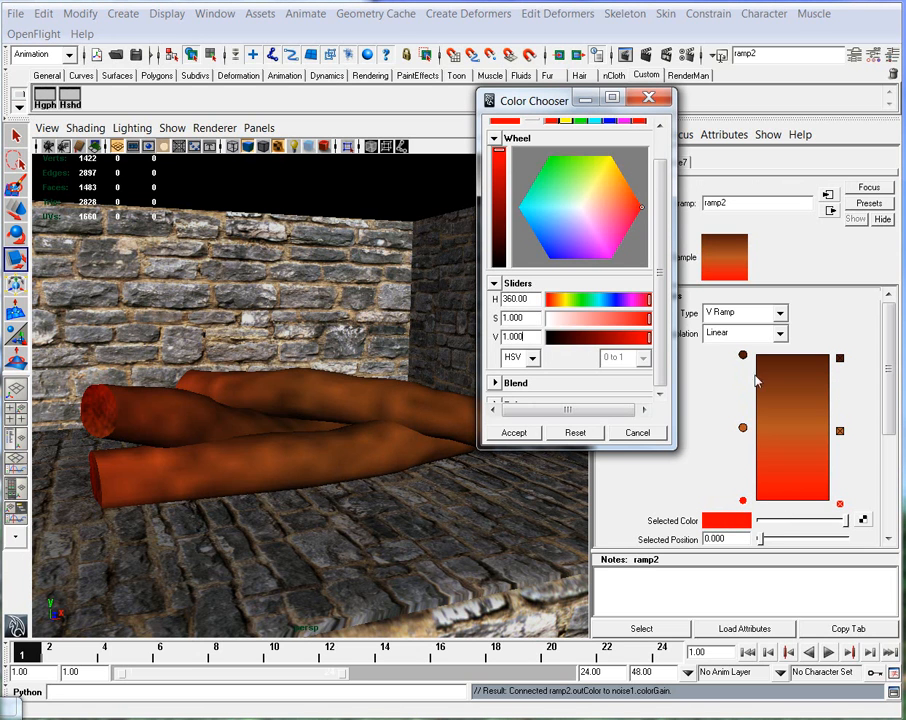
pyautogui.click(498, 236)
pyautogui.click(513, 433)
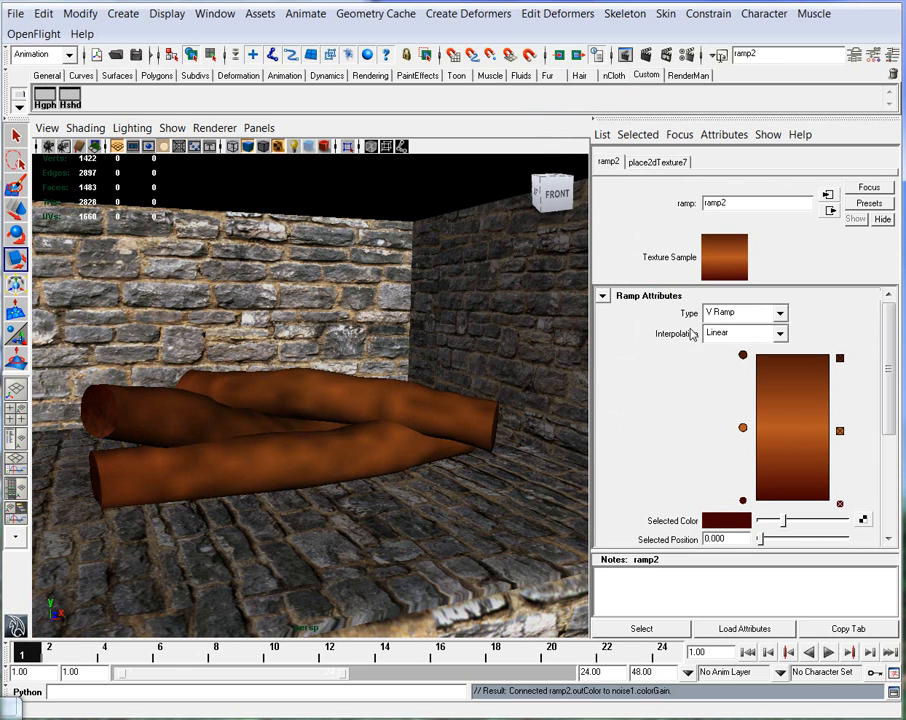
# Set the ramp's interpolation to Bump and move its middle orange entry to position 0.630
pyautogui.click(736, 337)
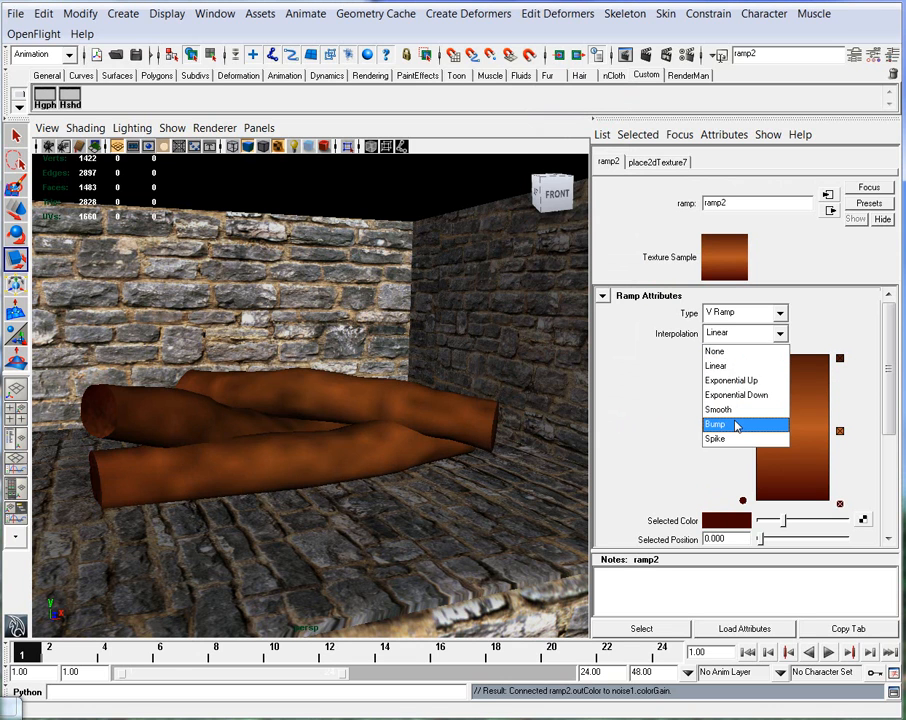
pyautogui.click(737, 425)
pyautogui.moveTo(746, 432); pyautogui.dragTo(755, 414)
# Try the Circular Ramp and V Ramp types on the logs and settle the ramp's type on U Ramp
pyautogui.click(780, 314)
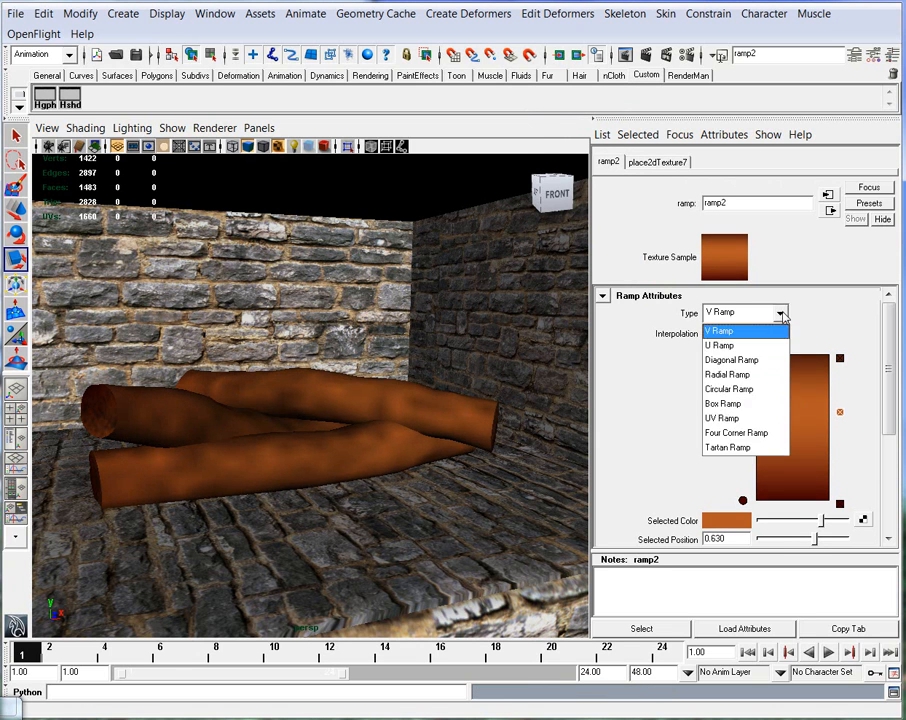
pyautogui.click(781, 315)
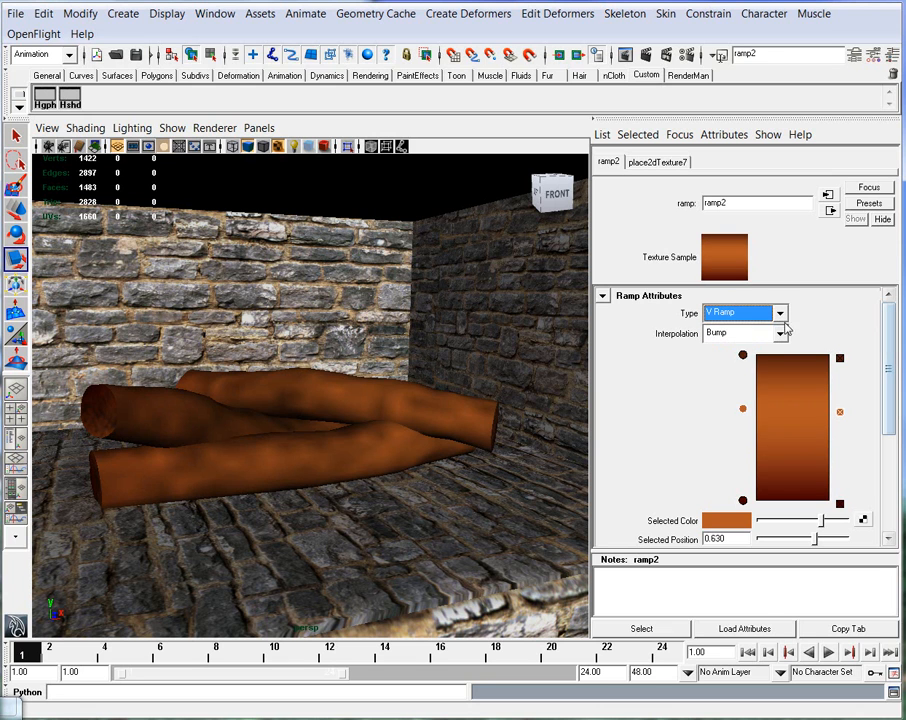
pyautogui.click(782, 315)
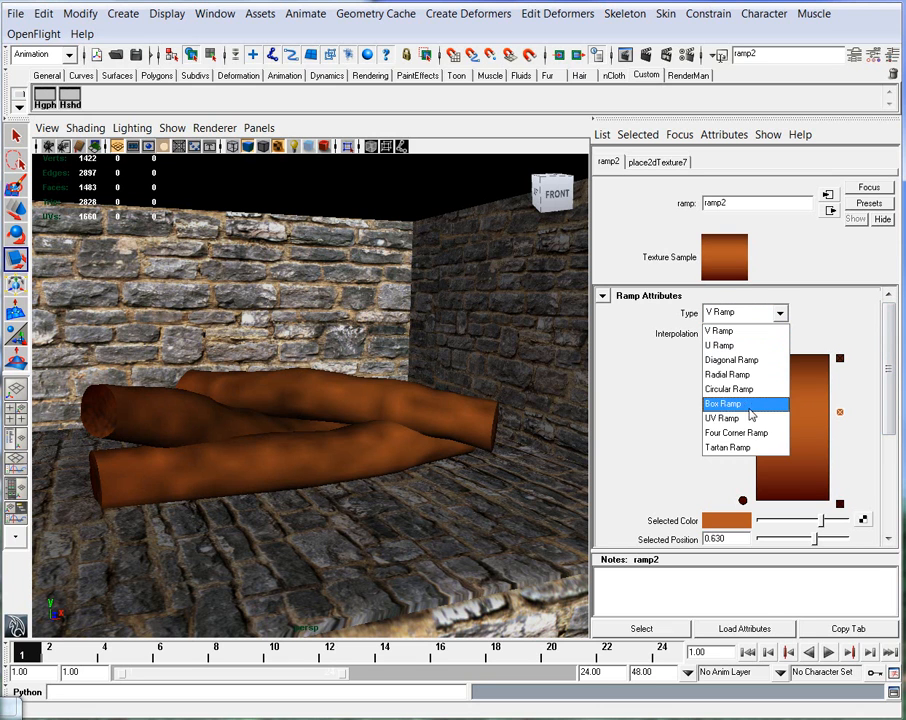
pyautogui.click(745, 390)
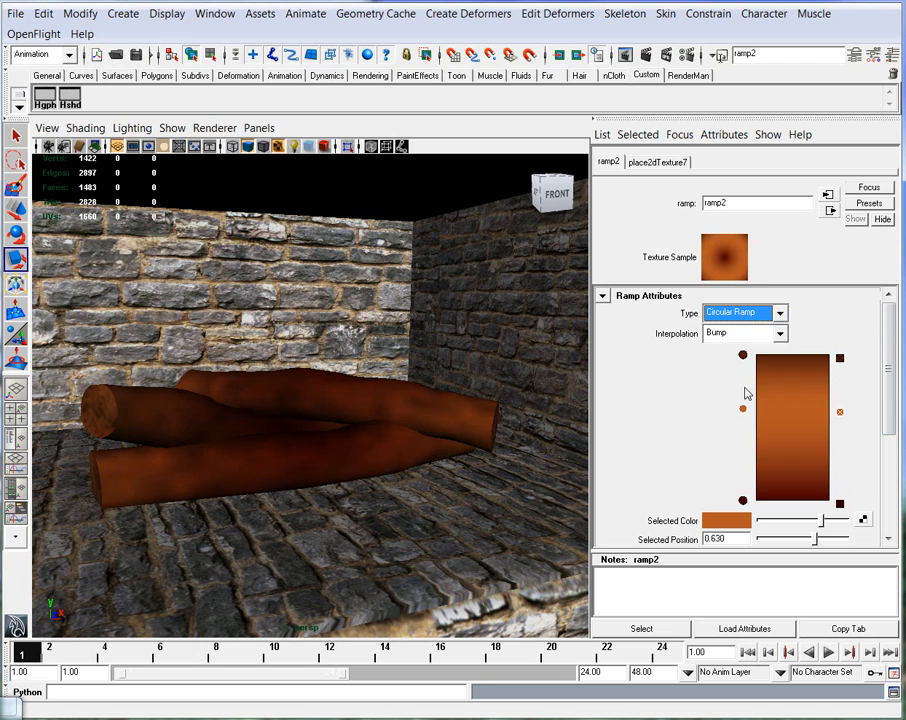
pyautogui.click(779, 315)
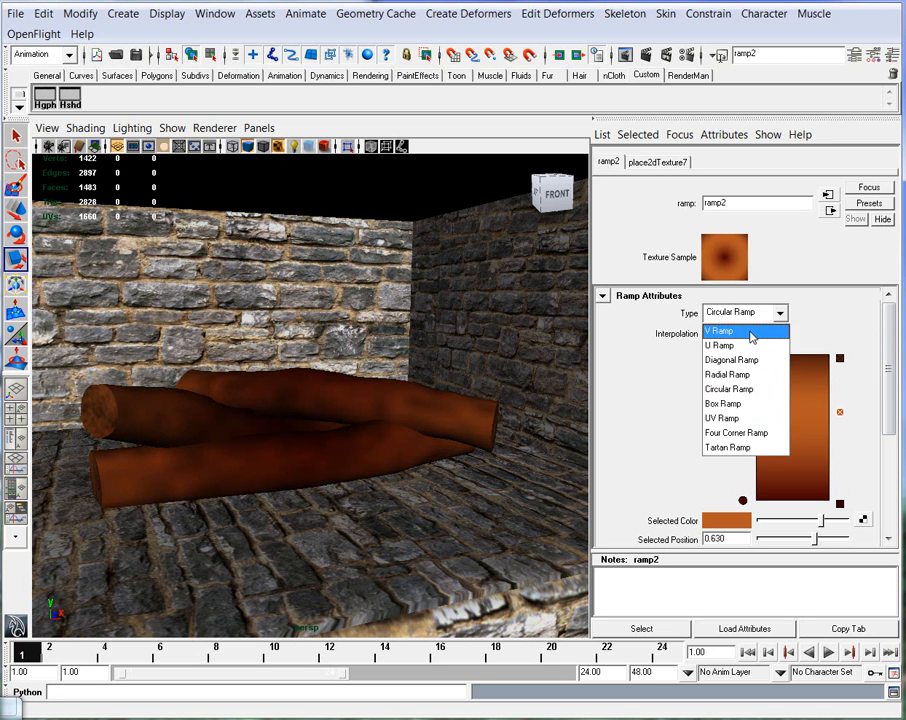
pyautogui.click(748, 328)
pyautogui.click(781, 315)
pyautogui.click(740, 344)
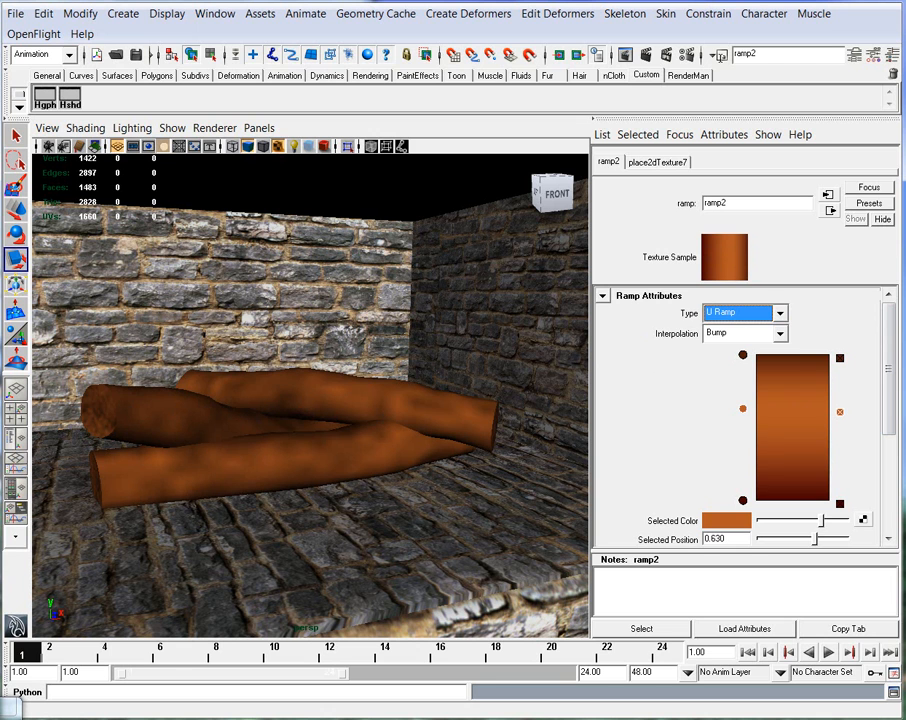
# Set the ramp's U Wave to 0.231, V Wave to 0.615, Noise to 0.402 and Noise Freq to 0.829
pyautogui.moveTo(888, 366); pyautogui.dragTo(888, 447)
pyautogui.moveTo(762, 411)
pyautogui.mouseDown()
pyautogui.moveTo(782, 410)
pyautogui.moveTo(776, 424)
pyautogui.moveTo(803, 425)
pyautogui.moveTo(768, 445)
pyautogui.moveTo(781, 448)
pyautogui.mouseUp()
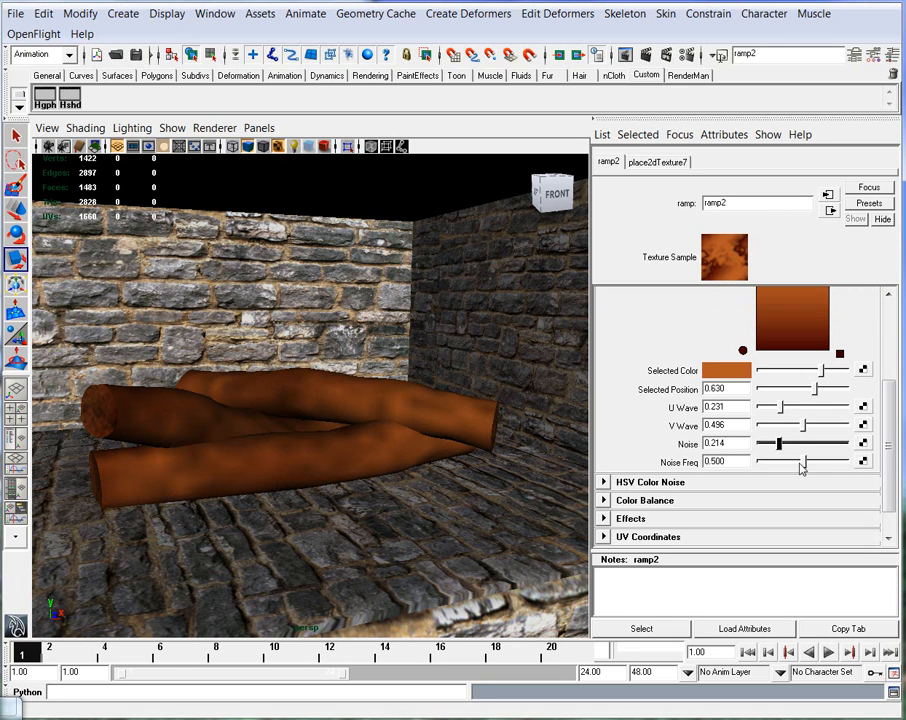
pyautogui.moveTo(806, 462); pyautogui.dragTo(814, 427)
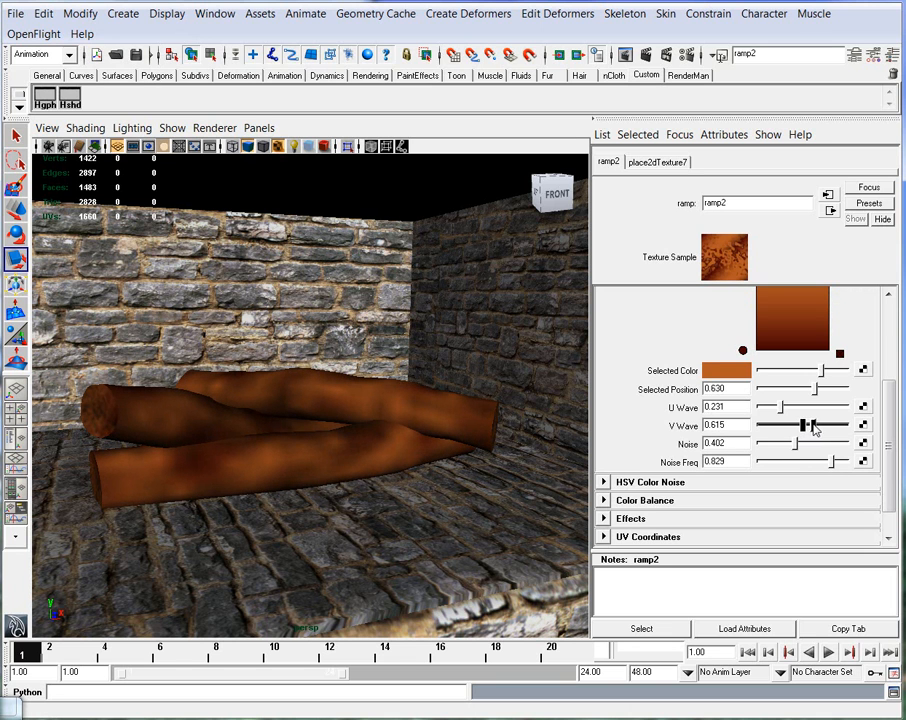
# Move the ramp's bottom dark red entry up to about 0.2 and its top brown entry down to position 0.860
pyautogui.scroll(3, 746, 343)
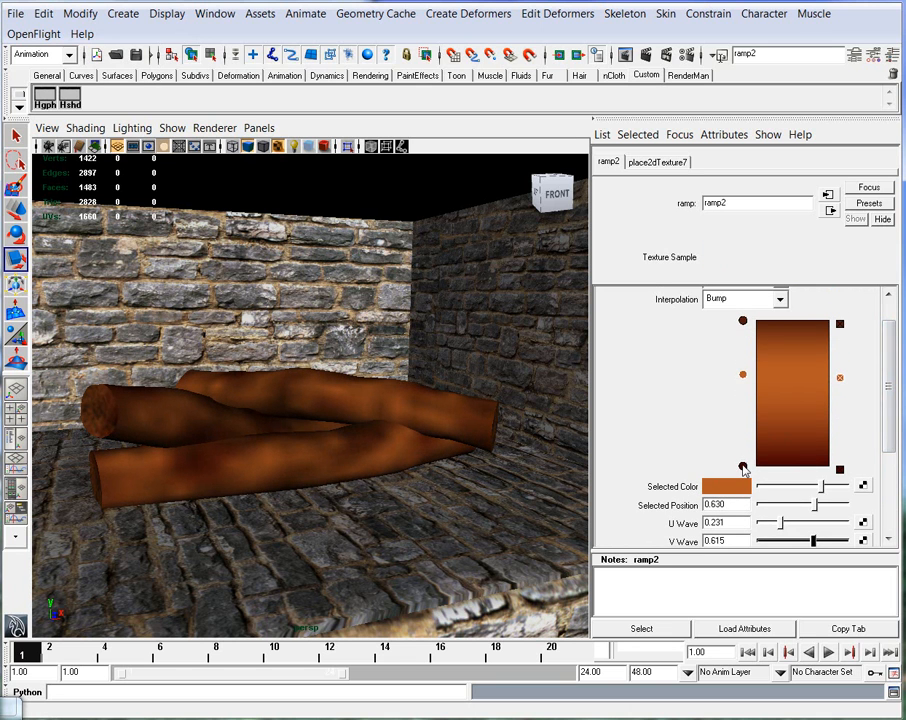
pyautogui.moveTo(743, 467); pyautogui.dragTo(743, 436)
pyautogui.click(743, 323)
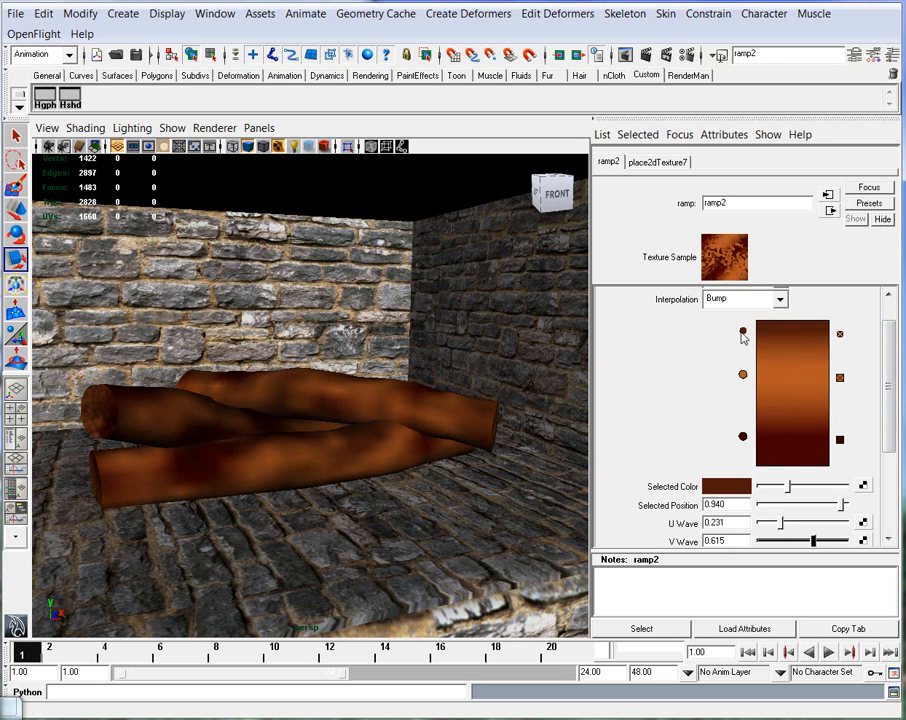
pyautogui.moveTo(743, 324); pyautogui.dragTo(743, 341)
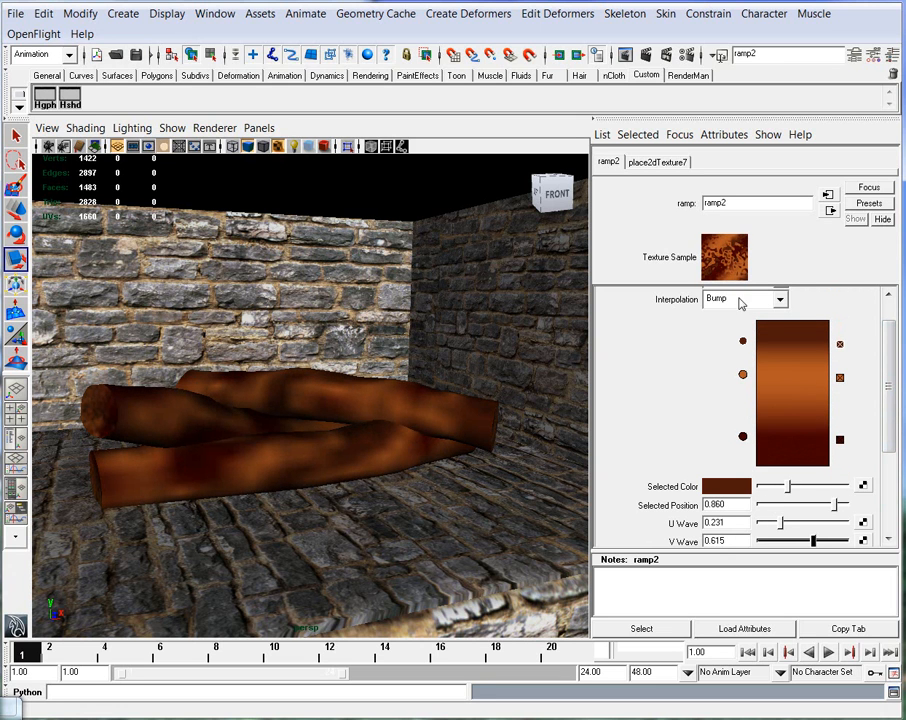
# Add a dark brown entry at the ramp's bottom and a near-black one above the orange entry, respacing the remaining entries around them
pyautogui.click(760, 323)
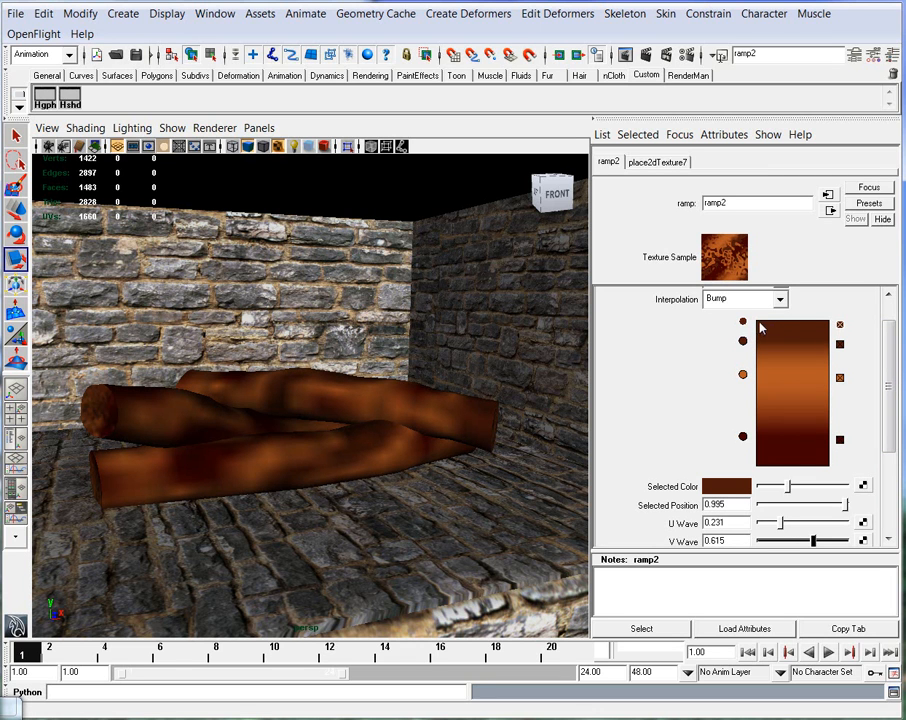
pyautogui.moveTo(743, 324); pyautogui.dragTo(737, 489)
pyautogui.moveTo(745, 440); pyautogui.dragTo(744, 420)
pyautogui.moveTo(742, 374); pyautogui.dragTo(742, 386)
pyautogui.click(764, 363)
pyautogui.moveTo(785, 489); pyautogui.dragTo(773, 489)
pyautogui.moveTo(744, 390); pyautogui.dragTo(746, 432)
pyautogui.click(743, 367)
pyautogui.moveTo(746, 372); pyautogui.dragTo(747, 325)
pyautogui.click(743, 466)
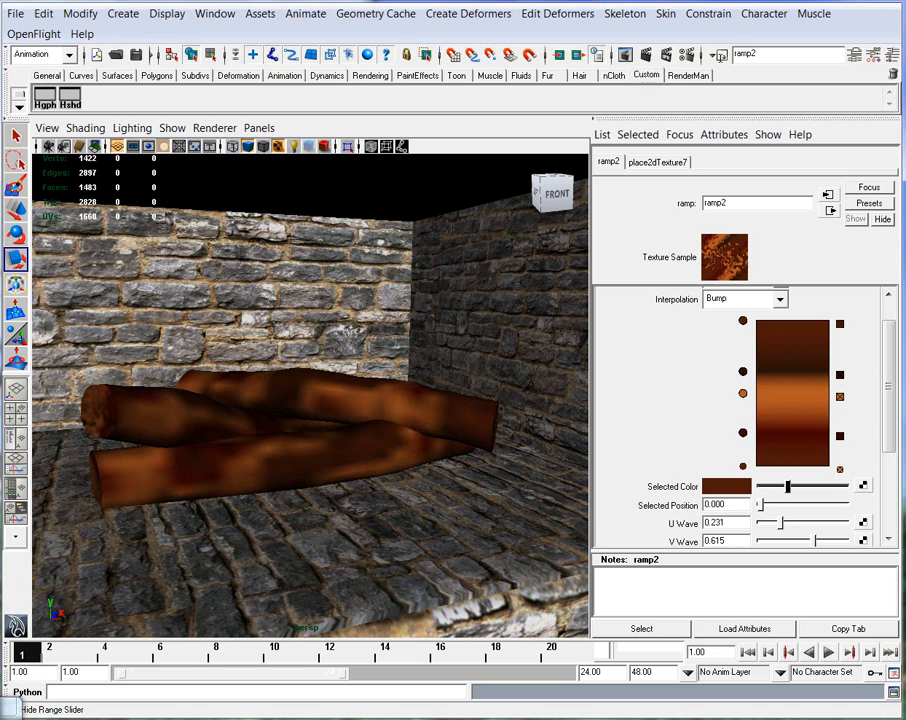
# Render a region over the log pile to check the ramp colors, and delete the ramp's orange entry
pyautogui.click(9, 708)
pyautogui.moveTo(299, 365); pyautogui.dragTo(621, 497)
pyautogui.click(840, 398)
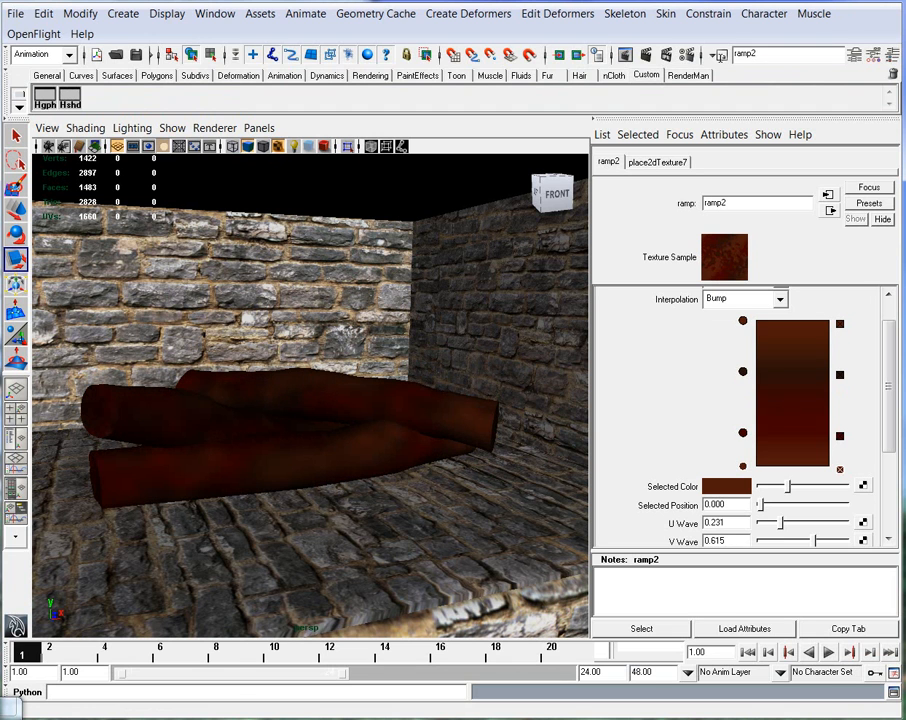
# Render a wider region over the middle of the logs to check the darker ramp, and minimize the render view
pyautogui.click(10, 711)
pyautogui.moveTo(313, 371); pyautogui.dragTo(712, 529)
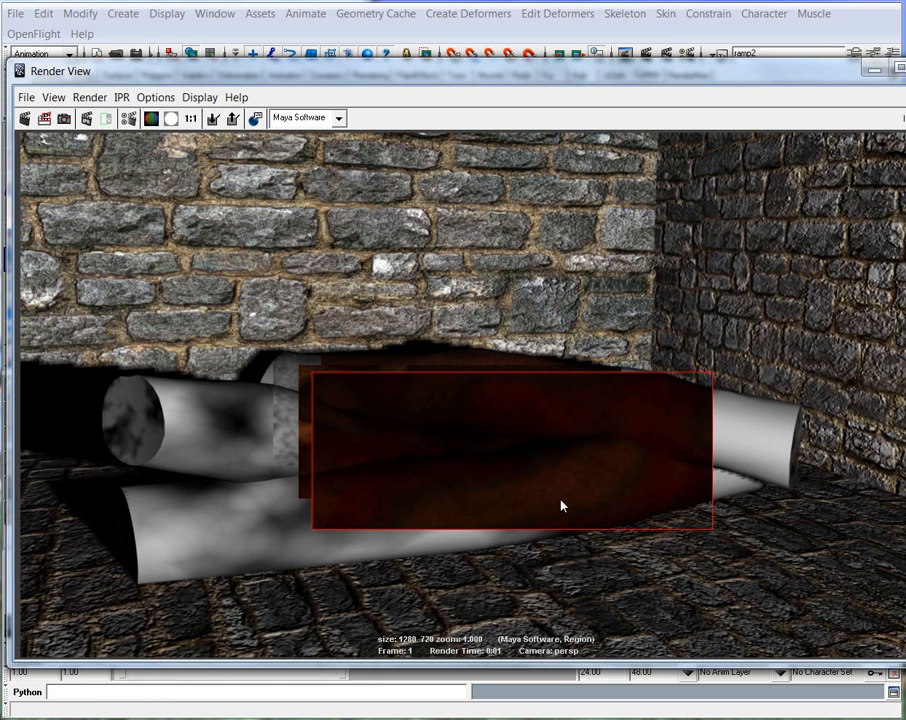
pyautogui.click(873, 69)
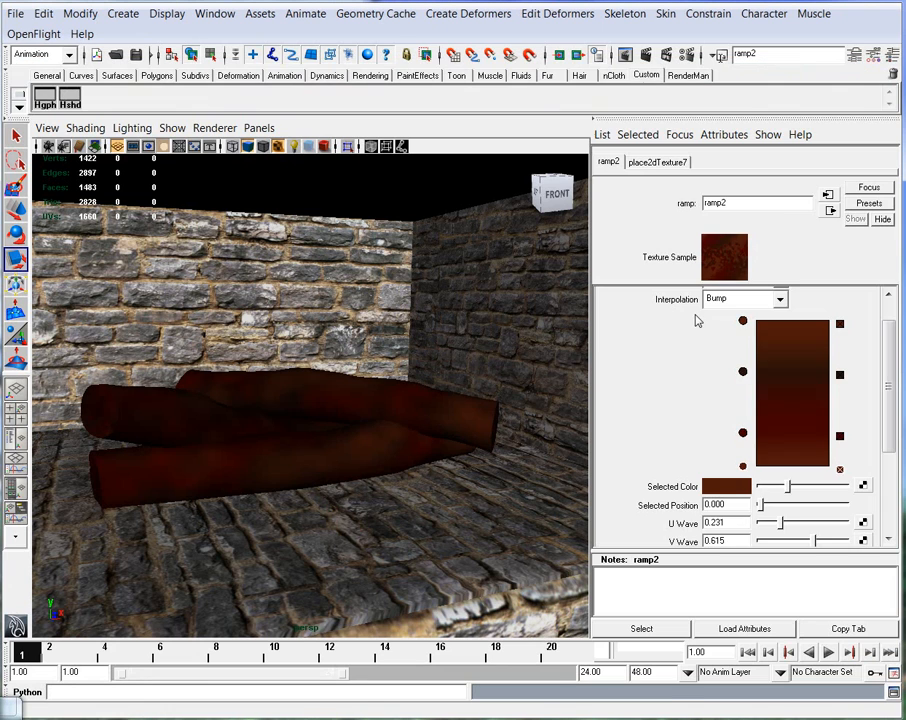
# Go up to the logs' lambert3 material and graph its shading network in the Hypershade beside the attributes
pyautogui.click(830, 211)
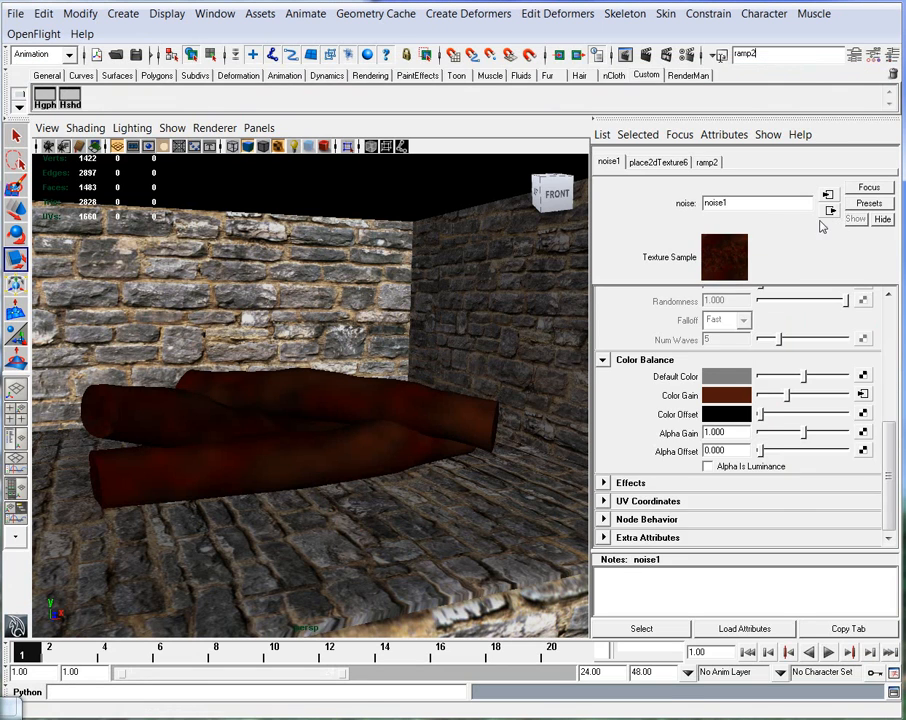
pyautogui.click(829, 211)
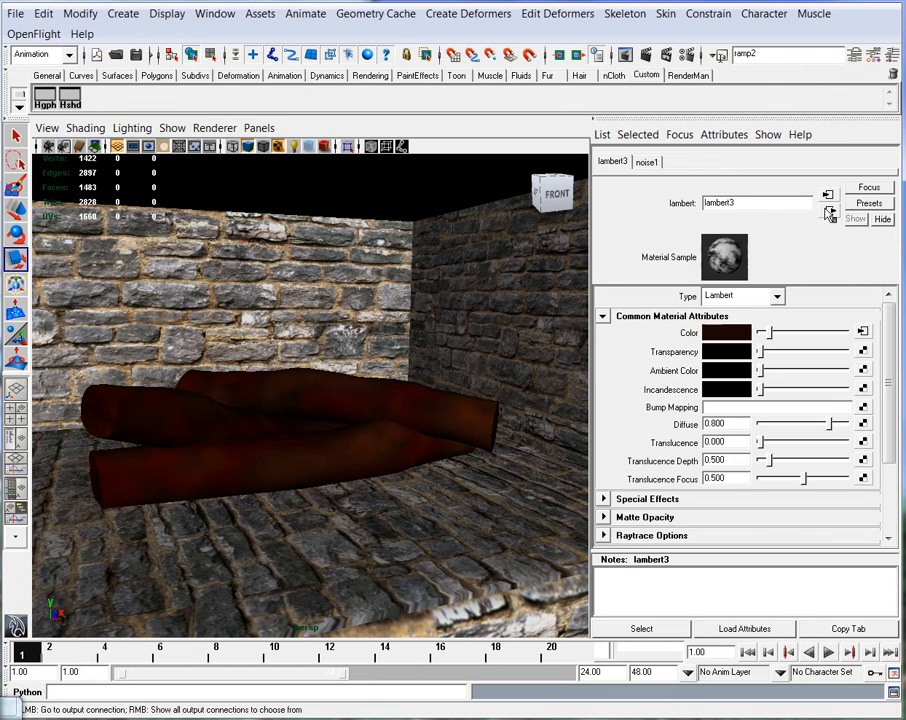
pyautogui.click(70, 97)
pyautogui.moveTo(577, 74); pyautogui.dragTo(348, 37)
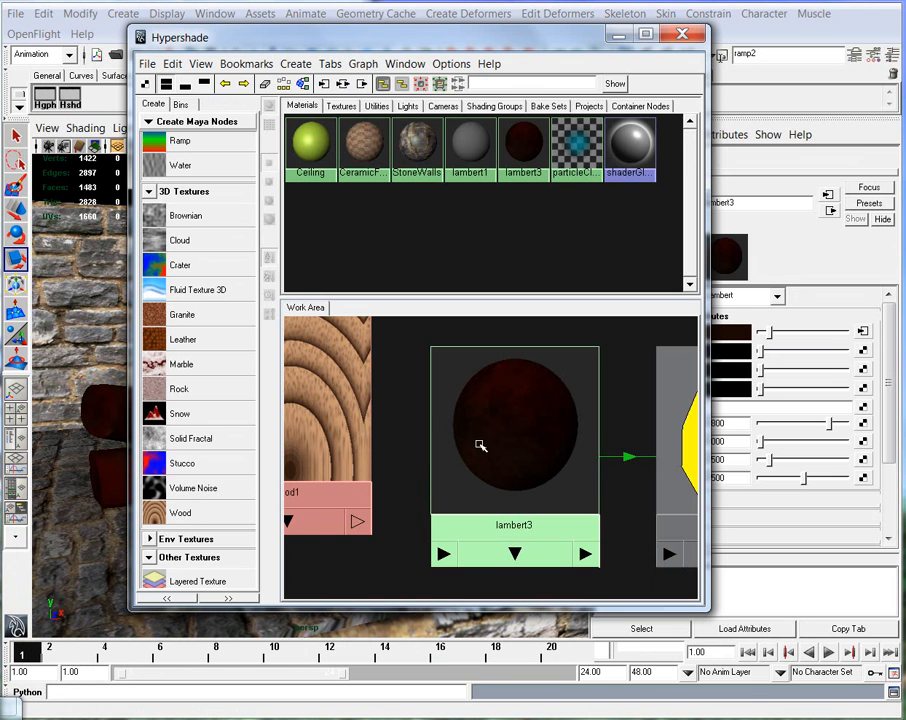
pyautogui.click(520, 441)
pyautogui.click(420, 84)
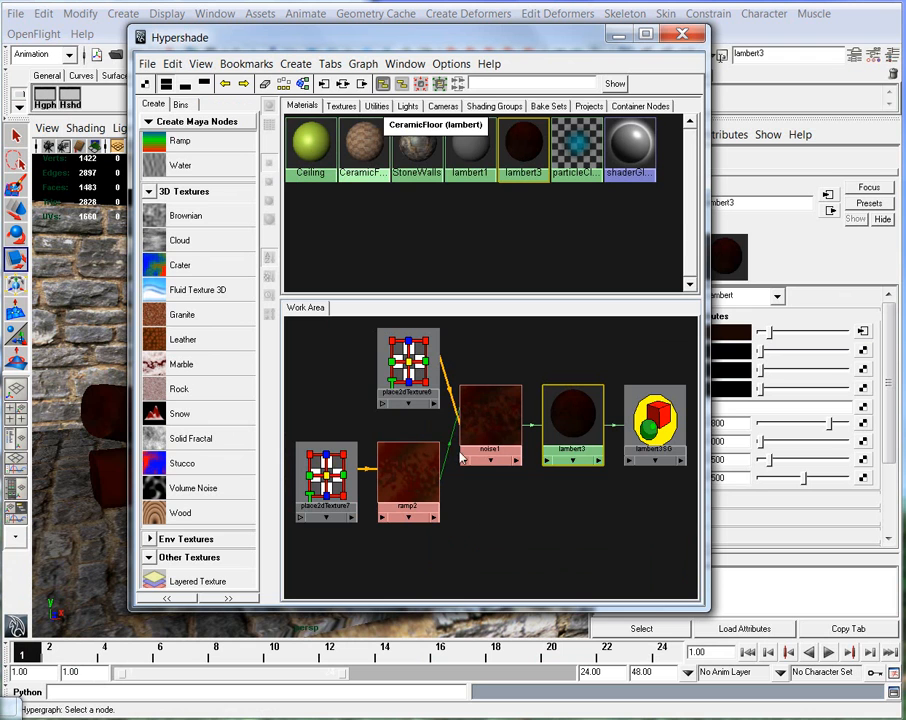
pyautogui.moveTo(496, 35); pyautogui.dragTo(385, 17)
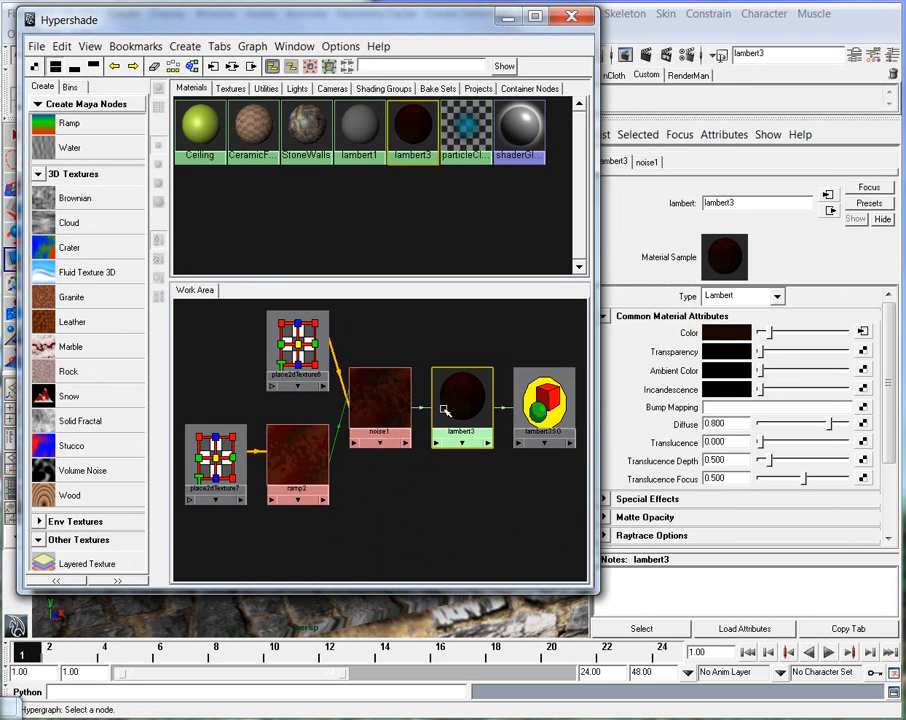
# Map a Fractal texture to lambert3's Bump Mapping and place the new bump node below the lambert3 node
pyautogui.click(863, 409)
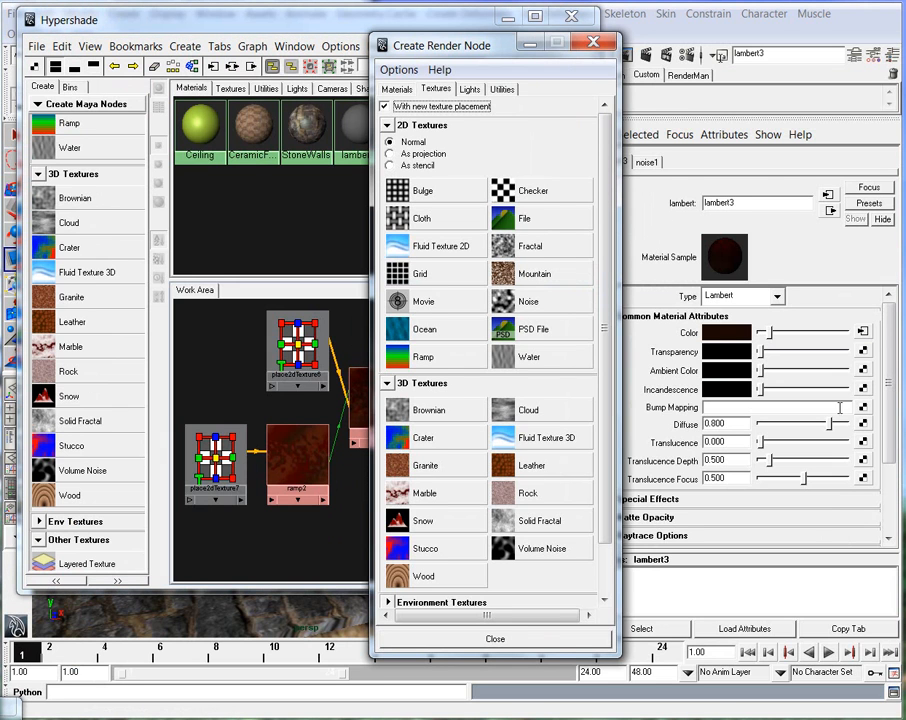
pyautogui.click(534, 247)
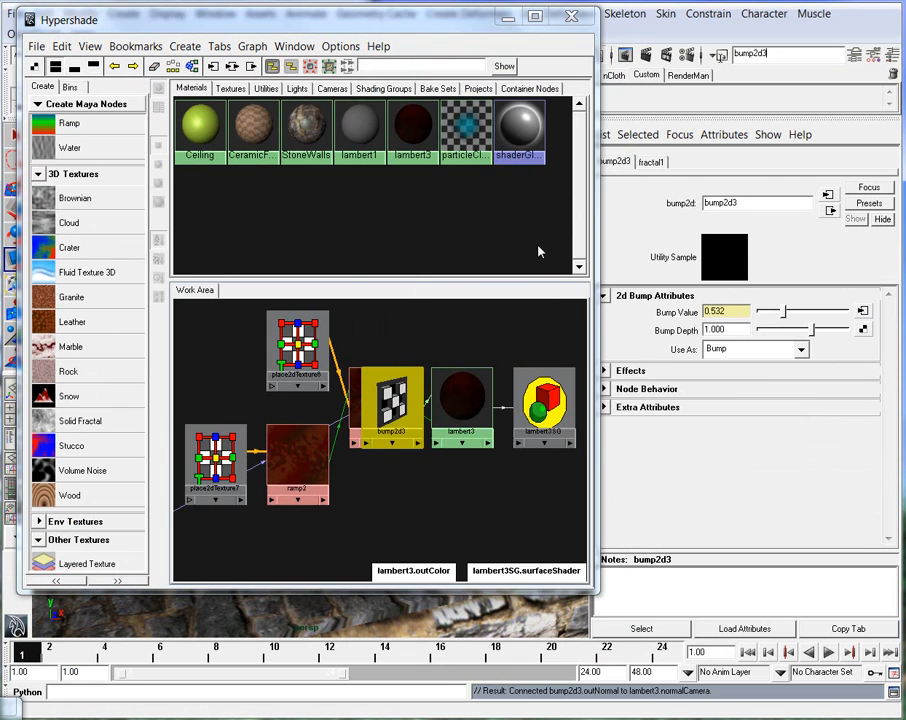
pyautogui.moveTo(402, 378); pyautogui.dragTo(423, 495)
pyautogui.keyDown('alt'); pyautogui.moveTo(385, 479); pyautogui.dragTo(425, 431, button='middle'); pyautogui.keyUp('alt')
pyautogui.scroll(-2, 425, 431)
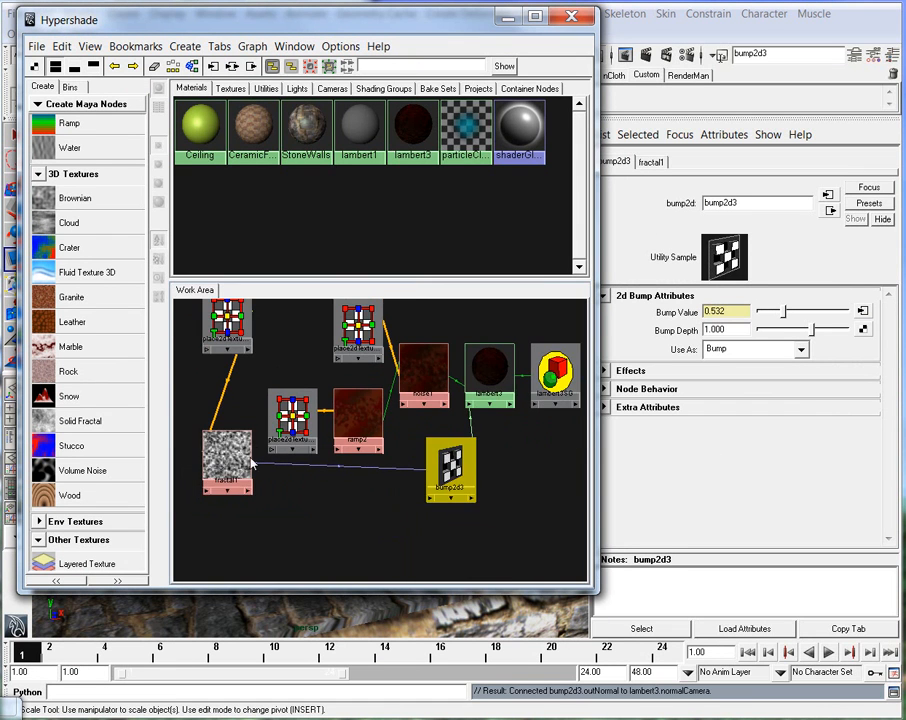
# Set the Bump Depth of the logs' fractal bump to 0.3
pyautogui.moveTo(812, 335); pyautogui.dragTo(808, 337)
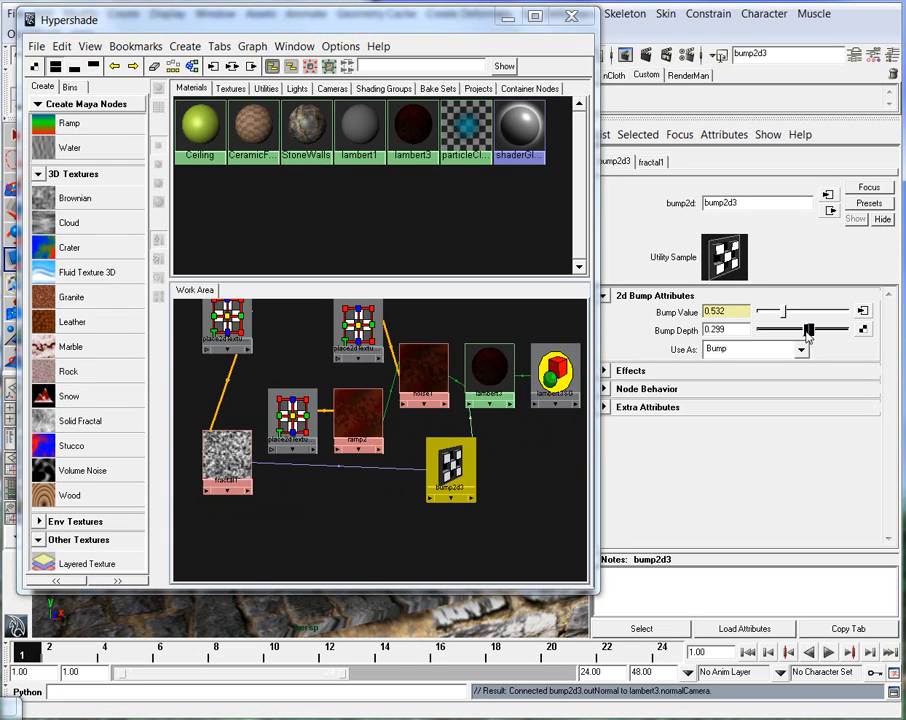
pyautogui.doubleClick(713, 330)
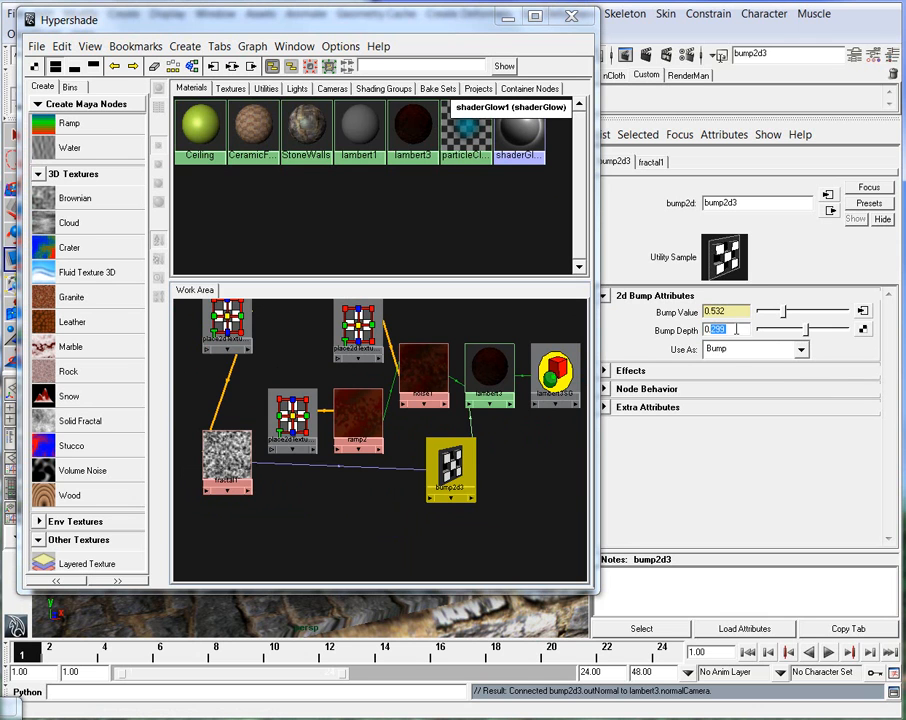
pyautogui.write('3')
pyautogui.press('Return')
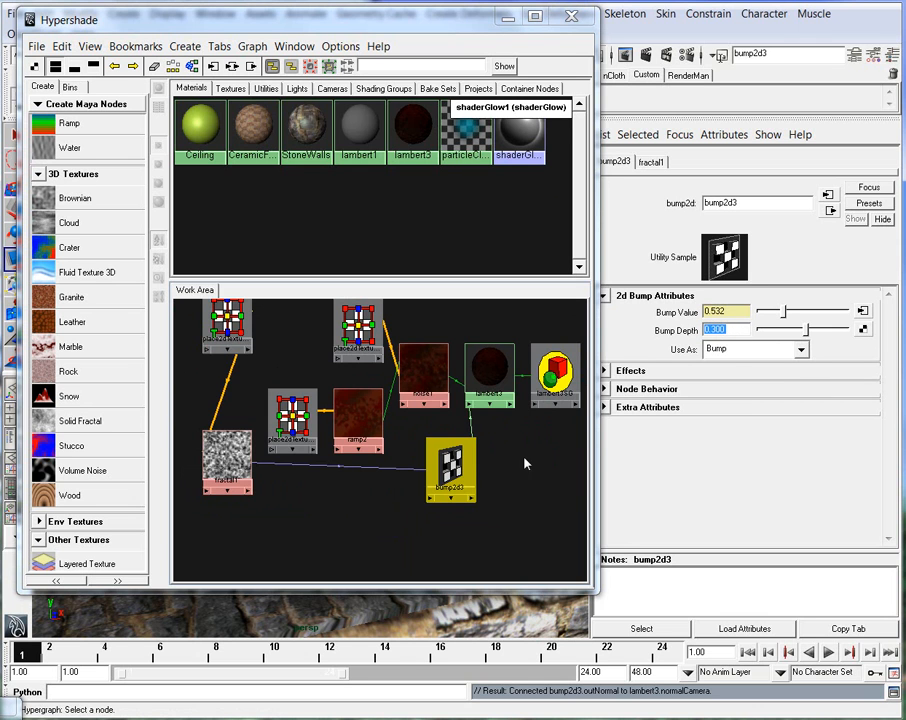
# Minimize the Hypershade and render regions covering most of the log pile to check the fractal bump
pyautogui.click(502, 21)
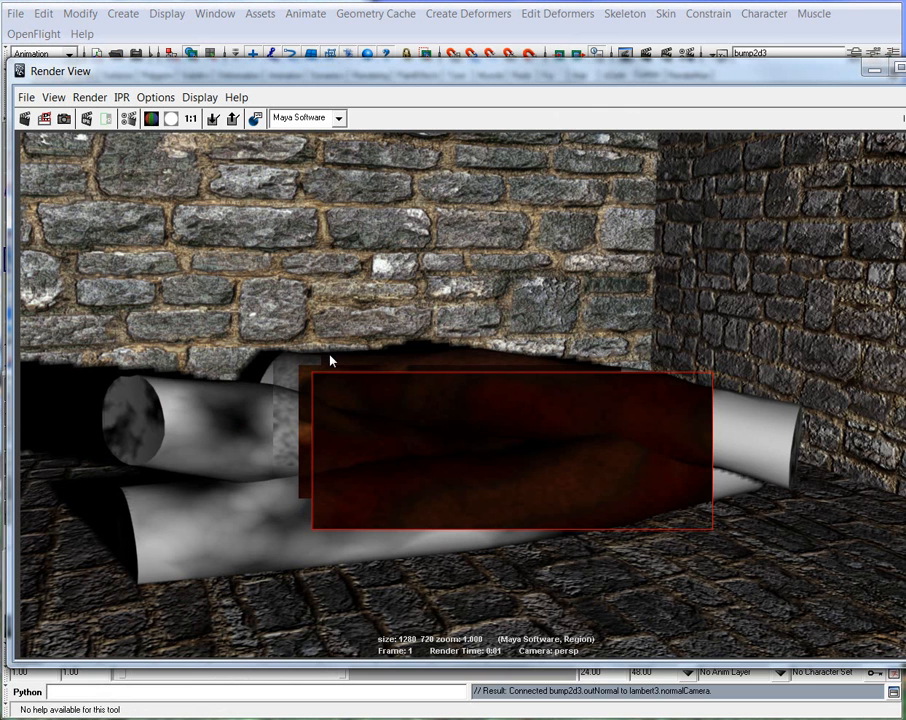
pyautogui.moveTo(330, 357); pyautogui.dragTo(607, 523)
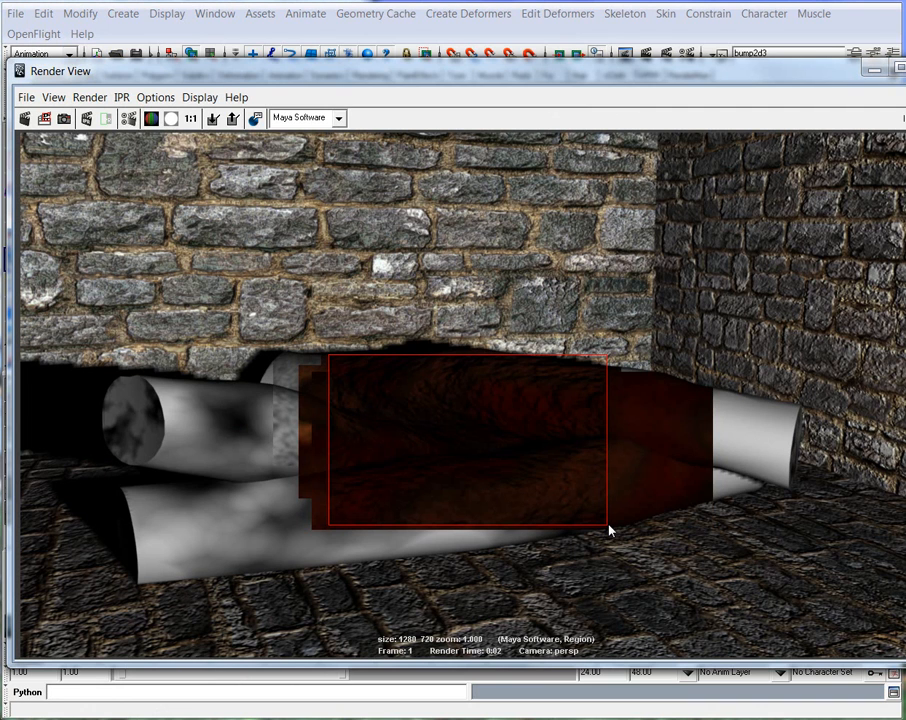
pyautogui.moveTo(827, 530); pyautogui.dragTo(33, 326)
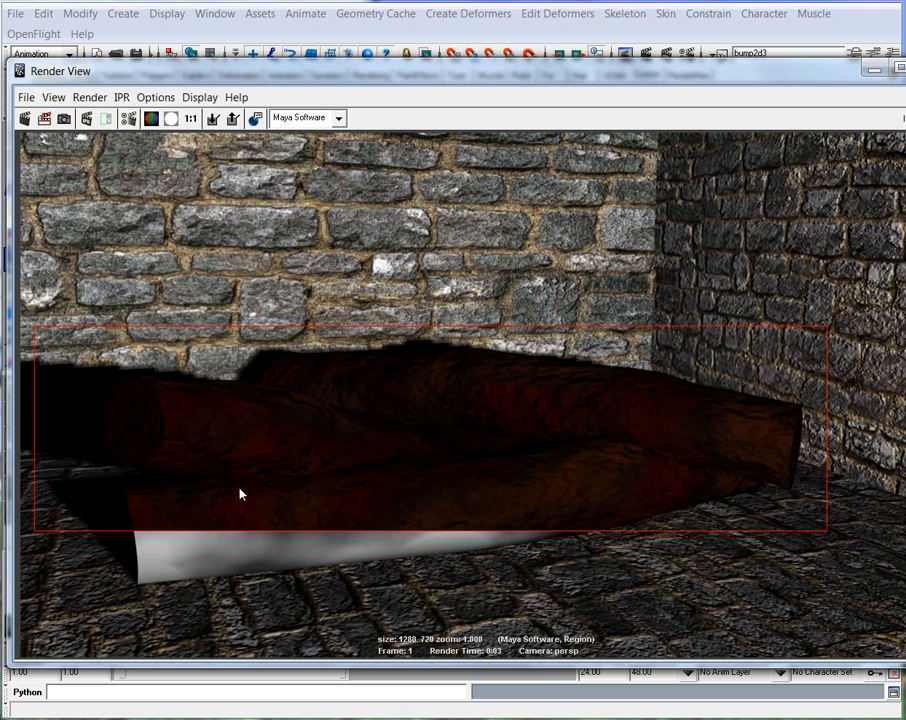
# Examine the fractal bump on the rendered logs up close and compare it with the logs in the viewport
pyautogui.scroll(3, 269, 528)
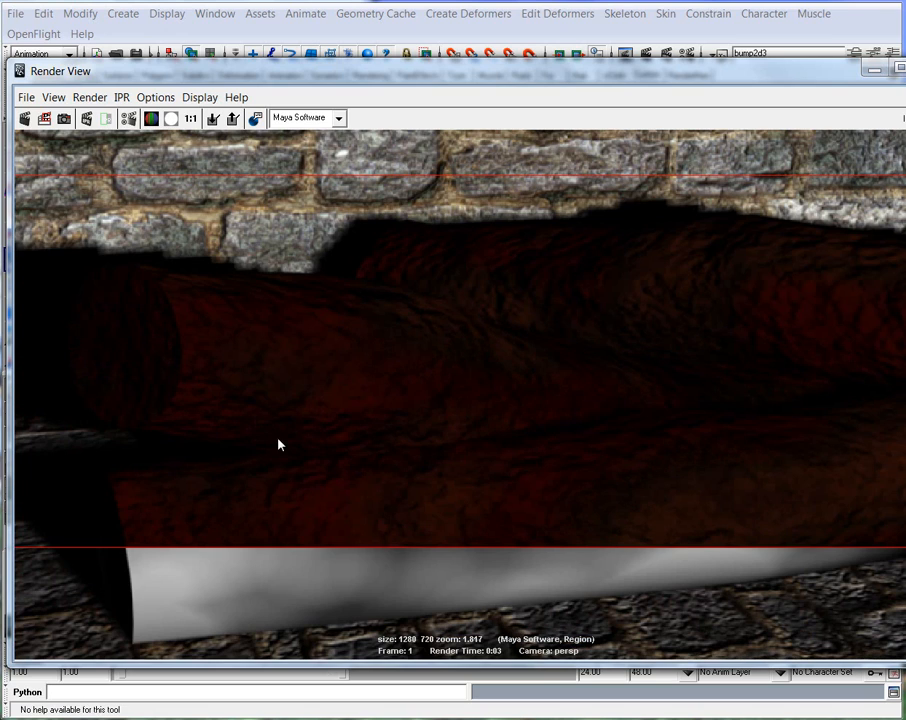
pyautogui.scroll(-3, 561, 494)
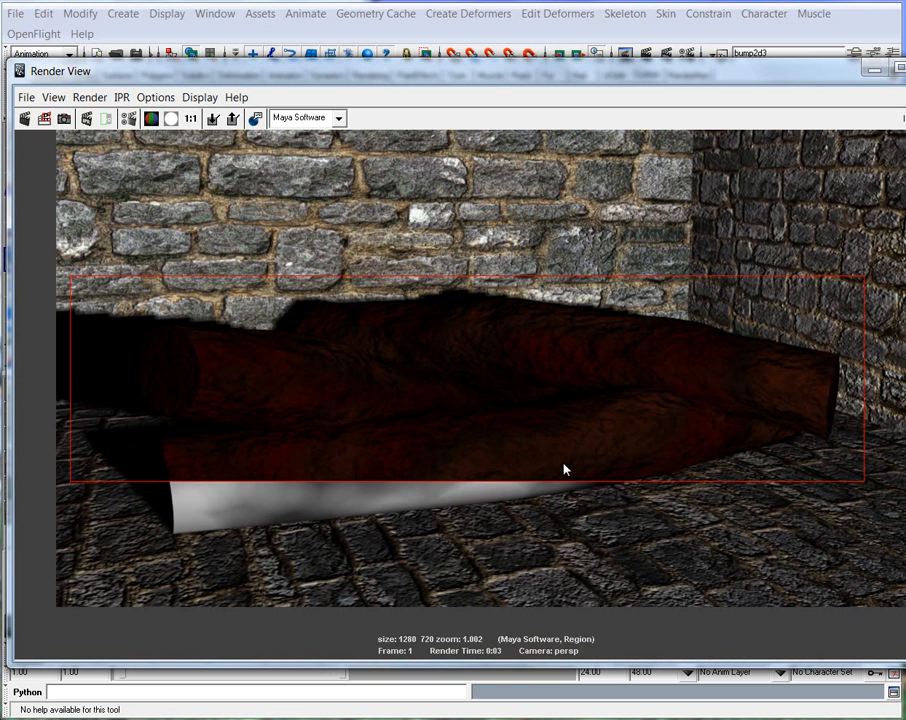
pyautogui.click(872, 73)
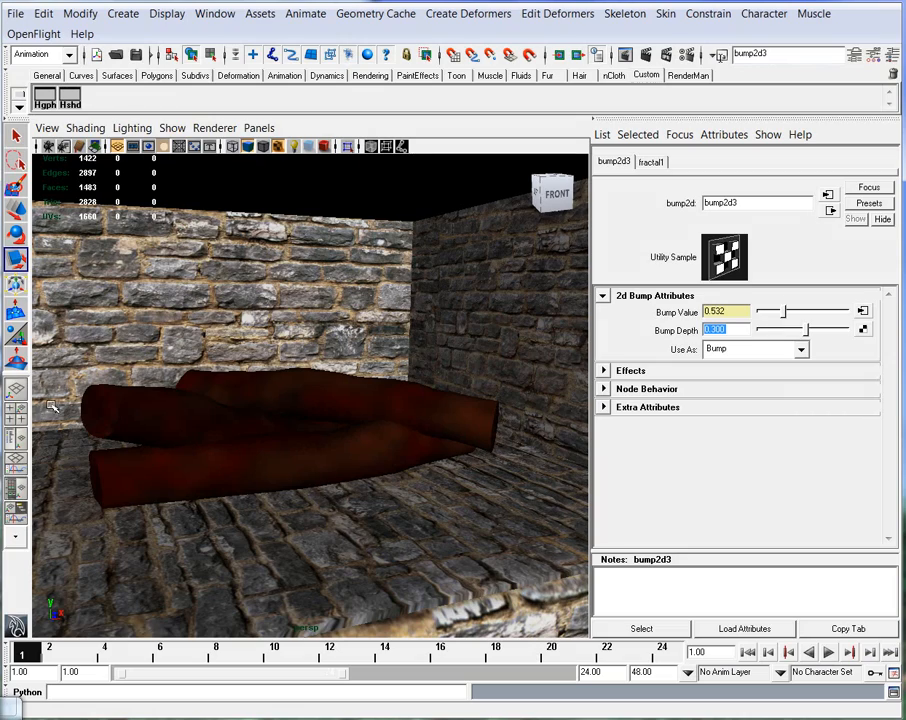
pyautogui.click(10, 709)
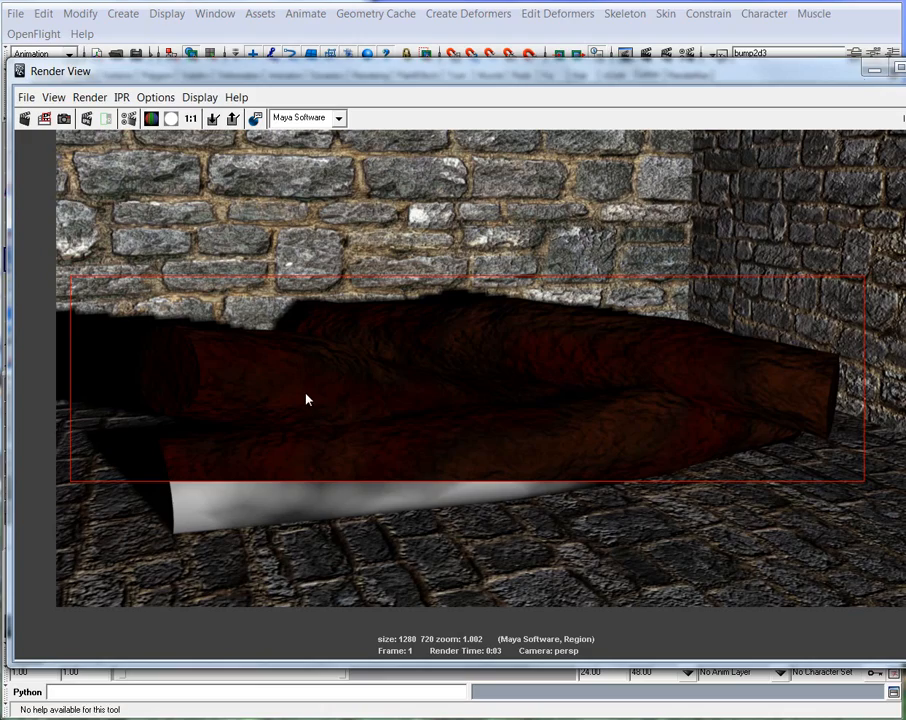
pyautogui.click(869, 75)
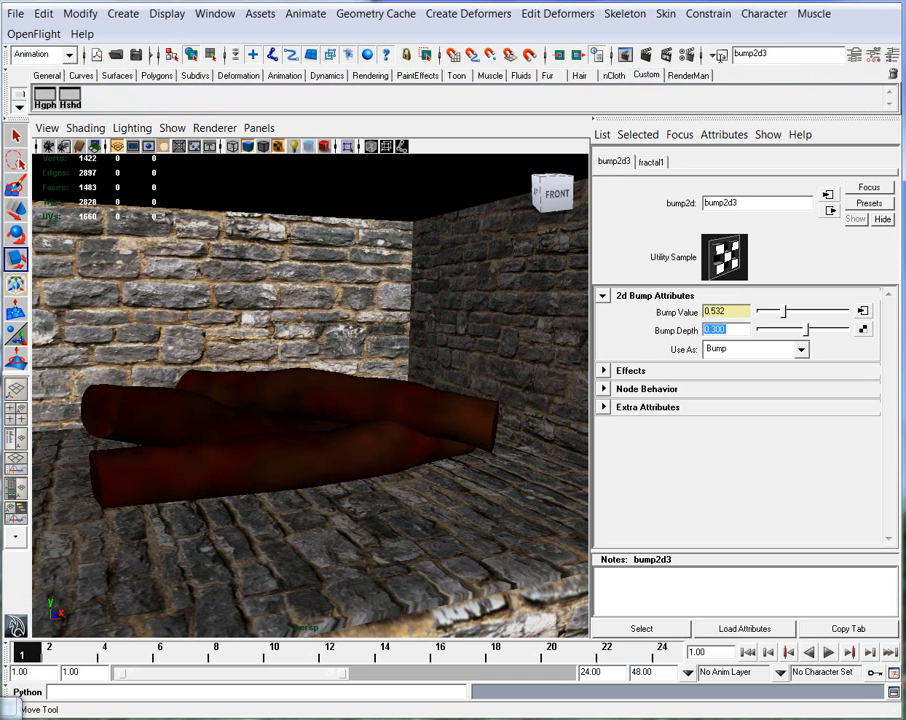
# Bring back the Hypershade, enlarge it and place the fractal1 node below ramp2, closer to the bump node
pyautogui.click(10, 709)
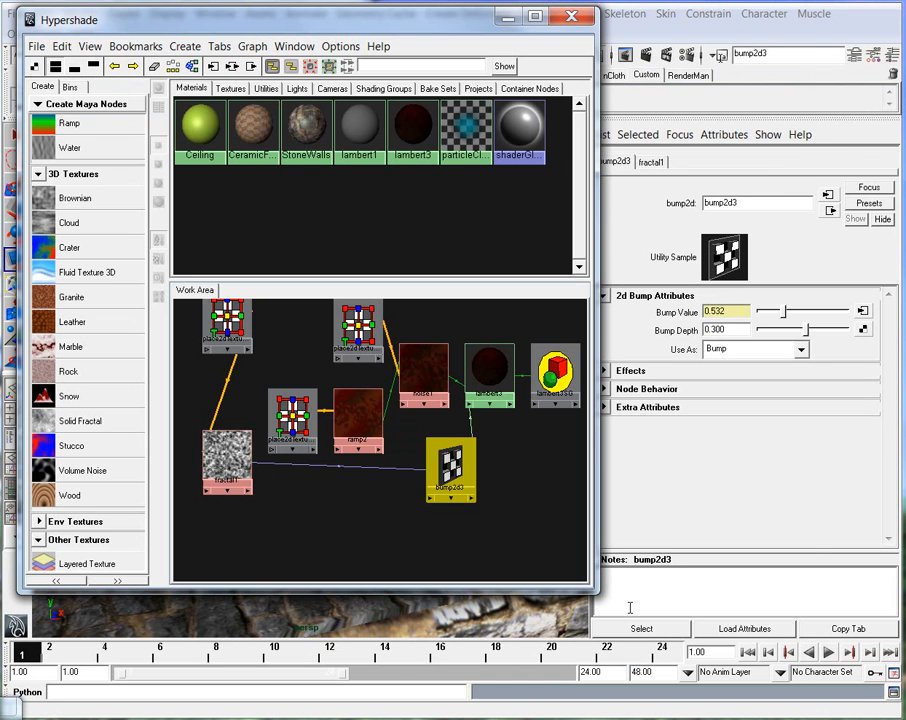
pyautogui.moveTo(595, 592); pyautogui.dragTo(812, 648)
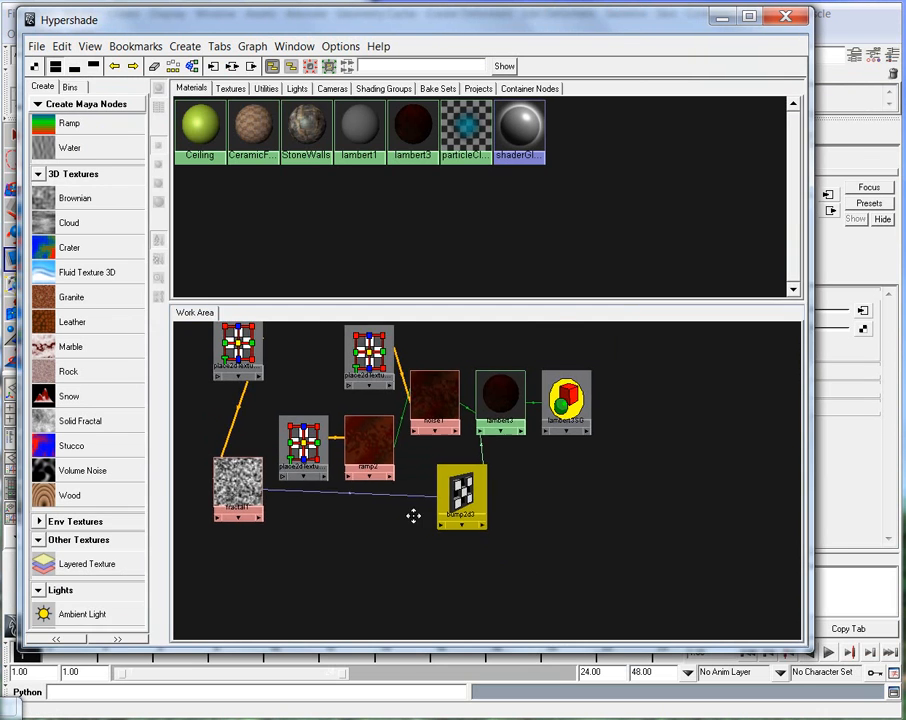
pyautogui.keyDown('alt'); pyautogui.moveTo(414, 518); pyautogui.dragTo(445, 555, button='middle'); pyautogui.keyUp('alt')
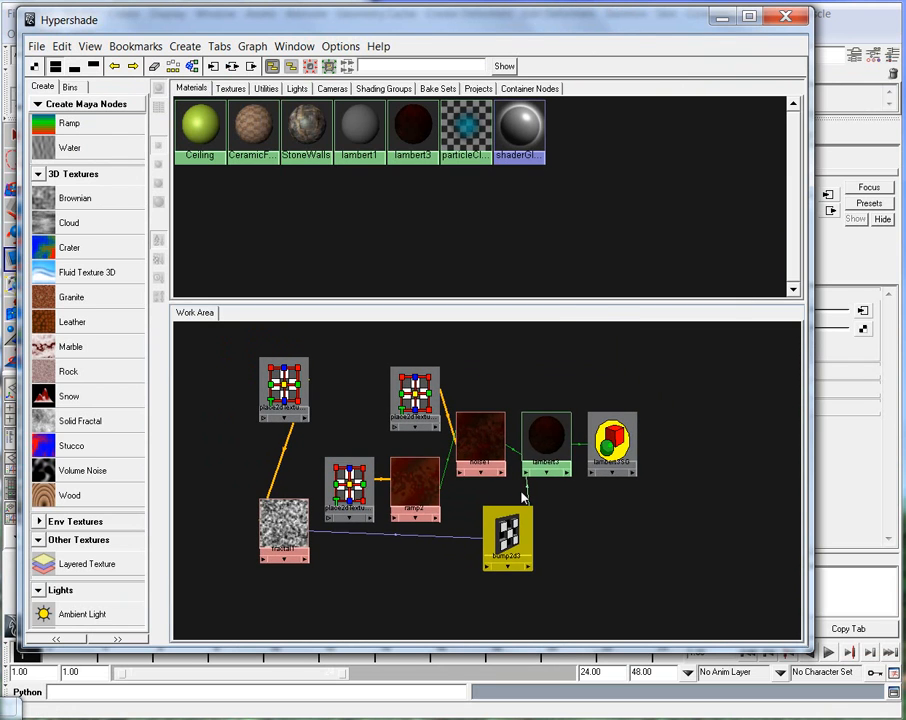
pyautogui.moveTo(290, 528); pyautogui.dragTo(378, 552)
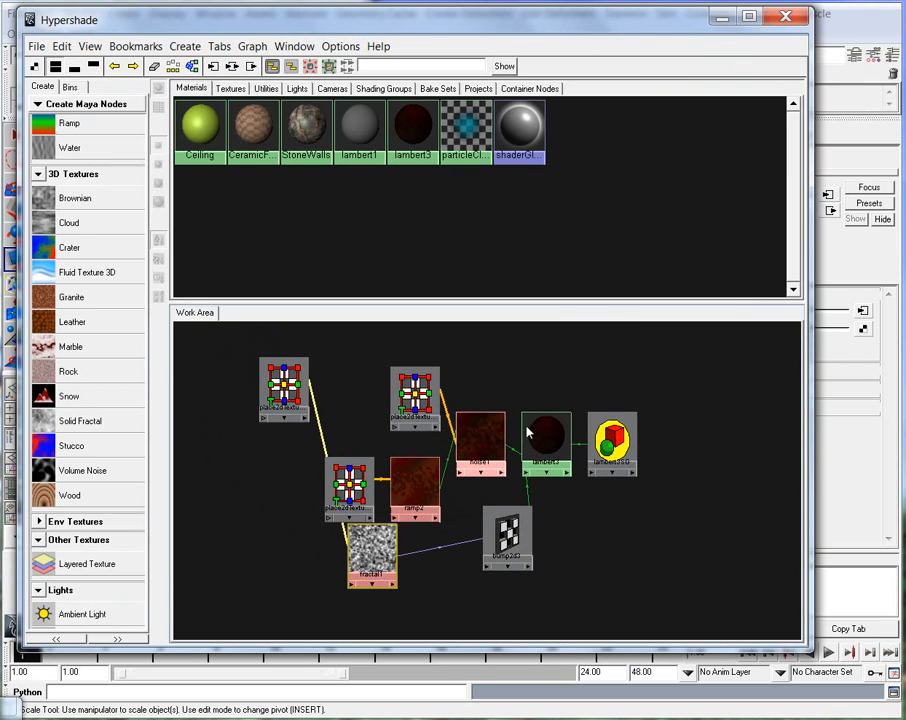
# Map a Fractal texture to the Incandescence of the logs' lambert3 material
pyautogui.click(530, 436)
pyautogui.moveTo(808, 463); pyautogui.dragTo(624, 466)
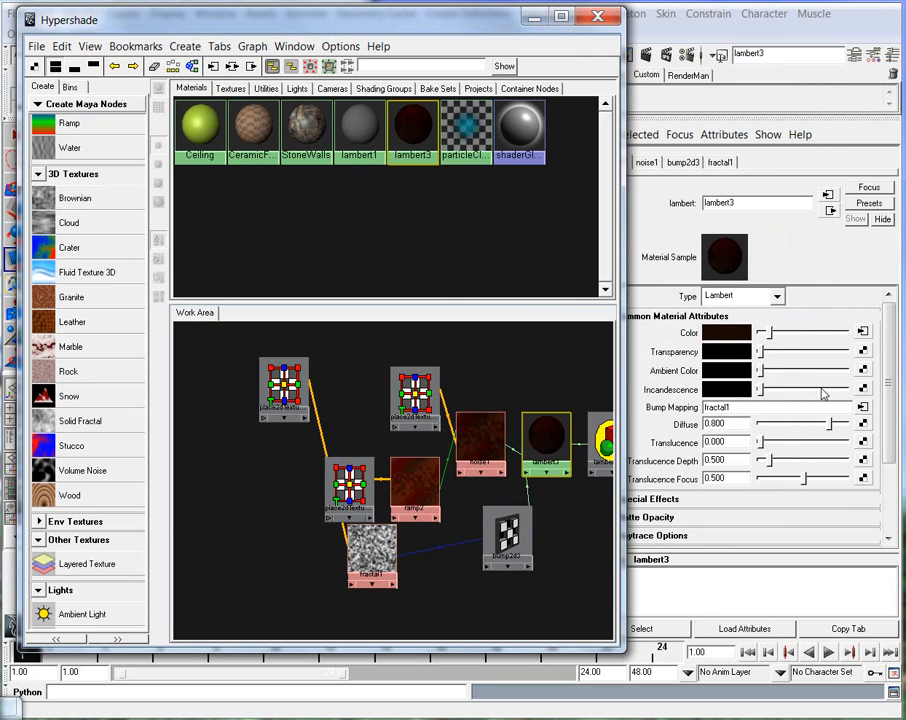
pyautogui.click(862, 389)
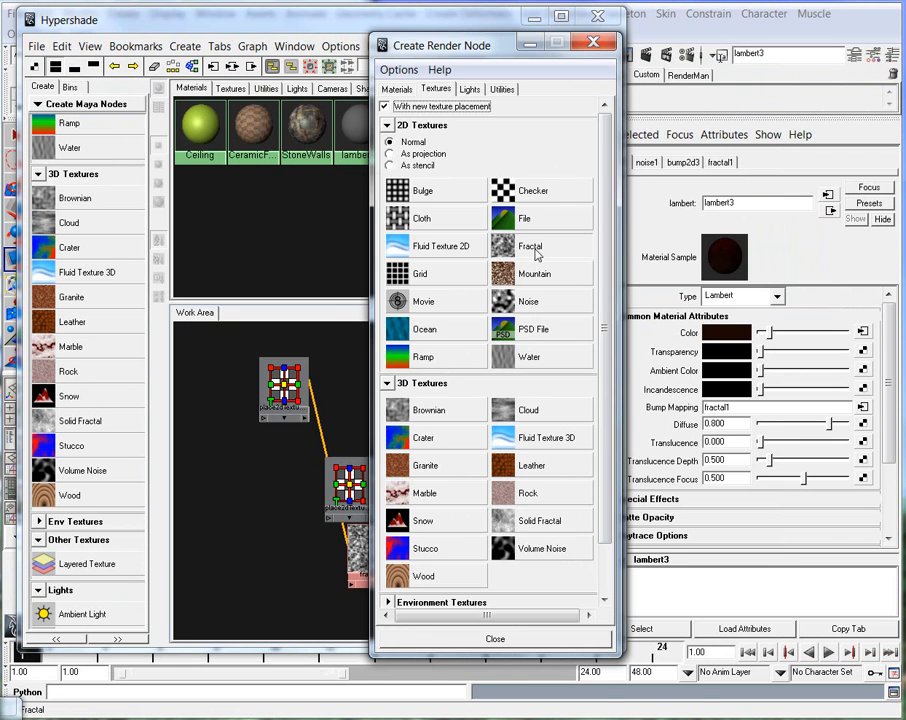
pyautogui.click(536, 256)
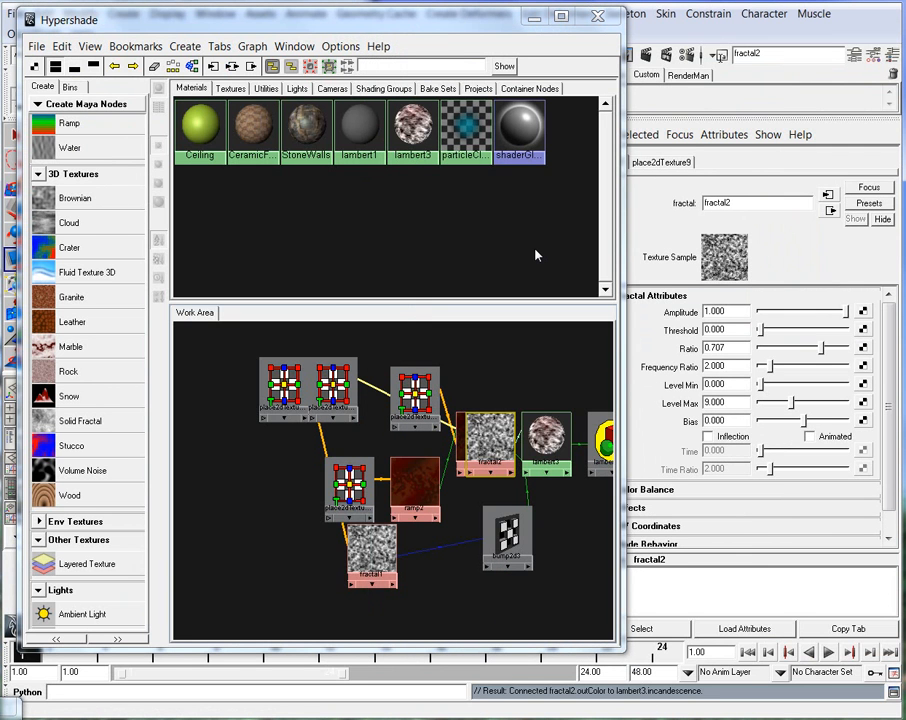
# Move the Hypershade out of the way and render a region over the middle of the logs to check the incandescence
pyautogui.moveTo(500, 18); pyautogui.dragTo(501, 588)
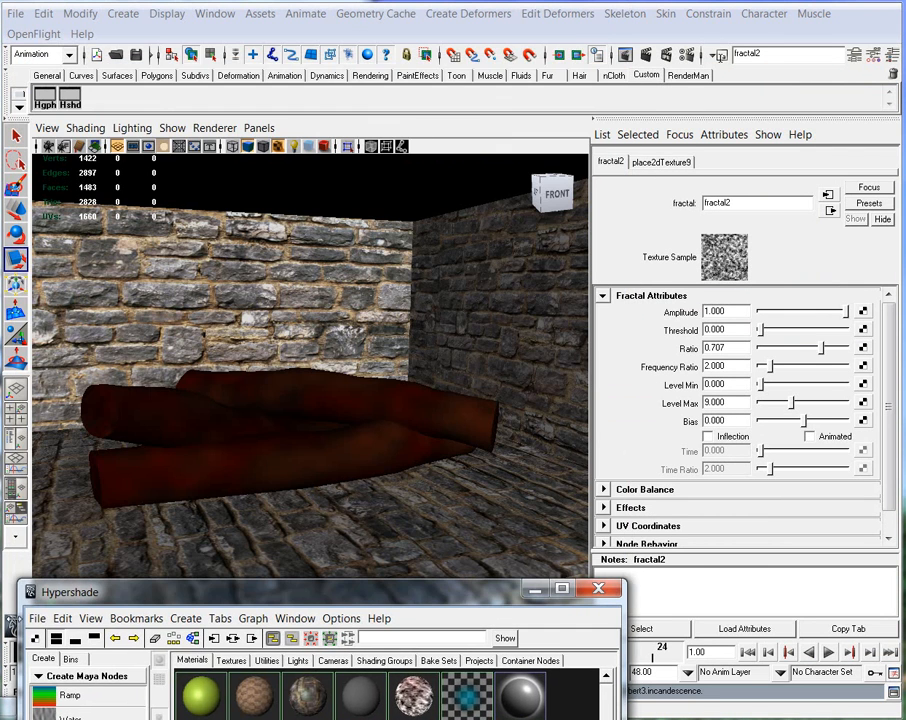
pyautogui.moveTo(301, 285); pyautogui.dragTo(696, 536)
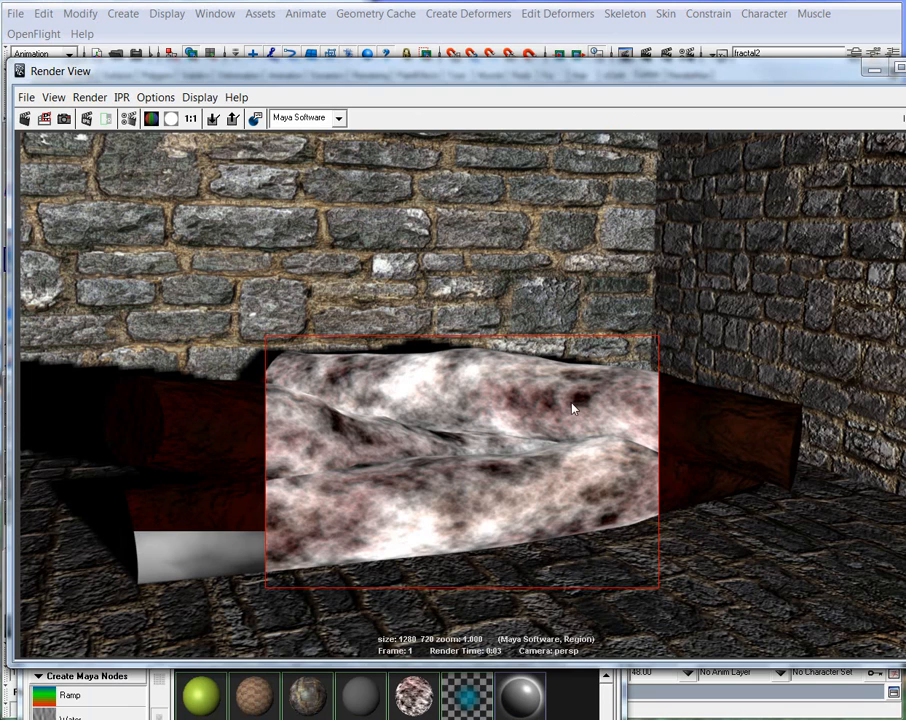
pyautogui.click(873, 70)
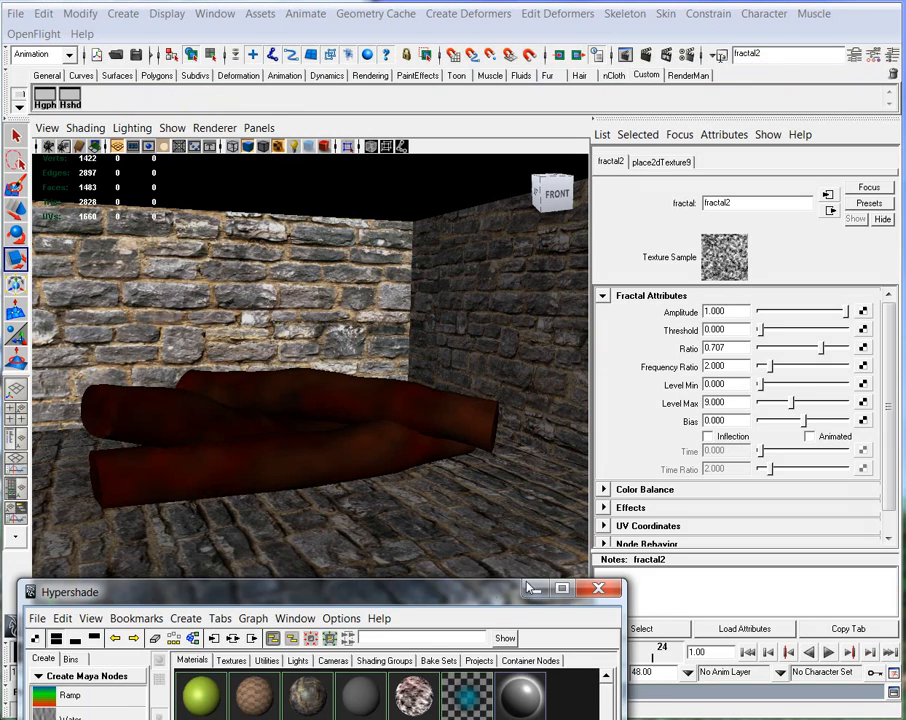
# Set fractal2's Threshold to 0.803, Ratio to 0.513, Frequency Ratio to 3, Level Max to 2.778 and Bias to 0.846, and re-render the logs region
pyautogui.moveTo(531, 588); pyautogui.dragTo(552, 538)
pyautogui.click(795, 313)
pyautogui.moveTo(795, 313); pyautogui.dragTo(836, 349)
pyautogui.moveTo(773, 331); pyautogui.dragTo(796, 370)
pyautogui.moveTo(786, 312); pyautogui.dragTo(848, 312)
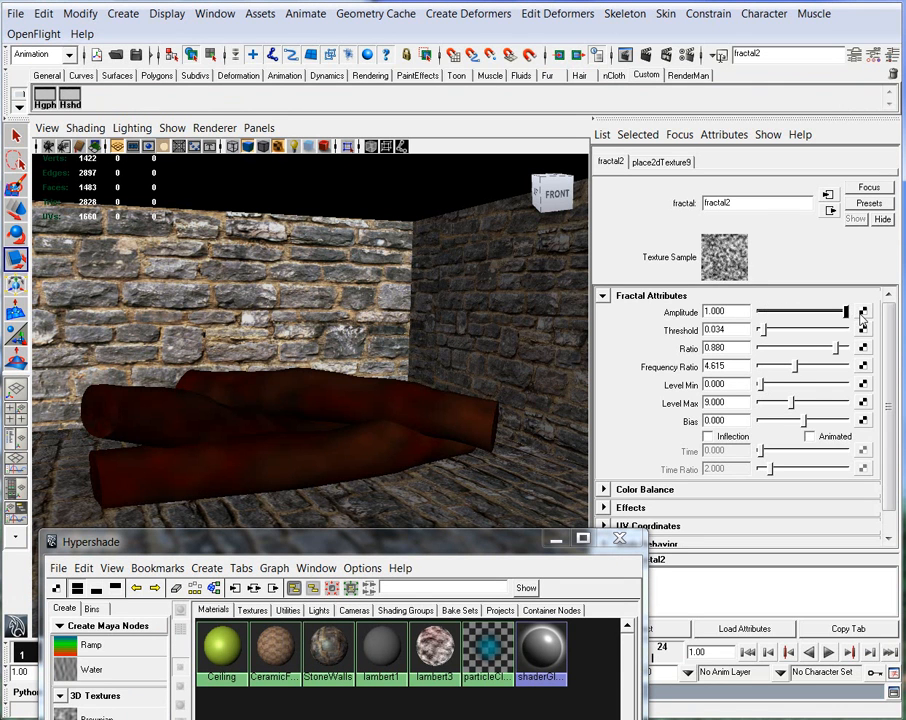
pyautogui.moveTo(766, 329); pyautogui.dragTo(843, 424)
pyautogui.scroll(-1, 873, 418)
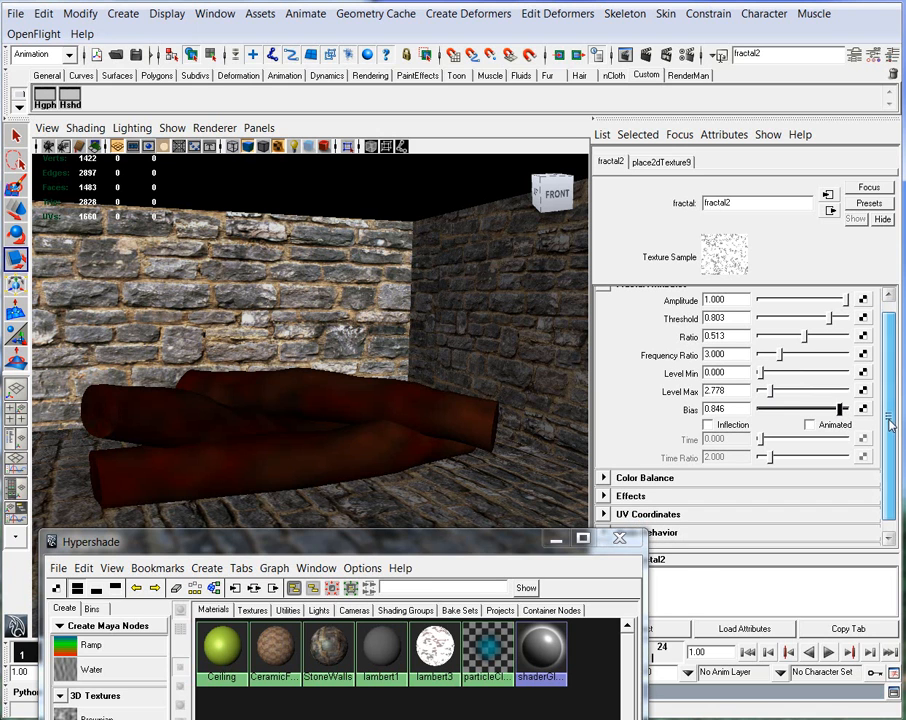
pyautogui.moveTo(460, 545); pyautogui.dragTo(509, 523)
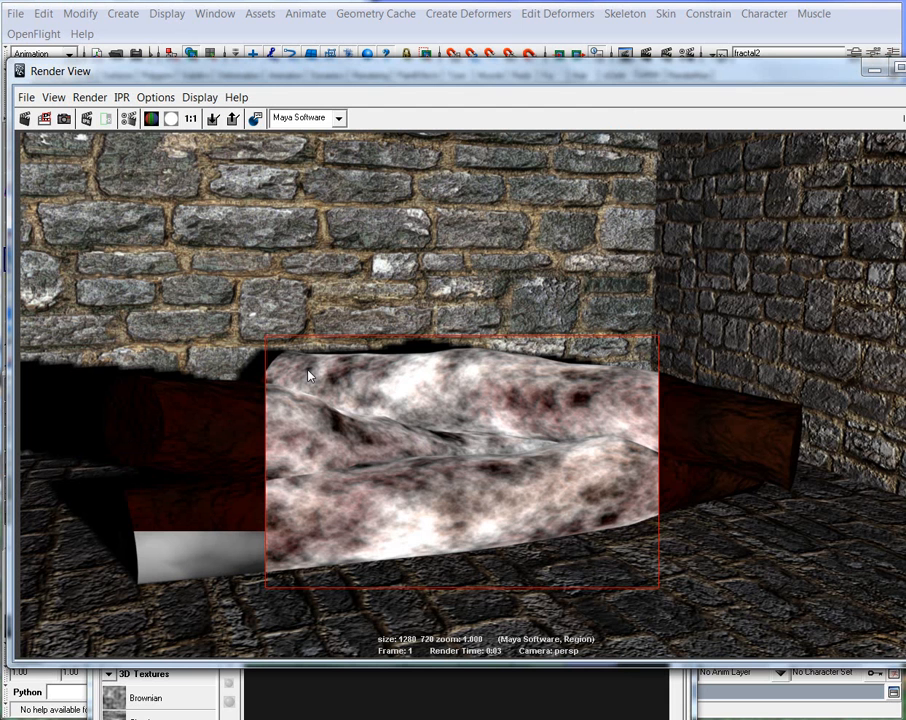
pyautogui.moveTo(277, 338); pyautogui.dragTo(648, 577)
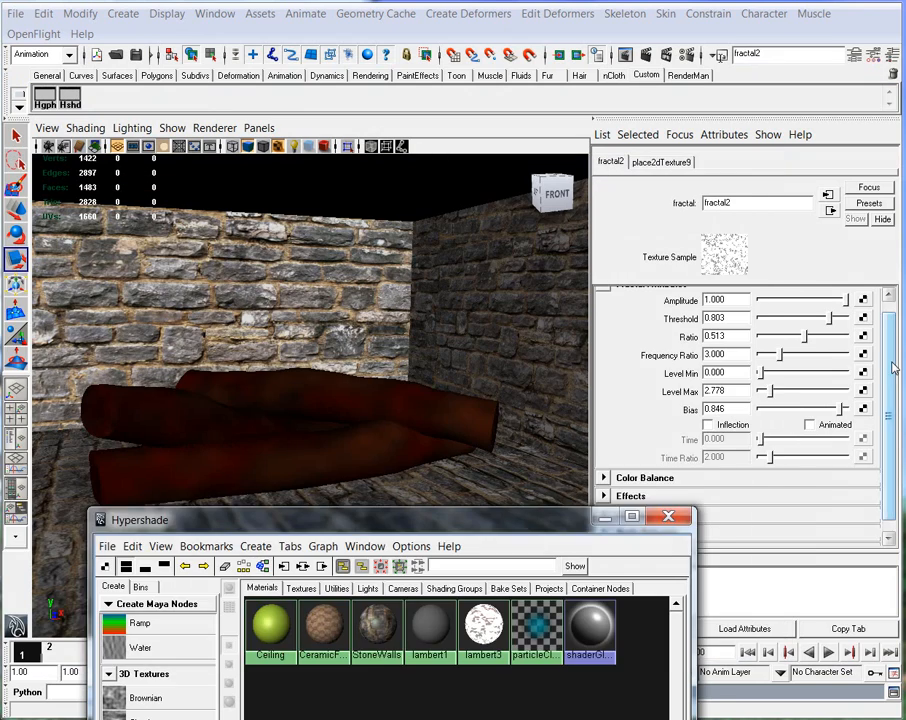
# Expand fractal2's Color Balance and Effects settings and enable Invert for the texture
pyautogui.scroll(-1, 888, 380)
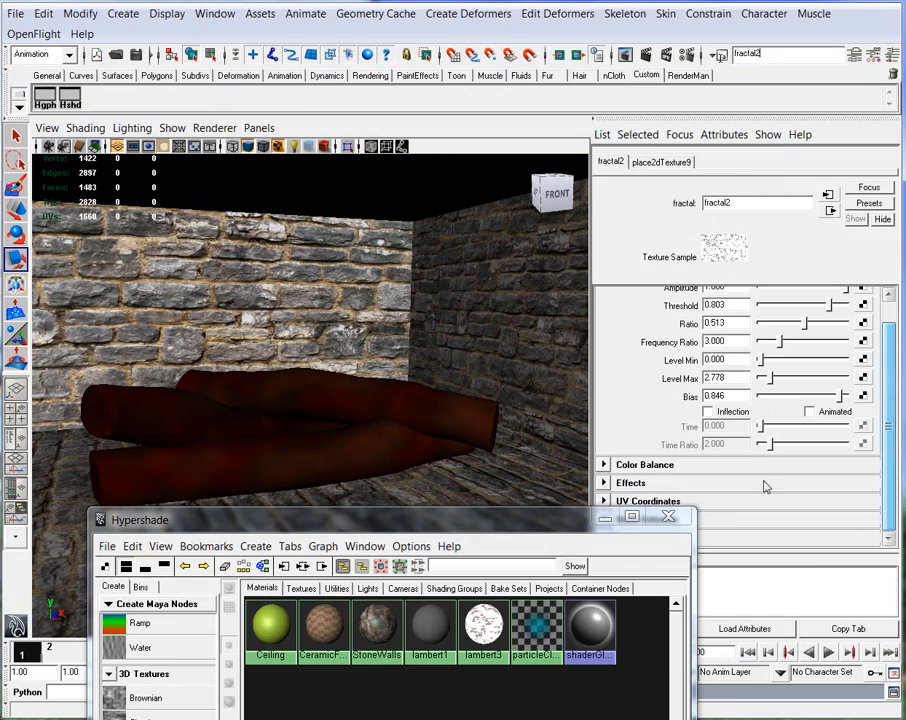
pyautogui.moveTo(557, 509); pyautogui.dragTo(394, 484)
pyautogui.click(603, 464)
pyautogui.scroll(-4, 888, 421)
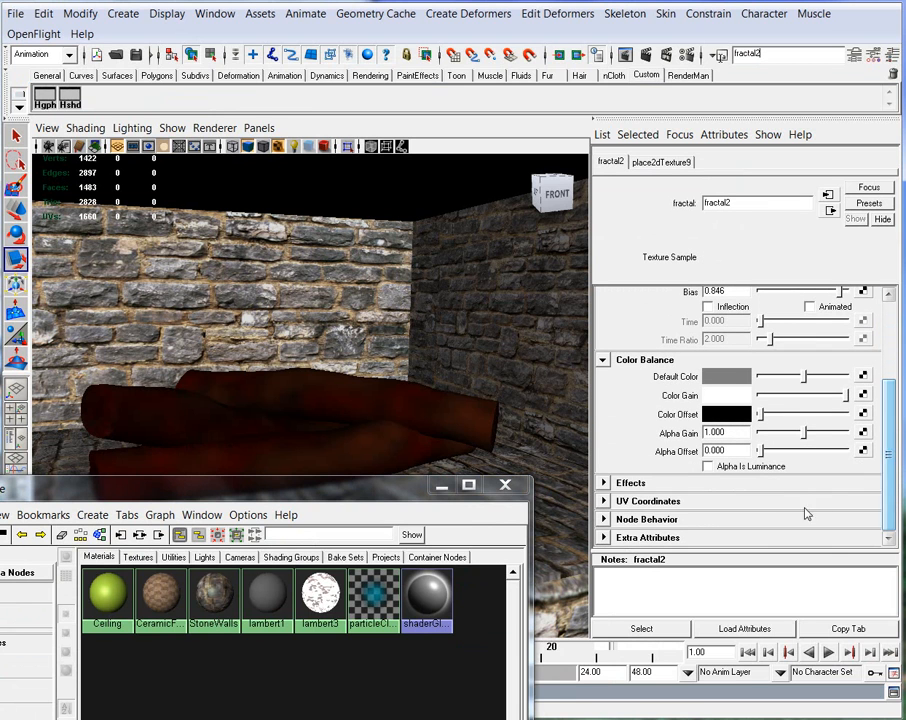
pyautogui.click(612, 484)
pyautogui.scroll(-2, 649, 442)
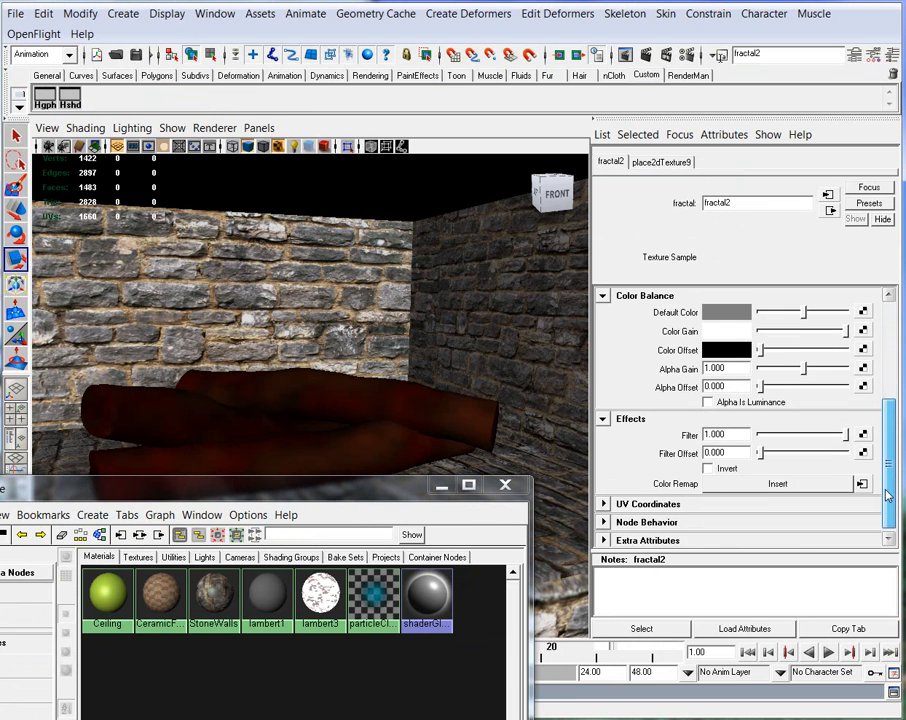
pyautogui.click(708, 466)
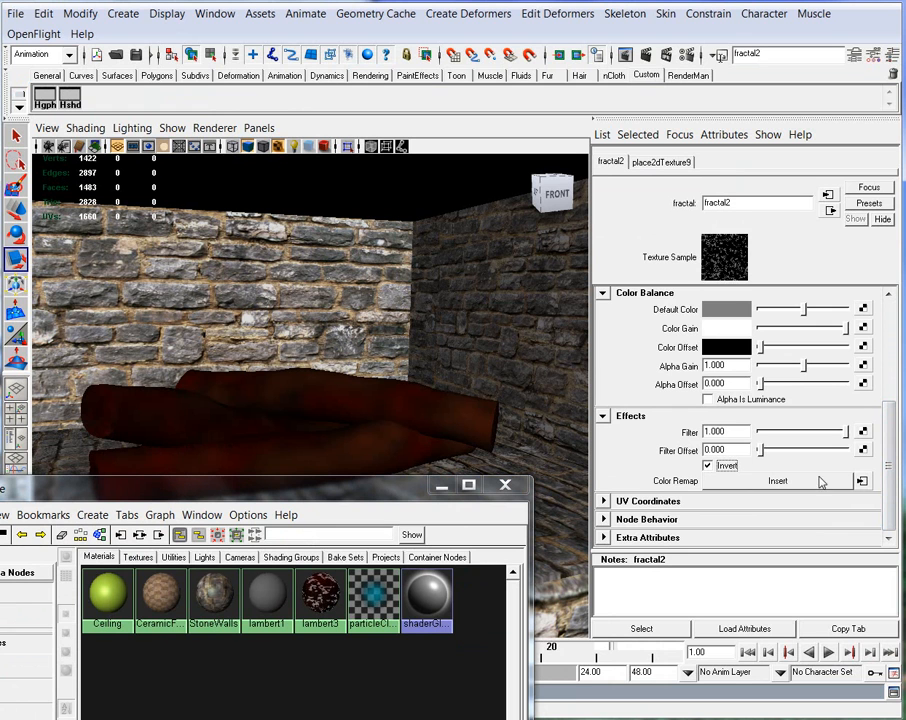
# Render a region over the log pile to check the inverted incandescence fractal
pyautogui.scroll(4, 703, 333)
pyautogui.moveTo(340, 488); pyautogui.dragTo(449, 410)
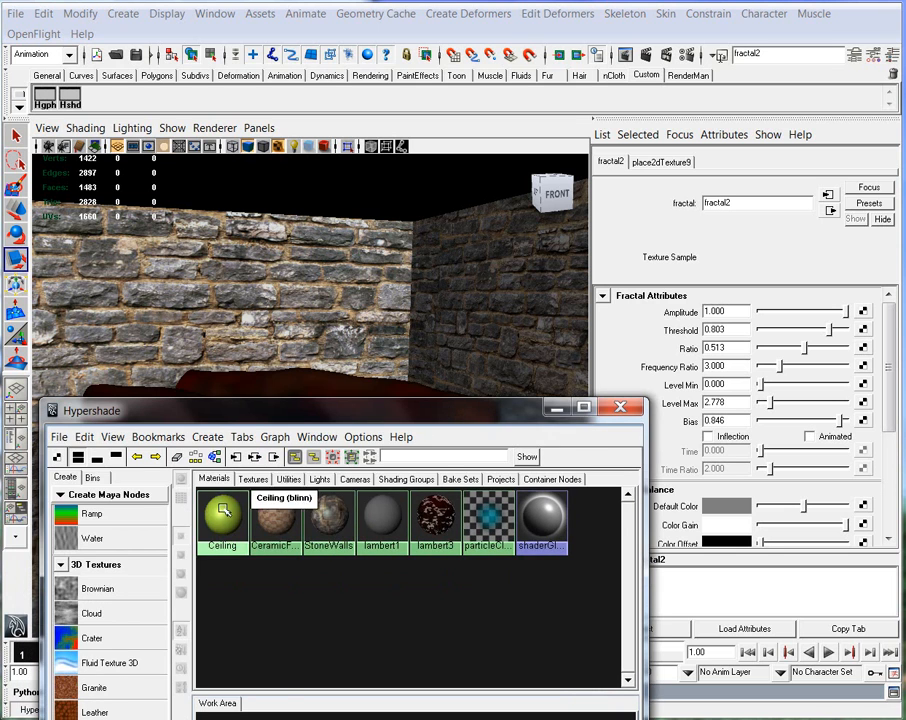
pyautogui.moveTo(251, 413); pyautogui.dragTo(371, 375)
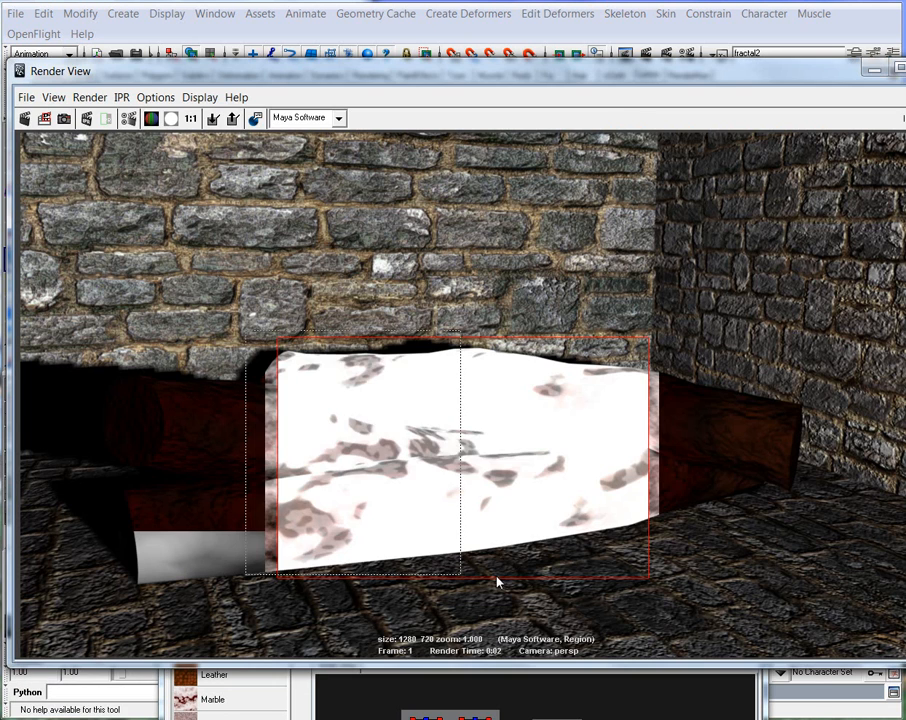
pyautogui.moveTo(497, 582); pyautogui.dragTo(549, 577)
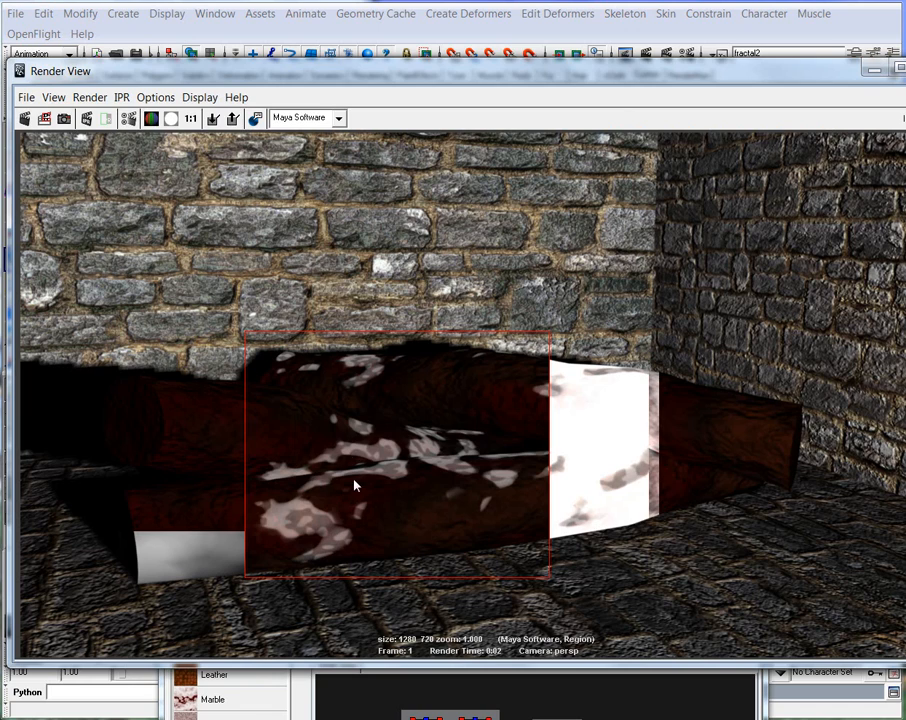
pyautogui.click(874, 70)
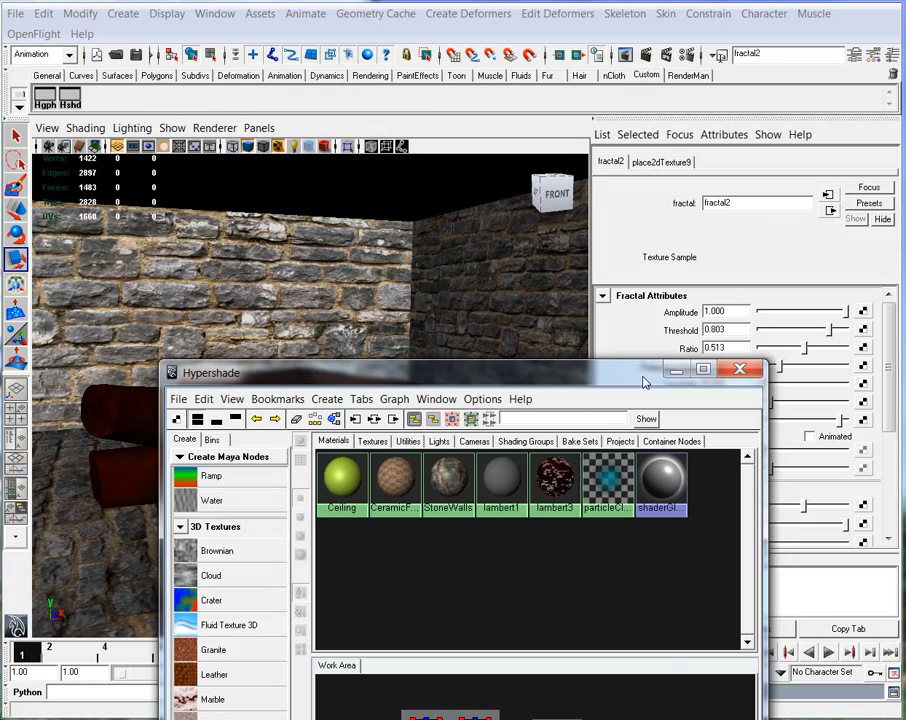
# Minimize the Hypershade, set fractal2's Color Gain to a bright orange-red and open the Render View to check the glow
pyautogui.click(673, 370)
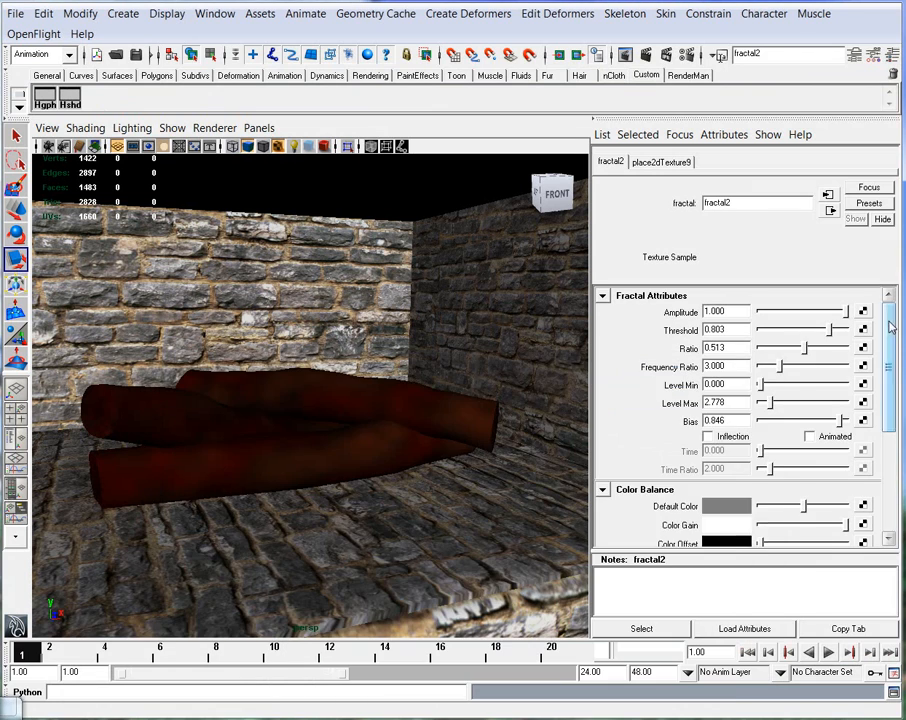
pyautogui.moveTo(891, 334); pyautogui.dragTo(891, 380)
pyautogui.click(725, 420)
pyautogui.moveTo(613, 208); pyautogui.dragTo(636, 203)
pyautogui.click(514, 432)
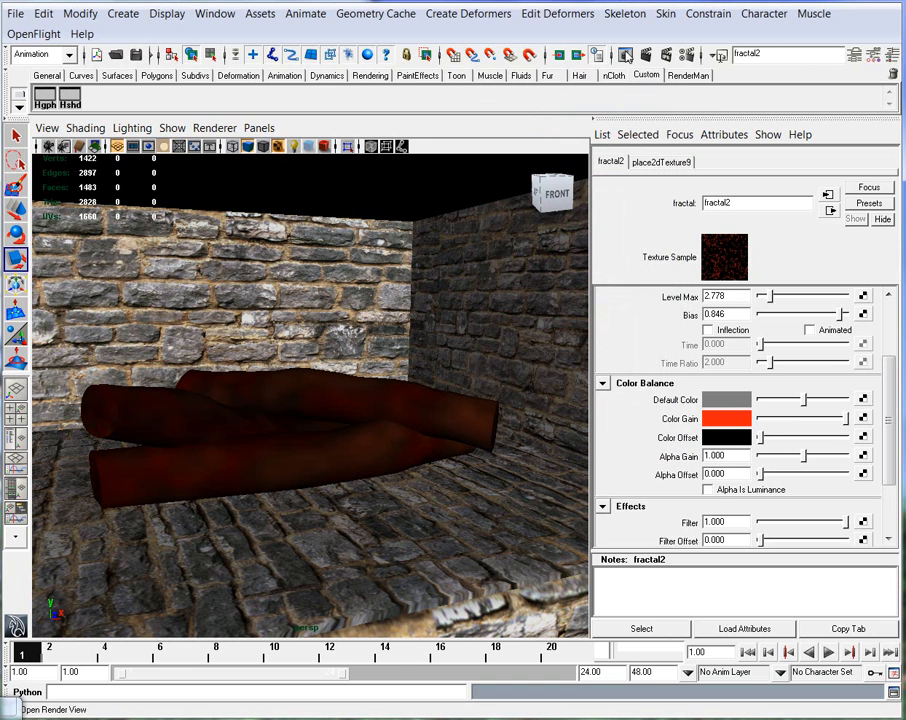
pyautogui.click(624, 54)
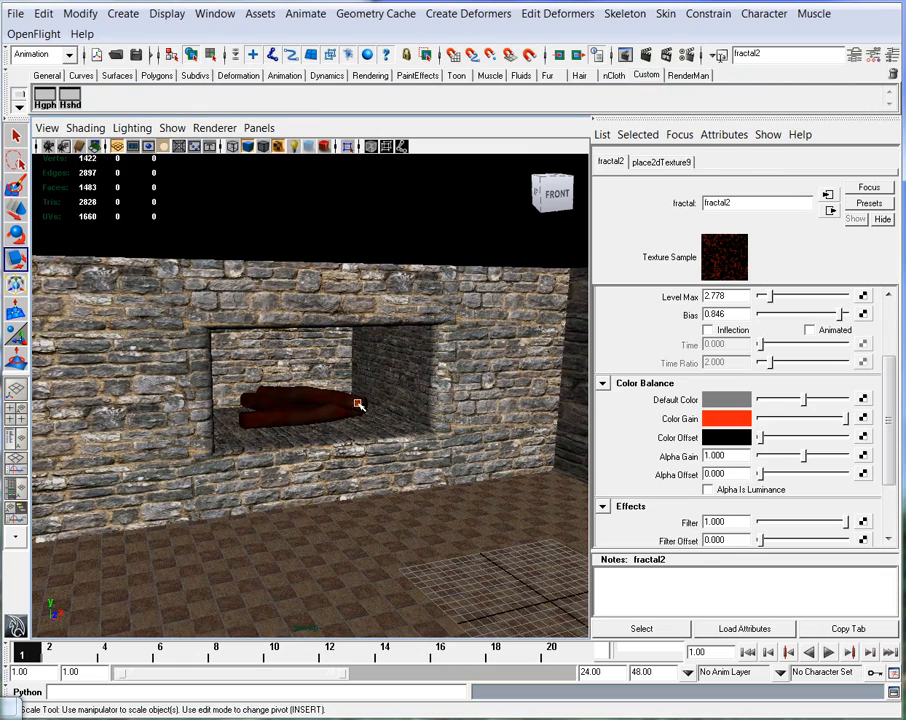
# Select the point light in the fireplace, move it sideways above the middle of the logs and display the scene lighting
pyautogui.click(356, 404)
pyautogui.press('f')
pyautogui.keyDown('alt'); pyautogui.moveTo(392, 477); pyautogui.dragTo(421, 479); pyautogui.keyUp('alt')
pyautogui.press('w')
pyautogui.keyDown('alt'); pyautogui.moveTo(428, 457); pyautogui.dragTo(379, 433, button='right'); pyautogui.keyUp('alt')
pyautogui.moveTo(377, 409); pyautogui.dragTo(266, 398)
pyautogui.press('7')
pyautogui.keyDown('alt'); pyautogui.moveTo(268, 398); pyautogui.dragTo(300, 380, button='right'); pyautogui.keyUp('alt')
pyautogui.moveTo(300, 380)
pyautogui.keyDown('alt'); pyautogui.mouseDown()
pyautogui.moveTo(320, 355)
pyautogui.moveTo(320, 412)
pyautogui.moveTo(302, 404)
pyautogui.mouseUp(); pyautogui.keyUp('alt')
pyautogui.keyDown('alt'); pyautogui.moveTo(364, 449); pyautogui.dragTo(300, 442); pyautogui.keyUp('alt')
pyautogui.keyDown('alt'); pyautogui.moveTo(300, 442); pyautogui.dragTo(273, 441, button='right'); pyautogui.keyUp('alt')
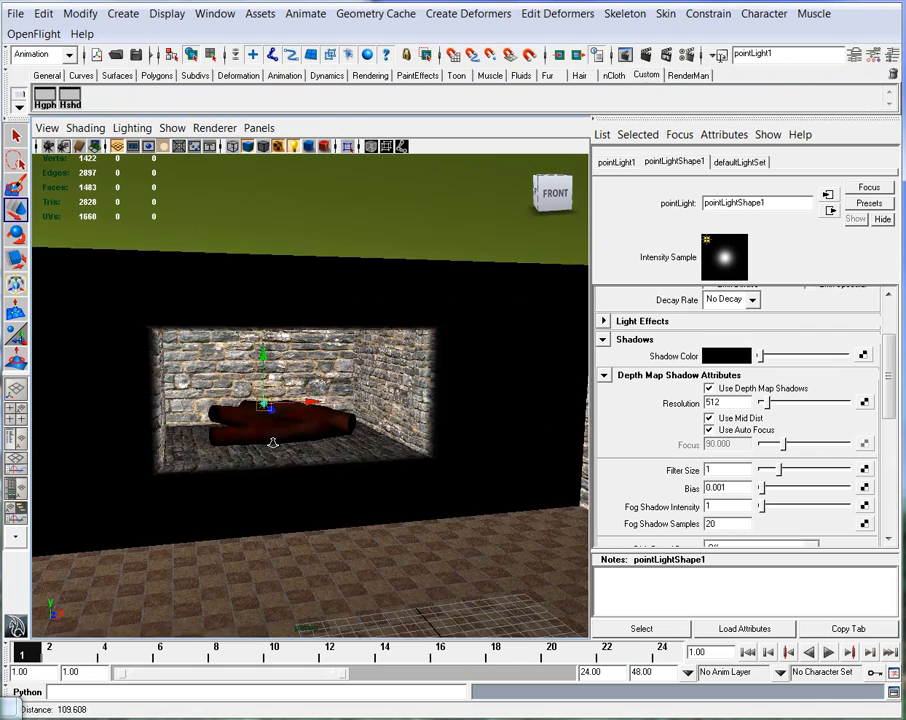
pyautogui.keyDown('alt'); pyautogui.moveTo(299, 439); pyautogui.dragTo(272, 438, button='middle'); pyautogui.keyUp('alt')
pyautogui.keyDown('alt'); pyautogui.moveTo(272, 438); pyautogui.dragTo(289, 437); pyautogui.keyUp('alt')
# Set the fireplace point light's color to a warm light orange
pyautogui.moveTo(887, 394); pyautogui.dragTo(892, 357)
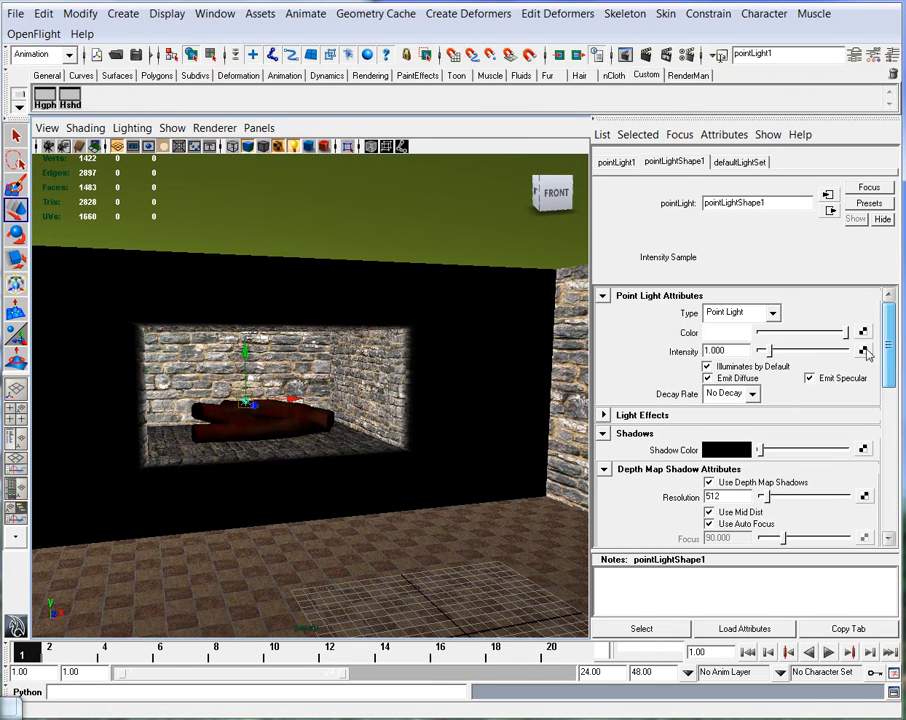
pyautogui.click(706, 336)
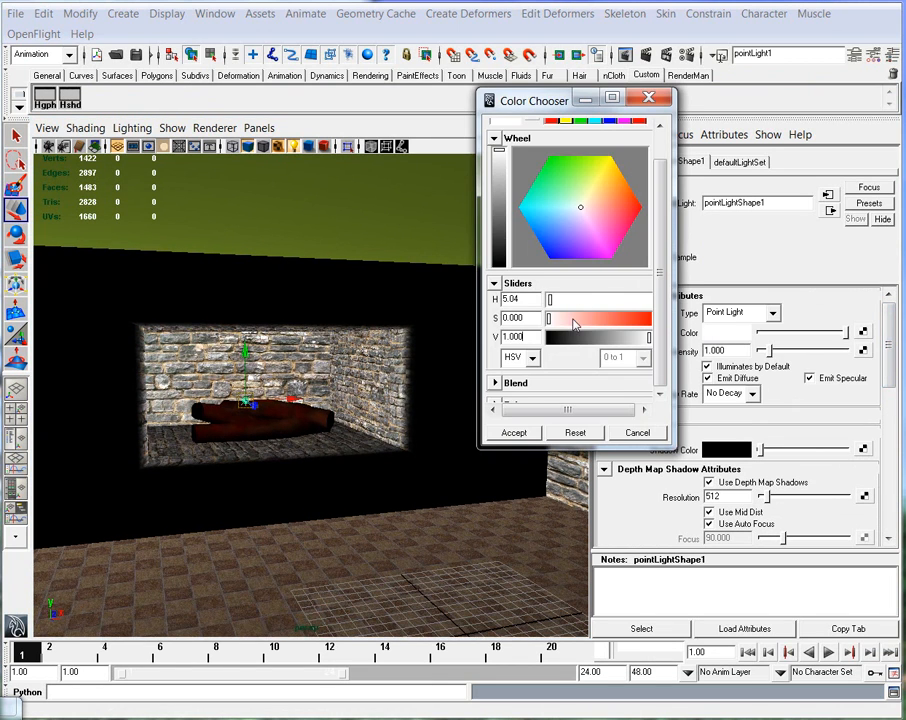
pyautogui.moveTo(591, 203); pyautogui.dragTo(604, 201)
pyautogui.click(514, 432)
# Render the current frame from an angled view of the fireplace to check the warm light
pyautogui.keyDown('alt'); pyautogui.moveTo(273, 469); pyautogui.dragTo(295, 444, button='right'); pyautogui.keyUp('alt')
pyautogui.keyDown('alt'); pyautogui.moveTo(295, 444); pyautogui.dragTo(340, 430); pyautogui.keyUp('alt')
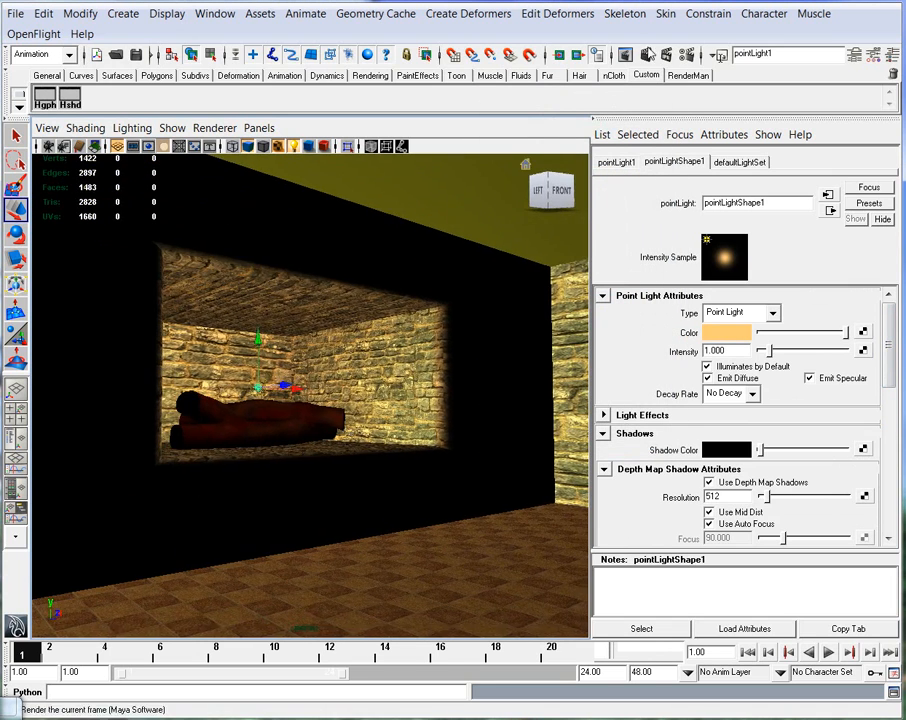
pyautogui.click(646, 52)
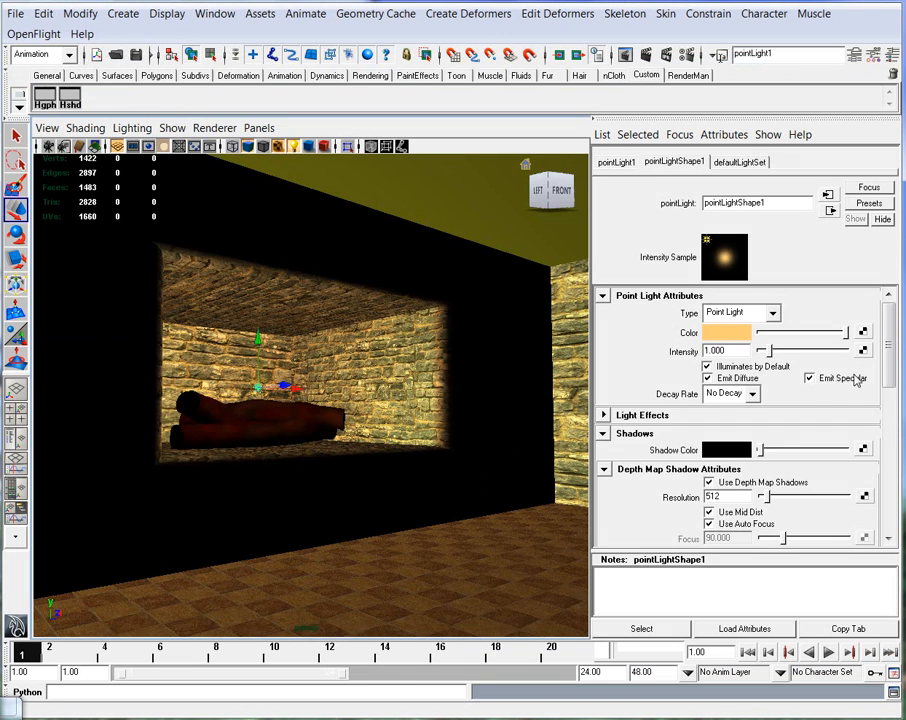
# Open the fractal on the lower fireplace log's Incandescence and set its Color Gain brightness value to 2
pyautogui.click(300, 413)
pyautogui.click(724, 161)
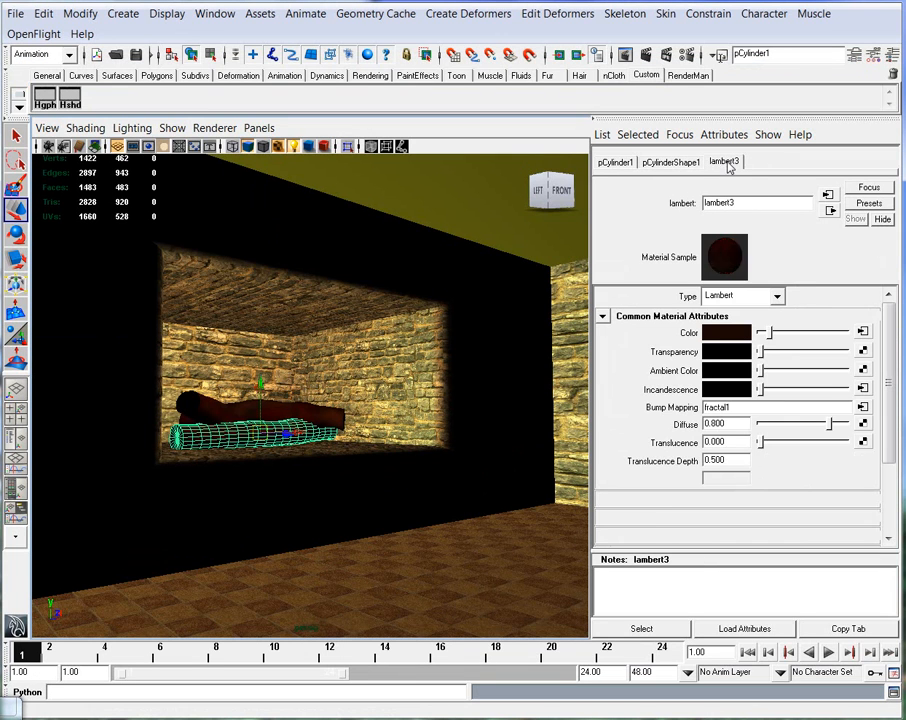
pyautogui.click(864, 390)
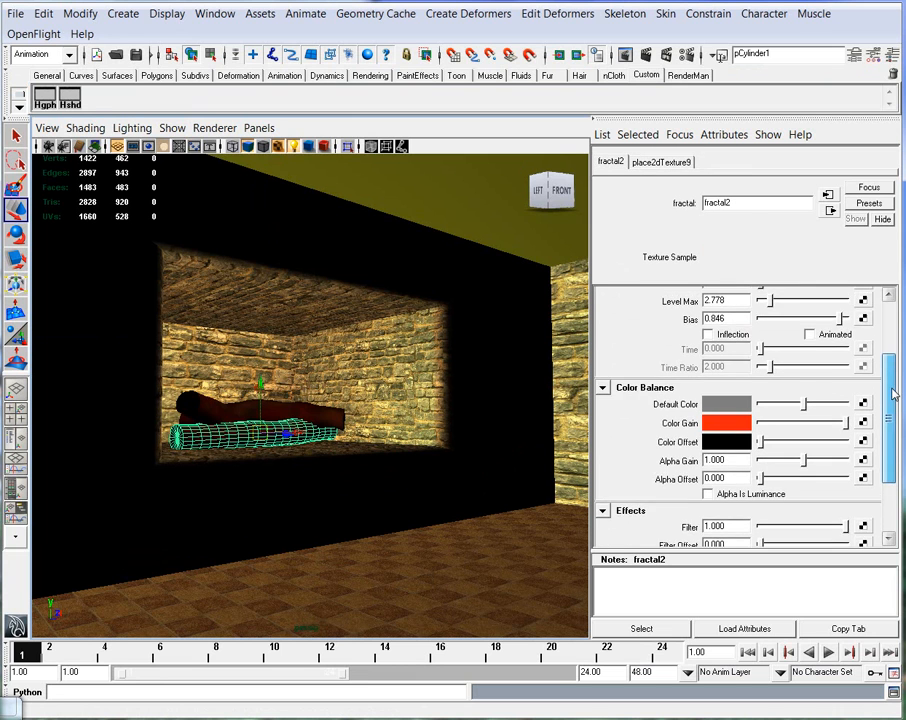
pyautogui.scroll(5, 890, 392)
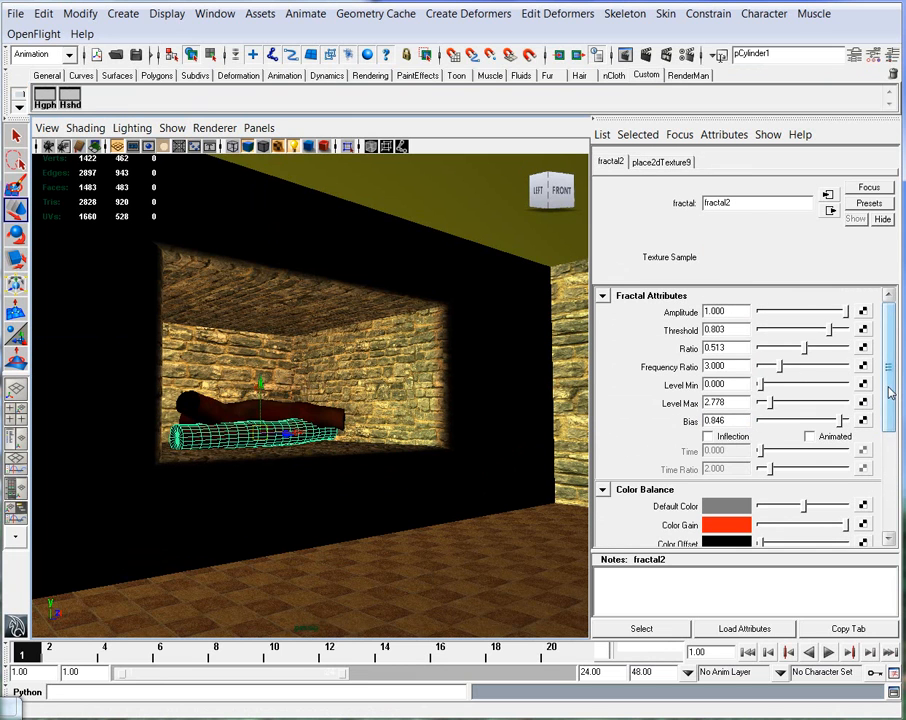
pyautogui.scroll(-3, 732, 356)
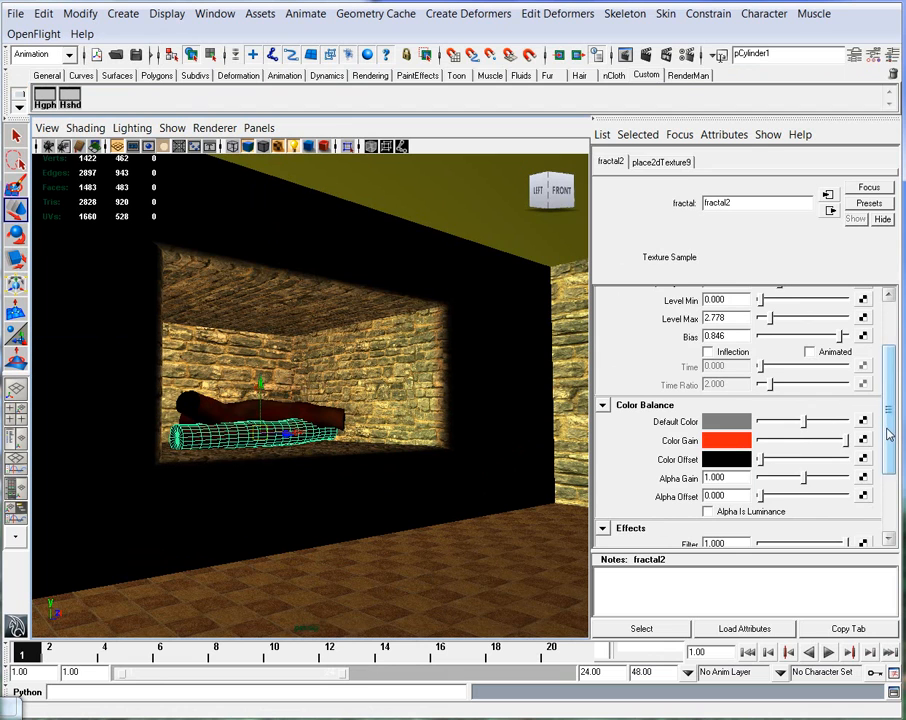
pyautogui.moveTo(889, 432); pyautogui.dragTo(888, 437)
pyautogui.click(729, 437)
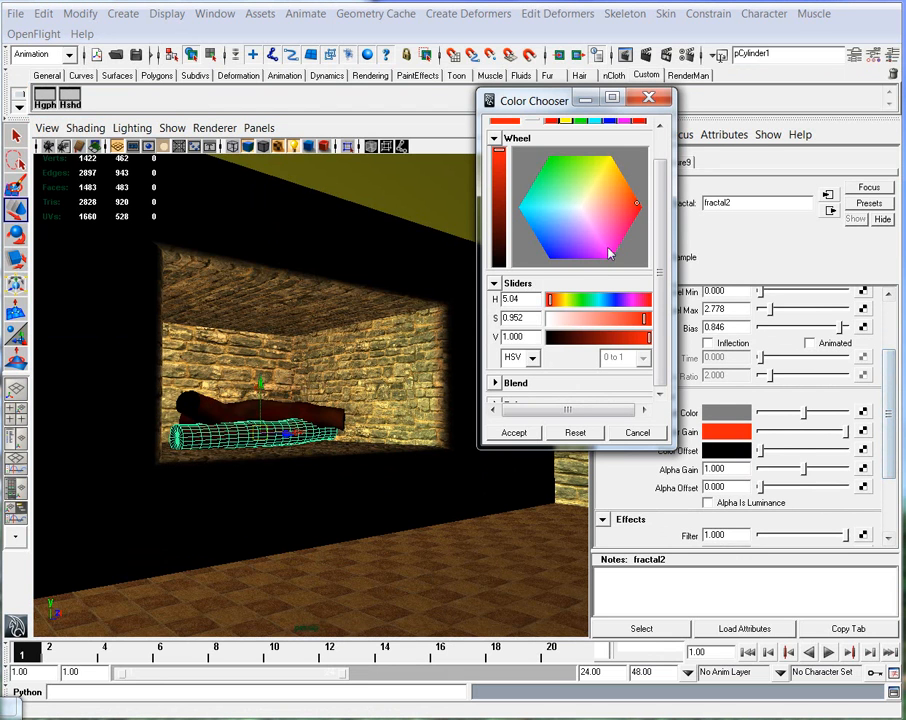
pyautogui.moveTo(524, 337); pyautogui.dragTo(498, 336)
pyautogui.write('2')
pyautogui.press('Return')
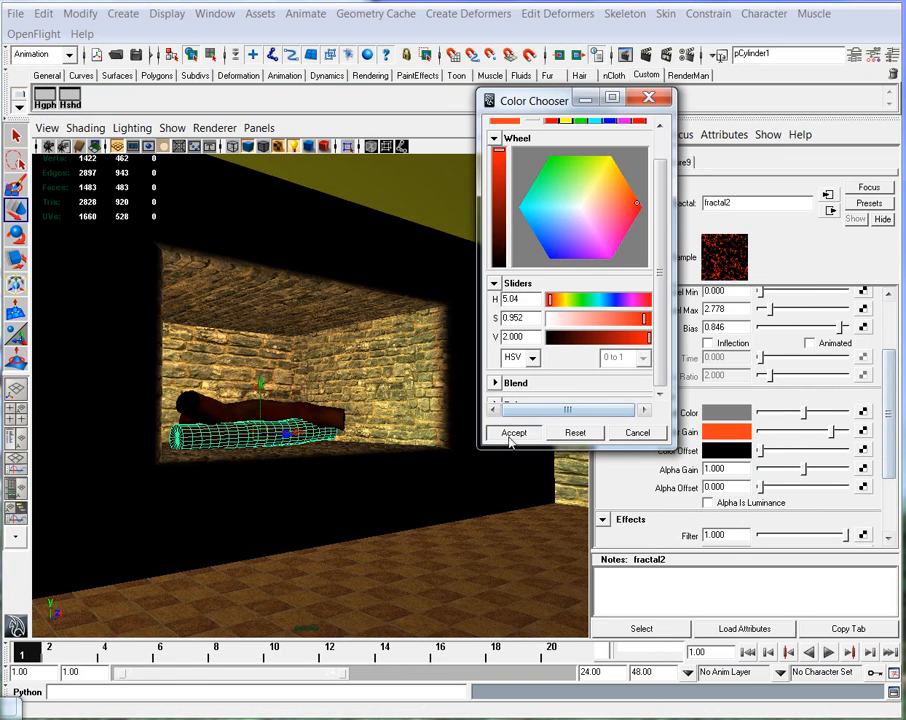
pyautogui.click(511, 437)
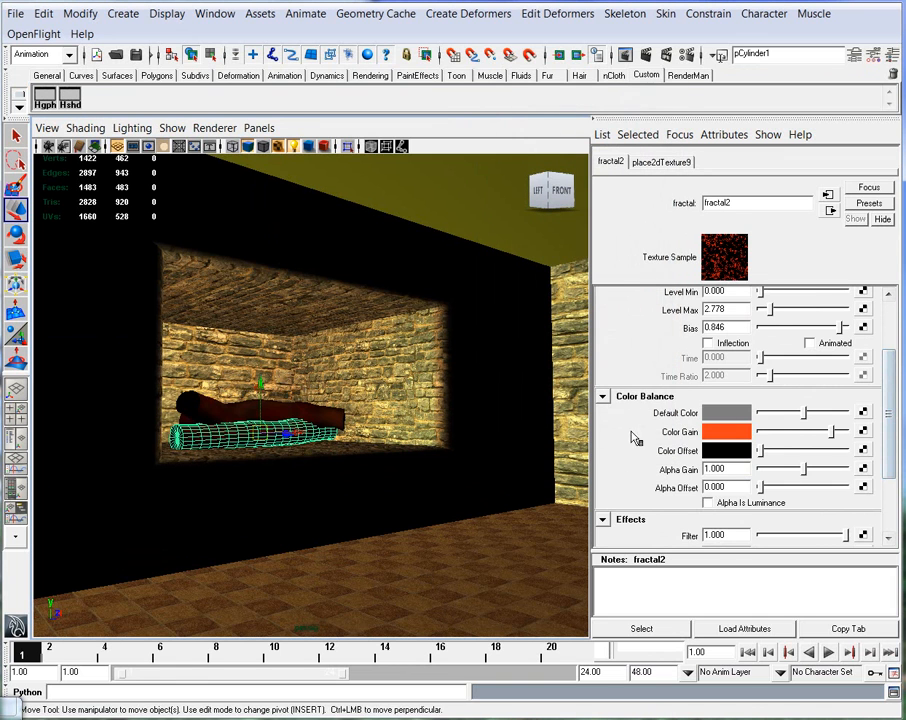
# Set the log material's Glow Intensity to 0.060 and render a close view of the logs in the fireplace
pyautogui.click(831, 212)
pyautogui.scroll(-2, 740, 400)
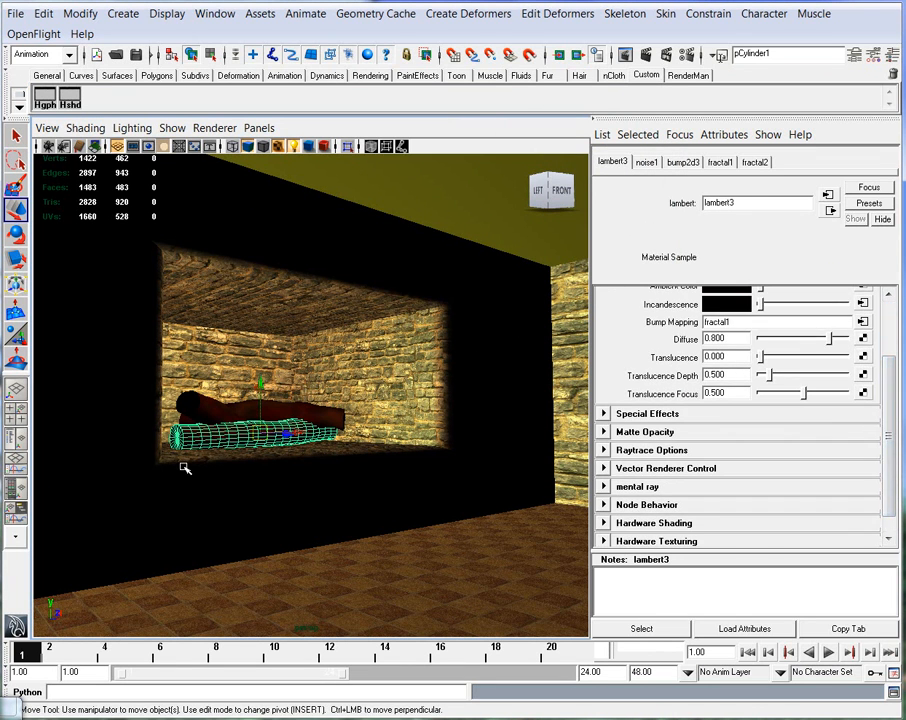
pyautogui.press('f')
pyautogui.scroll(3, 869, 412)
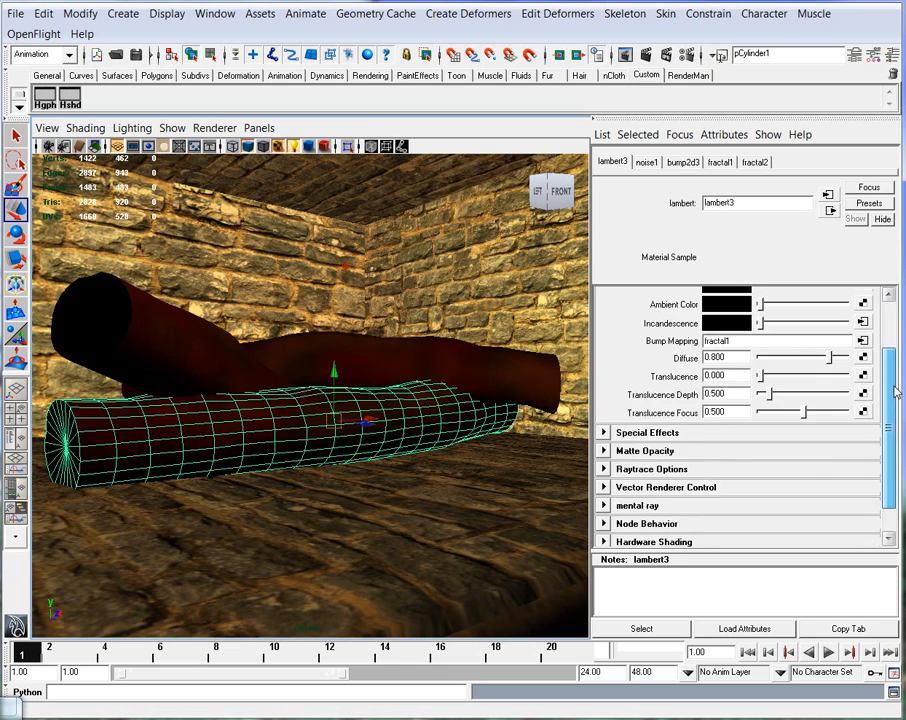
pyautogui.scroll(-4, 869, 412)
pyautogui.click(604, 393)
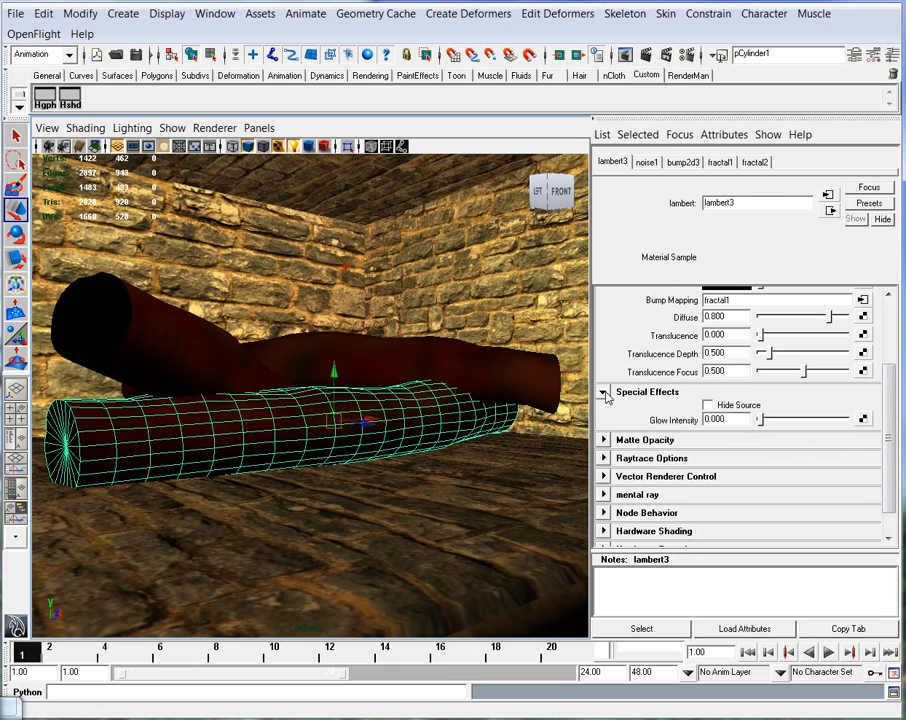
pyautogui.moveTo(762, 425); pyautogui.dragTo(770, 427)
pyautogui.scroll(-3, 372, 358)
pyautogui.keyDown('alt'); pyautogui.moveTo(373, 359); pyautogui.dragTo(415, 410); pyautogui.keyUp('alt')
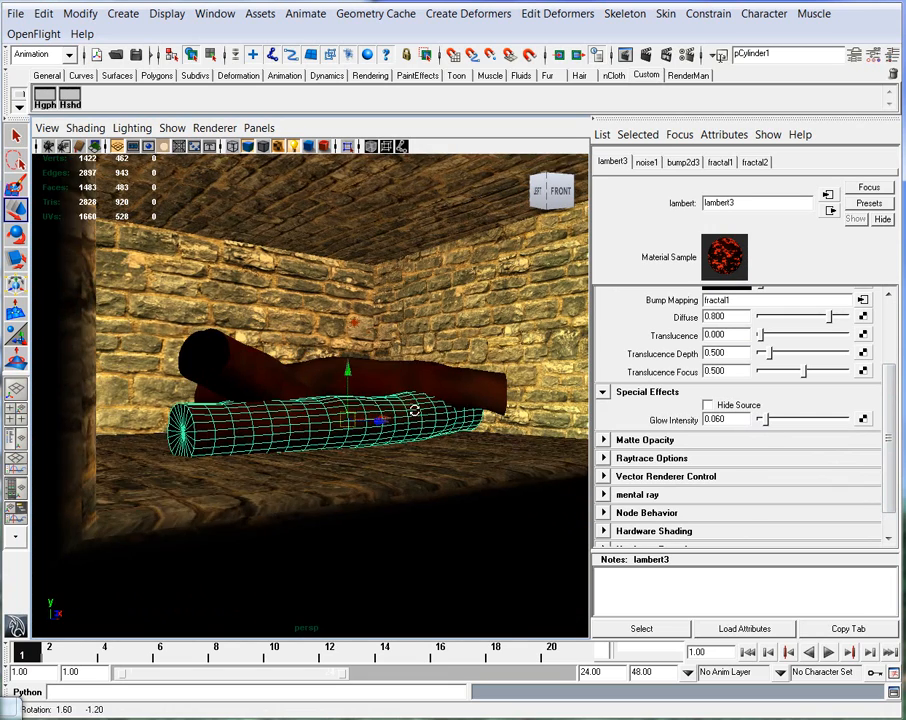
pyautogui.keyDown('alt'); pyautogui.moveTo(428, 401); pyautogui.dragTo(423, 435, button='middle'); pyautogui.keyUp('alt')
pyautogui.click(645, 56)
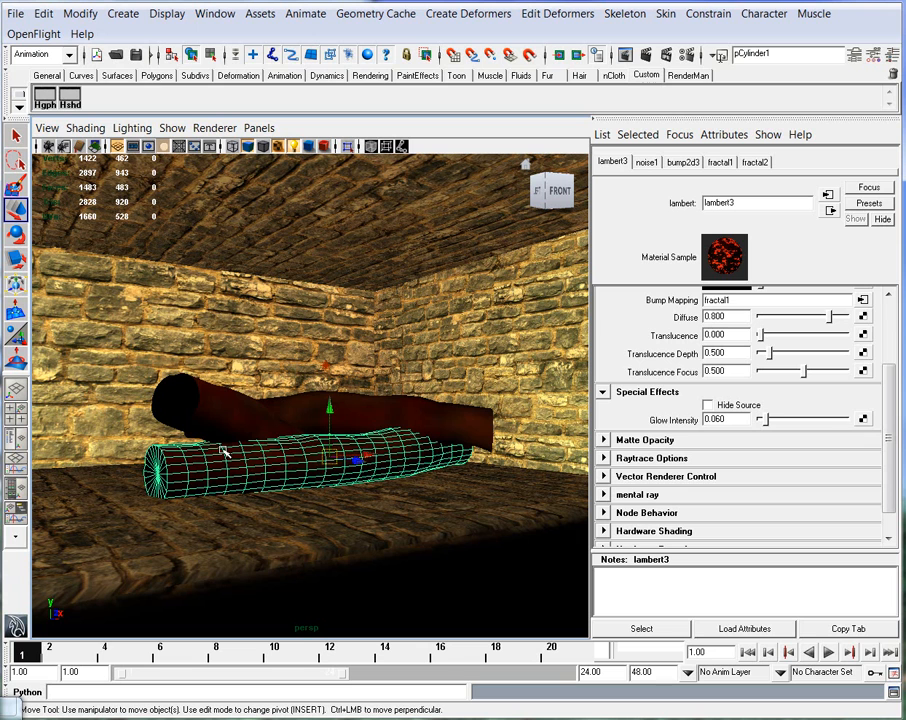
# Switch to Photoshop, close the ston11Mb.jpg bump image and minimize the ston11M.jpg window
pyautogui.moveTo(46, 718)
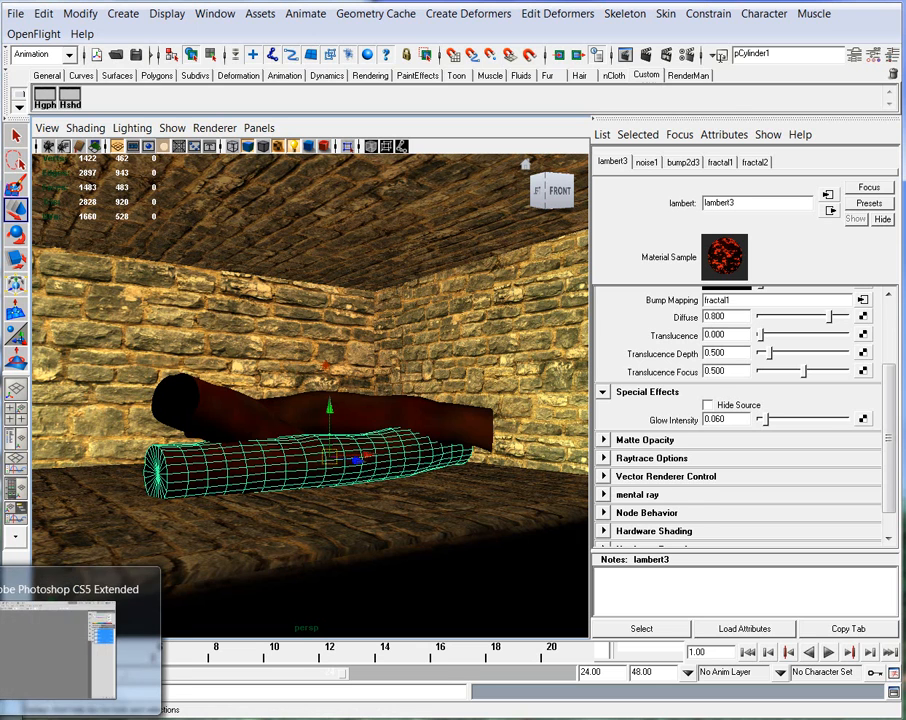
pyautogui.click(58, 645)
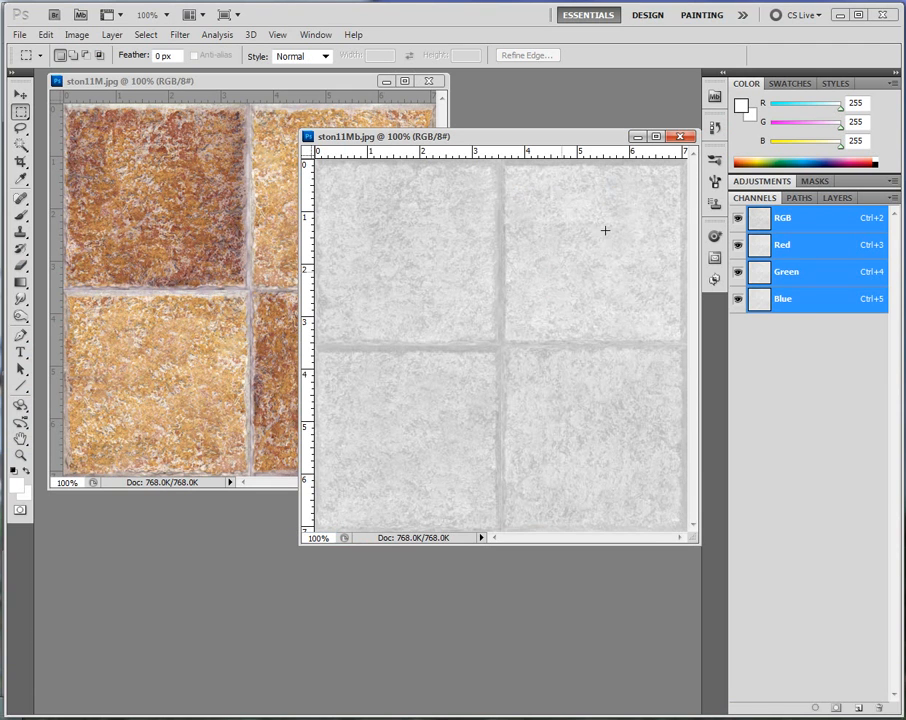
pyautogui.click(680, 136)
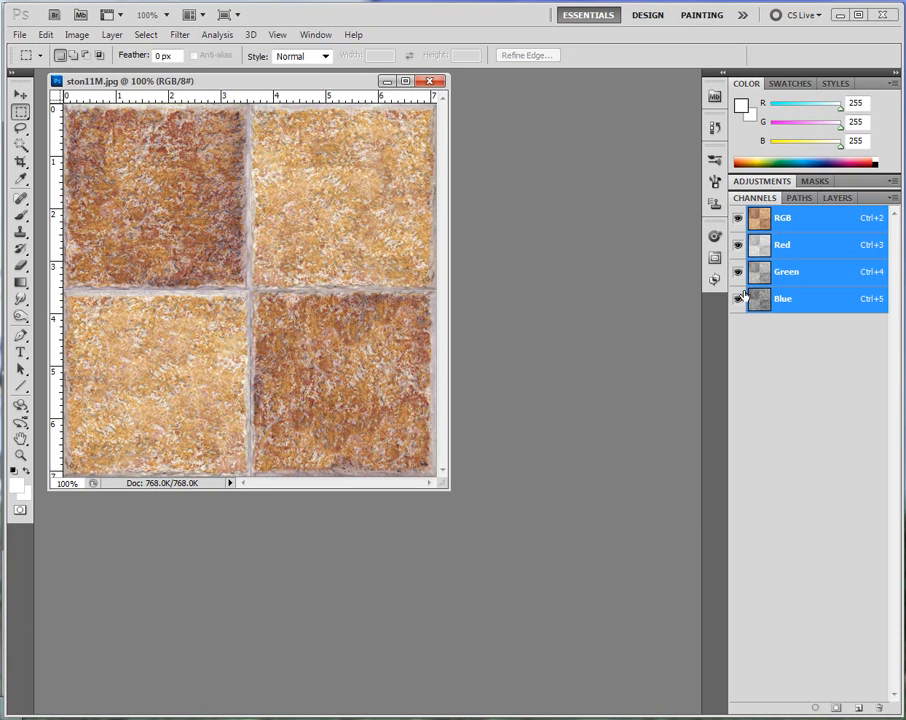
pyautogui.click(386, 81)
# Start a new document with a width and height of 512 pixels and a resolution of 72 pixels/inch
pyautogui.hotkey('ctrl', 'n')
pyautogui.click(306, 236)
pyautogui.doubleClick(306, 236)
pyautogui.write('512')
pyautogui.doubleClick(321, 258)
pyautogui.write('512')
pyautogui.doubleClick(335, 278)
pyautogui.write('72')
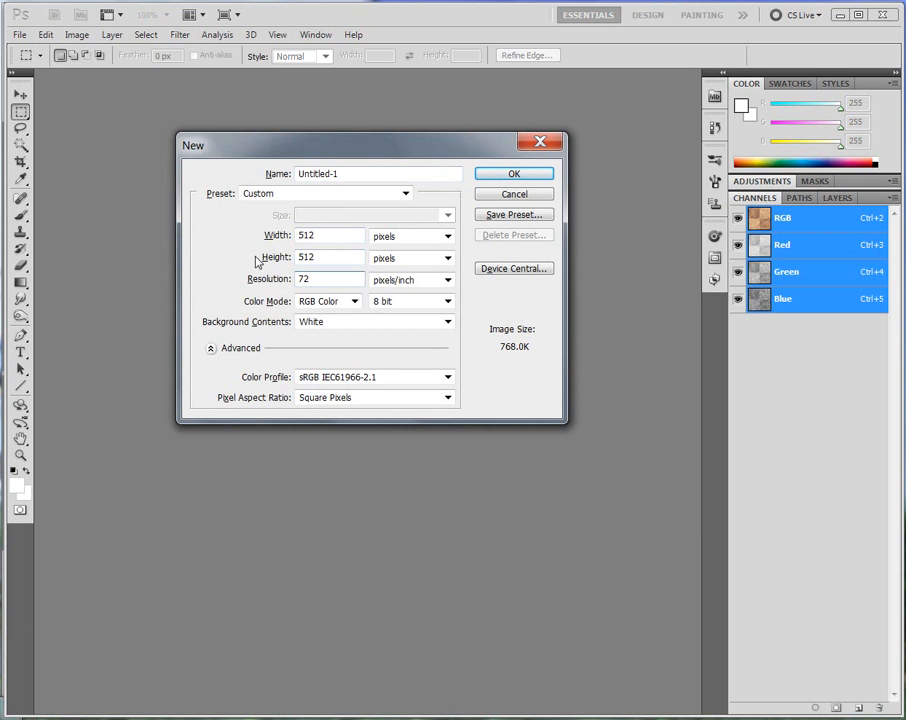
# Try a width and height of 1024 pixels for the new document
pyautogui.click(335, 240)
pyautogui.doubleClick(295, 236)
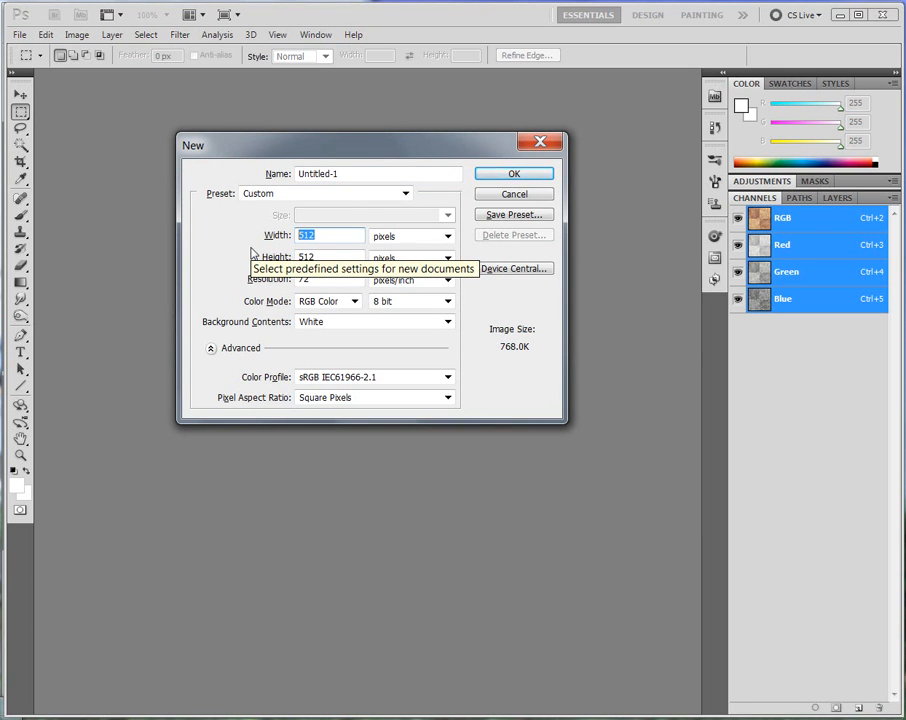
pyautogui.write('1024')
pyautogui.doubleClick(305, 257)
pyautogui.write('1024')
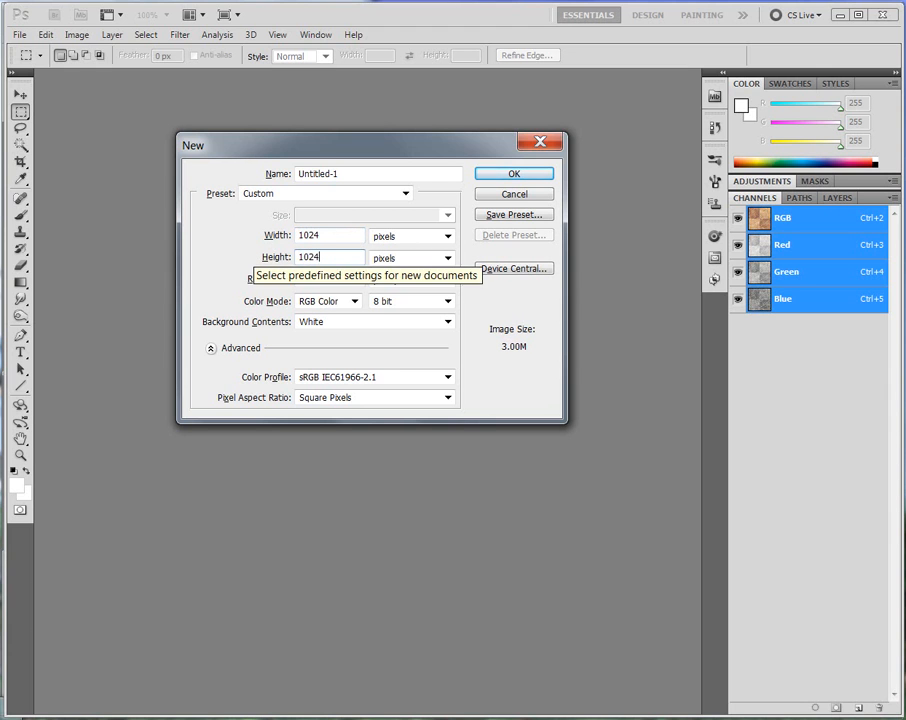
# Set the new document's width and height to 512 pixels and create it
pyautogui.moveTo(324, 238); pyautogui.dragTo(275, 242)
pyautogui.write('512')
pyautogui.press('Tab')
pyautogui.write('512')
pyautogui.press('Return')
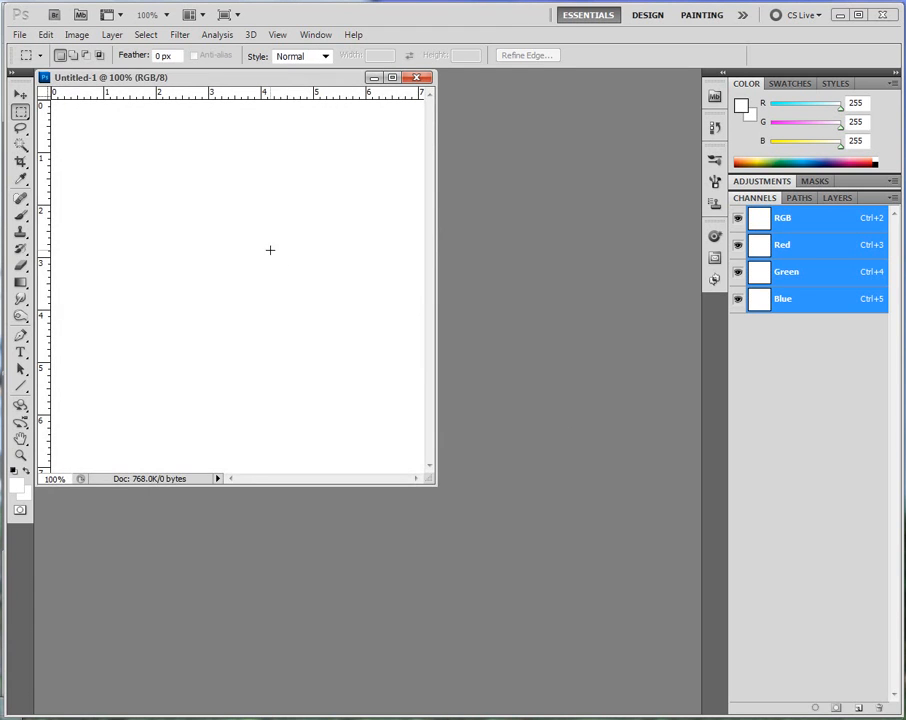
# Enlarge the document window around the canvas and set the foreground color to brown, RGB 103, 59, 16
pyautogui.moveTo(430, 480); pyautogui.dragTo(584, 631)
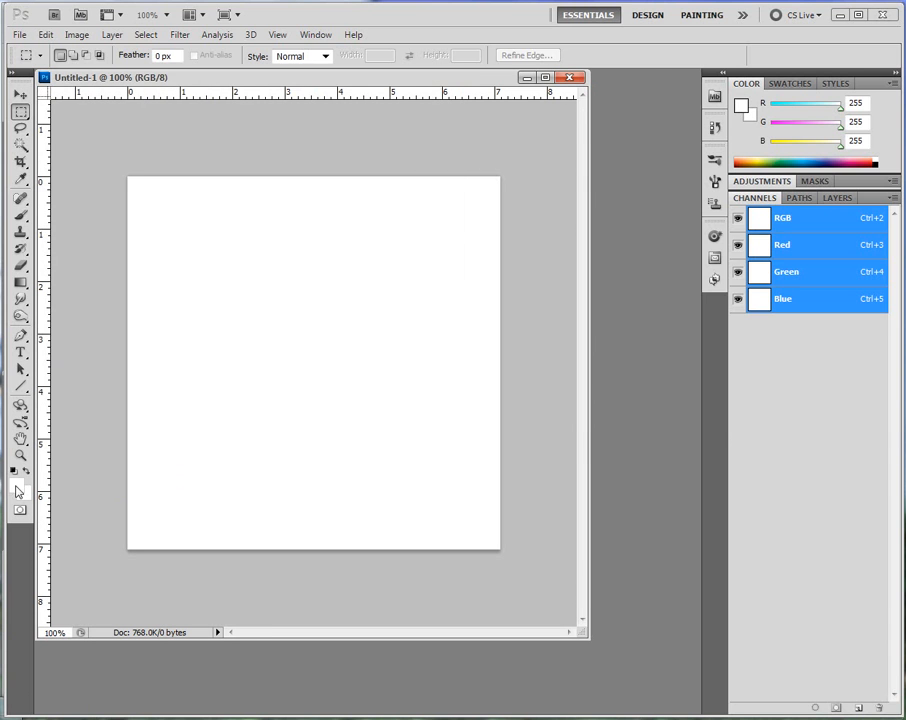
pyautogui.click(15, 487)
pyautogui.click(600, 305)
pyautogui.moveTo(740, 378); pyautogui.dragTo(740, 367)
pyautogui.click(693, 308)
pyautogui.click(853, 192)
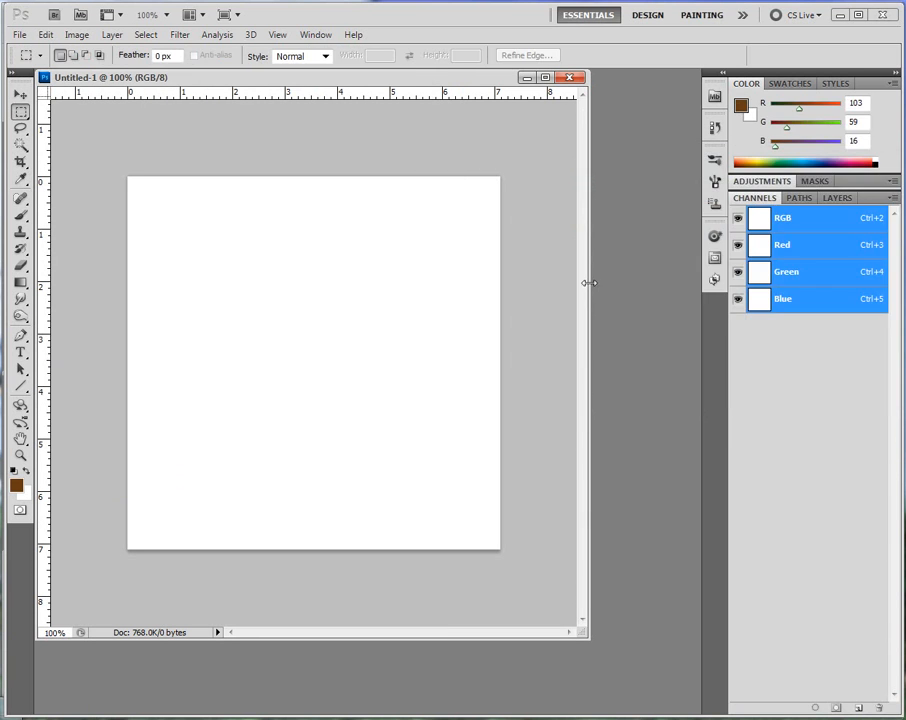
# Fill the whole canvas with the brown foreground color using the Paint Bucket Tool
pyautogui.press('g')
pyautogui.rightClick(20, 283)
pyautogui.click(44, 288)
pyautogui.rightClick(20, 283)
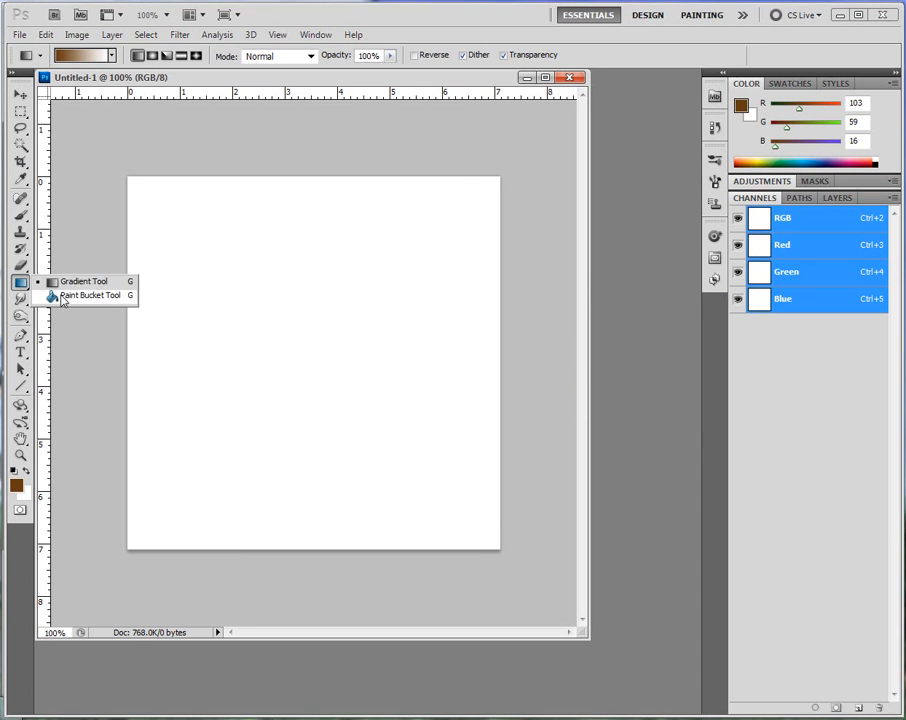
pyautogui.click(62, 293)
pyautogui.click(274, 306)
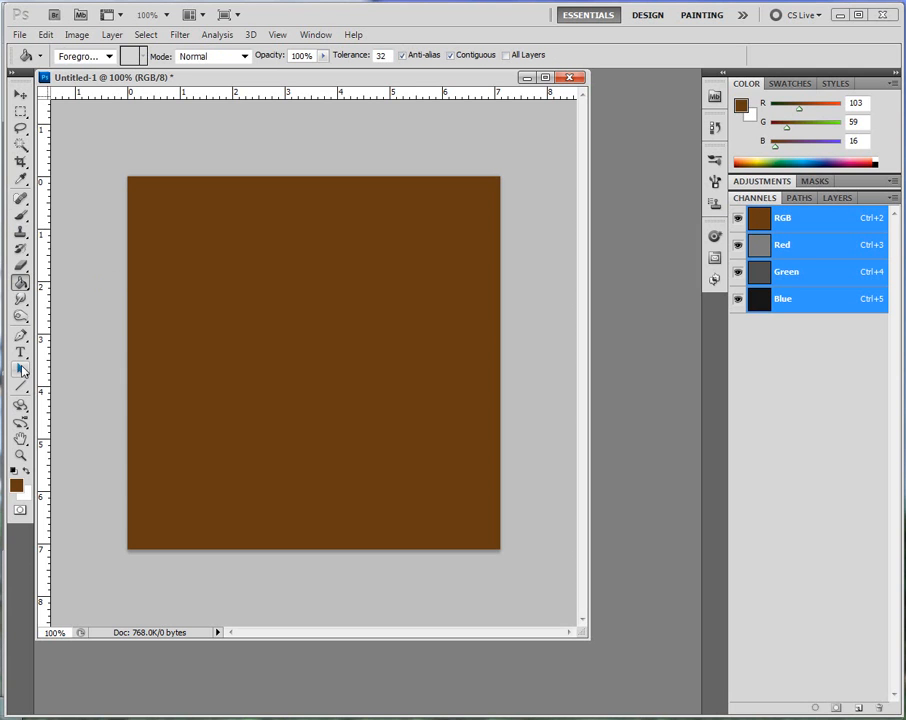
# Choose the 24 px spatter brush for the Brush tool and enlarge it to 200 px
pyautogui.click(20, 215)
pyautogui.click(80, 57)
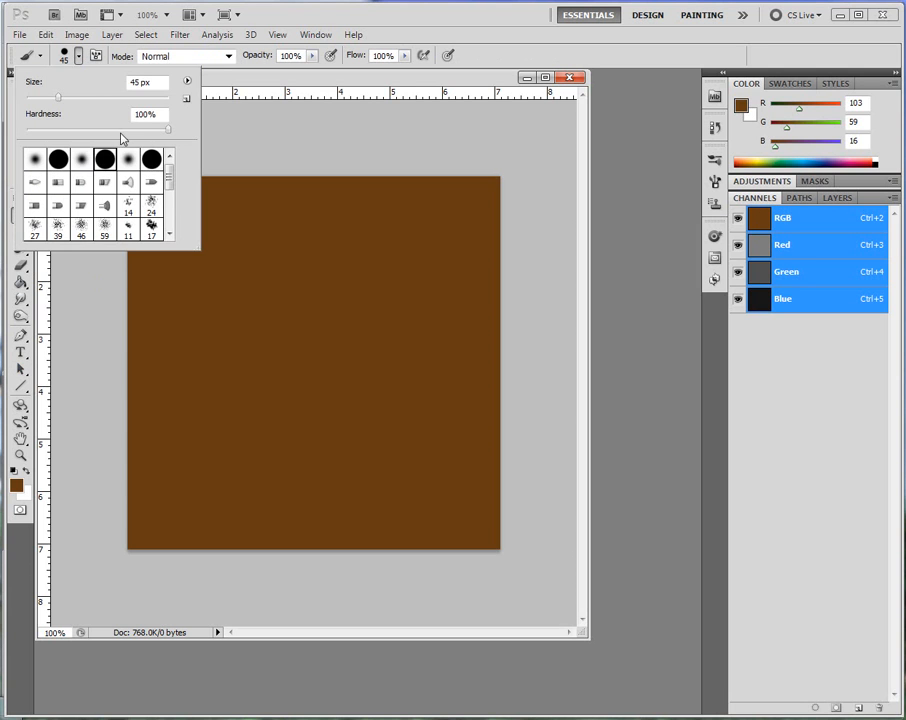
pyautogui.click(145, 209)
pyautogui.click(244, 96)
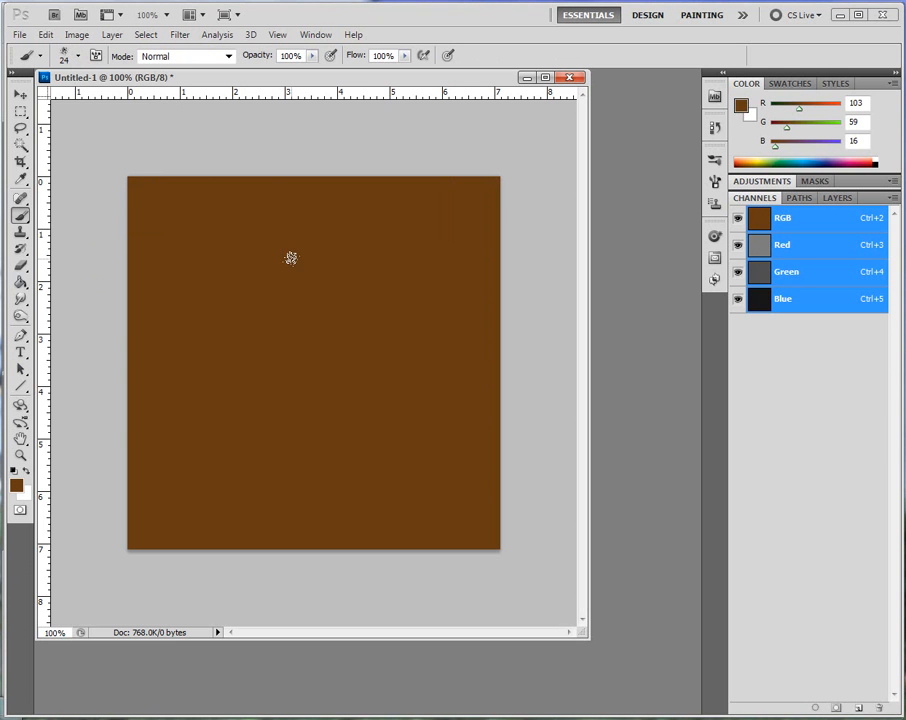
pyautogui.press(']')
pyautogui.press(']')
pyautogui.press(']')
pyautogui.press(']')
pyautogui.press(']')
pyautogui.press(']')
pyautogui.press(']')
pyautogui.press(']')
pyautogui.press(']')
pyautogui.press(']')
pyautogui.press(']')
# Set the foreground color to a very dark brown, RGB 33, 20, 8
pyautogui.click(16, 485)
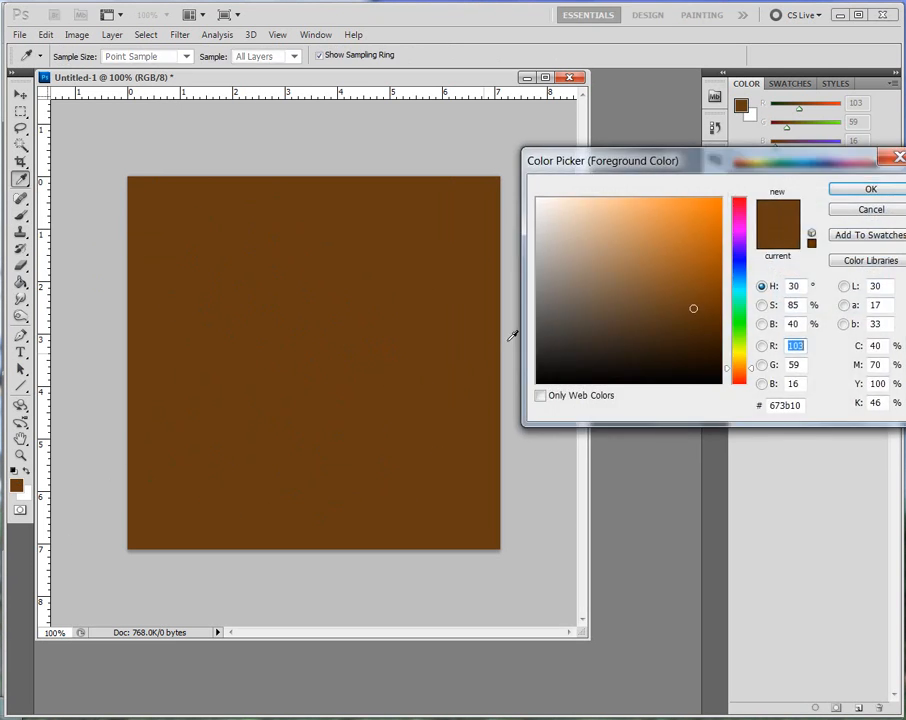
pyautogui.click(686, 342)
pyautogui.click(677, 358)
pyautogui.click(869, 190)
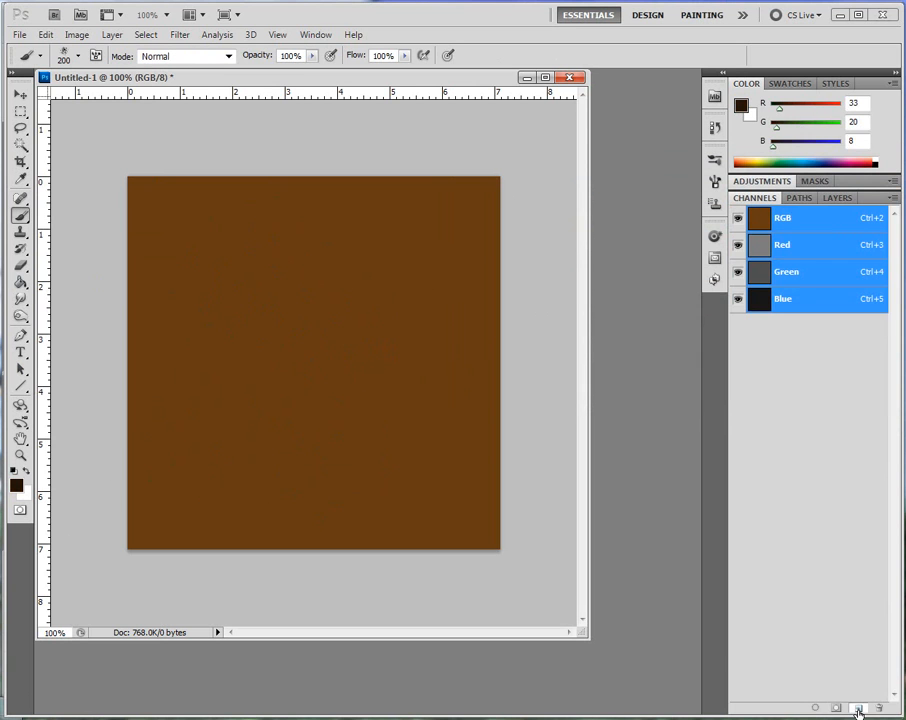
# Add a new layer above the background and paint irregular dark brown patches over most of the canvas
pyautogui.click(857, 706)
pyautogui.hotkey('ctrl', 'z')
pyautogui.click(836, 198)
pyautogui.click(858, 707)
pyautogui.moveTo(220, 240)
pyautogui.mouseDown()
pyautogui.moveTo(250, 262)
pyautogui.moveTo(318, 445)
pyautogui.moveTo(469, 506)
pyautogui.moveTo(245, 225)
pyautogui.moveTo(470, 300)
pyautogui.moveTo(315, 360)
pyautogui.moveTo(162, 477)
pyautogui.moveTo(137, 162)
pyautogui.mouseUp()
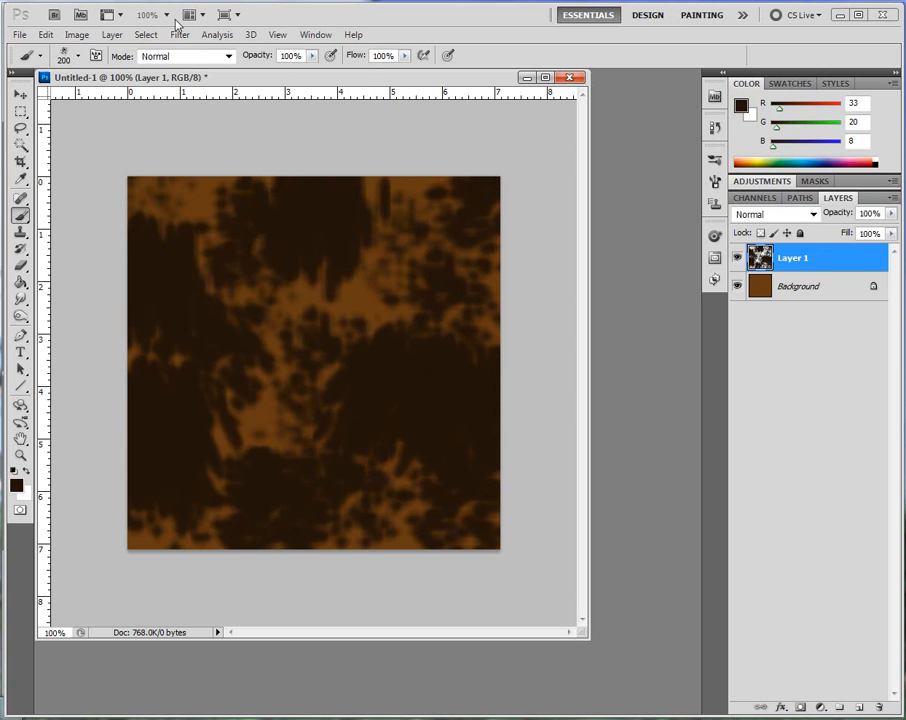
# Add 73.02% Gaussian monochromatic noise to the layer with the dark patches
pyautogui.click(173, 36)
pyautogui.moveTo(259, 262)
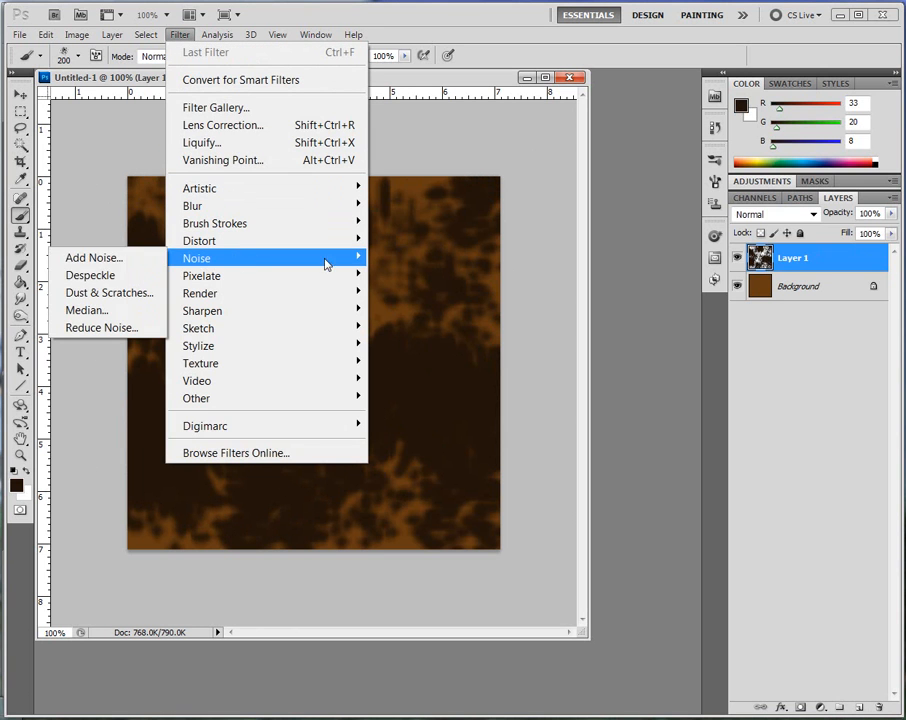
pyautogui.click(98, 258)
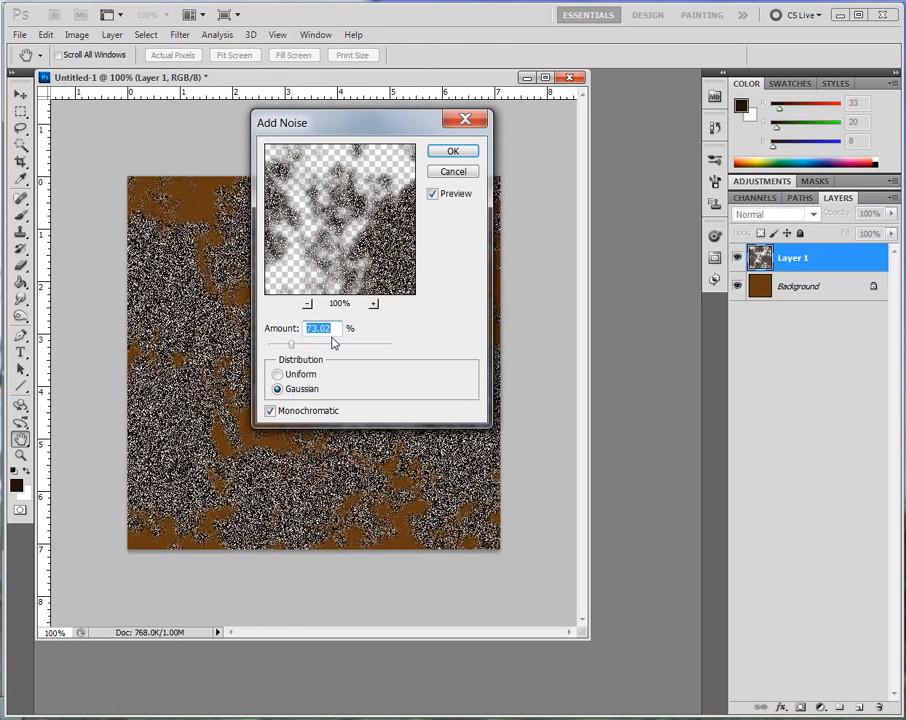
pyautogui.click(450, 154)
# Set the noisy layer's blend mode to Darken and its Fill to 42%
pyautogui.click(814, 214)
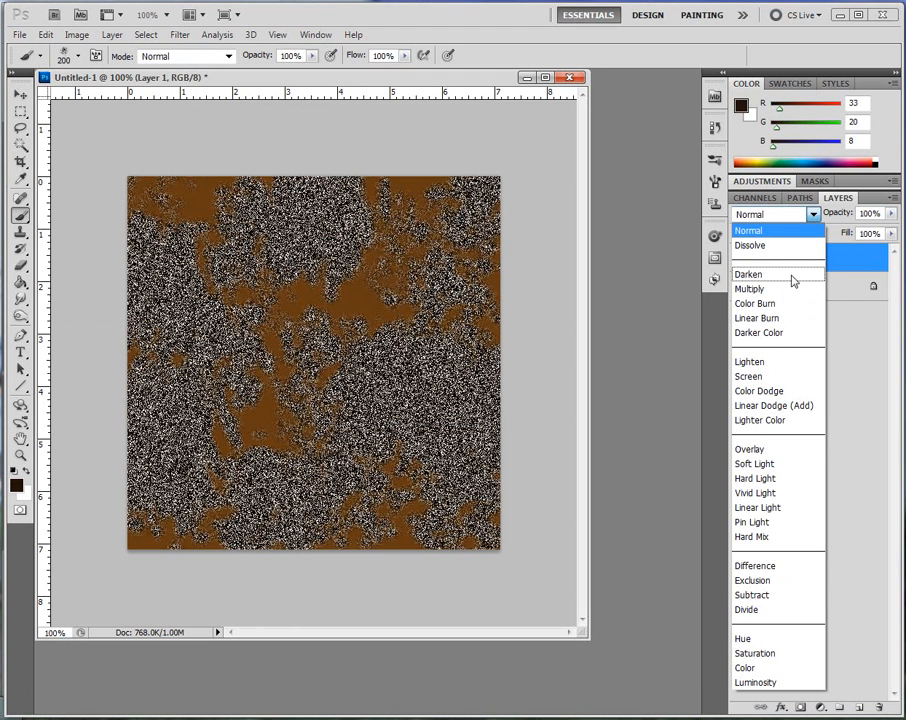
pyautogui.click(780, 274)
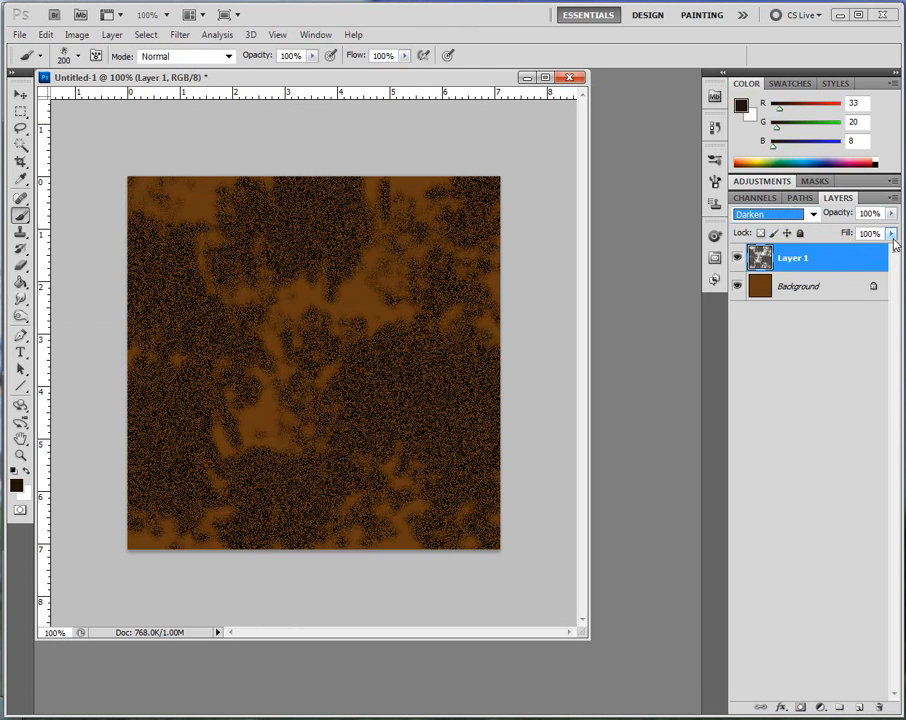
pyautogui.moveTo(891, 234); pyautogui.dragTo(828, 259)
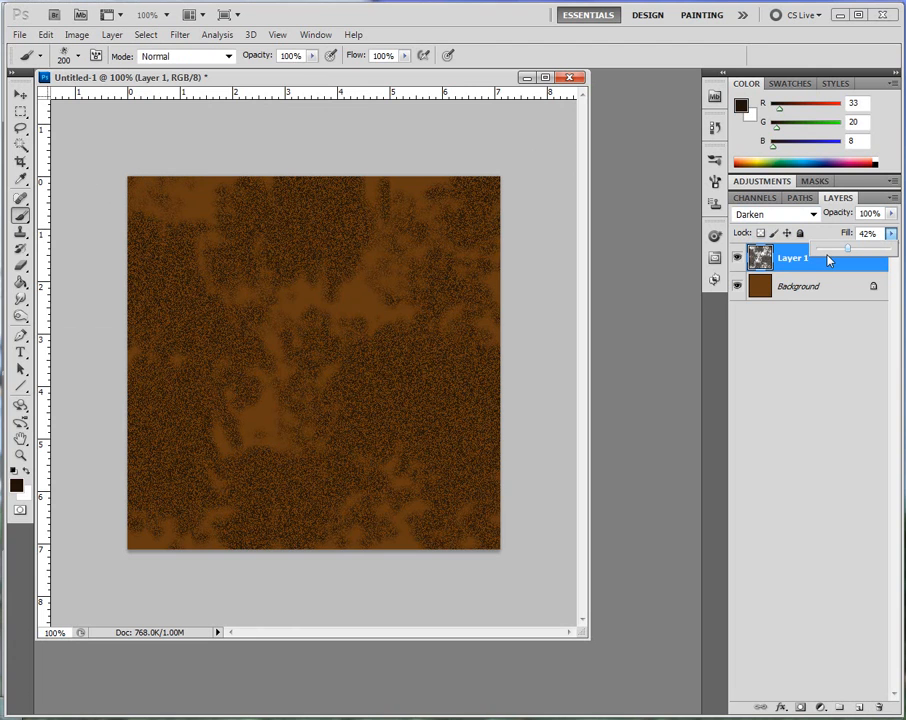
# Apply a Gaussian Blur with a 0.7-pixel radius to the noisy Darken layer
pyautogui.click(180, 34)
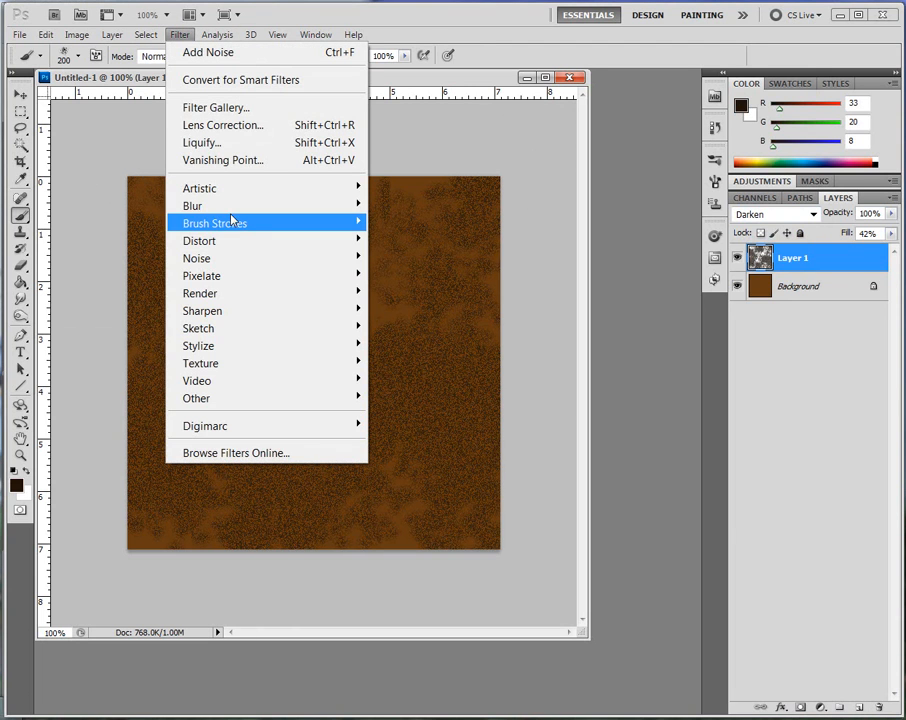
pyautogui.moveTo(235, 206)
pyautogui.click(120, 328)
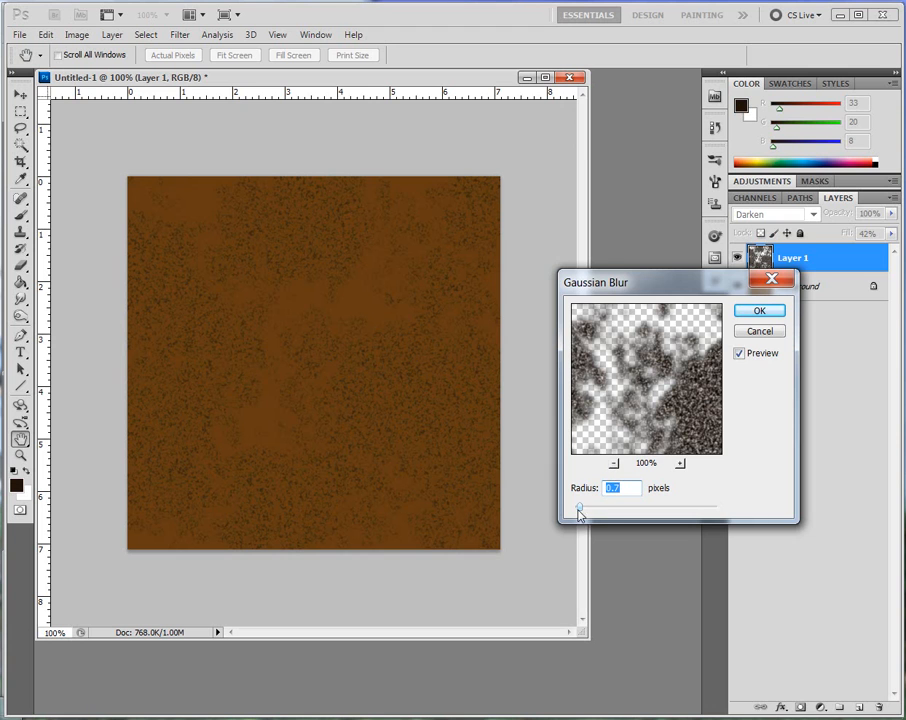
pyautogui.click(759, 310)
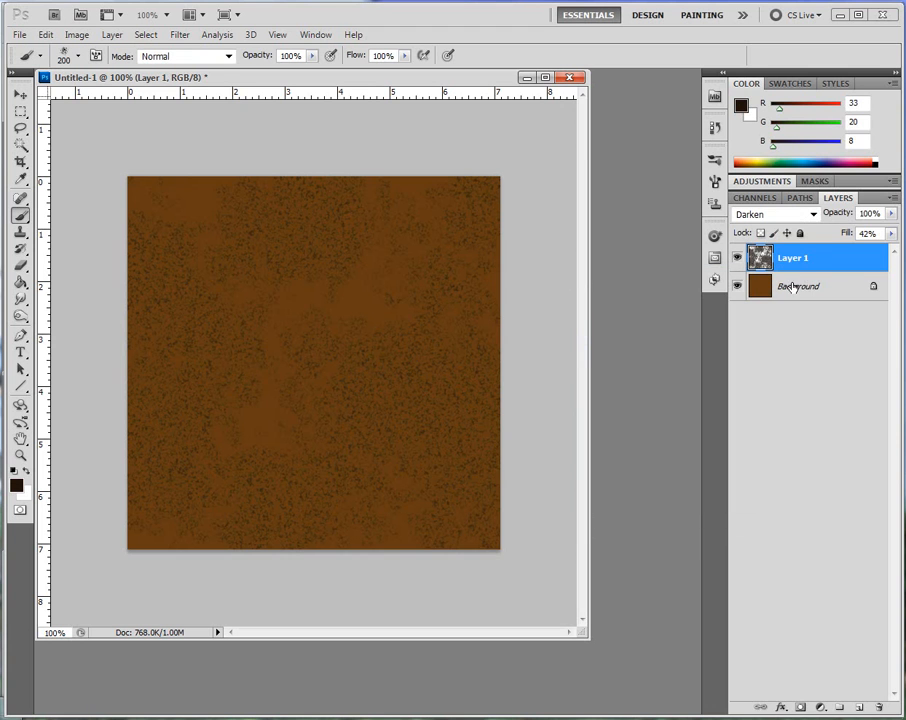
# Add a new layer above the noisy layer and stamp four separate dark brown splotches with an enlarged splatter brush
pyautogui.click(792, 287)
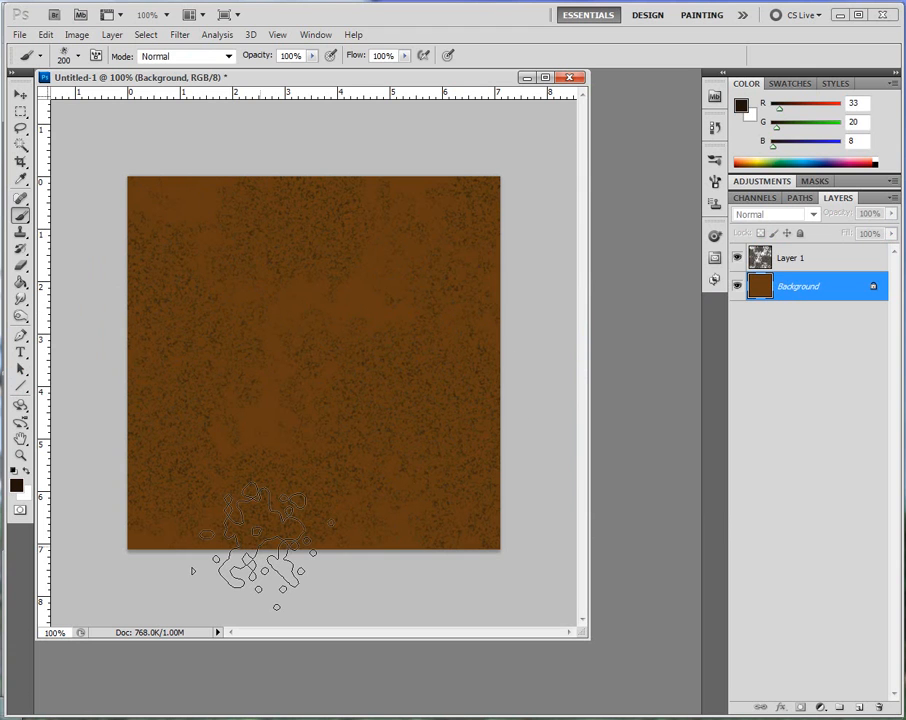
pyautogui.click(859, 707)
pyautogui.moveTo(810, 288); pyautogui.dragTo(808, 258)
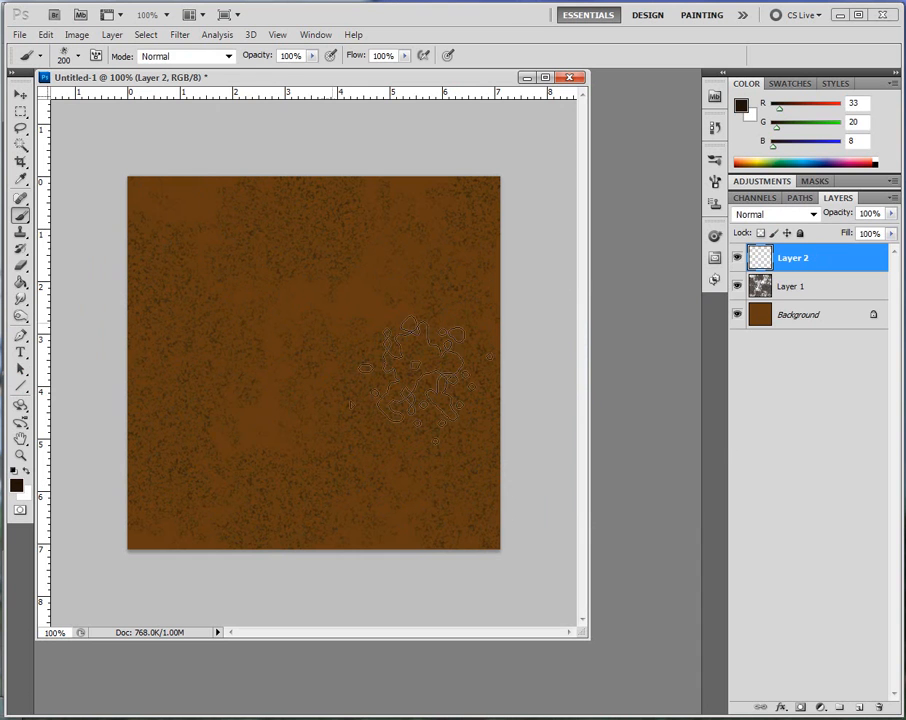
pyautogui.press(']')
pyautogui.press(']')
pyautogui.click(400, 322)
pyautogui.click(292, 436)
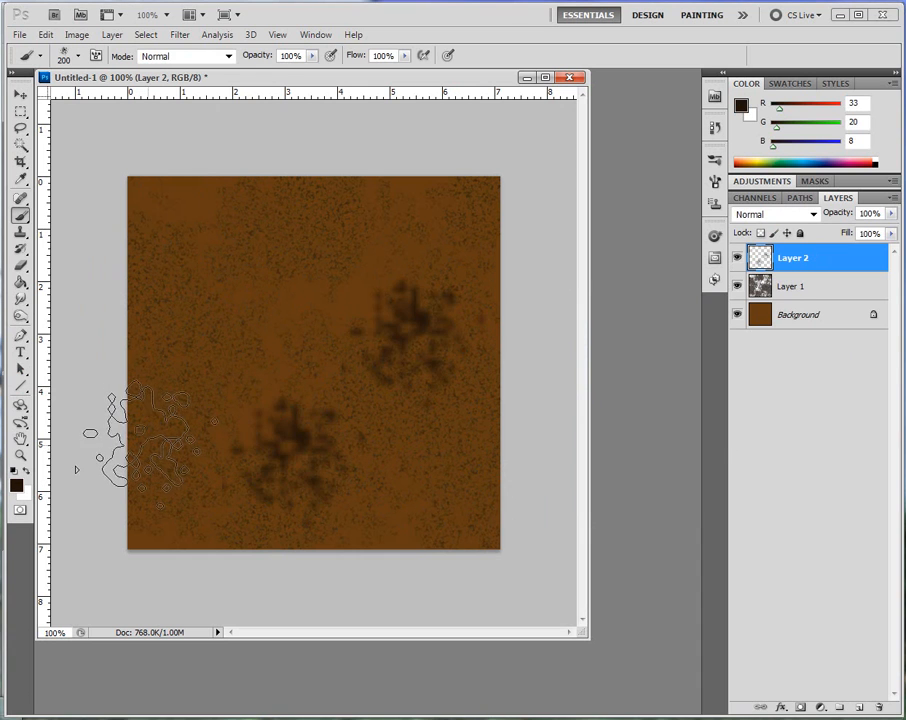
pyautogui.click(145, 414)
pyautogui.click(210, 315)
# Enlarge the brush to 700 and paint broad dark brown patches over most of the canvas
pyautogui.press(']')
pyautogui.press(']')
pyautogui.press(']')
pyautogui.press(']')
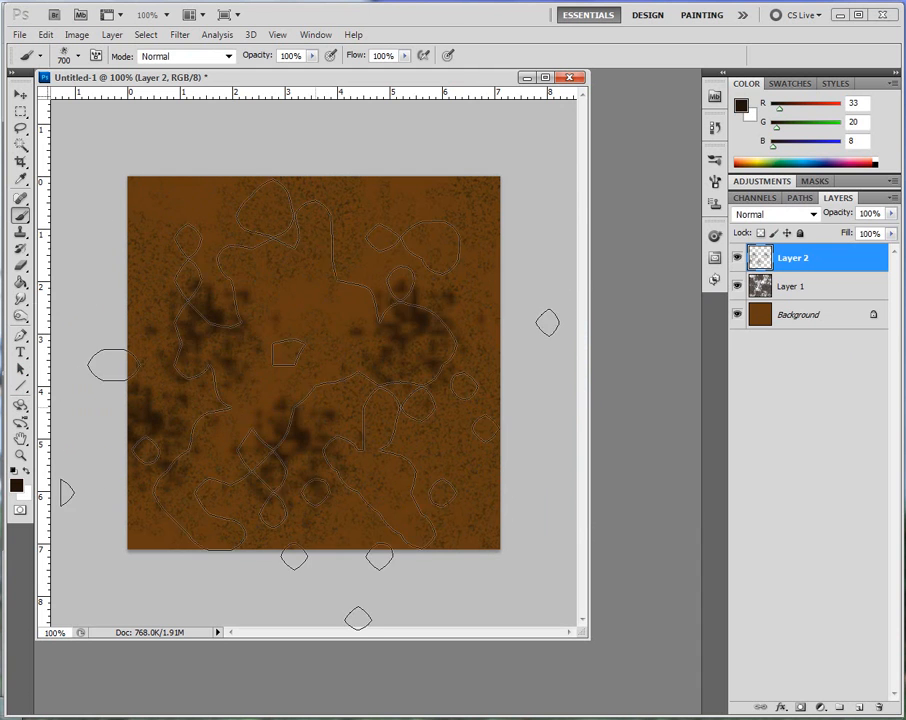
pyautogui.click(302, 352)
pyautogui.click(444, 337)
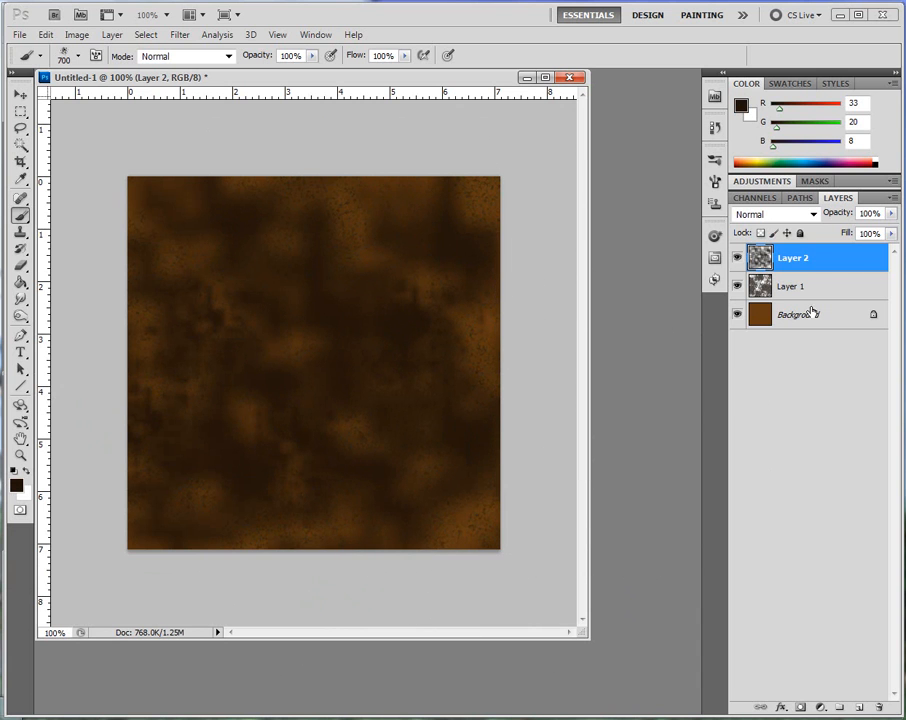
# Add a new layer on top and lasso five separate irregular patches scattered across the canvas
pyautogui.click(859, 709)
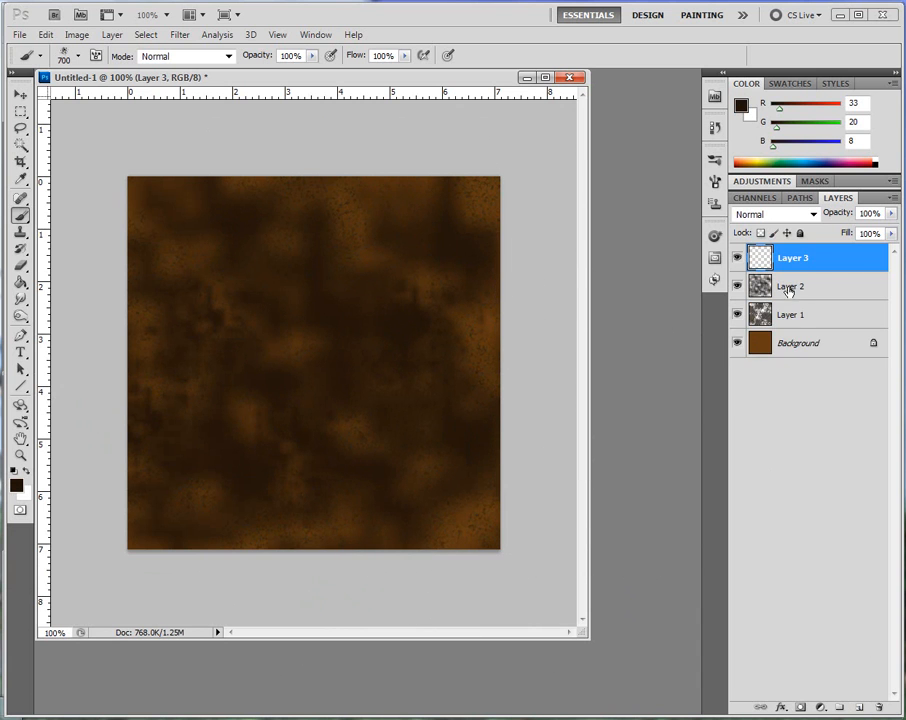
pyautogui.press('[')
pyautogui.press('[')
pyautogui.press('[')
pyautogui.press('[')
pyautogui.press('[')
pyautogui.press('[')
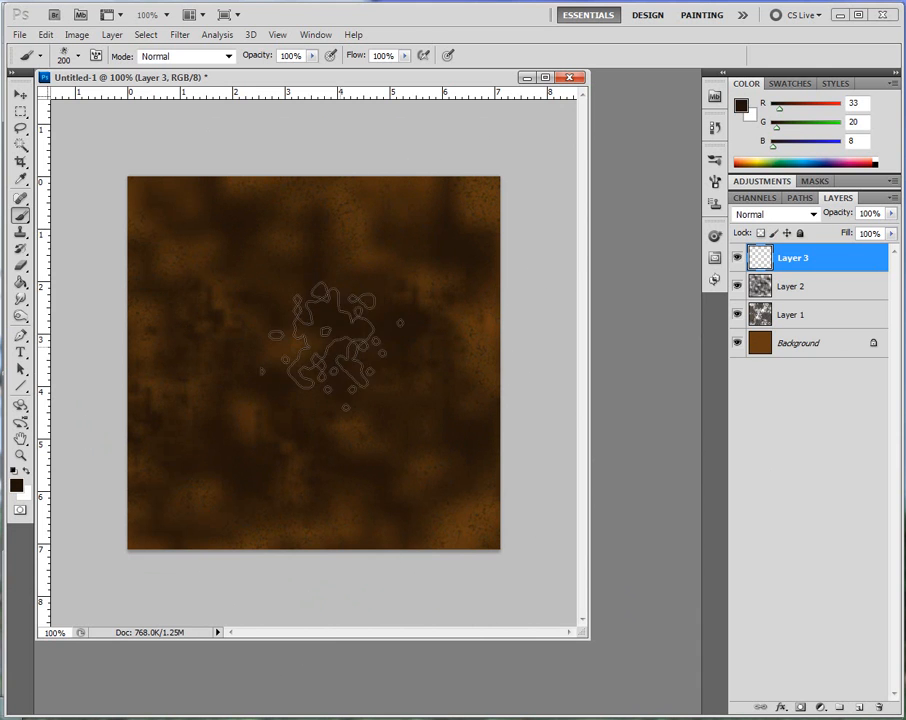
pyautogui.click(21, 146)
pyautogui.click(20, 128)
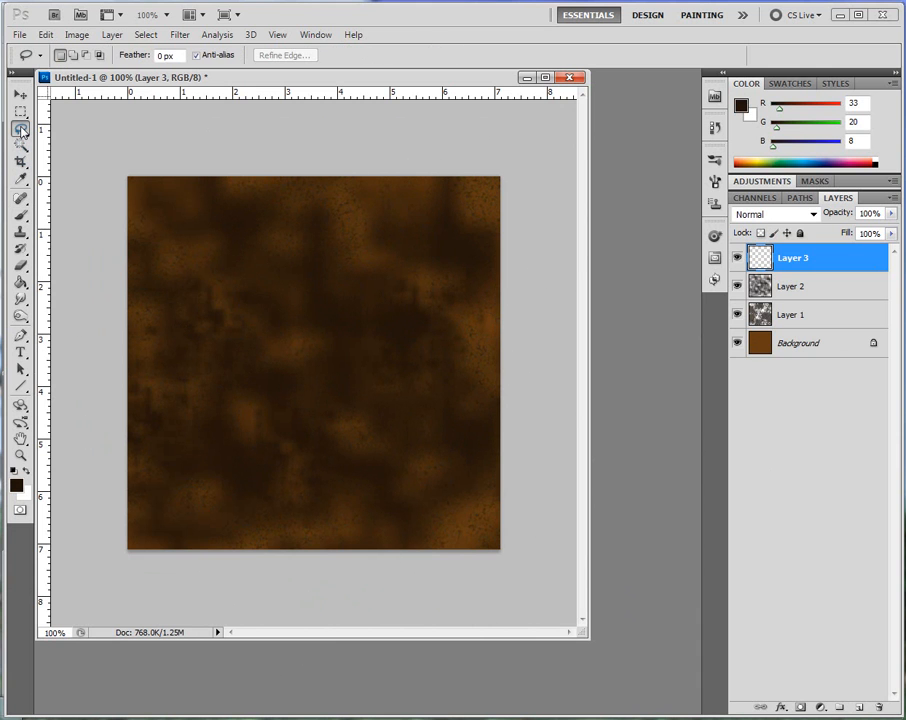
pyautogui.moveTo(452, 270); pyautogui.dragTo(450, 203)
pyautogui.moveTo(255, 282)
pyautogui.mouseDown()
pyautogui.moveTo(262, 298)
pyautogui.moveTo(289, 271)
pyautogui.moveTo(280, 270)
pyautogui.mouseUp()
pyautogui.moveTo(172, 355)
pyautogui.mouseDown()
pyautogui.moveTo(200, 365)
pyautogui.moveTo(182, 358)
pyautogui.mouseUp()
pyautogui.moveTo(437, 478); pyautogui.dragTo(438, 482)
pyautogui.moveTo(360, 370)
pyautogui.mouseDown()
pyautogui.moveTo(402, 390)
pyautogui.moveTo(376, 372)
pyautogui.moveTo(378, 332)
pyautogui.mouseUp()
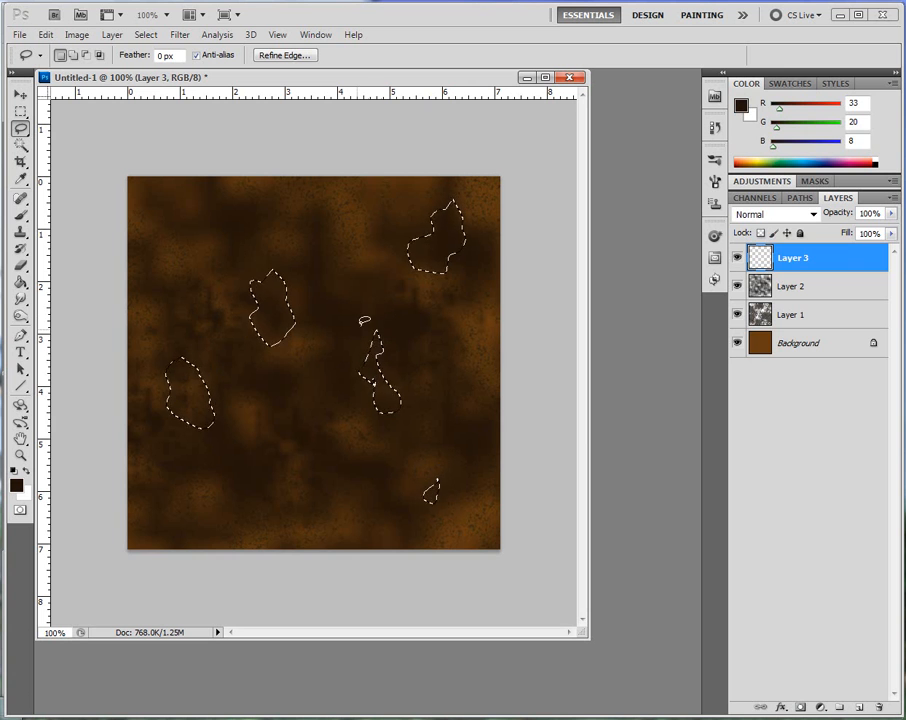
# Fill the lassoed patches with bright red, RGB 245, 18, 18, and clear the selection
pyautogui.click(15, 484)
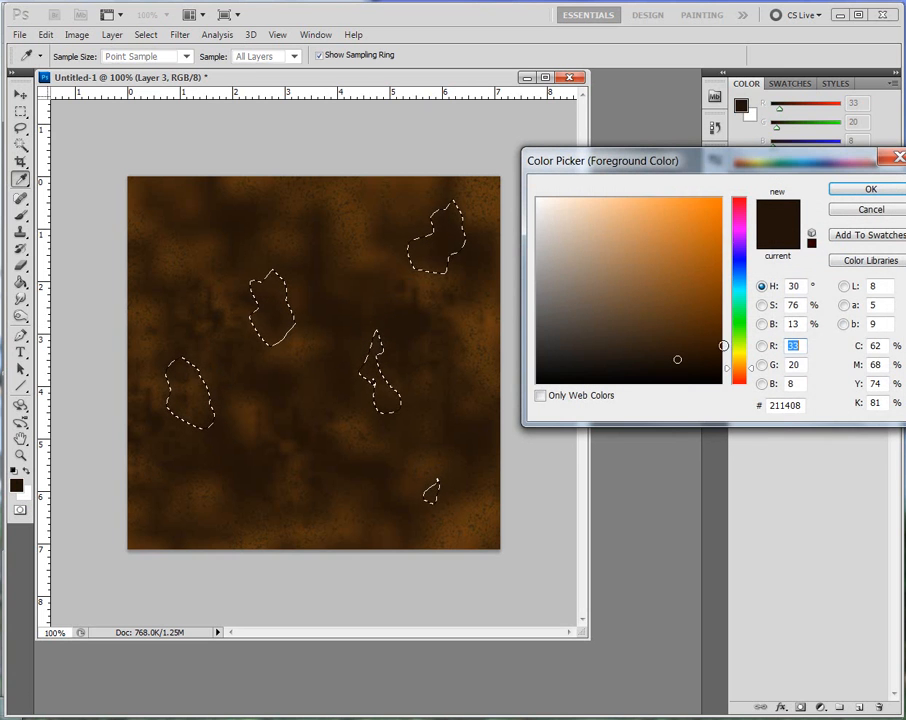
pyautogui.moveTo(737, 279); pyautogui.dragTo(737, 196)
pyautogui.click(707, 204)
pyautogui.click(838, 191)
pyautogui.press('g')
pyautogui.click(444, 253)
pyautogui.hotkey('ctrl', 'd')
# Add a new layer directly below the red patches and fill it with black
pyautogui.click(785, 285)
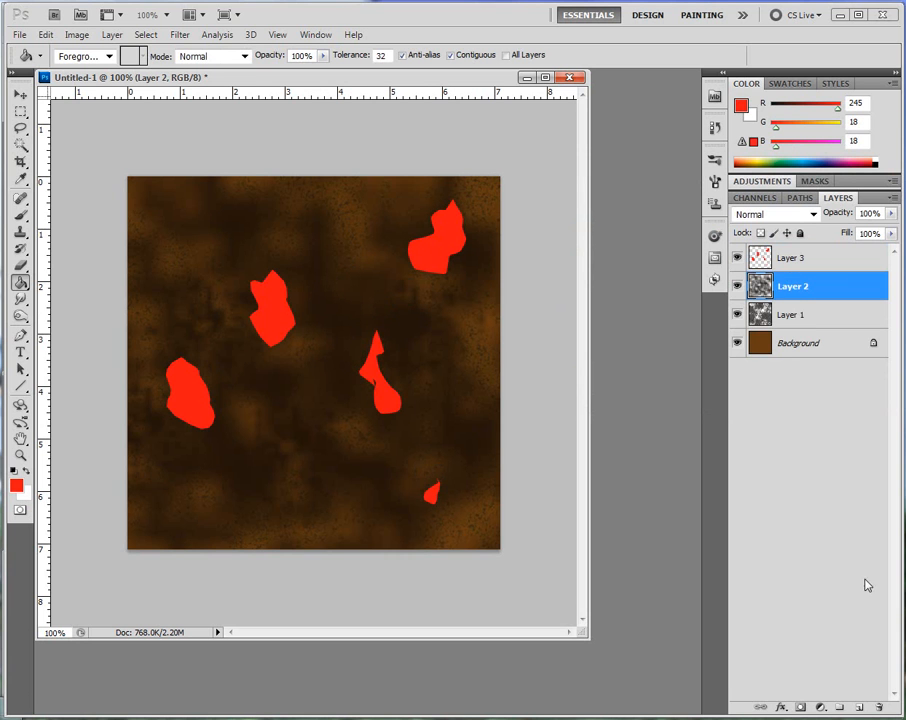
pyautogui.click(860, 707)
pyautogui.press('d')
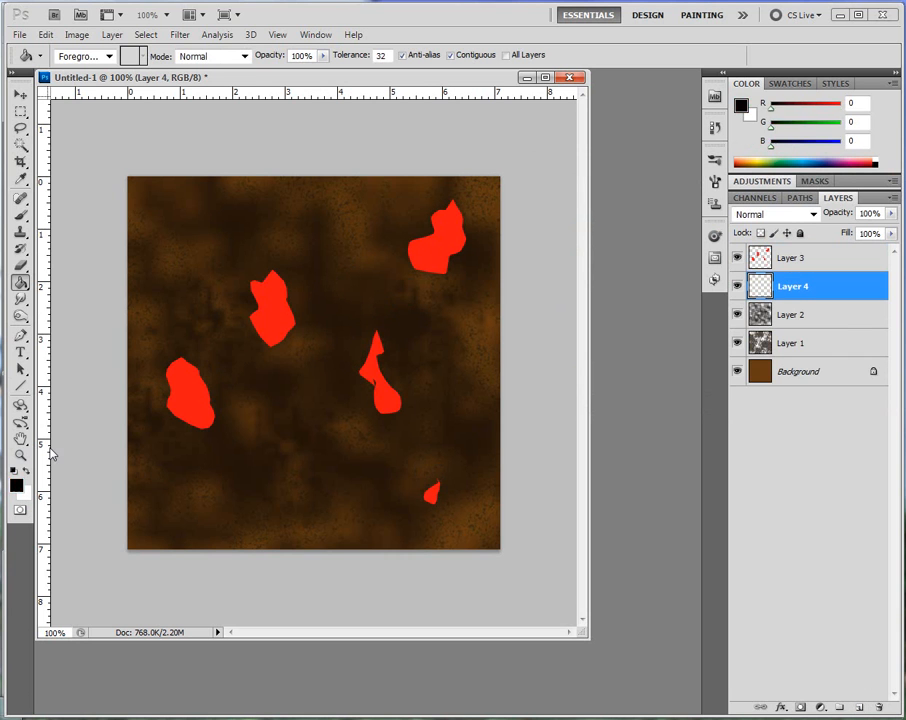
pyautogui.click(305, 457)
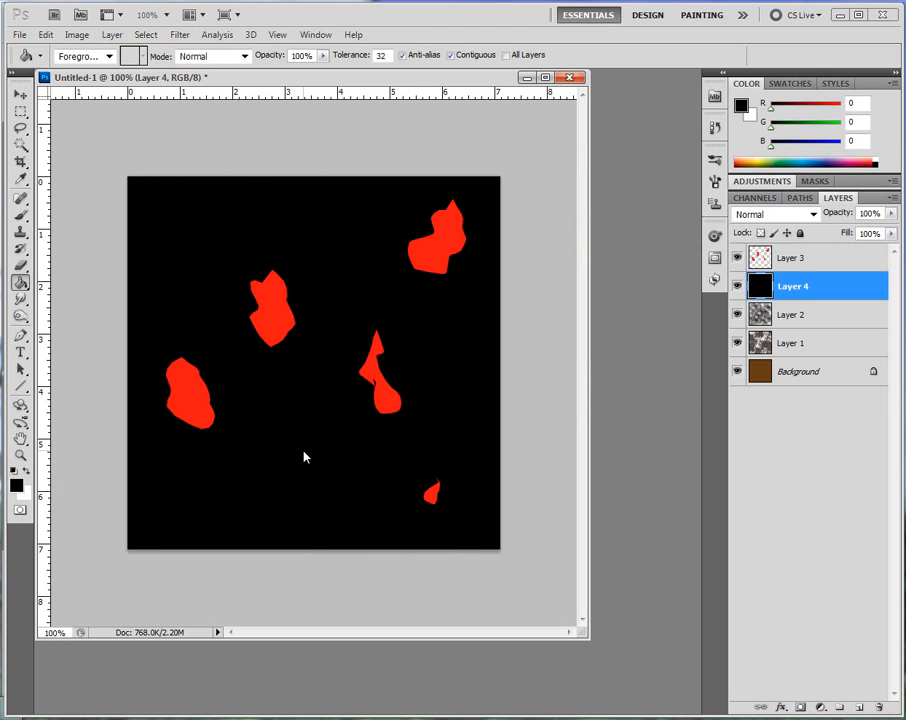
# Move Layer 2 with the broad dark patches to the top of the stack and set its blend mode to Multiply
pyautogui.click(829, 261)
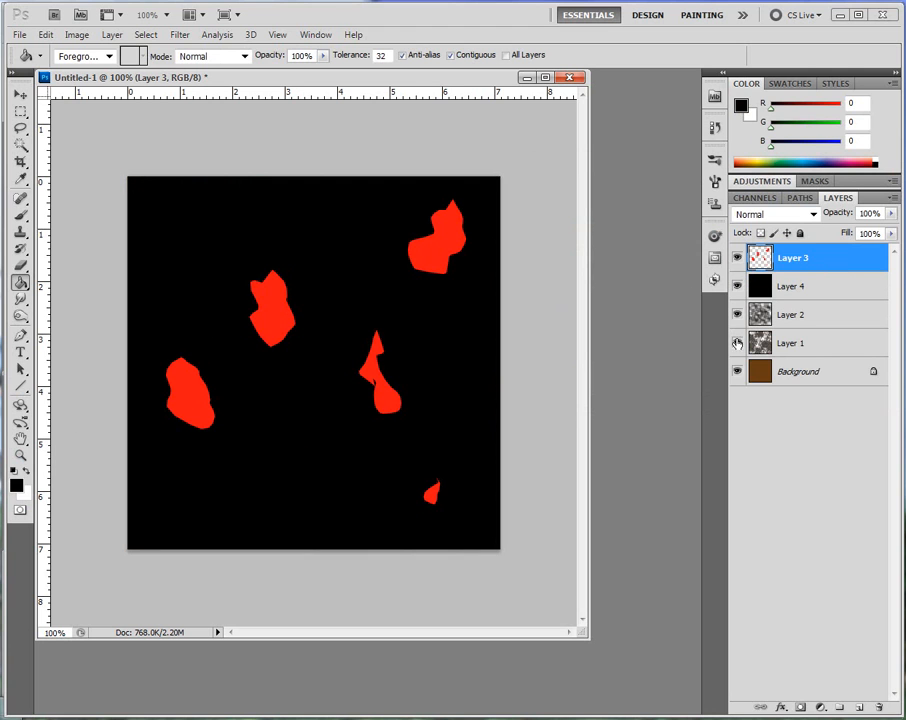
pyautogui.moveTo(802, 312); pyautogui.dragTo(805, 258)
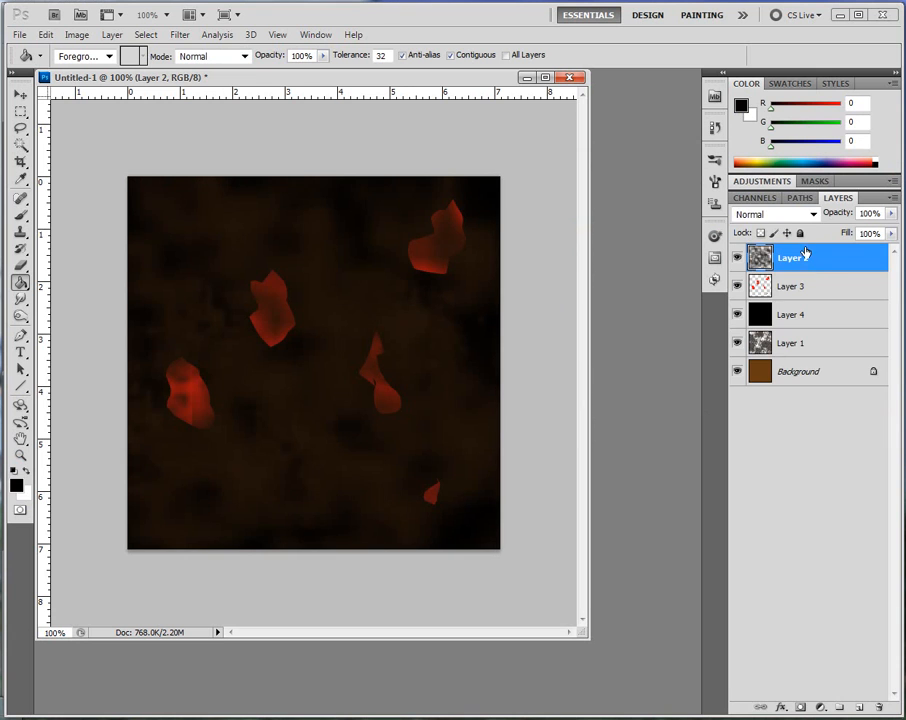
pyautogui.click(813, 215)
pyautogui.click(776, 287)
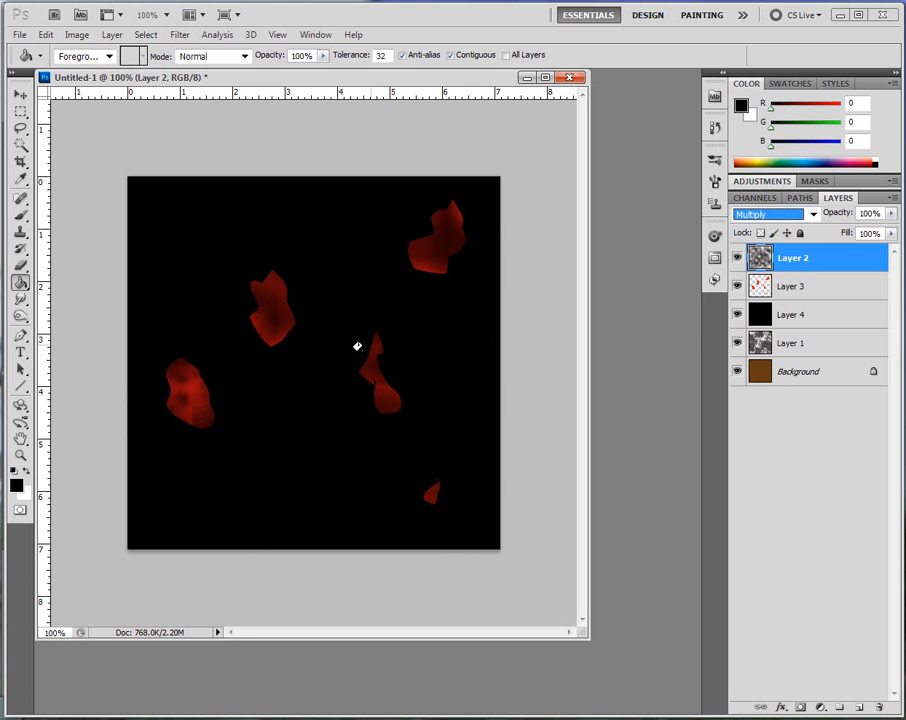
# Apply a Gaussian Blur with a 5.7-pixel radius to the layer with the red patches
pyautogui.click(810, 287)
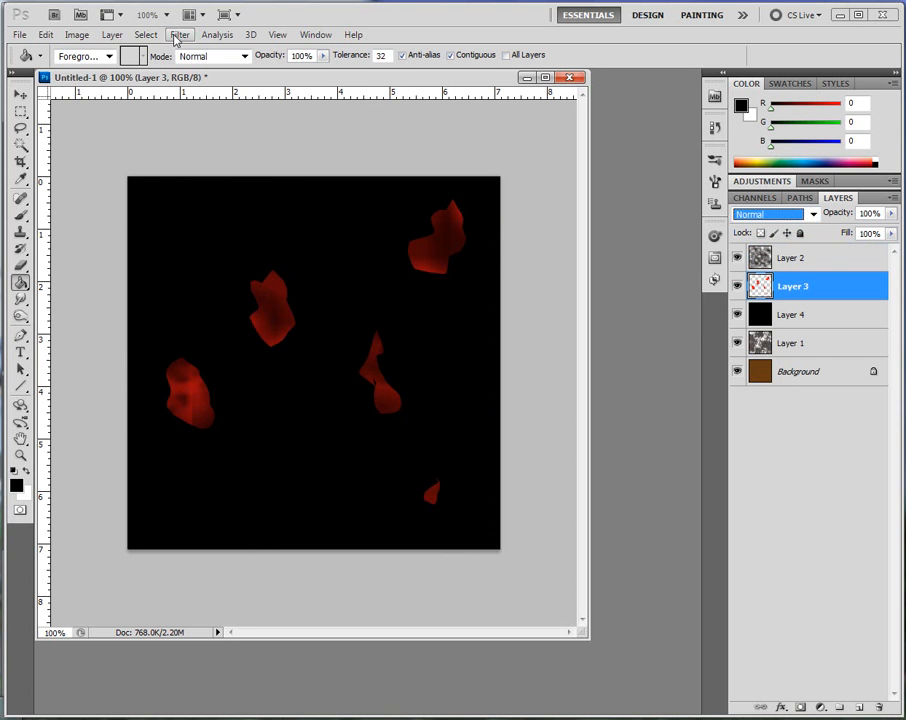
pyautogui.click(179, 35)
pyautogui.moveTo(232, 207)
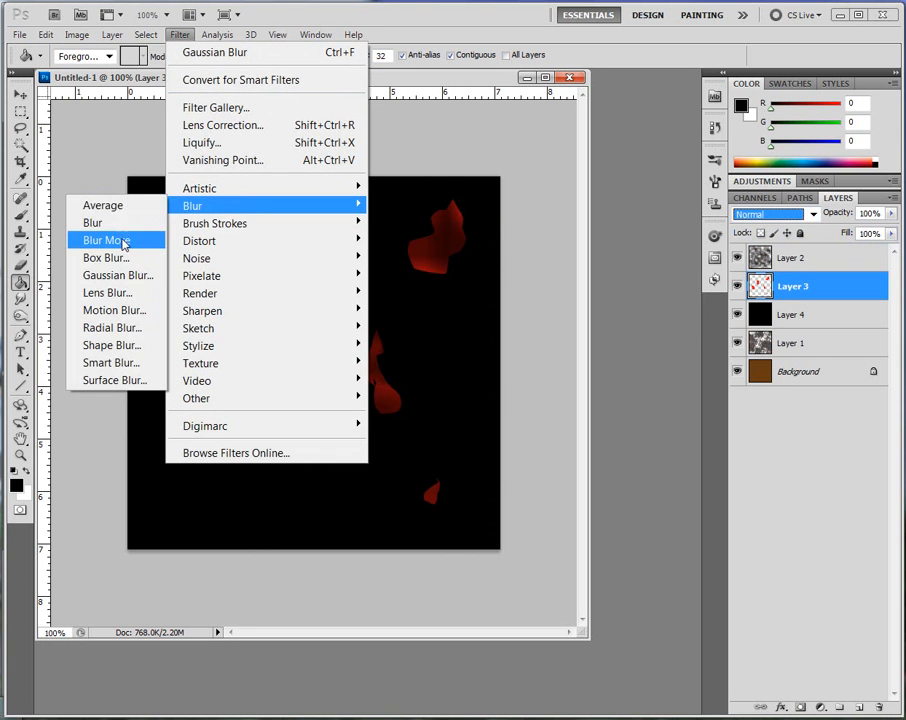
pyautogui.click(118, 275)
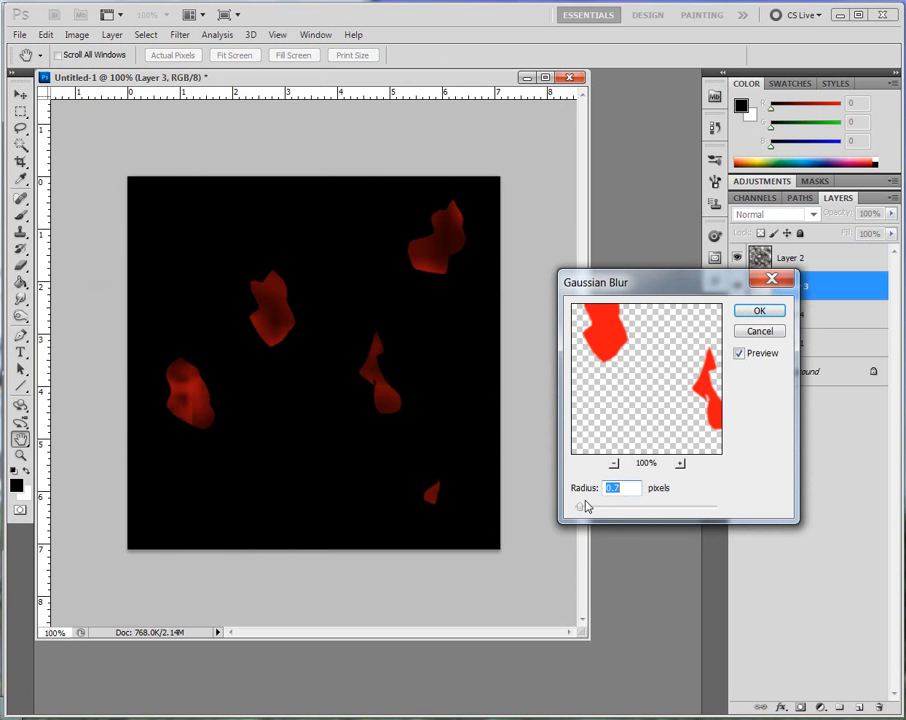
pyautogui.moveTo(598, 509); pyautogui.dragTo(616, 509)
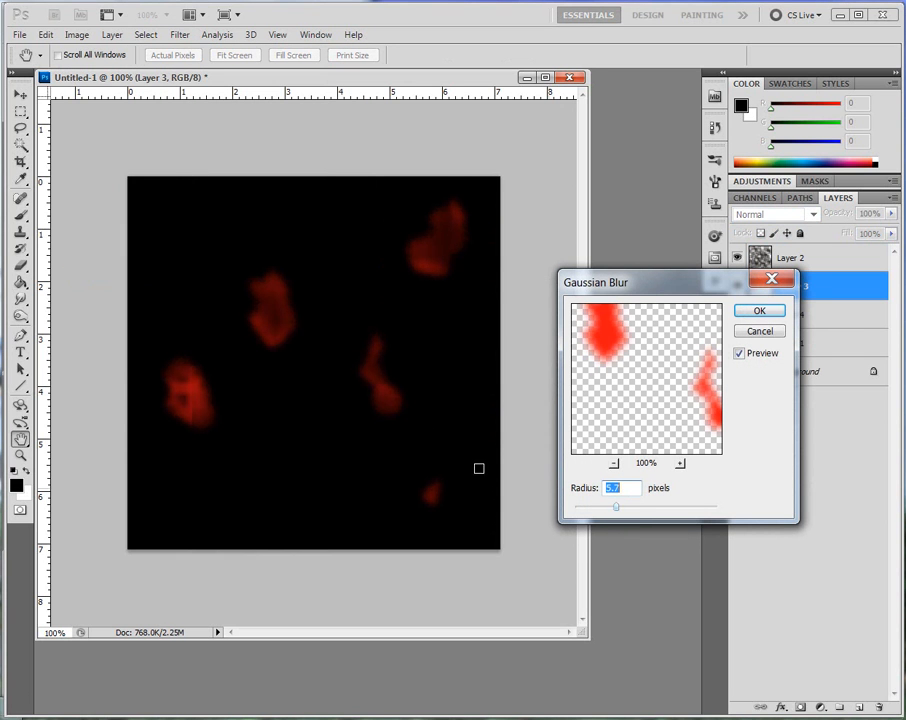
pyautogui.click(758, 310)
pyautogui.press('g')
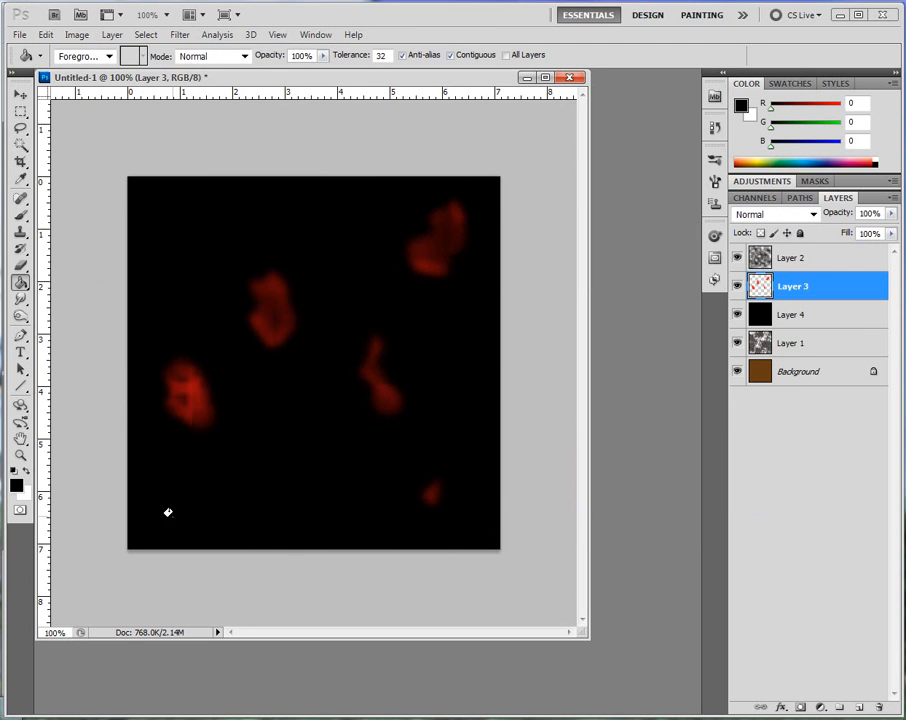
# Switch to Maya and inspect the fractal texture connected to the incandescence of the lower log's material
pyautogui.click(97, 718)
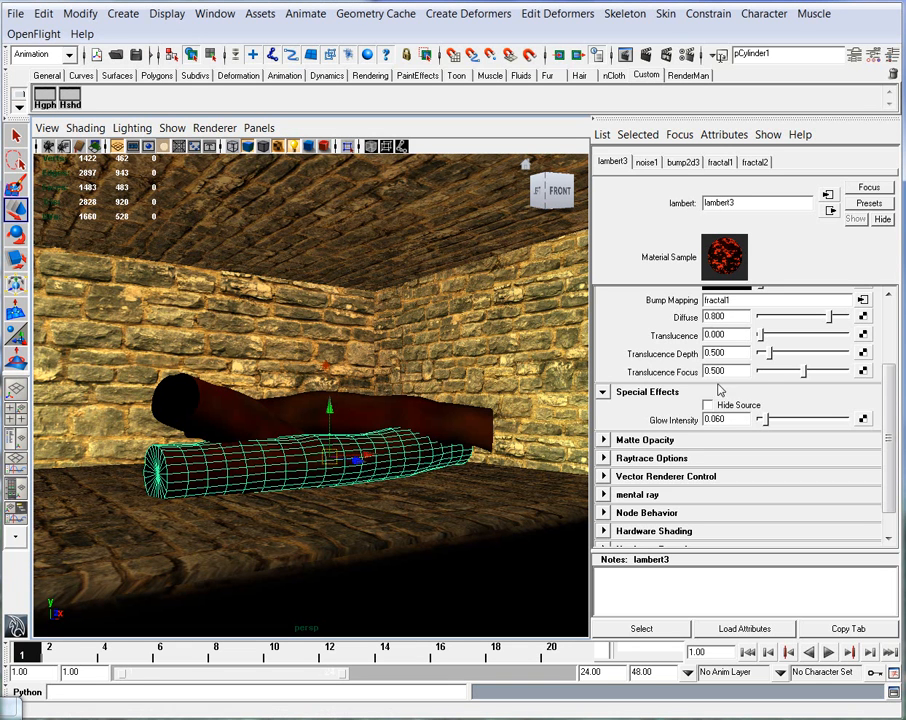
pyautogui.click(389, 453)
pyautogui.scroll(3, 835, 400)
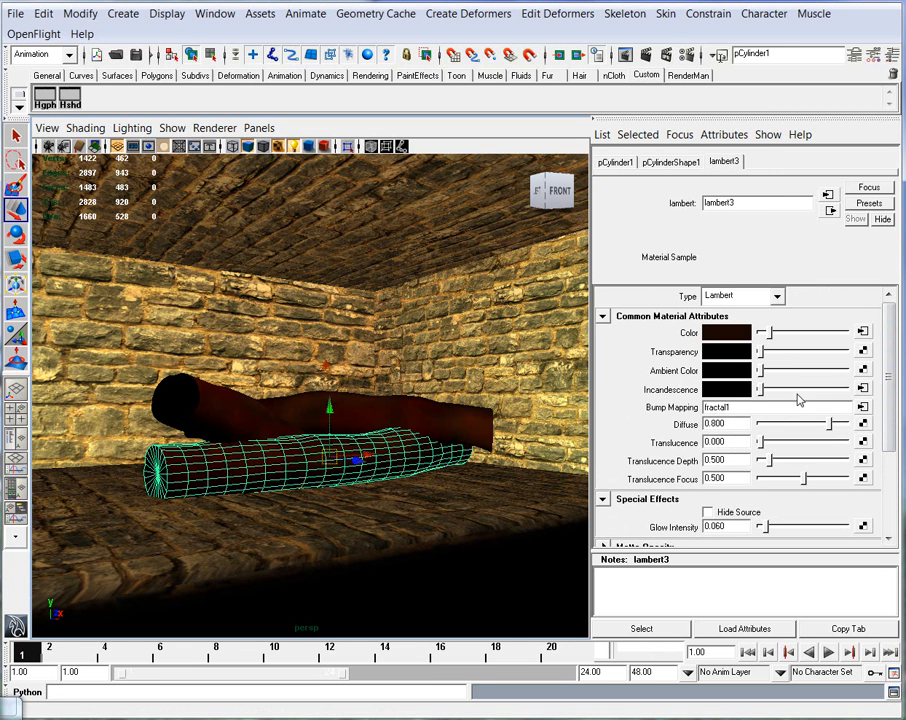
pyautogui.click(862, 389)
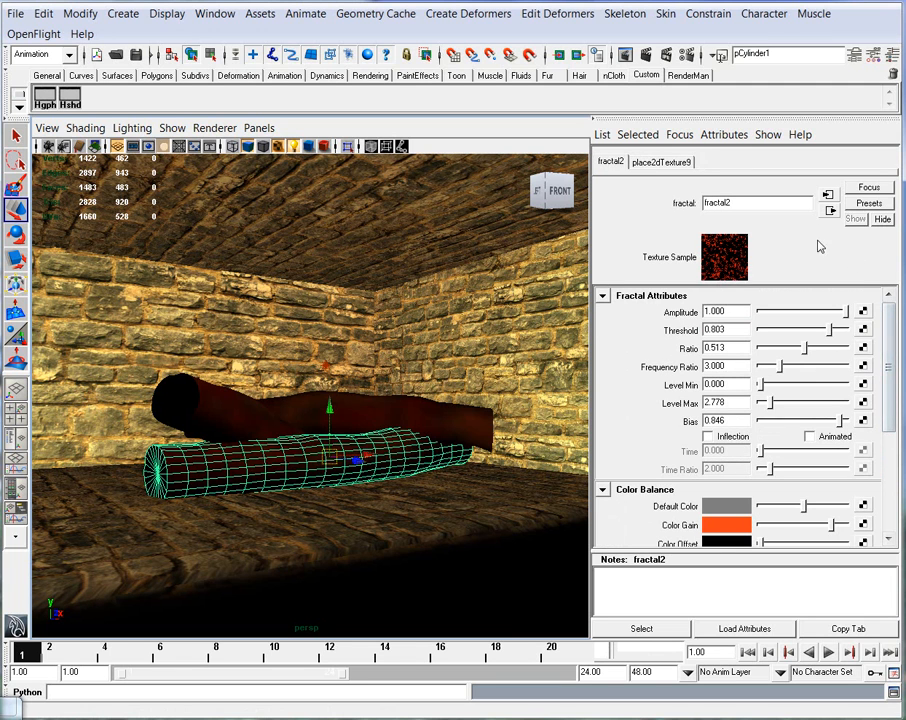
pyautogui.click(830, 194)
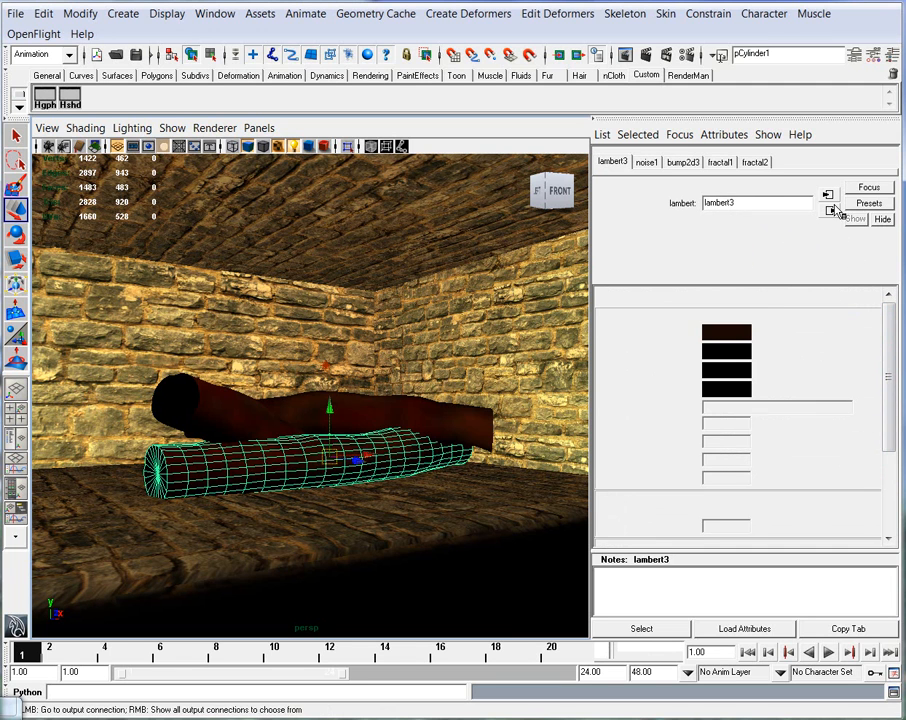